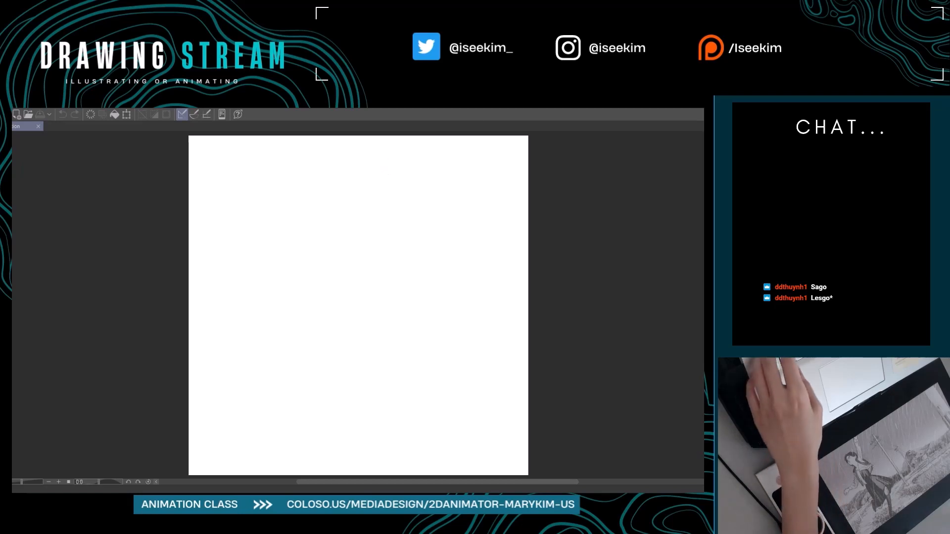
# Show the hidden palettes and collapse the timeline to enlarge the canvas area.
pyautogui.press('Tab')
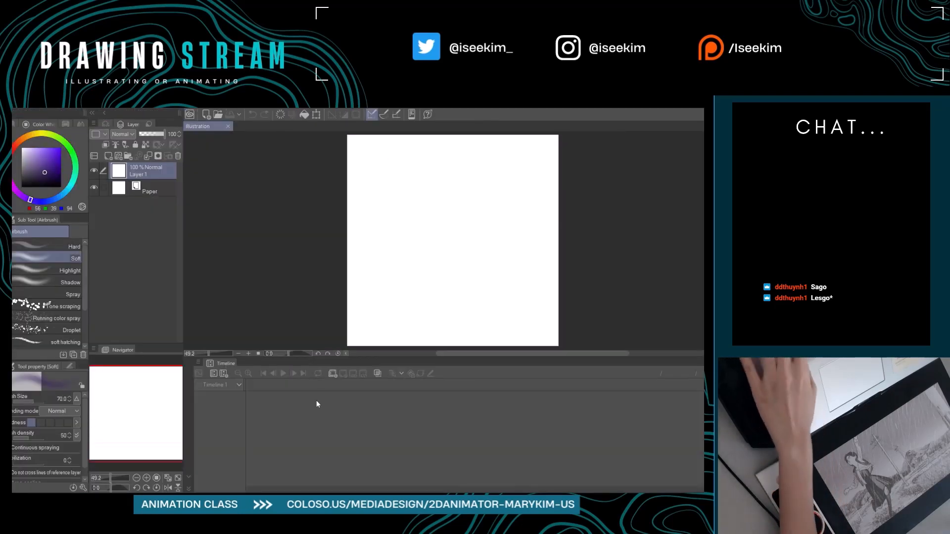
pyautogui.click(188, 489)
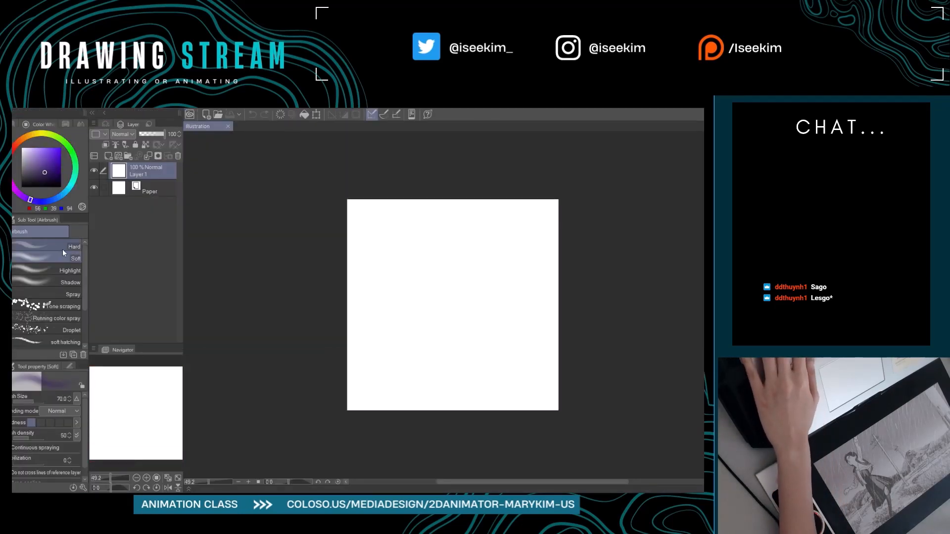
# Choose the Real G-Pen, set the drawing colour to black and fit the canvas to the window.
pyautogui.press('p')
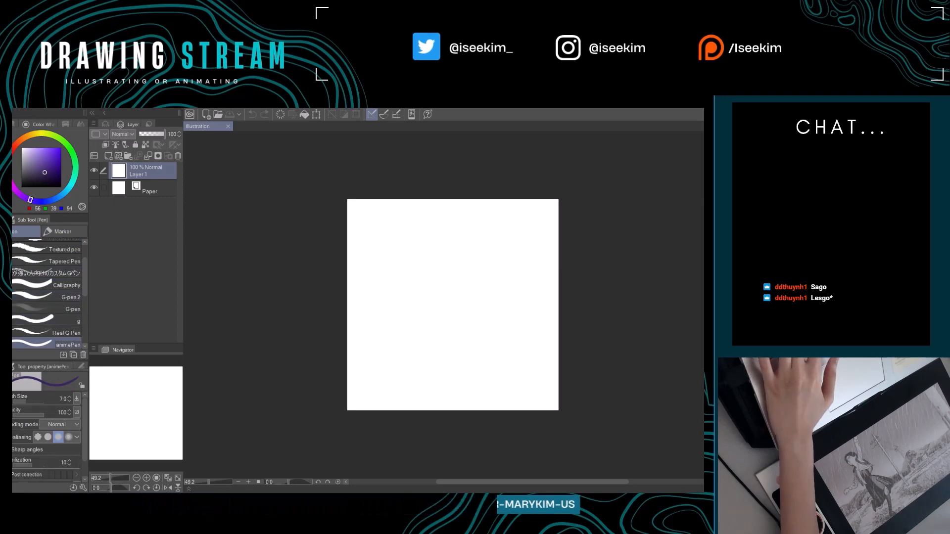
pyautogui.click(59, 332)
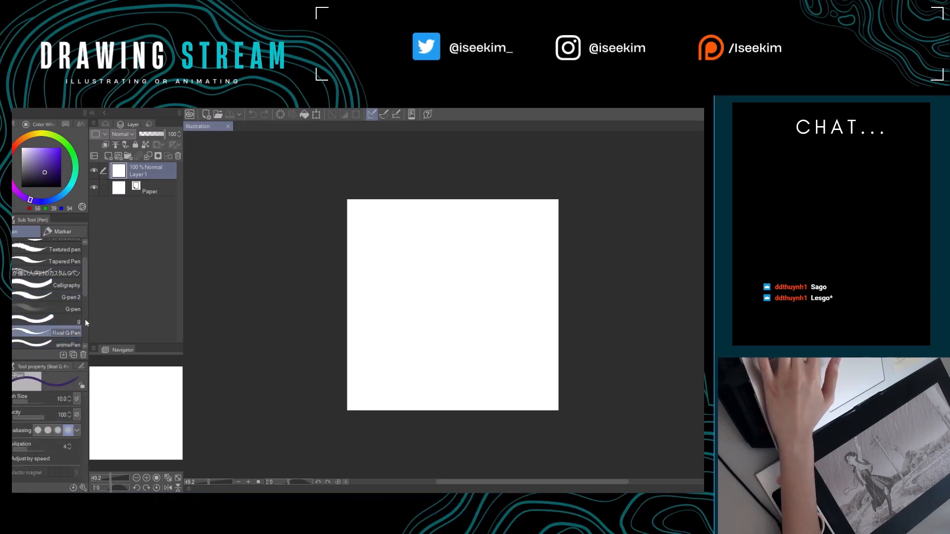
pyautogui.click(21, 187)
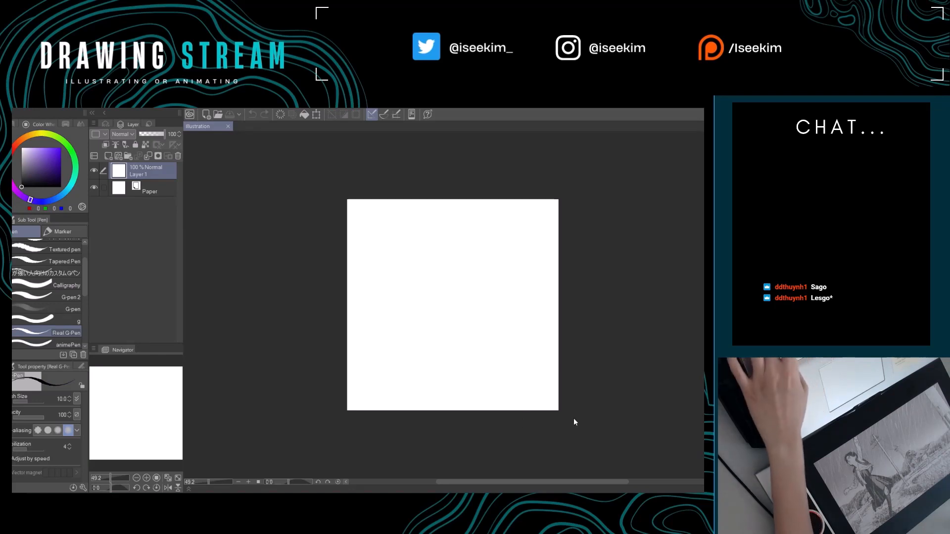
pyautogui.hotkey('ctrl', '0')
pyautogui.scroll(-3, 55, 312)
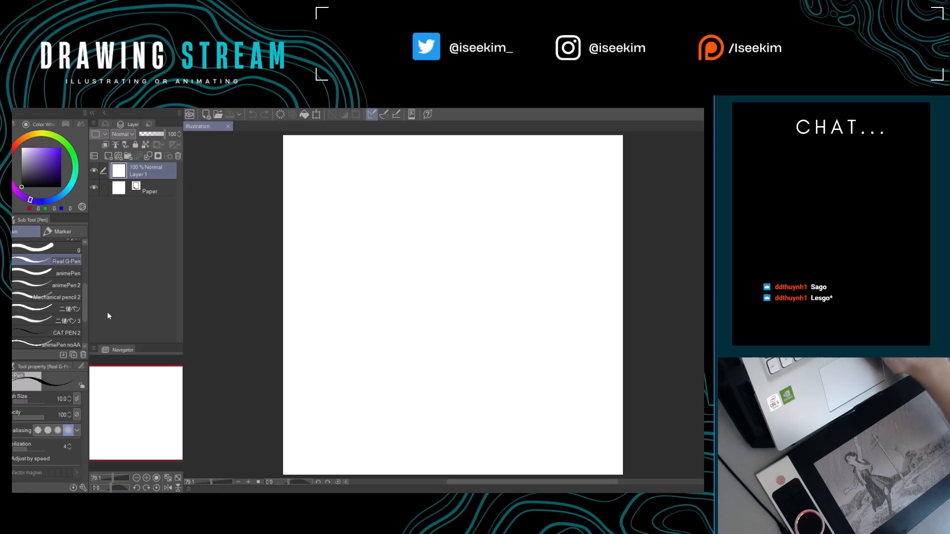
# Switch to the Real pencil brush and check which brushes the Pastel group offers.
pyautogui.press('p')
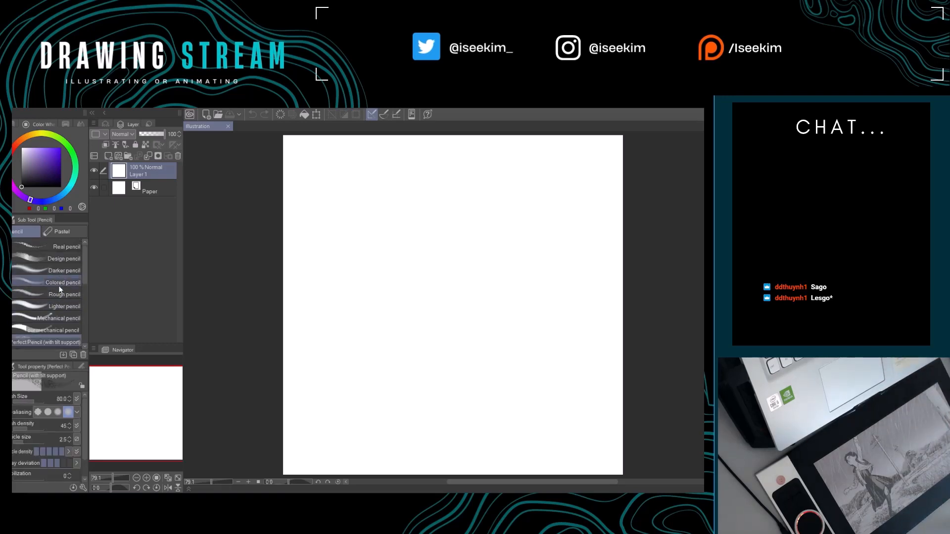
pyautogui.click(63, 248)
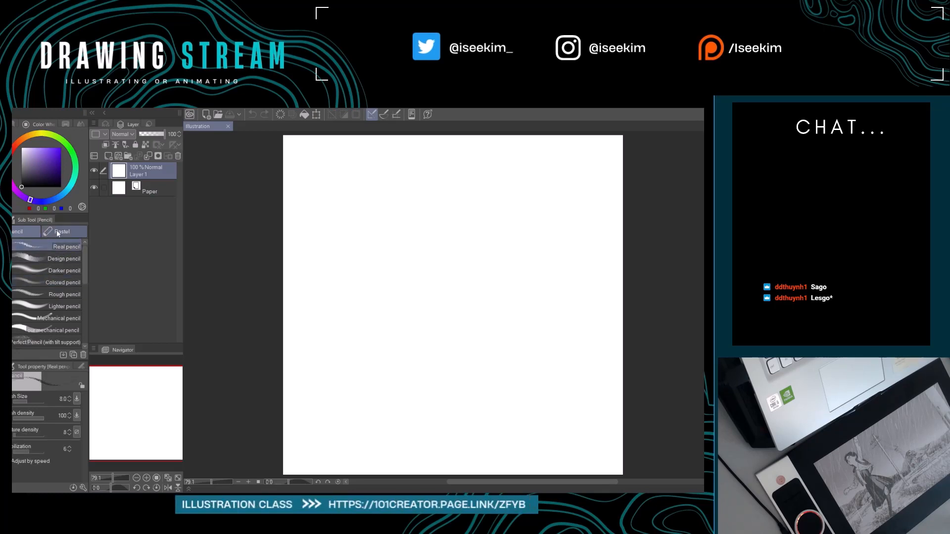
pyautogui.click(55, 229)
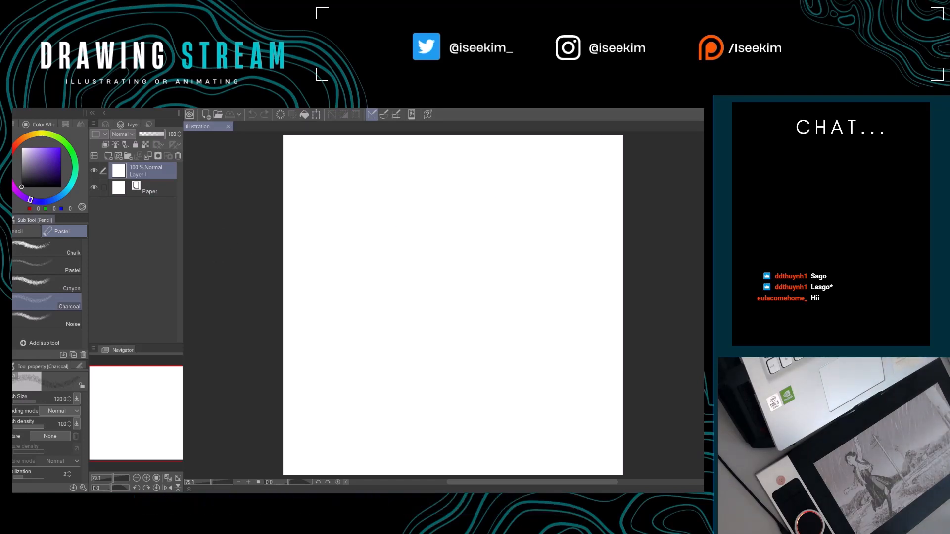
pyautogui.click(19, 233)
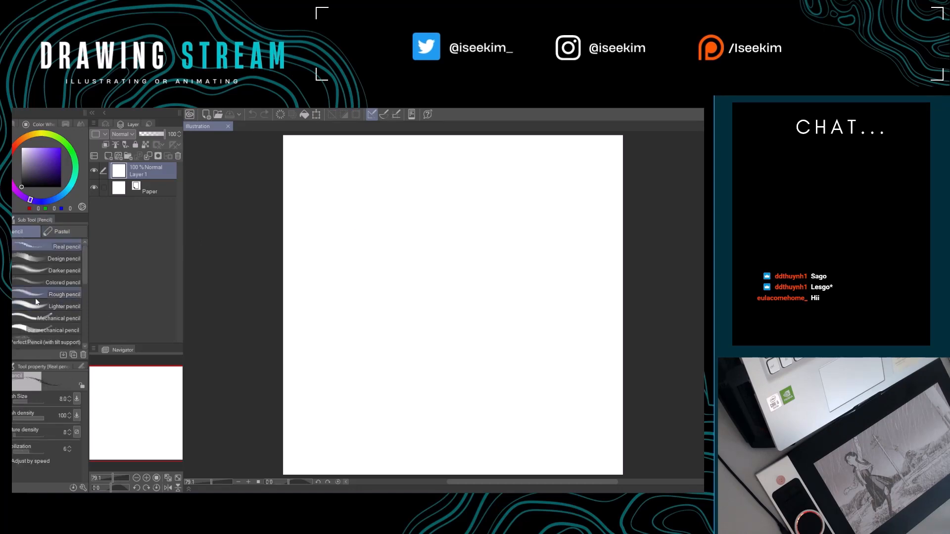
# Try the NA_トレス用鉛筆 pencil with a scribble near the canvas centre and undo the stroke.
pyautogui.scroll(-2, 38, 299)
pyautogui.scroll(-3, 46, 317)
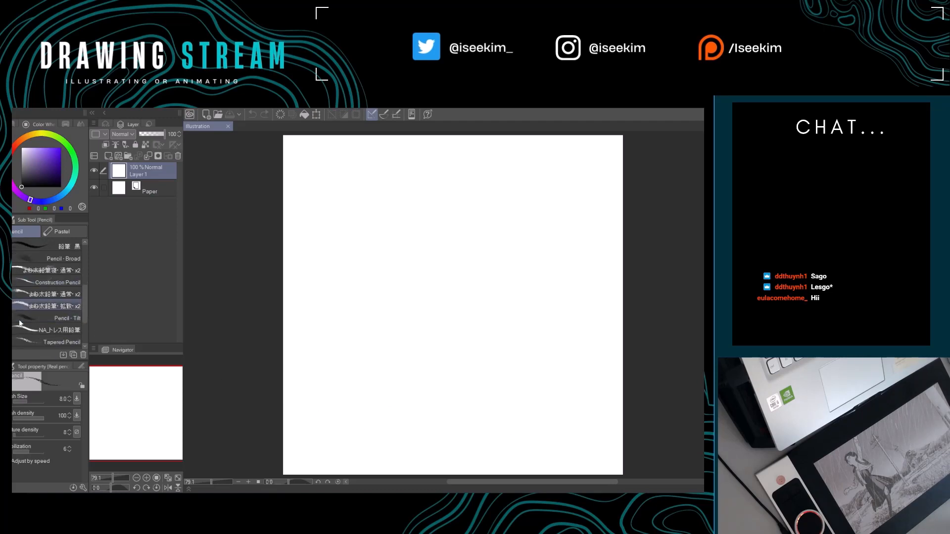
pyautogui.scroll(-2, 49, 330)
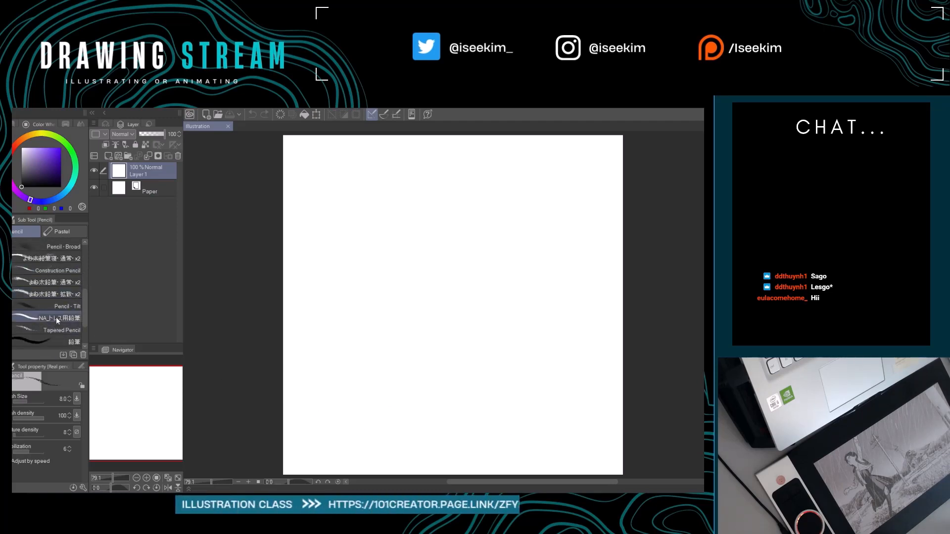
pyautogui.click(55, 317)
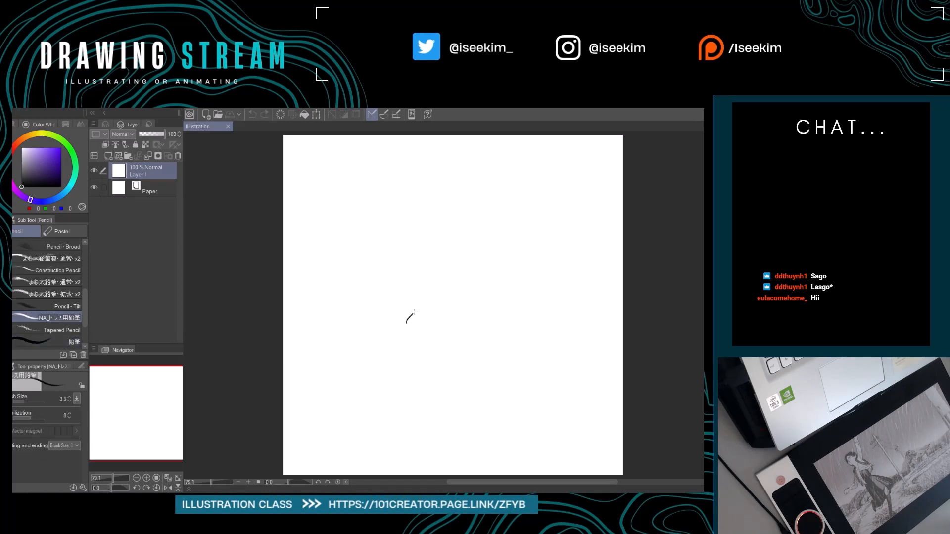
pyautogui.moveTo(414, 312); pyautogui.dragTo(507, 338)
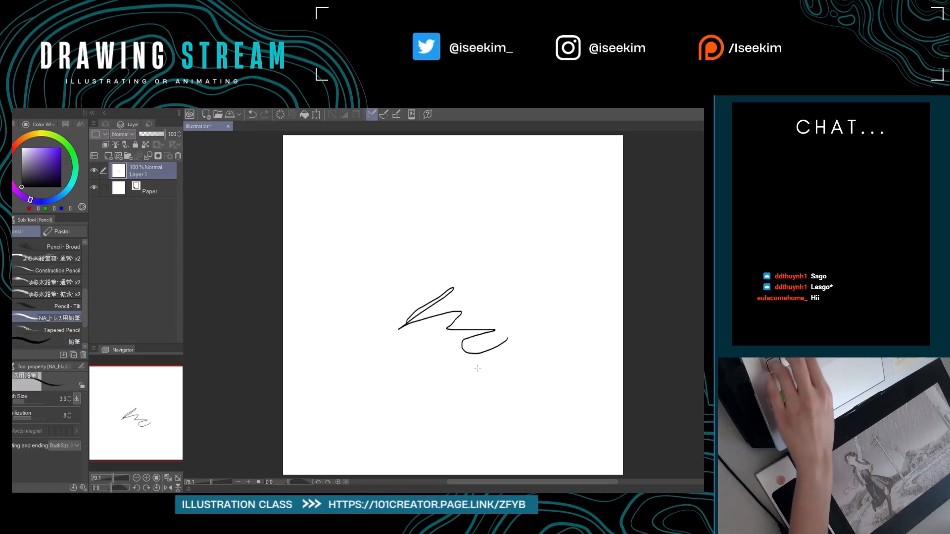
pyautogui.hotkey('ctrl', 'z')
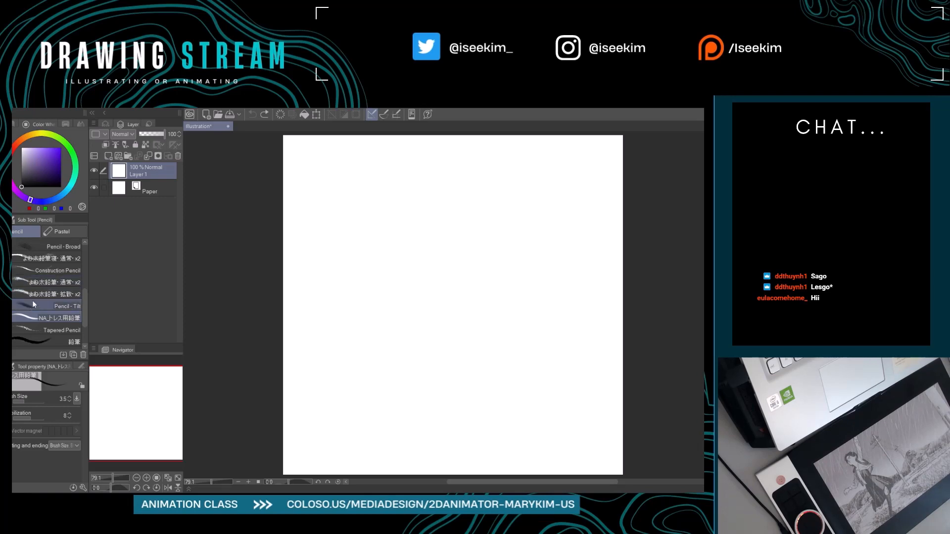
# Try the Rough pencil brush with a scribble in the upper part of the canvas and undo it.
pyautogui.scroll(3, 32, 301)
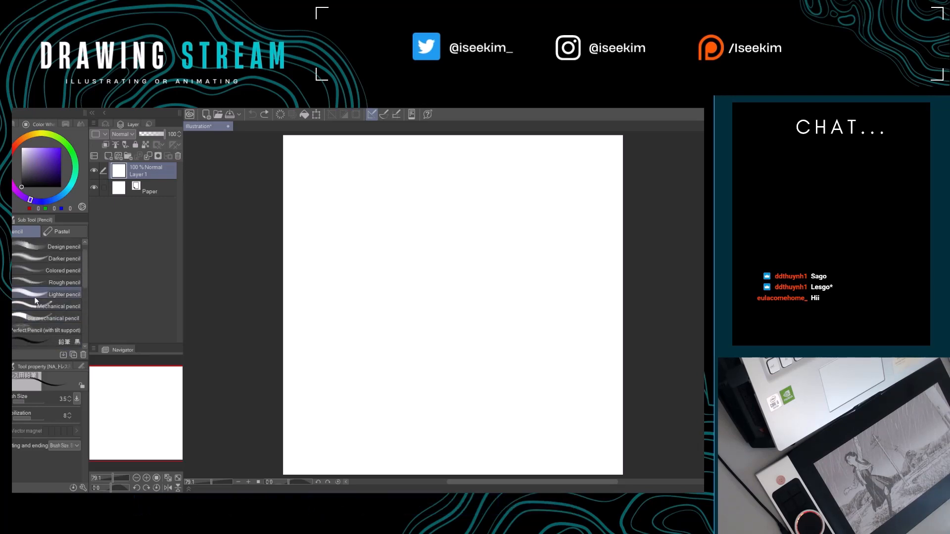
pyautogui.scroll(1, 36, 300)
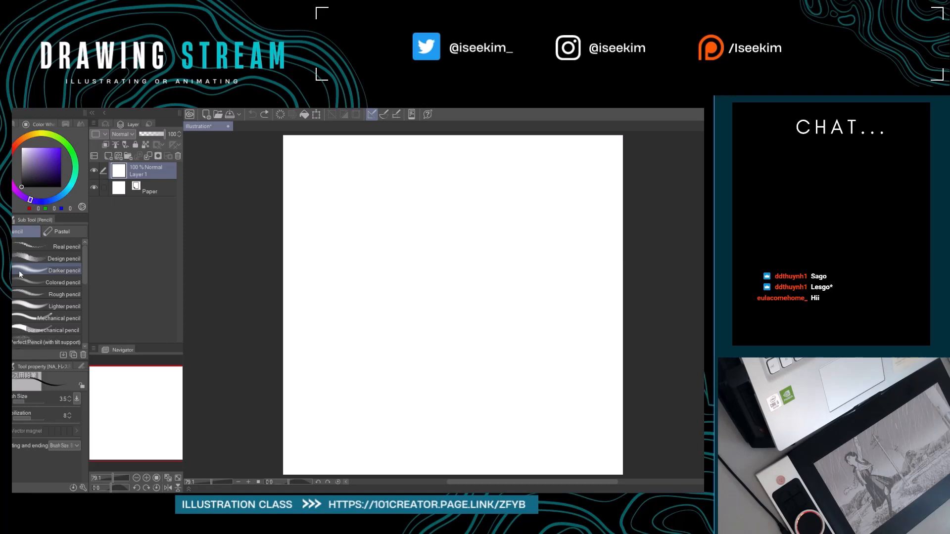
pyautogui.click(61, 294)
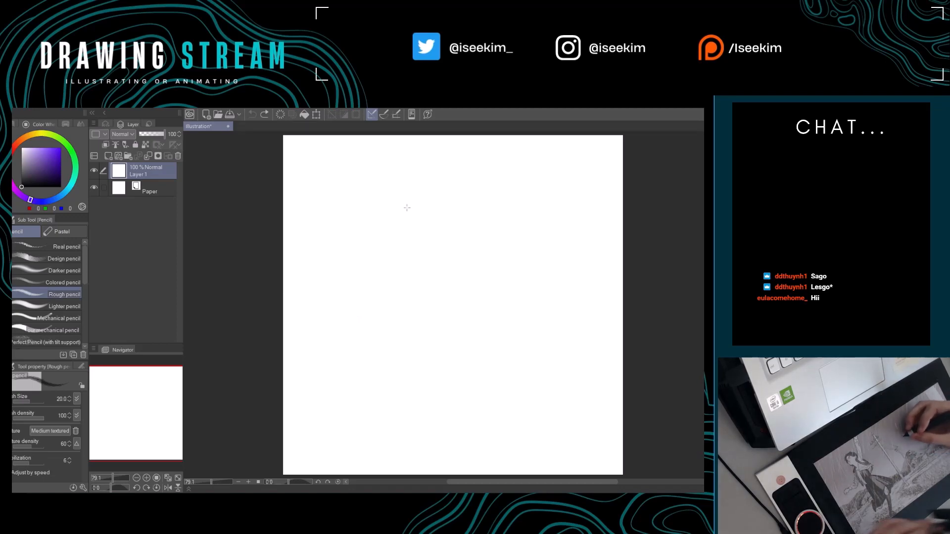
pyautogui.moveTo(405, 260); pyautogui.dragTo(389, 292)
pyautogui.moveTo(417, 245); pyautogui.dragTo(474, 237)
pyautogui.press('space')
pyautogui.moveTo(450, 296); pyautogui.dragTo(399, 273)
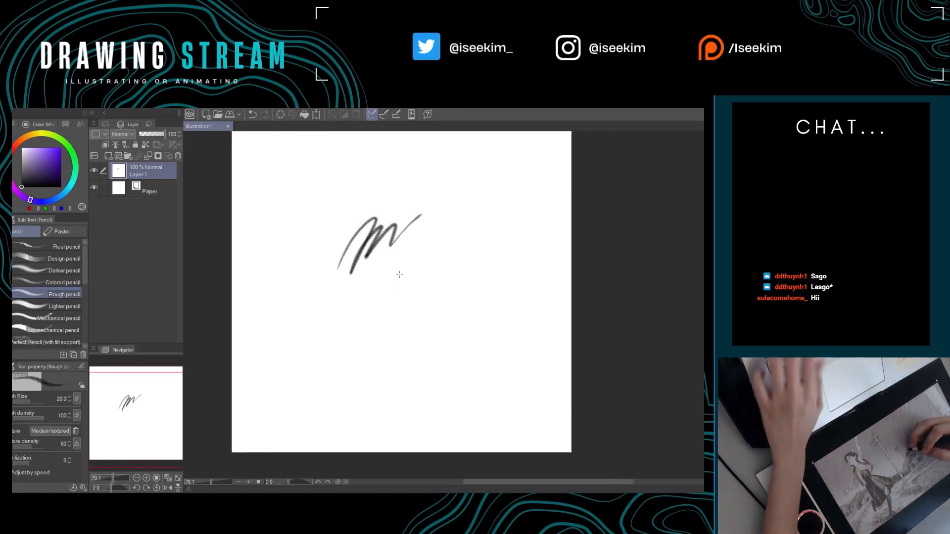
pyautogui.hotkey('ctrl', 'z')
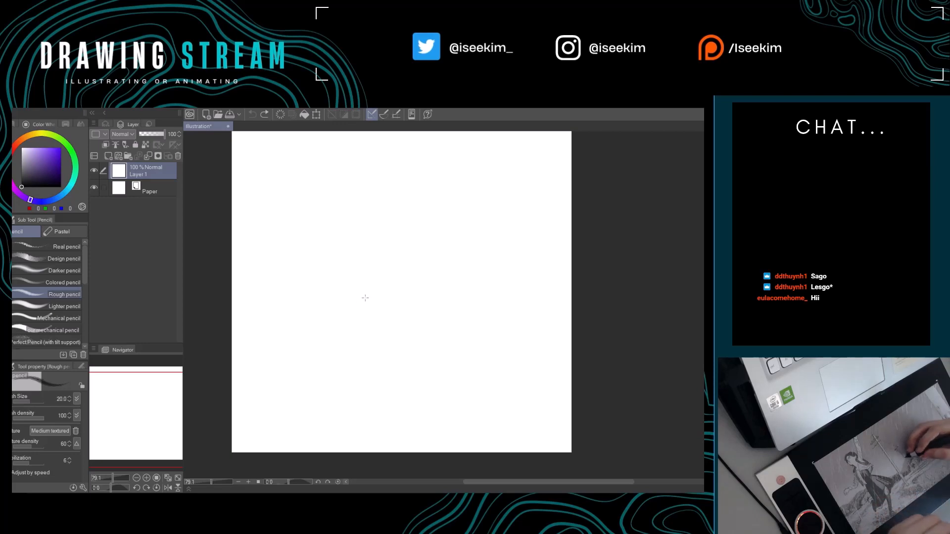
# Try the Mechanical pencil at size 8 with test scribbles and undo them.
pyautogui.click(59, 318)
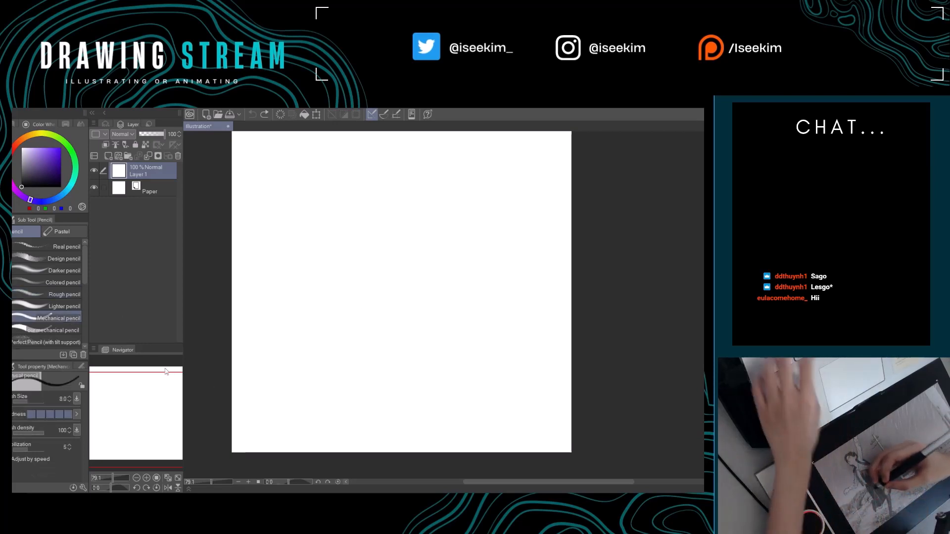
pyautogui.moveTo(324, 285); pyautogui.dragTo(354, 257)
pyautogui.moveTo(347, 272)
pyautogui.mouseDown()
pyautogui.moveTo(408, 241)
pyautogui.moveTo(424, 274)
pyautogui.mouseUp()
pyautogui.press('space')
pyautogui.hotkey('ctrl', 'z')
pyautogui.hotkey('ctrl', 'z')
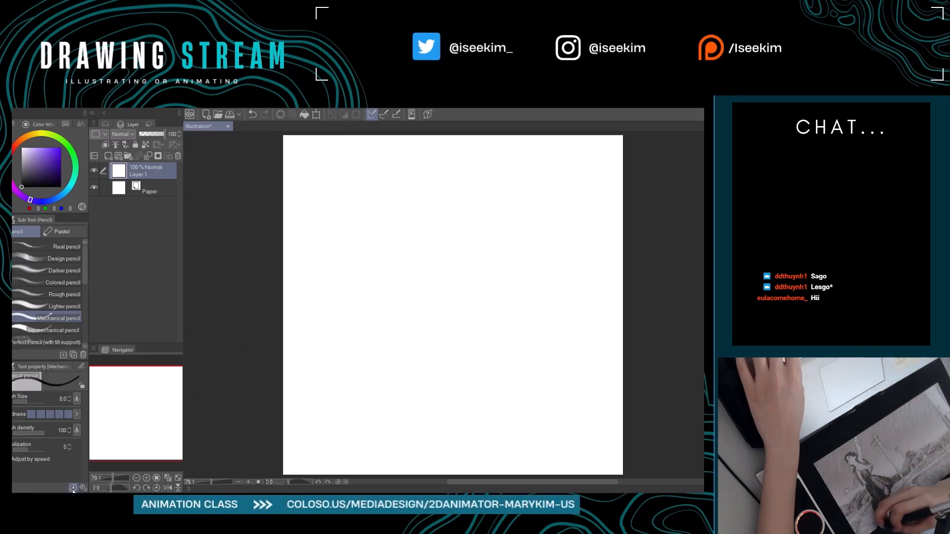
# Try a thin scribble with the Mechanical pencil at size 3 and undo it.
pyautogui.click(384, 244)
pyautogui.moveTo(395, 240); pyautogui.dragTo(445, 250)
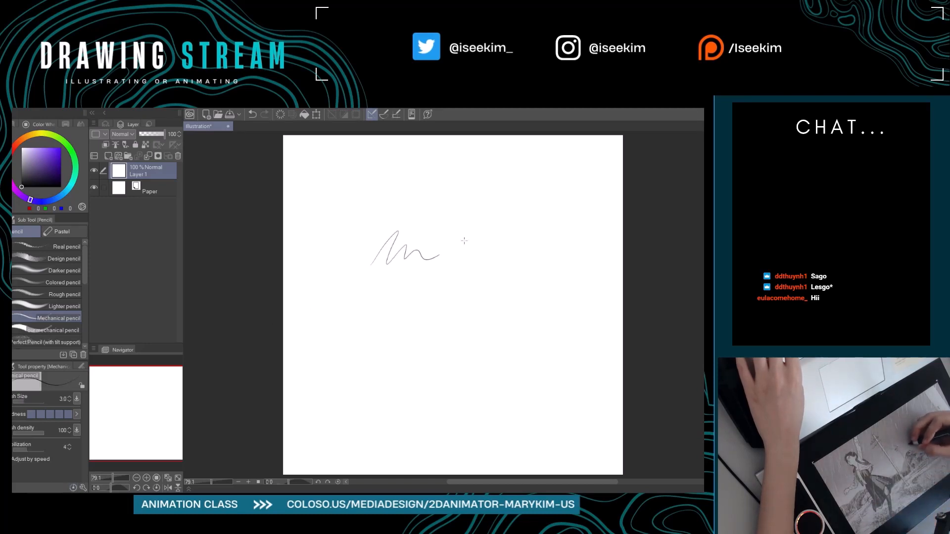
pyautogui.hotkey('ctrl', 'z')
# Raise the Mechanical pencil's size to 8, test it with a scribble and a curved head outline, and undo both.
pyautogui.press(']')
pyautogui.press(']')
pyautogui.press(']')
pyautogui.press(']')
pyautogui.press(']')
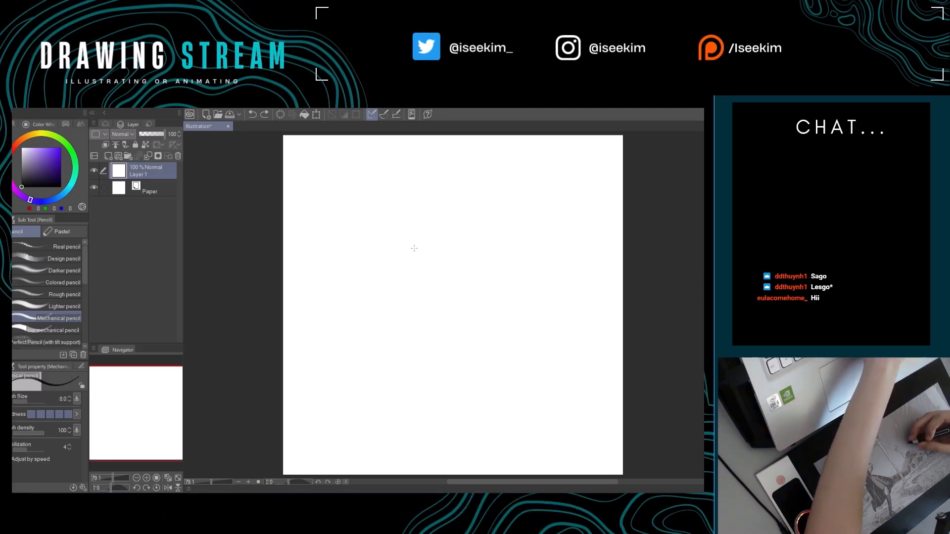
pyautogui.moveTo(417, 279); pyautogui.dragTo(494, 261)
pyautogui.hotkey('ctrl', 'z')
pyautogui.moveTo(433, 209)
pyautogui.mouseDown()
pyautogui.moveTo(465, 200)
pyautogui.moveTo(416, 292)
pyautogui.mouseUp()
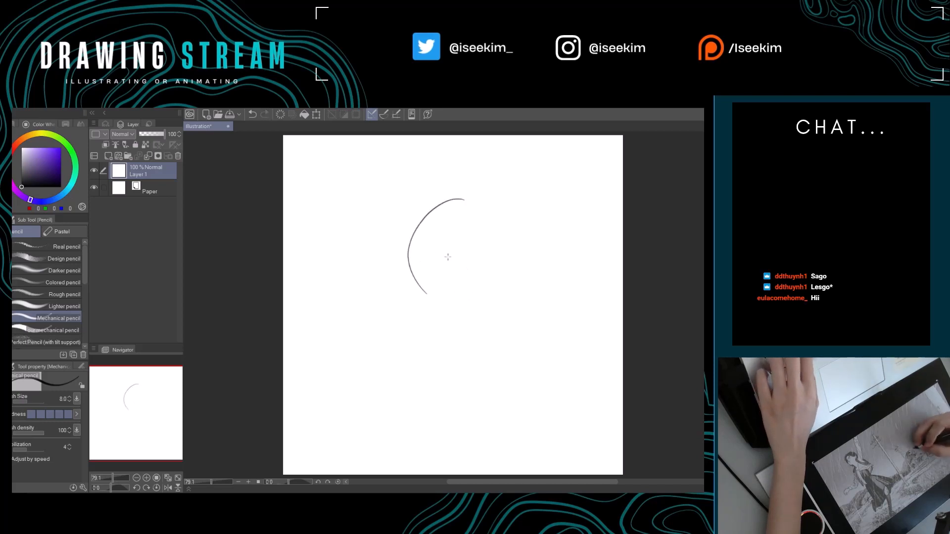
pyautogui.hotkey('ctrl', 'z')
# Sketch a rounded head-like outline with an inner vertical line using the second mechanical pencil brush at size 20.
pyautogui.click(68, 335)
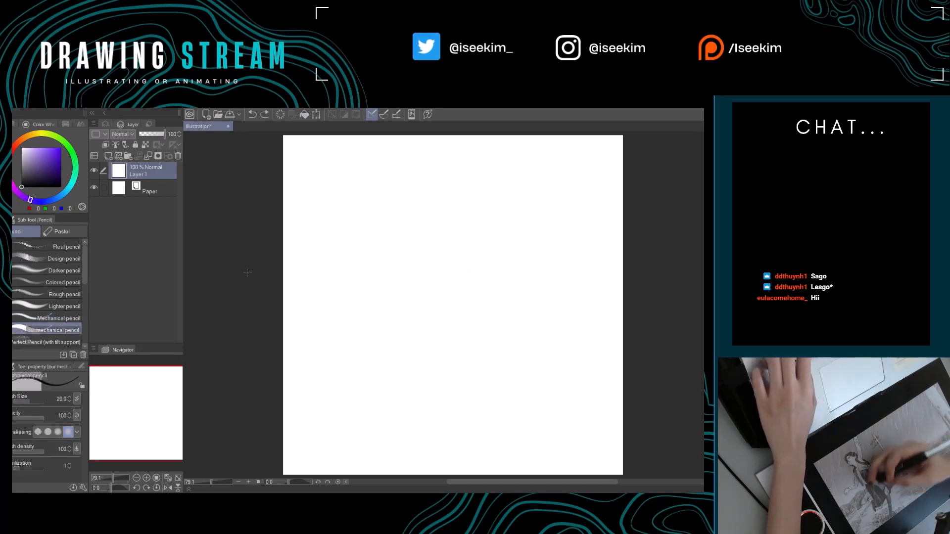
pyautogui.moveTo(431, 202); pyautogui.dragTo(437, 233)
pyautogui.hotkey('ctrl', 'z')
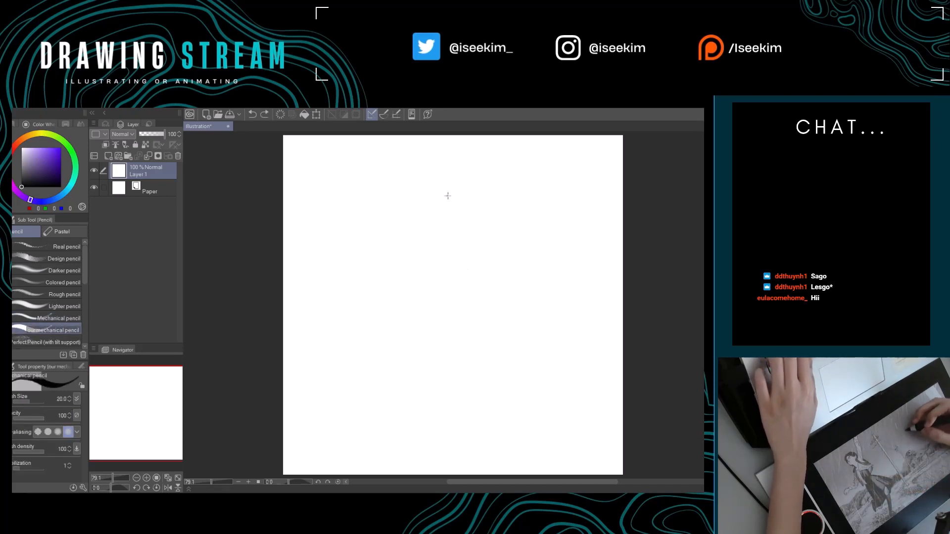
pyautogui.moveTo(447, 196)
pyautogui.mouseDown()
pyautogui.moveTo(412, 227)
pyautogui.moveTo(421, 265)
pyautogui.moveTo(456, 280)
pyautogui.moveTo(449, 277)
pyautogui.moveTo(476, 259)
pyautogui.mouseUp()
pyautogui.moveTo(478, 223); pyautogui.dragTo(470, 282)
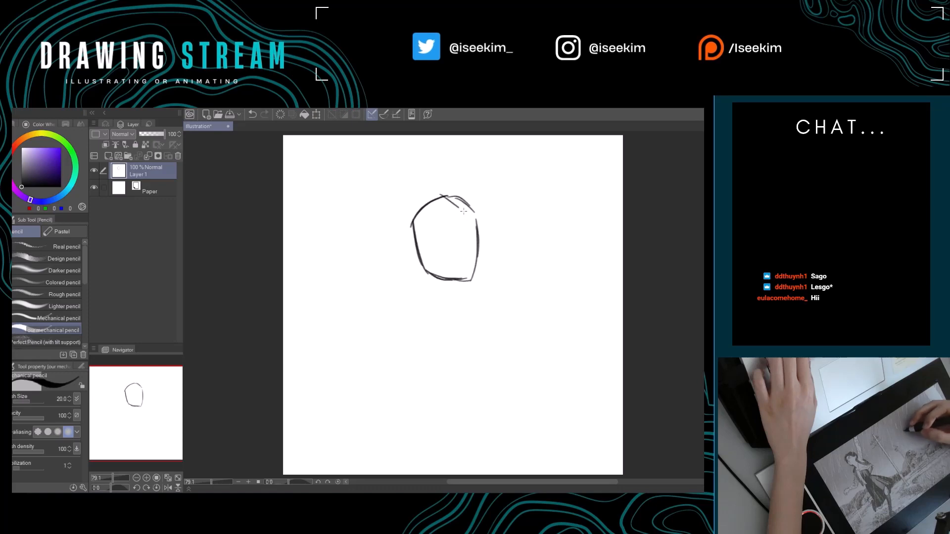
pyautogui.moveTo(467, 215); pyautogui.dragTo(469, 262)
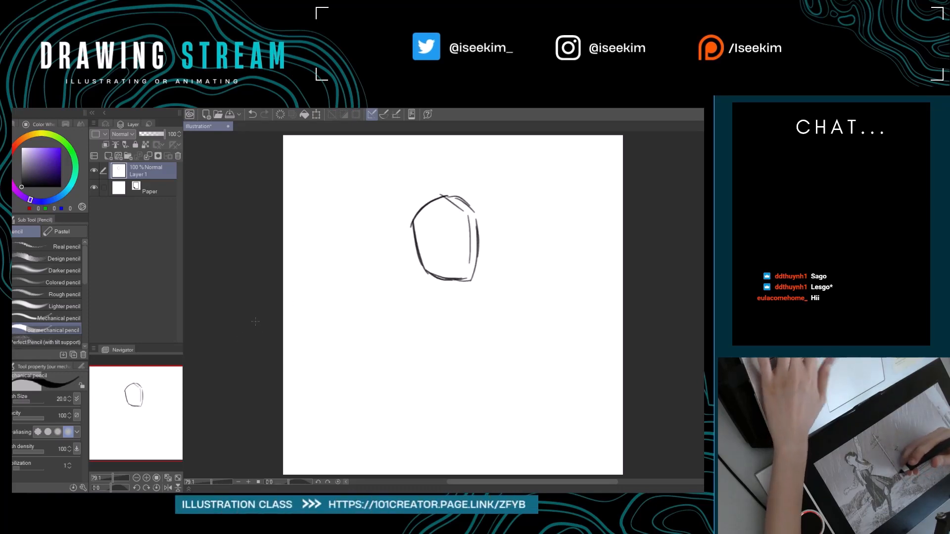
# Sketch a second, fainter rounded outline beside the first with the Real G-Pen, and erase both outlines with the Hard eraser.
pyautogui.press('p')
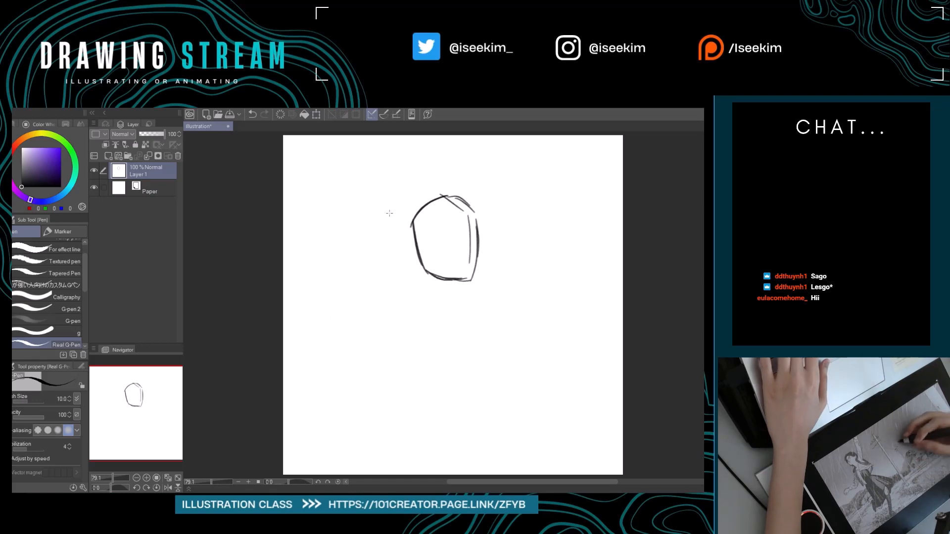
pyautogui.moveTo(391, 212)
pyautogui.mouseDown()
pyautogui.moveTo(358, 256)
pyautogui.moveTo(368, 286)
pyautogui.mouseUp()
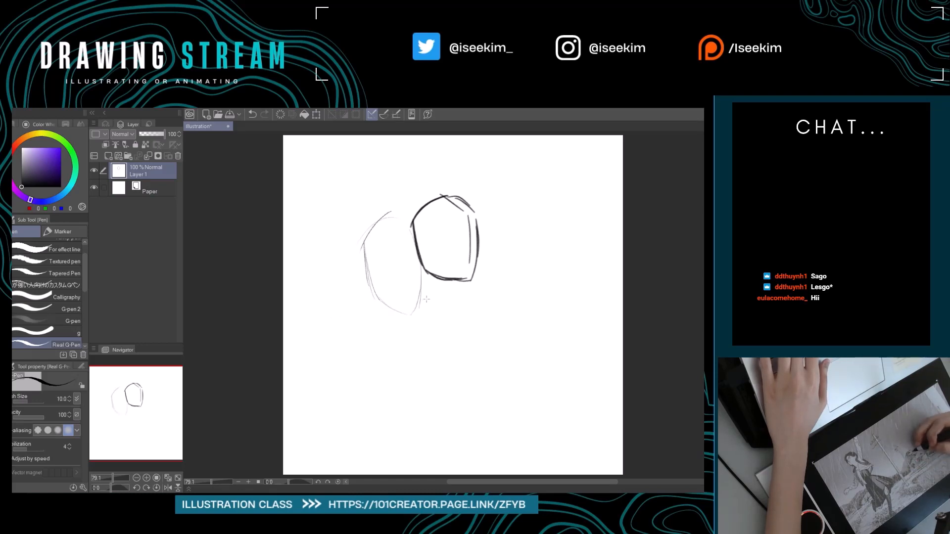
pyautogui.press('e')
pyautogui.moveTo(386, 218)
pyautogui.mouseDown()
pyautogui.moveTo(339, 318)
pyautogui.moveTo(416, 210)
pyautogui.moveTo(469, 185)
pyautogui.moveTo(419, 311)
pyautogui.moveTo(456, 304)
pyautogui.moveTo(464, 267)
pyautogui.mouseUp()
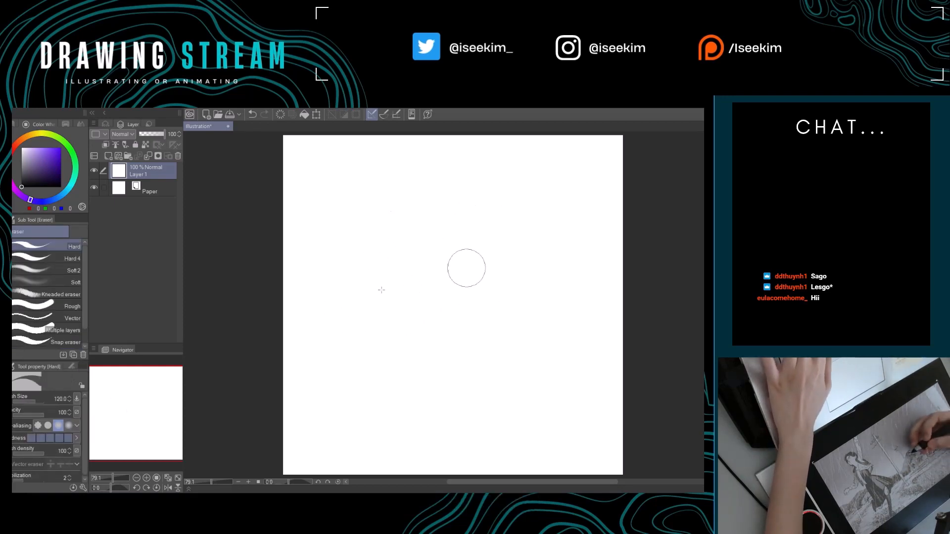
# Try the Darker pencil brush at size 30 with a short scribble and undo it.
pyautogui.press('p')
pyautogui.press('p')
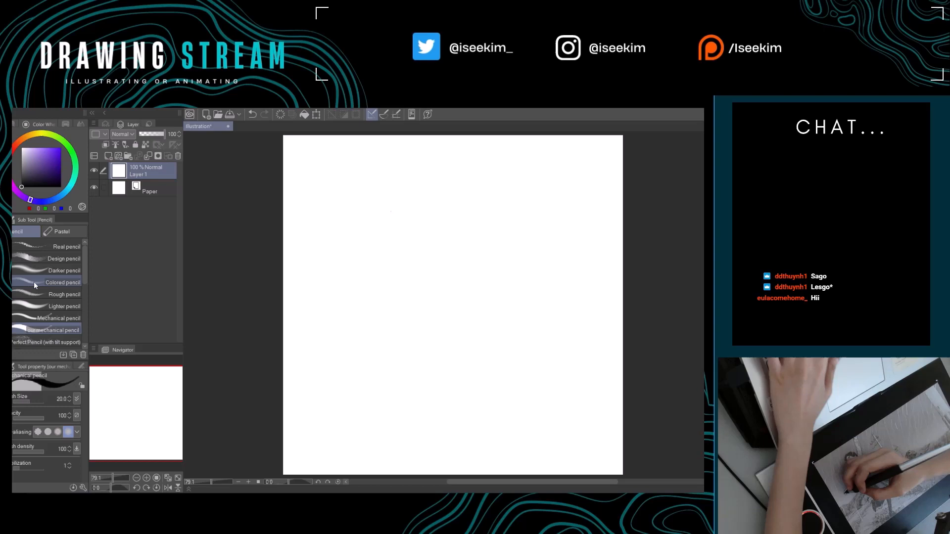
pyautogui.click(61, 273)
pyautogui.moveTo(398, 252); pyautogui.dragTo(453, 257)
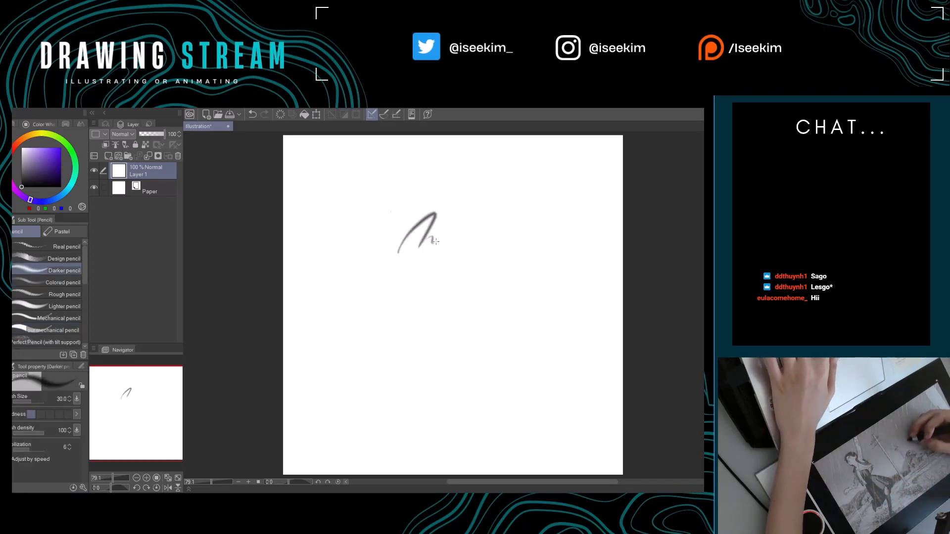
pyautogui.hotkey('ctrl', 'z')
# Sketch a faint rounded head-like outline with the Colored pencil at size 7, and clear the layer.
pyautogui.click(61, 282)
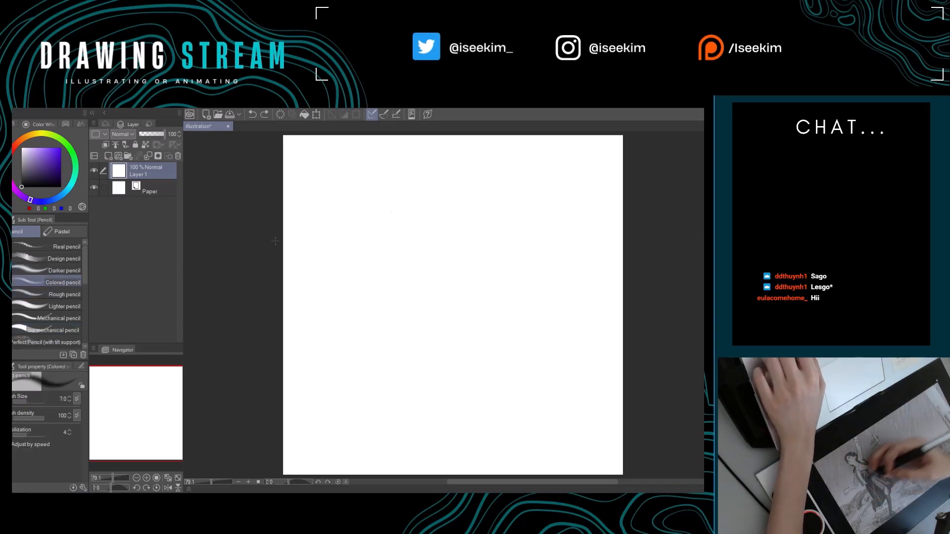
pyautogui.moveTo(444, 190); pyautogui.dragTo(396, 220)
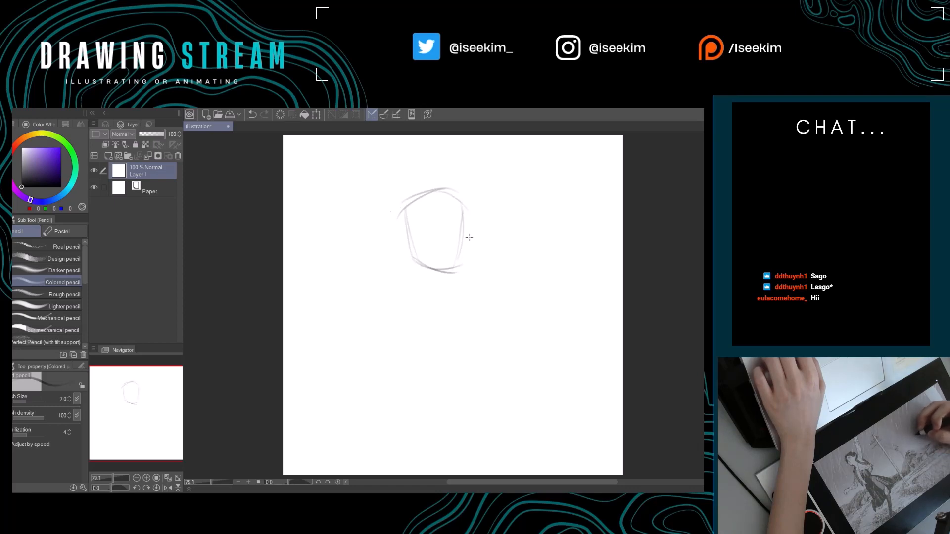
pyautogui.press('Delete')
# Test the Rough pencil at size 20 with an angular head-like outline with a thickened side, and clear the layer.
pyautogui.click(72, 304)
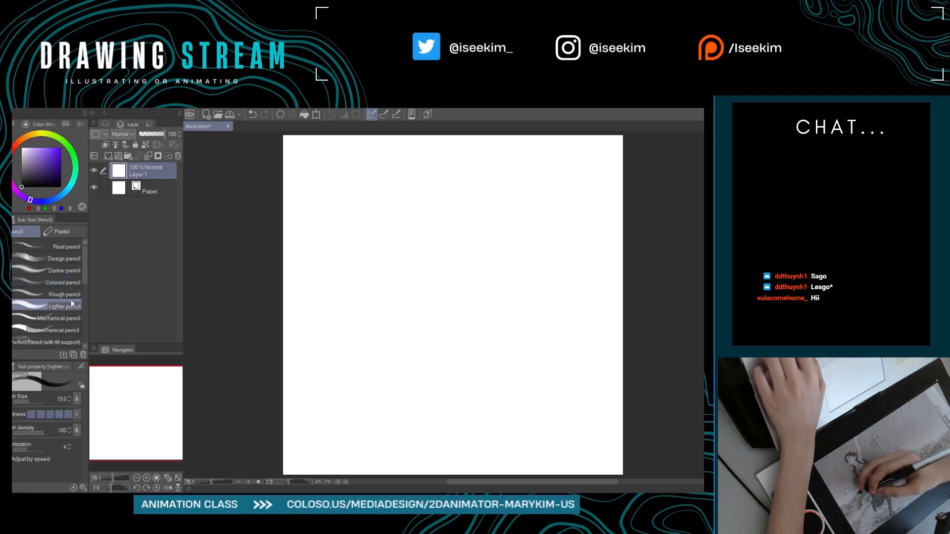
pyautogui.click(68, 294)
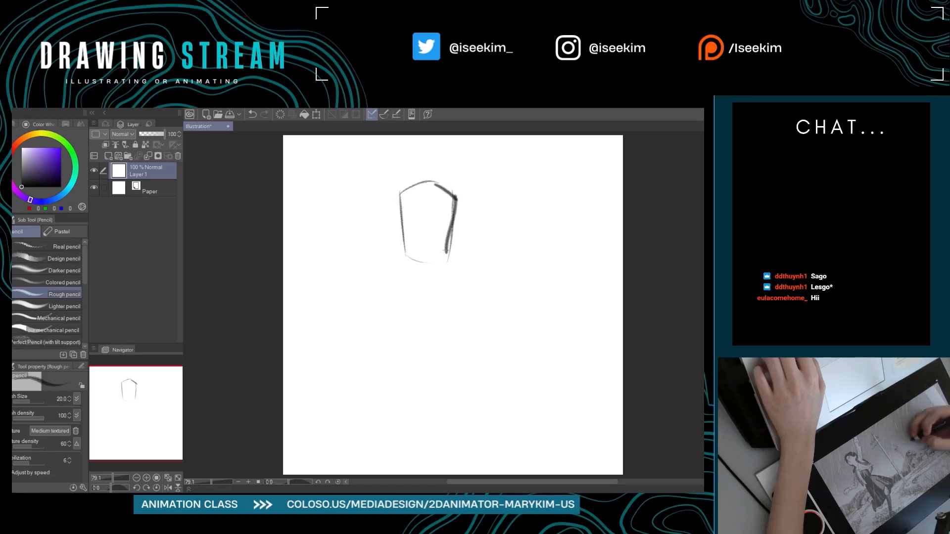
pyautogui.press('Delete')
# Test the Real G-Pen with a partial angular outline, clear it, and lower the pen size to 7.
pyautogui.press('p')
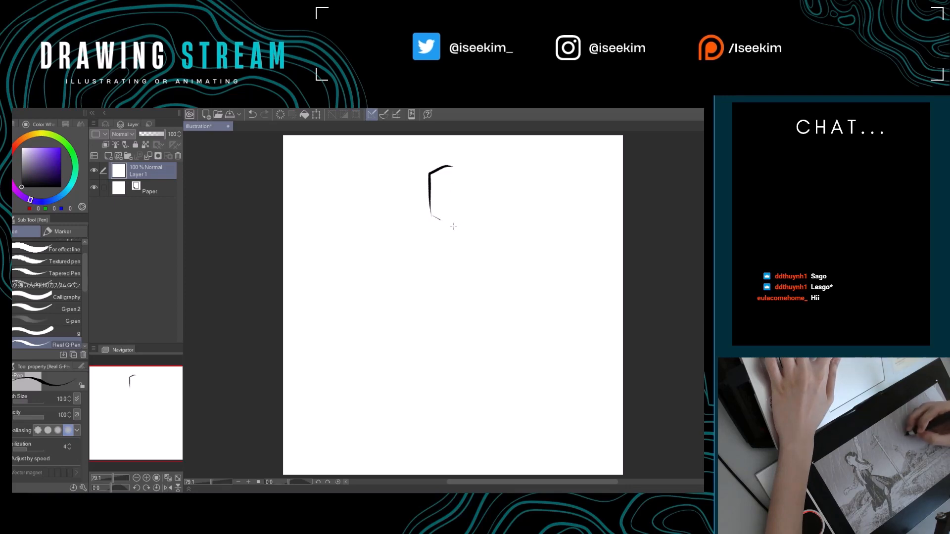
pyautogui.press('Delete')
pyautogui.press('[')
pyautogui.press('[')
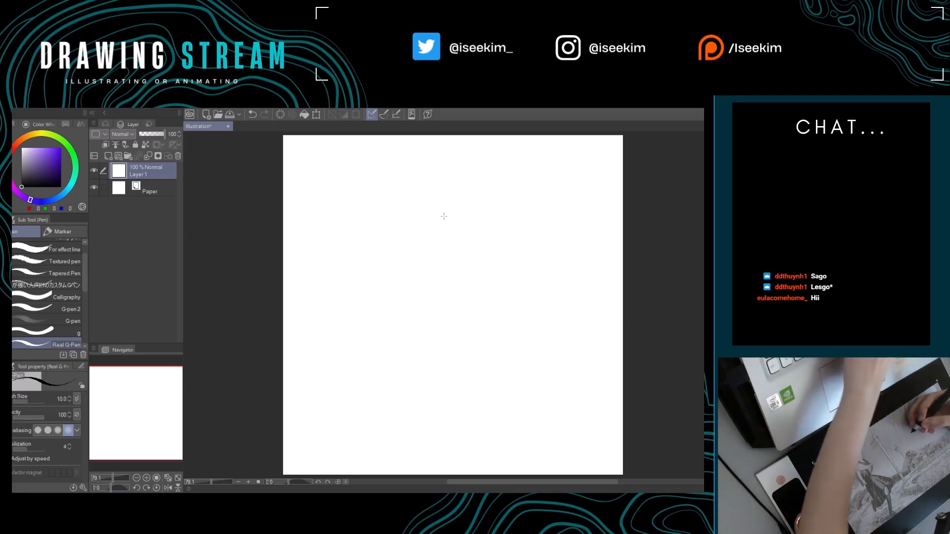
# Sketch a partial head outline ending in a thick zigzag with the Real G-Pen, and add a light scribble beside it.
pyautogui.moveTo(412, 199)
pyautogui.mouseDown()
pyautogui.moveTo(445, 180)
pyautogui.moveTo(455, 218)
pyautogui.mouseUp()
pyautogui.hotkey('ctrl', 'z')
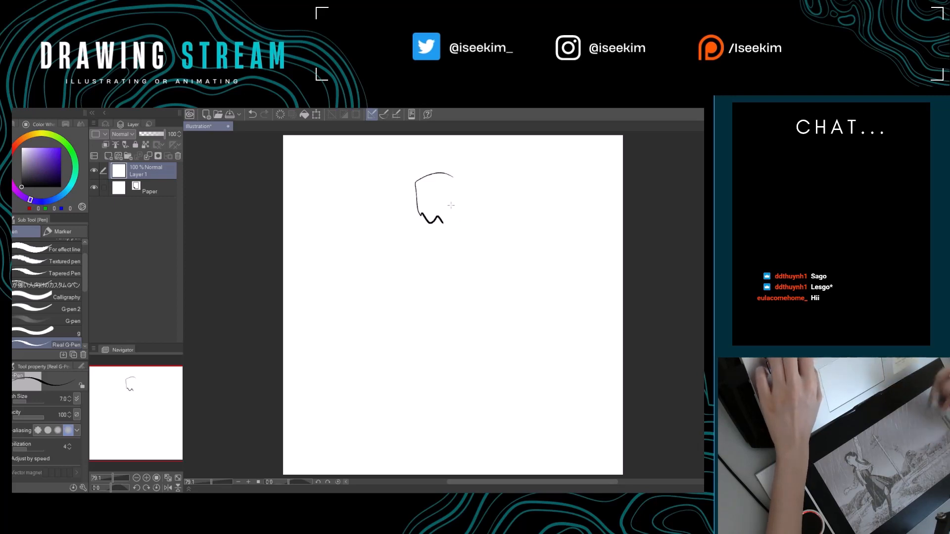
pyautogui.scroll(4, 452, 205)
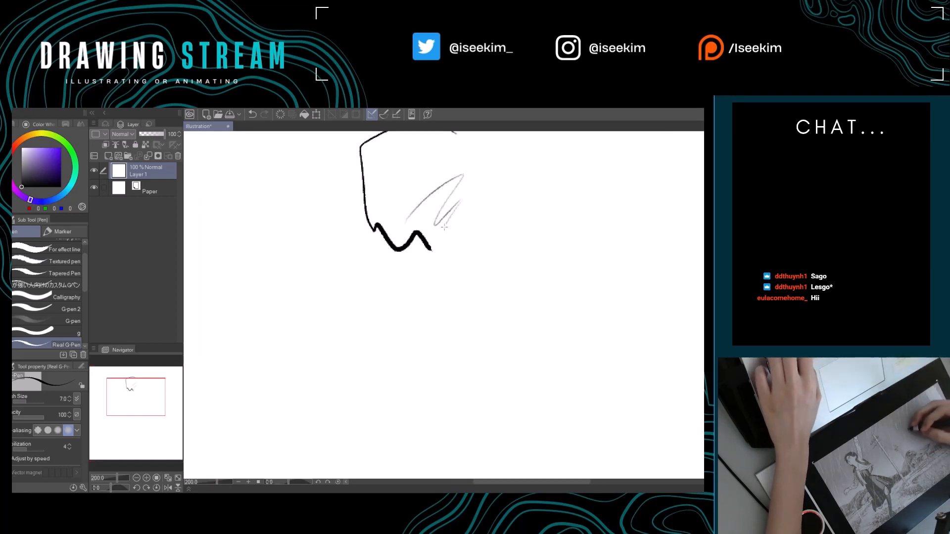
pyautogui.moveTo(446, 225); pyautogui.dragTo(460, 275)
pyautogui.hotkey('ctrl', '0')
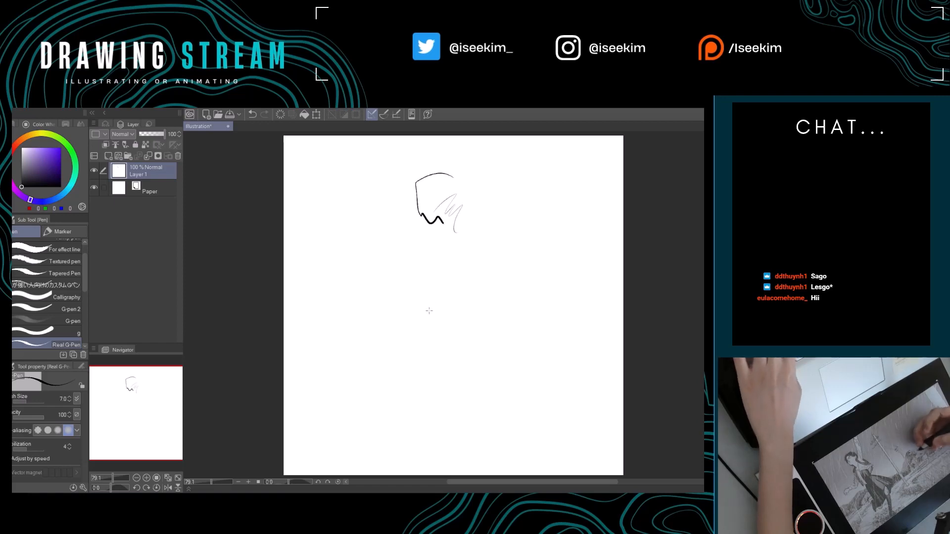
# Close the test illustration and create a new blank illustration canvas.
pyautogui.click(372, 247)
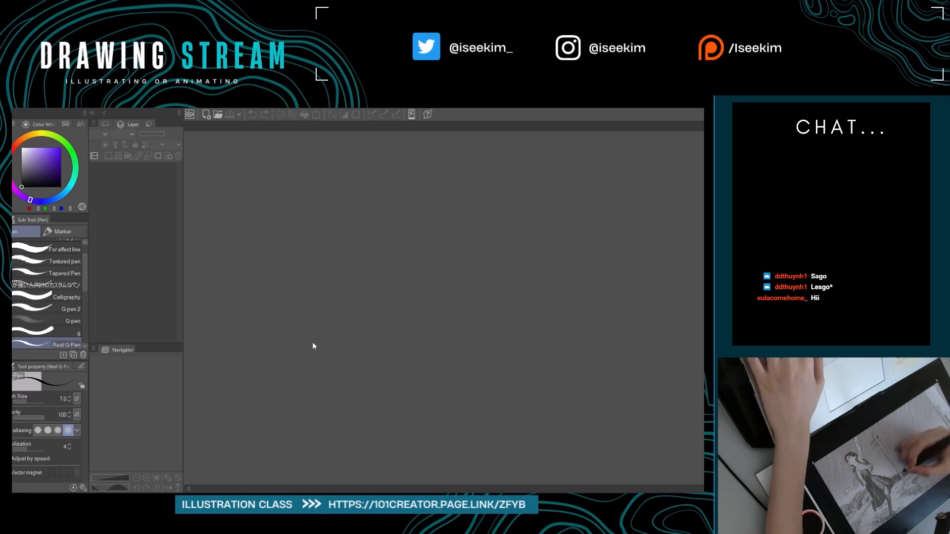
pyautogui.click(451, 121)
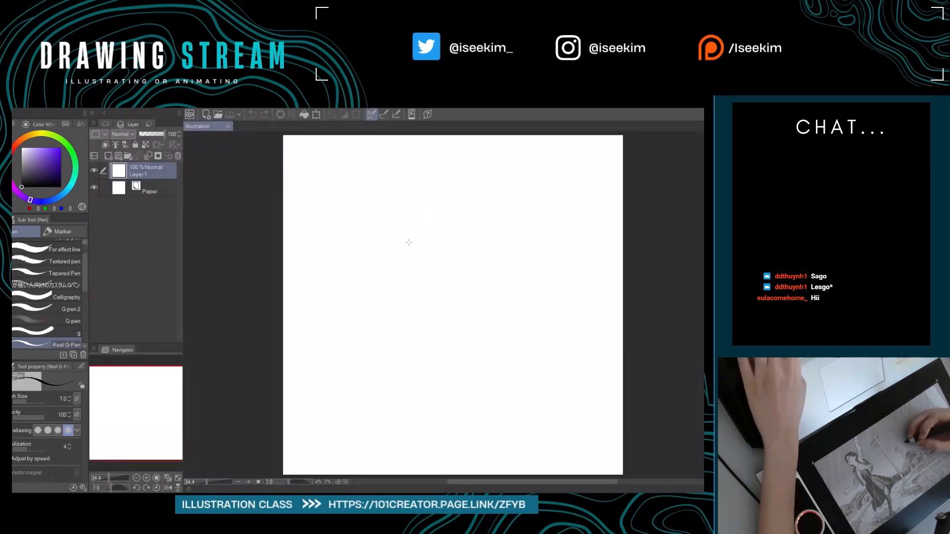
# Test the Real G-Pen at size 7 on the new canvas with a partial head outline, and undo all strokes.
pyautogui.moveTo(408, 242)
pyautogui.mouseDown()
pyautogui.moveTo(462, 233)
pyautogui.moveTo(510, 250)
pyautogui.mouseUp()
pyautogui.hotkey('ctrl', 'z')
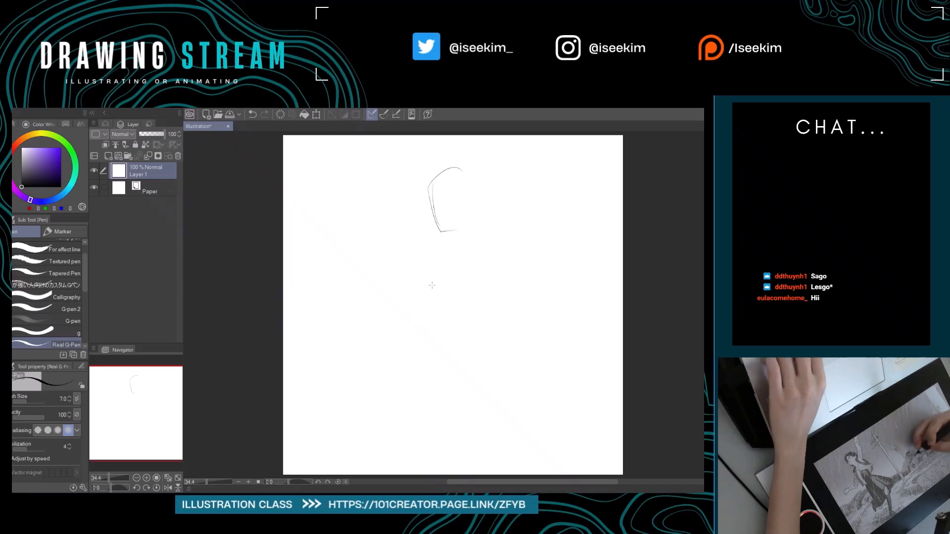
pyautogui.hotkey('ctrl', 'z')
pyautogui.hotkey('ctrl', 'z')
pyautogui.hotkey('ctrl', 'z')
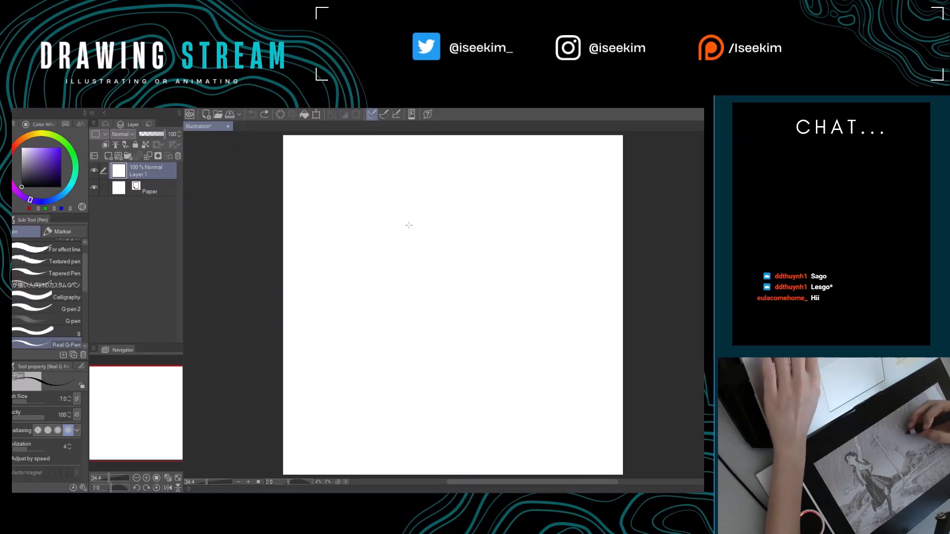
# Try the Turnip pen at size 5 with a wavy scribble and undo it.
pyautogui.moveTo(84, 266); pyautogui.dragTo(86, 258)
pyautogui.click(73, 259)
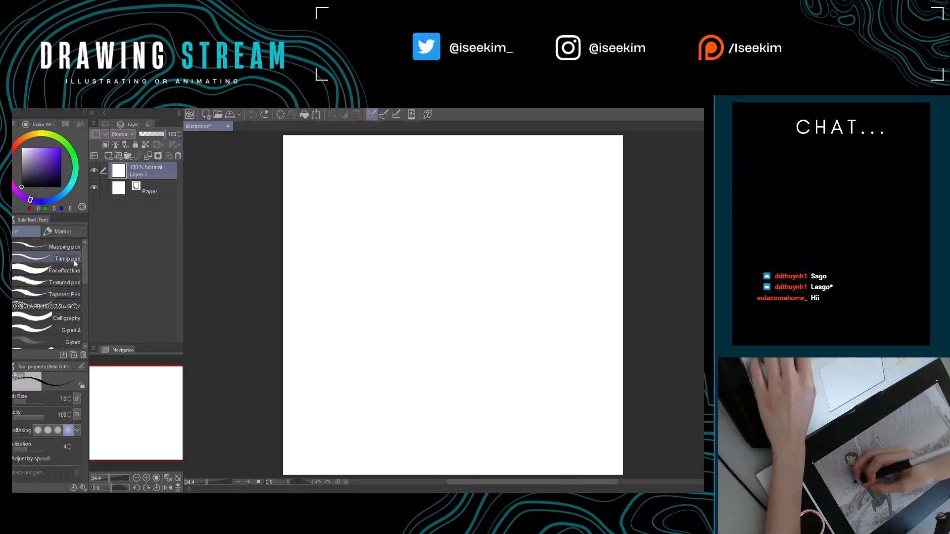
pyautogui.moveTo(415, 192)
pyautogui.mouseDown()
pyautogui.moveTo(409, 218)
pyautogui.moveTo(459, 244)
pyautogui.mouseUp()
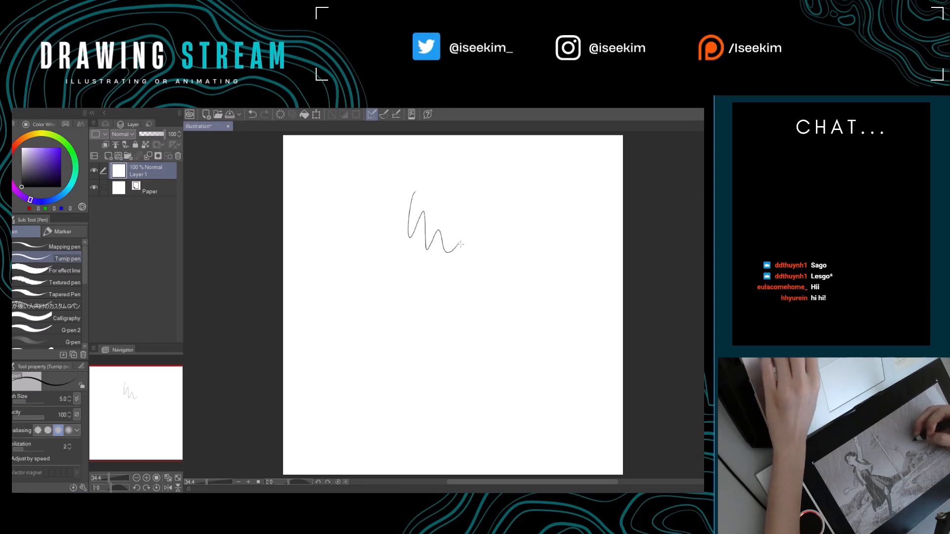
pyautogui.hotkey('ctrl', 'z')
# Try the animePen at size 7 with a few curved strokes and undo them.
pyautogui.moveTo(83, 263); pyautogui.dragTo(84, 293)
pyautogui.click(72, 297)
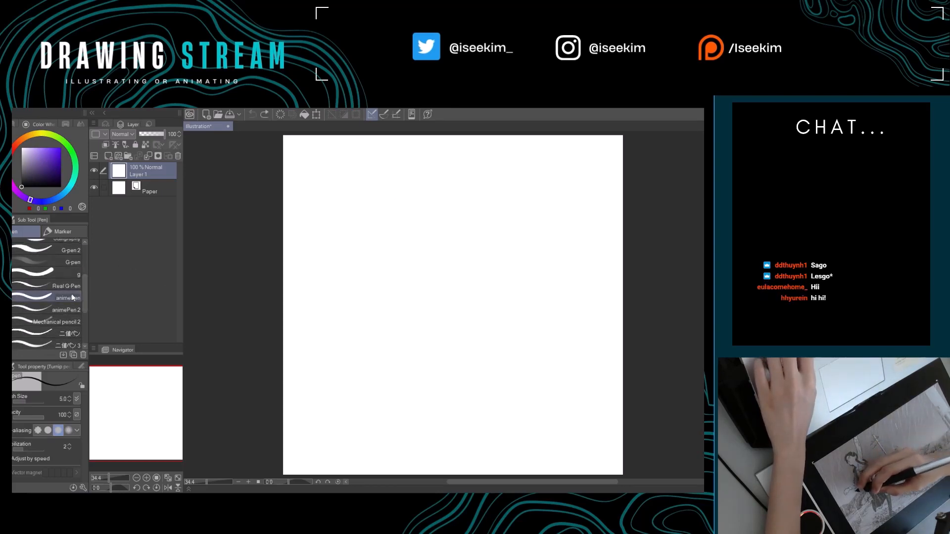
pyautogui.moveTo(414, 190); pyautogui.dragTo(379, 201)
pyautogui.hotkey('ctrl', 'z')
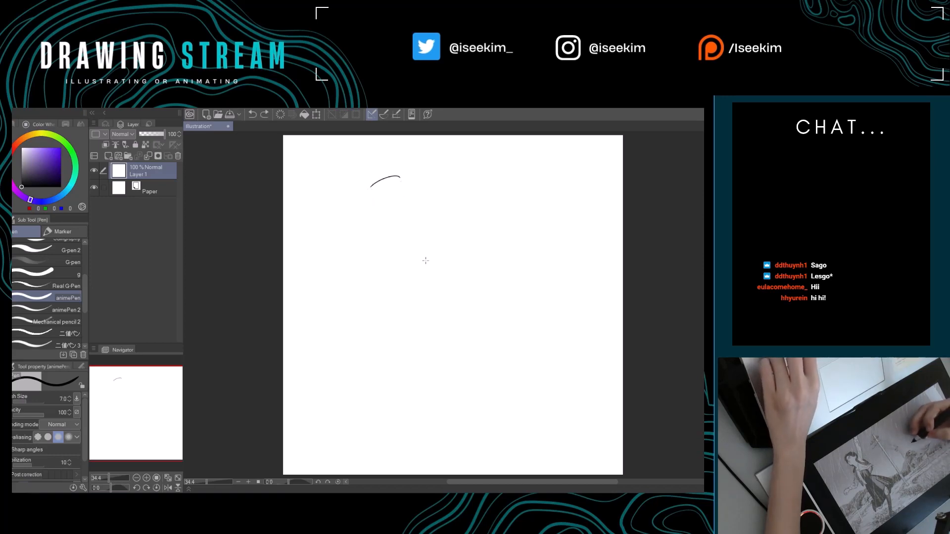
pyautogui.hotkey('ctrl', 'z')
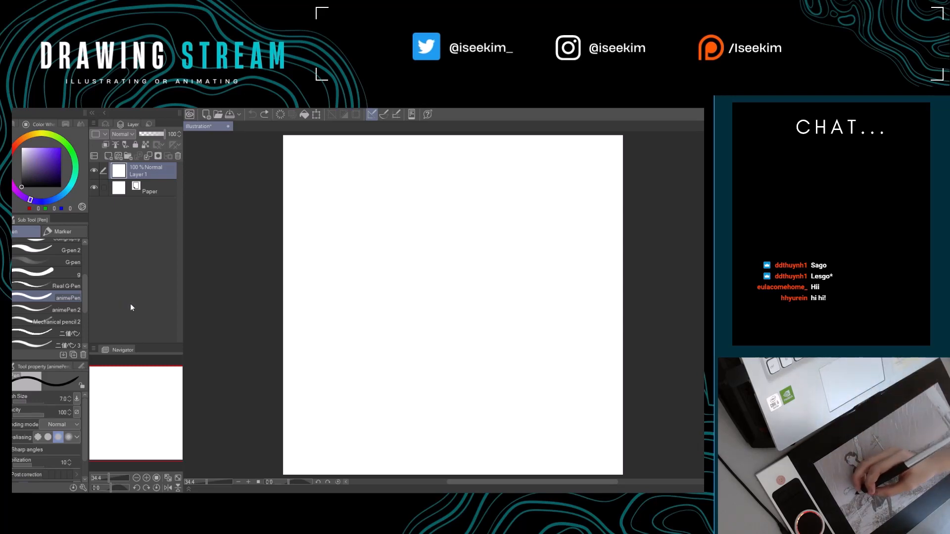
# Save the blank illustration under the file name stock.
pyautogui.press('Return')
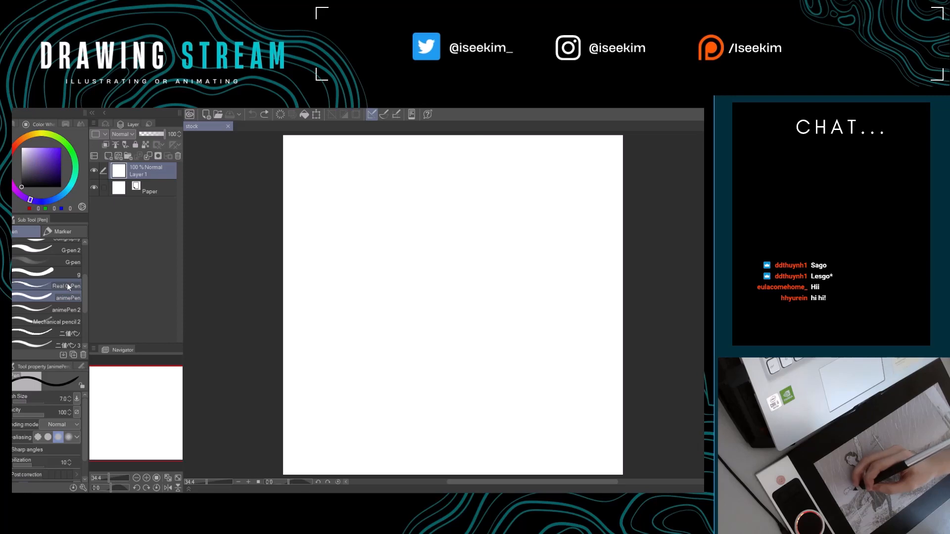
# Switch back to the Real G-Pen at size 7, draw a short curved stroke near the canvas's upper edge, and undo it.
pyautogui.click(68, 286)
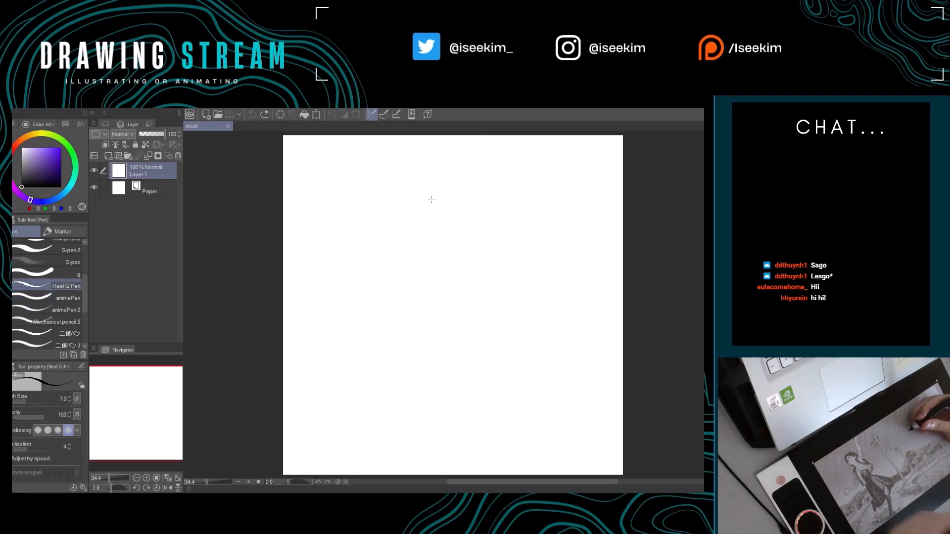
pyautogui.moveTo(435, 170); pyautogui.dragTo(462, 160)
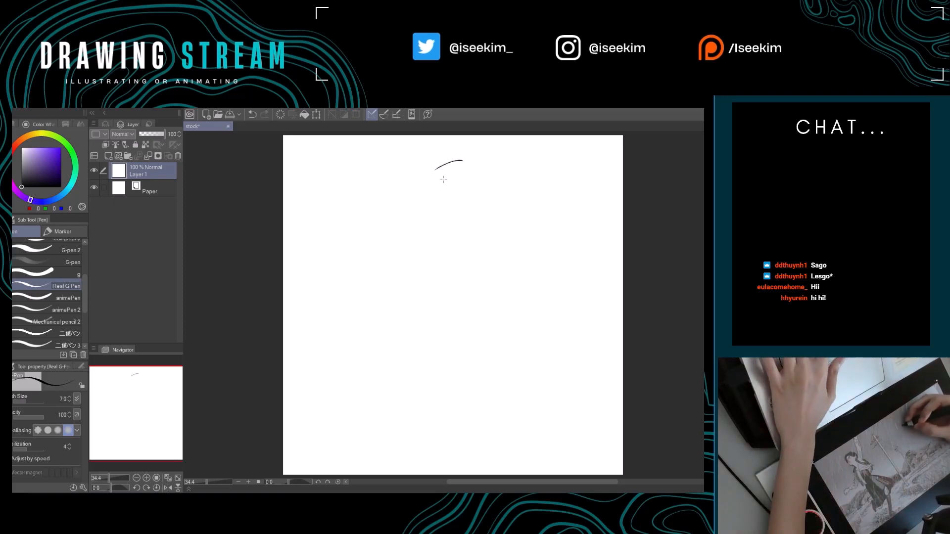
pyautogui.hotkey('ctrl', 'z')
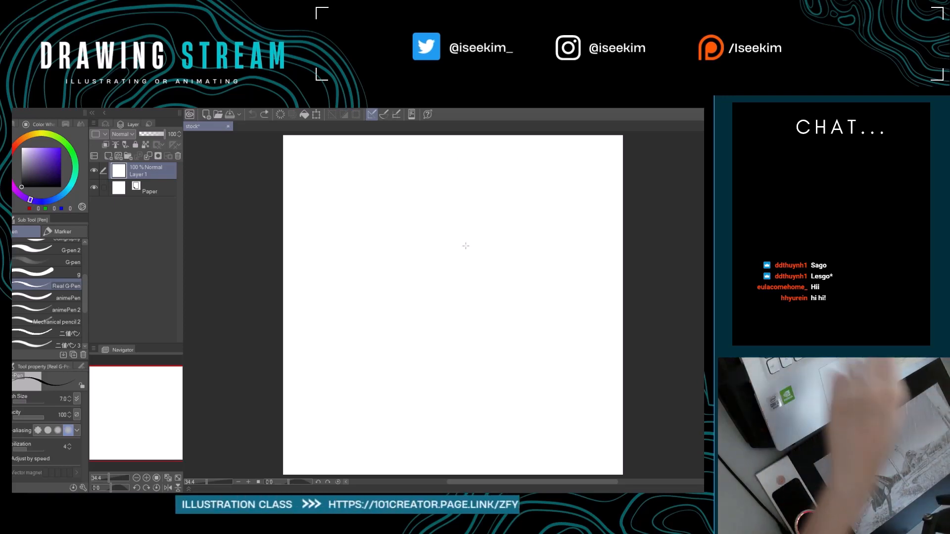
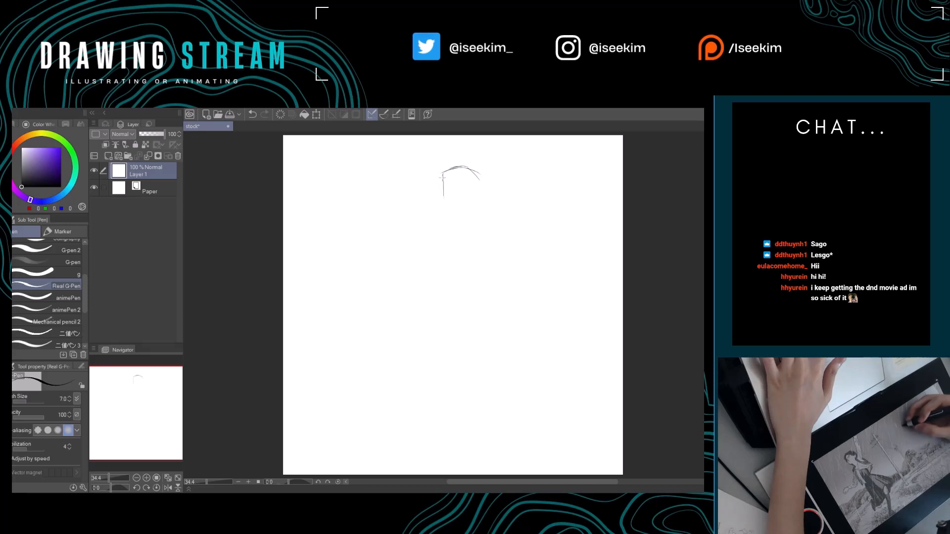
# Sketch the side of the head with the Real G-Pen at size 7, erasing the first straight stroke and redrawing it as a long curve.
pyautogui.moveTo(442, 181); pyautogui.dragTo(444, 207)
pyautogui.press('e')
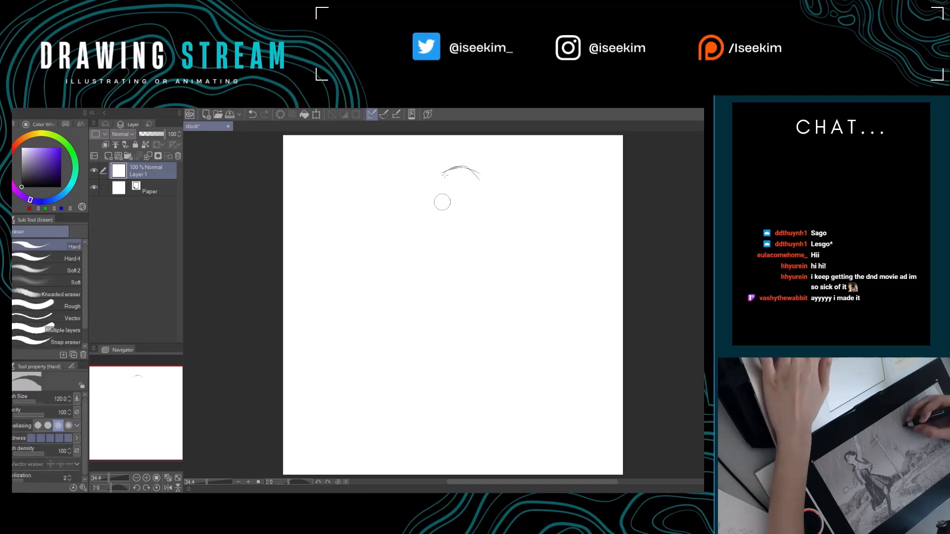
pyautogui.press('p')
pyautogui.moveTo(443, 170); pyautogui.dragTo(440, 189)
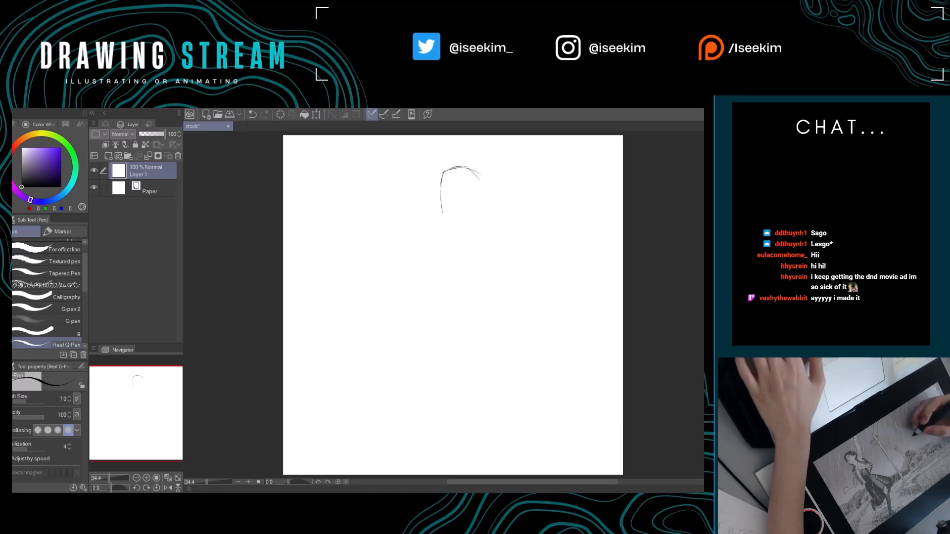
pyautogui.moveTo(443, 173); pyautogui.dragTo(444, 221)
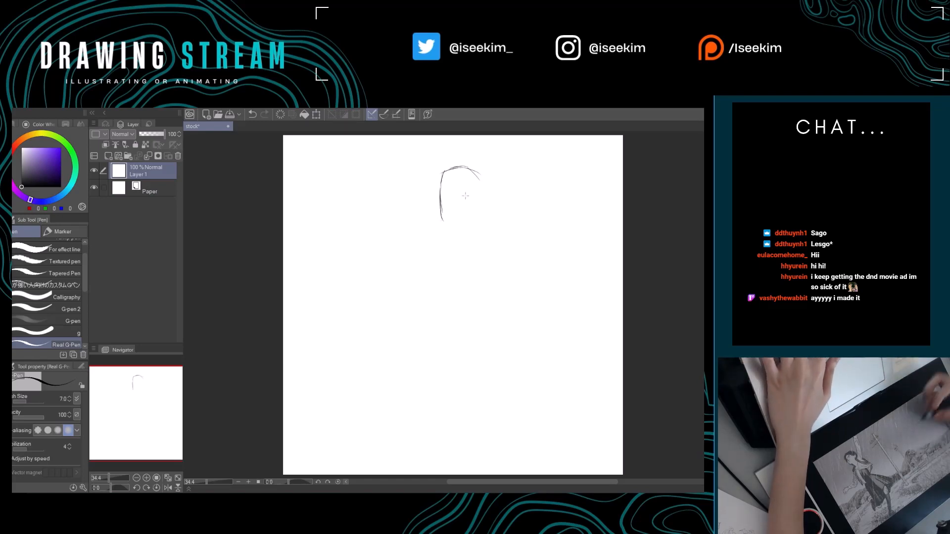
pyautogui.scroll(3, 466, 196)
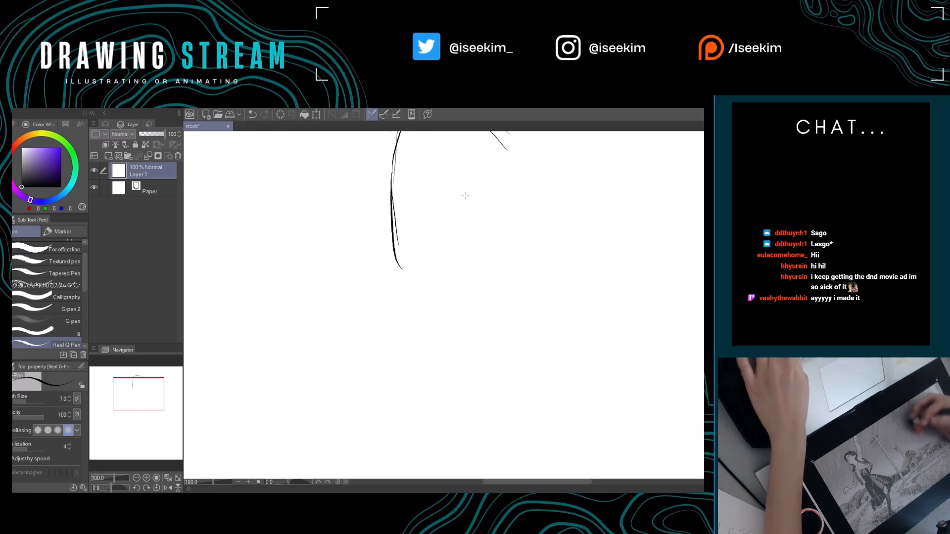
pyautogui.hotkey('ctrl', '0')
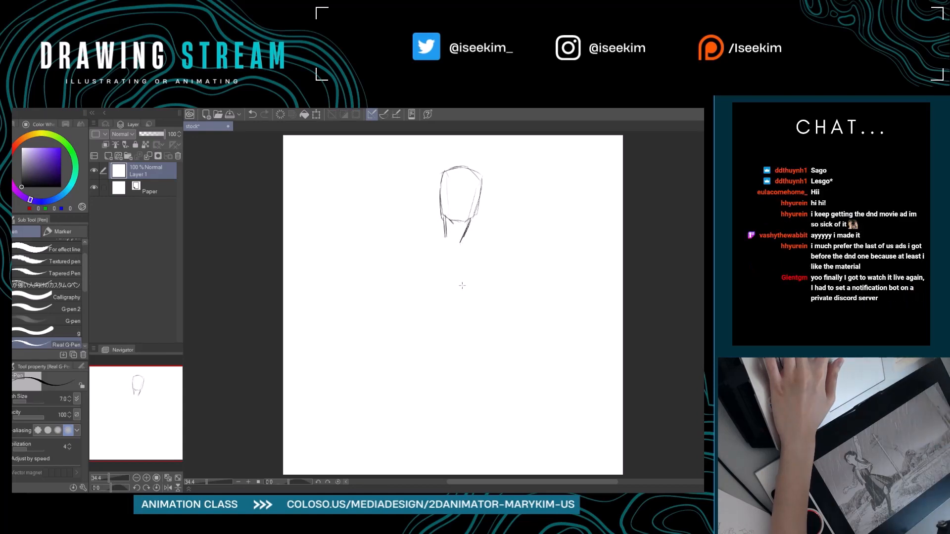
# Set the pen size to 10 and sketch the neckline, the shoulder lines and the left side of the torso below the head.
pyautogui.press(']')
pyautogui.press(']')
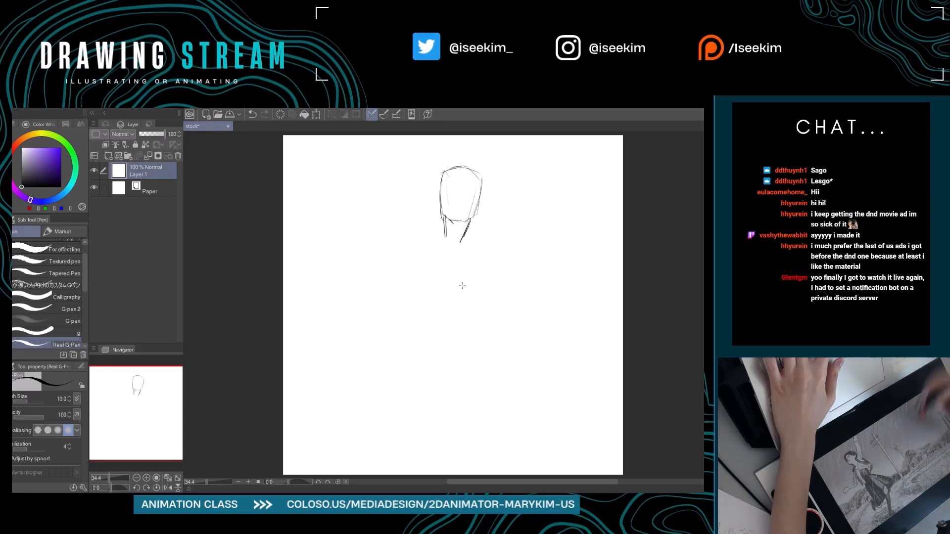
pyautogui.moveTo(443, 228)
pyautogui.mouseDown()
pyautogui.moveTo(414, 236)
pyautogui.moveTo(428, 232)
pyautogui.moveTo(412, 238)
pyautogui.moveTo(411, 271)
pyautogui.mouseUp()
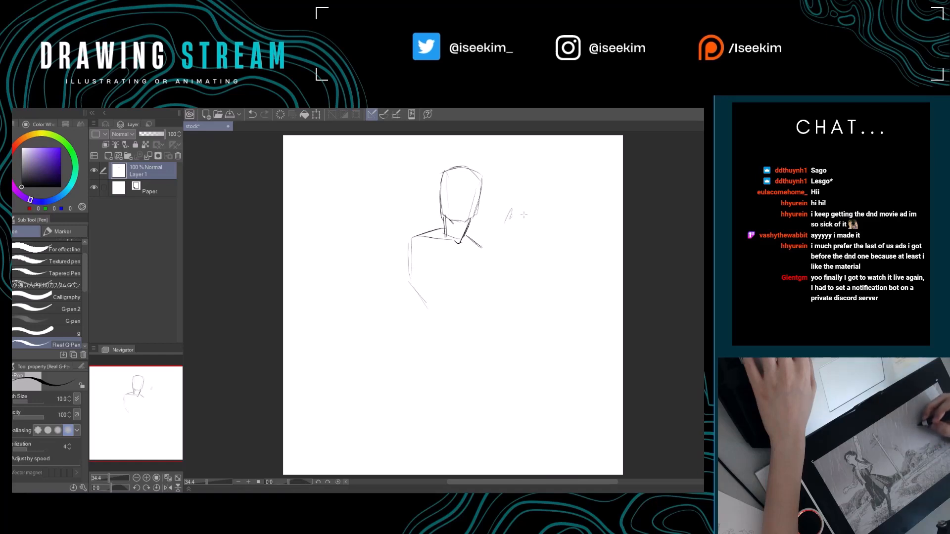
# Test the pen with a loose zigzag scribble in the empty area beside the figure, then undo it.
pyautogui.hotkey('ctrl', 'z')
pyautogui.scroll(3, 556, 208)
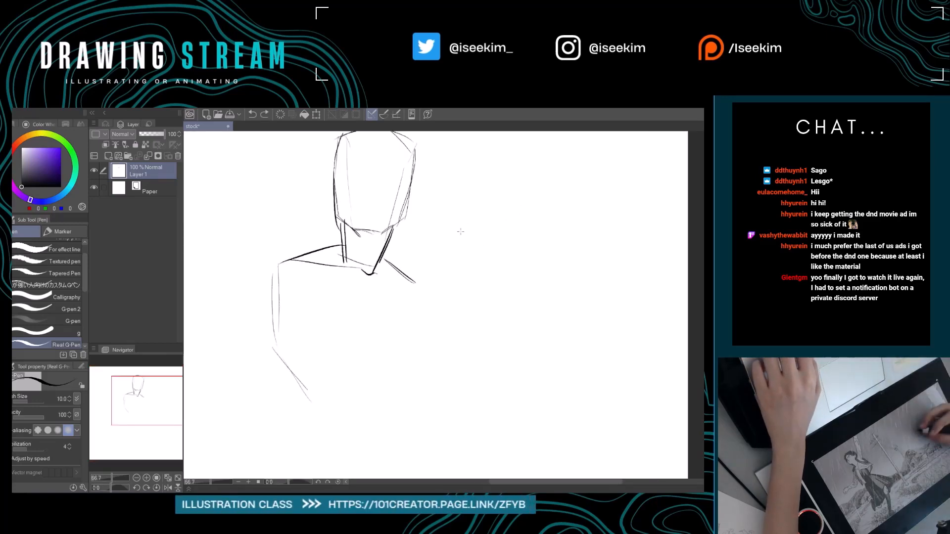
pyautogui.moveTo(423, 337)
pyautogui.mouseDown()
pyautogui.moveTo(475, 262)
pyautogui.moveTo(429, 368)
pyautogui.mouseUp()
pyautogui.moveTo(509, 275); pyautogui.dragTo(461, 396)
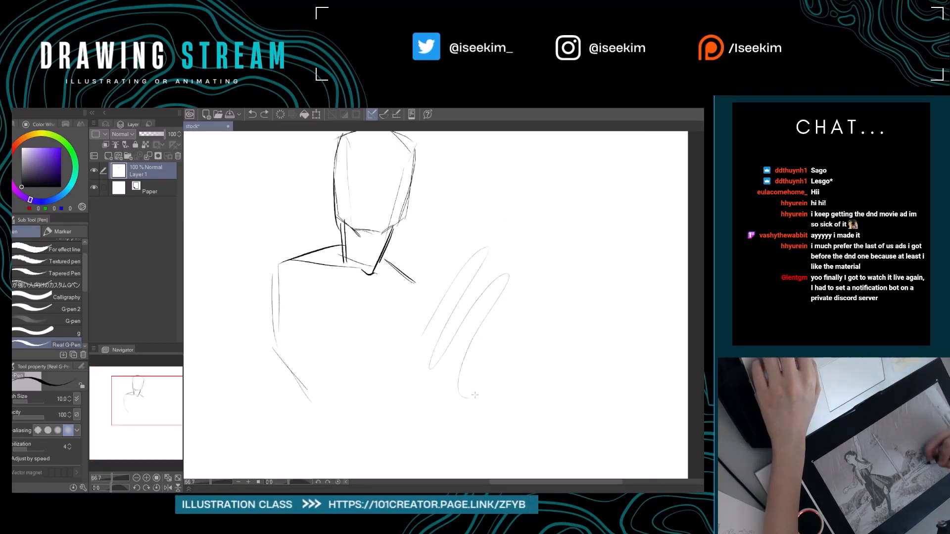
pyautogui.scroll(4, 550, 301)
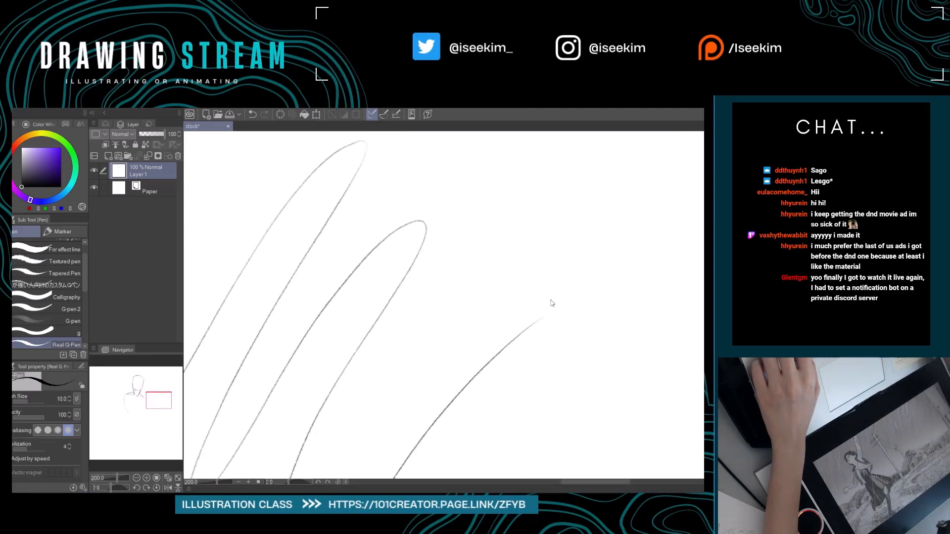
pyautogui.scroll(-4, 552, 303)
pyautogui.hotkey('ctrl', 'z')
pyautogui.hotkey('ctrl', 'z')
pyautogui.hotkey('ctrl', 'z')
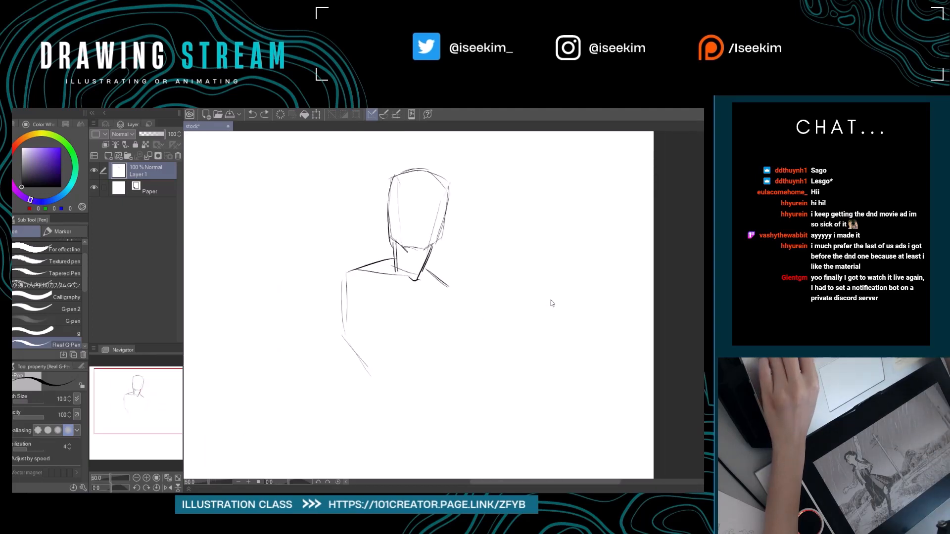
# Darken the right shoulder line and sketch the left shoulder ball, the chest centre line and the ribcage's lower edge.
pyautogui.press('space')
pyautogui.moveTo(550, 300); pyautogui.dragTo(547, 305)
pyautogui.moveTo(424, 284)
pyautogui.mouseDown()
pyautogui.moveTo(449, 294)
pyautogui.moveTo(487, 274)
pyautogui.mouseUp()
pyautogui.press('space')
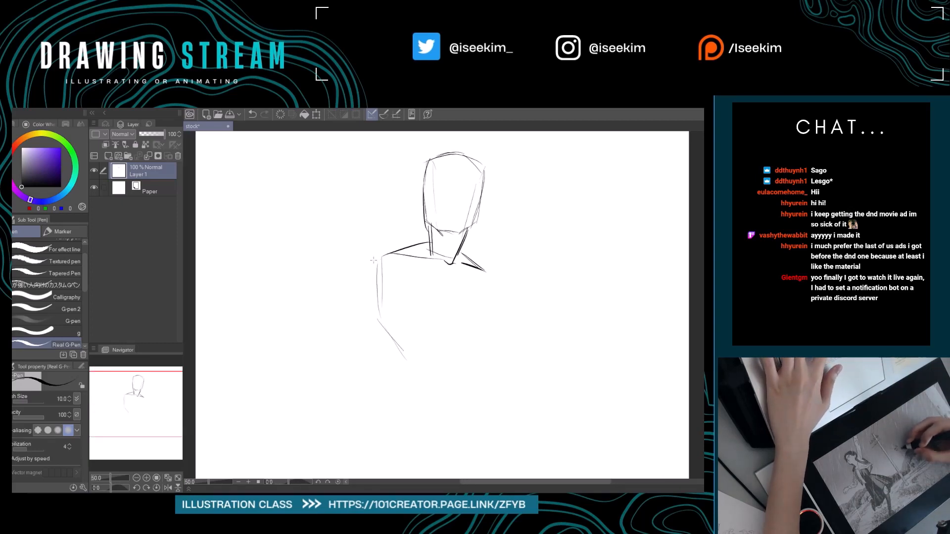
pyautogui.moveTo(365, 263)
pyautogui.mouseDown()
pyautogui.moveTo(395, 341)
pyautogui.moveTo(439, 331)
pyautogui.moveTo(460, 343)
pyautogui.mouseUp()
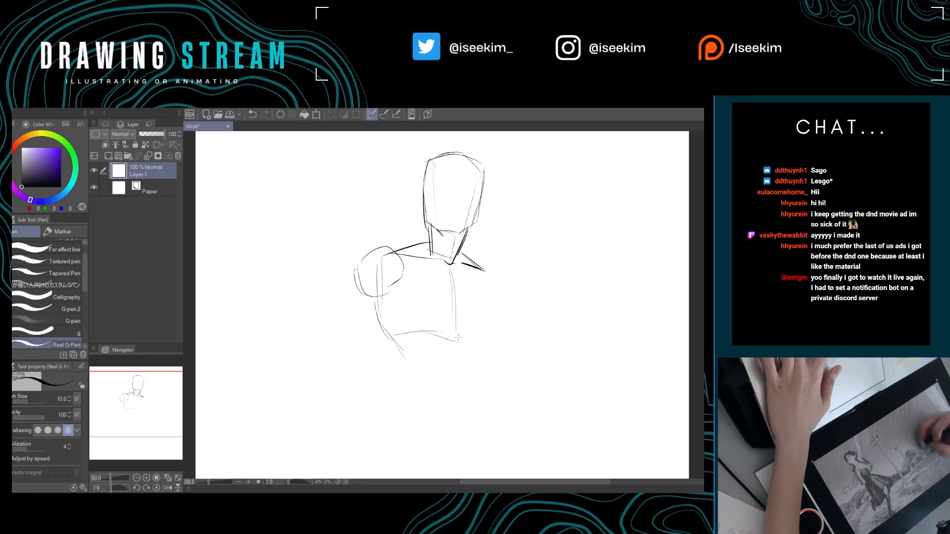
pyautogui.moveTo(411, 309); pyautogui.dragTo(409, 337)
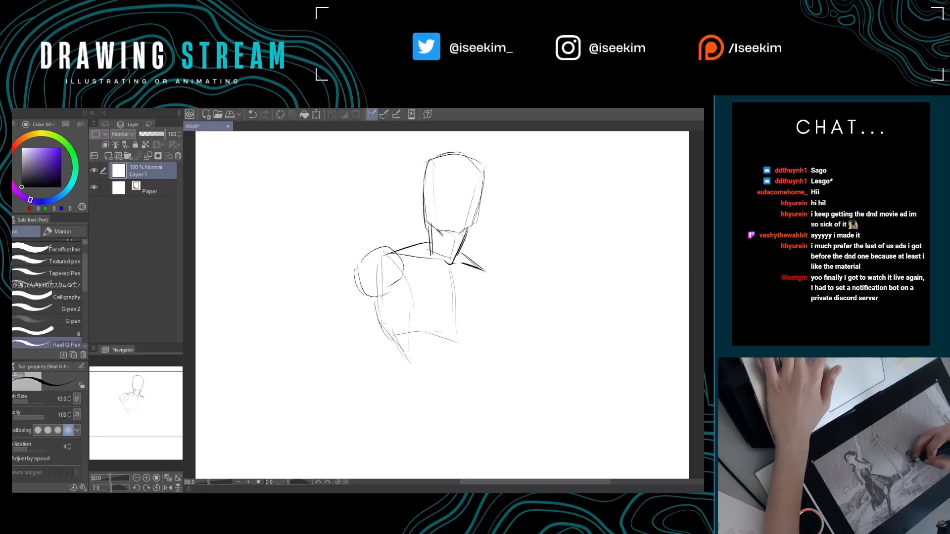
# Sketch the waist's left side and a light hip curve, plus the right side of the chest with its shoulder ball.
pyautogui.moveTo(399, 370)
pyautogui.mouseDown()
pyautogui.moveTo(405, 399)
pyautogui.moveTo(473, 404)
pyautogui.mouseUp()
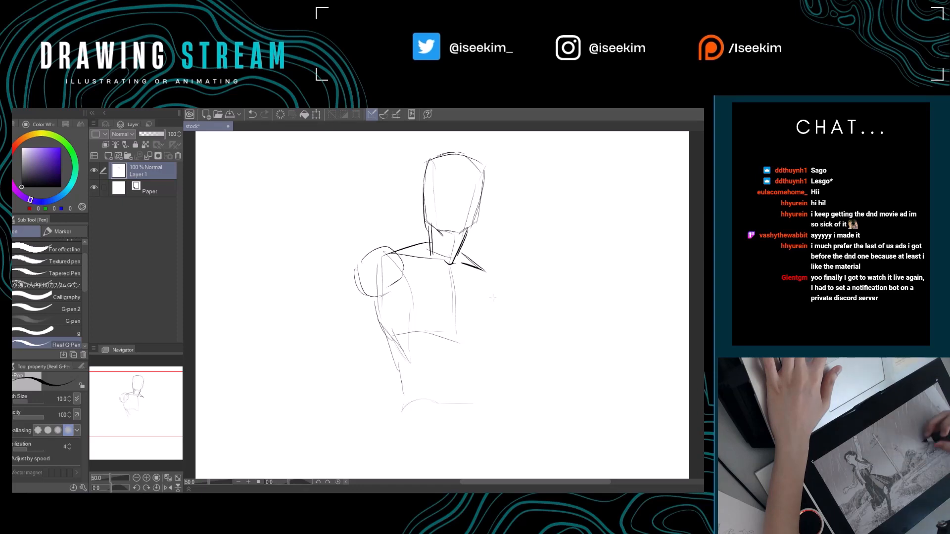
pyautogui.moveTo(495, 294); pyautogui.dragTo(476, 336)
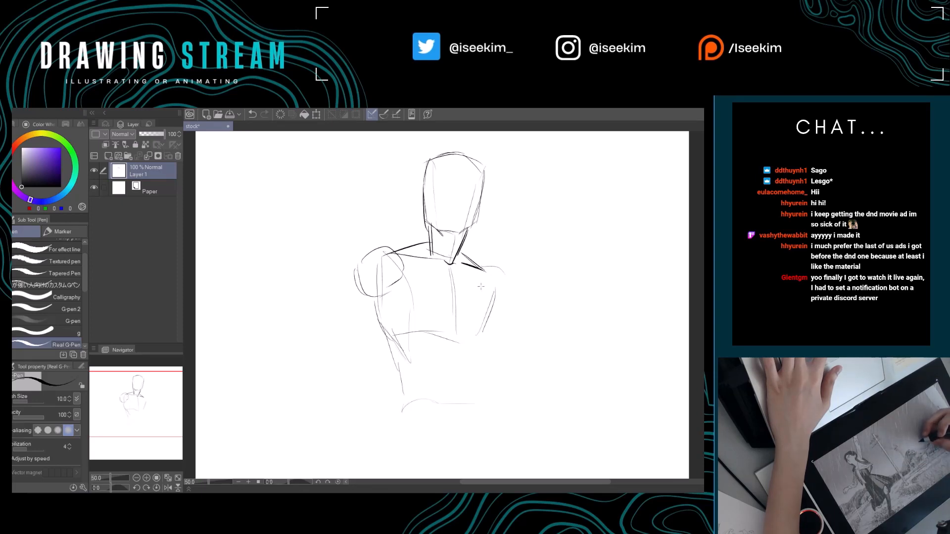
pyautogui.moveTo(493, 275); pyautogui.dragTo(481, 315)
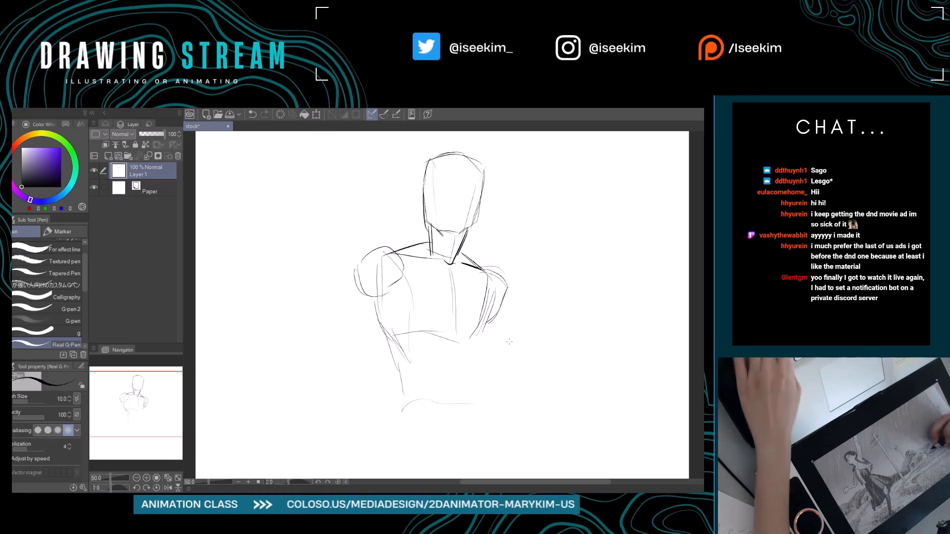
pyautogui.hotkey('ctrl', '0')
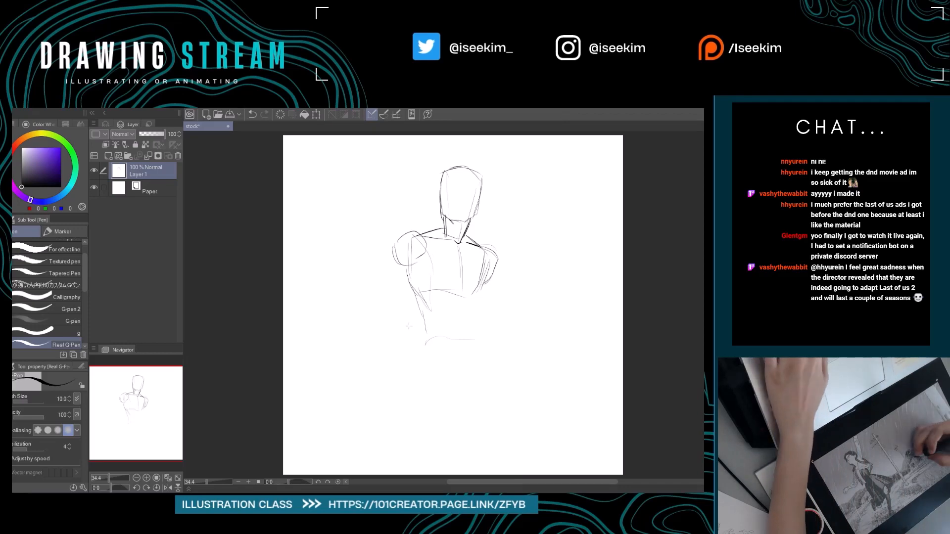
# Erase the ribcage's lower edge and redraw it higher, rework the waist curve, and darken the torso's centre line.
pyautogui.press('e')
pyautogui.press('p')
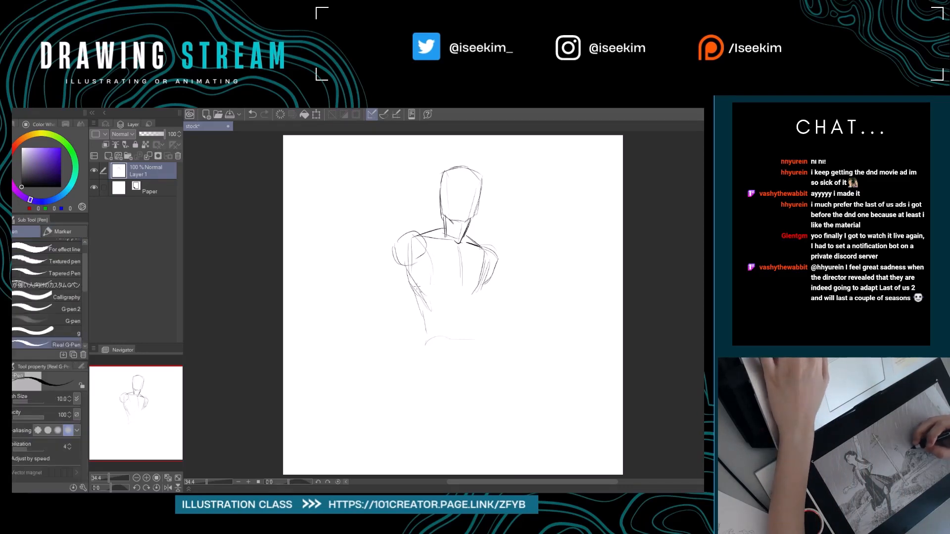
pyautogui.moveTo(415, 287); pyautogui.dragTo(479, 289)
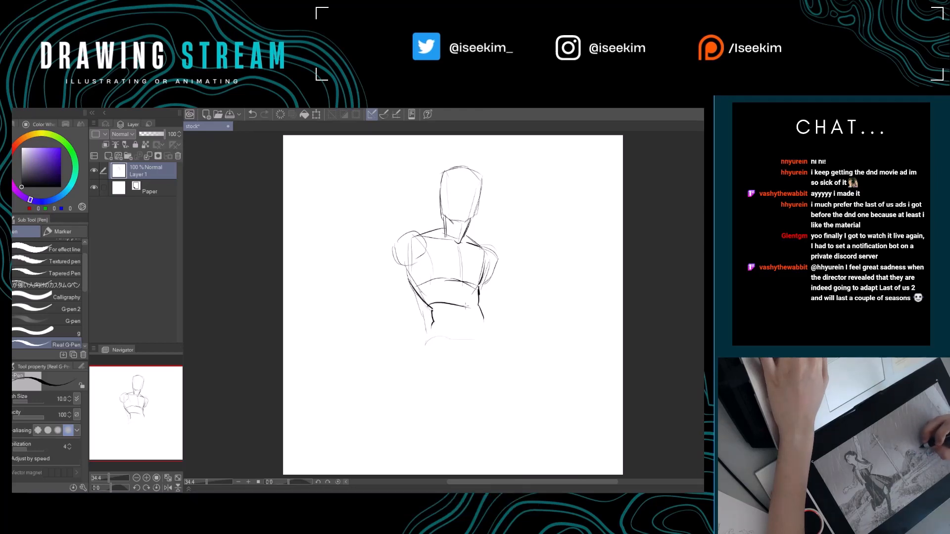
pyautogui.press('e')
pyautogui.moveTo(436, 308)
pyautogui.mouseDown()
pyautogui.moveTo(433, 335)
pyautogui.moveTo(428, 320)
pyautogui.moveTo(424, 333)
pyautogui.moveTo(488, 327)
pyautogui.mouseUp()
pyautogui.press('p')
pyautogui.moveTo(459, 243); pyautogui.dragTo(462, 281)
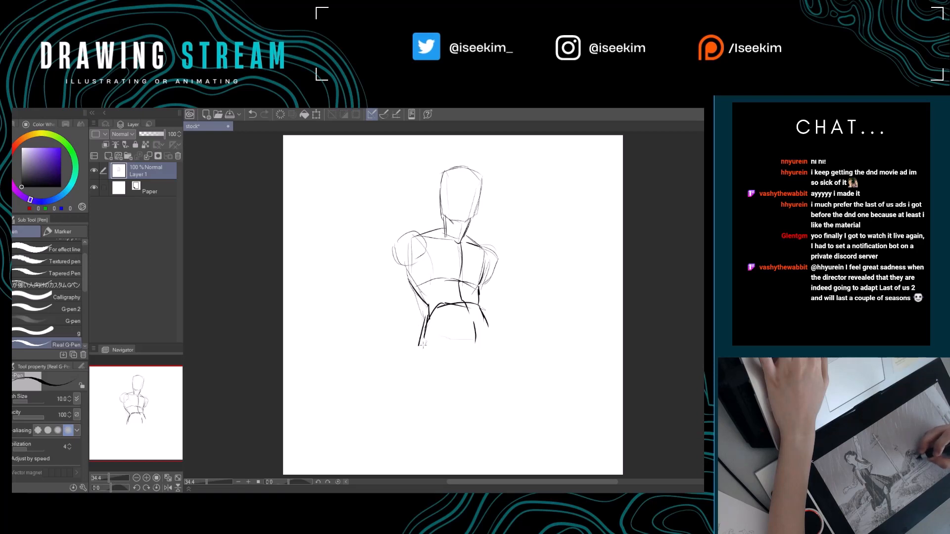
# Sketch the pelvis below the waist with hip arches and a tapered crotch, cleaning up the lines with the eraser.
pyautogui.moveTo(423, 345)
pyautogui.mouseDown()
pyautogui.moveTo(452, 339)
pyautogui.moveTo(445, 336)
pyautogui.moveTo(473, 366)
pyautogui.moveTo(486, 331)
pyautogui.moveTo(474, 369)
pyautogui.moveTo(486, 345)
pyautogui.mouseUp()
pyautogui.press('e')
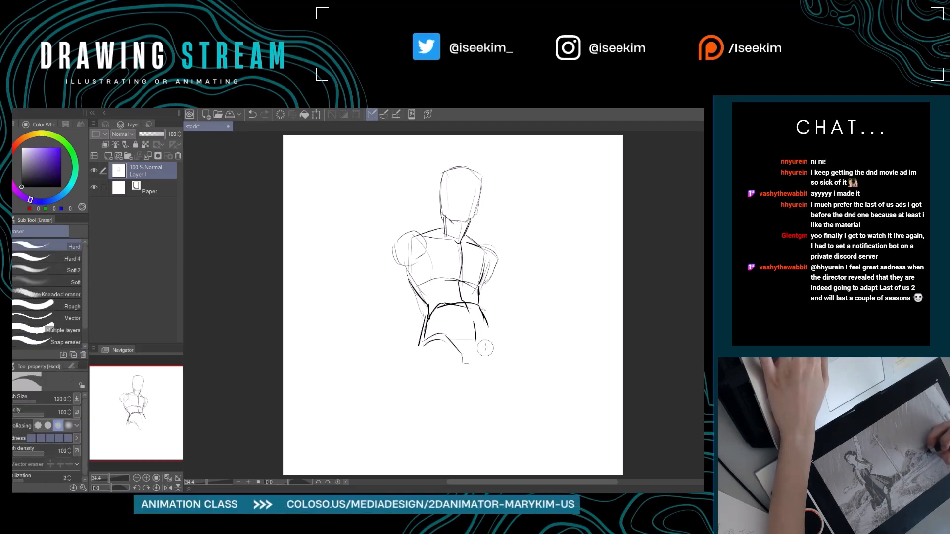
pyautogui.press('p')
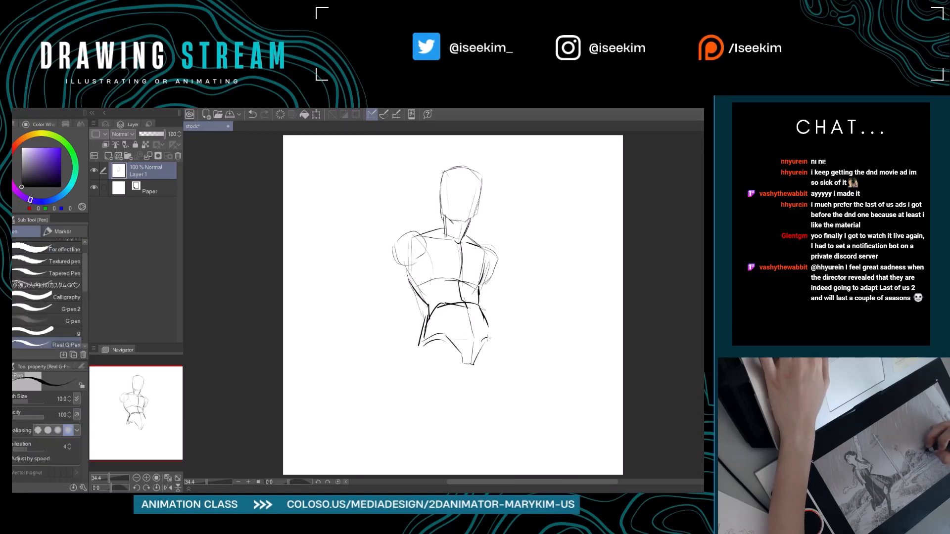
# Reshape the left shoulder and sketch the upper arm and forearm hanging from it, erasing the excess arm lines.
pyautogui.moveTo(500, 350)
pyautogui.mouseDown()
pyautogui.moveTo(496, 342)
pyautogui.moveTo(505, 352)
pyautogui.mouseUp()
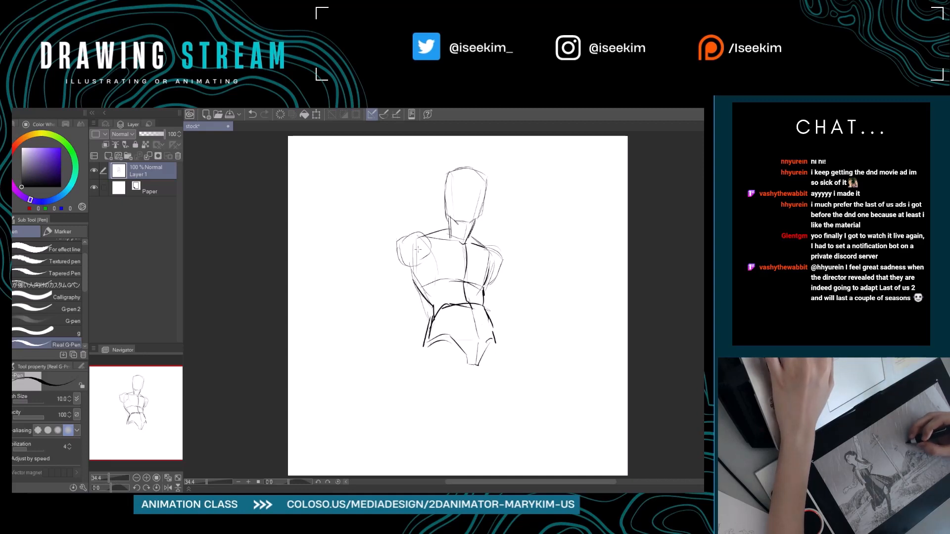
pyautogui.moveTo(396, 246)
pyautogui.mouseDown()
pyautogui.moveTo(399, 268)
pyautogui.moveTo(423, 265)
pyautogui.mouseUp()
pyautogui.hotkey('ctrl', 'z')
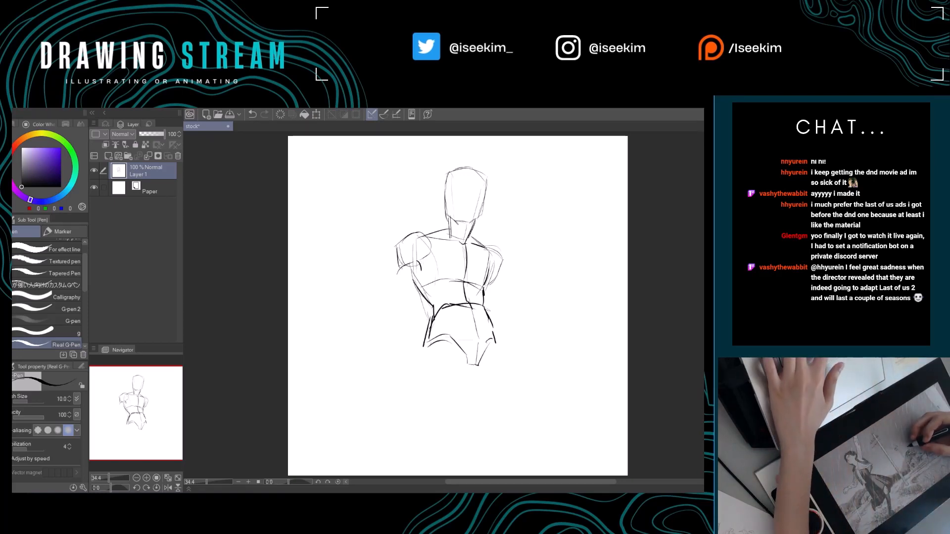
pyautogui.moveTo(400, 264); pyautogui.dragTo(391, 297)
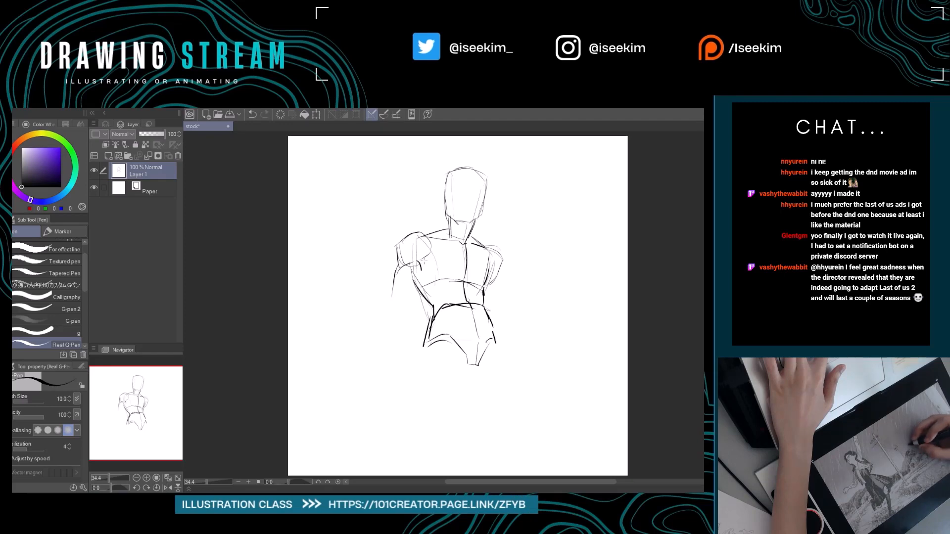
pyautogui.press('e')
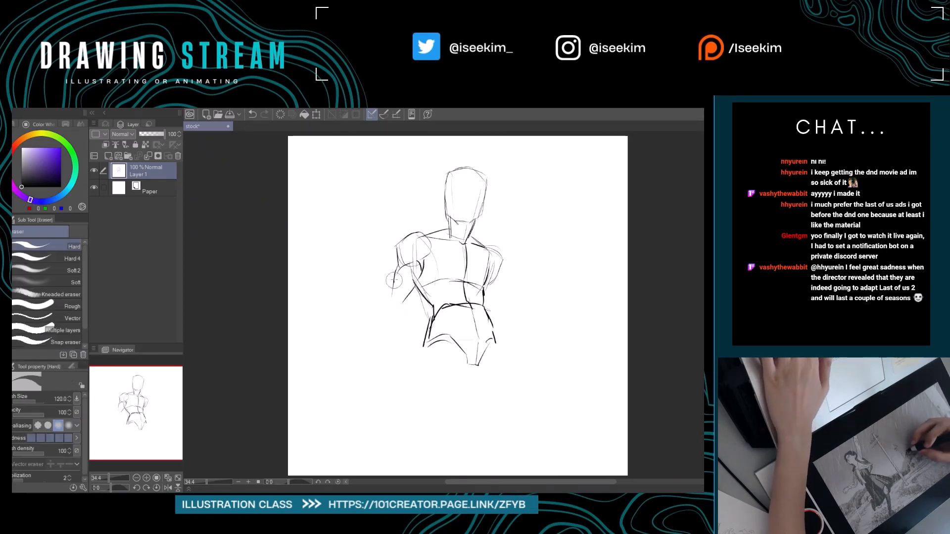
pyautogui.moveTo(396, 277)
pyautogui.mouseDown()
pyautogui.moveTo(385, 300)
pyautogui.moveTo(404, 292)
pyautogui.moveTo(409, 330)
pyautogui.mouseUp()
pyautogui.press('p')
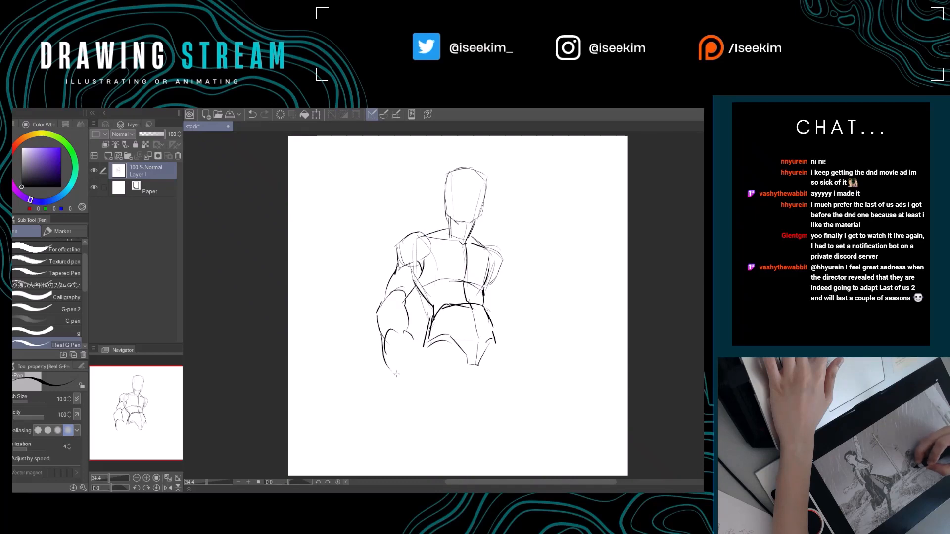
# Close the lower end of the left arm and sketch the right arm angling outward from its shoulder.
pyautogui.moveTo(425, 354); pyautogui.dragTo(426, 366)
pyautogui.moveTo(497, 274); pyautogui.dragTo(493, 281)
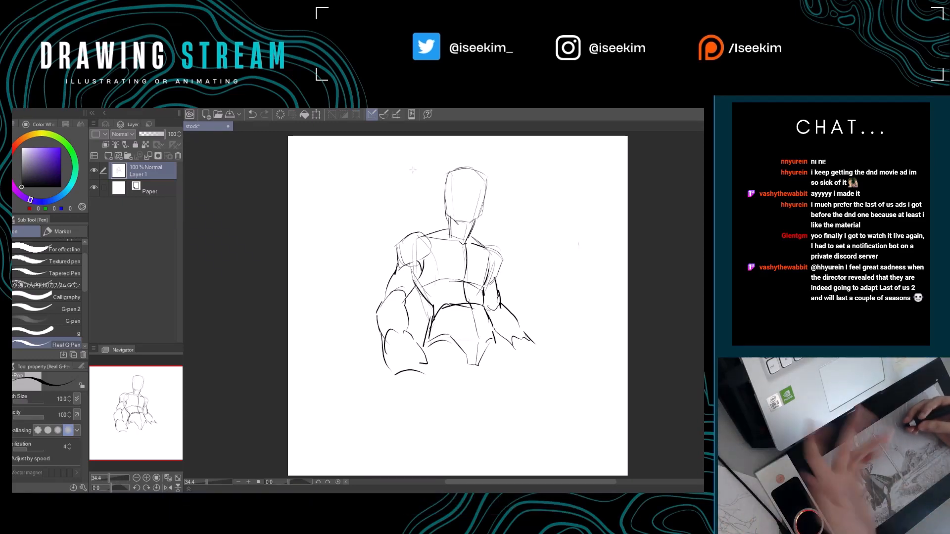
# Scale the figure sketch down to 77% and move it to the upper right part of the canvas.
pyautogui.moveTo(405, 310); pyautogui.dragTo(363, 293)
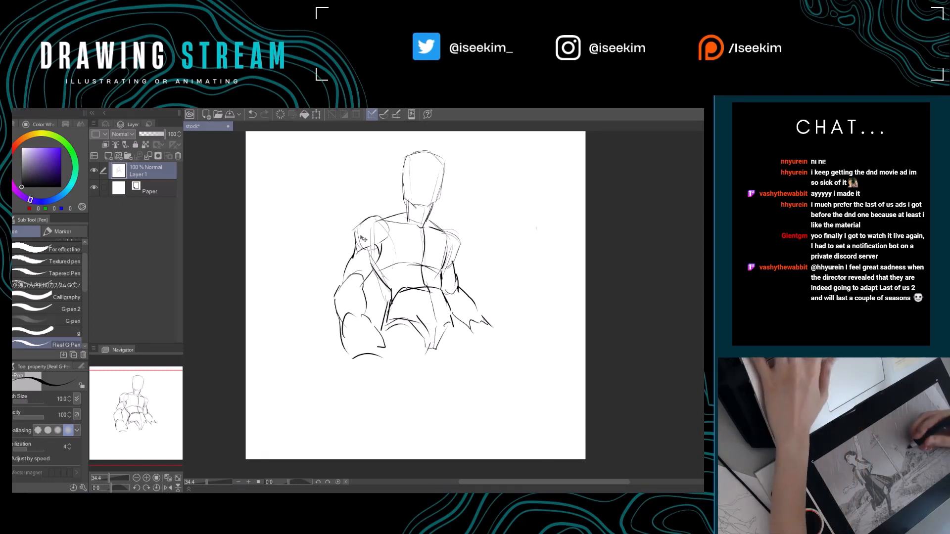
pyautogui.hotkey('ctrl', 't')
pyautogui.moveTo(340, 160); pyautogui.dragTo(385, 212)
pyautogui.moveTo(473, 278)
pyautogui.mouseDown()
pyautogui.moveTo(488, 216)
pyautogui.moveTo(483, 248)
pyautogui.mouseUp()
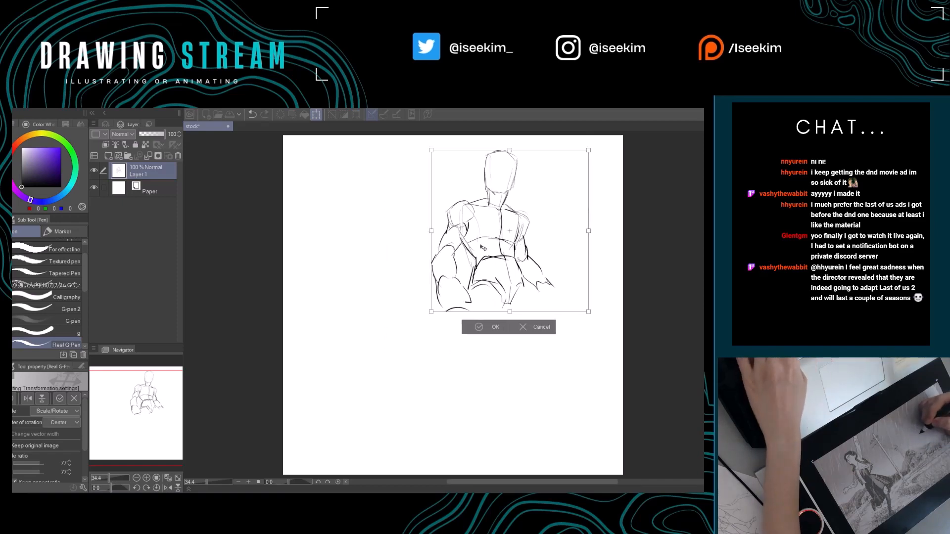
pyautogui.click(487, 328)
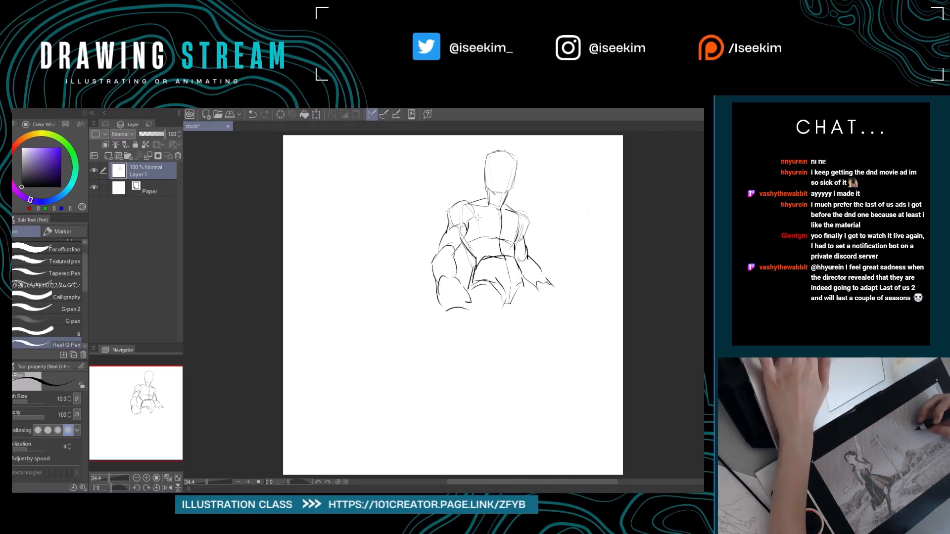
# Erase the box-like construction lines on the chest and redraw the collar line and upper chest center line.
pyautogui.press('e')
pyautogui.moveTo(487, 231)
pyautogui.mouseDown()
pyautogui.moveTo(502, 242)
pyautogui.moveTo(485, 212)
pyautogui.moveTo(517, 220)
pyautogui.moveTo(491, 206)
pyautogui.moveTo(517, 213)
pyautogui.mouseUp()
pyautogui.press('p')
pyautogui.press('e')
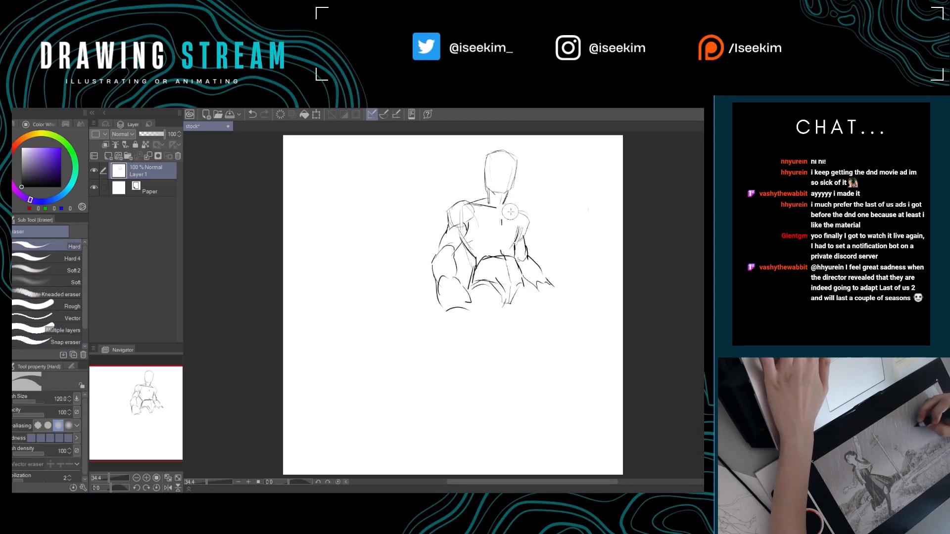
pyautogui.press('p')
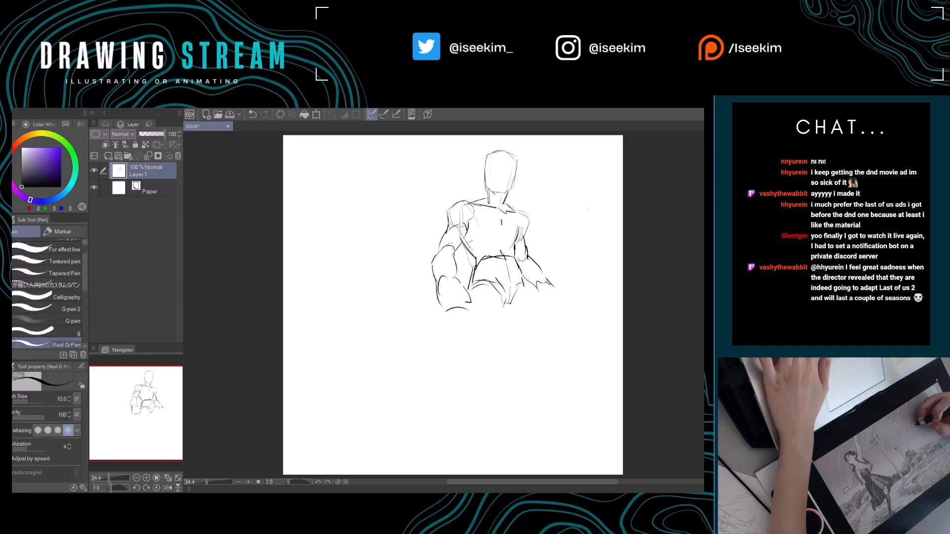
pyautogui.press('e')
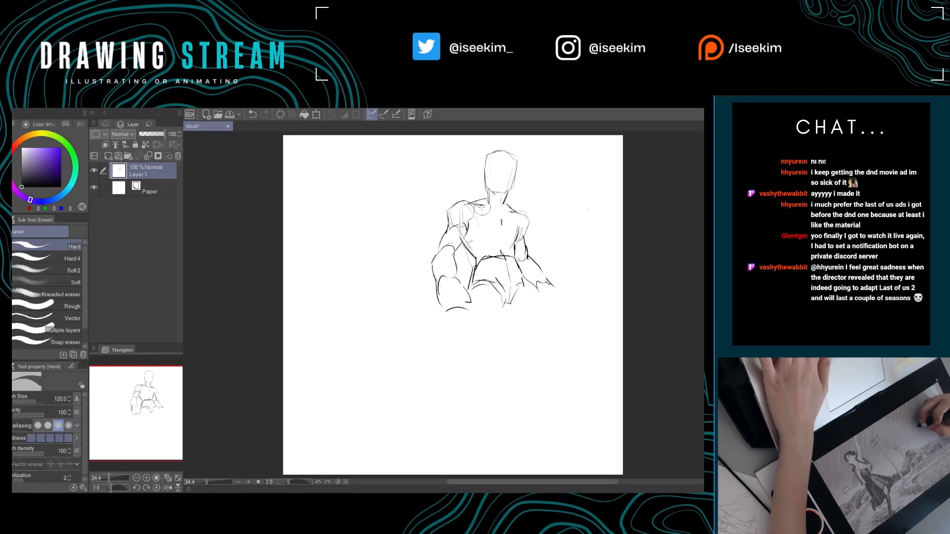
pyautogui.moveTo(498, 209); pyautogui.dragTo(512, 215)
pyautogui.press('p')
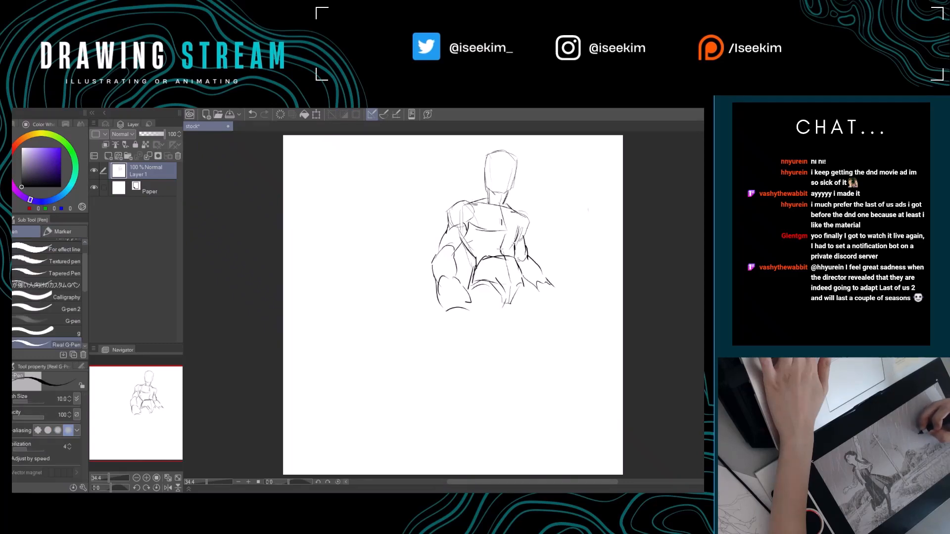
# Erase the old torso sides and redraw them tapering from the chest down to the waist.
pyautogui.press('e')
pyautogui.moveTo(523, 220)
pyautogui.mouseDown()
pyautogui.moveTo(515, 246)
pyautogui.moveTo(479, 258)
pyautogui.mouseUp()
pyautogui.press('p')
pyautogui.press('e')
pyautogui.press('p')
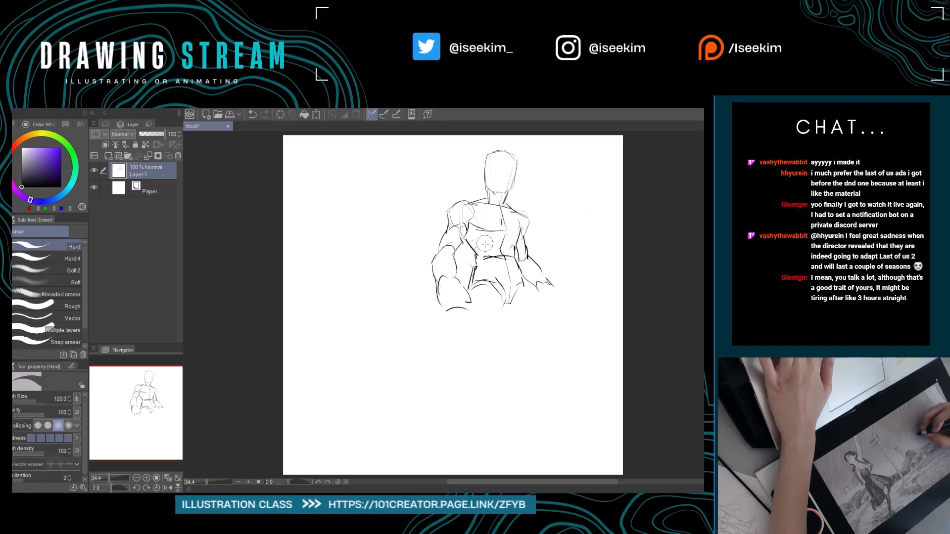
# Clean up the lines under the chest and mark the navel on the abdomen.
pyautogui.press('e')
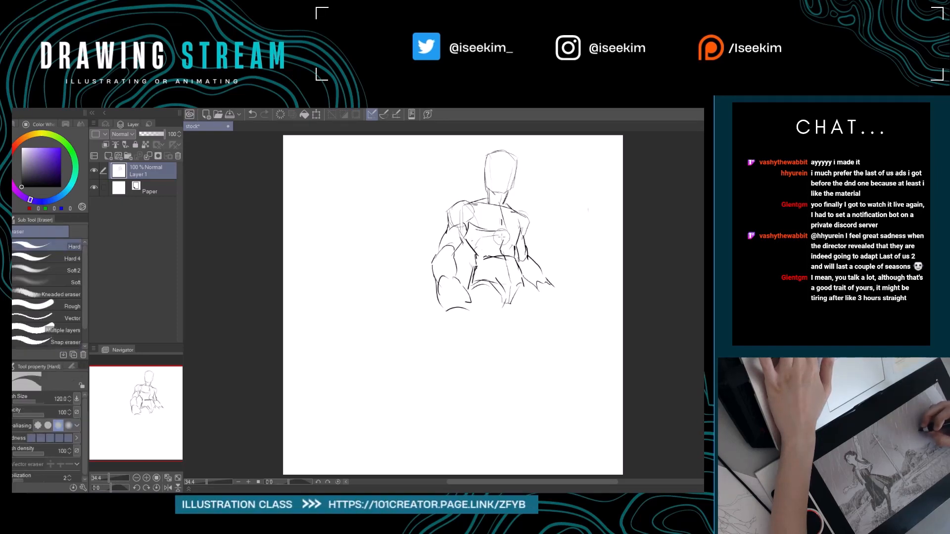
pyautogui.press('p')
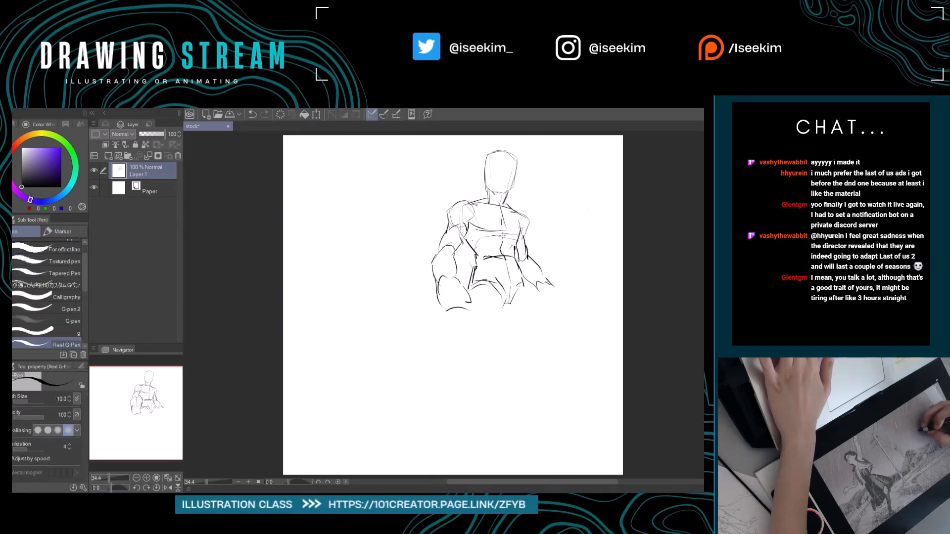
pyautogui.press('e')
pyautogui.moveTo(505, 234); pyautogui.dragTo(503, 242)
pyautogui.press('p')
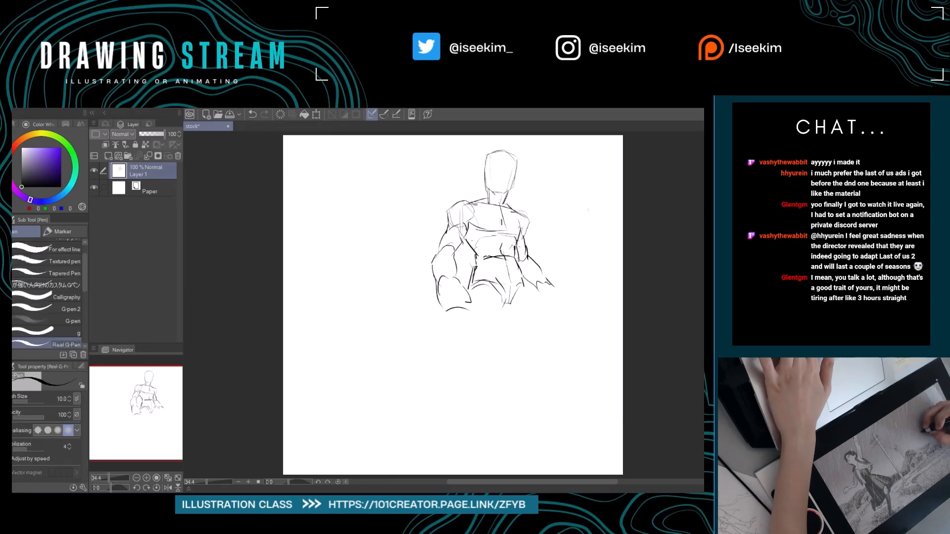
# Erase the old pelvis construction and redraw the right side of the waist and hip.
pyautogui.press('e')
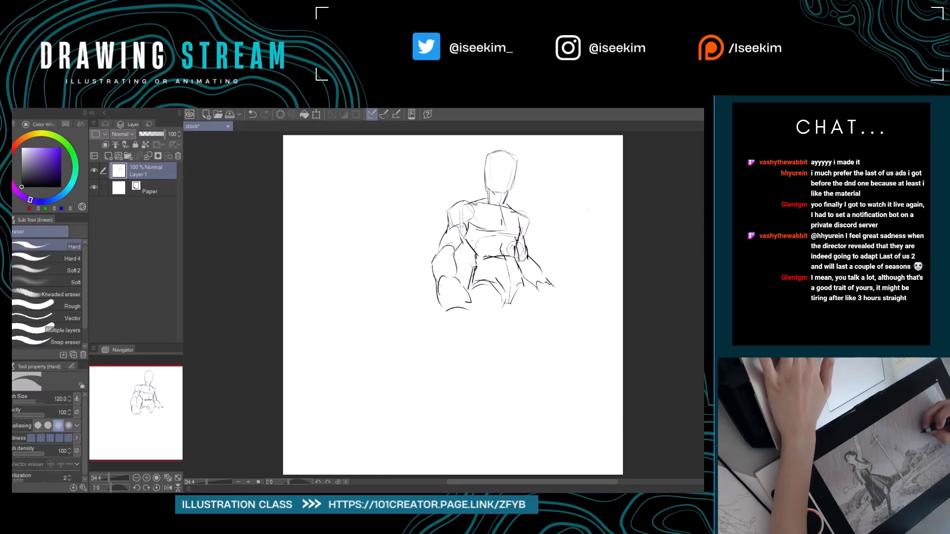
pyautogui.moveTo(515, 248)
pyautogui.mouseDown()
pyautogui.moveTo(517, 273)
pyautogui.moveTo(493, 289)
pyautogui.moveTo(504, 301)
pyautogui.moveTo(501, 286)
pyautogui.moveTo(475, 278)
pyautogui.mouseUp()
pyautogui.press('p')
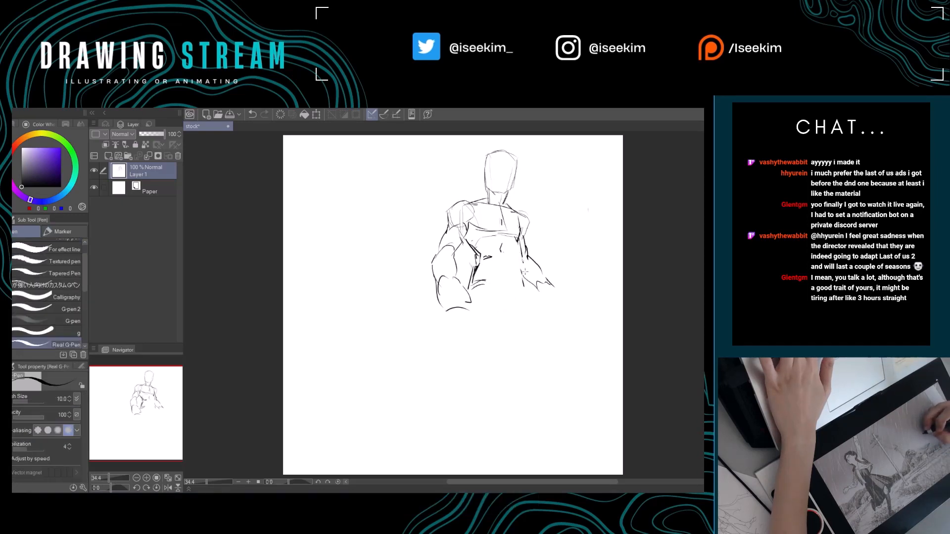
pyautogui.press('e')
pyautogui.moveTo(524, 291)
pyautogui.mouseDown()
pyautogui.moveTo(515, 247)
pyautogui.moveTo(522, 268)
pyautogui.mouseUp()
pyautogui.press('p')
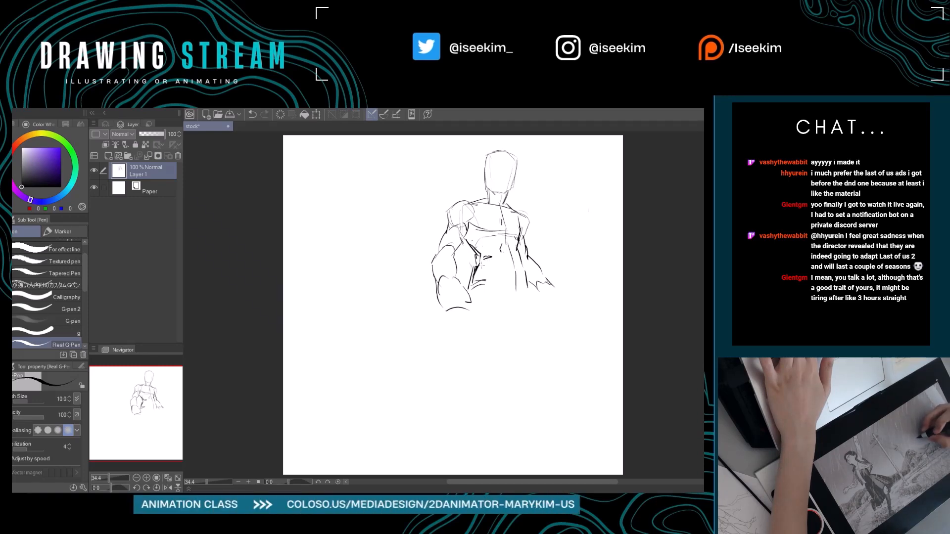
# Redraw the waistline with a curved left hip arch and sketch the tapered crotch, erasing stray hip lines.
pyautogui.press('e')
pyautogui.moveTo(474, 283); pyautogui.dragTo(490, 262)
pyautogui.press('p')
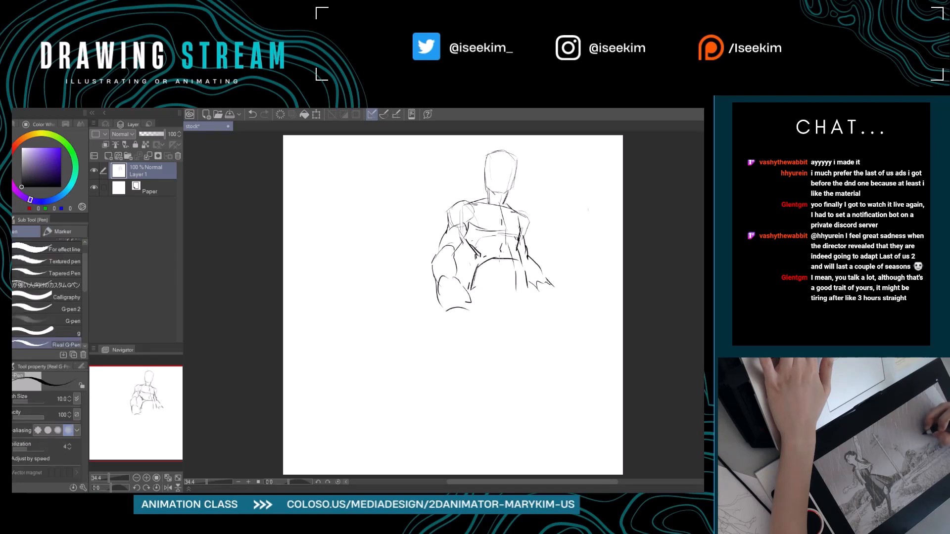
pyautogui.moveTo(468, 289); pyautogui.dragTo(488, 277)
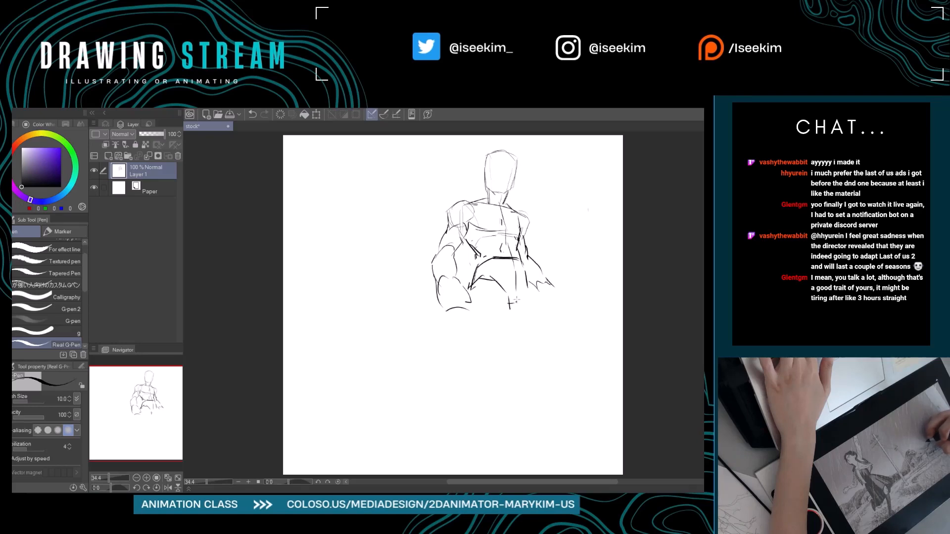
pyautogui.moveTo(515, 300); pyautogui.dragTo(527, 281)
pyautogui.moveTo(501, 341); pyautogui.dragTo(488, 301)
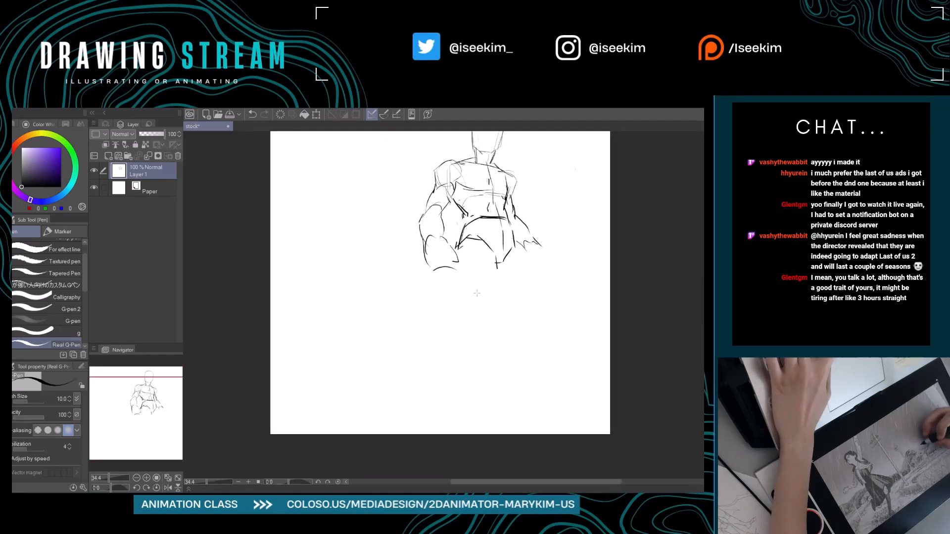
pyautogui.press('e')
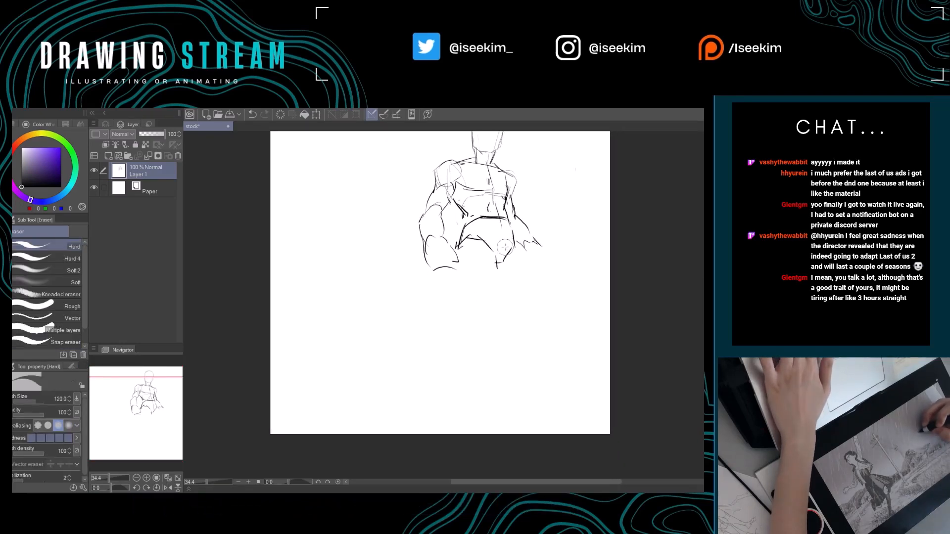
pyautogui.press('p')
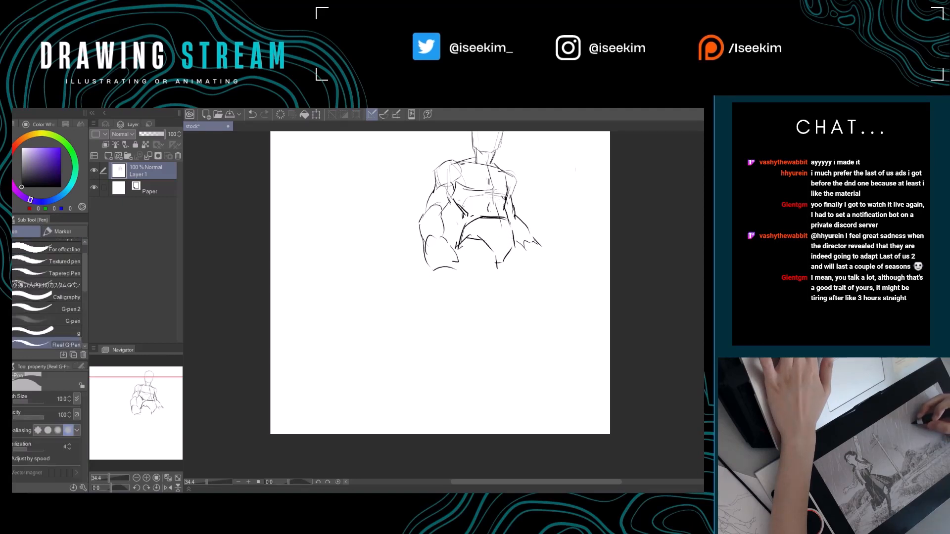
# Sketch a vertical guide through the torso, erase its excess, and redraw the chest center line as a curve.
pyautogui.moveTo(494, 193)
pyautogui.mouseDown()
pyautogui.moveTo(506, 233)
pyautogui.moveTo(498, 267)
pyautogui.mouseUp()
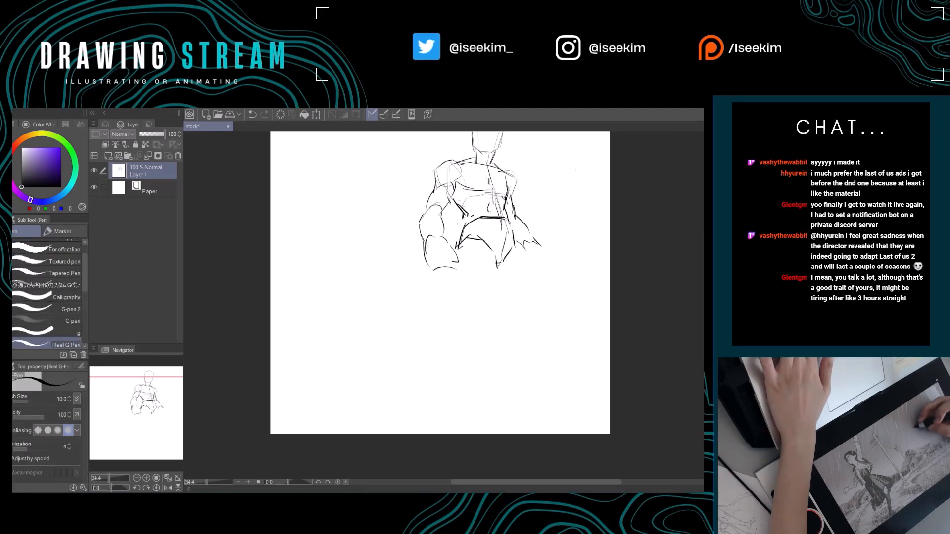
pyautogui.press('e')
pyautogui.moveTo(497, 216)
pyautogui.mouseDown()
pyautogui.moveTo(528, 248)
pyautogui.moveTo(521, 281)
pyautogui.mouseUp()
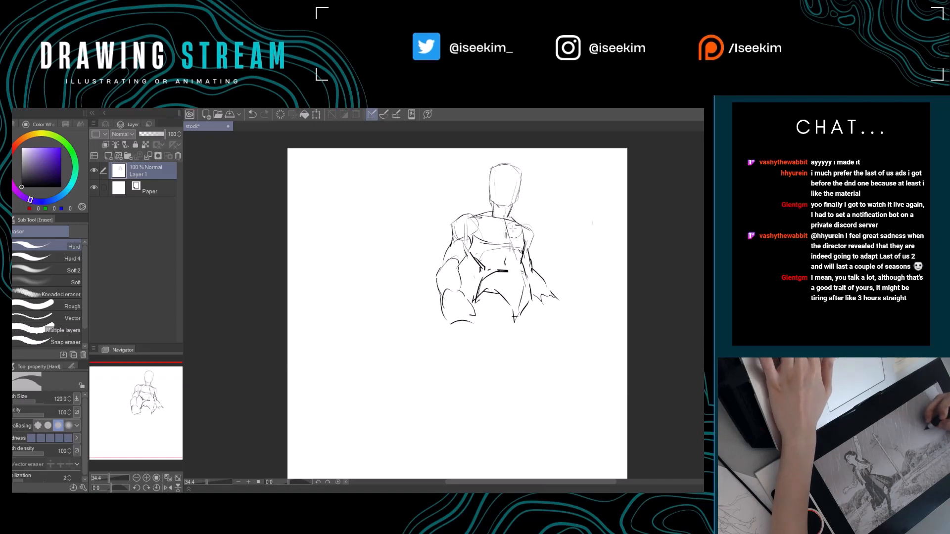
pyautogui.moveTo(514, 229); pyautogui.dragTo(514, 254)
pyautogui.press('p')
pyautogui.moveTo(505, 219); pyautogui.dragTo(514, 247)
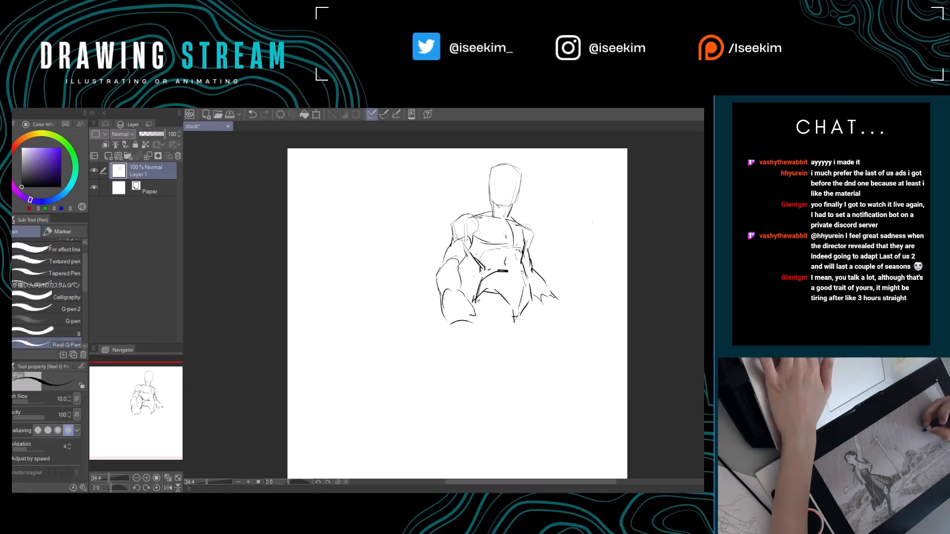
# Erase the inner pelvis curve and redraw a cleaner crotch line with a narrower lower end.
pyautogui.moveTo(552, 303); pyautogui.dragTo(528, 288)
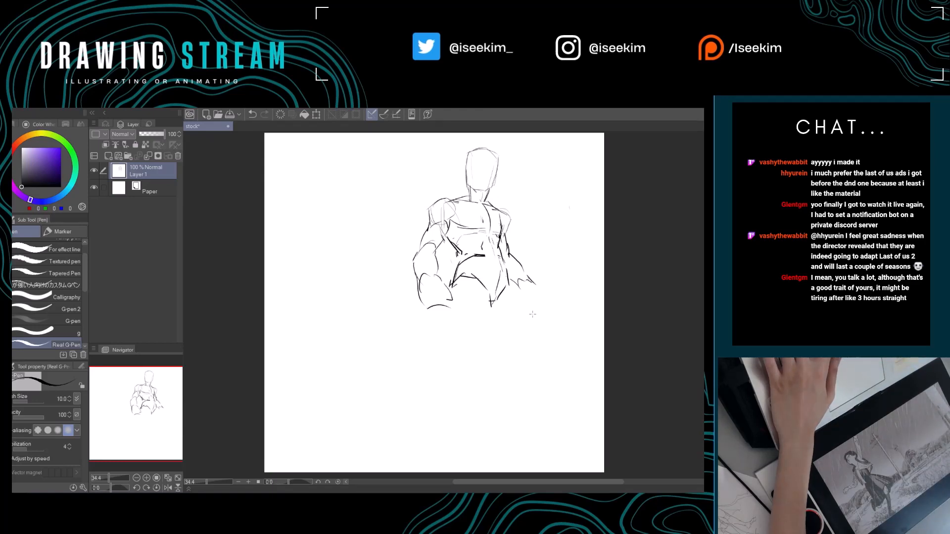
pyautogui.moveTo(476, 302)
pyautogui.mouseDown()
pyautogui.moveTo(493, 307)
pyautogui.moveTo(442, 291)
pyautogui.mouseUp()
pyautogui.press('e')
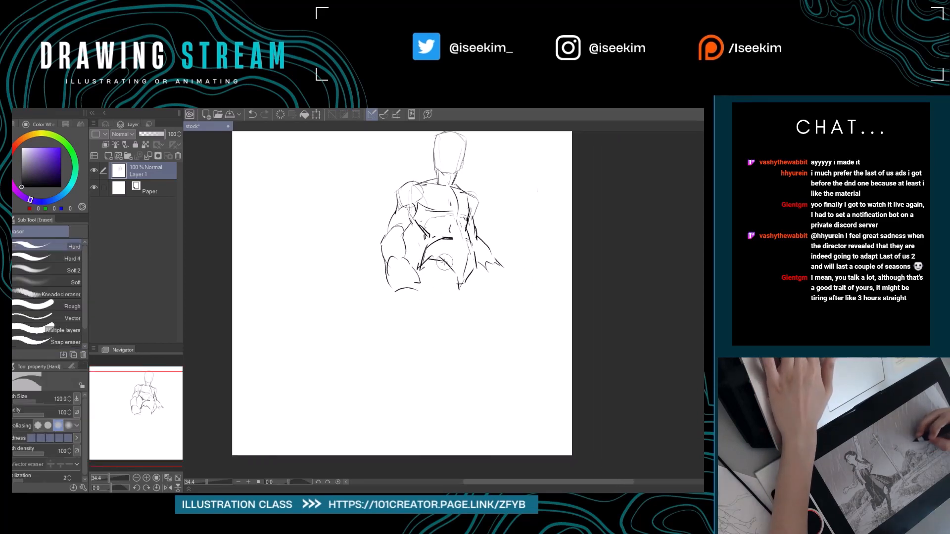
pyautogui.press('p')
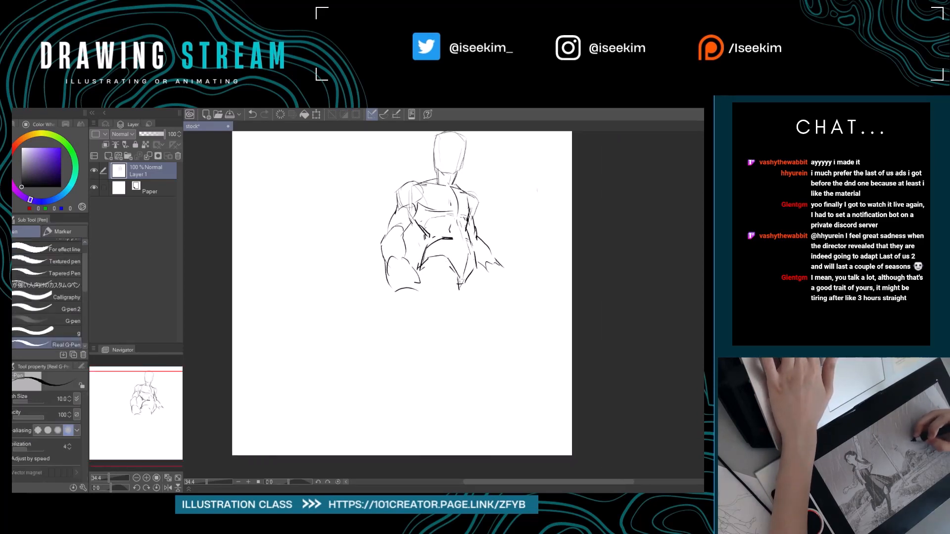
pyautogui.press('e')
pyautogui.moveTo(455, 277)
pyautogui.mouseDown()
pyautogui.moveTo(449, 268)
pyautogui.moveTo(458, 283)
pyautogui.moveTo(468, 277)
pyautogui.moveTo(461, 294)
pyautogui.moveTo(473, 270)
pyautogui.mouseUp()
pyautogui.press('p')
pyautogui.press('e')
pyautogui.press('p')
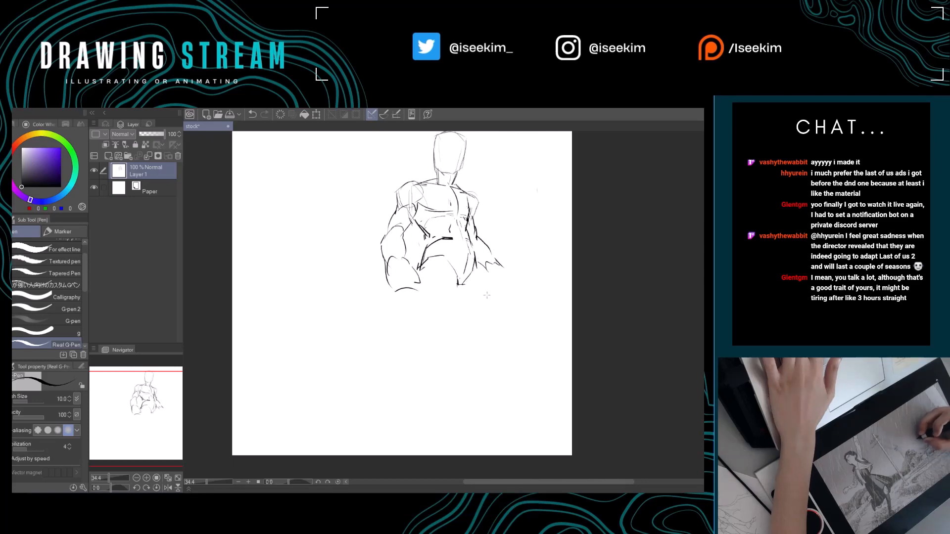
# Sketch the left thigh from below the hand, with outer and inner contours and a notched knee line.
pyautogui.moveTo(483, 311)
pyautogui.mouseDown()
pyautogui.moveTo(517, 307)
pyautogui.moveTo(471, 288)
pyautogui.mouseUp()
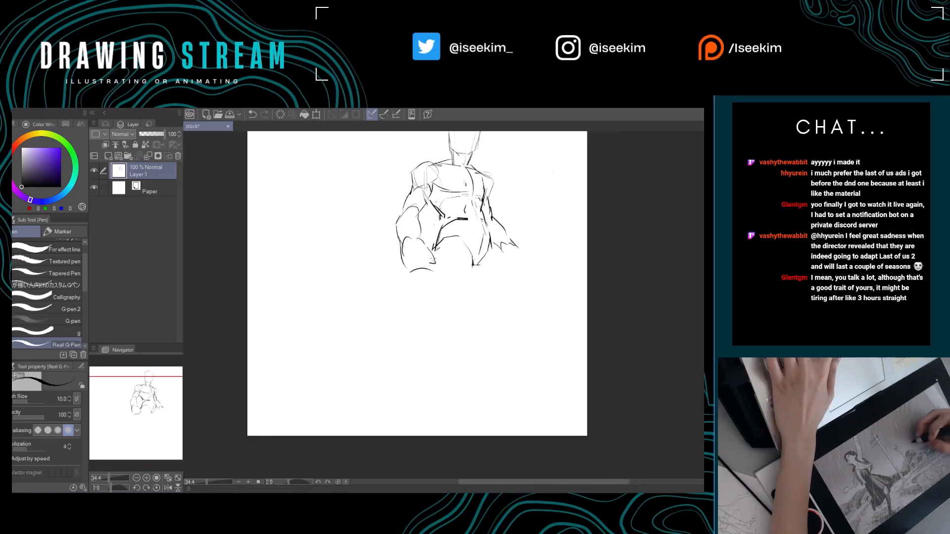
pyautogui.press('e')
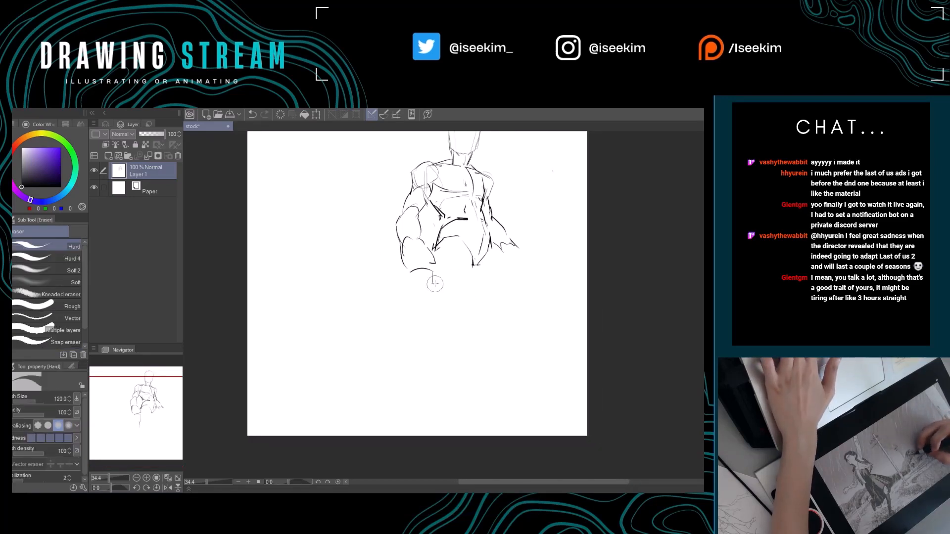
pyautogui.press('p')
pyautogui.moveTo(431, 274); pyautogui.dragTo(428, 319)
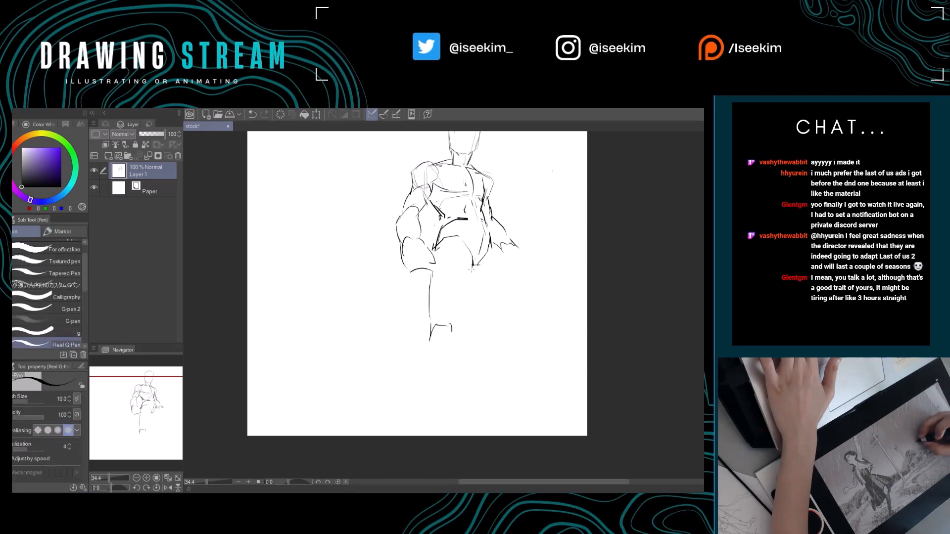
pyautogui.moveTo(474, 267)
pyautogui.mouseDown()
pyautogui.moveTo(457, 304)
pyautogui.moveTo(455, 338)
pyautogui.moveTo(466, 353)
pyautogui.mouseUp()
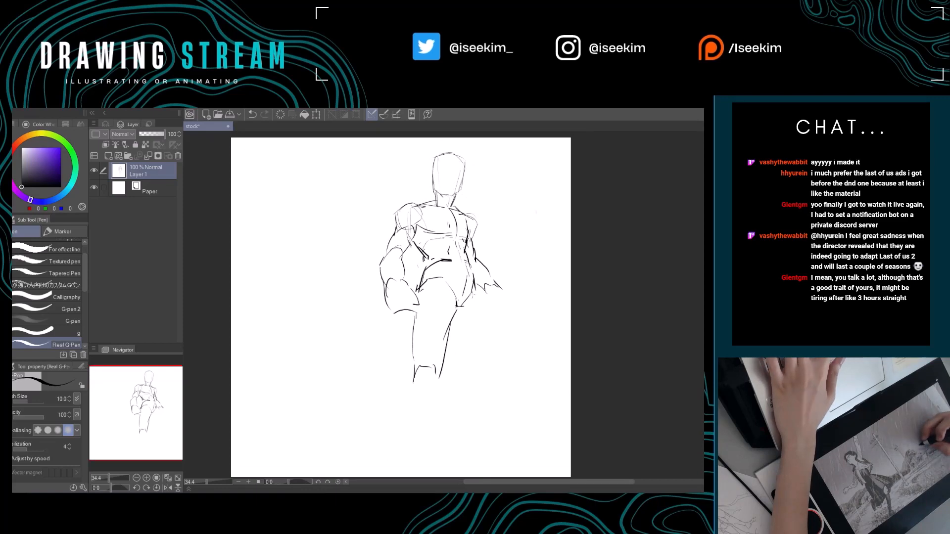
# Sketch the right thigh below the hip with a curved outer contour and an angular knee end.
pyautogui.moveTo(476, 288)
pyautogui.mouseDown()
pyautogui.moveTo(471, 356)
pyautogui.moveTo(503, 321)
pyautogui.moveTo(495, 341)
pyautogui.mouseUp()
pyautogui.hotkey('ctrl', 'z')
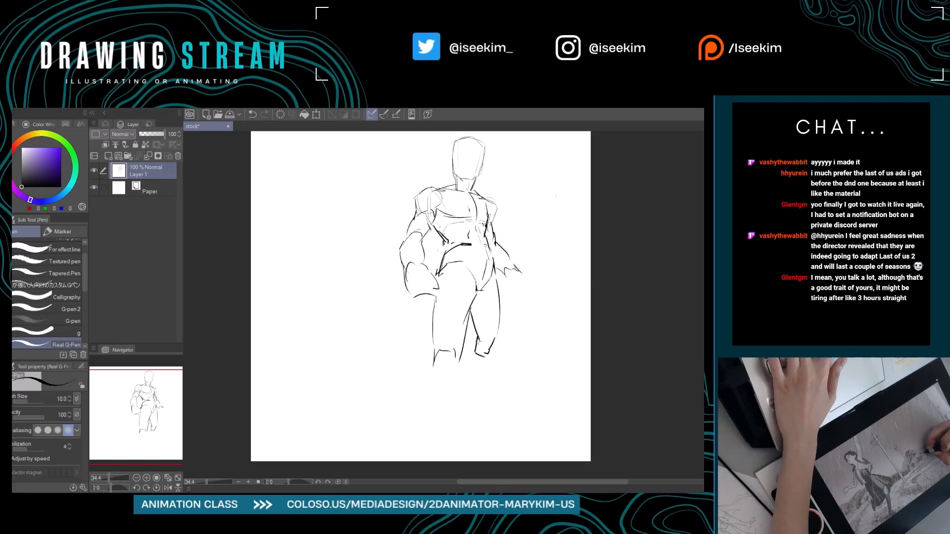
pyautogui.moveTo(477, 340)
pyautogui.mouseDown()
pyautogui.moveTo(491, 342)
pyautogui.moveTo(485, 365)
pyautogui.moveTo(461, 359)
pyautogui.moveTo(511, 376)
pyautogui.mouseUp()
pyautogui.press('e')
pyautogui.press('p')
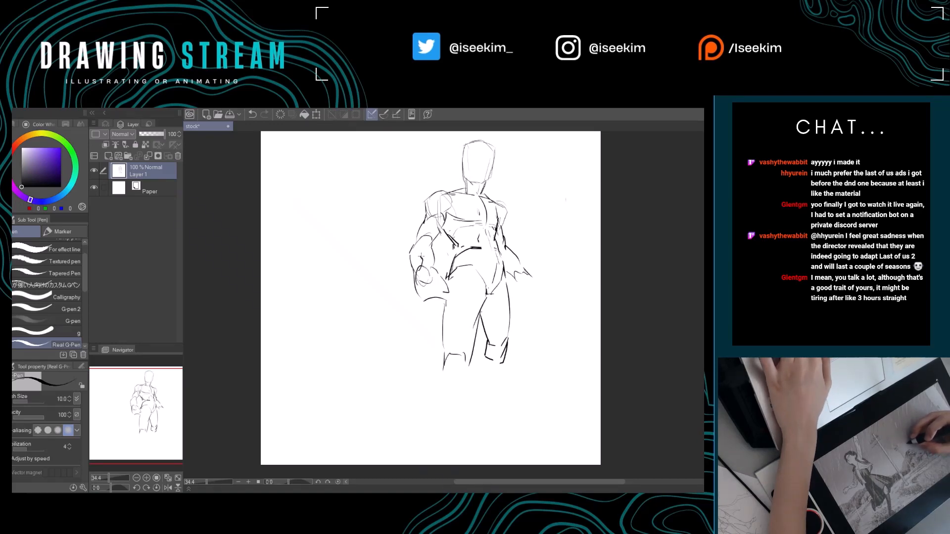
# Rework the left forearm's end into a hand with curled fingers and add a jagged outline over the hip.
pyautogui.moveTo(450, 247); pyautogui.dragTo(431, 277)
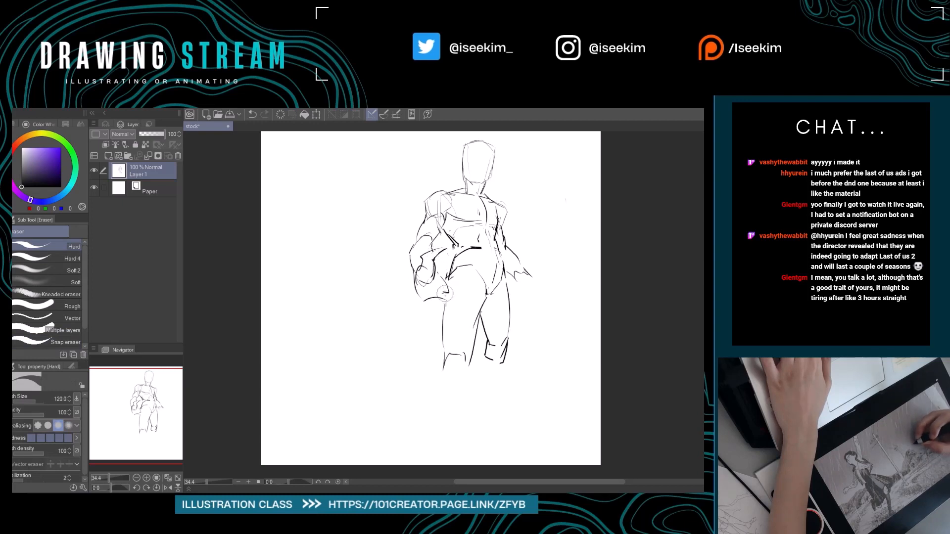
pyautogui.press('p')
pyautogui.moveTo(445, 279)
pyautogui.mouseDown()
pyautogui.moveTo(449, 292)
pyautogui.moveTo(418, 290)
pyautogui.mouseUp()
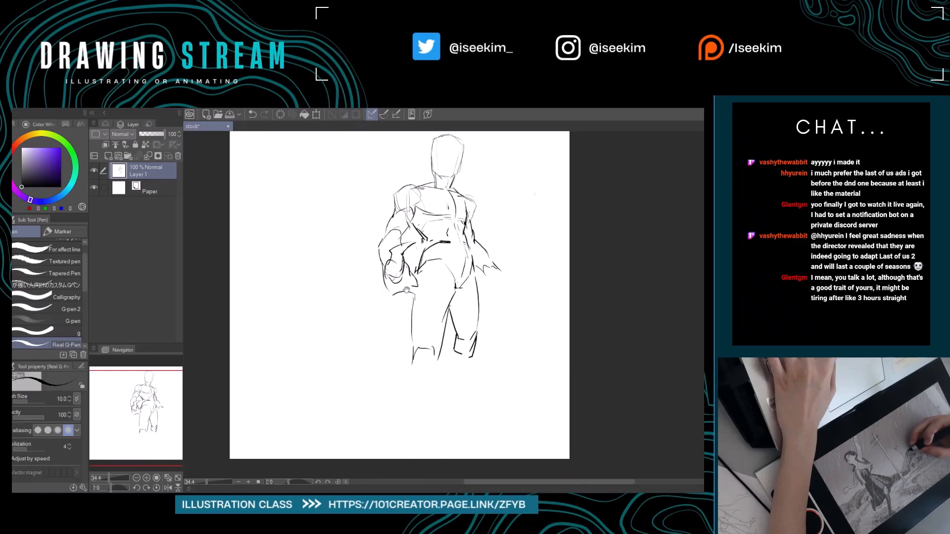
pyautogui.moveTo(406, 280); pyautogui.dragTo(407, 305)
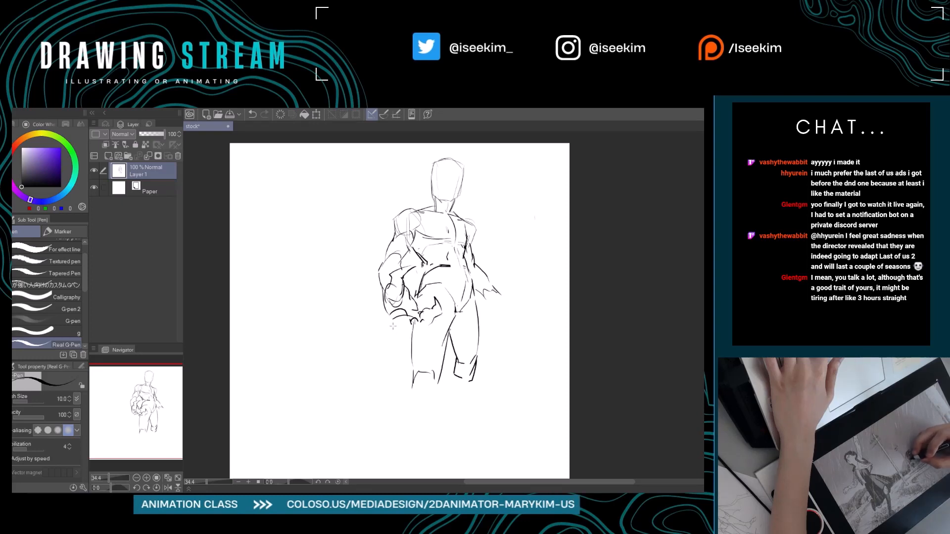
# Refine the lower edge of the left hand and close the jagged shape across the upper left thigh.
pyautogui.moveTo(413, 319); pyautogui.dragTo(395, 326)
pyautogui.press('e')
pyautogui.press('p')
pyautogui.press('e')
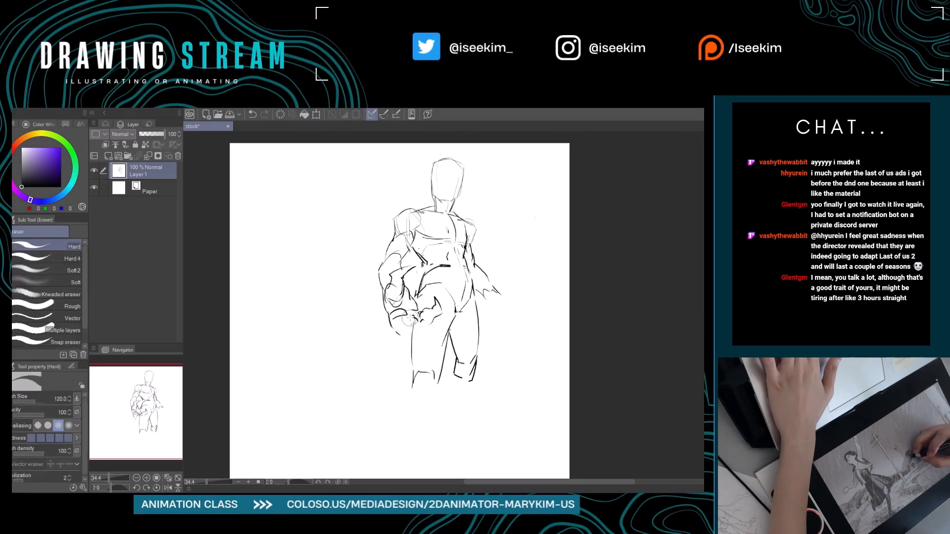
pyautogui.press('p')
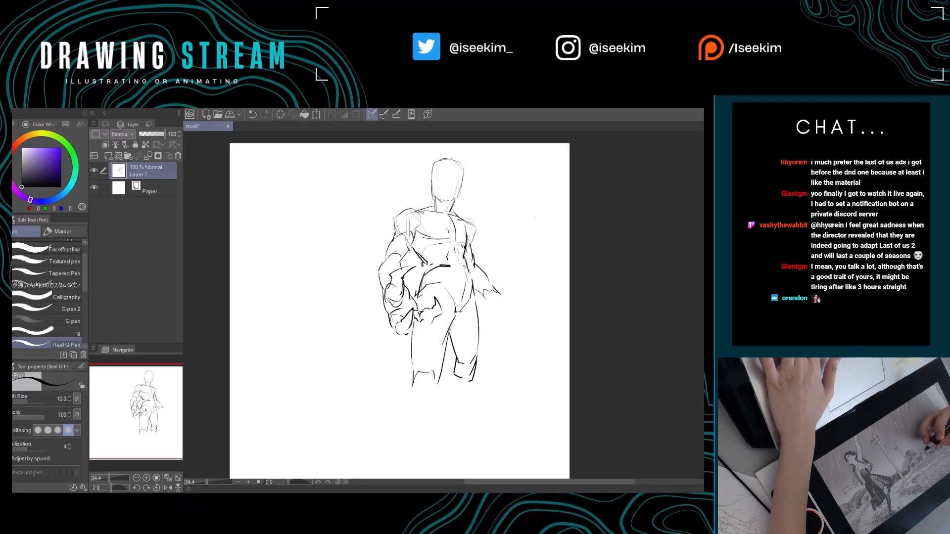
pyautogui.press('e')
pyautogui.press('p')
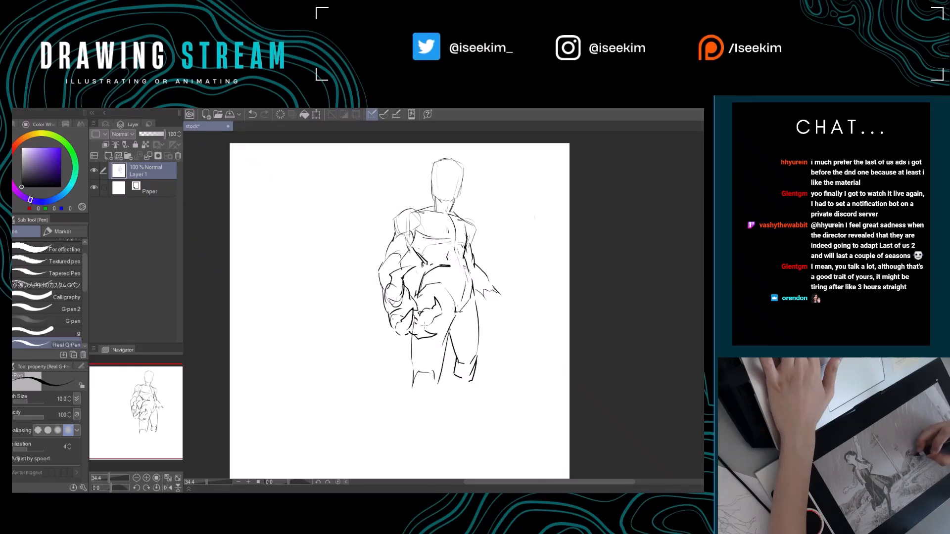
# Clean up and redraw the short inner lines where the left hand's wrist meets the jagged hip shape.
pyautogui.moveTo(420, 304); pyautogui.dragTo(417, 323)
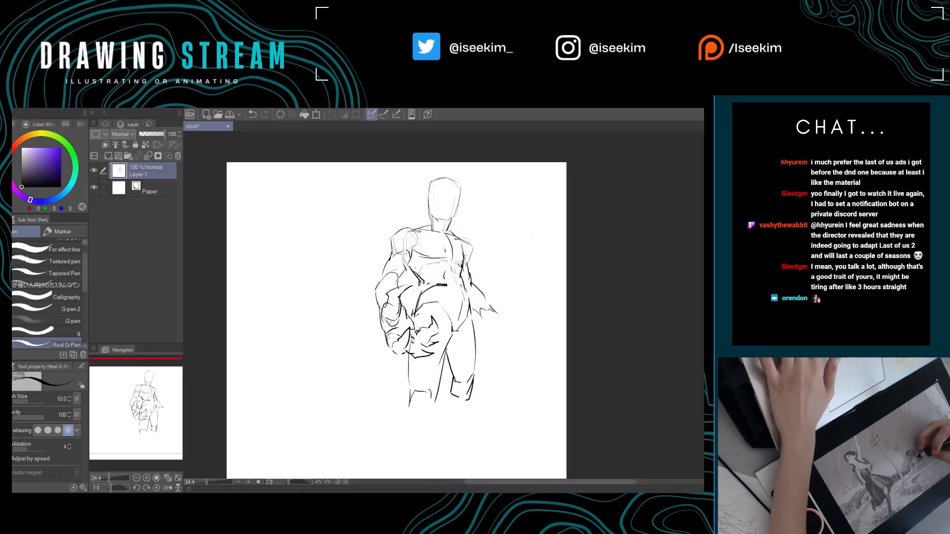
pyautogui.press('e')
pyautogui.press('p')
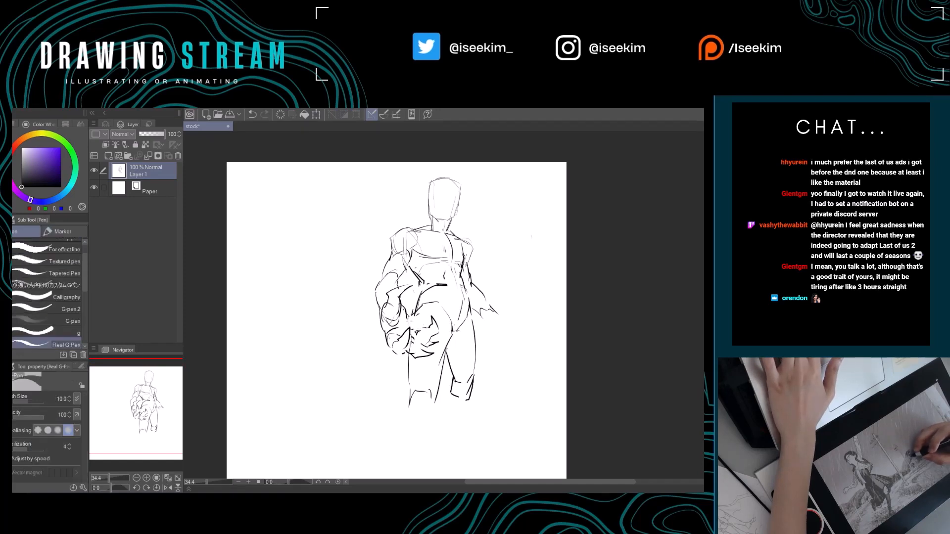
pyautogui.moveTo(420, 327); pyautogui.dragTo(427, 348)
pyautogui.press('e')
pyautogui.press('p')
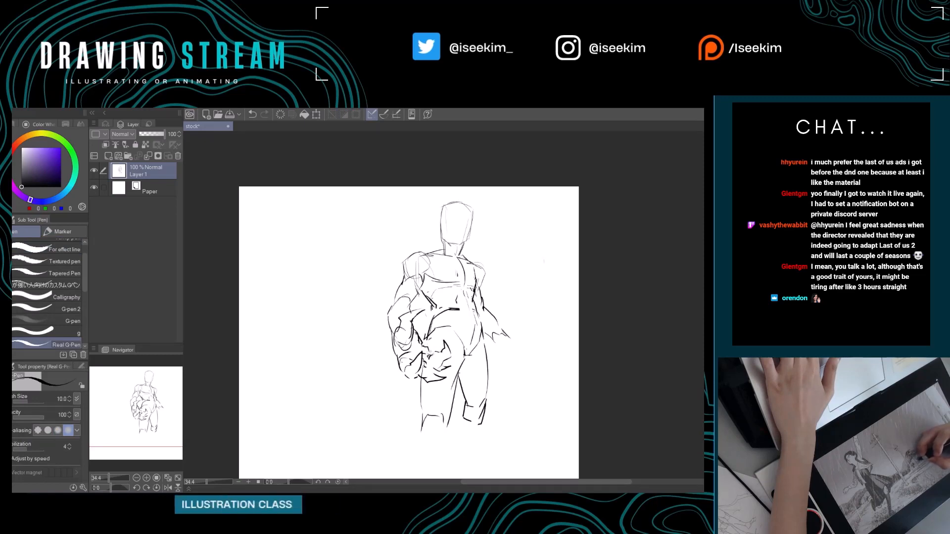
# Sketch the right hand at the end of the right forearm with pointed, upturned fingers.
pyautogui.moveTo(504, 367); pyautogui.dragTo(464, 341)
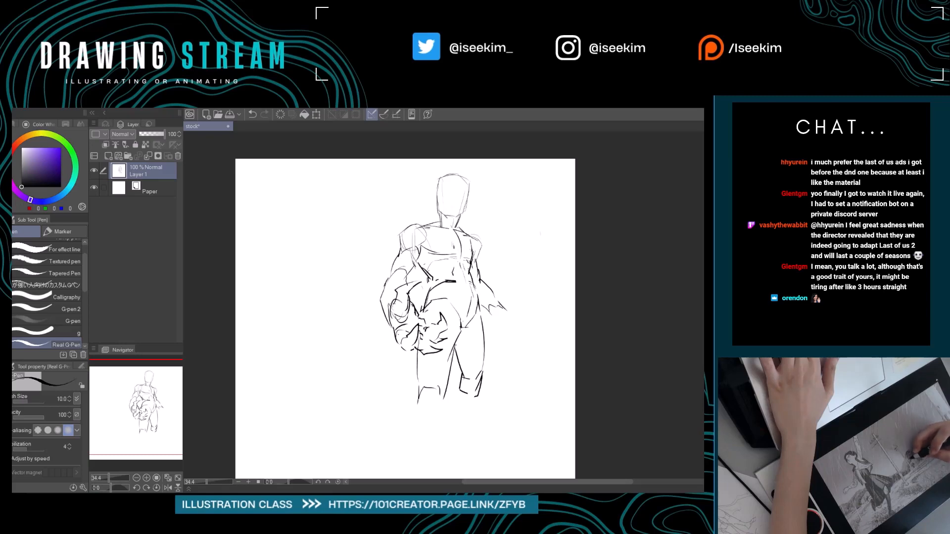
pyautogui.moveTo(515, 332); pyautogui.dragTo(448, 307)
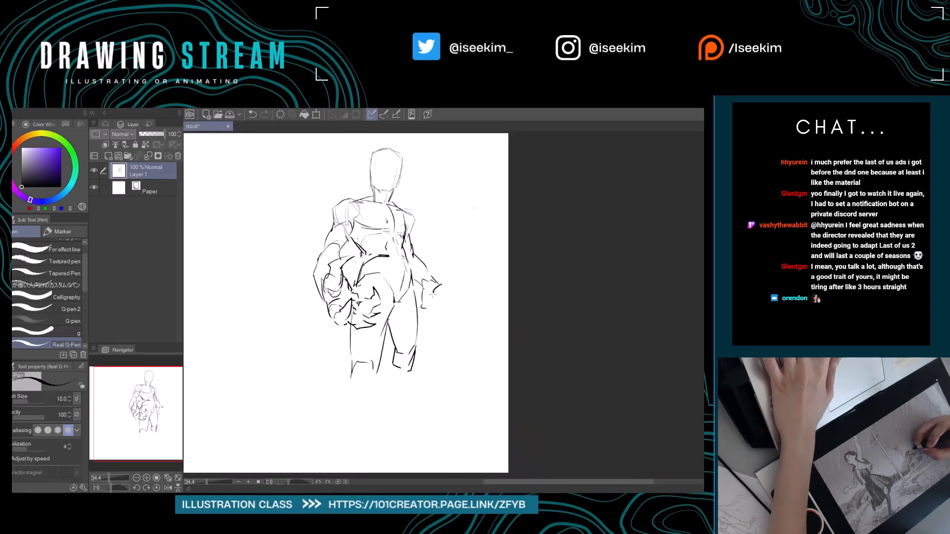
pyautogui.moveTo(443, 280); pyautogui.dragTo(451, 286)
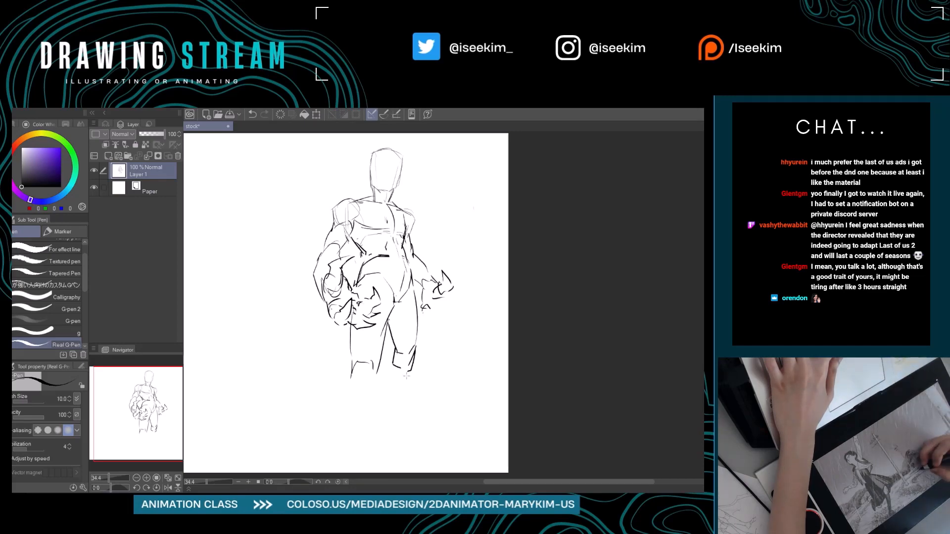
# Rework the angular lines of the right knee and add the lower edge of the right hand.
pyautogui.moveTo(398, 354)
pyautogui.mouseDown()
pyautogui.moveTo(406, 370)
pyautogui.moveTo(435, 334)
pyautogui.moveTo(431, 384)
pyautogui.moveTo(443, 397)
pyautogui.mouseUp()
pyautogui.press('e')
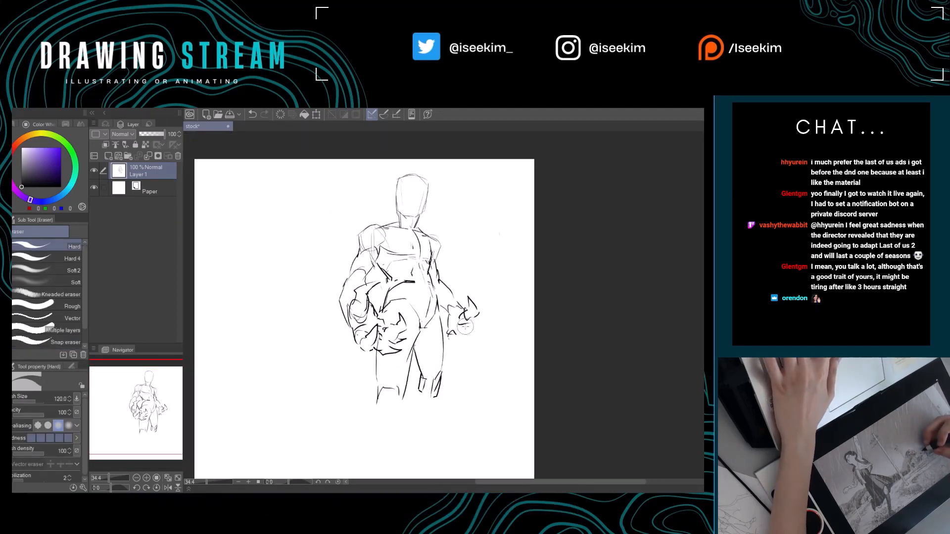
pyautogui.press('p')
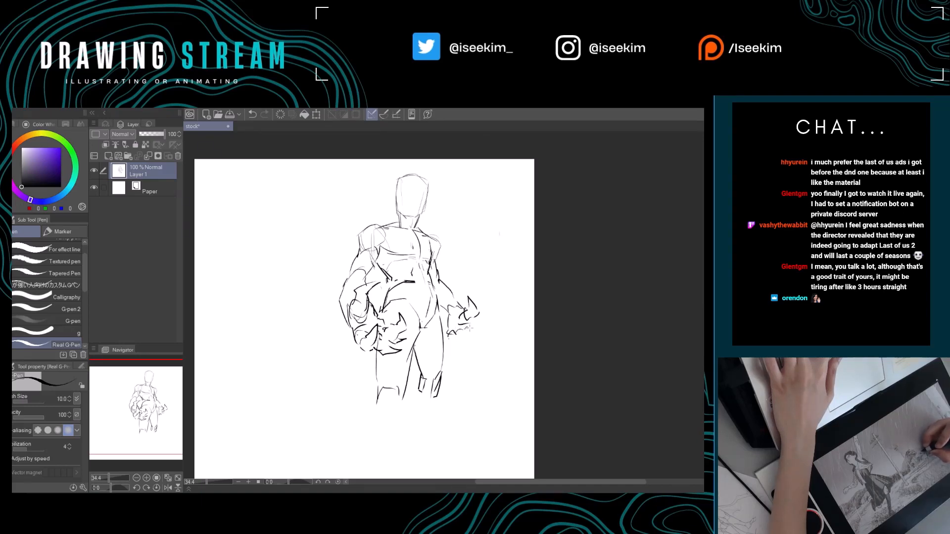
pyautogui.moveTo(488, 320); pyautogui.dragTo(459, 323)
# Erase and redraw the outer finger contours of the right hand while viewing the figure upside down.
pyautogui.press('r')
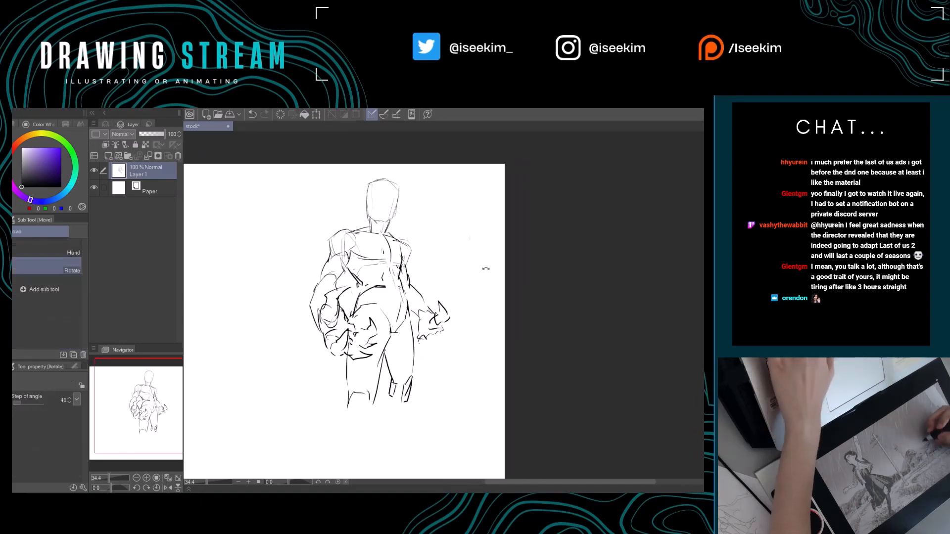
pyautogui.moveTo(486, 269); pyautogui.dragTo(369, 372)
pyautogui.moveTo(482, 322); pyautogui.dragTo(462, 324)
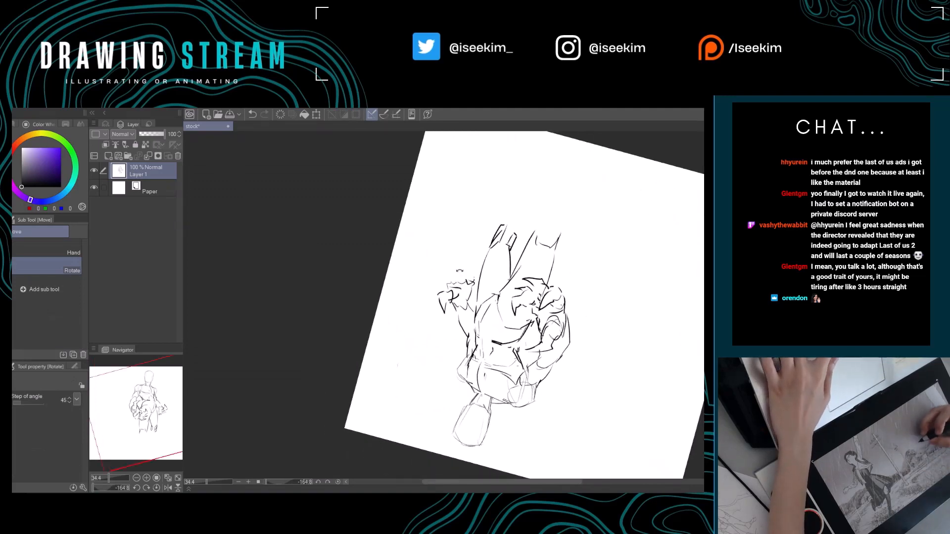
pyautogui.press('p')
pyautogui.press('e')
pyautogui.moveTo(442, 291); pyautogui.dragTo(437, 298)
pyautogui.press('p')
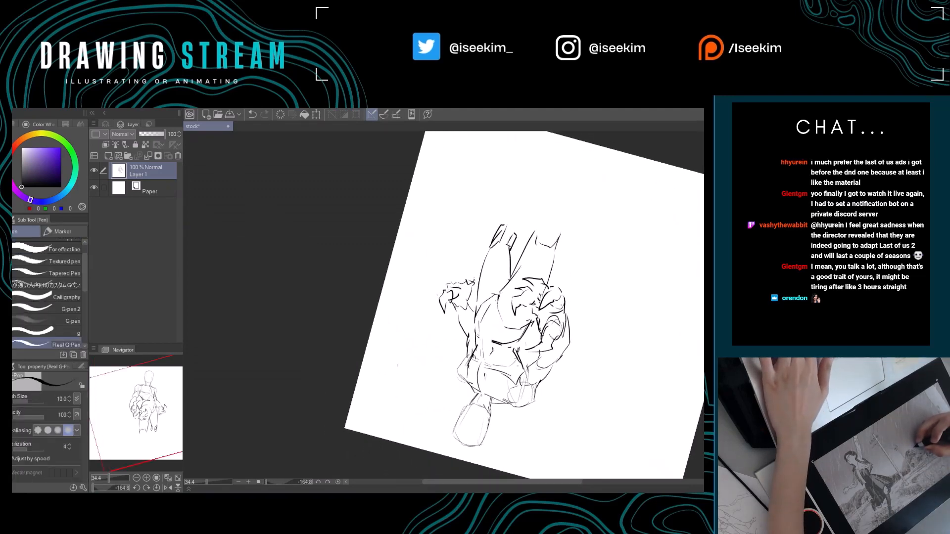
pyautogui.hotkey('ctrl', '@')
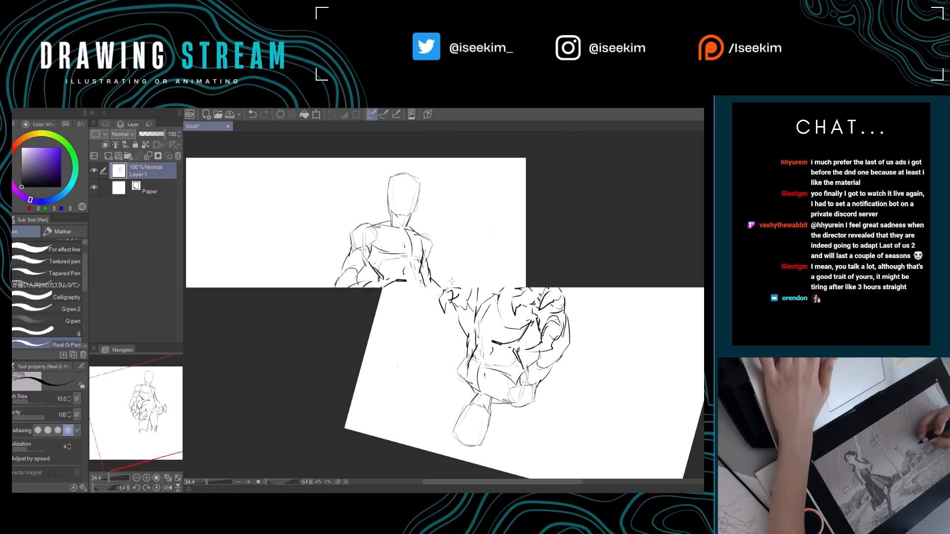
# Sketch the right hand's lower fingers beneath the palm and rework their tips into short curled shapes.
pyautogui.moveTo(509, 308)
pyautogui.mouseDown()
pyautogui.moveTo(492, 312)
pyautogui.moveTo(488, 333)
pyautogui.mouseUp()
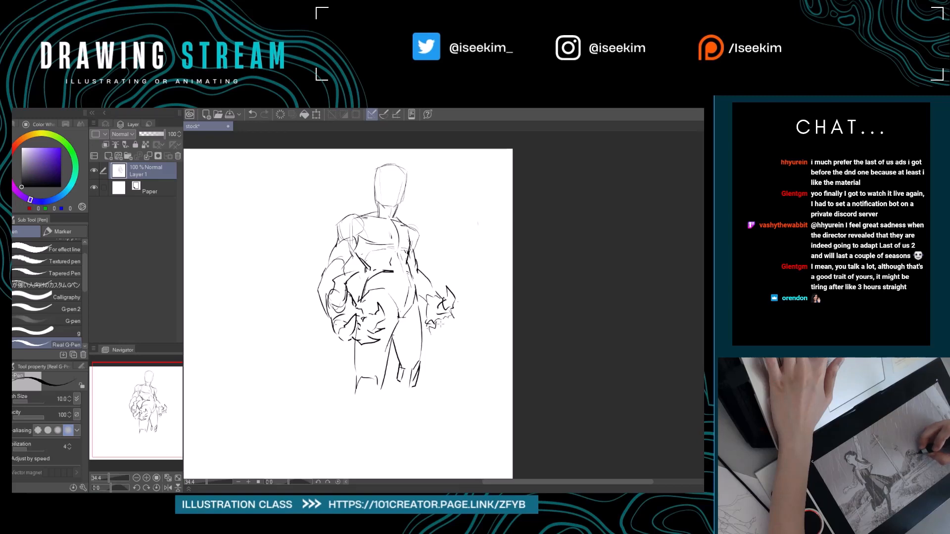
pyautogui.moveTo(434, 337); pyautogui.dragTo(445, 335)
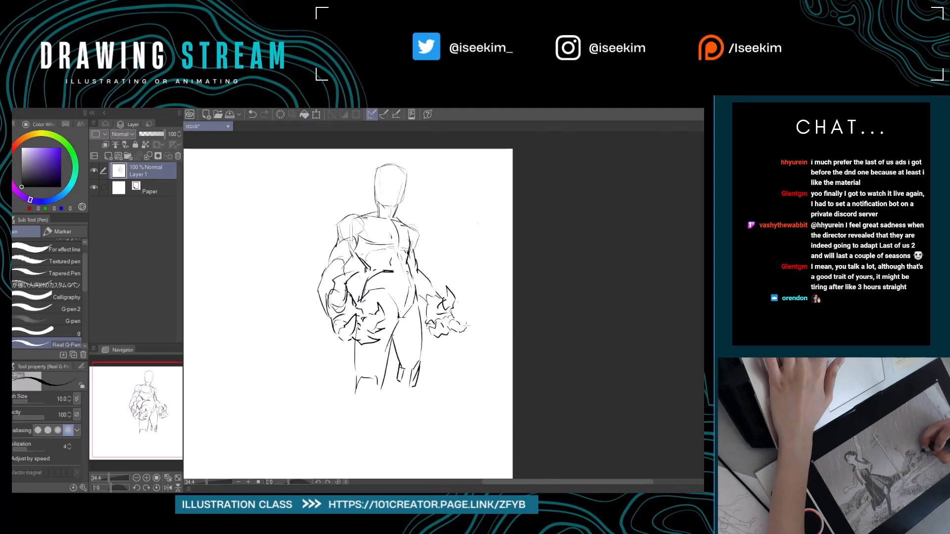
pyautogui.moveTo(493, 311)
pyautogui.mouseDown()
pyautogui.moveTo(498, 329)
pyautogui.moveTo(447, 353)
pyautogui.mouseUp()
pyautogui.press('e')
pyautogui.press('p')
pyautogui.press('e')
pyautogui.press('p')
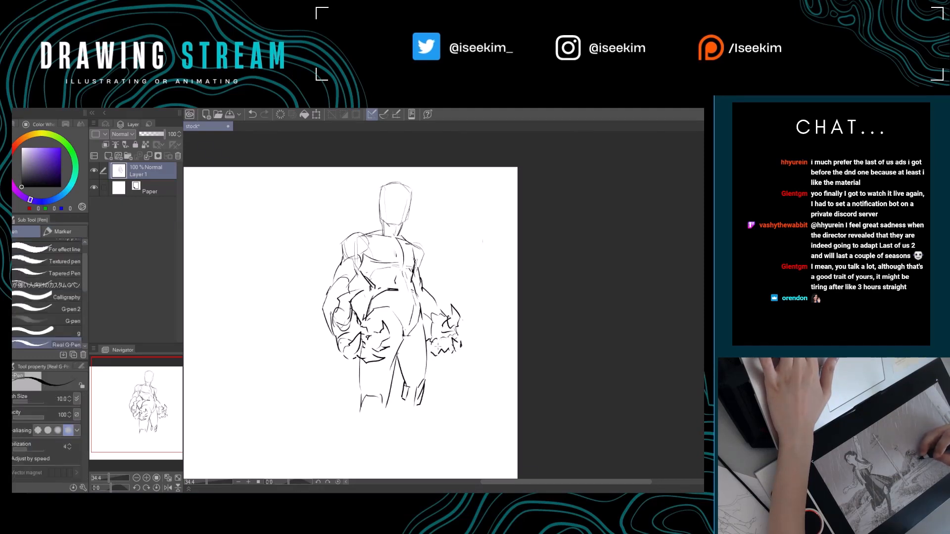
pyautogui.press('e')
pyautogui.moveTo(435, 353); pyautogui.dragTo(448, 351)
pyautogui.press('p')
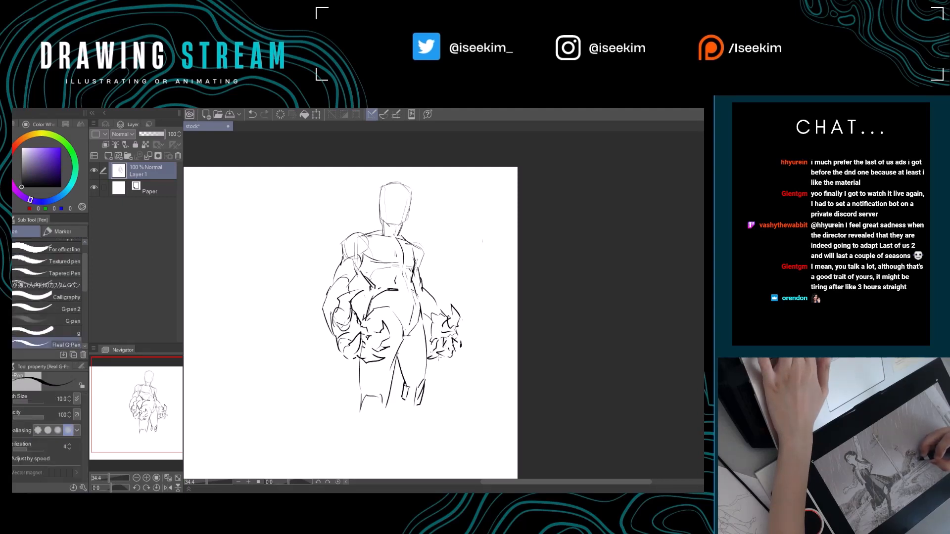
# Erase the right hand's spiky upper fingers and redraw them as a rounded, curled outline.
pyautogui.press('e')
pyautogui.moveTo(459, 304); pyautogui.dragTo(447, 329)
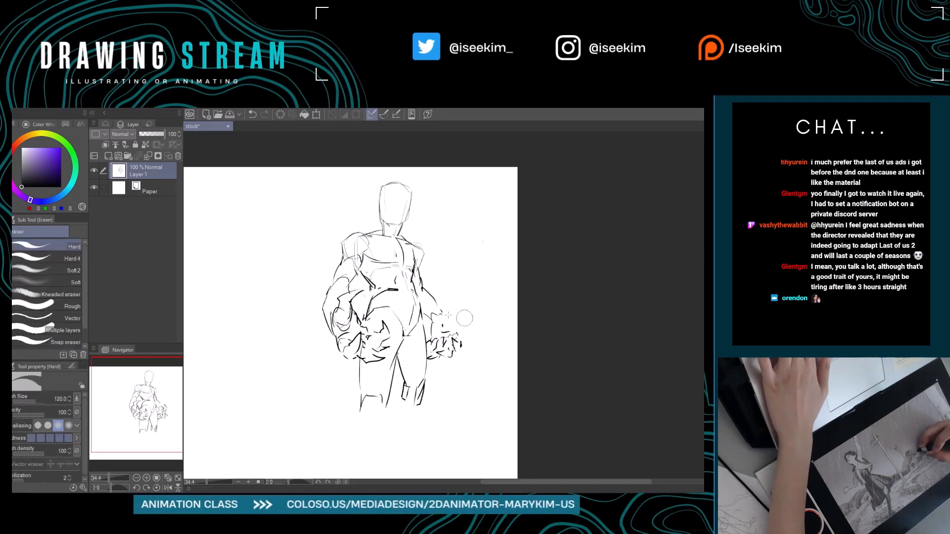
pyautogui.press('p')
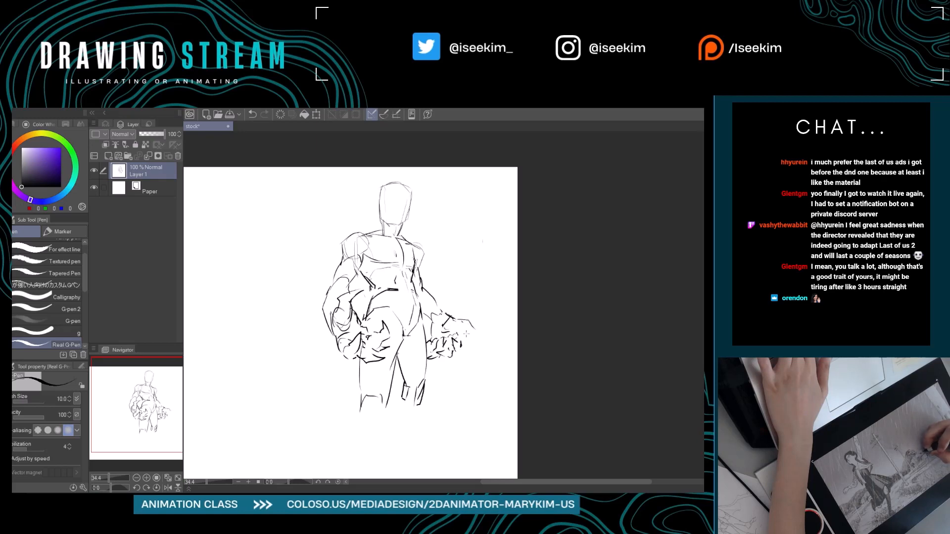
pyautogui.press('e')
pyautogui.moveTo(468, 319); pyautogui.dragTo(477, 331)
pyautogui.press('r')
pyautogui.moveTo(470, 235)
pyautogui.mouseDown()
pyautogui.moveTo(418, 247)
pyautogui.moveTo(350, 361)
pyautogui.mouseUp()
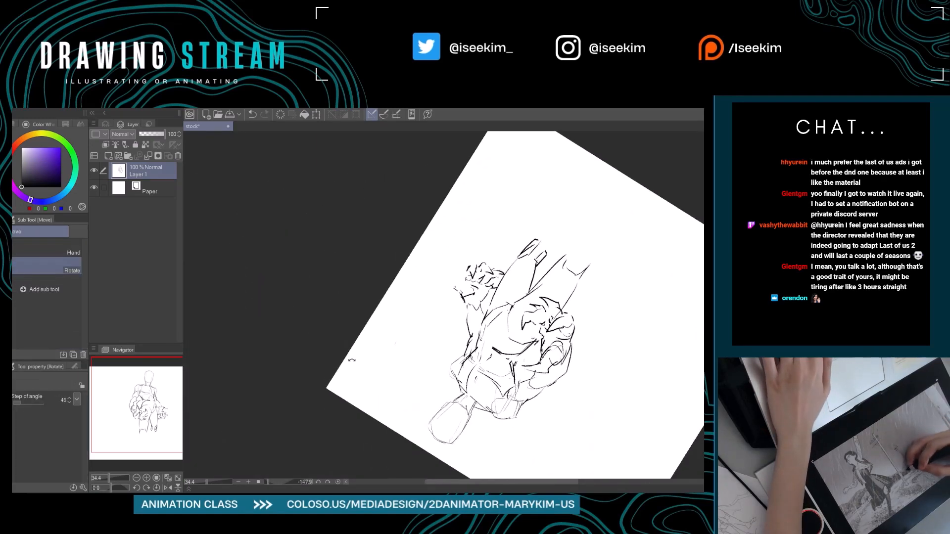
pyautogui.press('p')
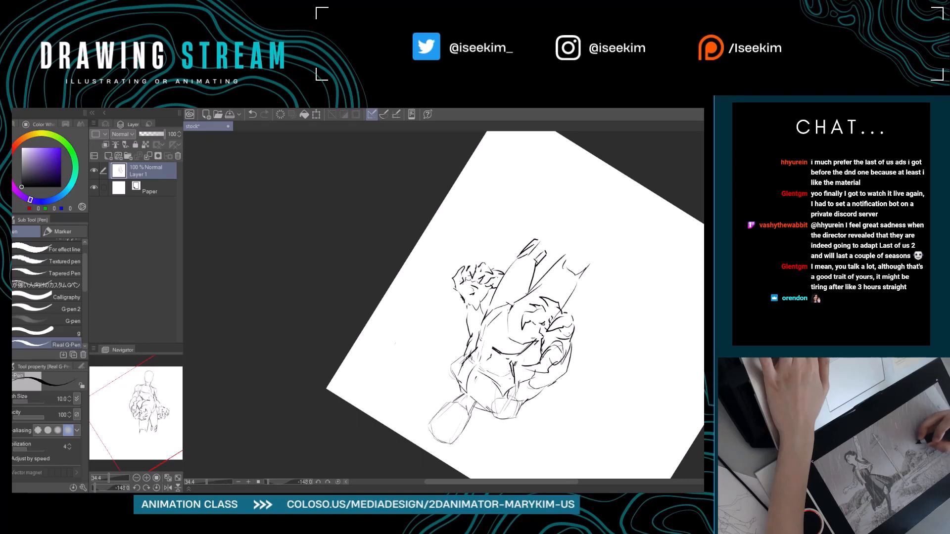
# Refine the right hand's knuckles and finger outlines with small erasures and fresh pen strokes.
pyautogui.hotkey('shift', 'r')
pyautogui.press('space')
pyautogui.moveTo(504, 330)
pyautogui.mouseDown()
pyautogui.moveTo(516, 339)
pyautogui.moveTo(482, 357)
pyautogui.moveTo(476, 335)
pyautogui.moveTo(465, 342)
pyautogui.moveTo(473, 345)
pyautogui.mouseUp()
pyautogui.press('e')
pyautogui.press('p')
pyautogui.press('e')
pyautogui.press('p')
pyautogui.hotkey('shift', 'space')
pyautogui.moveTo(505, 277)
pyautogui.mouseDown()
pyautogui.moveTo(403, 331)
pyautogui.moveTo(396, 384)
pyautogui.mouseUp()
pyautogui.moveTo(447, 329); pyautogui.dragTo(446, 369)
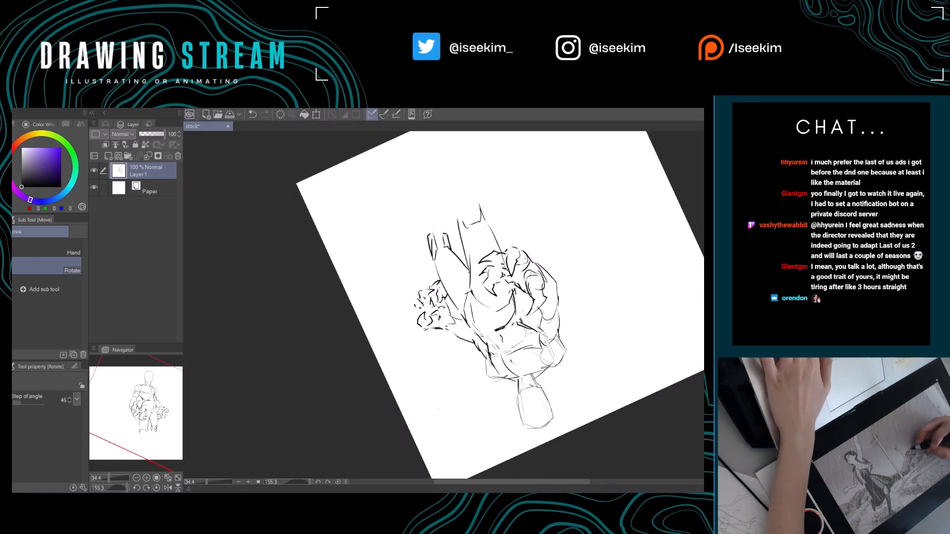
# Erase the right hand's lower fingers and redraw them as separate bent fingers hanging from the palm.
pyautogui.press('e')
pyautogui.moveTo(430, 288)
pyautogui.mouseDown()
pyautogui.moveTo(426, 304)
pyautogui.moveTo(439, 313)
pyautogui.mouseUp()
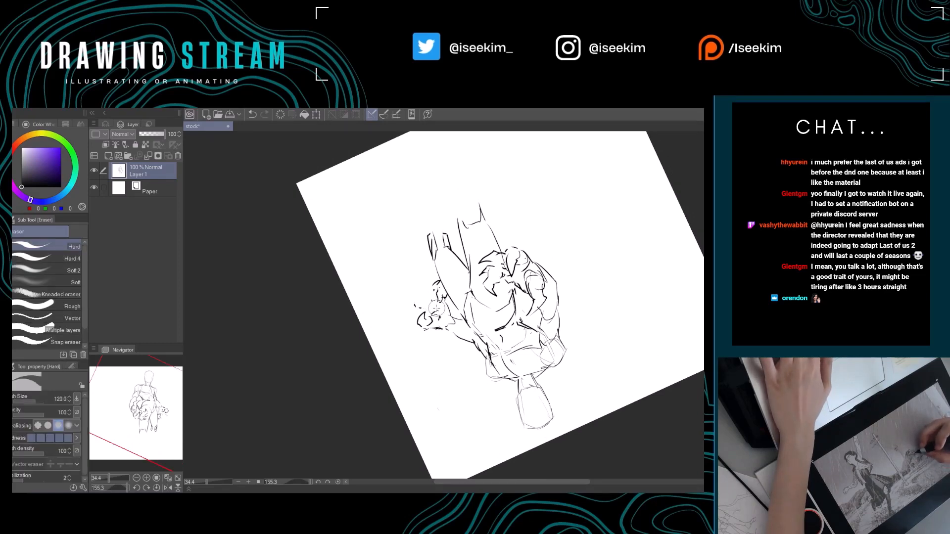
pyautogui.press('p')
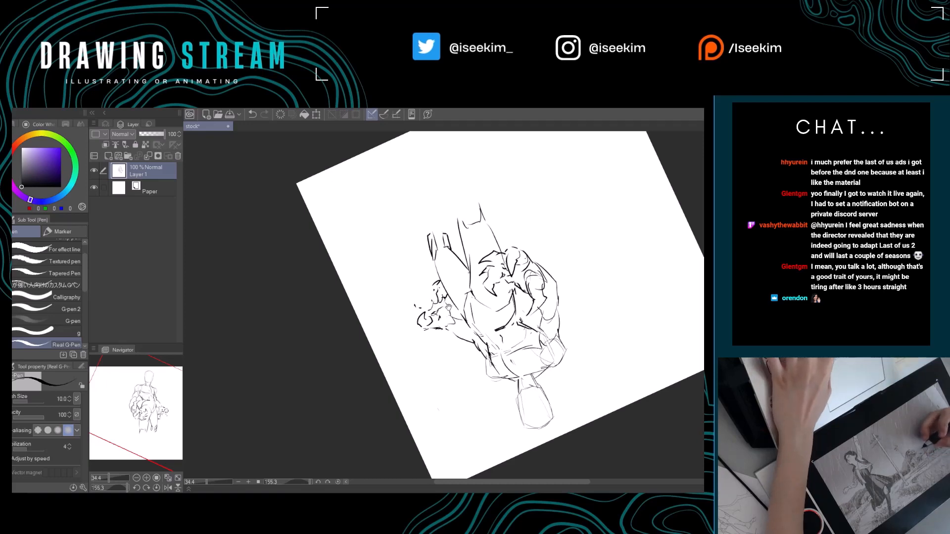
pyautogui.moveTo(449, 302); pyautogui.dragTo(411, 318)
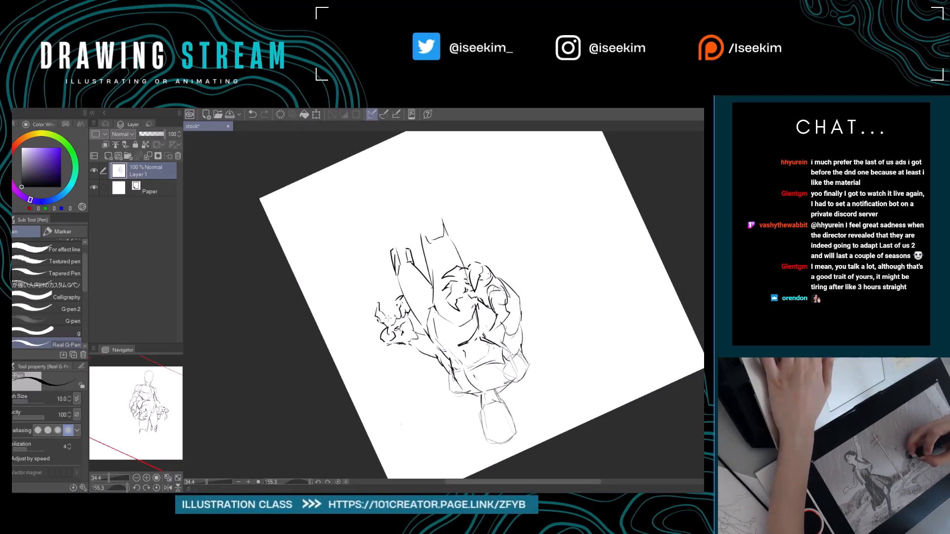
pyautogui.hotkey('ctrl', '@')
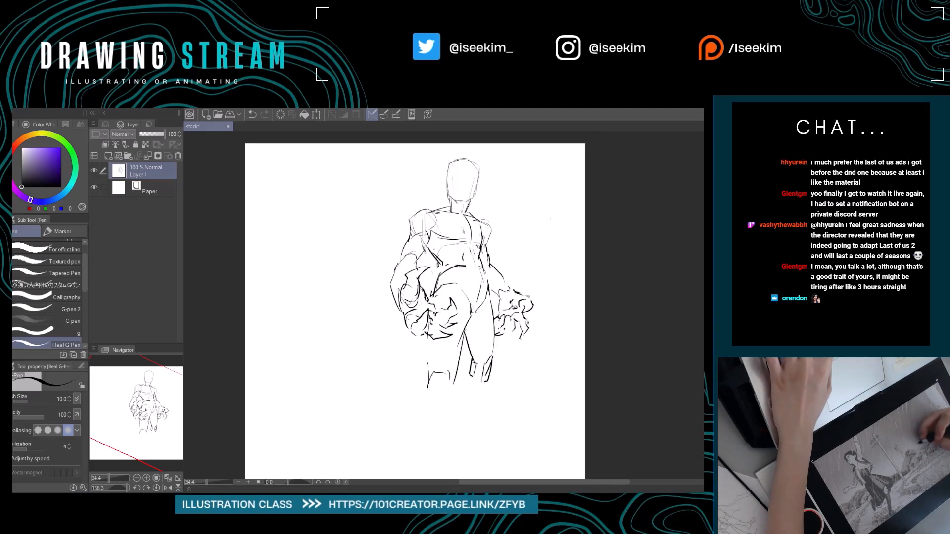
# Sketch a thin arc flaring outward from the left upper arm, ending in a small hooked tip.
pyautogui.moveTo(517, 266); pyautogui.dragTo(530, 273)
pyautogui.moveTo(411, 261); pyautogui.dragTo(383, 256)
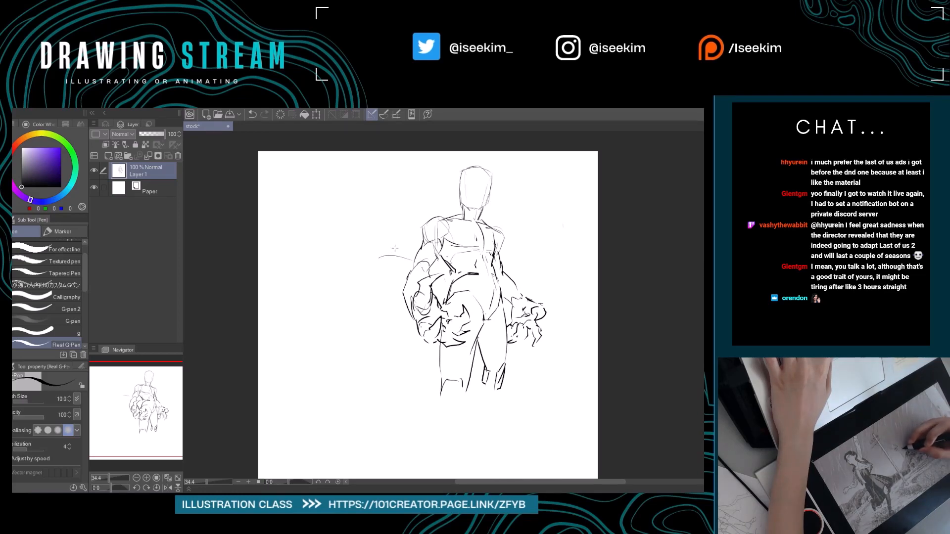
pyautogui.moveTo(377, 255); pyautogui.dragTo(370, 259)
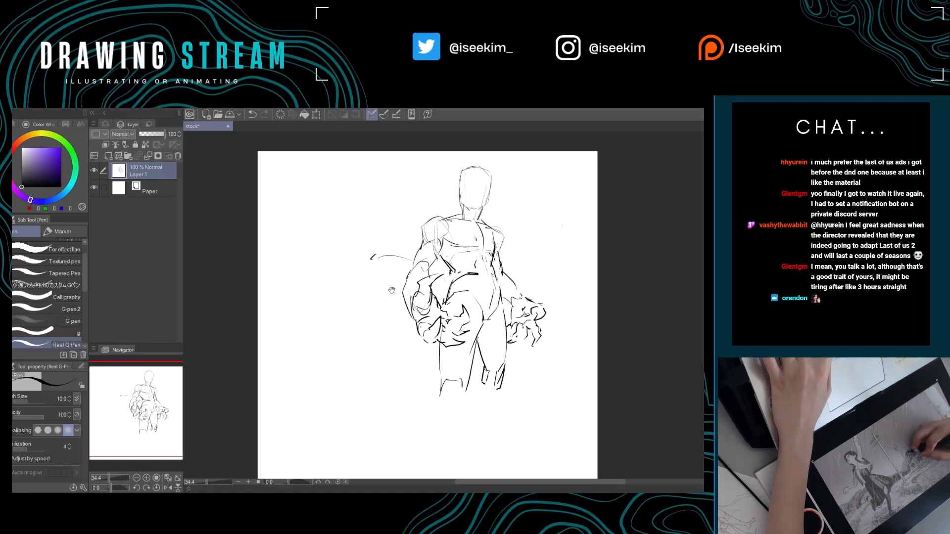
pyautogui.moveTo(439, 279); pyautogui.dragTo(436, 317)
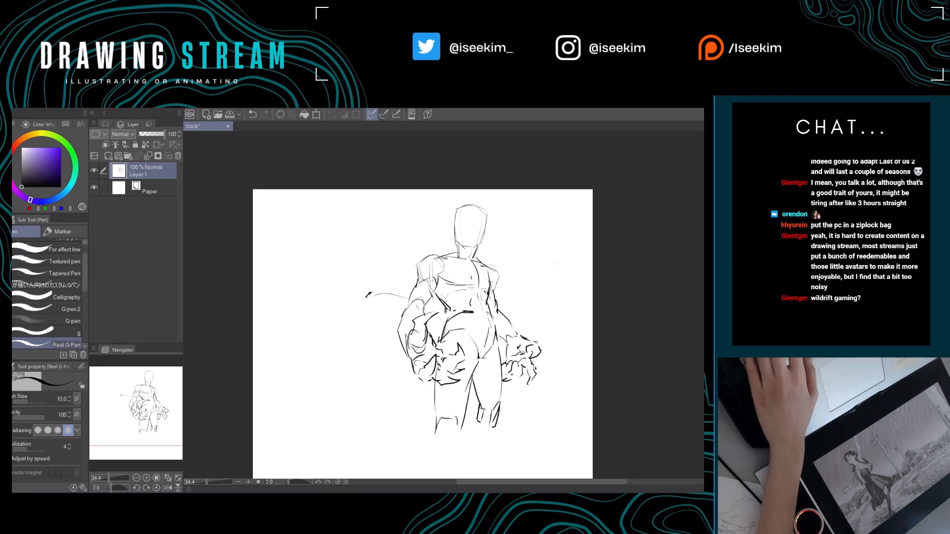
pyautogui.moveTo(414, 310); pyautogui.dragTo(444, 257)
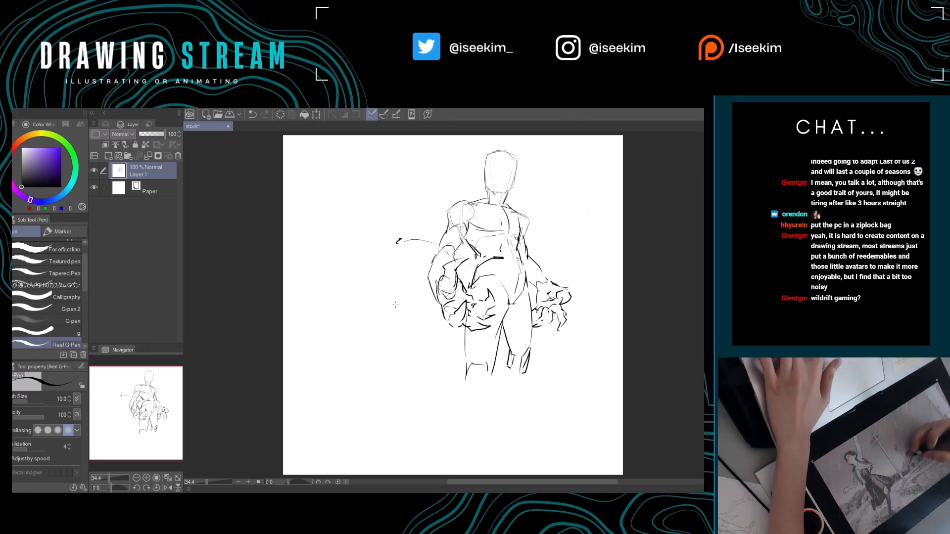
# Build the arc into a cape-like shape with a wavy lower edge and an upper contour curling onto the left shoulder.
pyautogui.moveTo(398, 240)
pyautogui.mouseDown()
pyautogui.moveTo(400, 250)
pyautogui.moveTo(462, 259)
pyautogui.mouseUp()
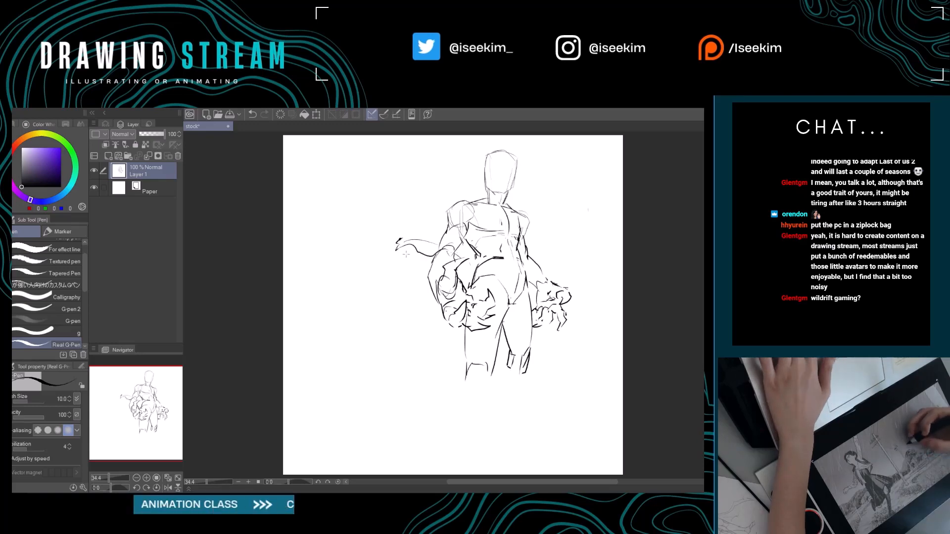
pyautogui.press('e')
pyautogui.moveTo(406, 252)
pyautogui.mouseDown()
pyautogui.moveTo(399, 243)
pyautogui.moveTo(448, 254)
pyautogui.moveTo(424, 240)
pyautogui.moveTo(403, 247)
pyautogui.moveTo(413, 208)
pyautogui.moveTo(449, 198)
pyautogui.mouseUp()
pyautogui.press('p')
pyautogui.moveTo(504, 239)
pyautogui.mouseDown()
pyautogui.moveTo(532, 283)
pyautogui.moveTo(504, 278)
pyautogui.mouseUp()
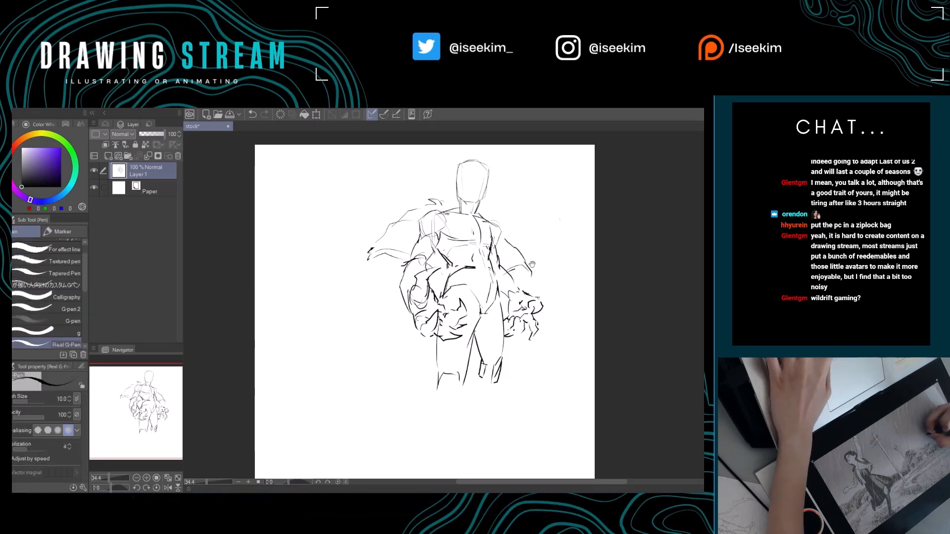
# Outline the flared garment edge over the right arm and add wavy folds around the left forearm.
pyautogui.moveTo(532, 262); pyautogui.dragTo(541, 256)
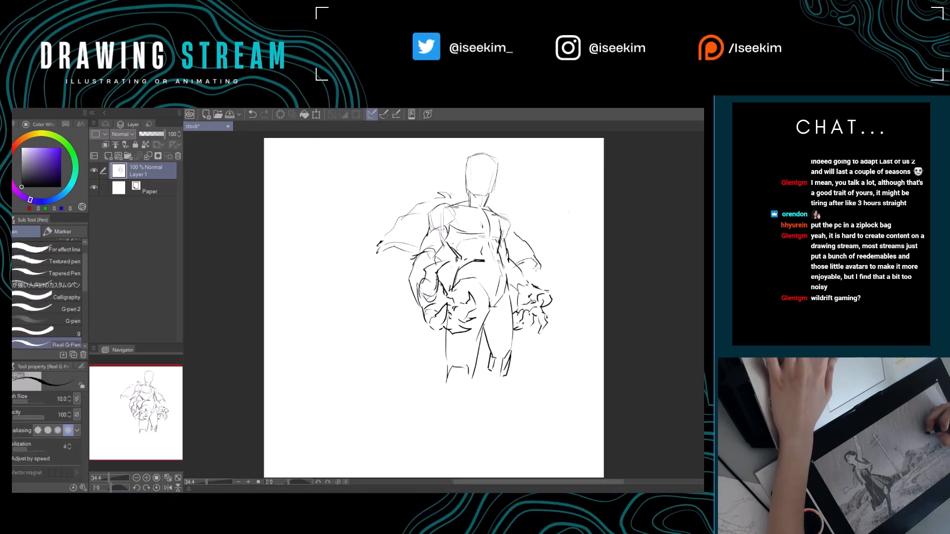
pyautogui.moveTo(540, 271); pyautogui.dragTo(567, 278)
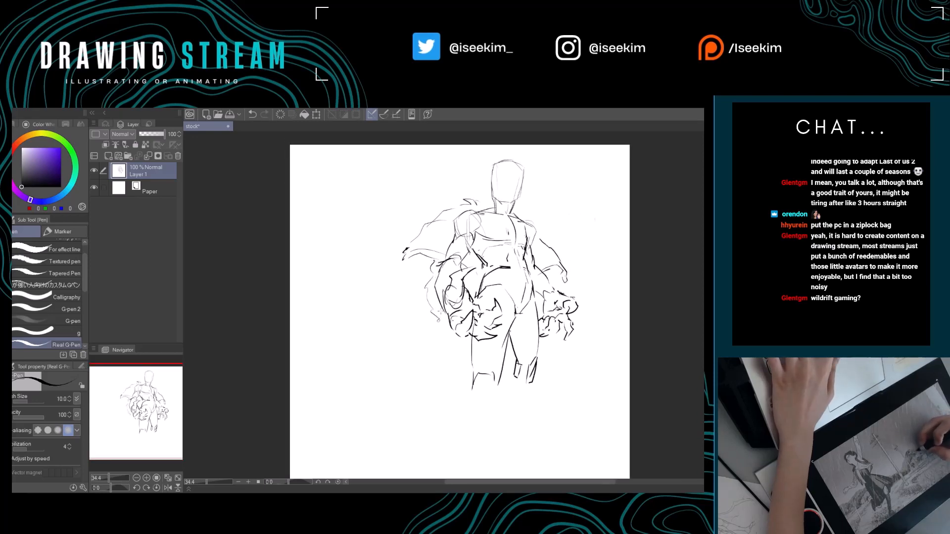
pyautogui.moveTo(503, 282)
pyautogui.mouseDown()
pyautogui.moveTo(465, 283)
pyautogui.moveTo(458, 270)
pyautogui.moveTo(468, 292)
pyautogui.mouseUp()
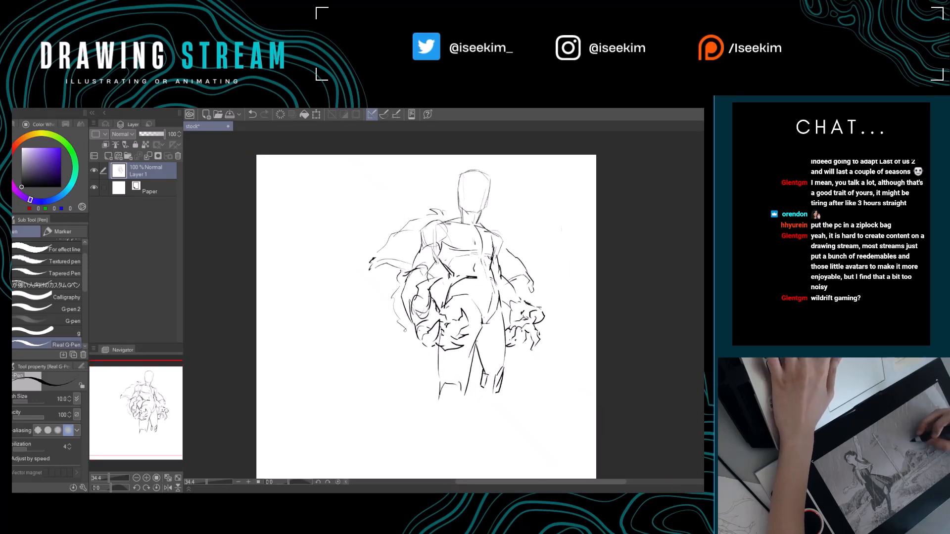
pyautogui.moveTo(401, 249)
pyautogui.mouseDown()
pyautogui.moveTo(445, 282)
pyautogui.moveTo(456, 299)
pyautogui.moveTo(448, 292)
pyautogui.moveTo(445, 310)
pyautogui.mouseUp()
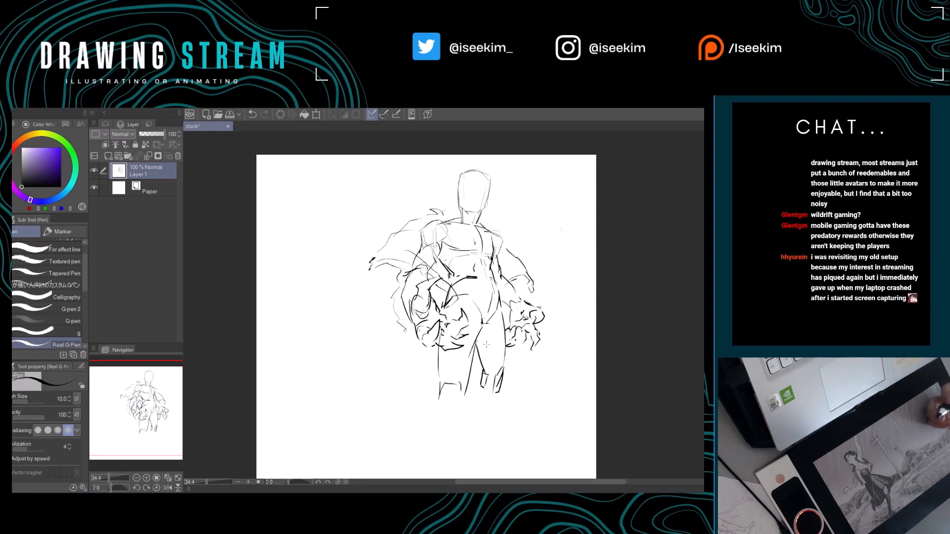
# Sketch the left leg's angular knee and tapered shin down to a flat ankle edge.
pyautogui.moveTo(463, 377)
pyautogui.mouseDown()
pyautogui.moveTo(466, 333)
pyautogui.moveTo(458, 372)
pyautogui.moveTo(459, 349)
pyautogui.moveTo(472, 350)
pyautogui.moveTo(480, 369)
pyautogui.moveTo(419, 380)
pyautogui.moveTo(419, 413)
pyautogui.moveTo(448, 384)
pyautogui.moveTo(432, 424)
pyautogui.mouseUp()
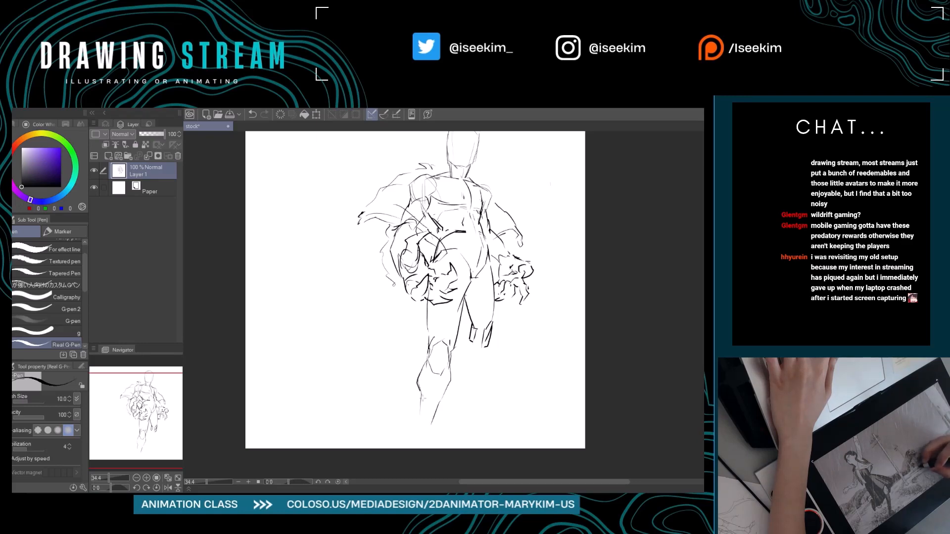
pyautogui.moveTo(422, 391)
pyautogui.mouseDown()
pyautogui.moveTo(423, 439)
pyautogui.moveTo(435, 438)
pyautogui.mouseUp()
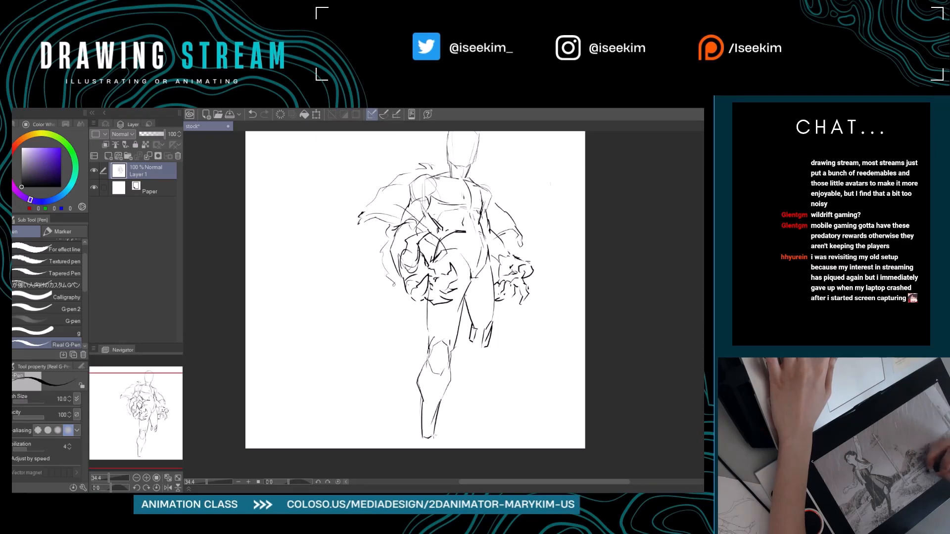
pyautogui.moveTo(458, 407); pyautogui.dragTo(439, 420)
# Sketch the right lower leg with a wedge-shaped foot pointing outward, erasing stray lines while drawing.
pyautogui.moveTo(451, 355); pyautogui.dragTo(447, 405)
pyautogui.moveTo(466, 364)
pyautogui.mouseDown()
pyautogui.moveTo(457, 402)
pyautogui.moveTo(461, 392)
pyautogui.moveTo(433, 384)
pyautogui.moveTo(437, 410)
pyautogui.moveTo(484, 398)
pyautogui.moveTo(462, 397)
pyautogui.mouseUp()
pyautogui.press('e')
pyautogui.press('p')
pyautogui.press('e')
pyautogui.moveTo(395, 451); pyautogui.dragTo(406, 444)
pyautogui.press('p')
pyautogui.moveTo(438, 402)
pyautogui.mouseDown()
pyautogui.moveTo(454, 419)
pyautogui.moveTo(452, 407)
pyautogui.moveTo(460, 414)
pyautogui.moveTo(448, 422)
pyautogui.moveTo(474, 416)
pyautogui.mouseUp()
pyautogui.moveTo(467, 365)
pyautogui.mouseDown()
pyautogui.moveTo(509, 384)
pyautogui.moveTo(518, 344)
pyautogui.moveTo(559, 348)
pyautogui.moveTo(506, 315)
pyautogui.mouseUp()
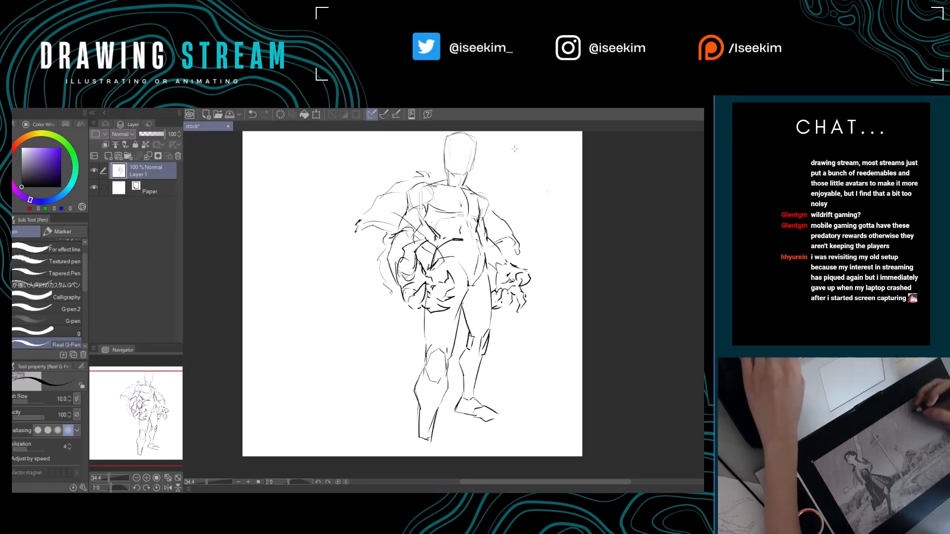
# Erase and redraw the overlapping lines between the abdomen and the left hand.
pyautogui.moveTo(504, 176); pyautogui.dragTo(501, 212)
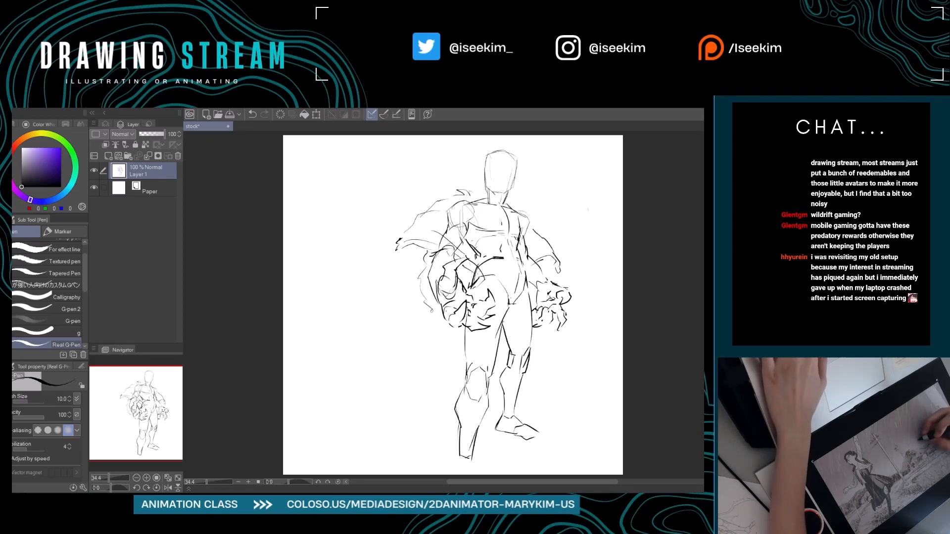
pyautogui.press('e')
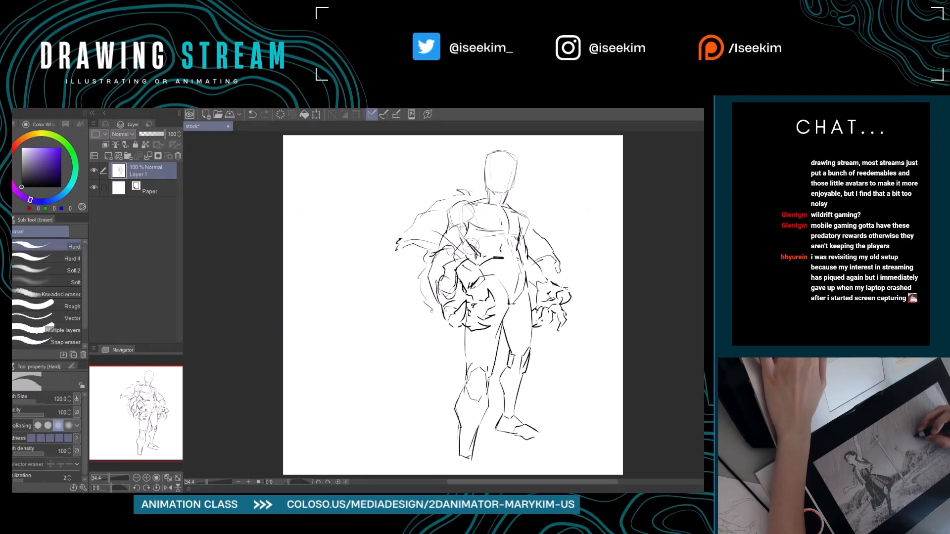
pyautogui.press('p')
pyautogui.press('e')
pyautogui.moveTo(485, 257); pyautogui.dragTo(479, 254)
pyautogui.press('p')
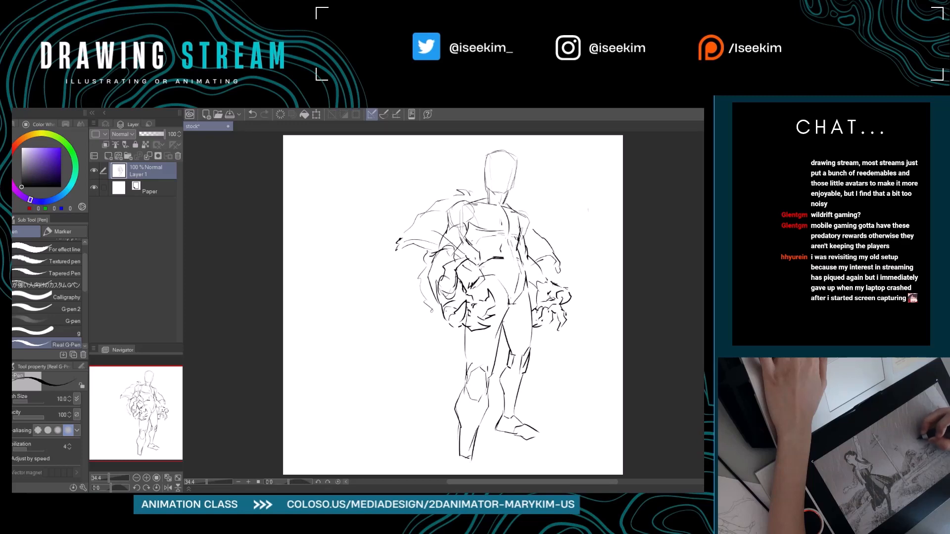
pyautogui.press('e')
pyautogui.moveTo(476, 286); pyautogui.dragTo(475, 295)
pyautogui.press('p')
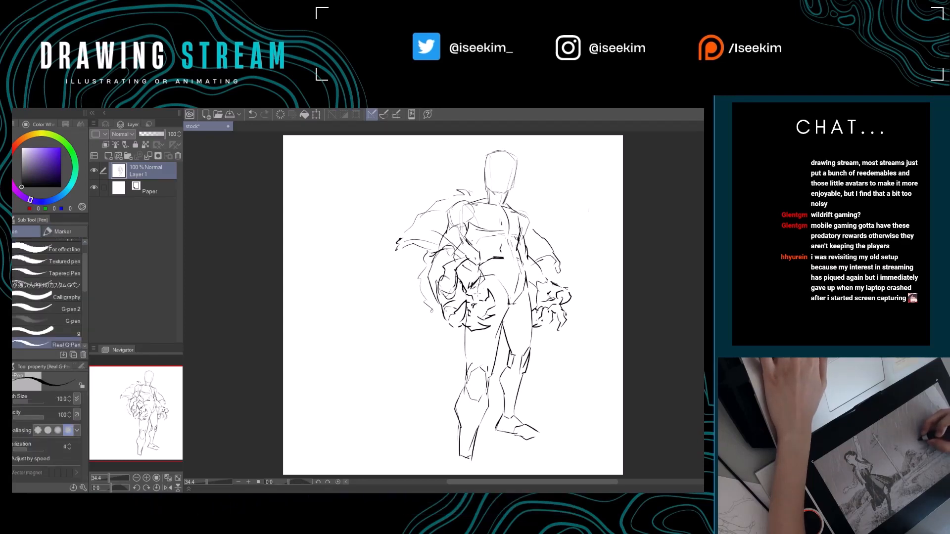
# Clean up the lower abdomen and restate the contour along the torso's right side.
pyautogui.moveTo(467, 332)
pyautogui.mouseDown()
pyautogui.moveTo(466, 368)
pyautogui.moveTo(453, 358)
pyautogui.mouseUp()
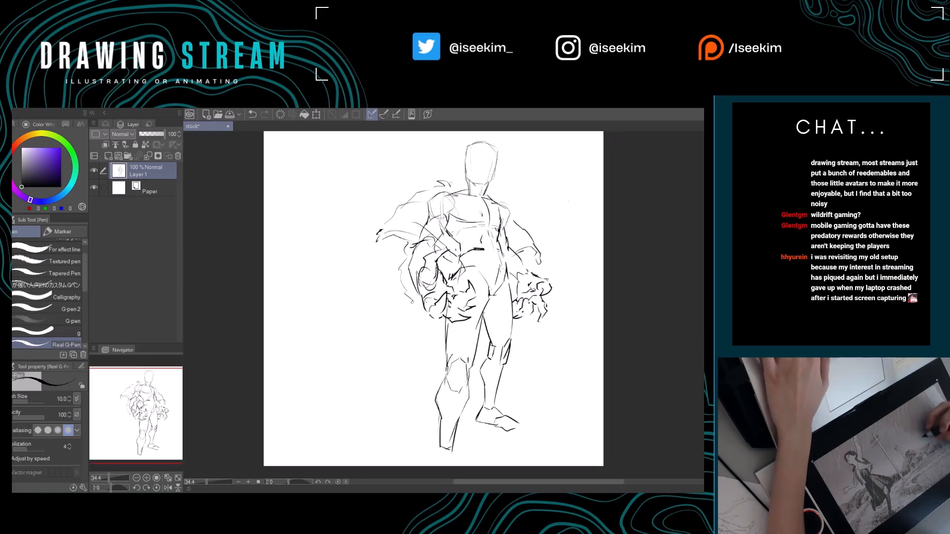
pyautogui.moveTo(497, 285); pyautogui.dragTo(484, 301)
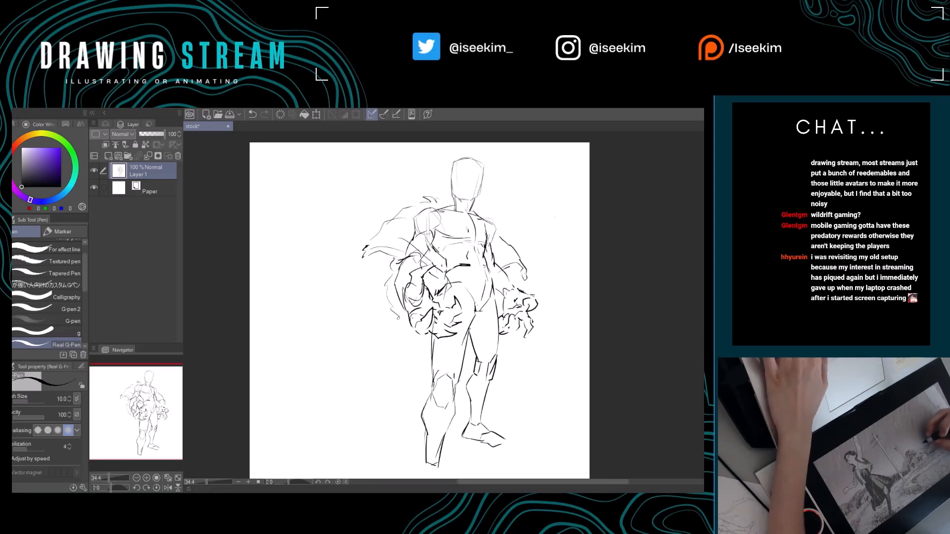
pyautogui.press('e')
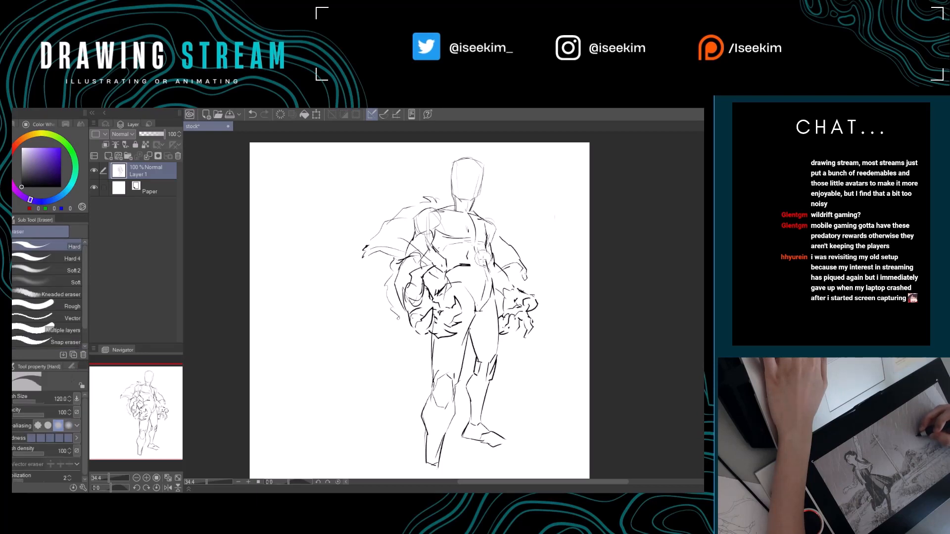
pyautogui.press('p')
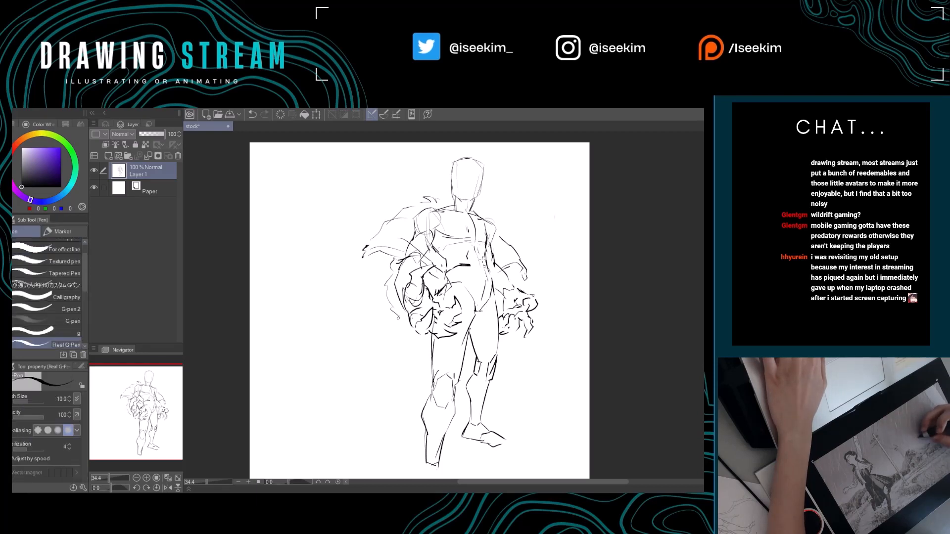
pyautogui.press('e')
pyautogui.press('p')
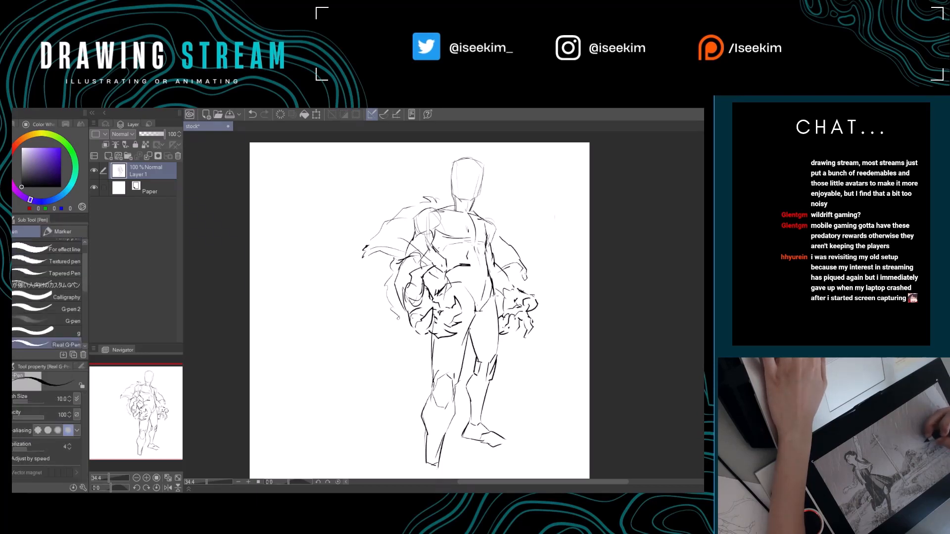
# Erase the crotch construction lines, redraw the hip crease higher, and add a horizontal waistline.
pyautogui.press('e')
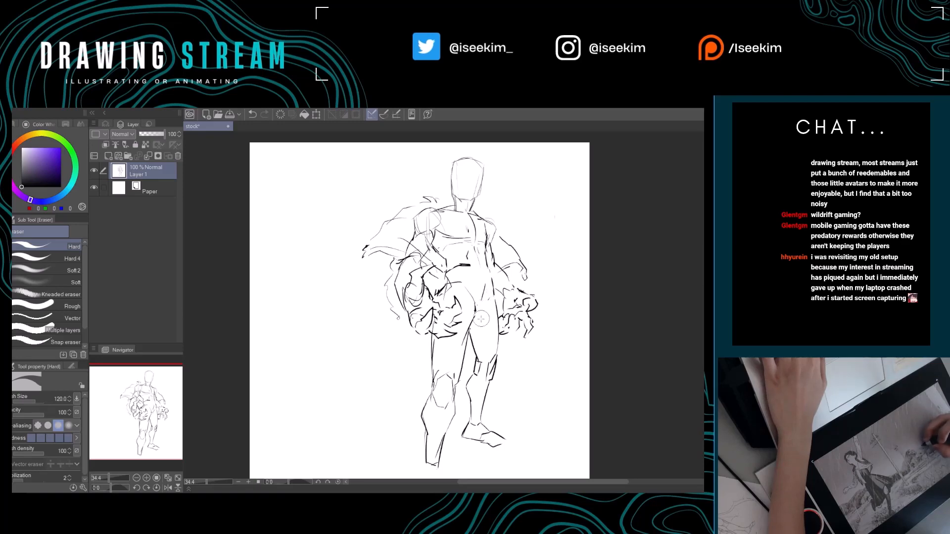
pyautogui.press('p')
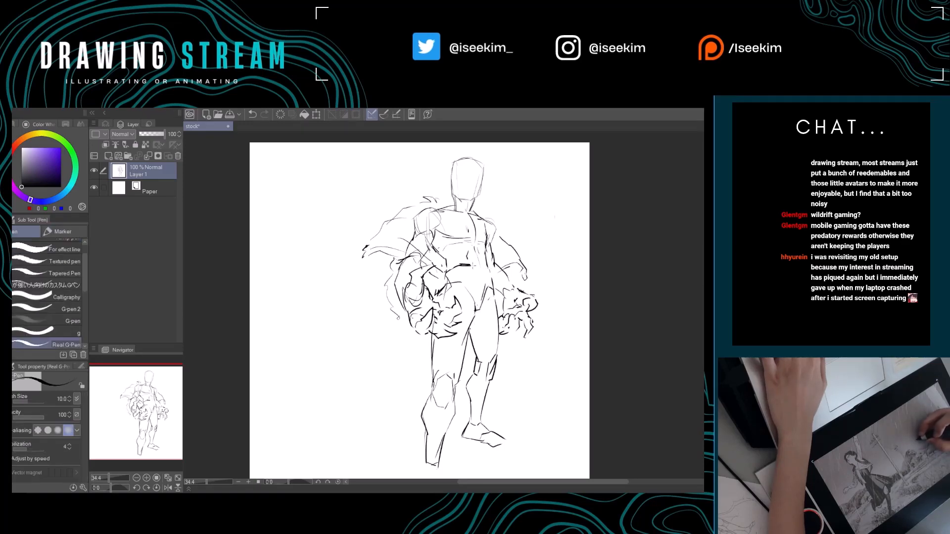
pyautogui.moveTo(474, 265); pyautogui.dragTo(491, 267)
pyautogui.moveTo(501, 309)
pyautogui.mouseDown()
pyautogui.moveTo(498, 299)
pyautogui.moveTo(510, 308)
pyautogui.mouseUp()
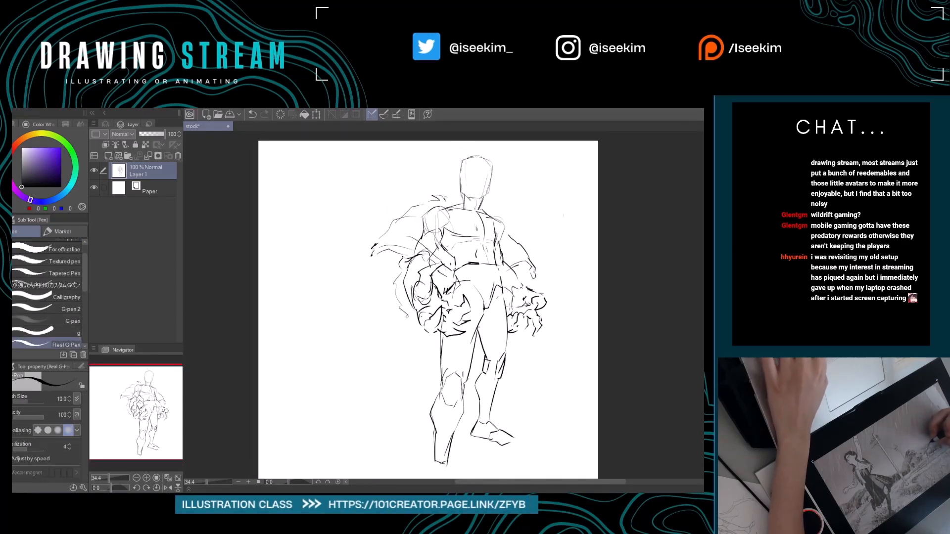
# Scale the whole figure down to about 95% and move it up and right on the canvas.
pyautogui.hotkey('ctrl', 't')
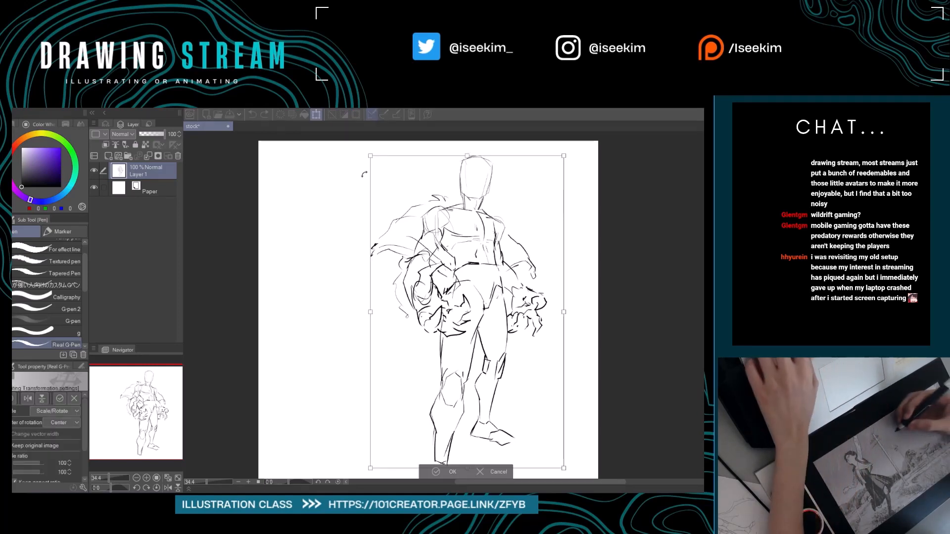
pyautogui.moveTo(371, 156); pyautogui.dragTo(380, 173)
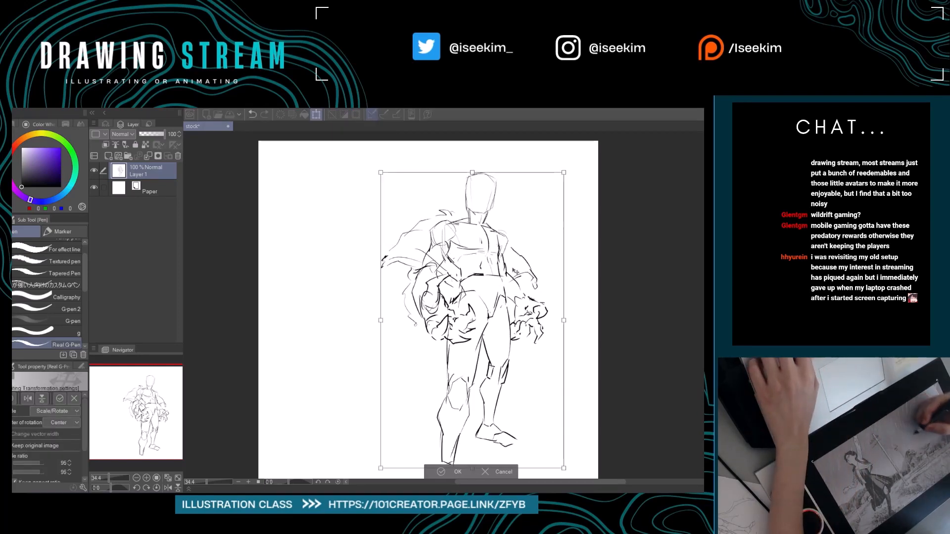
pyautogui.moveTo(501, 302)
pyautogui.mouseDown()
pyautogui.moveTo(516, 269)
pyautogui.moveTo(515, 289)
pyautogui.mouseUp()
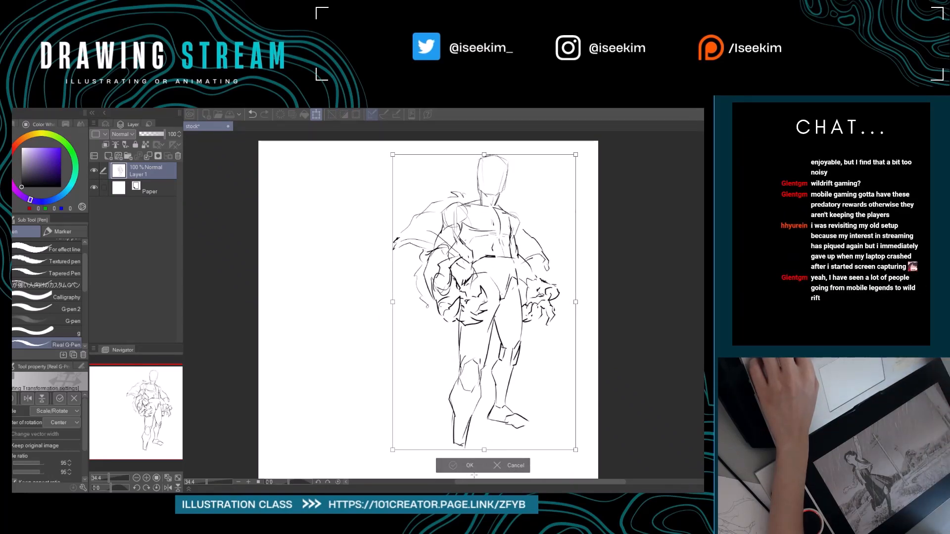
pyautogui.press('Return')
pyautogui.hotkey('ctrl', '0')
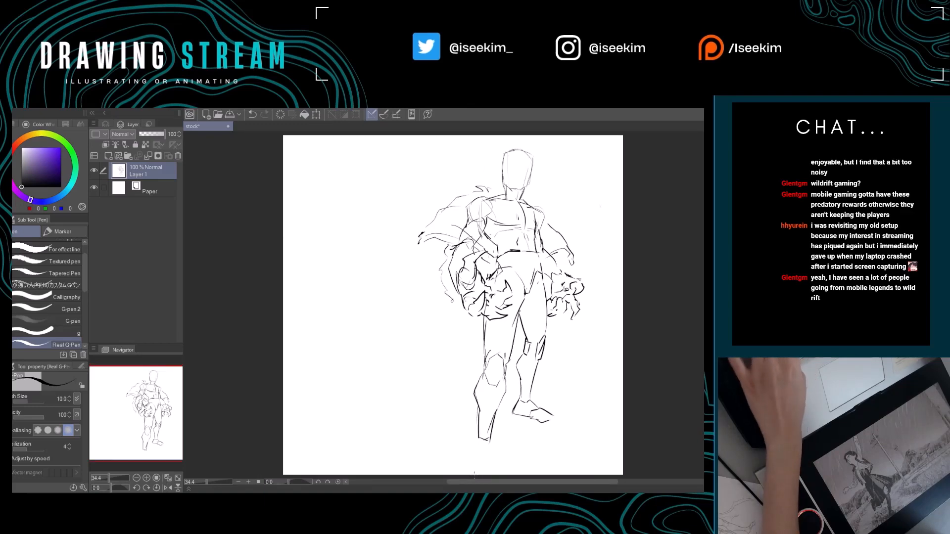
# Erase the left thigh's outer contour below the hand and redraw it as a cleaner line.
pyautogui.moveTo(562, 348); pyautogui.dragTo(489, 325)
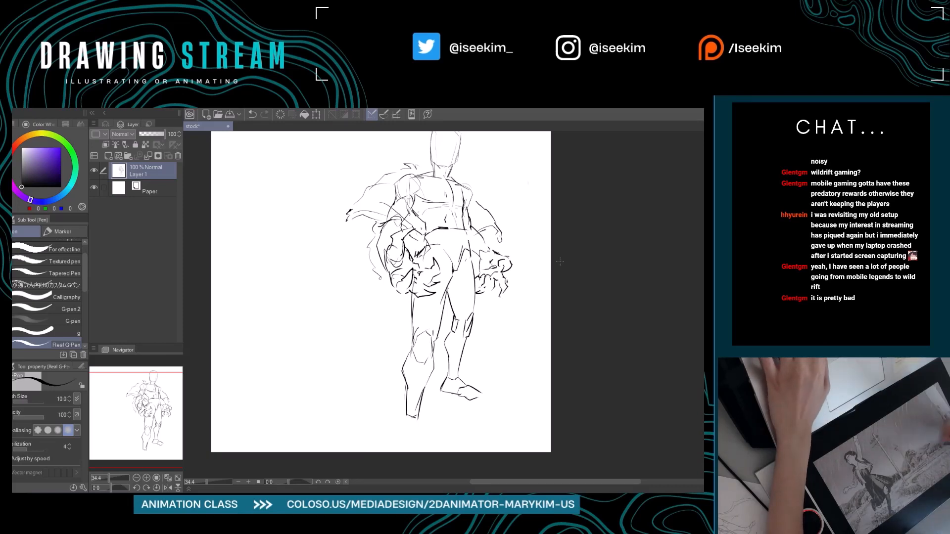
pyautogui.moveTo(560, 262); pyautogui.dragTo(534, 280)
pyautogui.press('e')
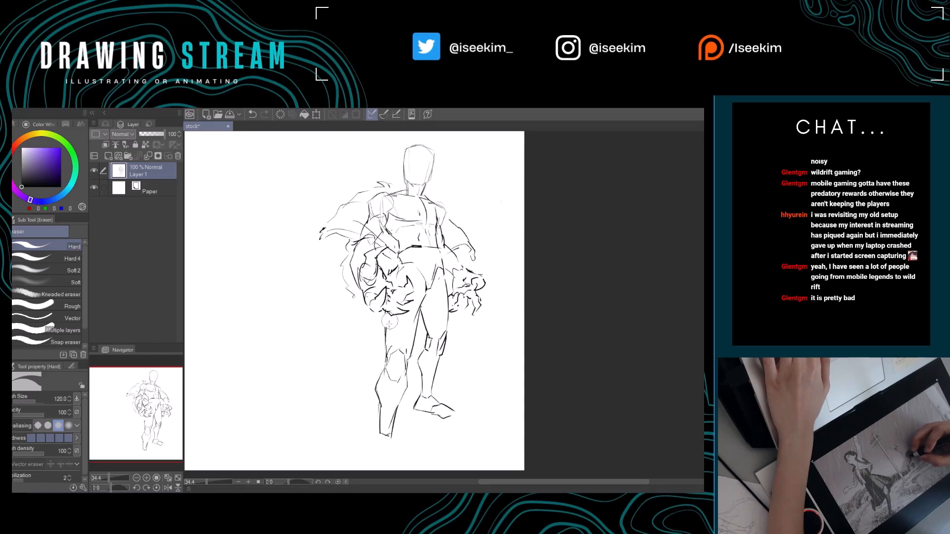
pyautogui.moveTo(389, 323); pyautogui.dragTo(388, 341)
pyautogui.press('p')
pyautogui.press('e')
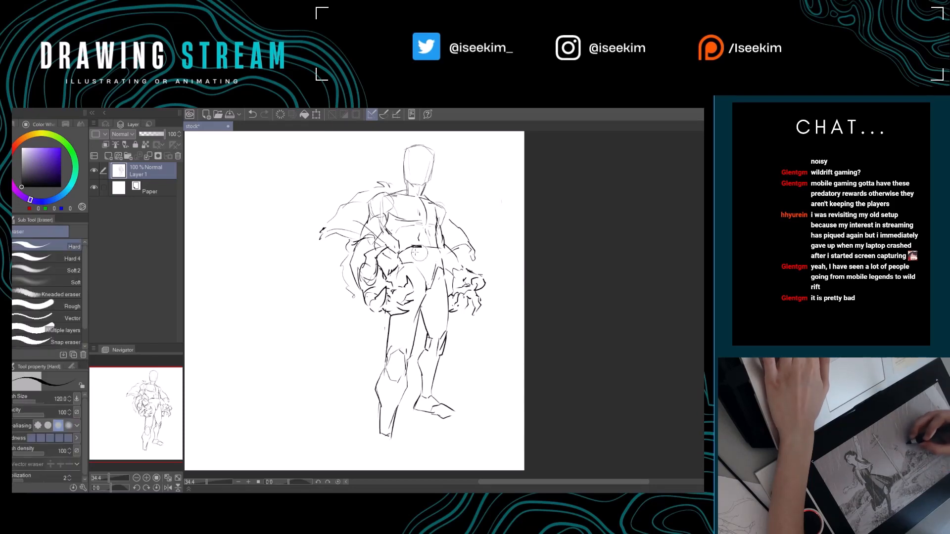
# Lasso the hips and both legs, move them slightly downward, and deselect.
pyautogui.press('m')
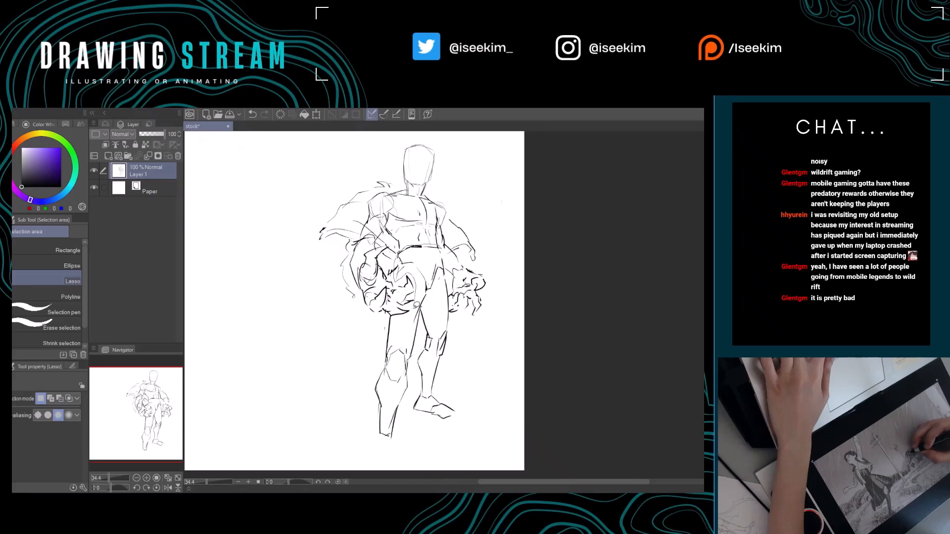
pyautogui.moveTo(393, 318)
pyautogui.mouseDown()
pyautogui.moveTo(359, 414)
pyautogui.moveTo(388, 464)
pyautogui.moveTo(469, 423)
pyautogui.moveTo(449, 350)
pyautogui.mouseUp()
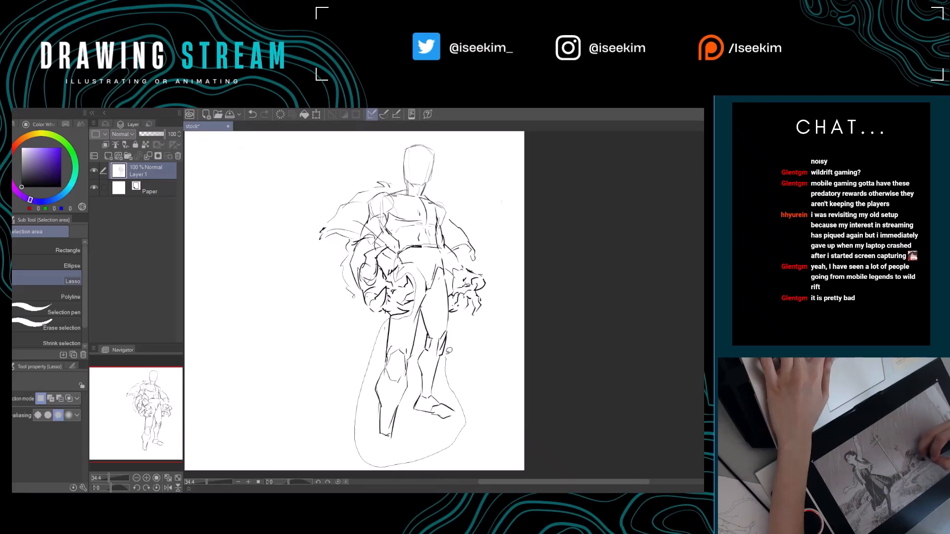
pyautogui.moveTo(444, 246); pyautogui.dragTo(436, 247)
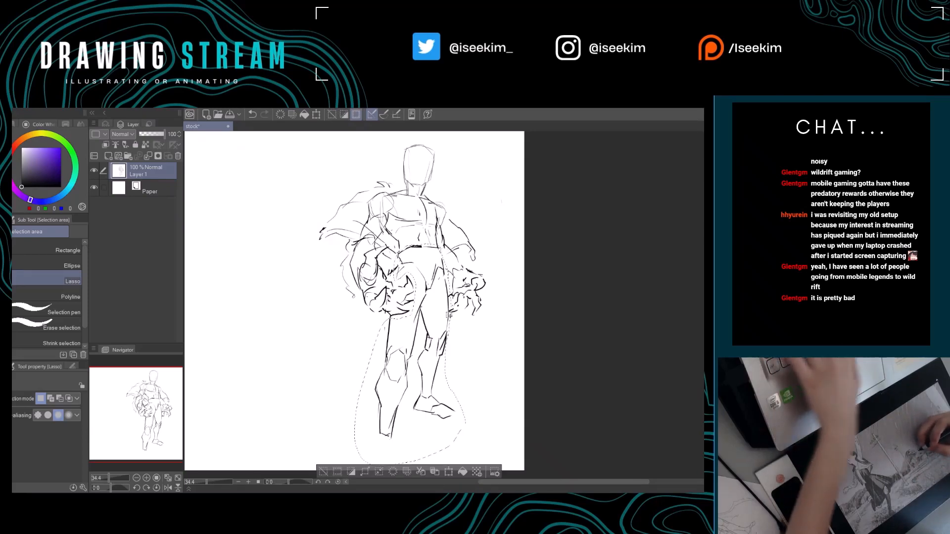
pyautogui.press('k')
pyautogui.moveTo(452, 307); pyautogui.dragTo(451, 316)
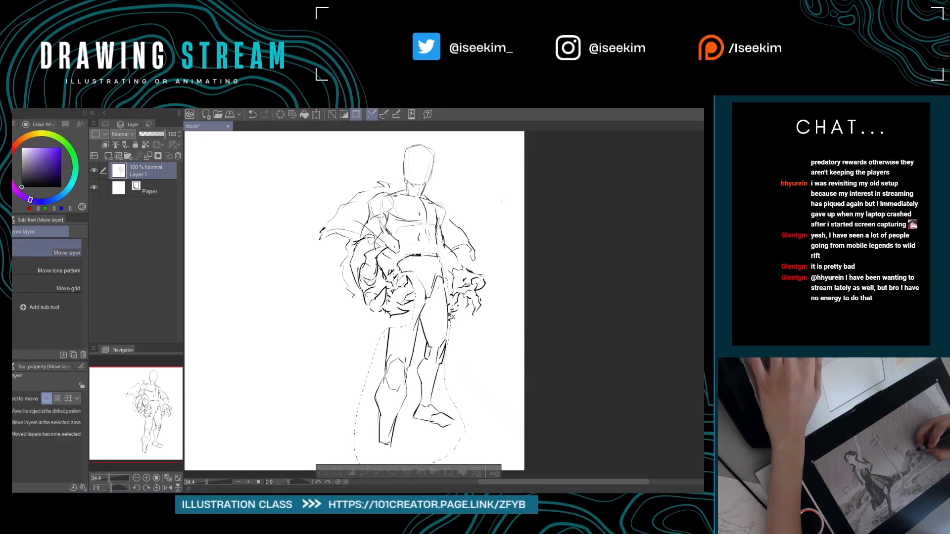
pyautogui.hotkey('ctrl', 'shift', 'd')
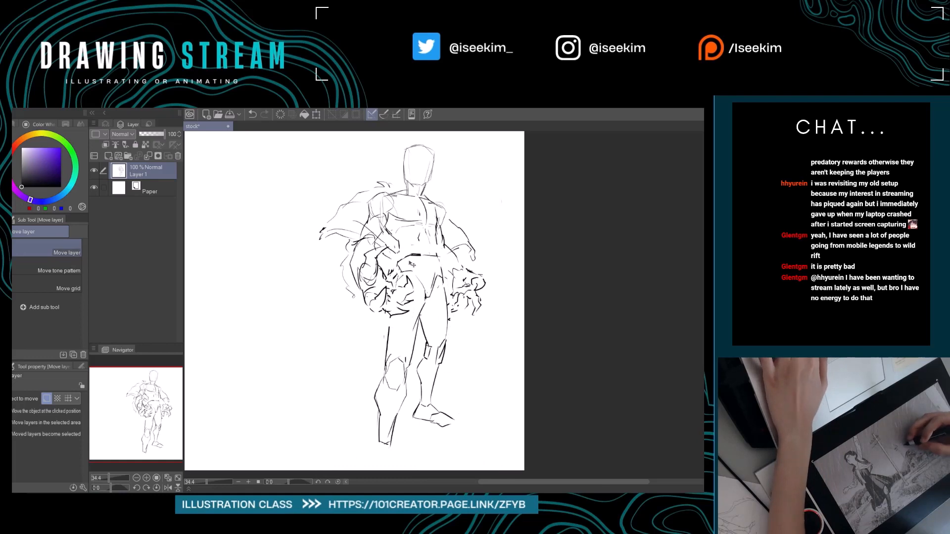
# Redraw the waistband as a double line and rework the contour of the right hip and thigh.
pyautogui.press('e')
pyautogui.press('p')
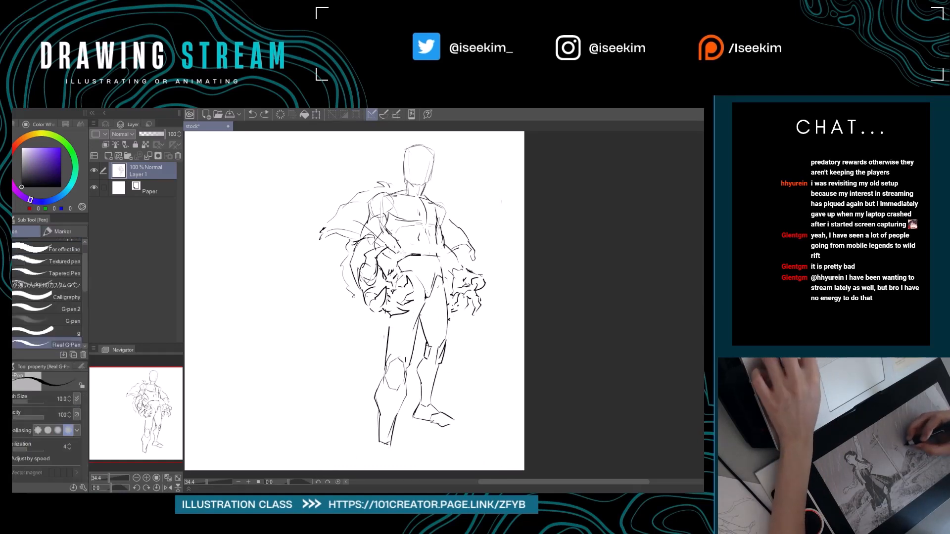
pyautogui.hotkey('ctrl', 'z')
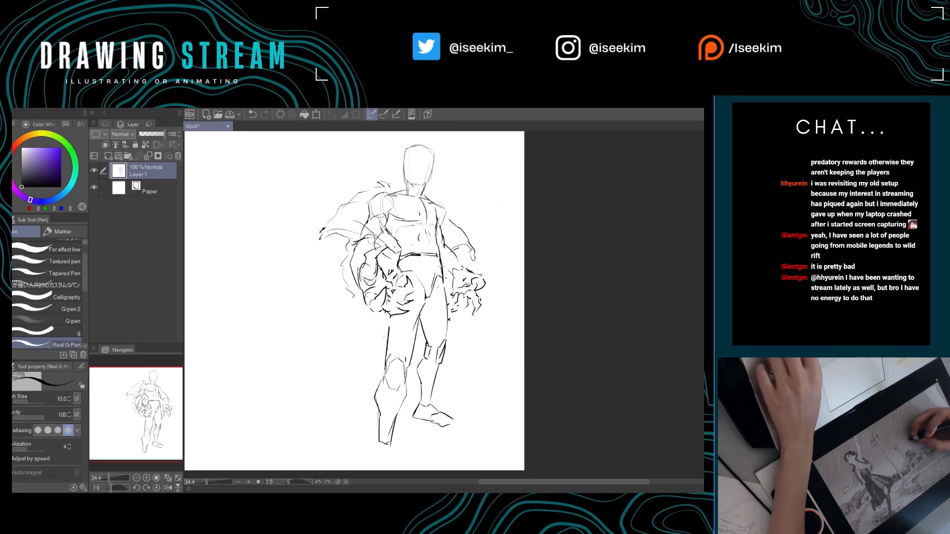
pyautogui.press('e')
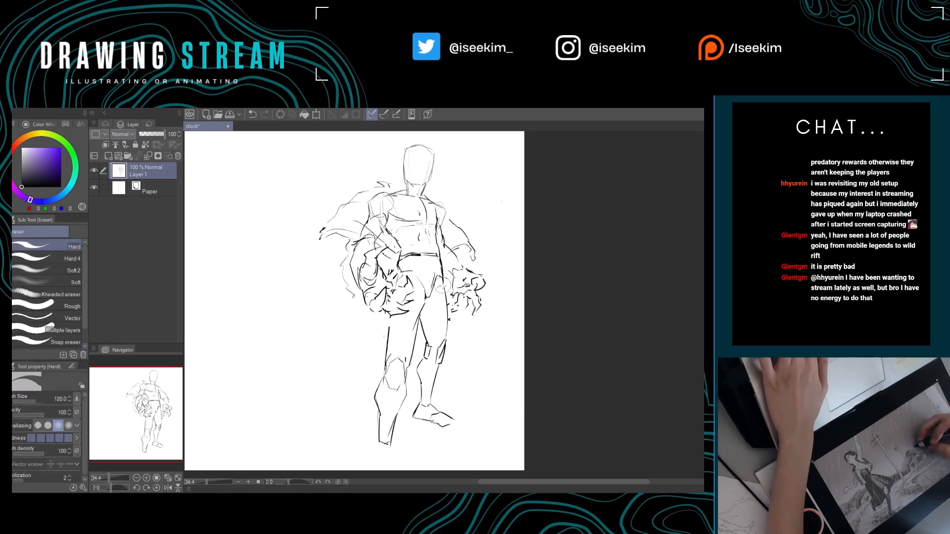
pyautogui.press('p')
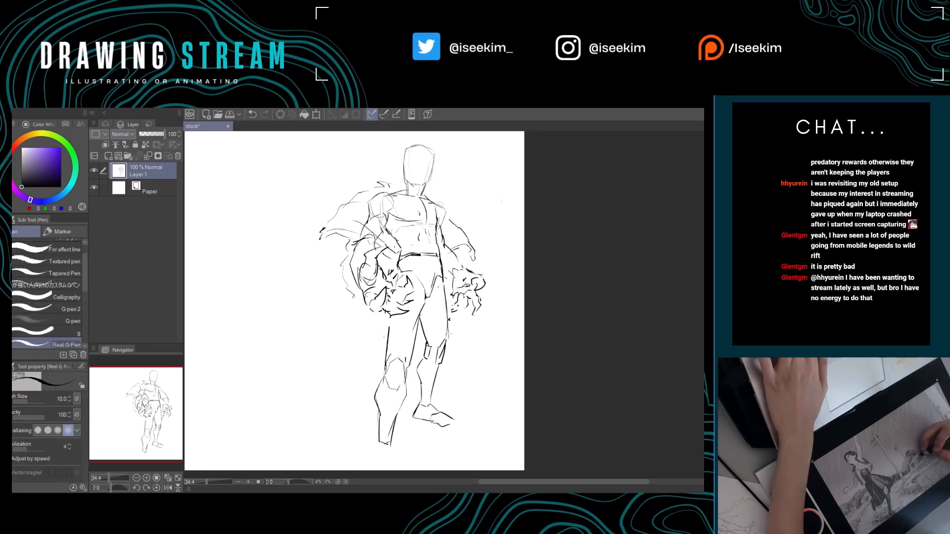
# Refine the top of the right knee where it meets the thigh.
pyautogui.moveTo(451, 334)
pyautogui.mouseDown()
pyautogui.moveTo(463, 327)
pyautogui.moveTo(427, 324)
pyautogui.moveTo(433, 343)
pyautogui.mouseUp()
pyautogui.press('e')
pyautogui.press('p')
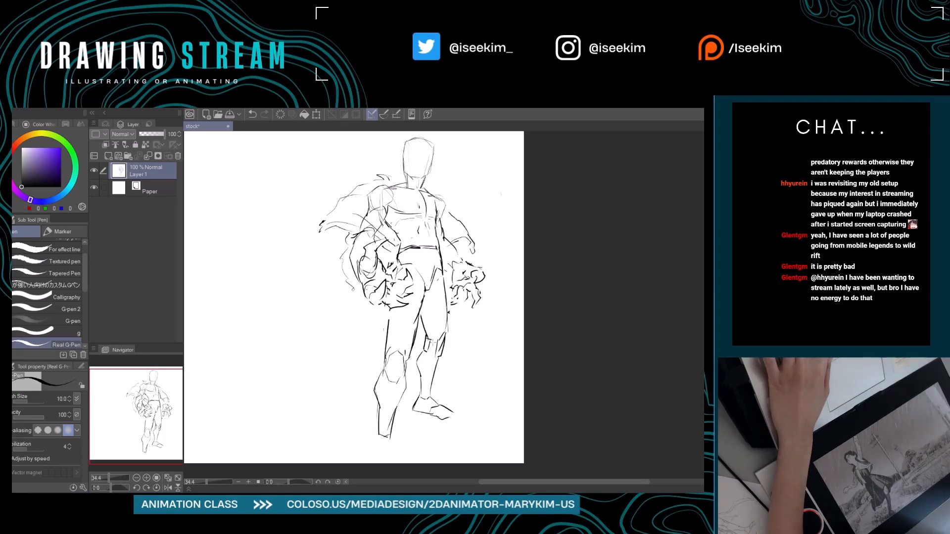
# Lasso the left leg from just above the knee to the ankle, move it slightly upward, and deselect.
pyautogui.moveTo(430, 341); pyautogui.dragTo(446, 327)
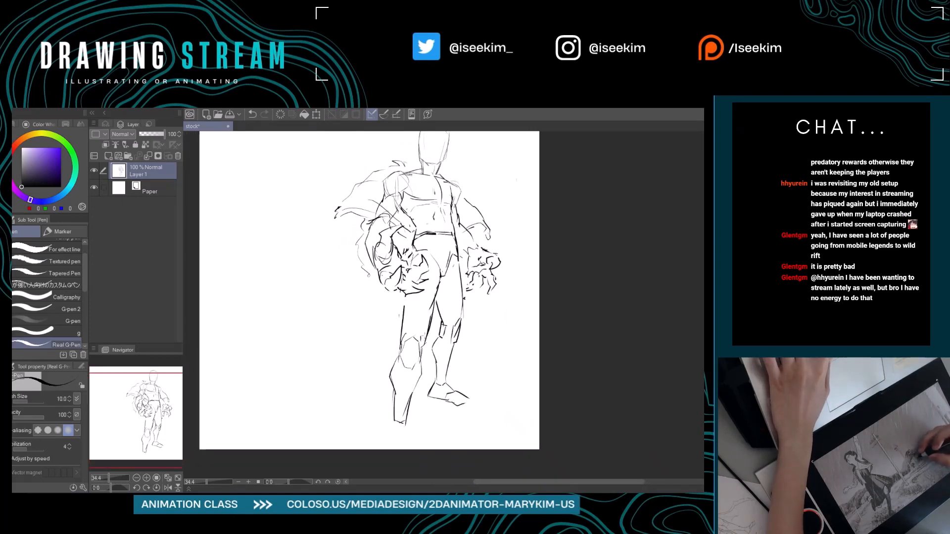
pyautogui.press('m')
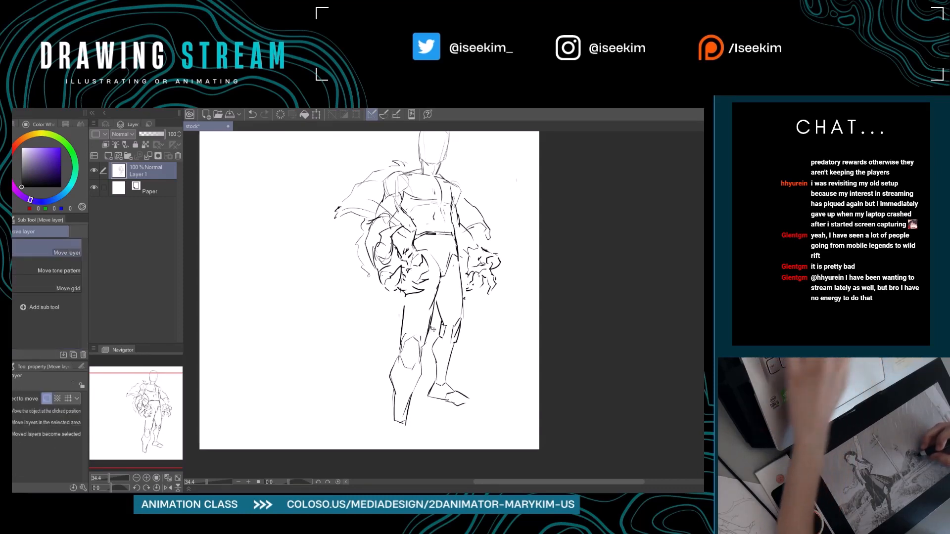
pyautogui.moveTo(387, 322)
pyautogui.mouseDown()
pyautogui.moveTo(401, 438)
pyautogui.moveTo(419, 426)
pyautogui.moveTo(436, 325)
pyautogui.mouseUp()
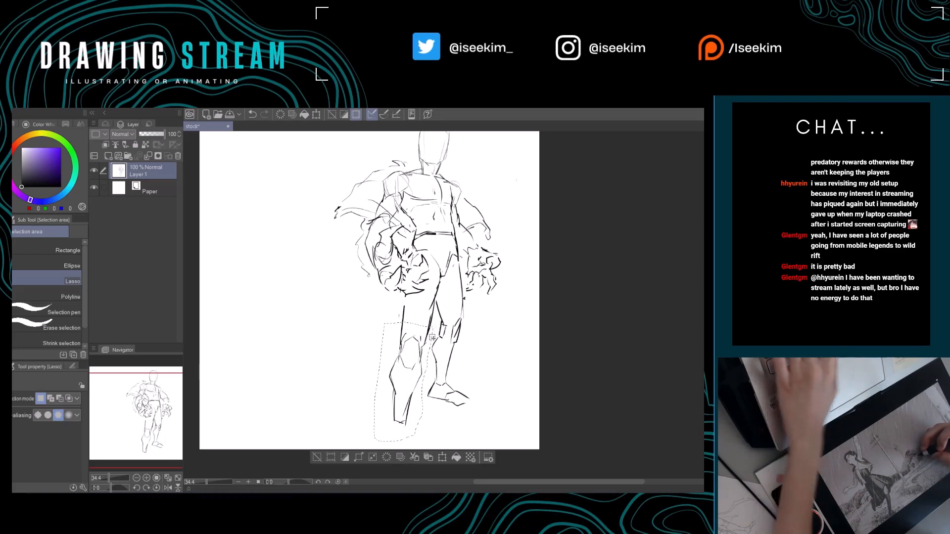
pyautogui.press('k')
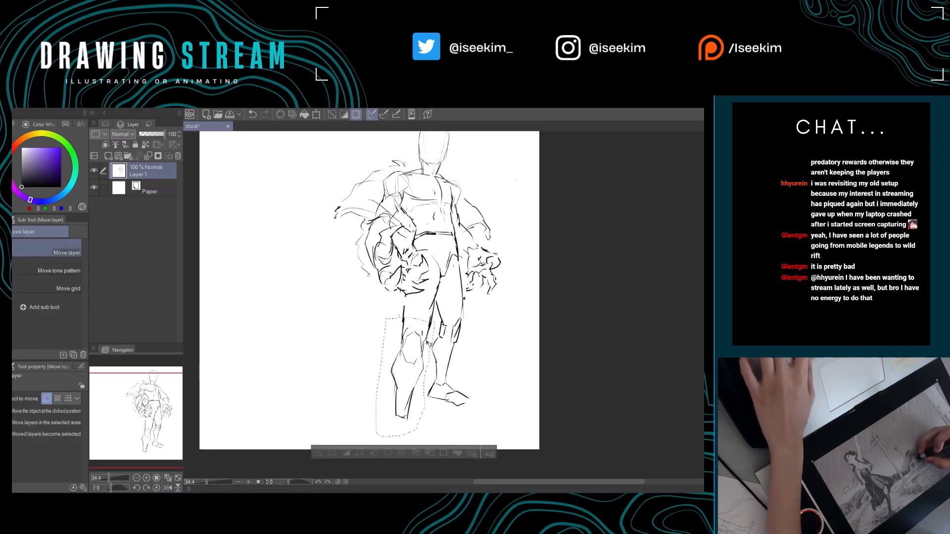
pyautogui.hotkey('ctrl', 'd')
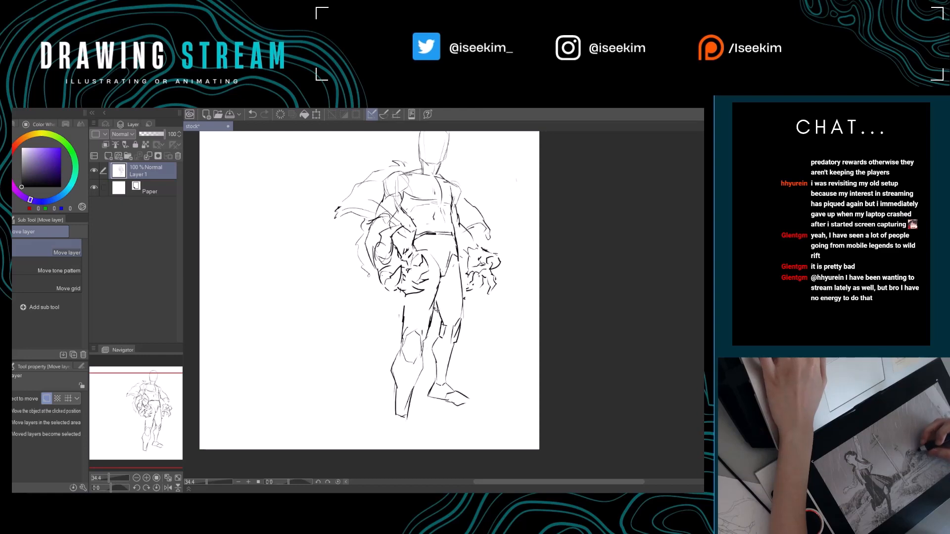
# Clean up the left leg's inner thigh and knee contours with the eraser and redraw them with the pen.
pyautogui.press('e')
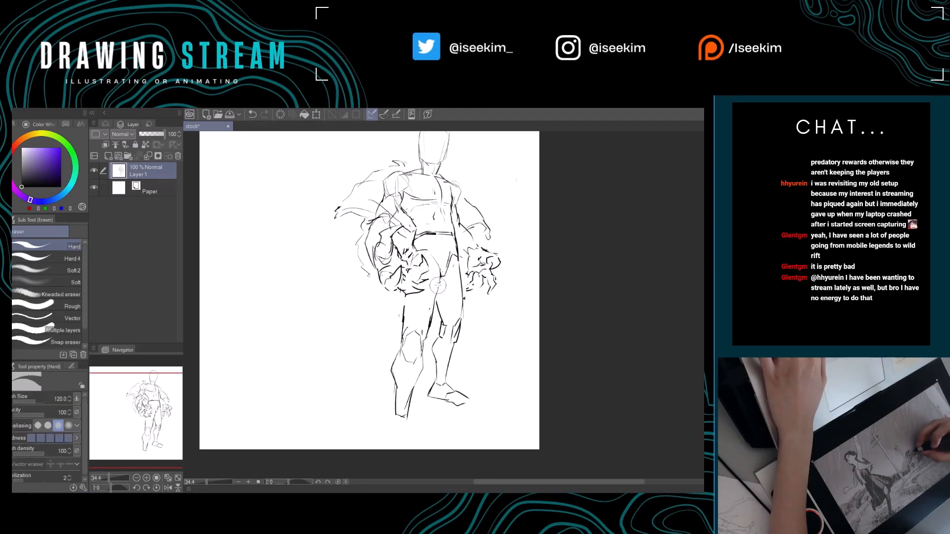
pyautogui.press('p')
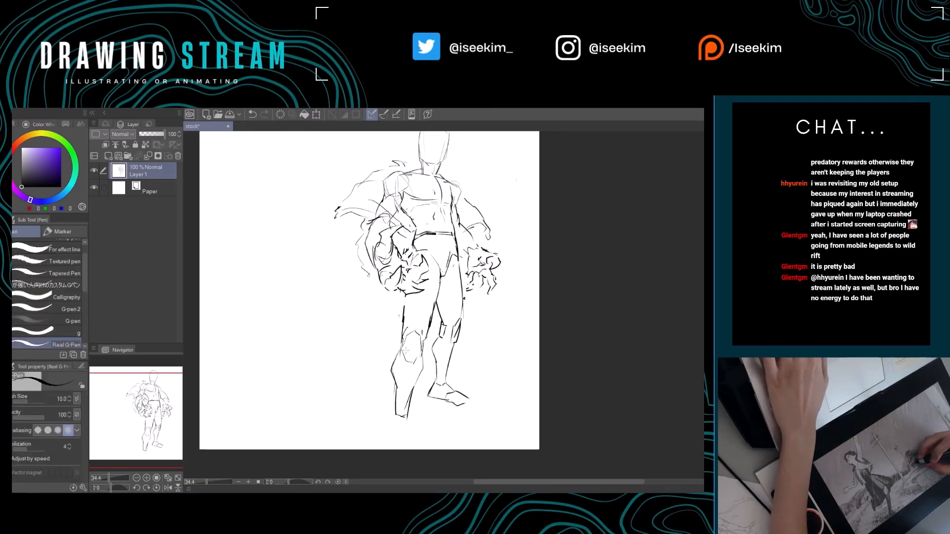
pyautogui.press('e')
pyautogui.press('p')
pyautogui.moveTo(404, 361)
pyautogui.mouseDown()
pyautogui.moveTo(415, 364)
pyautogui.moveTo(397, 369)
pyautogui.mouseUp()
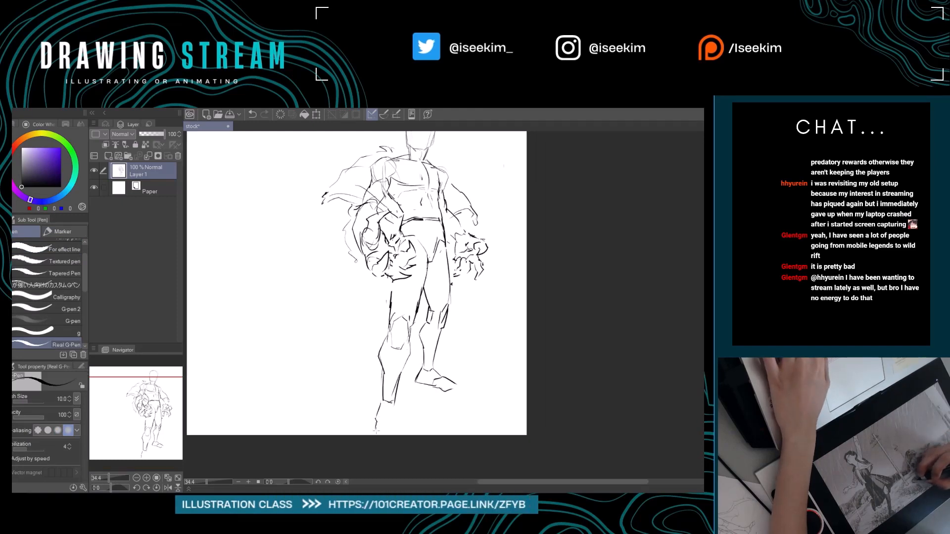
# Sketch the left foot below the ankle as a front-facing wedge, erasing and redrawing its sides and toe.
pyautogui.moveTo(375, 430); pyautogui.dragTo(391, 418)
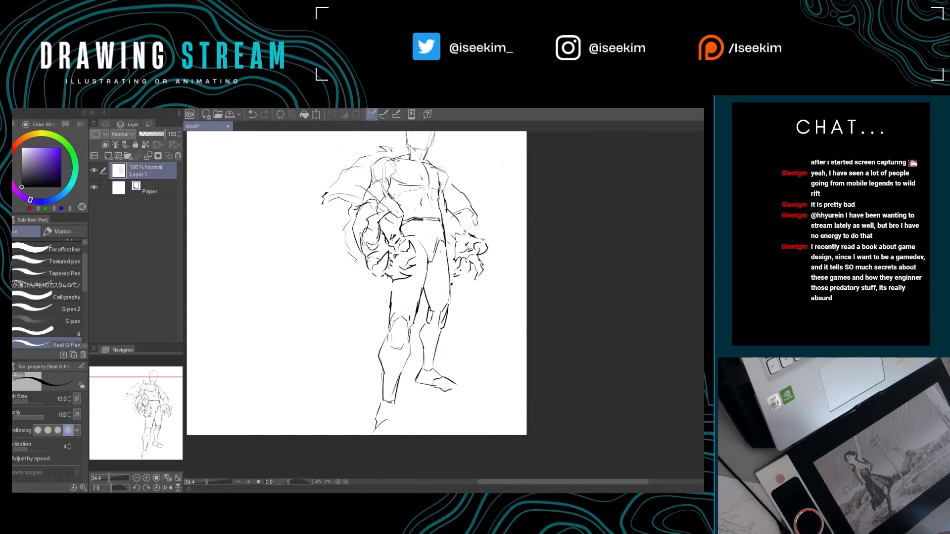
pyautogui.hotkey('ctrl', '0')
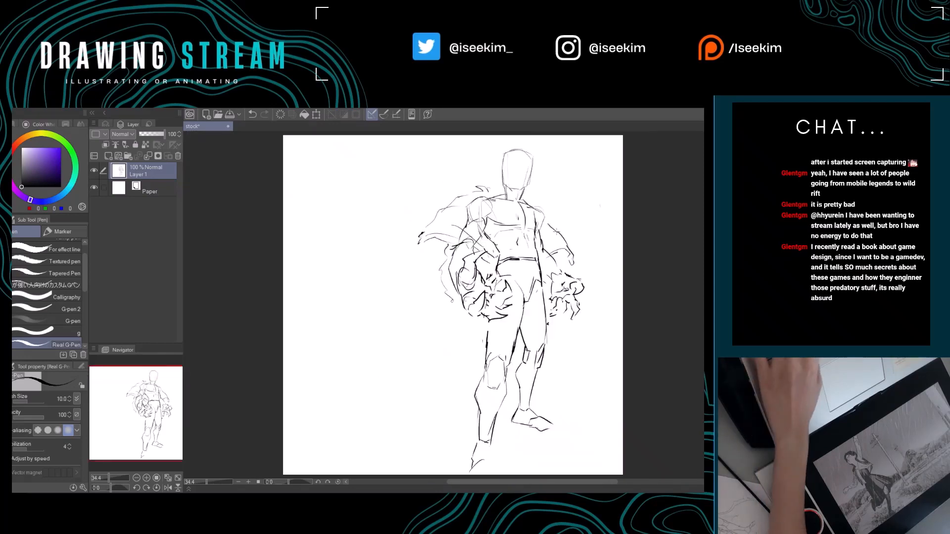
pyautogui.scroll(-2, 557, 232)
pyautogui.scroll(1, 557, 232)
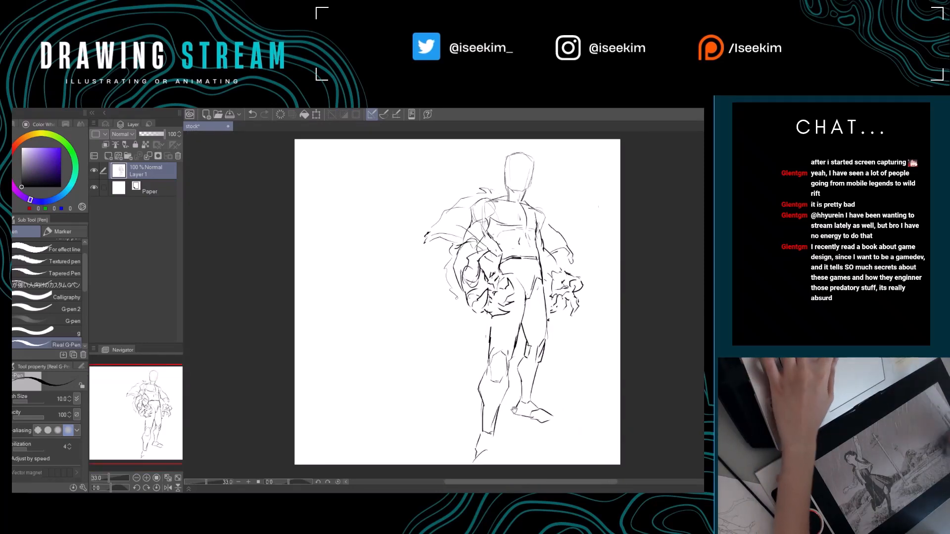
pyautogui.moveTo(513, 409); pyautogui.dragTo(456, 380)
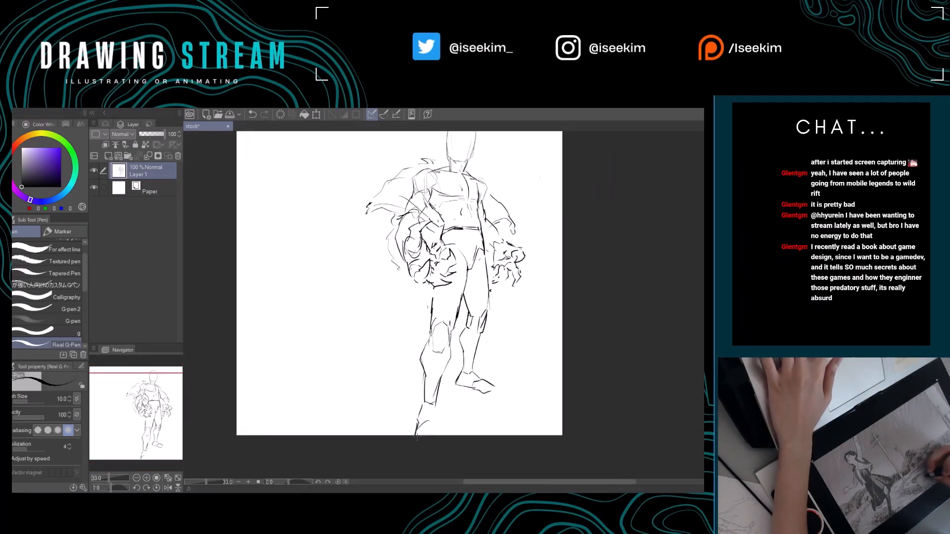
pyautogui.press('e')
pyautogui.moveTo(422, 408); pyautogui.dragTo(416, 421)
pyautogui.press('p')
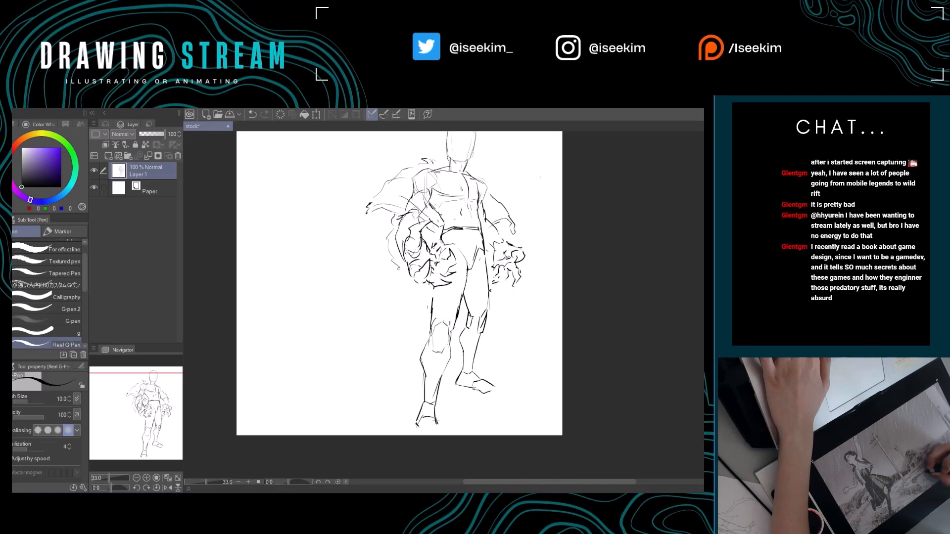
pyautogui.press('e')
pyautogui.moveTo(430, 419)
pyautogui.mouseDown()
pyautogui.moveTo(432, 435)
pyautogui.moveTo(443, 434)
pyautogui.mouseUp()
pyautogui.press('p')
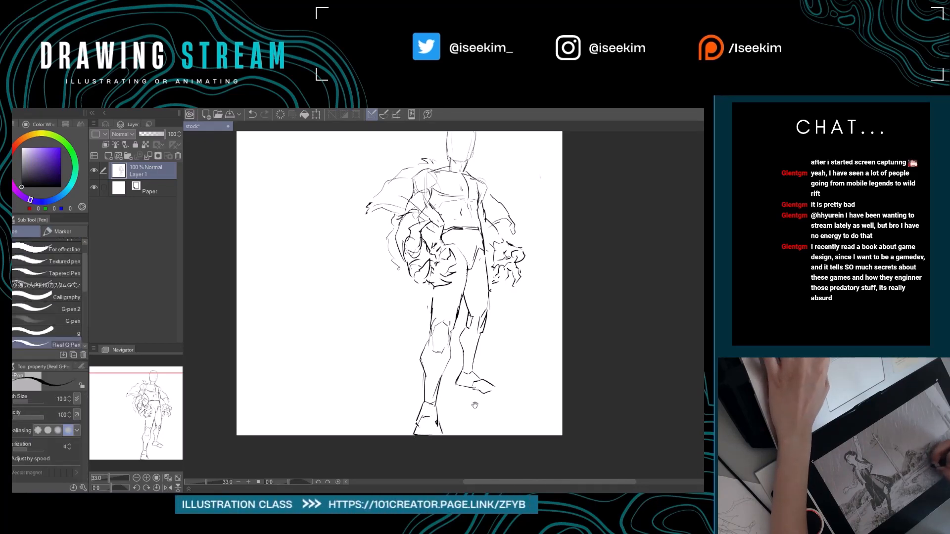
# Erase the V-shaped crotch lines and redraw the pelvis contour as a briefs-like shape between the thighs.
pyautogui.moveTo(476, 400); pyautogui.dragTo(457, 433)
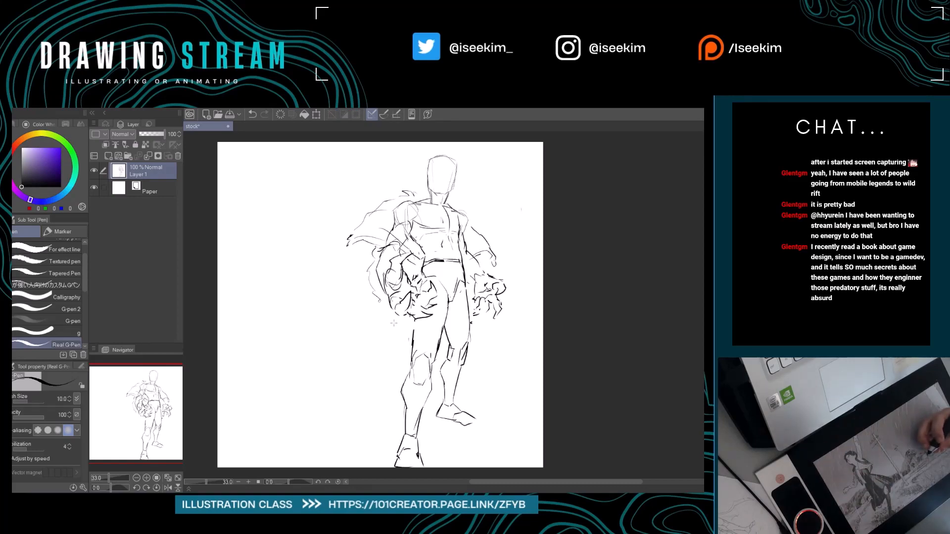
pyautogui.press('e')
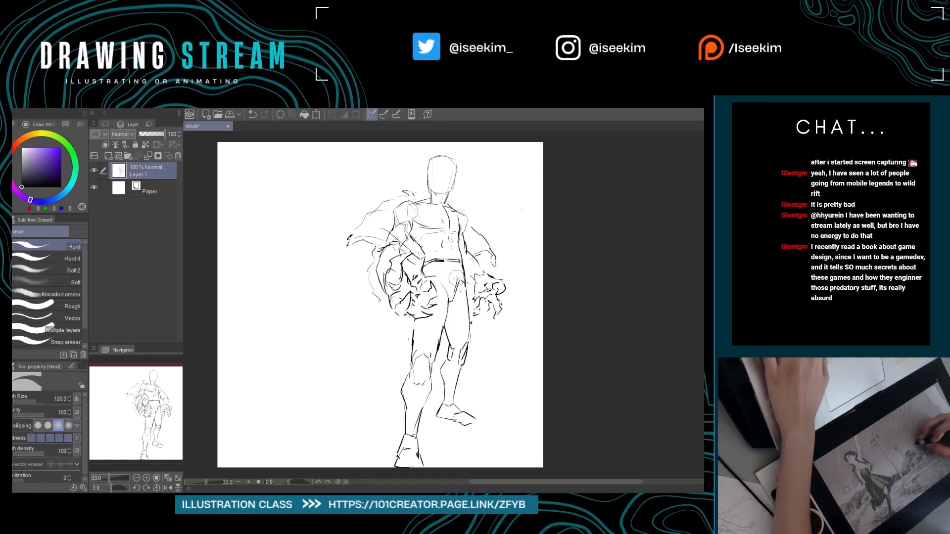
pyautogui.press('p')
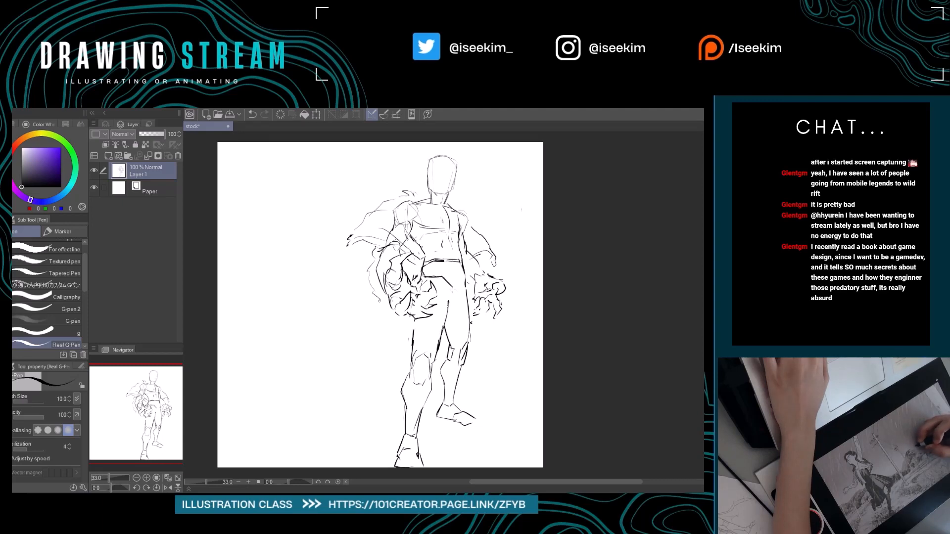
pyautogui.press('e')
pyautogui.moveTo(445, 281); pyautogui.dragTo(452, 300)
pyautogui.press('p')
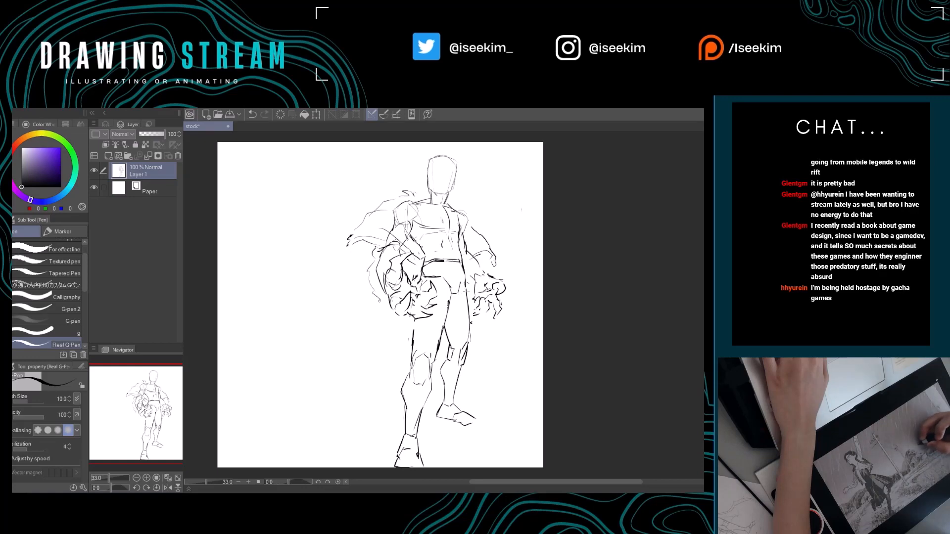
pyautogui.moveTo(459, 303); pyautogui.dragTo(429, 298)
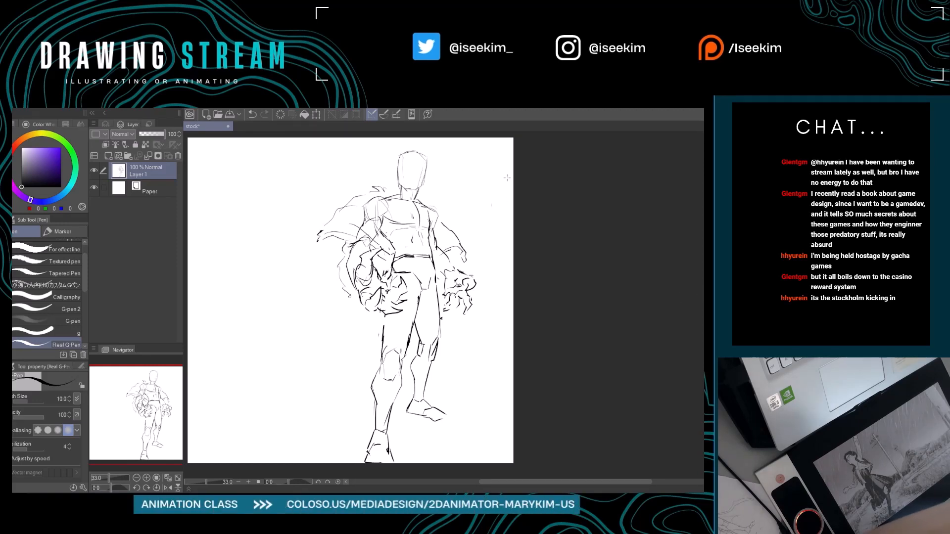
pyautogui.hotkey('ctrl', '0')
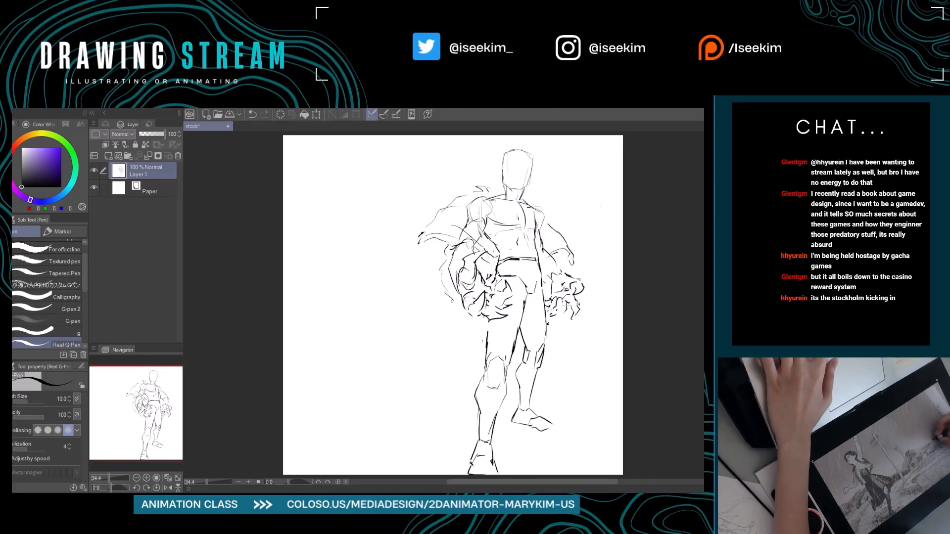
pyautogui.moveTo(595, 308); pyautogui.dragTo(575, 313)
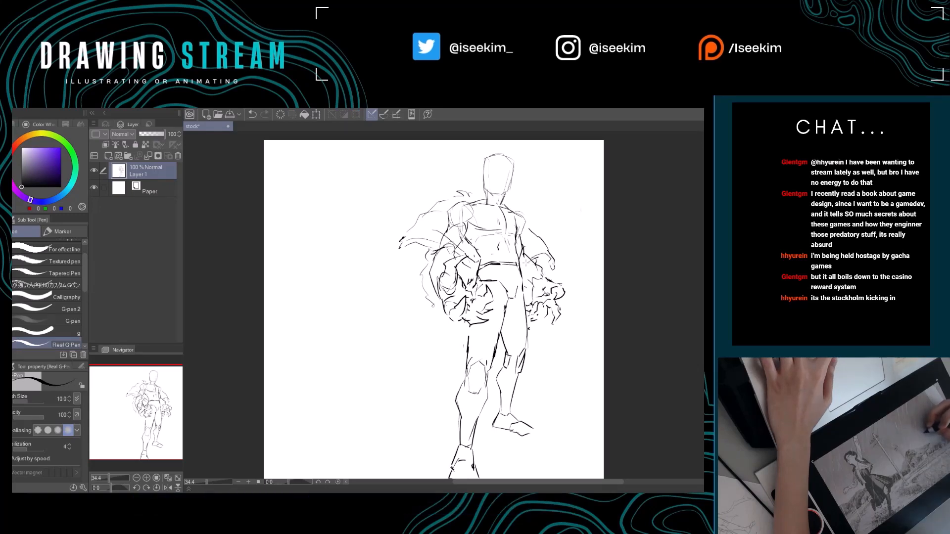
pyautogui.moveTo(538, 286); pyautogui.dragTo(514, 281)
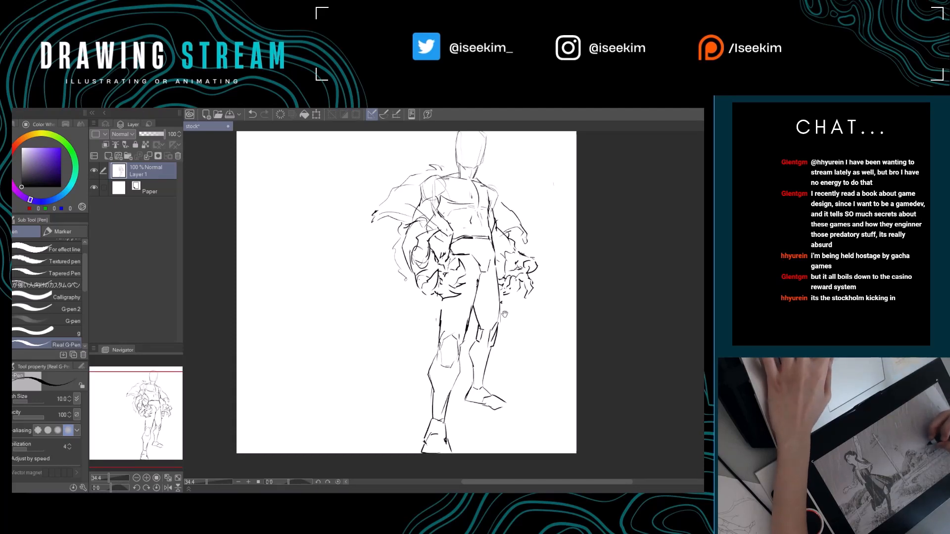
pyautogui.moveTo(503, 314)
pyautogui.mouseDown()
pyautogui.moveTo(487, 334)
pyautogui.moveTo(549, 336)
pyautogui.mouseUp()
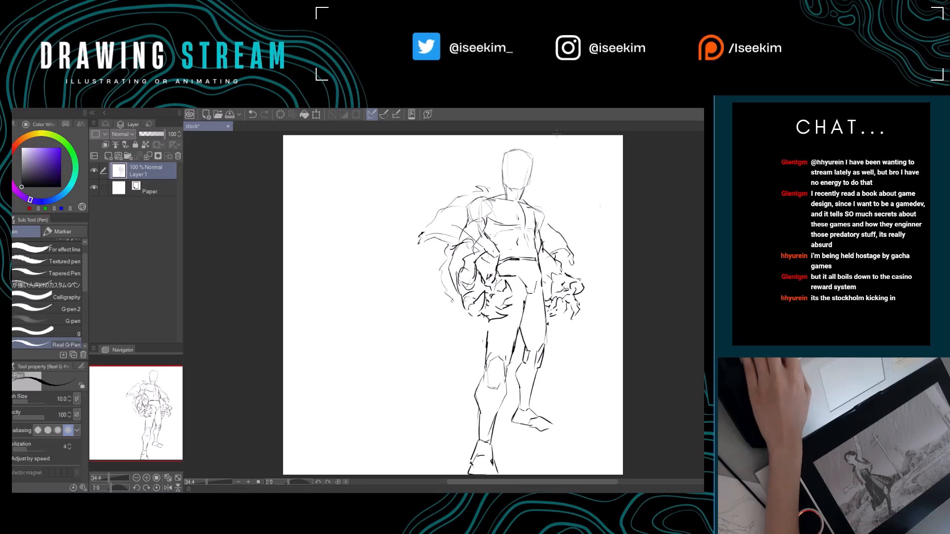
pyautogui.moveTo(487, 282); pyautogui.dragTo(442, 280)
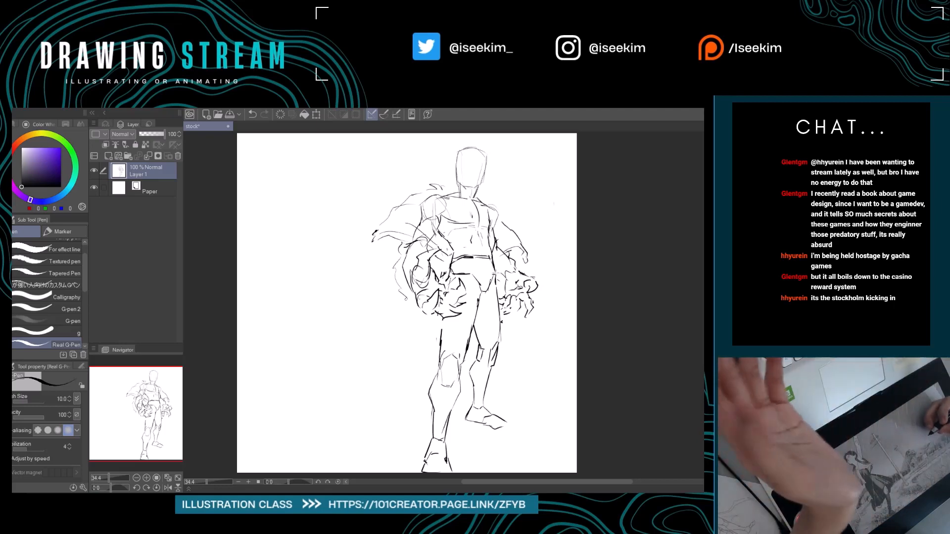
# Sketch a long cape tail sweeping outward from below the left hand, with upper, lower and pointed outer edges.
pyautogui.moveTo(497, 277)
pyautogui.mouseDown()
pyautogui.moveTo(545, 278)
pyautogui.moveTo(510, 250)
pyautogui.mouseUp()
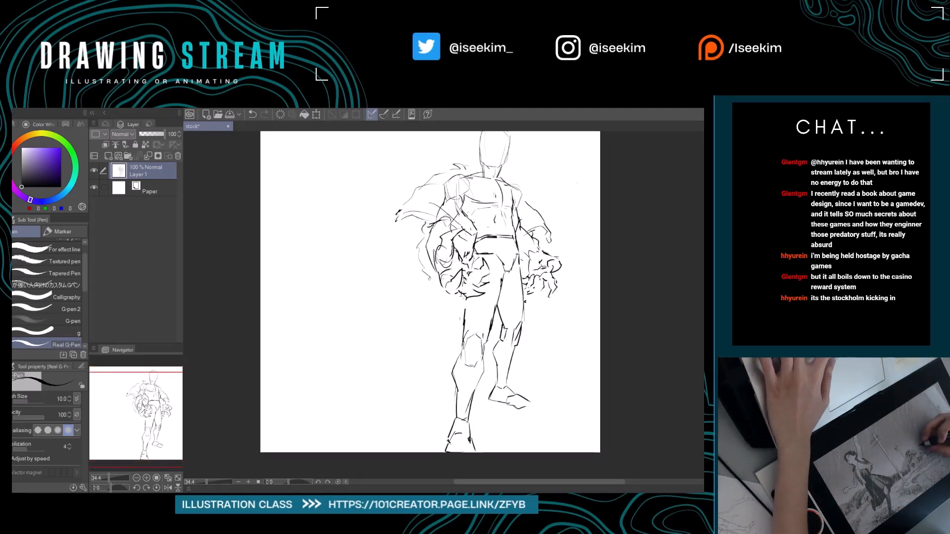
pyautogui.moveTo(446, 291)
pyautogui.mouseDown()
pyautogui.moveTo(431, 319)
pyautogui.moveTo(359, 356)
pyautogui.moveTo(367, 363)
pyautogui.moveTo(352, 370)
pyautogui.moveTo(346, 407)
pyautogui.mouseUp()
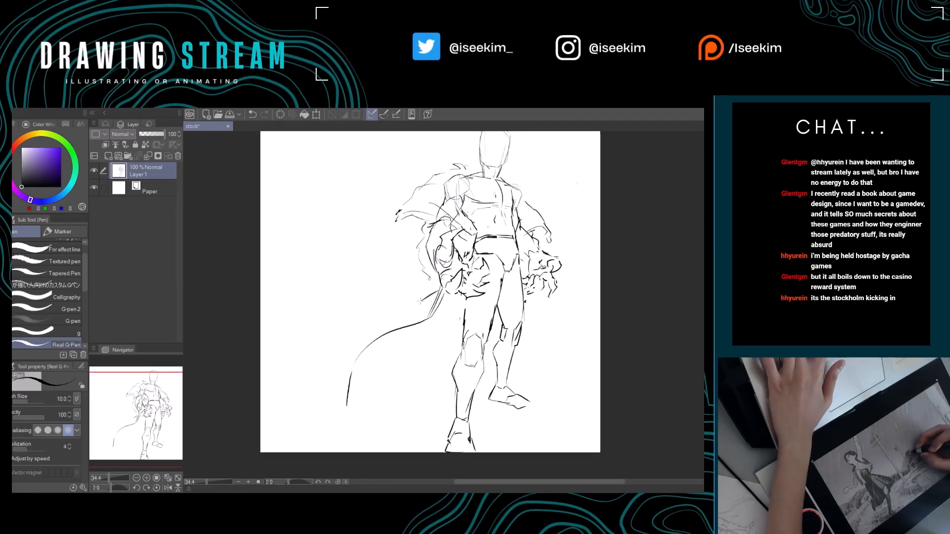
pyautogui.moveTo(420, 301); pyautogui.dragTo(336, 324)
pyautogui.press('r')
pyautogui.moveTo(376, 289); pyautogui.dragTo(375, 295)
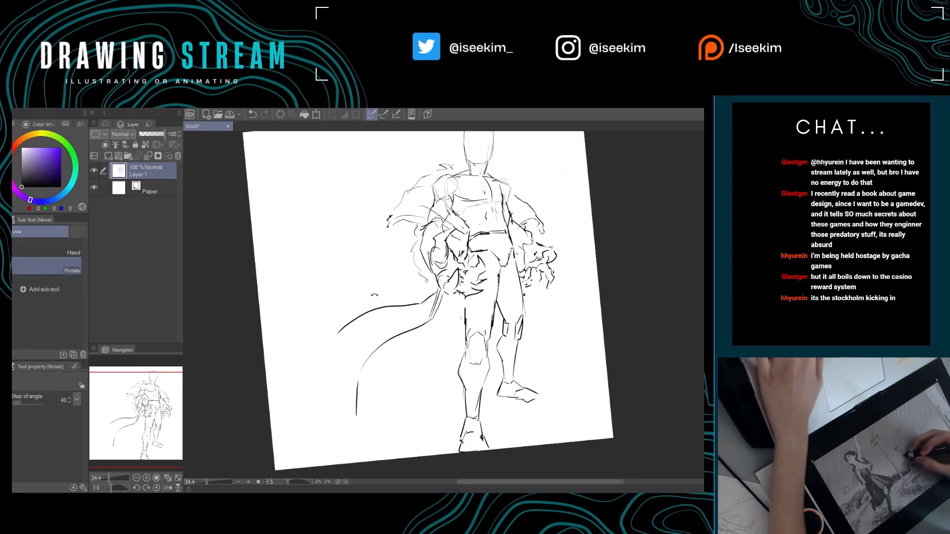
pyautogui.press('p')
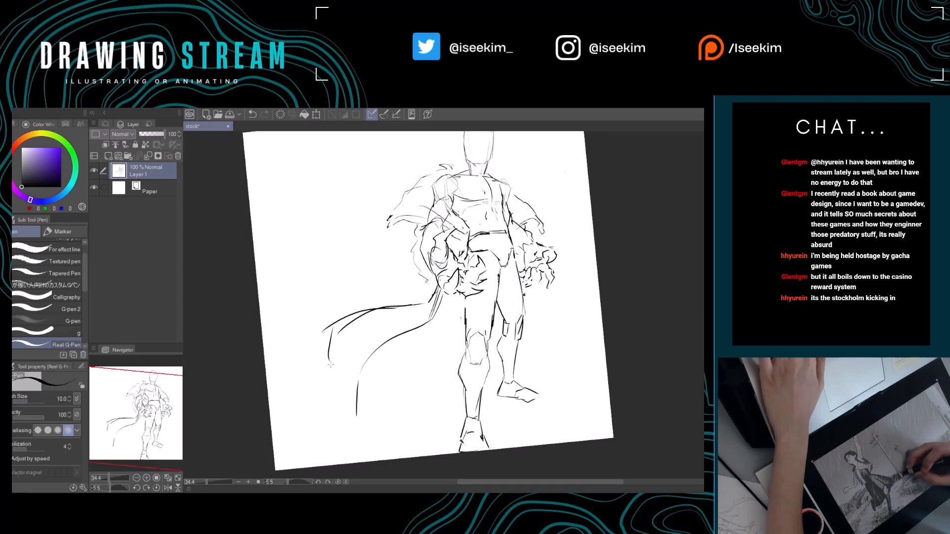
pyautogui.moveTo(377, 389)
pyautogui.mouseDown()
pyautogui.moveTo(345, 383)
pyautogui.moveTo(355, 385)
pyautogui.mouseUp()
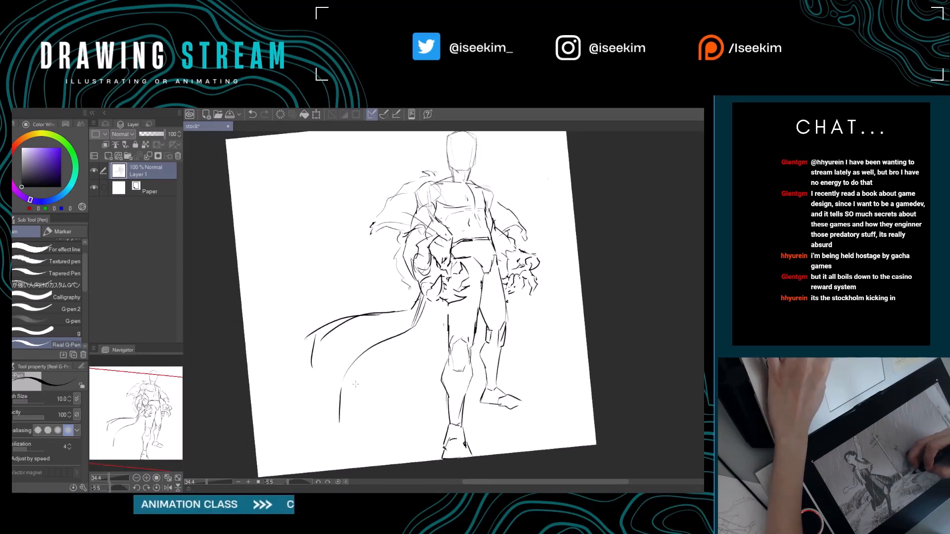
pyautogui.moveTo(319, 339); pyautogui.dragTo(309, 358)
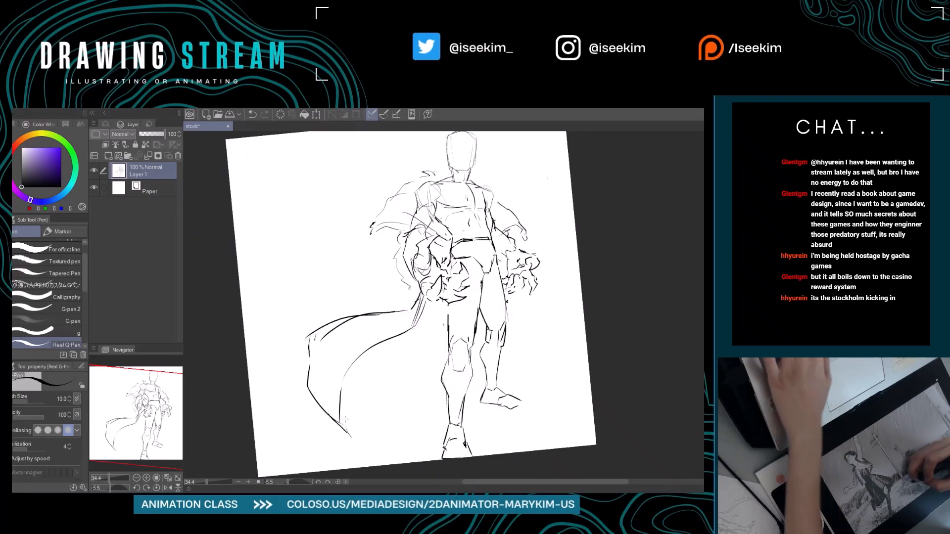
# Erase the cape tail's outer corner and upper edge and redraw them as one longer curve with a rounded, drooping end.
pyautogui.press('e')
pyautogui.moveTo(304, 341); pyautogui.dragTo(313, 335)
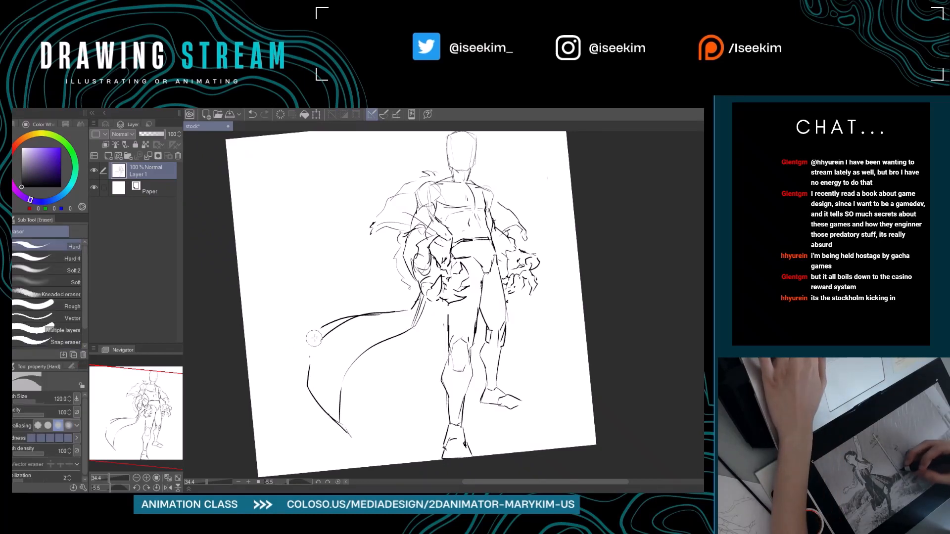
pyautogui.press('p')
pyautogui.hotkey('ctrl', '@')
pyautogui.moveTo(382, 356); pyautogui.dragTo(422, 373)
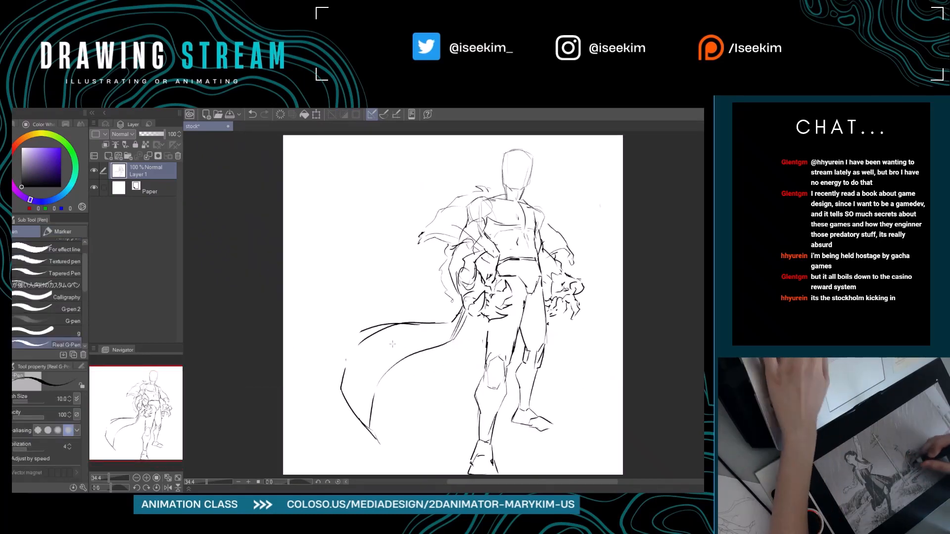
pyautogui.press('e')
pyautogui.moveTo(429, 322); pyautogui.dragTo(373, 345)
pyautogui.press('p')
pyautogui.moveTo(459, 319)
pyautogui.mouseDown()
pyautogui.moveTo(404, 329)
pyautogui.moveTo(432, 326)
pyautogui.mouseUp()
pyautogui.press('e')
pyautogui.press('p')
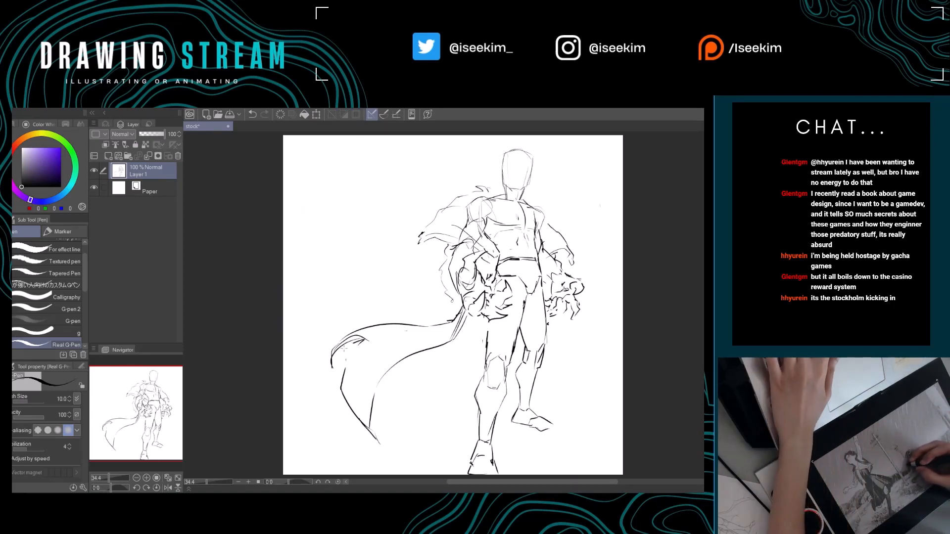
# Undo the last stroke and add curved fold lines inside the cape tail's rounded outer end.
pyautogui.hotkey('ctrl', 'z')
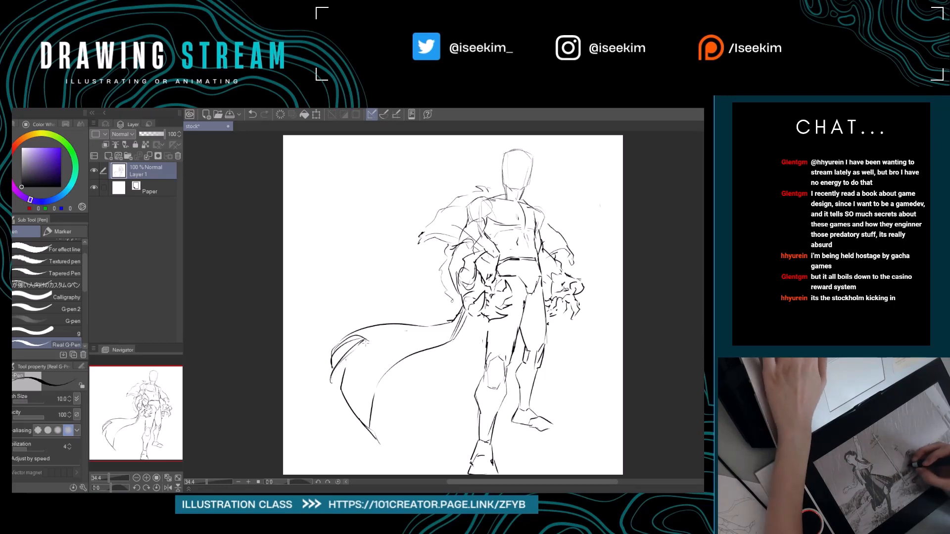
pyautogui.press('e')
pyautogui.press('p')
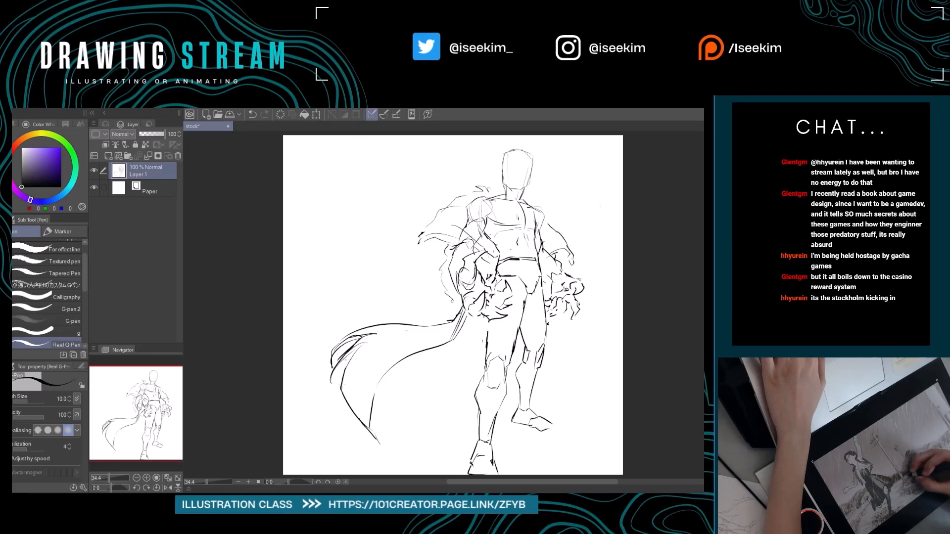
# Sketch the cape tail's inner lower hem, curving from its pointed tip toward the front leg and ending in a shallow dip.
pyautogui.moveTo(462, 364); pyautogui.dragTo(369, 369)
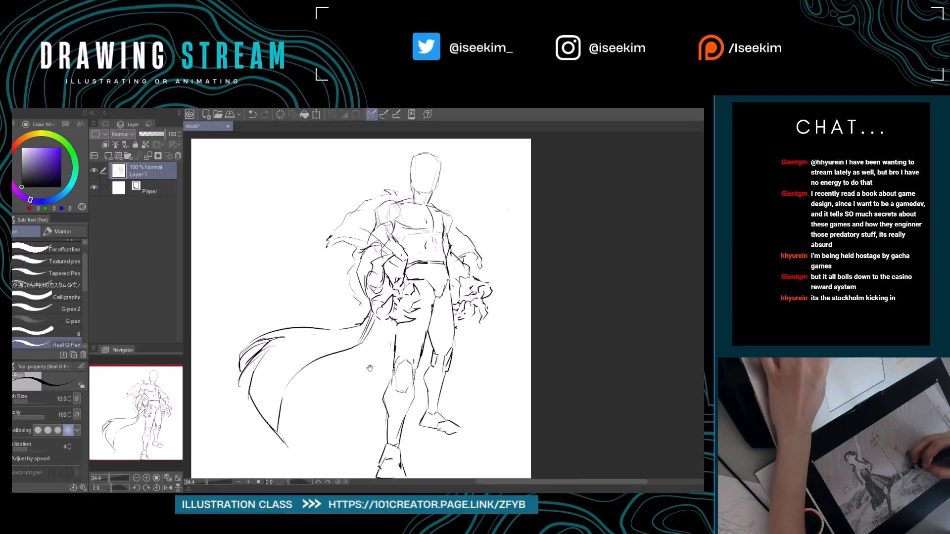
pyautogui.moveTo(288, 421)
pyautogui.mouseDown()
pyautogui.moveTo(297, 367)
pyautogui.moveTo(296, 390)
pyautogui.moveTo(349, 418)
pyautogui.moveTo(333, 417)
pyautogui.moveTo(323, 382)
pyautogui.mouseUp()
pyautogui.press('e')
pyautogui.press('p')
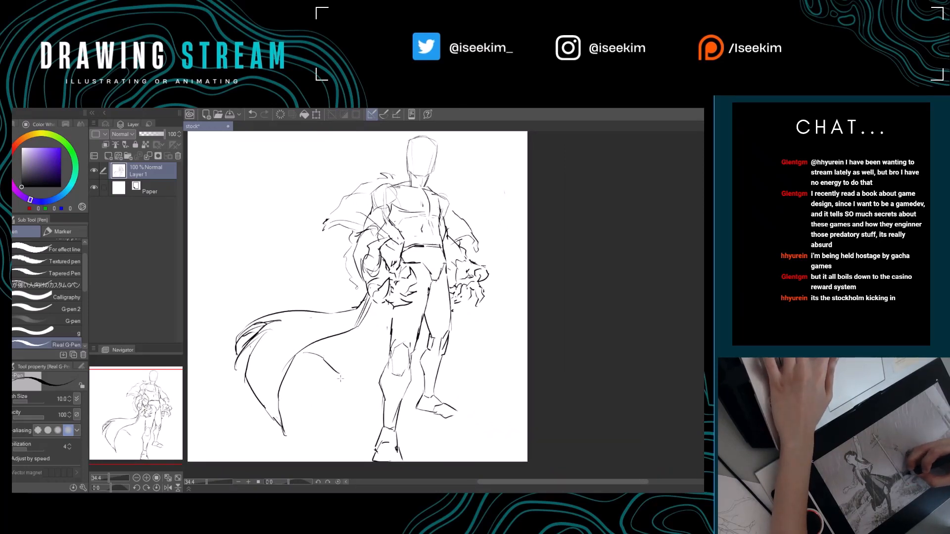
pyautogui.moveTo(366, 383); pyautogui.dragTo(337, 382)
pyautogui.press('e')
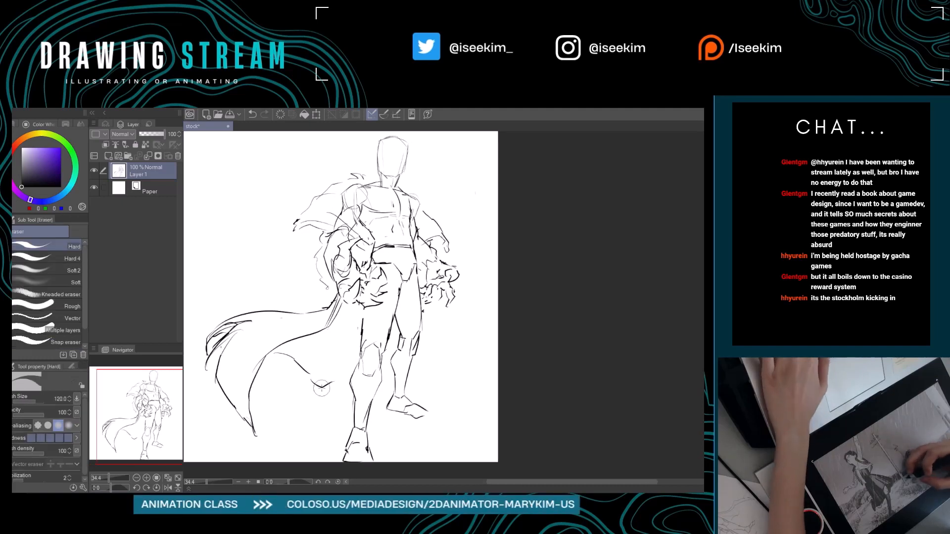
pyautogui.press('p')
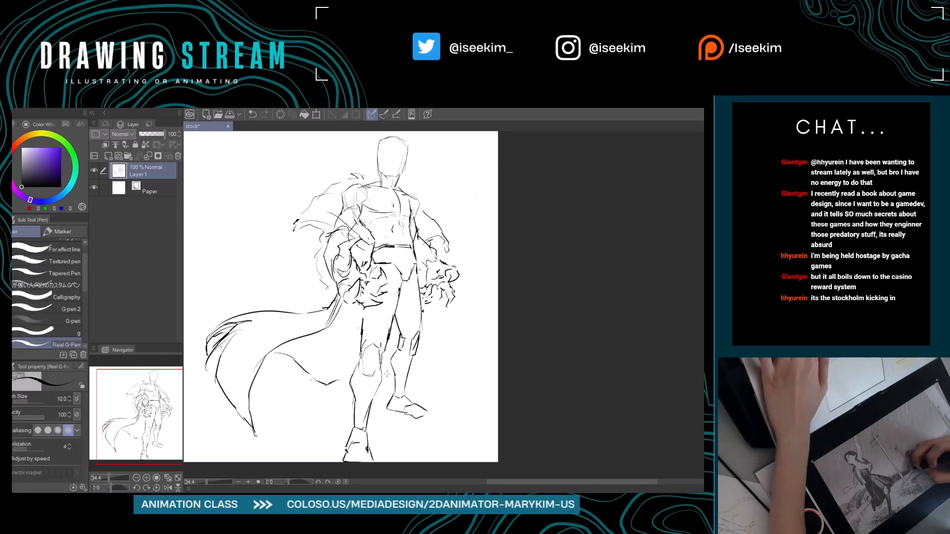
pyautogui.moveTo(384, 374); pyautogui.dragTo(394, 375)
pyautogui.moveTo(430, 360); pyautogui.dragTo(417, 367)
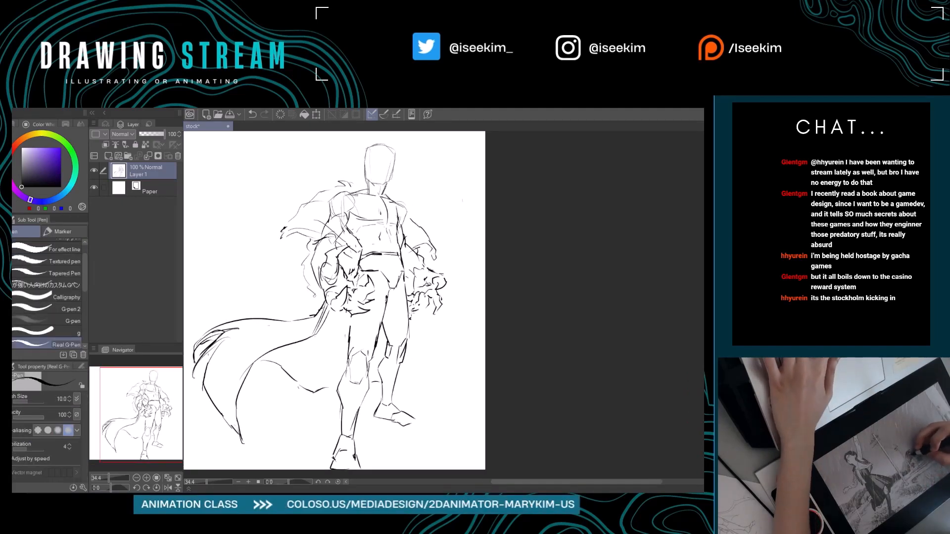
# Sketch the cape's other side flaring out from below the right hand, undoing the first stroke and adding an angular lower hem.
pyautogui.moveTo(410, 252)
pyautogui.mouseDown()
pyautogui.moveTo(400, 274)
pyautogui.moveTo(444, 304)
pyautogui.moveTo(440, 332)
pyautogui.moveTo(424, 307)
pyautogui.moveTo(462, 376)
pyautogui.mouseUp()
pyautogui.hotkey('ctrl', '0')
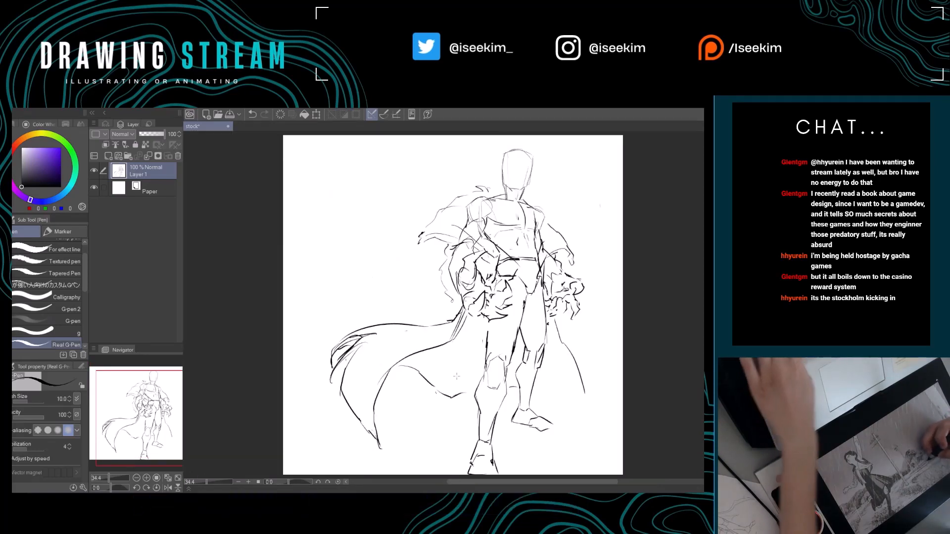
pyautogui.hotkey('ctrl', 'z')
pyautogui.moveTo(549, 320); pyautogui.dragTo(578, 351)
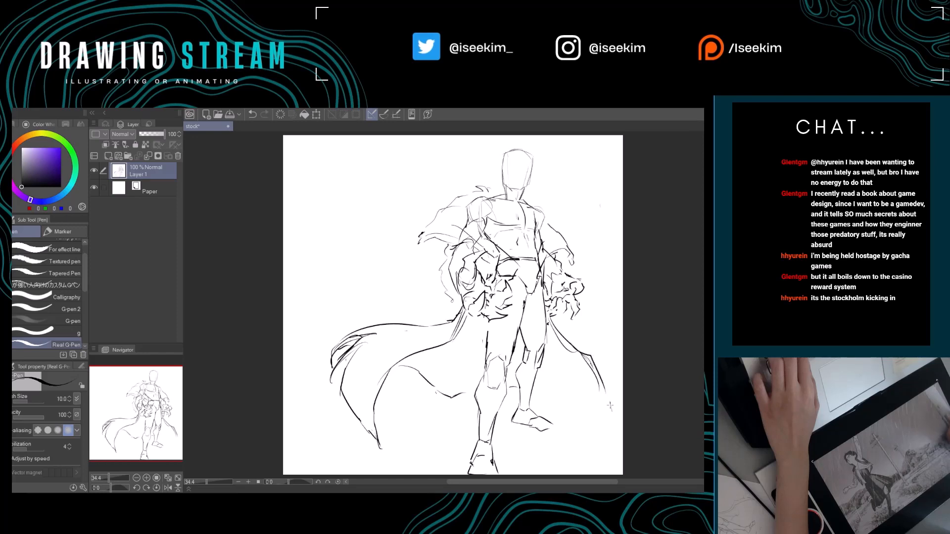
pyautogui.moveTo(567, 388); pyautogui.dragTo(551, 383)
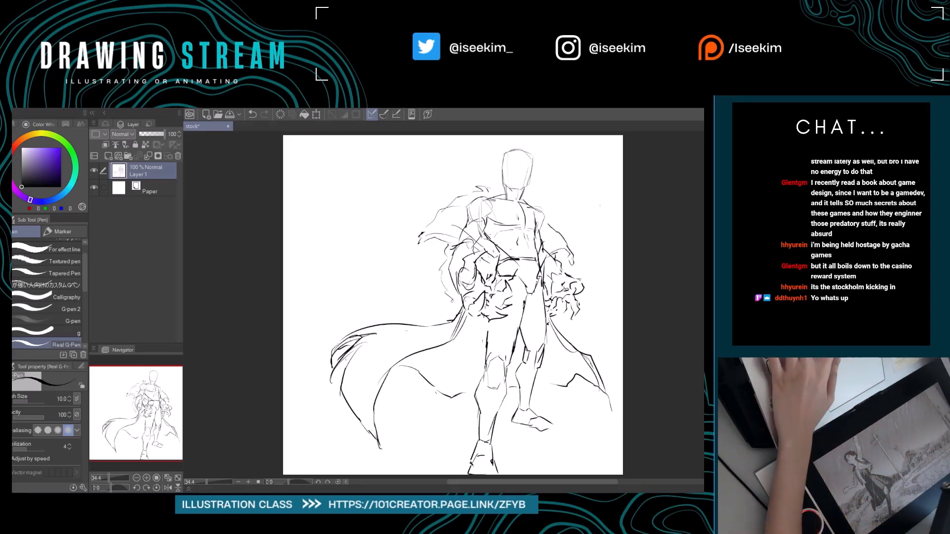
# Draw both ears on the head and mark a small V-shaped hair parting at the top of the forehead.
pyautogui.scroll(1, 481, 261)
pyautogui.scroll(2, 482, 262)
pyautogui.moveTo(559, 198); pyautogui.dragTo(370, 392)
pyautogui.moveTo(399, 229); pyautogui.dragTo(390, 273)
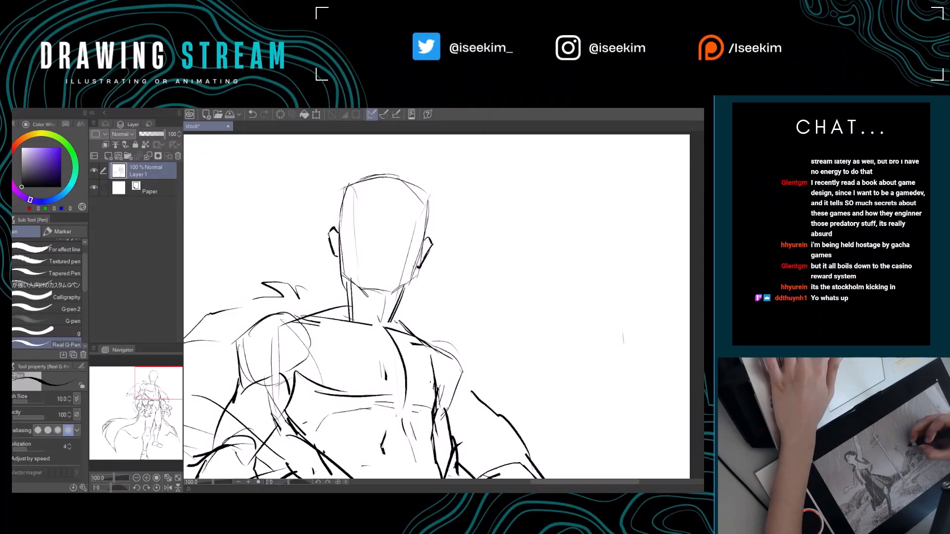
pyautogui.moveTo(458, 240); pyautogui.dragTo(428, 268)
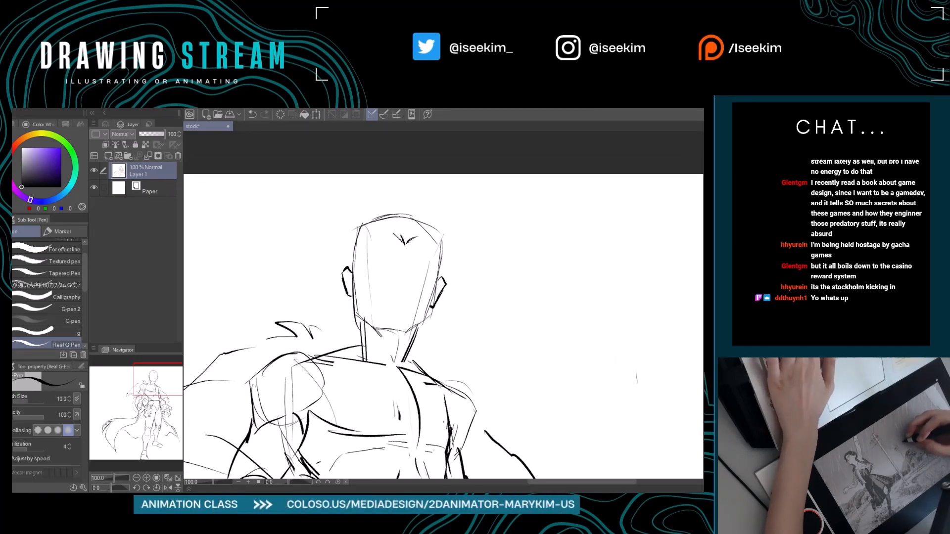
# Rework the parting and sketch pointed hair strands sweeping down the right side of the forehead.
pyautogui.press('e')
pyautogui.press('p')
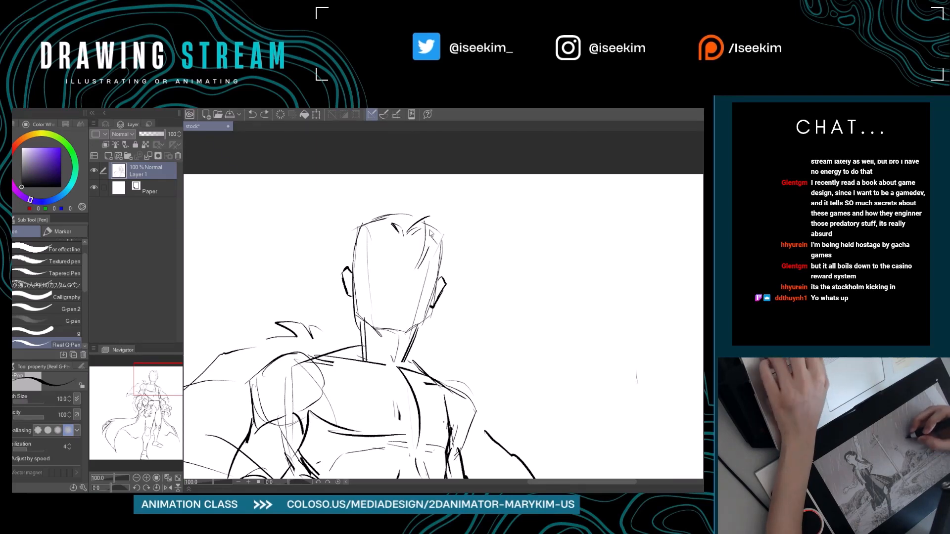
pyautogui.hotkey('ctrl', 'z')
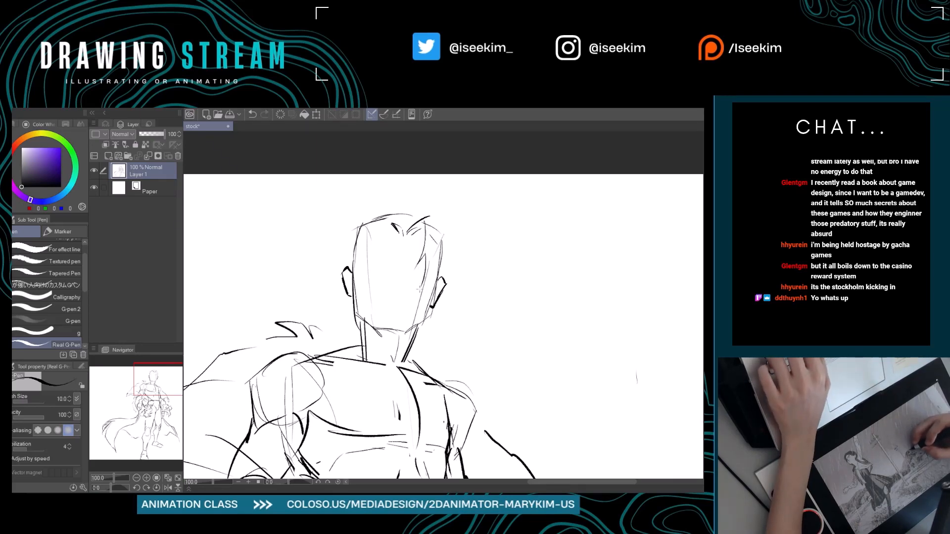
pyautogui.moveTo(420, 289); pyautogui.dragTo(445, 235)
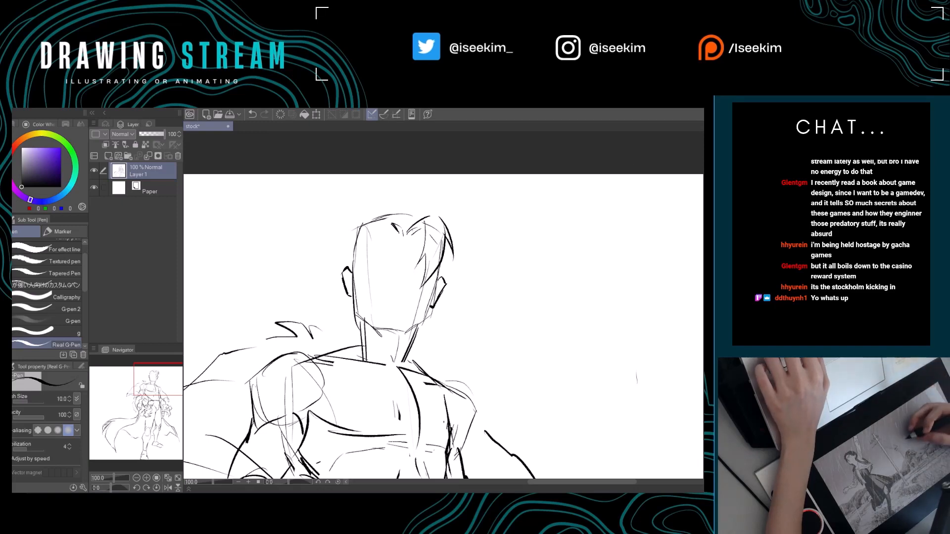
# Undo the latest trial strokes at the parting and sketch the hair strands and outline on the head's left side.
pyautogui.moveTo(402, 226); pyautogui.dragTo(409, 233)
pyautogui.hotkey('ctrl', 'z')
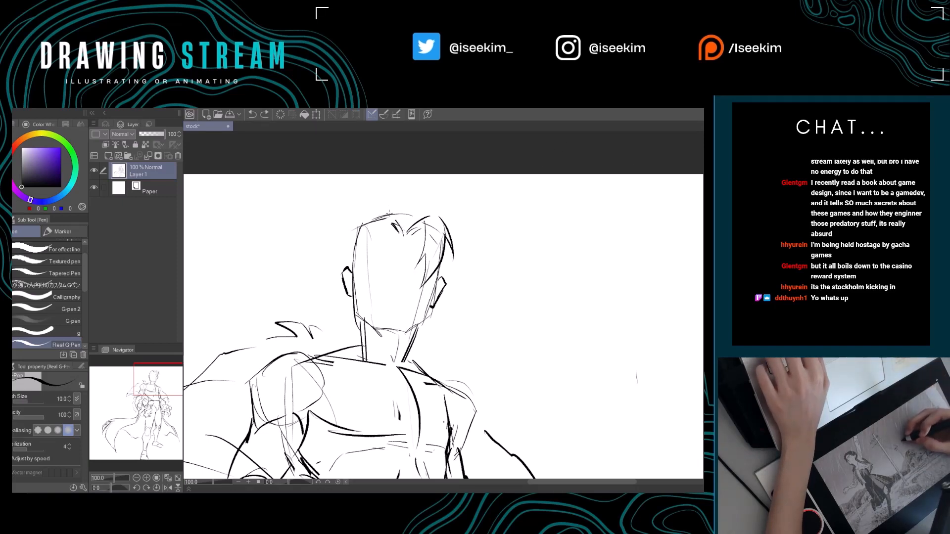
pyautogui.hotkey('ctrl', 'z')
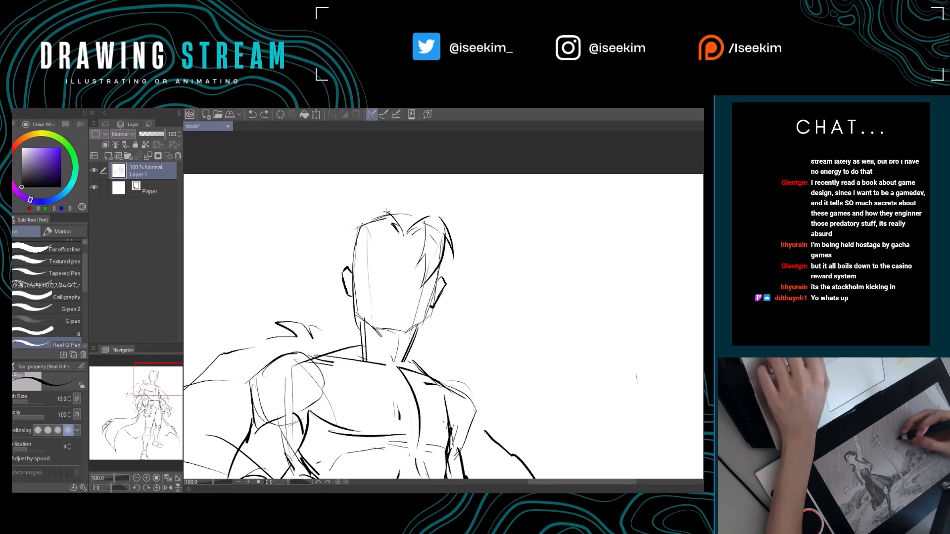
pyautogui.moveTo(376, 210); pyautogui.dragTo(351, 246)
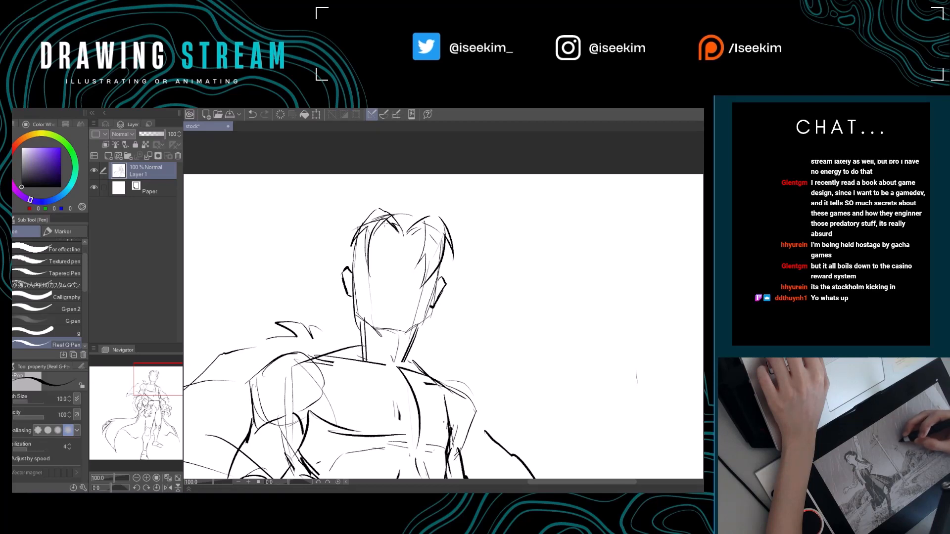
# Erase stray construction lines on the right of the head and add side hair strokes and inner ear lines.
pyautogui.press('e')
pyautogui.moveTo(427, 229)
pyautogui.mouseDown()
pyautogui.moveTo(414, 285)
pyautogui.moveTo(422, 297)
pyautogui.moveTo(443, 294)
pyautogui.mouseUp()
pyautogui.press('p')
pyautogui.press('e')
pyautogui.press('p')
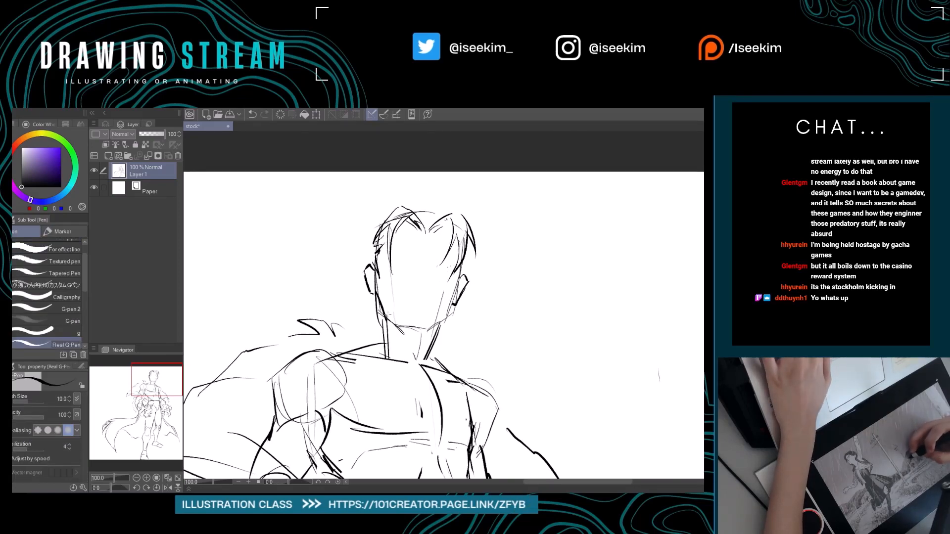
# Erase the rough lower face lines and redraw the left jaw and chin with a firmer contour.
pyautogui.press('e')
pyautogui.moveTo(384, 314)
pyautogui.mouseDown()
pyautogui.moveTo(425, 331)
pyautogui.moveTo(414, 328)
pyautogui.mouseUp()
pyautogui.press('p')
pyautogui.press('e')
pyautogui.press('p')
pyautogui.press('e')
pyautogui.press('p')
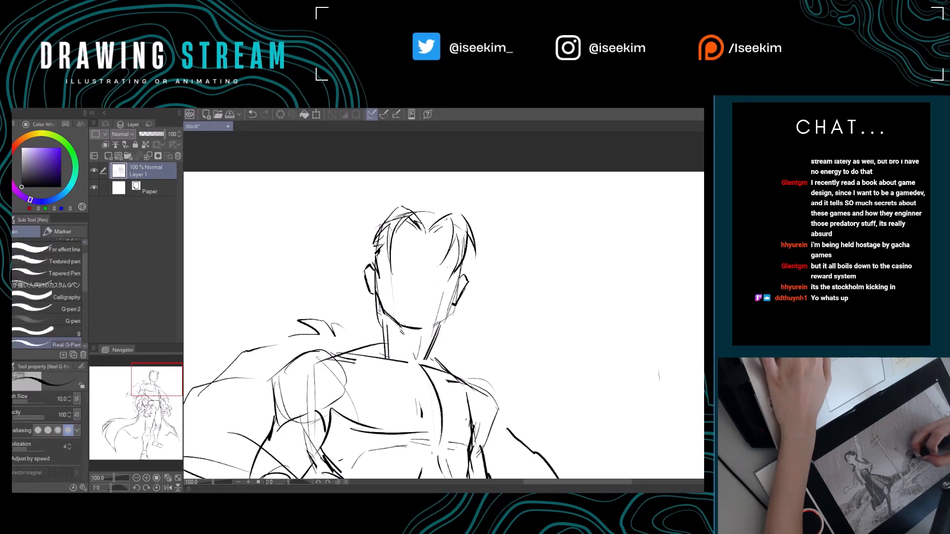
# Rotate the canvas about 14 degrees counterclockwise and redraw the right jaw contour and the sides of the neck.
pyautogui.press('r')
pyautogui.moveTo(560, 236); pyautogui.dragTo(539, 211)
pyautogui.moveTo(533, 259); pyautogui.dragTo(512, 237)
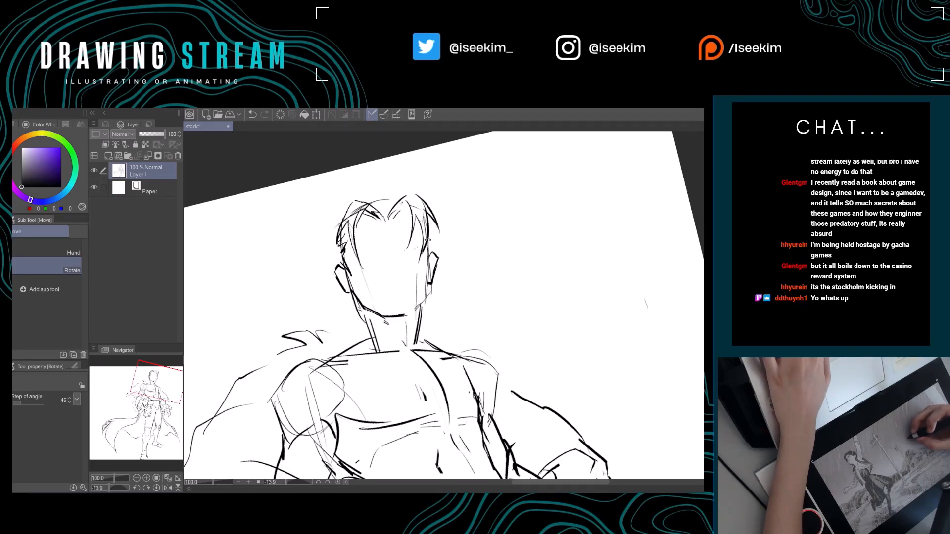
pyautogui.press('p')
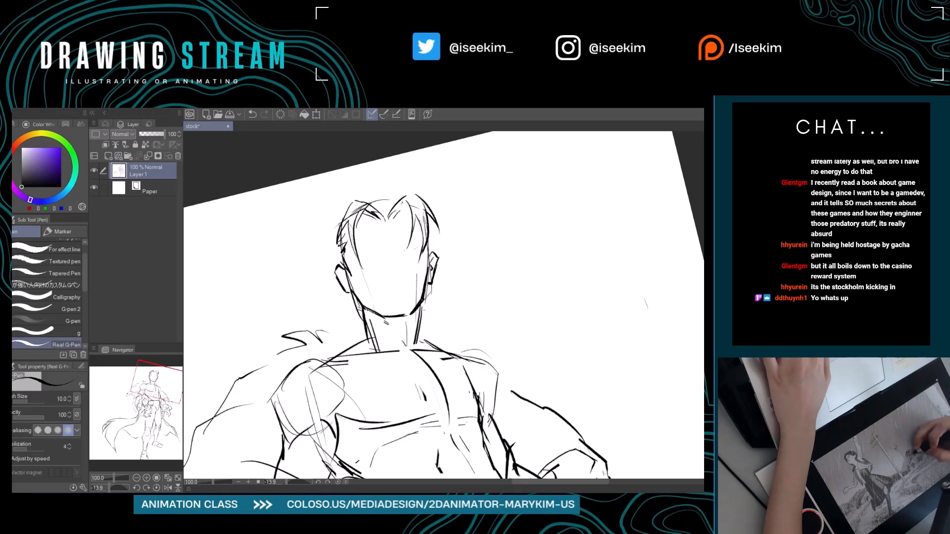
# Draw the sloping trapezius lines from the neck to both shoulders and add short detail strokes under the chin.
pyautogui.moveTo(342, 351); pyautogui.dragTo(328, 360)
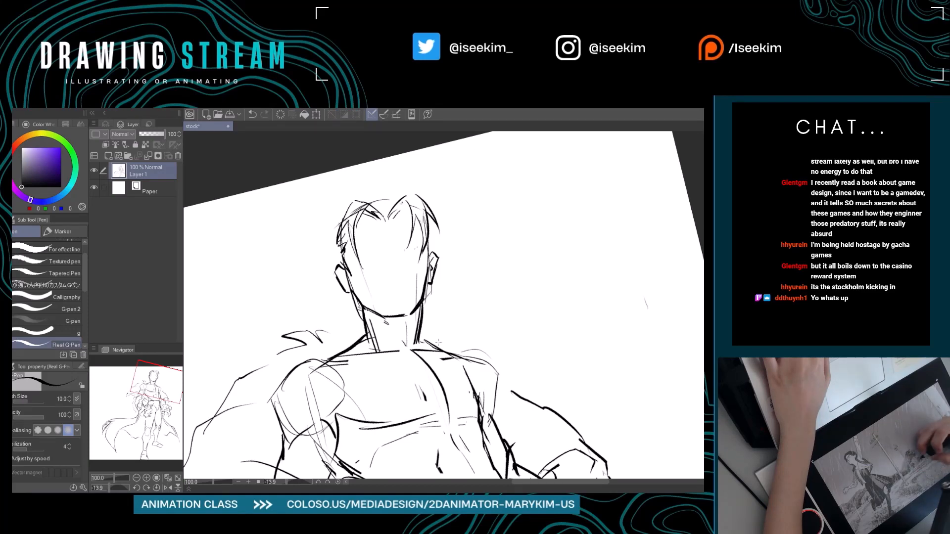
pyautogui.moveTo(421, 334); pyautogui.dragTo(455, 357)
pyautogui.moveTo(427, 339)
pyautogui.mouseDown()
pyautogui.moveTo(457, 353)
pyautogui.moveTo(516, 320)
pyautogui.moveTo(472, 323)
pyautogui.mouseUp()
pyautogui.moveTo(420, 284)
pyautogui.mouseDown()
pyautogui.moveTo(369, 269)
pyautogui.moveTo(360, 307)
pyautogui.moveTo(399, 323)
pyautogui.mouseUp()
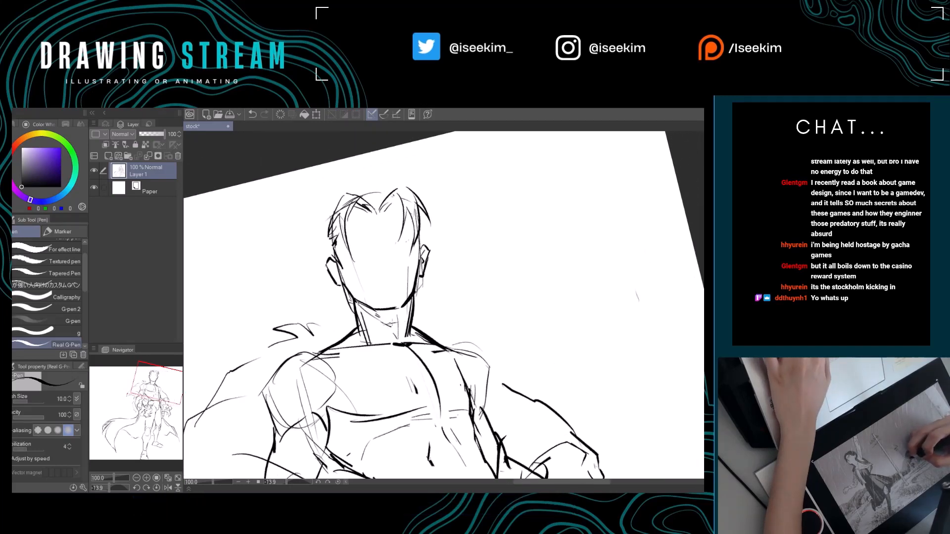
pyautogui.moveTo(479, 279)
pyautogui.mouseDown()
pyautogui.moveTo(440, 250)
pyautogui.moveTo(510, 272)
pyautogui.mouseUp()
pyautogui.hotkey('ctrl', '@')
pyautogui.hotkey('ctrl', '0')
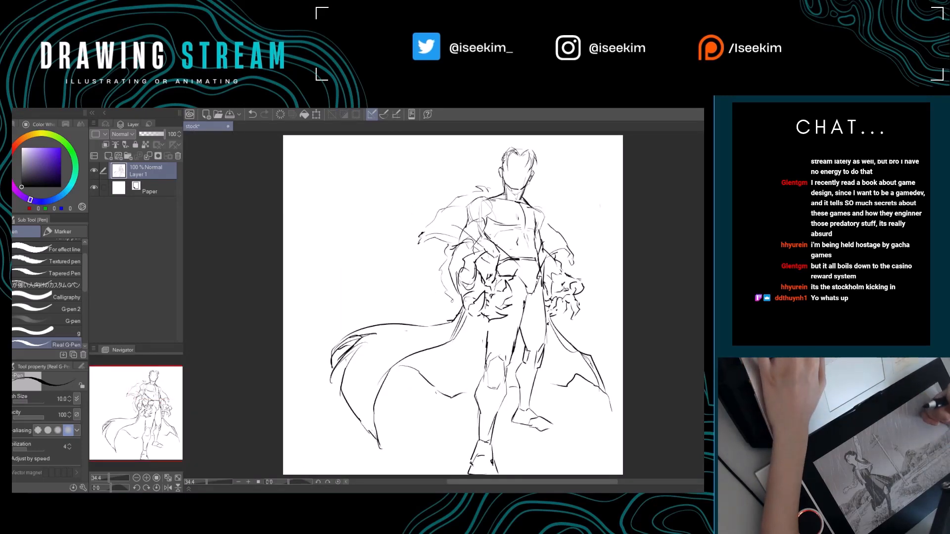
pyautogui.moveTo(485, 306); pyautogui.dragTo(404, 248)
pyautogui.moveTo(414, 323); pyautogui.dragTo(393, 334)
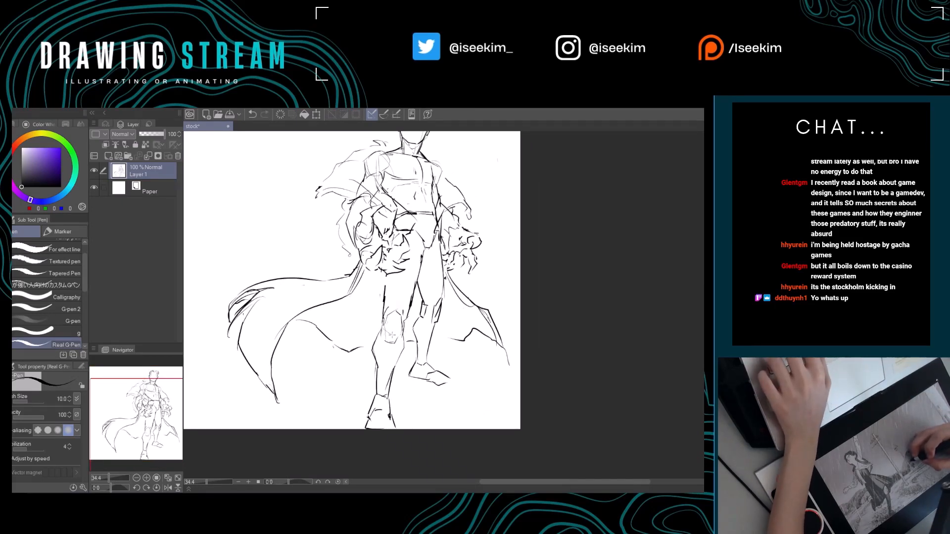
pyautogui.moveTo(391, 335); pyautogui.dragTo(367, 354)
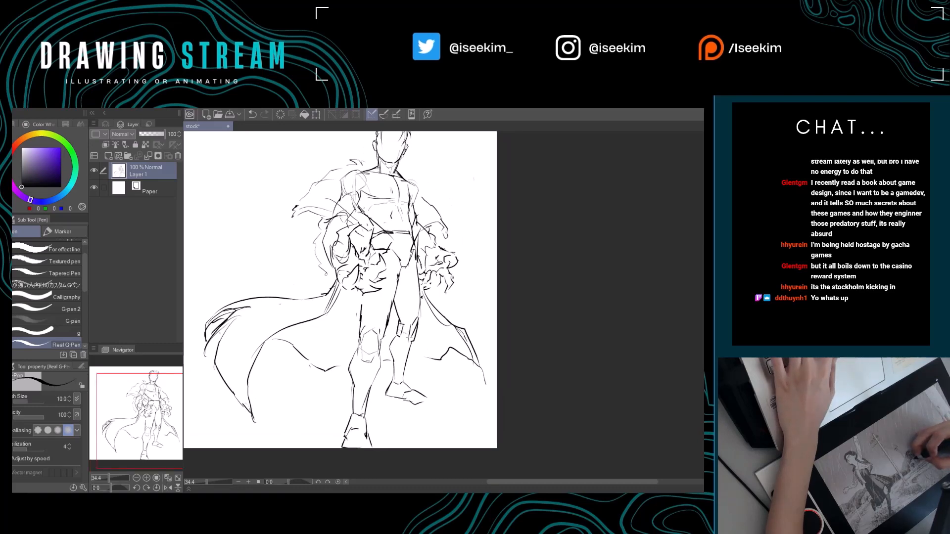
pyautogui.moveTo(444, 249); pyautogui.dragTo(450, 273)
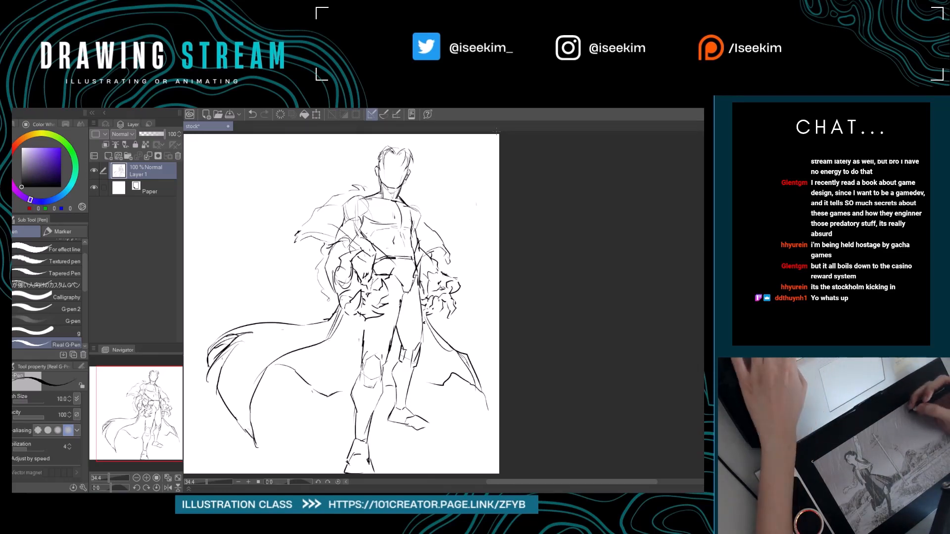
pyautogui.hotkey('ctrl', '0')
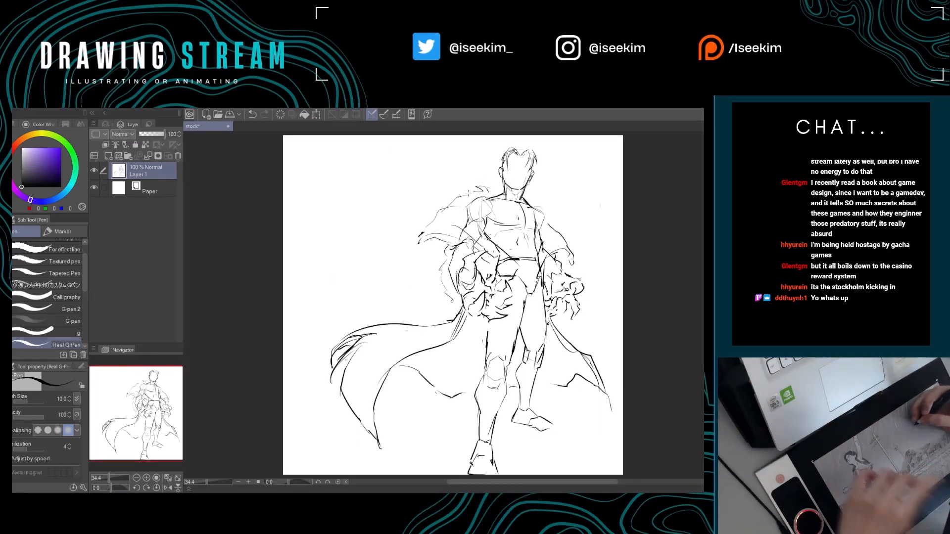
# Erase the left shoulder cape's outer edge and redraw it farther out with a small curled tip.
pyautogui.press('e')
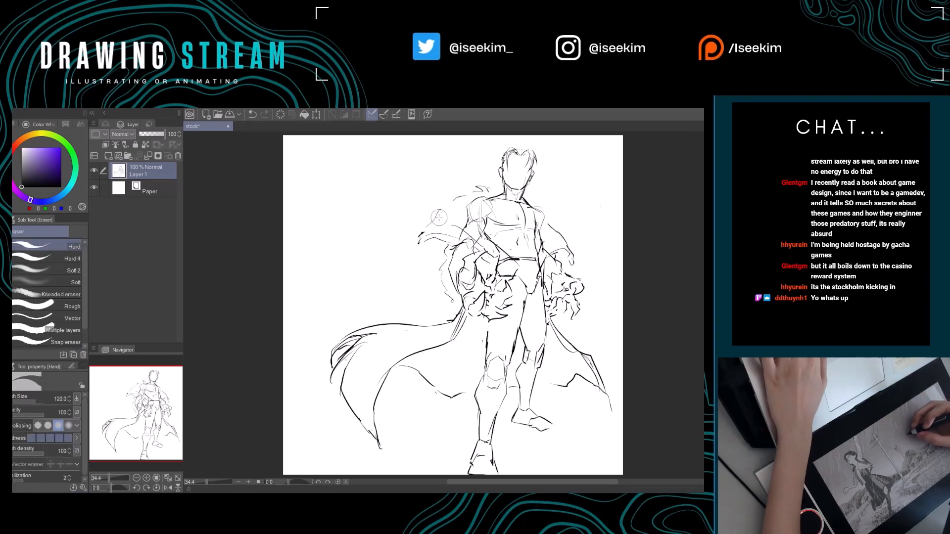
pyautogui.press('p')
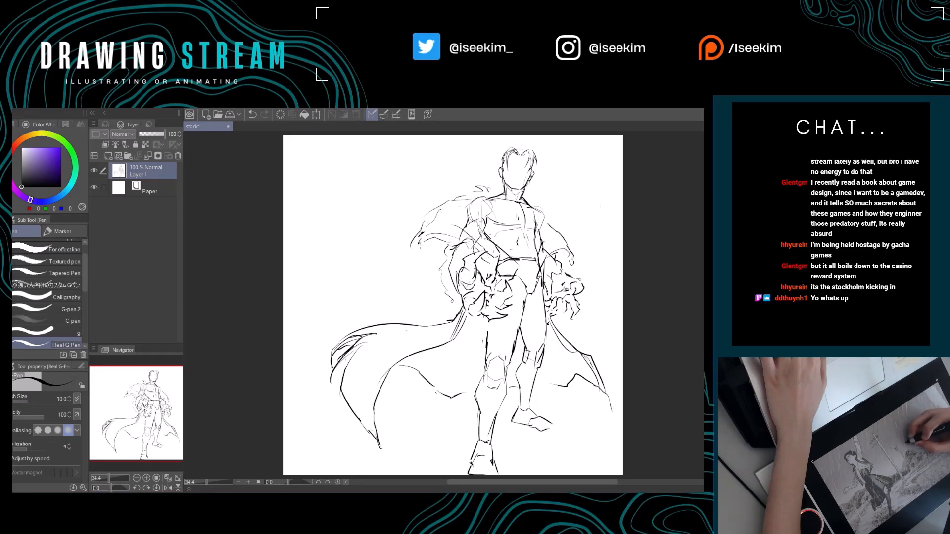
pyautogui.press('e')
pyautogui.moveTo(423, 233); pyautogui.dragTo(413, 251)
pyautogui.press('p')
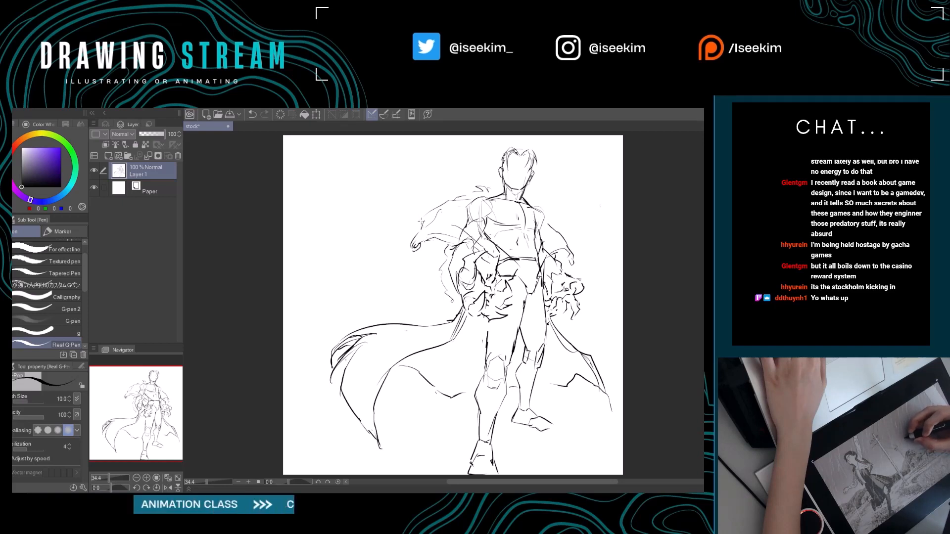
# Refine the left shoulder cape's outer tip and lower edge with alternating erasing and pen strokes on a rotated canvas.
pyautogui.moveTo(430, 241)
pyautogui.mouseDown()
pyautogui.moveTo(364, 243)
pyautogui.moveTo(354, 220)
pyautogui.moveTo(329, 278)
pyautogui.mouseUp()
pyautogui.press('e')
pyautogui.press('p')
pyautogui.press('r')
pyautogui.press('e')
pyautogui.press('p')
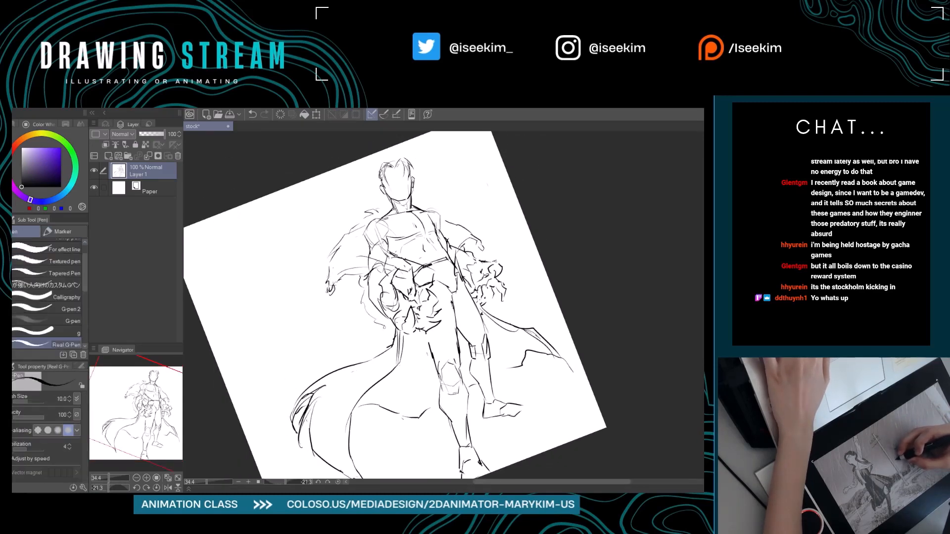
pyautogui.hotkey('ctrl', '@')
# Sketch a jagged fold along the upper edge of the cape piece beside the right shoulder.
pyautogui.moveTo(415, 197); pyautogui.dragTo(389, 198)
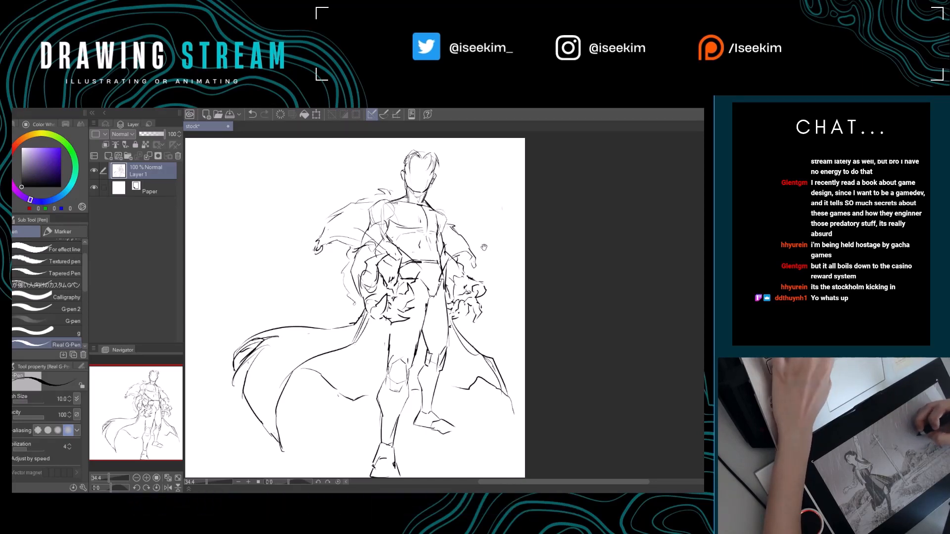
pyautogui.moveTo(453, 227)
pyautogui.mouseDown()
pyautogui.moveTo(518, 259)
pyautogui.moveTo(555, 244)
pyautogui.moveTo(508, 253)
pyautogui.mouseUp()
pyautogui.press('r')
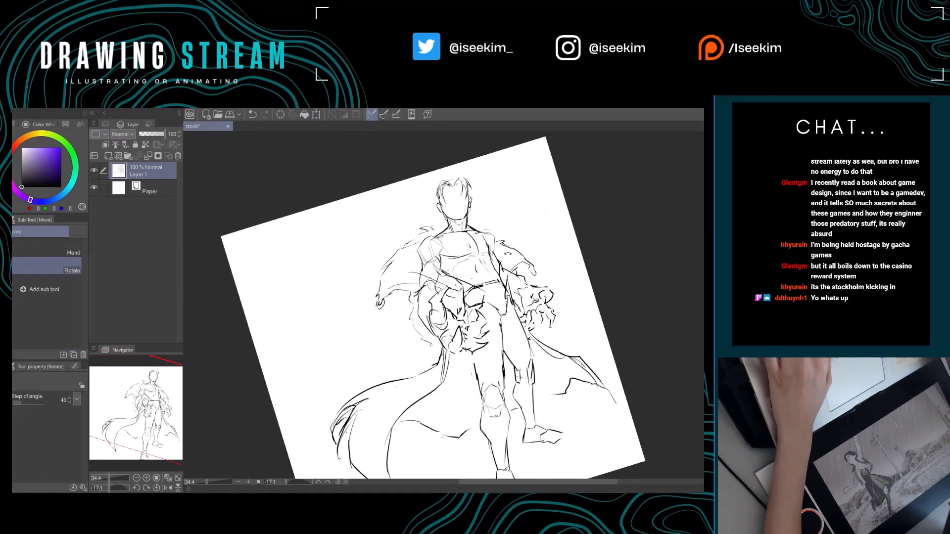
# Erase and redraw the left shoulder contour, running the line from the neck base around the outer deltoid.
pyautogui.scroll(3, 508, 254)
pyautogui.scroll(2, 508, 253)
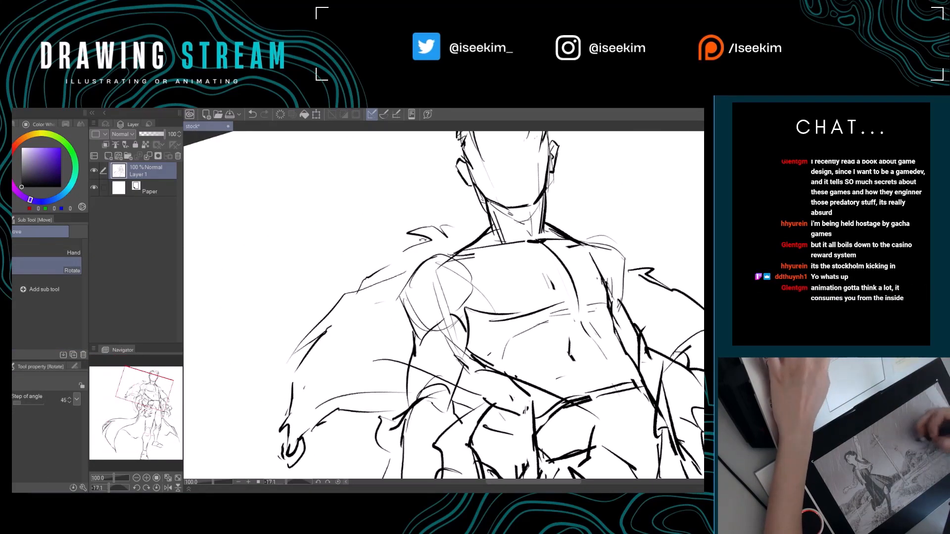
pyautogui.press('e')
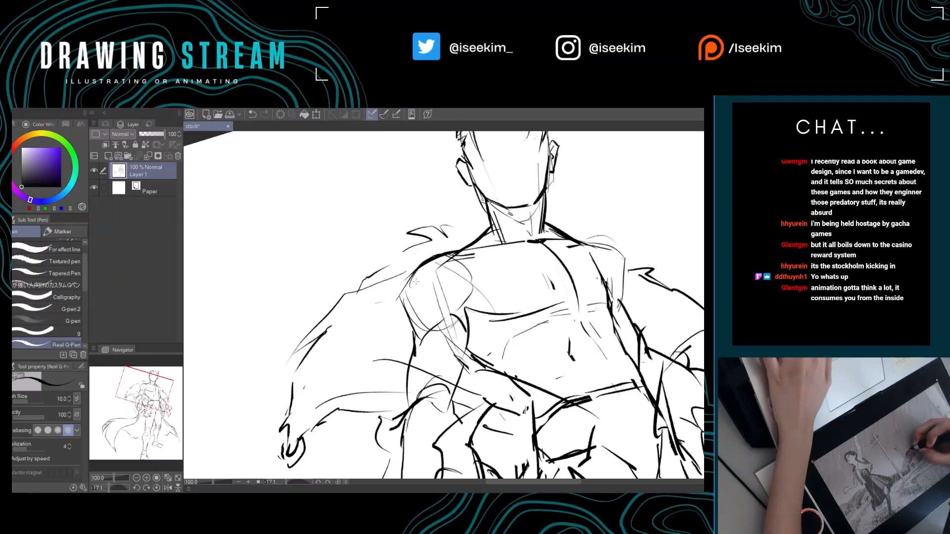
pyautogui.press('p')
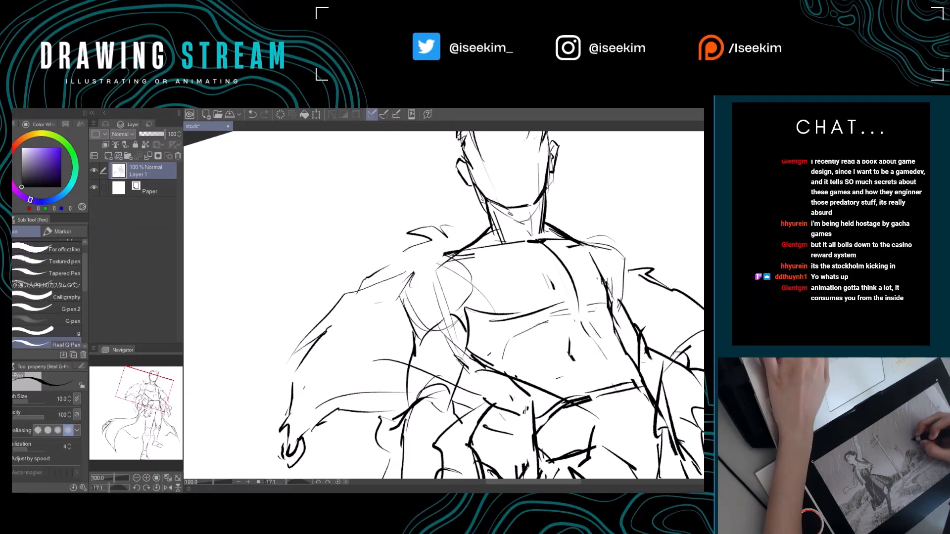
pyautogui.press('e')
pyautogui.moveTo(413, 272)
pyautogui.mouseDown()
pyautogui.moveTo(391, 303)
pyautogui.moveTo(400, 298)
pyautogui.moveTo(415, 335)
pyautogui.moveTo(408, 345)
pyautogui.moveTo(358, 341)
pyautogui.mouseUp()
pyautogui.press('p')
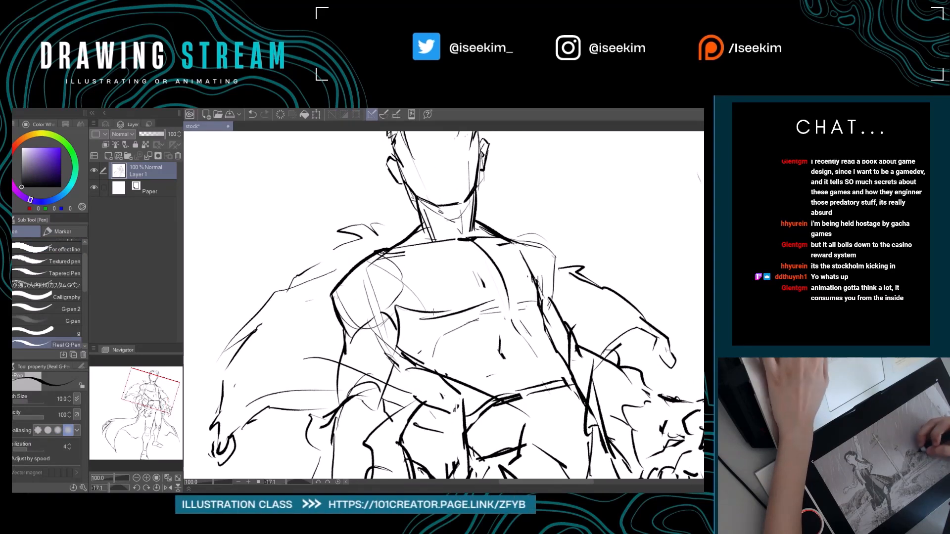
pyautogui.hotkey('ctrl', '@')
pyautogui.moveTo(514, 295)
pyautogui.mouseDown()
pyautogui.moveTo(450, 285)
pyautogui.moveTo(469, 305)
pyautogui.mouseUp()
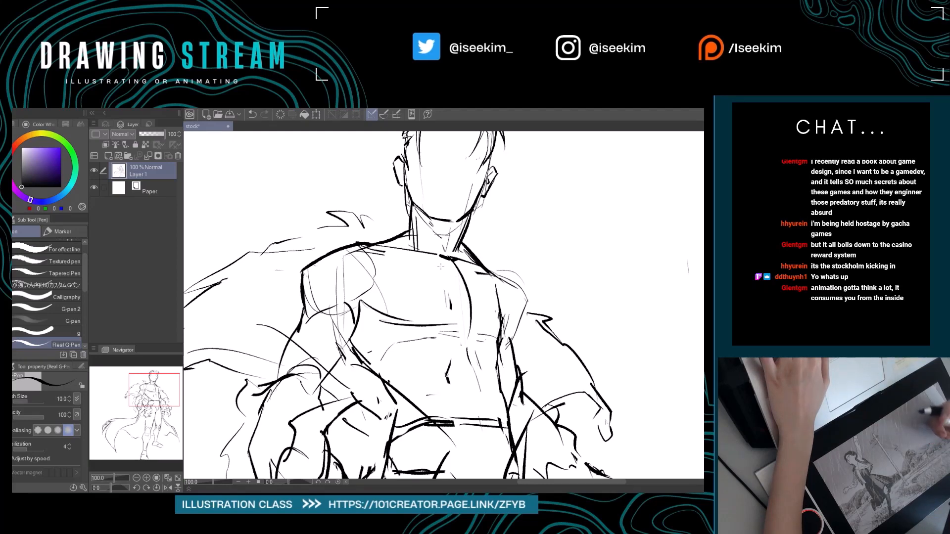
pyautogui.hotkey('ctrl', '0')
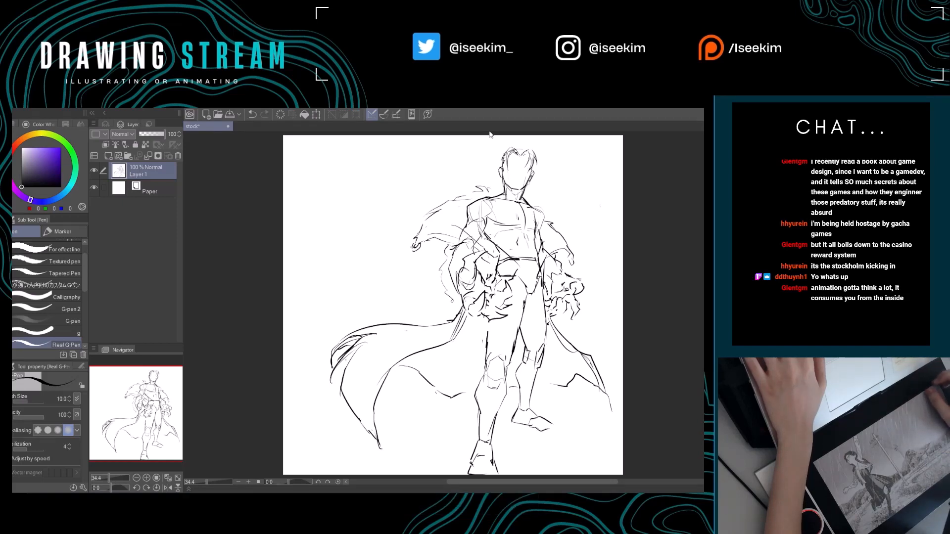
pyautogui.moveTo(519, 236); pyautogui.dragTo(467, 239)
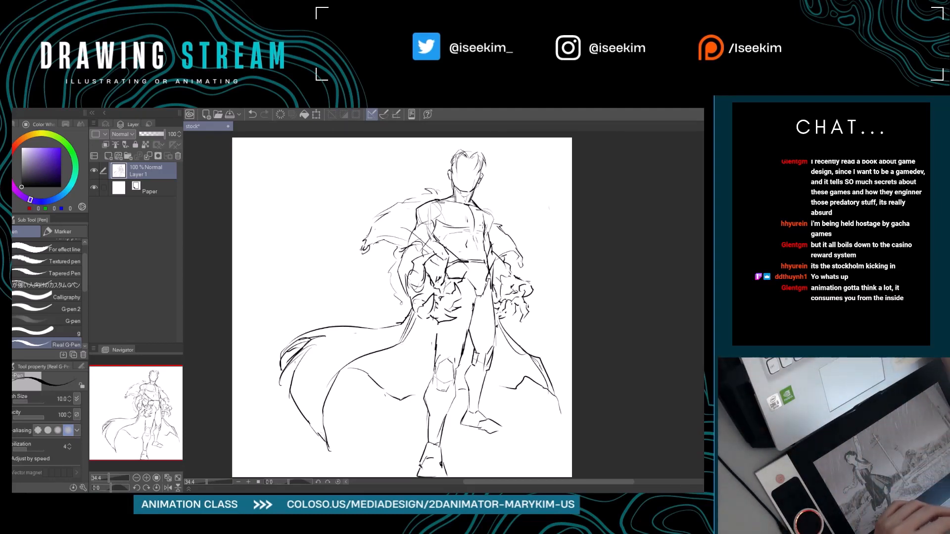
pyautogui.hotkey('ctrl', '-')
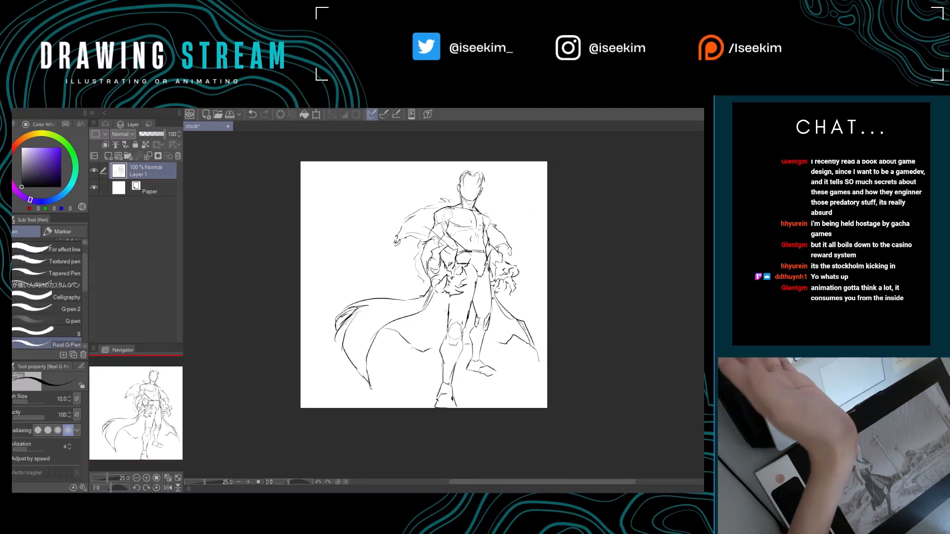
pyautogui.hotkey('ctrl', '+')
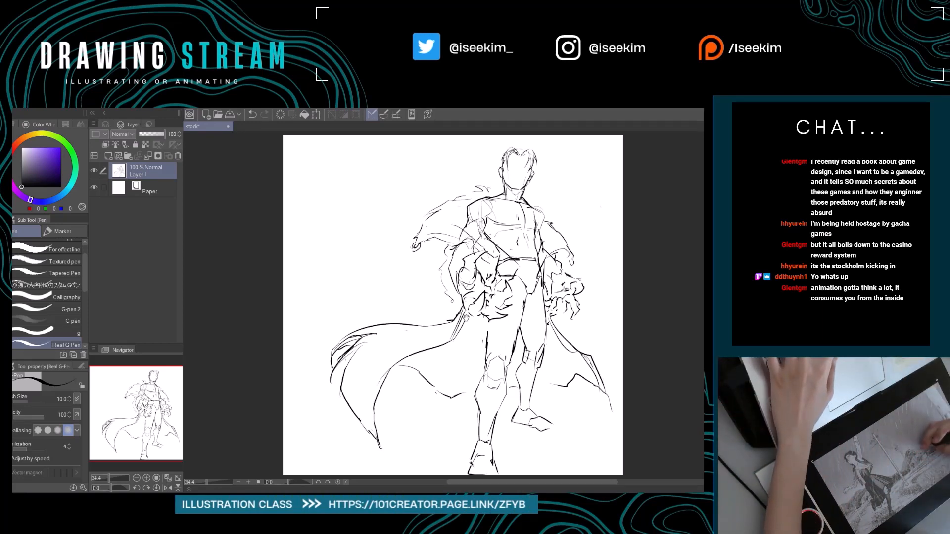
# Draw spiky hair tufts sticking out on both sides of the head and locks falling around the ears.
pyautogui.moveTo(466, 316); pyautogui.dragTo(410, 323)
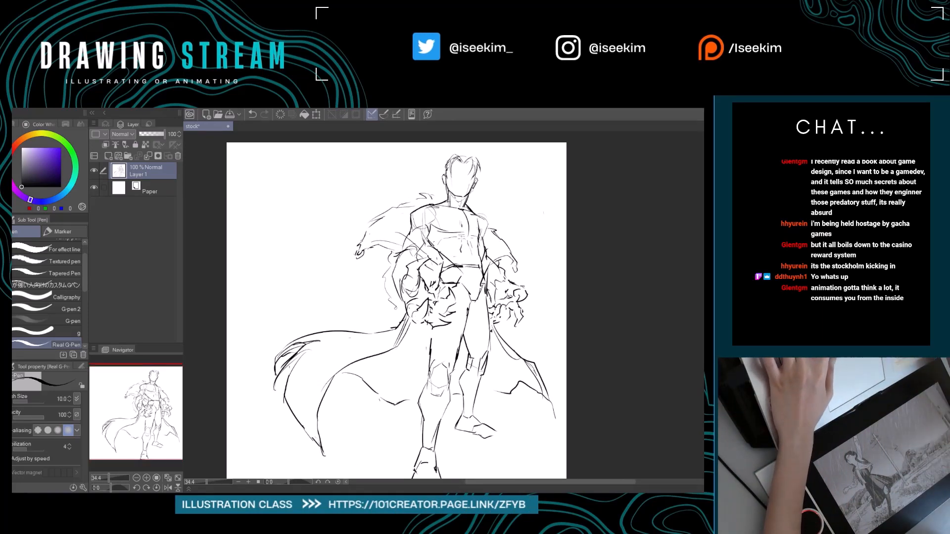
pyautogui.scroll(3, 461, 237)
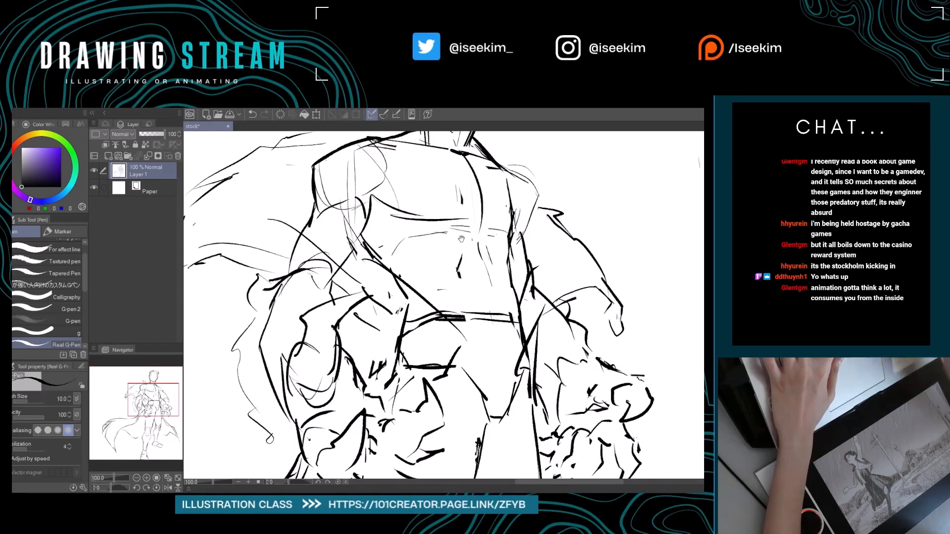
pyautogui.moveTo(461, 238); pyautogui.dragTo(460, 377)
pyautogui.moveTo(410, 206); pyautogui.dragTo(408, 318)
pyautogui.moveTo(410, 265)
pyautogui.mouseDown()
pyautogui.moveTo(373, 280)
pyautogui.moveTo(370, 266)
pyautogui.mouseUp()
pyautogui.hotkey('ctrl', 'z')
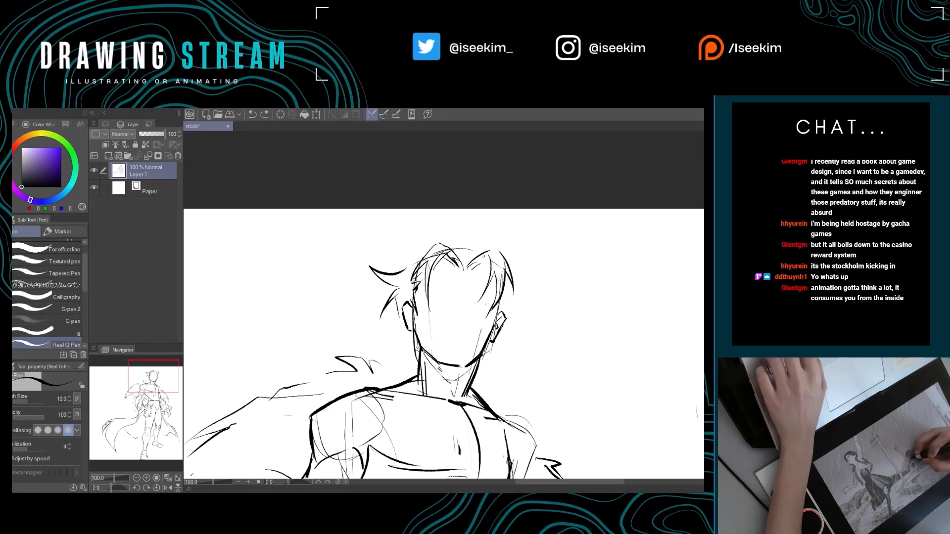
pyautogui.moveTo(403, 326); pyautogui.dragTo(394, 358)
pyautogui.hotkey('ctrl', 'z')
pyautogui.moveTo(398, 298)
pyautogui.mouseDown()
pyautogui.moveTo(407, 339)
pyautogui.moveTo(389, 354)
pyautogui.moveTo(418, 367)
pyautogui.mouseUp()
pyautogui.press('e')
pyautogui.press('p')
pyautogui.moveTo(473, 338); pyautogui.dragTo(426, 339)
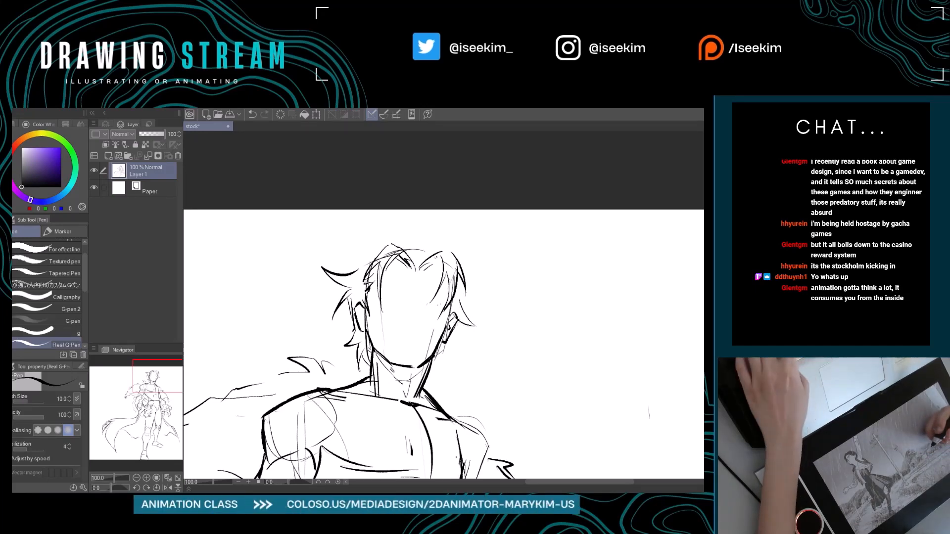
pyautogui.hotkey('ctrl', '0')
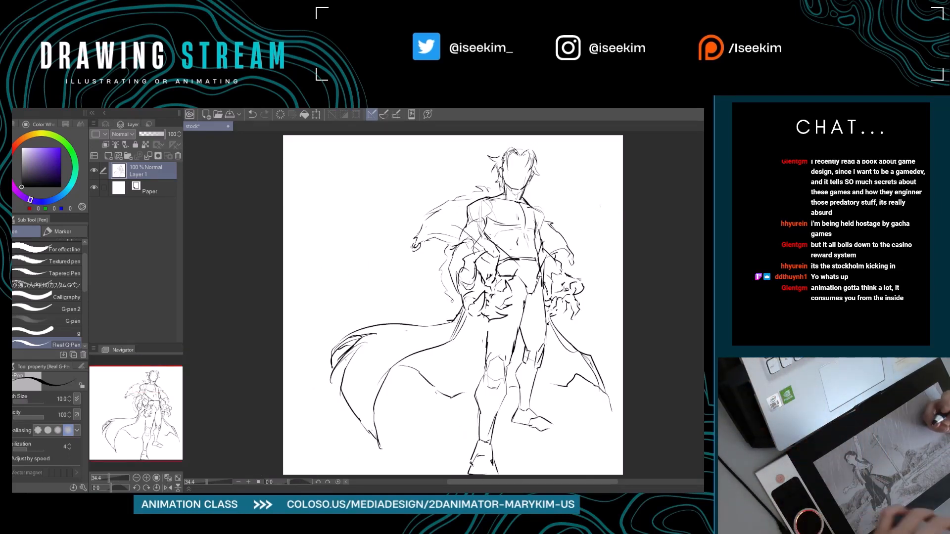
pyautogui.click(189, 489)
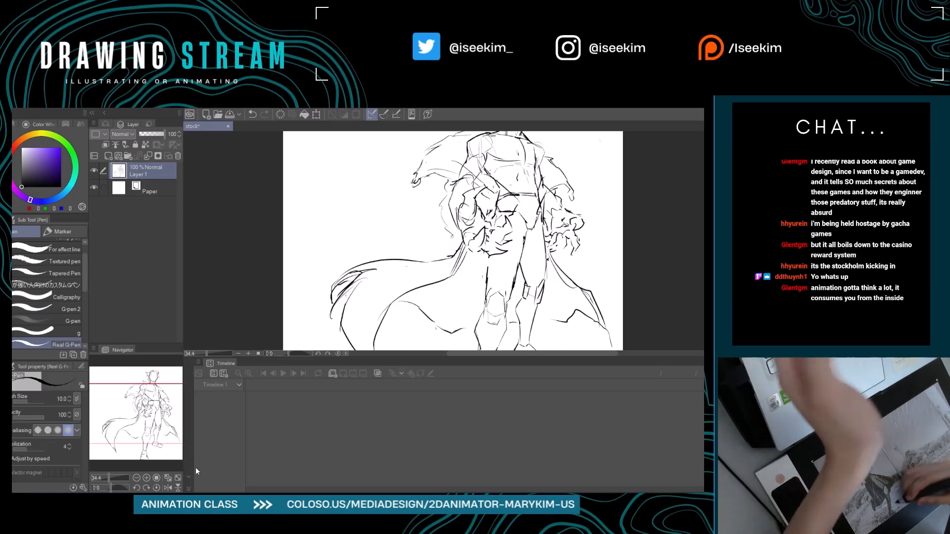
pyautogui.click(188, 489)
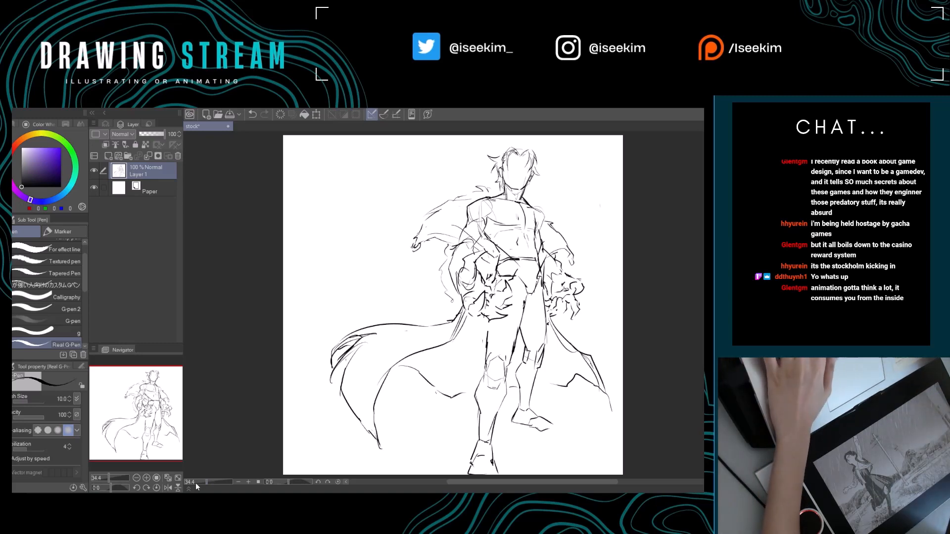
# Add small upright hair spikes on the crown of the head.
pyautogui.hotkey('ctrl', '+')
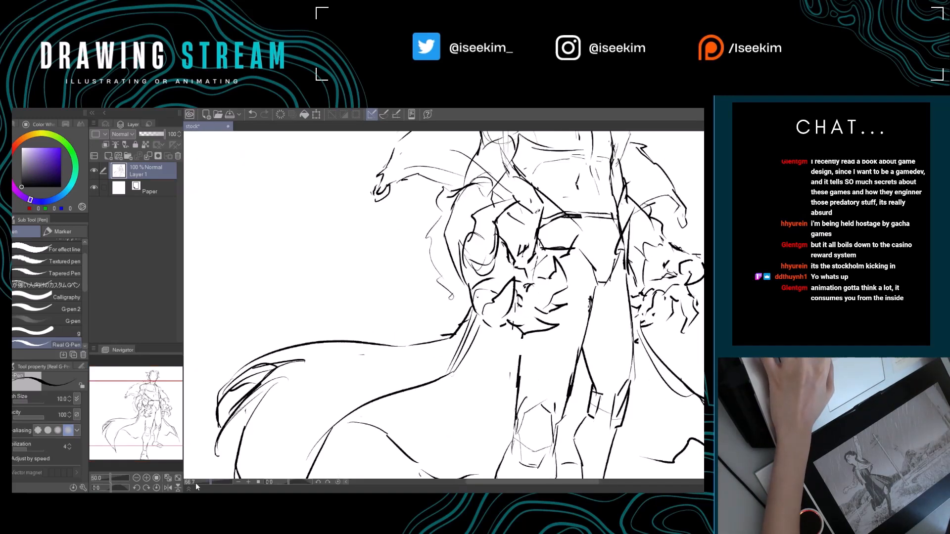
pyautogui.moveTo(530, 254); pyautogui.dragTo(419, 343)
pyautogui.moveTo(467, 167); pyautogui.dragTo(423, 253)
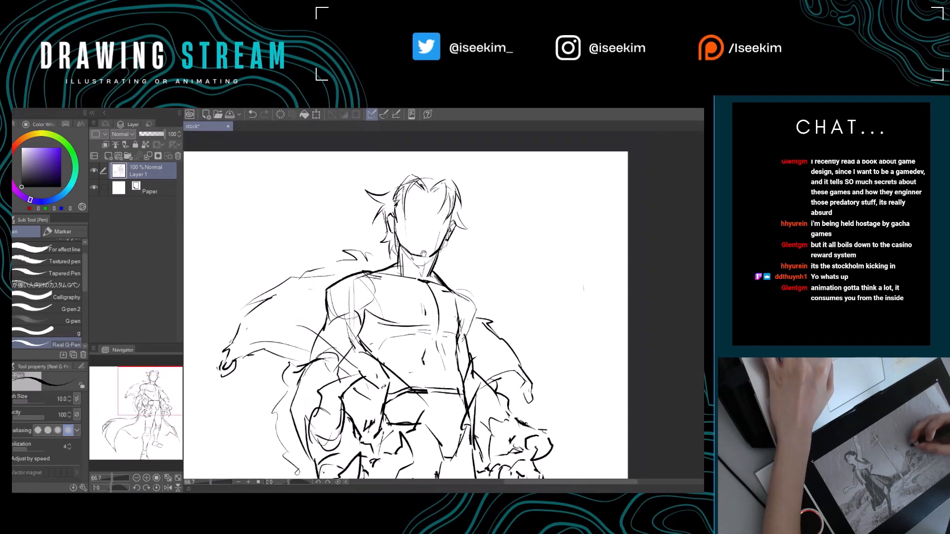
pyautogui.moveTo(434, 202); pyautogui.dragTo(420, 218)
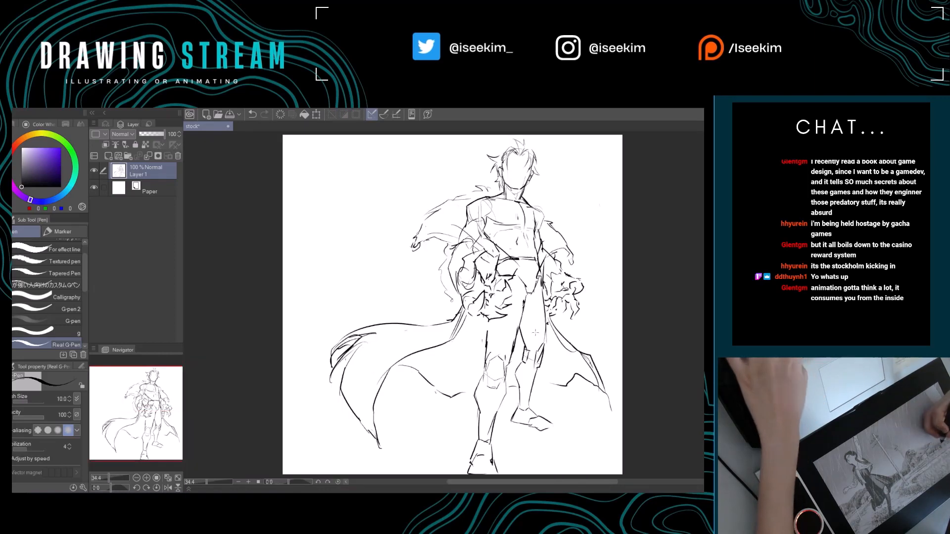
pyautogui.hotkey('ctrl', '0')
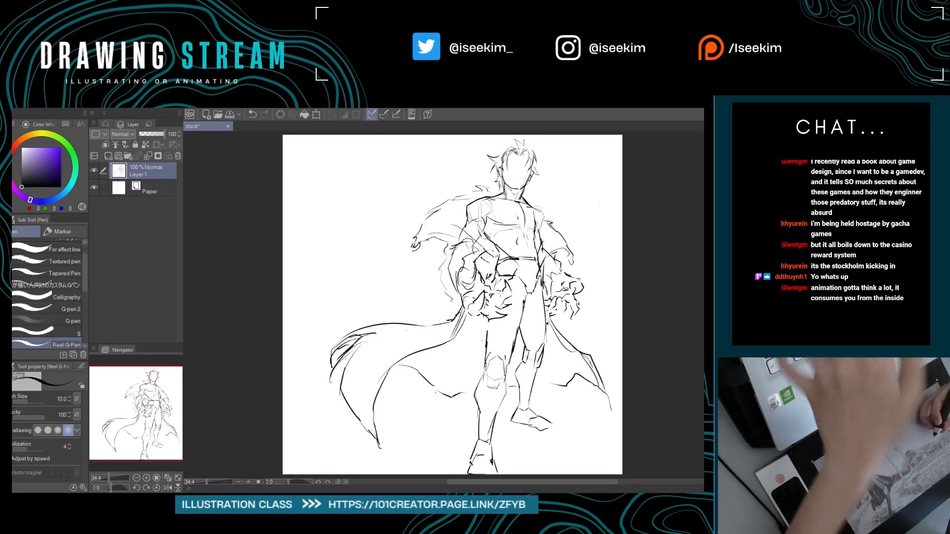
# Move the whole figure drawing slightly down on the canvas.
pyautogui.press('k')
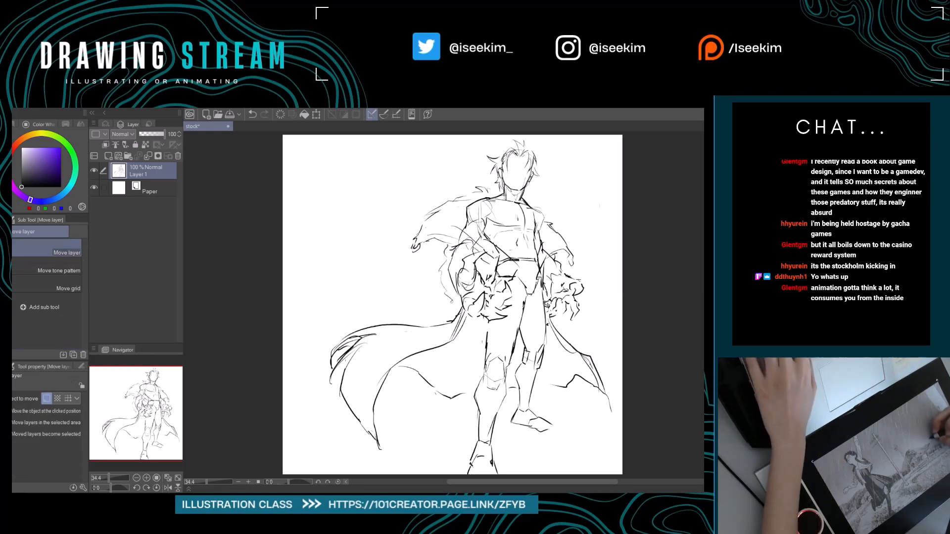
pyautogui.moveTo(547, 305); pyautogui.dragTo(548, 310)
pyautogui.press('e')
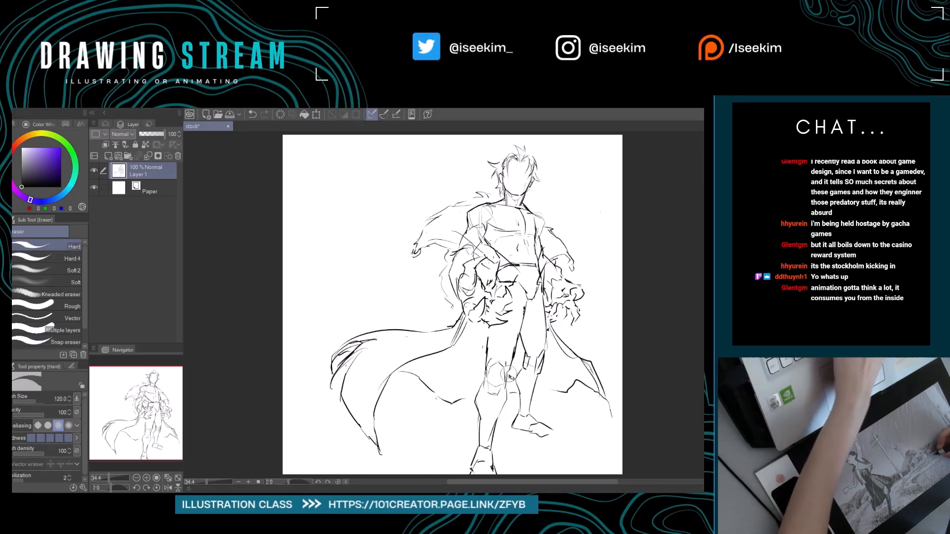
# Lasso the front leg from the knee down, shift it slightly up so the foot fits the canvas, and deselect.
pyautogui.press('m')
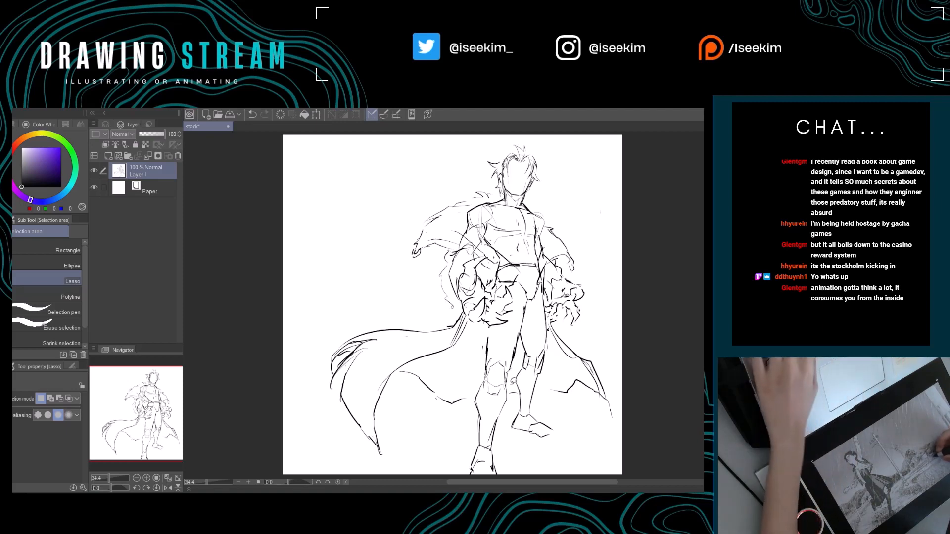
pyautogui.moveTo(482, 361)
pyautogui.mouseDown()
pyautogui.moveTo(465, 483)
pyautogui.moveTo(505, 429)
pyautogui.mouseUp()
pyautogui.moveTo(507, 357); pyautogui.dragTo(510, 358)
pyautogui.press('k')
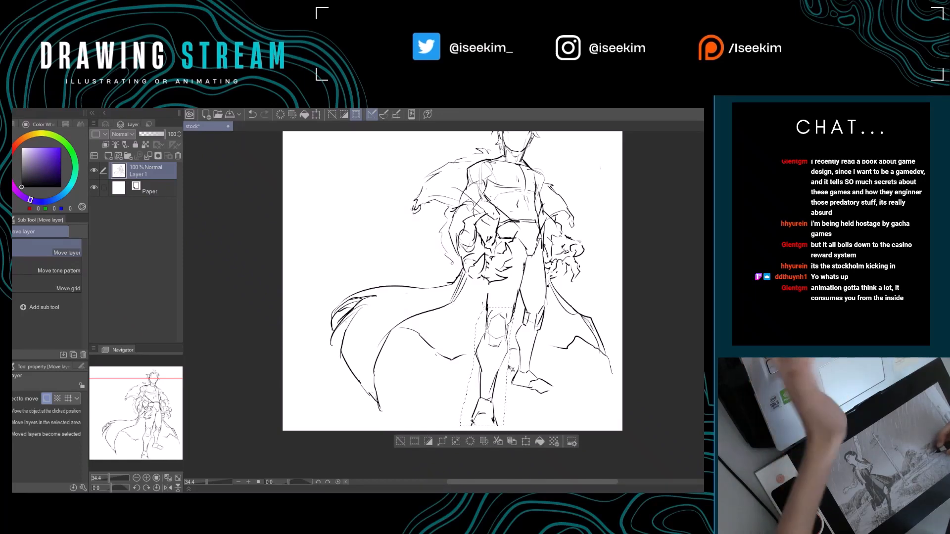
pyautogui.hotkey('ctrl', 'd')
# Tidy the front leg with eraser and pen strokes and redraw its foot down to the canvas's lower edge.
pyautogui.moveTo(515, 352); pyautogui.dragTo(498, 370)
pyautogui.press('p')
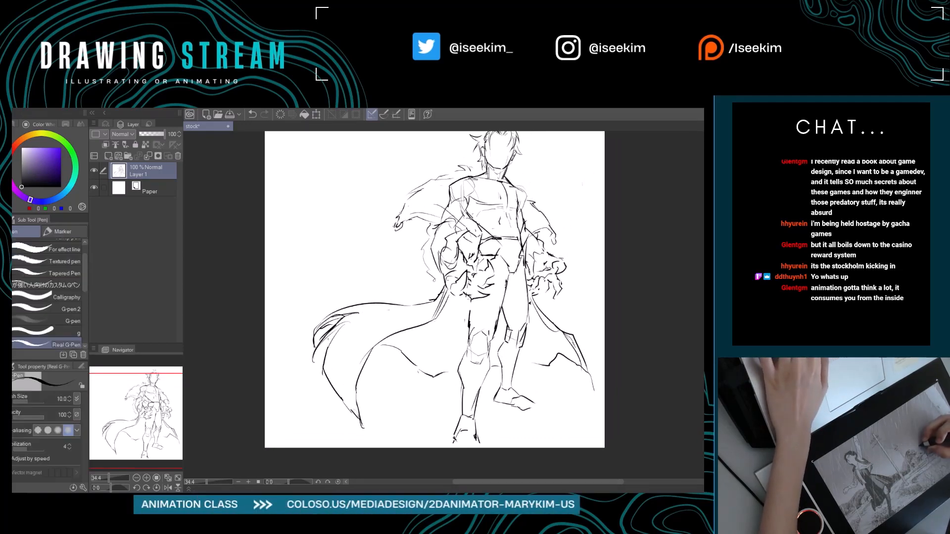
pyautogui.moveTo(520, 292); pyautogui.dragTo(506, 303)
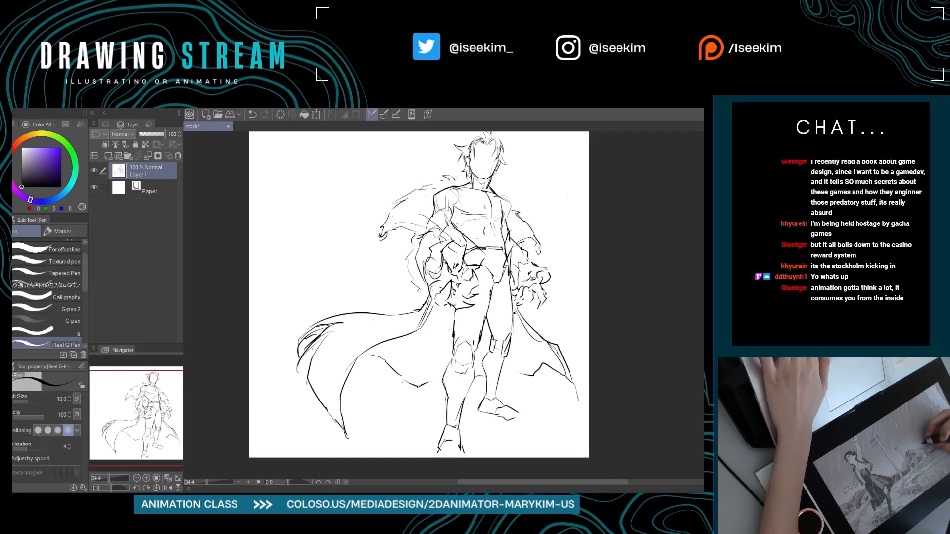
pyautogui.press('e')
pyautogui.press('p')
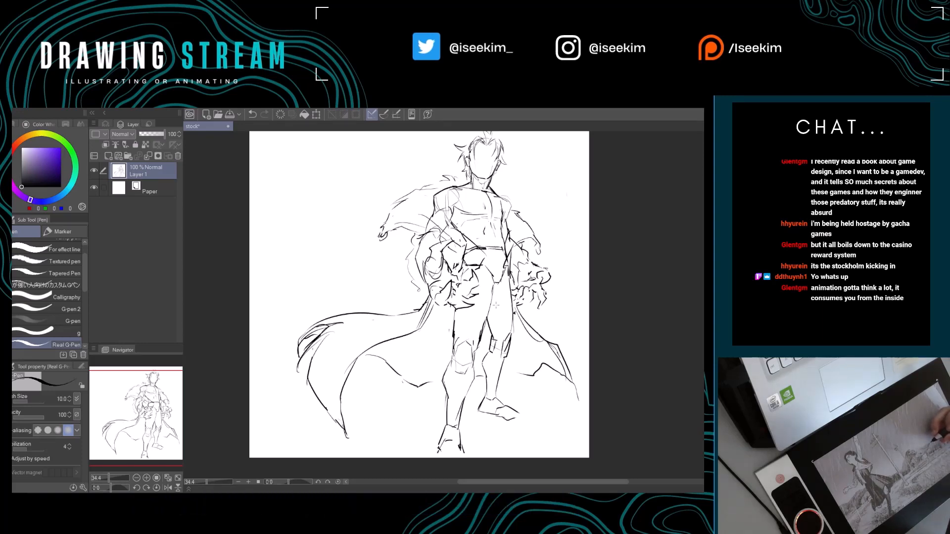
pyautogui.moveTo(452, 456); pyautogui.dragTo(437, 412)
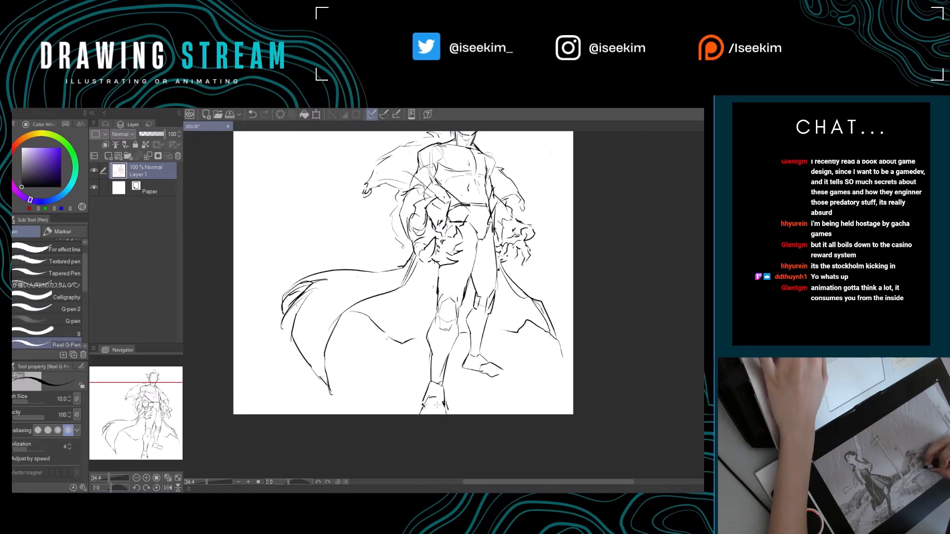
pyautogui.moveTo(456, 399); pyautogui.dragTo(415, 447)
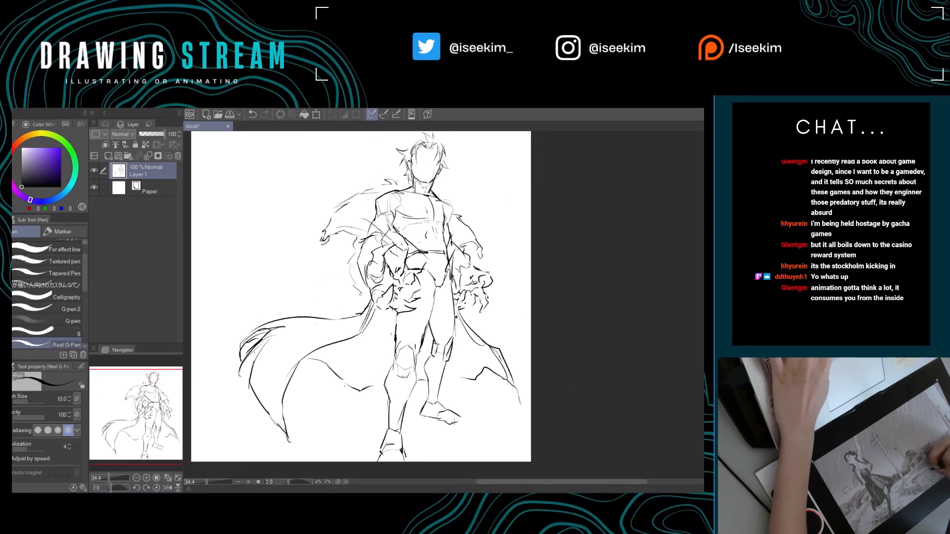
# Erase the toe of the back foot and redraw the foot's outline with a cleaner pointed shape.
pyautogui.press('e')
pyautogui.press('p')
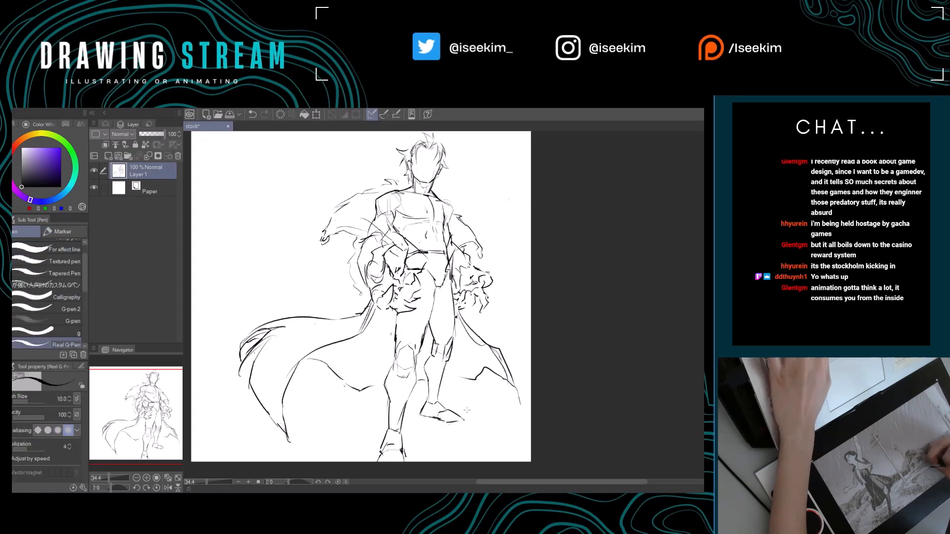
pyautogui.moveTo(463, 421); pyautogui.dragTo(476, 432)
pyautogui.press('e')
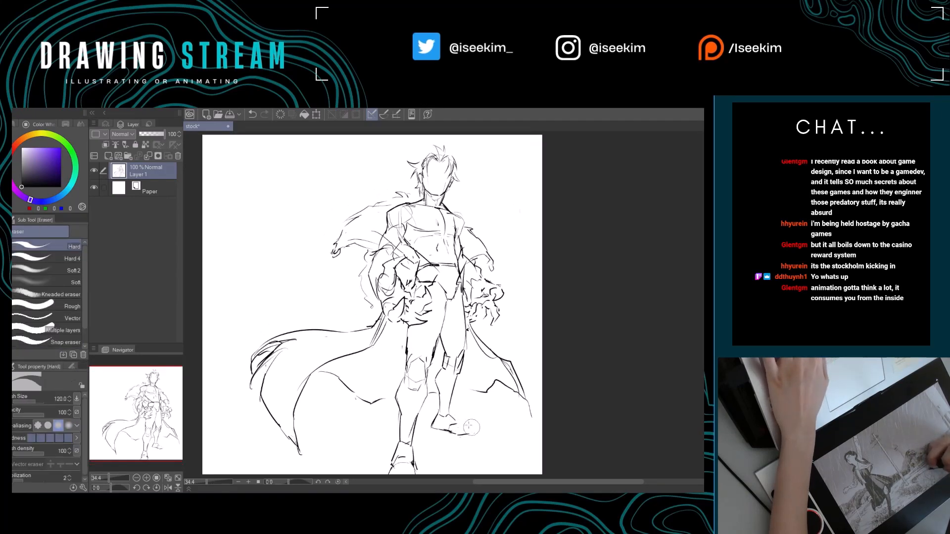
pyautogui.press('p')
pyautogui.moveTo(473, 433)
pyautogui.mouseDown()
pyautogui.moveTo(466, 435)
pyautogui.moveTo(510, 420)
pyautogui.moveTo(484, 419)
pyautogui.mouseUp()
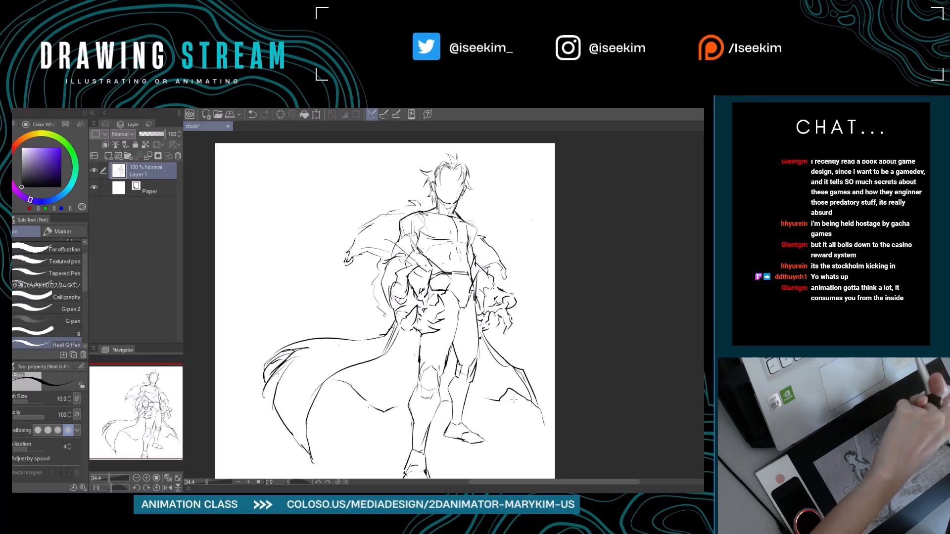
pyautogui.hotkey('ctrl', '0')
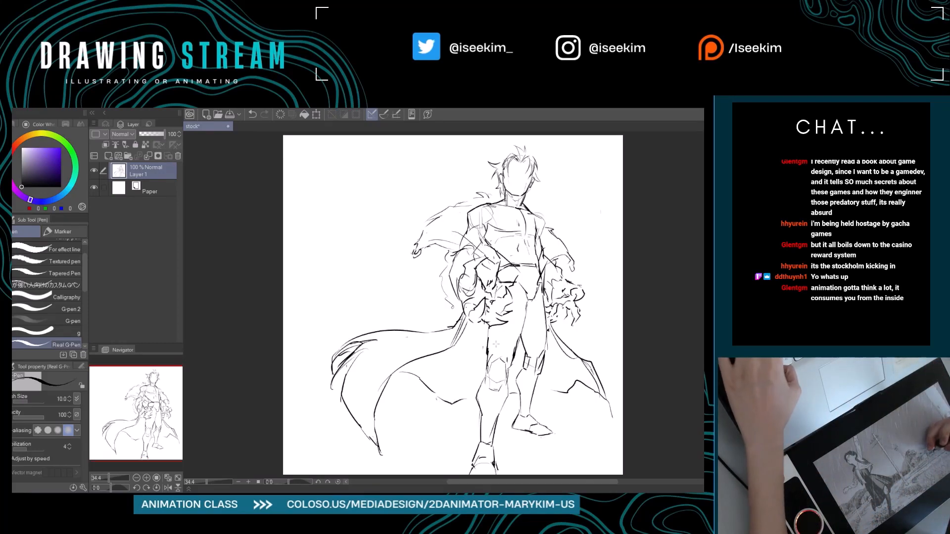
# Draw a thin fold line inside the left part of the cape, from the hip toward the lower hem.
pyautogui.moveTo(495, 344)
pyautogui.mouseDown()
pyautogui.moveTo(455, 347)
pyautogui.moveTo(415, 366)
pyautogui.moveTo(399, 353)
pyautogui.mouseUp()
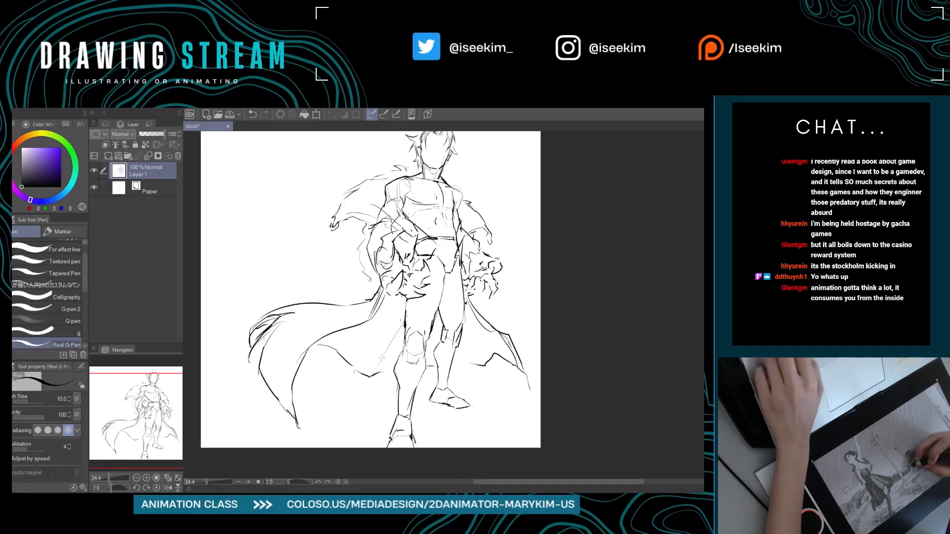
pyautogui.moveTo(395, 328); pyautogui.dragTo(368, 377)
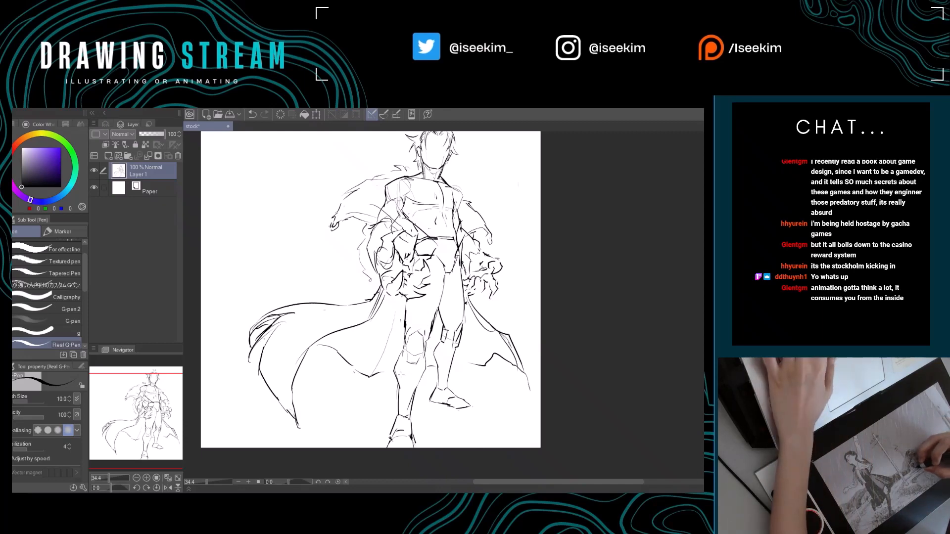
pyautogui.moveTo(456, 365); pyautogui.dragTo(452, 362)
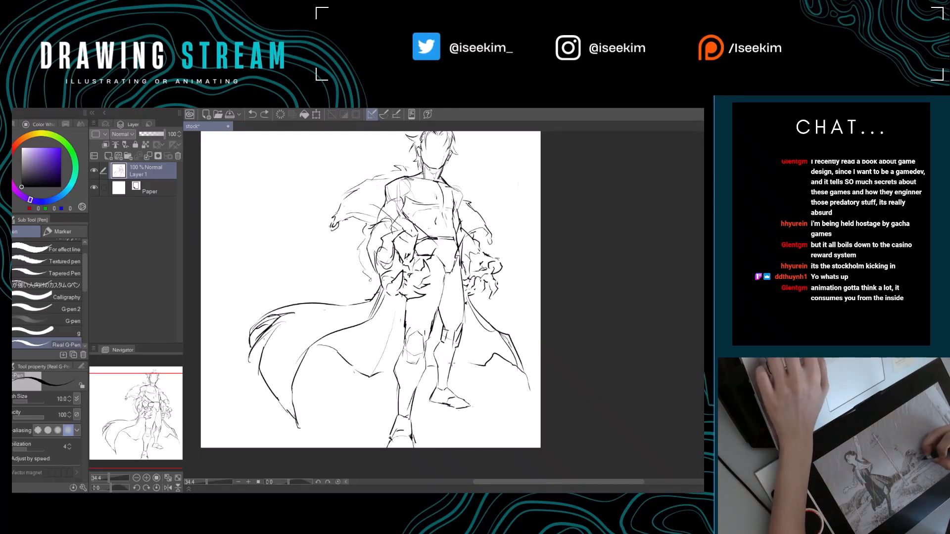
# Extend the lower hem of the right cape toward the back leg and clean up its lines.
pyautogui.moveTo(512, 351)
pyautogui.mouseDown()
pyautogui.moveTo(452, 368)
pyautogui.moveTo(445, 339)
pyautogui.mouseUp()
pyautogui.press('e')
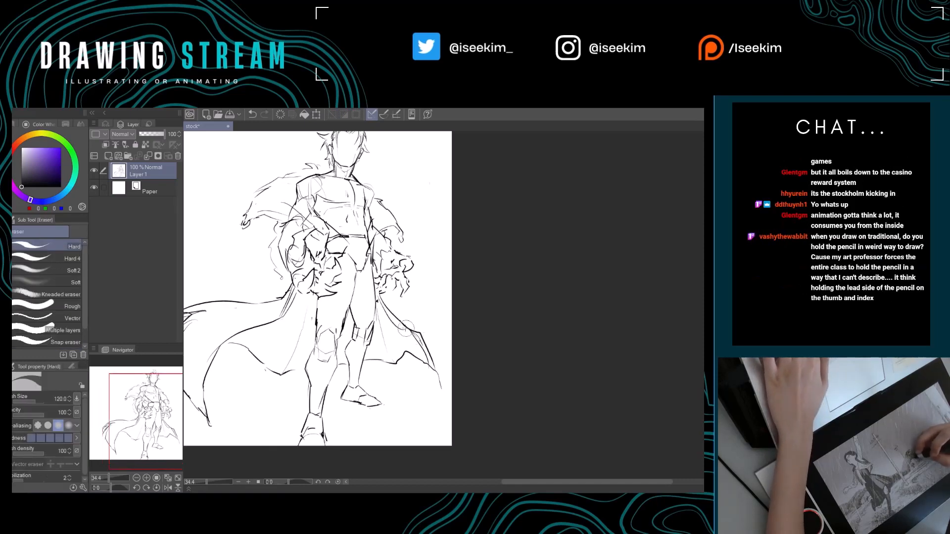
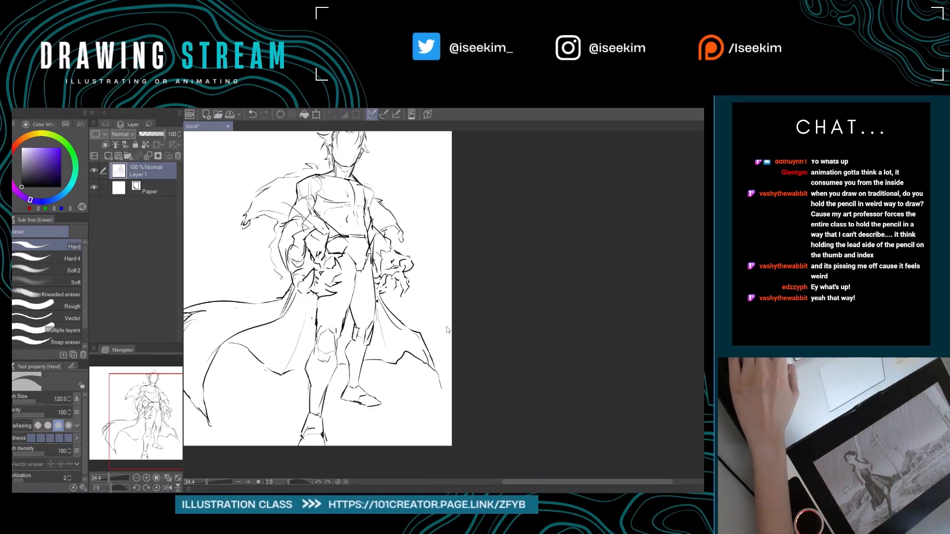
# Examine the whole figure and the silhouette of its cape at several zoom levels.
pyautogui.hotkey('ctrl', '0')
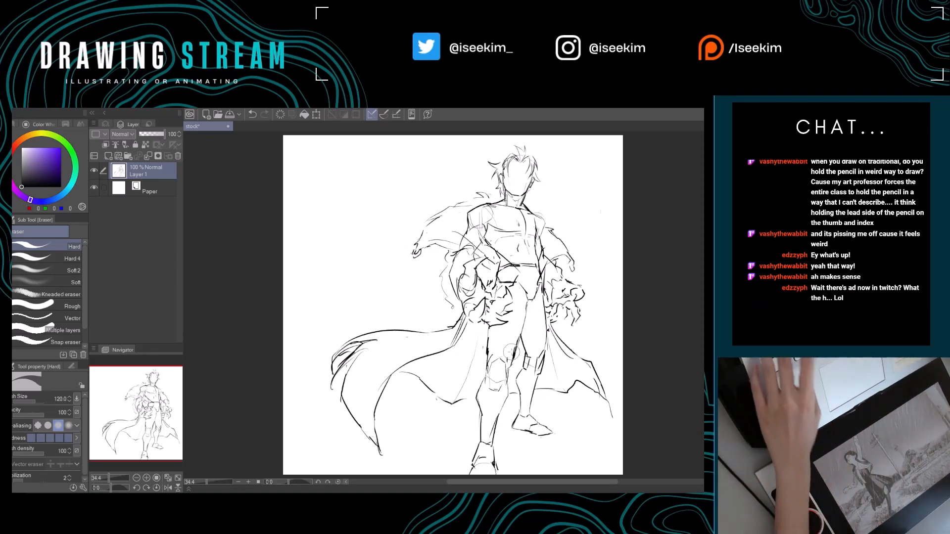
pyautogui.moveTo(463, 334); pyautogui.dragTo(381, 343)
pyautogui.press('p')
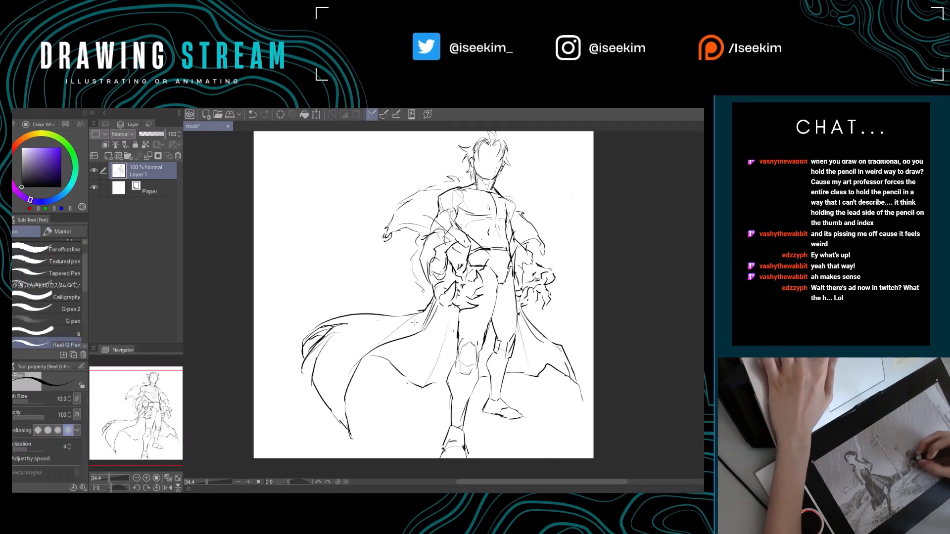
pyautogui.hotkey('ctrl', 'z')
pyautogui.moveTo(423, 312)
pyautogui.mouseDown()
pyautogui.moveTo(377, 342)
pyautogui.moveTo(464, 324)
pyautogui.moveTo(421, 327)
pyautogui.moveTo(439, 348)
pyautogui.mouseUp()
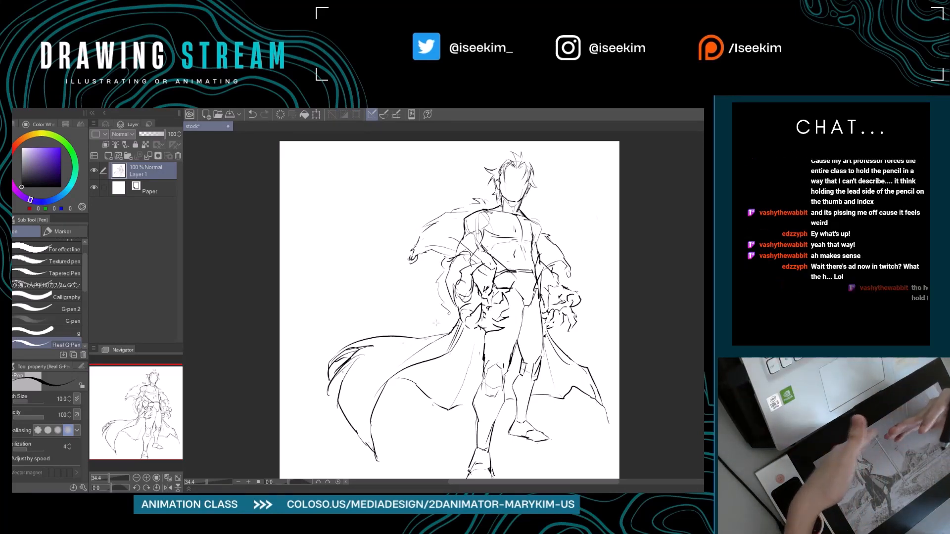
pyautogui.moveTo(491, 391); pyautogui.dragTo(462, 379)
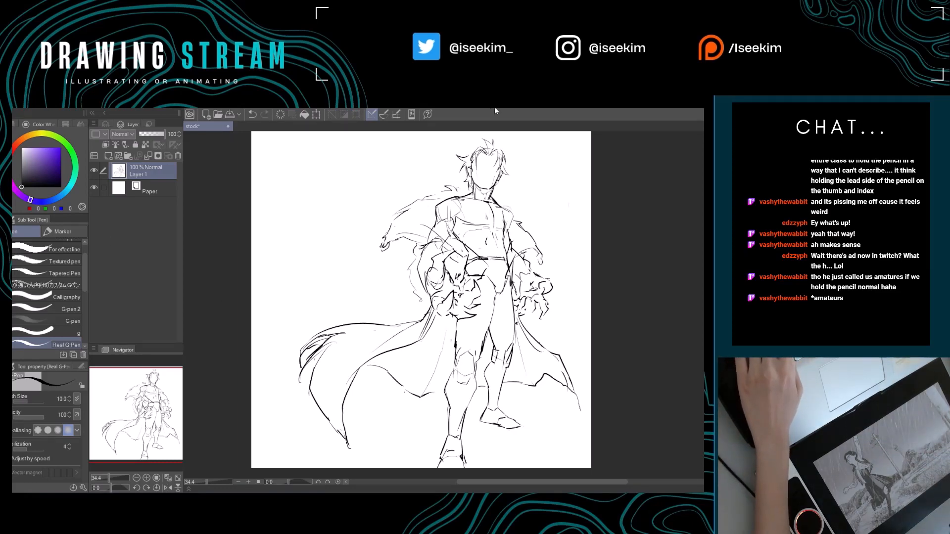
pyautogui.scroll(1, 498, 238)
pyautogui.scroll(-3, 512, 238)
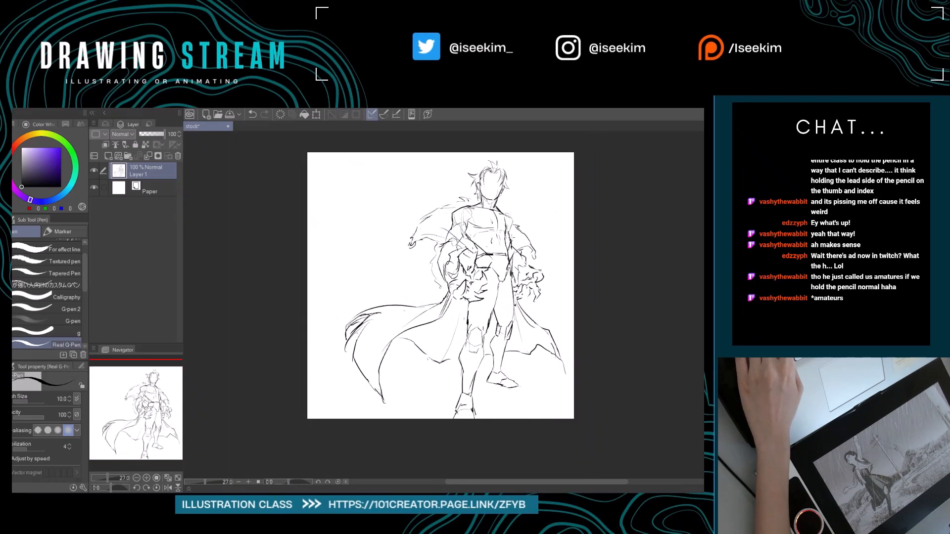
pyautogui.scroll(3, 513, 235)
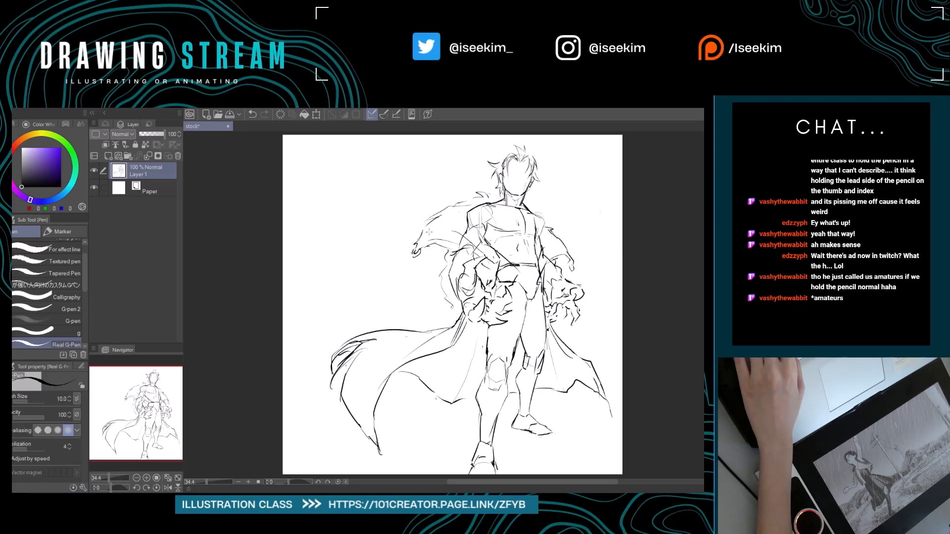
pyautogui.scroll(-3, 583, 332)
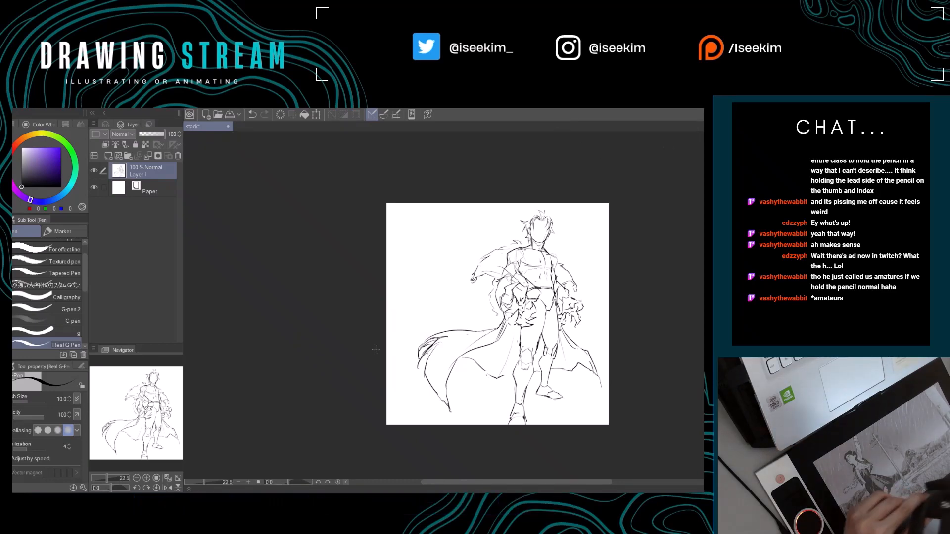
pyautogui.hotkey('ctrl', '0')
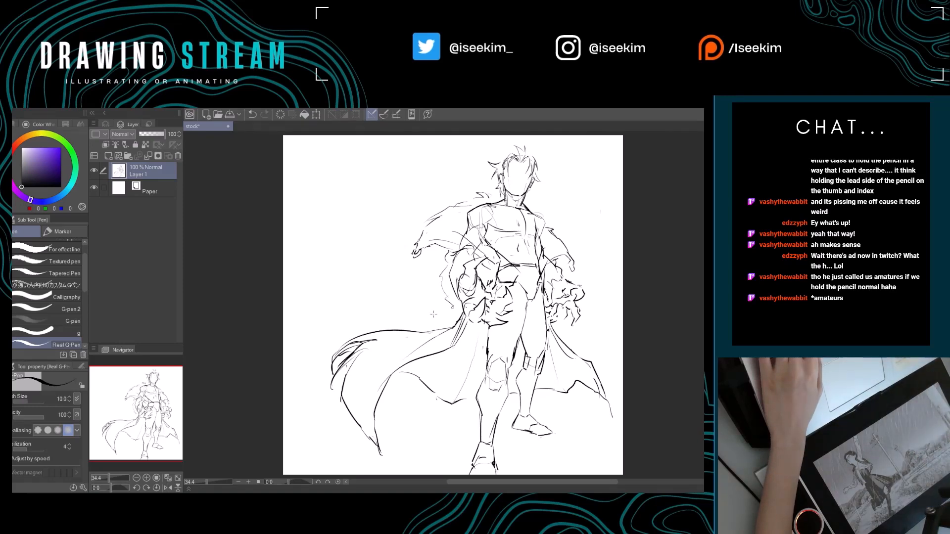
# Erase the inner and outer edges of the left cape's tail and redraw them as a shorter, narrower lower tip.
pyautogui.hotkey('ctrl', '-')
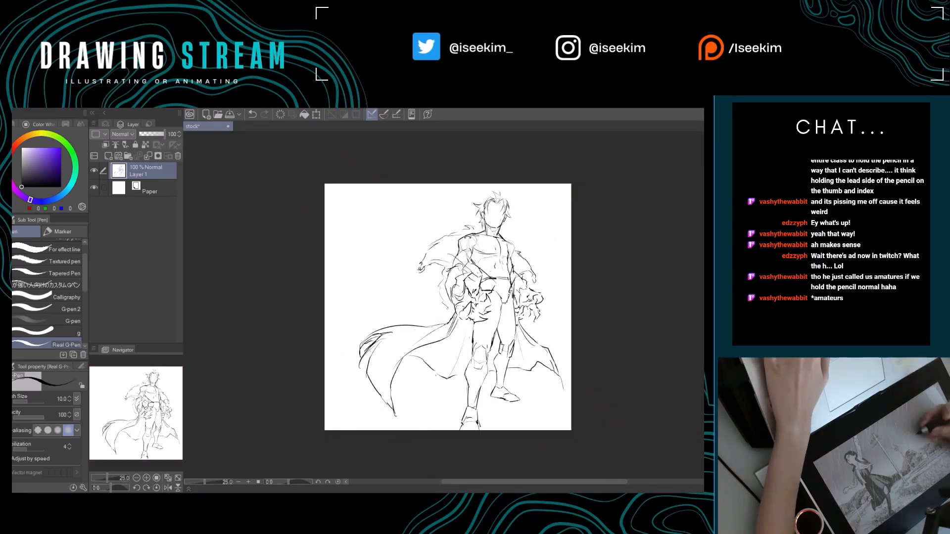
pyautogui.press('r')
pyautogui.moveTo(498, 245); pyautogui.dragTo(488, 237)
pyautogui.press('e')
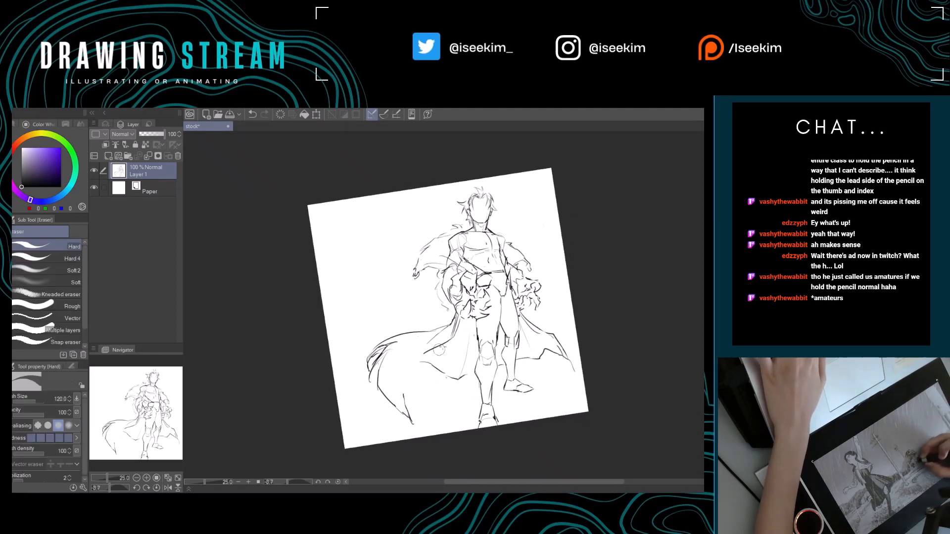
pyautogui.press('p')
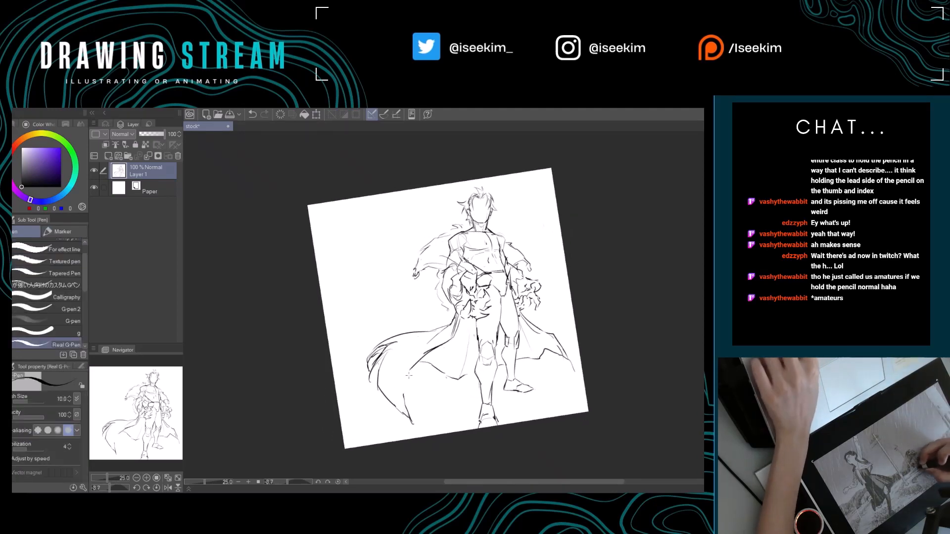
pyautogui.press('e')
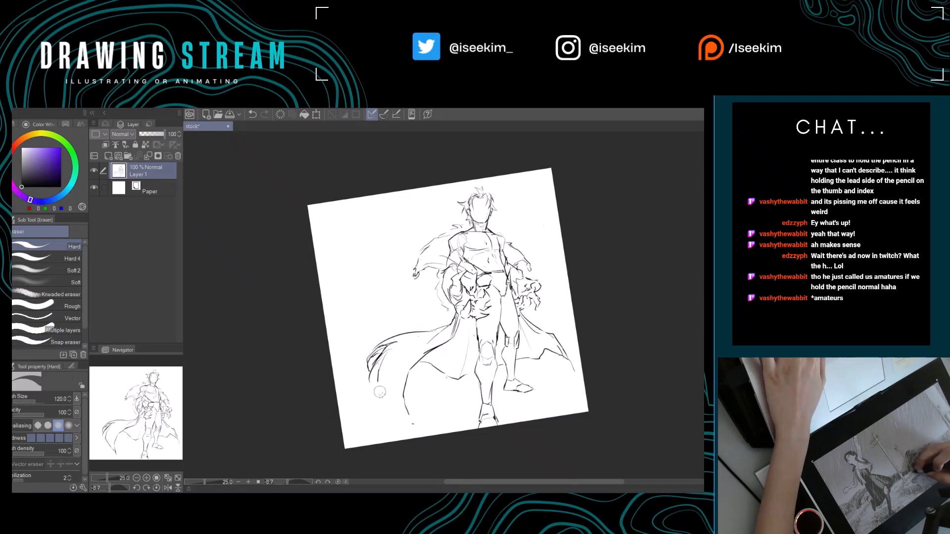
pyautogui.press('p')
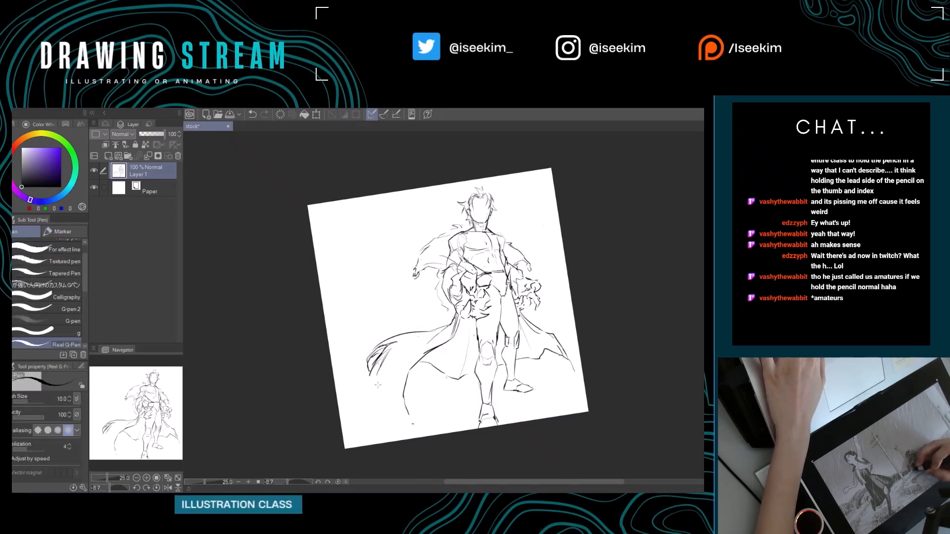
pyautogui.moveTo(376, 384); pyautogui.dragTo(418, 422)
# Erase the flame-like folds and upper edge of the left cape and redraw them as one plain angular outline.
pyautogui.press('e')
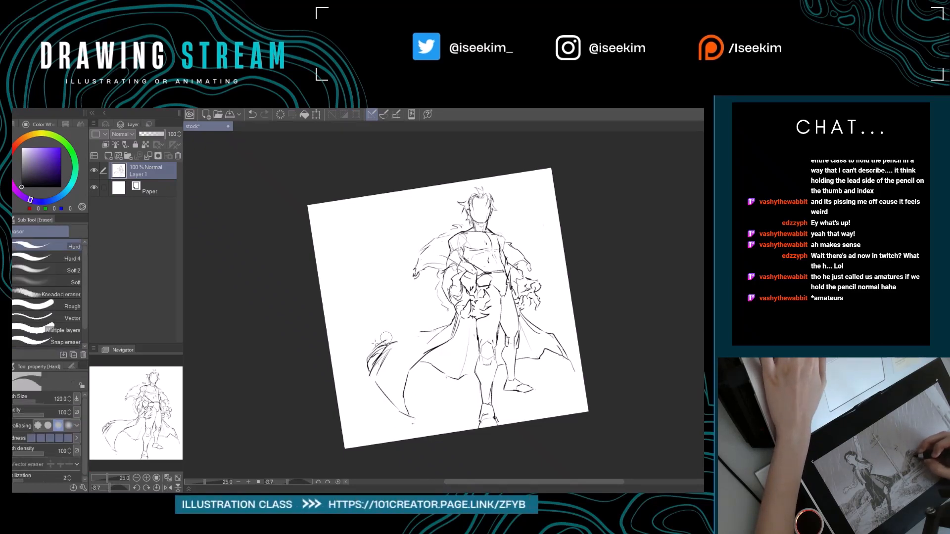
pyautogui.moveTo(376, 361); pyautogui.dragTo(396, 337)
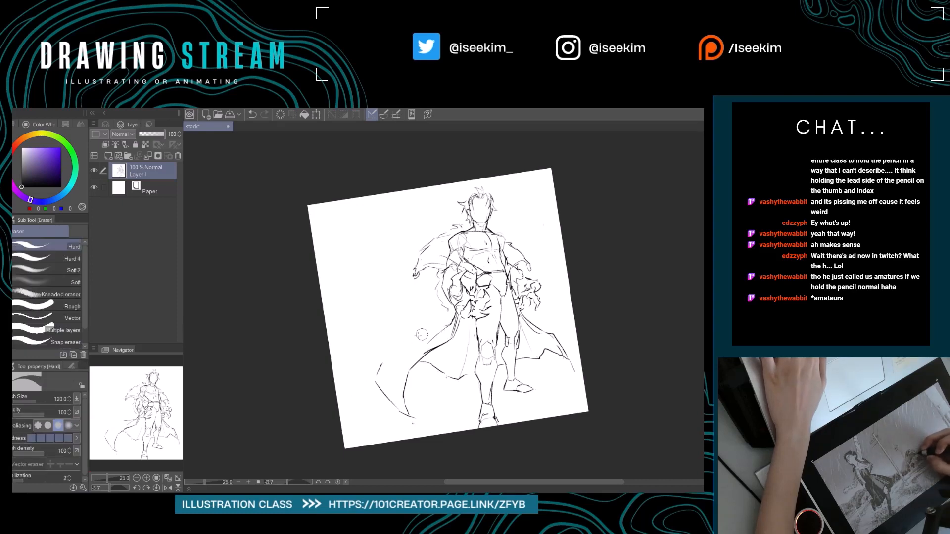
pyautogui.press('p')
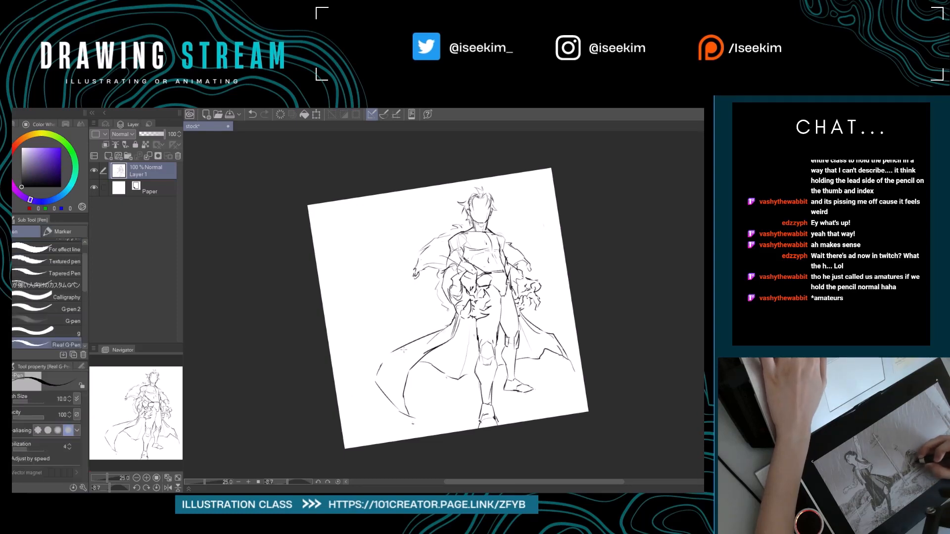
pyautogui.press('e')
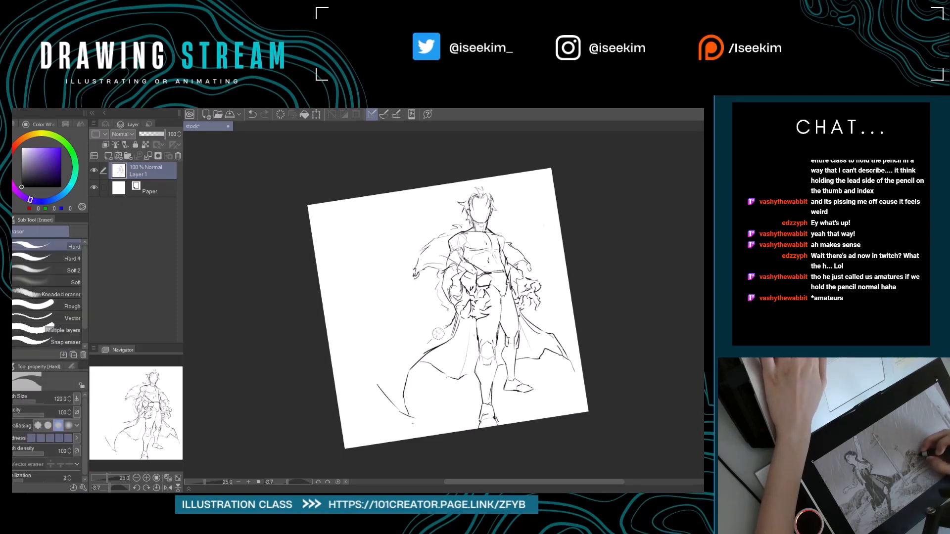
pyautogui.press('p')
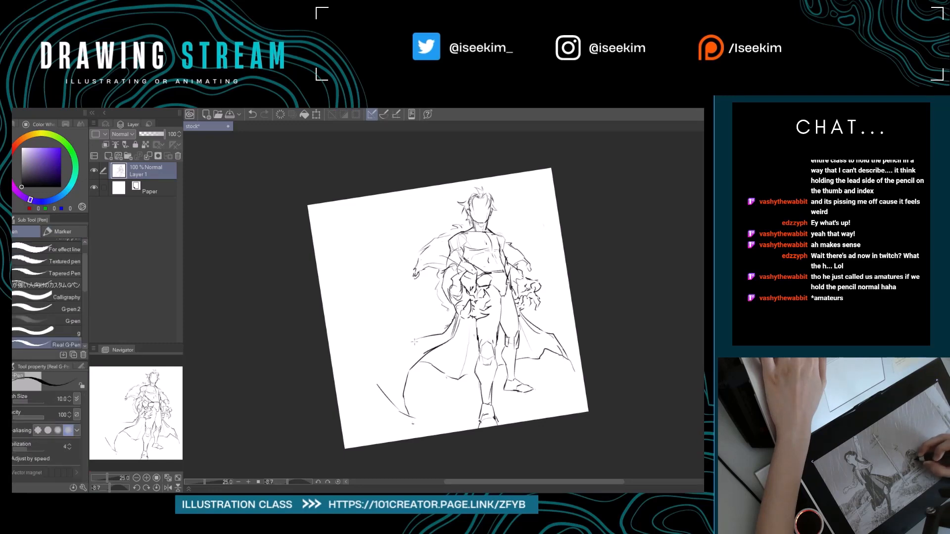
pyautogui.press('e')
pyautogui.press('p')
pyautogui.moveTo(372, 383)
pyautogui.mouseDown()
pyautogui.moveTo(416, 339)
pyautogui.moveTo(376, 366)
pyautogui.mouseUp()
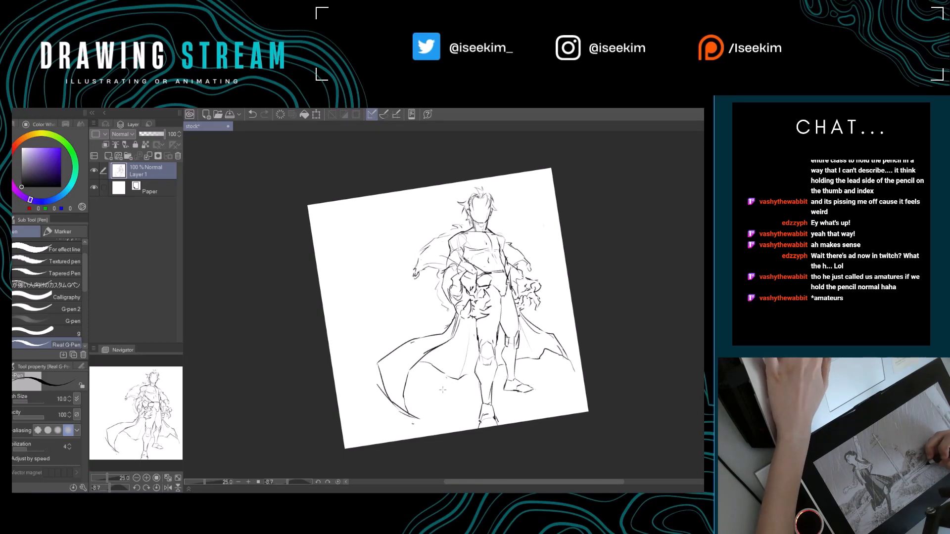
# Erase the left section of the cape's lower hem beside the front leg and redraw it with a cleaner line.
pyautogui.hotkey('ctrl', '@')
pyautogui.moveTo(431, 383); pyautogui.dragTo(390, 389)
pyautogui.press('e')
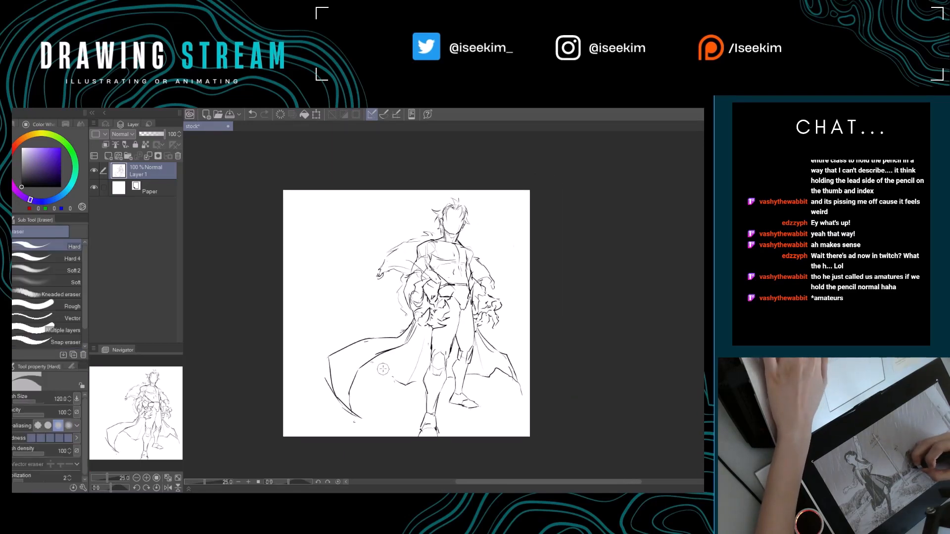
pyautogui.press('p')
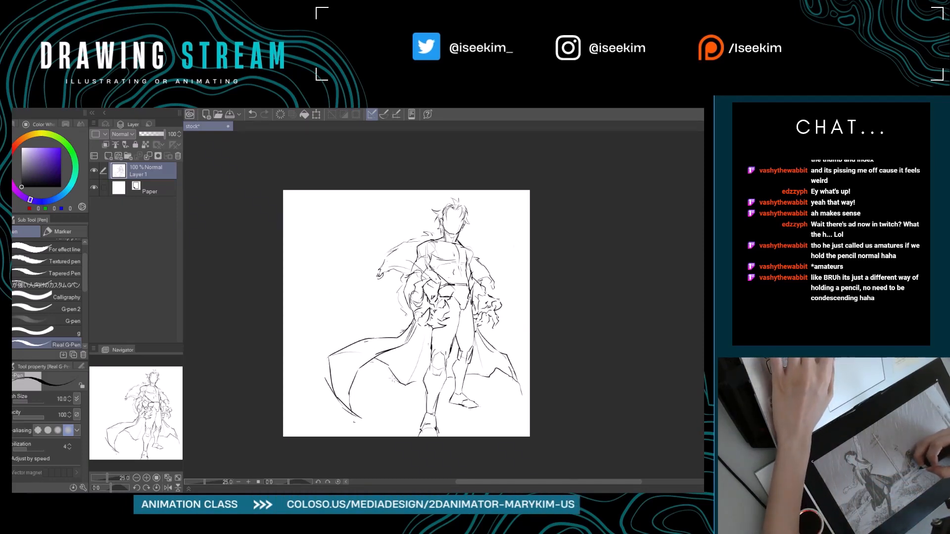
pyautogui.moveTo(364, 351); pyautogui.dragTo(401, 365)
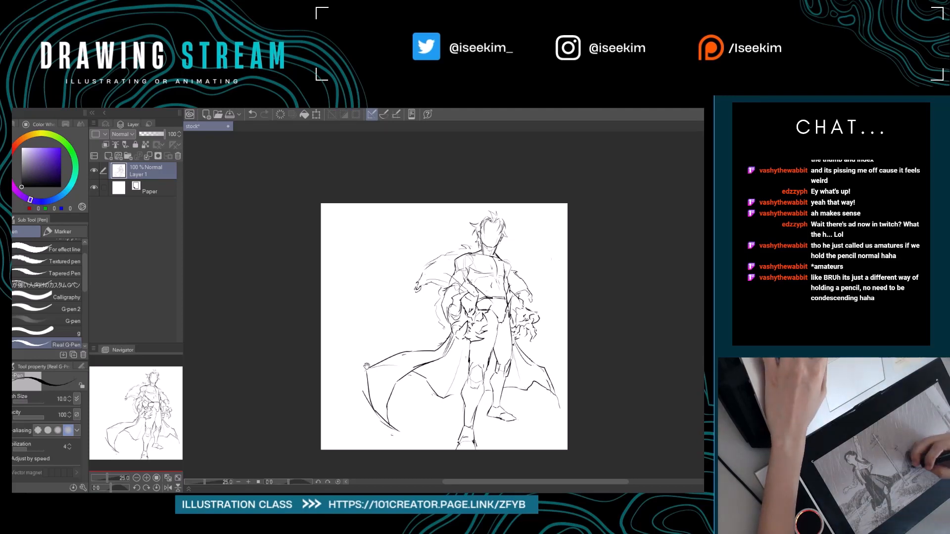
# Erase the left cape's angular corner and tip, and redraw the tail as a rounded sweep with curved fold lines.
pyautogui.moveTo(367, 367)
pyautogui.mouseDown()
pyautogui.moveTo(313, 347)
pyautogui.moveTo(369, 346)
pyautogui.mouseUp()
pyautogui.press('e')
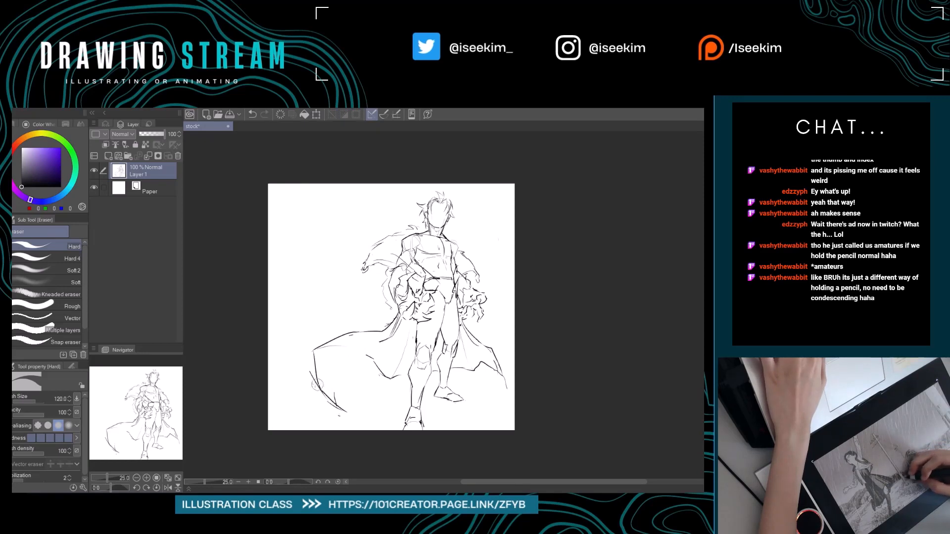
pyautogui.press('p')
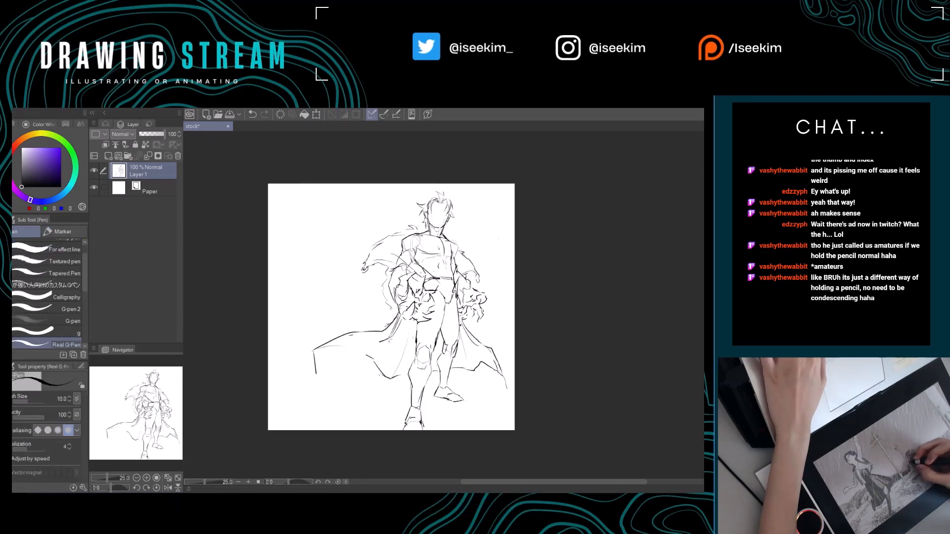
pyautogui.press('e')
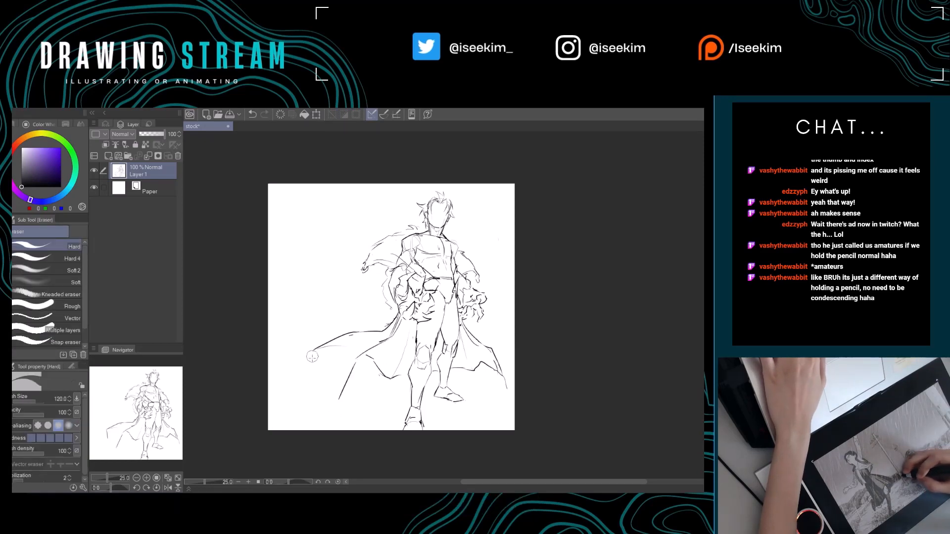
pyautogui.moveTo(313, 356)
pyautogui.mouseDown()
pyautogui.moveTo(321, 374)
pyautogui.moveTo(315, 352)
pyautogui.moveTo(311, 364)
pyautogui.moveTo(346, 339)
pyautogui.moveTo(324, 374)
pyautogui.mouseUp()
pyautogui.press('p')
pyautogui.press('e')
pyautogui.press('p')
pyautogui.hotkey('ctrl', 'z')
pyautogui.hotkey('ctrl', 'z')
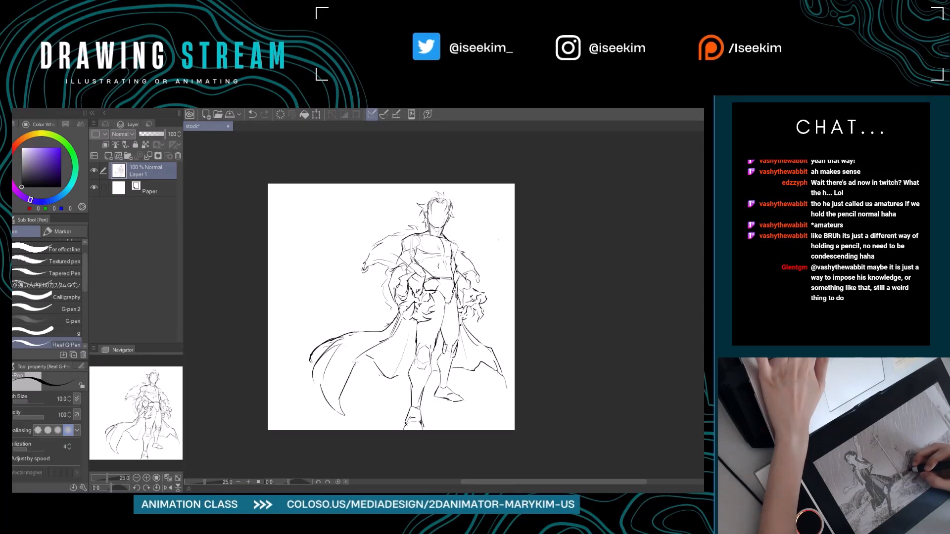
# Erase the inner edge and lower tip of the cape's left tail and redraw them with softer curved strokes.
pyautogui.press('e')
pyautogui.moveTo(354, 366)
pyautogui.mouseDown()
pyautogui.moveTo(340, 395)
pyautogui.moveTo(345, 411)
pyautogui.mouseUp()
pyautogui.press('p')
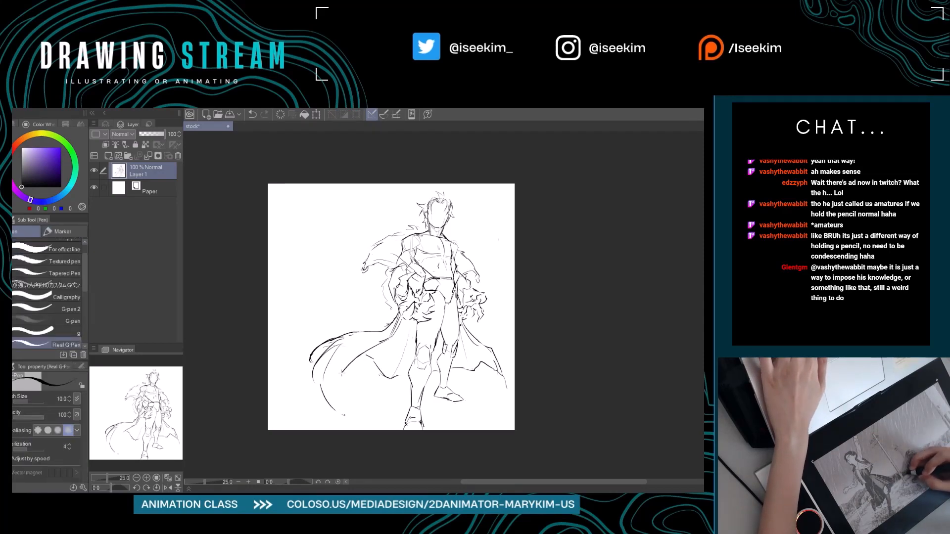
pyautogui.press('e')
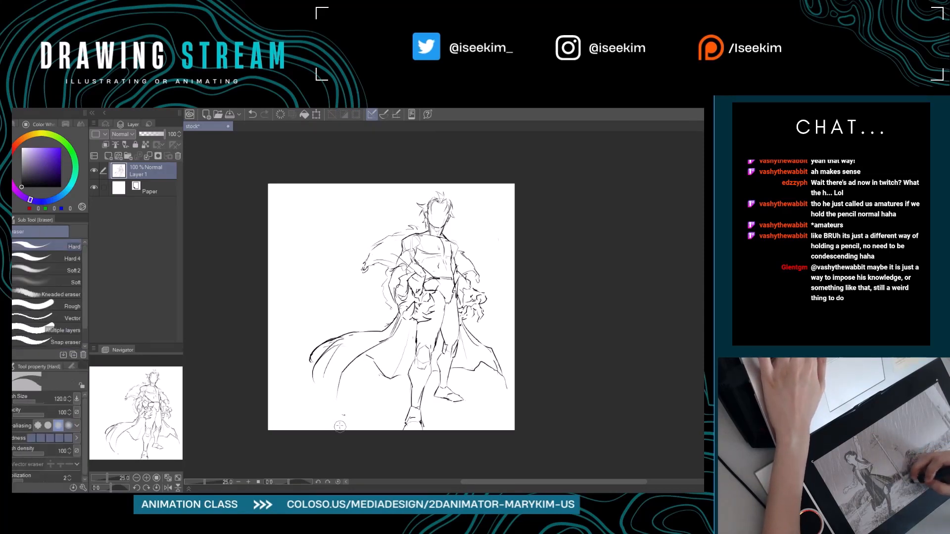
pyautogui.press('p')
pyautogui.moveTo(324, 378); pyautogui.dragTo(340, 406)
pyautogui.press('e')
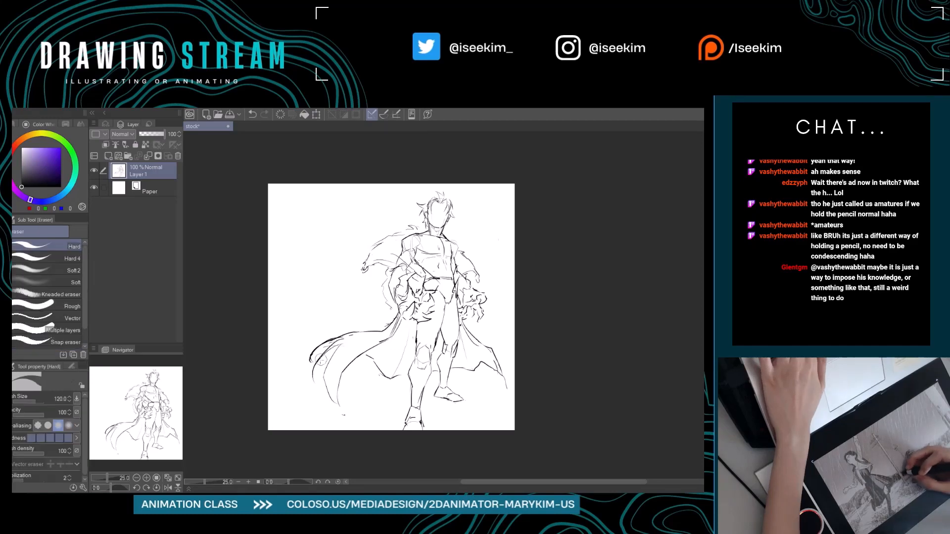
# Erase the heavy outer edge of the left cape's tail and redraw it with lighter curved strokes.
pyautogui.press('r')
pyautogui.moveTo(332, 283); pyautogui.dragTo(316, 316)
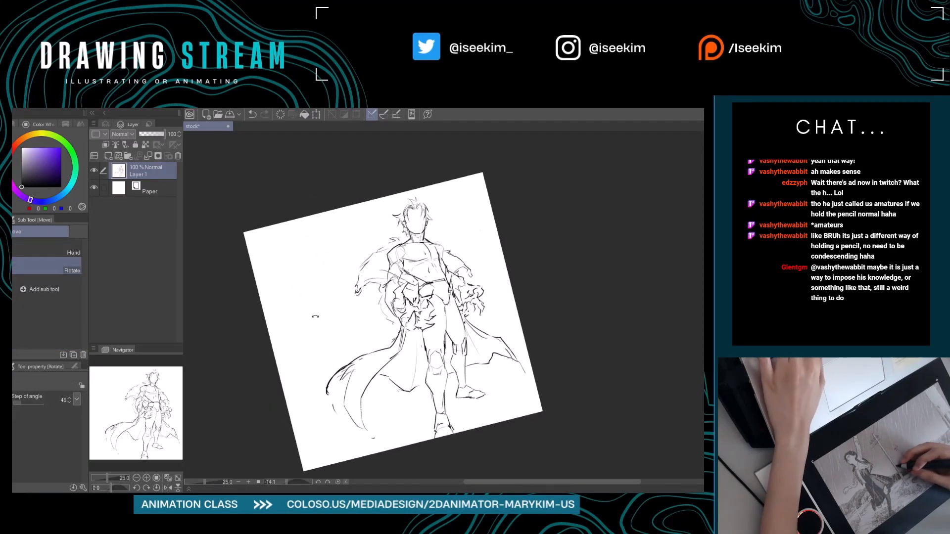
pyautogui.press('e')
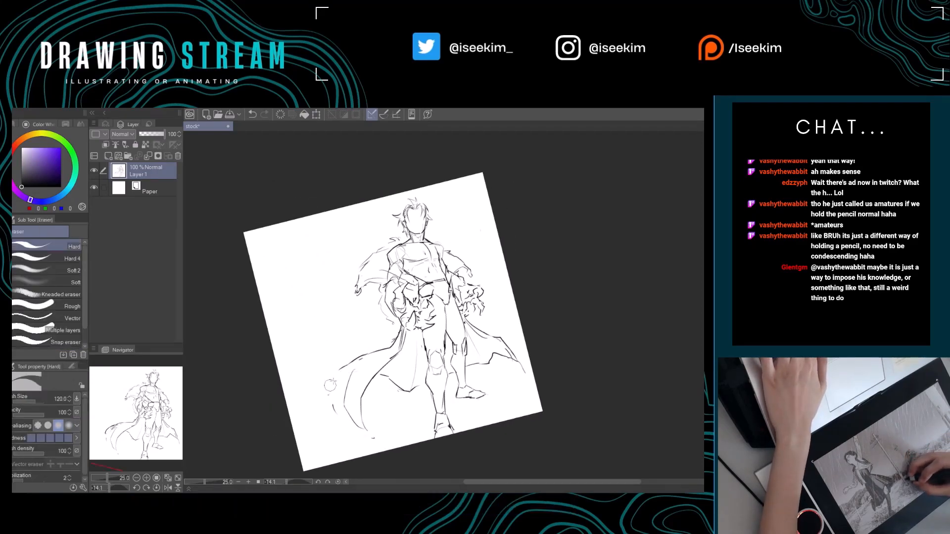
pyautogui.press('p')
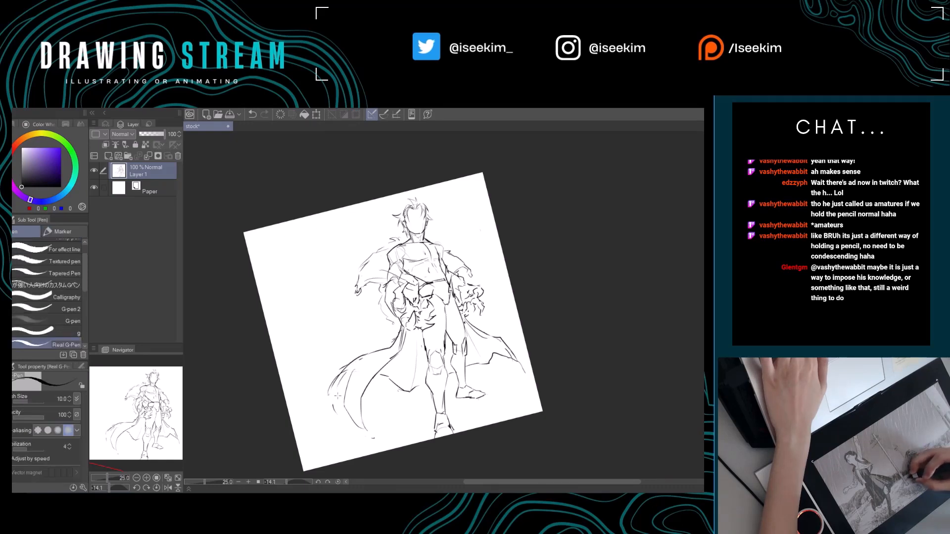
pyautogui.hotkey('ctrl', '@')
pyautogui.moveTo(442, 409); pyautogui.dragTo(417, 400)
# Sketch spiky hair strands around the left side and top of the head above the blank face.
pyautogui.scroll(3, 419, 218)
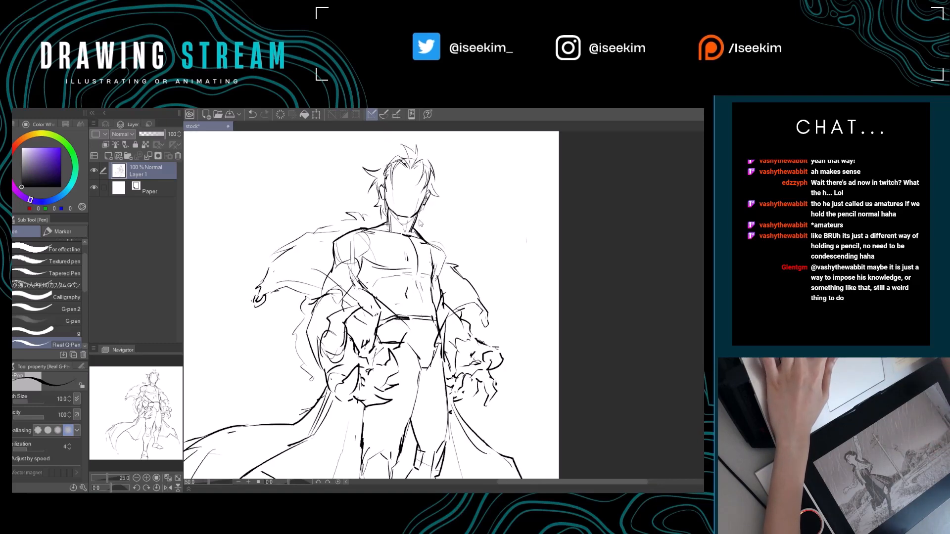
pyautogui.moveTo(420, 219); pyautogui.dragTo(436, 323)
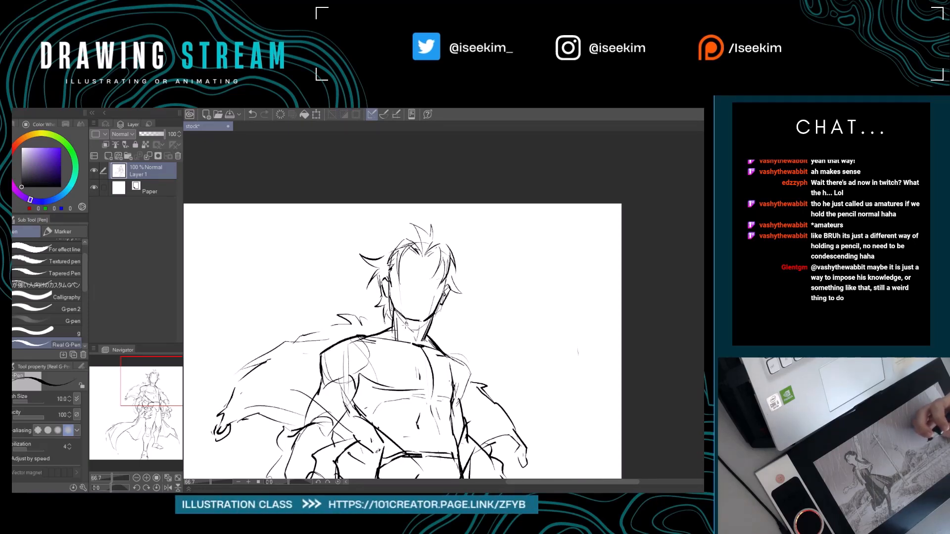
pyautogui.scroll(1, 433, 265)
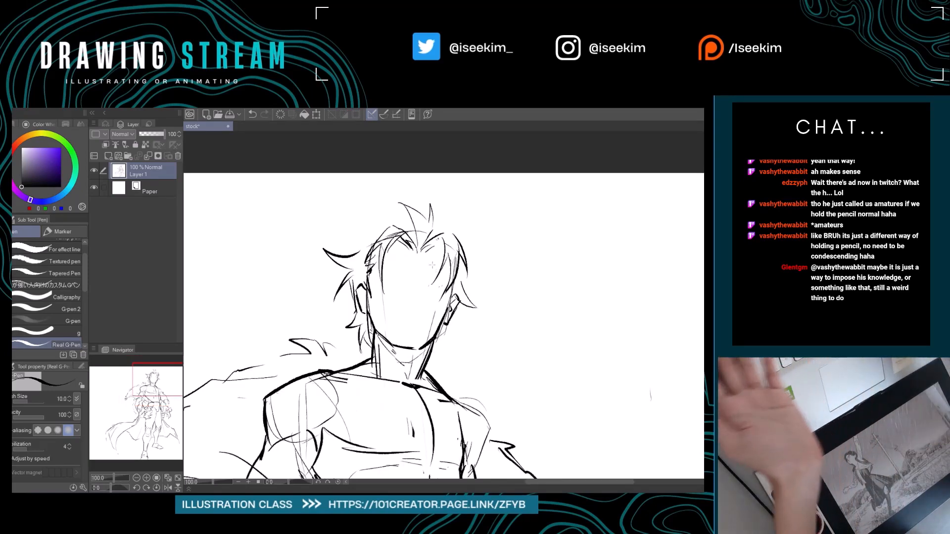
pyautogui.press('r')
pyautogui.moveTo(433, 266); pyautogui.dragTo(425, 223)
pyautogui.press('p')
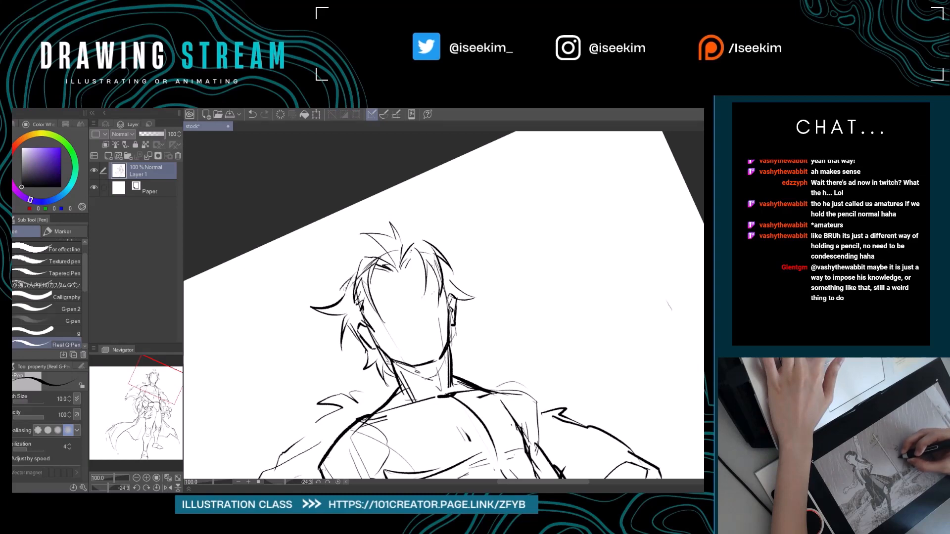
pyautogui.moveTo(352, 282); pyautogui.dragTo(342, 298)
pyautogui.hotkey('ctrl', '@')
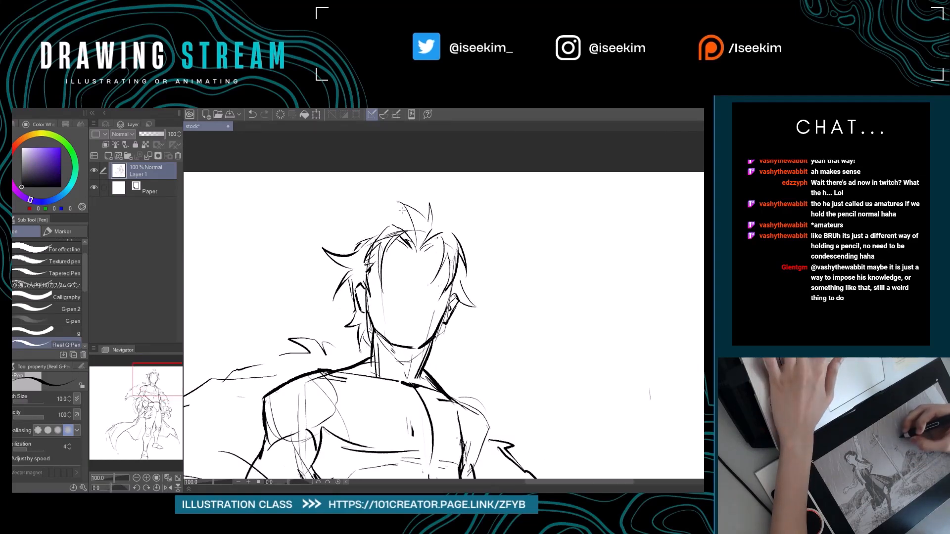
pyautogui.moveTo(367, 191)
pyautogui.mouseDown()
pyautogui.moveTo(375, 217)
pyautogui.moveTo(339, 233)
pyautogui.mouseUp()
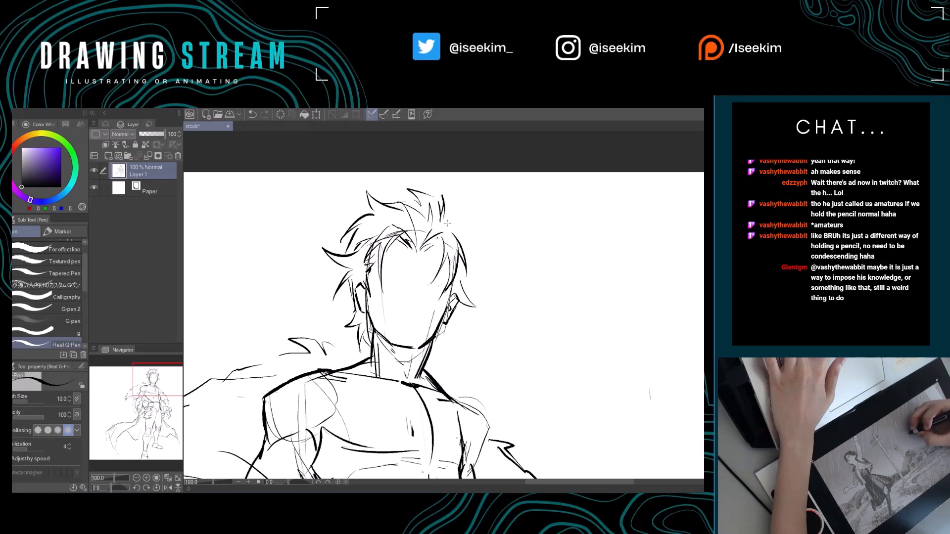
# Undo the stray hair stroke and add hair spikes down the right side of the head to the nape.
pyautogui.hotkey('ctrl', 'z')
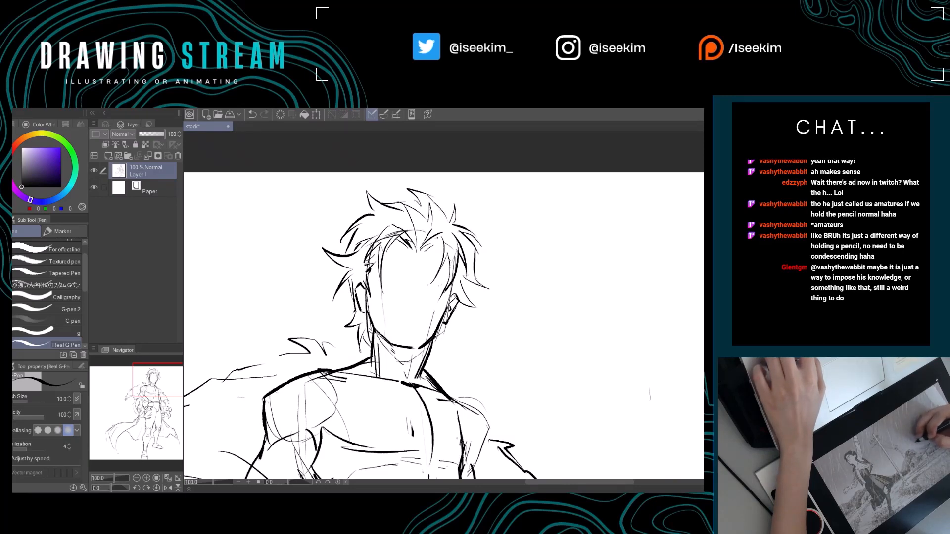
pyautogui.moveTo(471, 277); pyautogui.dragTo(463, 292)
pyautogui.moveTo(445, 323); pyautogui.dragTo(451, 354)
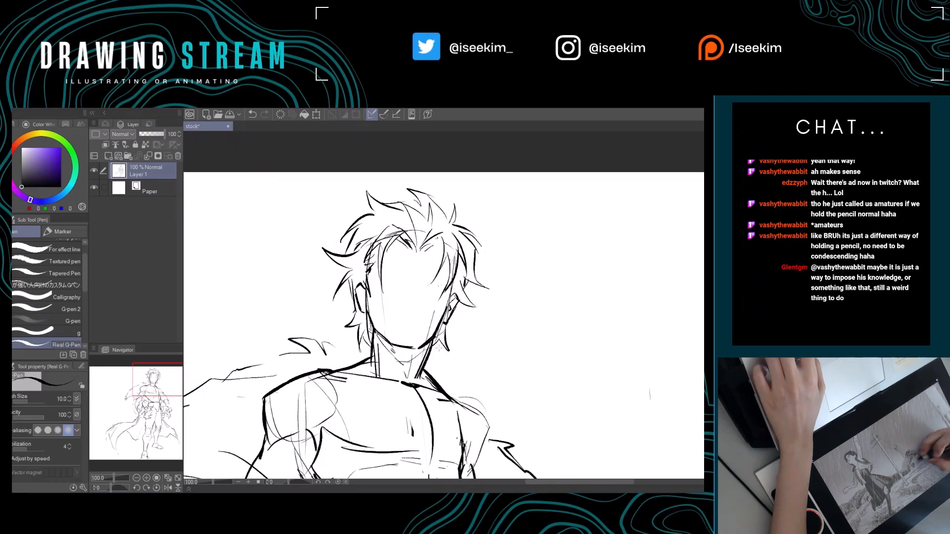
# Erase part of the tuft on top of the head and redraw it with strands sweeping to the right.
pyautogui.press('e')
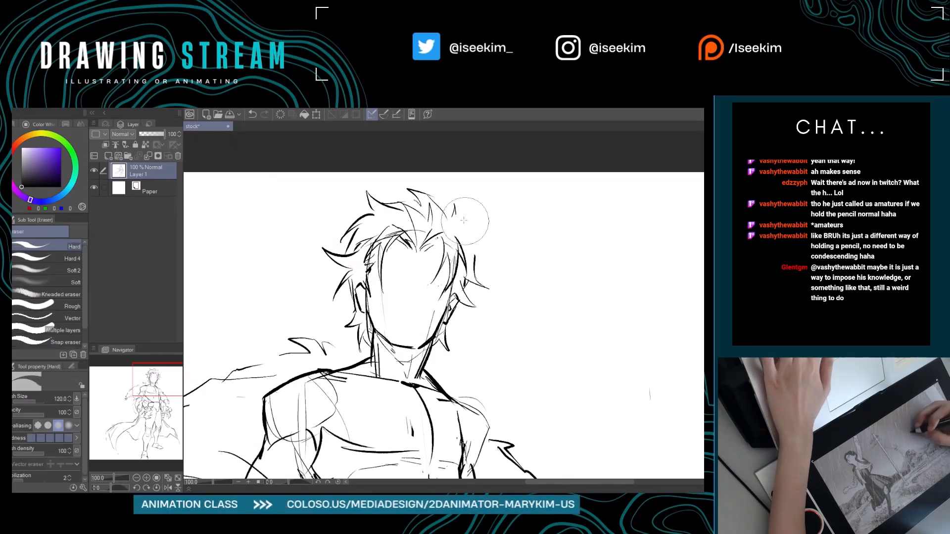
pyautogui.press('p')
pyautogui.press('e')
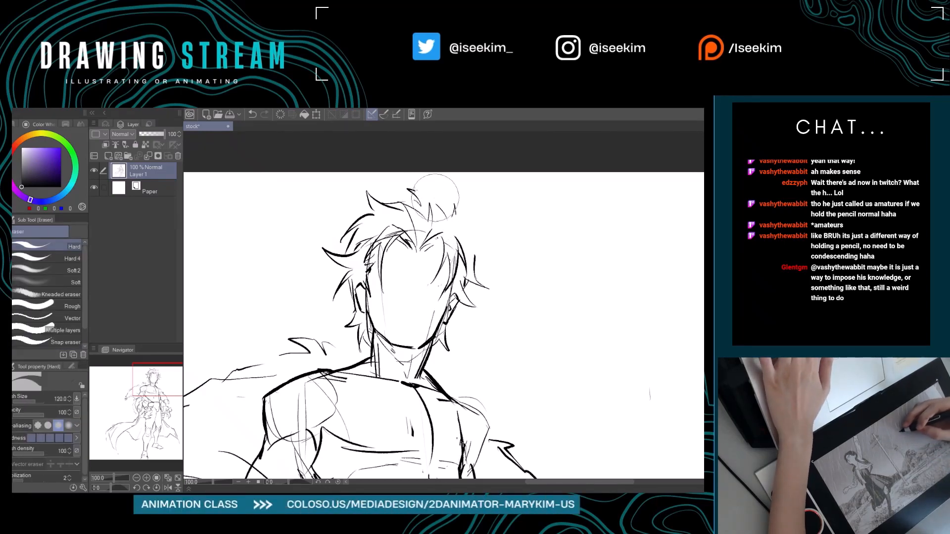
pyautogui.press('p')
pyautogui.moveTo(421, 194); pyautogui.dragTo(446, 217)
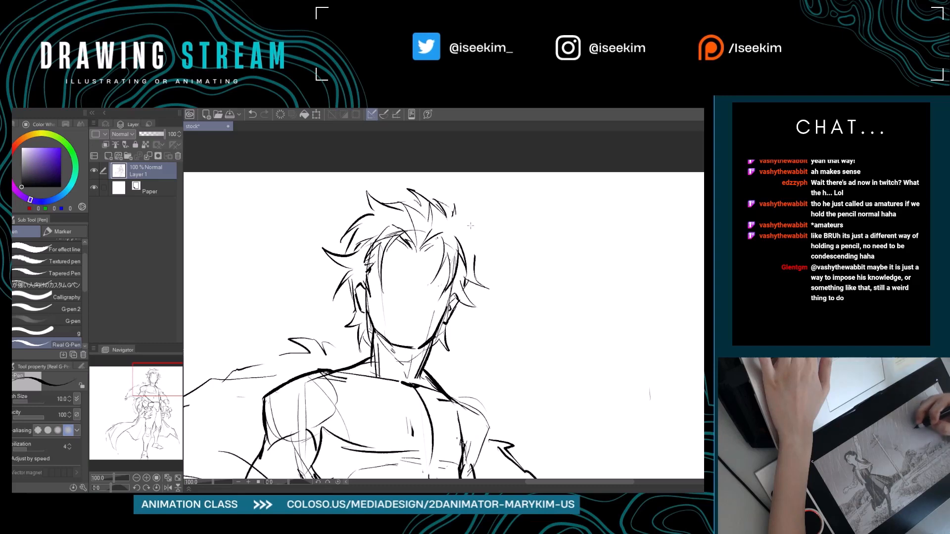
# Erase the rough strands at the upper right of the hair and redraw them as spikes flicking outward.
pyautogui.press('e')
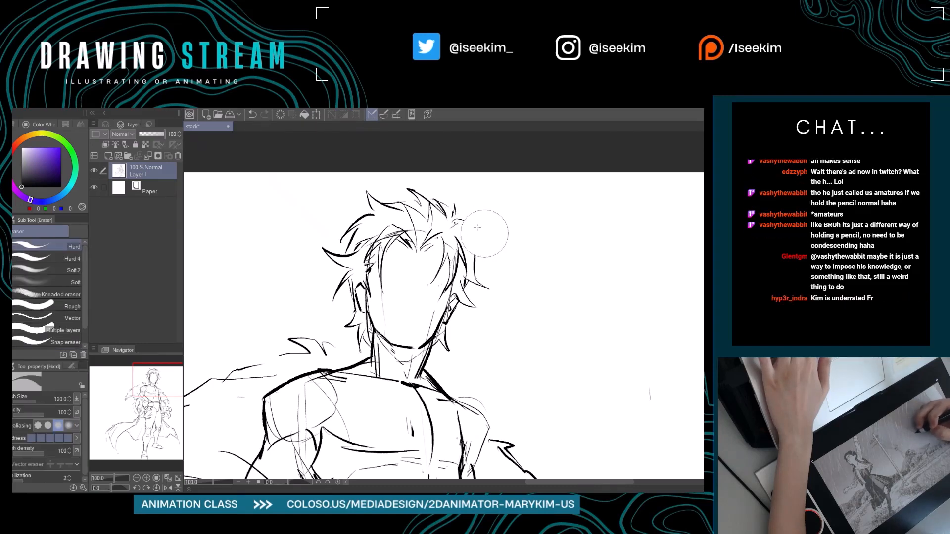
pyautogui.moveTo(500, 243)
pyautogui.mouseDown()
pyautogui.moveTo(479, 235)
pyautogui.moveTo(436, 246)
pyautogui.moveTo(472, 252)
pyautogui.moveTo(458, 232)
pyautogui.moveTo(466, 247)
pyautogui.mouseUp()
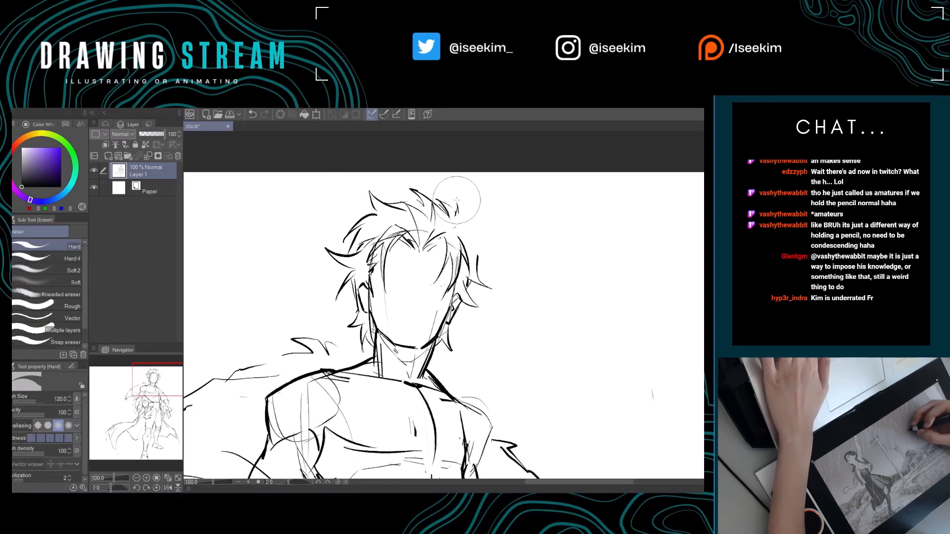
pyautogui.press('p')
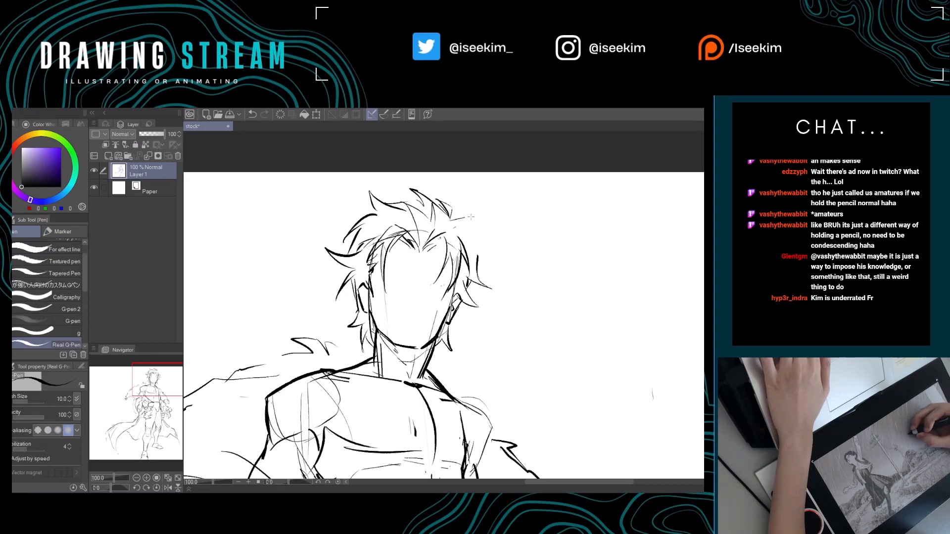
pyautogui.press('e')
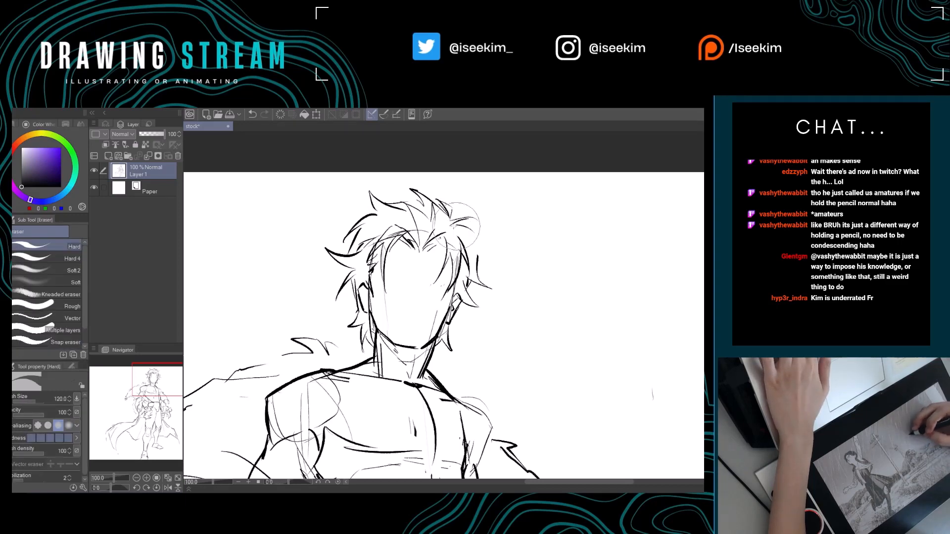
pyautogui.press('p')
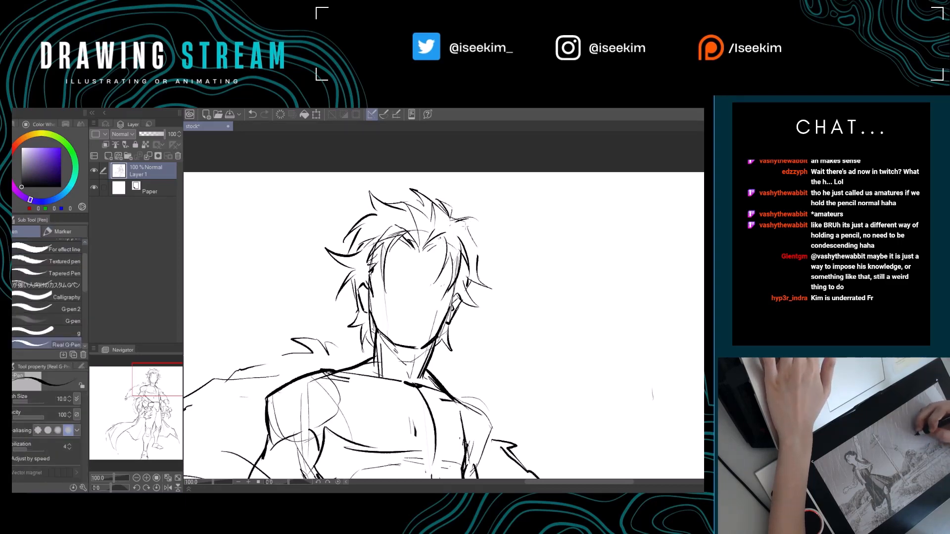
pyautogui.moveTo(476, 249)
pyautogui.mouseDown()
pyautogui.moveTo(478, 266)
pyautogui.moveTo(498, 276)
pyautogui.mouseUp()
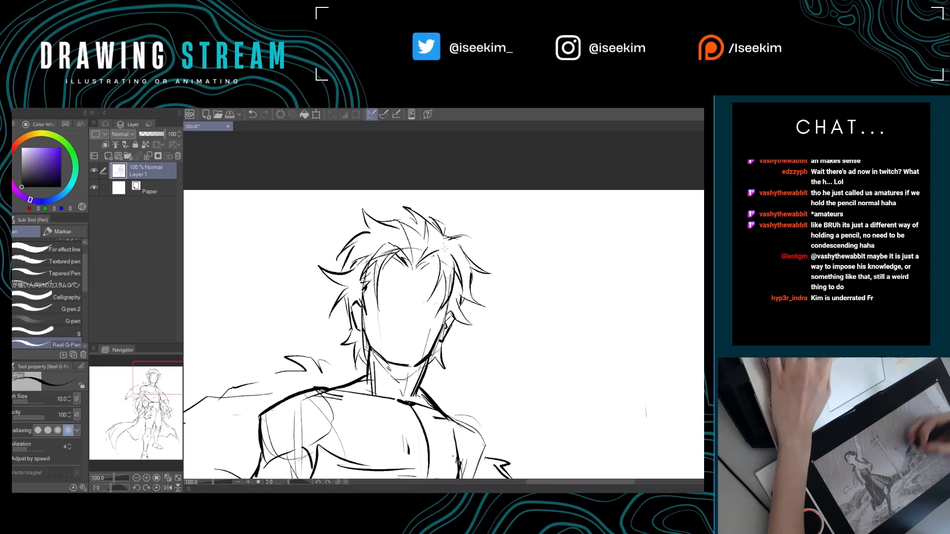
# Erase the tall spike and outer strands along the upper-left outline of the hair.
pyautogui.moveTo(410, 229); pyautogui.dragTo(449, 250)
pyautogui.press('e')
pyautogui.moveTo(393, 253); pyautogui.dragTo(426, 250)
pyautogui.press('p')
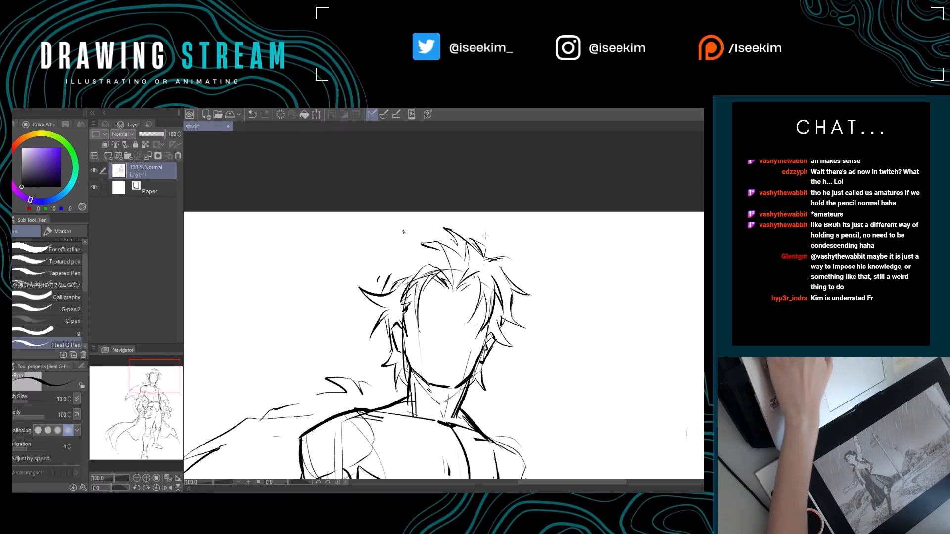
# Redraw the upper-left hair outline as curved strands running from the crown to the side spikes.
pyautogui.press('r')
pyautogui.moveTo(480, 226); pyautogui.dragTo(422, 224)
pyautogui.press('e')
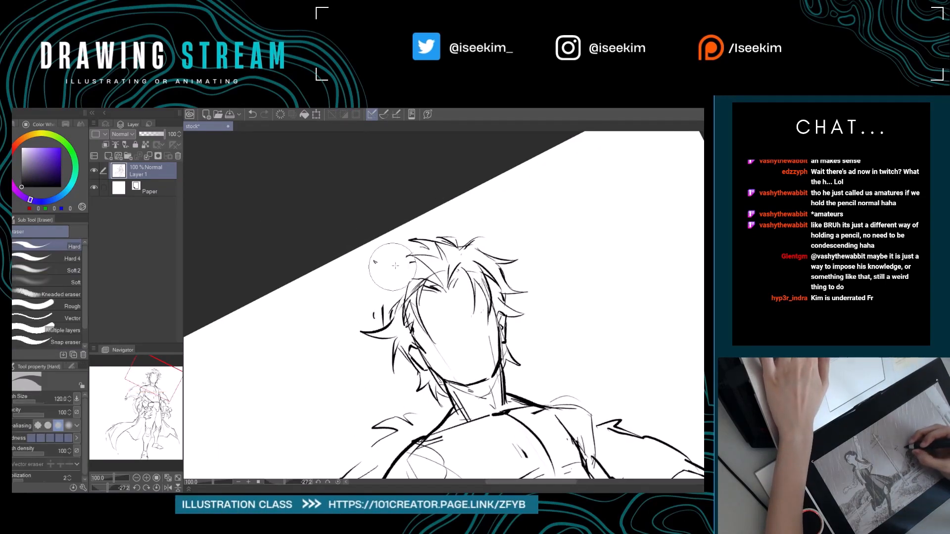
pyautogui.press('p')
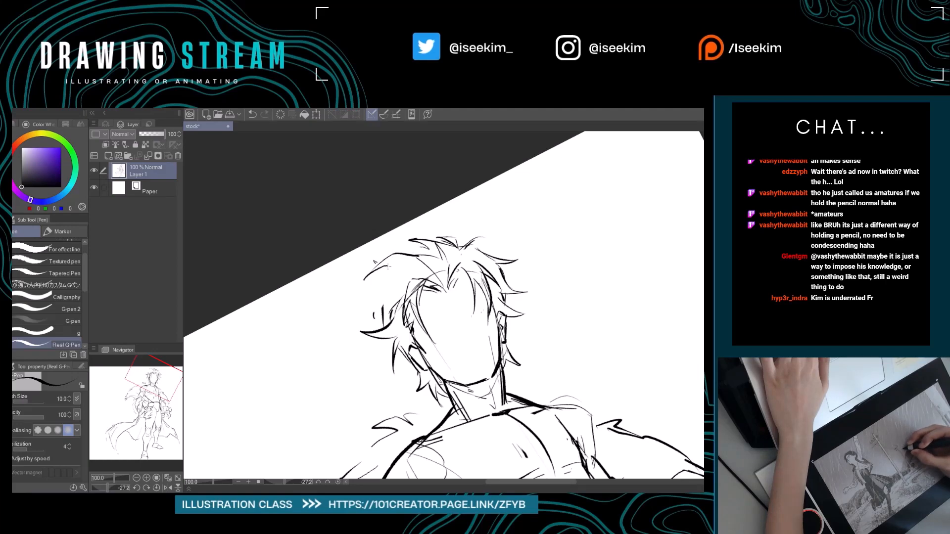
pyautogui.press('e')
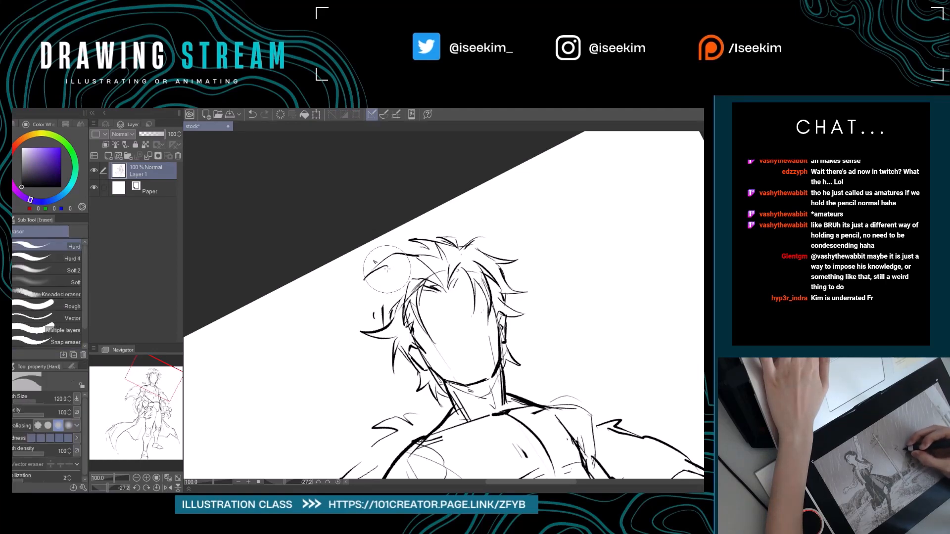
pyautogui.press('p')
pyautogui.moveTo(401, 271)
pyautogui.mouseDown()
pyautogui.moveTo(387, 281)
pyautogui.moveTo(385, 323)
pyautogui.mouseUp()
pyautogui.press('r')
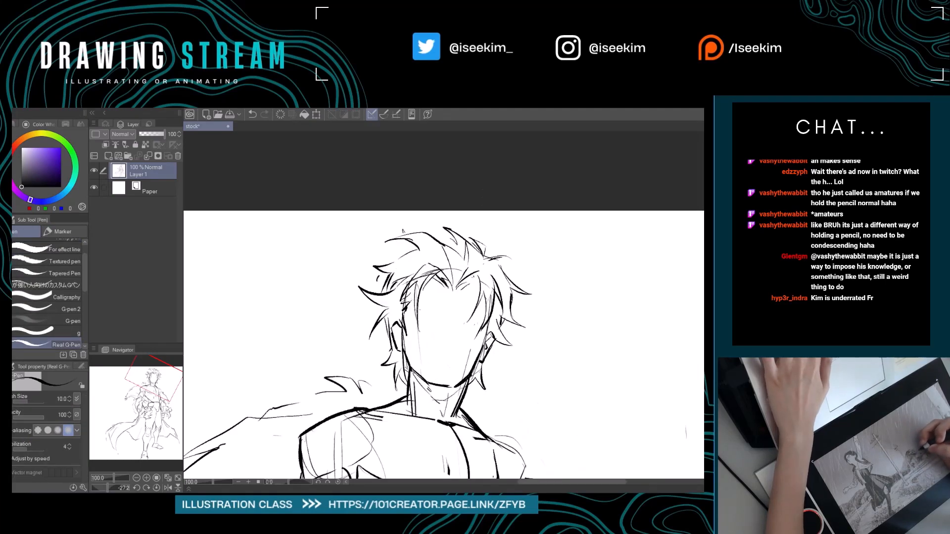
# Erase the smooth upper-left hair curve and replace it with short jagged spikes.
pyautogui.moveTo(477, 307); pyautogui.dragTo(456, 301)
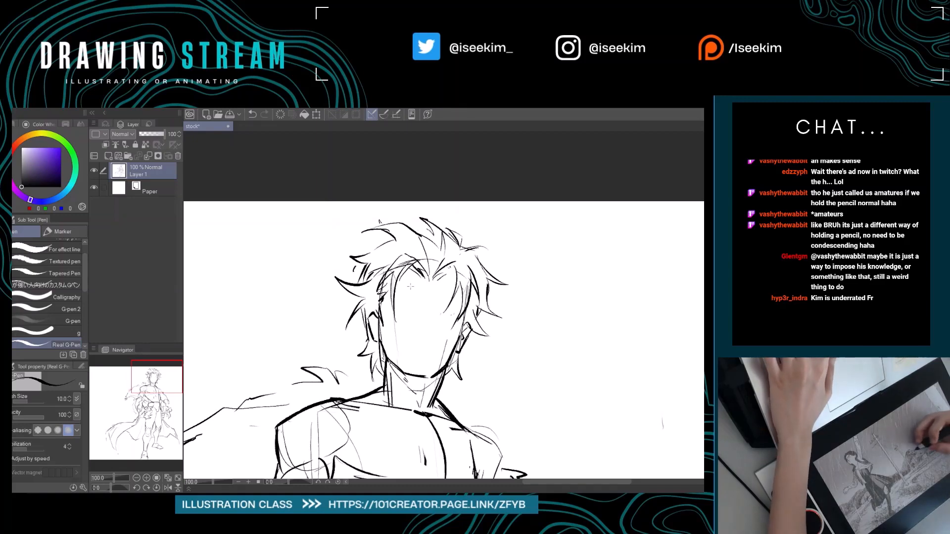
pyautogui.press('r')
pyautogui.moveTo(359, 194); pyautogui.dragTo(319, 243)
pyautogui.press('e')
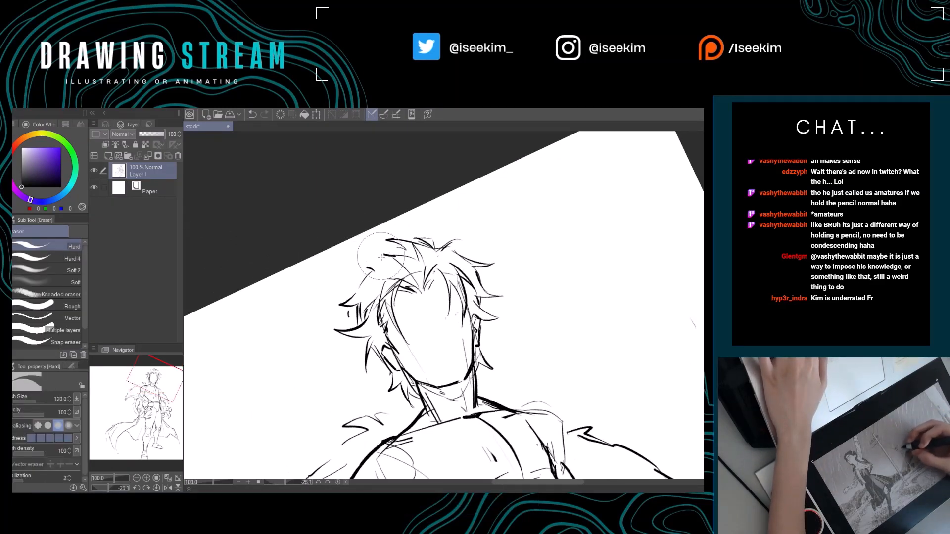
pyautogui.press('p')
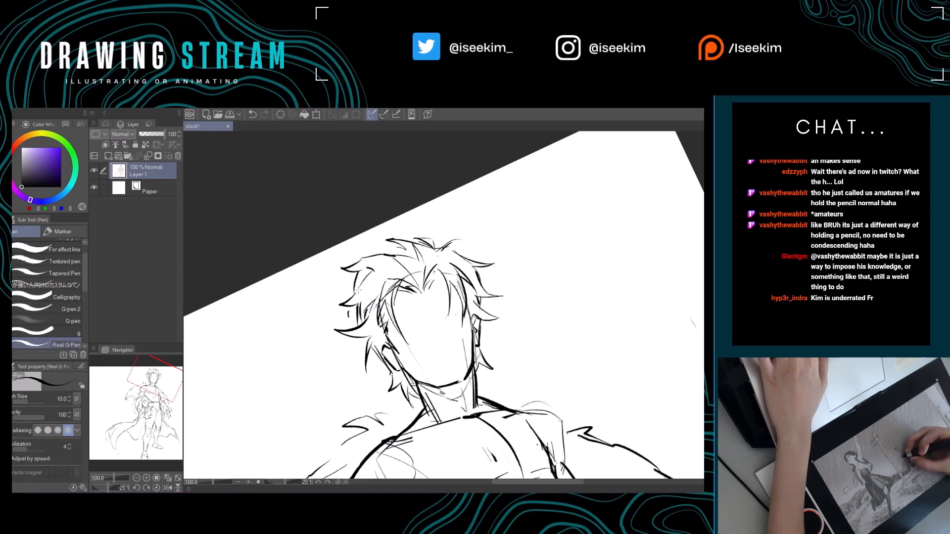
pyautogui.hotkey('ctrl', '@')
# Clear the leftover lines at the upper-left crown and draw a pointed hair spike there.
pyautogui.press('e')
pyautogui.moveTo(373, 225)
pyautogui.mouseDown()
pyautogui.moveTo(404, 231)
pyautogui.moveTo(401, 220)
pyautogui.mouseUp()
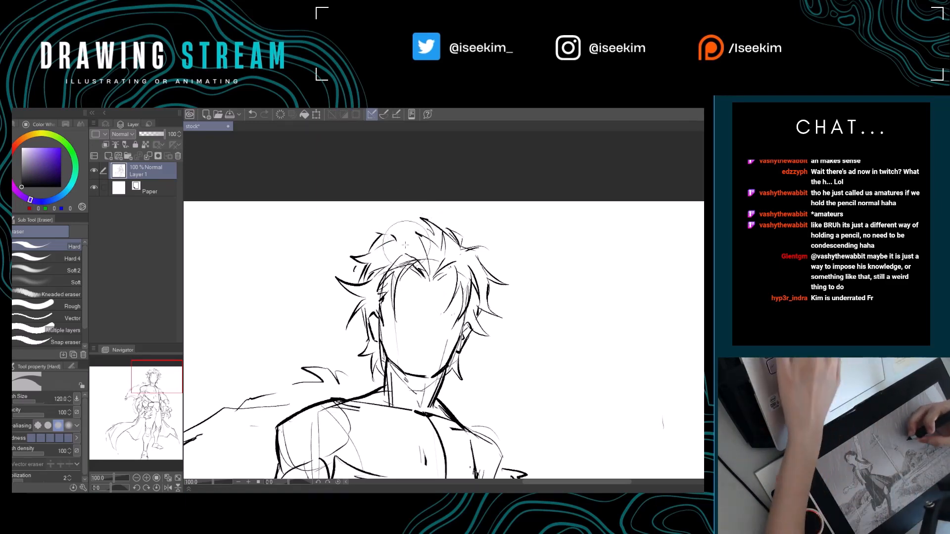
pyautogui.press('p')
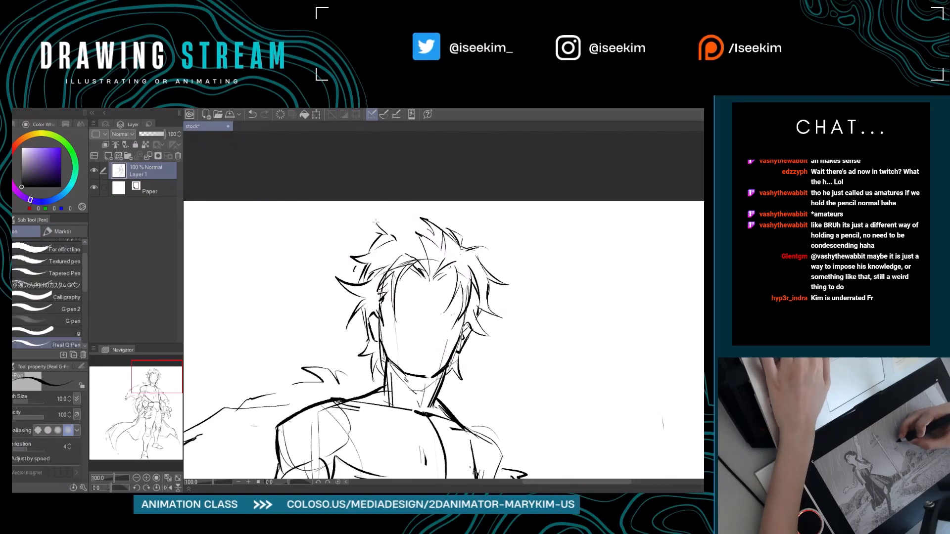
pyautogui.press('e')
pyautogui.moveTo(387, 243); pyautogui.dragTo(365, 258)
pyautogui.press('p')
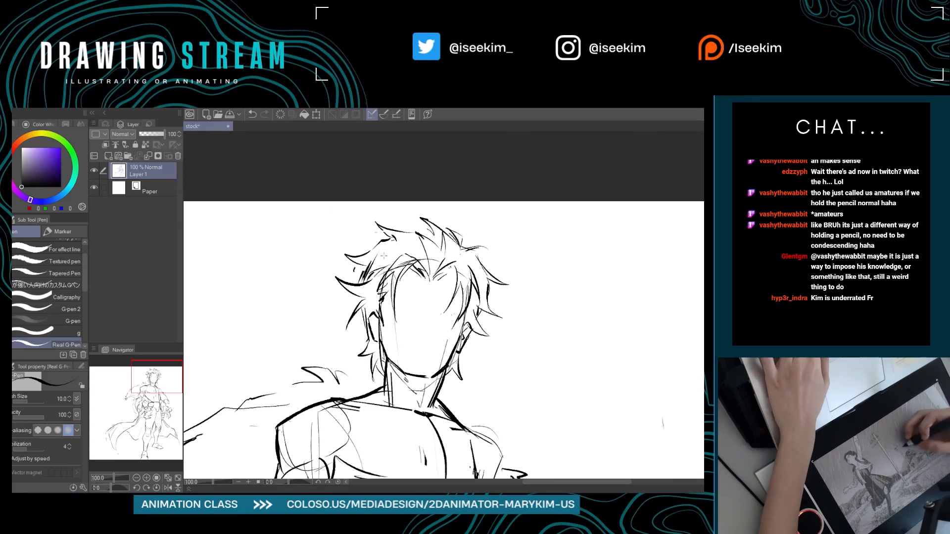
# Erase the loose lines around the upper-left side spike and refine its tip.
pyautogui.press('e')
pyautogui.moveTo(368, 253)
pyautogui.mouseDown()
pyautogui.moveTo(354, 255)
pyautogui.moveTo(370, 278)
pyautogui.moveTo(384, 259)
pyautogui.mouseUp()
pyautogui.press('p')
pyautogui.press('e')
pyautogui.press('p')
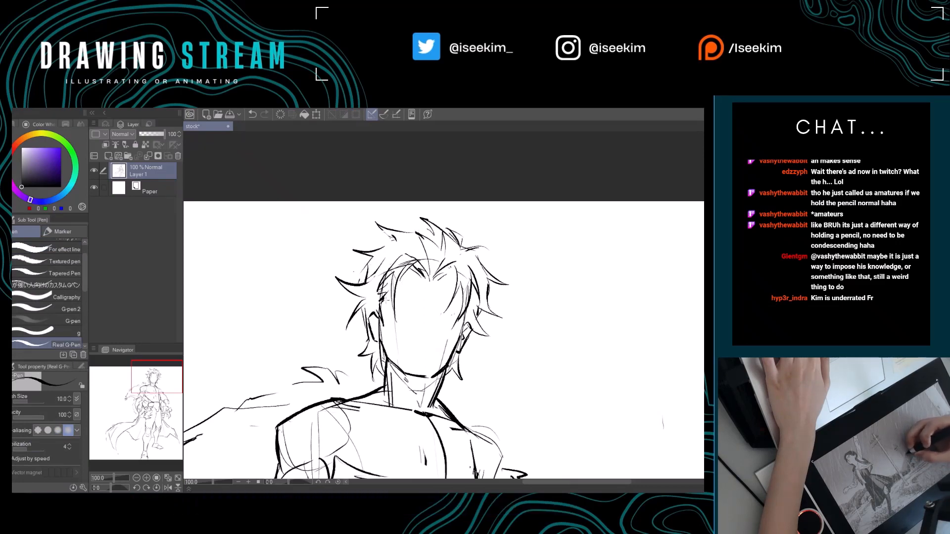
# Erase the tip of the upper-left crown spike and redraw it with strands leading toward the top tuft.
pyautogui.moveTo(402, 305); pyautogui.dragTo(357, 297)
pyautogui.press('e')
pyautogui.moveTo(344, 221)
pyautogui.mouseDown()
pyautogui.moveTo(349, 231)
pyautogui.moveTo(362, 224)
pyautogui.mouseUp()
pyautogui.press('p')
pyautogui.moveTo(338, 208)
pyautogui.mouseDown()
pyautogui.moveTo(389, 233)
pyautogui.moveTo(407, 226)
pyautogui.mouseUp()
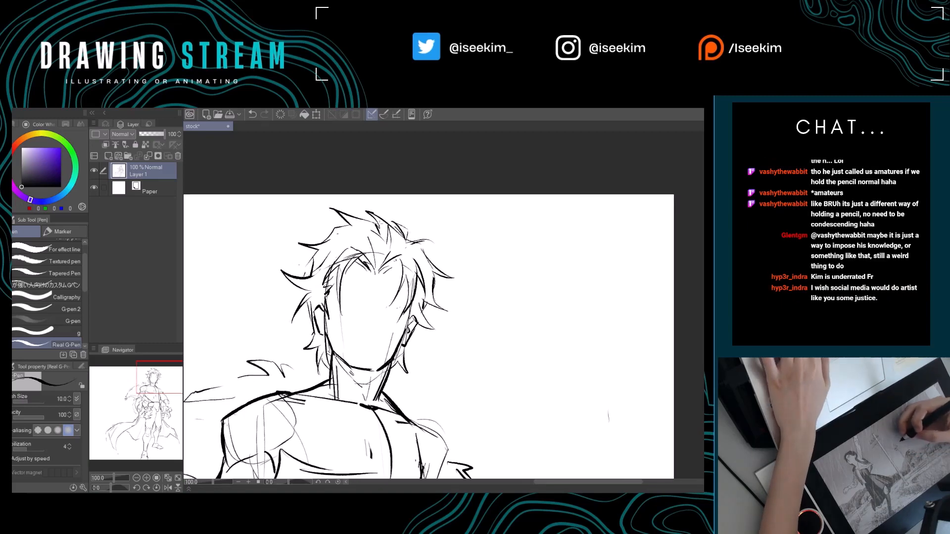
# Erase the top tuft and inner crown strands, and redraw the pointed strands rising from the centre parting.
pyautogui.press('e')
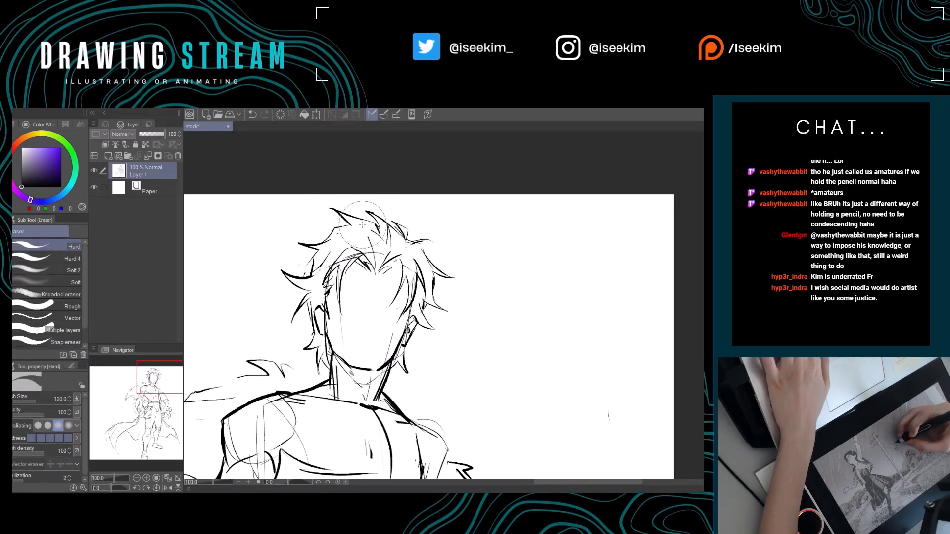
pyautogui.moveTo(342, 211); pyautogui.dragTo(387, 232)
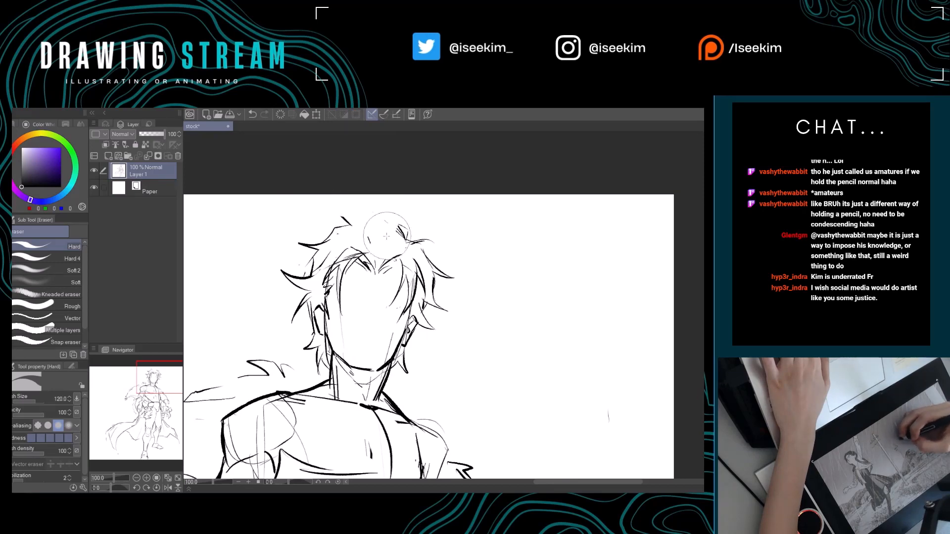
pyautogui.press('p')
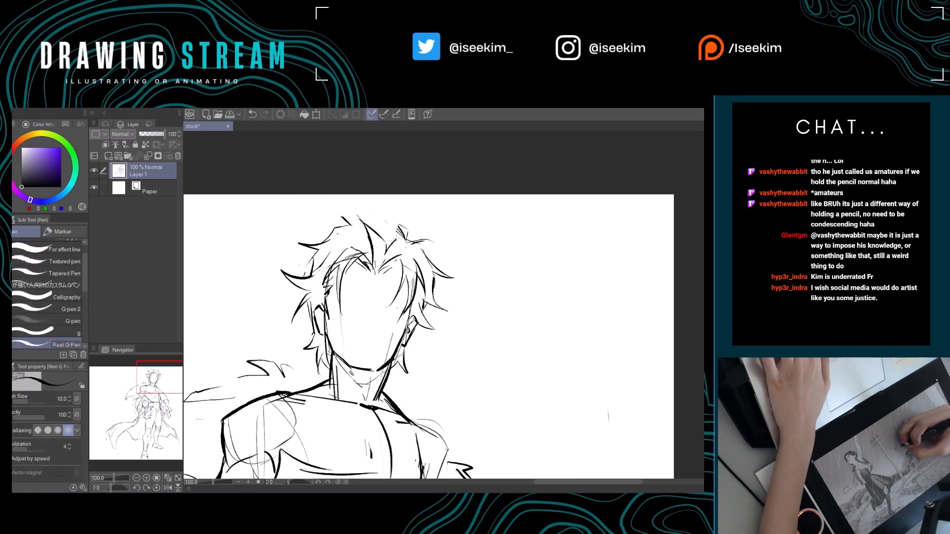
pyautogui.moveTo(389, 276); pyautogui.dragTo(395, 255)
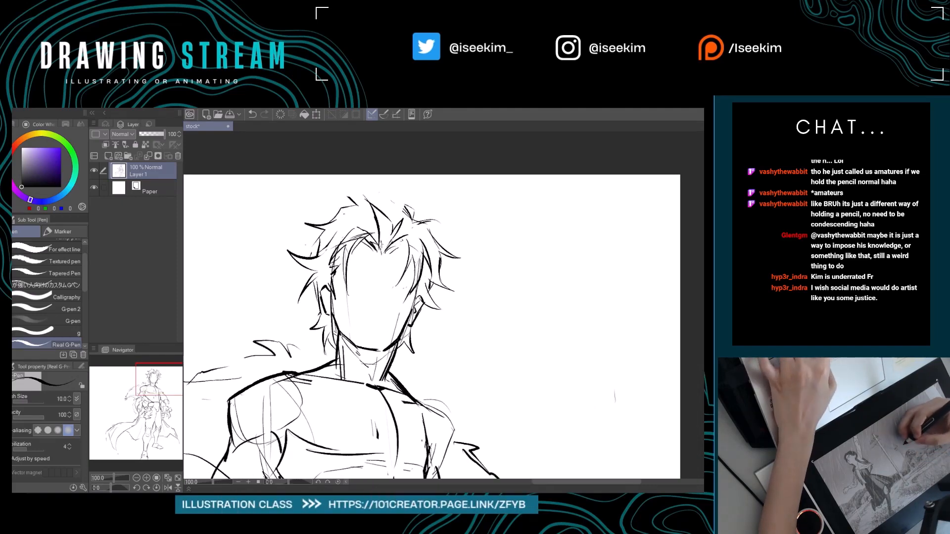
pyautogui.moveTo(372, 228)
pyautogui.mouseDown()
pyautogui.moveTo(411, 222)
pyautogui.moveTo(415, 244)
pyautogui.moveTo(354, 259)
pyautogui.moveTo(381, 258)
pyautogui.mouseUp()
# Rework the upper-left crown beside the parting, erasing stray lines and redrawing its curved spike.
pyautogui.press('e')
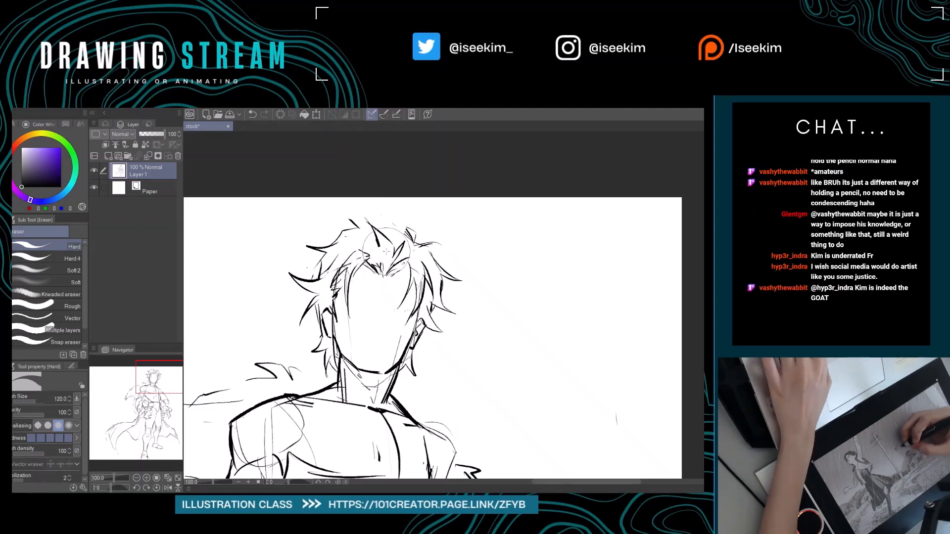
pyautogui.press('p')
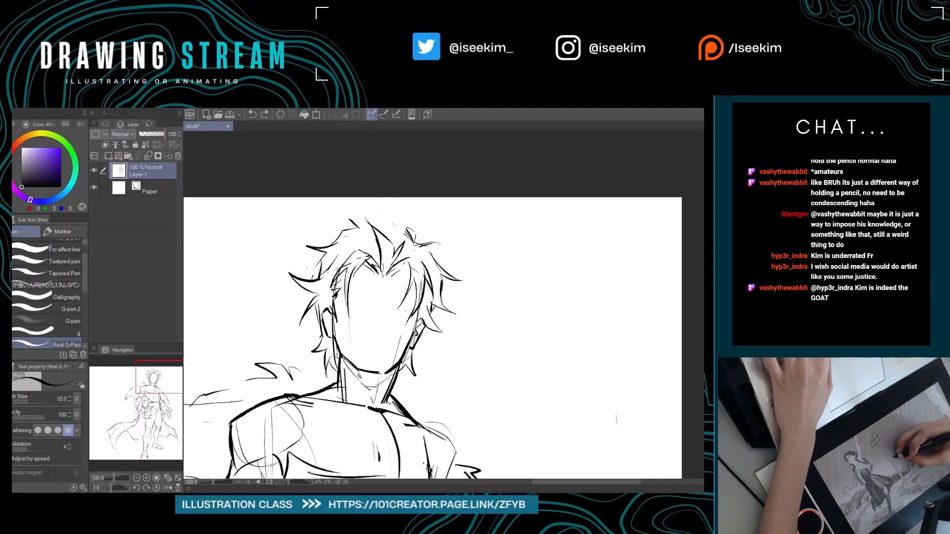
pyautogui.moveTo(356, 245); pyautogui.dragTo(375, 247)
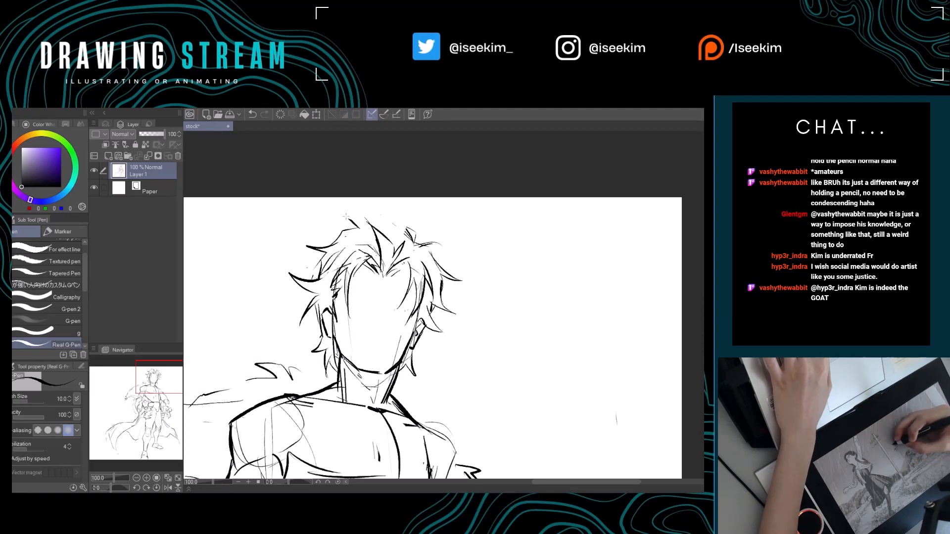
pyautogui.press('e')
pyautogui.moveTo(364, 210); pyautogui.dragTo(344, 209)
pyautogui.press('p')
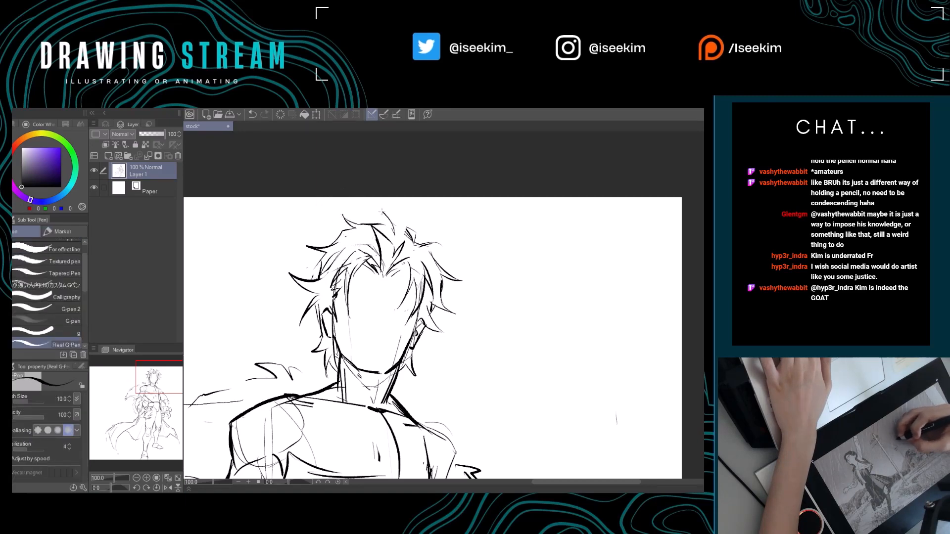
# Draw a pointed tuft on top of the head and thin out the rough upper-right crown lines.
pyautogui.moveTo(420, 239); pyautogui.dragTo(400, 226)
pyautogui.press('e')
pyautogui.press('p')
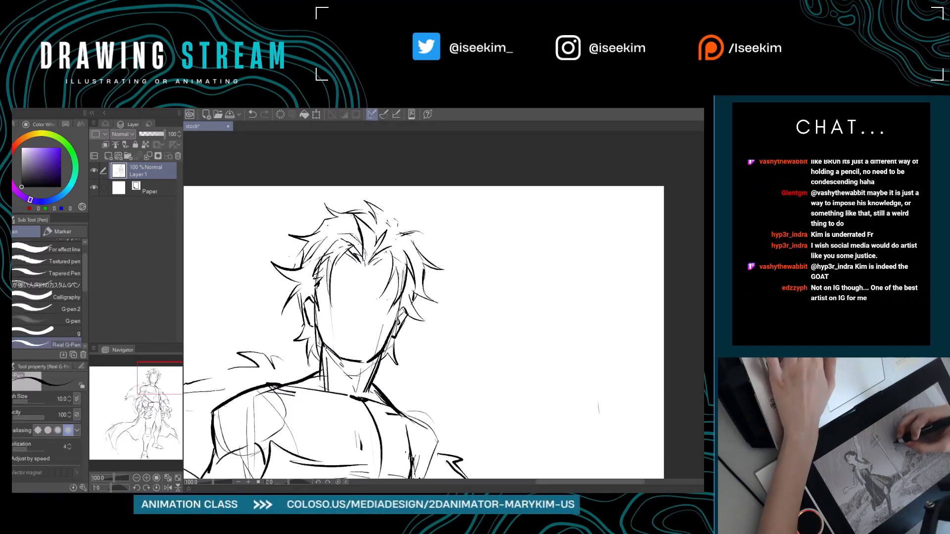
pyautogui.press('e')
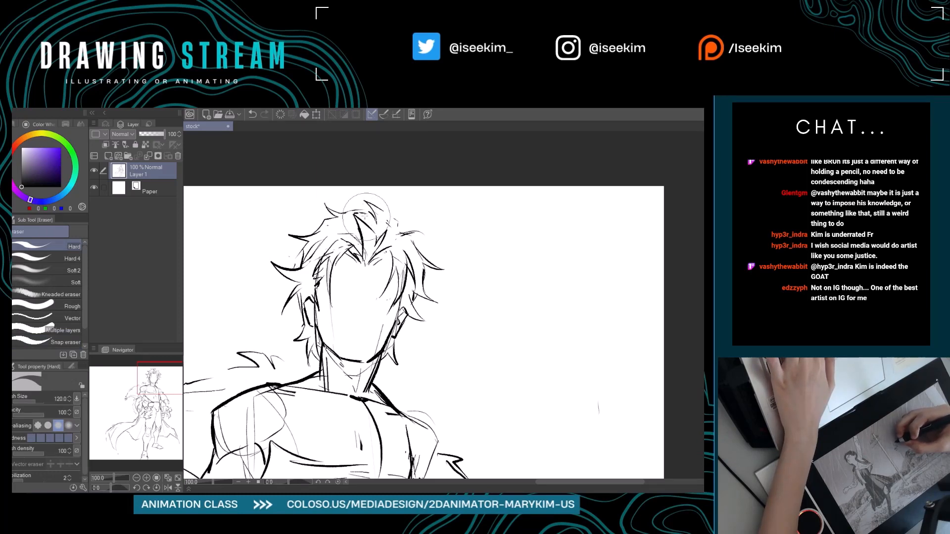
pyautogui.press('p')
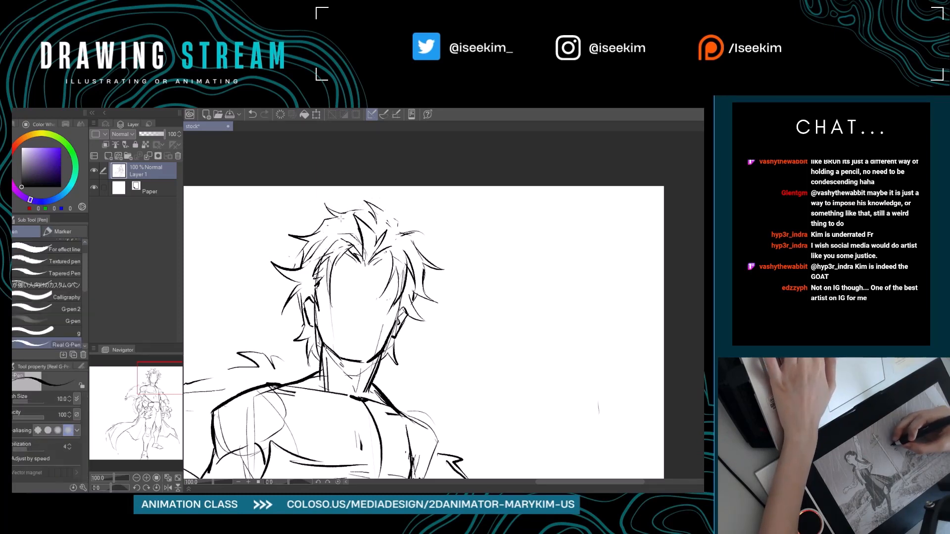
# Erase the tuft and upper-left hair outline, and redraw the upper-left side as short pointed spikes.
pyautogui.moveTo(345, 211)
pyautogui.mouseDown()
pyautogui.moveTo(329, 201)
pyautogui.moveTo(347, 208)
pyautogui.moveTo(272, 205)
pyautogui.mouseUp()
pyautogui.press('e')
pyautogui.press('p')
pyautogui.press('r')
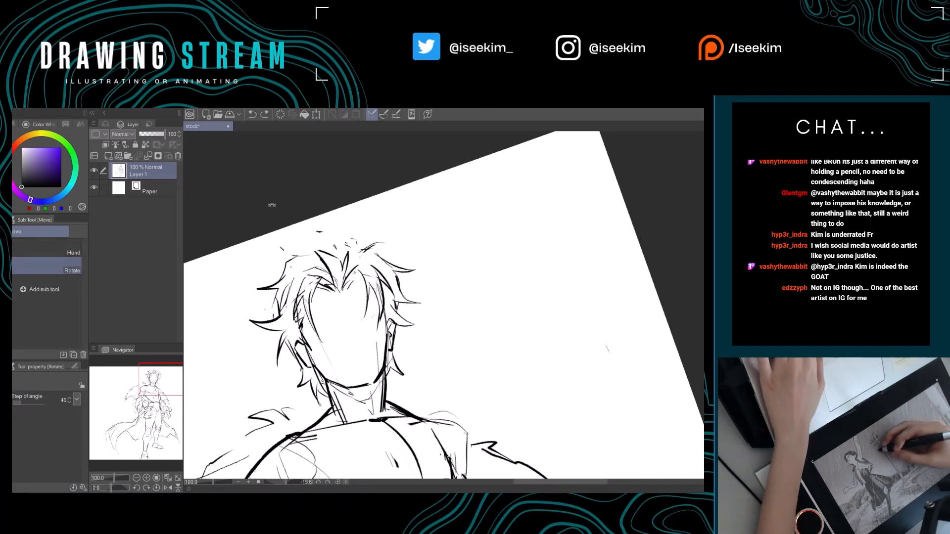
pyautogui.press('e')
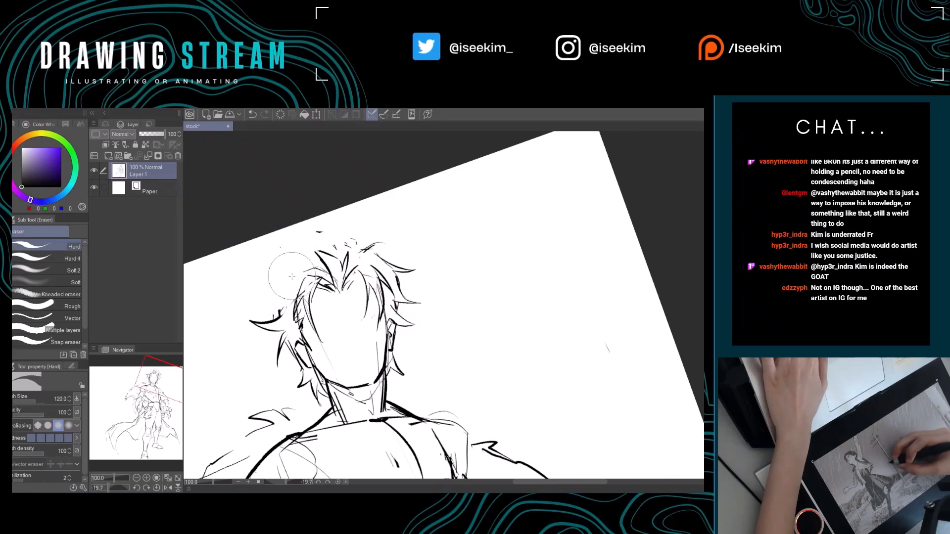
pyautogui.press('p')
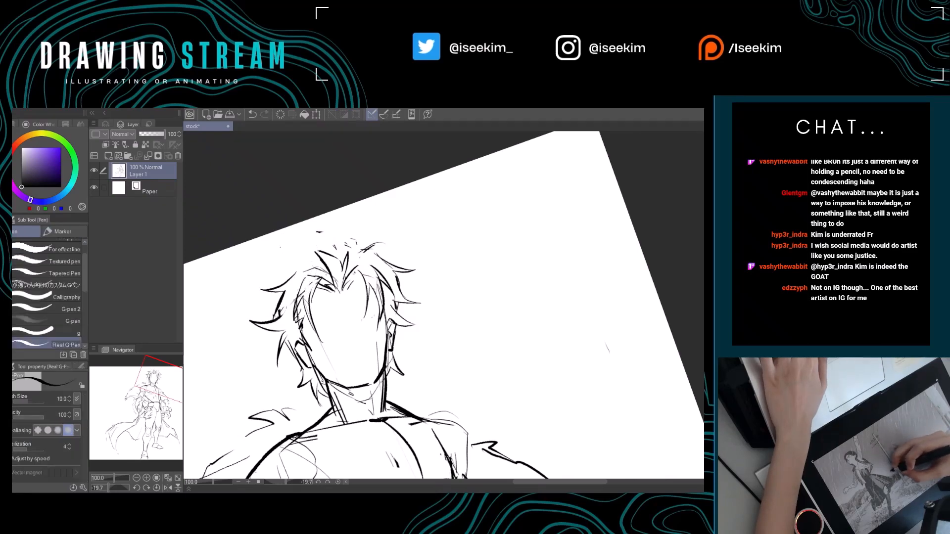
pyautogui.moveTo(308, 289); pyautogui.dragTo(291, 285)
# Erase the long spikes on the right side of the head and redraw them as shorter layered ones.
pyautogui.hotkey('ctrl', '@')
pyautogui.press('e')
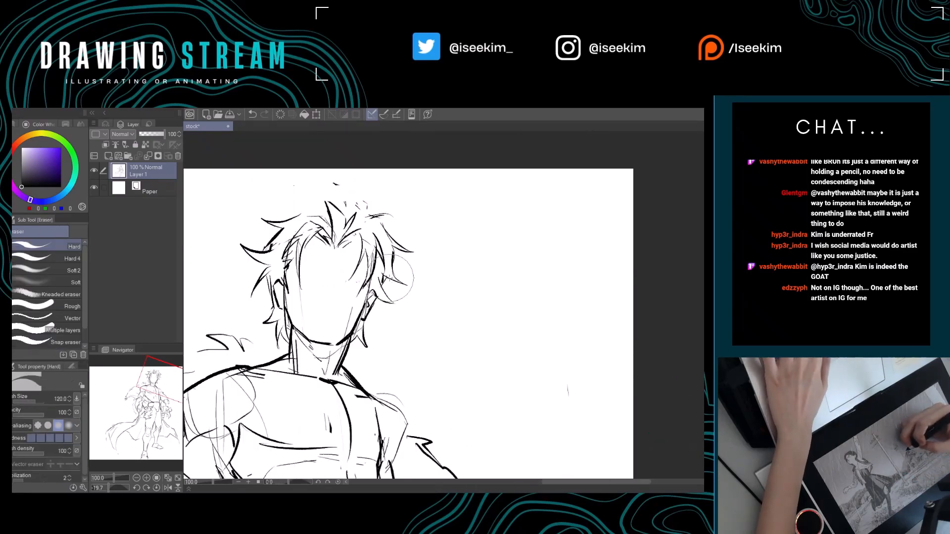
pyautogui.press('p')
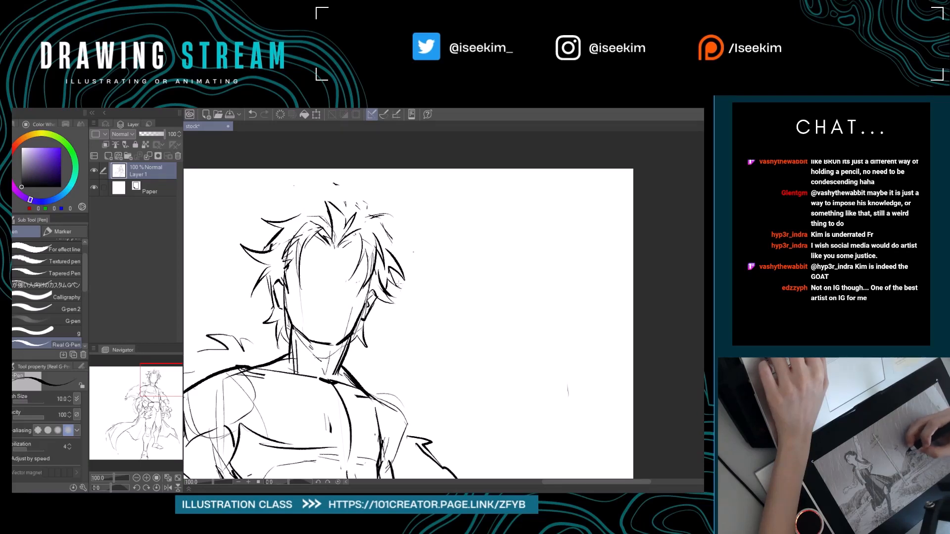
pyautogui.moveTo(399, 283); pyautogui.dragTo(423, 304)
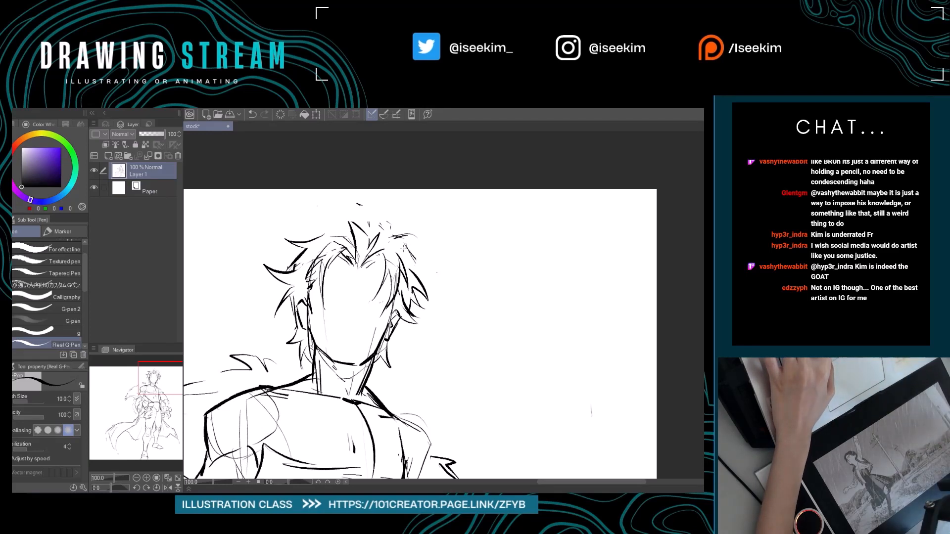
# Draw a swept tuft at the top of the head and extend the right crown outline toward the side hair.
pyautogui.press('r')
pyautogui.moveTo(363, 221); pyautogui.dragTo(350, 233)
pyautogui.moveTo(308, 278); pyautogui.dragTo(292, 297)
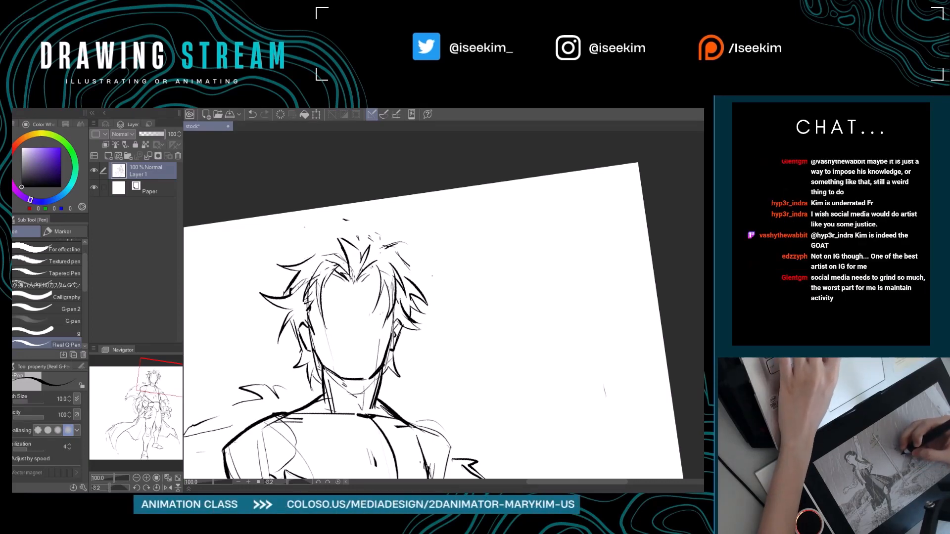
pyautogui.moveTo(340, 242); pyautogui.dragTo(330, 239)
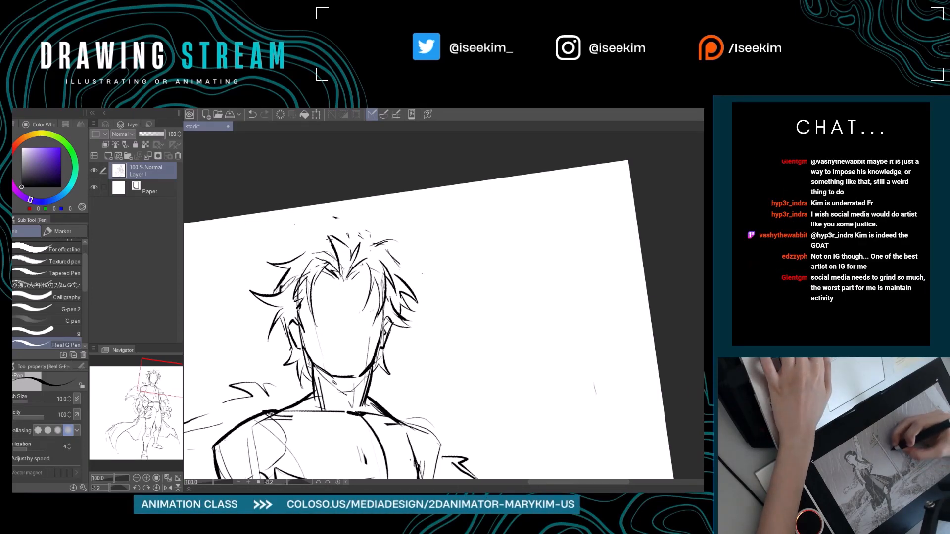
pyautogui.hotkey('ctrl', 'z')
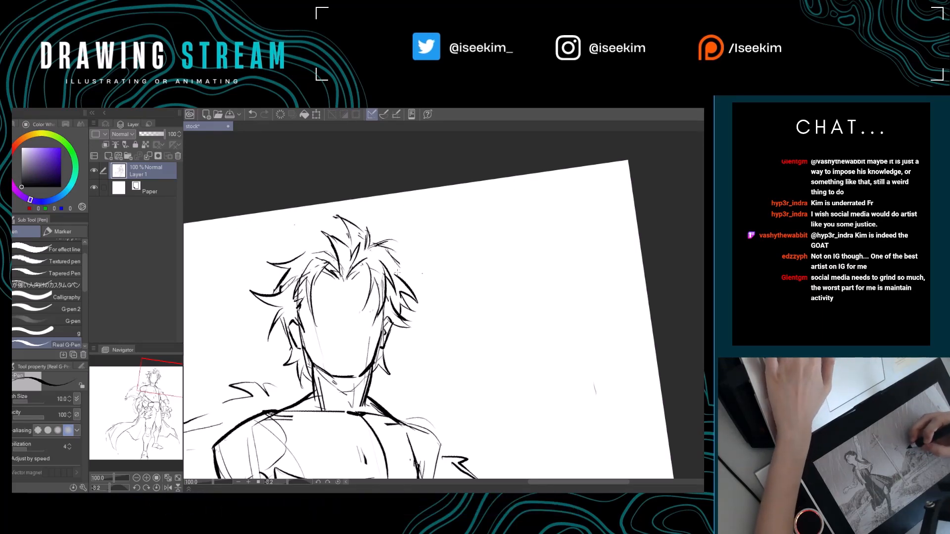
pyautogui.press('e')
pyautogui.press('p')
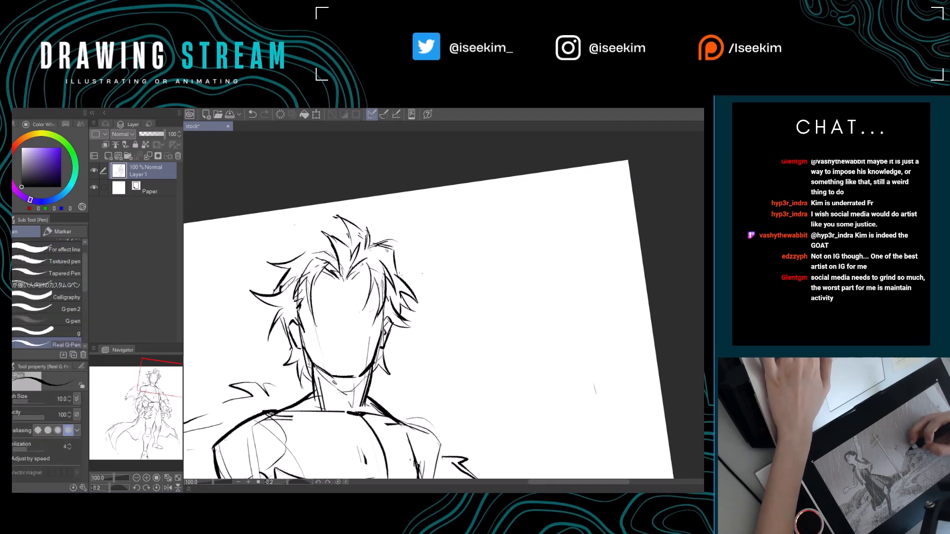
# Draw the left crown outline connecting the top tuft to the upper-left side spikes.
pyautogui.moveTo(342, 272); pyautogui.dragTo(431, 288)
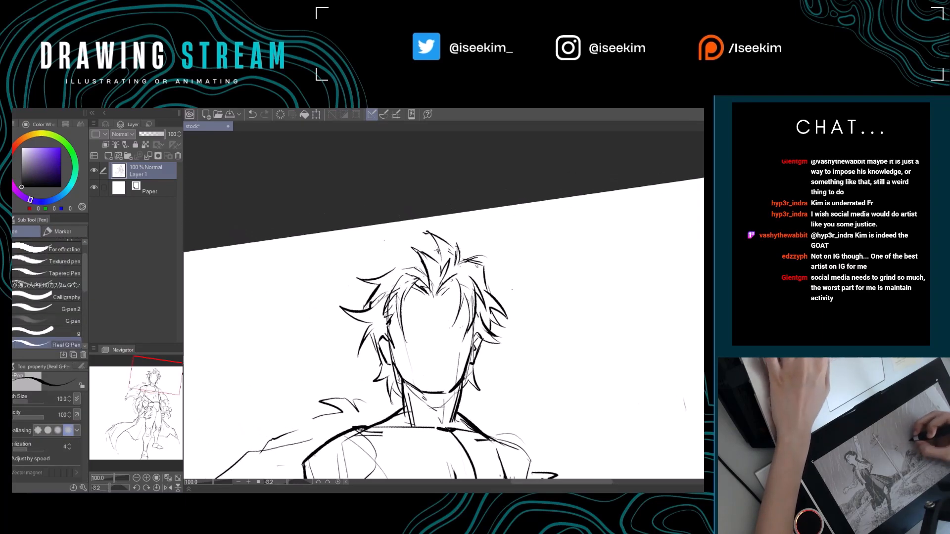
pyautogui.moveTo(438, 248); pyautogui.dragTo(426, 242)
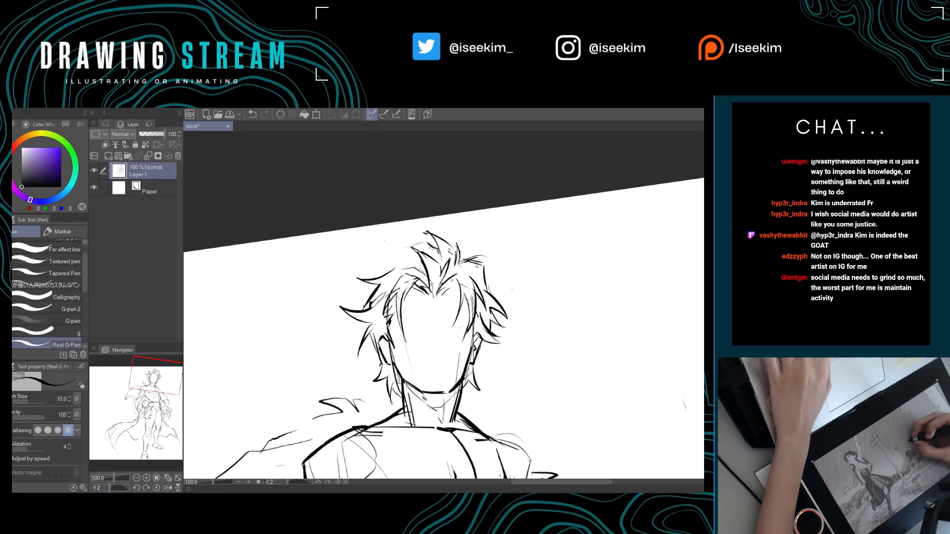
pyautogui.hotkey('ctrl', 'z')
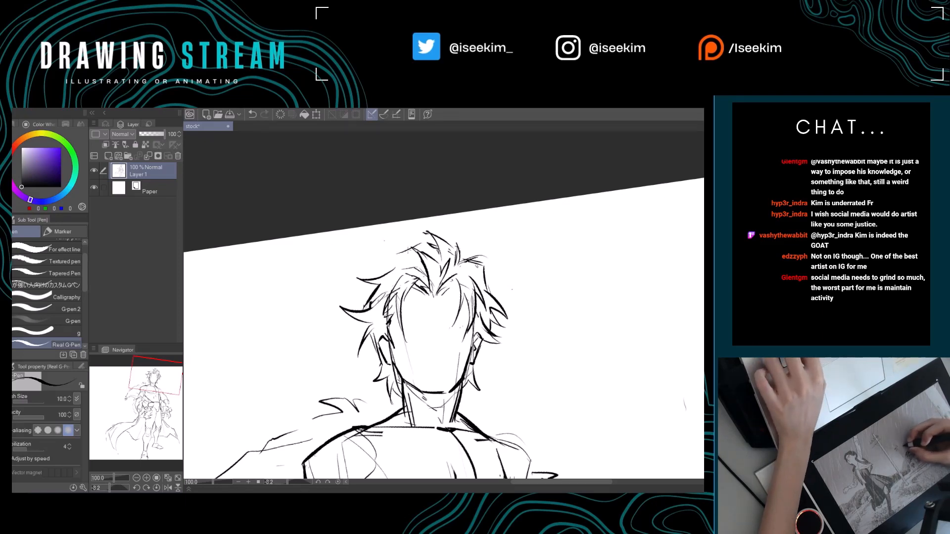
pyautogui.hotkey('ctrl', 'z')
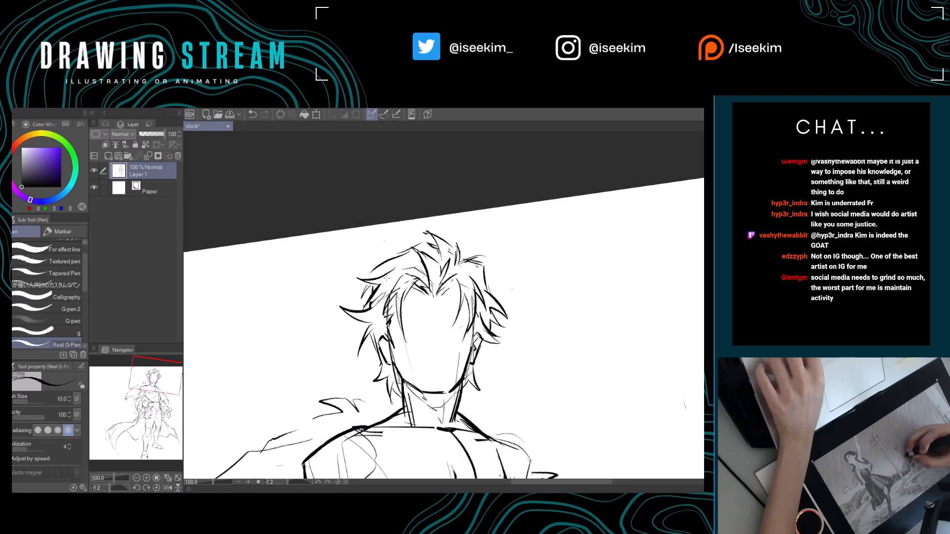
pyautogui.keyDown('shift'); pyautogui.doubleClick(468, 281); pyautogui.keyUp('shift')
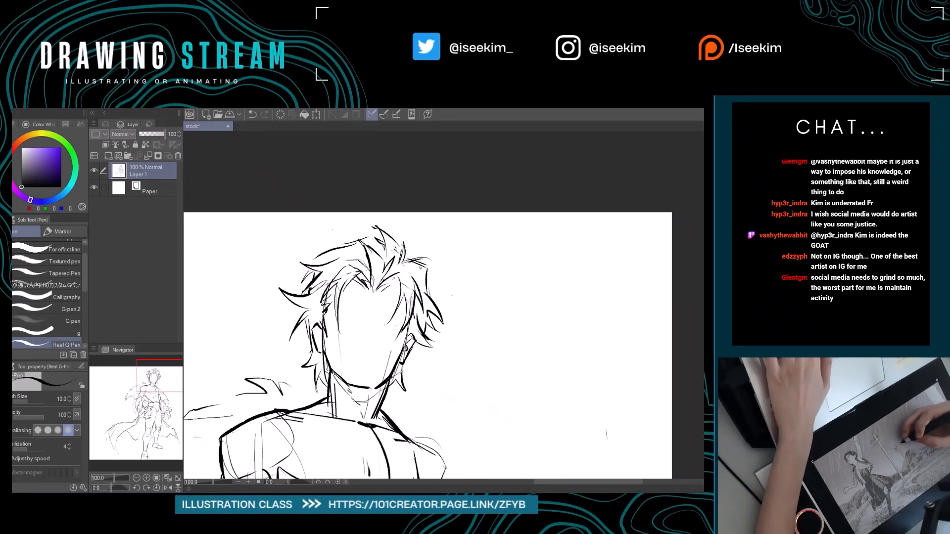
# Erase the tip of the top tuft and redraw it as a sharper spike with strands beside it.
pyautogui.press('e')
pyautogui.moveTo(378, 218)
pyautogui.mouseDown()
pyautogui.moveTo(390, 252)
pyautogui.moveTo(405, 260)
pyautogui.mouseUp()
pyautogui.press('p')
pyautogui.press('e')
pyautogui.press('p')
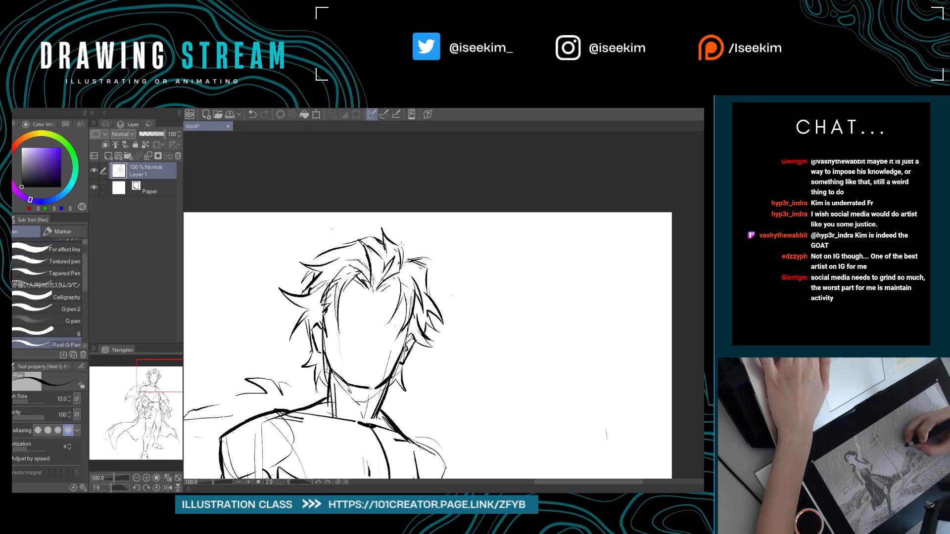
pyautogui.hotkey('ctrl', 'z')
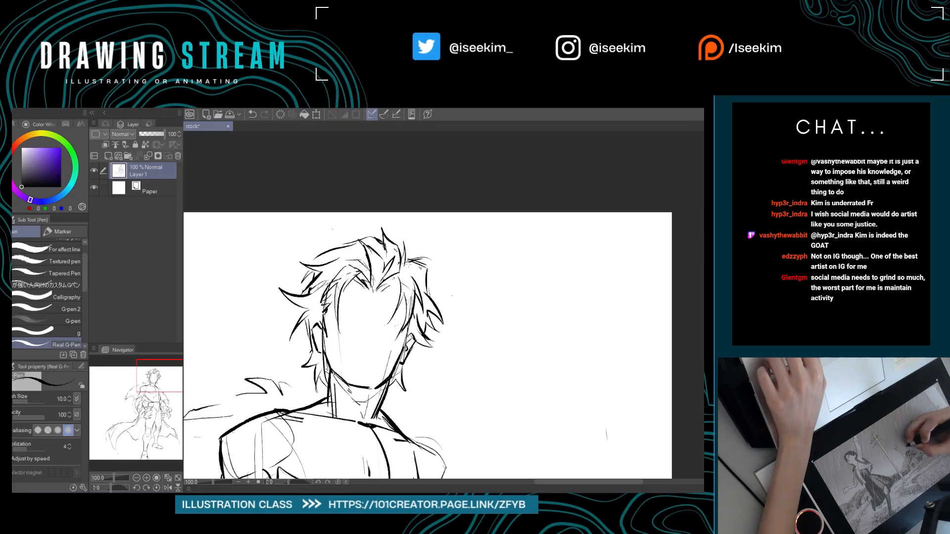
# Erase the upper-right crown outline and redraw it as a pointed curve running down to the right side spikes.
pyautogui.press('e')
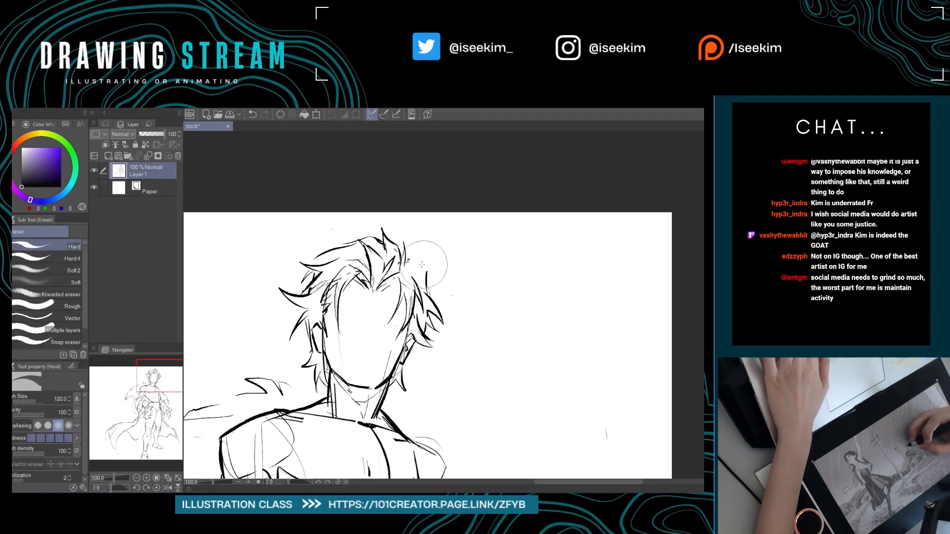
pyautogui.press('p')
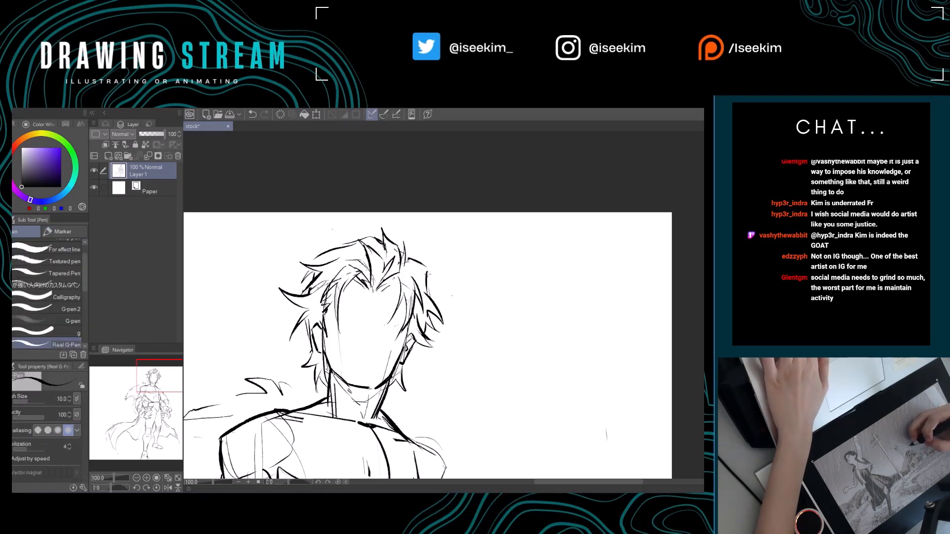
pyautogui.press('e')
pyautogui.moveTo(437, 277); pyautogui.dragTo(438, 289)
pyautogui.press('p')
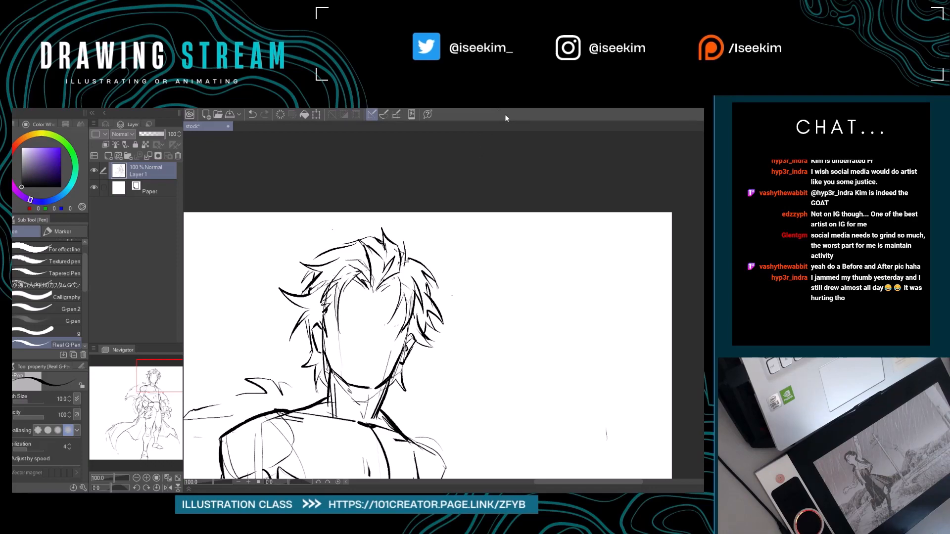
# Refine the hair beside the left temple and above the left ear with short strands.
pyautogui.hotkey('ctrl', '0')
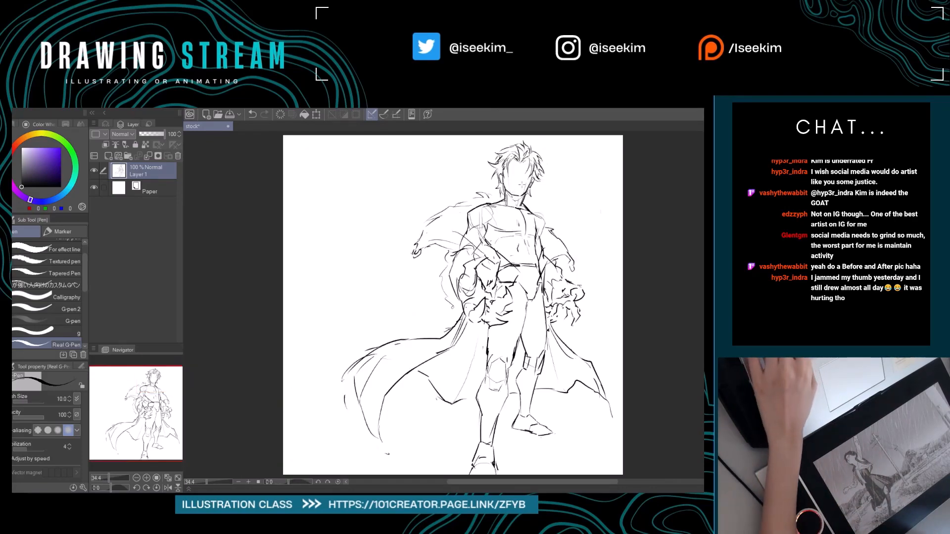
pyautogui.scroll(2, 549, 190)
pyautogui.scroll(3, 549, 190)
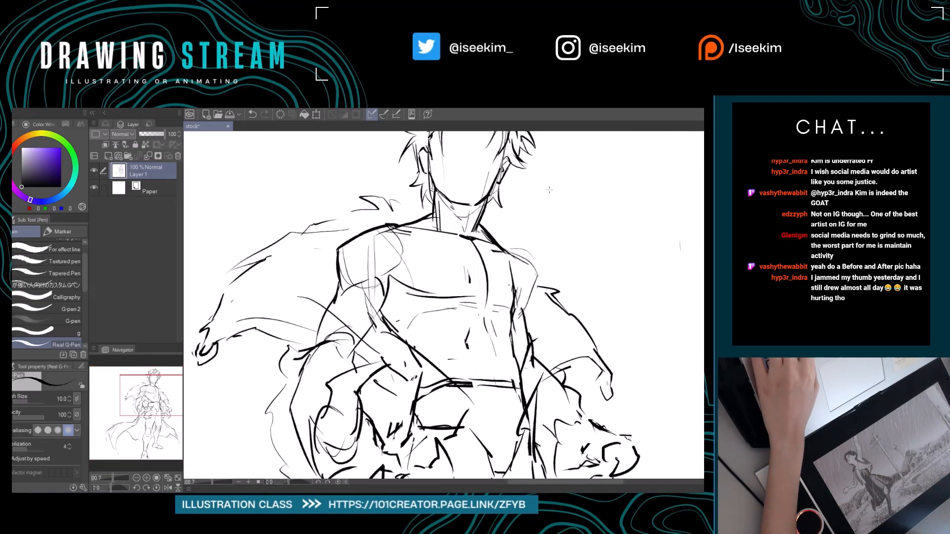
pyautogui.moveTo(510, 215); pyautogui.dragTo(509, 362)
pyautogui.moveTo(338, 282); pyautogui.dragTo(346, 301)
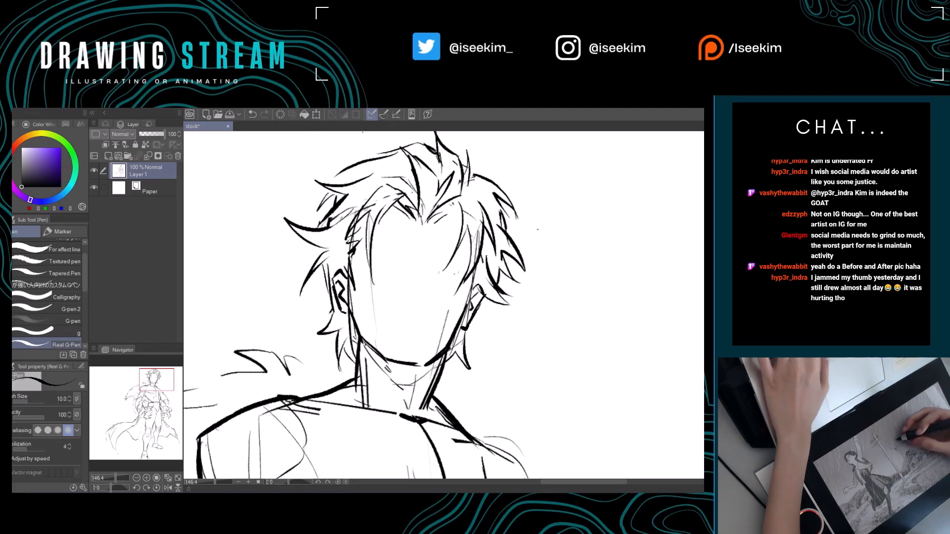
pyautogui.press('e')
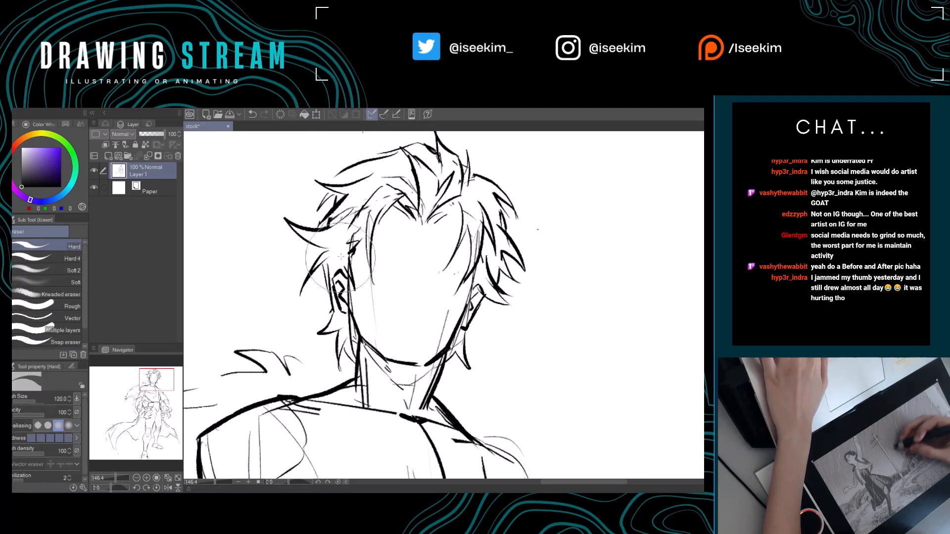
pyautogui.press('p')
pyautogui.moveTo(351, 226)
pyautogui.mouseDown()
pyautogui.moveTo(342, 254)
pyautogui.moveTo(347, 243)
pyautogui.mouseUp()
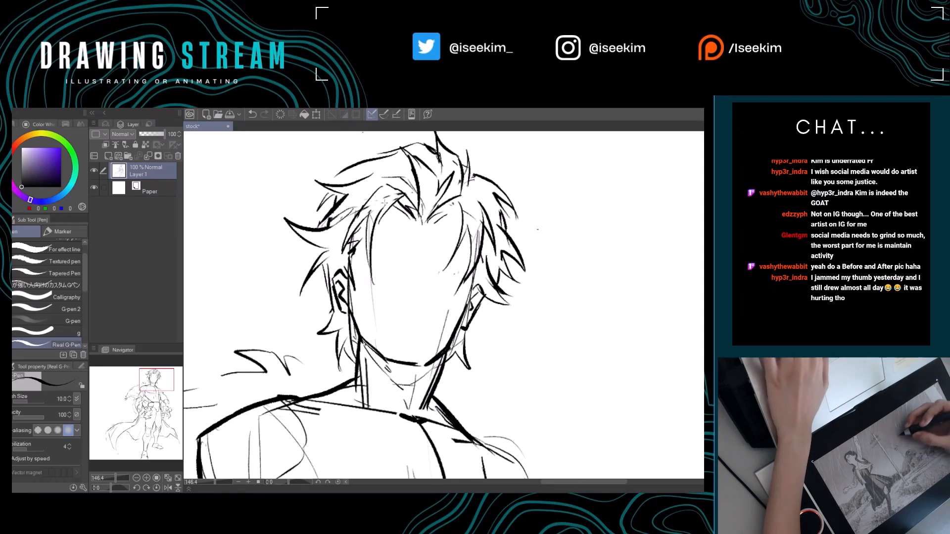
# Add thin curved fringe strands falling from the hairline over the left side of the forehead.
pyautogui.press('e')
pyautogui.press('p')
pyautogui.moveTo(381, 216); pyautogui.dragTo(381, 242)
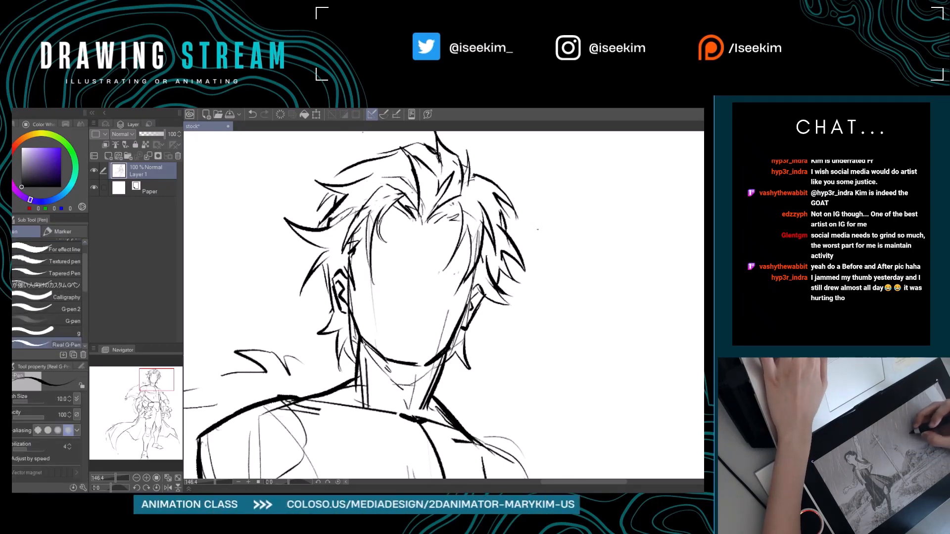
pyautogui.moveTo(391, 208); pyautogui.dragTo(382, 215)
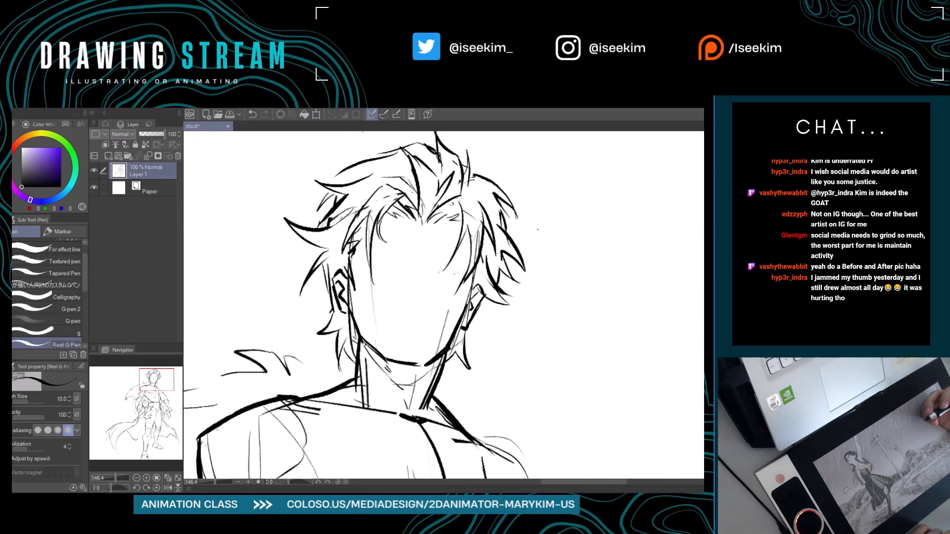
# Rework the top tuft into a lower, rounder shape on a rotated canvas and undo the last stroke.
pyautogui.moveTo(486, 201)
pyautogui.mouseDown()
pyautogui.moveTo(466, 240)
pyautogui.moveTo(376, 233)
pyautogui.moveTo(294, 381)
pyautogui.moveTo(311, 326)
pyautogui.moveTo(341, 307)
pyautogui.moveTo(331, 307)
pyautogui.moveTo(339, 297)
pyautogui.moveTo(327, 333)
pyautogui.mouseUp()
pyautogui.press('r')
pyautogui.press('e')
pyautogui.press('p')
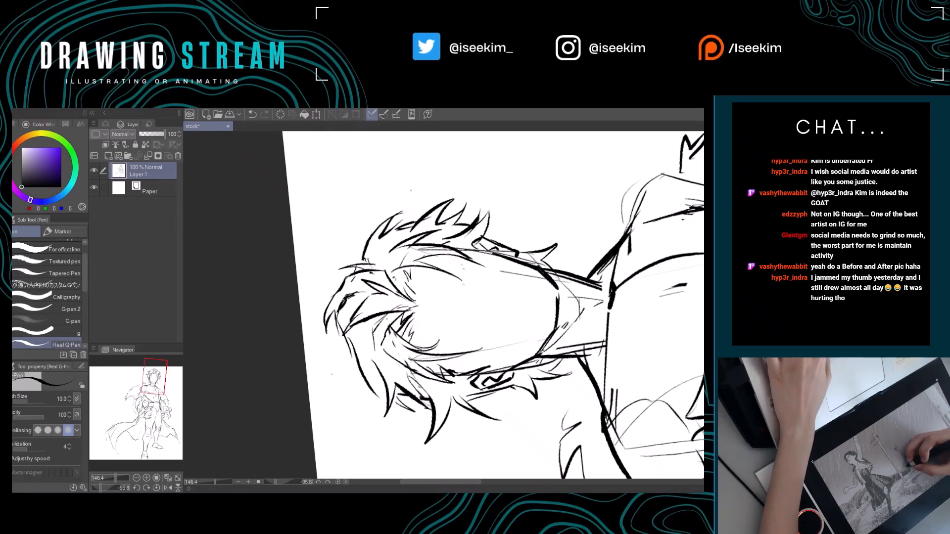
pyautogui.hotkey('ctrl', '@')
pyautogui.hotkey('ctrl', 'z')
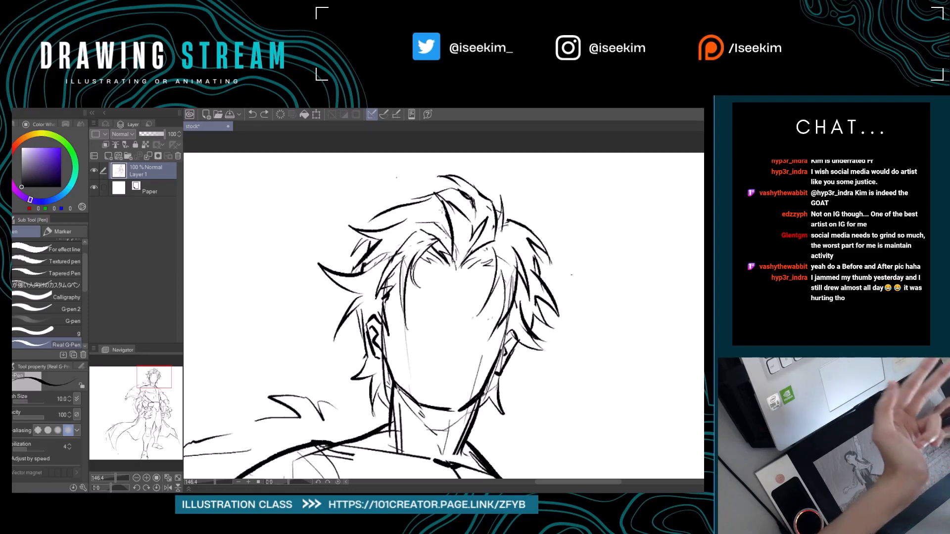
# Erase the left neck line and redraw it slanting outward from the jaw to the shoulder.
pyautogui.moveTo(435, 388); pyautogui.dragTo(394, 301)
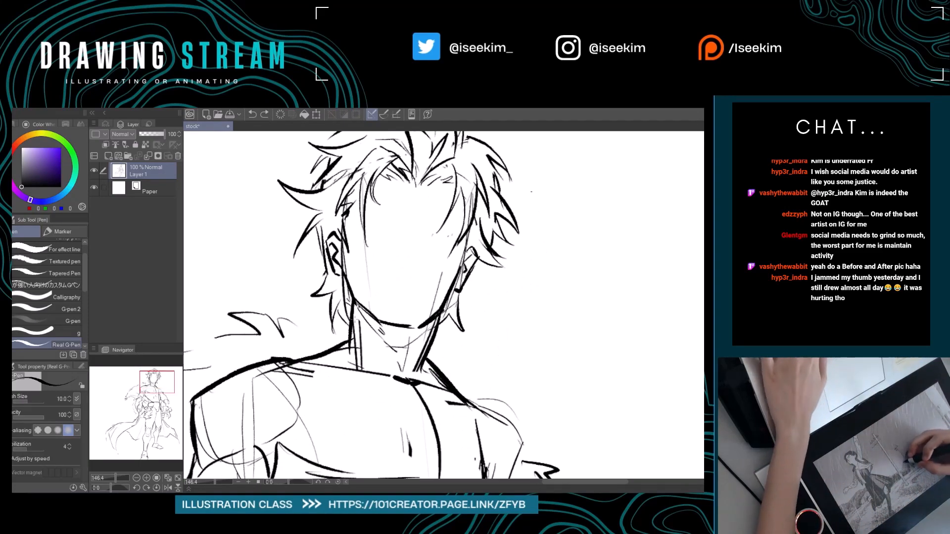
pyautogui.press('e')
pyautogui.moveTo(357, 353)
pyautogui.mouseDown()
pyautogui.moveTo(353, 315)
pyautogui.moveTo(352, 346)
pyautogui.mouseUp()
pyautogui.press('p')
pyautogui.moveTo(350, 290); pyautogui.dragTo(345, 353)
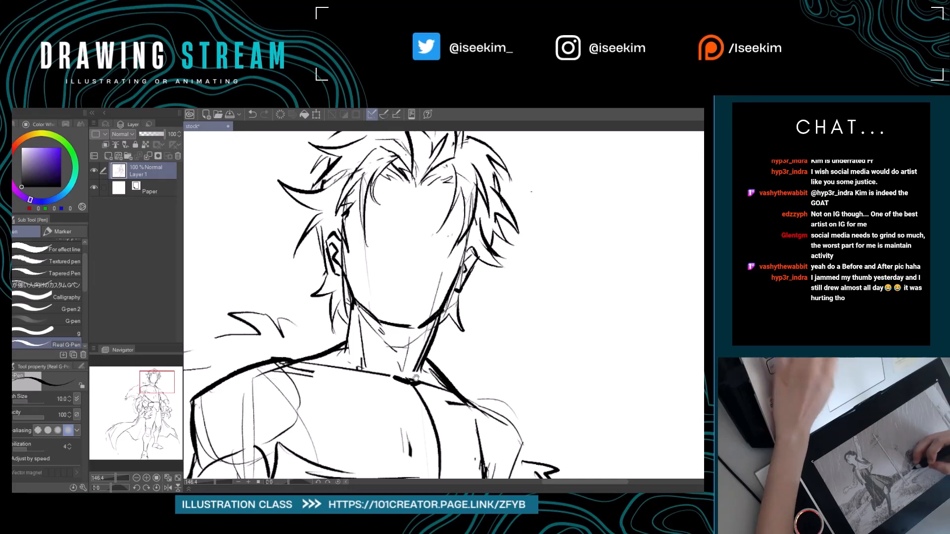
# Draw a neck muscle line down from the left jaw corner, undoing the first attempt and redrawing it.
pyautogui.moveTo(416, 378); pyautogui.dragTo(387, 371)
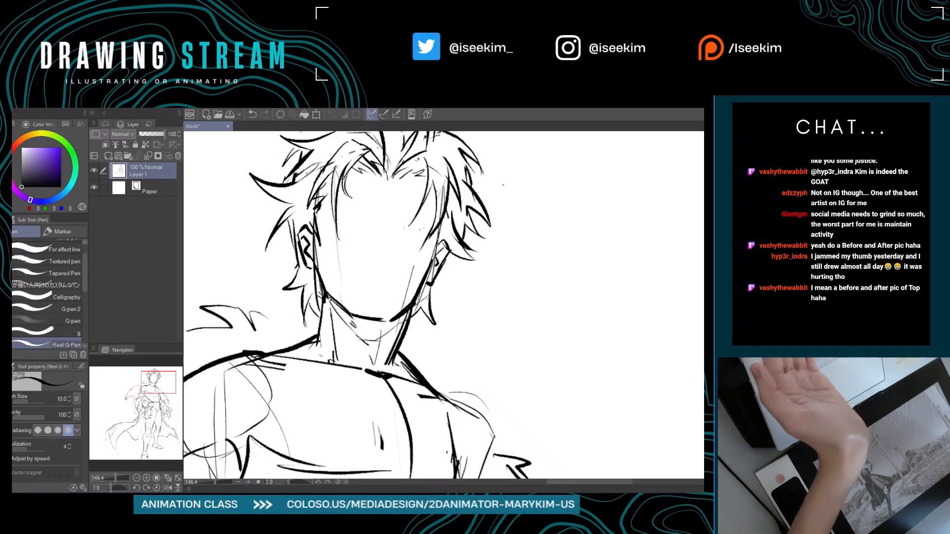
pyautogui.moveTo(324, 296); pyautogui.dragTo(332, 340)
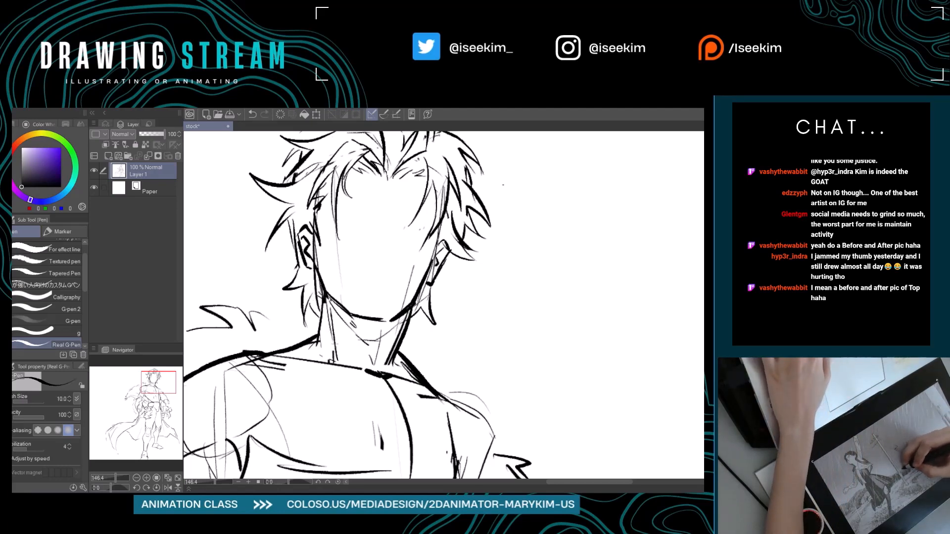
pyautogui.hotkey('ctrl', 'z')
pyautogui.moveTo(325, 291); pyautogui.dragTo(333, 332)
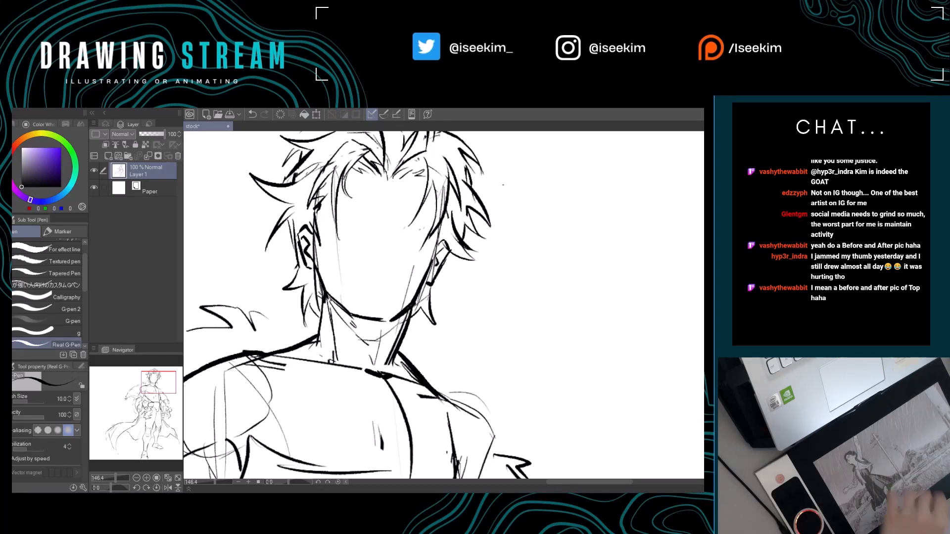
# Doodle a small simple figure with spiky hair and flame-patterned shorts in the blank area beside the head.
pyautogui.moveTo(600, 216)
pyautogui.mouseDown()
pyautogui.moveTo(524, 244)
pyautogui.moveTo(537, 261)
pyautogui.mouseUp()
pyautogui.moveTo(555, 218); pyautogui.dragTo(518, 307)
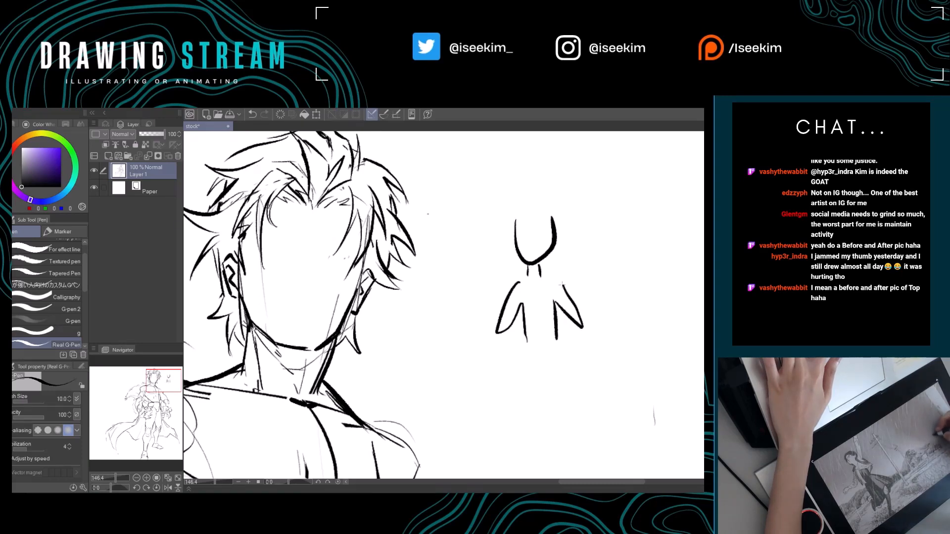
pyautogui.moveTo(527, 340)
pyautogui.mouseDown()
pyautogui.moveTo(550, 347)
pyautogui.moveTo(521, 389)
pyautogui.moveTo(549, 388)
pyautogui.mouseUp()
pyautogui.moveTo(549, 376)
pyautogui.mouseDown()
pyautogui.moveTo(556, 398)
pyautogui.moveTo(578, 392)
pyautogui.mouseUp()
pyautogui.moveTo(577, 392); pyautogui.dragTo(564, 337)
pyautogui.moveTo(513, 236)
pyautogui.mouseDown()
pyautogui.moveTo(554, 219)
pyautogui.moveTo(533, 190)
pyautogui.moveTo(554, 213)
pyautogui.moveTo(564, 204)
pyautogui.mouseUp()
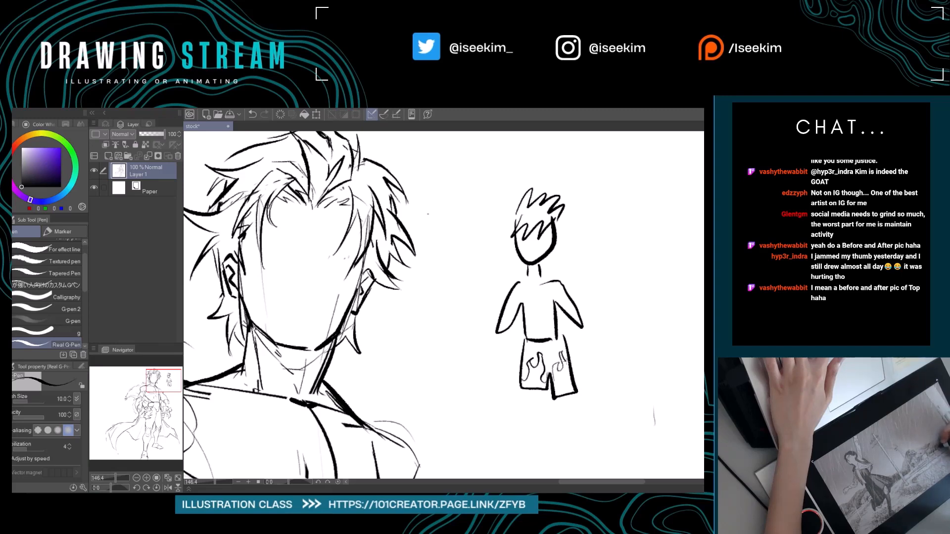
pyautogui.moveTo(566, 359); pyautogui.dragTo(567, 365)
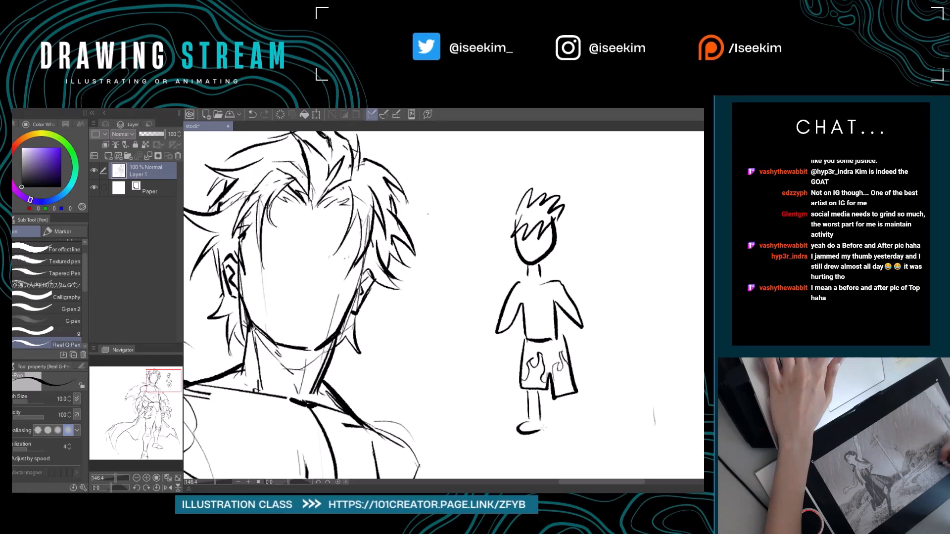
pyautogui.moveTo(565, 397); pyautogui.dragTo(564, 415)
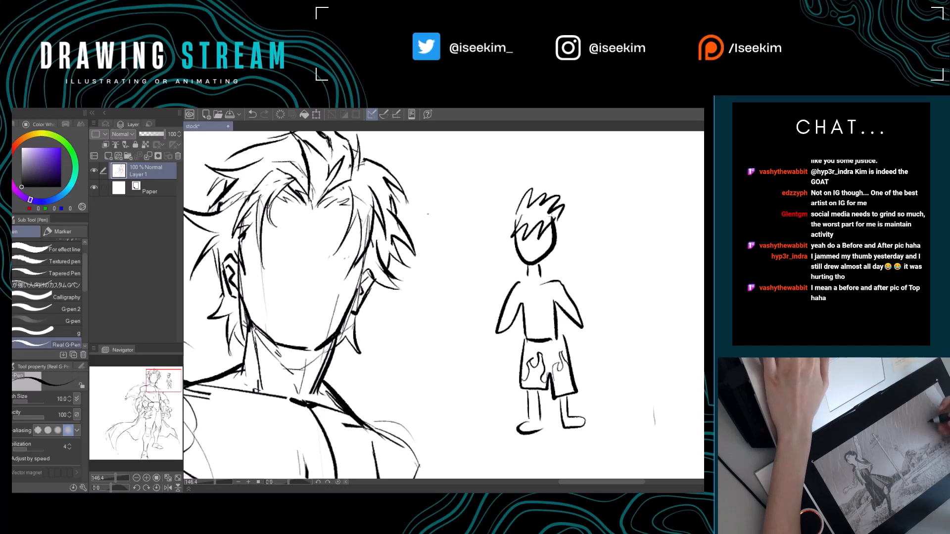
# Erase the small doodle figure from the blank area beside the head.
pyautogui.press('e')
pyautogui.moveTo(556, 184)
pyautogui.mouseDown()
pyautogui.moveTo(516, 257)
pyautogui.moveTo(544, 201)
pyautogui.moveTo(559, 249)
pyautogui.moveTo(512, 302)
pyautogui.moveTo(537, 224)
pyautogui.moveTo(538, 303)
pyautogui.mouseUp()
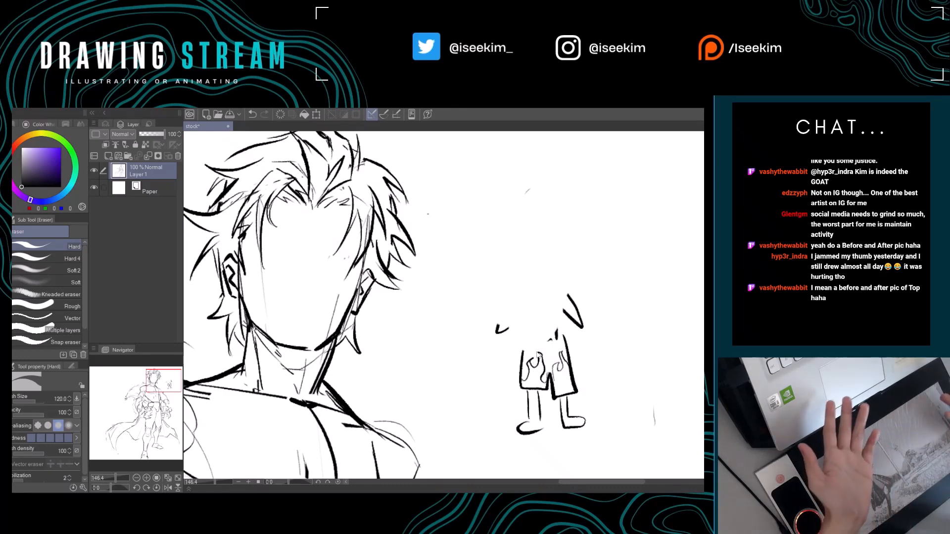
pyautogui.moveTo(541, 346)
pyautogui.mouseDown()
pyautogui.moveTo(519, 384)
pyautogui.moveTo(510, 322)
pyautogui.moveTo(551, 388)
pyautogui.moveTo(572, 414)
pyautogui.mouseUp()
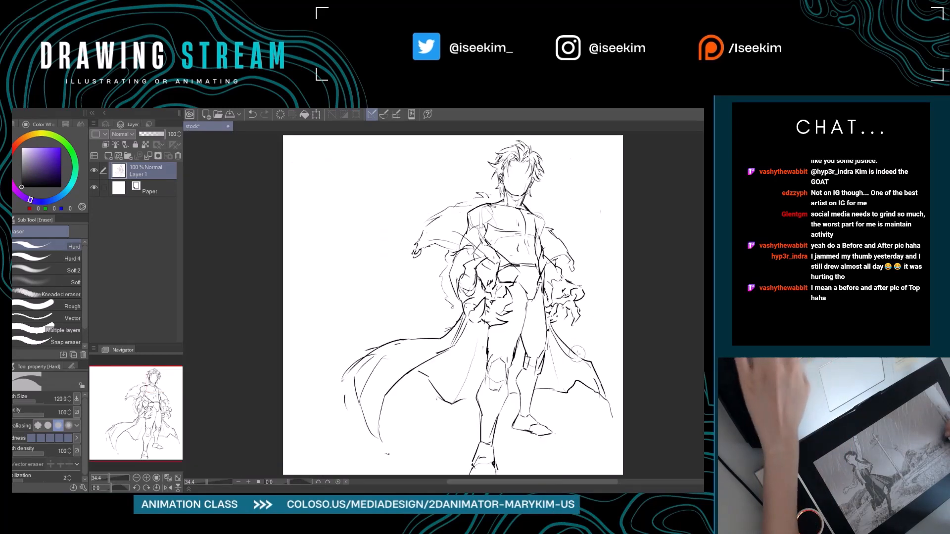
pyautogui.hotkey('ctrl', '0')
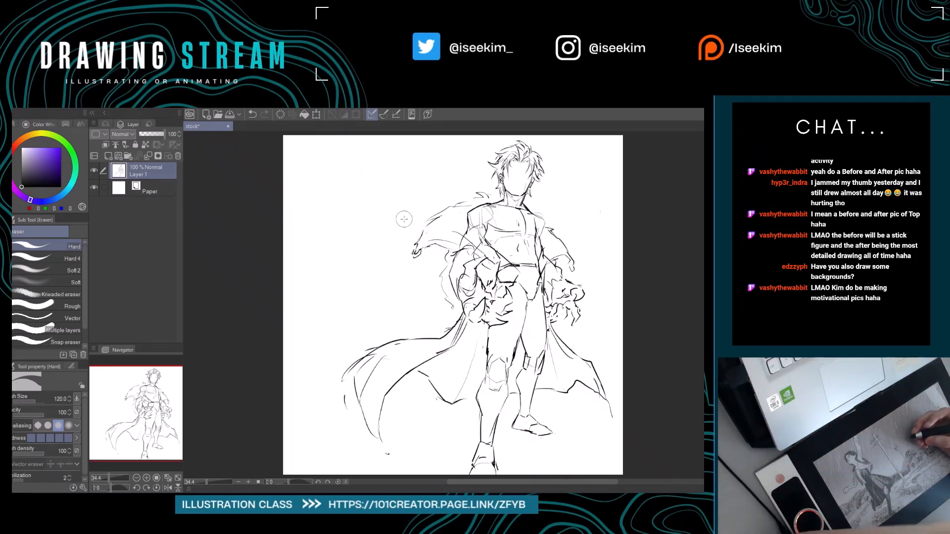
# Erase the left cape's upper edge below the hand and redraw it flowing from the hip into the cape's folds.
pyautogui.press('r')
pyautogui.moveTo(533, 224); pyautogui.dragTo(497, 205)
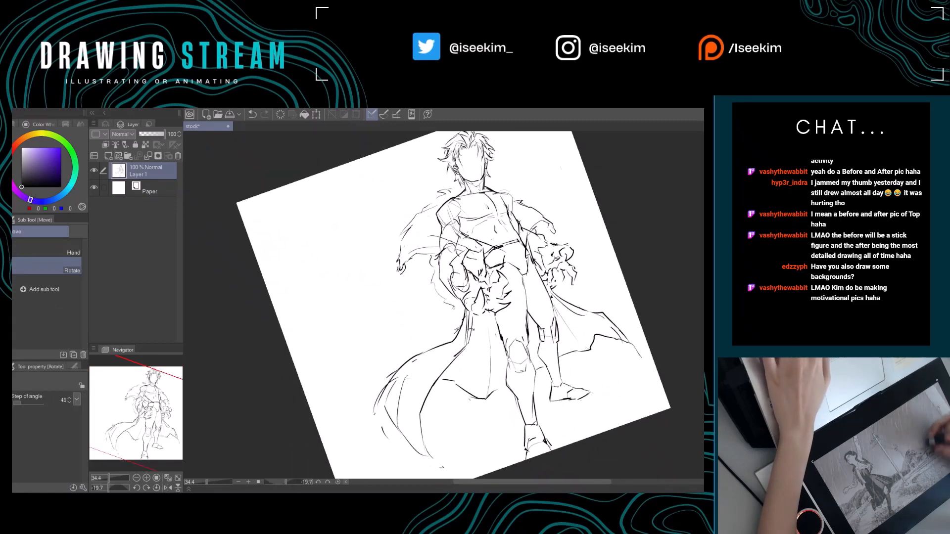
pyautogui.press('e')
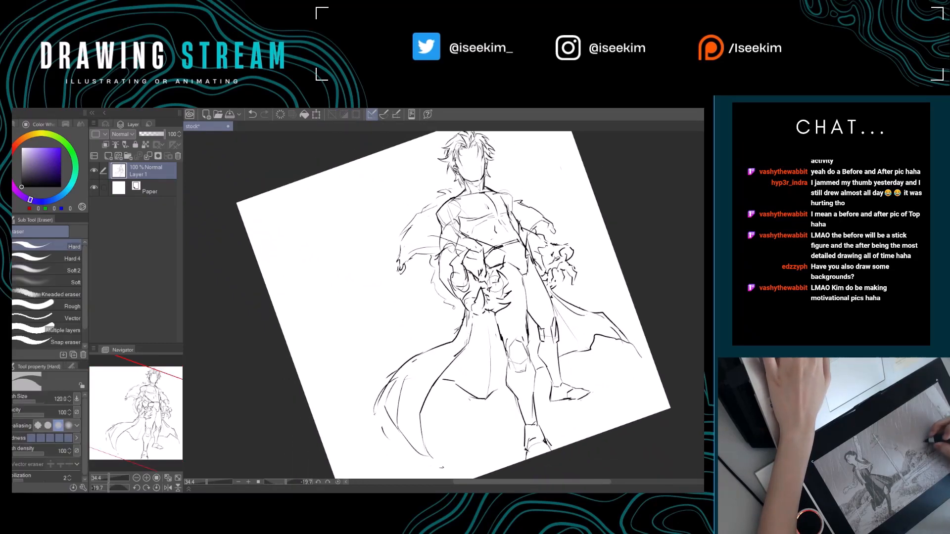
pyautogui.press('p')
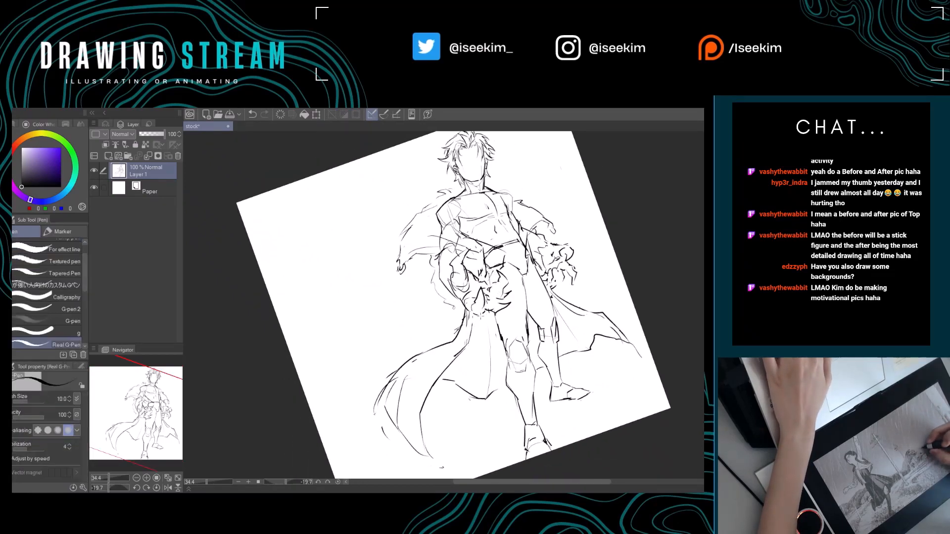
pyautogui.press('e')
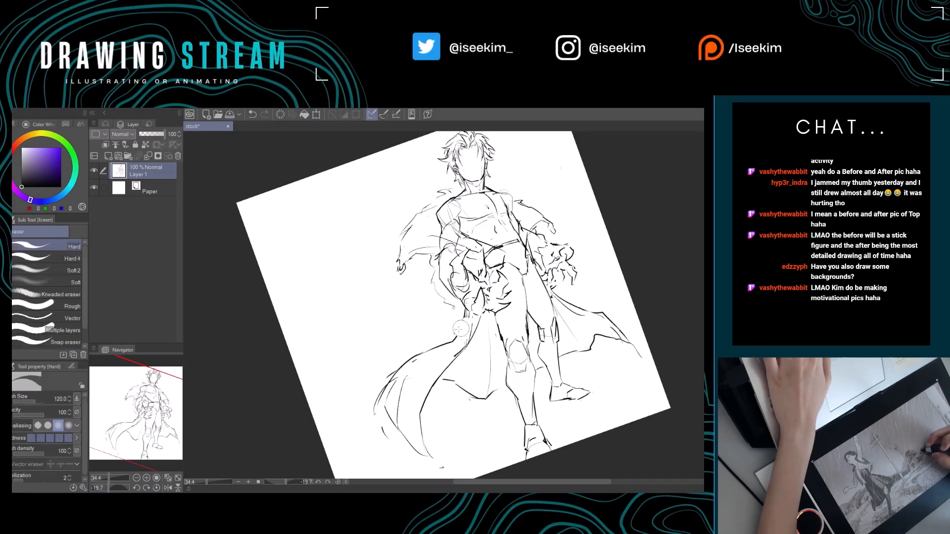
pyautogui.press('p')
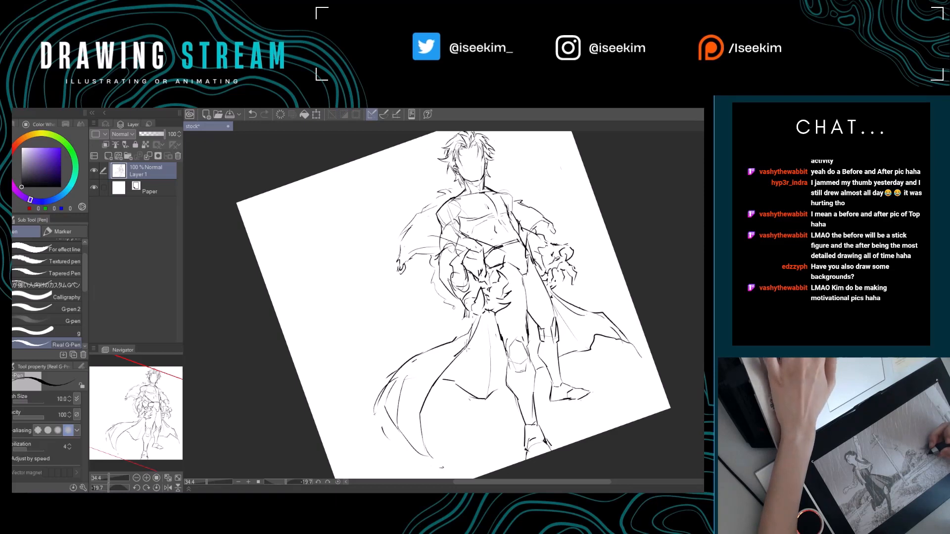
pyautogui.hotkey('ctrl', '0')
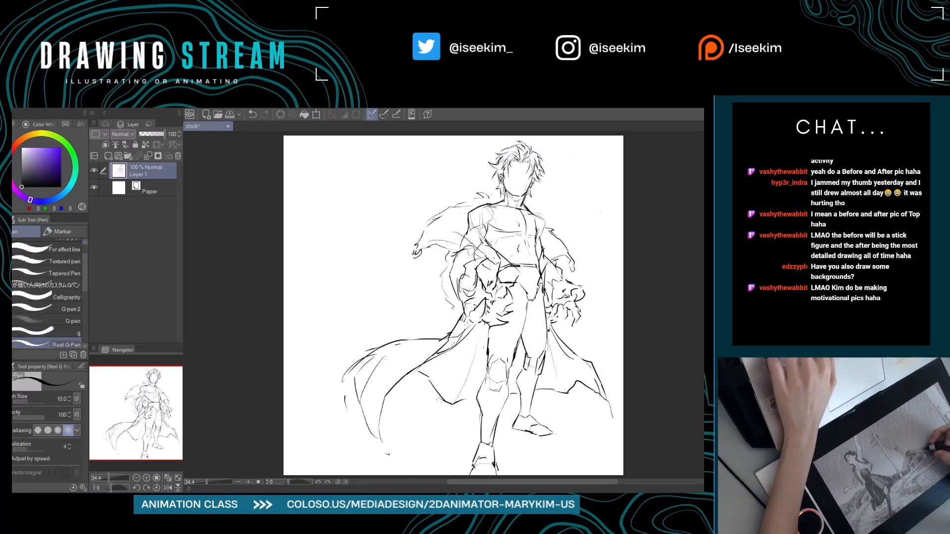
pyautogui.moveTo(480, 352); pyautogui.dragTo(401, 363)
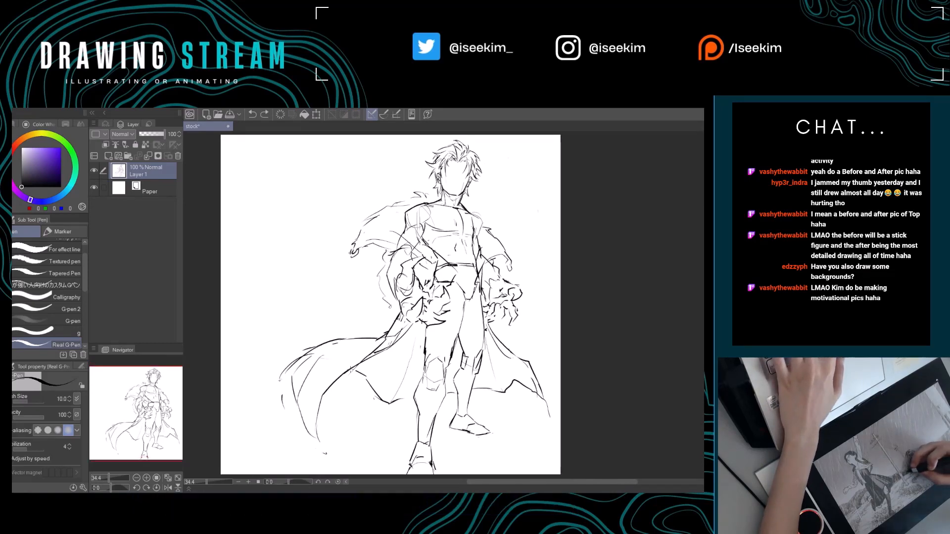
# Erase the right cape's outer edge and redraw it as a longer curve from the hip down to the tip.
pyautogui.moveTo(457, 425); pyautogui.dragTo(370, 406)
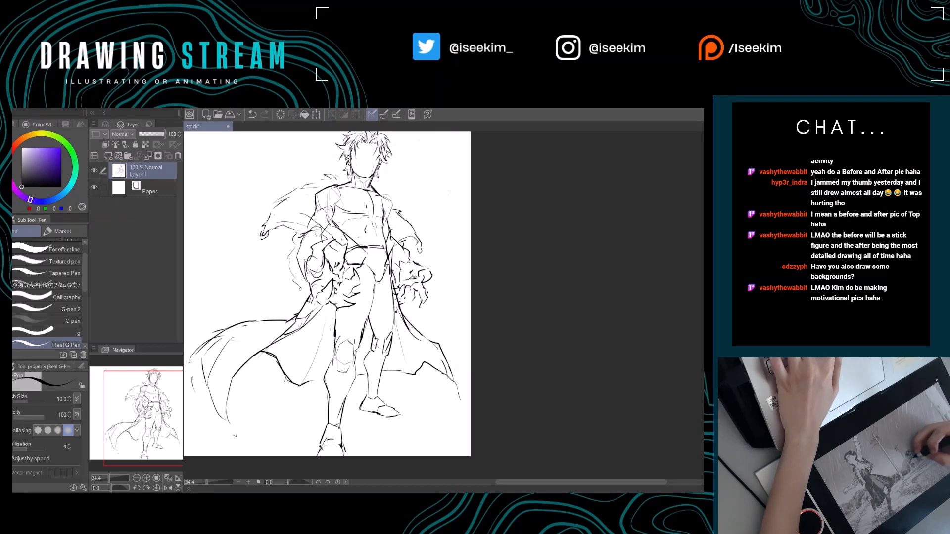
pyautogui.press('e')
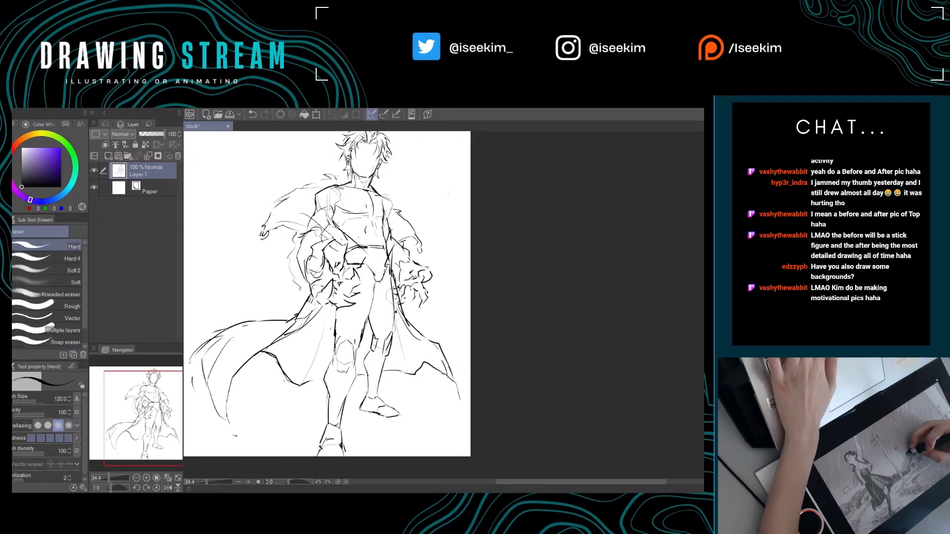
pyautogui.moveTo(398, 300); pyautogui.dragTo(410, 332)
pyautogui.press('p')
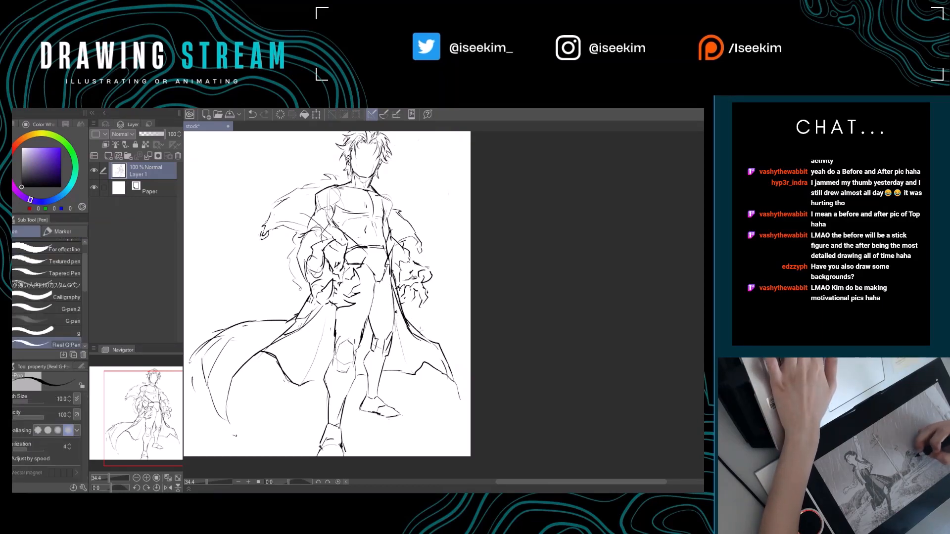
pyautogui.press('e')
pyautogui.press('p')
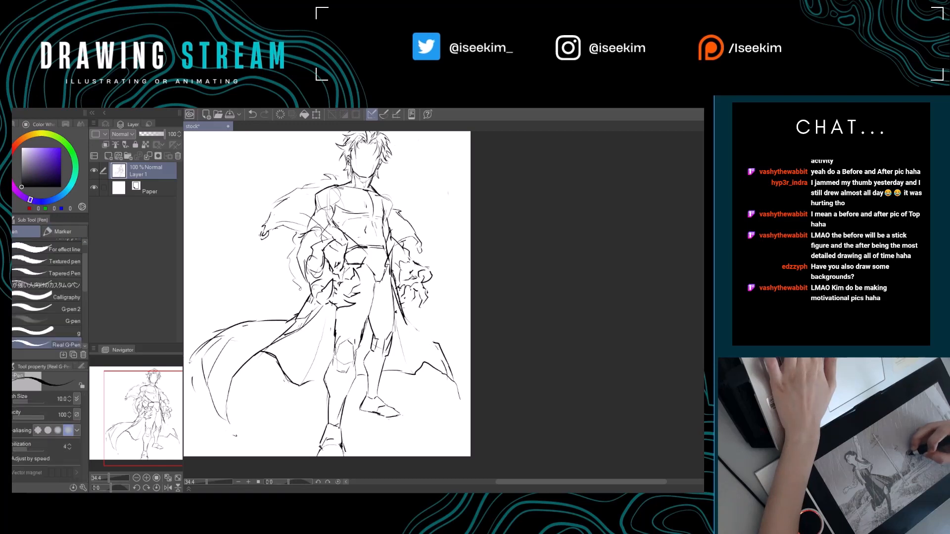
pyautogui.press('e')
pyautogui.press('p')
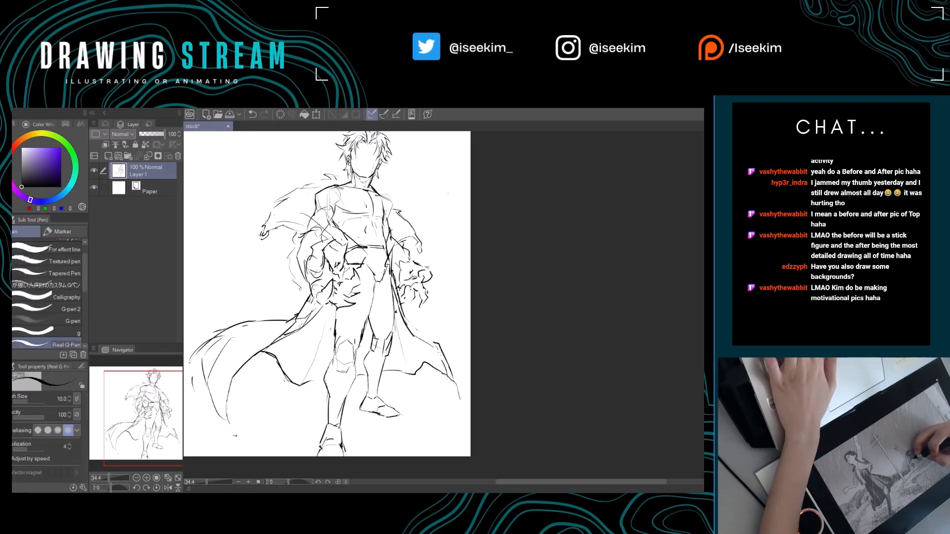
pyautogui.moveTo(405, 317); pyautogui.dragTo(464, 384)
# Erase the right cape's lower hem and tip and redraw them as a smooth curve behind the leg, undoing the last stroke.
pyautogui.press('e')
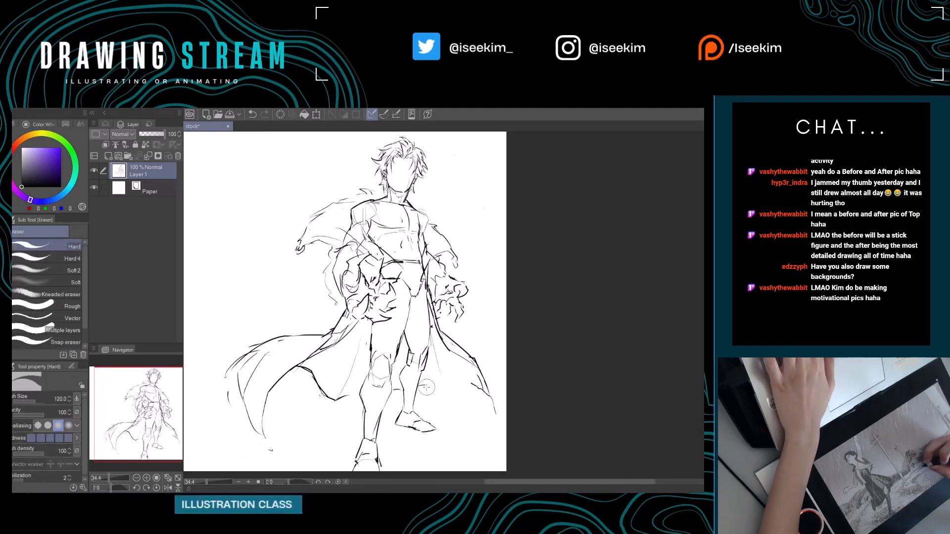
pyautogui.press('p')
pyautogui.press('e')
pyautogui.moveTo(468, 381); pyautogui.dragTo(442, 387)
pyautogui.press('p')
pyautogui.moveTo(423, 383)
pyautogui.mouseDown()
pyautogui.moveTo(488, 392)
pyautogui.moveTo(456, 352)
pyautogui.mouseUp()
pyautogui.press('e')
pyautogui.press('p')
pyautogui.hotkey('ctrl', 'z')
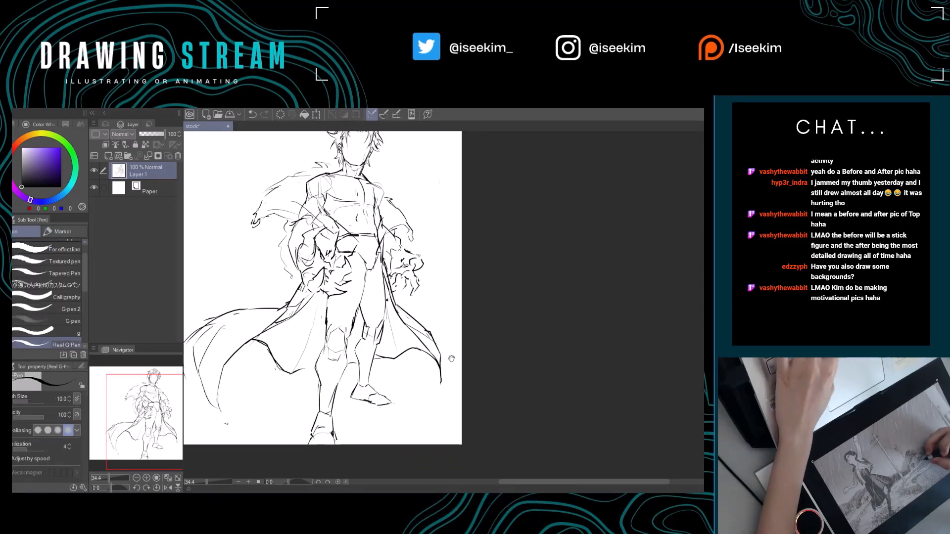
# Trim the stray line ends at the tip of the right cape.
pyautogui.moveTo(436, 371); pyautogui.dragTo(450, 385)
pyautogui.press('e')
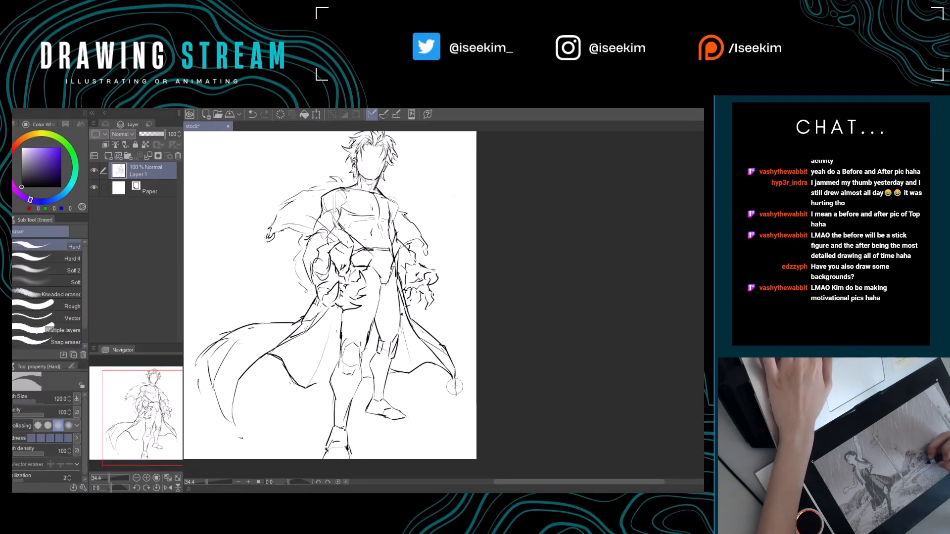
pyautogui.press('p')
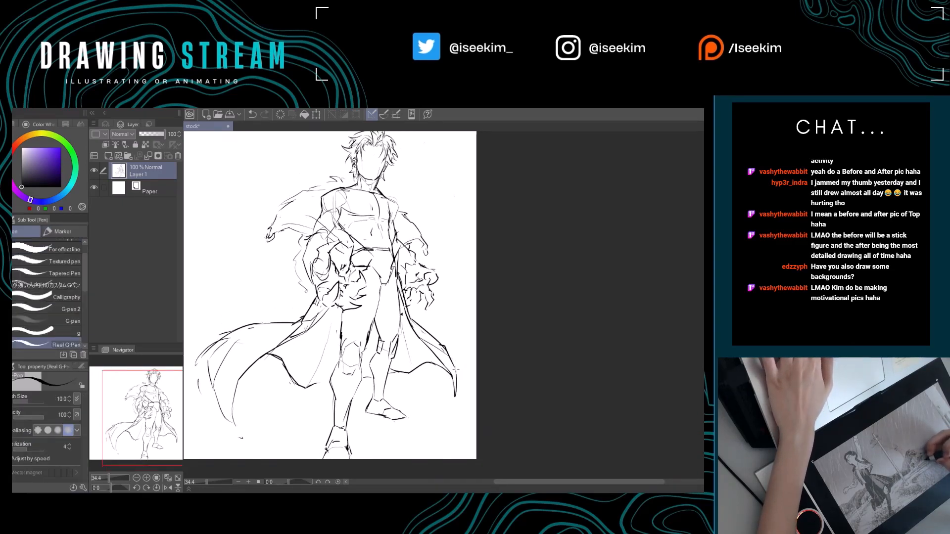
pyautogui.moveTo(455, 369); pyautogui.dragTo(503, 370)
# Erase the stray line ends along the left cape's lower hem beside the leg.
pyautogui.press('e')
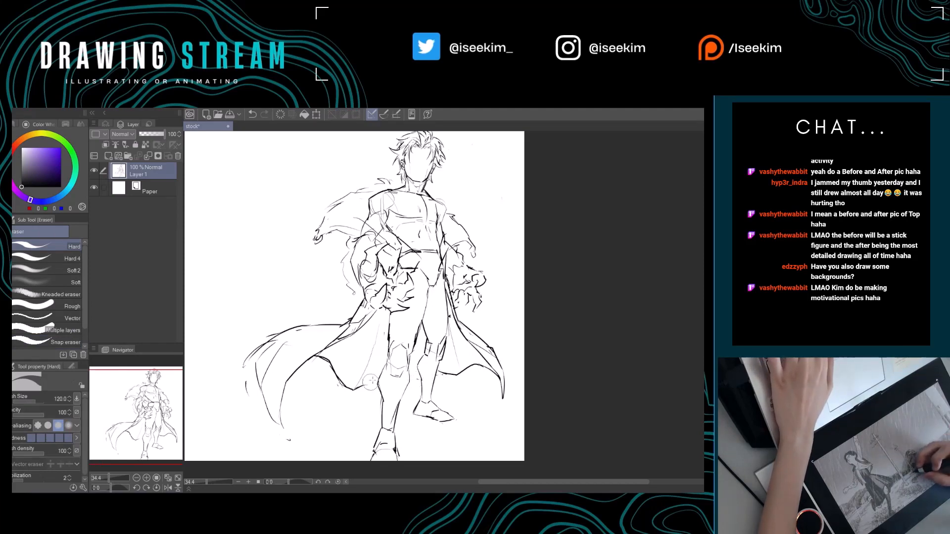
pyautogui.press('p')
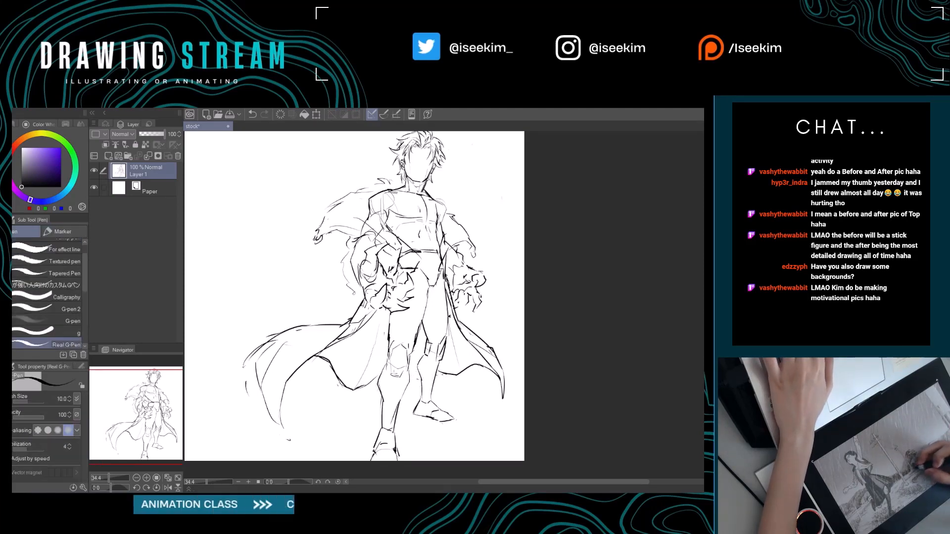
pyautogui.moveTo(412, 365); pyautogui.dragTo(379, 362)
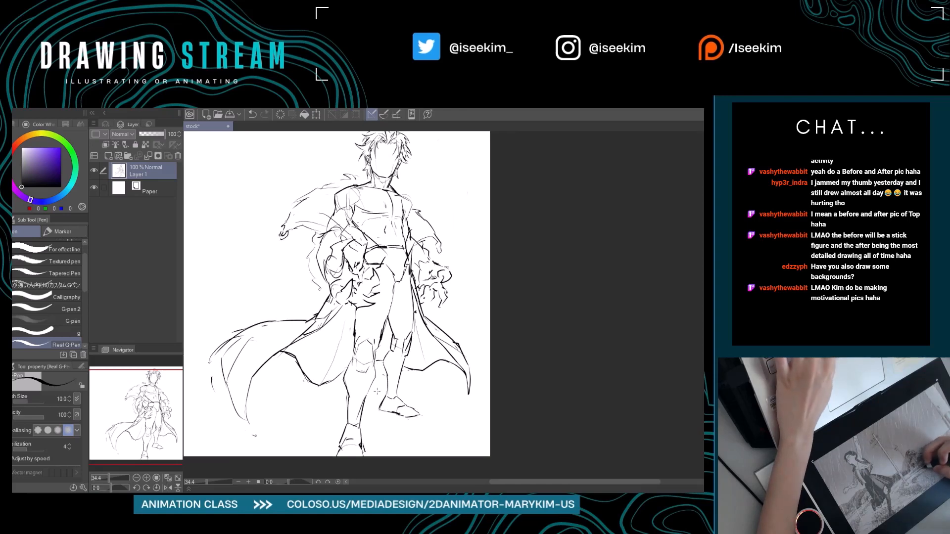
pyautogui.press('e')
pyautogui.moveTo(332, 380); pyautogui.dragTo(328, 384)
pyautogui.press('p')
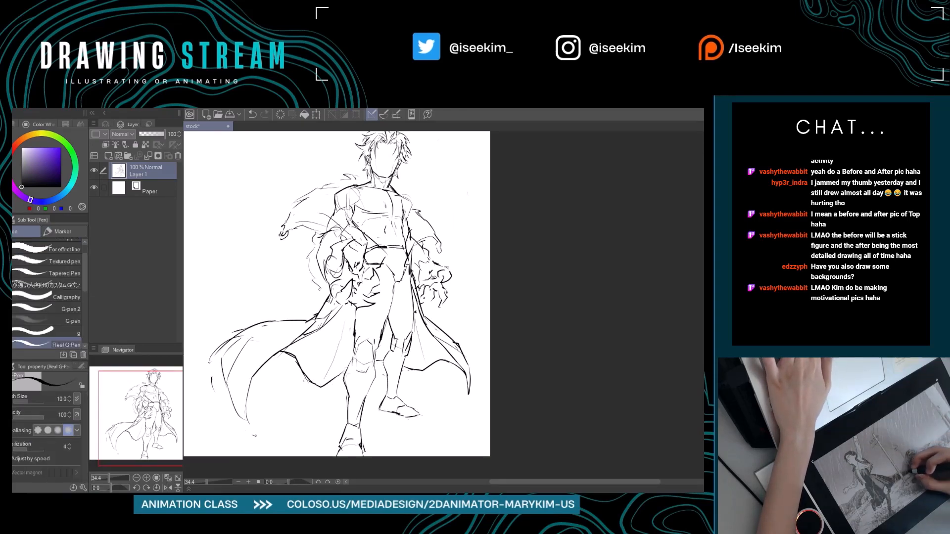
pyautogui.moveTo(379, 330)
pyautogui.mouseDown()
pyautogui.moveTo(440, 375)
pyautogui.moveTo(433, 335)
pyautogui.moveTo(423, 384)
pyautogui.mouseUp()
pyautogui.scroll(-2, 481, 309)
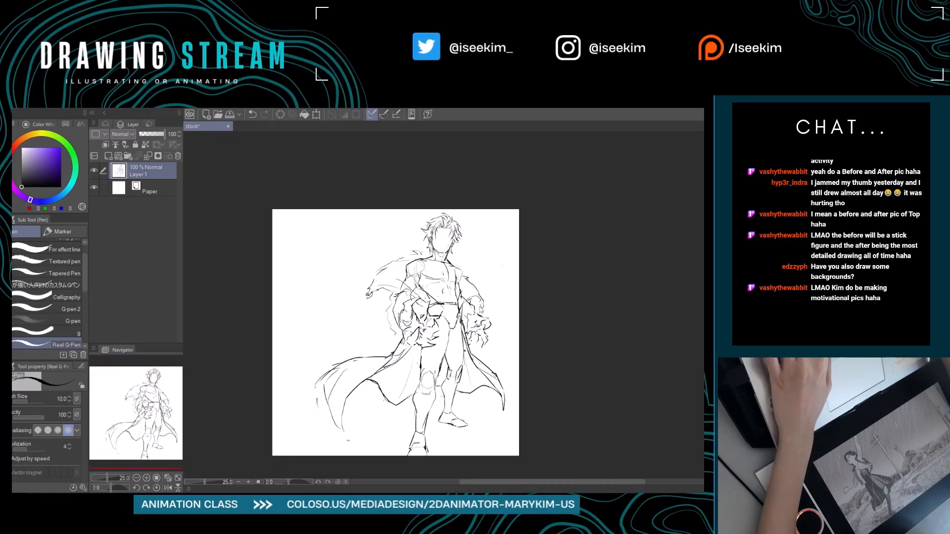
pyautogui.scroll(3, 480, 309)
pyautogui.hotkey('ctrl', '0')
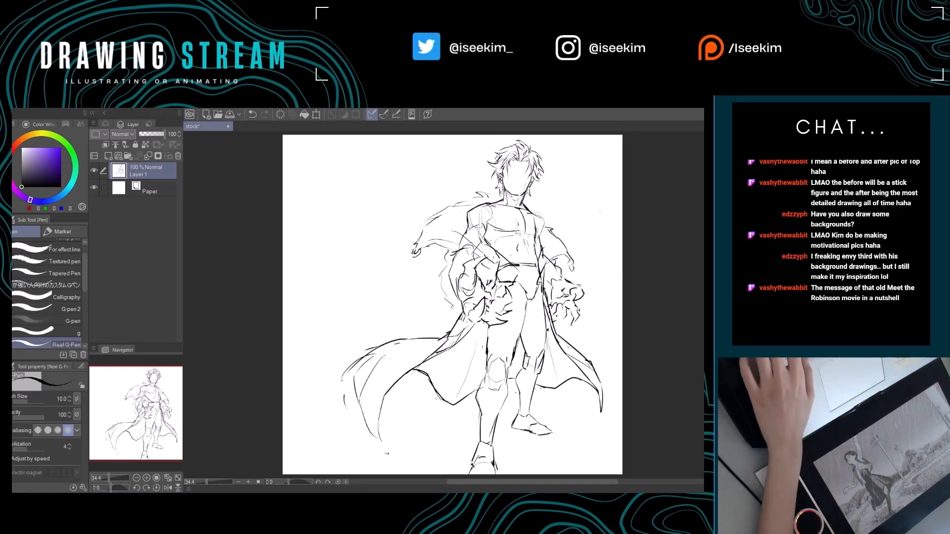
# Select the head, hair and neck with a freehand lasso outline.
pyautogui.scroll(9, 521, 249)
pyautogui.moveTo(533, 168); pyautogui.dragTo(429, 333)
pyautogui.press(',')
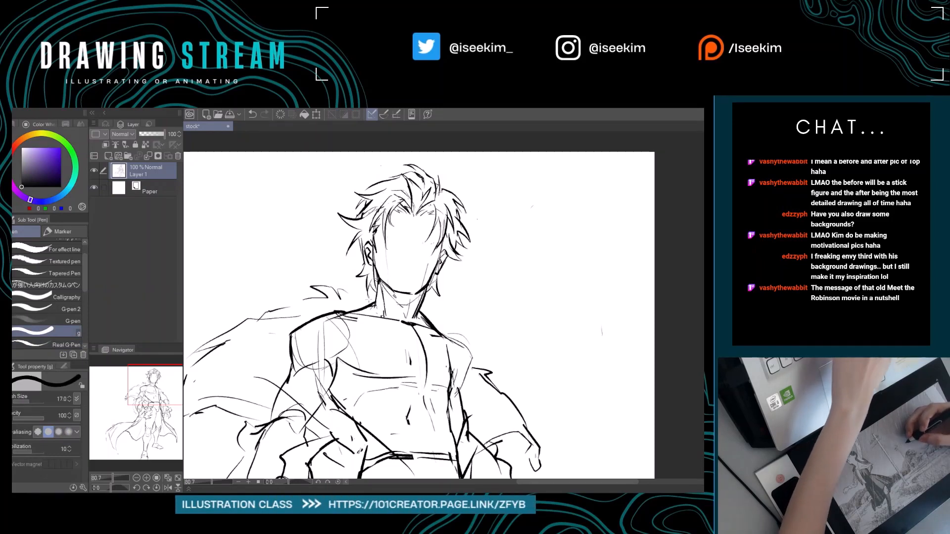
pyautogui.press('.')
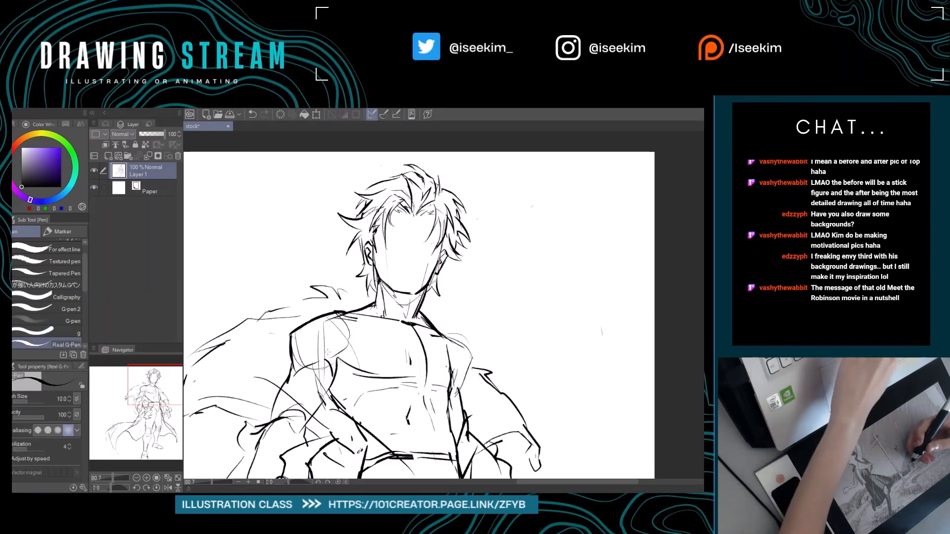
pyautogui.press('m')
pyautogui.moveTo(468, 165)
pyautogui.mouseDown()
pyautogui.moveTo(322, 222)
pyautogui.moveTo(349, 275)
pyautogui.moveTo(351, 303)
pyautogui.mouseUp()
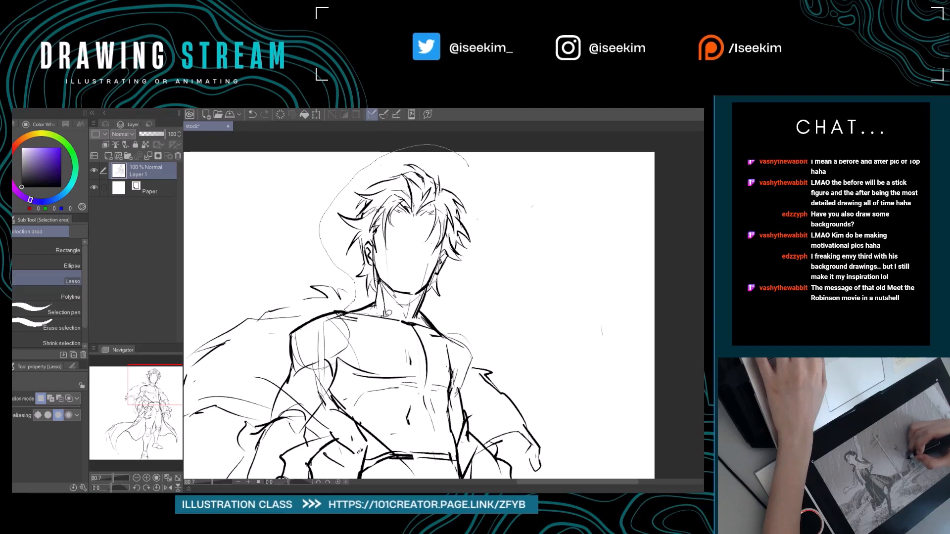
pyautogui.moveTo(411, 318); pyautogui.dragTo(438, 328)
pyautogui.moveTo(474, 294)
pyautogui.mouseDown()
pyautogui.moveTo(508, 250)
pyautogui.moveTo(496, 184)
pyautogui.moveTo(470, 165)
pyautogui.mouseUp()
pyautogui.hotkey('ctrl', 'z')
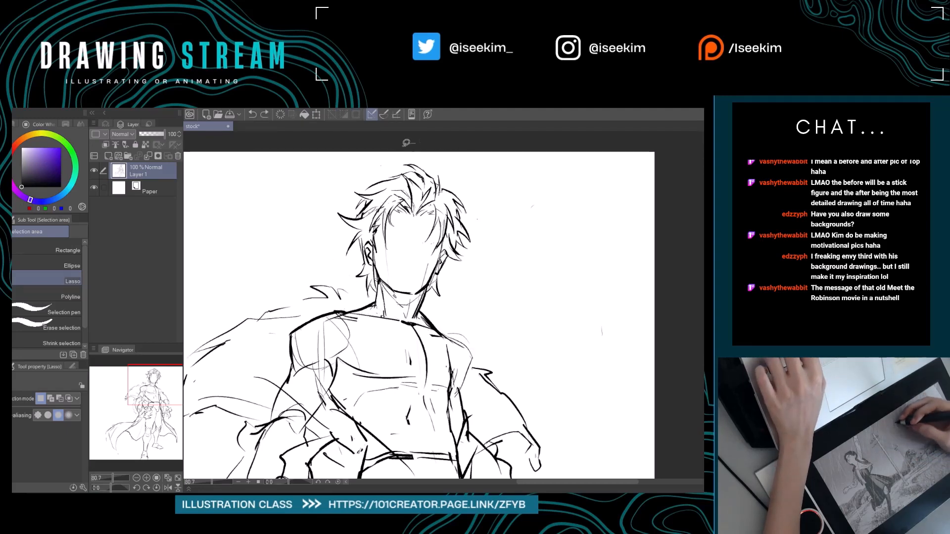
pyautogui.moveTo(407, 143)
pyautogui.mouseDown()
pyautogui.moveTo(338, 210)
pyautogui.moveTo(362, 293)
pyautogui.moveTo(374, 293)
pyautogui.moveTo(381, 311)
pyautogui.moveTo(425, 306)
pyautogui.moveTo(489, 229)
pyautogui.mouseUp()
pyautogui.moveTo(414, 137); pyautogui.dragTo(415, 141)
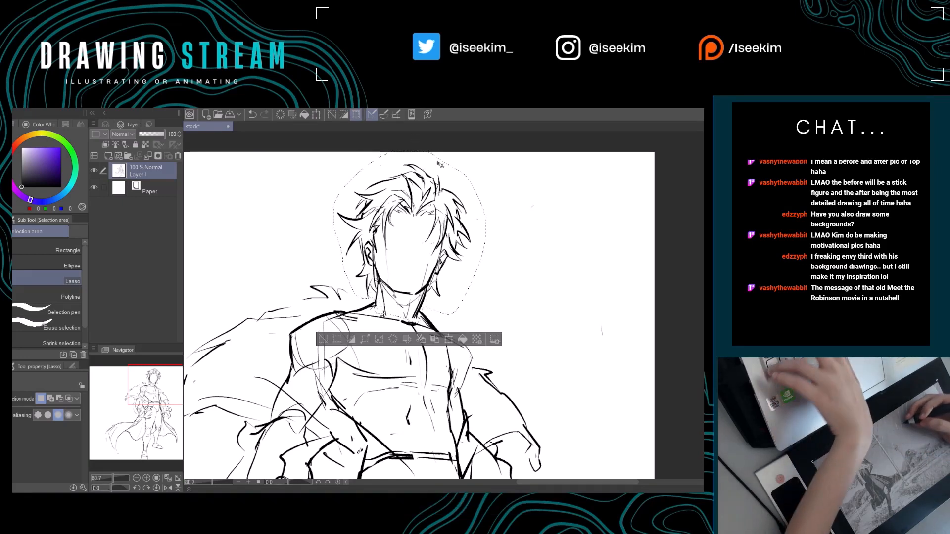
# Scale the selected head down to 94% and shift it slightly down and to the right over the neck.
pyautogui.hotkey('ctrl', 't')
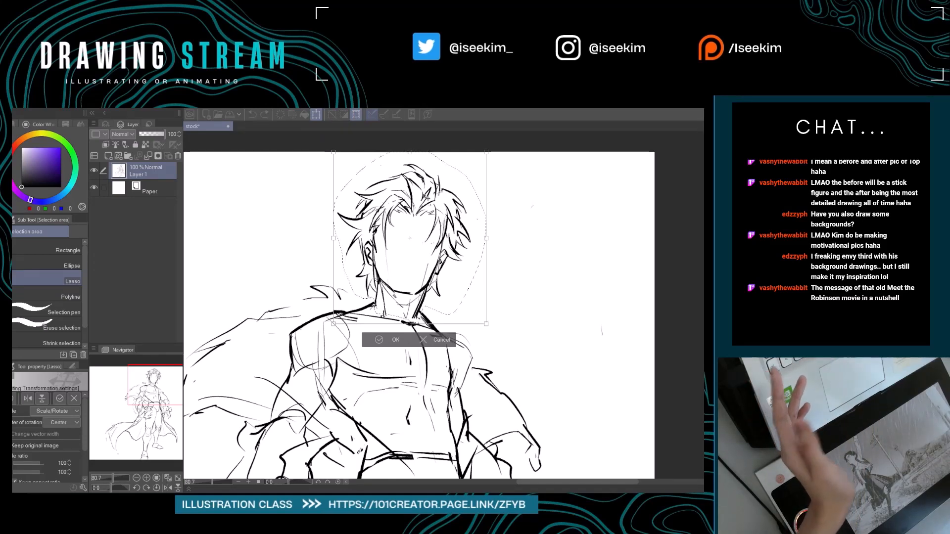
pyautogui.moveTo(486, 153); pyautogui.dragTo(479, 160)
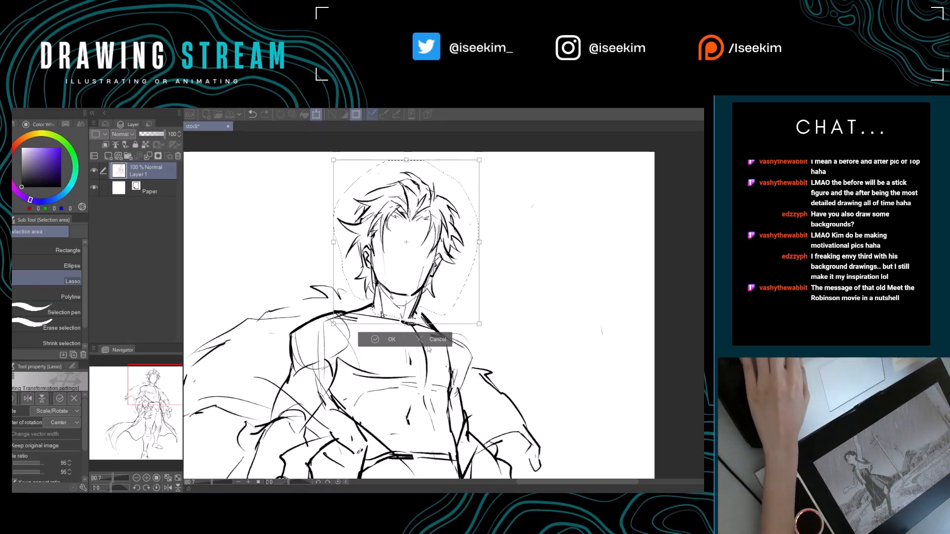
pyautogui.press('-')
pyautogui.hotkey('ctrl', '-')
pyautogui.press('^')
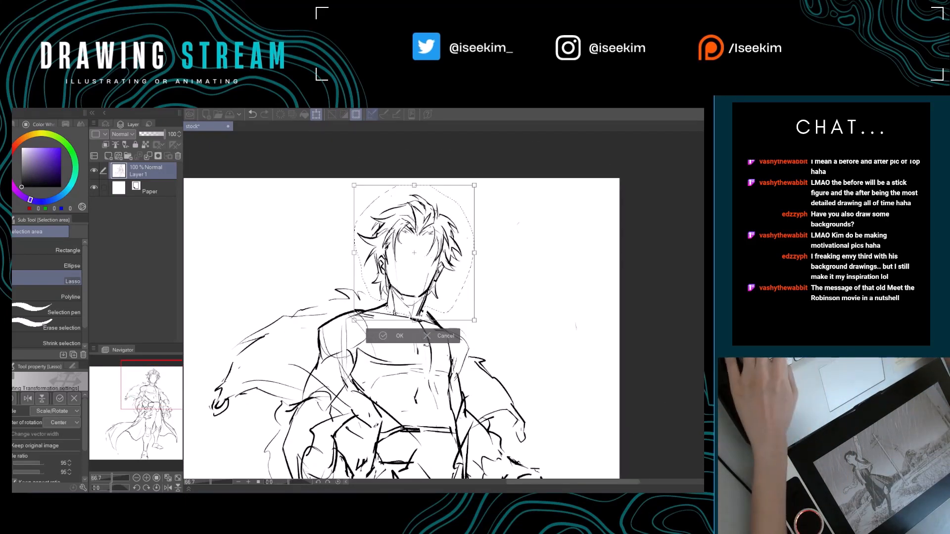
pyautogui.hotkey('ctrl', '0')
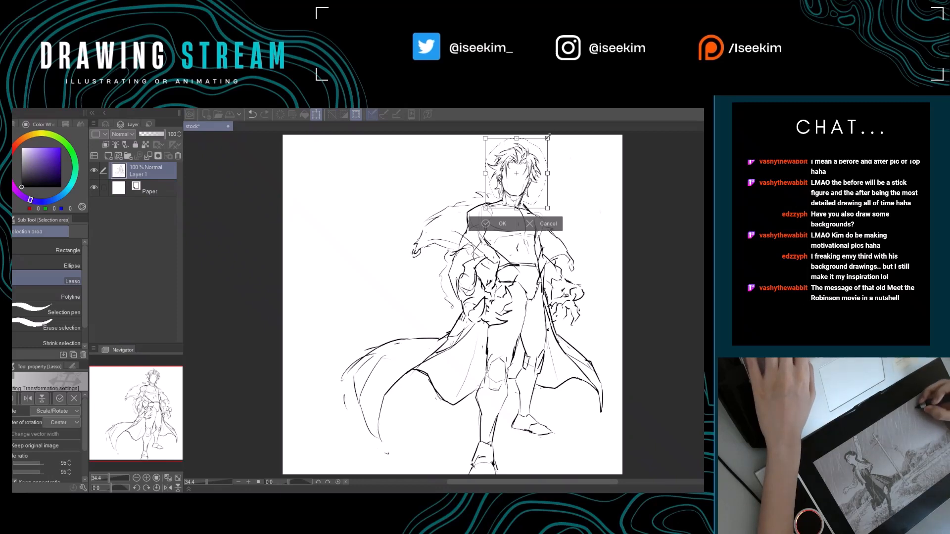
pyautogui.moveTo(548, 139); pyautogui.dragTo(545, 140)
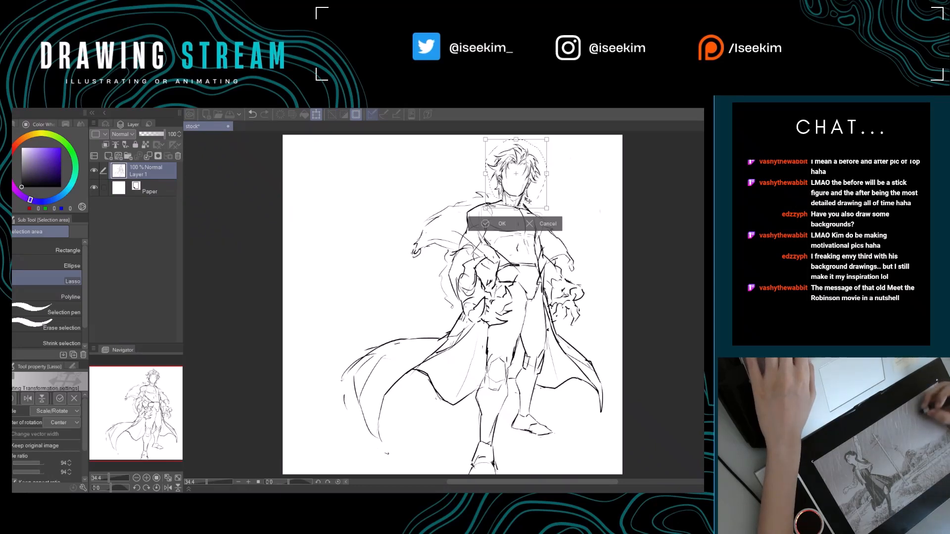
pyautogui.moveTo(525, 201); pyautogui.dragTo(527, 203)
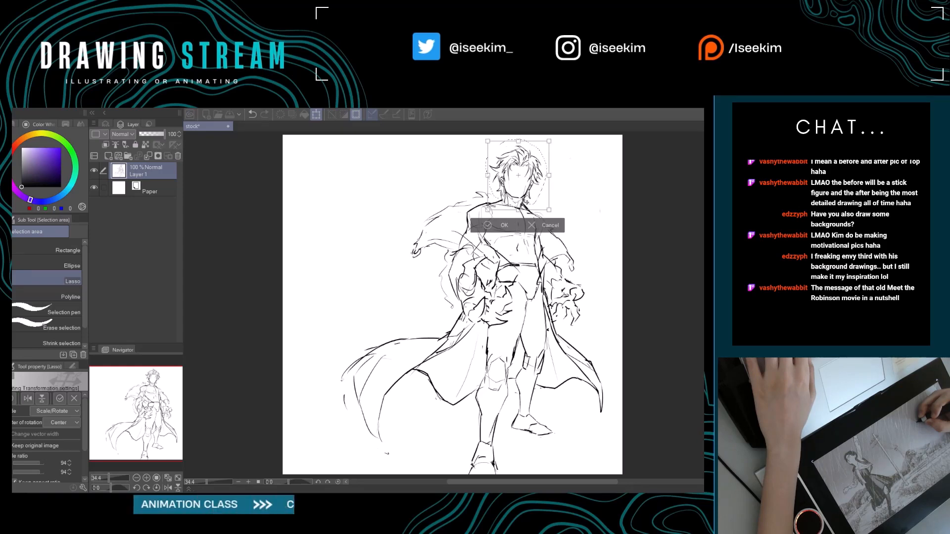
pyautogui.click(498, 223)
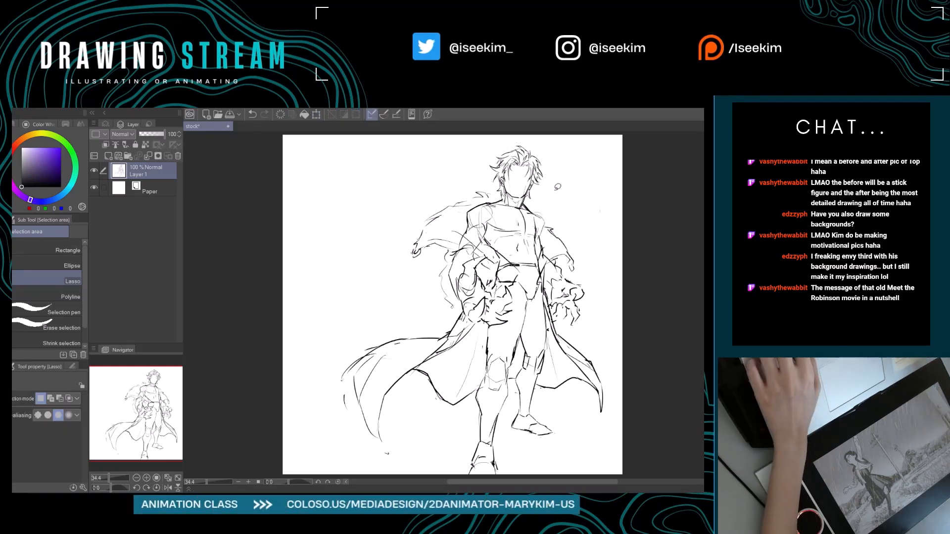
# Save the caped figure sketch.
pyautogui.scroll(3, 555, 190)
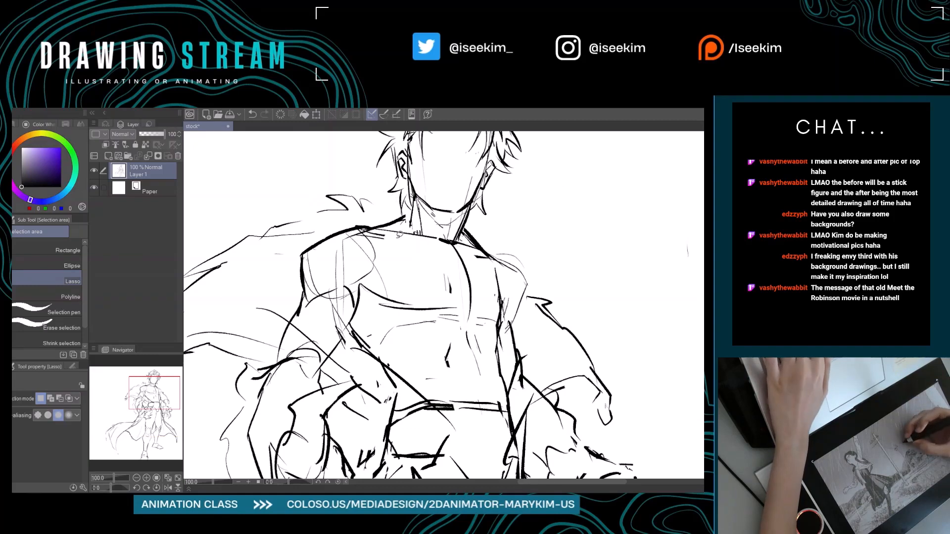
pyautogui.press('p')
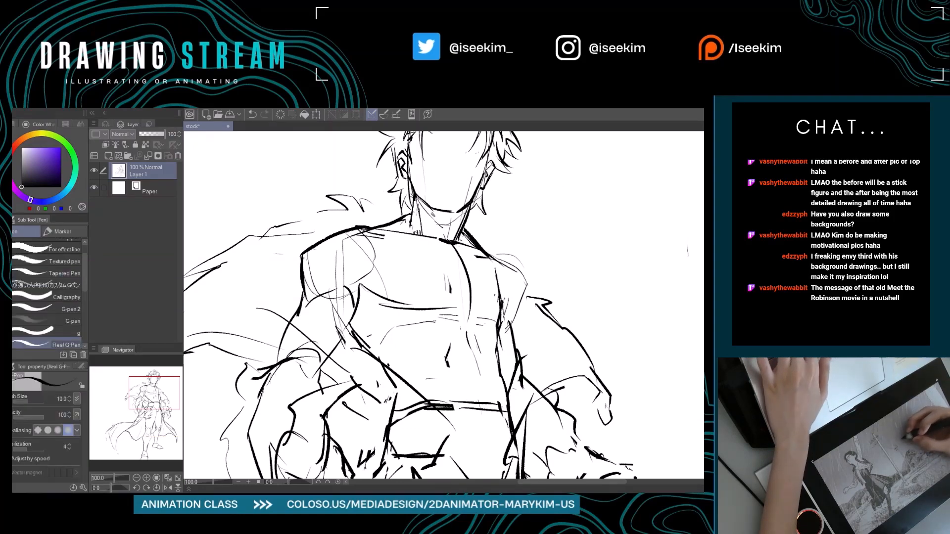
pyautogui.scroll(-3, 430, 327)
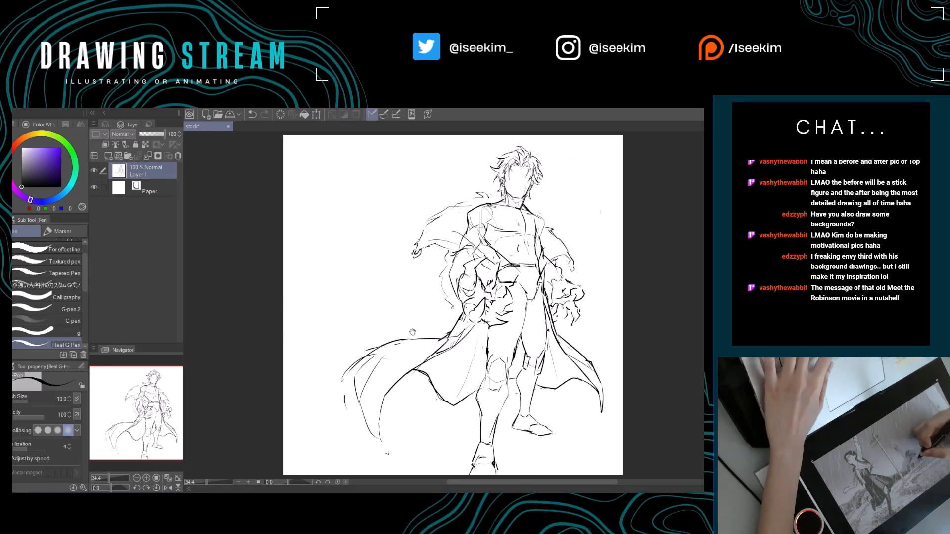
pyautogui.moveTo(464, 453); pyautogui.dragTo(421, 419)
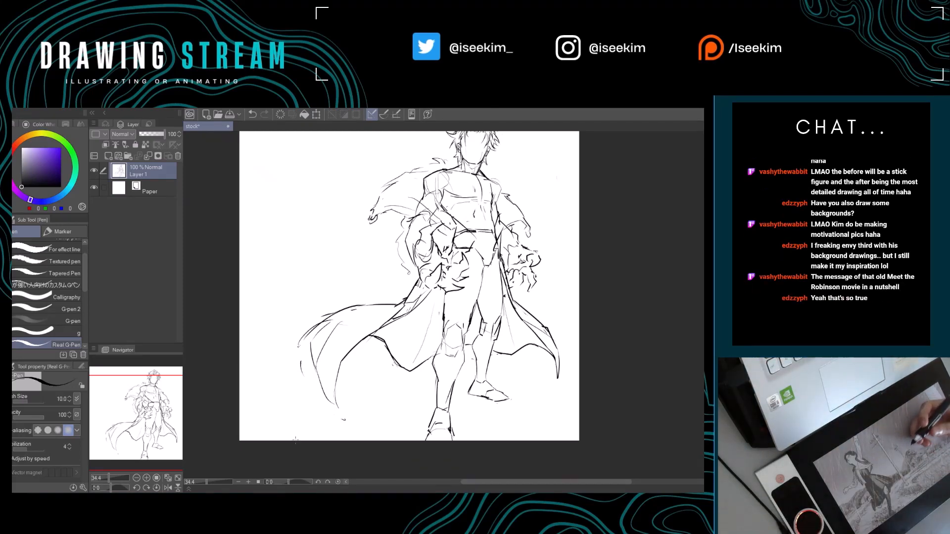
pyautogui.moveTo(476, 259)
pyautogui.mouseDown()
pyautogui.moveTo(391, 278)
pyautogui.moveTo(521, 293)
pyautogui.mouseUp()
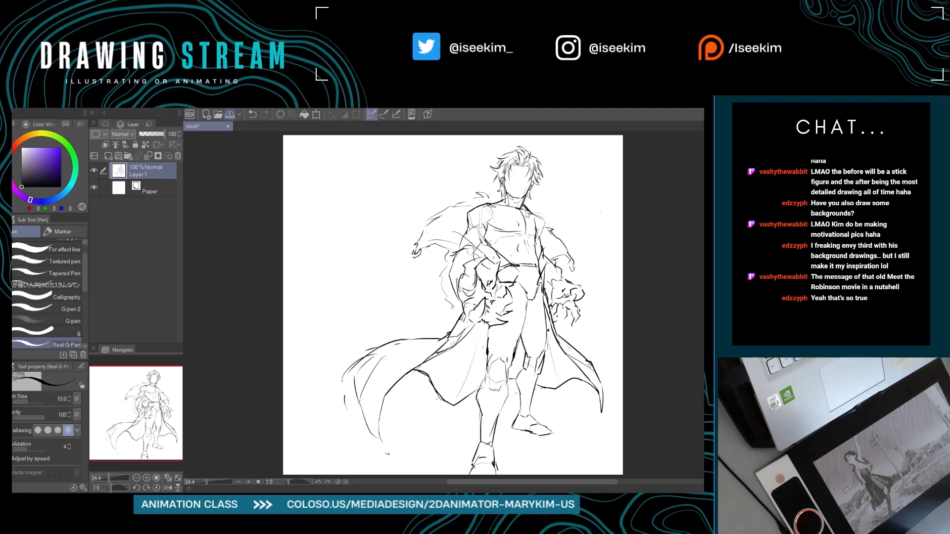
pyautogui.click(229, 115)
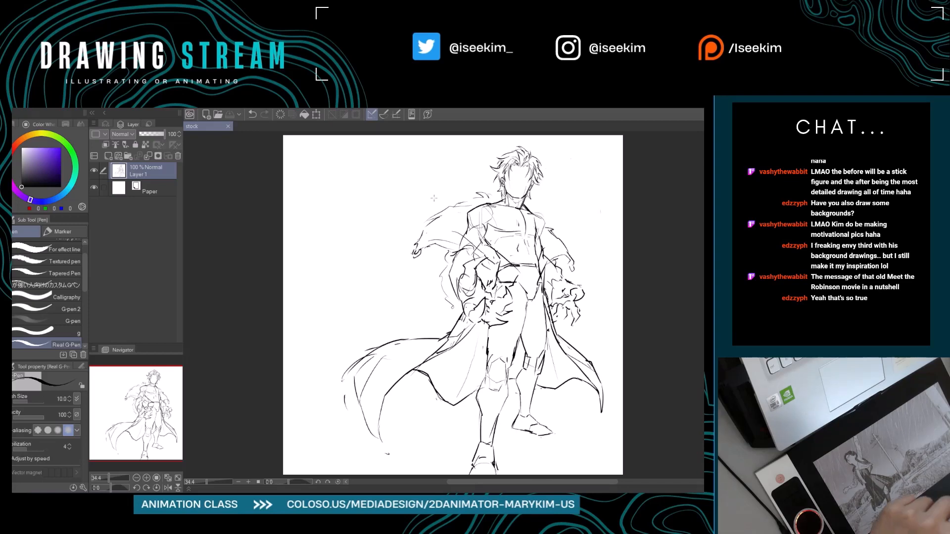
pyautogui.scroll(-1, 559, 244)
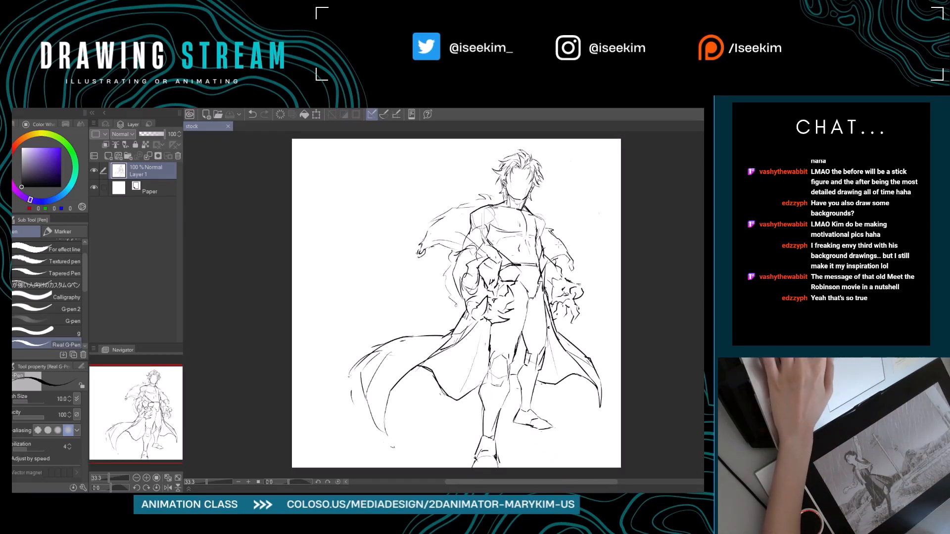
pyautogui.scroll(2, 558, 244)
pyautogui.scroll(1, 559, 245)
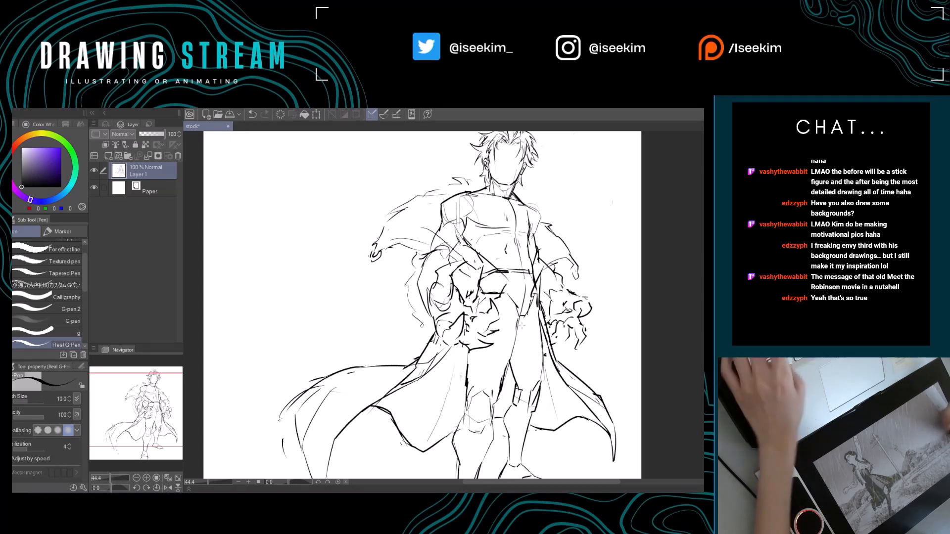
pyautogui.hotkey('ctrl', '0')
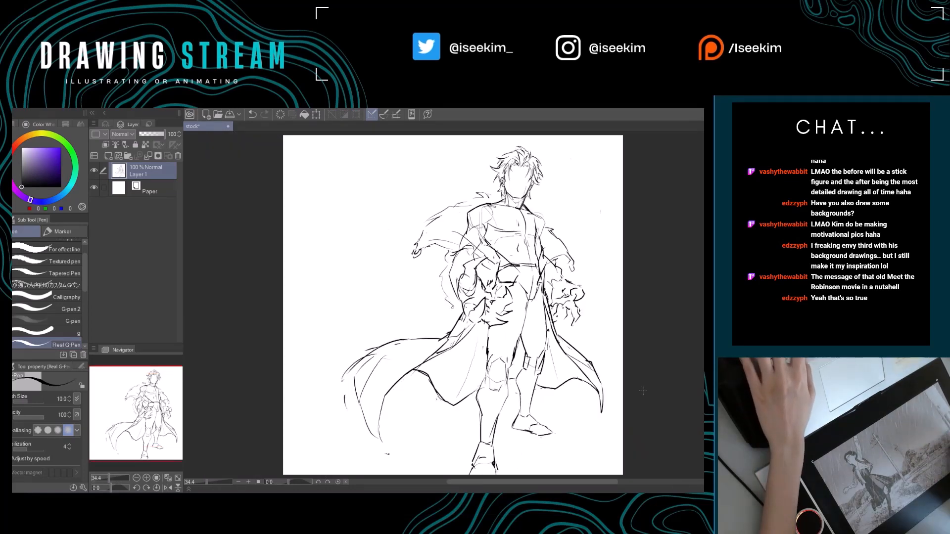
pyautogui.moveTo(285, 428); pyautogui.dragTo(622, 389)
pyautogui.moveTo(543, 461); pyautogui.dragTo(622, 407)
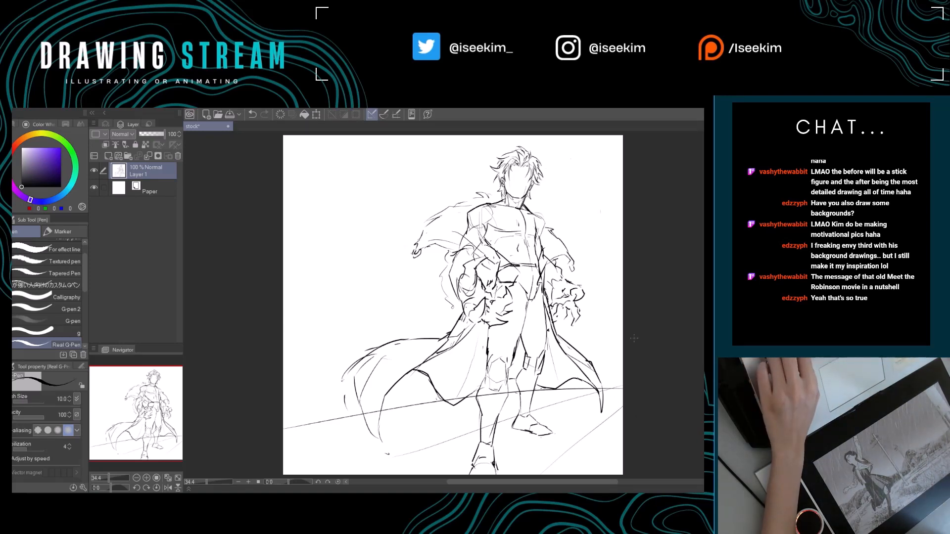
pyautogui.hotkey('ctrl', 'z')
pyautogui.hotkey('ctrl', 'z')
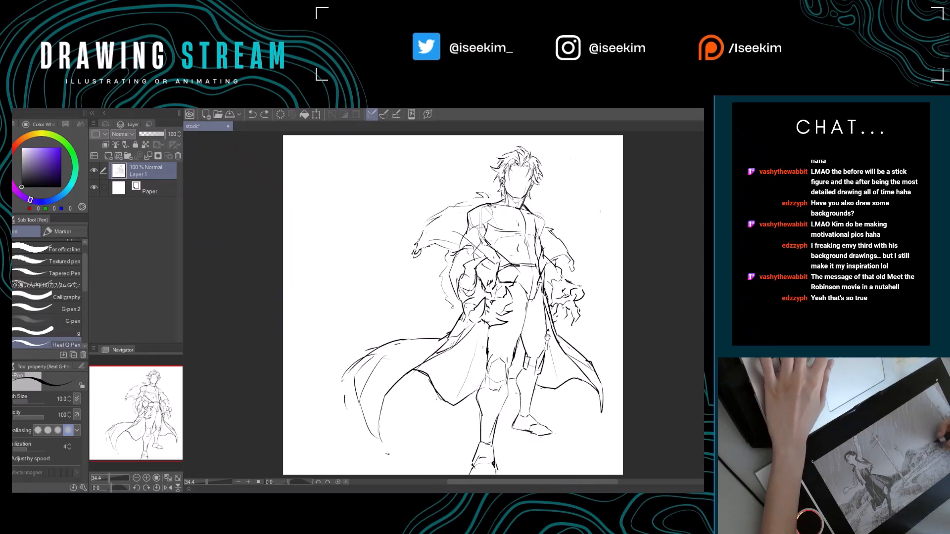
# Save the drawing again.
pyautogui.moveTo(634, 338); pyautogui.dragTo(575, 341)
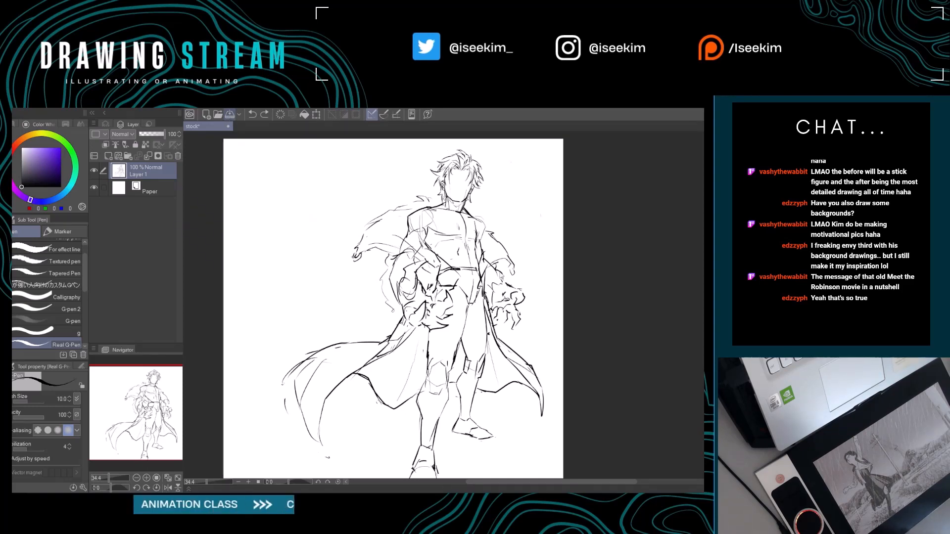
pyautogui.hotkey('ctrl', 's')
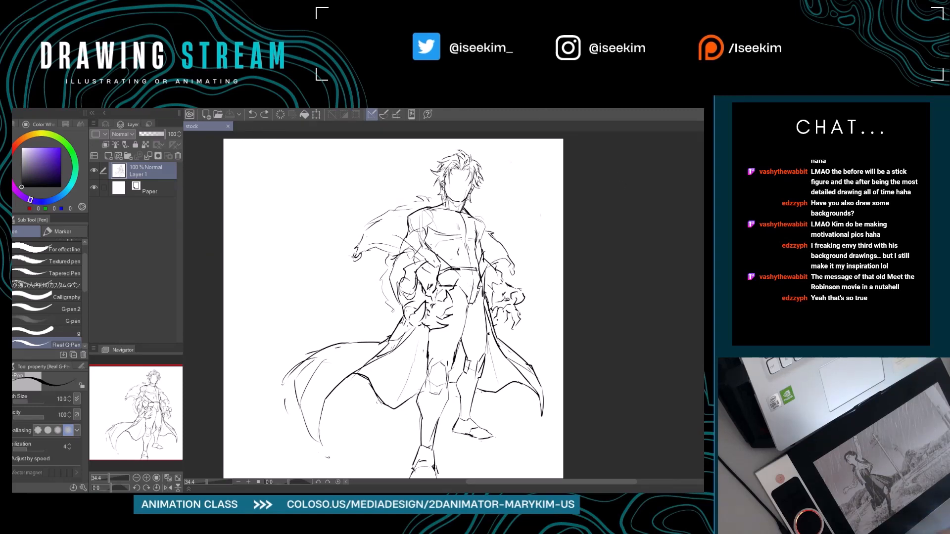
pyautogui.hotkey('ctrl', '0')
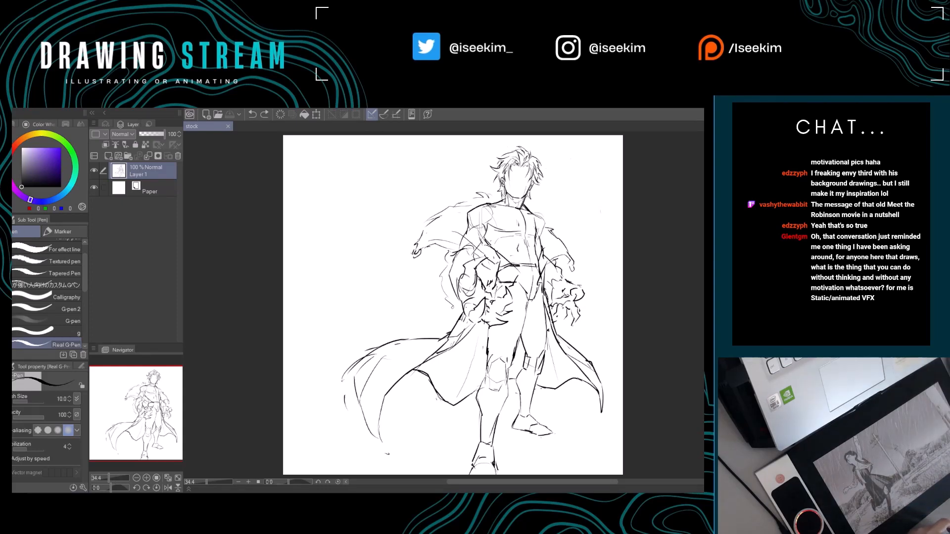
pyautogui.scroll(-4, 502, 196)
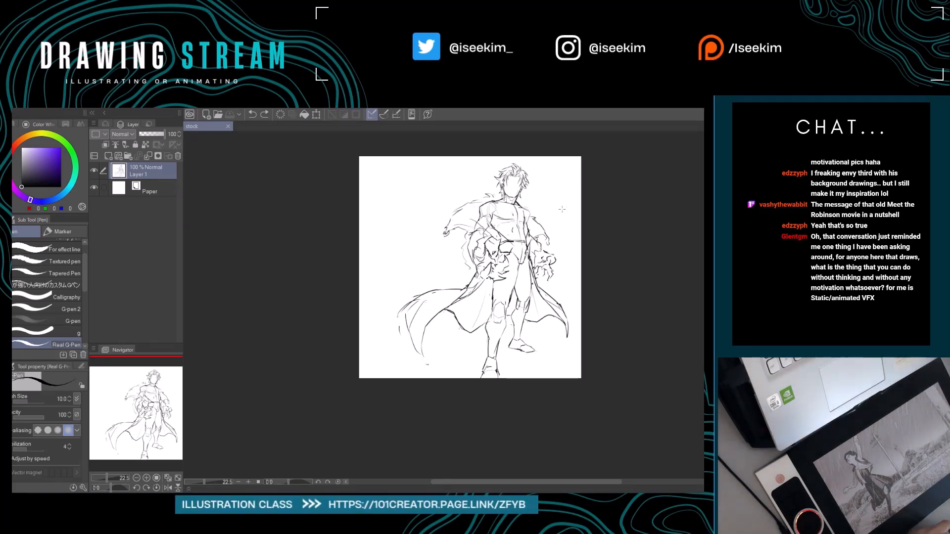
# Erase stray sketch lines at the figure's crotch below the belt with the Hard eraser.
pyautogui.hotkey('ctrl', '0')
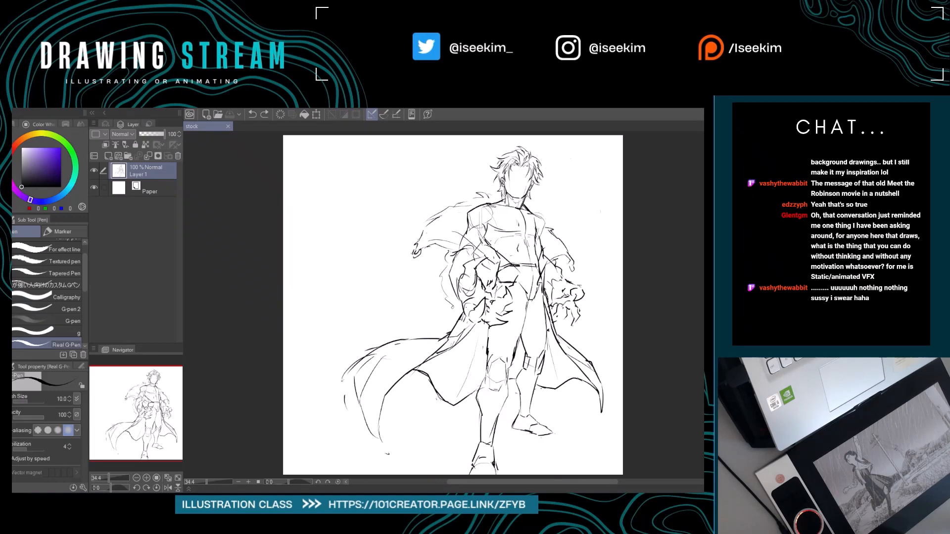
pyautogui.scroll(-4, 537, 299)
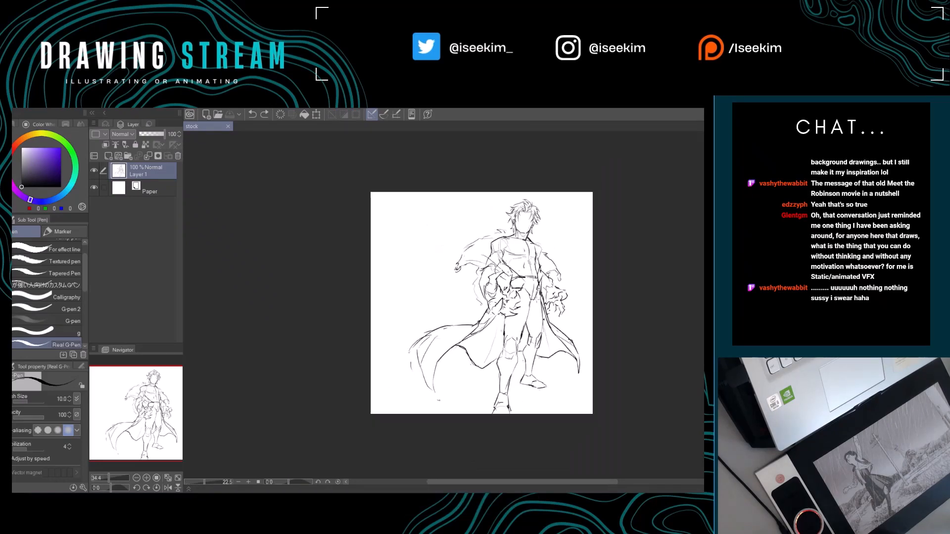
pyautogui.scroll(3, 574, 342)
pyautogui.scroll(1, 565, 339)
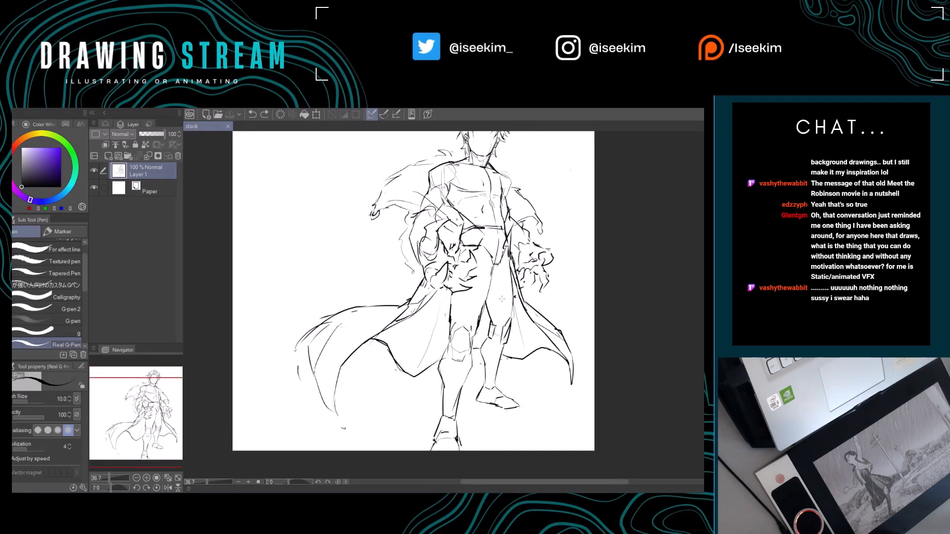
pyautogui.scroll(3, 498, 258)
pyautogui.scroll(-4, 497, 258)
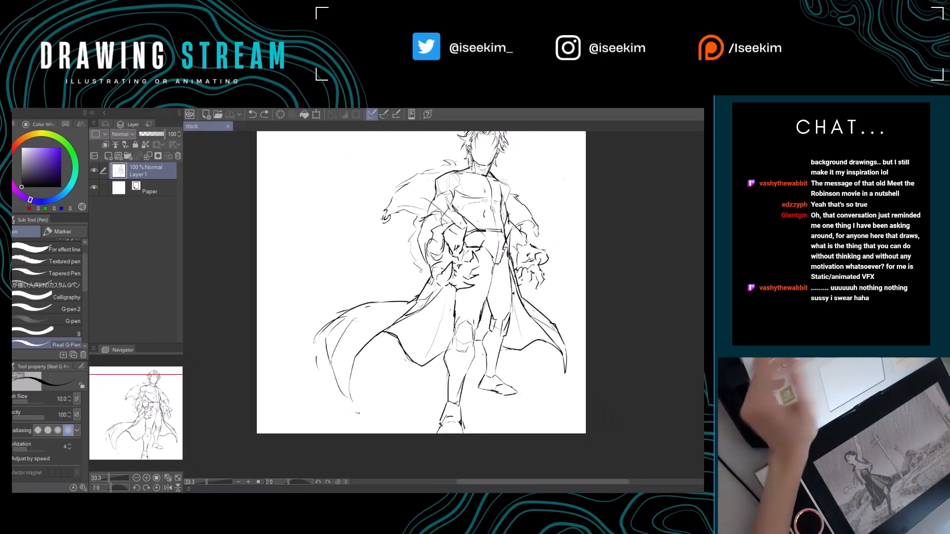
pyautogui.moveTo(525, 258); pyautogui.dragTo(498, 306)
pyautogui.press('e')
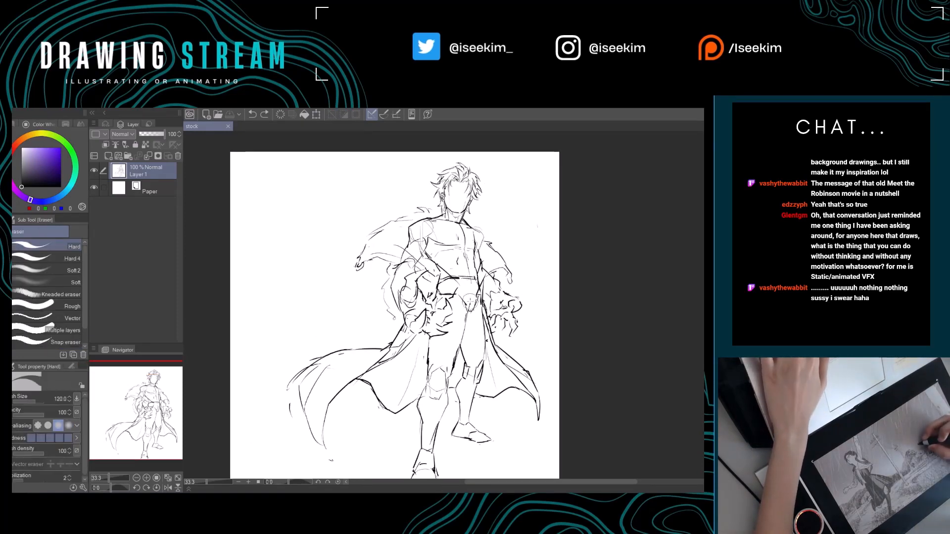
pyautogui.press('p')
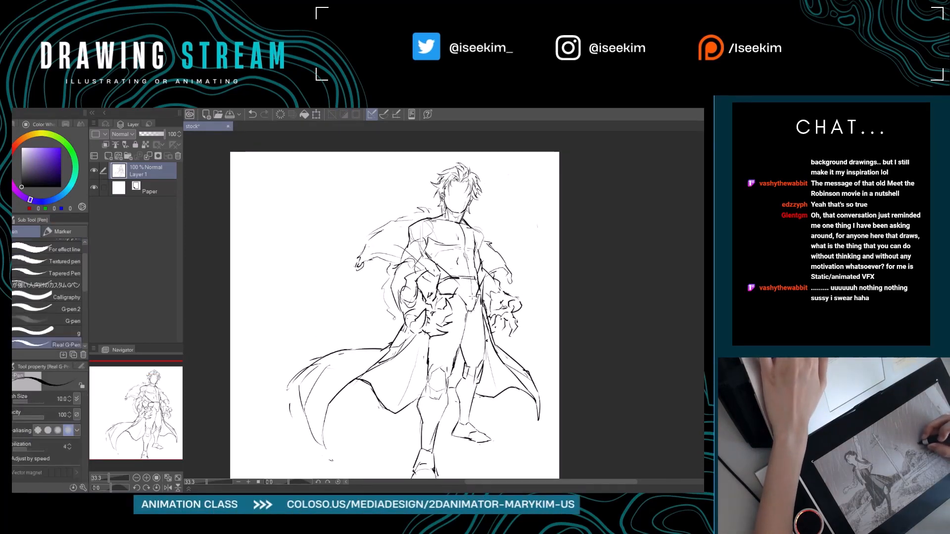
pyautogui.moveTo(493, 309)
pyautogui.mouseDown()
pyautogui.moveTo(566, 289)
pyautogui.moveTo(500, 302)
pyautogui.mouseUp()
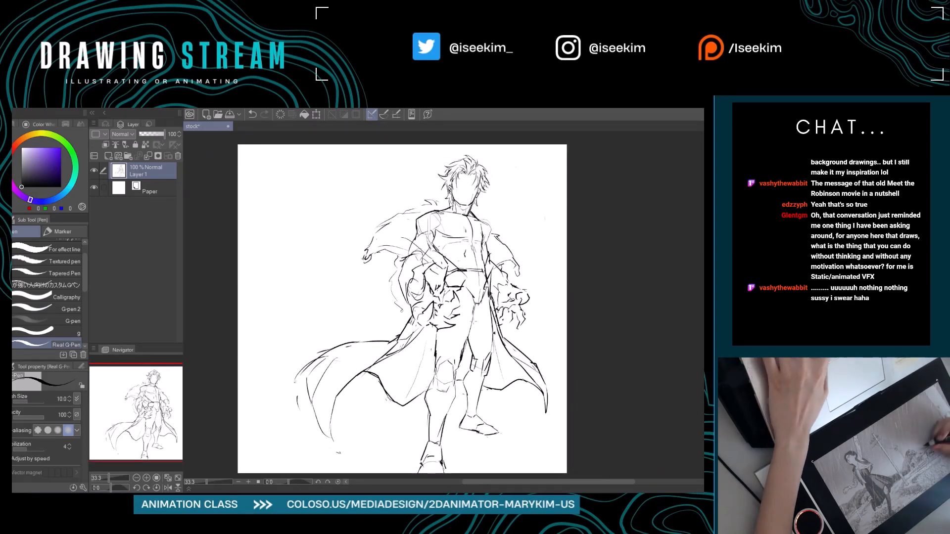
pyautogui.moveTo(475, 350); pyautogui.dragTo(467, 327)
pyautogui.moveTo(474, 372); pyautogui.dragTo(505, 372)
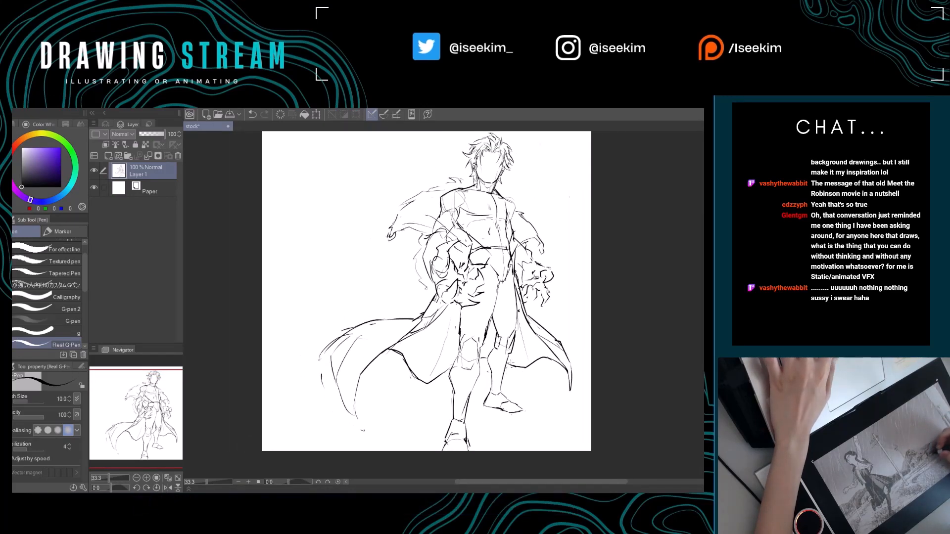
pyautogui.moveTo(468, 339); pyautogui.dragTo(495, 348)
pyautogui.press('e')
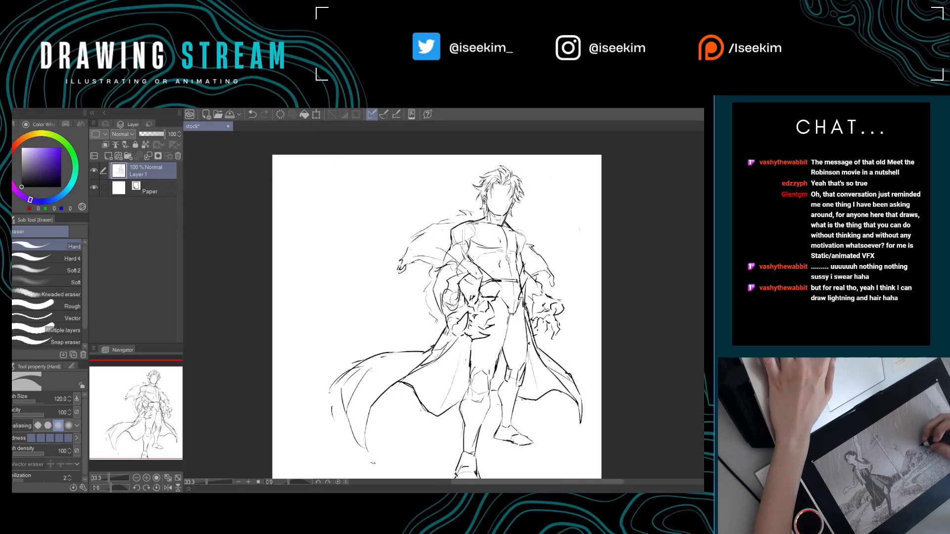
pyautogui.moveTo(541, 279)
pyautogui.mouseDown()
pyautogui.moveTo(517, 280)
pyautogui.moveTo(539, 290)
pyautogui.mouseUp()
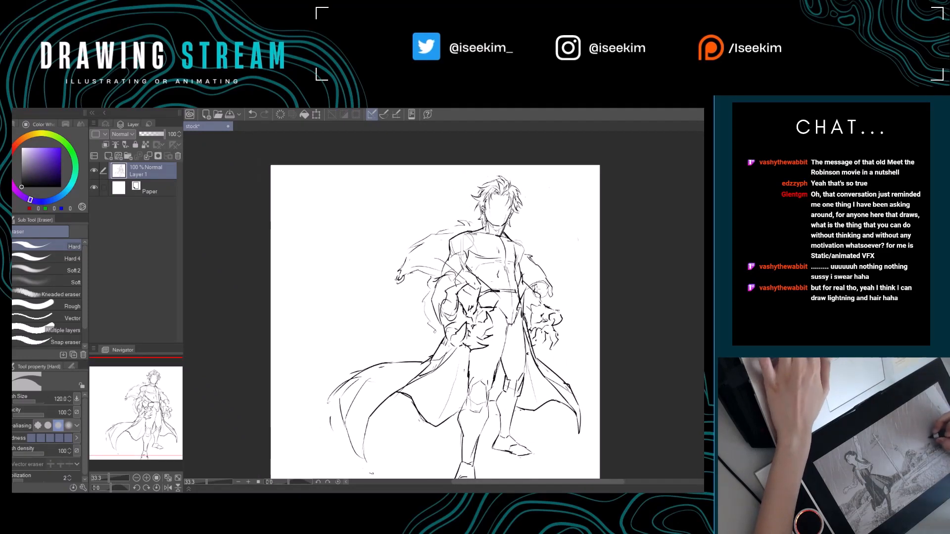
pyautogui.press('p')
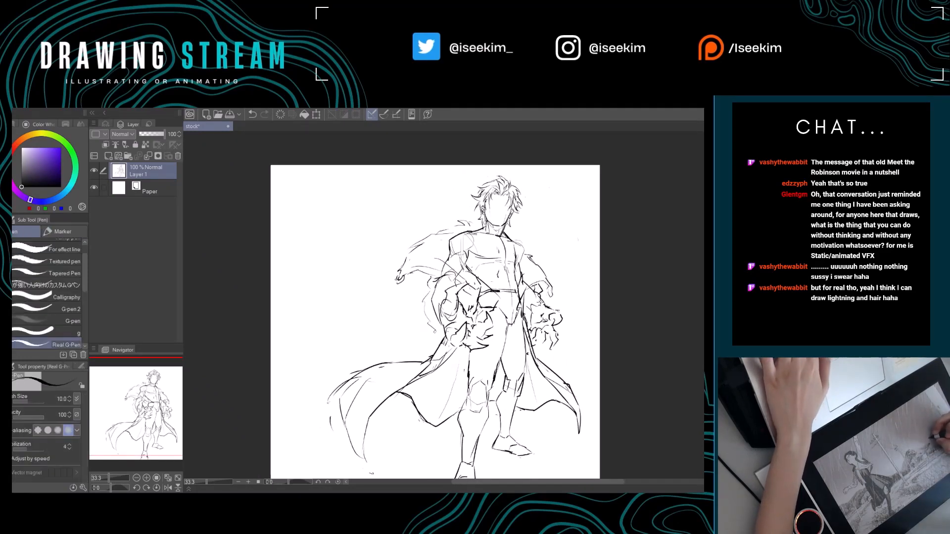
pyautogui.press('e')
pyautogui.press('p')
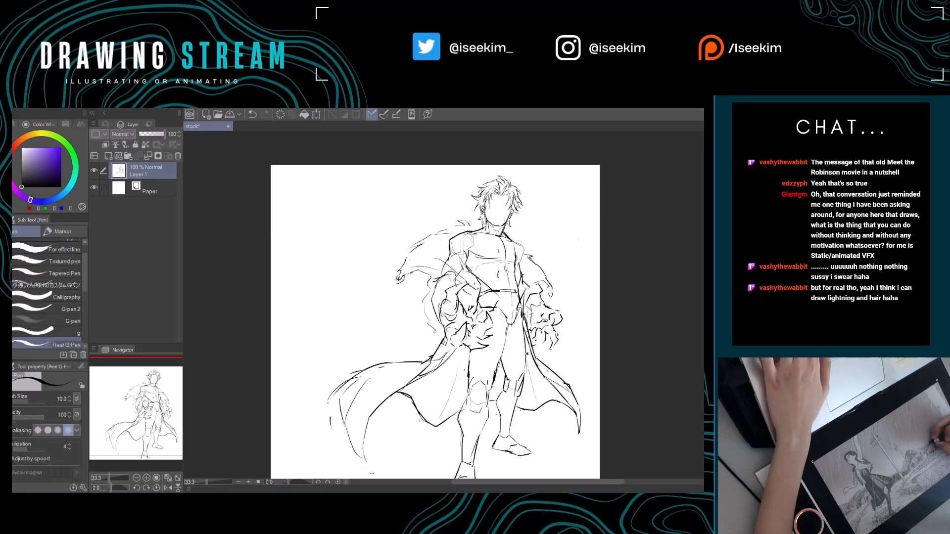
pyautogui.press('e')
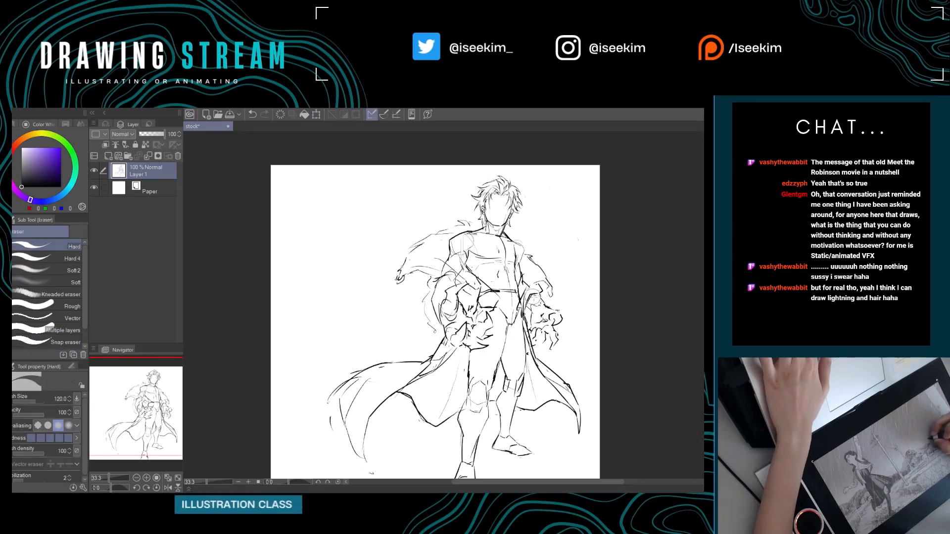
pyautogui.press('p')
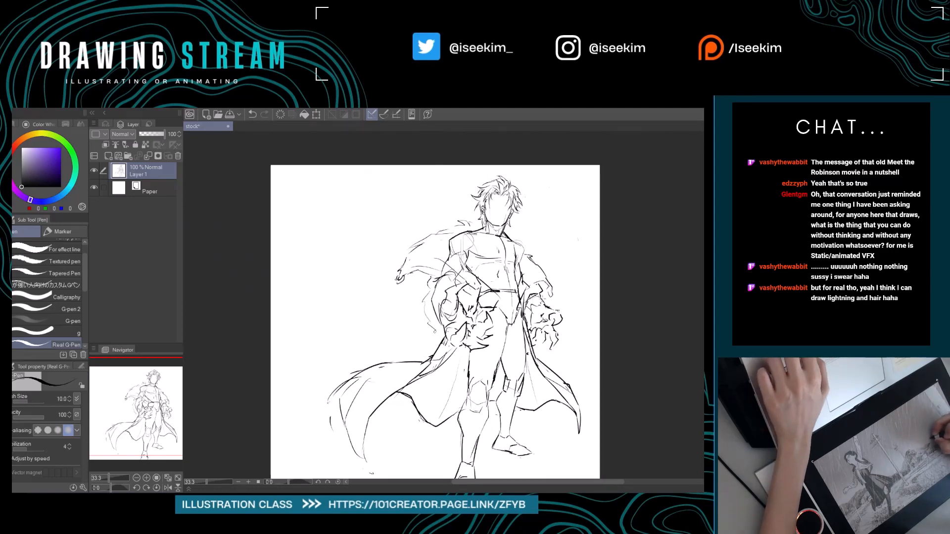
pyautogui.keyDown('space'); pyautogui.moveTo(530, 316); pyautogui.dragTo(517, 317); pyautogui.keyUp('space')
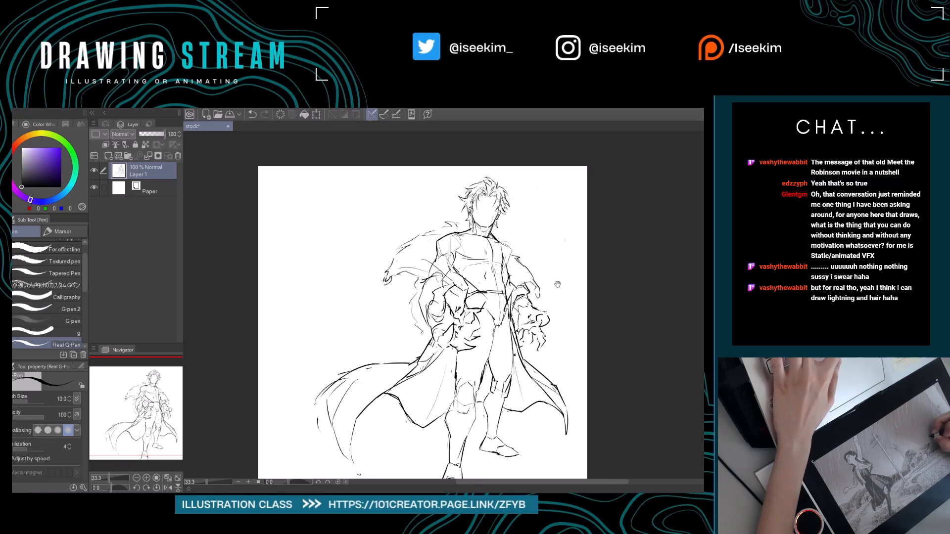
pyautogui.keyDown('space'); pyautogui.moveTo(445, 316); pyautogui.dragTo(480, 304); pyautogui.keyUp('space')
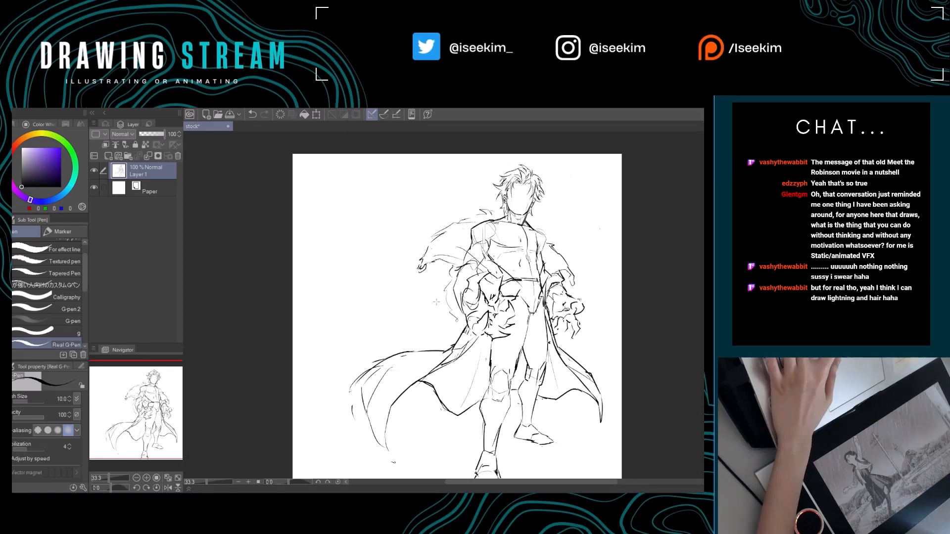
# Sketch a small tilted, slightly curved rectangular block in the blank canvas area beside the figure's head.
pyautogui.keyDown('space'); pyautogui.moveTo(436, 301); pyautogui.dragTo(499, 298); pyautogui.keyUp('space')
pyautogui.moveTo(418, 194)
pyautogui.mouseDown()
pyautogui.moveTo(383, 204)
pyautogui.moveTo(426, 204)
pyautogui.moveTo(423, 191)
pyautogui.mouseUp()
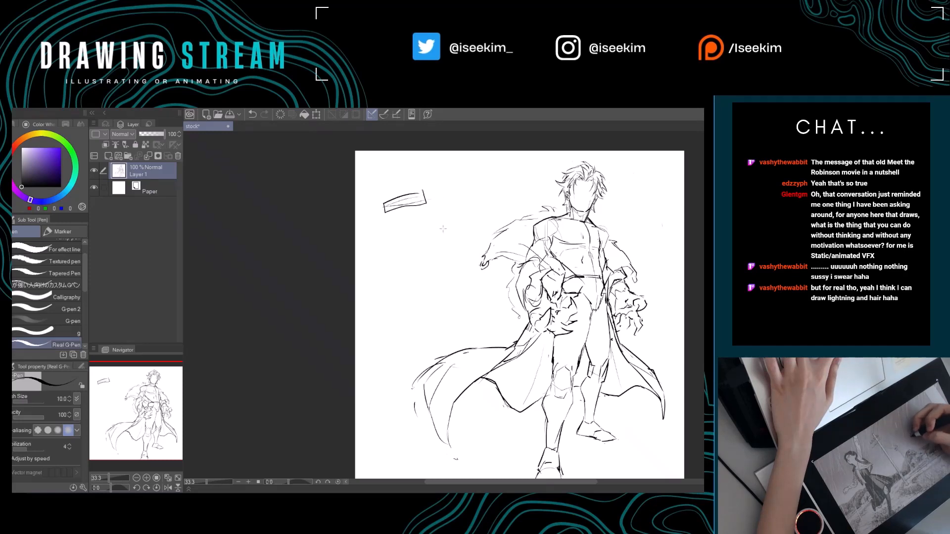
pyautogui.keyDown('space'); pyautogui.moveTo(434, 228); pyautogui.dragTo(417, 226); pyautogui.keyUp('space')
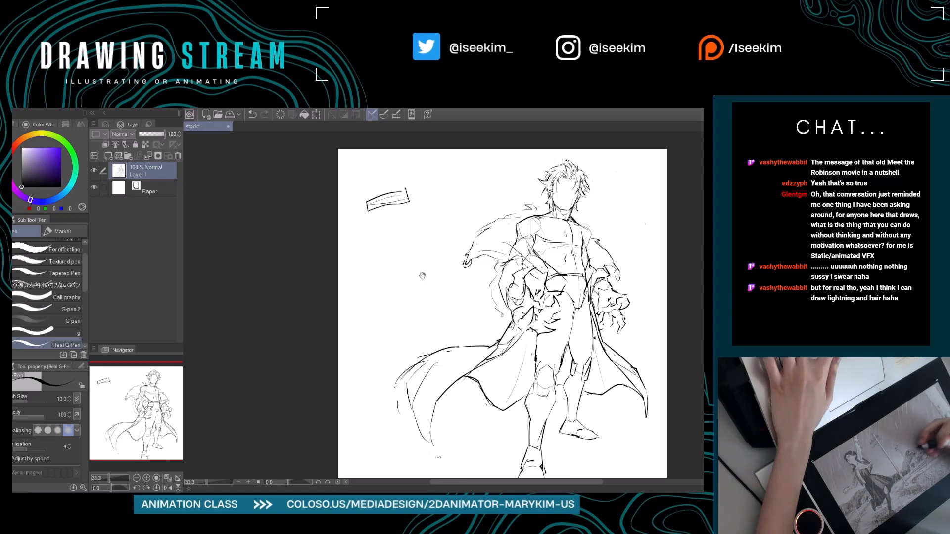
pyautogui.moveTo(421, 249); pyautogui.dragTo(376, 246)
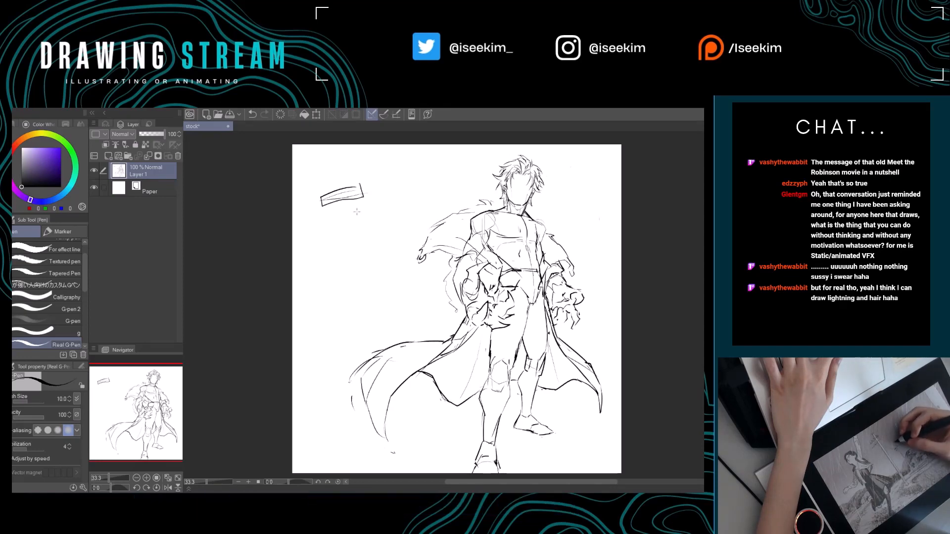
pyautogui.moveTo(352, 219); pyautogui.dragTo(387, 228)
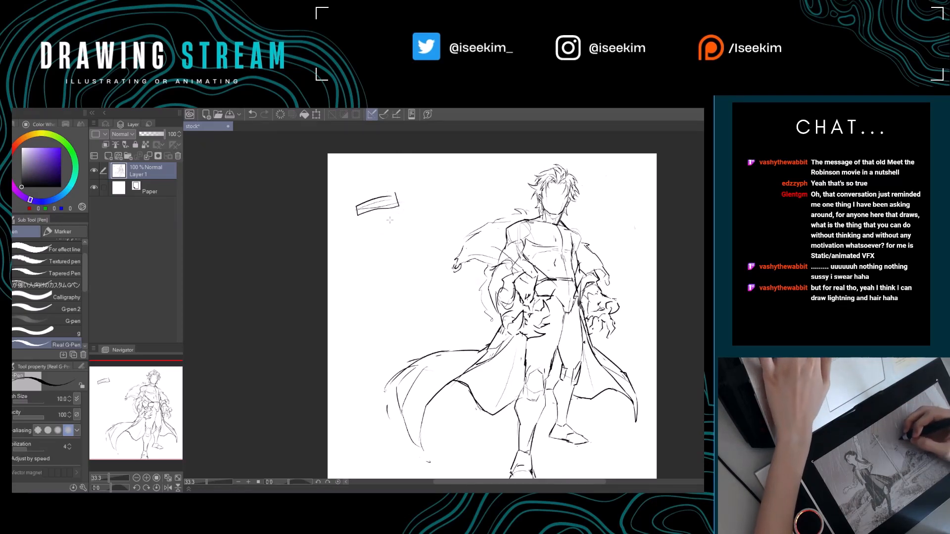
# Erase the small rectangular block beside the figure with the Hard eraser.
pyautogui.press('e')
pyautogui.moveTo(397, 212)
pyautogui.mouseDown()
pyautogui.moveTo(370, 211)
pyautogui.moveTo(382, 186)
pyautogui.mouseUp()
pyautogui.moveTo(379, 262)
pyautogui.mouseDown()
pyautogui.moveTo(319, 225)
pyautogui.moveTo(275, 235)
pyautogui.mouseUp()
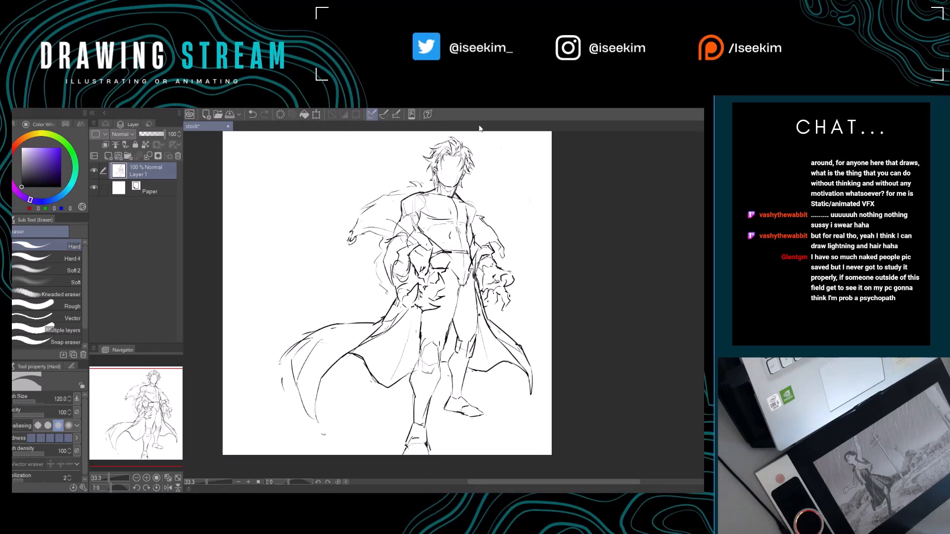
# Examine the figure's head, hair and torso up close and compare them with the whole pose.
pyautogui.scroll(5, 455, 180)
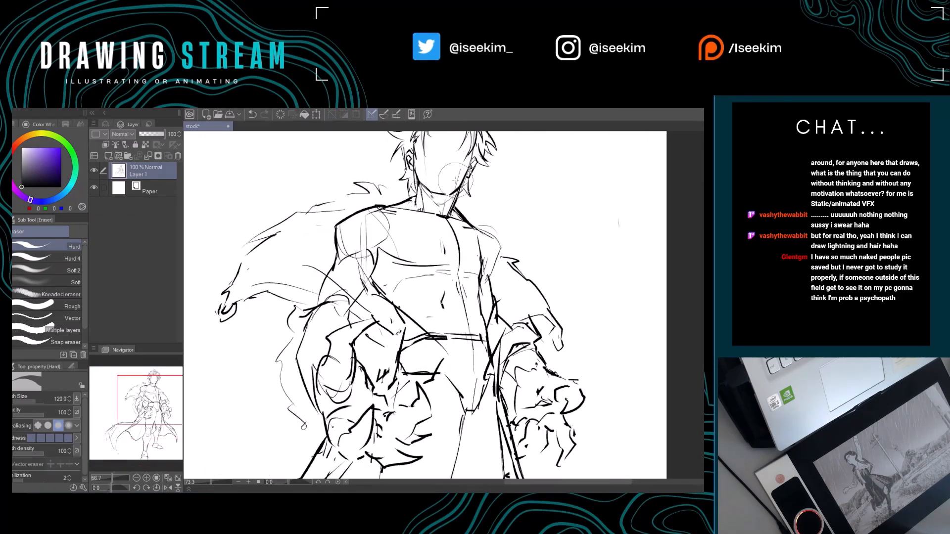
pyautogui.scroll(-5, 455, 180)
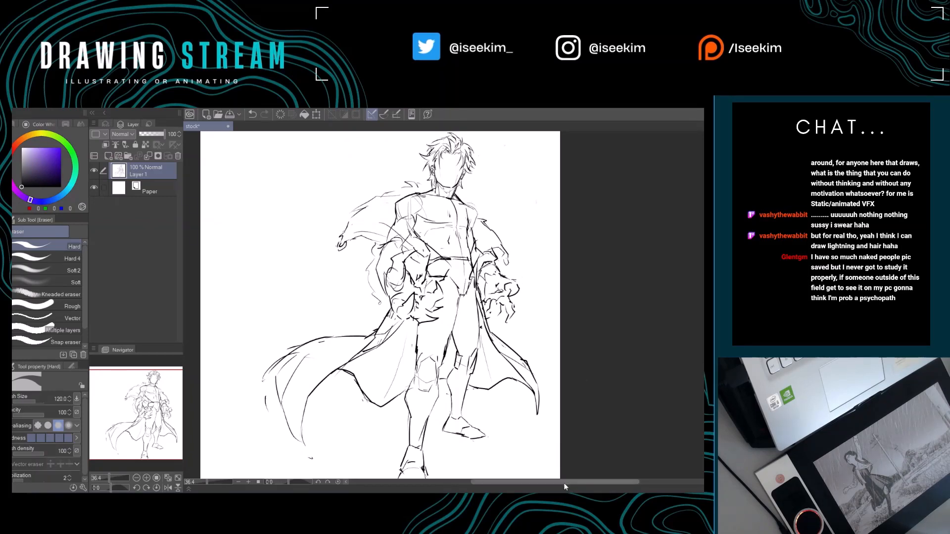
pyautogui.moveTo(563, 483)
pyautogui.mouseDown()
pyautogui.moveTo(539, 483)
pyautogui.moveTo(568, 483)
pyautogui.mouseUp()
pyautogui.scroll(3, 483, 205)
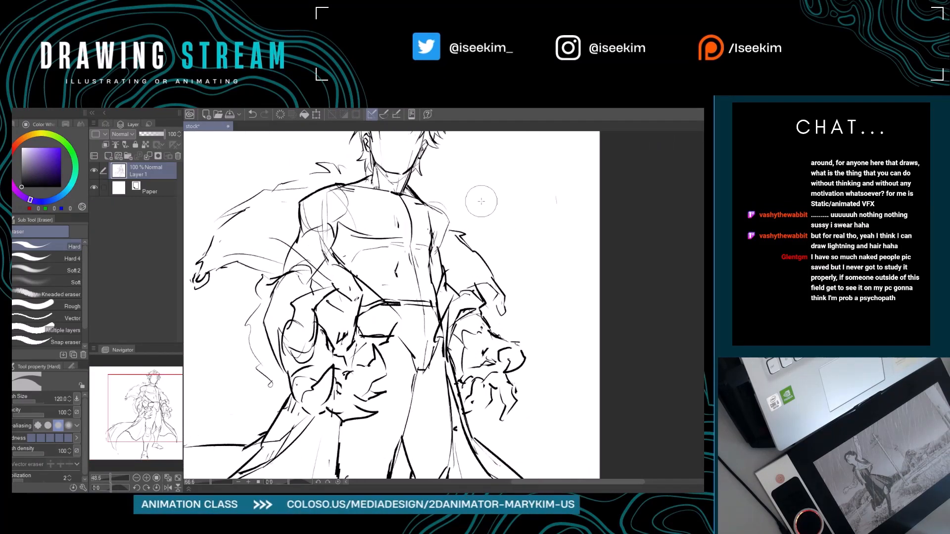
pyautogui.moveTo(477, 228); pyautogui.dragTo(529, 353)
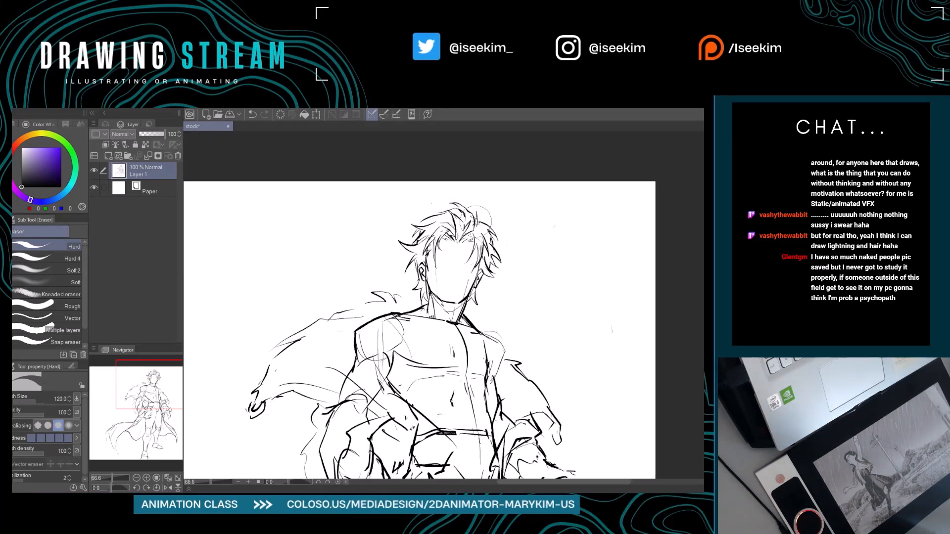
pyautogui.moveTo(489, 210); pyautogui.dragTo(469, 222)
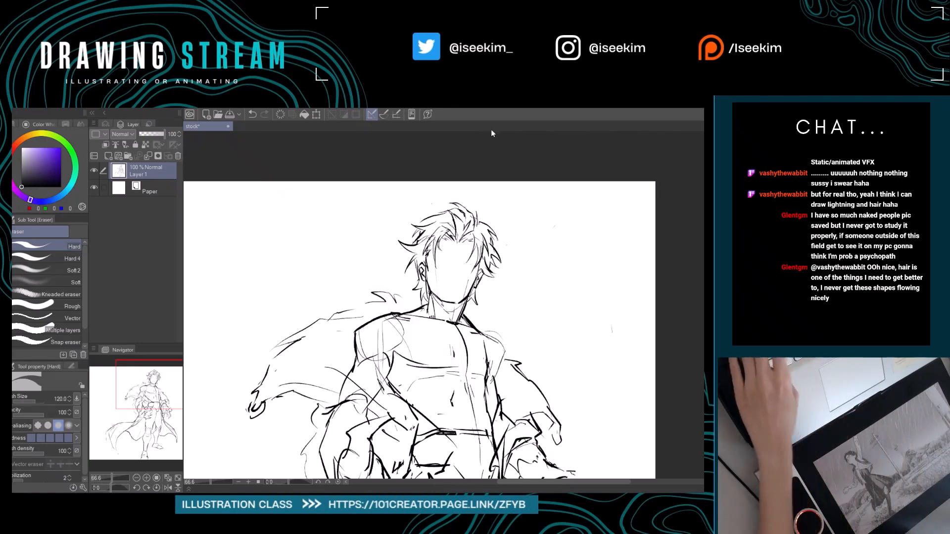
pyautogui.hotkey('ctrl', '0')
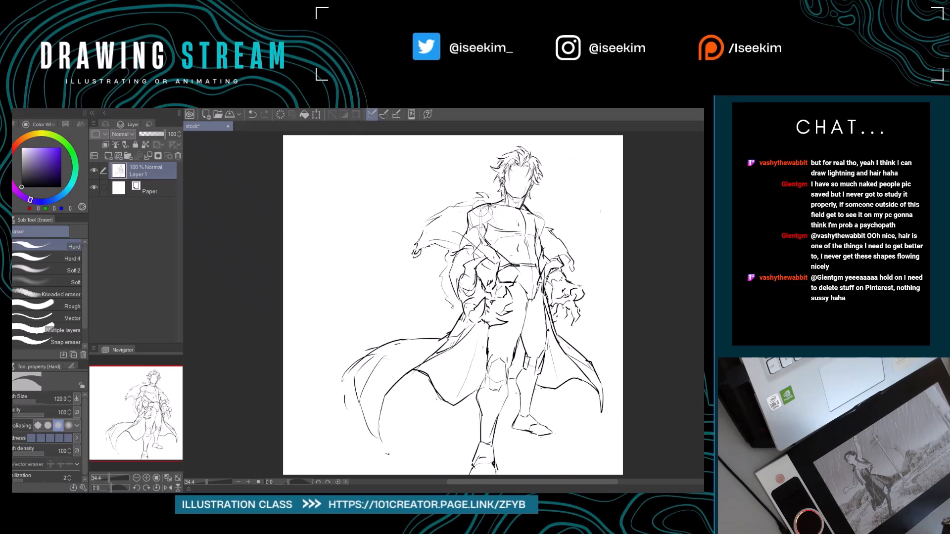
pyautogui.scroll(5, 483, 211)
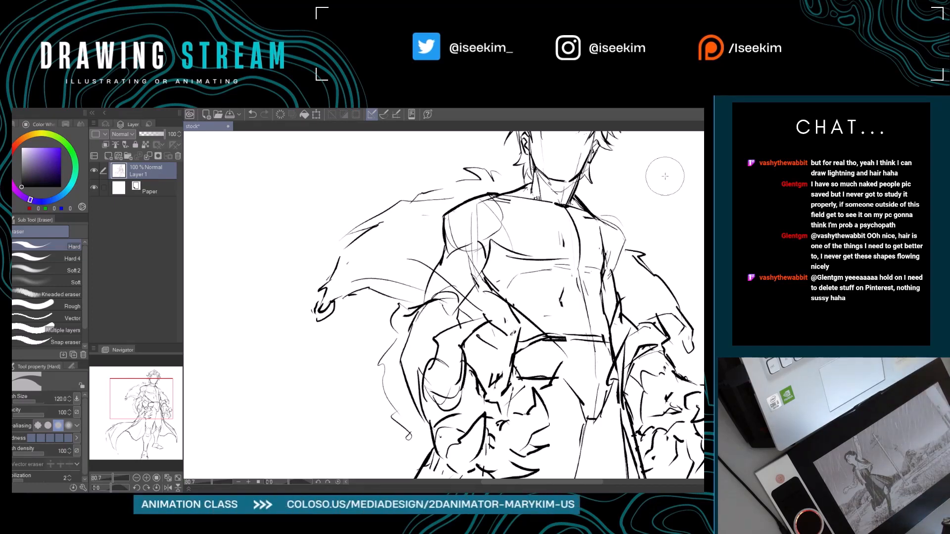
pyautogui.moveTo(637, 184); pyautogui.dragTo(545, 298)
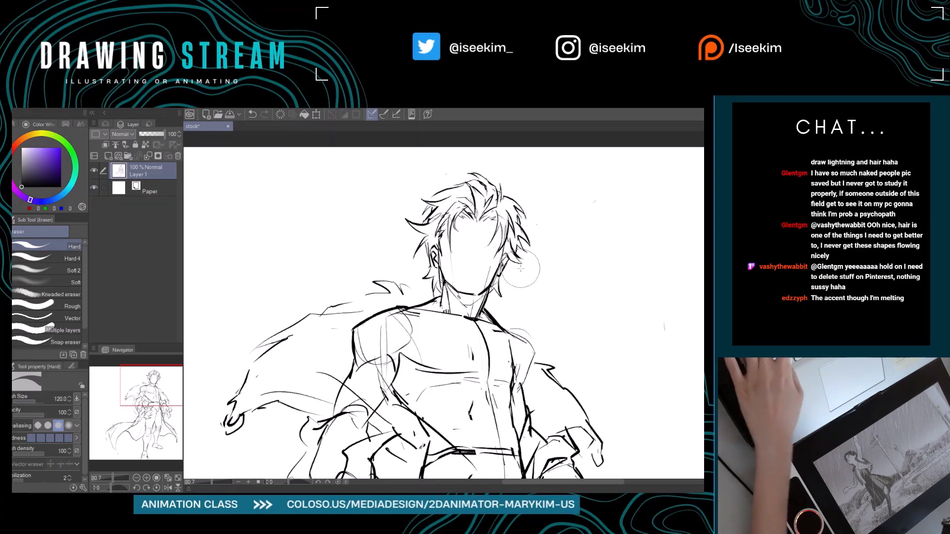
pyautogui.hotkey('ctrl', '0')
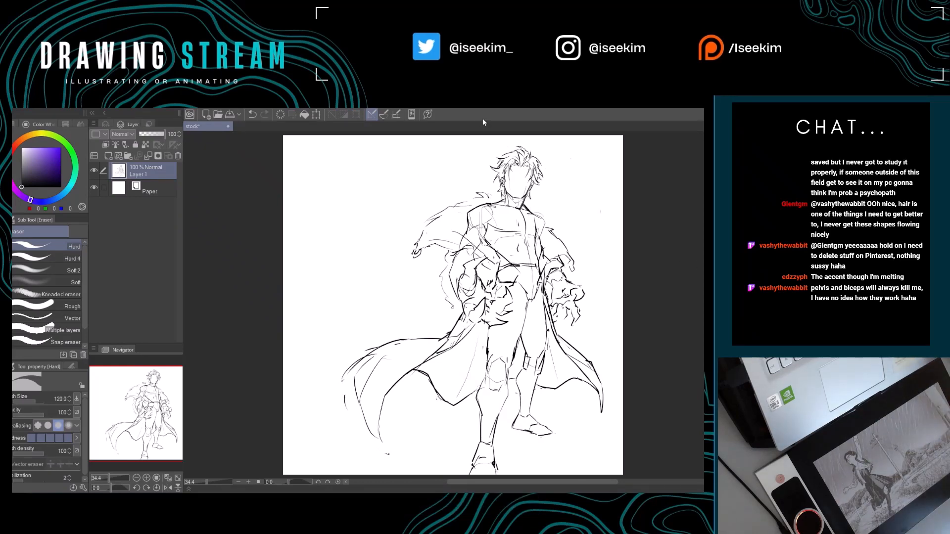
# Sketch a vertical chain of interlocking angular links in the blank area beside the figure with the Real G-Pen.
pyautogui.moveTo(325, 265); pyautogui.dragTo(355, 298)
pyautogui.press('p')
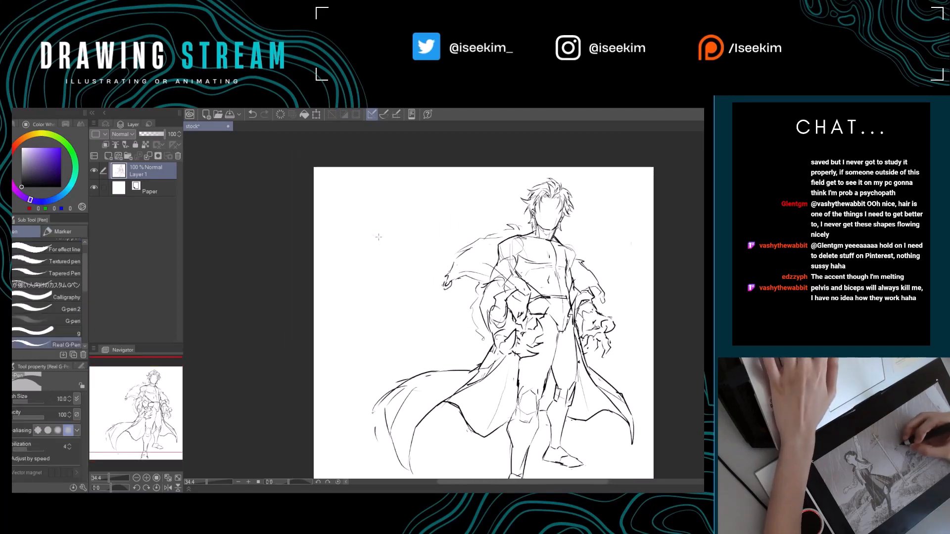
pyautogui.moveTo(364, 221)
pyautogui.mouseDown()
pyautogui.moveTo(367, 243)
pyautogui.moveTo(369, 229)
pyautogui.moveTo(381, 234)
pyautogui.moveTo(389, 261)
pyautogui.mouseUp()
pyautogui.hotkey('ctrl', 'z')
pyautogui.moveTo(366, 224)
pyautogui.mouseDown()
pyautogui.moveTo(389, 249)
pyautogui.moveTo(380, 258)
pyautogui.mouseUp()
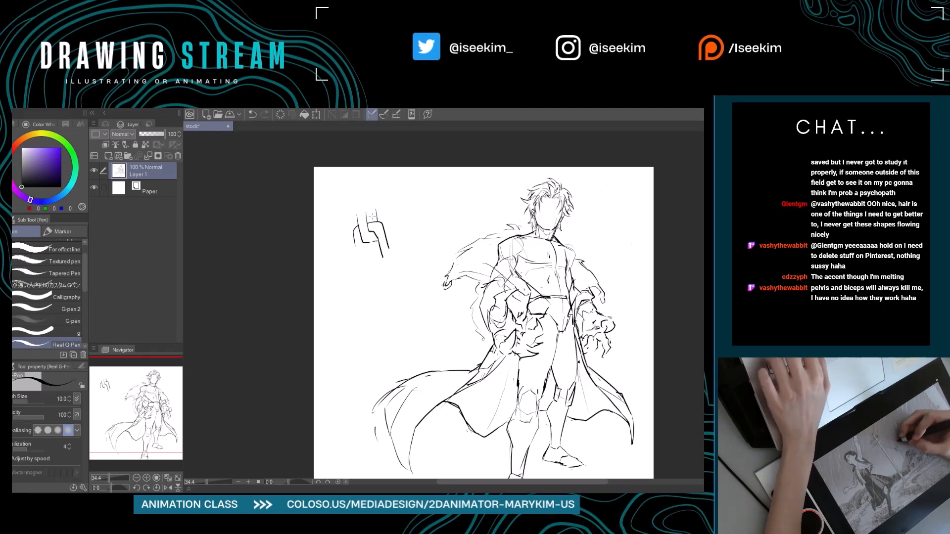
pyautogui.moveTo(401, 255)
pyautogui.mouseDown()
pyautogui.moveTo(366, 248)
pyautogui.moveTo(367, 234)
pyautogui.moveTo(363, 245)
pyautogui.moveTo(351, 236)
pyautogui.moveTo(357, 258)
pyautogui.moveTo(371, 240)
pyautogui.moveTo(388, 258)
pyautogui.moveTo(381, 279)
pyautogui.moveTo(363, 265)
pyautogui.moveTo(368, 288)
pyautogui.moveTo(392, 287)
pyautogui.mouseUp()
pyautogui.hotkey('ctrl', 'z')
pyautogui.moveTo(378, 275); pyautogui.dragTo(384, 306)
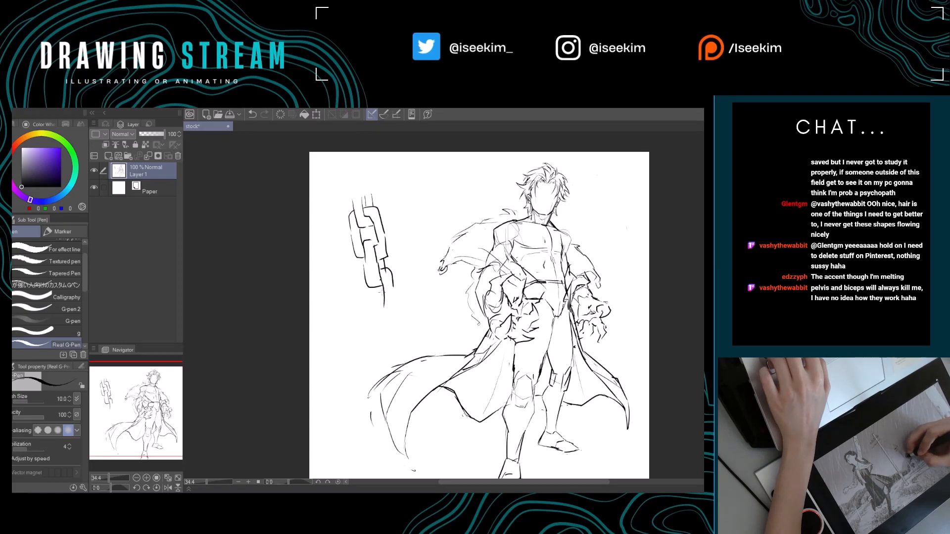
pyautogui.moveTo(357, 272); pyautogui.dragTo(355, 304)
# Sketch a small rounded shape tapering to a point at its base, with inner contour lines, between the chain and the figure.
pyautogui.moveTo(422, 207); pyautogui.dragTo(382, 235)
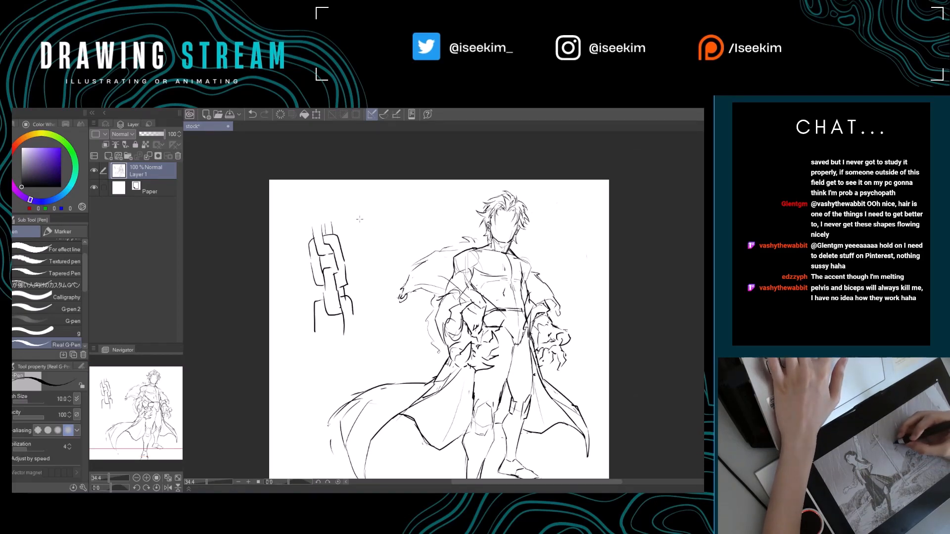
pyautogui.moveTo(356, 224); pyautogui.dragTo(372, 246)
pyautogui.hotkey('ctrl', 'z')
pyautogui.moveTo(360, 214)
pyautogui.mouseDown()
pyautogui.moveTo(382, 226)
pyautogui.moveTo(375, 244)
pyautogui.mouseUp()
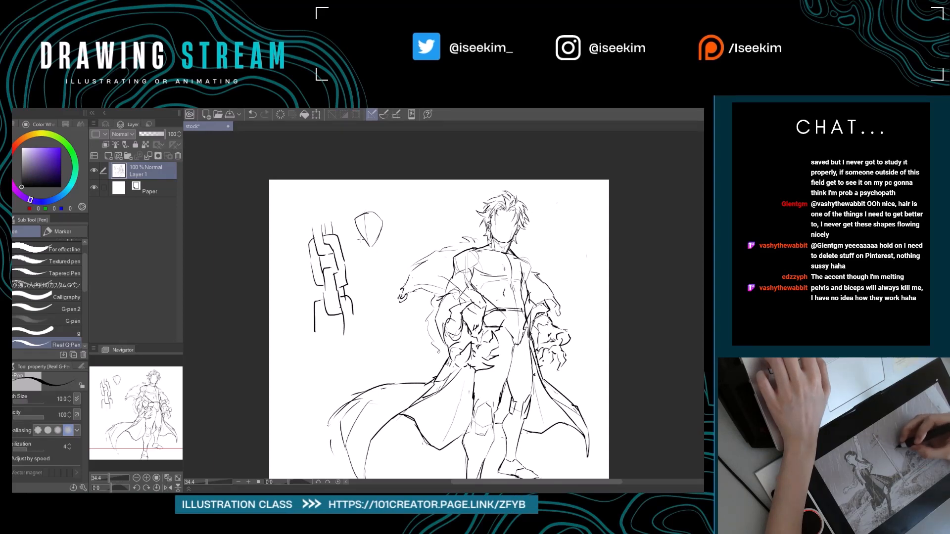
# Extend the tapered shape into an arm study of interlocking upper arm, forearm and blocky hand forms between the chain and the figure.
pyautogui.moveTo(361, 233); pyautogui.dragTo(368, 273)
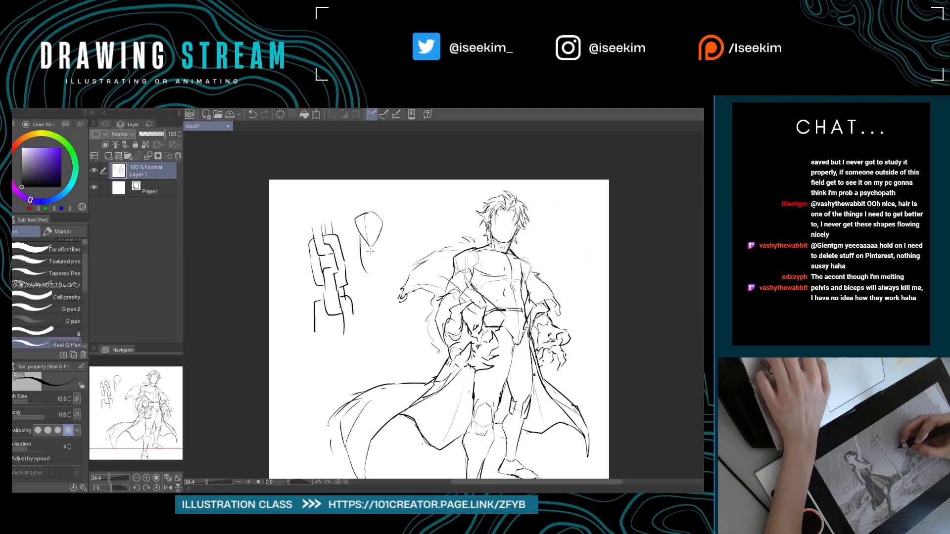
pyautogui.moveTo(380, 239)
pyautogui.mouseDown()
pyautogui.moveTo(383, 269)
pyautogui.moveTo(369, 258)
pyautogui.moveTo(383, 278)
pyautogui.moveTo(387, 289)
pyautogui.mouseUp()
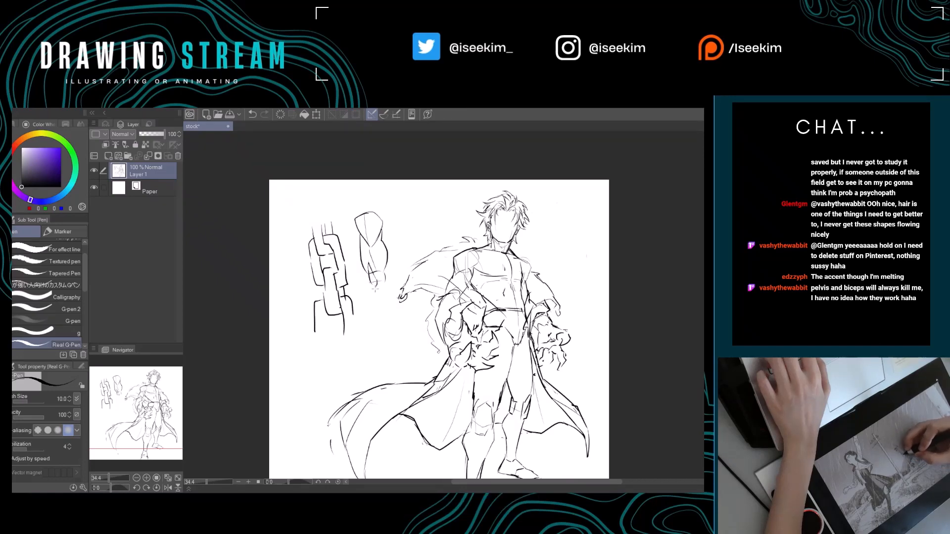
pyautogui.moveTo(384, 280); pyautogui.dragTo(391, 314)
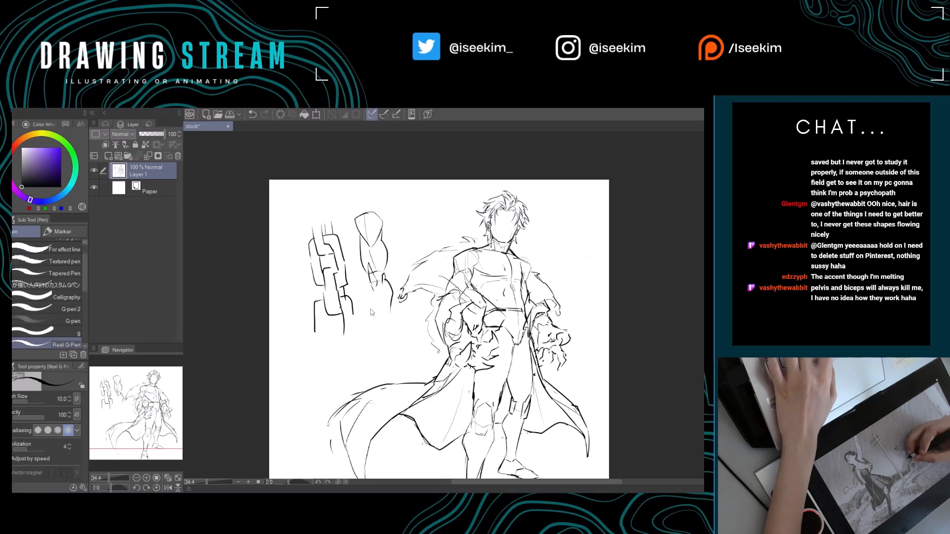
pyautogui.moveTo(379, 295)
pyautogui.mouseDown()
pyautogui.moveTo(391, 278)
pyautogui.moveTo(400, 301)
pyautogui.moveTo(408, 289)
pyautogui.moveTo(421, 311)
pyautogui.moveTo(399, 303)
pyautogui.moveTo(403, 317)
pyautogui.moveTo(423, 312)
pyautogui.mouseUp()
pyautogui.moveTo(397, 263); pyautogui.dragTo(404, 285)
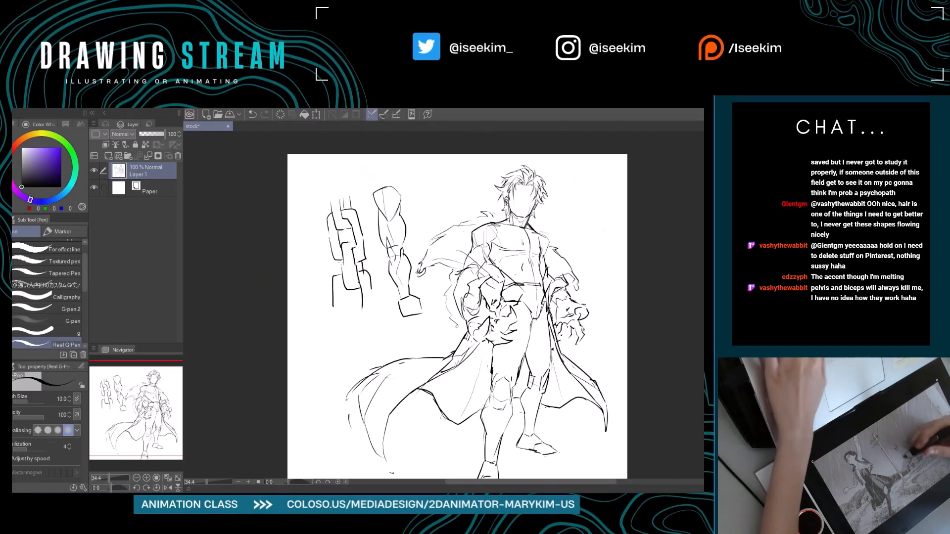
# Erase the chain and the arm study beside the figure with the Hard eraser.
pyautogui.press('e')
pyautogui.moveTo(330, 202)
pyautogui.mouseDown()
pyautogui.moveTo(387, 188)
pyautogui.moveTo(327, 293)
pyautogui.moveTo(375, 215)
pyautogui.moveTo(392, 210)
pyautogui.moveTo(335, 309)
pyautogui.moveTo(363, 255)
pyautogui.moveTo(391, 237)
pyautogui.moveTo(392, 312)
pyautogui.moveTo(397, 251)
pyautogui.moveTo(402, 297)
pyautogui.moveTo(402, 276)
pyautogui.moveTo(420, 307)
pyautogui.moveTo(393, 319)
pyautogui.moveTo(407, 310)
pyautogui.moveTo(411, 318)
pyautogui.moveTo(363, 304)
pyautogui.mouseUp()
pyautogui.moveTo(367, 254)
pyautogui.mouseDown()
pyautogui.moveTo(368, 244)
pyautogui.moveTo(353, 253)
pyautogui.moveTo(402, 206)
pyautogui.mouseUp()
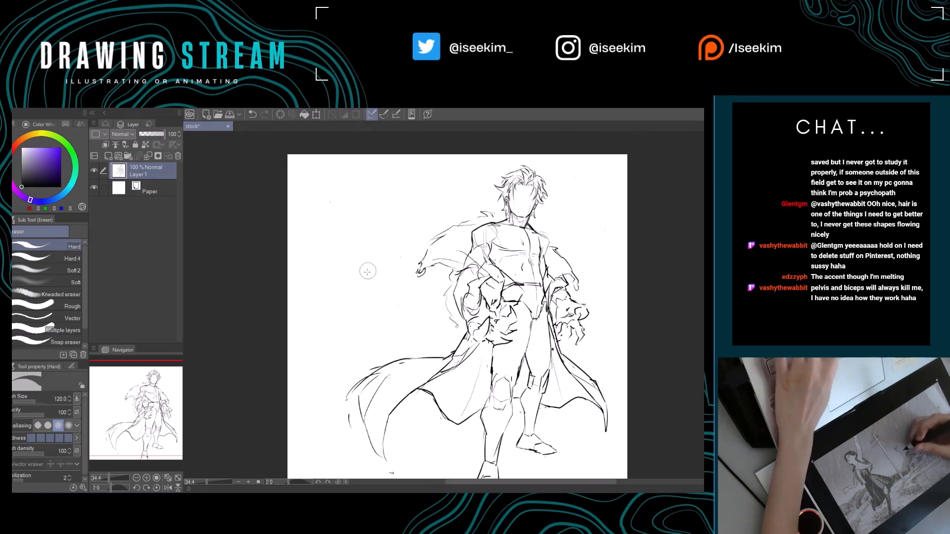
pyautogui.moveTo(369, 283); pyautogui.dragTo(403, 288)
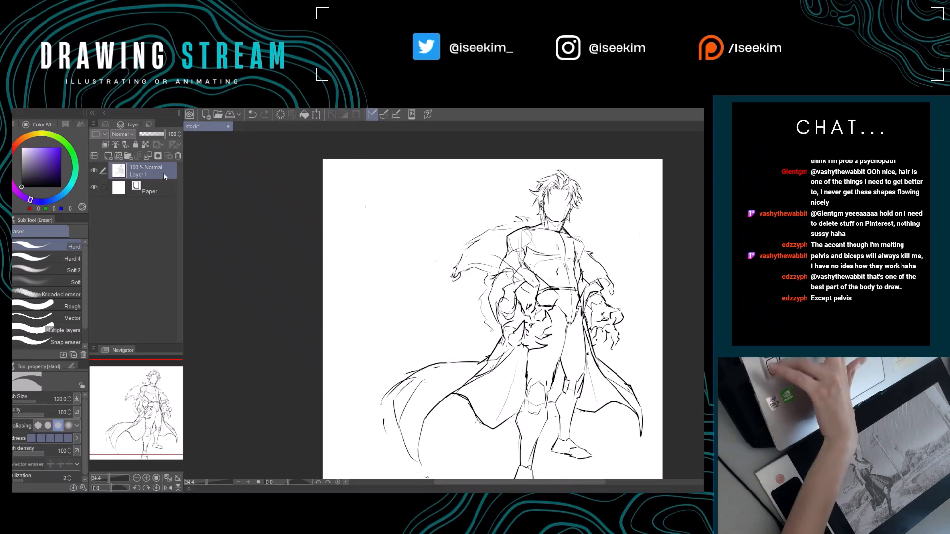
# Paste the copied pelvis reference image and enlarge it to fill the blank area beside the figure's head and torso.
pyautogui.hotkey('ctrl', 'v')
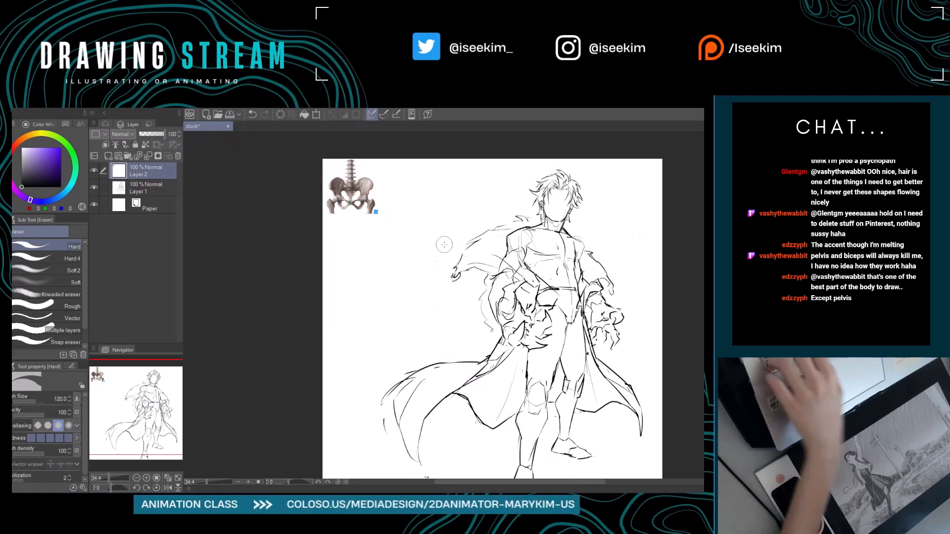
pyautogui.hotkey('ctrl', 't')
pyautogui.moveTo(376, 212); pyautogui.dragTo(483, 320)
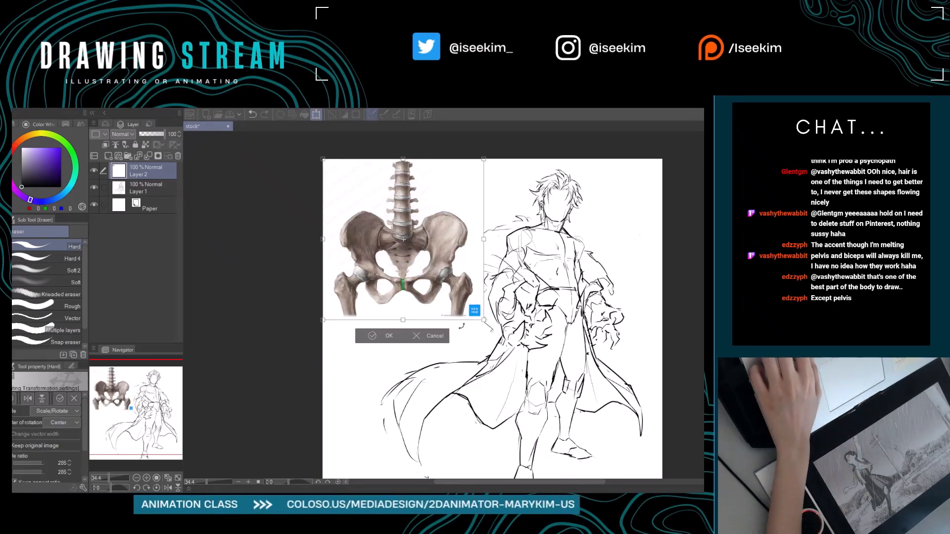
pyautogui.click(384, 337)
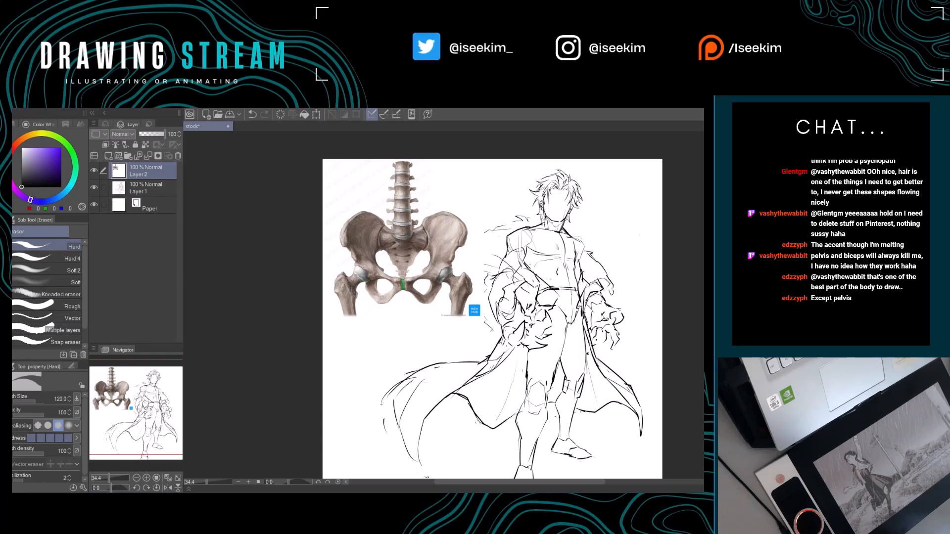
# Hide the pelvis reference layer, switch to the Real G-Pen and add a new layer directly above the figure's layer.
pyautogui.click(94, 170)
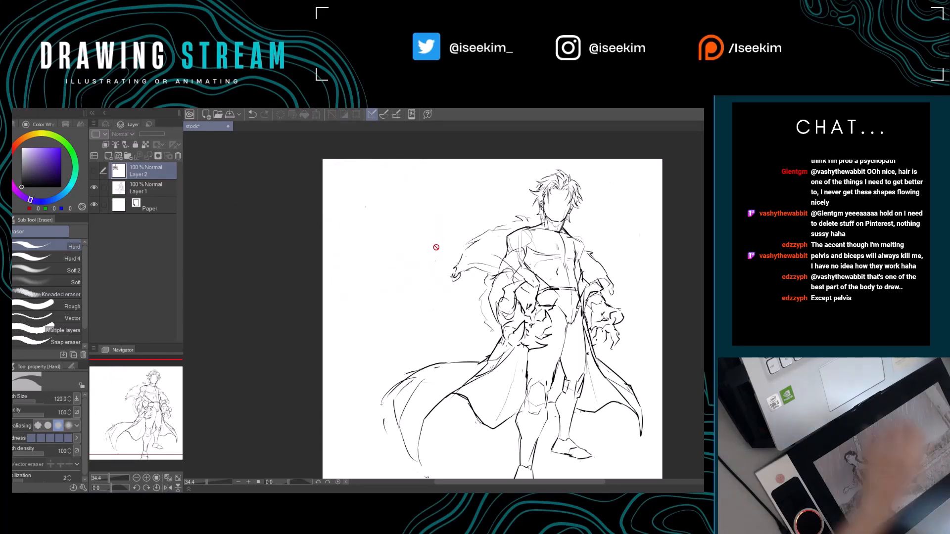
pyautogui.press('p')
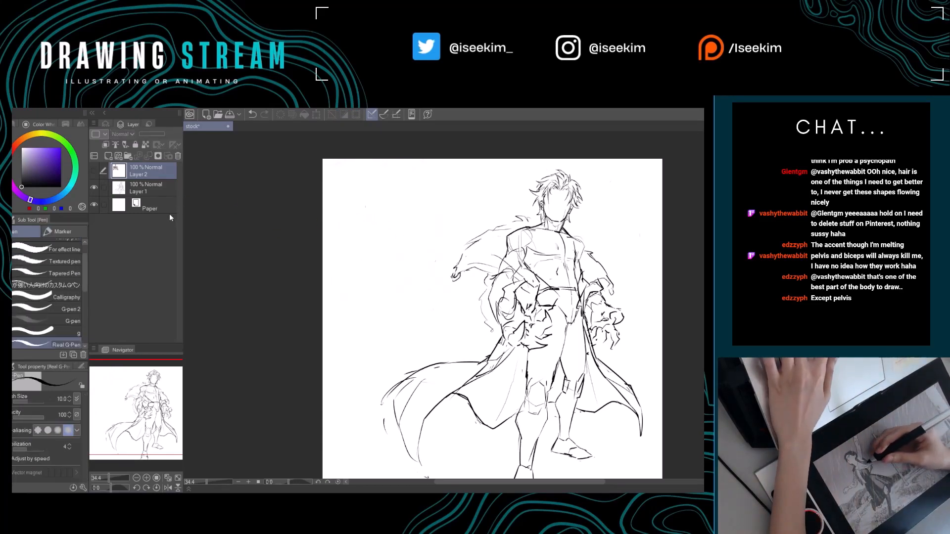
pyautogui.click(163, 185)
pyautogui.hotkey('ctrl', 'shift', 'n')
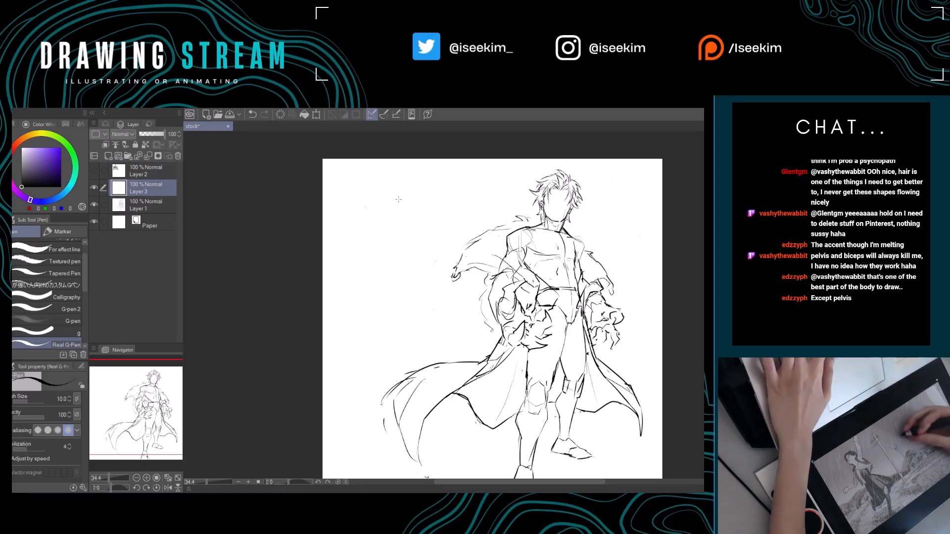
# Try a rough pelvis sketch in the blank area beside the figure and erase its strokes with the Hard eraser.
pyautogui.moveTo(367, 220); pyautogui.dragTo(396, 239)
pyautogui.moveTo(368, 203)
pyautogui.mouseDown()
pyautogui.moveTo(426, 206)
pyautogui.moveTo(431, 222)
pyautogui.moveTo(410, 239)
pyautogui.mouseUp()
pyautogui.moveTo(395, 241); pyautogui.dragTo(406, 244)
pyautogui.moveTo(422, 295); pyautogui.dragTo(391, 280)
pyautogui.press('e')
pyautogui.moveTo(363, 217)
pyautogui.mouseDown()
pyautogui.moveTo(323, 217)
pyautogui.moveTo(340, 237)
pyautogui.moveTo(369, 224)
pyautogui.moveTo(379, 228)
pyautogui.moveTo(358, 241)
pyautogui.moveTo(398, 242)
pyautogui.mouseUp()
# Delete the pelvis reference layer and the practice layer, and add a fresh layer above the figure's layer.
pyautogui.click(163, 170)
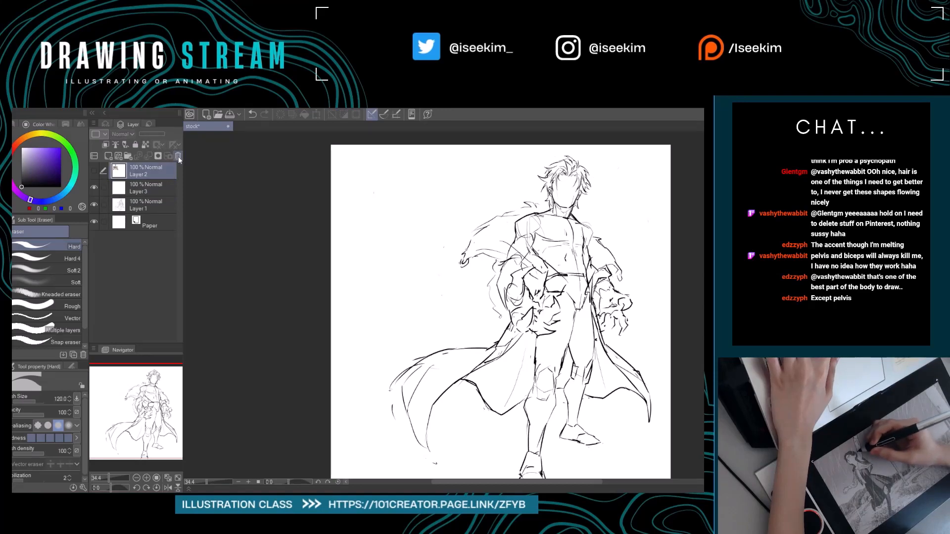
pyautogui.click(179, 157)
pyautogui.click(179, 156)
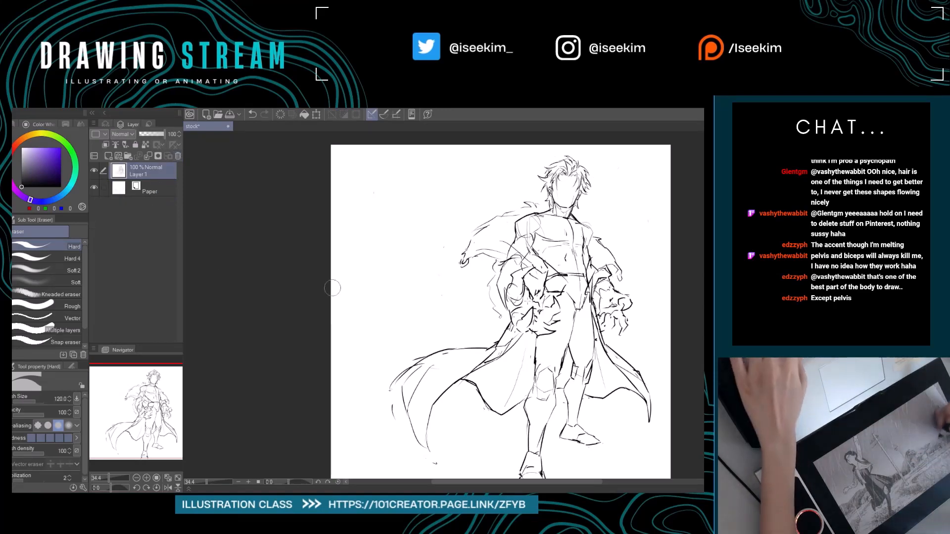
pyautogui.moveTo(567, 280); pyautogui.dragTo(493, 266)
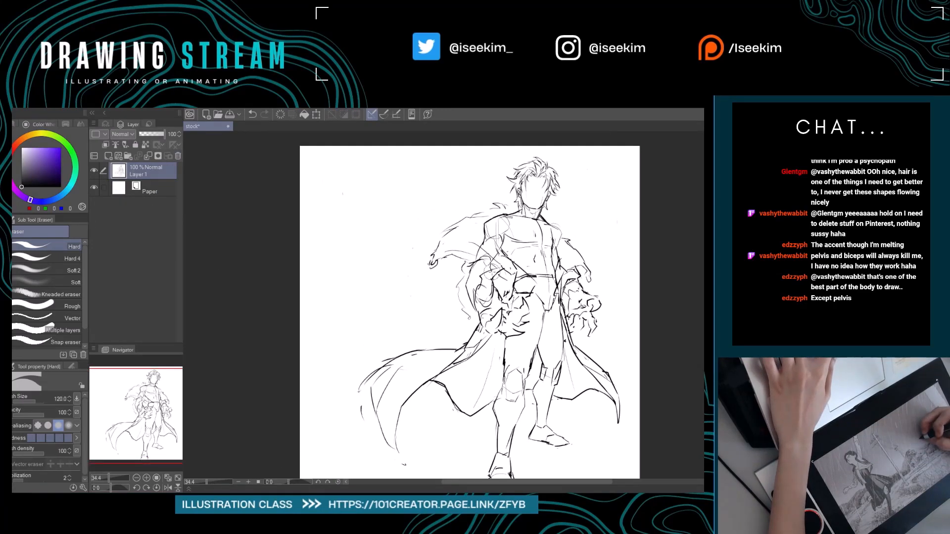
pyautogui.hotkey('ctrl', 'shift', 'n')
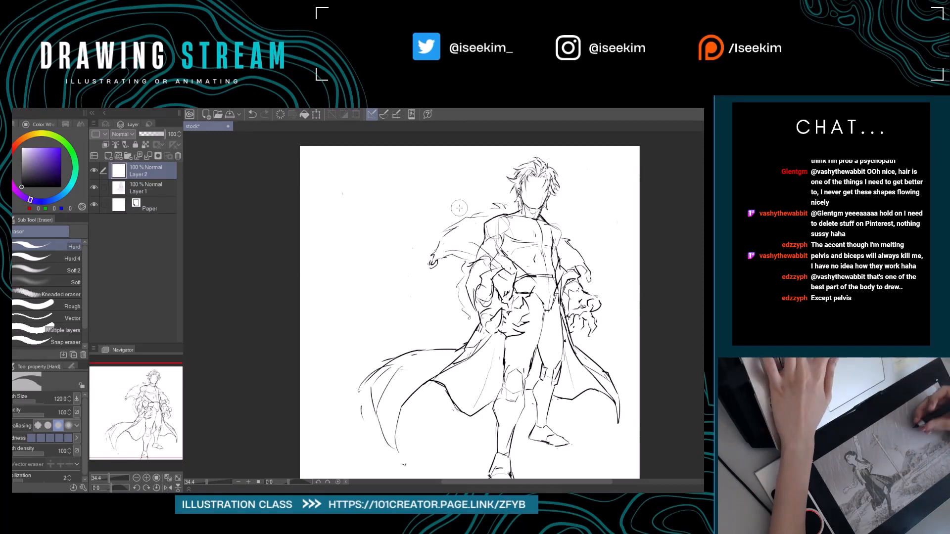
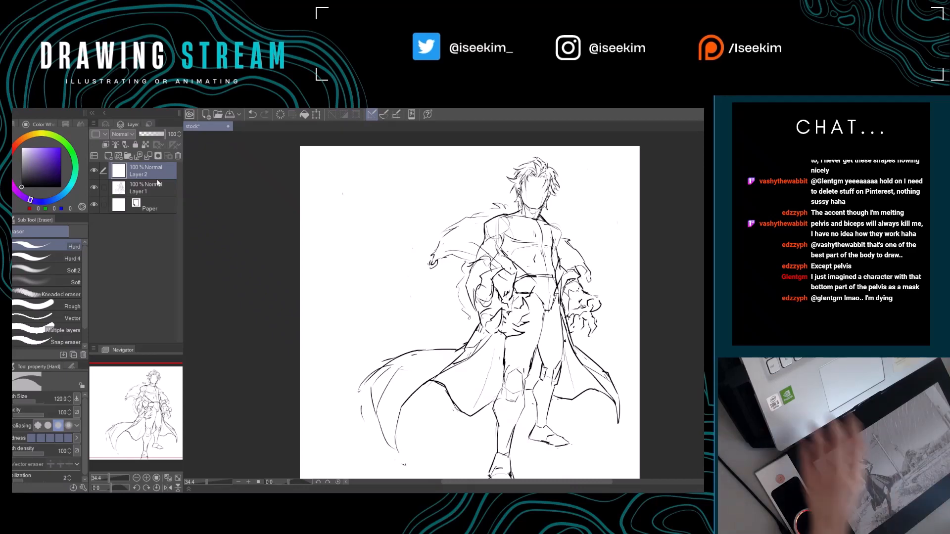
# Paste the pelvis reference image again, enlarge it in the blank area beside the figure's head and torso, and delete its layer.
pyautogui.hotkey('ctrl', 'v')
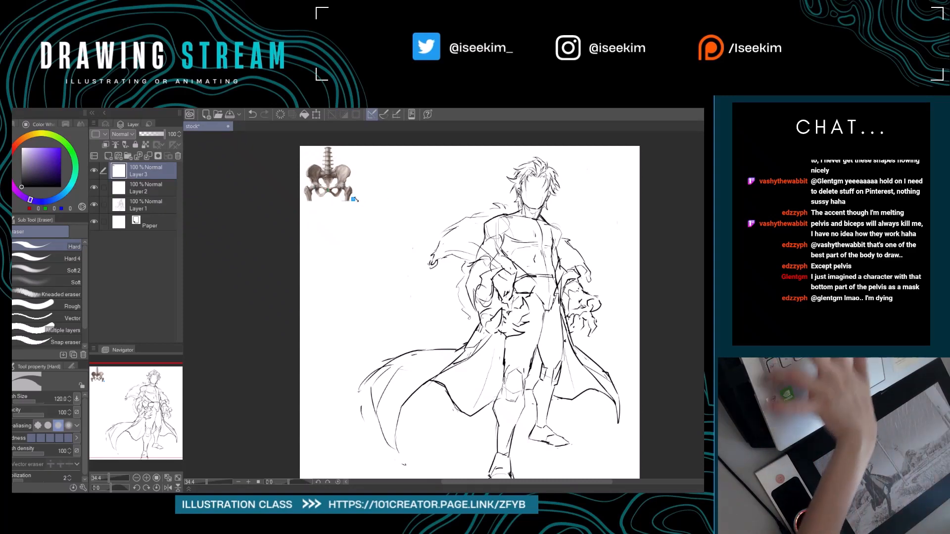
pyautogui.hotkey('ctrl', 't')
pyautogui.moveTo(353, 201); pyautogui.dragTo(406, 252)
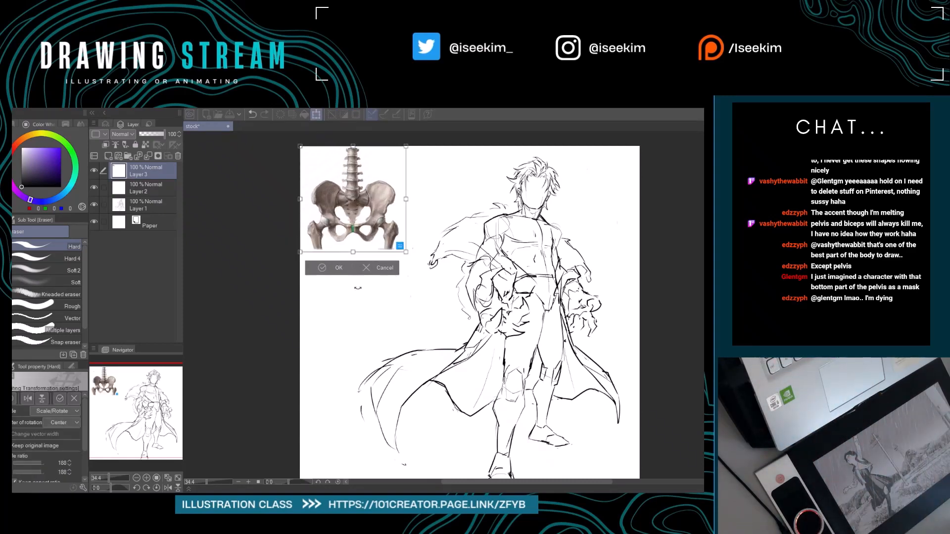
pyautogui.click(333, 273)
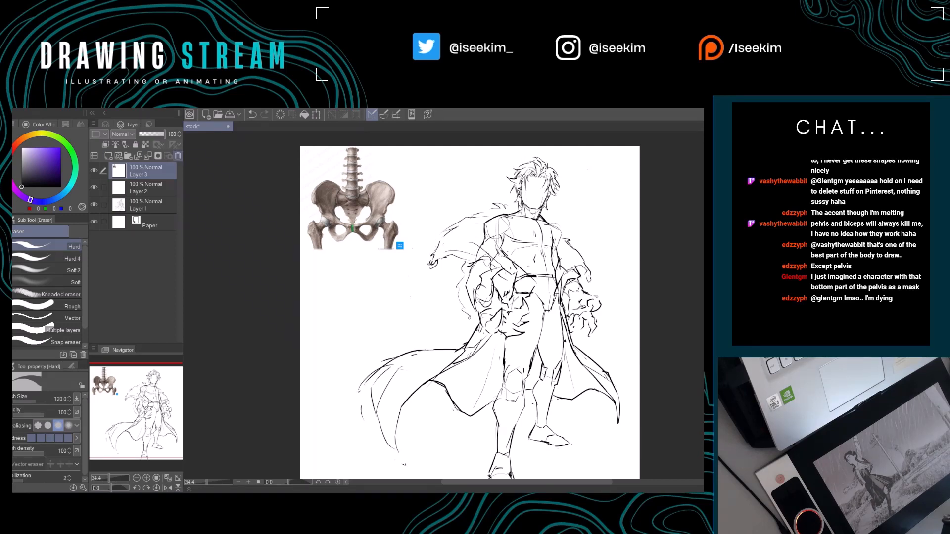
pyautogui.click(178, 156)
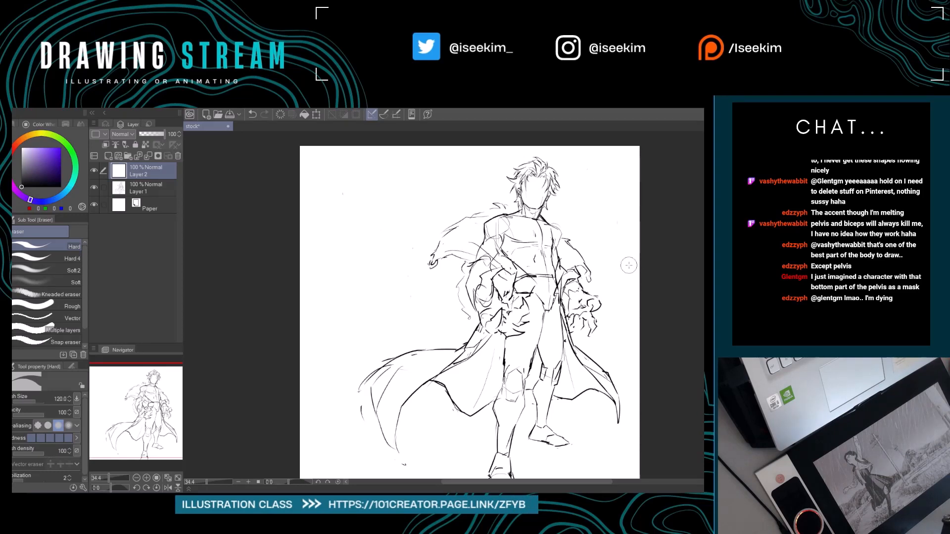
# Nudge the figure's drawing slightly to the left with Move layer, then reselect the empty layer above it.
pyautogui.scroll(-2, 628, 265)
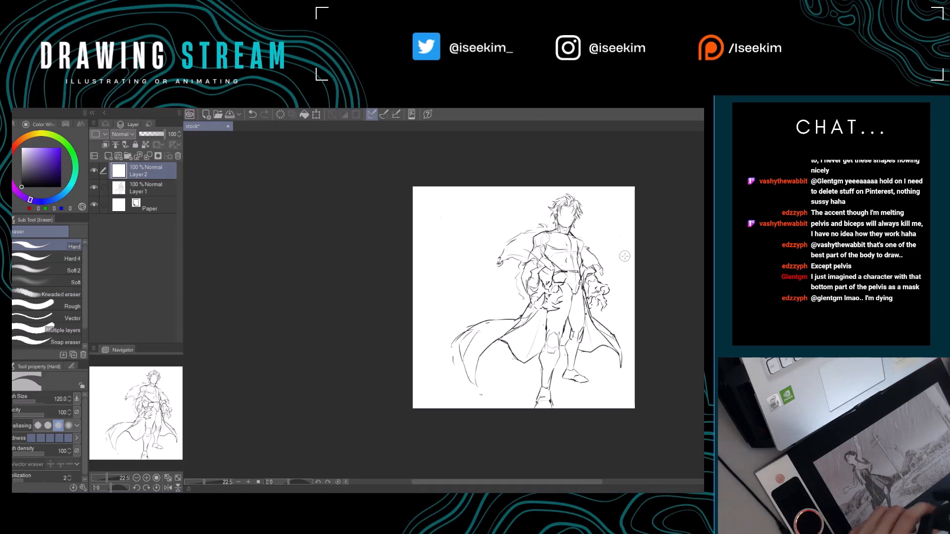
pyautogui.scroll(3, 646, 275)
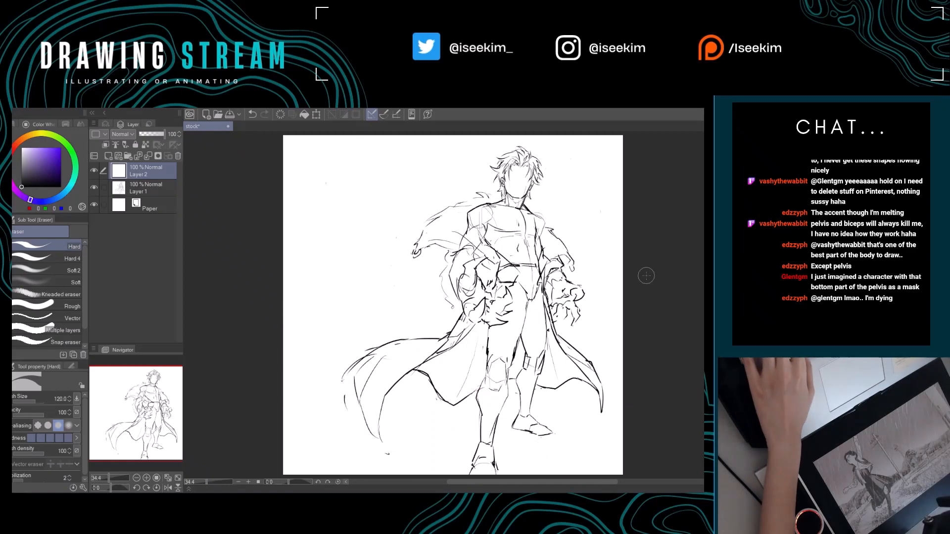
pyautogui.press('k')
pyautogui.moveTo(537, 258); pyautogui.dragTo(535, 258)
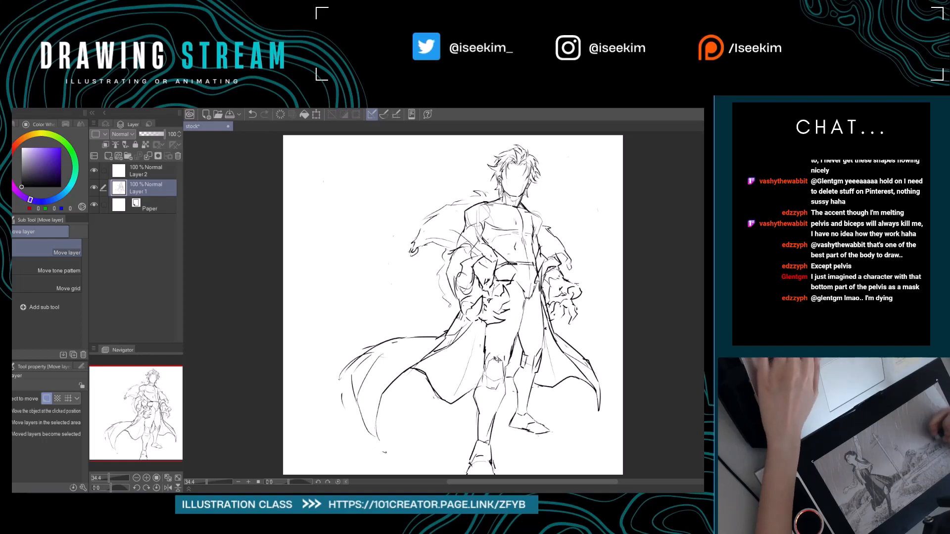
pyautogui.moveTo(436, 355); pyautogui.dragTo(446, 365)
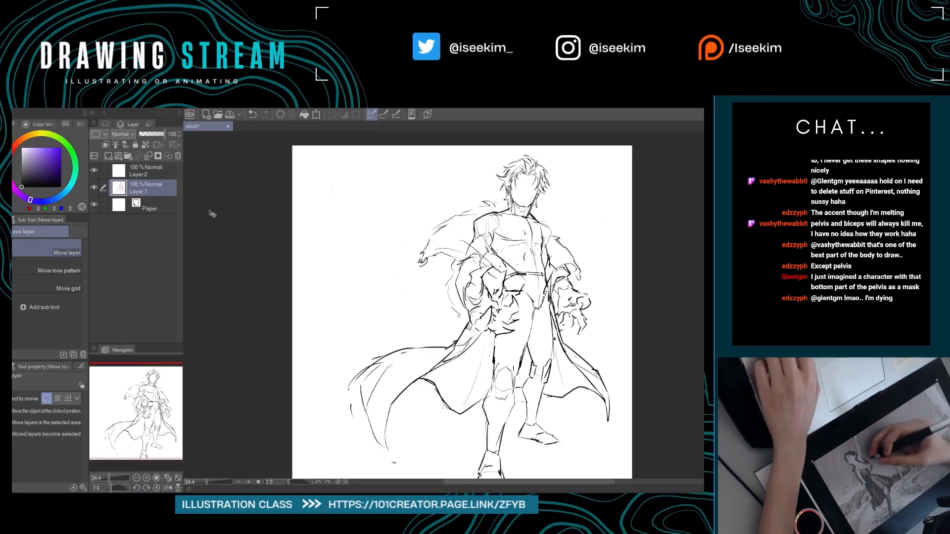
pyautogui.click(143, 170)
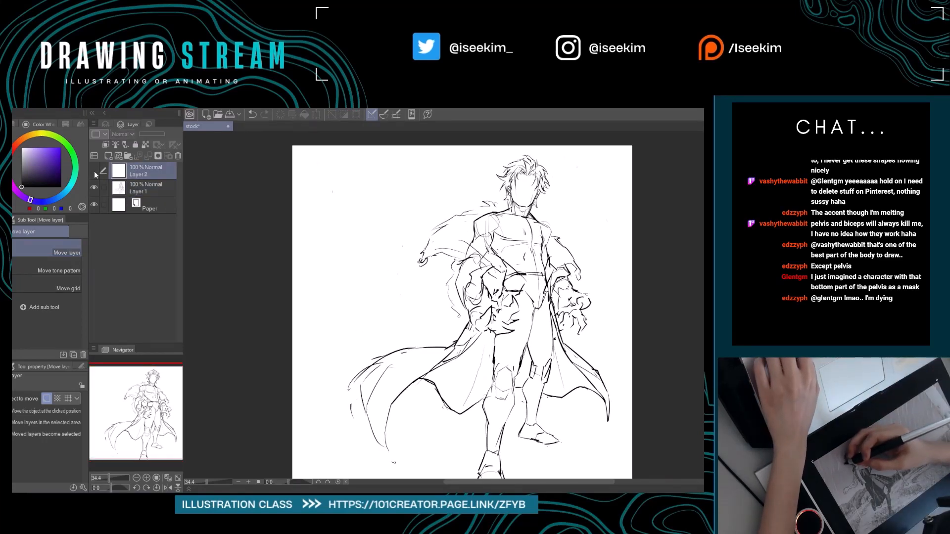
# Draw an egg-shaped head outline with a faint vertical centre line in the blank area beside the figure, using the Real G-Pen.
pyautogui.moveTo(268, 338); pyautogui.dragTo(226, 324)
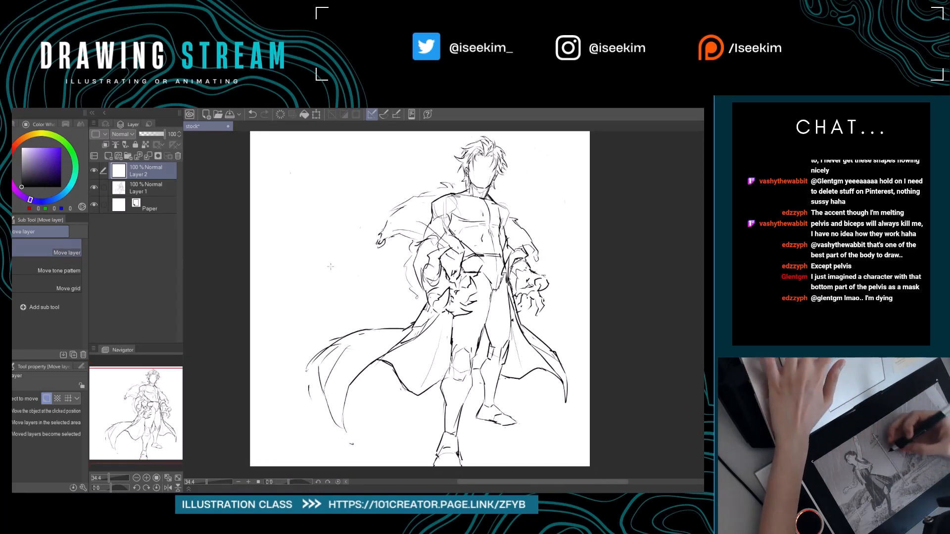
pyautogui.moveTo(329, 265); pyautogui.dragTo(362, 287)
pyautogui.press('p')
pyautogui.moveTo(360, 194)
pyautogui.mouseDown()
pyautogui.moveTo(331, 213)
pyautogui.moveTo(332, 237)
pyautogui.moveTo(348, 271)
pyautogui.moveTo(381, 255)
pyautogui.mouseUp()
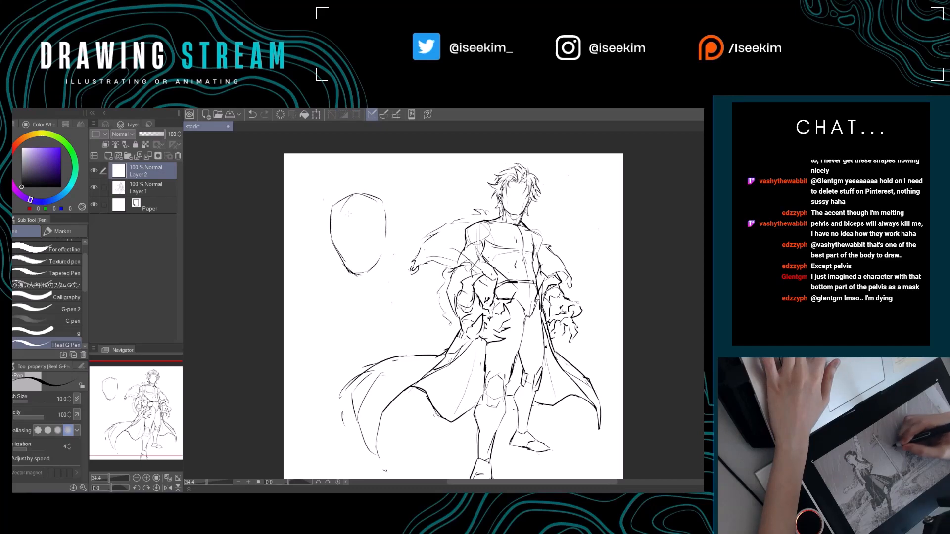
pyautogui.press('e')
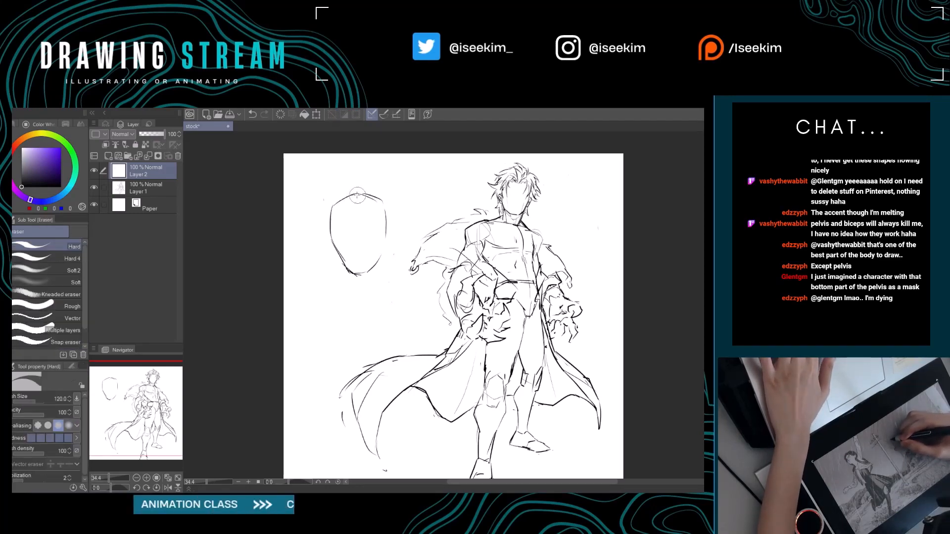
pyautogui.press('p')
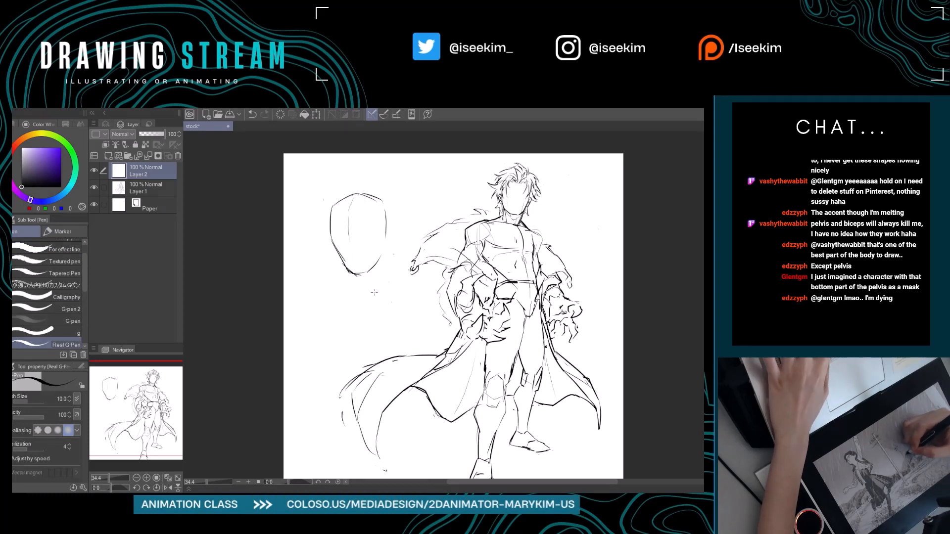
# Strengthen the practice head's centre line and refine its jaw and chin with the Real G-Pen and Hard eraser.
pyautogui.moveTo(385, 296); pyautogui.dragTo(375, 294)
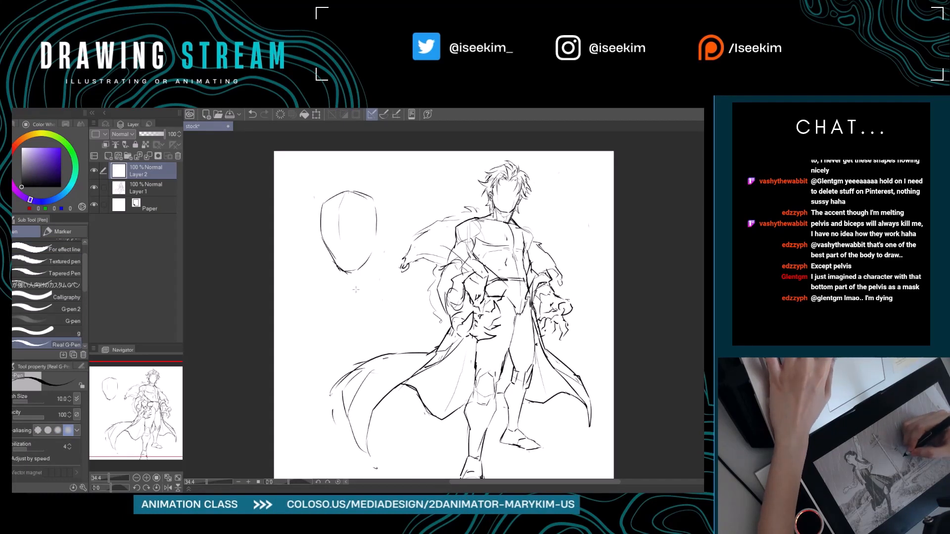
pyautogui.moveTo(346, 261); pyautogui.dragTo(374, 273)
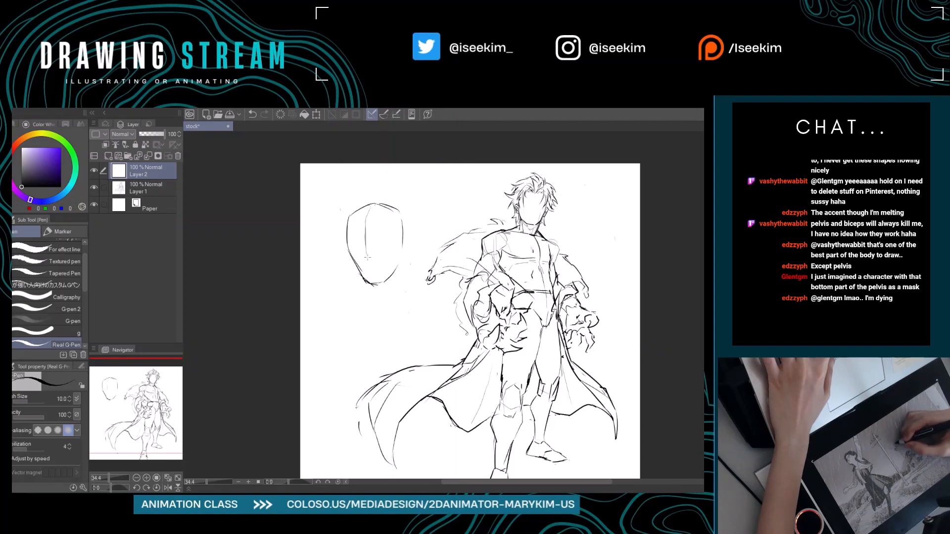
pyautogui.moveTo(370, 278); pyautogui.dragTo(330, 247)
pyautogui.press('e')
pyautogui.press('p')
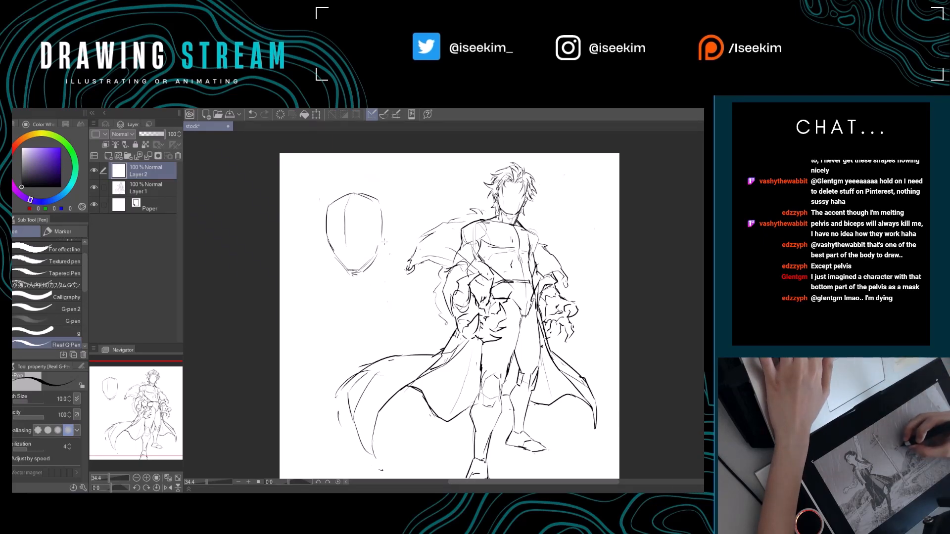
pyautogui.moveTo(378, 245)
pyautogui.mouseDown()
pyautogui.moveTo(385, 253)
pyautogui.moveTo(358, 279)
pyautogui.mouseUp()
pyautogui.press('e')
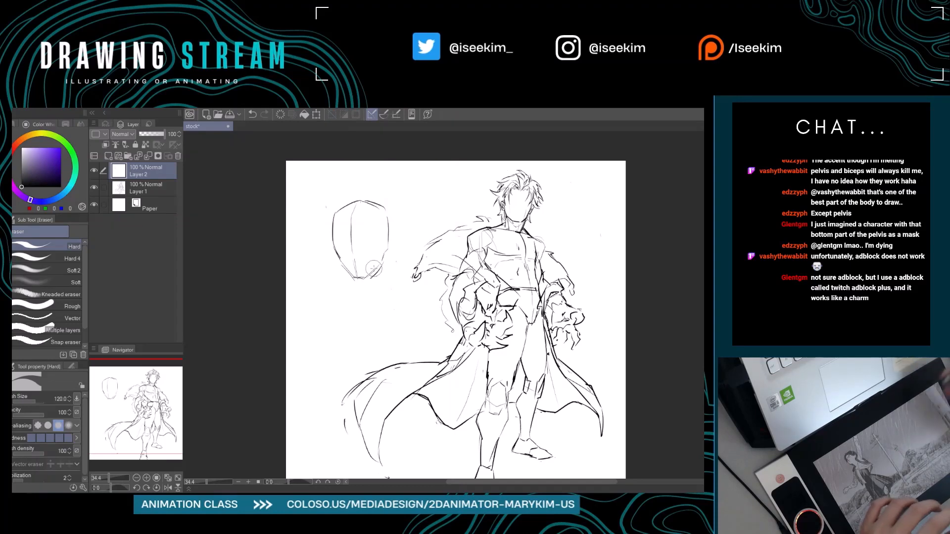
# Sketch the neck beneath the practice head's chin, undo the stray strokes, and save the drawing.
pyautogui.scroll(-1, 375, 268)
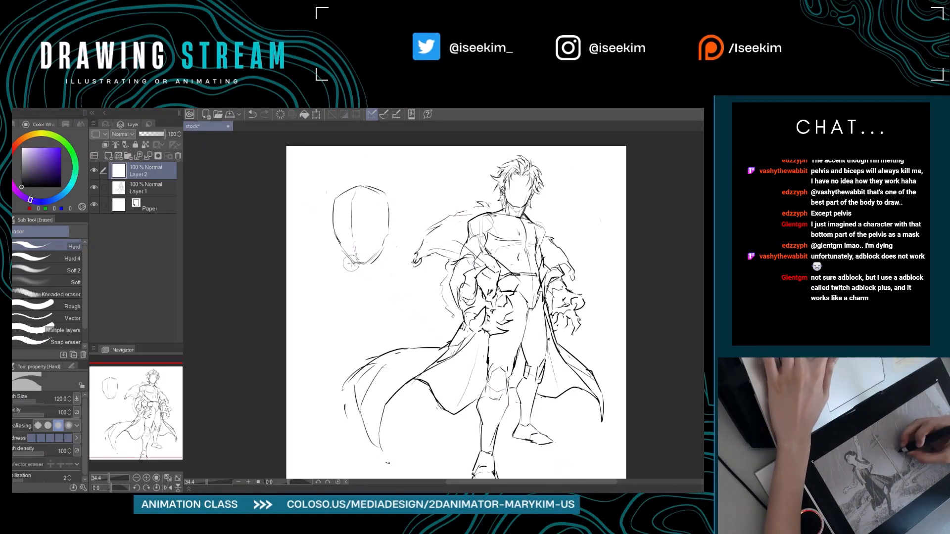
pyautogui.press('p')
pyautogui.moveTo(356, 269); pyautogui.dragTo(375, 271)
pyautogui.moveTo(389, 235)
pyautogui.mouseDown()
pyautogui.moveTo(383, 261)
pyautogui.moveTo(385, 245)
pyautogui.moveTo(368, 272)
pyautogui.moveTo(331, 266)
pyautogui.mouseUp()
pyautogui.hotkey('ctrl', 'z')
pyautogui.hotkey('ctrl', 'z')
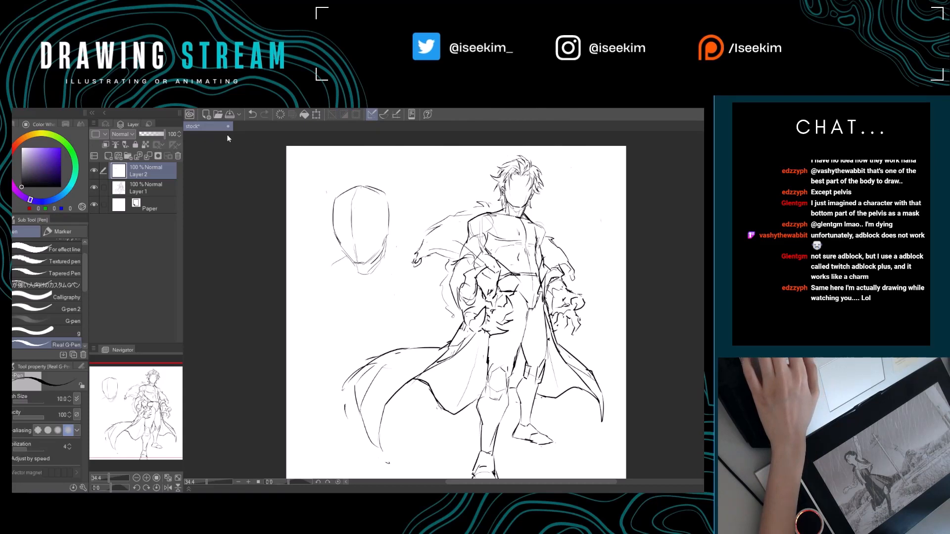
pyautogui.hotkey('ctrl', 's')
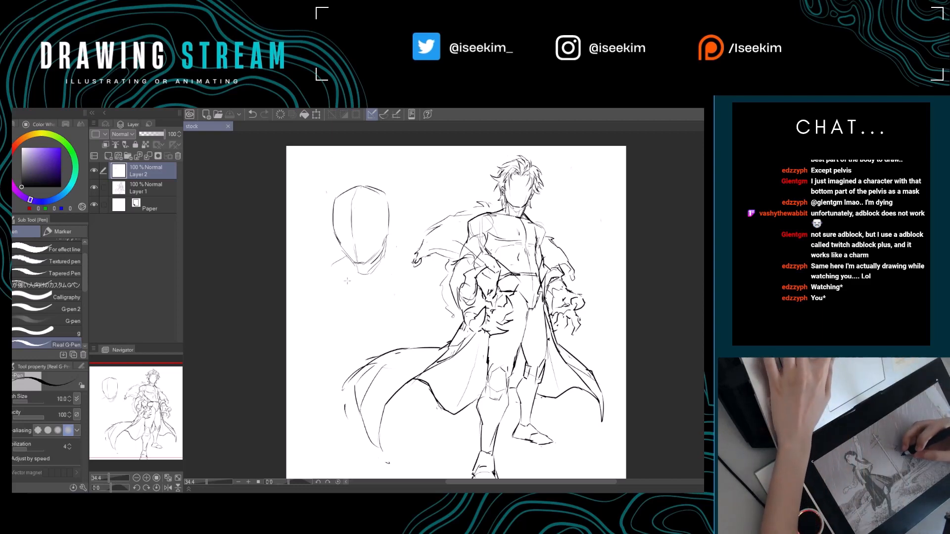
# Refine the side of the practice head's neck and draw a shoulder line sloping out from it towards the figure's cape.
pyautogui.moveTo(349, 314); pyautogui.dragTo(361, 299)
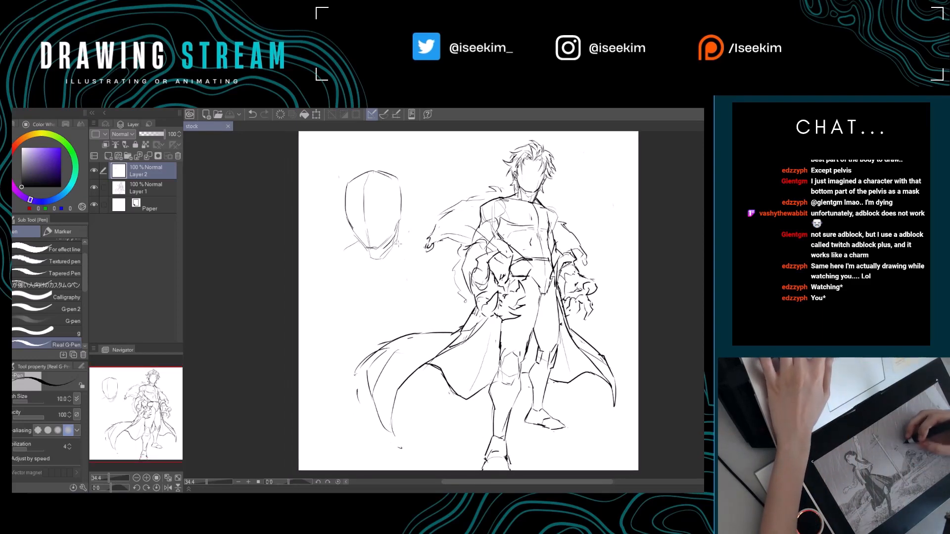
pyautogui.press('e')
pyautogui.moveTo(391, 245)
pyautogui.mouseDown()
pyautogui.moveTo(376, 262)
pyautogui.moveTo(397, 240)
pyautogui.moveTo(396, 253)
pyautogui.moveTo(427, 244)
pyautogui.moveTo(419, 241)
pyautogui.mouseUp()
pyautogui.press('p')
pyautogui.press('e')
pyautogui.press('p')
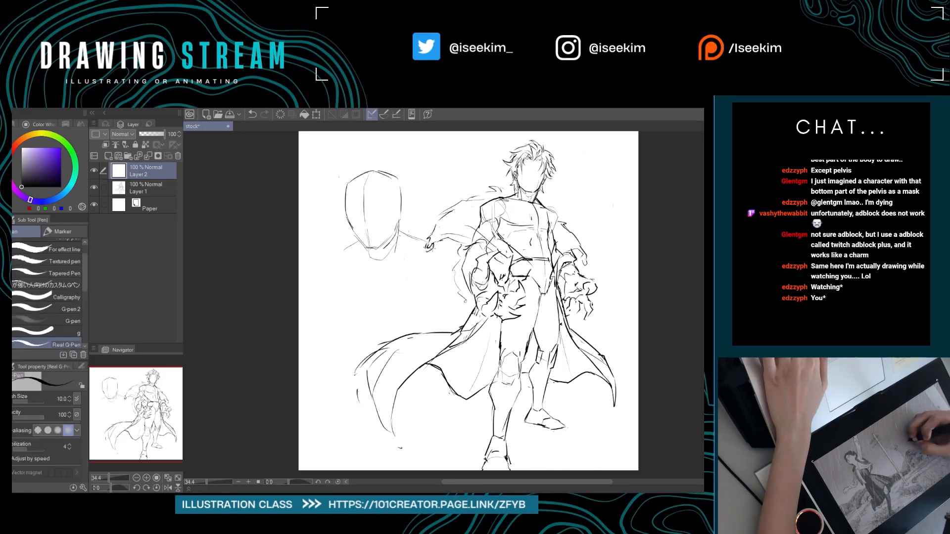
# Try shoulder and collarbone lines beneath the practice head's neck and undo the last stroke.
pyautogui.moveTo(431, 263); pyautogui.dragTo(444, 290)
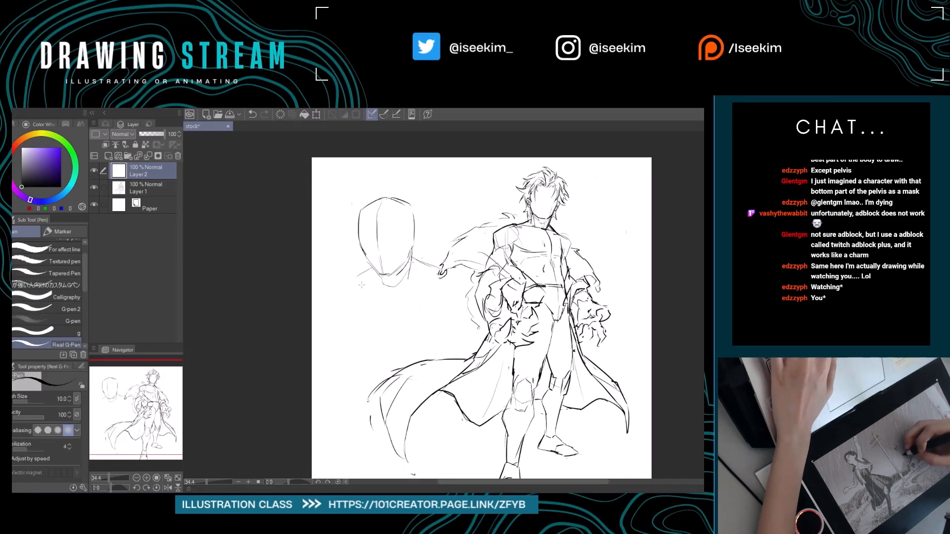
pyautogui.moveTo(356, 280)
pyautogui.mouseDown()
pyautogui.moveTo(396, 303)
pyautogui.moveTo(342, 281)
pyautogui.moveTo(379, 297)
pyautogui.moveTo(424, 285)
pyautogui.moveTo(422, 312)
pyautogui.mouseUp()
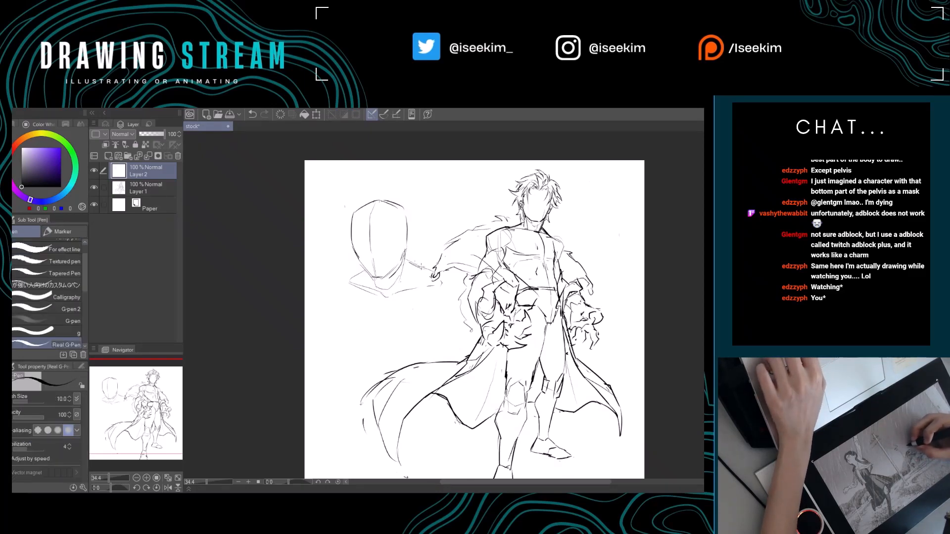
pyautogui.moveTo(422, 266); pyautogui.dragTo(410, 263)
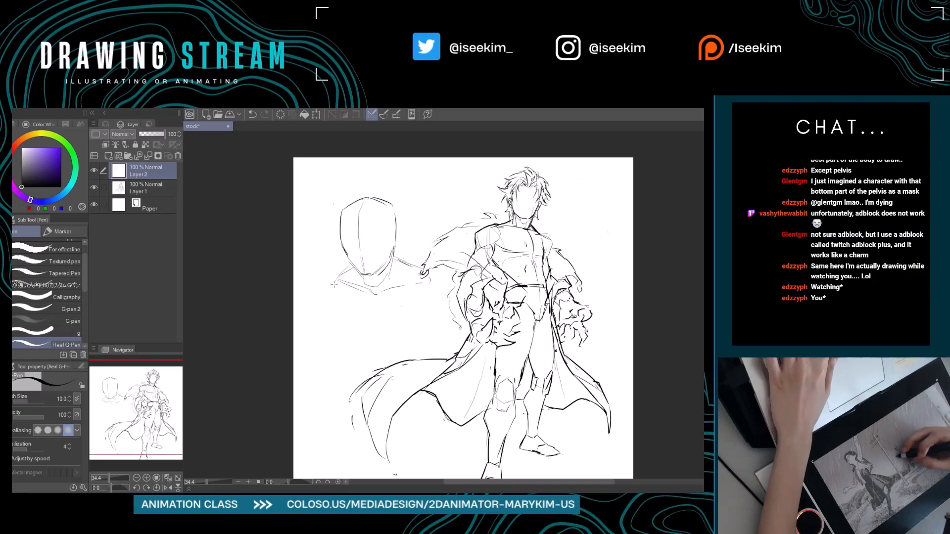
pyautogui.hotkey('ctrl', 'z')
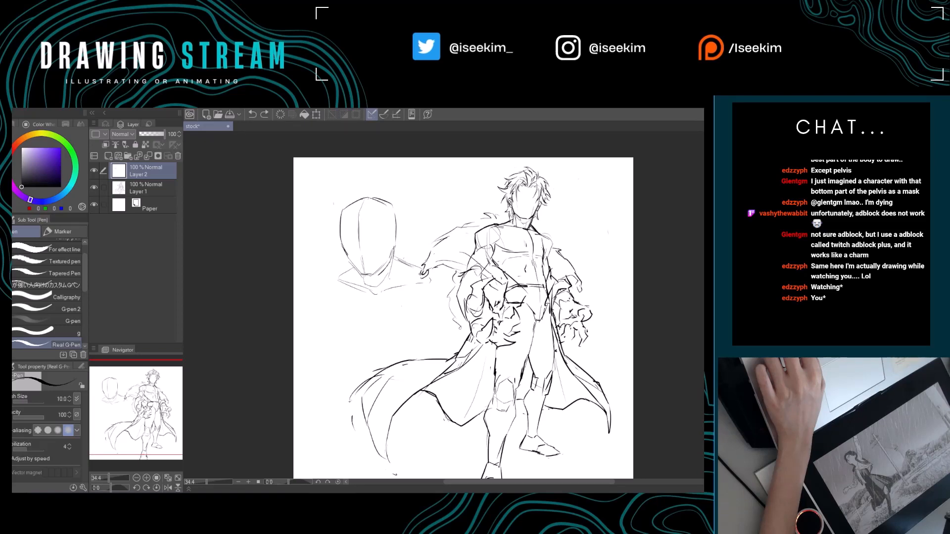
pyautogui.moveTo(439, 311); pyautogui.dragTo(428, 288)
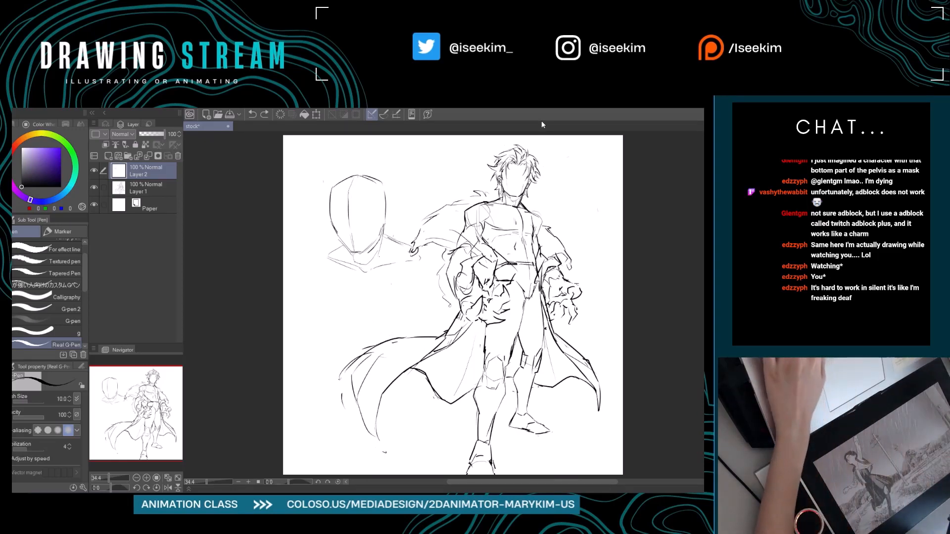
# Erase the practice head's shoulder and collarbone lines and redraw them wider with the Real G-Pen, undoing unwanted strokes.
pyautogui.press('e')
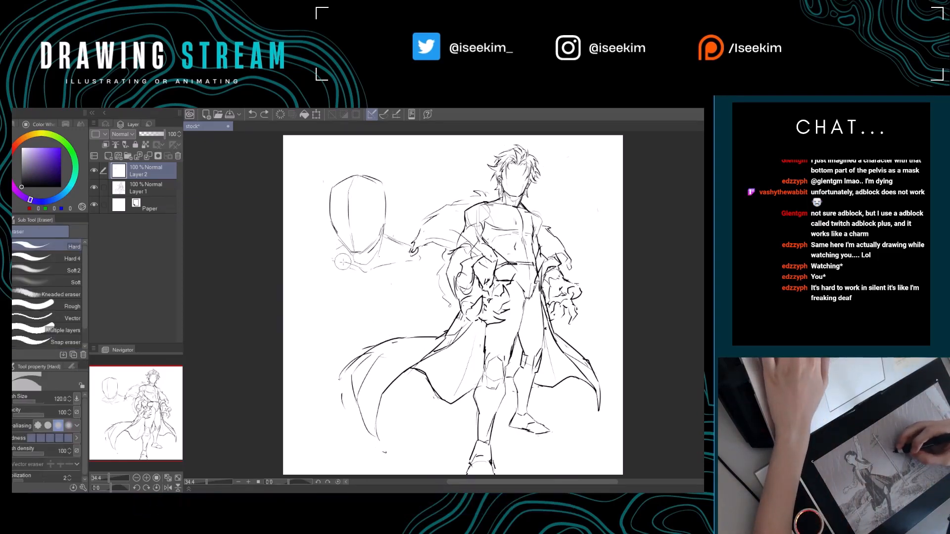
pyautogui.moveTo(344, 256)
pyautogui.mouseDown()
pyautogui.moveTo(335, 252)
pyautogui.moveTo(372, 271)
pyautogui.moveTo(410, 251)
pyautogui.mouseUp()
pyautogui.press('p')
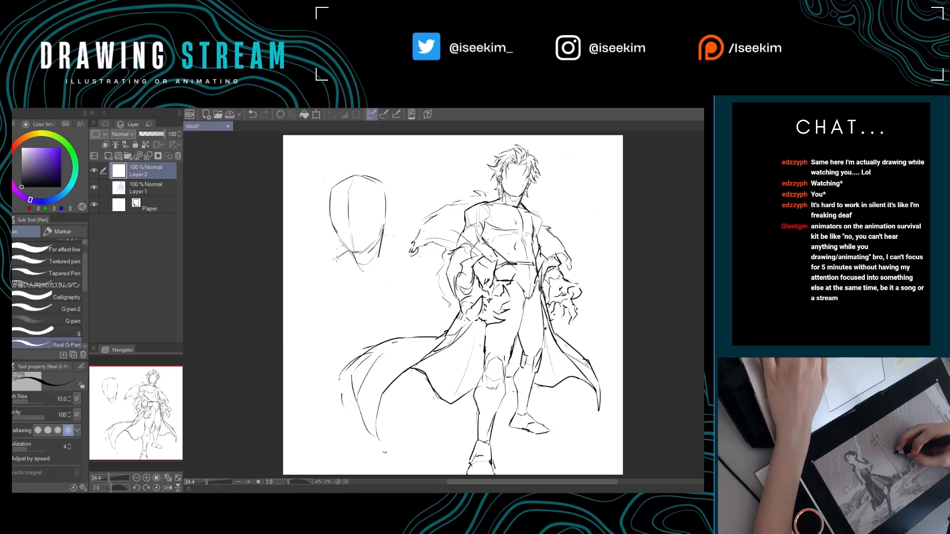
pyautogui.hotkey('ctrl', 'z')
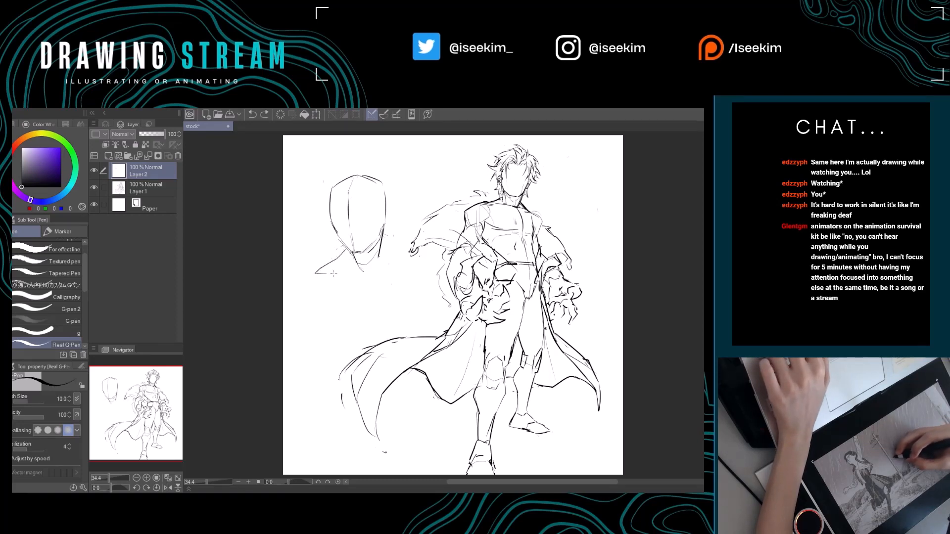
pyautogui.moveTo(333, 274); pyautogui.dragTo(391, 274)
pyautogui.hotkey('ctrl', 'z')
pyautogui.moveTo(381, 240); pyautogui.dragTo(396, 247)
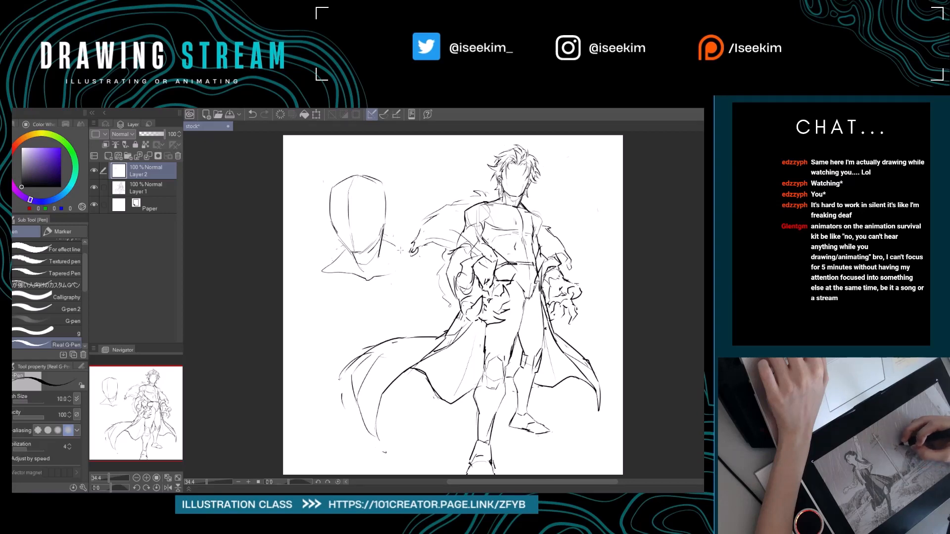
pyautogui.hotkey('ctrl', 'z')
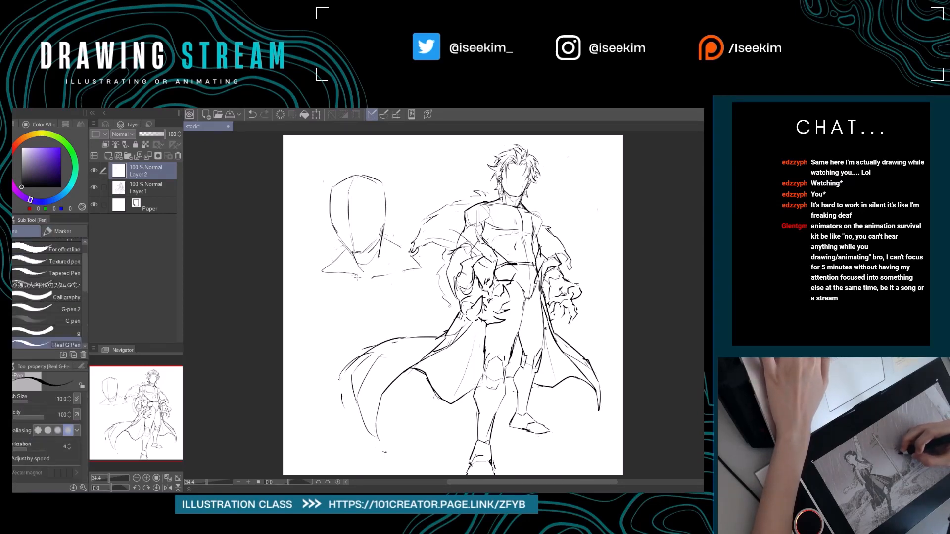
# Switch to the Soft airbrush and add a new layer above the practice head's layer.
pyautogui.moveTo(400, 293)
pyautogui.mouseDown()
pyautogui.moveTo(354, 296)
pyautogui.moveTo(404, 302)
pyautogui.mouseUp()
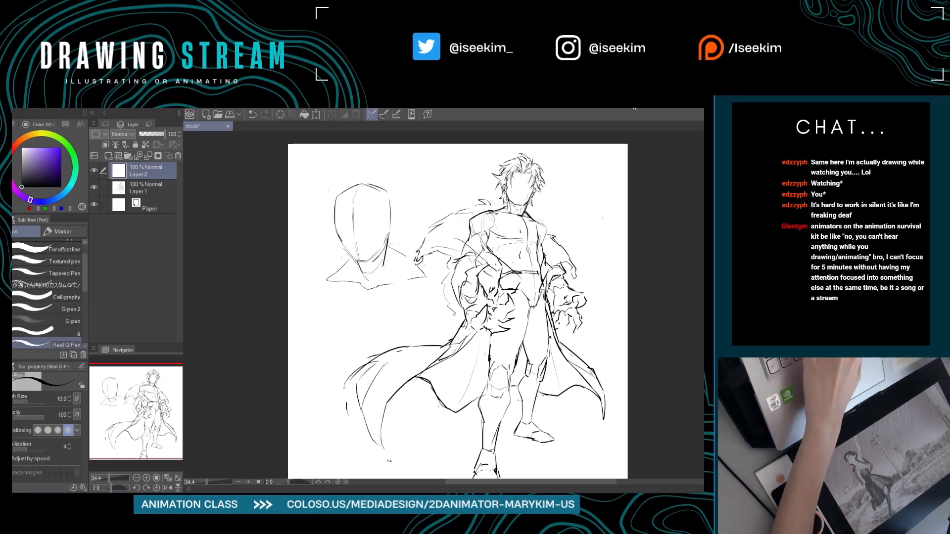
pyautogui.press('b')
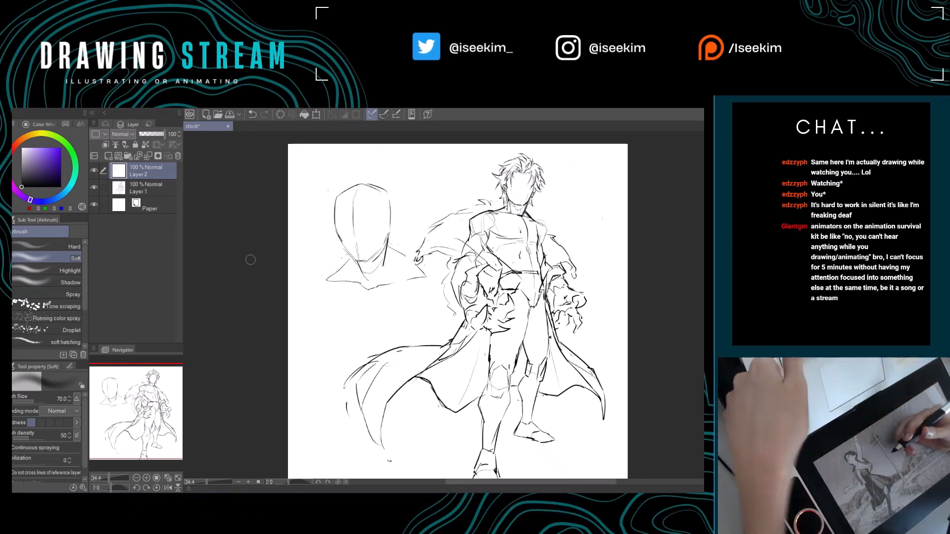
pyautogui.hotkey('ctrl', 'shift', 'n')
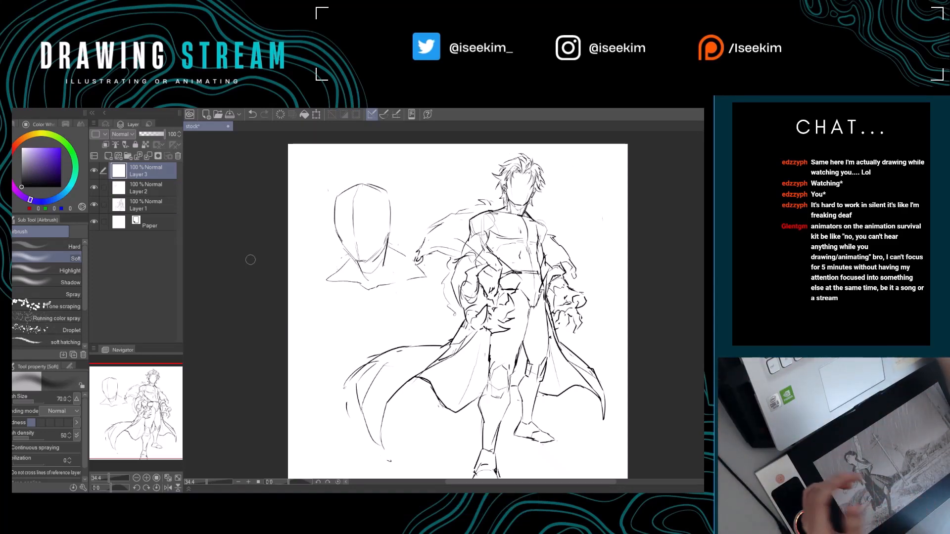
# Enlarge the Soft airbrush to 170, try dark shading around the practice head's contour, and undo it.
pyautogui.press(']')
pyautogui.press(']')
pyautogui.press(']')
pyautogui.press(']')
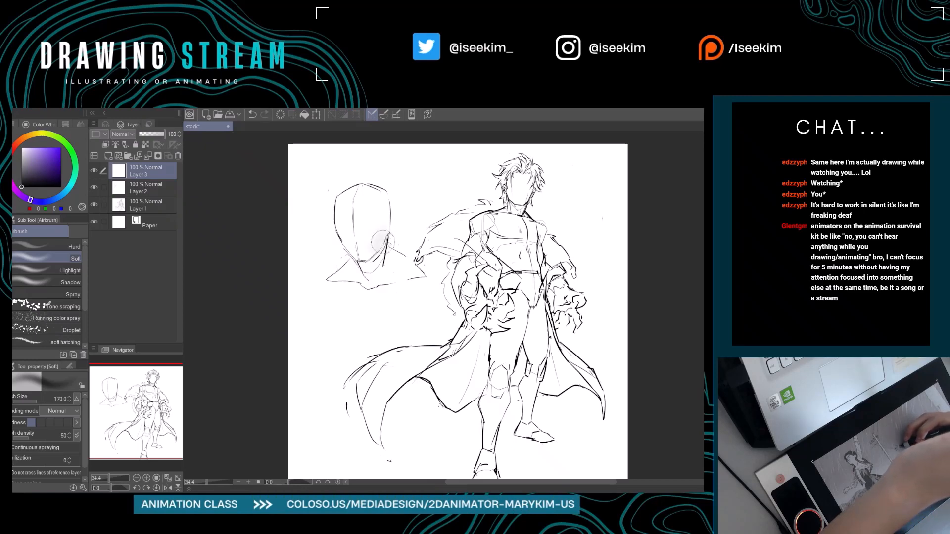
pyautogui.moveTo(386, 225); pyautogui.dragTo(377, 264)
pyautogui.moveTo(326, 228)
pyautogui.mouseDown()
pyautogui.moveTo(345, 264)
pyautogui.moveTo(380, 291)
pyautogui.mouseUp()
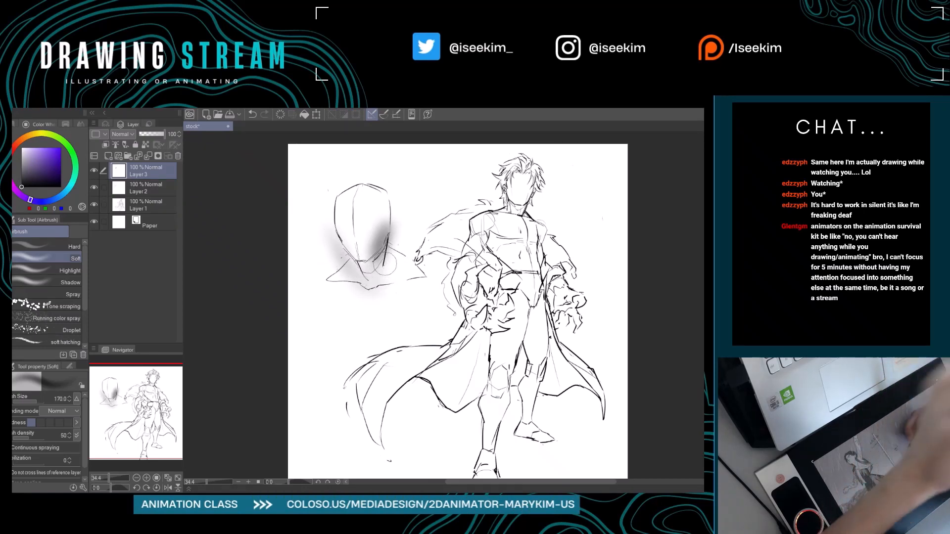
pyautogui.moveTo(344, 197)
pyautogui.mouseDown()
pyautogui.moveTo(394, 198)
pyautogui.moveTo(375, 188)
pyautogui.moveTo(396, 218)
pyautogui.mouseUp()
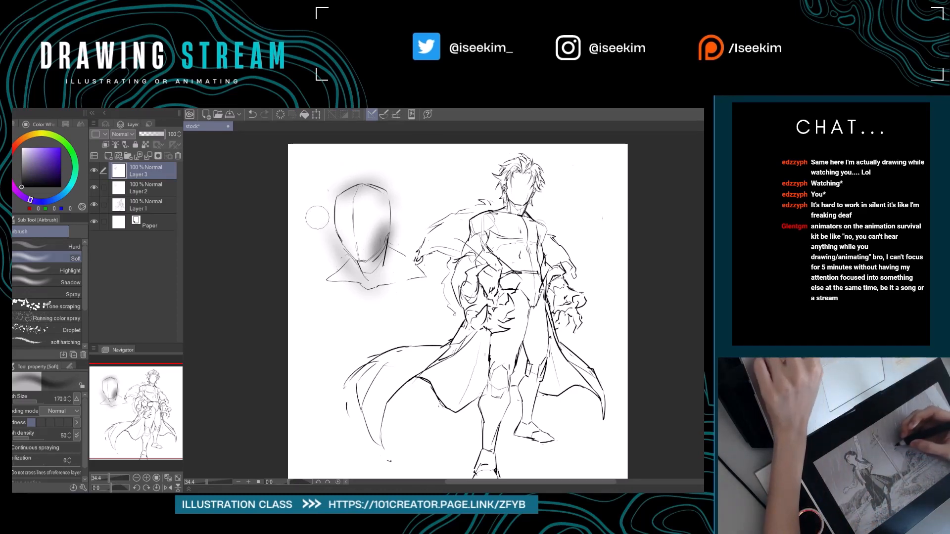
pyautogui.hotkey('ctrl', 'z')
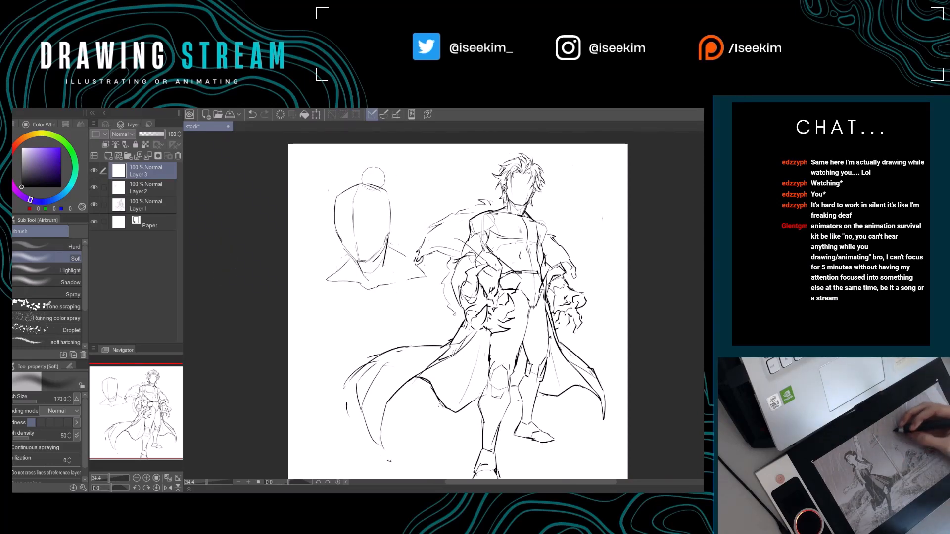
# Try airbrush shading again around the practice head and beside its jaw, undoing each attempt.
pyautogui.moveTo(389, 174); pyautogui.dragTo(324, 250)
pyautogui.moveTo(406, 198); pyautogui.dragTo(359, 279)
pyautogui.hotkey('ctrl', 'z')
pyautogui.hotkey('ctrl', 'z')
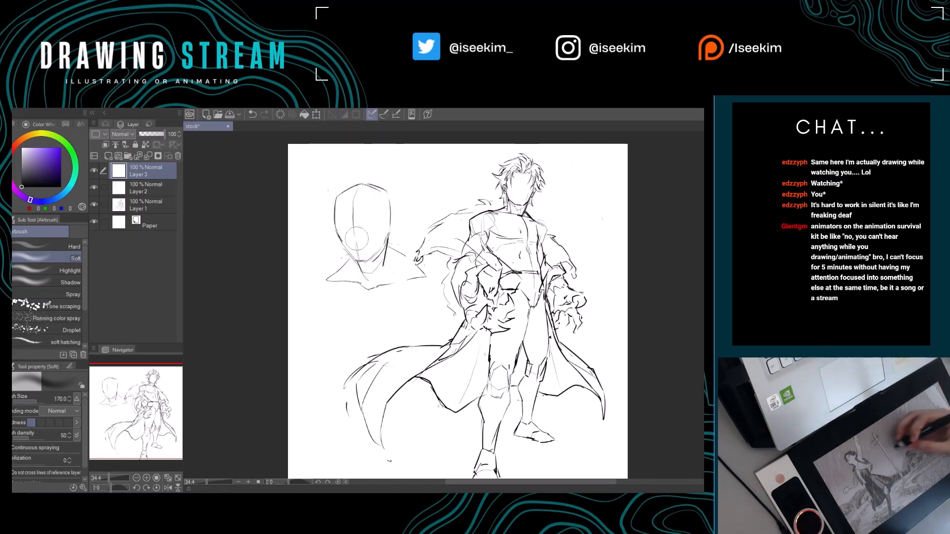
pyautogui.moveTo(344, 225); pyautogui.dragTo(351, 268)
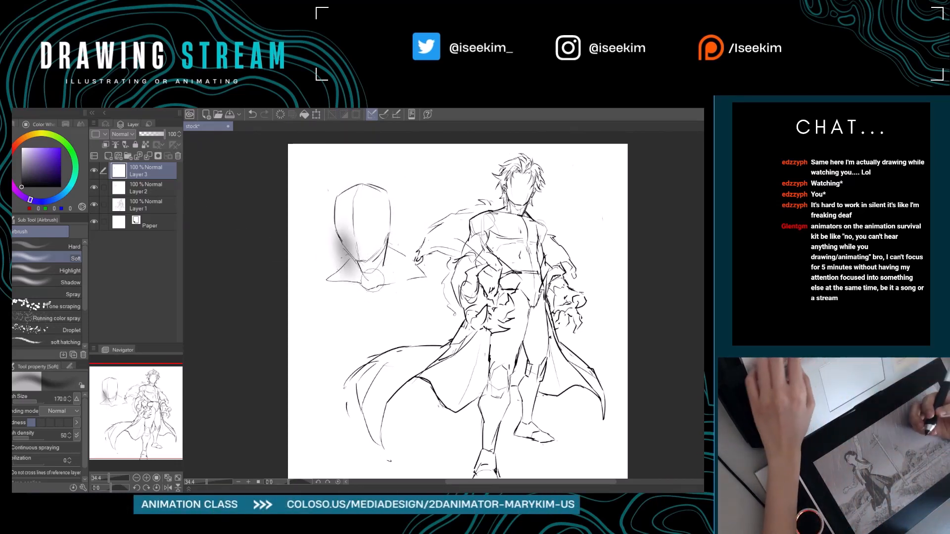
pyautogui.hotkey('ctrl', 'z')
# Return to Layer 2 and touch up the practice head's jaw and neck with the Real G-Pen and eraser.
pyautogui.moveTo(306, 257); pyautogui.dragTo(301, 248)
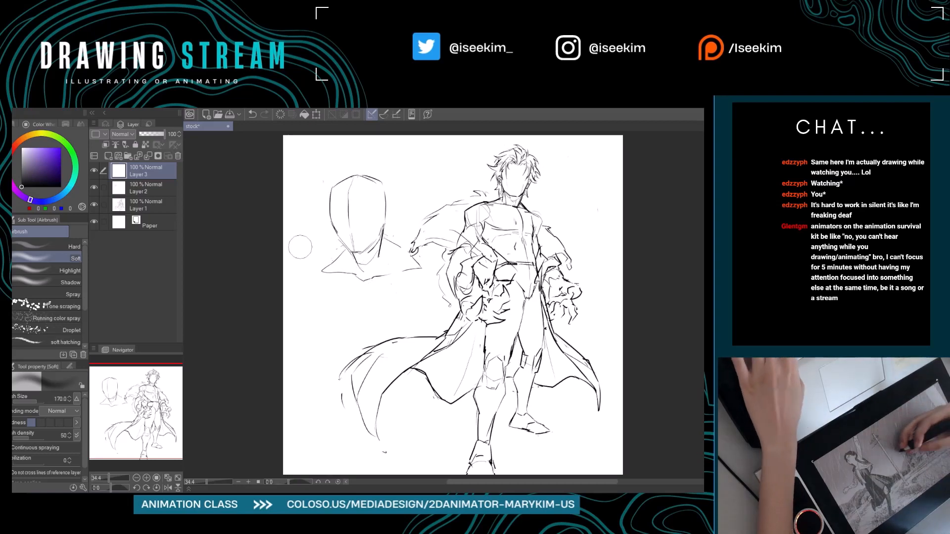
pyautogui.click(149, 186)
pyautogui.press('p')
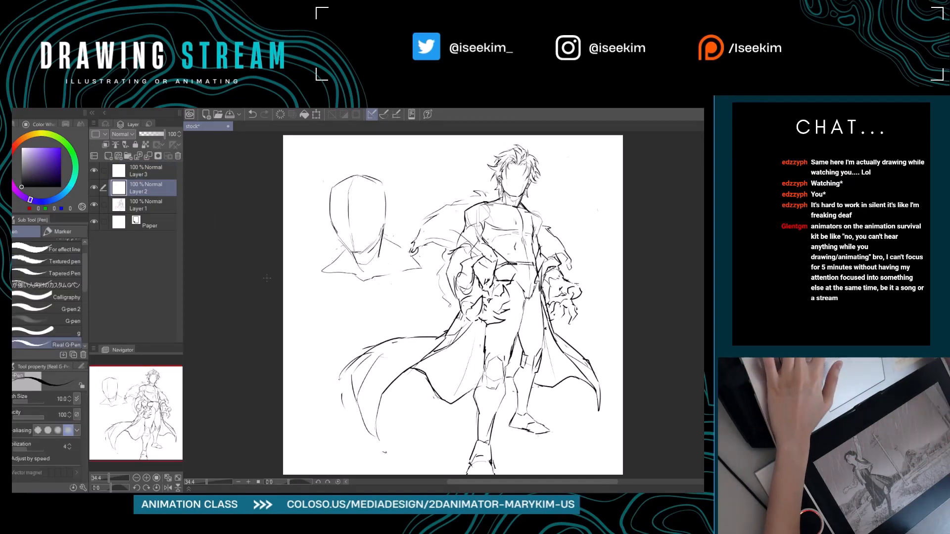
pyautogui.scroll(2, 267, 279)
pyautogui.moveTo(423, 277)
pyautogui.mouseDown()
pyautogui.moveTo(329, 368)
pyautogui.moveTo(343, 373)
pyautogui.moveTo(329, 367)
pyautogui.mouseUp()
pyautogui.press('e')
pyautogui.press('p')
pyautogui.moveTo(394, 365)
pyautogui.mouseDown()
pyautogui.moveTo(372, 405)
pyautogui.moveTo(431, 384)
pyautogui.mouseUp()
pyautogui.press('e')
pyautogui.press('p')
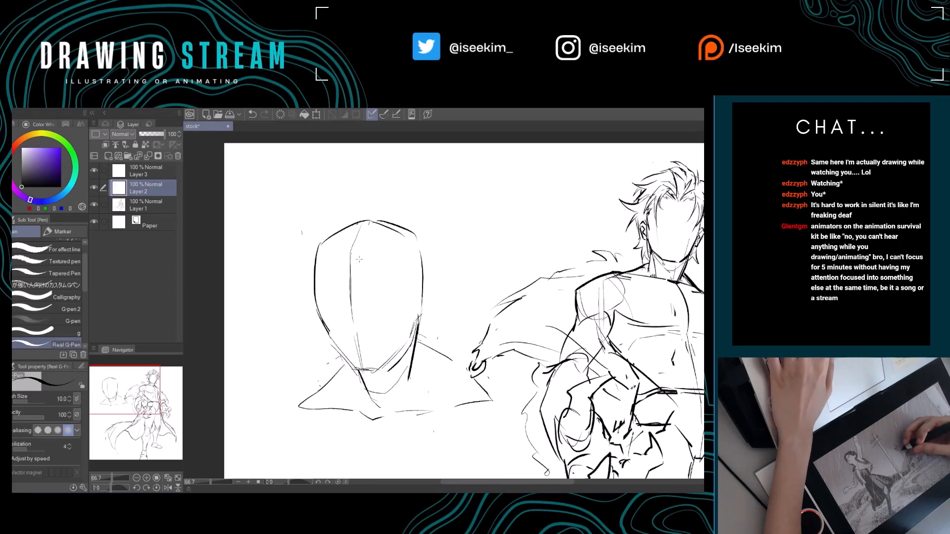
# Erase stray lines at the practice head's chin and redraw the chin as a bolder curve.
pyautogui.moveTo(399, 268); pyautogui.dragTo(365, 222)
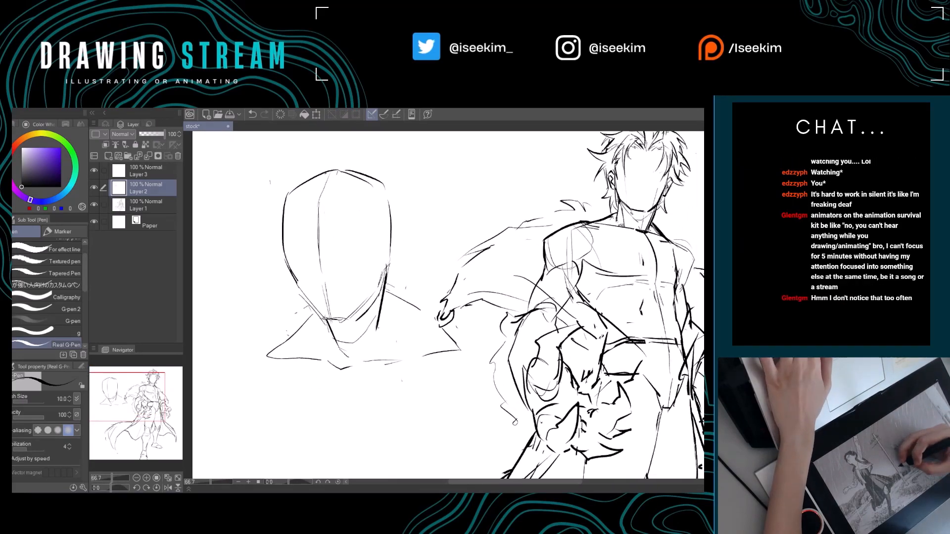
pyautogui.press('e')
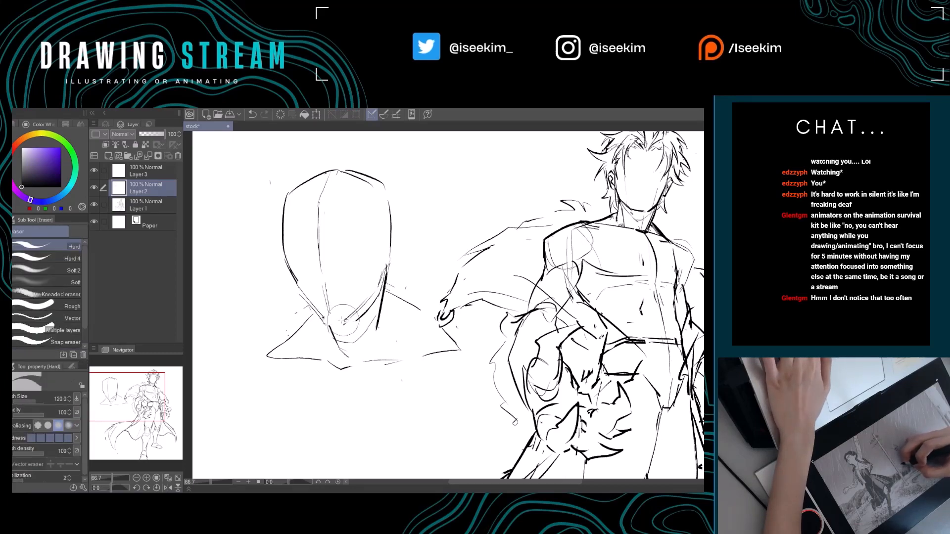
pyautogui.press('p')
pyautogui.moveTo(392, 268); pyautogui.dragTo(375, 284)
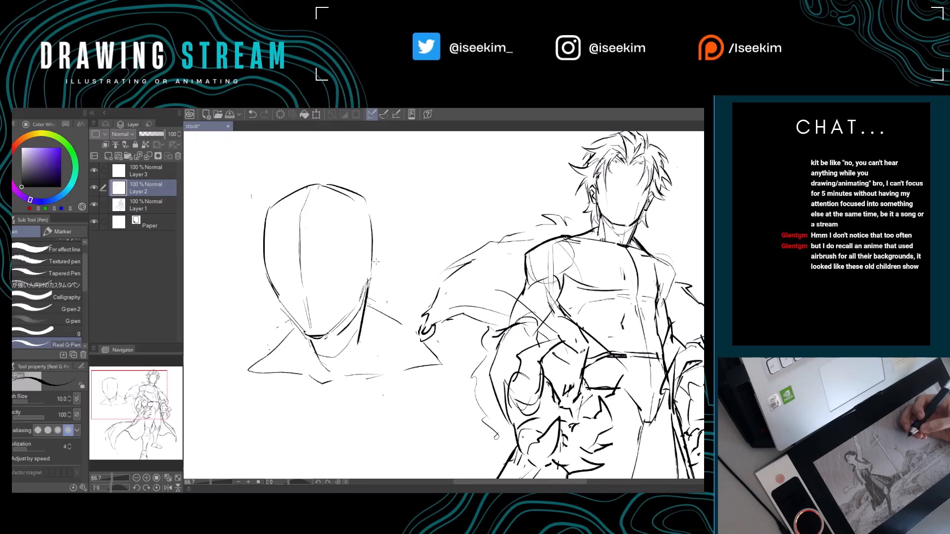
# Try small angular strokes between the practice head and the caped figure and erase them.
pyautogui.hotkey('ctrl', '0')
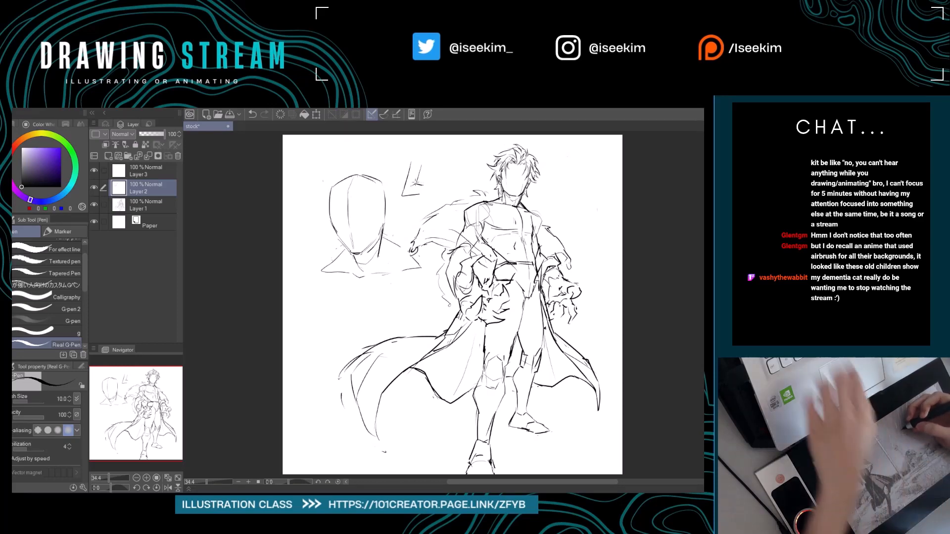
pyautogui.press('e')
pyautogui.moveTo(369, 265); pyautogui.dragTo(380, 258)
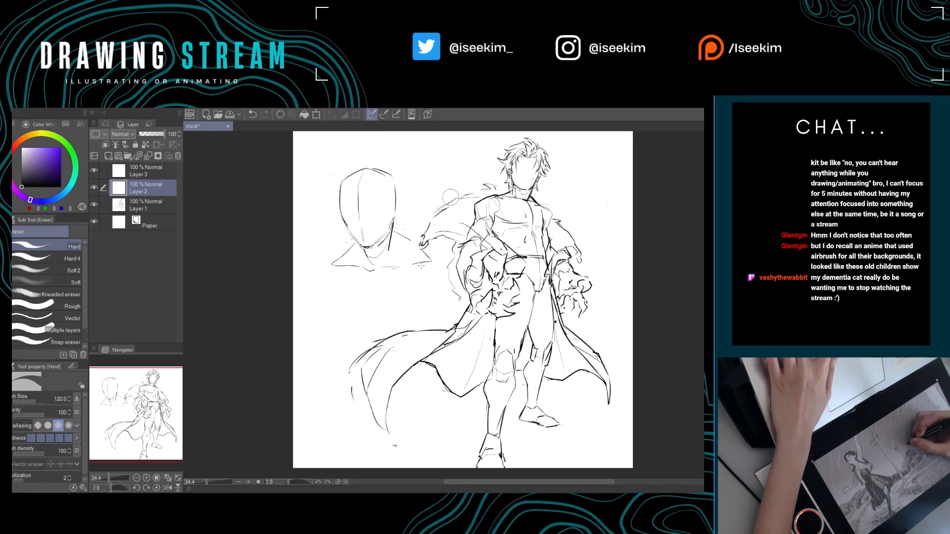
# Draw an angular ear on the side of the practice head nearest the caped figure with the Real G-Pen.
pyautogui.moveTo(406, 197); pyautogui.dragTo(372, 220)
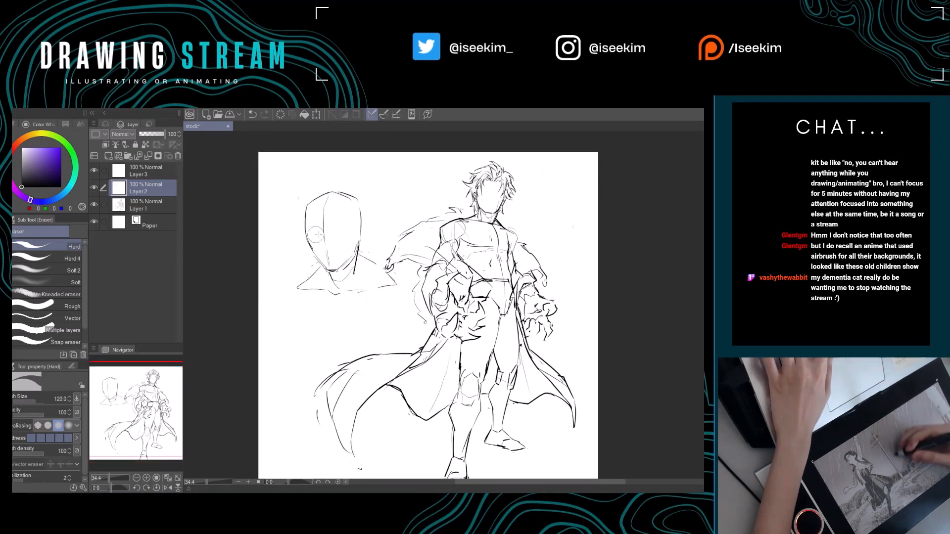
pyautogui.hotkey('ctrl', 'alt', '0')
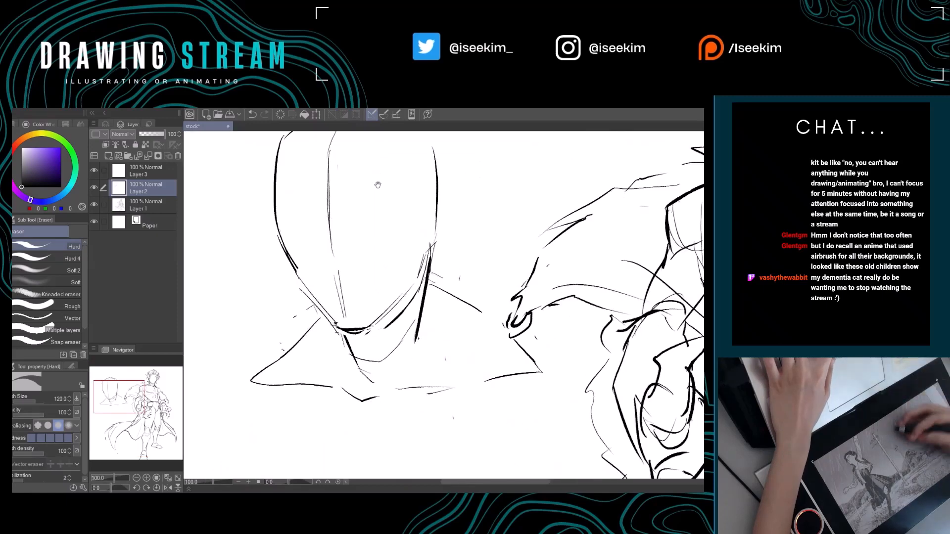
pyautogui.press('p')
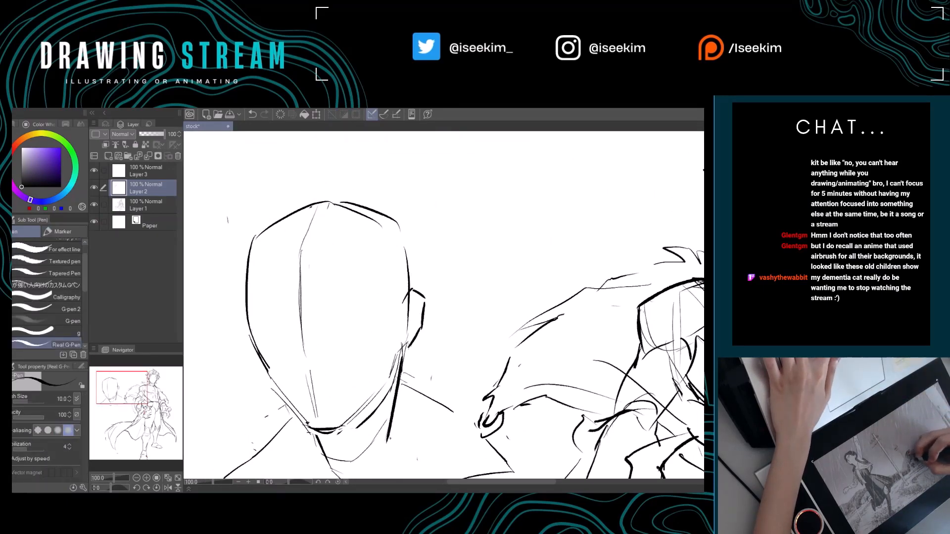
pyautogui.moveTo(441, 336)
pyautogui.mouseDown()
pyautogui.moveTo(464, 314)
pyautogui.moveTo(438, 267)
pyautogui.mouseUp()
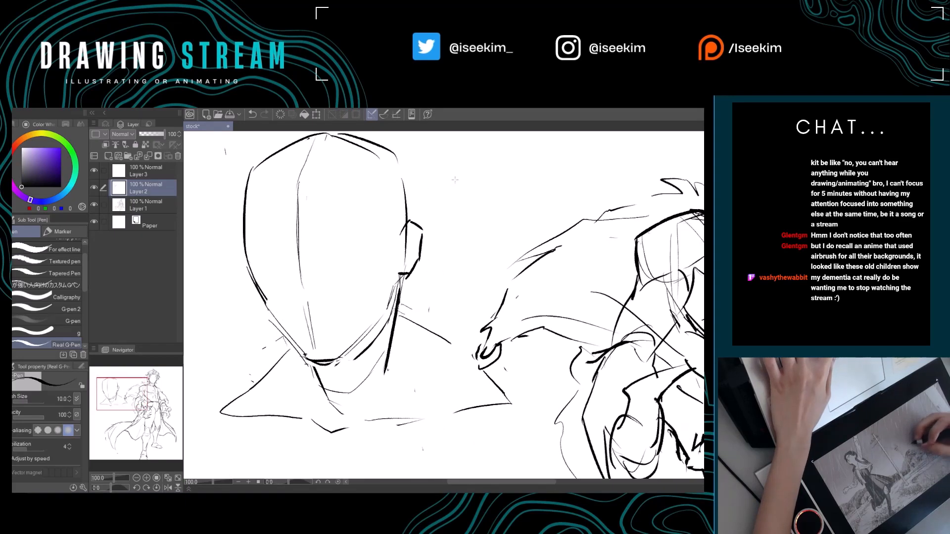
pyautogui.hotkey('ctrl', '0')
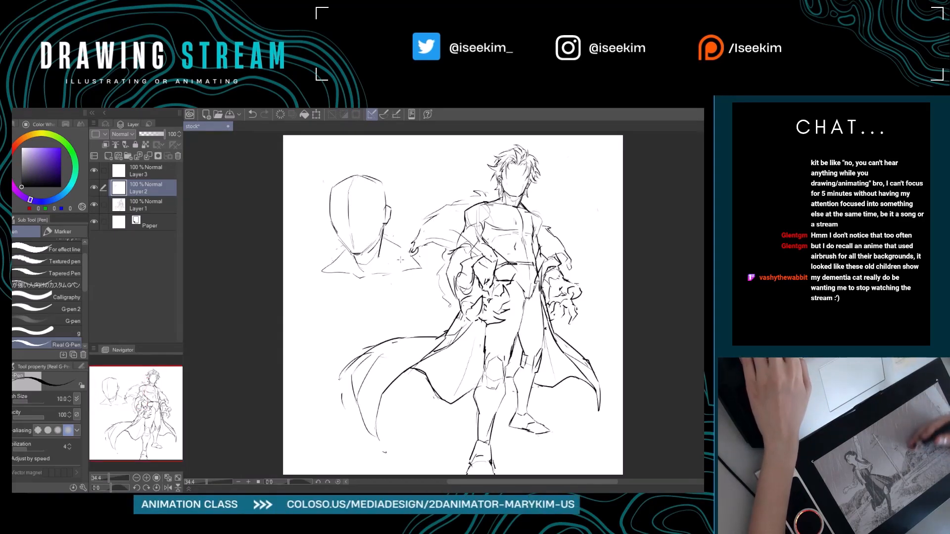
# Draw a curved horizontal guide across the practice head's lower face and lightly sketch a hairline across its forehead.
pyautogui.scroll(2, 400, 260)
pyautogui.moveTo(298, 247); pyautogui.dragTo(361, 352)
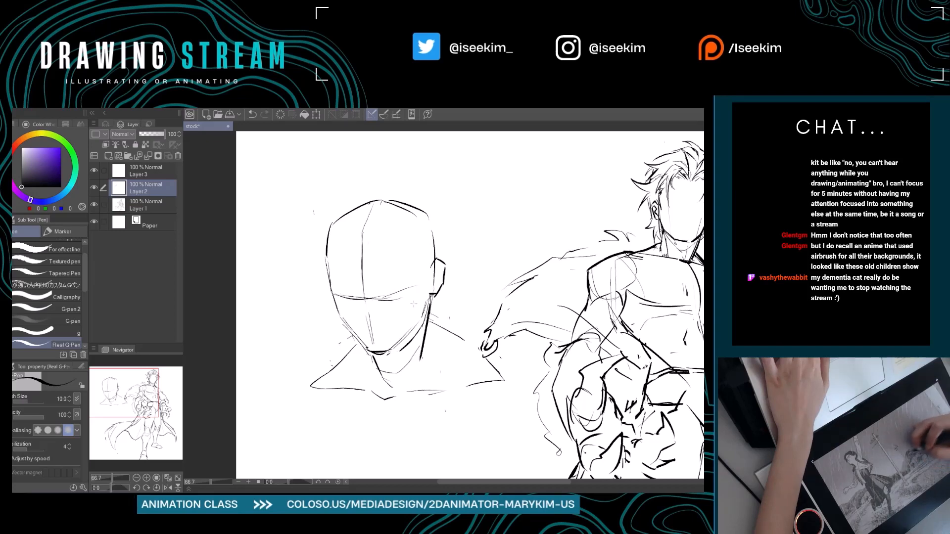
pyautogui.moveTo(361, 282)
pyautogui.mouseDown()
pyautogui.moveTo(338, 290)
pyautogui.moveTo(350, 298)
pyautogui.mouseUp()
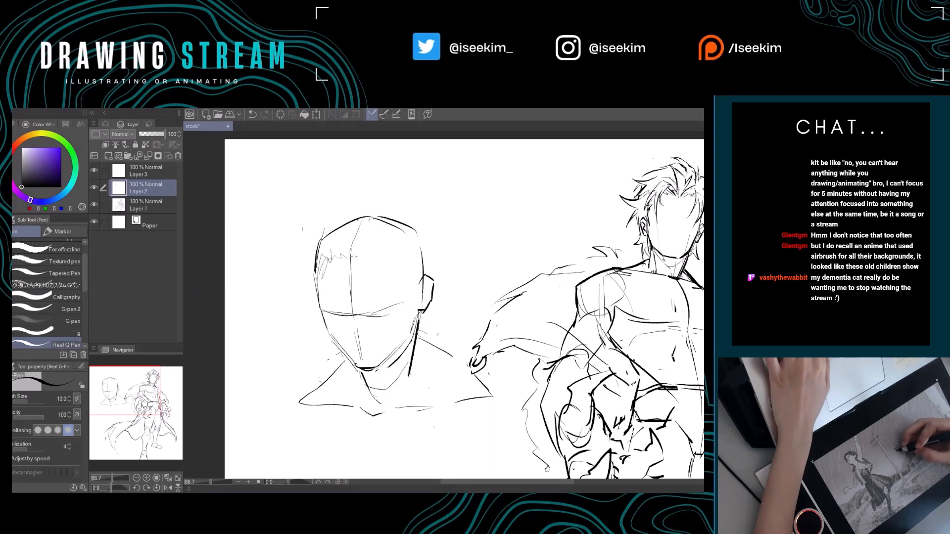
pyautogui.moveTo(341, 259)
pyautogui.mouseDown()
pyautogui.moveTo(397, 259)
pyautogui.moveTo(424, 286)
pyautogui.mouseUp()
# Sketch light converging chest lines downward from both shoulders of the practice bust.
pyautogui.moveTo(341, 367)
pyautogui.mouseDown()
pyautogui.moveTo(314, 265)
pyautogui.moveTo(274, 318)
pyautogui.mouseUp()
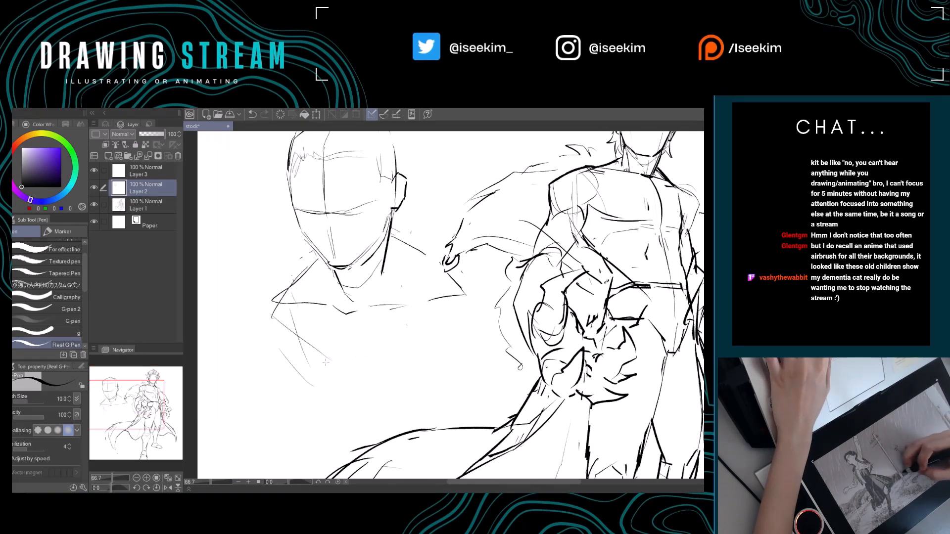
pyautogui.moveTo(366, 376); pyautogui.dragTo(394, 359)
pyautogui.moveTo(414, 351); pyautogui.dragTo(468, 303)
pyautogui.moveTo(388, 279); pyautogui.dragTo(429, 355)
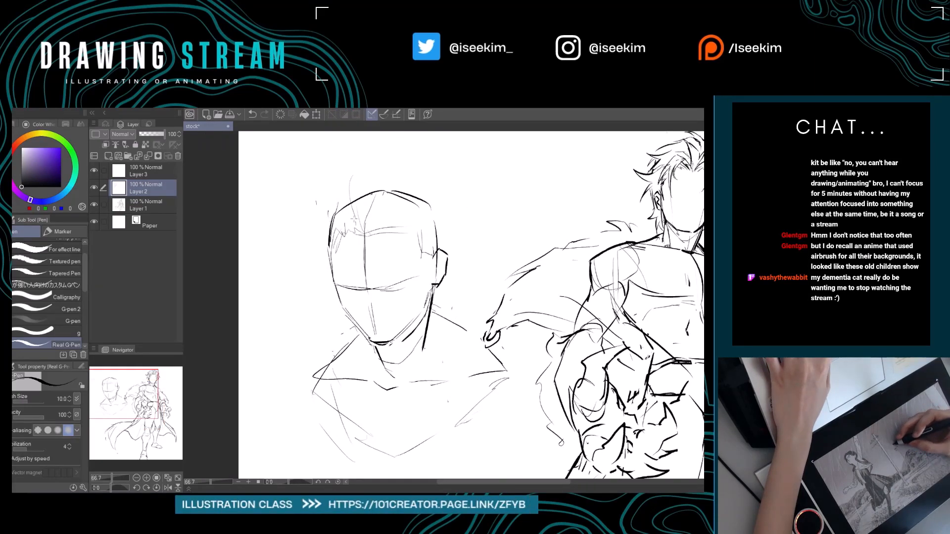
# Sketch upright hair strands above the practice head's forehead and erase part of the skull's top outline.
pyautogui.moveTo(359, 171); pyautogui.dragTo(403, 148)
pyautogui.moveTo(403, 149)
pyautogui.mouseDown()
pyautogui.moveTo(372, 231)
pyautogui.moveTo(384, 205)
pyautogui.moveTo(388, 218)
pyautogui.moveTo(378, 211)
pyautogui.moveTo(411, 195)
pyautogui.moveTo(406, 187)
pyautogui.moveTo(413, 207)
pyautogui.moveTo(393, 230)
pyautogui.mouseUp()
pyautogui.press('e')
pyautogui.press('p')
pyautogui.press('e')
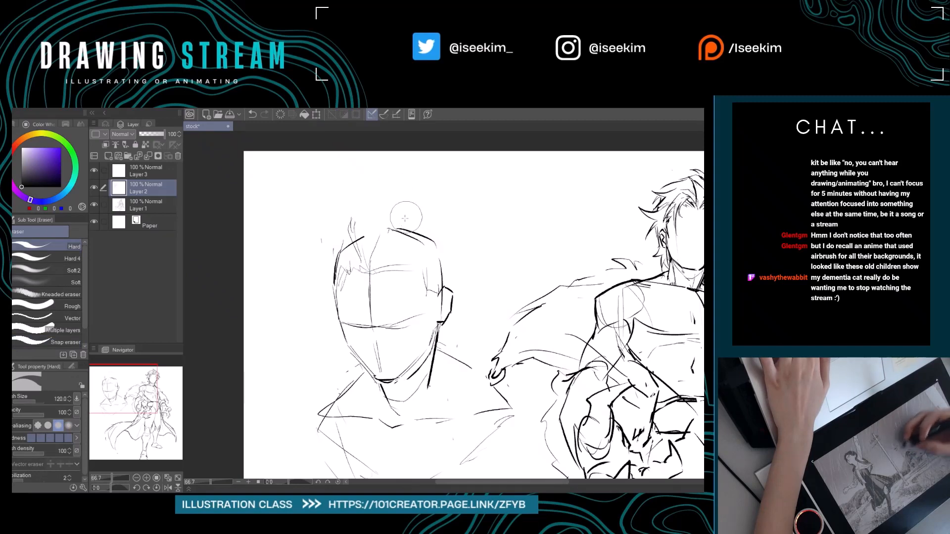
# Draw a long curved lock of hair sweeping outward and down from the hairline, opposite the ear.
pyautogui.press('p')
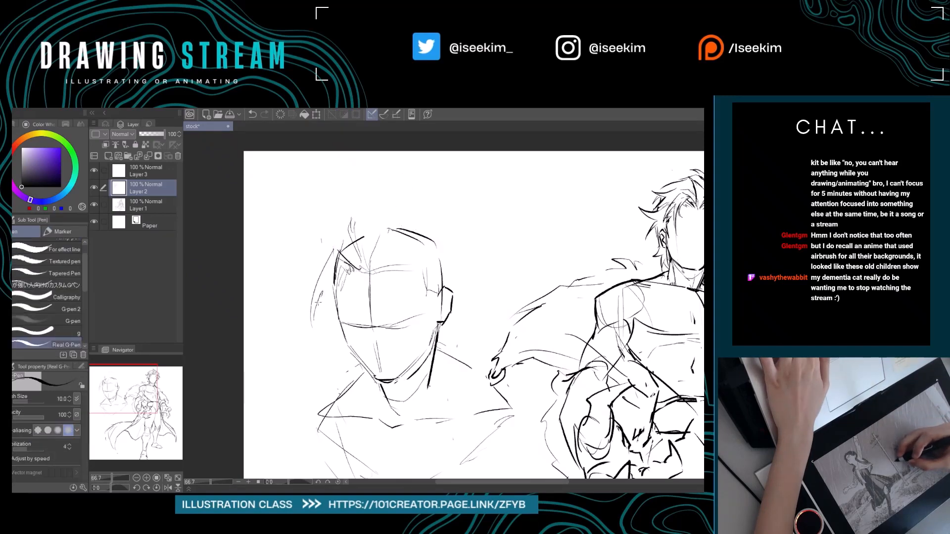
pyautogui.moveTo(317, 299)
pyautogui.mouseDown()
pyautogui.moveTo(320, 330)
pyautogui.moveTo(318, 290)
pyautogui.moveTo(335, 341)
pyautogui.moveTo(350, 278)
pyautogui.mouseUp()
pyautogui.press('e')
pyautogui.press('p')
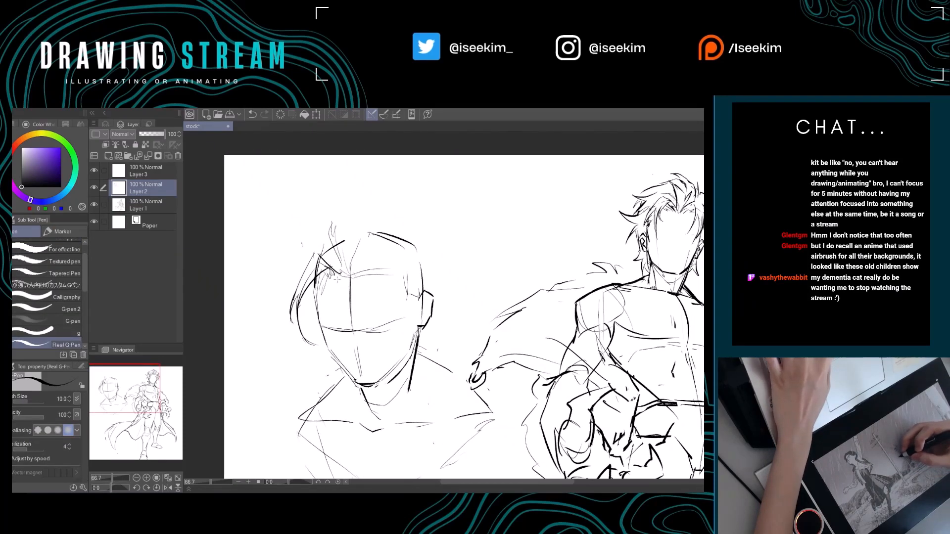
pyautogui.press('e')
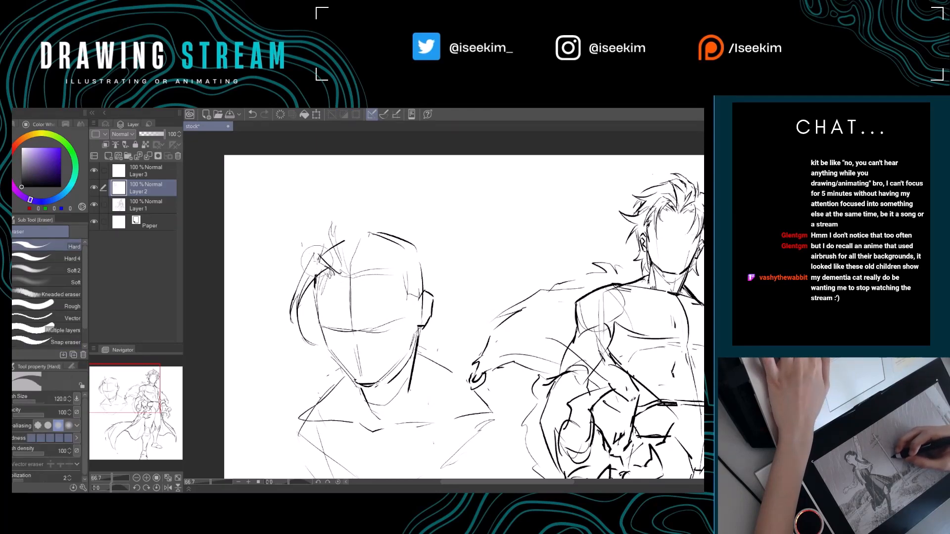
# Erase and redraw the short strands at the root of the side lock on the practice head's forehead.
pyautogui.moveTo(330, 271); pyautogui.dragTo(308, 263)
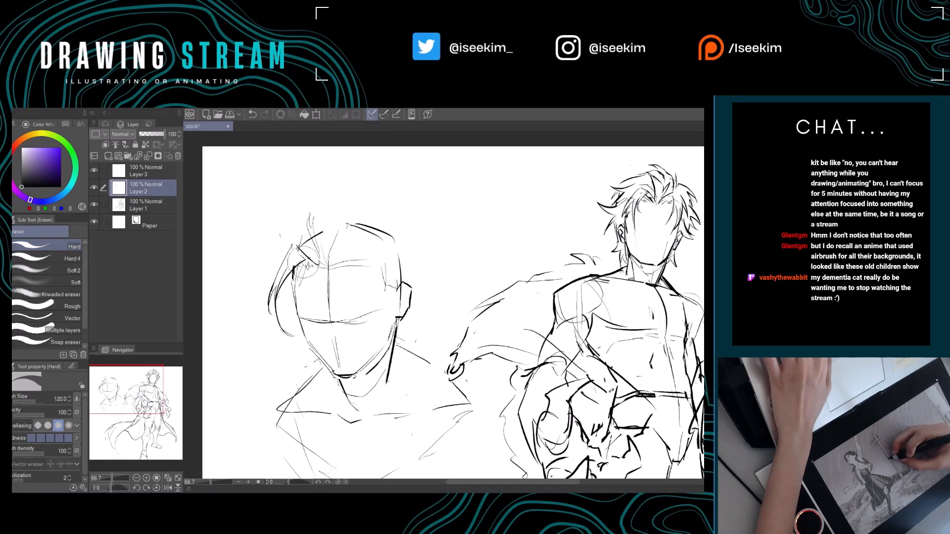
pyautogui.press('p')
pyautogui.press('e')
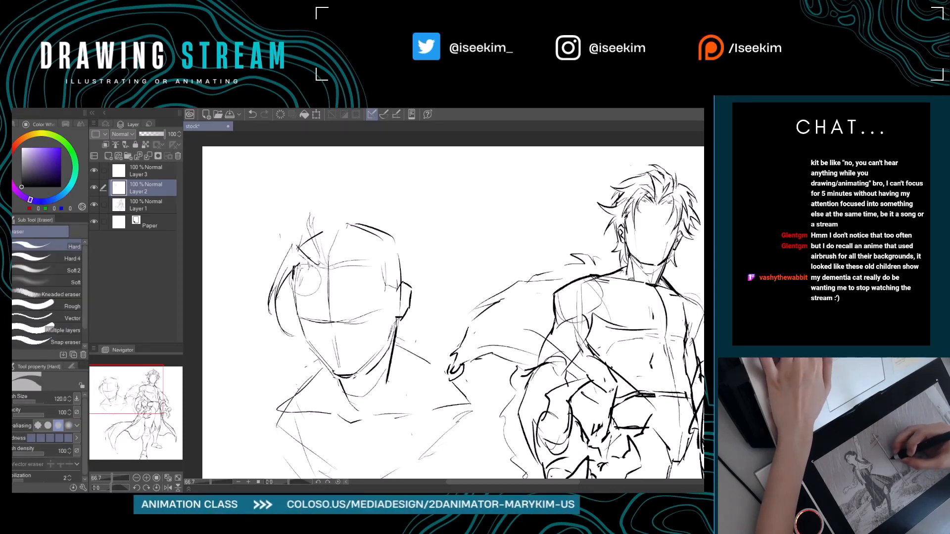
pyautogui.press('p')
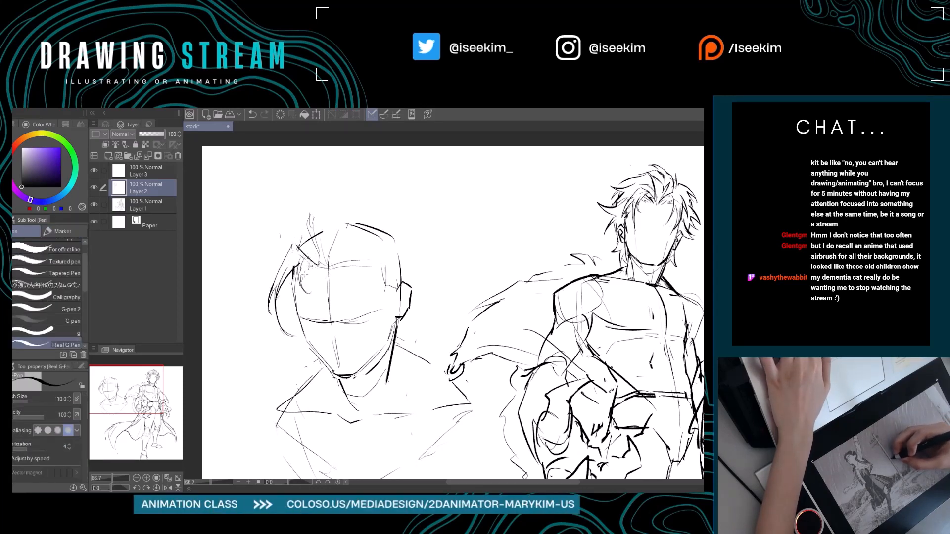
pyautogui.press('e')
pyautogui.press('p')
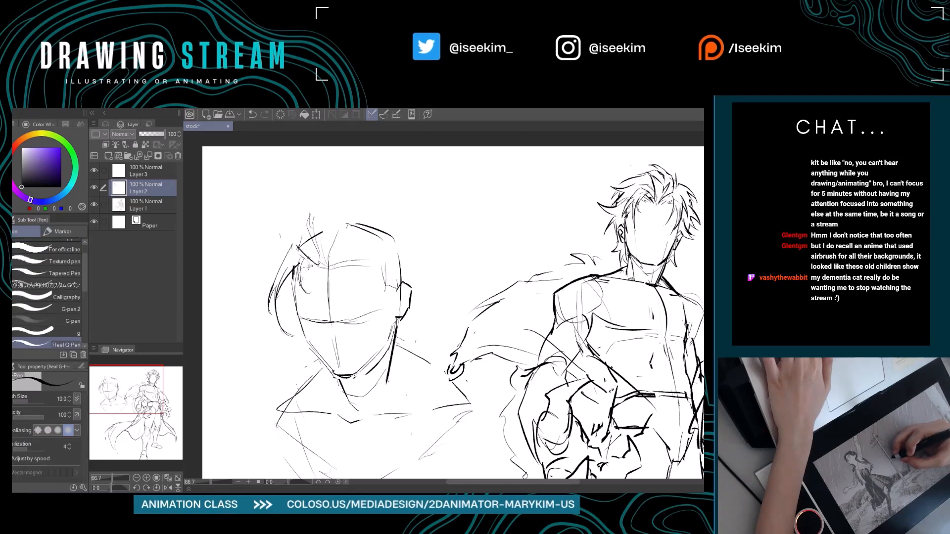
pyautogui.moveTo(332, 271)
pyautogui.mouseDown()
pyautogui.moveTo(325, 264)
pyautogui.moveTo(338, 276)
pyautogui.mouseUp()
# Erase the side lock's inner curve, redraw it with cleaner strokes, and add a strand arching across the forehead.
pyautogui.press('e')
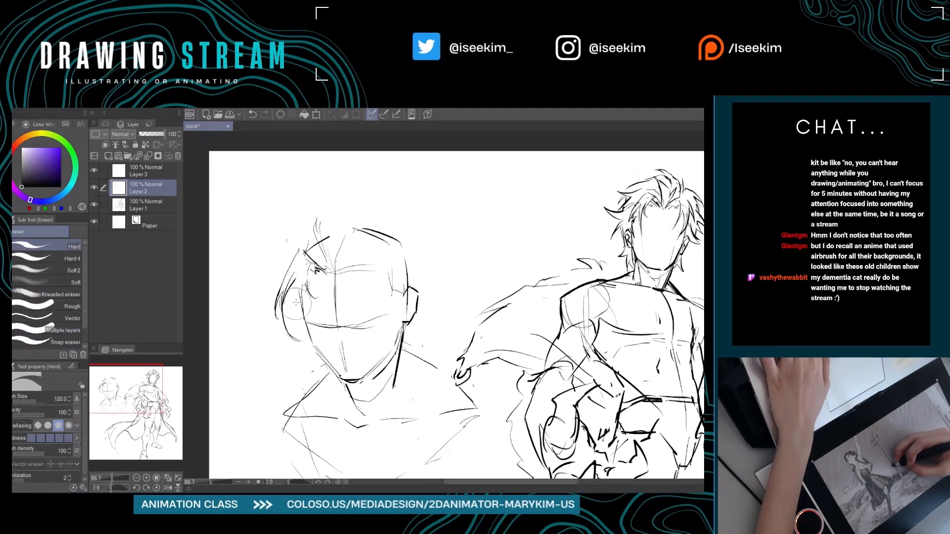
pyautogui.press('p')
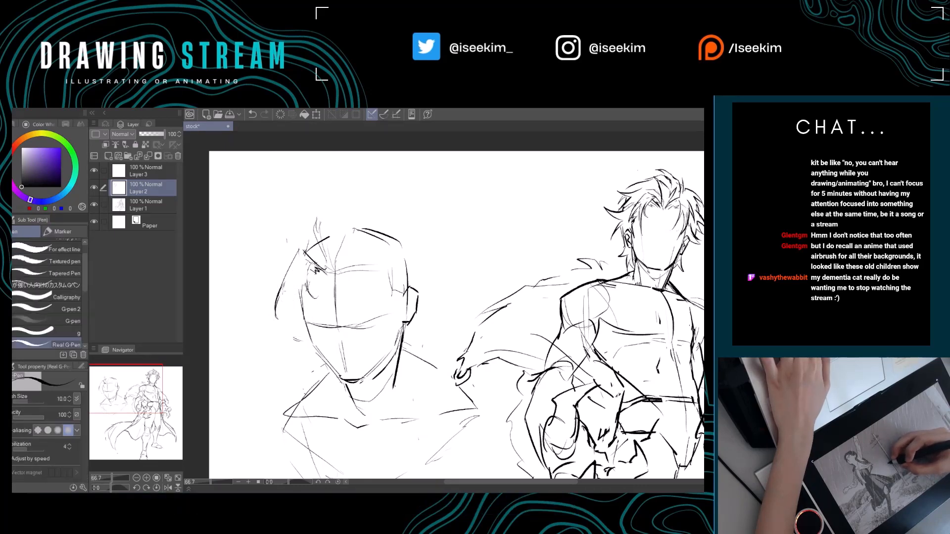
pyautogui.moveTo(298, 344); pyautogui.dragTo(301, 277)
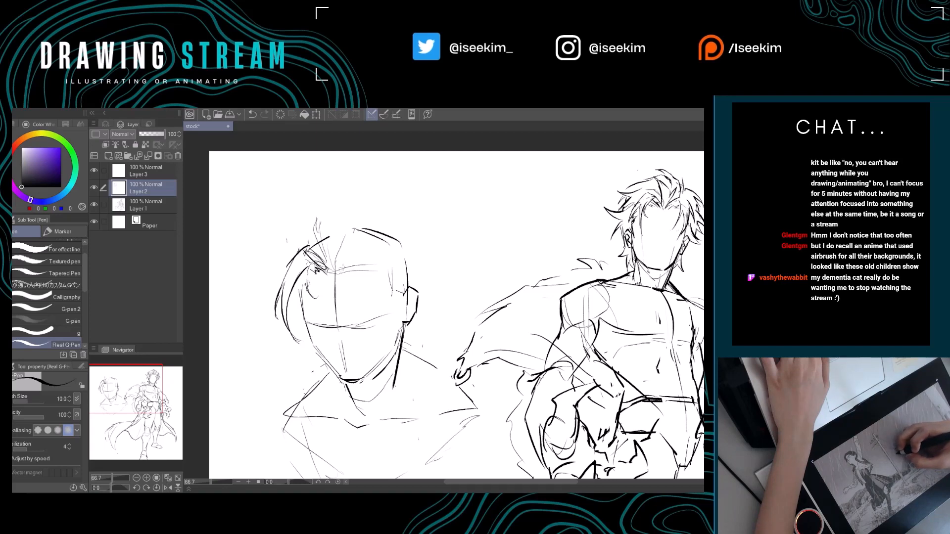
pyautogui.press('e')
pyautogui.moveTo(327, 262)
pyautogui.mouseDown()
pyautogui.moveTo(294, 282)
pyautogui.moveTo(310, 282)
pyautogui.mouseUp()
pyautogui.press('p')
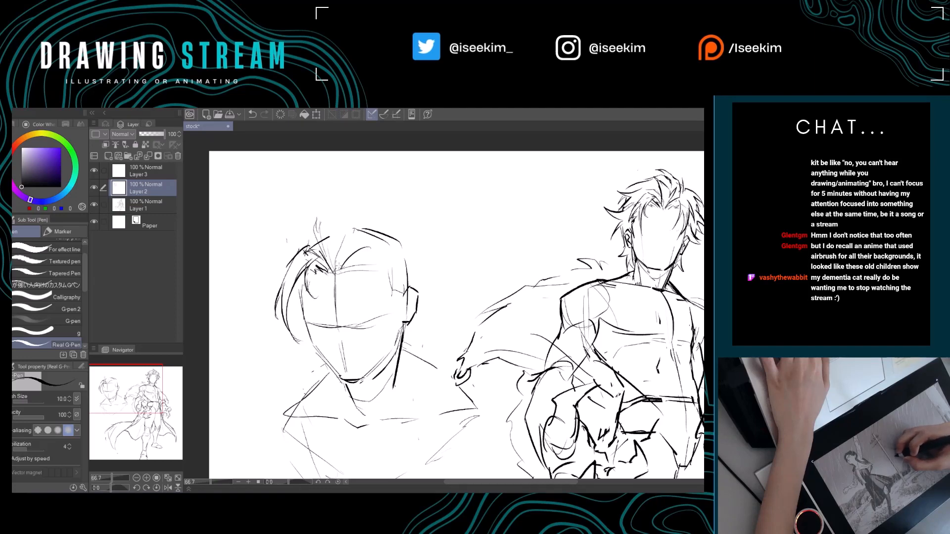
# Draw a long strand of hair curving from the parting across the forehead and down the ear side of the practice head's face.
pyautogui.moveTo(367, 239)
pyautogui.mouseDown()
pyautogui.moveTo(386, 265)
pyautogui.moveTo(328, 273)
pyautogui.moveTo(372, 338)
pyautogui.mouseUp()
pyautogui.hotkey('ctrl', 'z')
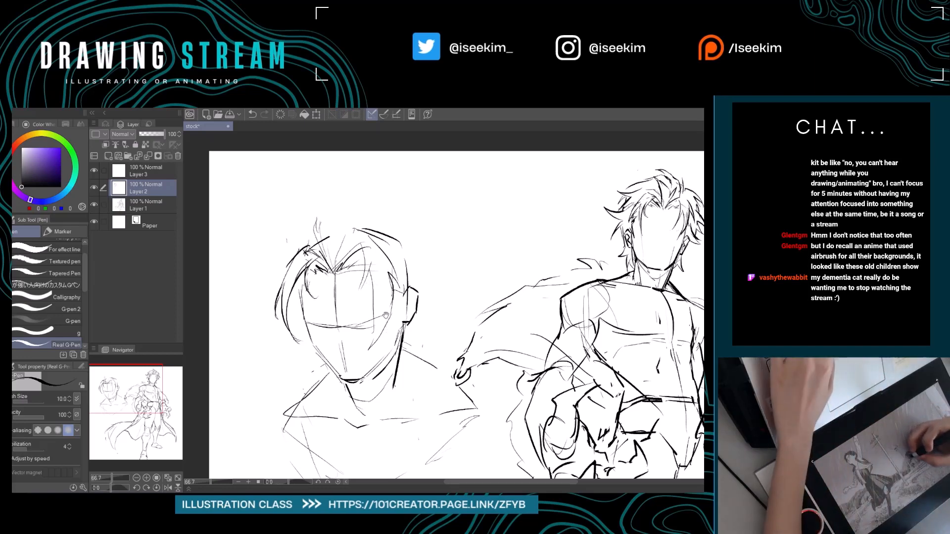
pyautogui.moveTo(387, 329); pyautogui.dragTo(371, 315)
pyautogui.moveTo(355, 255); pyautogui.dragTo(358, 314)
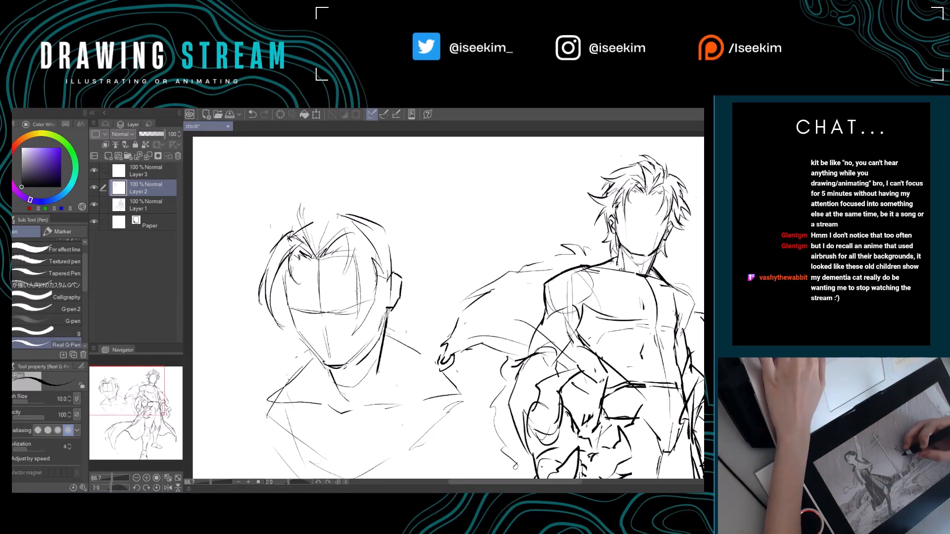
pyautogui.press('e')
pyautogui.press('p')
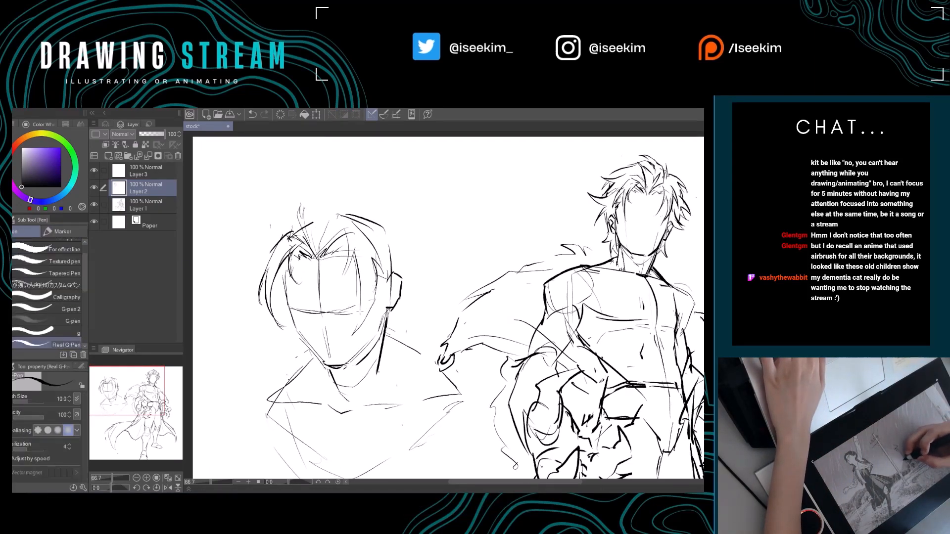
# Draw and clean up the tapered tips of the long strands hanging in front of the practice head's ear.
pyautogui.moveTo(362, 296)
pyautogui.mouseDown()
pyautogui.moveTo(354, 324)
pyautogui.moveTo(408, 335)
pyautogui.mouseUp()
pyautogui.press('e')
pyautogui.press('p')
pyautogui.press('e')
pyautogui.moveTo(327, 293); pyautogui.dragTo(327, 304)
pyautogui.press('p')
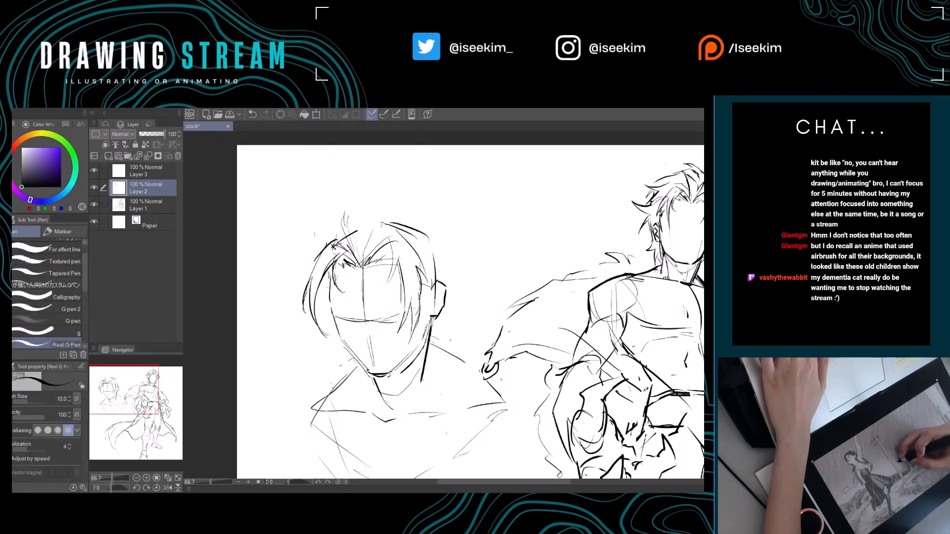
# Erase the horizontal eye guide on the practice head's face and sketch slanted eye lines in its place.
pyautogui.moveTo(359, 329); pyautogui.dragTo(349, 269)
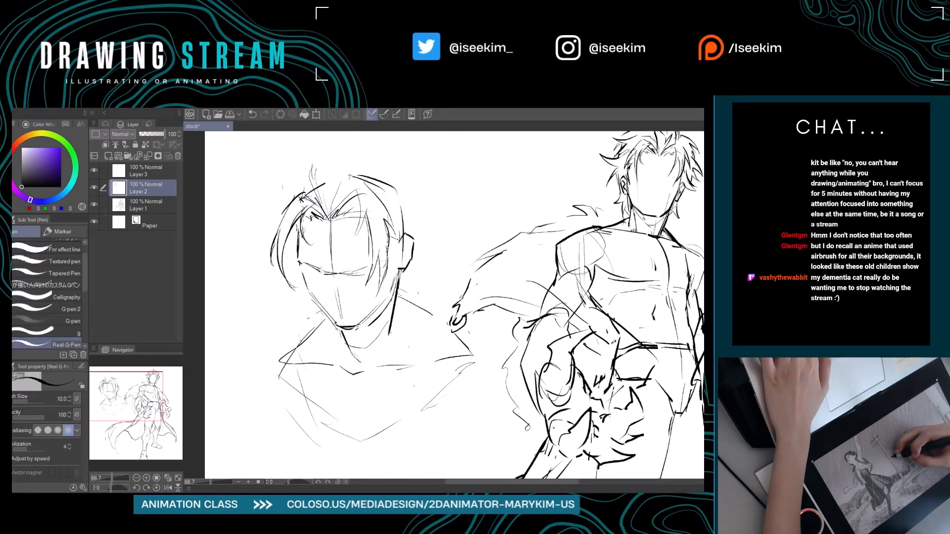
pyautogui.press('e')
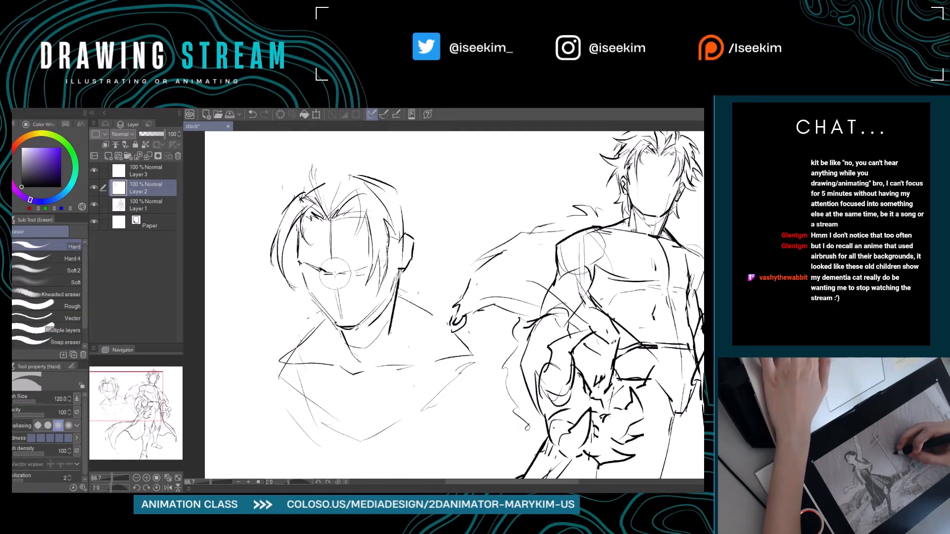
pyautogui.moveTo(335, 302)
pyautogui.mouseDown()
pyautogui.moveTo(353, 274)
pyautogui.moveTo(338, 280)
pyautogui.mouseUp()
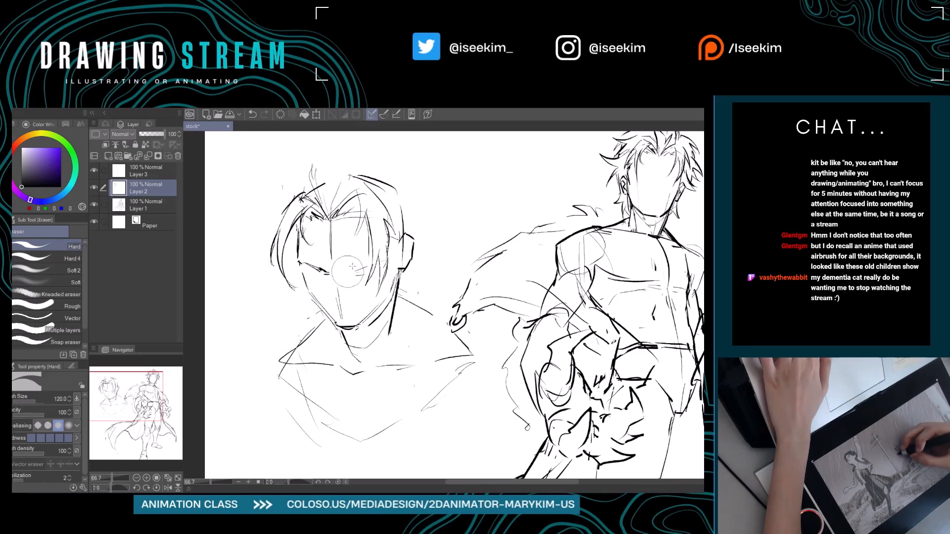
pyautogui.press('p')
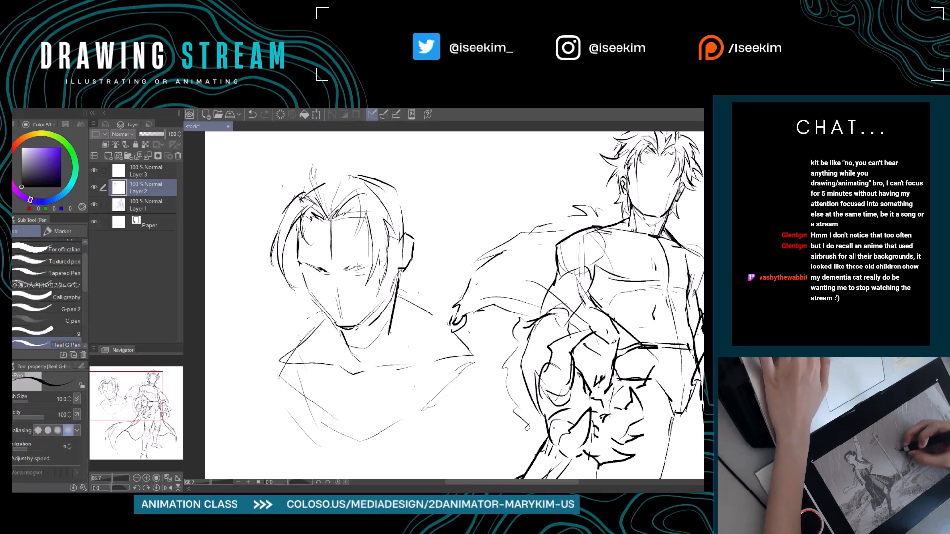
# Erase the lower centre guide line of the practice face and the upright strands above its forehead.
pyautogui.press('e')
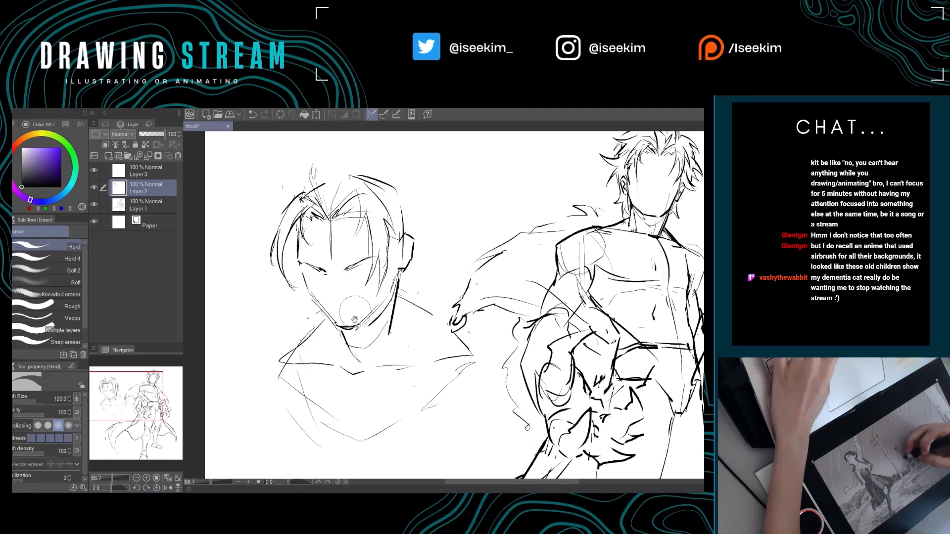
pyautogui.moveTo(362, 272); pyautogui.dragTo(377, 304)
pyautogui.moveTo(363, 337); pyautogui.dragTo(368, 380)
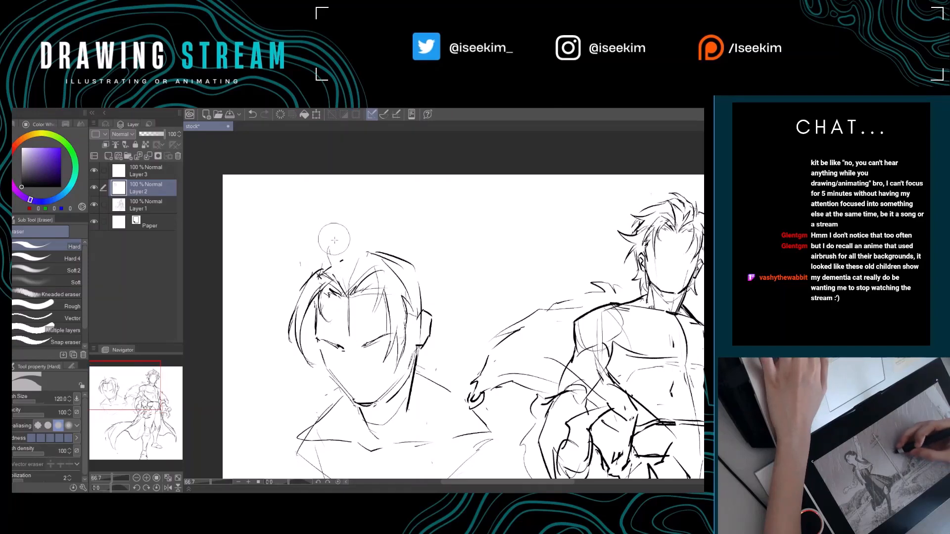
pyautogui.press('p')
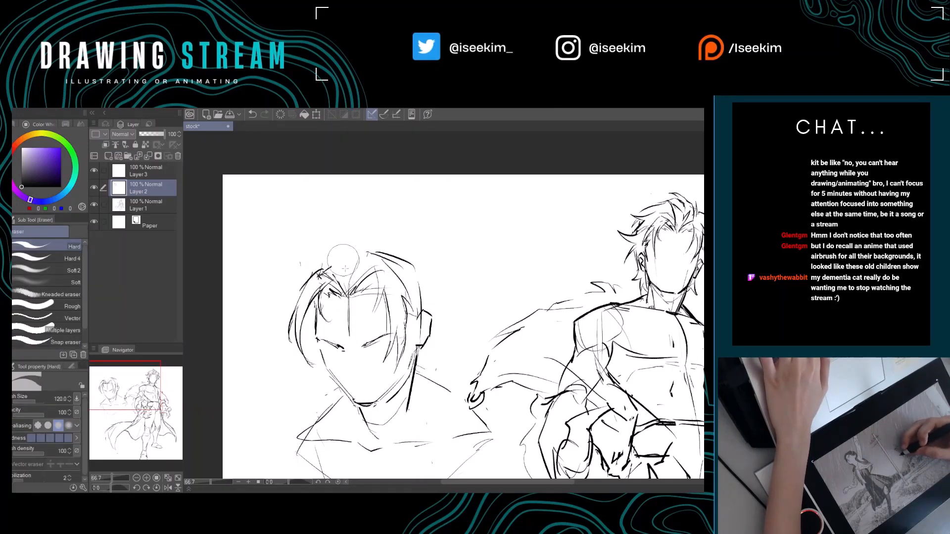
# Sketch a spiky tuft of hair rising from the parting above the practice head's forehead.
pyautogui.press('p')
pyautogui.moveTo(333, 237)
pyautogui.mouseDown()
pyautogui.moveTo(337, 262)
pyautogui.moveTo(348, 232)
pyautogui.moveTo(377, 229)
pyautogui.moveTo(376, 221)
pyautogui.mouseUp()
pyautogui.press('e')
pyautogui.press('p')
pyautogui.moveTo(375, 221); pyautogui.dragTo(360, 241)
pyautogui.moveTo(360, 241)
pyautogui.mouseDown()
pyautogui.moveTo(385, 244)
pyautogui.moveTo(364, 245)
pyautogui.mouseUp()
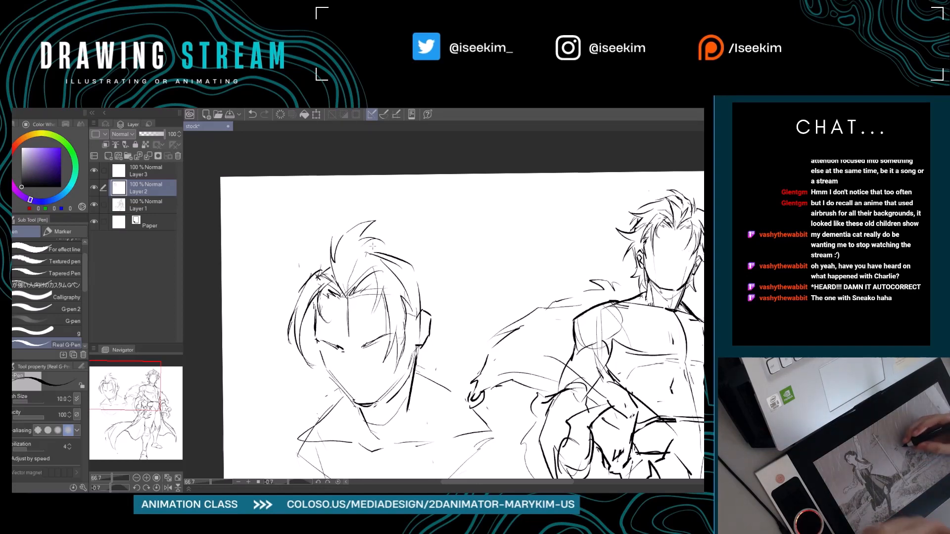
# Erase the spiky tuft above the practice head's parting and reset the canvas rotation.
pyautogui.press('r')
pyautogui.moveTo(429, 207)
pyautogui.mouseDown()
pyautogui.moveTo(407, 187)
pyautogui.moveTo(386, 244)
pyautogui.moveTo(409, 237)
pyautogui.moveTo(363, 250)
pyautogui.moveTo(388, 232)
pyautogui.moveTo(400, 231)
pyautogui.moveTo(354, 262)
pyautogui.moveTo(381, 310)
pyautogui.mouseUp()
pyautogui.press('e')
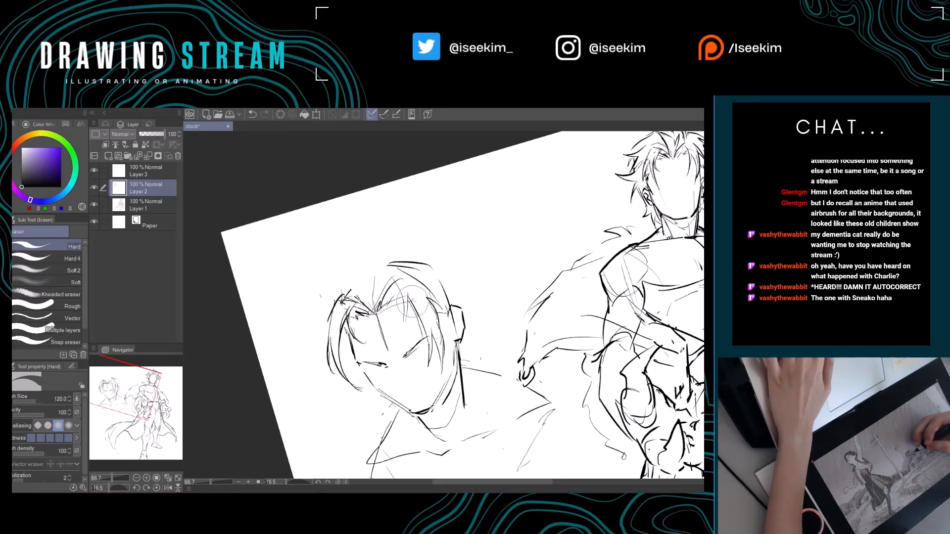
pyautogui.hotkey('ctrl', '@')
pyautogui.press('p')
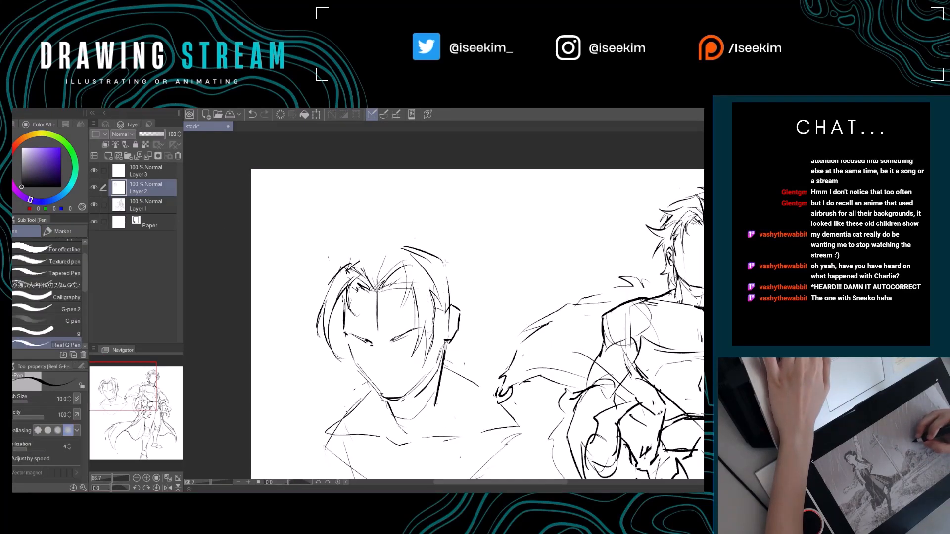
# Draw a pointed lock flicking outward and up from the back of the practice head above the ear, undoing unsatisfactory strokes.
pyautogui.moveTo(440, 258); pyautogui.dragTo(476, 267)
pyautogui.hotkey('ctrl', 'z')
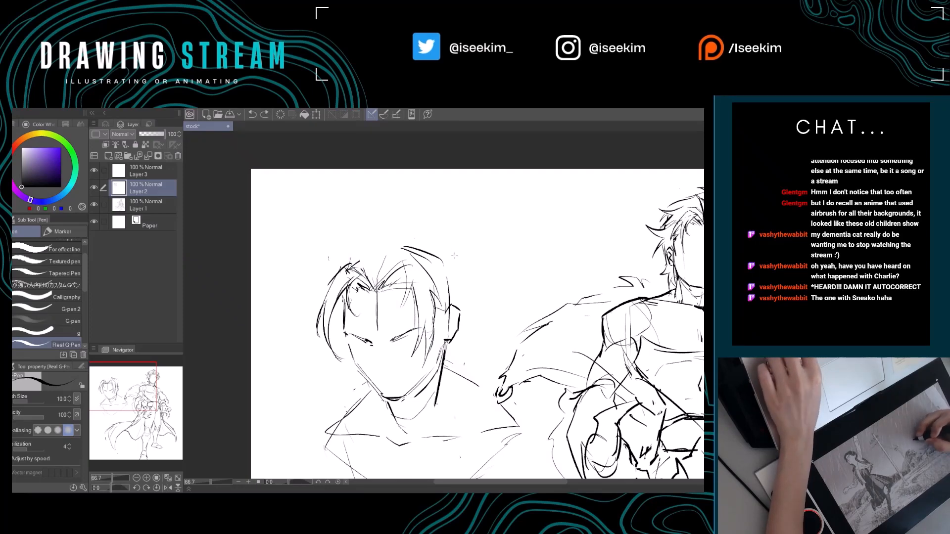
pyautogui.moveTo(453, 255)
pyautogui.mouseDown()
pyautogui.moveTo(484, 264)
pyautogui.moveTo(467, 277)
pyautogui.moveTo(481, 260)
pyautogui.mouseUp()
pyautogui.hotkey('ctrl', 'z')
pyautogui.hotkey('ctrl', 'z')
pyautogui.moveTo(481, 259)
pyautogui.mouseDown()
pyautogui.moveTo(460, 276)
pyautogui.moveTo(474, 297)
pyautogui.mouseUp()
pyautogui.hotkey('ctrl', 'z')
pyautogui.hotkey('ctrl', 'z')
pyautogui.hotkey('ctrl', 'z')
# Add shorter hair strands behind the practice head's ear, below the outward-flicking lock, and small strokes at the ear's front.
pyautogui.moveTo(455, 259)
pyautogui.mouseDown()
pyautogui.moveTo(492, 259)
pyautogui.moveTo(454, 287)
pyautogui.moveTo(473, 306)
pyautogui.moveTo(463, 296)
pyautogui.moveTo(459, 318)
pyautogui.mouseUp()
pyautogui.hotkey('ctrl', 'z')
pyautogui.hotkey('ctrl', 'z')
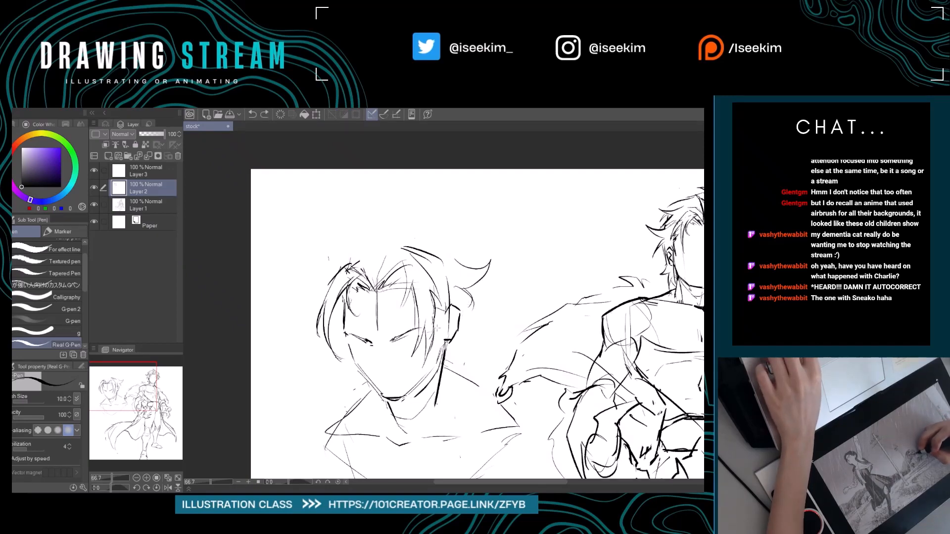
pyautogui.moveTo(439, 336)
pyautogui.mouseDown()
pyautogui.moveTo(445, 311)
pyautogui.moveTo(469, 312)
pyautogui.moveTo(477, 321)
pyautogui.moveTo(458, 358)
pyautogui.mouseUp()
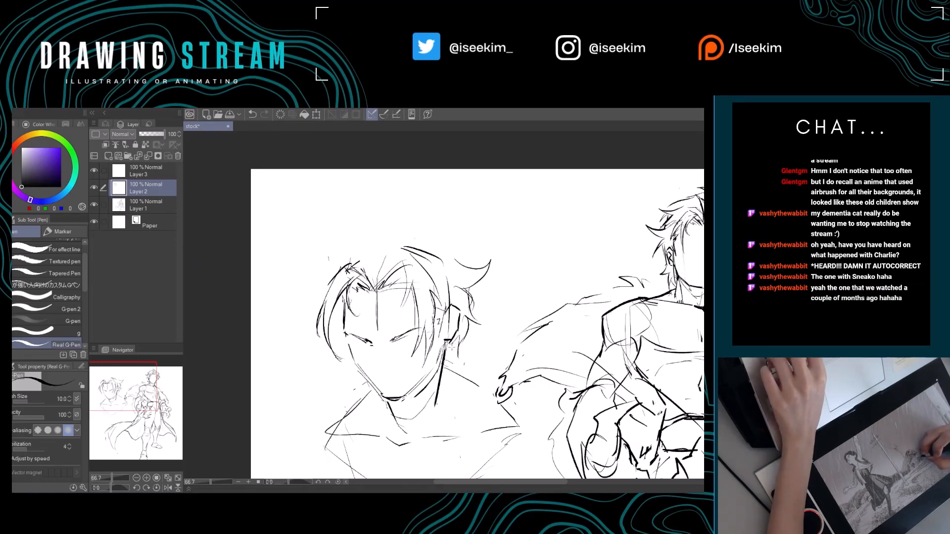
# Erase the slanted eye lines from the practice head's face.
pyautogui.moveTo(377, 362); pyautogui.dragTo(414, 377)
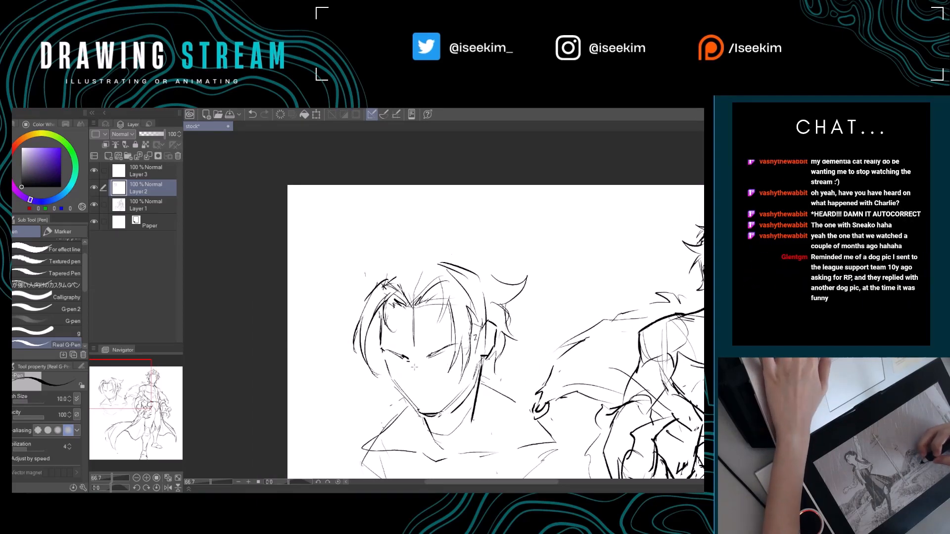
pyautogui.press('e')
pyautogui.moveTo(386, 352)
pyautogui.mouseDown()
pyautogui.moveTo(446, 347)
pyautogui.moveTo(417, 355)
pyautogui.mouseUp()
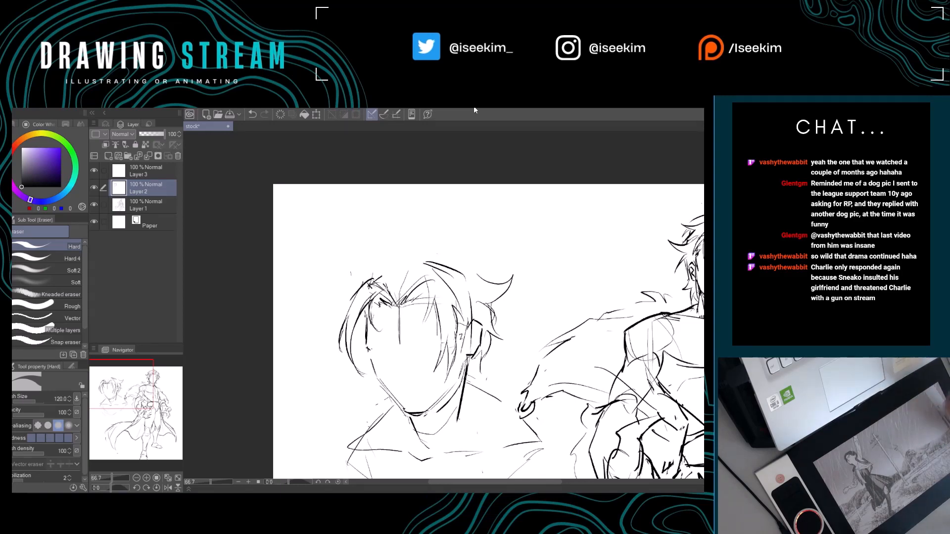
# Draw a tall tuft of hair rising from the parting and sweeping over toward the ear side.
pyautogui.press('p')
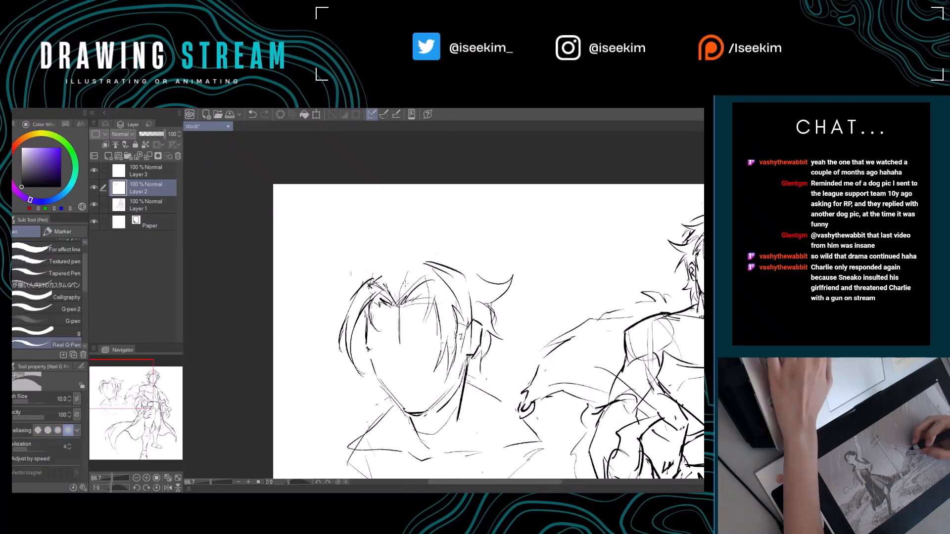
pyautogui.moveTo(394, 296)
pyautogui.mouseDown()
pyautogui.moveTo(411, 235)
pyautogui.moveTo(400, 260)
pyautogui.moveTo(460, 228)
pyautogui.mouseUp()
pyautogui.moveTo(460, 228)
pyautogui.mouseDown()
pyautogui.moveTo(442, 247)
pyautogui.moveTo(462, 235)
pyautogui.moveTo(442, 239)
pyautogui.moveTo(467, 240)
pyautogui.mouseUp()
pyautogui.press('e')
pyautogui.press('p')
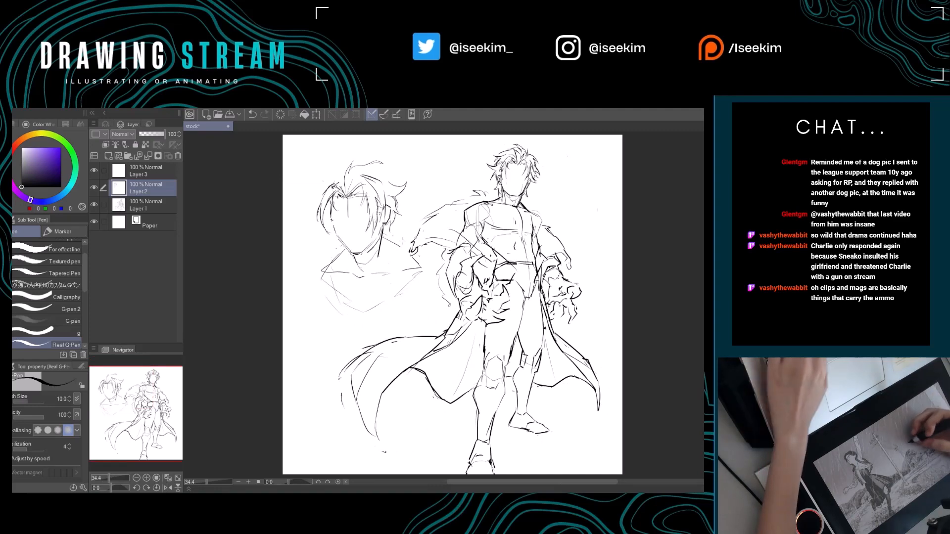
# Erase the upper strand of the tall tuft and redraw it as a smoother arc.
pyautogui.scroll(3, 320, 213)
pyautogui.moveTo(320, 213); pyautogui.dragTo(305, 284)
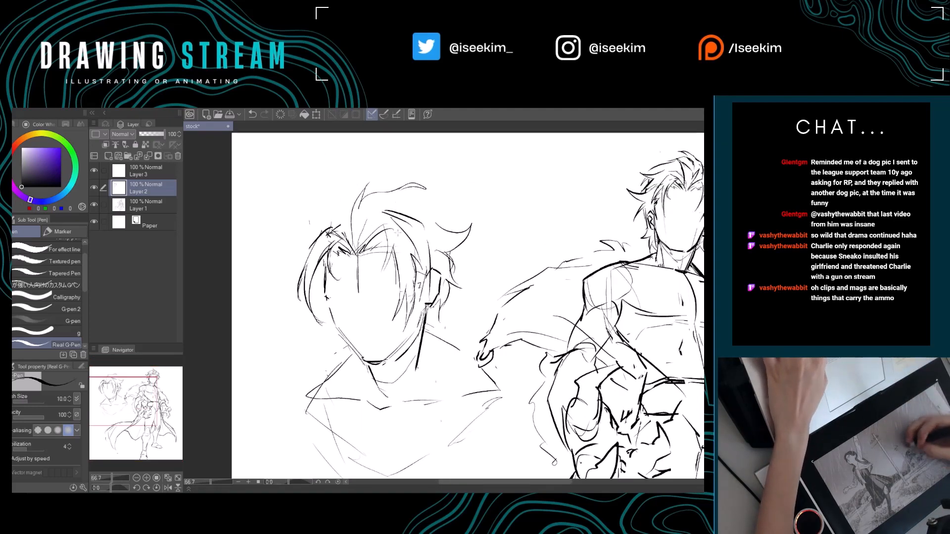
pyautogui.press('e')
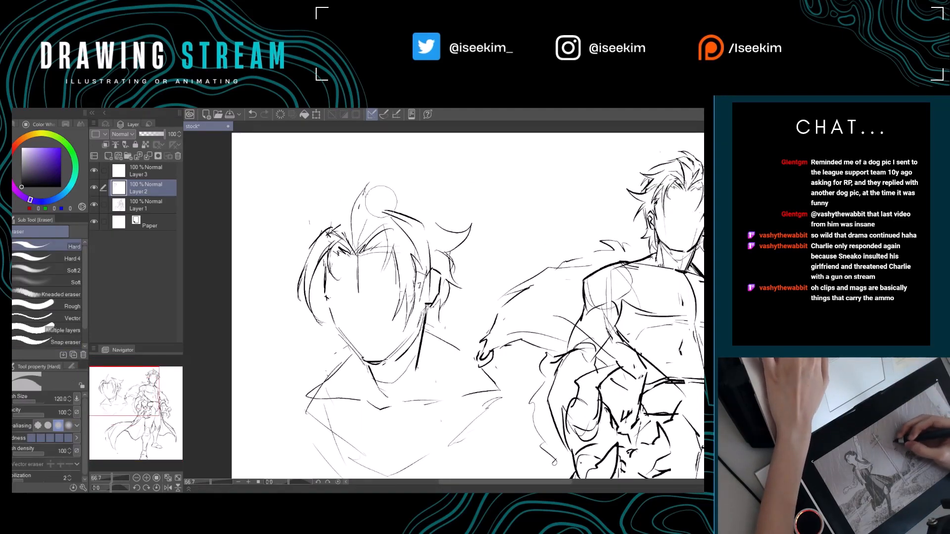
pyautogui.press('p')
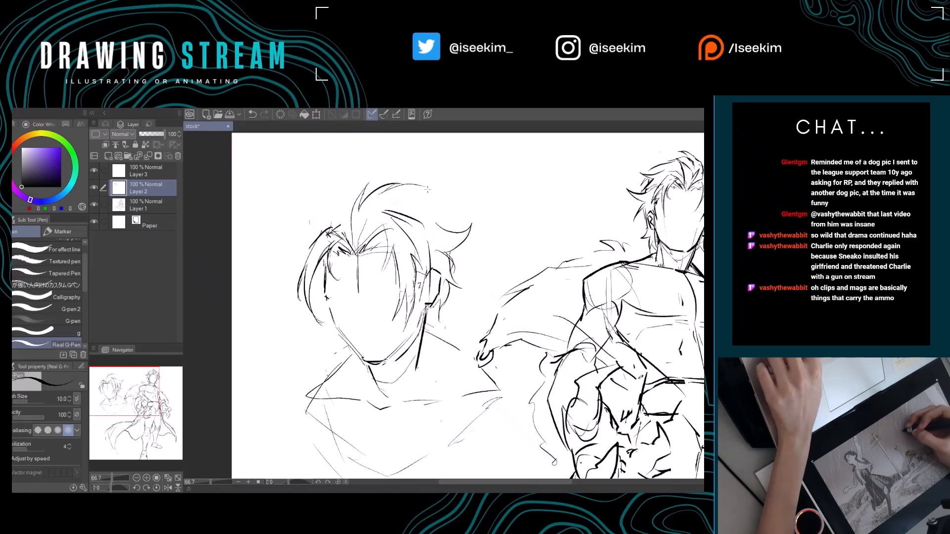
pyautogui.moveTo(428, 190); pyautogui.dragTo(415, 207)
# Trim the tip of the tuft's upper strand with the canvas rotated, and restore the canvas to upright.
pyautogui.press('r')
pyautogui.moveTo(444, 159); pyautogui.dragTo(402, 164)
pyautogui.press('e')
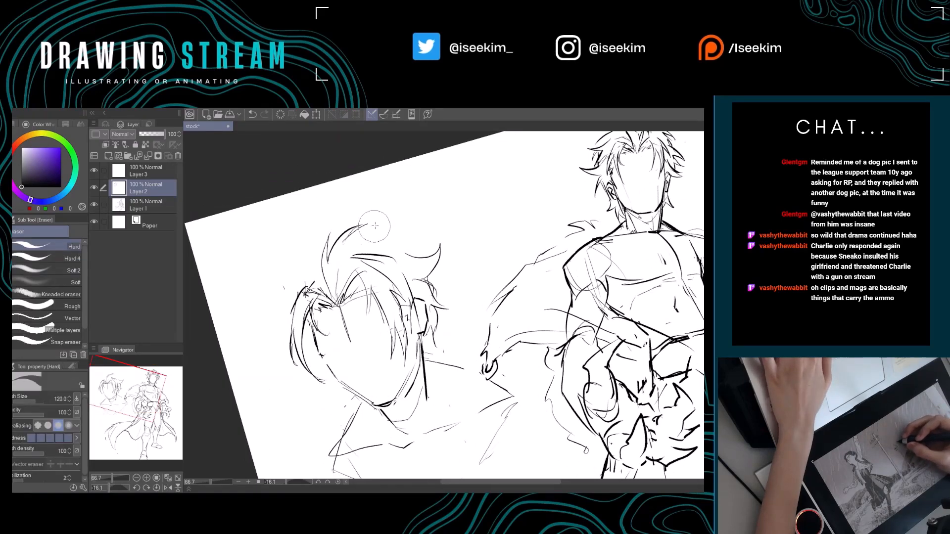
pyautogui.press('p')
pyautogui.hotkey('ctrl', '@')
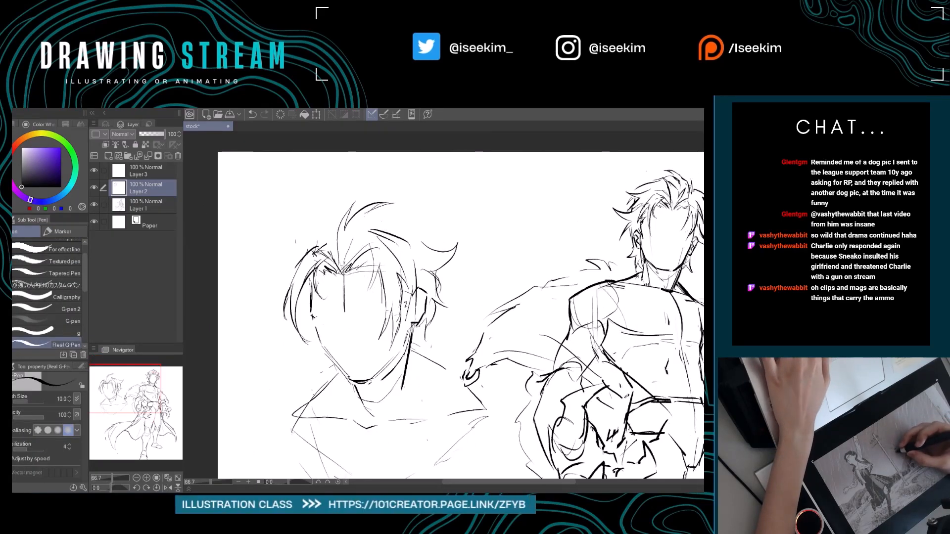
# Draw a small pointed lock flicking outward from the root of the side lock opposite the ear and clean up its overlap.
pyautogui.moveTo(402, 253); pyautogui.dragTo(396, 299)
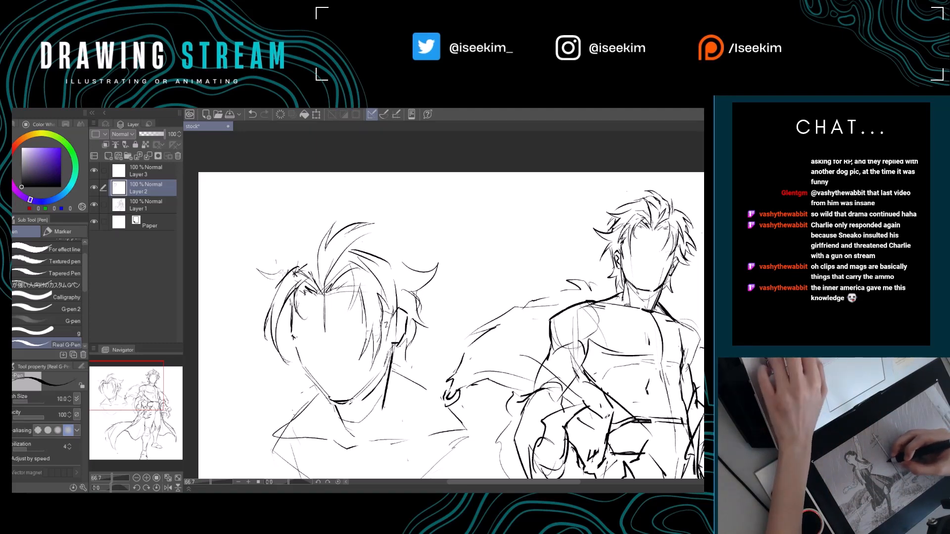
pyautogui.hotkey('ctrl', 'z')
pyautogui.hotkey('ctrl', 'z')
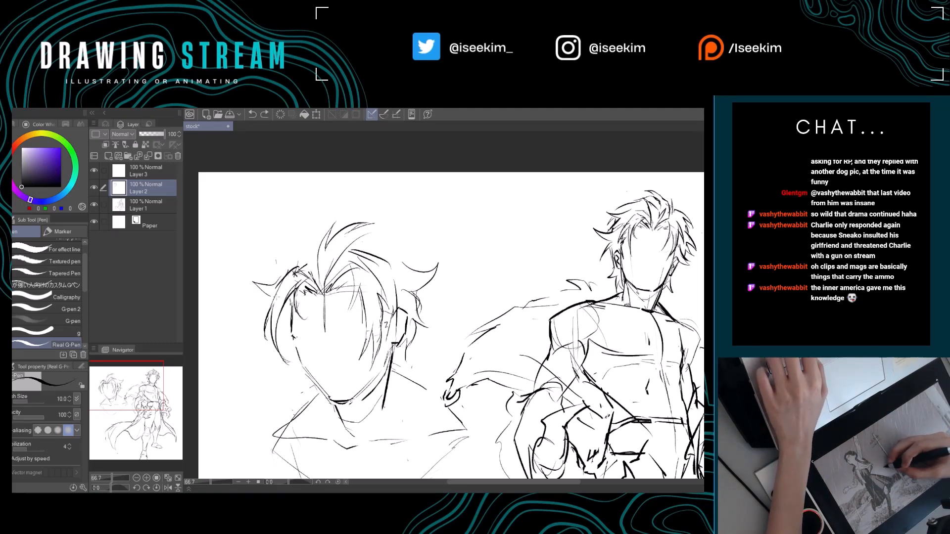
pyautogui.moveTo(296, 270); pyautogui.dragTo(252, 278)
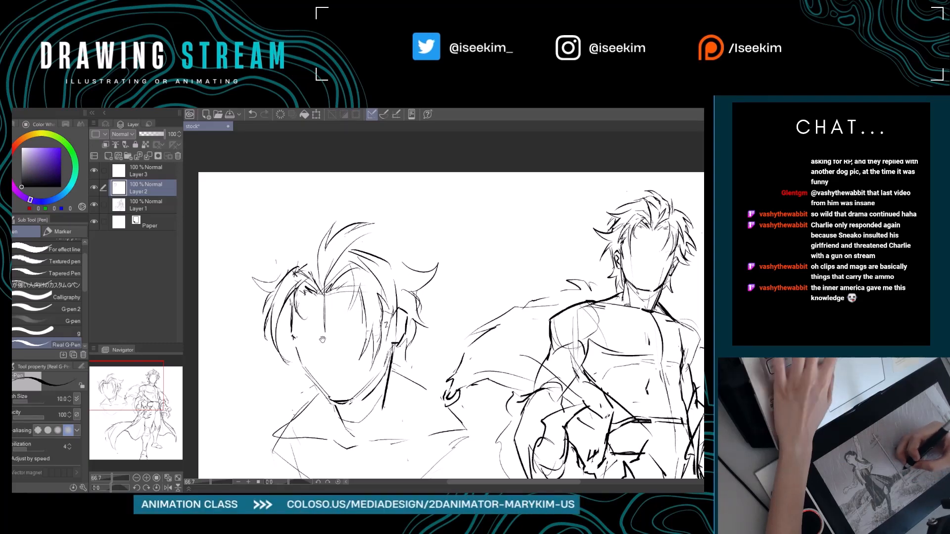
pyautogui.press('e')
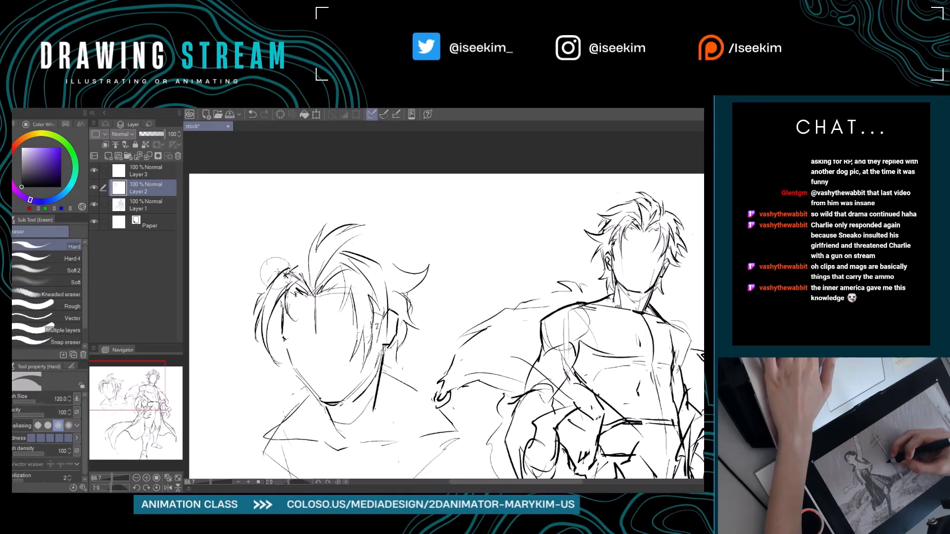
pyautogui.press('p')
# Add a hooked strand beneath the side lock beside the cheek and a short lock of hair below the ear.
pyautogui.moveTo(279, 315); pyautogui.dragTo(284, 295)
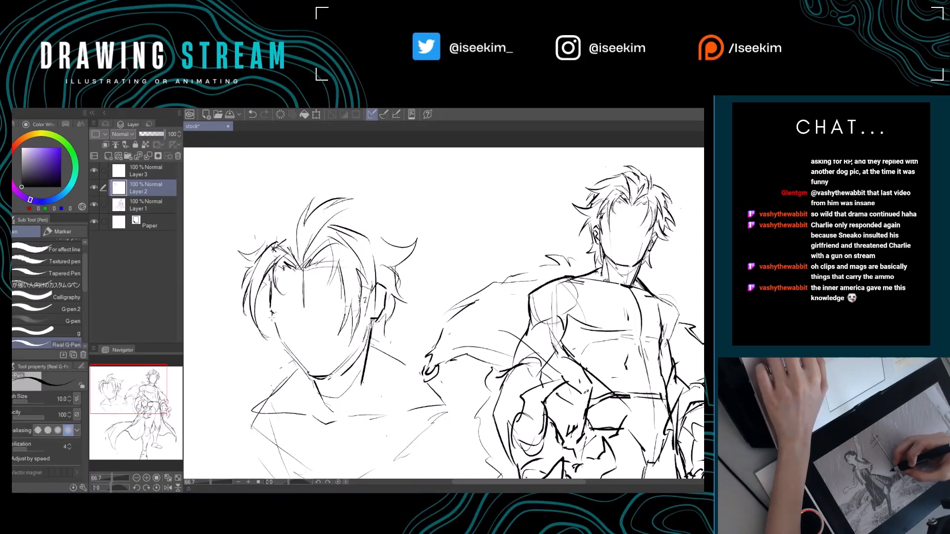
pyautogui.moveTo(264, 300); pyautogui.dragTo(242, 298)
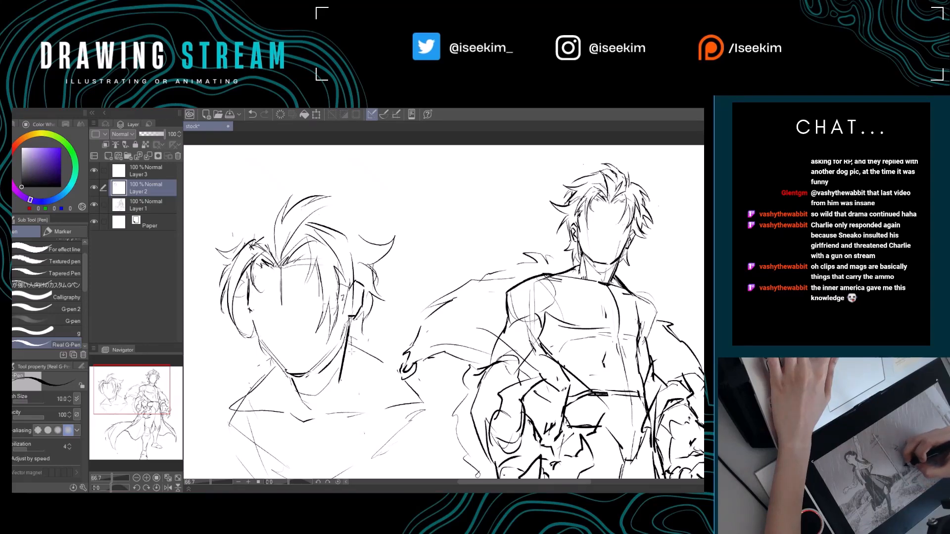
pyautogui.moveTo(377, 337); pyautogui.dragTo(437, 375)
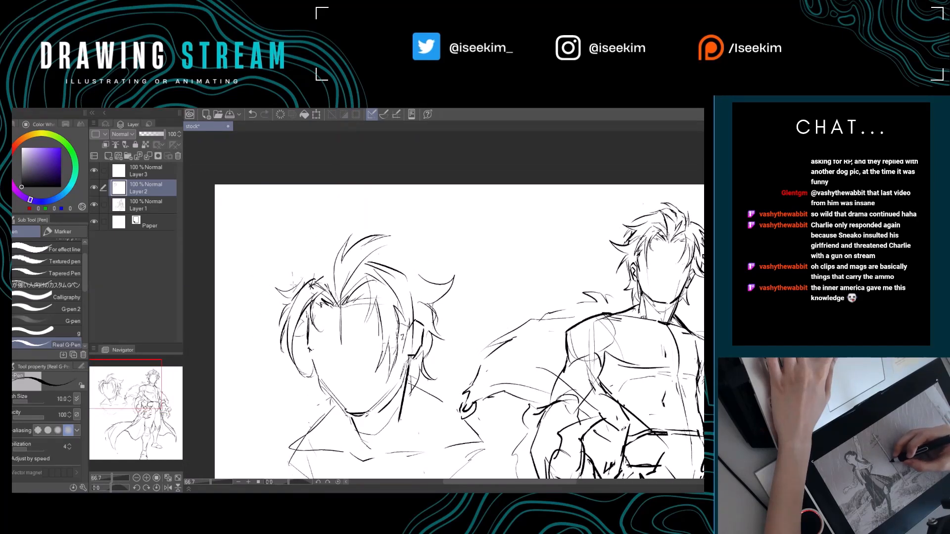
# Sketch a thin upright lock above the forehead parting and extend the tall tuft across the crown into a pointed lock on the ear side.
pyautogui.moveTo(306, 259); pyautogui.dragTo(308, 242)
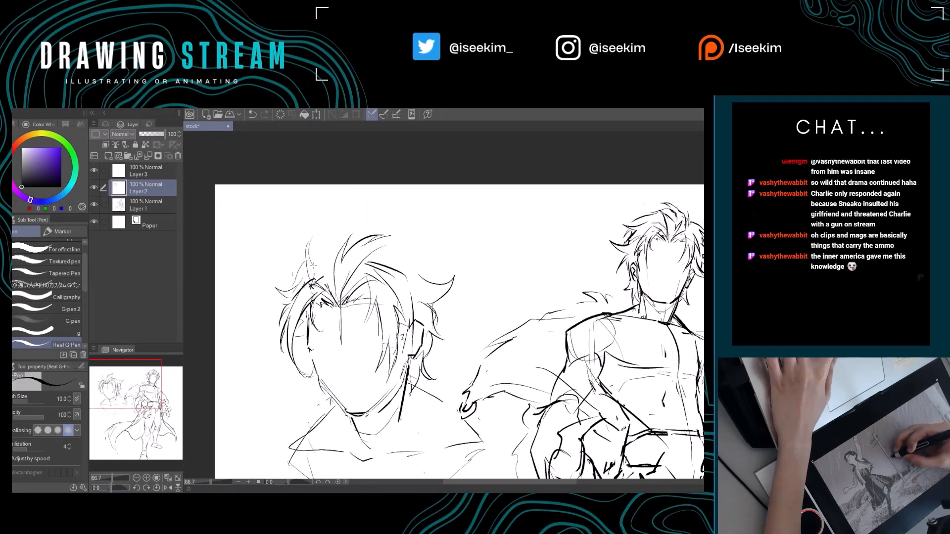
pyautogui.hotkey('ctrl', 'z')
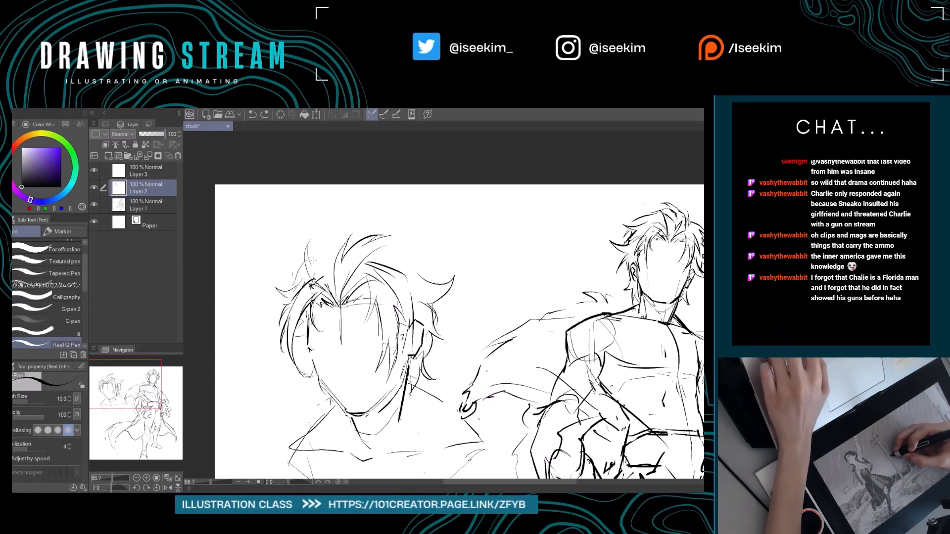
pyautogui.moveTo(377, 252); pyautogui.dragTo(328, 232)
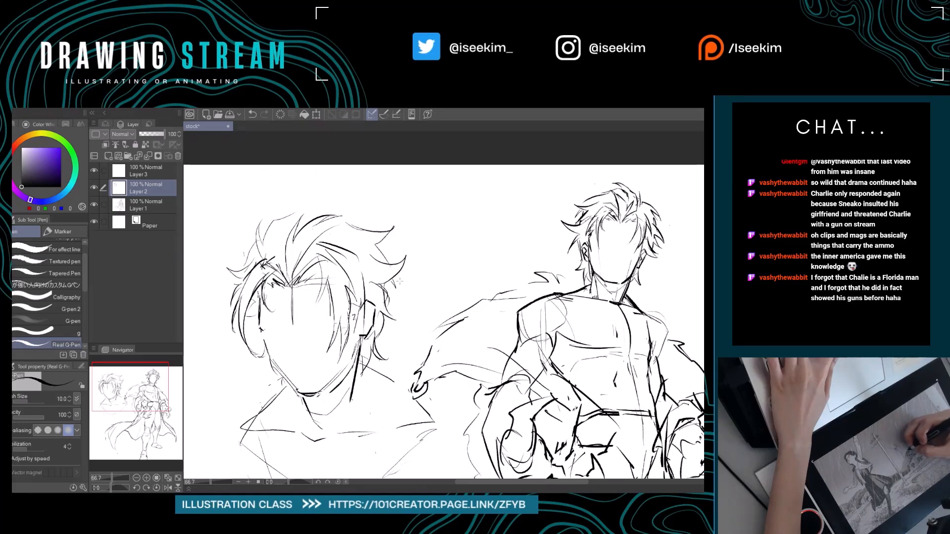
pyautogui.moveTo(383, 264); pyautogui.dragTo(412, 276)
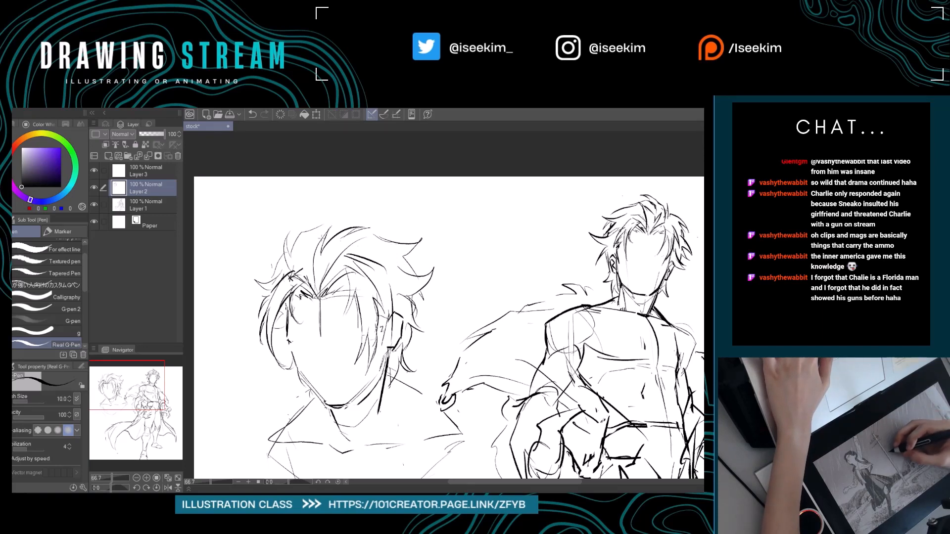
pyautogui.moveTo(319, 259); pyautogui.dragTo(336, 251)
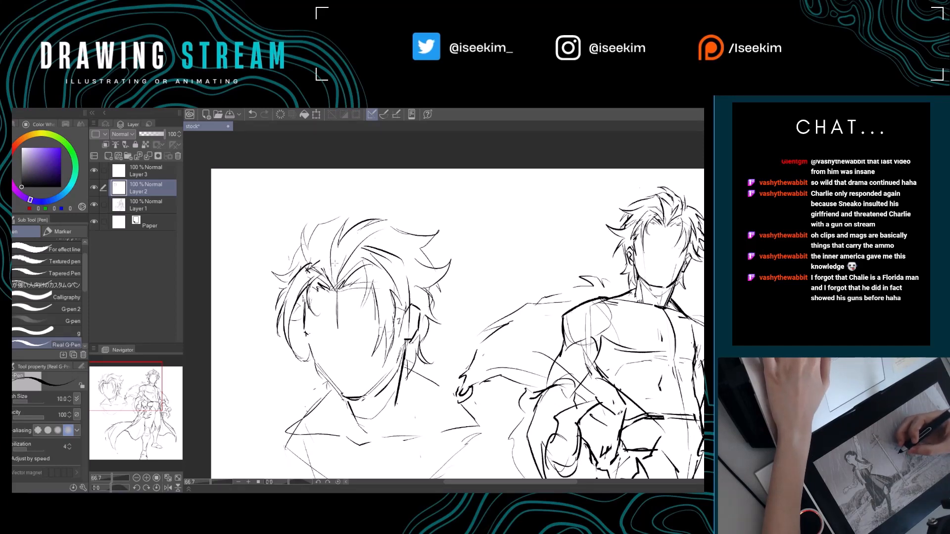
# Trim and rework the small upright lock beside the tuft with the canvas tilted, and restore the canvas to upright.
pyautogui.press('e')
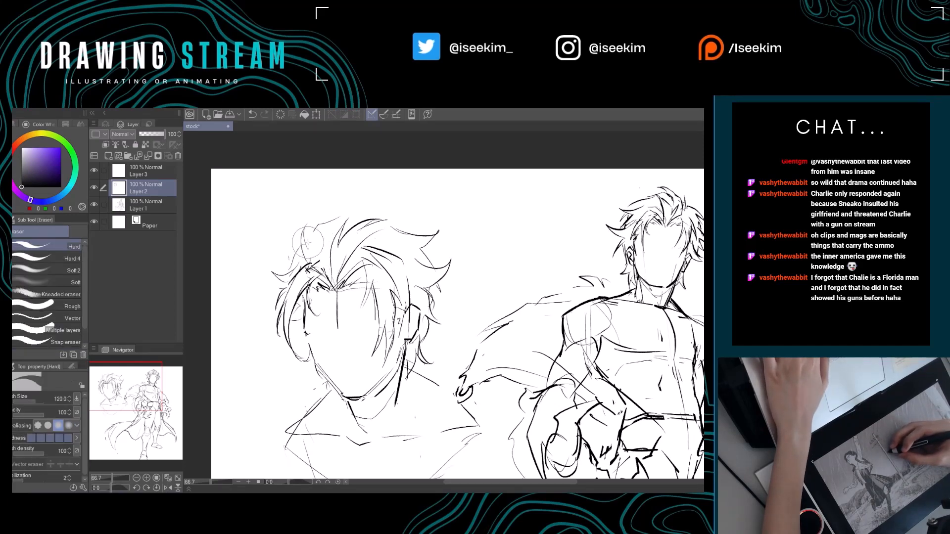
pyautogui.press('p')
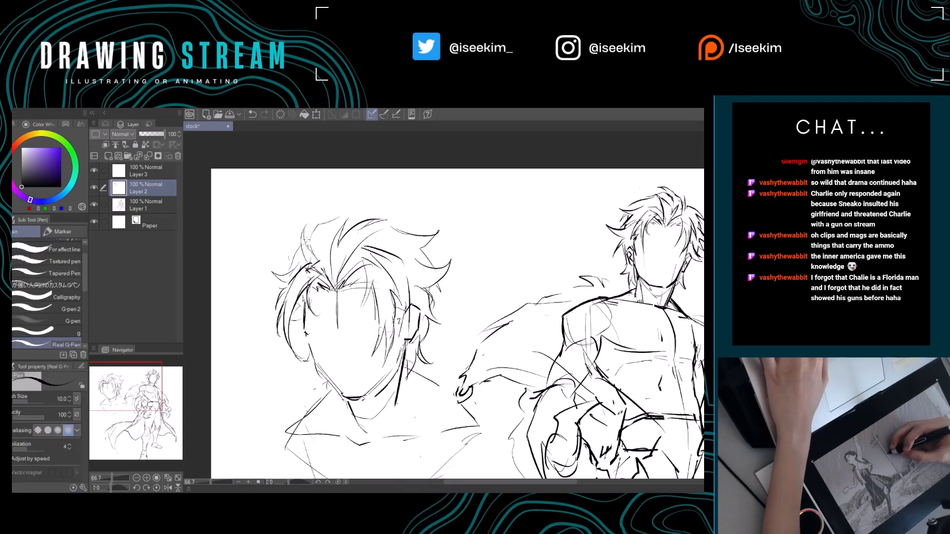
pyautogui.press('r')
pyautogui.moveTo(372, 192); pyautogui.dragTo(351, 208)
pyautogui.press('e')
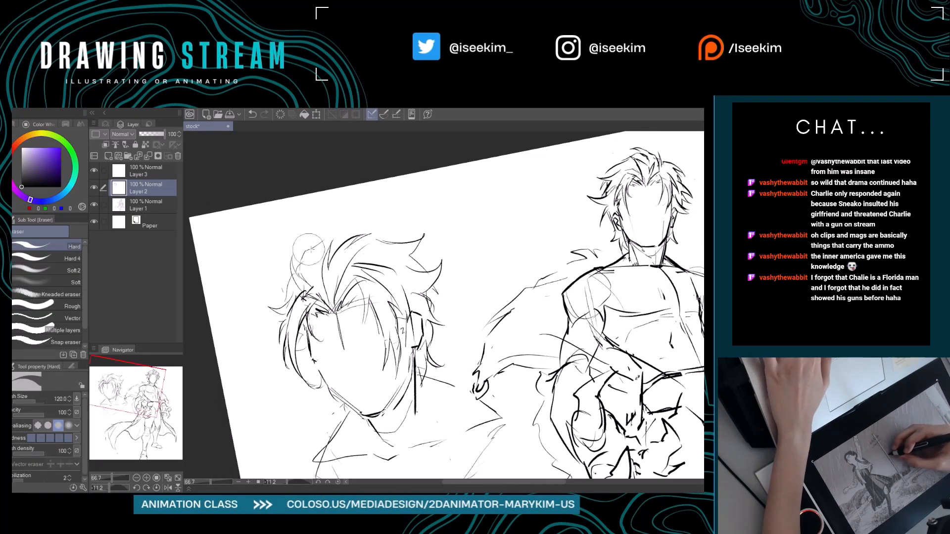
pyautogui.press('p')
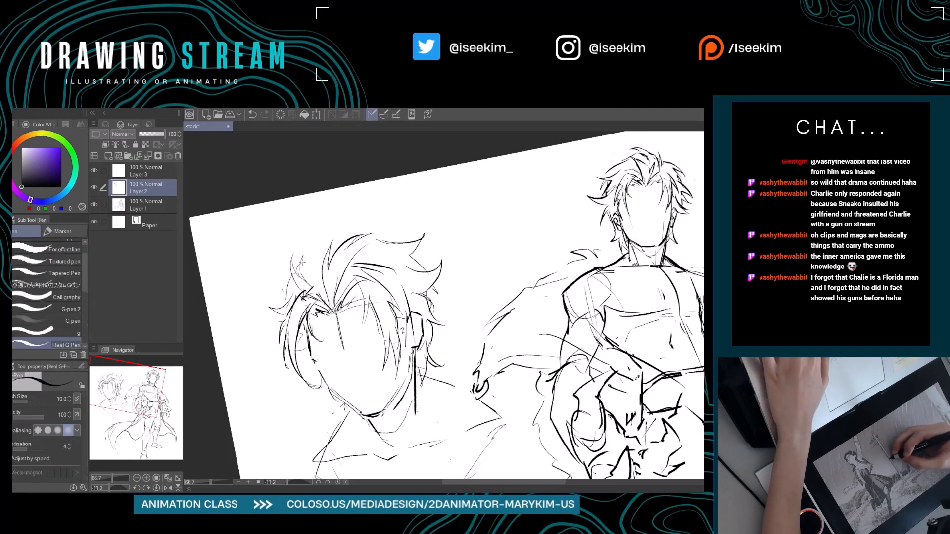
pyautogui.hotkey('ctrl', 'z')
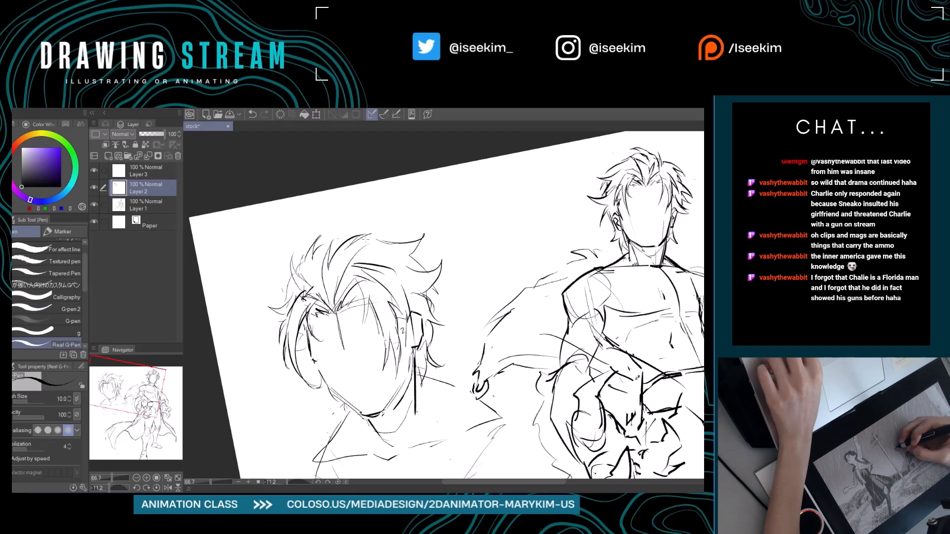
pyautogui.hotkey('ctrl', '@')
# Try an extra short spike between the small upright lock and the crown tuft.
pyautogui.hotkey('ctrl', 'z')
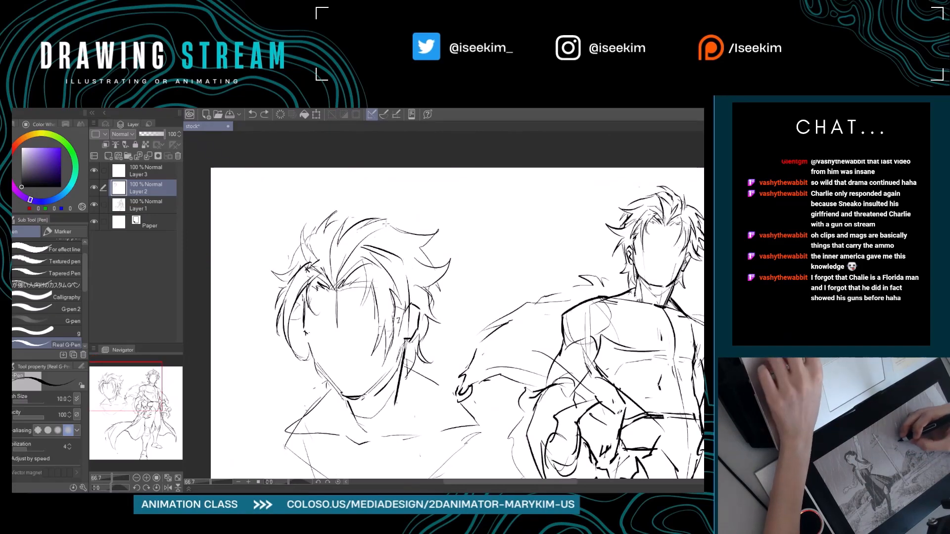
pyautogui.moveTo(382, 221); pyautogui.dragTo(417, 222)
pyautogui.hotkey('ctrl', 'z')
pyautogui.hotkey('ctrl', 'z')
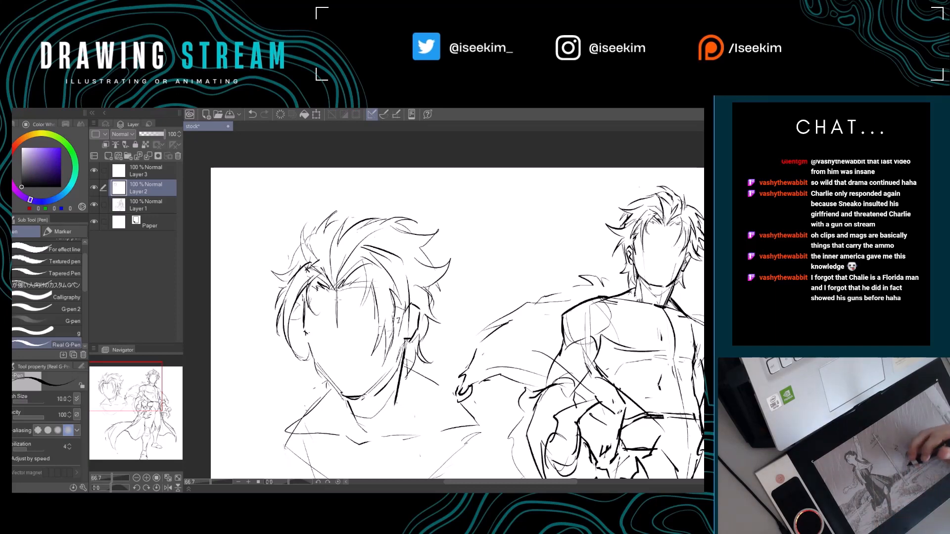
pyautogui.press('r')
pyautogui.moveTo(346, 218); pyautogui.dragTo(334, 230)
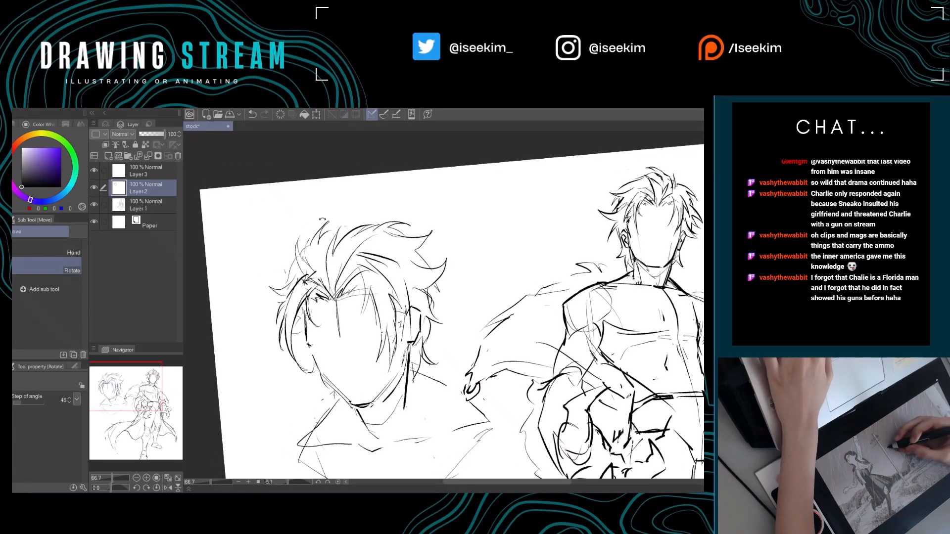
pyautogui.doubleClick(330, 236)
pyautogui.press('e')
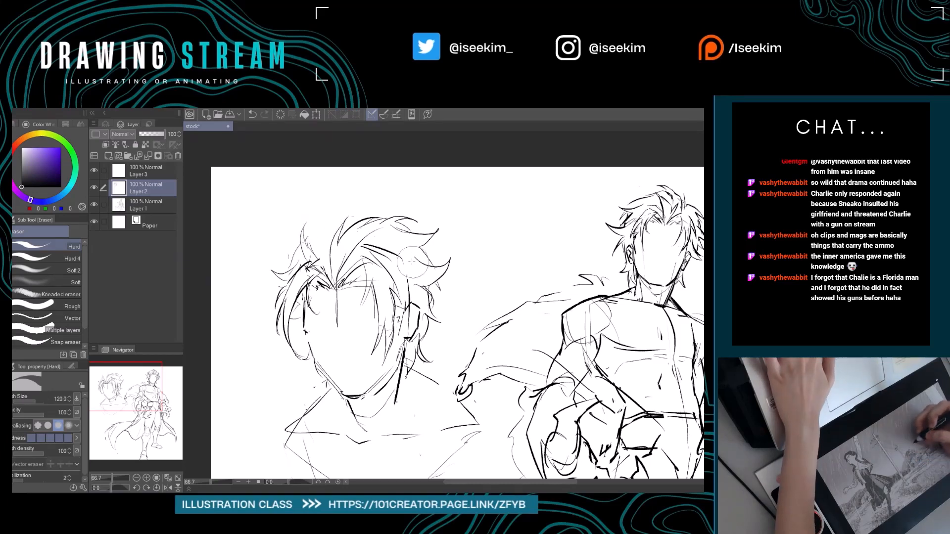
# Clean up the hair beneath the outer pointed lock on the ear side and sketch short spiky strands behind the ear.
pyautogui.moveTo(471, 297); pyautogui.dragTo(446, 293)
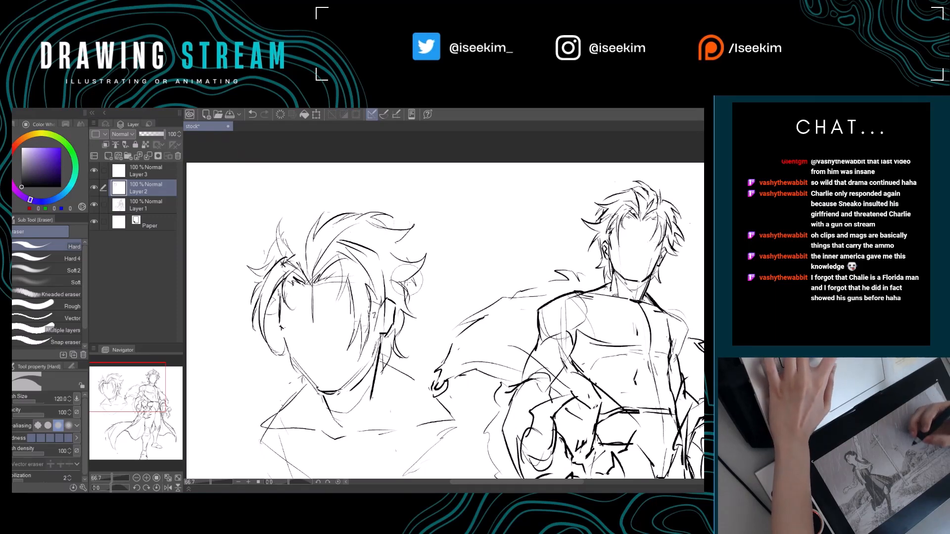
pyautogui.moveTo(407, 280); pyautogui.dragTo(397, 276)
pyautogui.press('p')
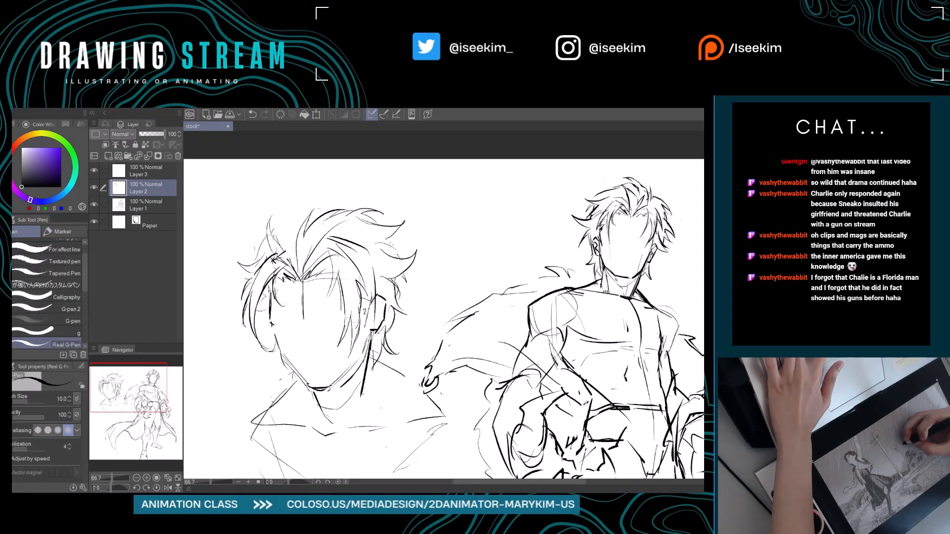
pyautogui.moveTo(397, 249); pyautogui.dragTo(417, 262)
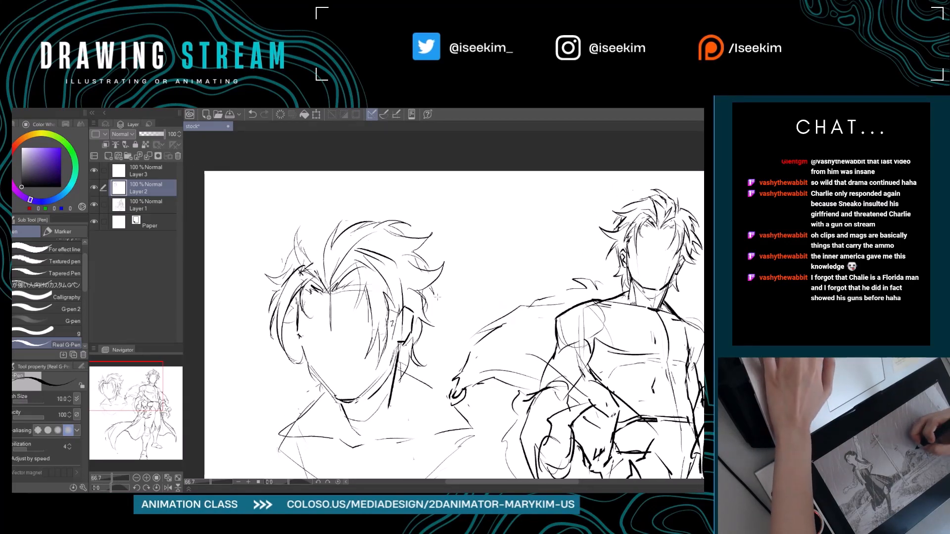
pyautogui.moveTo(420, 280); pyautogui.dragTo(460, 275)
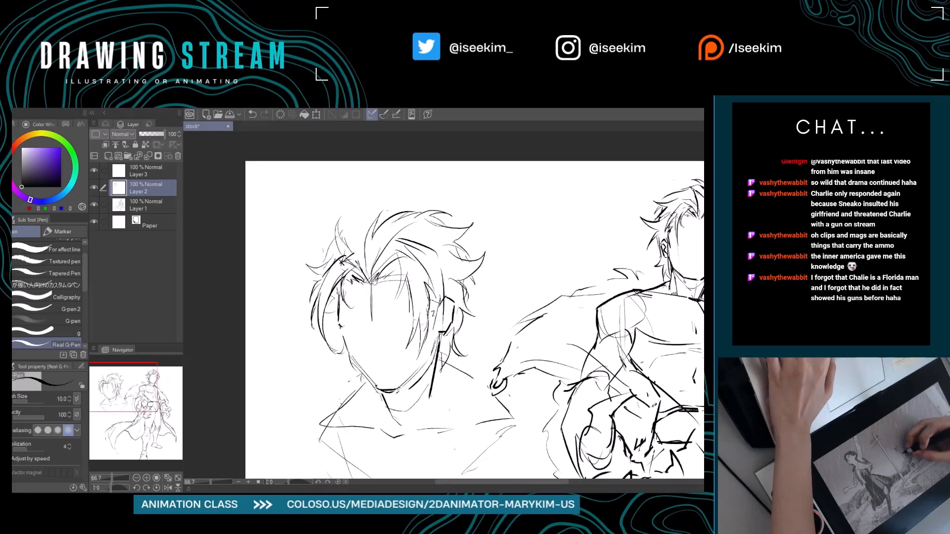
pyautogui.moveTo(375, 282); pyautogui.dragTo(411, 281)
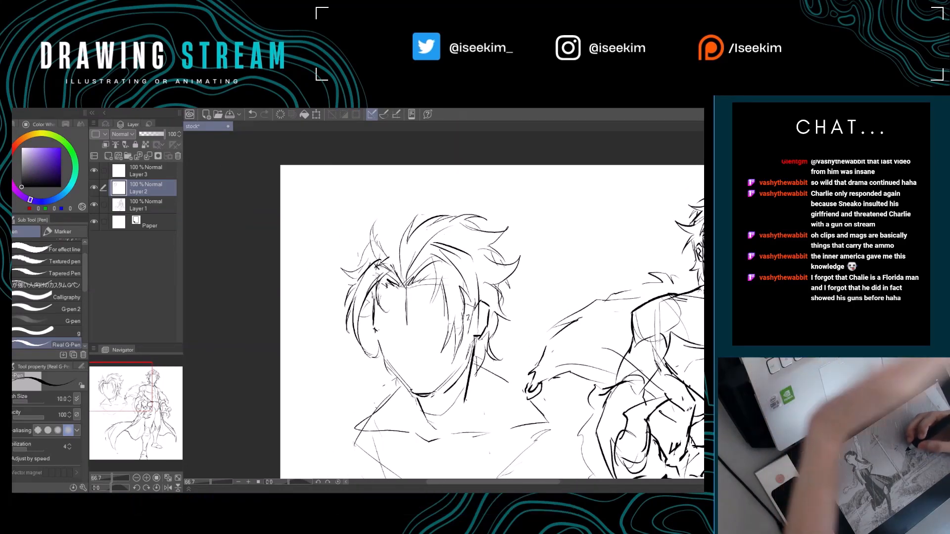
# Clean up the root of the small upright lock and add a short curved lock beside it with the canvas tilted, and restore the canvas to upright.
pyautogui.press('r')
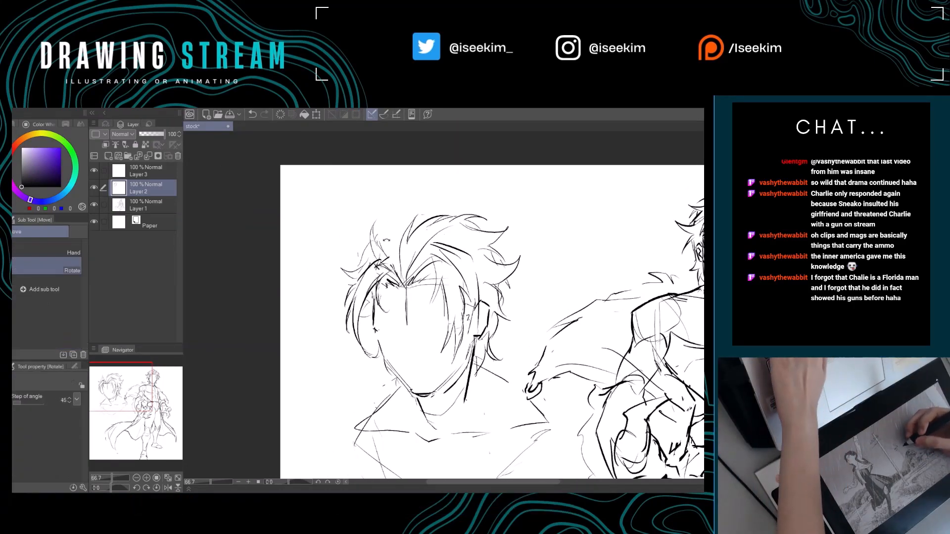
pyautogui.moveTo(371, 259); pyautogui.dragTo(360, 284)
pyautogui.press('e')
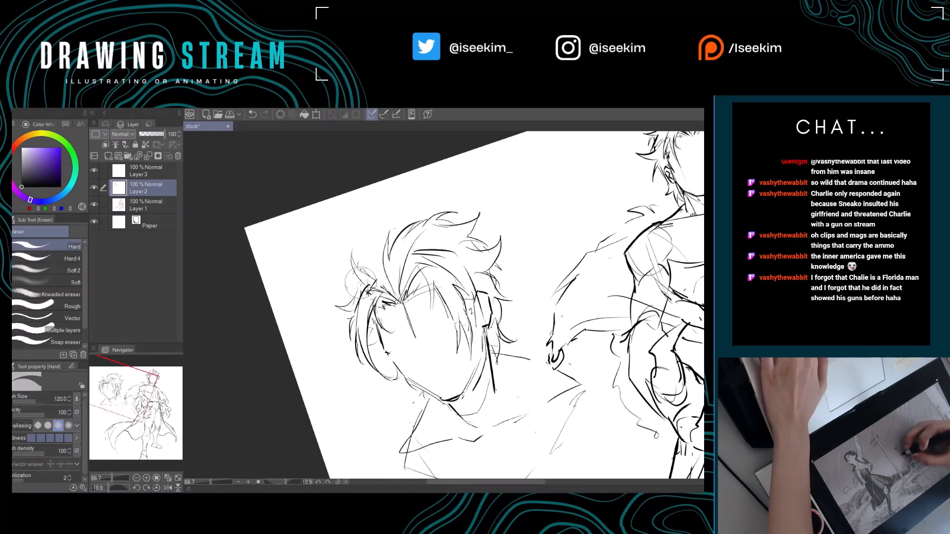
pyautogui.press('p')
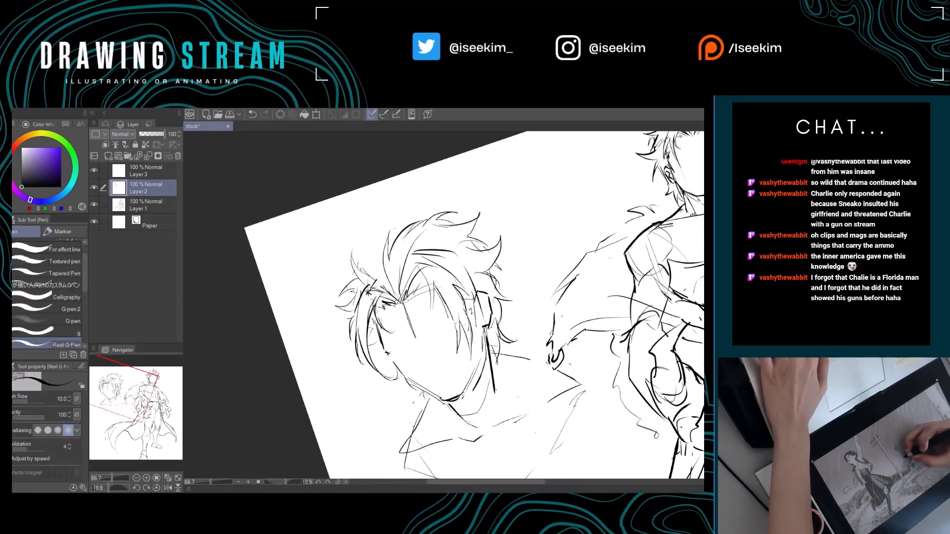
pyautogui.hotkey('ctrl', '@')
# Draw a pointed spike rising from the top of the crown, redoing its first stroke.
pyautogui.moveTo(396, 247)
pyautogui.mouseDown()
pyautogui.moveTo(372, 251)
pyautogui.moveTo(369, 212)
pyautogui.moveTo(396, 217)
pyautogui.moveTo(426, 203)
pyautogui.mouseUp()
pyautogui.hotkey('ctrl', 'z')
pyautogui.moveTo(426, 203); pyautogui.dragTo(418, 216)
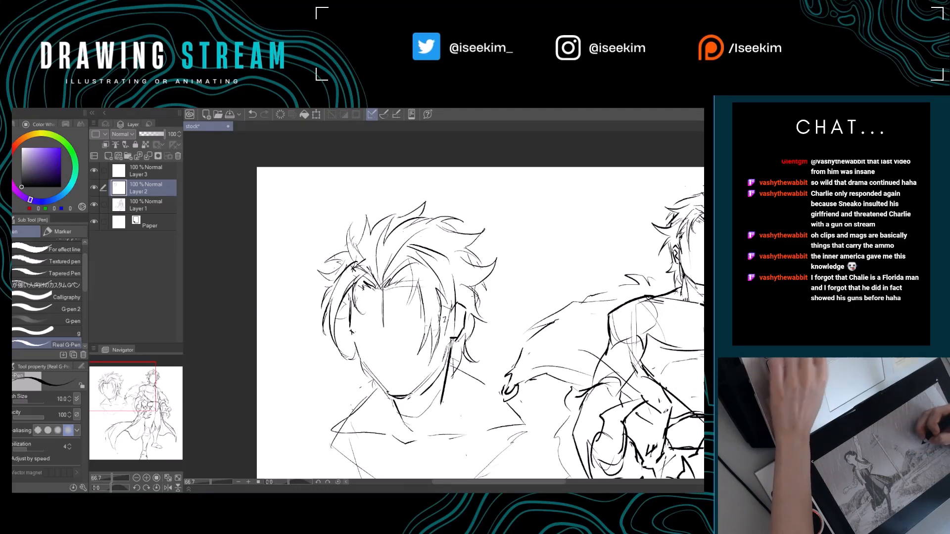
# Erase stray lines inside the crown's ear-side lock and draw a sharp strand flicking outward above the ear.
pyautogui.moveTo(482, 257); pyautogui.dragTo(438, 228)
pyautogui.press('e')
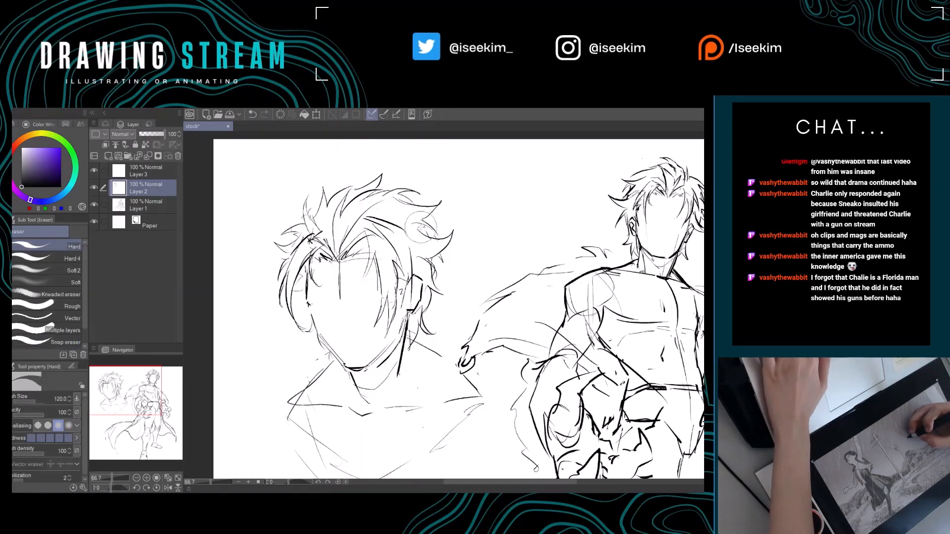
pyautogui.press('p')
pyautogui.hotkey('ctrl', 'z')
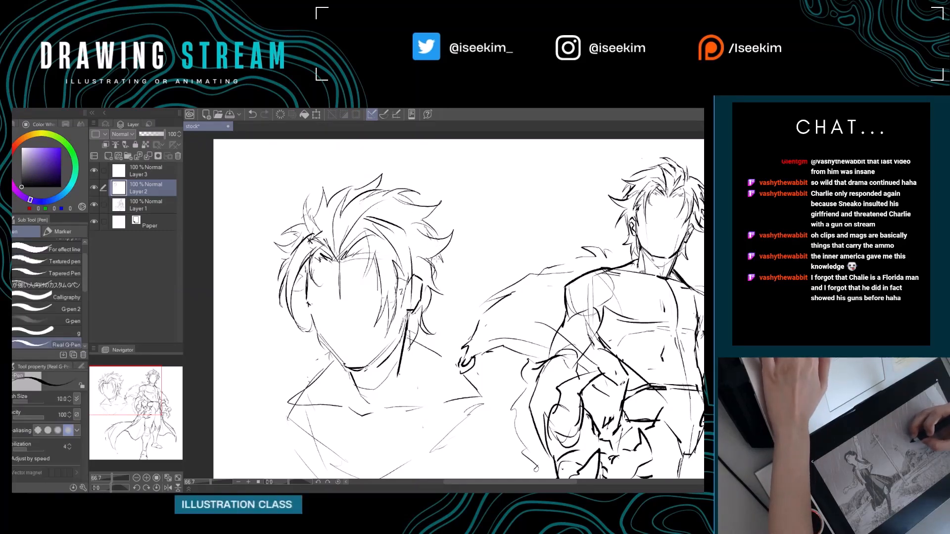
pyautogui.moveTo(435, 256); pyautogui.dragTo(448, 270)
pyautogui.moveTo(424, 321); pyautogui.dragTo(445, 309)
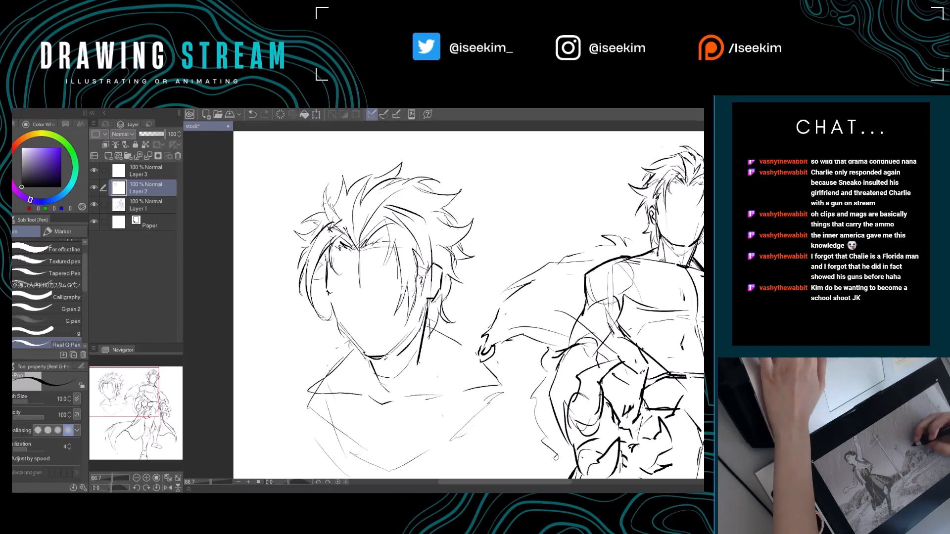
# Erase the pointed end of the crown's ear-side lock and rework its edge with the canvas rotated, and restore the canvas to upright.
pyautogui.press('e')
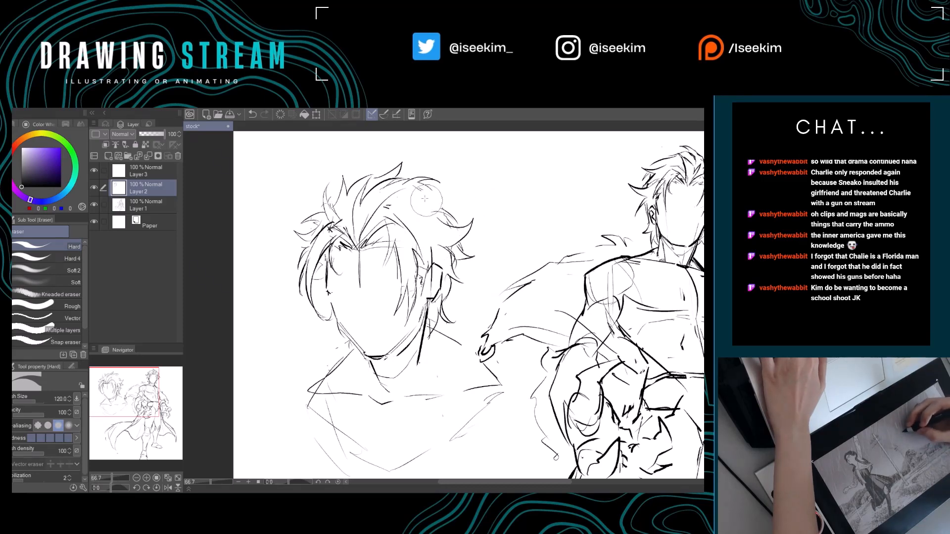
pyautogui.press('r')
pyautogui.moveTo(492, 165)
pyautogui.mouseDown()
pyautogui.moveTo(471, 162)
pyautogui.moveTo(319, 230)
pyautogui.mouseUp()
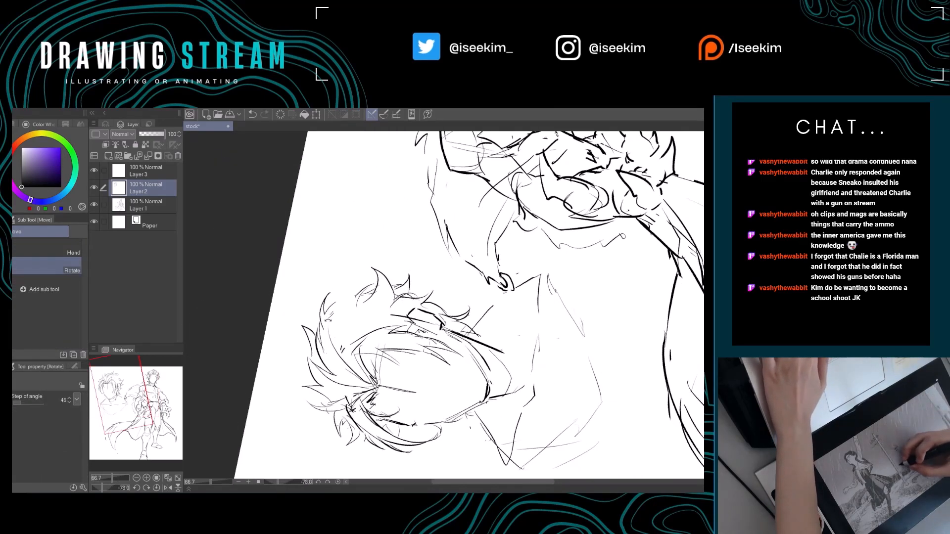
pyautogui.press('p')
pyautogui.moveTo(323, 314); pyautogui.dragTo(333, 333)
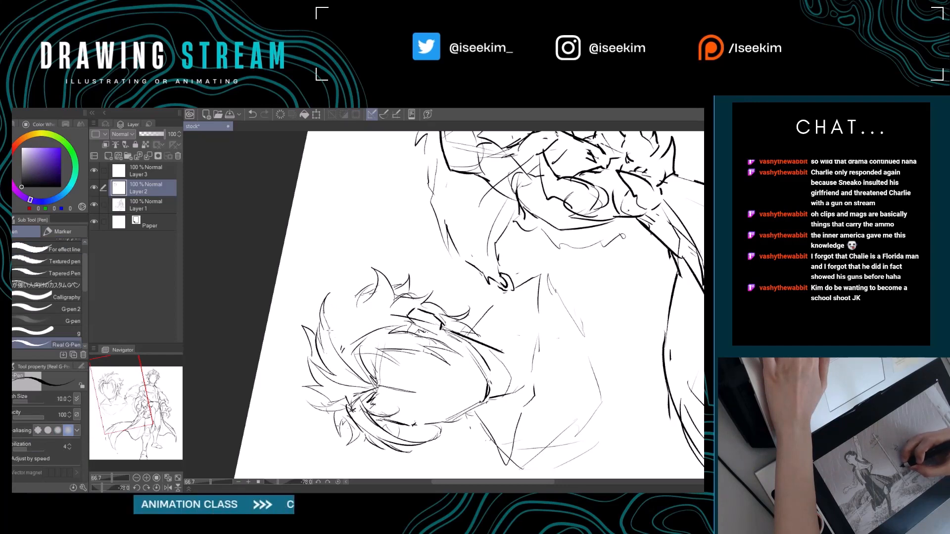
pyautogui.hotkey('ctrl', '@')
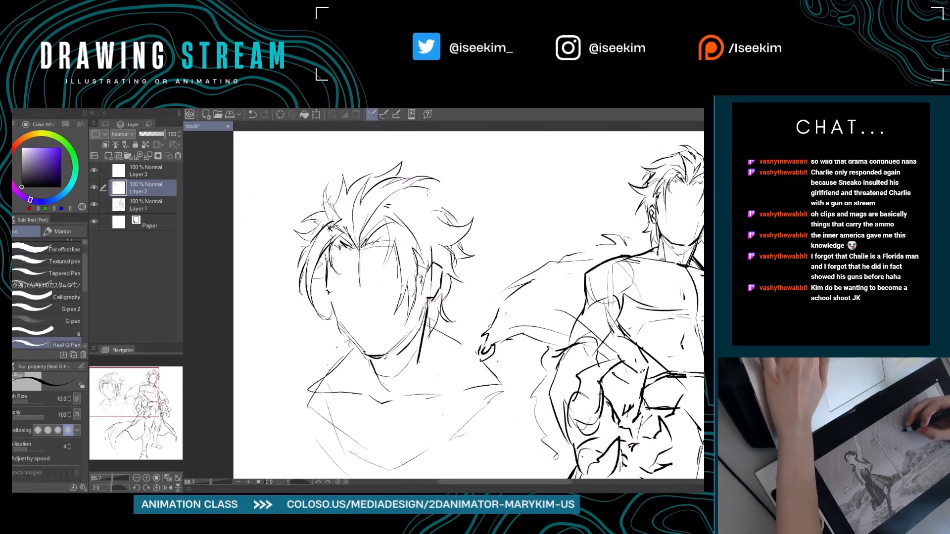
# Draw a new pointed lock linking the crown outline to the outer flicked lock on the ear side.
pyautogui.moveTo(428, 192)
pyautogui.mouseDown()
pyautogui.moveTo(457, 203)
pyautogui.moveTo(464, 197)
pyautogui.moveTo(453, 214)
pyautogui.mouseUp()
pyautogui.hotkey('ctrl', 'z')
pyautogui.moveTo(448, 247); pyautogui.dragTo(468, 250)
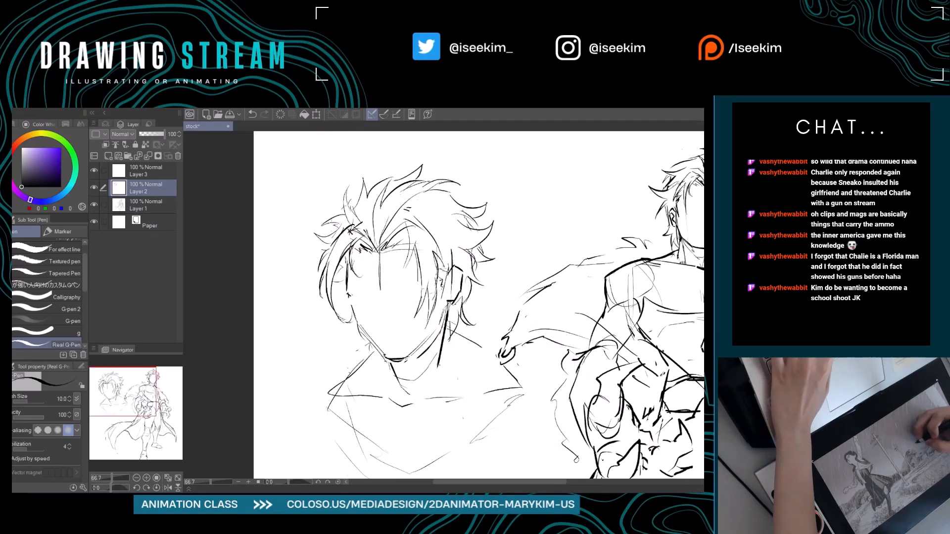
# Erase the rough ear lines and redraw the ear's outline and inner fold between the side hair and jaw.
pyautogui.moveTo(450, 300); pyautogui.dragTo(441, 294)
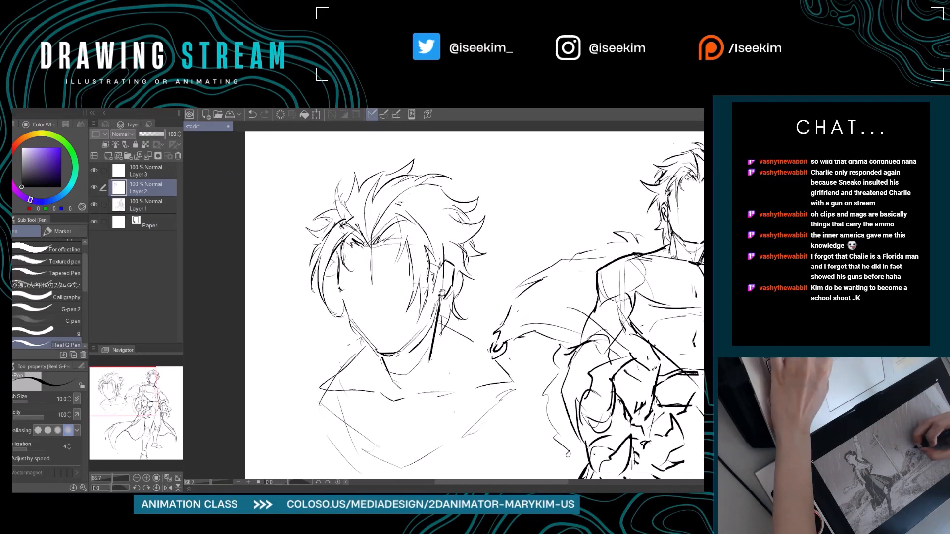
pyautogui.press('e')
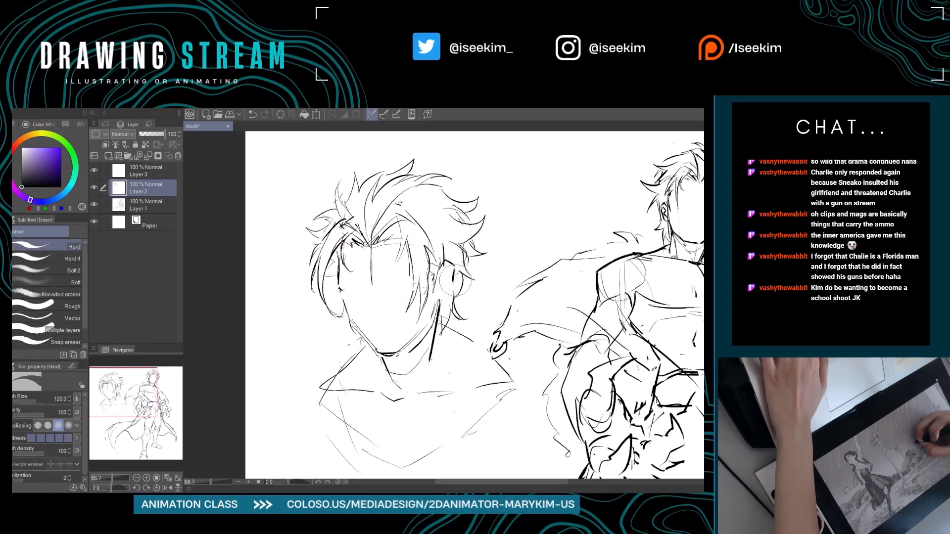
pyautogui.press('p')
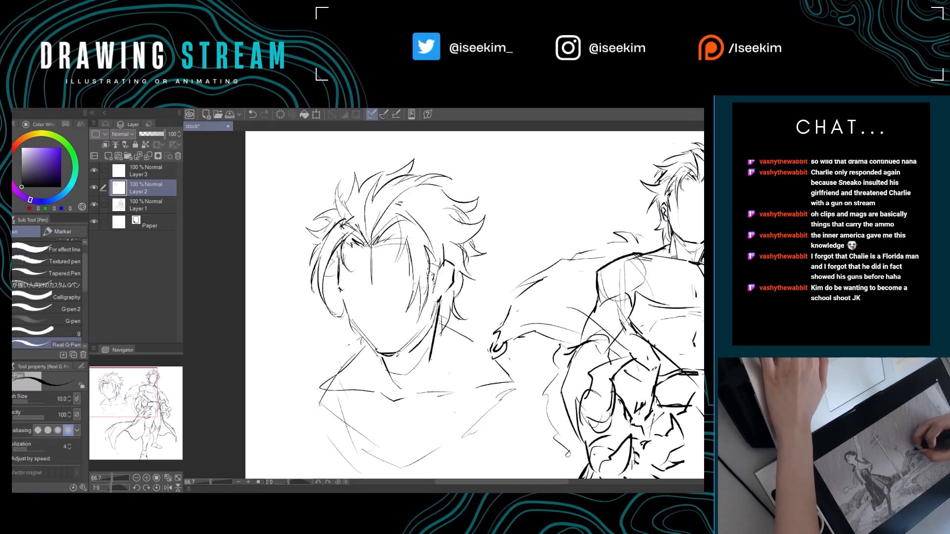
pyautogui.press('e')
pyautogui.moveTo(440, 297); pyautogui.dragTo(438, 301)
pyautogui.press('p')
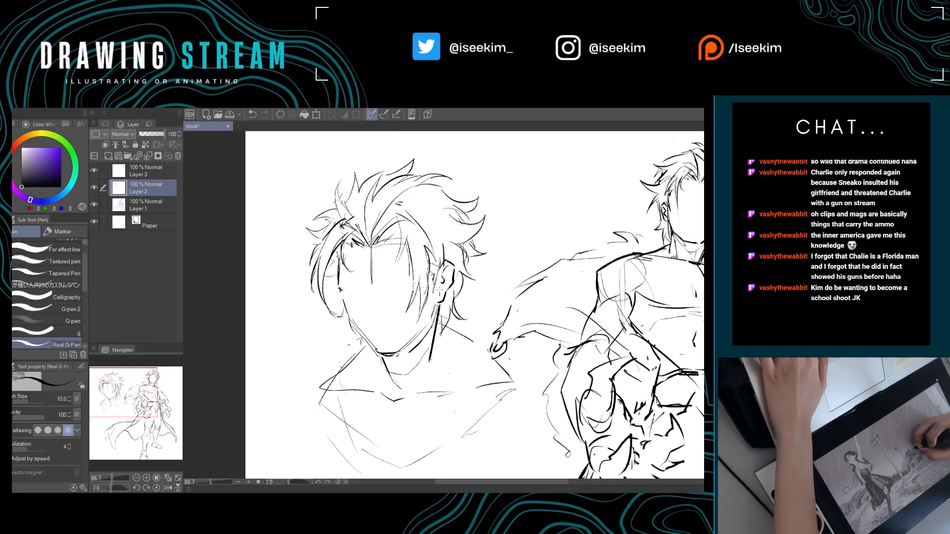
# Clean up and touch up the bust's jawline between the ear and chin, alternating erasing with short pen strokes.
pyautogui.moveTo(495, 316); pyautogui.dragTo(518, 288)
pyautogui.press('e')
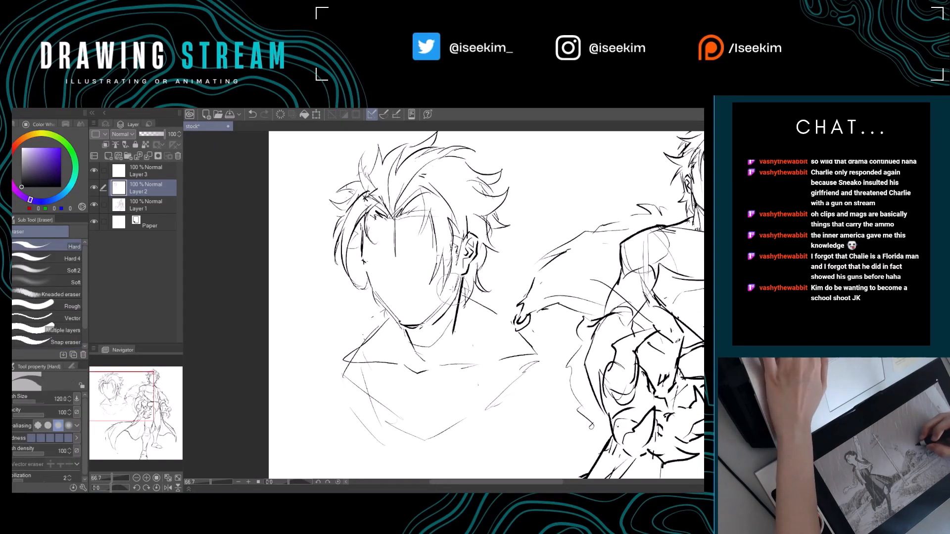
pyautogui.press('p')
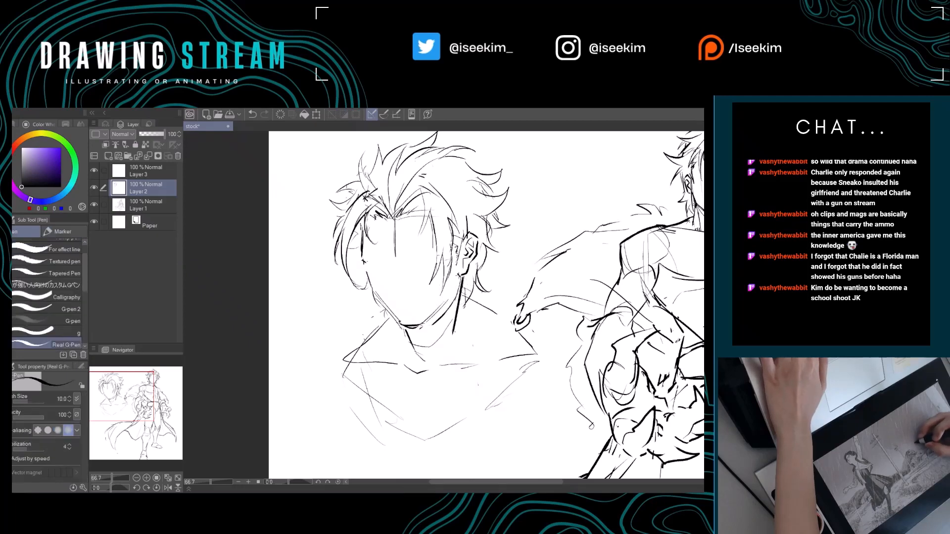
pyautogui.moveTo(439, 331)
pyautogui.mouseDown()
pyautogui.moveTo(400, 320)
pyautogui.moveTo(420, 338)
pyautogui.mouseUp()
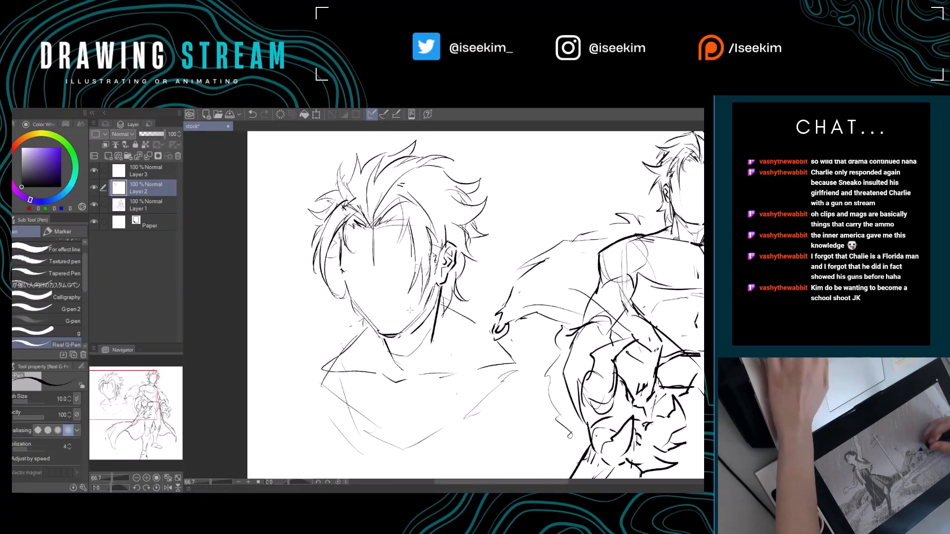
pyautogui.press('e')
pyautogui.press('p')
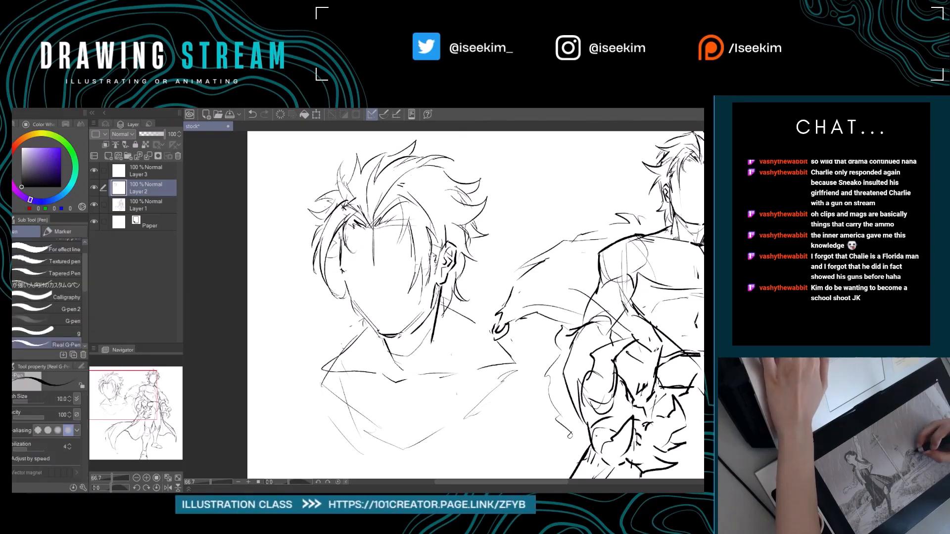
pyautogui.moveTo(411, 325); pyautogui.dragTo(439, 320)
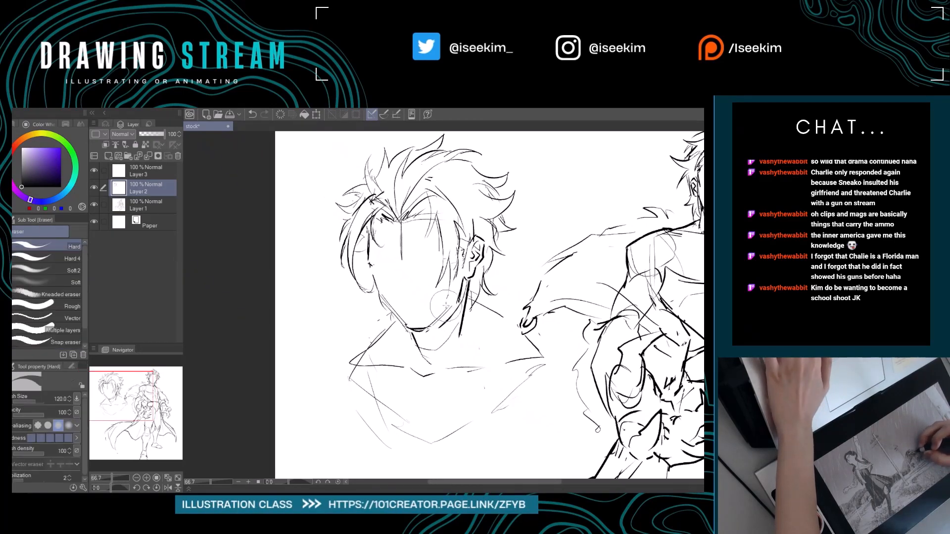
pyautogui.press('e')
pyautogui.press('p')
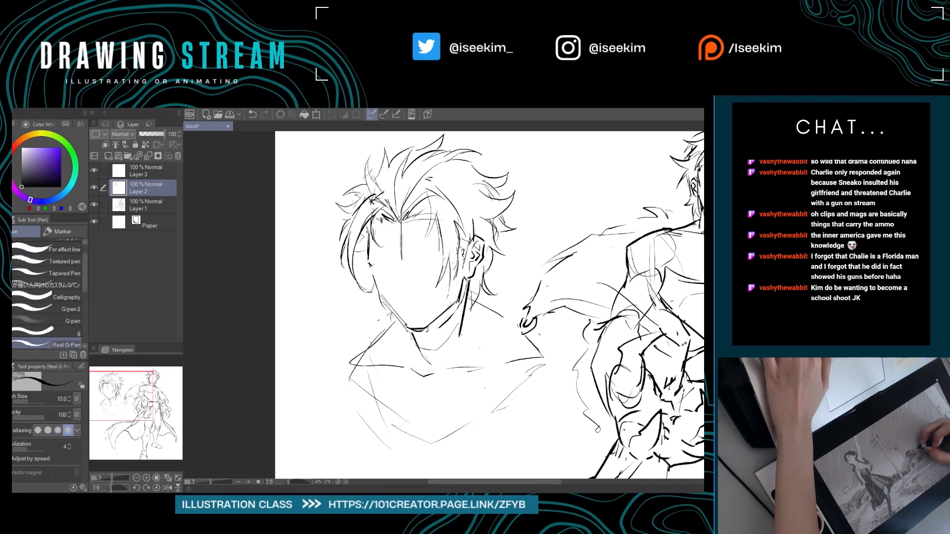
pyautogui.moveTo(460, 299)
pyautogui.mouseDown()
pyautogui.moveTo(435, 310)
pyautogui.moveTo(478, 292)
pyautogui.mouseUp()
# Erase the heavy neck line below the ear and redraw the side of the neck down to the collarbone.
pyautogui.press('e')
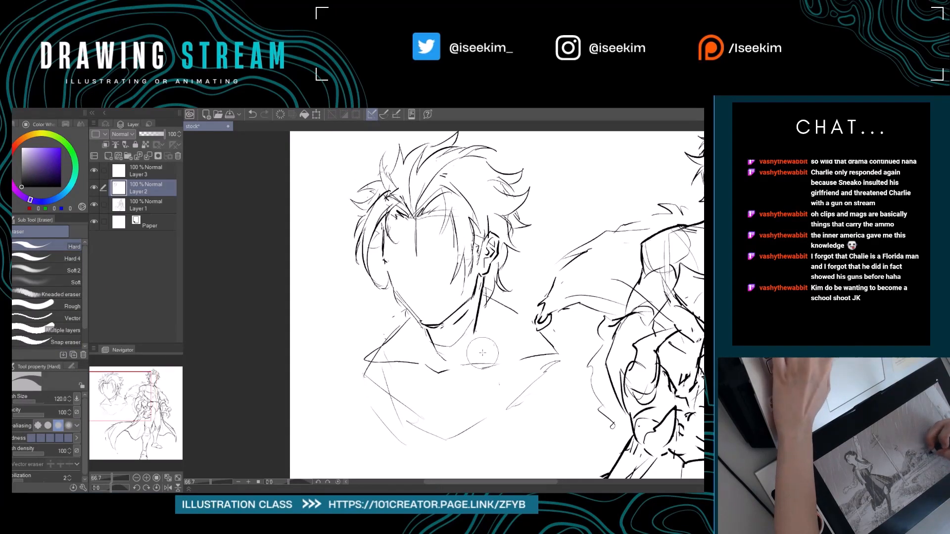
pyautogui.moveTo(482, 353); pyautogui.dragTo(453, 353)
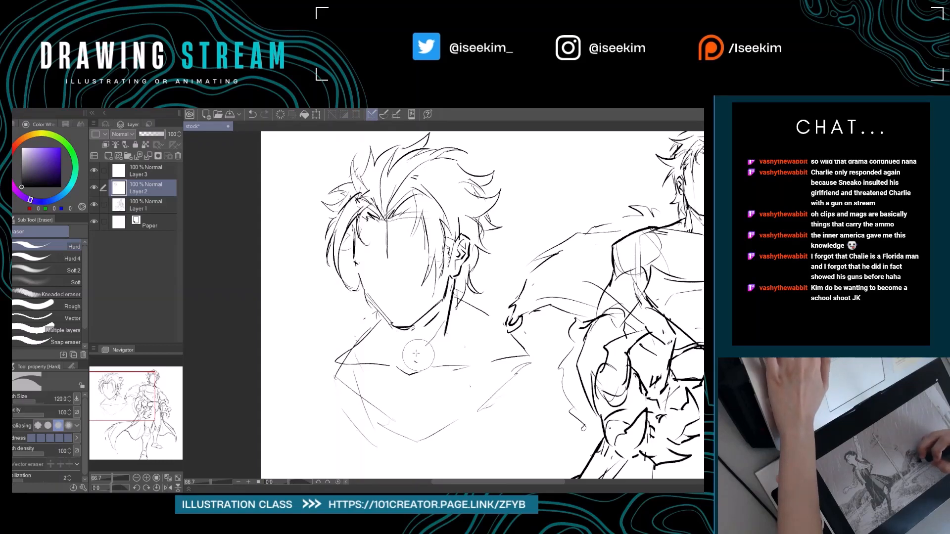
pyautogui.press('p')
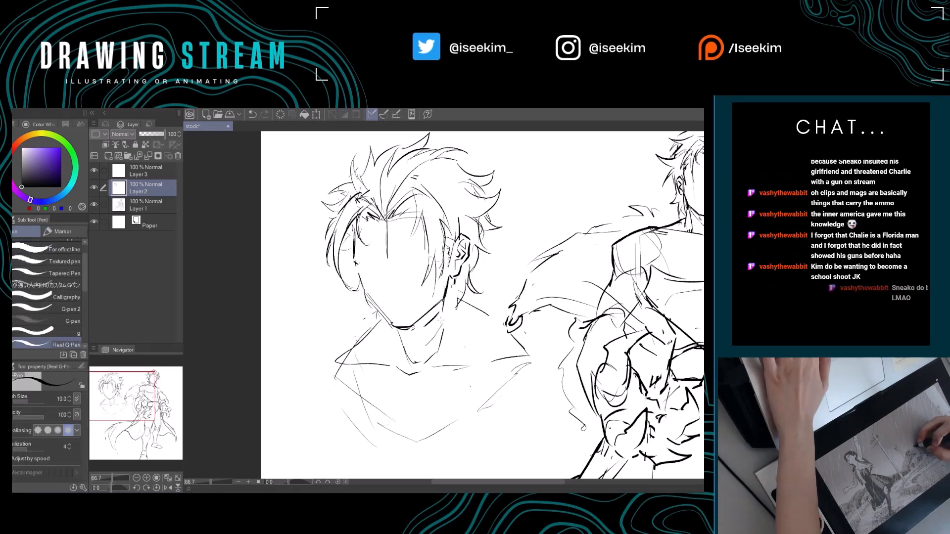
pyautogui.moveTo(454, 281)
pyautogui.mouseDown()
pyautogui.moveTo(457, 324)
pyautogui.moveTo(439, 315)
pyautogui.moveTo(470, 333)
pyautogui.moveTo(444, 325)
pyautogui.mouseUp()
pyautogui.press('e')
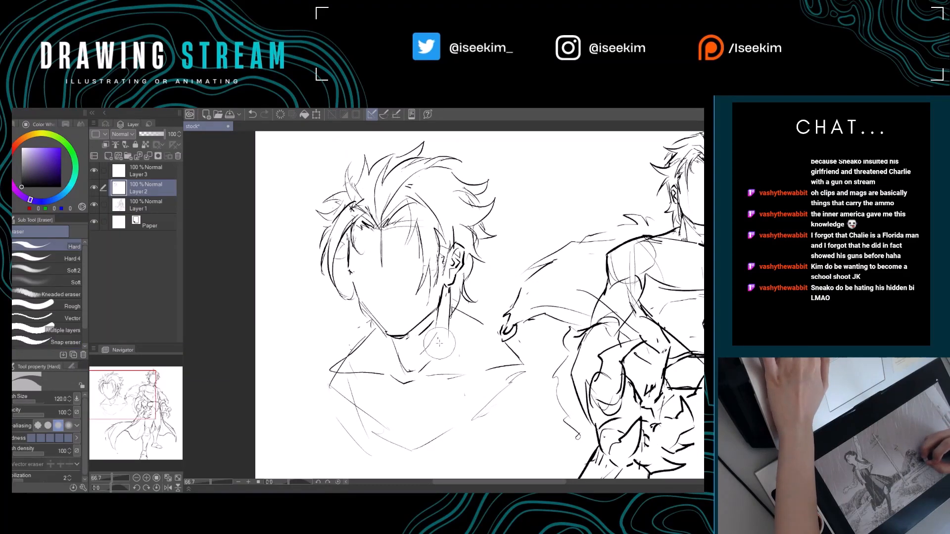
pyautogui.press('p')
pyautogui.moveTo(452, 353); pyautogui.dragTo(435, 373)
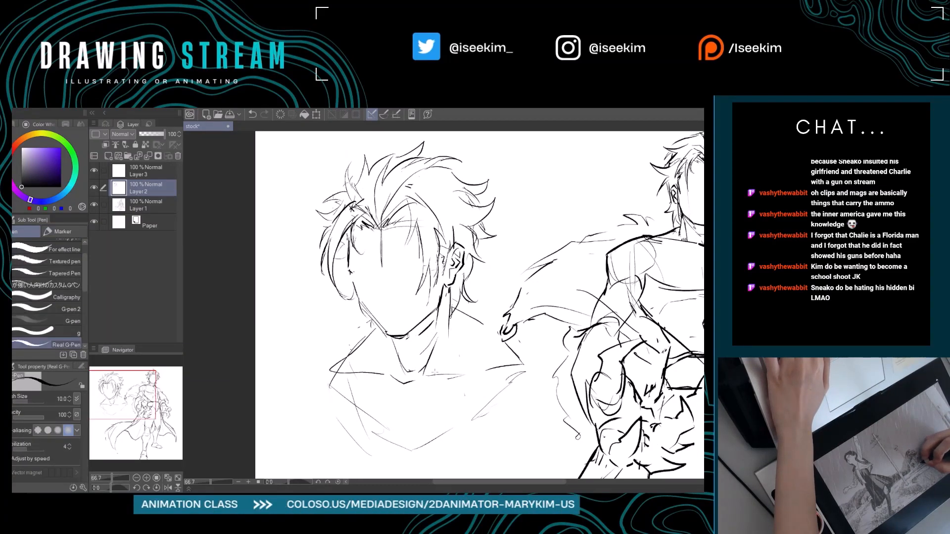
# Add short throat lines beneath the chin and tidy the neck lines just below the ear.
pyautogui.moveTo(392, 343); pyautogui.dragTo(408, 371)
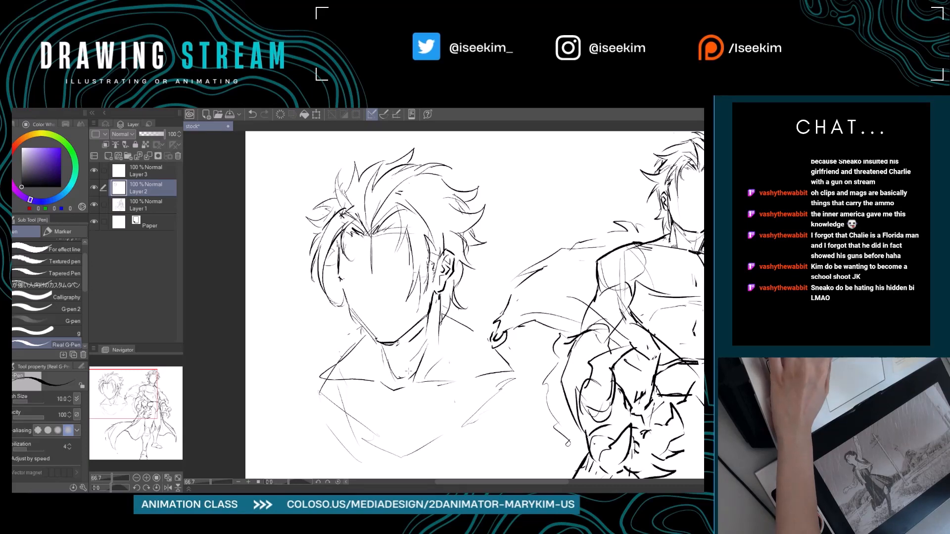
pyautogui.moveTo(409, 371)
pyautogui.mouseDown()
pyautogui.moveTo(385, 354)
pyautogui.moveTo(329, 354)
pyautogui.mouseUp()
pyautogui.moveTo(404, 344)
pyautogui.mouseDown()
pyautogui.moveTo(386, 351)
pyautogui.moveTo(393, 325)
pyautogui.moveTo(443, 336)
pyautogui.mouseUp()
pyautogui.hotkey('ctrl', '0')
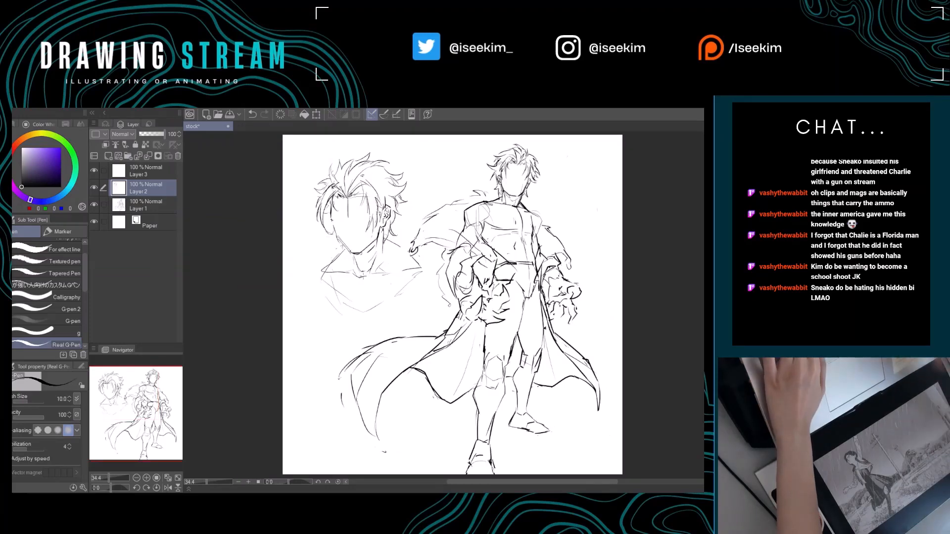
pyautogui.scroll(1, 365, 280)
pyautogui.scroll(1, 365, 280)
pyautogui.moveTo(340, 332)
pyautogui.mouseDown()
pyautogui.moveTo(352, 390)
pyautogui.moveTo(308, 445)
pyautogui.mouseUp()
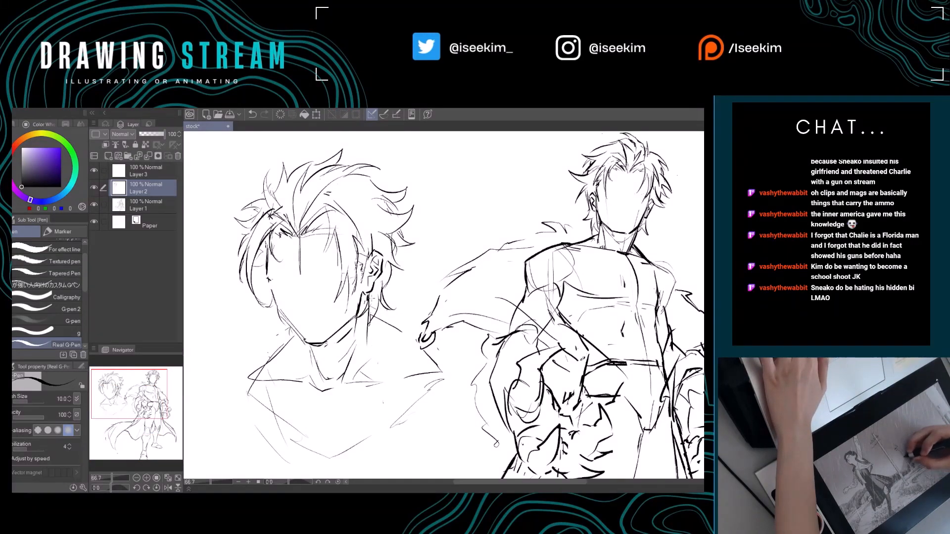
pyautogui.press('e')
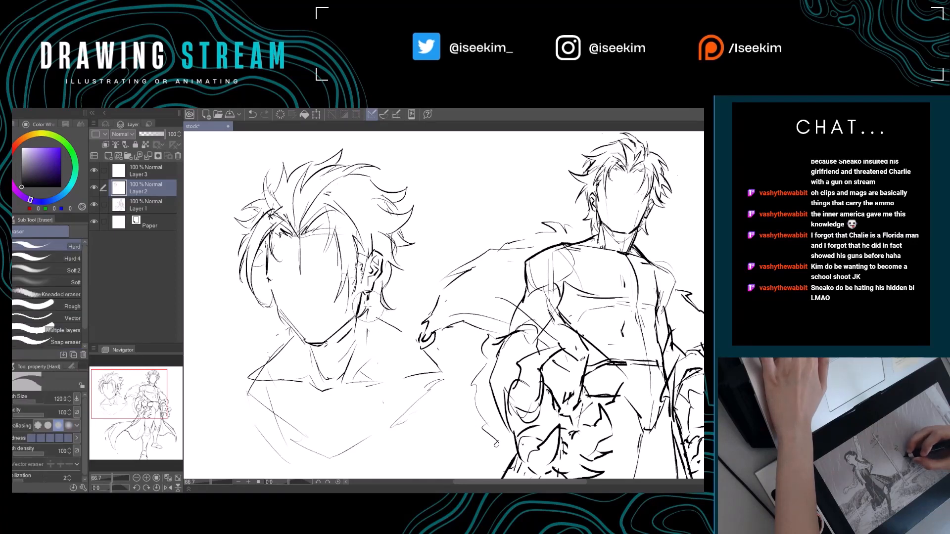
pyautogui.press('p')
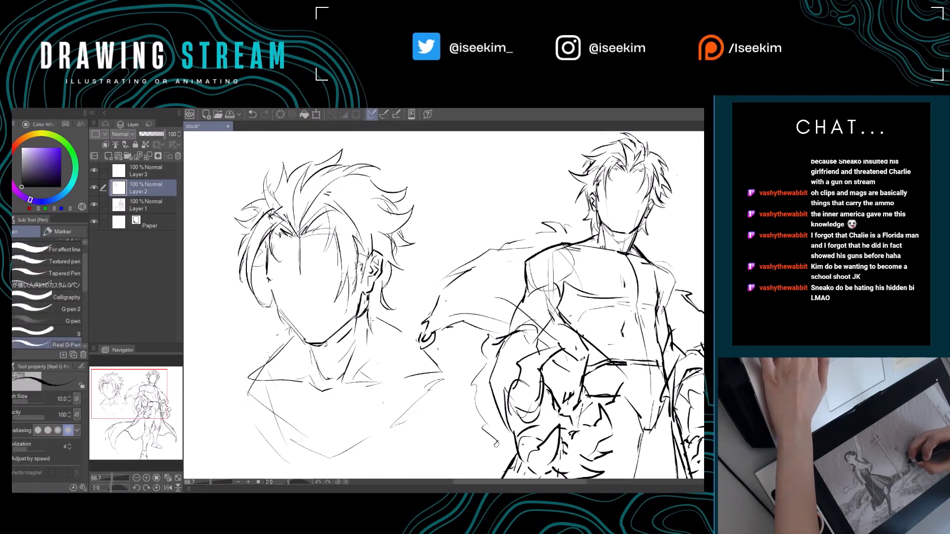
# Draw the face's centre and eye-level guidelines and block in the closed eyes, nose and mouth.
pyautogui.moveTo(369, 302)
pyautogui.mouseDown()
pyautogui.moveTo(372, 325)
pyautogui.moveTo(454, 369)
pyautogui.mouseUp()
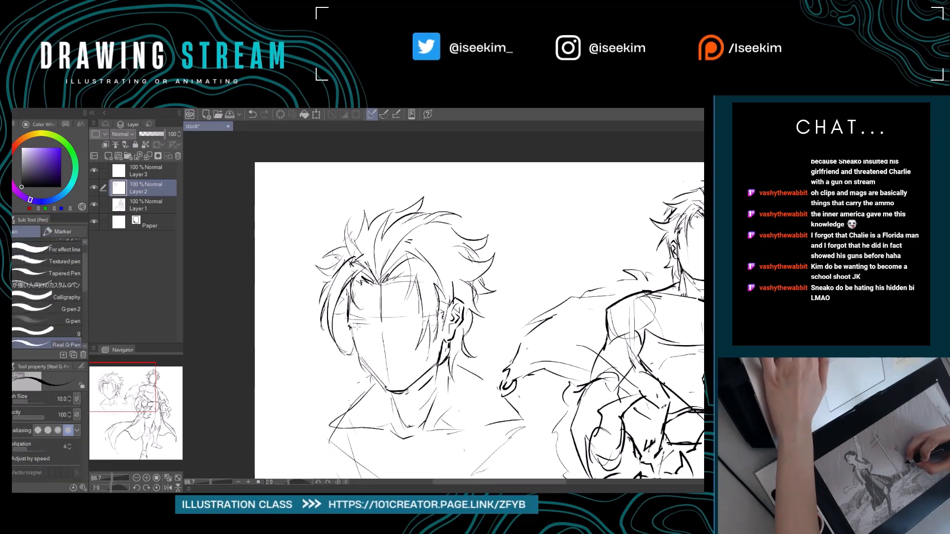
pyautogui.moveTo(356, 326); pyautogui.dragTo(371, 328)
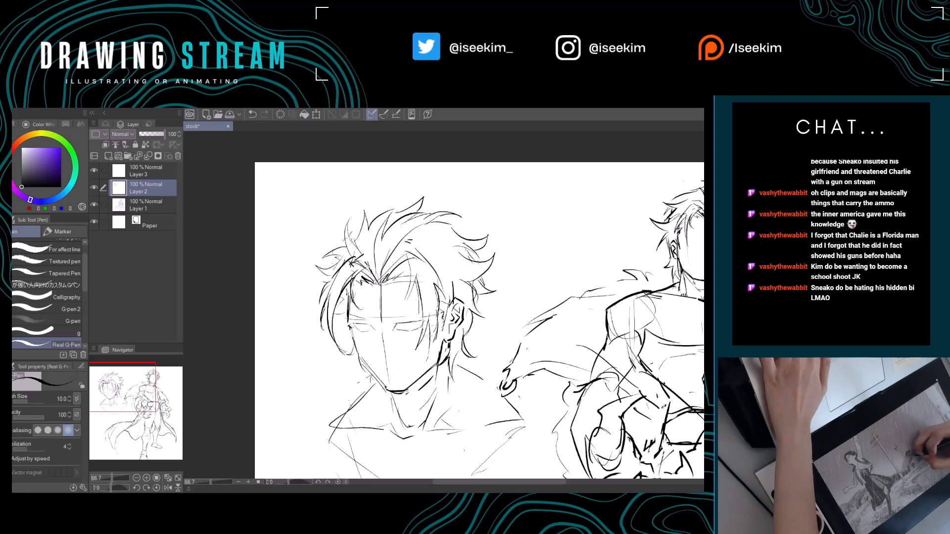
pyautogui.moveTo(423, 325); pyautogui.dragTo(438, 312)
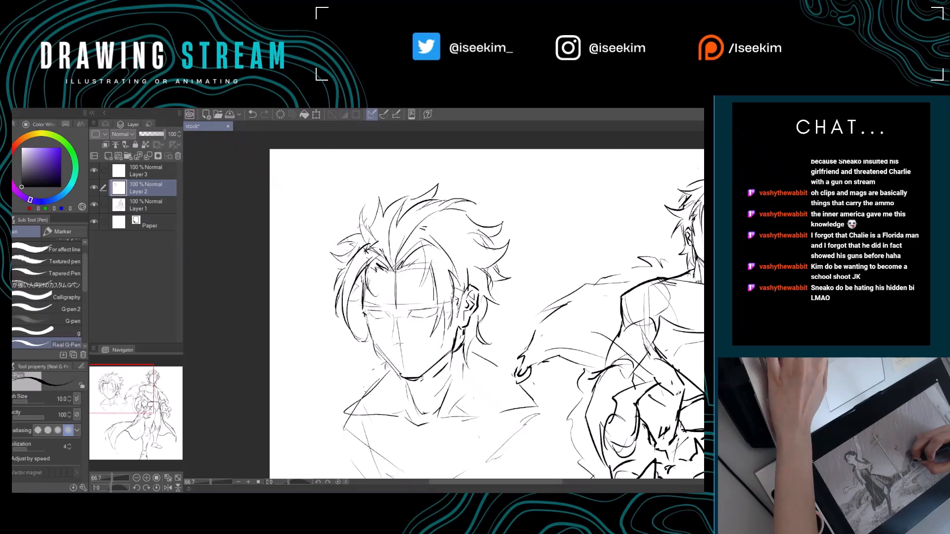
pyautogui.moveTo(394, 346); pyautogui.dragTo(403, 348)
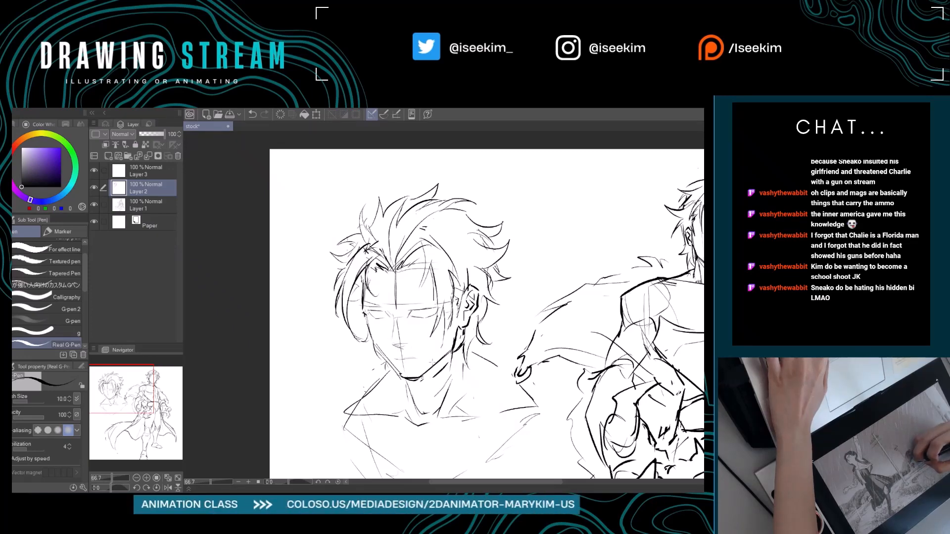
pyautogui.moveTo(433, 363)
pyautogui.mouseDown()
pyautogui.moveTo(385, 308)
pyautogui.moveTo(418, 341)
pyautogui.moveTo(428, 374)
pyautogui.mouseUp()
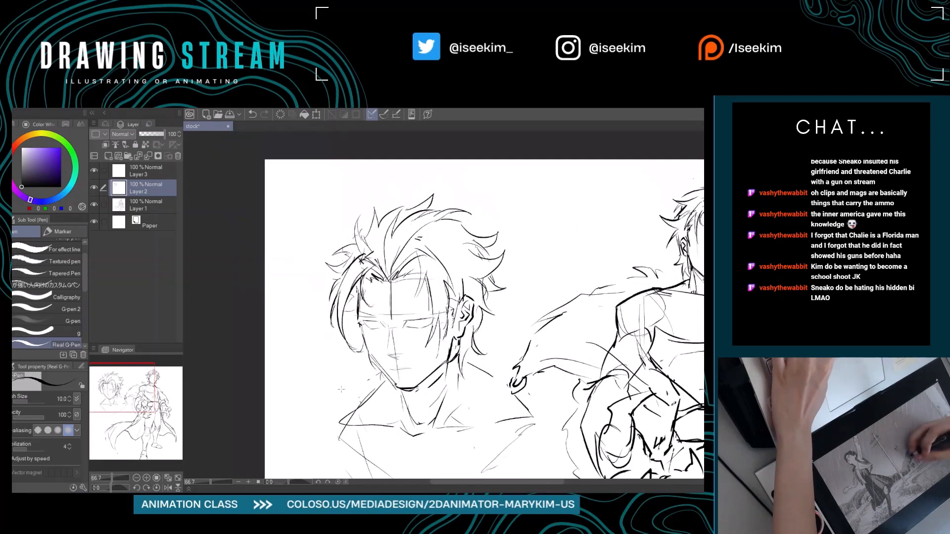
# Erase and redraw the bust's ear-side neck-to-shoulder slope and collarbone line.
pyautogui.hotkey('ctrl', '0')
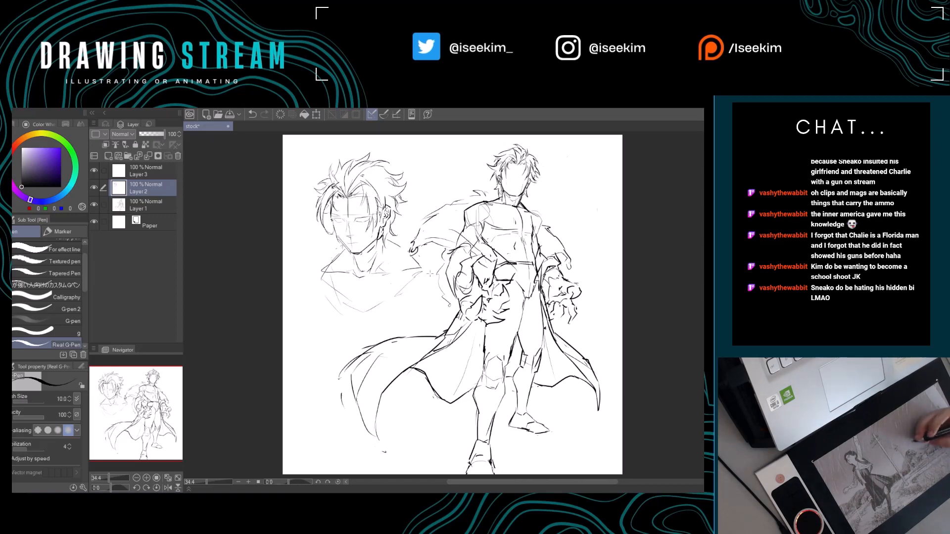
pyautogui.press('e')
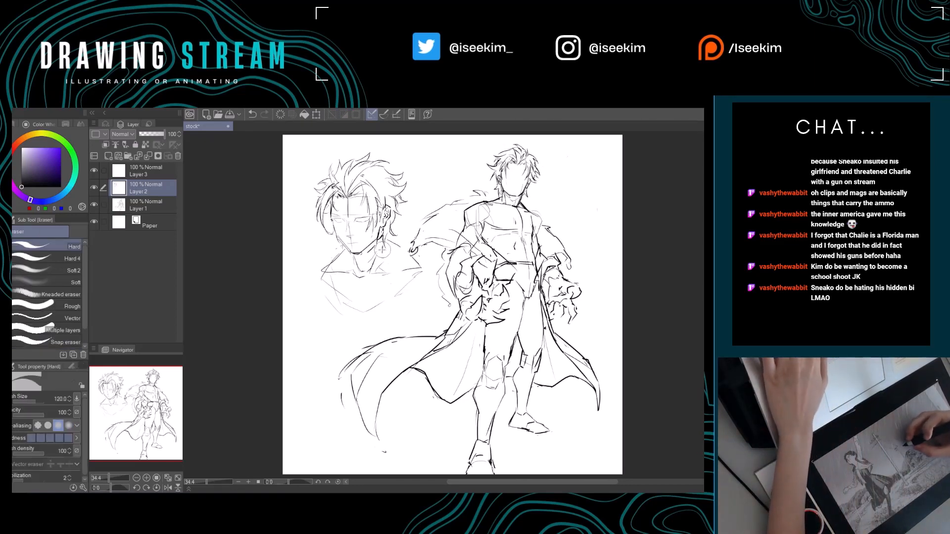
pyautogui.press('p')
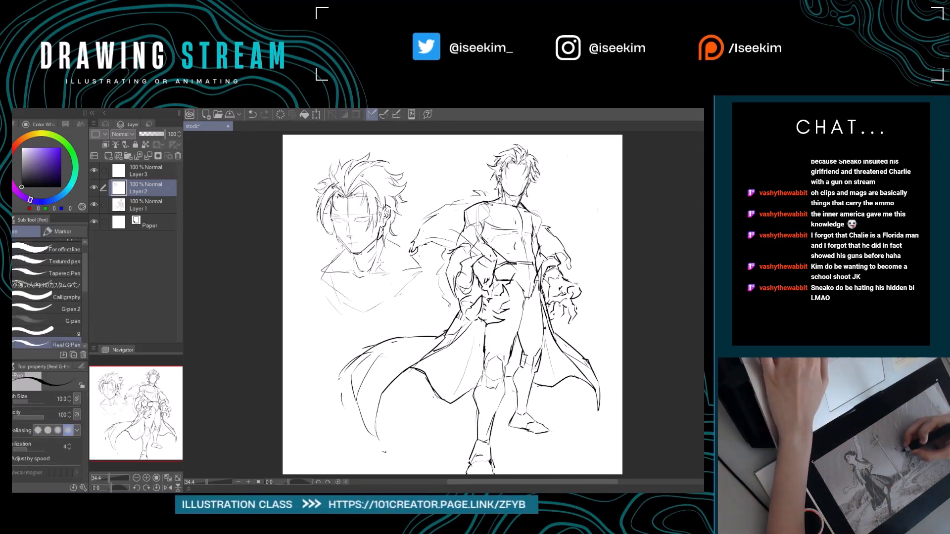
pyautogui.press('e')
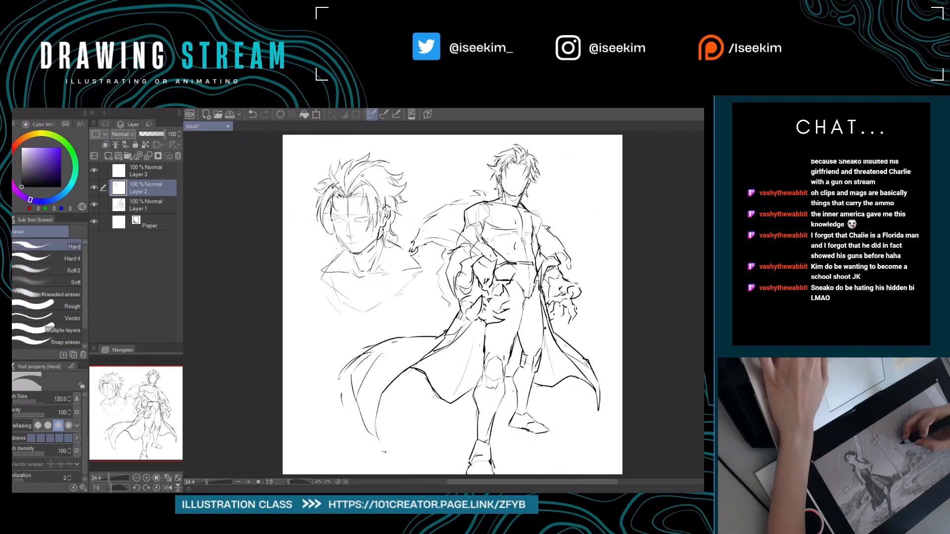
pyautogui.press('p')
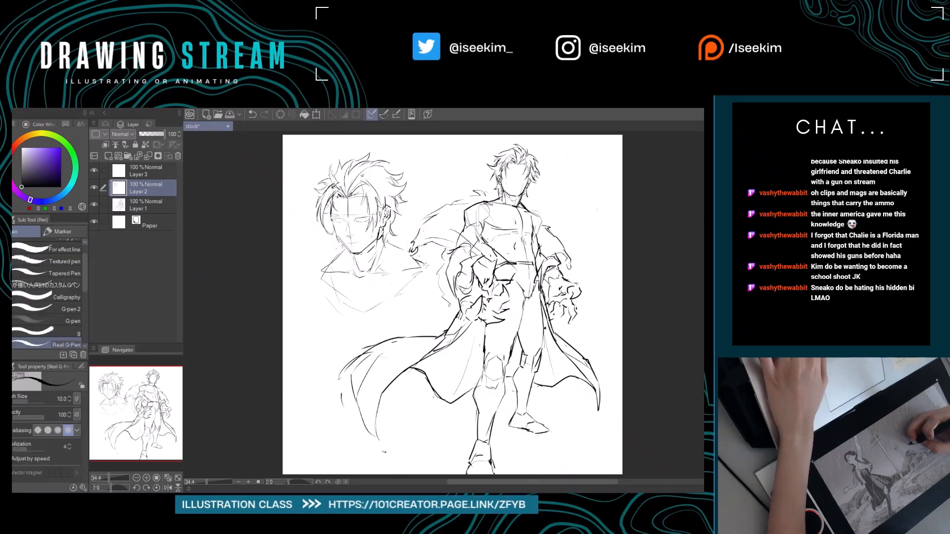
pyautogui.press('e')
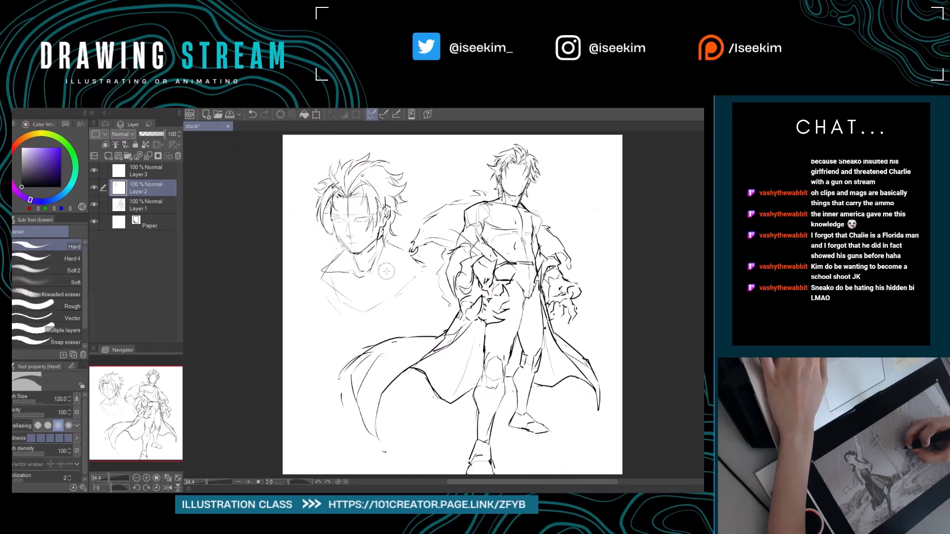
pyautogui.press('p')
pyautogui.moveTo(374, 274); pyautogui.dragTo(421, 267)
# Erase the rough V-shaped chest guidelines beneath the bust's far shoulder and collarbones.
pyautogui.moveTo(337, 289)
pyautogui.mouseDown()
pyautogui.moveTo(364, 313)
pyautogui.moveTo(318, 293)
pyautogui.mouseUp()
pyautogui.press('e')
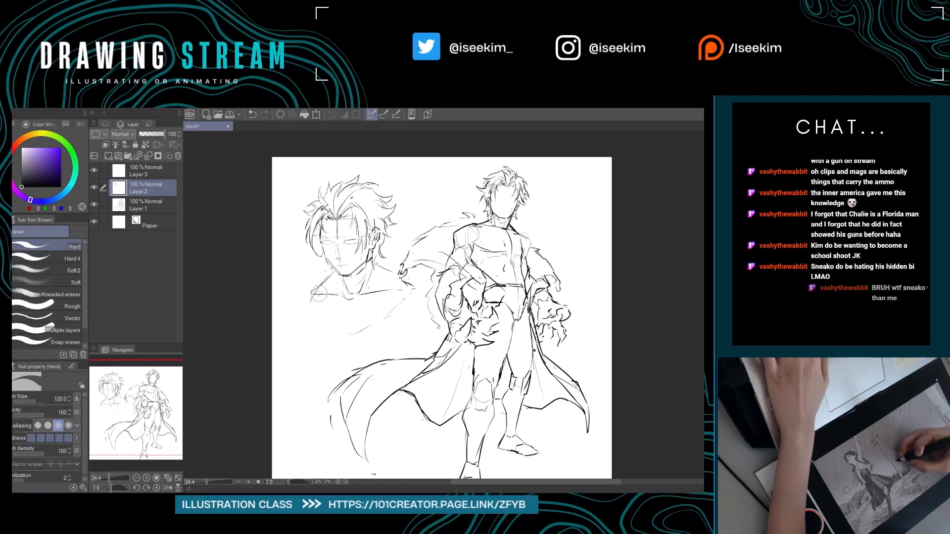
pyautogui.moveTo(362, 349); pyautogui.dragTo(378, 352)
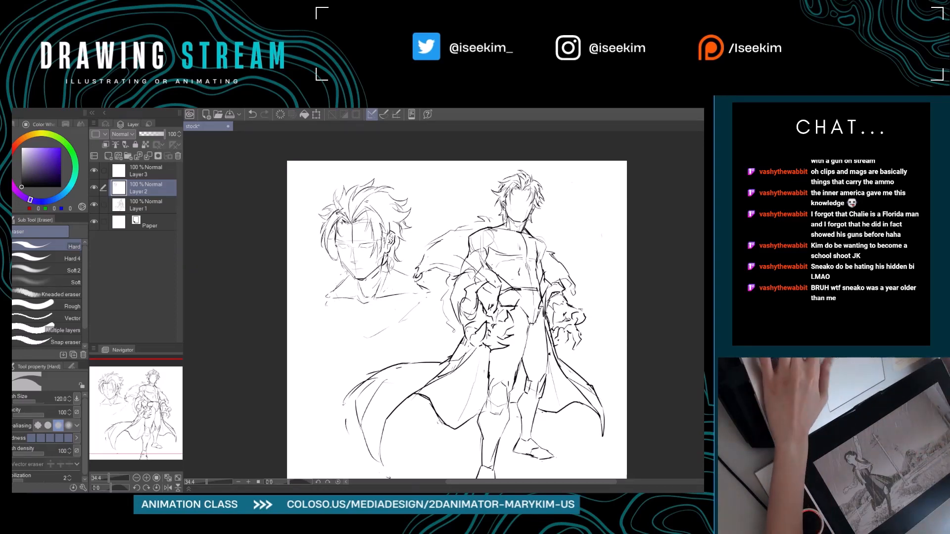
# Erase the crown's tall pointed tuft and the upper hair outline leading toward the ear-side flicked lock.
pyautogui.hotkey('ctrl', '+')
pyautogui.hotkey('ctrl', '+')
pyautogui.moveTo(325, 303); pyautogui.dragTo(395, 401)
pyautogui.press('p')
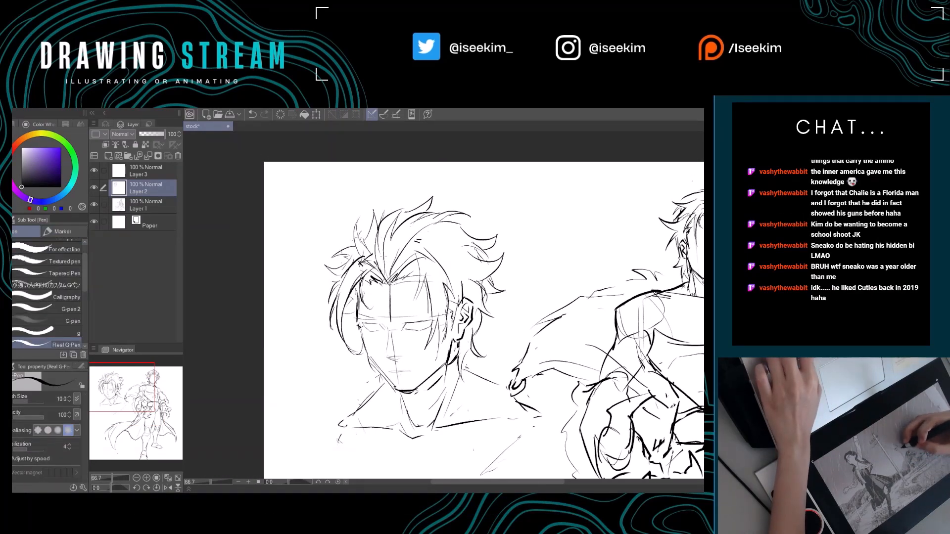
pyautogui.moveTo(388, 262); pyautogui.dragTo(369, 261)
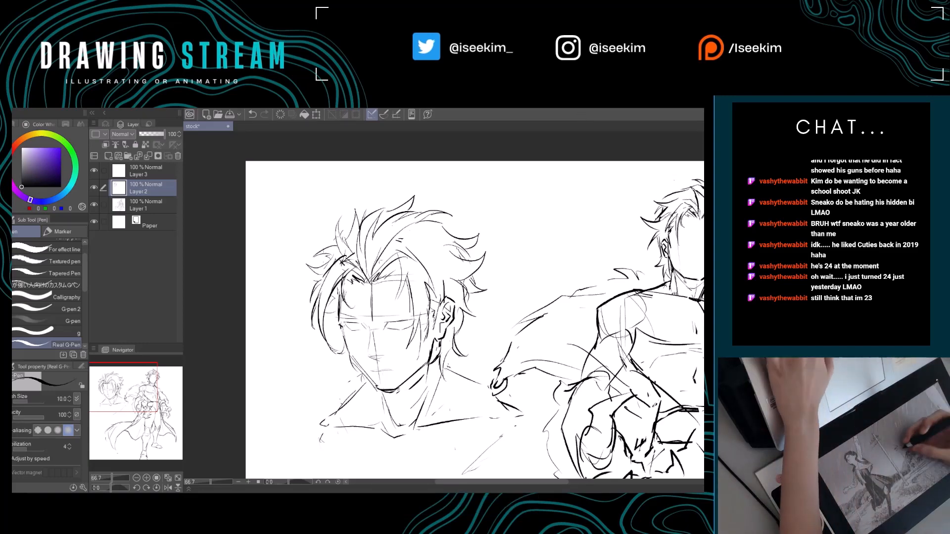
pyautogui.press('r')
pyautogui.moveTo(382, 237); pyautogui.dragTo(374, 247)
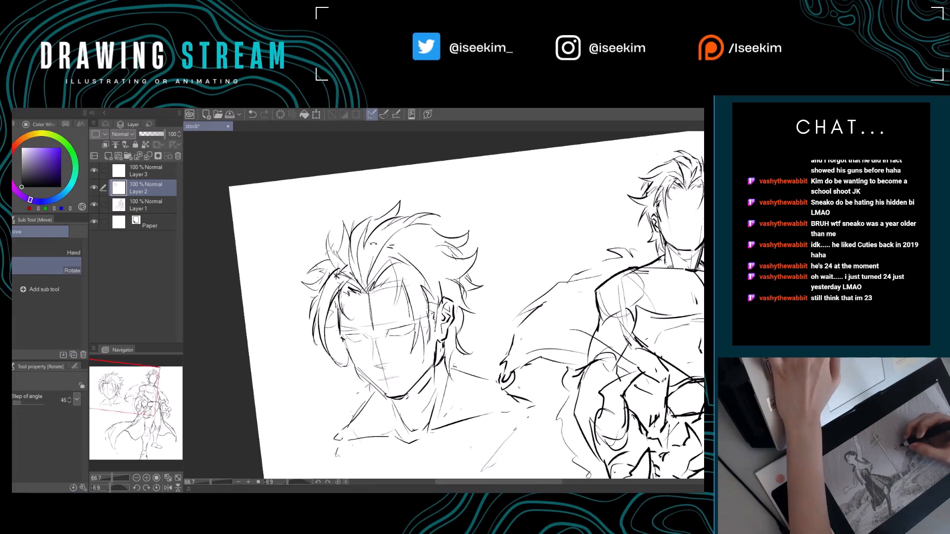
pyautogui.doubleClick(374, 247)
pyautogui.press('e')
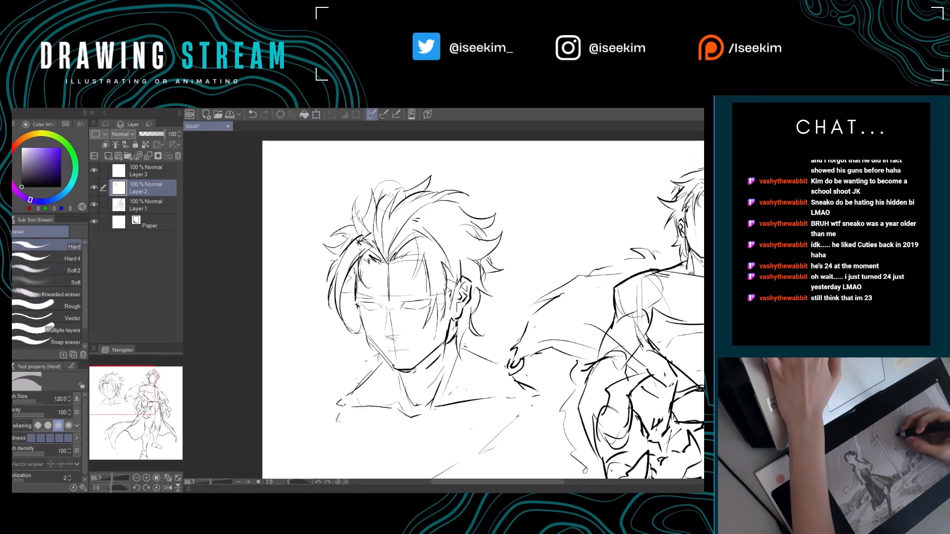
pyautogui.moveTo(406, 179); pyautogui.dragTo(436, 175)
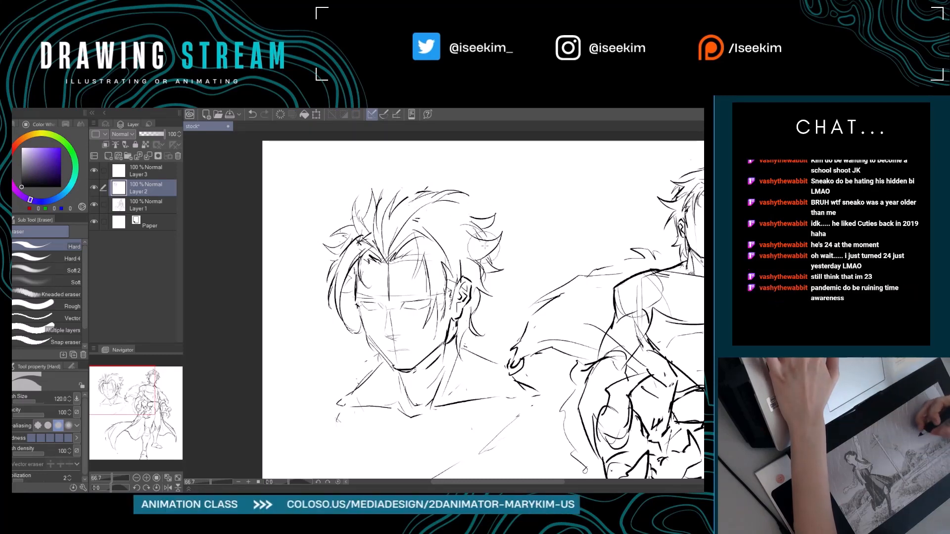
pyautogui.moveTo(533, 279); pyautogui.dragTo(484, 296)
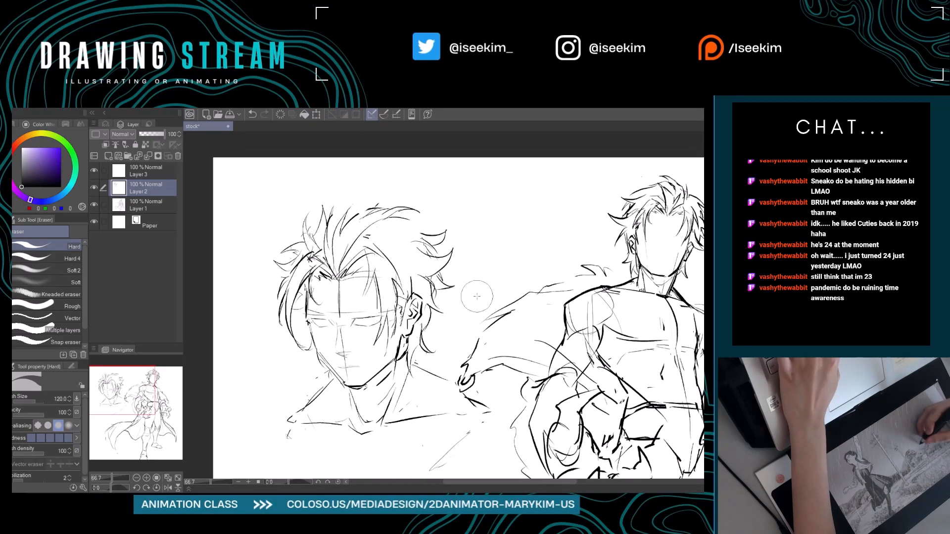
# Erase the bust's ear-side hair outline and redraw it as a fuller contour running down to the flicked locks behind the ear.
pyautogui.moveTo(423, 238); pyautogui.dragTo(455, 278)
pyautogui.press('p')
pyautogui.moveTo(397, 218)
pyautogui.mouseDown()
pyautogui.moveTo(434, 236)
pyautogui.moveTo(403, 229)
pyautogui.moveTo(437, 247)
pyautogui.moveTo(419, 239)
pyautogui.moveTo(436, 268)
pyautogui.moveTo(459, 280)
pyautogui.moveTo(442, 300)
pyautogui.mouseUp()
pyautogui.press('e')
pyautogui.press('p')
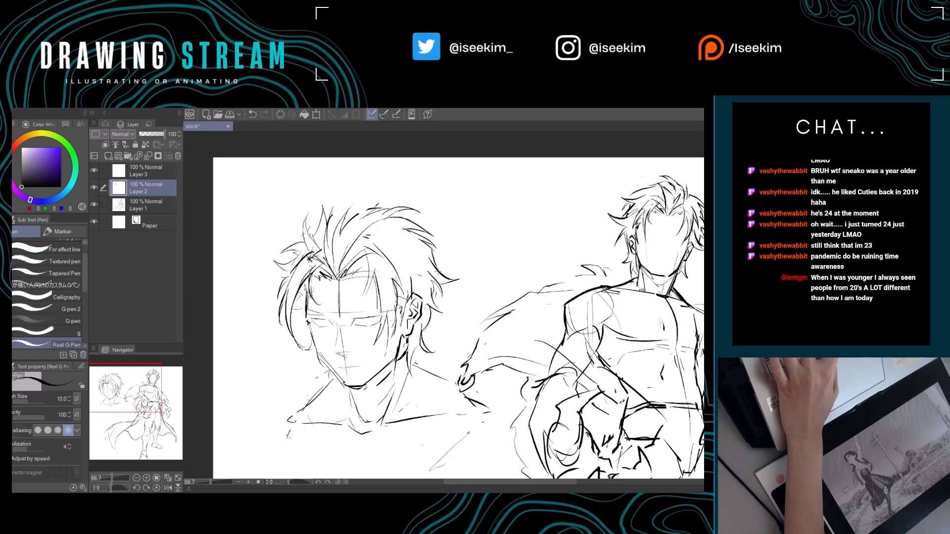
pyautogui.moveTo(421, 297)
pyautogui.mouseDown()
pyautogui.moveTo(492, 297)
pyautogui.moveTo(505, 322)
pyautogui.mouseUp()
pyautogui.press('e')
pyautogui.moveTo(406, 244)
pyautogui.mouseDown()
pyautogui.moveTo(381, 264)
pyautogui.moveTo(418, 245)
pyautogui.moveTo(403, 311)
pyautogui.moveTo(385, 328)
pyautogui.mouseUp()
pyautogui.press('p')
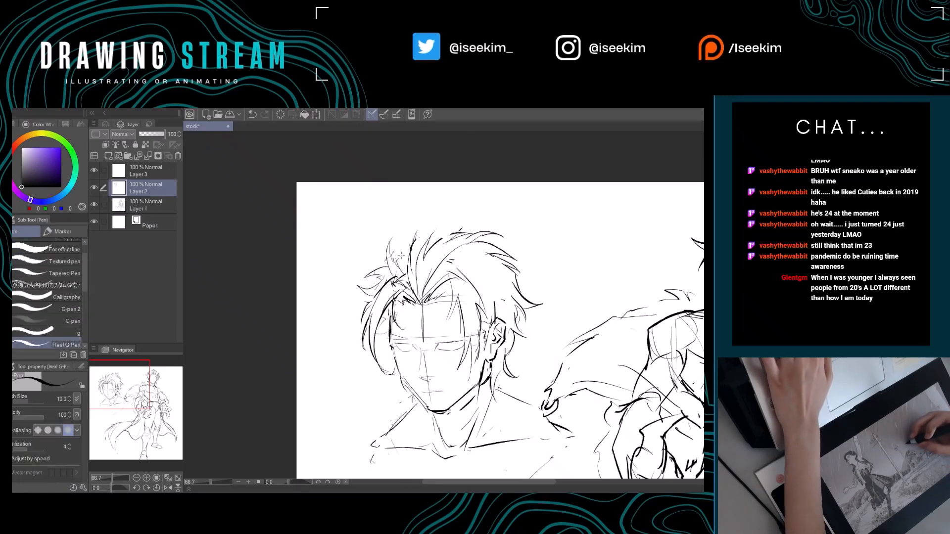
# Erase the tufts above the bust's far temple and redraw them as short spikes flicking outward.
pyautogui.press('e')
pyautogui.moveTo(390, 254)
pyautogui.mouseDown()
pyautogui.moveTo(401, 268)
pyautogui.moveTo(384, 254)
pyautogui.moveTo(392, 269)
pyautogui.moveTo(362, 271)
pyautogui.mouseUp()
pyautogui.press('p')
pyautogui.press('e')
pyautogui.press('p')
pyautogui.press('e')
pyautogui.press('p')
pyautogui.moveTo(388, 271)
pyautogui.mouseDown()
pyautogui.moveTo(368, 280)
pyautogui.moveTo(375, 290)
pyautogui.moveTo(381, 272)
pyautogui.mouseUp()
pyautogui.moveTo(393, 260)
pyautogui.mouseDown()
pyautogui.moveTo(369, 296)
pyautogui.moveTo(356, 294)
pyautogui.mouseUp()
pyautogui.press('e')
pyautogui.press('p')
pyautogui.moveTo(356, 293)
pyautogui.mouseDown()
pyautogui.moveTo(371, 298)
pyautogui.moveTo(353, 286)
pyautogui.mouseUp()
pyautogui.press('e')
pyautogui.press('p')
pyautogui.moveTo(353, 286); pyautogui.dragTo(378, 300)
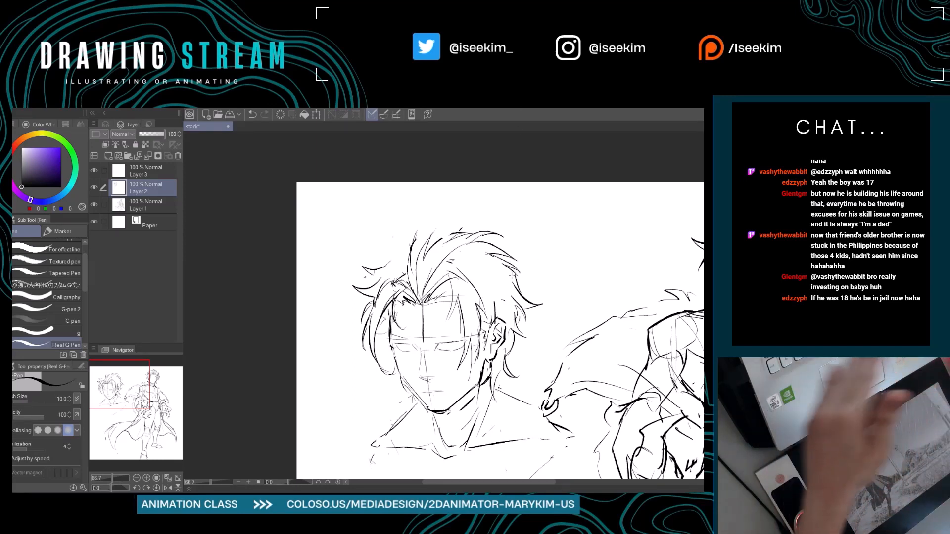
# Draw a curved upright tuft rising above the bust's far temple, undoing and retrying its strands.
pyautogui.hotkey('ctrl', '0')
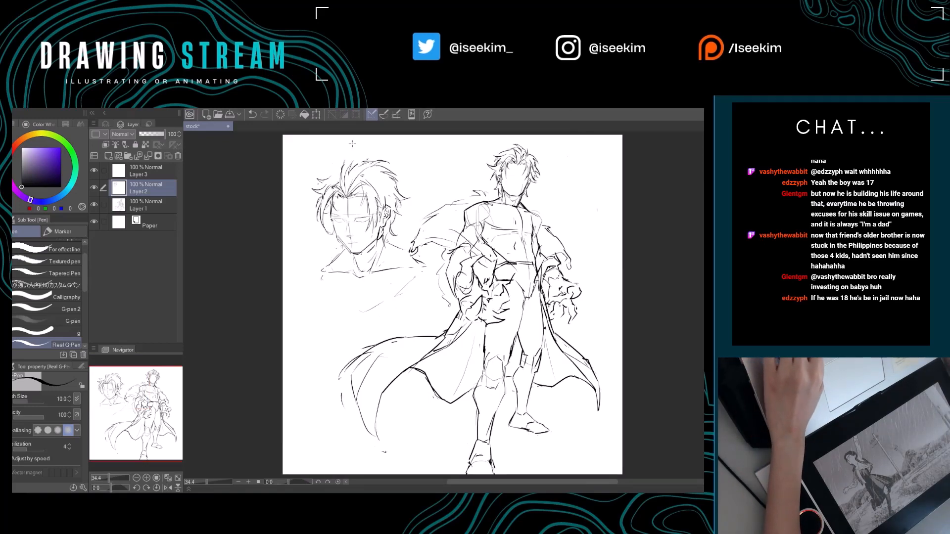
pyautogui.scroll(10, 341, 170)
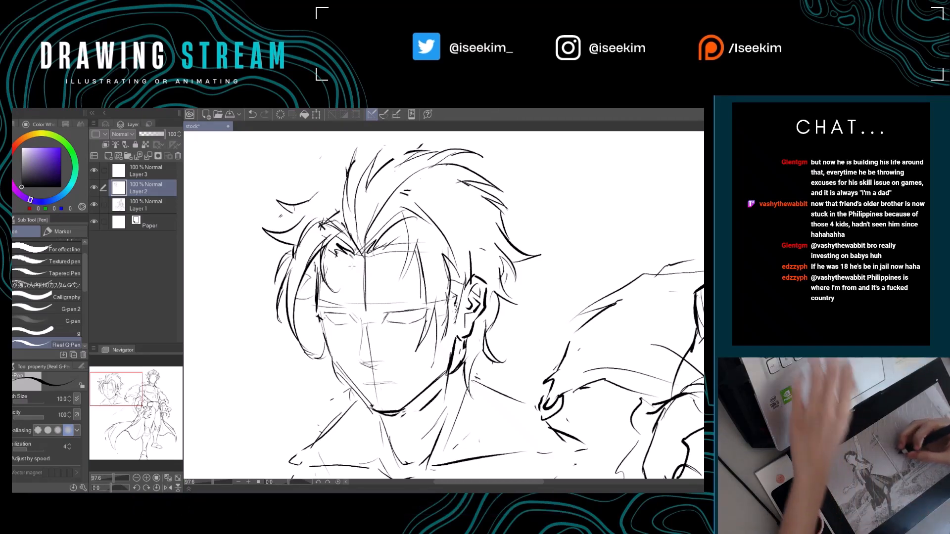
pyautogui.moveTo(293, 220); pyautogui.dragTo(317, 272)
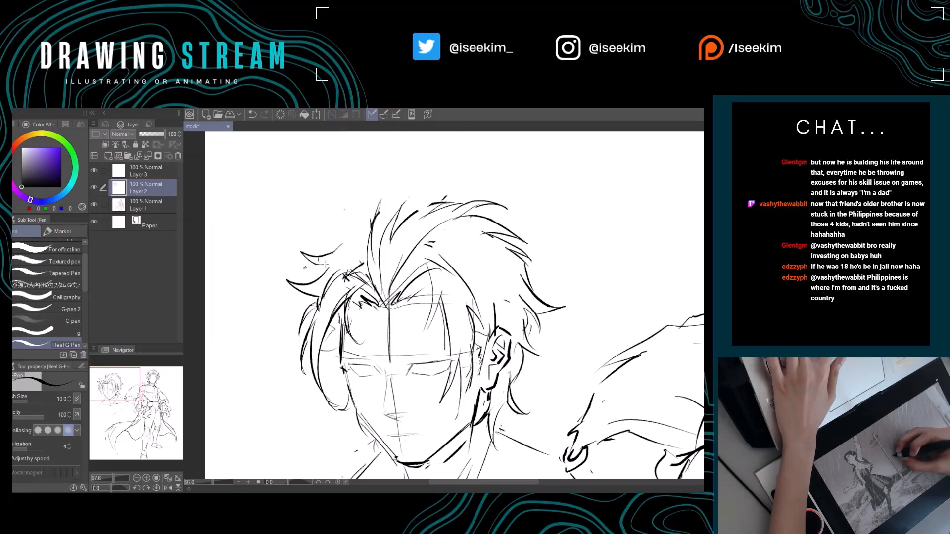
pyautogui.moveTo(332, 251)
pyautogui.mouseDown()
pyautogui.moveTo(316, 287)
pyautogui.moveTo(333, 279)
pyautogui.moveTo(322, 240)
pyautogui.moveTo(339, 267)
pyautogui.moveTo(358, 231)
pyautogui.moveTo(345, 269)
pyautogui.mouseUp()
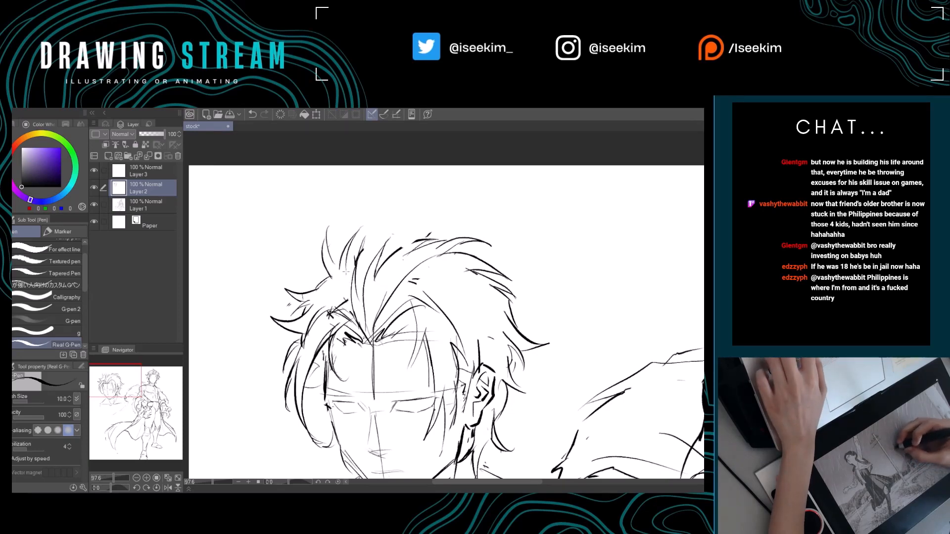
pyautogui.hotkey('ctrl', 'z')
pyautogui.hotkey('ctrl', 'z')
pyautogui.hotkey('ctrl', 'z')
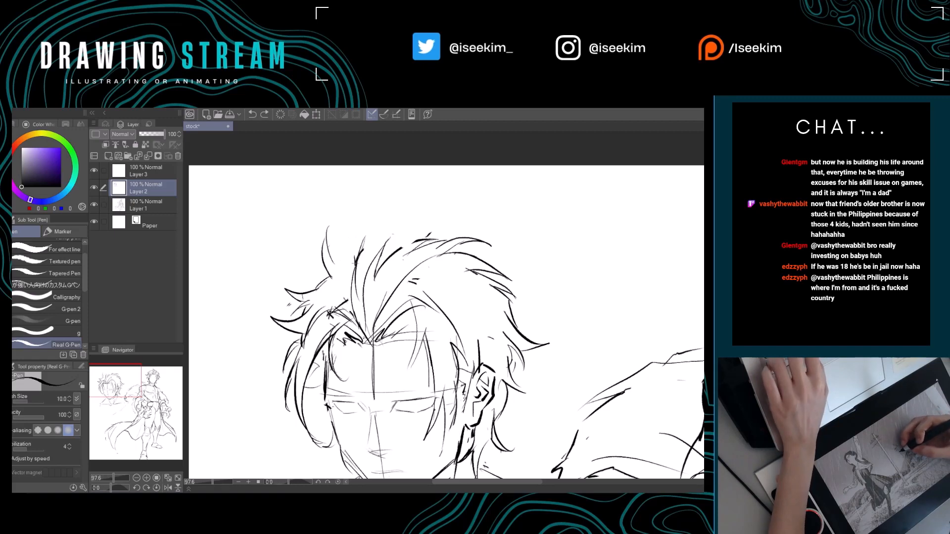
pyautogui.moveTo(329, 227); pyautogui.dragTo(326, 271)
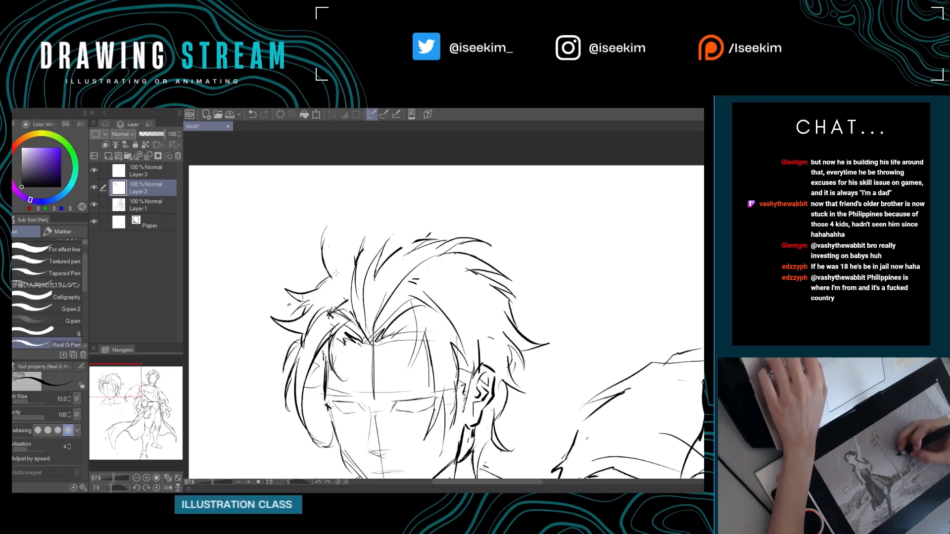
pyautogui.moveTo(327, 229); pyautogui.dragTo(345, 273)
pyautogui.hotkey('ctrl', 'z')
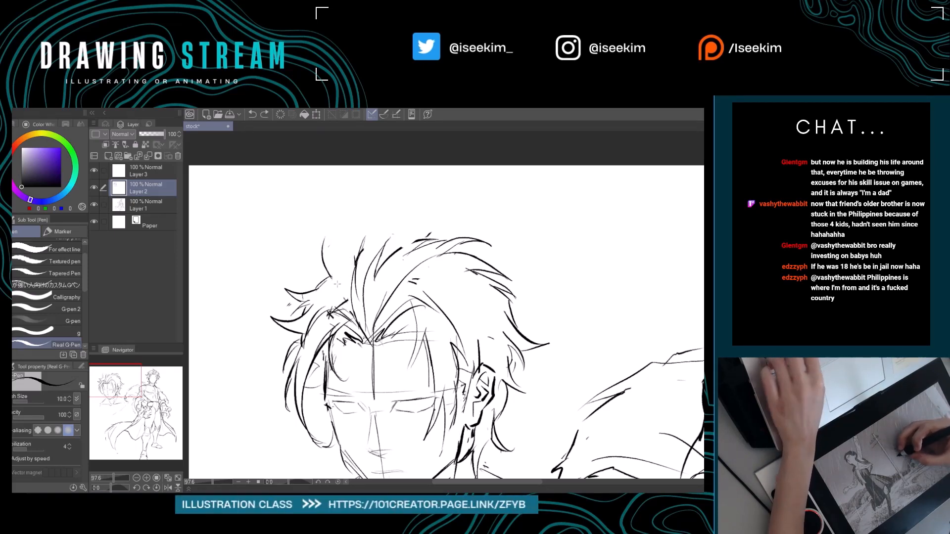
# Add a tall pointed spike of hair at the top of the bust's crown.
pyautogui.moveTo(327, 225)
pyautogui.mouseDown()
pyautogui.moveTo(340, 272)
pyautogui.moveTo(366, 237)
pyautogui.moveTo(429, 209)
pyautogui.mouseUp()
pyautogui.moveTo(430, 209)
pyautogui.mouseDown()
pyautogui.moveTo(415, 233)
pyautogui.moveTo(438, 240)
pyautogui.mouseUp()
pyautogui.hotkey('ctrl', 'z')
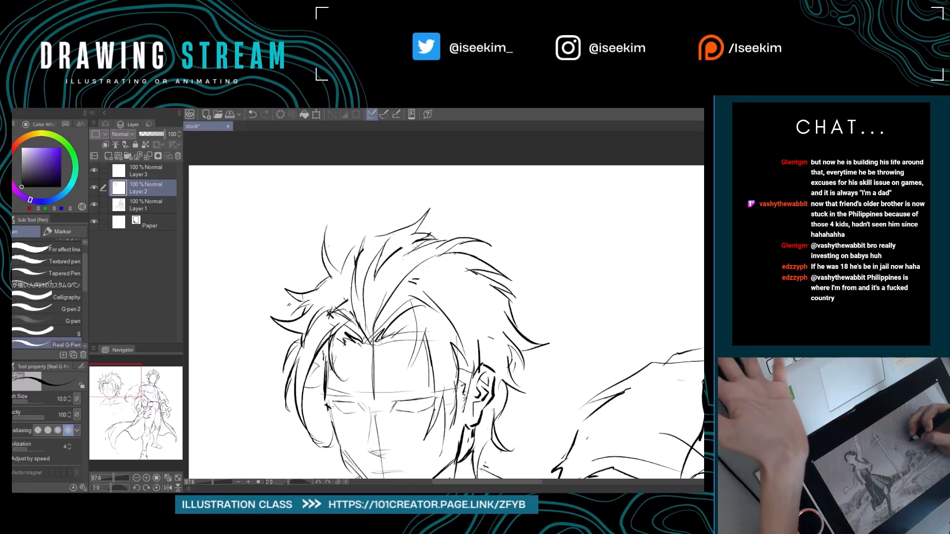
# Erase and redraw strands of the side lock hanging beside the bust's far temple and cheek.
pyautogui.hotkey('ctrl', '0')
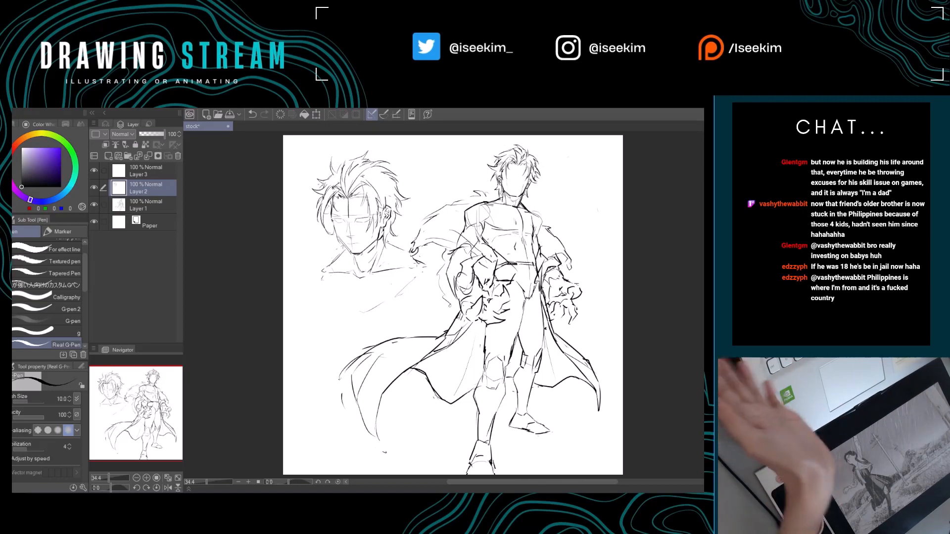
pyautogui.scroll(2, 417, 267)
pyautogui.scroll(1, 418, 268)
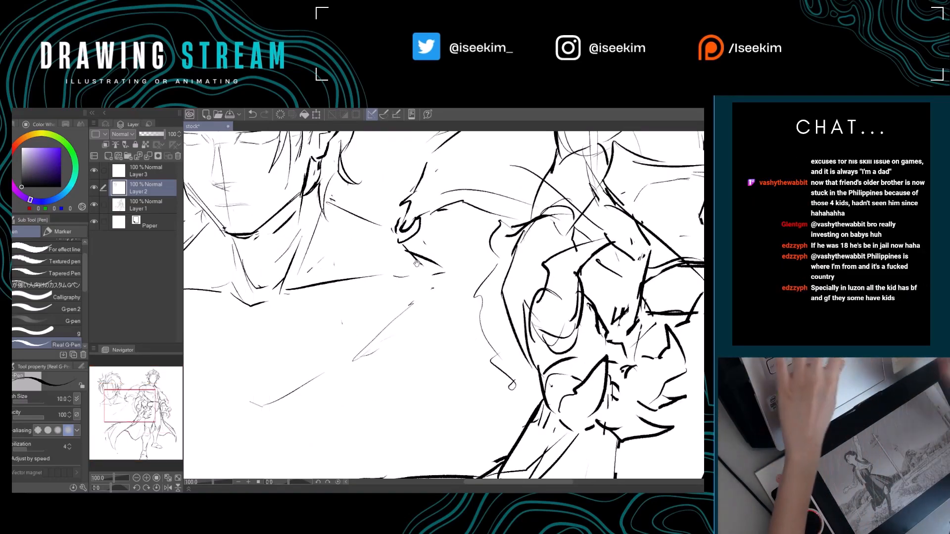
pyautogui.moveTo(363, 215); pyautogui.dragTo(526, 414)
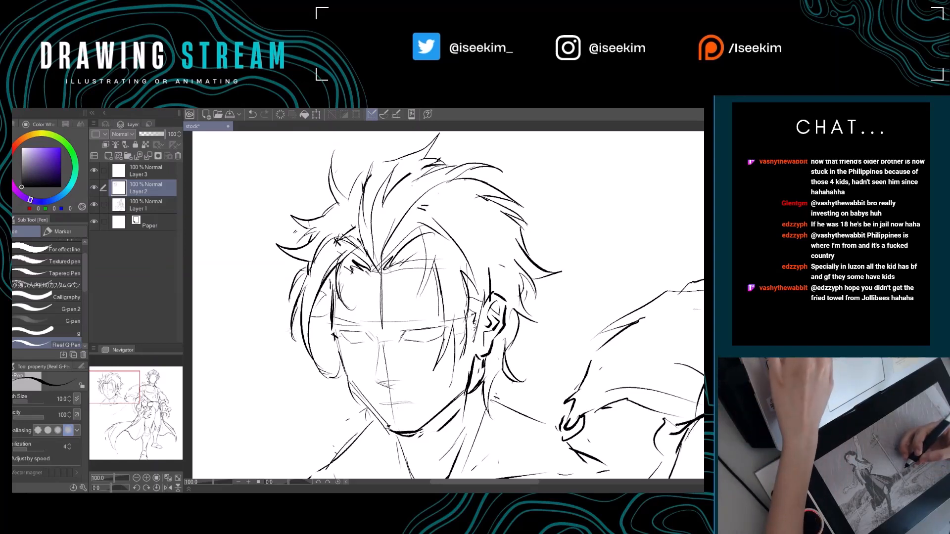
pyautogui.press('e')
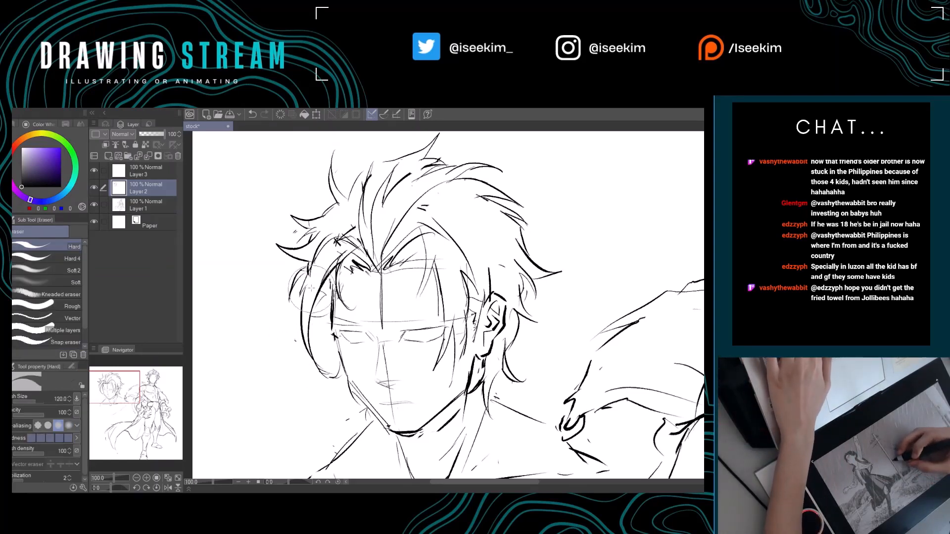
pyautogui.press('p')
pyautogui.moveTo(327, 300)
pyautogui.mouseDown()
pyautogui.moveTo(310, 340)
pyautogui.moveTo(324, 334)
pyautogui.moveTo(334, 374)
pyautogui.mouseUp()
pyautogui.moveTo(402, 386); pyautogui.dragTo(356, 380)
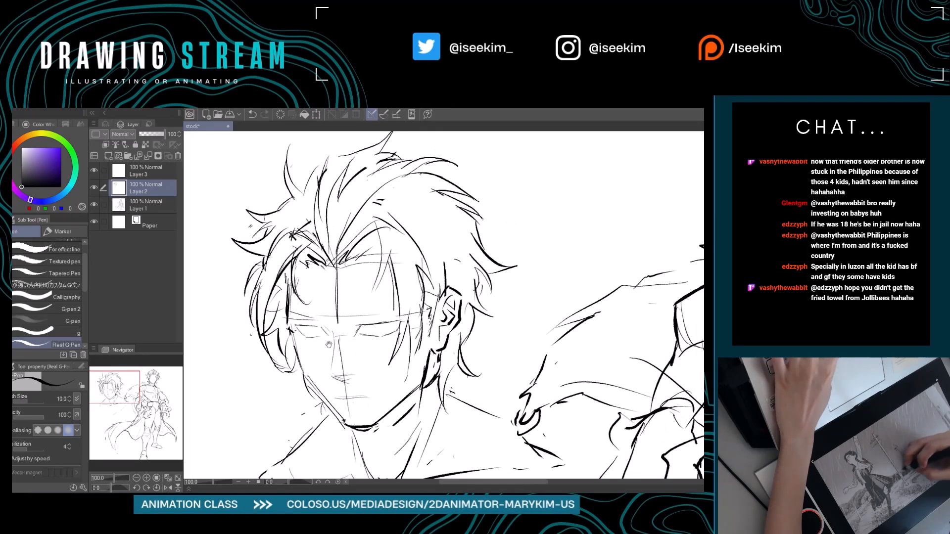
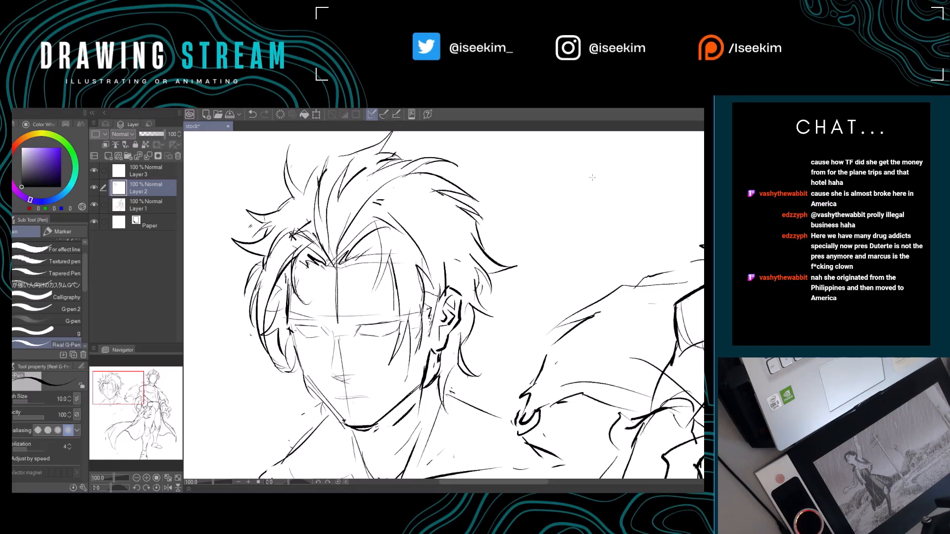
# Erase and redraw hair strands falling over the bust's forehead and beside its far temple.
pyautogui.scroll(-6, 438, 180)
pyautogui.scroll(-4, 435, 181)
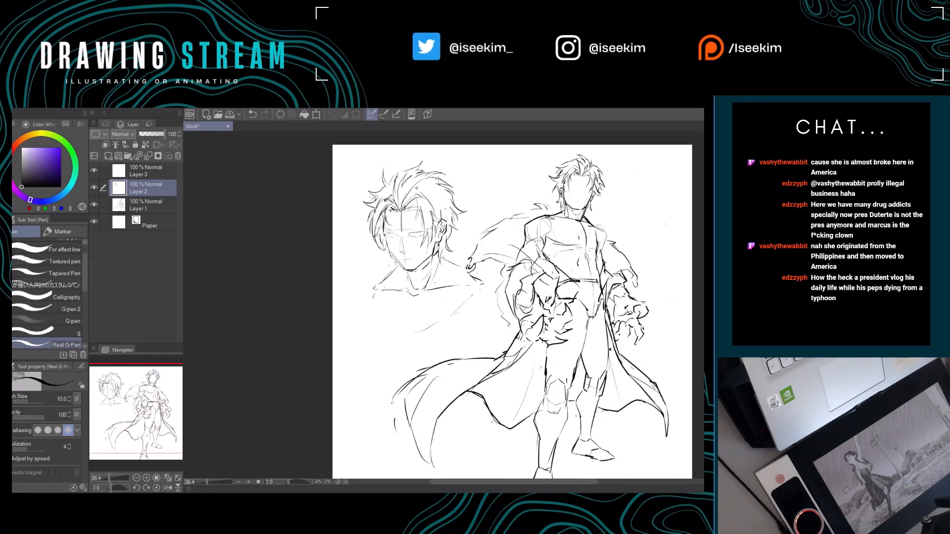
pyautogui.scroll(5, 435, 181)
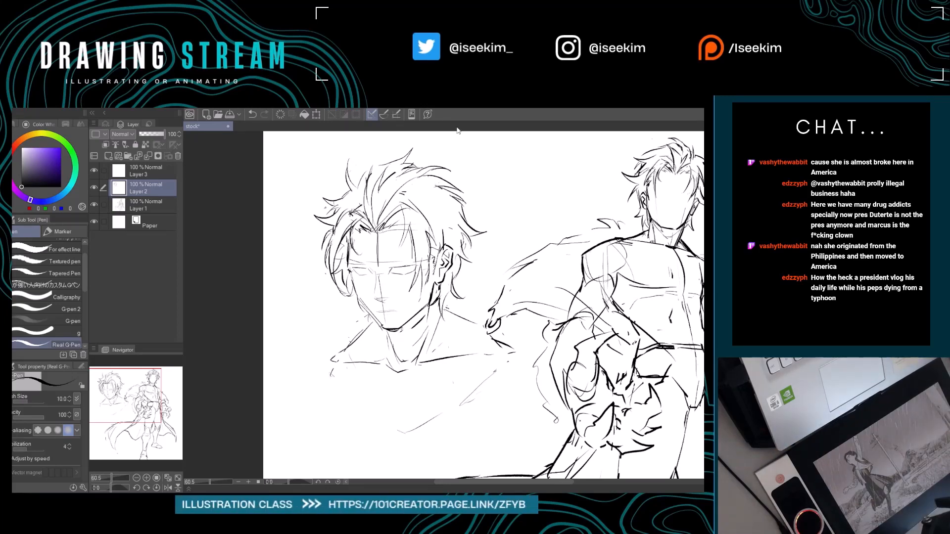
pyautogui.press('e')
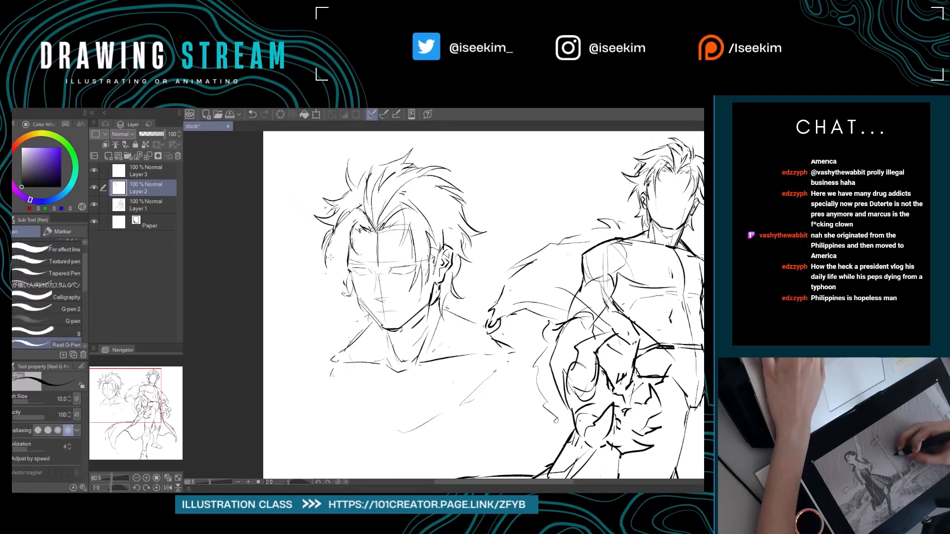
pyautogui.press('p')
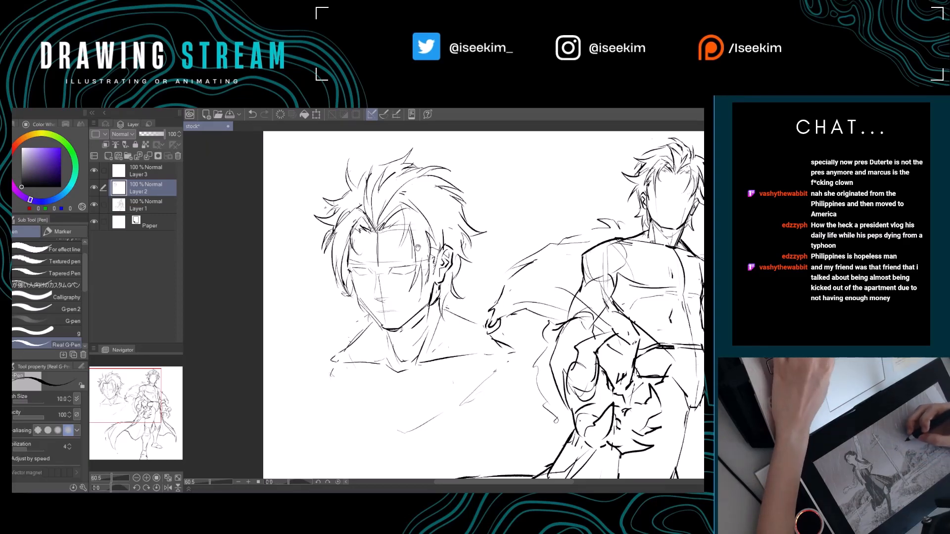
pyautogui.moveTo(411, 212)
pyautogui.mouseDown()
pyautogui.moveTo(388, 198)
pyautogui.moveTo(409, 264)
pyautogui.mouseUp()
pyautogui.press('e')
pyautogui.press('p')
pyautogui.moveTo(408, 223); pyautogui.dragTo(440, 220)
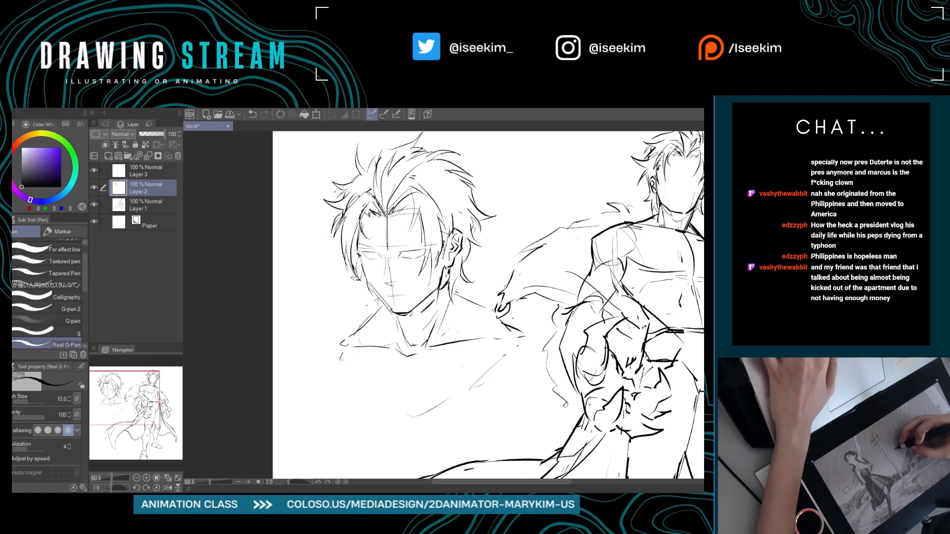
pyautogui.moveTo(359, 220); pyautogui.dragTo(362, 262)
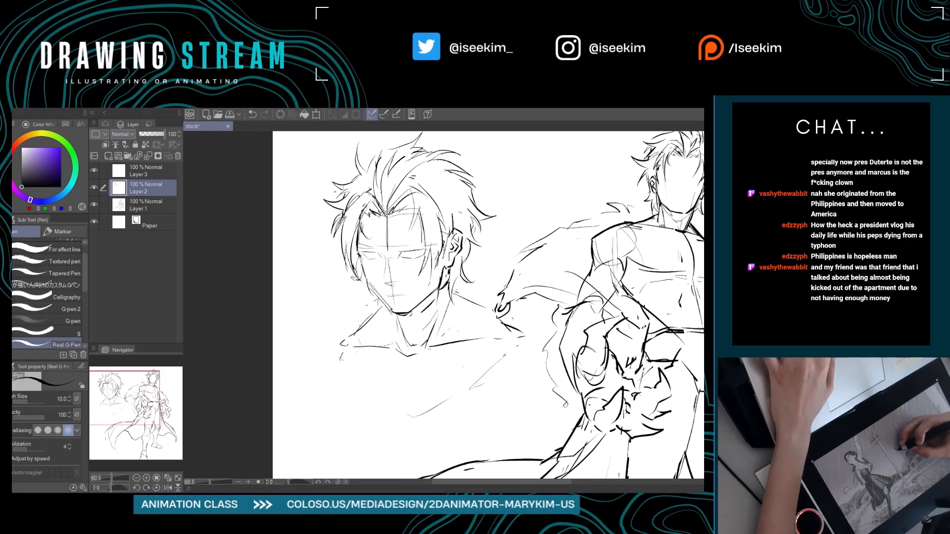
# Outline the bust's lower edge as a V starting at the far shoulder and draw a vertical centre line down the chest.
pyautogui.moveTo(411, 297)
pyautogui.mouseDown()
pyautogui.moveTo(377, 301)
pyautogui.moveTo(395, 304)
pyautogui.mouseUp()
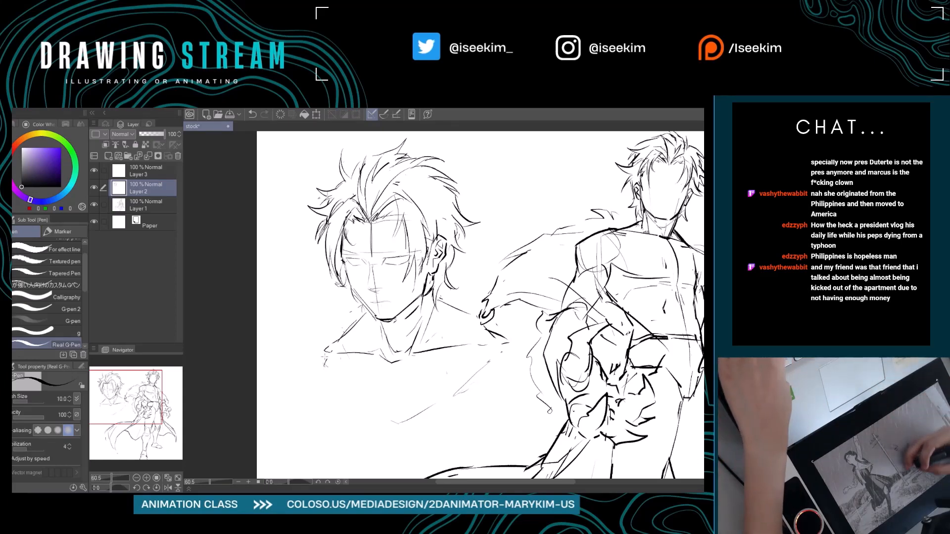
pyautogui.moveTo(325, 354)
pyautogui.mouseDown()
pyautogui.moveTo(327, 380)
pyautogui.moveTo(396, 424)
pyautogui.mouseUp()
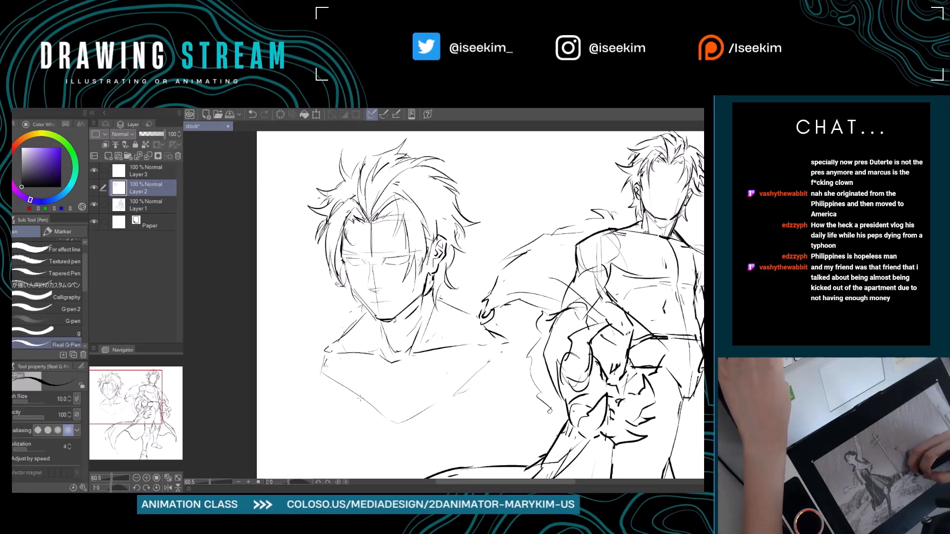
pyautogui.moveTo(361, 399); pyautogui.dragTo(315, 344)
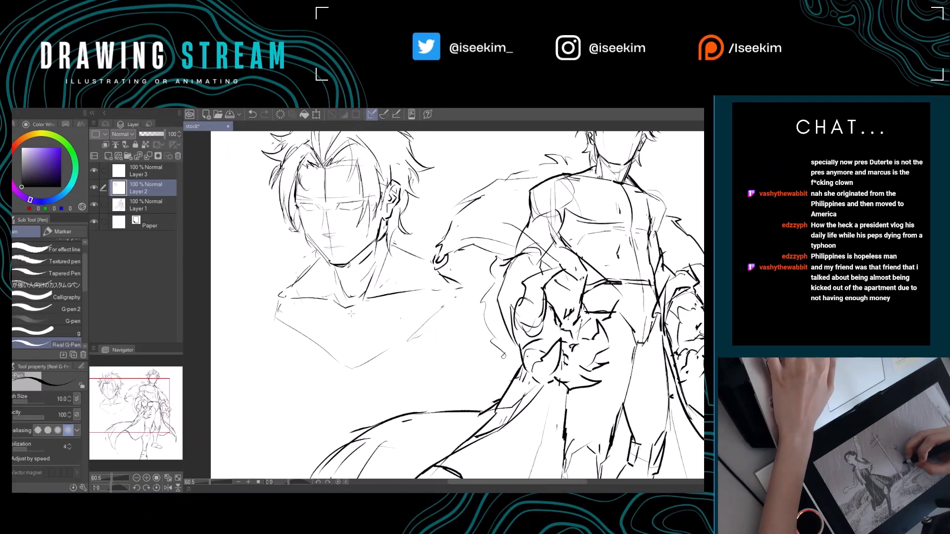
pyautogui.hotkey('ctrl', 'z')
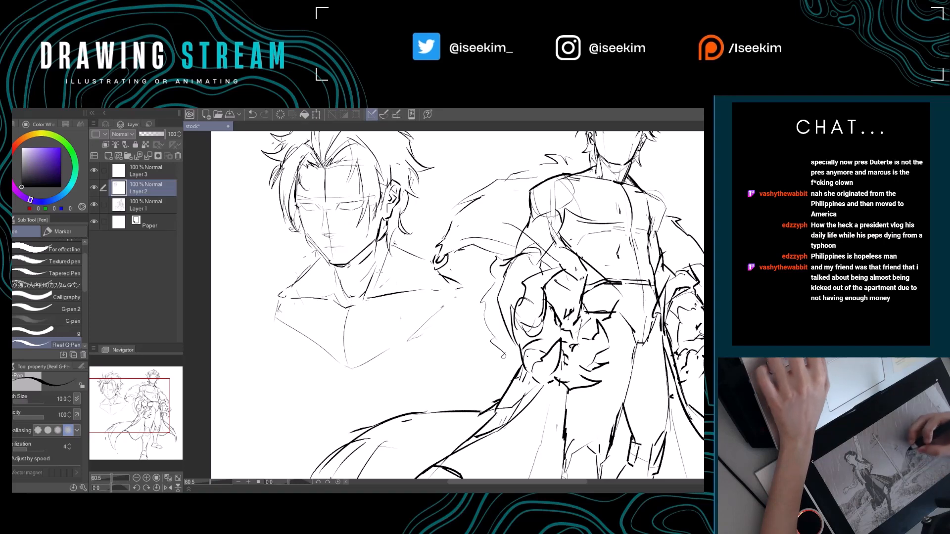
pyautogui.moveTo(345, 308); pyautogui.dragTo(351, 368)
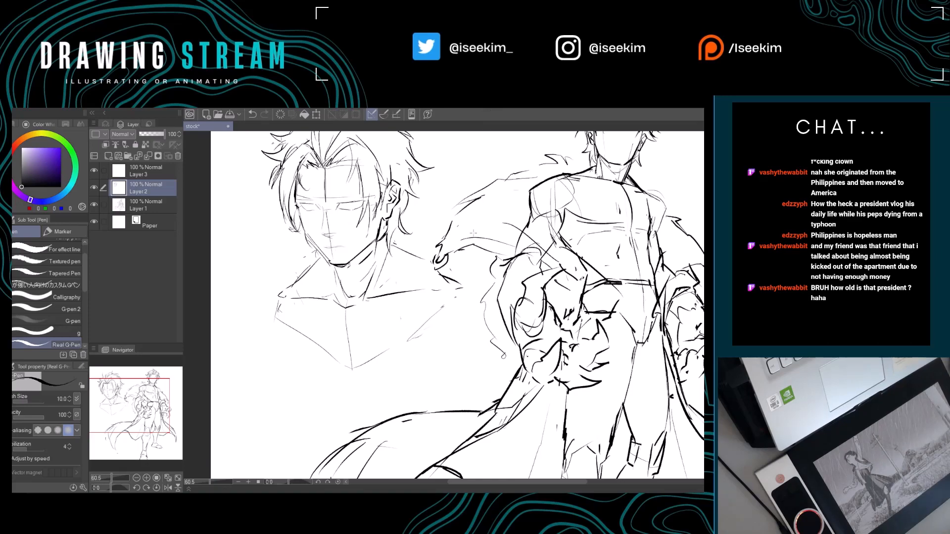
# Extend the bust's far shoulder line slightly outward at its tip.
pyautogui.scroll(1, 390, 275)
pyautogui.scroll(-3, 390, 275)
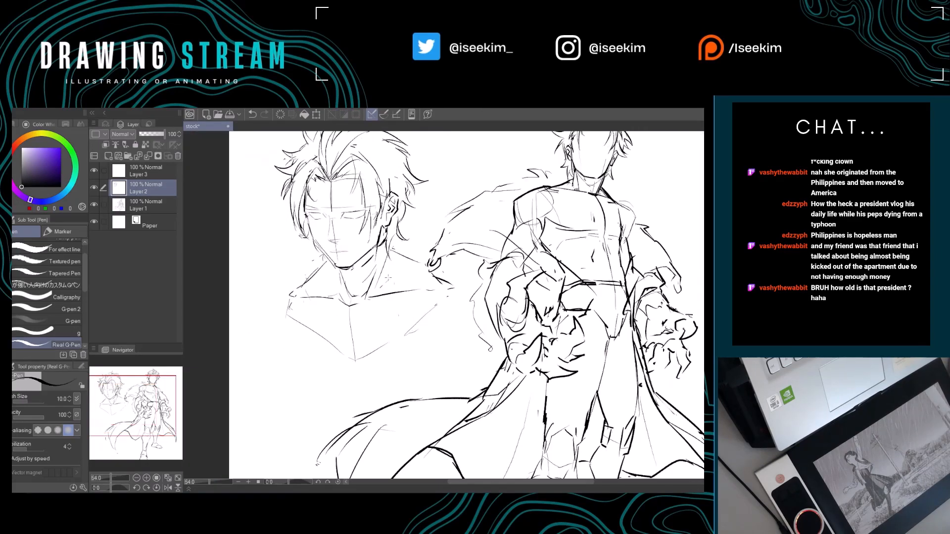
pyautogui.hotkey('ctrl', '0')
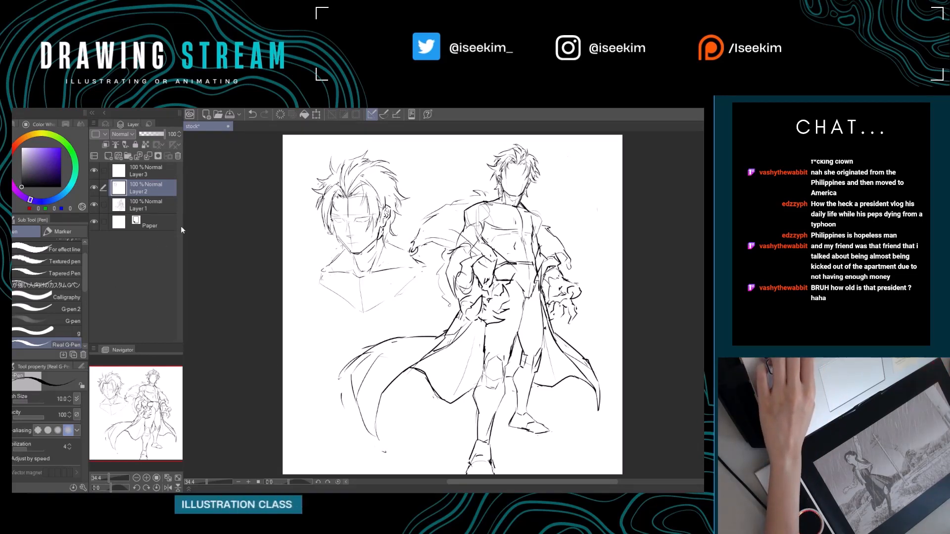
pyautogui.scroll(1, 419, 188)
pyautogui.scroll(2, 268, 187)
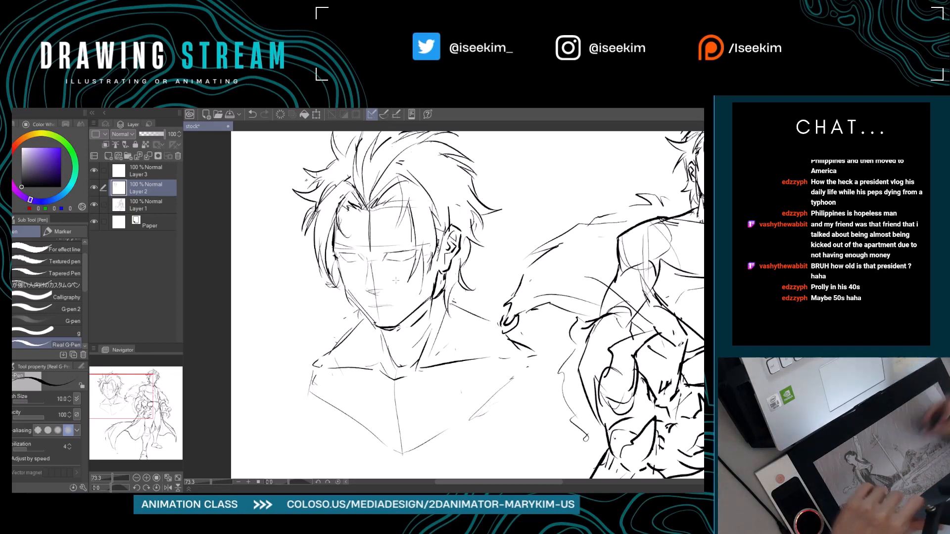
pyautogui.moveTo(396, 281); pyautogui.dragTo(377, 277)
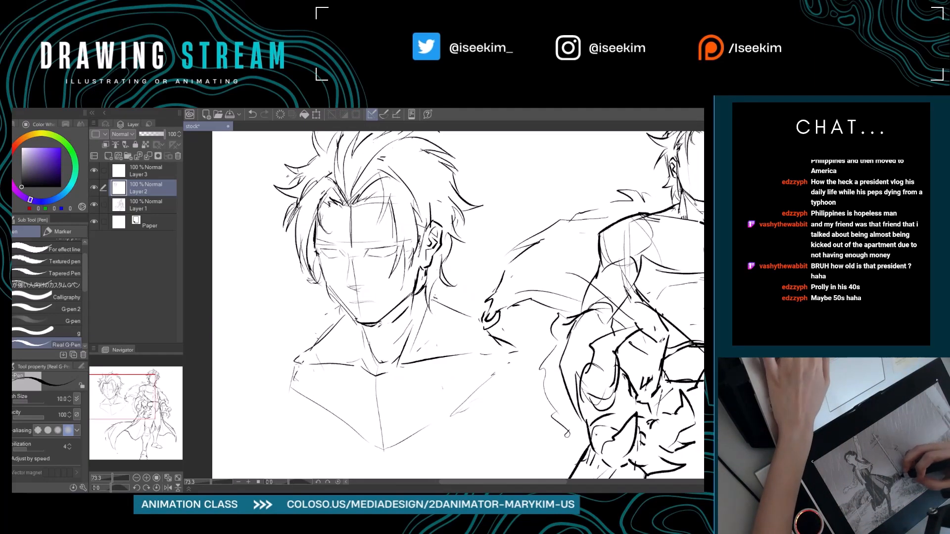
pyautogui.moveTo(287, 362); pyautogui.dragTo(309, 352)
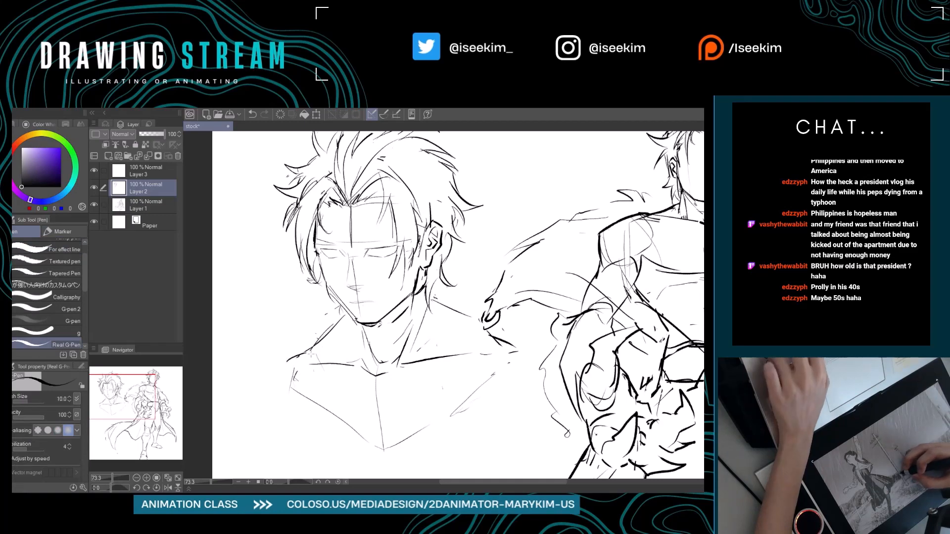
pyautogui.moveTo(360, 406); pyautogui.dragTo(309, 391)
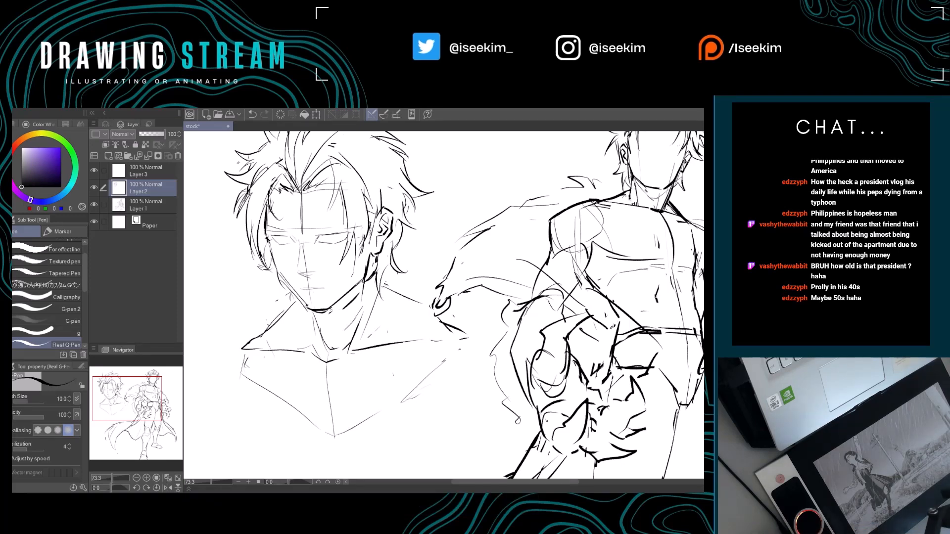
# Redraw the outer edge of the bust from the far shoulder tip down toward the V point of the chest.
pyautogui.hotkey('ctrl', '0')
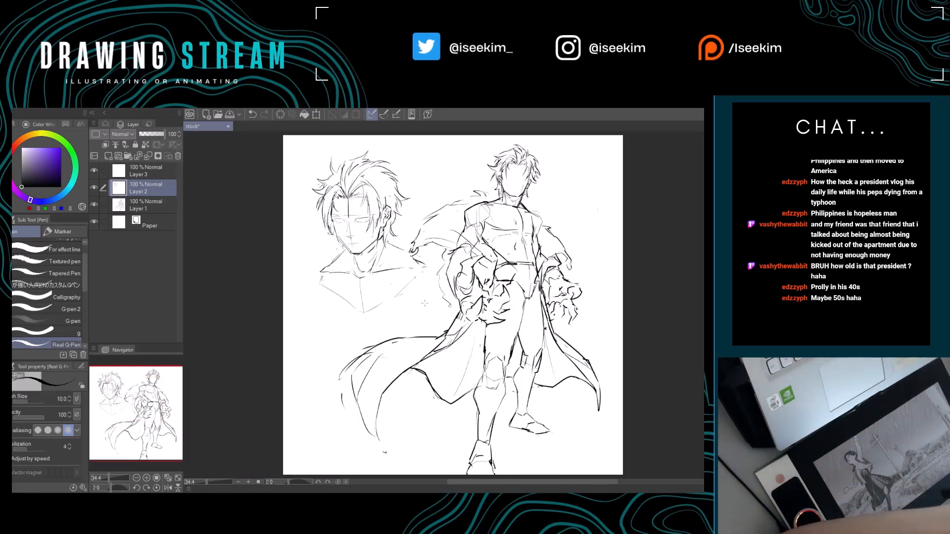
pyautogui.moveTo(327, 357); pyautogui.dragTo(381, 304)
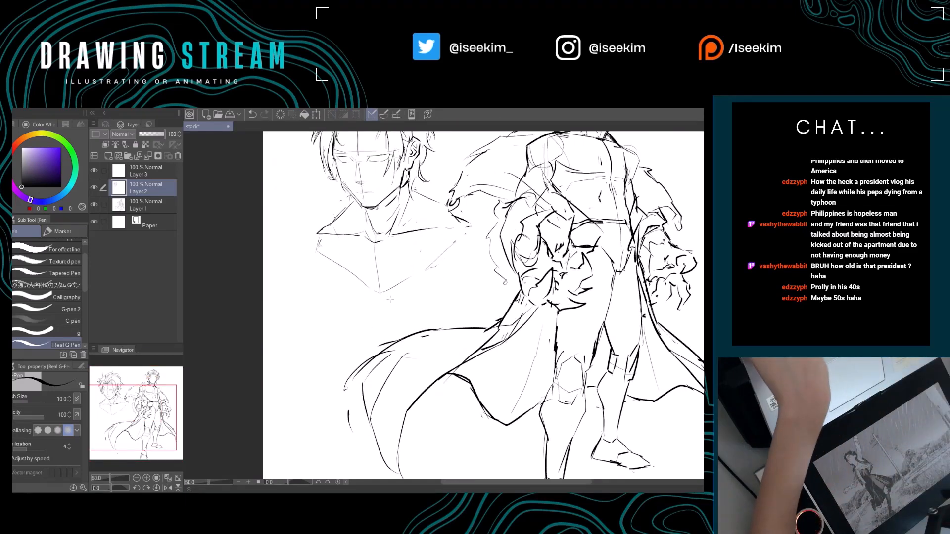
pyautogui.hotkey('ctrl', '0')
pyautogui.scroll(5, 388, 274)
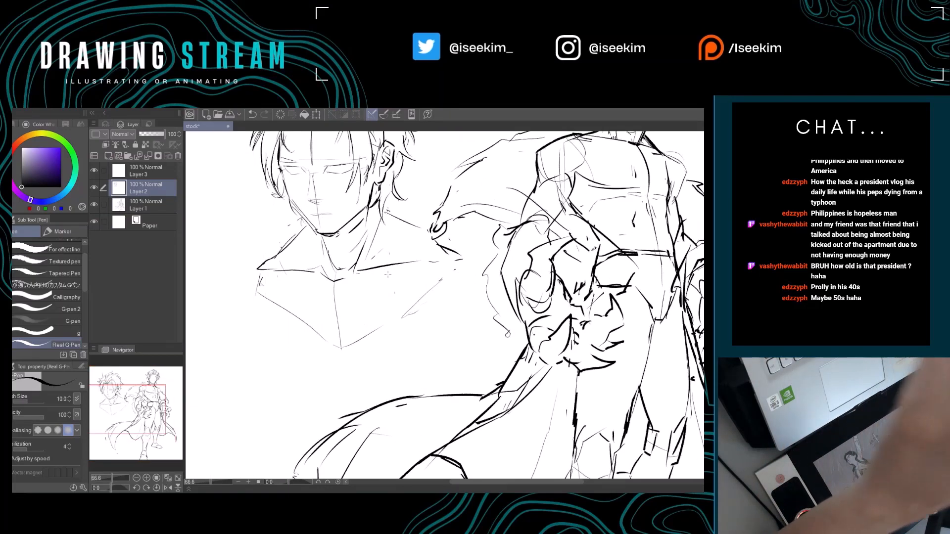
pyautogui.moveTo(388, 274); pyautogui.dragTo(392, 327)
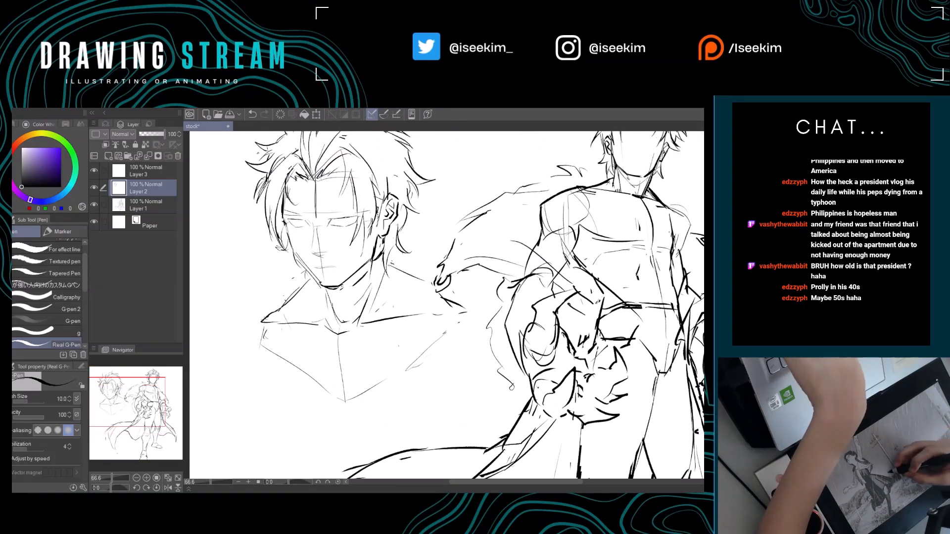
pyautogui.moveTo(262, 325)
pyautogui.mouseDown()
pyautogui.moveTo(255, 344)
pyautogui.moveTo(326, 378)
pyautogui.mouseUp()
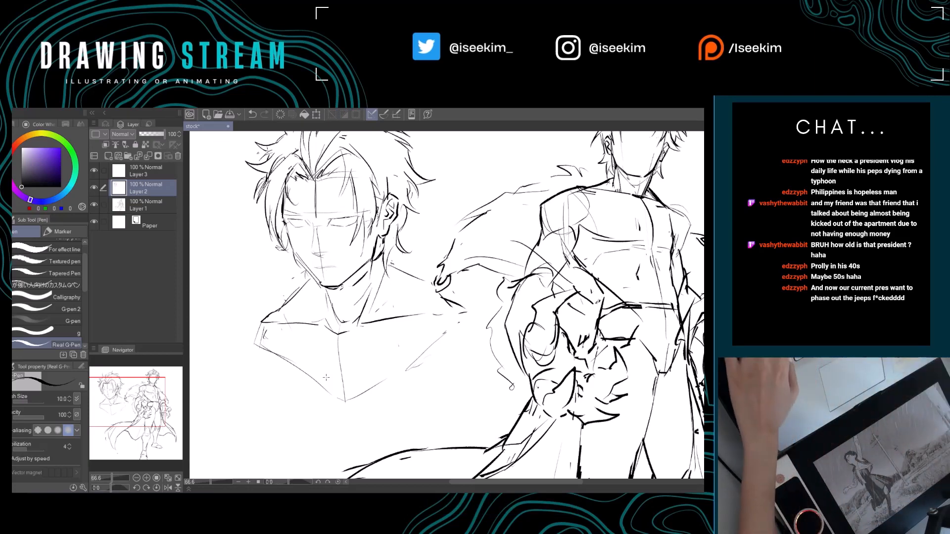
# Erase the stray marks at the bust's near shoulder and redraw the edge running from it toward the chest point.
pyautogui.hotkey('ctrl', '0')
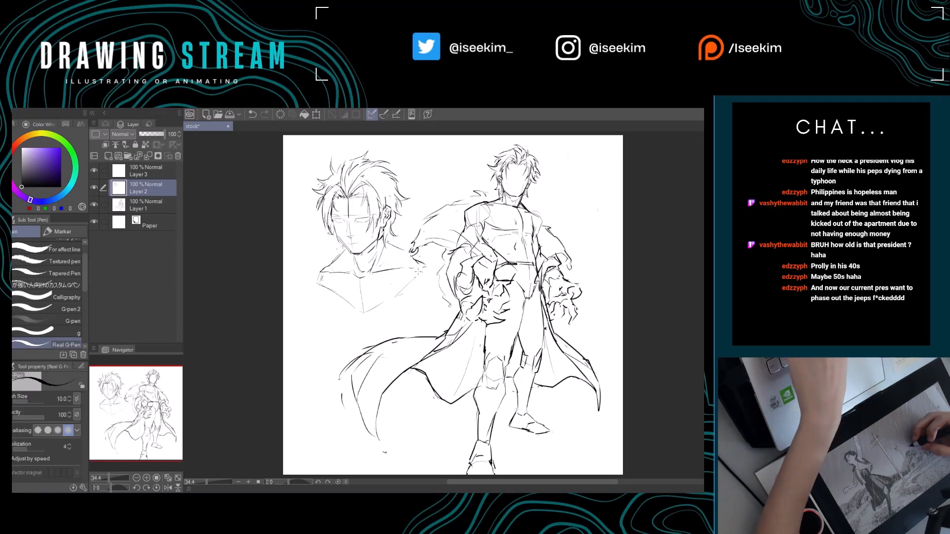
pyautogui.press('e')
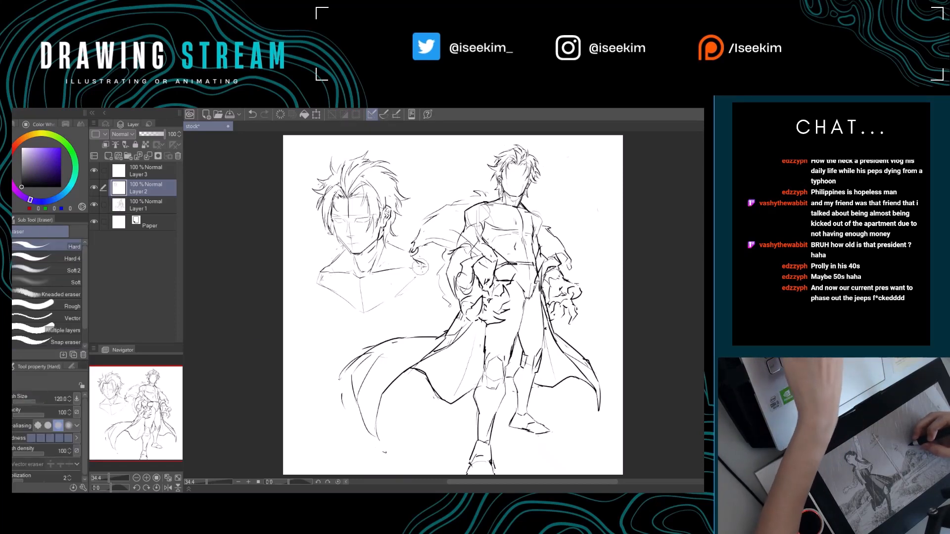
pyautogui.press('p')
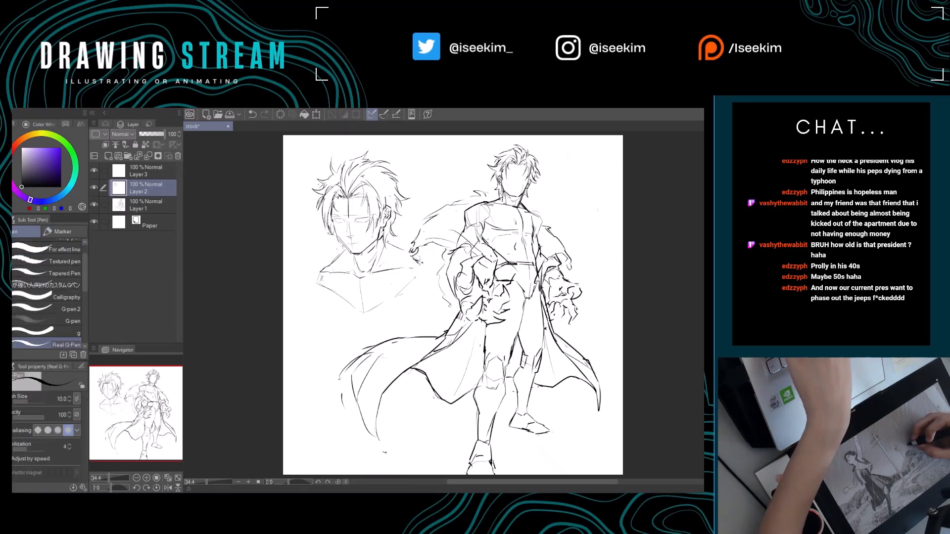
pyautogui.moveTo(425, 268); pyautogui.dragTo(389, 299)
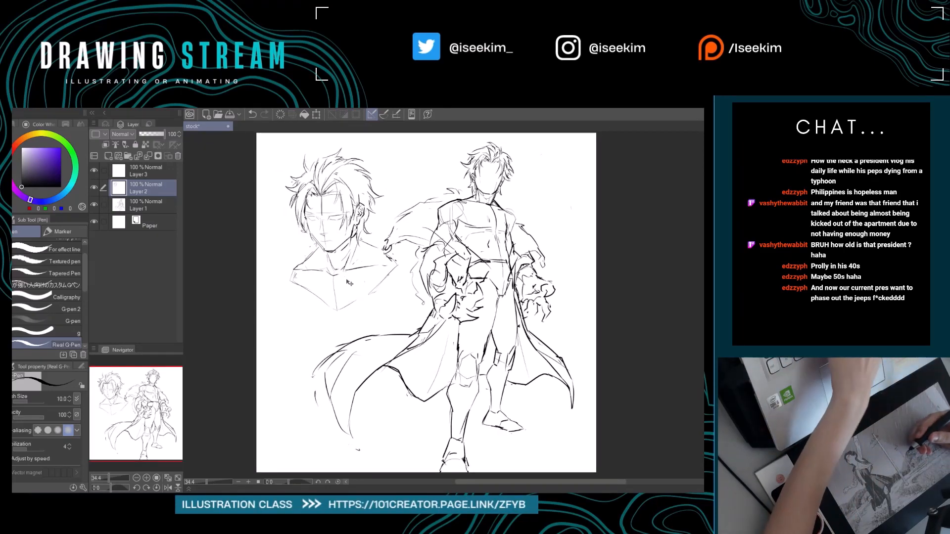
# Move the bust sketch slightly down on the canvas and save the drawing.
pyautogui.press('k')
pyautogui.moveTo(386, 286); pyautogui.dragTo(387, 290)
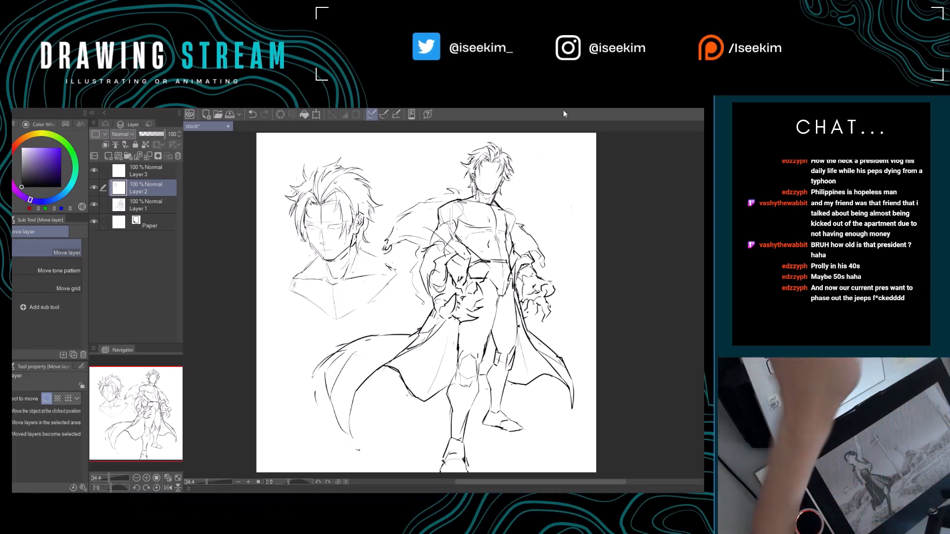
pyautogui.moveTo(375, 220); pyautogui.dragTo(402, 223)
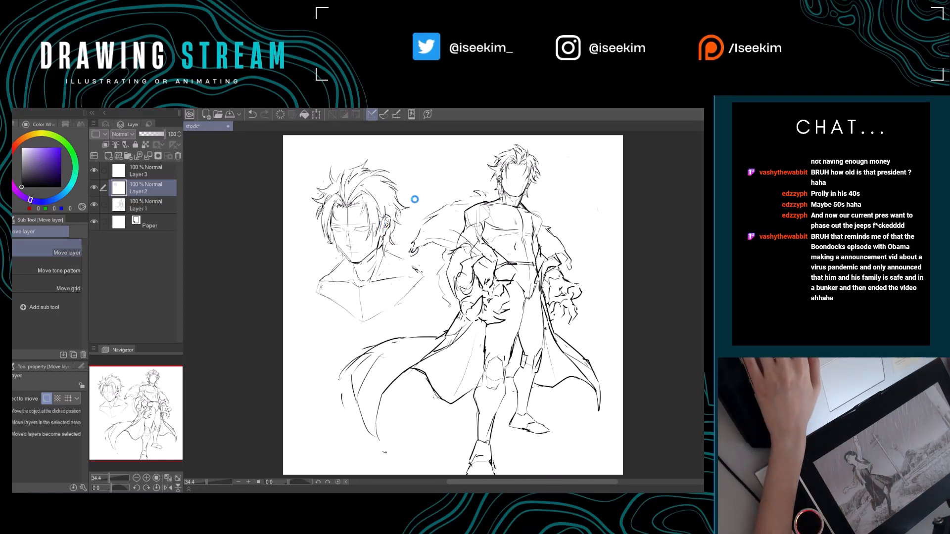
pyautogui.hotkey('ctrl', 's')
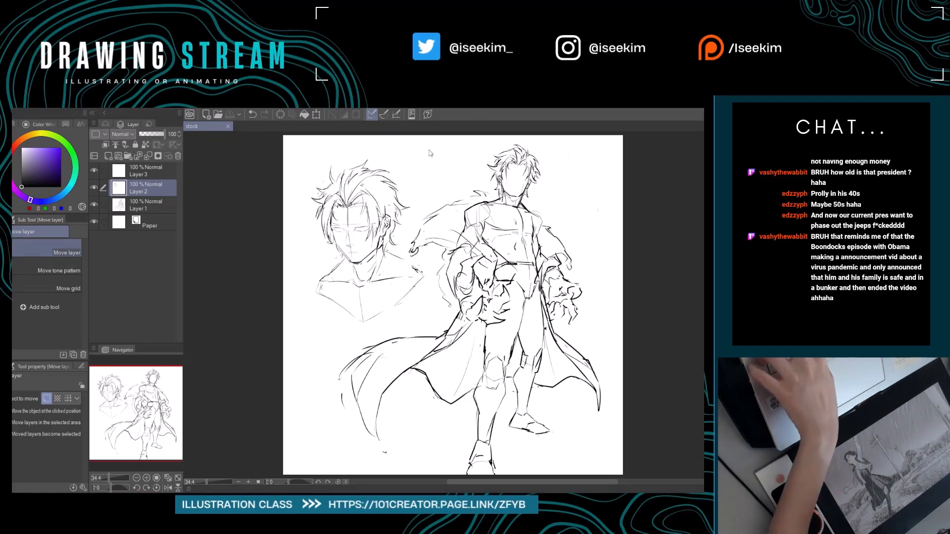
# Create a new blank illustration canvas alongside the stock drawing.
pyautogui.click(438, 222)
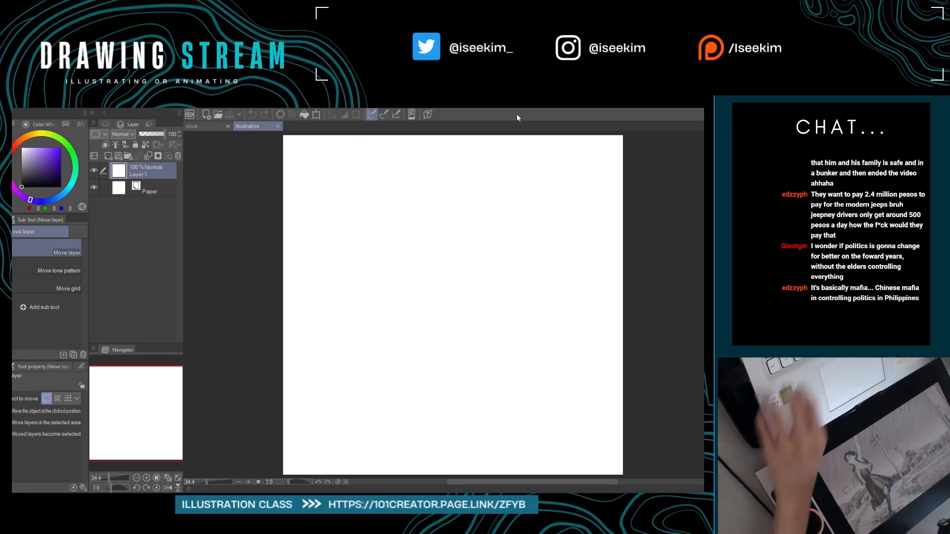
pyautogui.moveTo(477, 307); pyautogui.dragTo(458, 302)
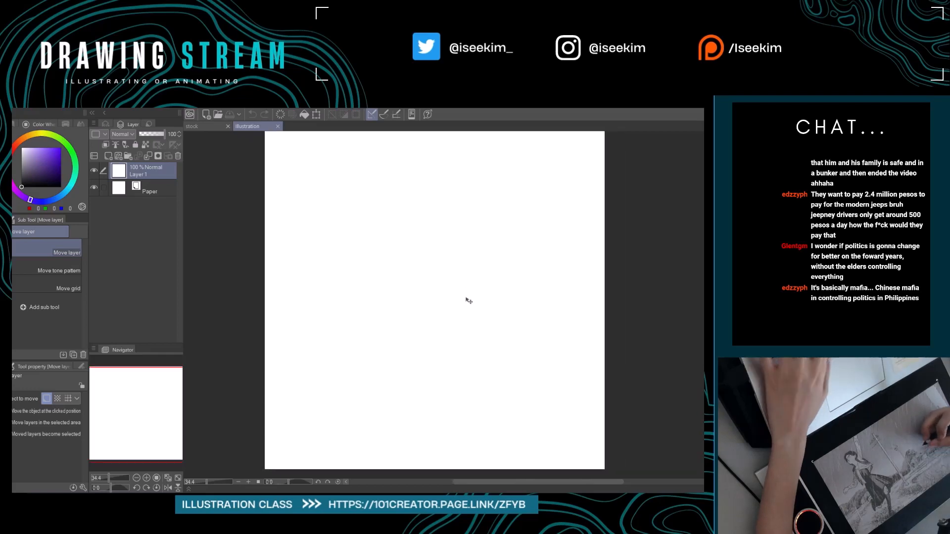
pyautogui.hotkey('ctrl', '0')
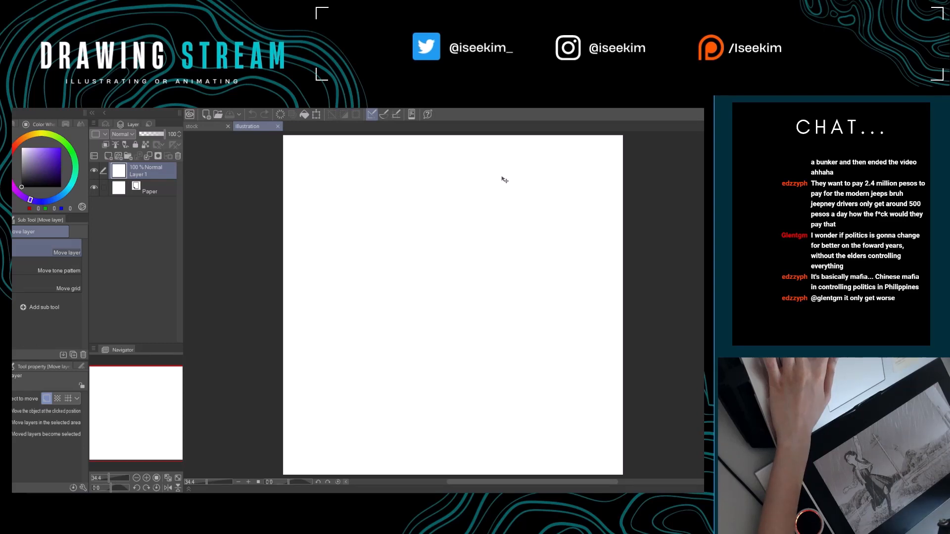
pyautogui.press('p')
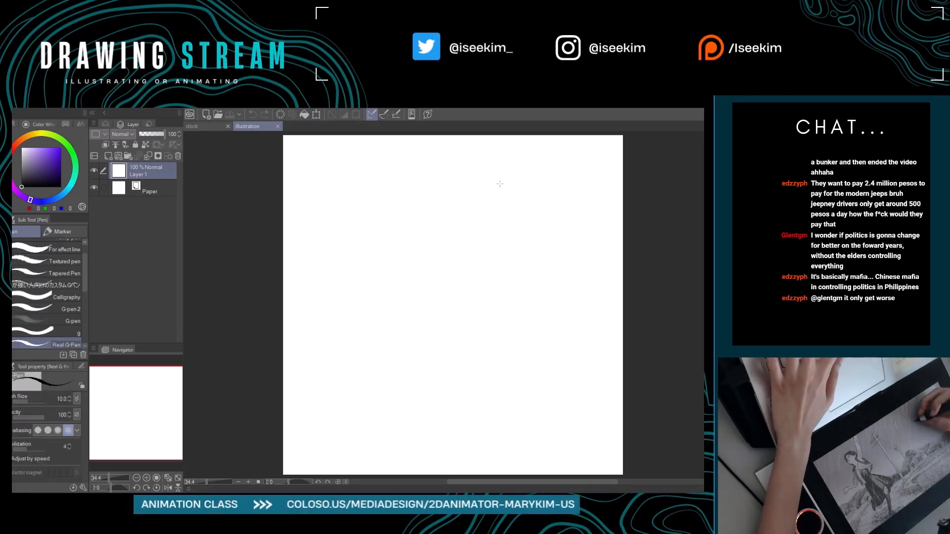
pyautogui.moveTo(508, 166)
pyautogui.mouseDown()
pyautogui.moveTo(491, 168)
pyautogui.moveTo(498, 218)
pyautogui.mouseUp()
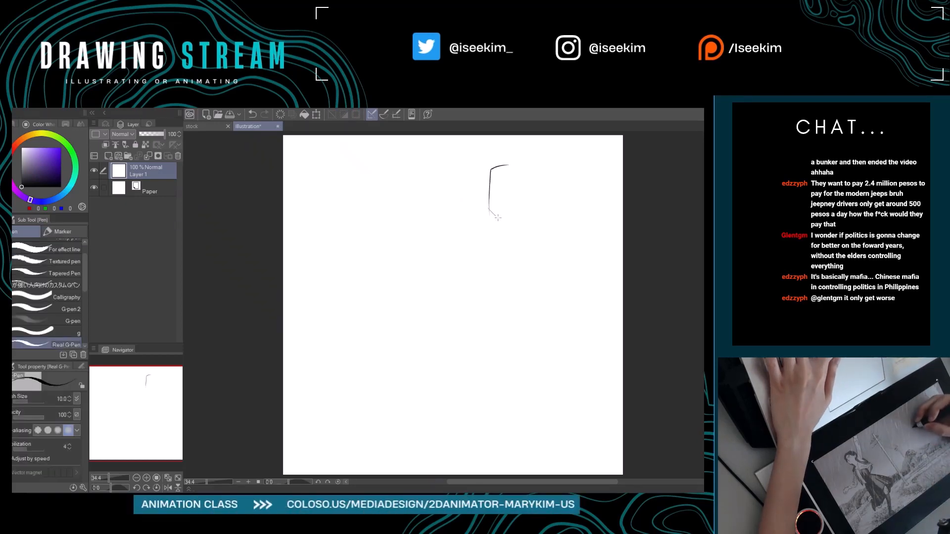
pyautogui.moveTo(491, 182)
pyautogui.mouseDown()
pyautogui.moveTo(495, 165)
pyautogui.moveTo(521, 169)
pyautogui.mouseUp()
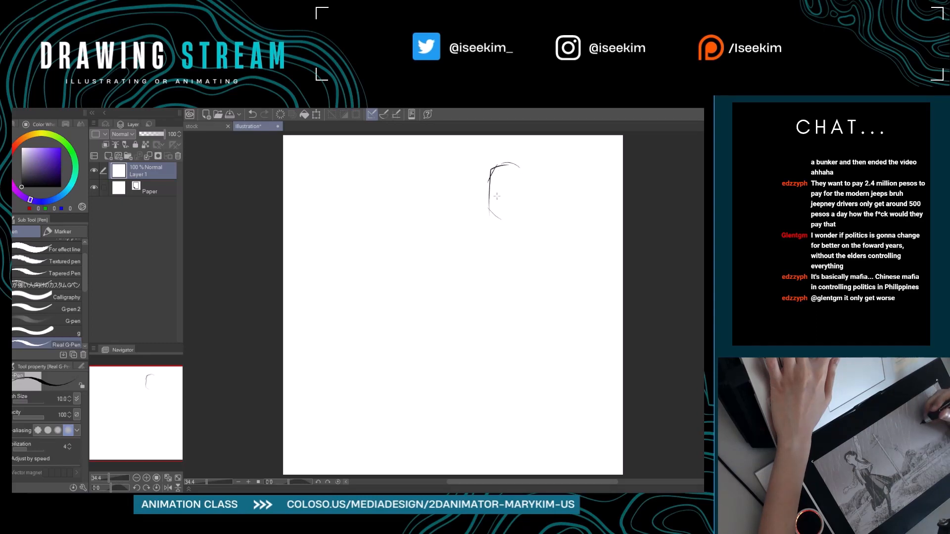
pyautogui.press('e')
pyautogui.moveTo(514, 166)
pyautogui.mouseDown()
pyautogui.moveTo(490, 180)
pyautogui.moveTo(486, 204)
pyautogui.mouseUp()
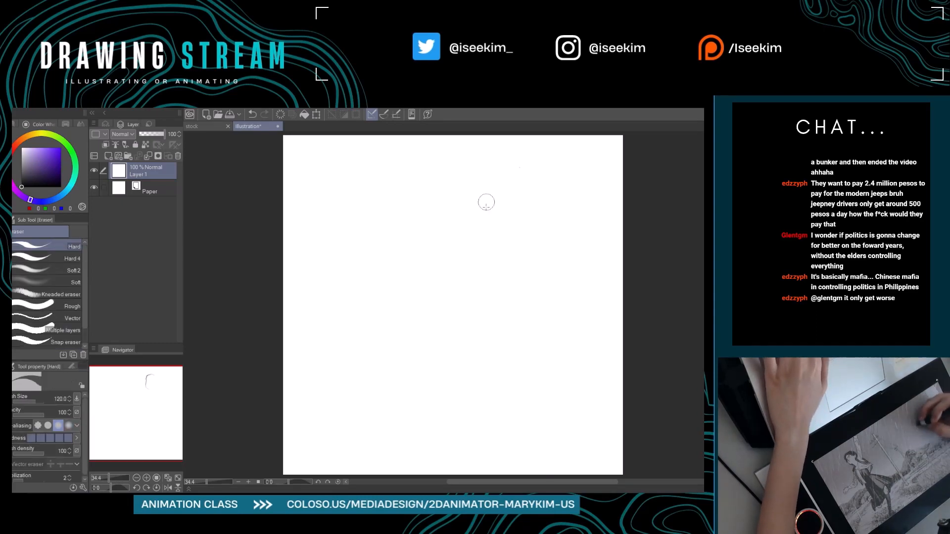
# Sketch an oval head outline with a narrow chin near the canvas's upper edge using the Real G-Pen.
pyautogui.press('p')
pyautogui.moveTo(507, 163)
pyautogui.mouseDown()
pyautogui.moveTo(487, 167)
pyautogui.moveTo(493, 204)
pyautogui.moveTo(493, 164)
pyautogui.moveTo(485, 172)
pyautogui.moveTo(514, 167)
pyautogui.moveTo(516, 200)
pyautogui.mouseUp()
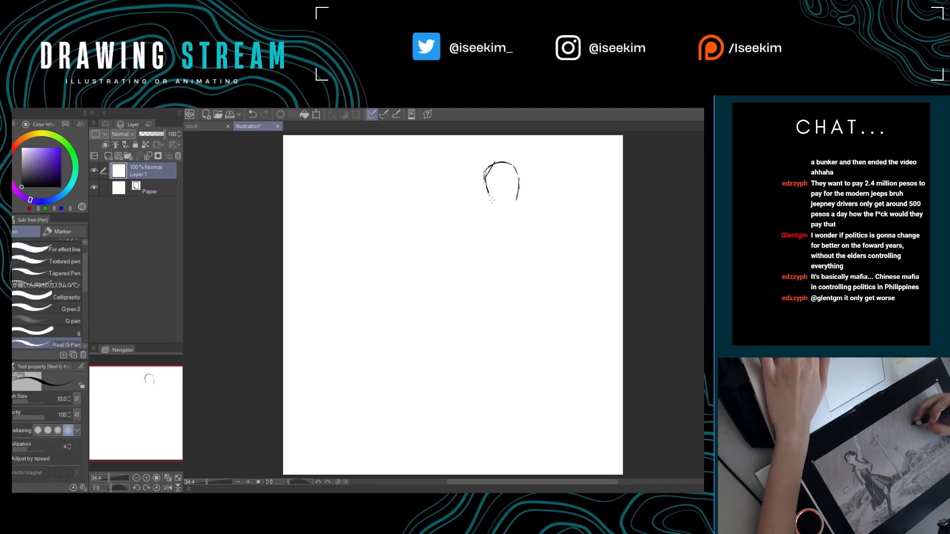
pyautogui.moveTo(511, 216); pyautogui.dragTo(494, 212)
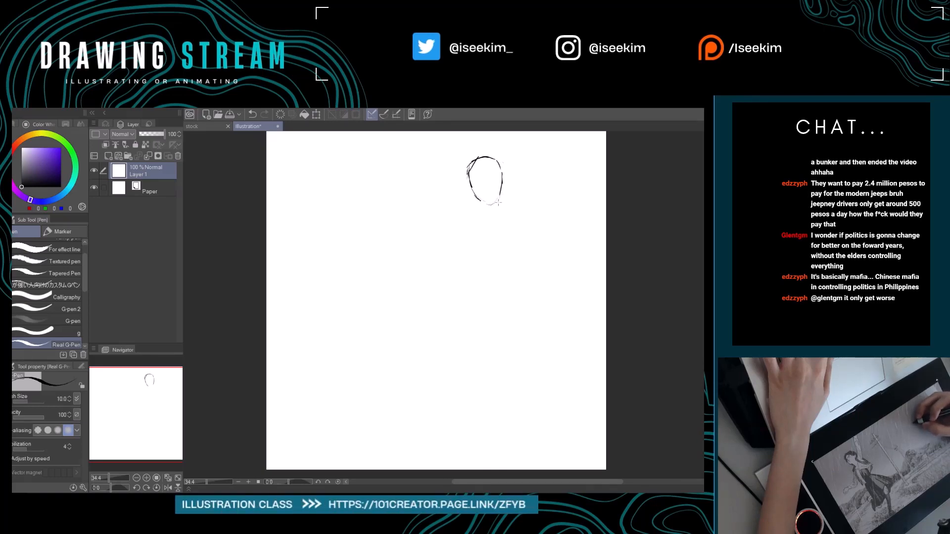
# Sketch the neck and the sloping shoulder lines beneath the head, undoing and redrawing strokes that miss.
pyautogui.moveTo(501, 188)
pyautogui.mouseDown()
pyautogui.moveTo(500, 208)
pyautogui.moveTo(465, 216)
pyautogui.mouseUp()
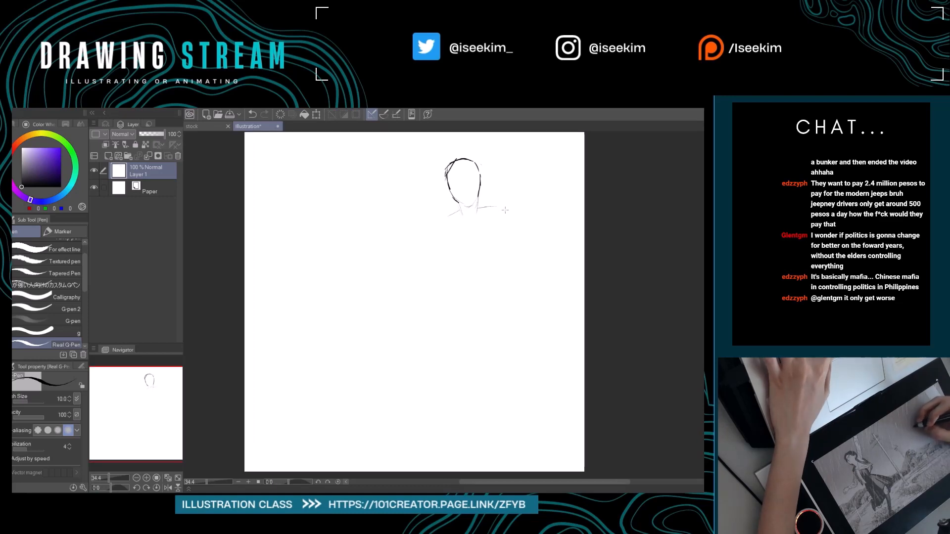
pyautogui.hotkey('ctrl', 'z')
pyautogui.moveTo(478, 206)
pyautogui.mouseDown()
pyautogui.moveTo(499, 216)
pyautogui.moveTo(470, 217)
pyautogui.moveTo(501, 217)
pyautogui.moveTo(501, 234)
pyautogui.mouseUp()
pyautogui.moveTo(450, 201)
pyautogui.mouseDown()
pyautogui.moveTo(456, 215)
pyautogui.moveTo(473, 193)
pyautogui.mouseUp()
pyautogui.hotkey('ctrl', 'z')
pyautogui.hotkey('ctrl', 'z')
pyautogui.hotkey('ctrl', 'z')
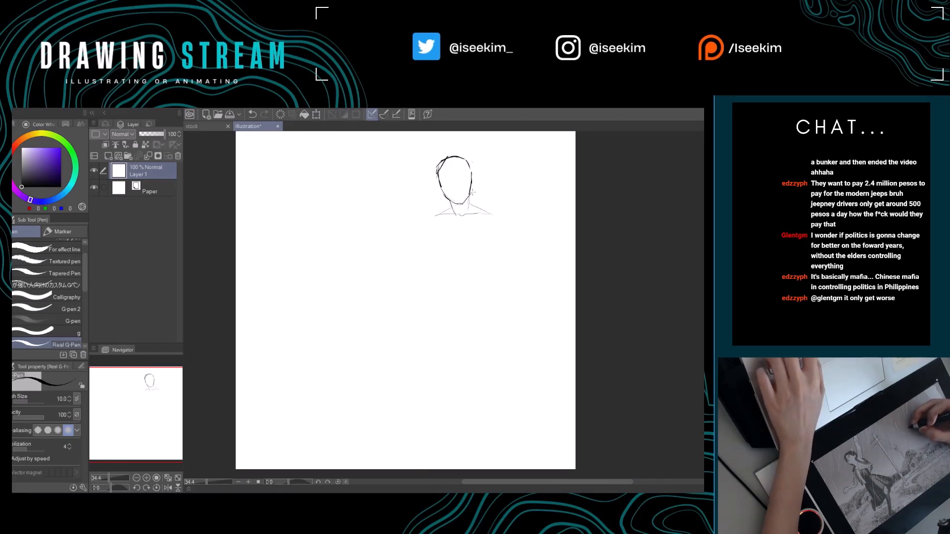
# Erase the outer end of the sketch's left shoulder line and redraw it sloping outward from the neck.
pyautogui.moveTo(420, 255); pyautogui.dragTo(475, 292)
pyautogui.moveTo(388, 240)
pyautogui.mouseDown()
pyautogui.moveTo(395, 277)
pyautogui.moveTo(390, 233)
pyautogui.moveTo(386, 259)
pyautogui.mouseUp()
pyautogui.press('e')
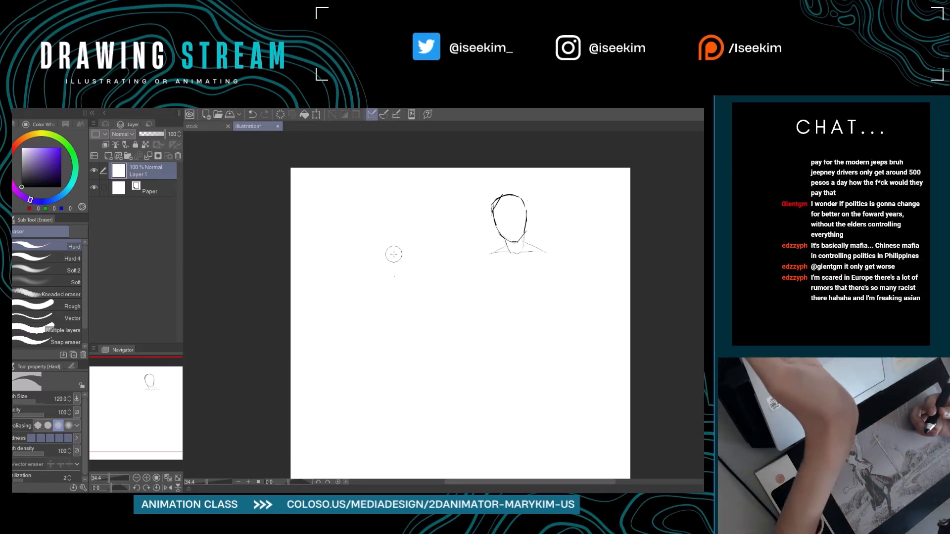
pyautogui.hotkey('ctrl', '0')
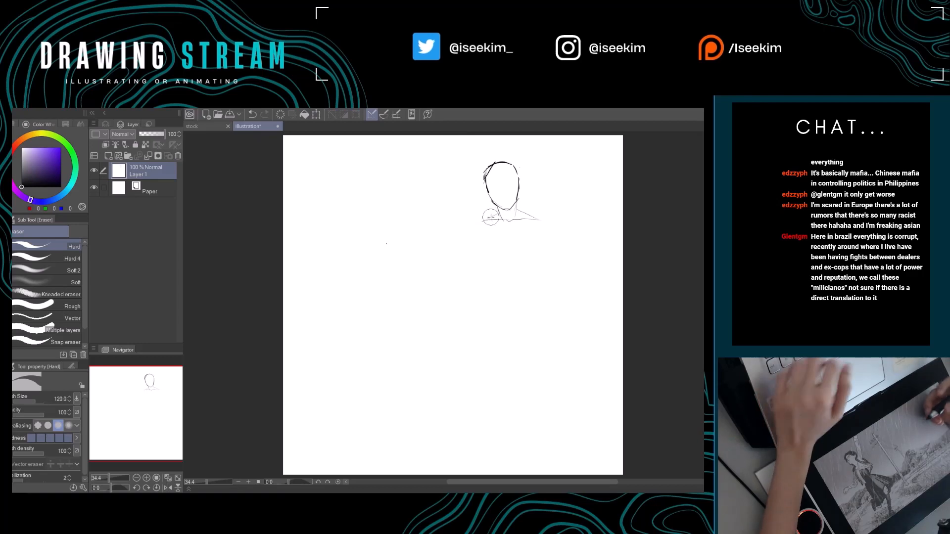
pyautogui.moveTo(490, 257); pyautogui.dragTo(475, 262)
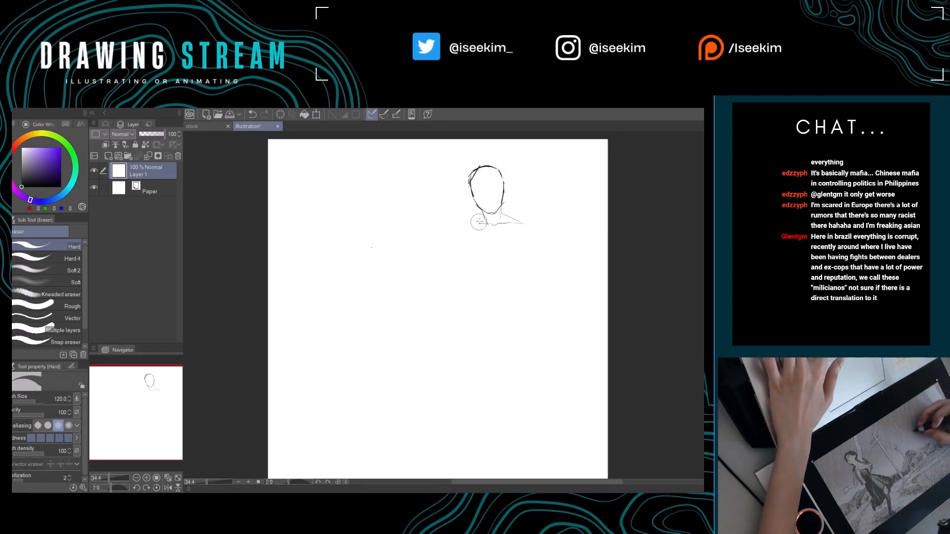
pyautogui.press('p')
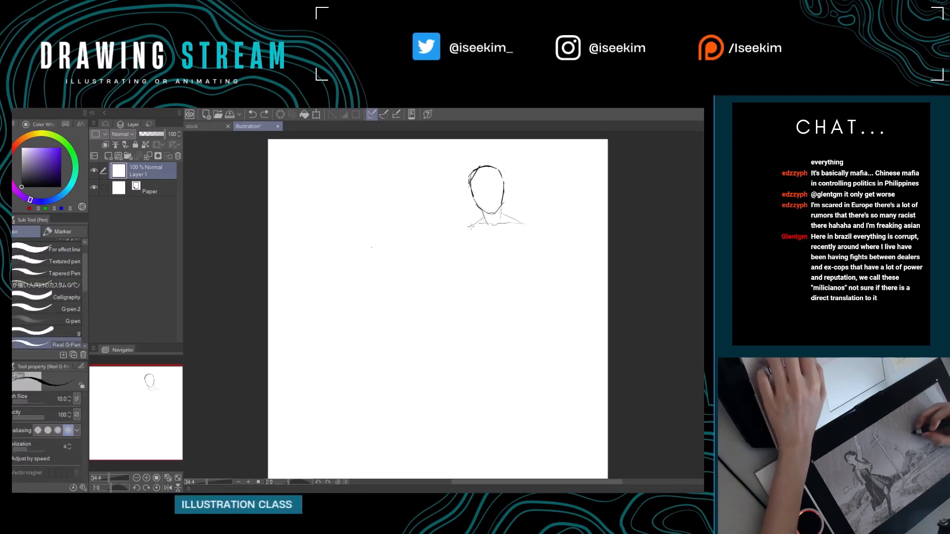
# Draw the torso's left side and the lower rib cage line, cleaning up the crossing strokes at their corner.
pyautogui.moveTo(509, 262); pyautogui.dragTo(495, 266)
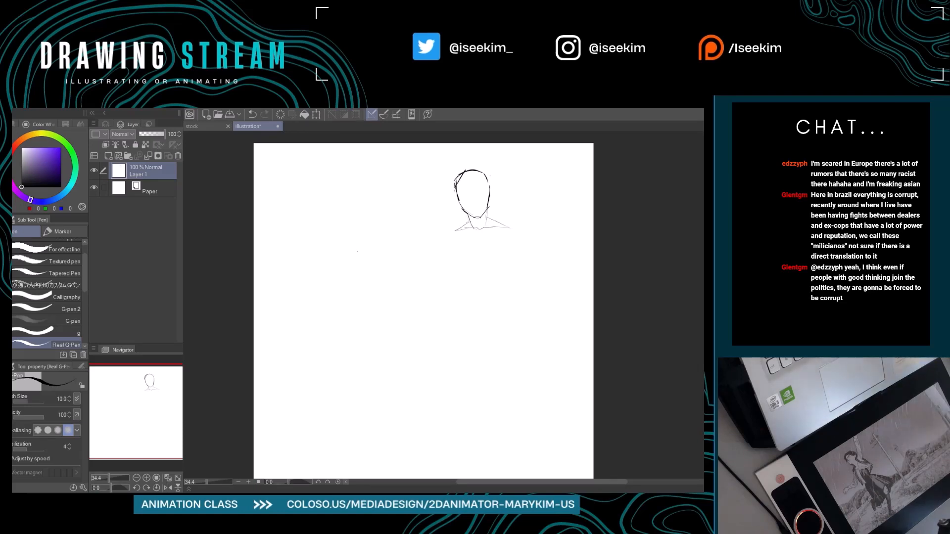
pyautogui.moveTo(424, 328); pyautogui.dragTo(394, 320)
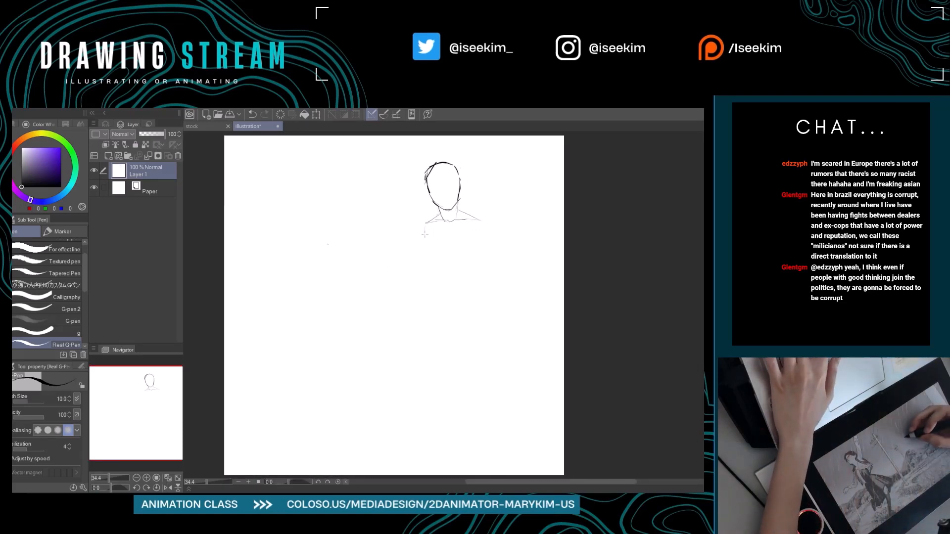
pyautogui.moveTo(424, 223)
pyautogui.mouseDown()
pyautogui.moveTo(438, 273)
pyautogui.moveTo(454, 258)
pyautogui.moveTo(475, 256)
pyautogui.mouseUp()
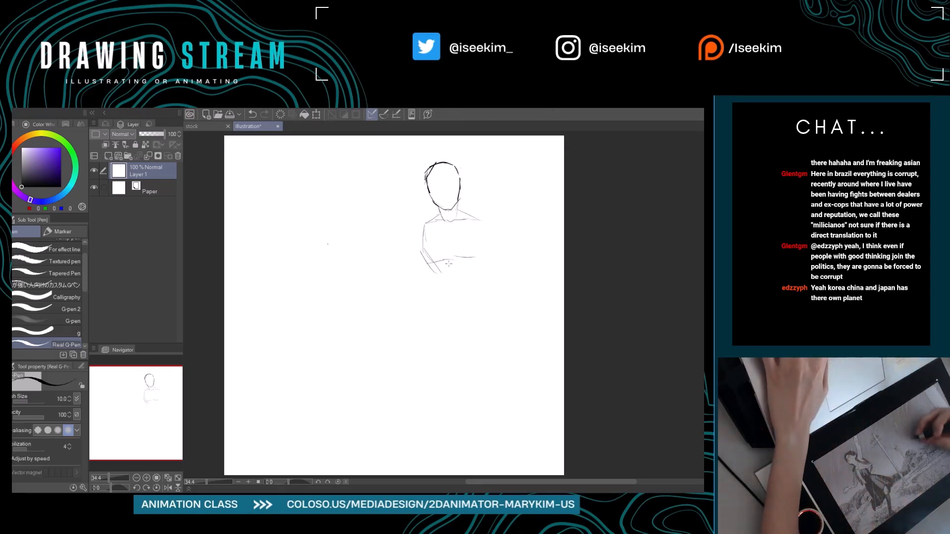
pyautogui.moveTo(425, 244)
pyautogui.mouseDown()
pyautogui.moveTo(411, 250)
pyautogui.moveTo(411, 262)
pyautogui.moveTo(459, 266)
pyautogui.mouseUp()
pyautogui.press('e')
pyautogui.press('p')
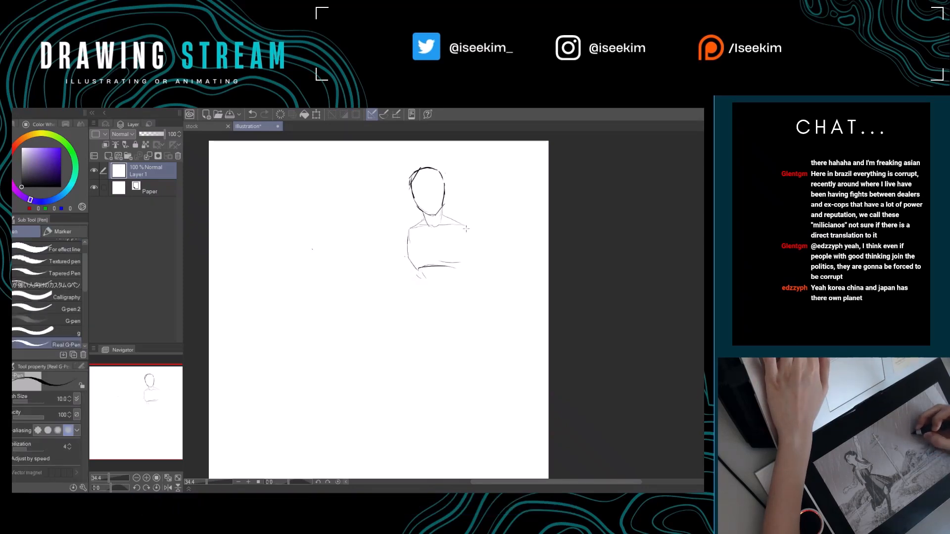
# Draw the torso's right side and the flaring waist and hip lines, and rework the lower rib cage corners.
pyautogui.moveTo(466, 227); pyautogui.dragTo(468, 264)
pyautogui.moveTo(466, 225)
pyautogui.mouseDown()
pyautogui.moveTo(469, 261)
pyautogui.moveTo(455, 301)
pyautogui.moveTo(406, 309)
pyautogui.moveTo(458, 313)
pyautogui.moveTo(440, 318)
pyautogui.mouseUp()
pyautogui.press('e')
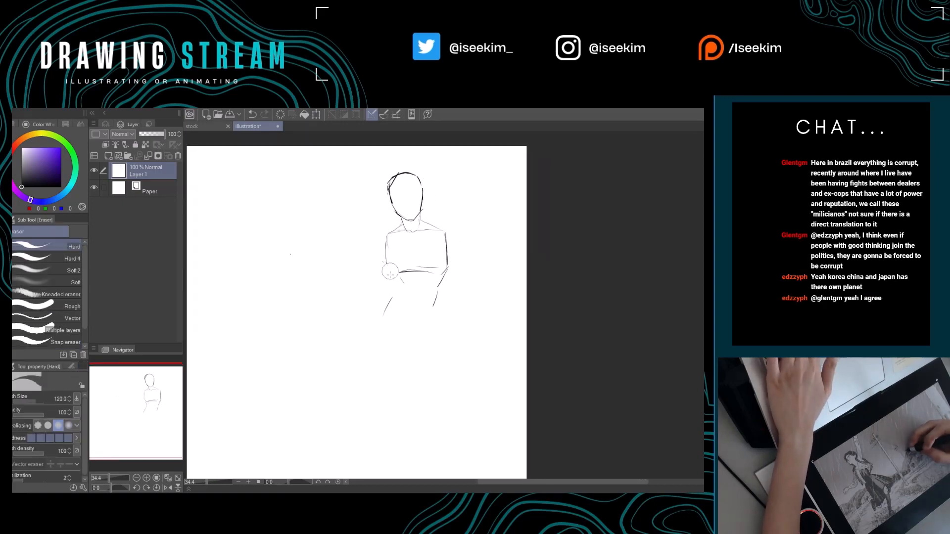
pyautogui.moveTo(389, 270)
pyautogui.mouseDown()
pyautogui.moveTo(399, 278)
pyautogui.moveTo(393, 298)
pyautogui.moveTo(447, 271)
pyautogui.mouseUp()
pyautogui.press('p')
pyautogui.press('e')
pyautogui.press('p')
pyautogui.moveTo(447, 261)
pyautogui.mouseDown()
pyautogui.moveTo(438, 280)
pyautogui.moveTo(443, 312)
pyautogui.moveTo(429, 286)
pyautogui.mouseUp()
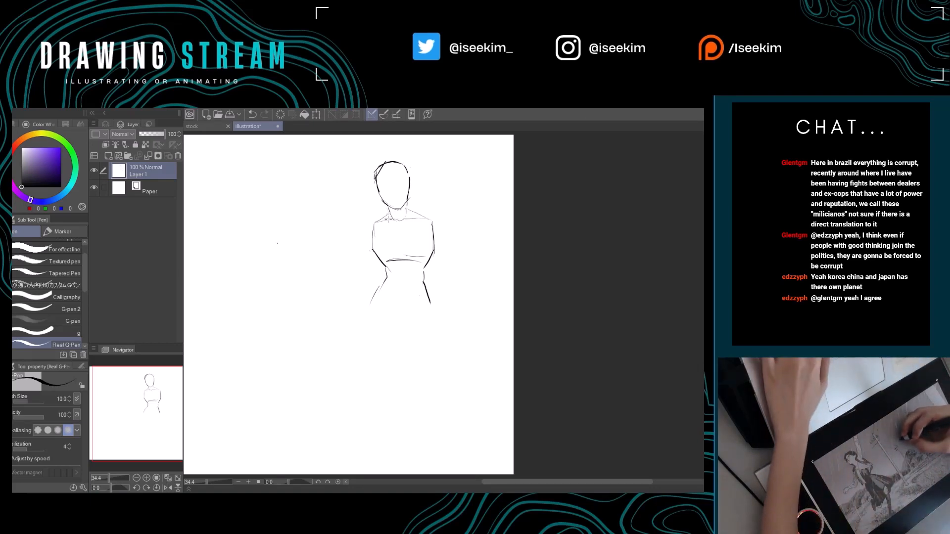
# Draw rounded shoulder caps over both upper corners of the torso.
pyautogui.moveTo(368, 222)
pyautogui.mouseDown()
pyautogui.moveTo(422, 207)
pyautogui.moveTo(437, 225)
pyautogui.mouseUp()
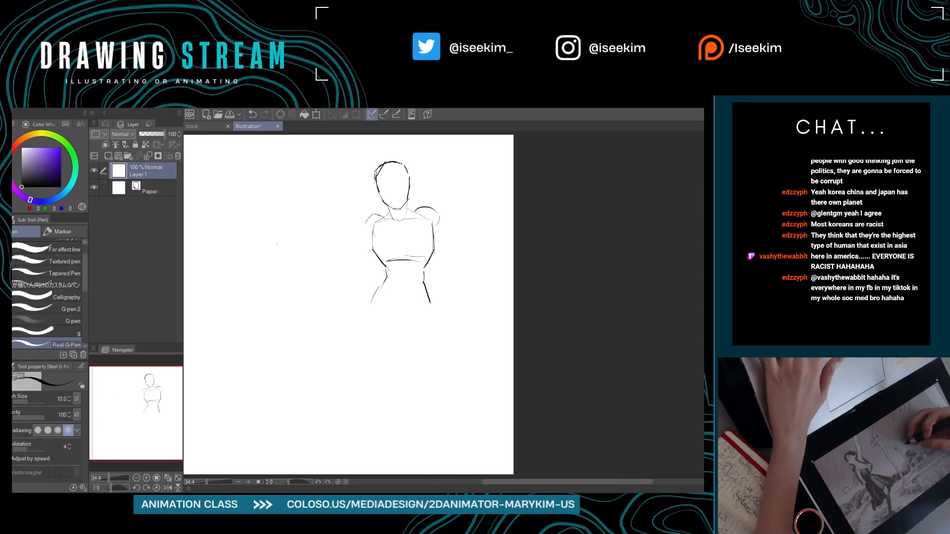
pyautogui.moveTo(366, 223); pyautogui.dragTo(369, 234)
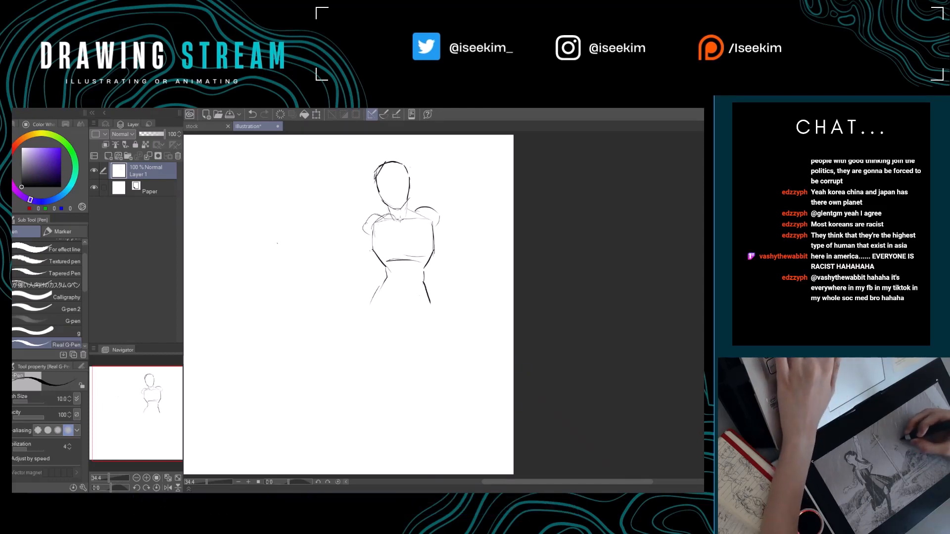
pyautogui.hotkey('ctrl', 'z')
# Sketch the left arm folded across the chest, with its hand raised over the opposite shoulder.
pyautogui.moveTo(371, 231)
pyautogui.mouseDown()
pyautogui.moveTo(406, 220)
pyautogui.moveTo(398, 231)
pyautogui.moveTo(410, 232)
pyautogui.moveTo(432, 198)
pyautogui.moveTo(413, 229)
pyautogui.mouseUp()
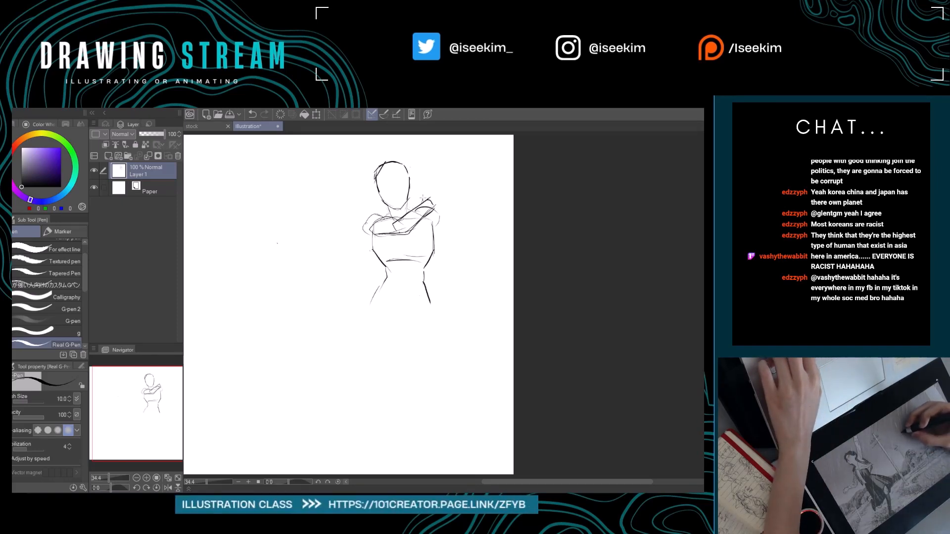
pyautogui.moveTo(430, 189); pyautogui.dragTo(442, 196)
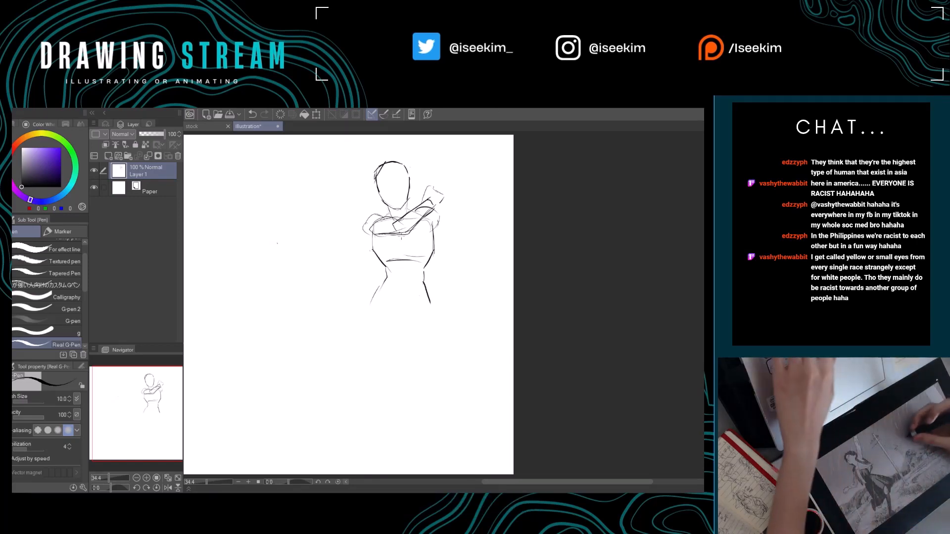
# Undo the trial strokes for the second arm, erase around the right shoulder, and redraw the outer upper-arm line.
pyautogui.moveTo(434, 228); pyautogui.dragTo(411, 243)
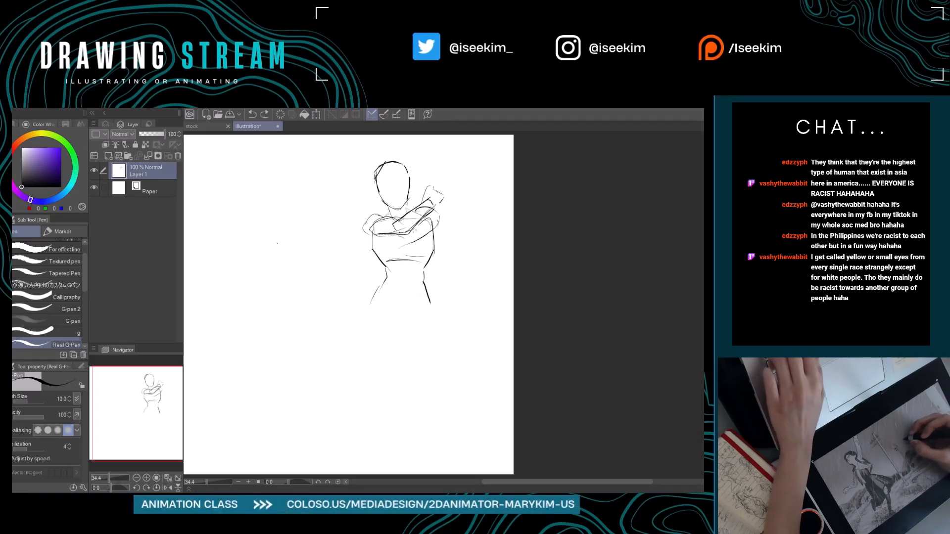
pyautogui.moveTo(415, 228)
pyautogui.mouseDown()
pyautogui.moveTo(412, 244)
pyautogui.moveTo(376, 253)
pyautogui.mouseUp()
pyautogui.hotkey('ctrl', 'z')
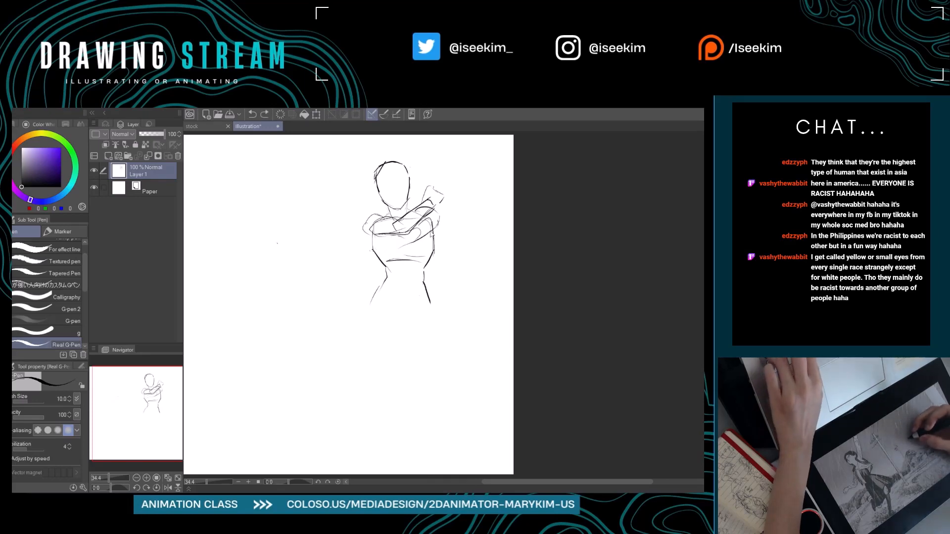
pyautogui.hotkey('ctrl', 'z')
pyautogui.press('e')
pyautogui.moveTo(435, 225); pyautogui.dragTo(421, 241)
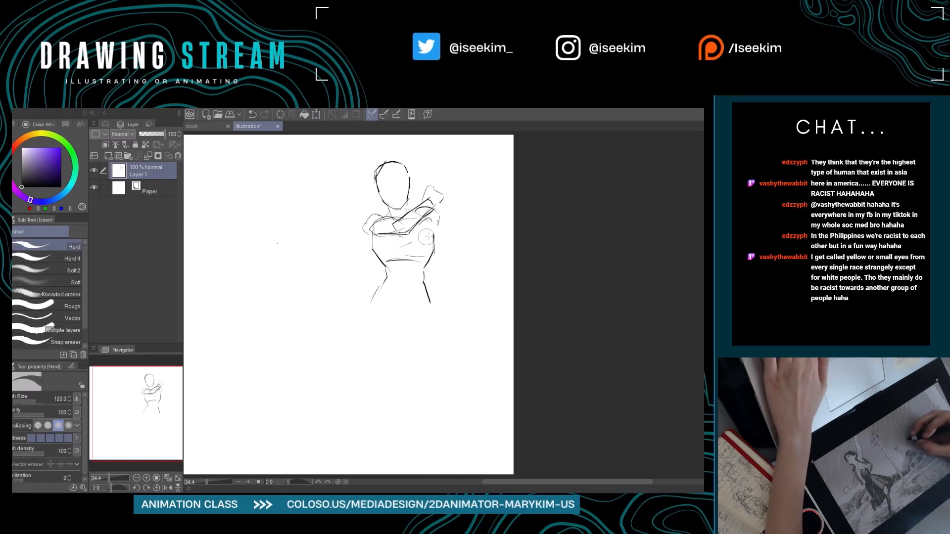
pyautogui.press('p')
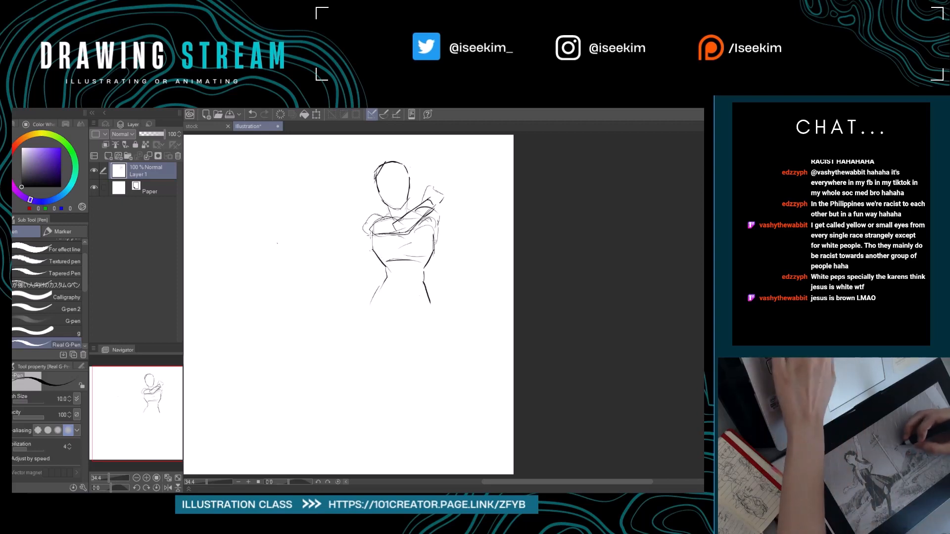
# Redraw the torso's left side so it tapers straight from the crossed arm's elbow to the waist.
pyautogui.moveTo(373, 235); pyautogui.dragTo(385, 267)
pyautogui.press('e')
pyautogui.press('p')
pyautogui.moveTo(370, 235)
pyautogui.mouseDown()
pyautogui.moveTo(386, 270)
pyautogui.moveTo(425, 299)
pyautogui.mouseUp()
pyautogui.press('e')
# Sketch the second arm's hand against the torso's left side and its forearm lines running across the ribs below the first arm.
pyautogui.press('space')
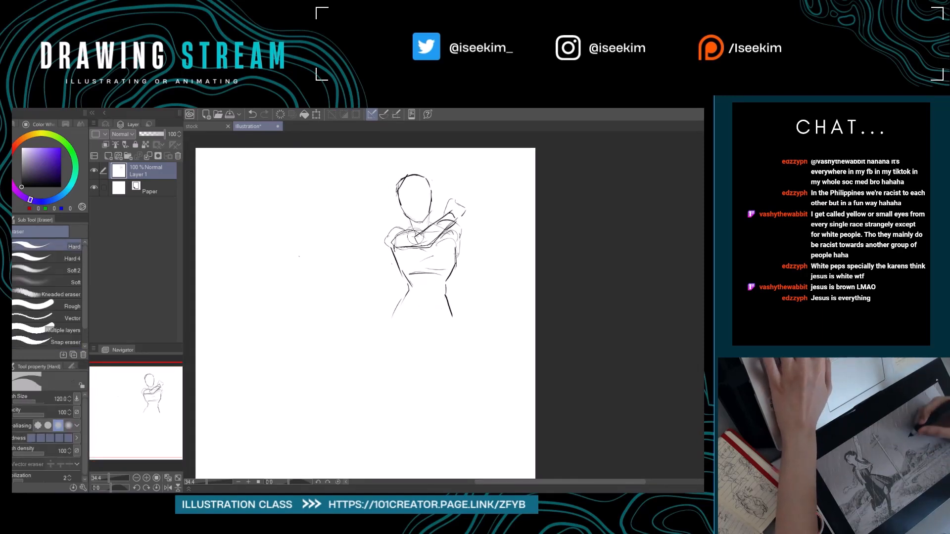
pyautogui.press('r')
pyautogui.moveTo(446, 203); pyautogui.dragTo(399, 216)
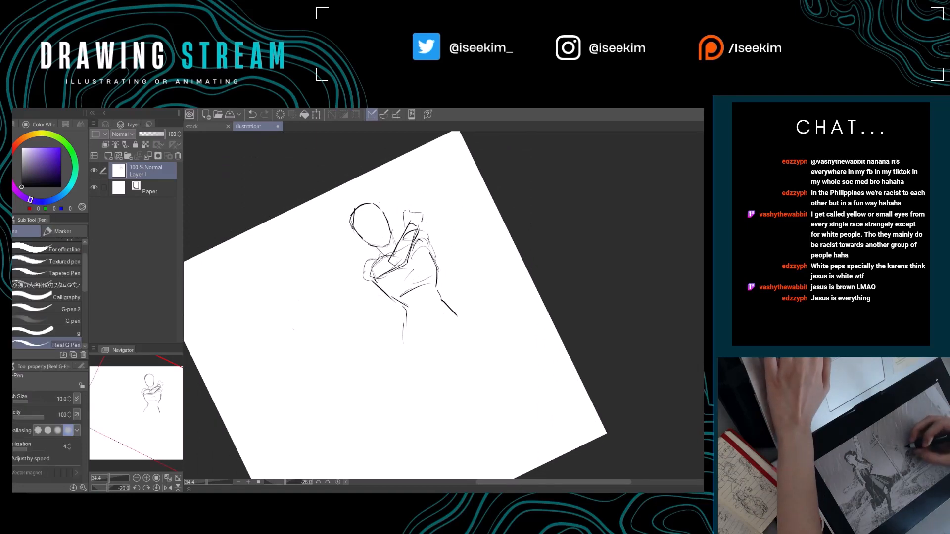
pyautogui.press('p')
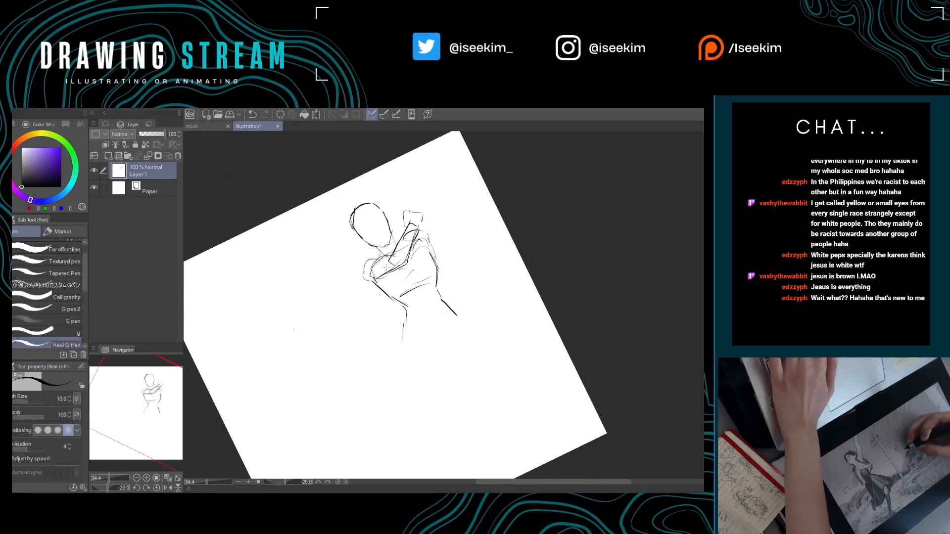
pyautogui.hotkey('ctrl', '@')
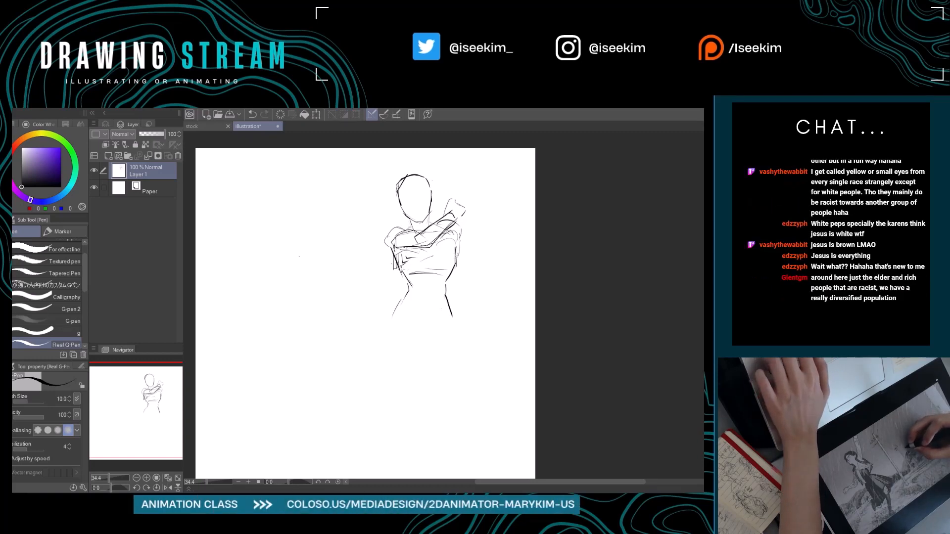
pyautogui.moveTo(435, 290); pyautogui.dragTo(409, 283)
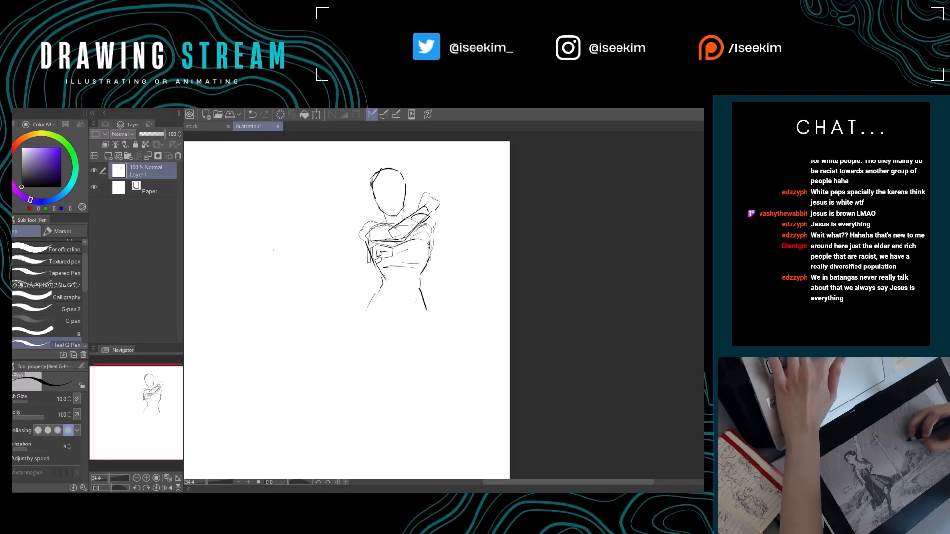
pyautogui.moveTo(384, 255); pyautogui.dragTo(428, 258)
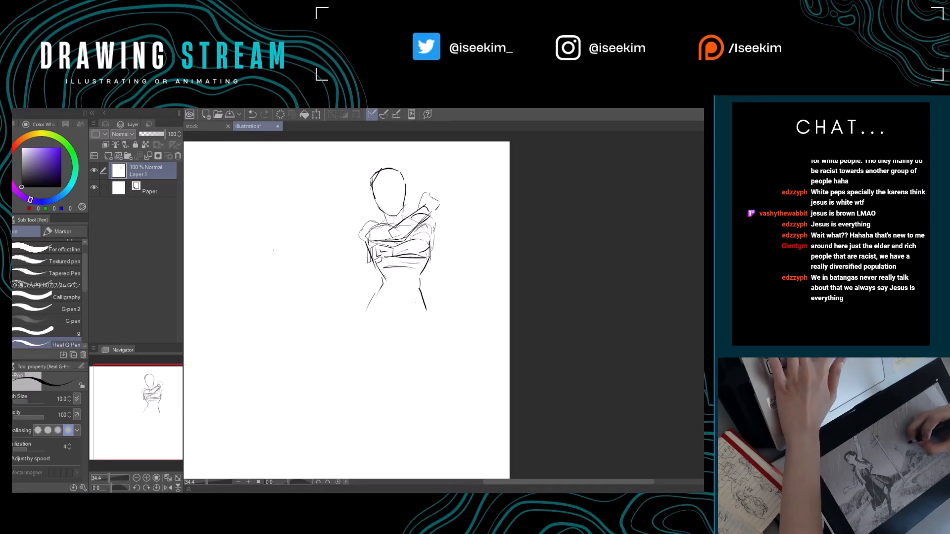
# Rework the second arm's elbow at the torso's right side with darker contour strokes on a rotated canvas.
pyautogui.press('r')
pyautogui.moveTo(535, 270)
pyautogui.mouseDown()
pyautogui.moveTo(522, 353)
pyautogui.moveTo(495, 377)
pyautogui.mouseUp()
pyautogui.press('e')
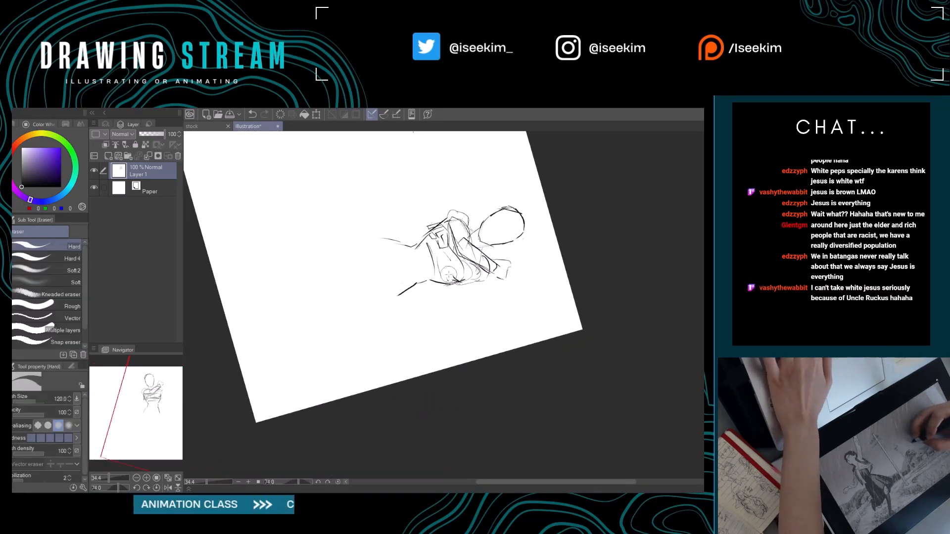
pyautogui.press('p')
pyautogui.moveTo(462, 273); pyautogui.dragTo(459, 285)
pyautogui.hotkey('ctrl', '@')
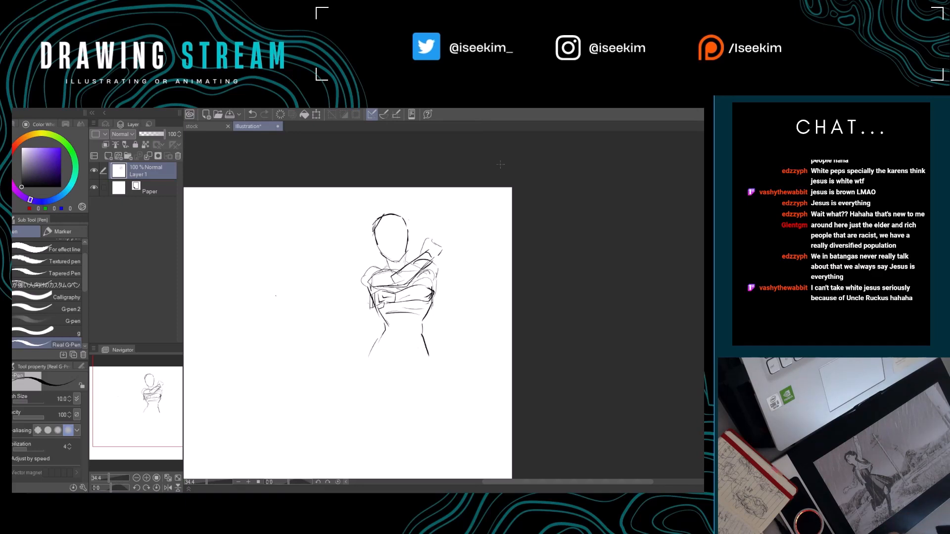
# Refine the second arm's elbow and forearm contours at the torso's right side, erasing the excess dark strokes inside the elbow.
pyautogui.press('r')
pyautogui.moveTo(453, 271)
pyautogui.mouseDown()
pyautogui.moveTo(475, 267)
pyautogui.moveTo(440, 273)
pyautogui.moveTo(453, 283)
pyautogui.mouseUp()
pyautogui.press('e')
pyautogui.press('p')
pyautogui.press('e')
pyautogui.press('p')
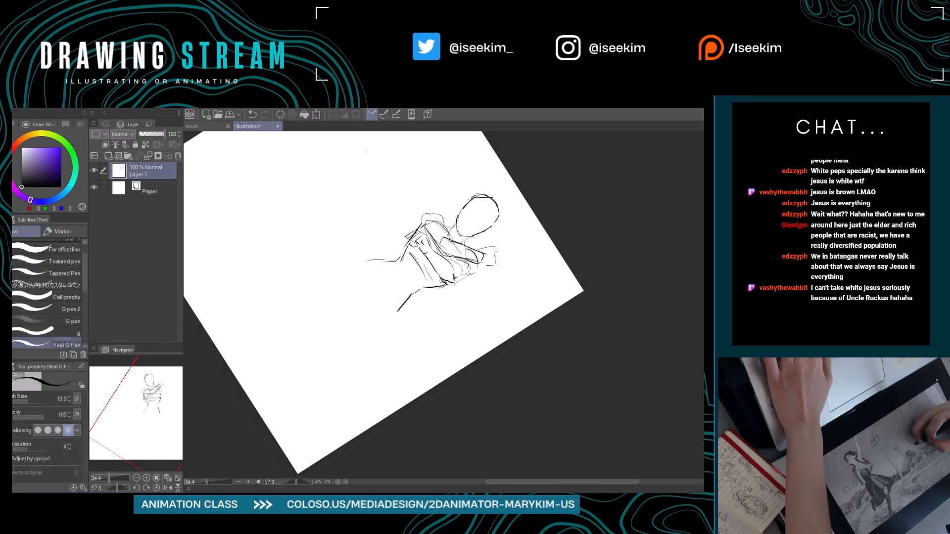
pyautogui.hotkey('ctrl', '@')
pyautogui.press('e')
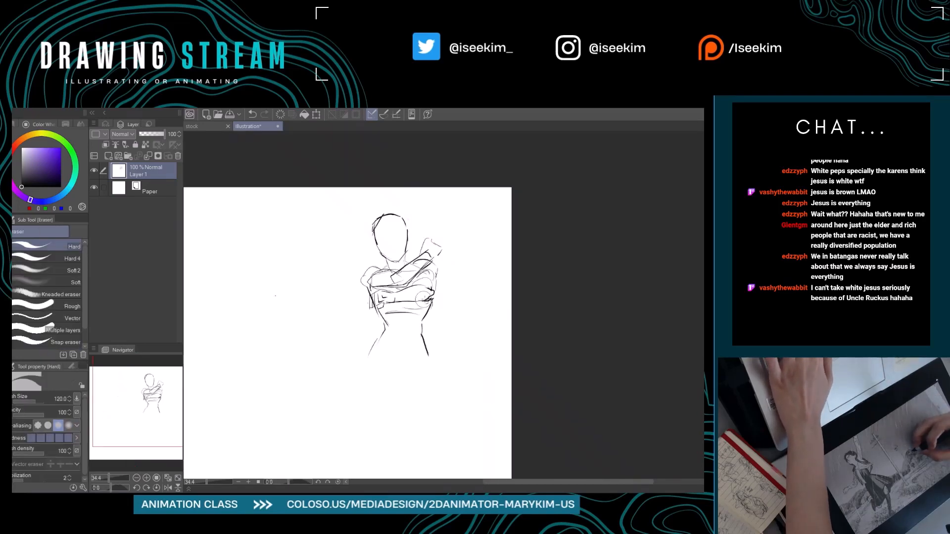
pyautogui.moveTo(423, 298)
pyautogui.mouseDown()
pyautogui.moveTo(431, 293)
pyautogui.moveTo(414, 298)
pyautogui.mouseUp()
pyautogui.press('p')
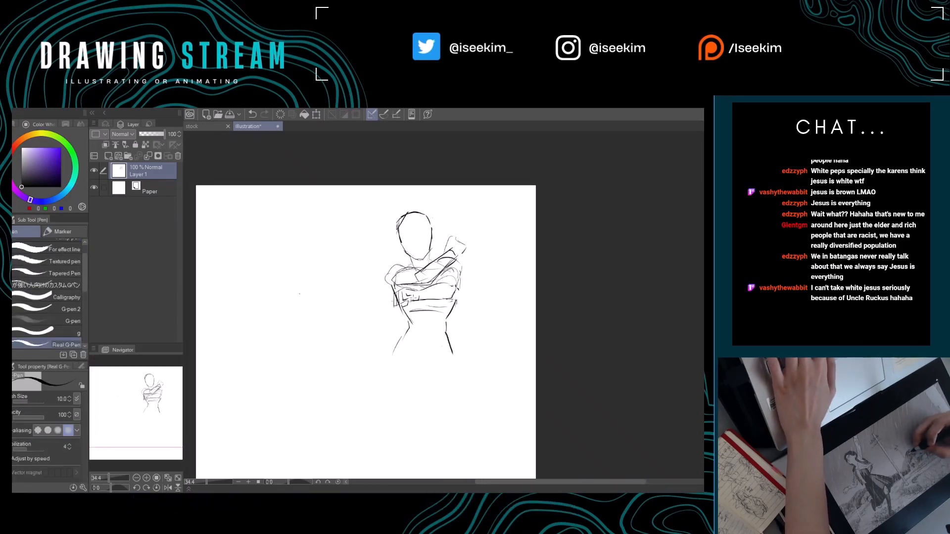
# Erase the second arm's hand and the overlapping torso lines on the figure's left side.
pyautogui.press('e')
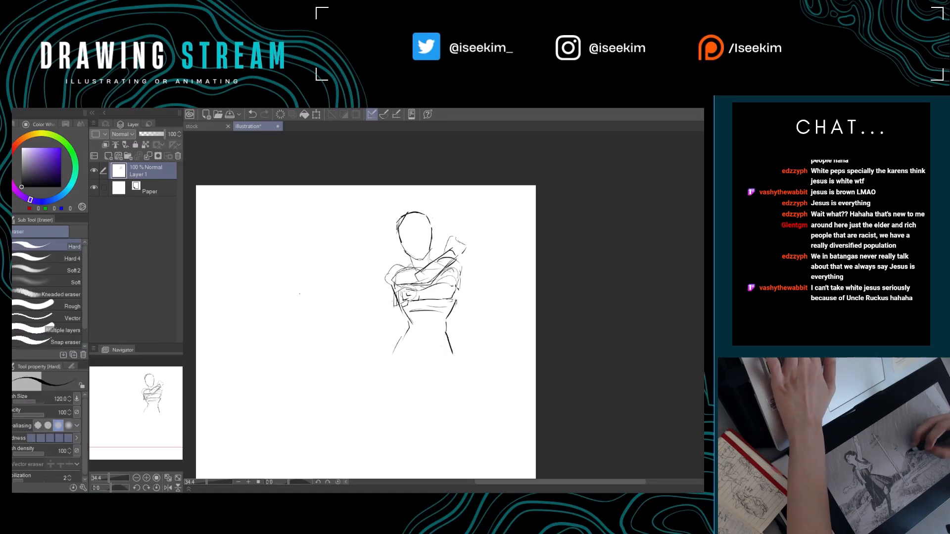
pyautogui.moveTo(398, 295)
pyautogui.mouseDown()
pyautogui.moveTo(445, 284)
pyautogui.moveTo(454, 302)
pyautogui.mouseUp()
pyautogui.press('p')
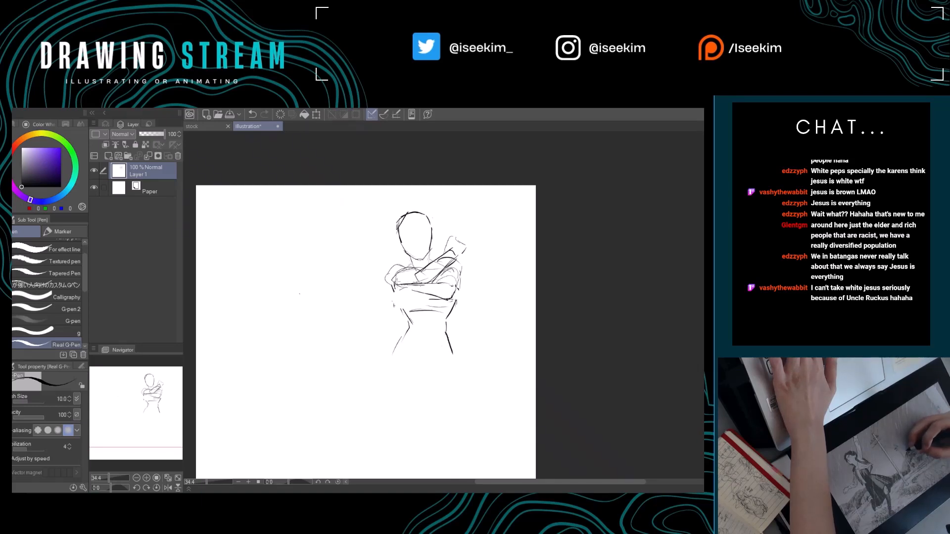
# Try sketching a fist with knuckles just below the left shoulder, then erase it.
pyautogui.moveTo(406, 279); pyautogui.dragTo(393, 293)
pyautogui.press('e')
pyautogui.press('p')
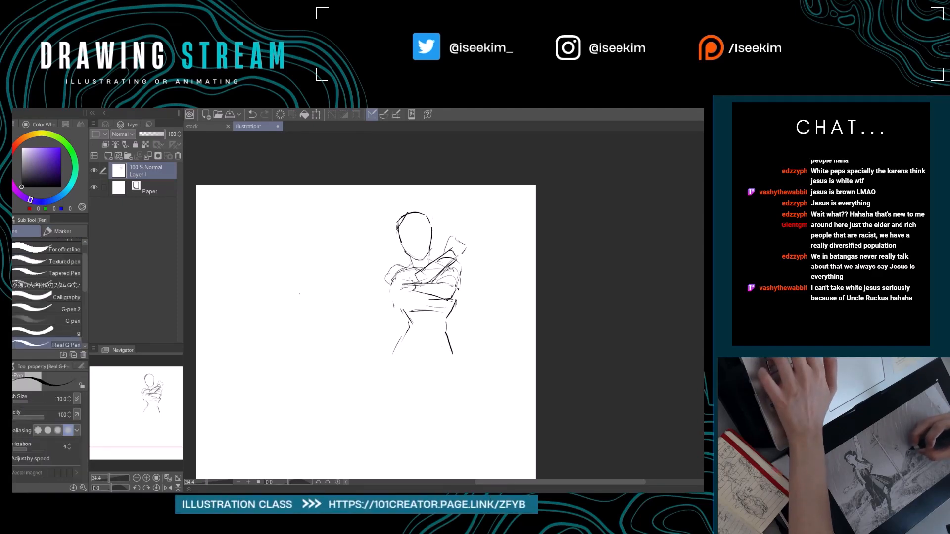
pyautogui.moveTo(410, 279)
pyautogui.mouseDown()
pyautogui.moveTo(391, 283)
pyautogui.moveTo(399, 294)
pyautogui.moveTo(409, 286)
pyautogui.moveTo(396, 291)
pyautogui.mouseUp()
pyautogui.press('e')
pyautogui.press('p')
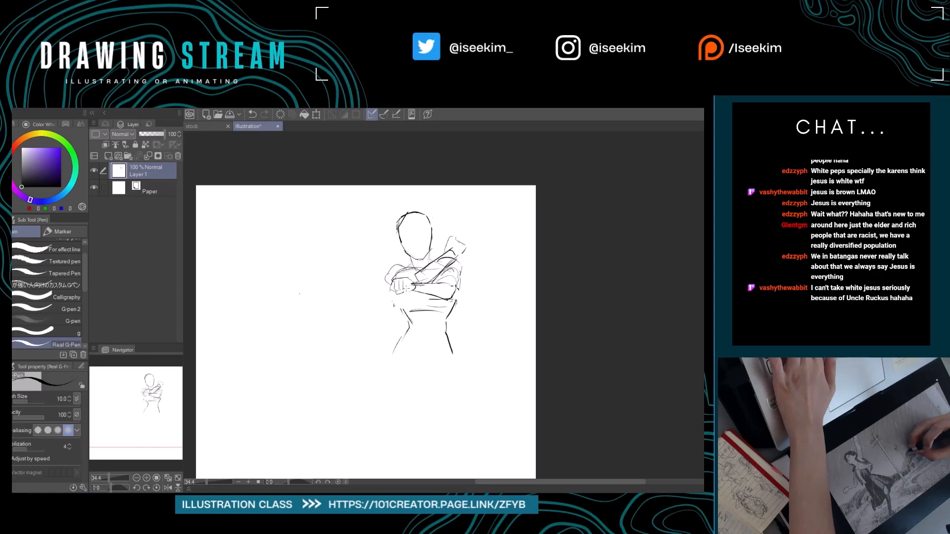
pyautogui.press('e')
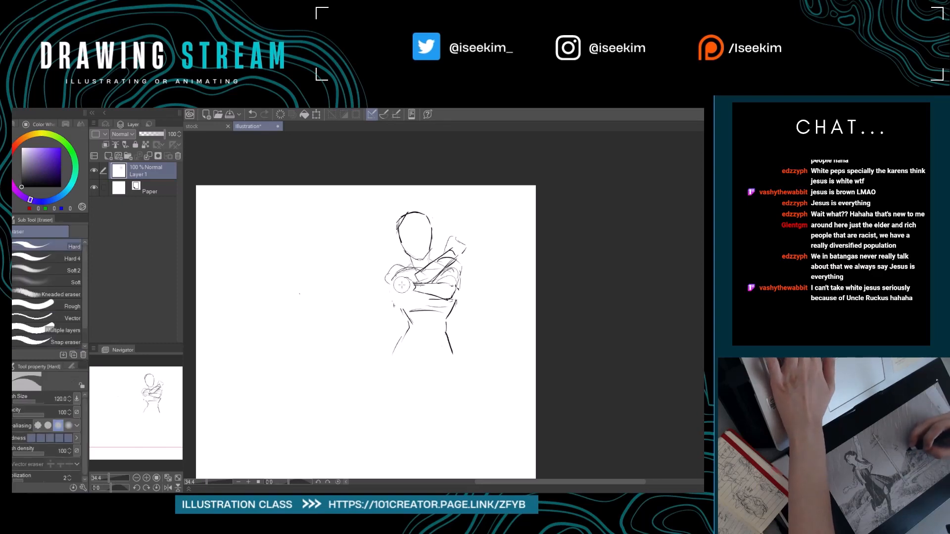
pyautogui.press('p')
pyautogui.moveTo(391, 290); pyautogui.dragTo(408, 276)
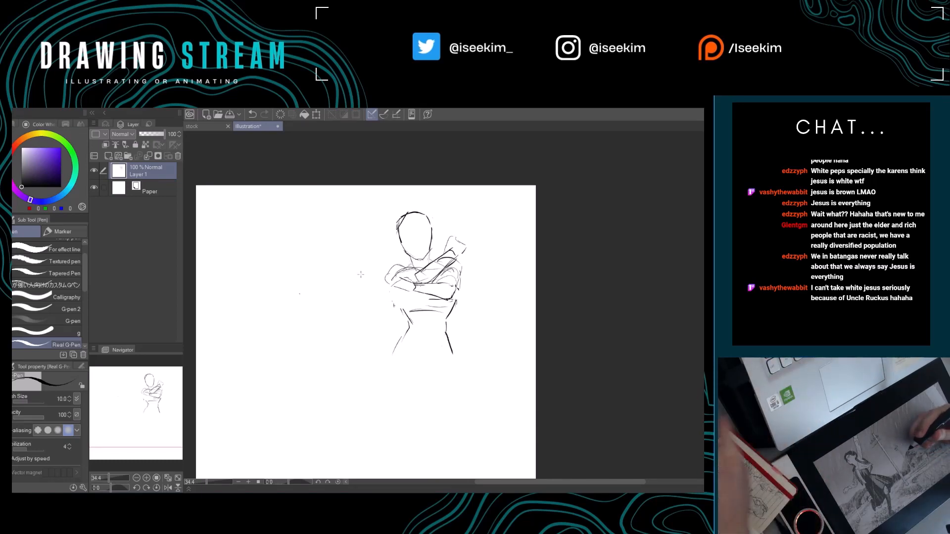
pyautogui.press('e')
pyautogui.moveTo(396, 286)
pyautogui.mouseDown()
pyautogui.moveTo(402, 280)
pyautogui.moveTo(407, 290)
pyautogui.mouseUp()
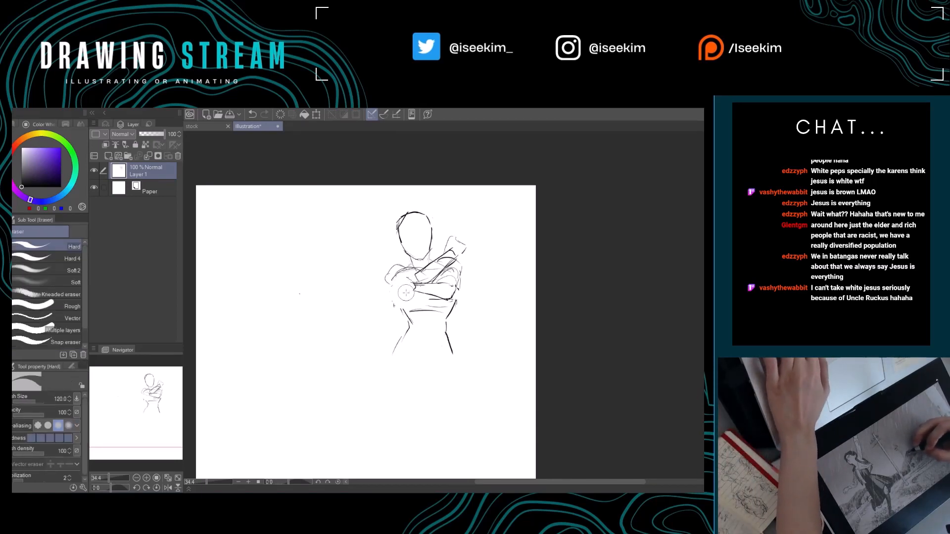
# Try new curved contours for the second forearm, then erase its forearm and elbow lines below the first arm.
pyautogui.press('p')
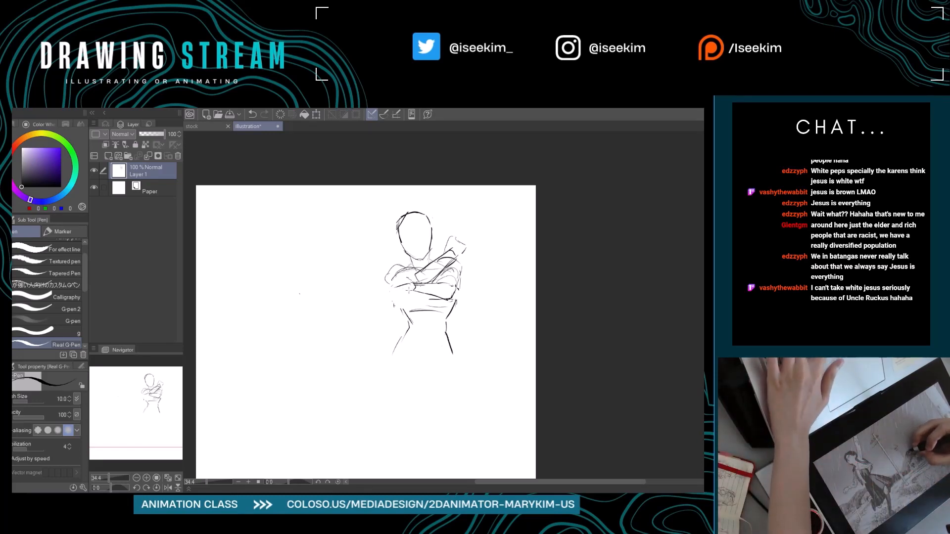
pyautogui.press('e')
pyautogui.press('p')
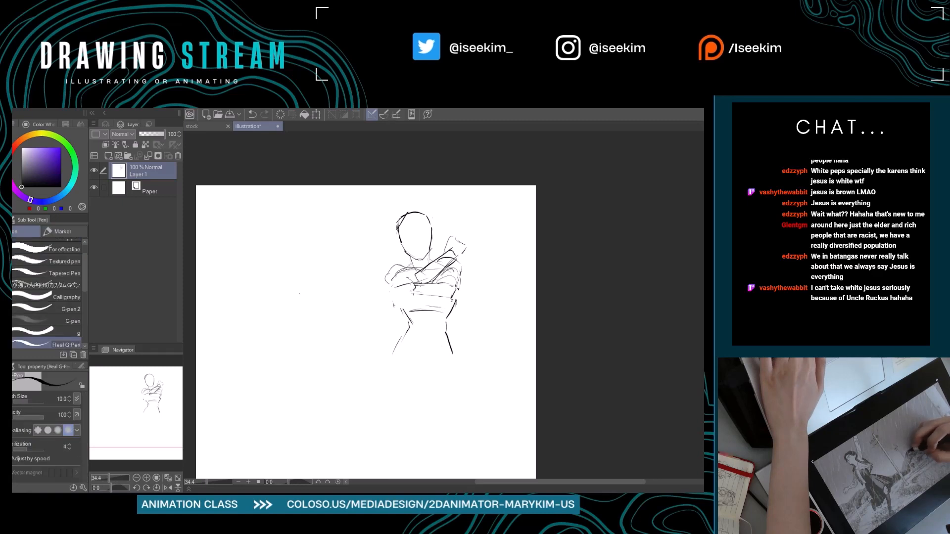
pyautogui.press('e')
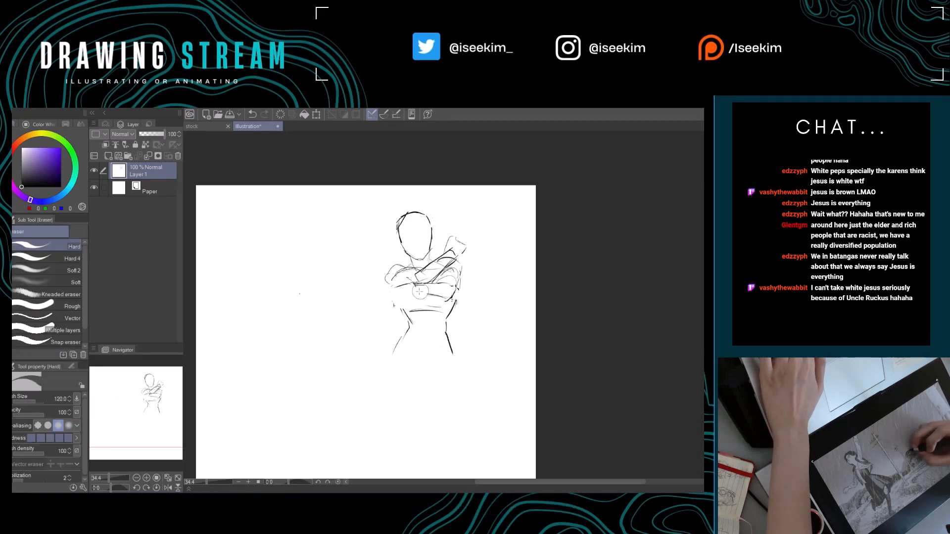
pyautogui.moveTo(415, 290)
pyautogui.mouseDown()
pyautogui.moveTo(454, 296)
pyautogui.moveTo(414, 294)
pyautogui.moveTo(435, 297)
pyautogui.mouseUp()
pyautogui.press('p')
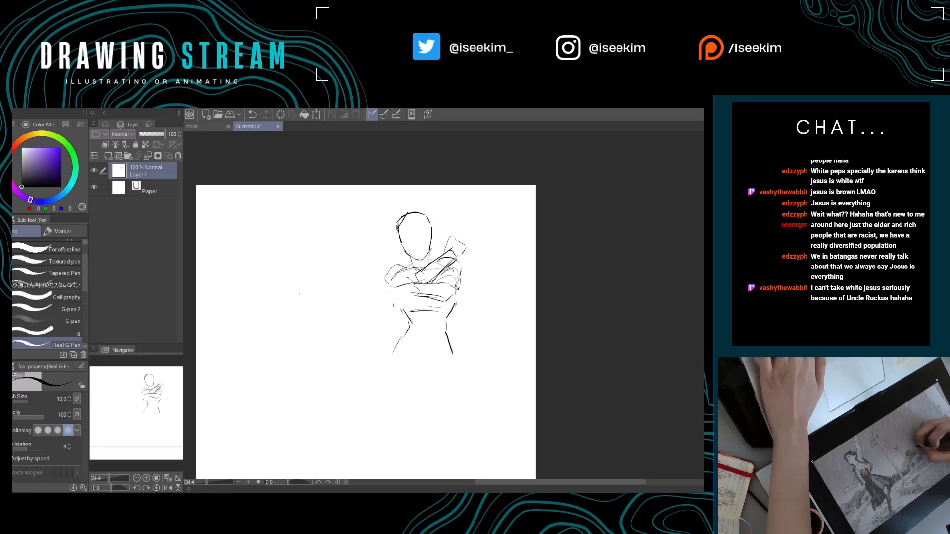
pyautogui.press('e')
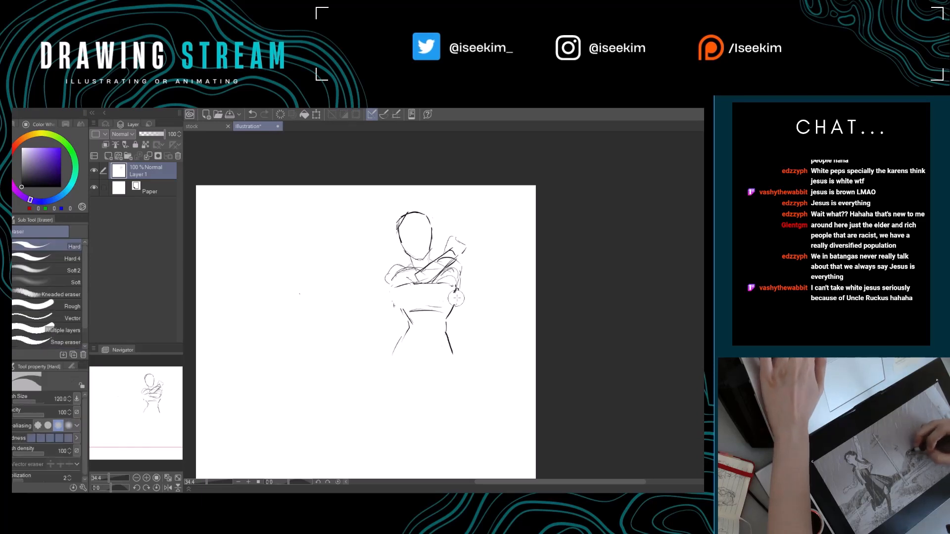
pyautogui.moveTo(456, 298); pyautogui.dragTo(453, 288)
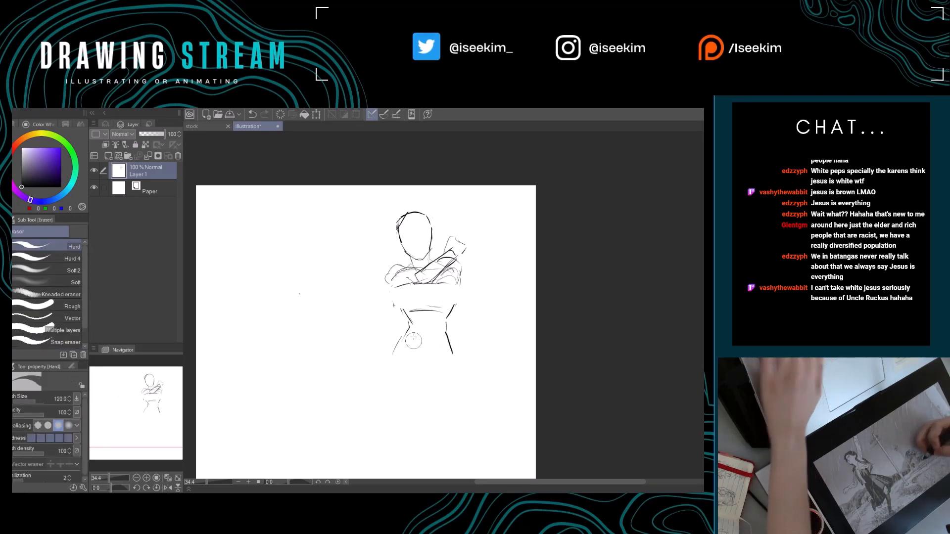
# Rework the first arm's forearm and elbow contours on a tilted canvas, erasing stray lines around them.
pyautogui.press('r')
pyautogui.moveTo(413, 340); pyautogui.dragTo(437, 352)
pyautogui.press('p')
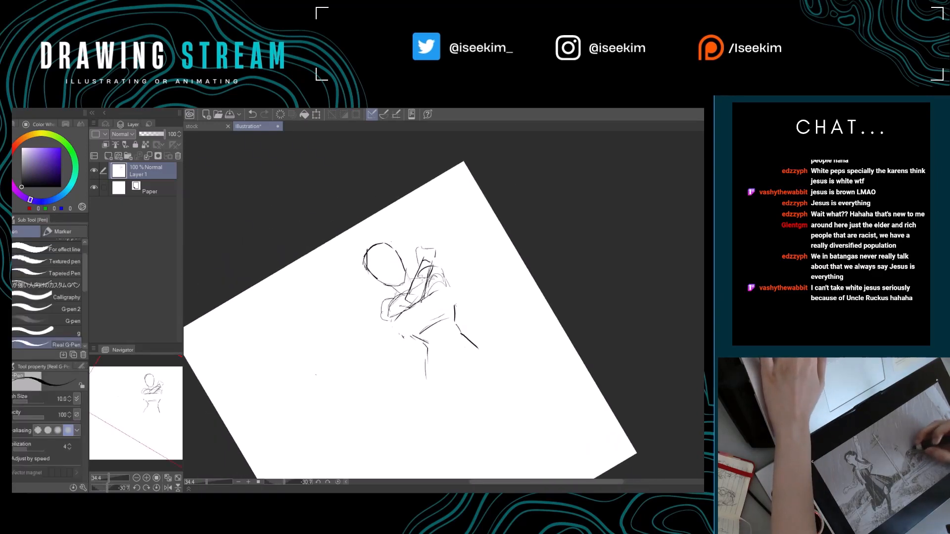
pyautogui.press('e')
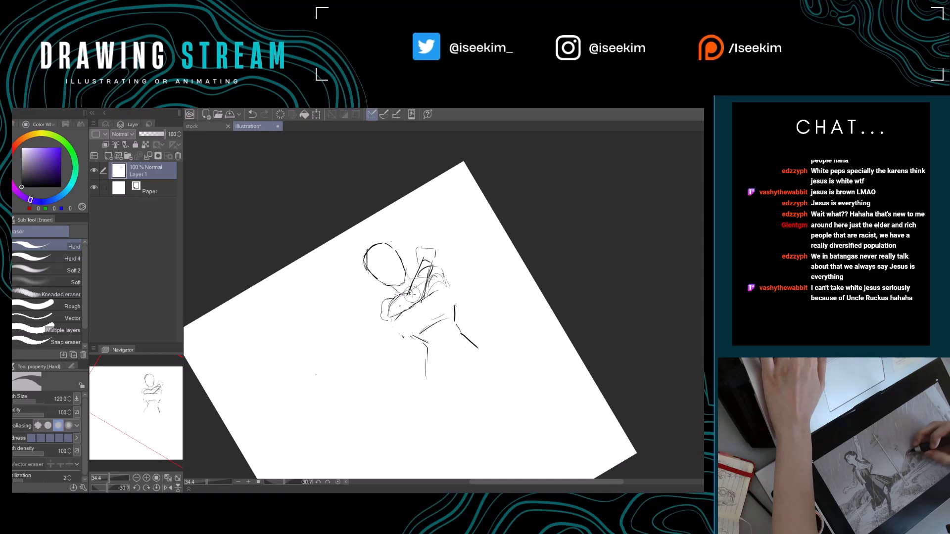
pyautogui.press('p')
pyautogui.press('e')
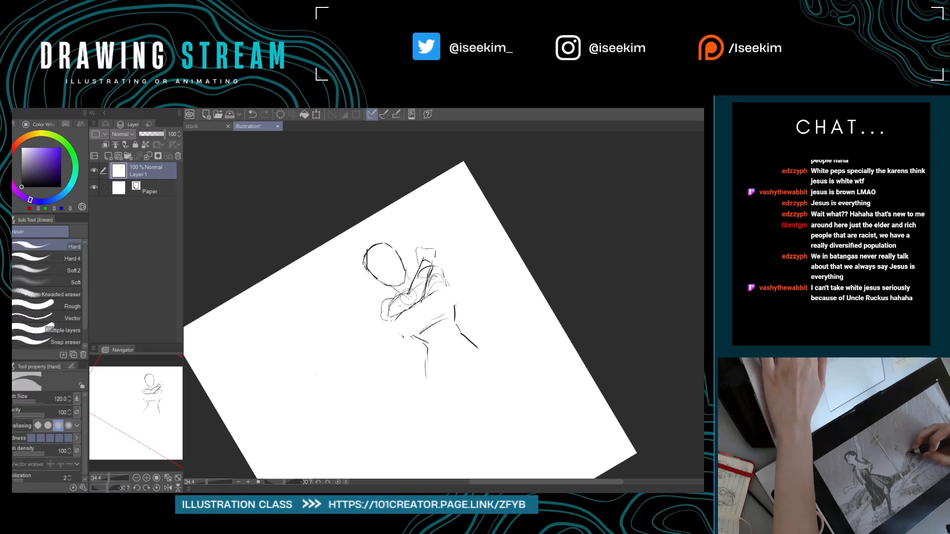
pyautogui.press('p')
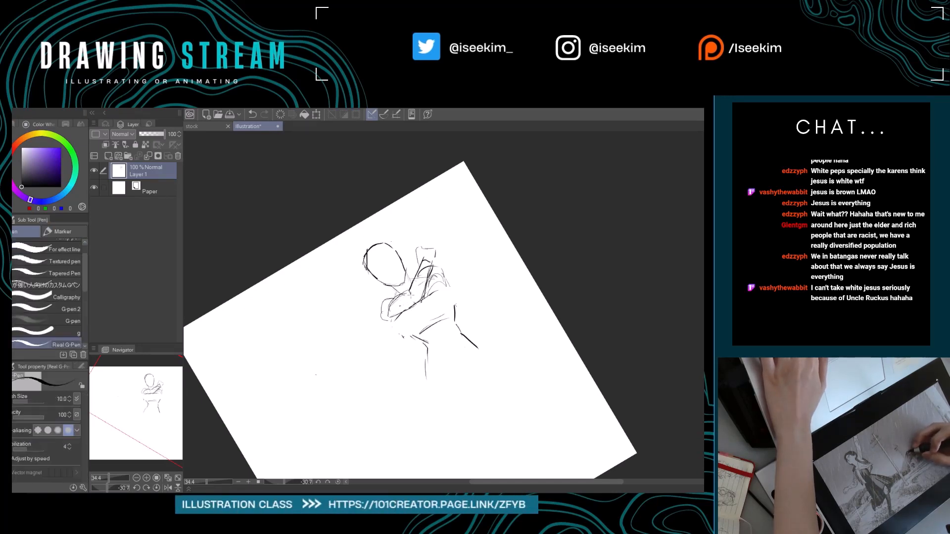
pyautogui.press('e')
pyautogui.press('p')
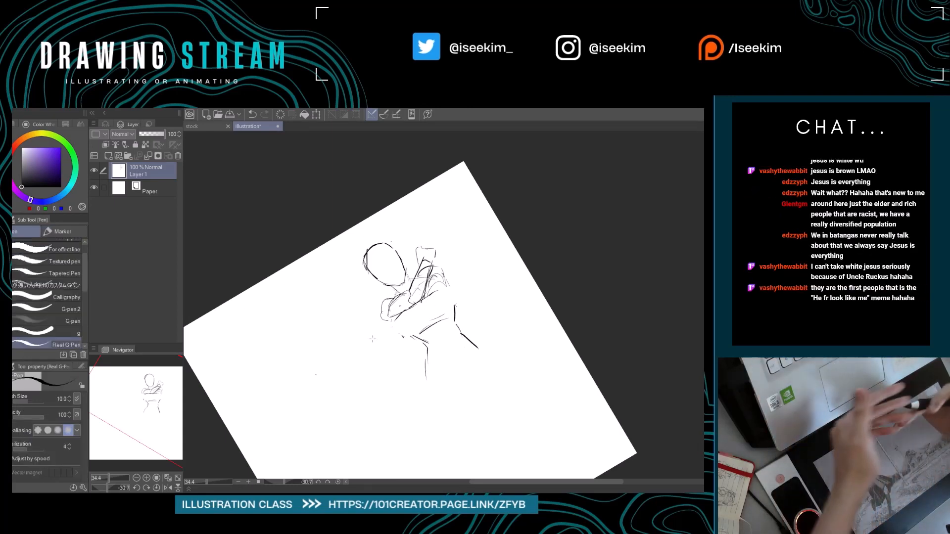
pyautogui.press('e')
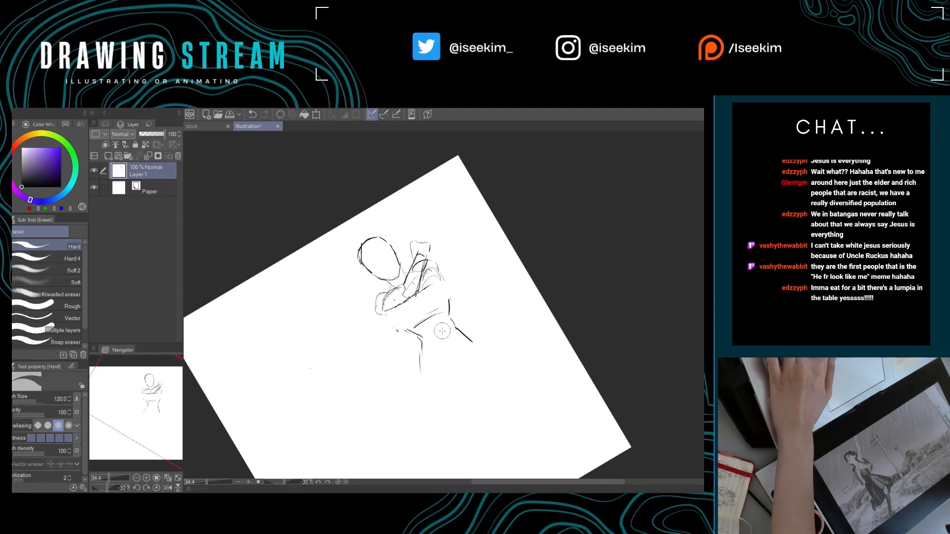
pyautogui.hotkey('ctrl', '@')
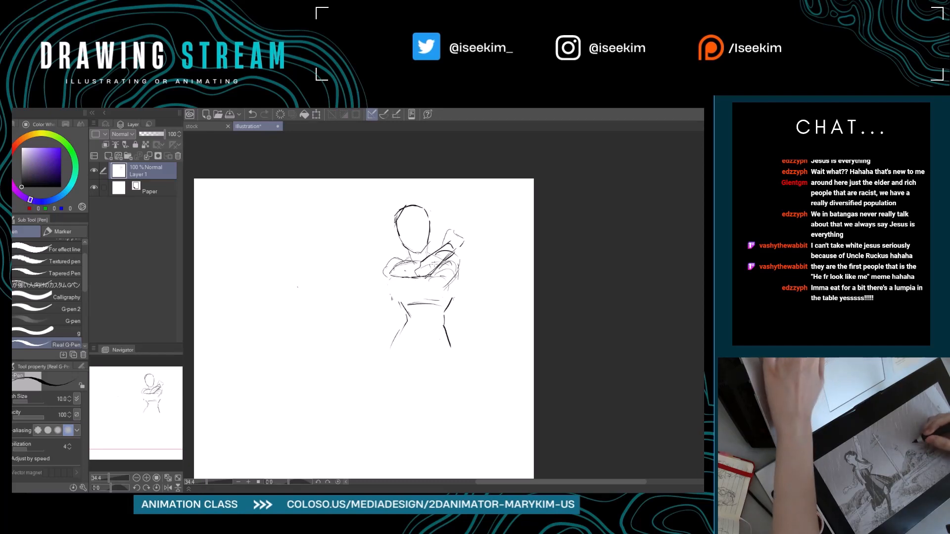
# Draw the second forearm's lines across the ribs on a tilted canvas and undo a stray stroke.
pyautogui.hotkey('shift', 'space')
pyautogui.moveTo(435, 264); pyautogui.dragTo(391, 314)
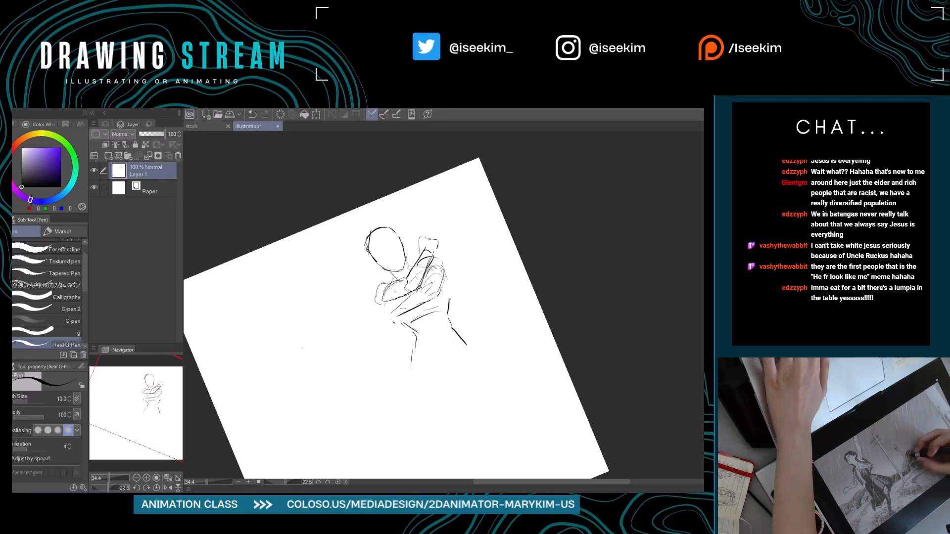
pyautogui.moveTo(399, 307); pyautogui.dragTo(402, 315)
pyautogui.press('^')
pyautogui.moveTo(333, 363); pyautogui.dragTo(426, 379)
pyautogui.hotkey('ctrl', 'z')
pyautogui.press('space')
pyautogui.moveTo(348, 334); pyautogui.dragTo(415, 340)
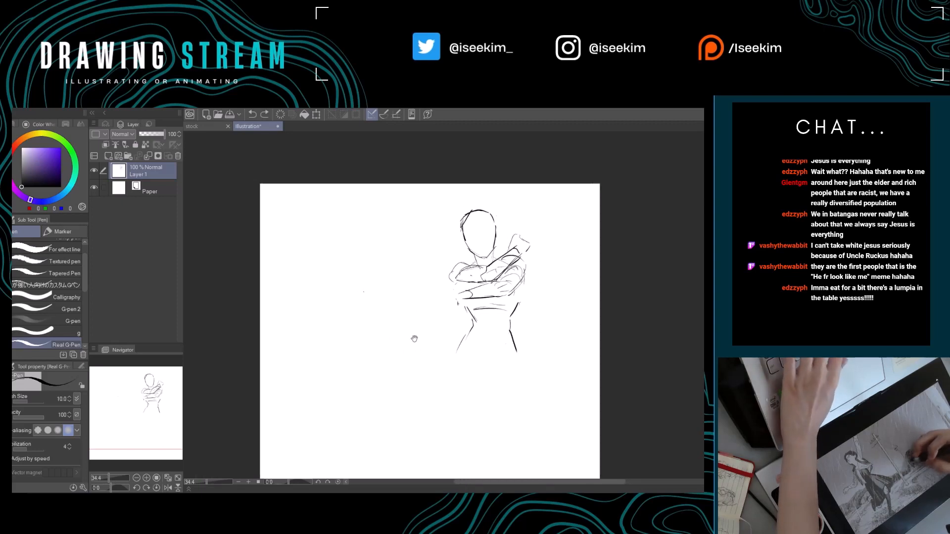
# Sketch a small oval and a cylindrical arm study in the blank area beside the figure, then erase them.
pyautogui.moveTo(356, 313)
pyautogui.mouseDown()
pyautogui.moveTo(344, 342)
pyautogui.moveTo(348, 321)
pyautogui.mouseUp()
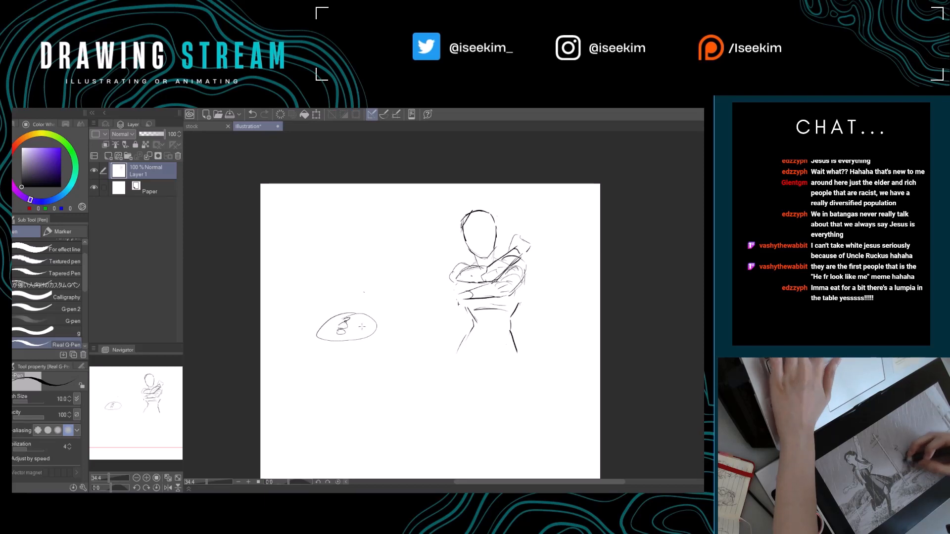
pyautogui.moveTo(353, 267)
pyautogui.mouseDown()
pyautogui.moveTo(349, 281)
pyautogui.moveTo(381, 281)
pyautogui.mouseUp()
pyautogui.press('e')
pyautogui.moveTo(344, 329); pyautogui.dragTo(374, 349)
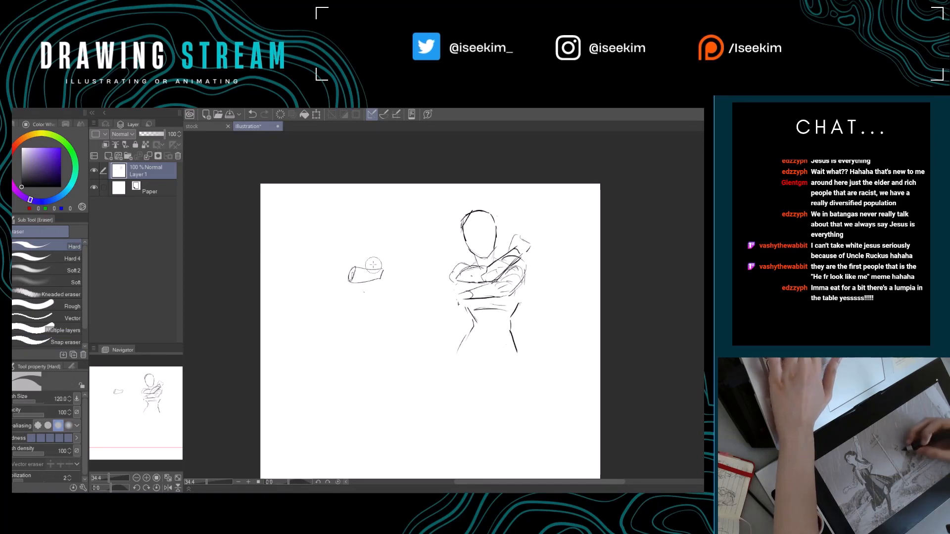
pyautogui.press('p')
pyautogui.moveTo(391, 251)
pyautogui.mouseDown()
pyautogui.moveTo(375, 284)
pyautogui.moveTo(406, 247)
pyautogui.mouseUp()
pyautogui.moveTo(401, 261)
pyautogui.mouseDown()
pyautogui.moveTo(370, 282)
pyautogui.moveTo(361, 311)
pyautogui.moveTo(399, 256)
pyautogui.moveTo(356, 282)
pyautogui.mouseUp()
pyautogui.press('e')
pyautogui.moveTo(354, 329); pyautogui.dragTo(328, 305)
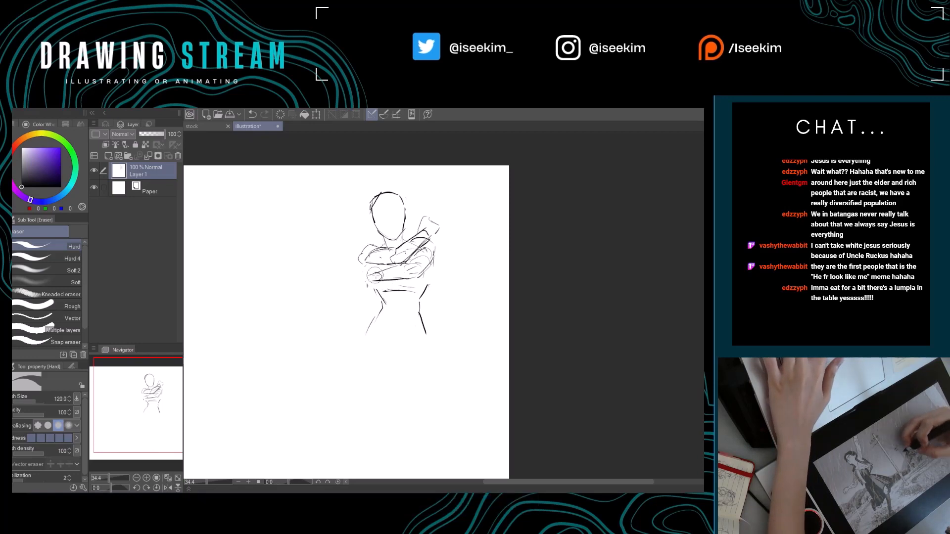
# Rework the second forearm's wrist end on a rotated canvas so its lines extend to the torso's left edge.
pyautogui.press('r')
pyautogui.moveTo(482, 227)
pyautogui.mouseDown()
pyautogui.moveTo(422, 185)
pyautogui.moveTo(402, 191)
pyautogui.mouseUp()
pyautogui.press('p')
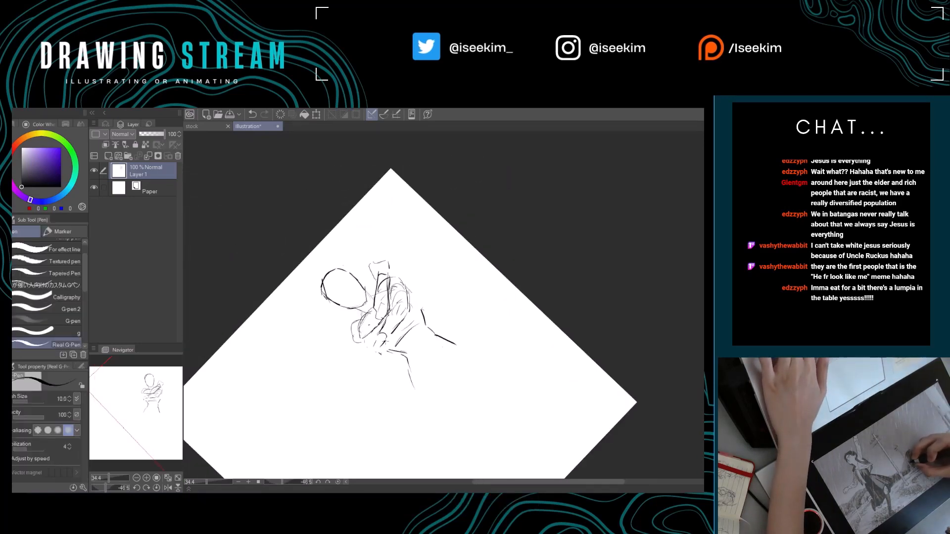
pyautogui.press('e')
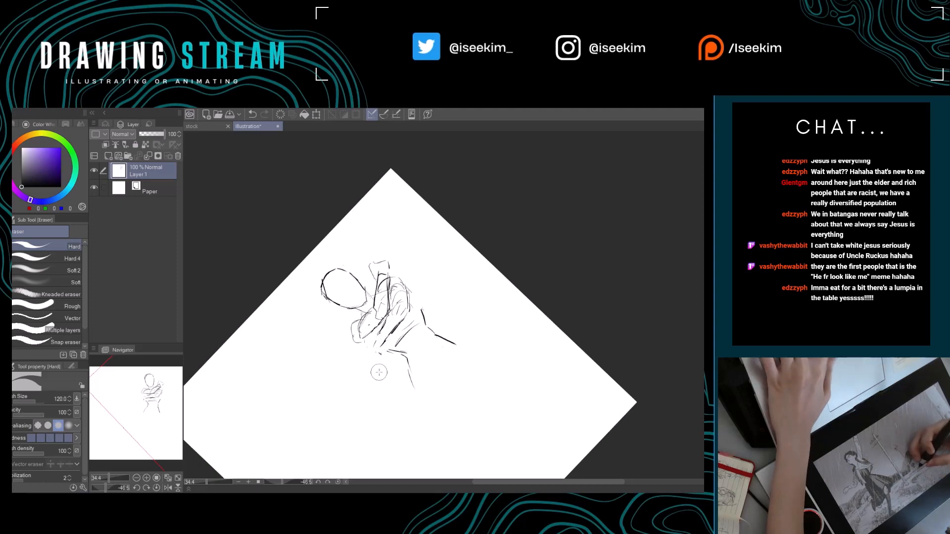
pyautogui.hotkey('ctrl', '@')
pyautogui.press('p')
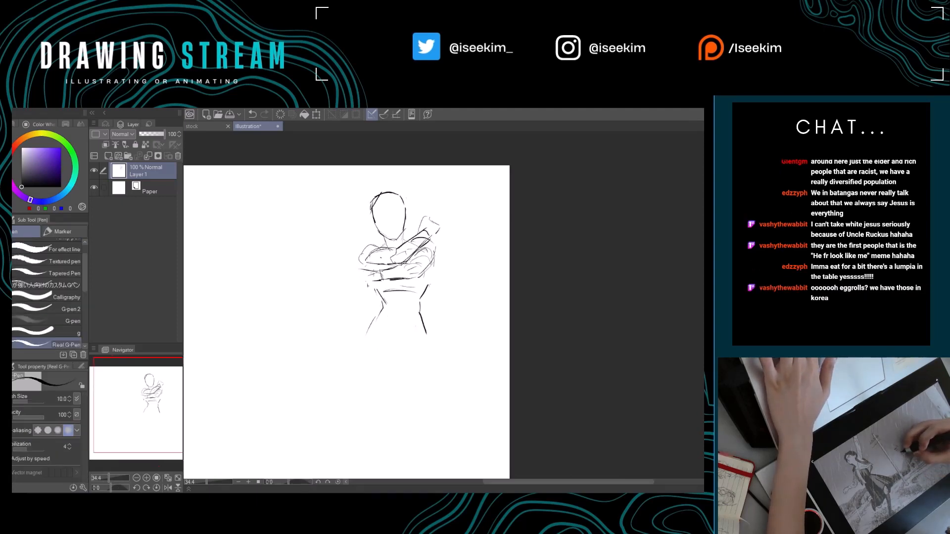
# Sketch a small box-shaped hand study in the blank area left of the figure, then erase it.
pyautogui.moveTo(319, 282)
pyautogui.mouseDown()
pyautogui.moveTo(383, 289)
pyautogui.moveTo(372, 290)
pyautogui.mouseUp()
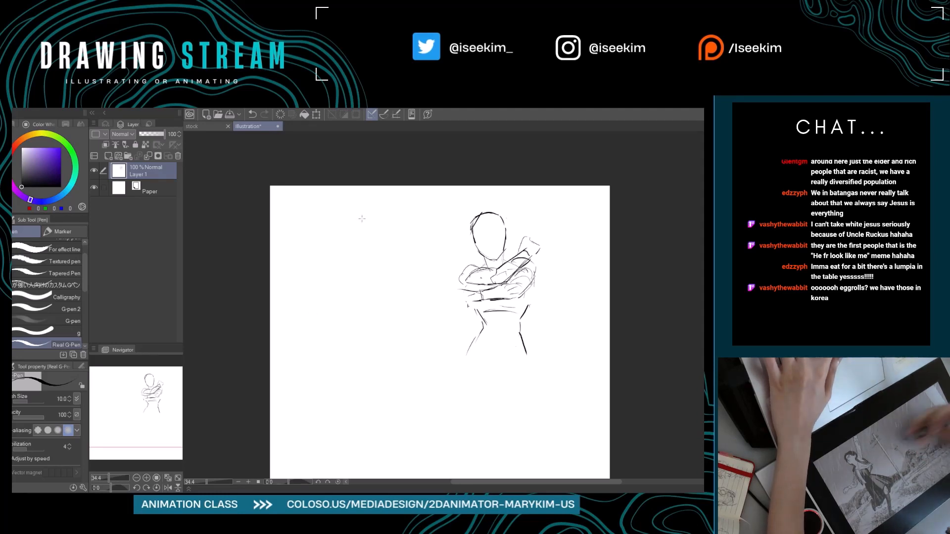
pyautogui.moveTo(383, 247)
pyautogui.mouseDown()
pyautogui.moveTo(364, 255)
pyautogui.moveTo(365, 272)
pyautogui.moveTo(386, 271)
pyautogui.mouseUp()
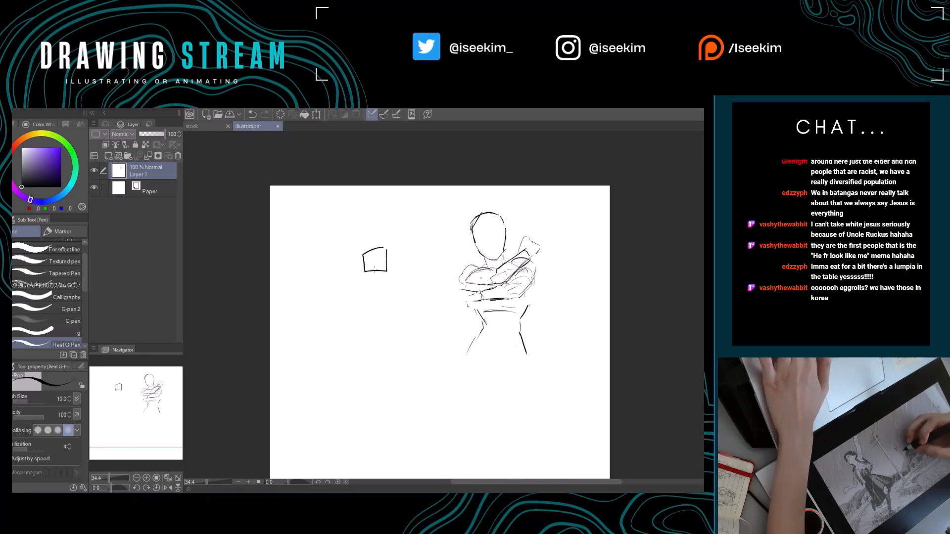
pyautogui.press('e')
pyautogui.moveTo(367, 254)
pyautogui.mouseDown()
pyautogui.moveTo(386, 267)
pyautogui.moveTo(375, 280)
pyautogui.moveTo(364, 275)
pyautogui.moveTo(388, 294)
pyautogui.moveTo(363, 294)
pyautogui.mouseUp()
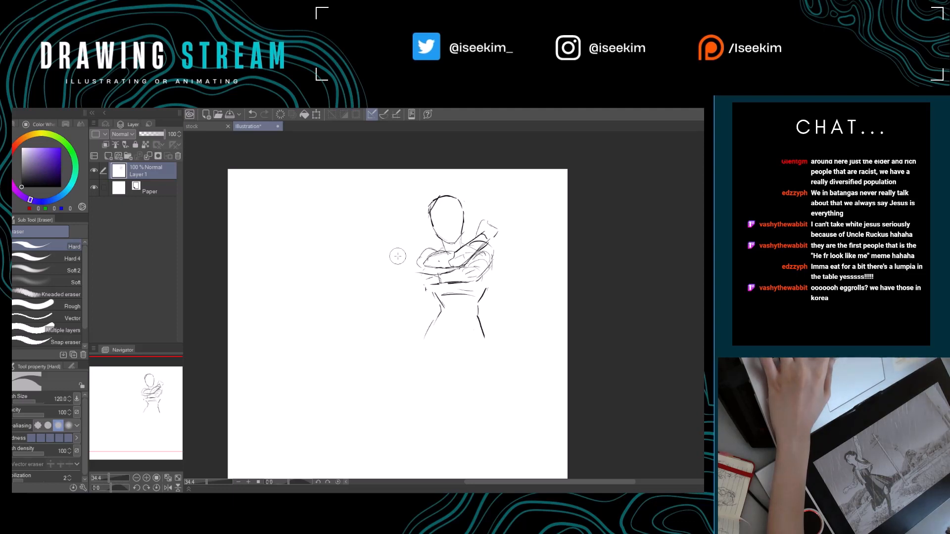
# Taper the second forearm's wrist end and sketch the first outline of the hand below it.
pyautogui.press('p')
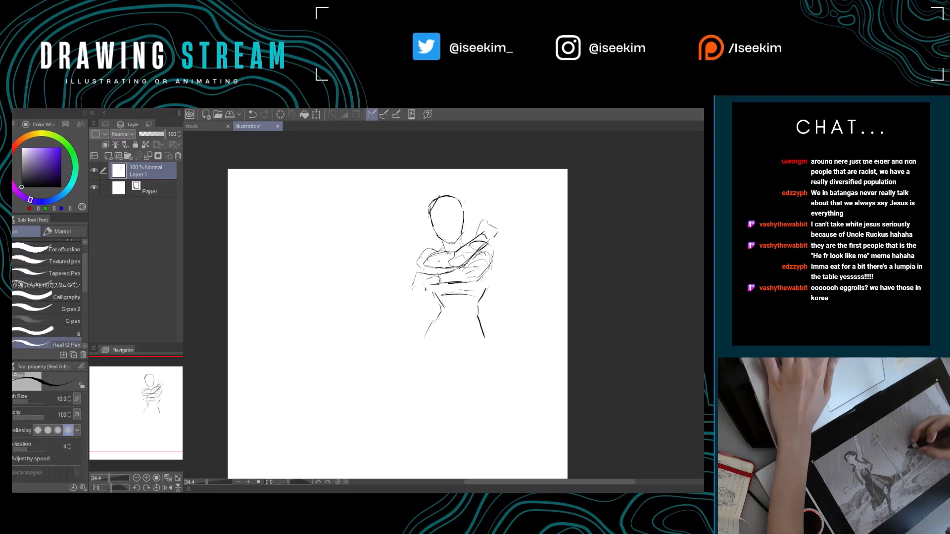
pyautogui.moveTo(414, 288); pyautogui.dragTo(401, 289)
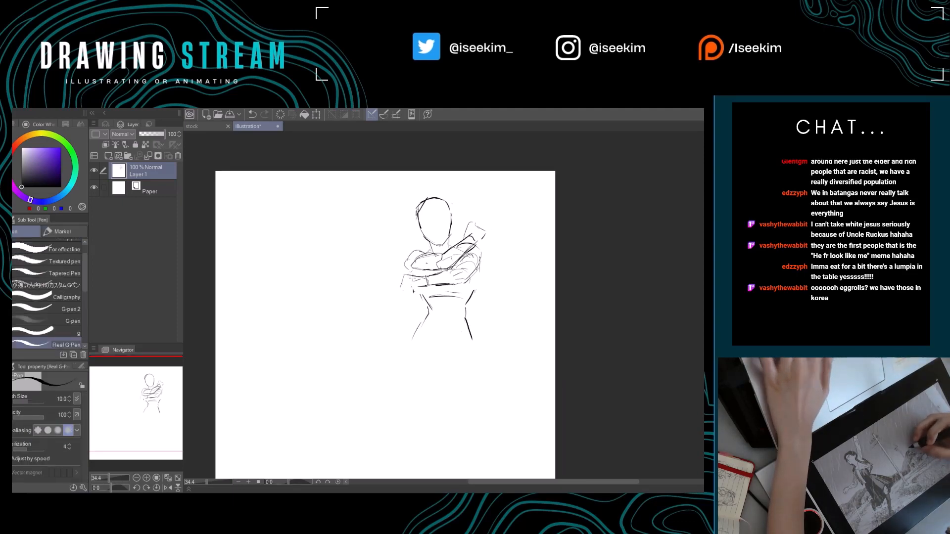
pyautogui.press('e')
pyautogui.press('p')
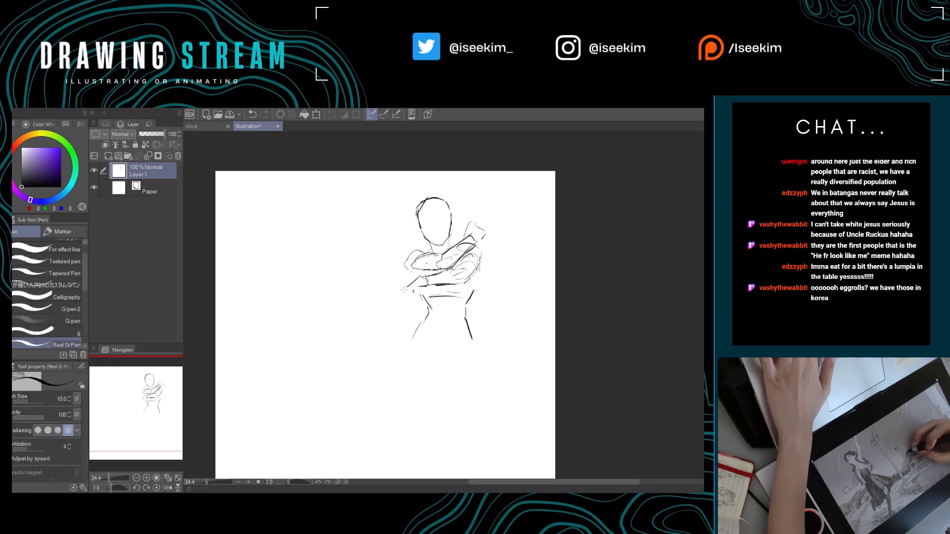
pyautogui.moveTo(406, 285); pyautogui.dragTo(405, 299)
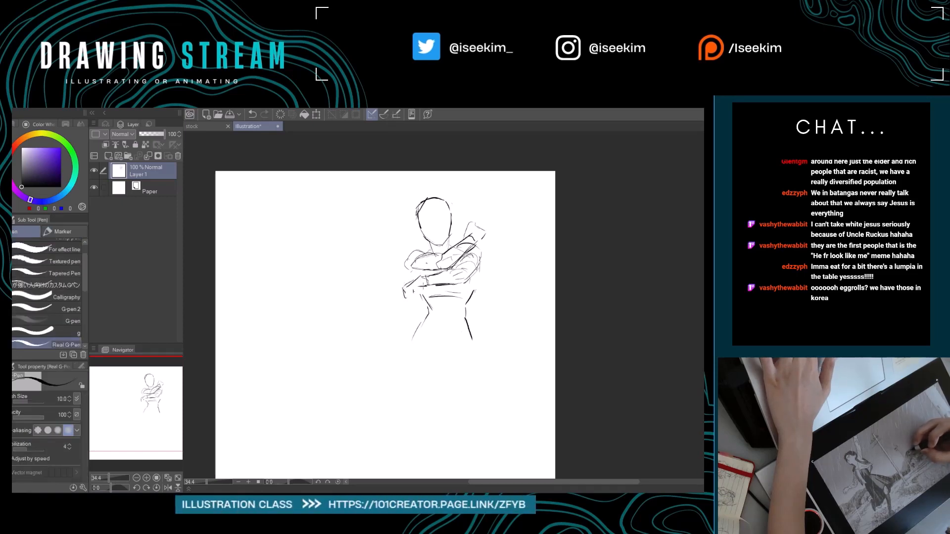
# Erase the rough hand outline and redraw it as a small fist with fingers at the wrist.
pyautogui.press('e')
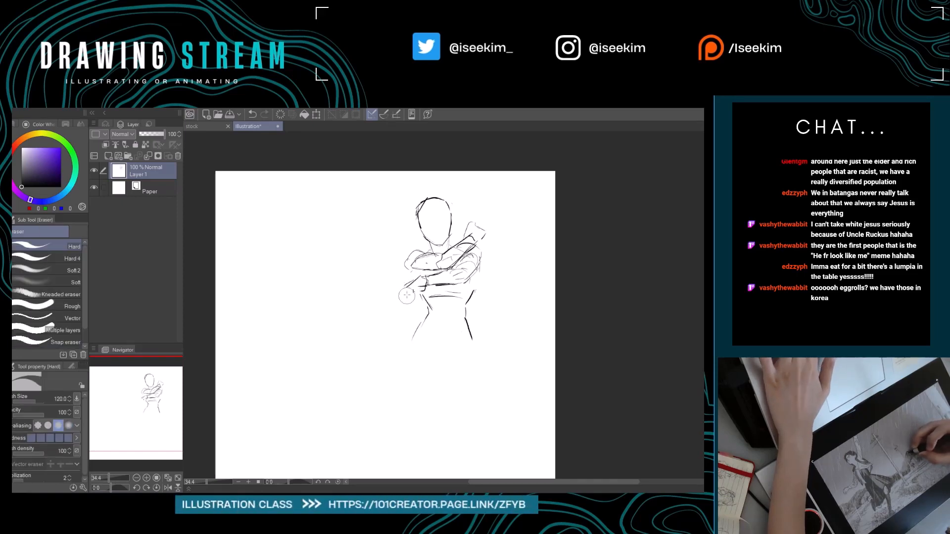
pyautogui.moveTo(402, 288); pyautogui.dragTo(401, 297)
pyautogui.press('p')
pyautogui.moveTo(407, 288); pyautogui.dragTo(410, 298)
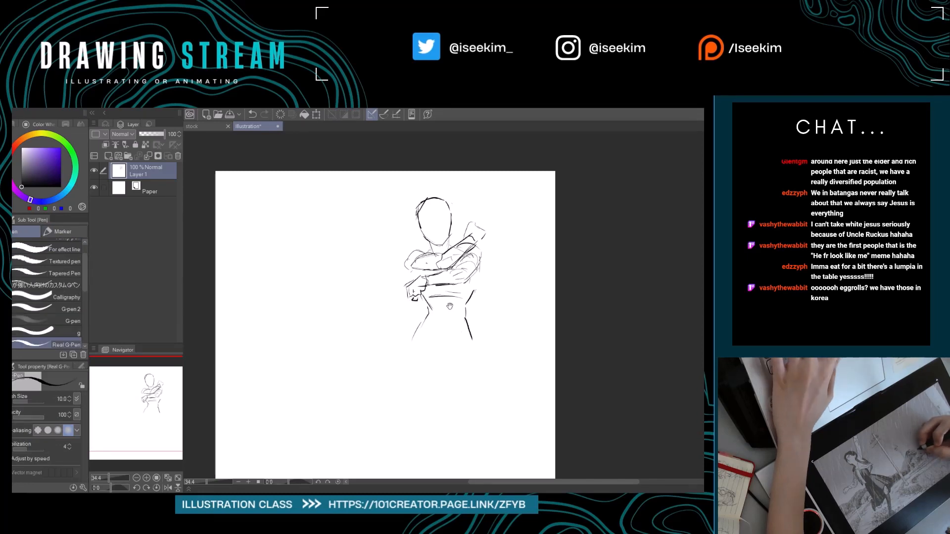
pyautogui.moveTo(413, 298)
pyautogui.mouseDown()
pyautogui.moveTo(387, 310)
pyautogui.moveTo(409, 315)
pyautogui.moveTo(393, 307)
pyautogui.mouseUp()
pyautogui.press('e')
pyautogui.press('p')
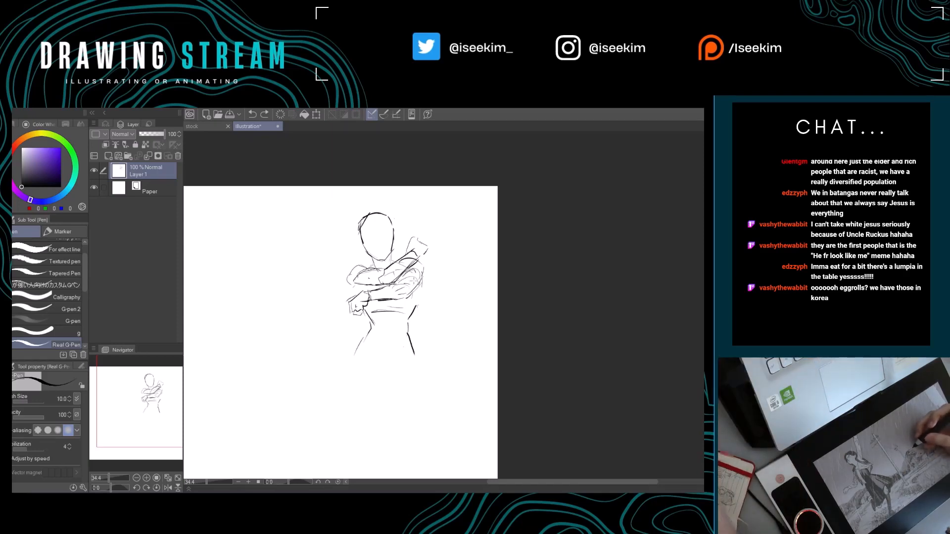
# Darken the outlines of the shoulder and the opposite elbow, and rework the lines under the lower forearm.
pyautogui.moveTo(369, 300); pyautogui.dragTo(416, 313)
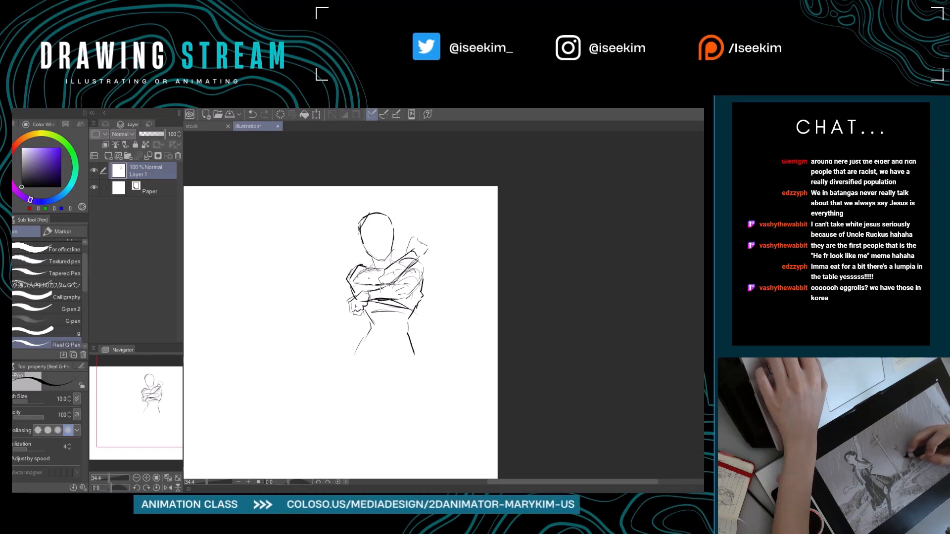
pyautogui.press('e')
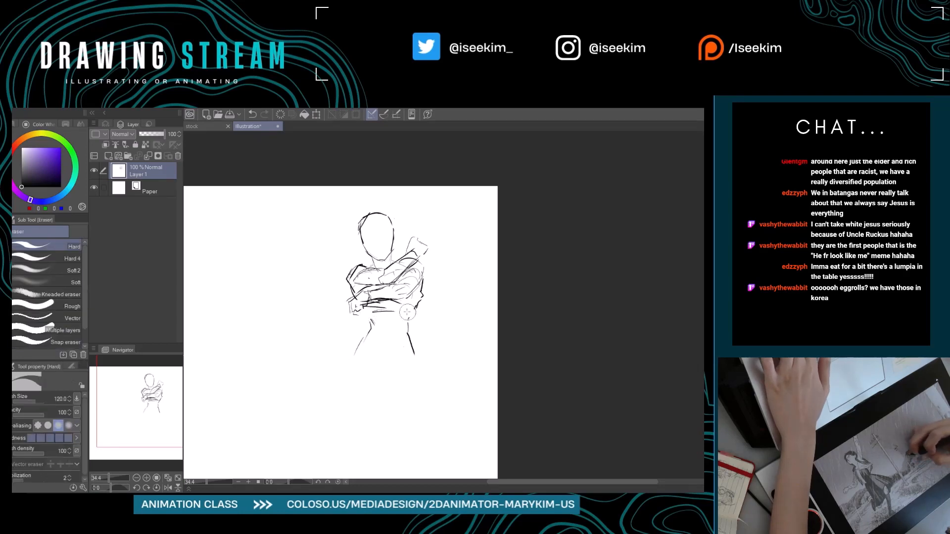
pyautogui.press('p')
pyautogui.press('e')
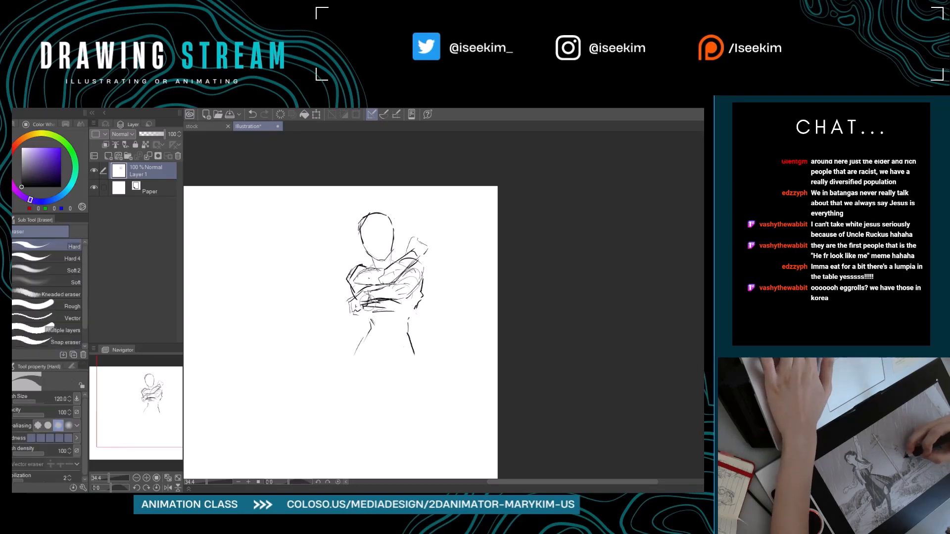
pyautogui.moveTo(368, 302); pyautogui.dragTo(406, 306)
pyautogui.press('p')
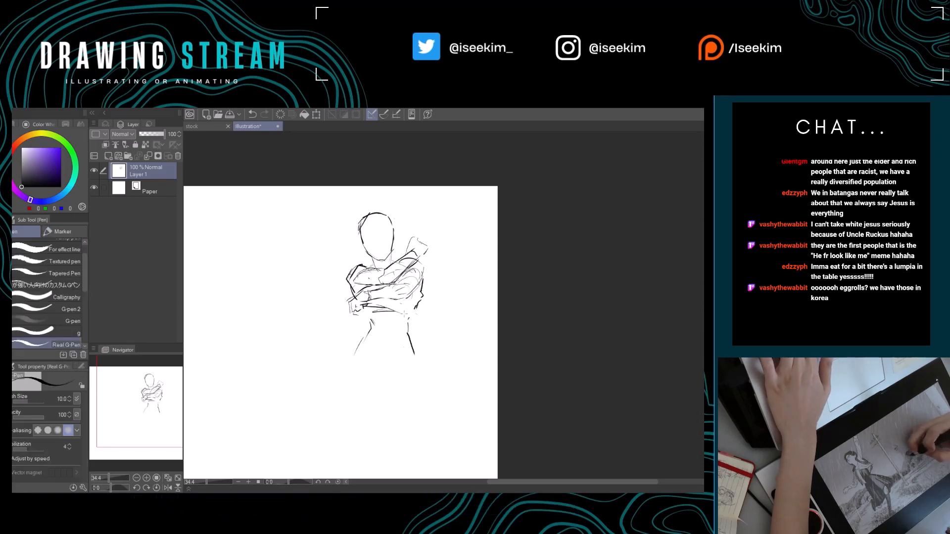
# Erase the scratchy strokes beneath the lower forearm and redraw its bottom edge as one clean line.
pyautogui.press('e')
pyautogui.moveTo(400, 311)
pyautogui.mouseDown()
pyautogui.moveTo(375, 307)
pyautogui.moveTo(387, 310)
pyautogui.mouseUp()
pyautogui.press('p')
pyautogui.press('e')
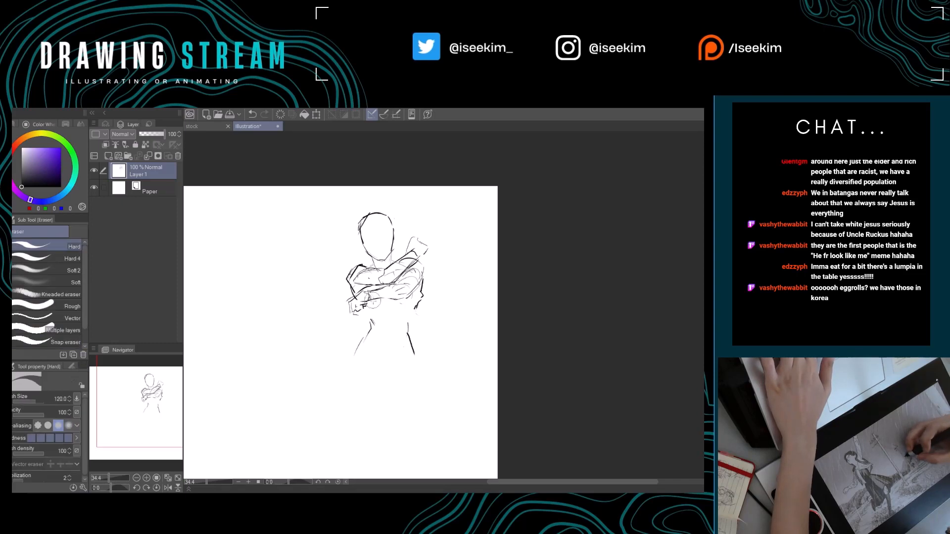
pyautogui.press('p')
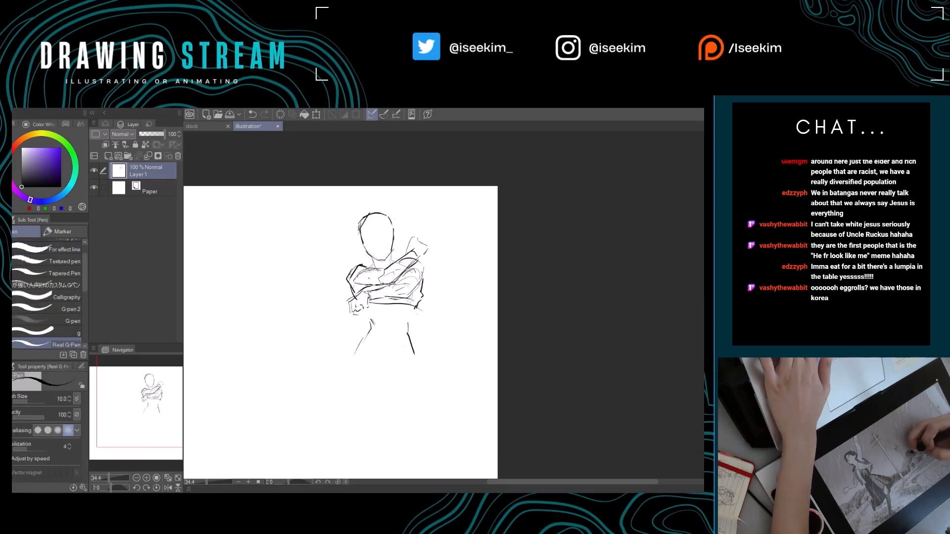
# Refine the lower forearm's edge toward the elbow on a canvas rotated about -42°, then reset the rotation.
pyautogui.press('r')
pyautogui.moveTo(446, 244); pyautogui.dragTo(407, 260)
pyautogui.press('e')
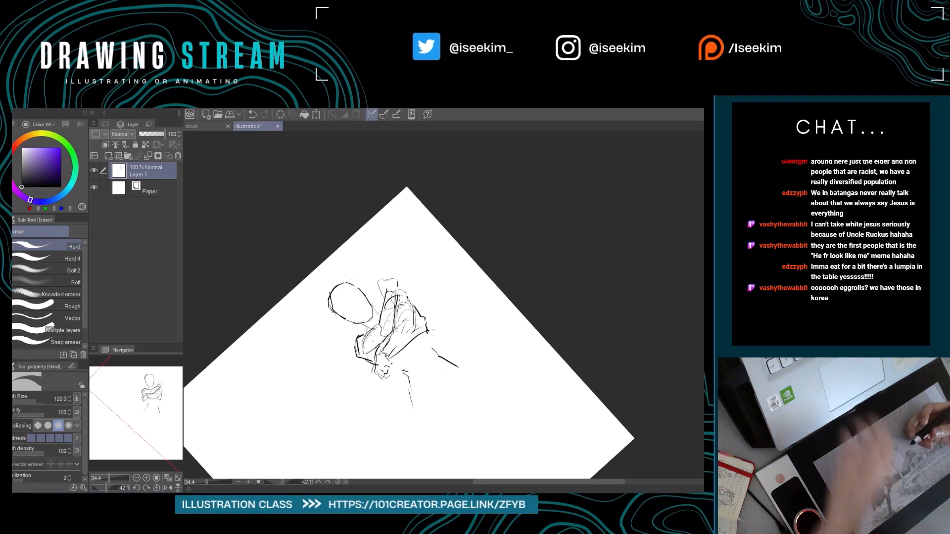
pyautogui.hotkey('ctrl', '@')
# Rotate the canvas to about -51°, add a second darker contour along the lower forearm, and reset the rotation.
pyautogui.press('r')
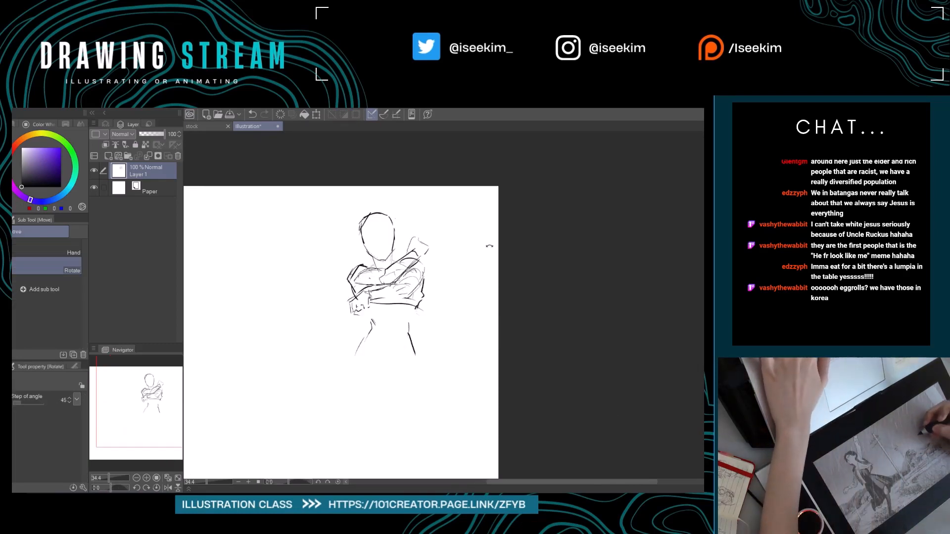
pyautogui.moveTo(490, 248); pyautogui.dragTo(418, 221)
pyautogui.moveTo(420, 283); pyautogui.dragTo(429, 245)
pyautogui.press('e')
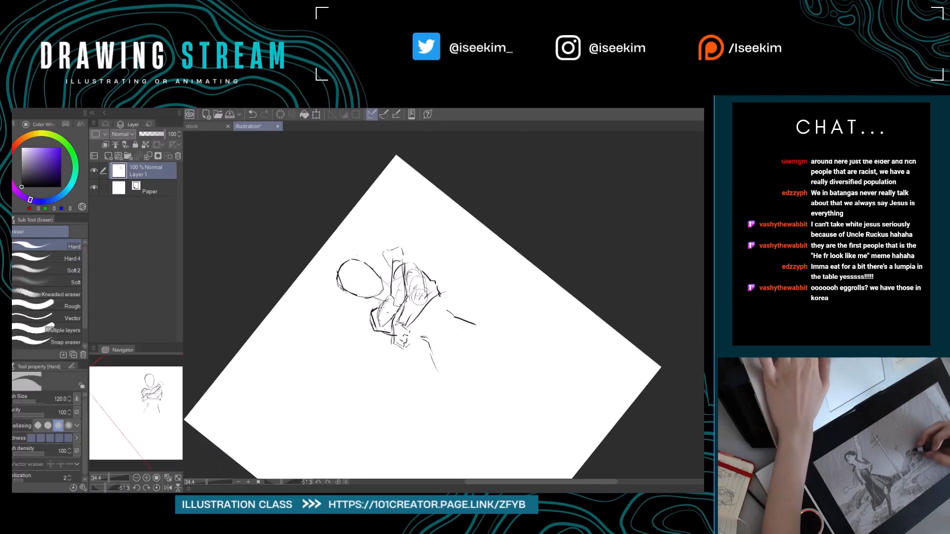
pyautogui.press('p')
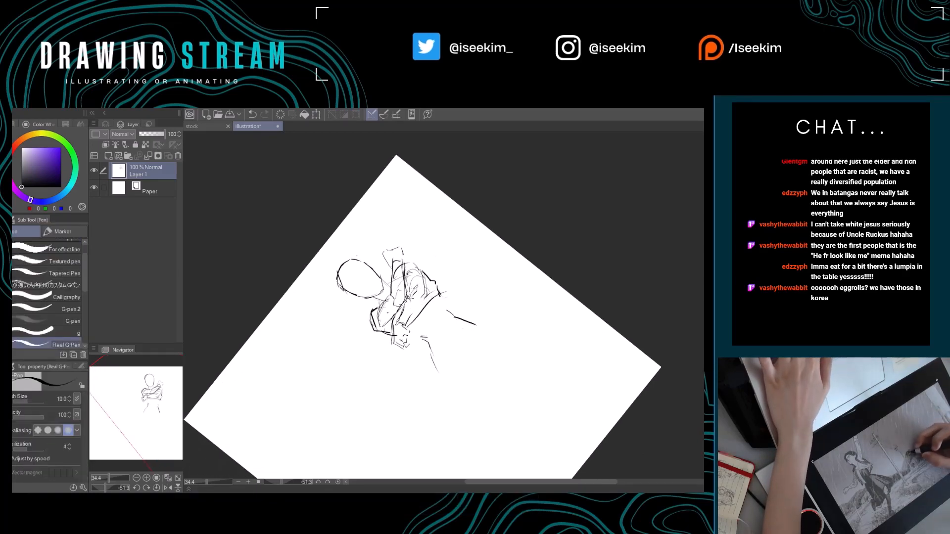
pyautogui.press('e')
pyautogui.press('p')
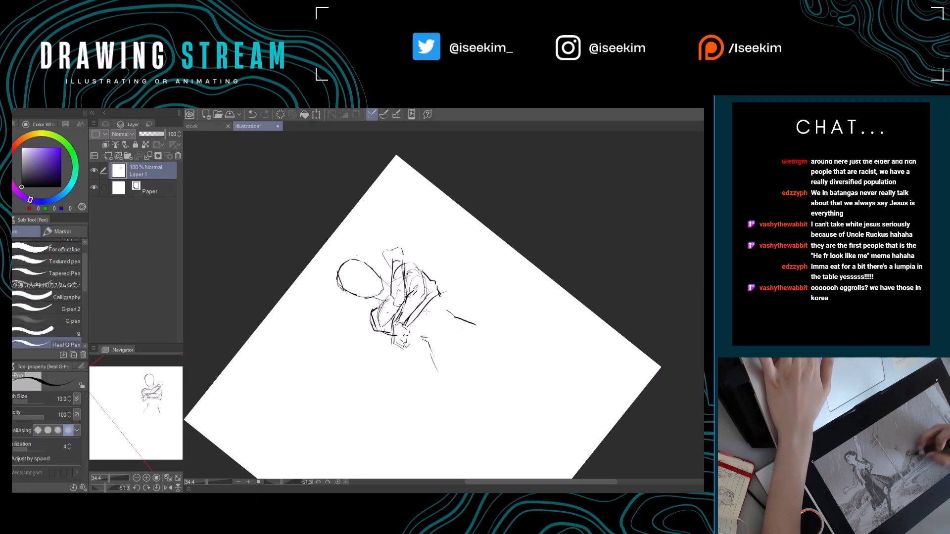
pyautogui.hotkey('ctrl', '@')
pyautogui.moveTo(441, 335); pyautogui.dragTo(420, 332)
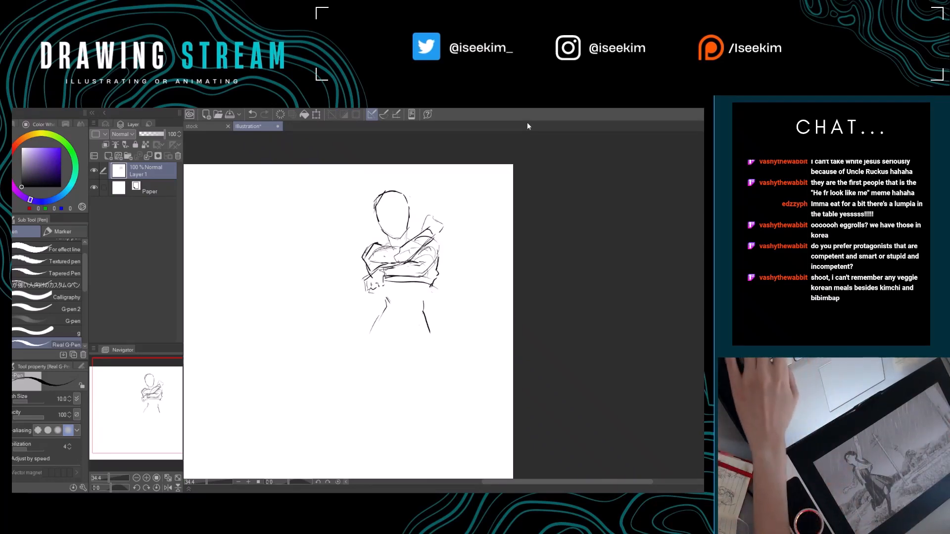
# Erase the loose waist lines and redraw both sides of the torso from under the arms down to the hips.
pyautogui.hotkey('ctrl', '0')
pyautogui.moveTo(535, 337); pyautogui.dragTo(457, 357)
pyautogui.press('e')
pyautogui.moveTo(408, 310)
pyautogui.mouseDown()
pyautogui.moveTo(400, 317)
pyautogui.moveTo(452, 316)
pyautogui.moveTo(449, 305)
pyautogui.moveTo(416, 298)
pyautogui.moveTo(398, 322)
pyautogui.mouseUp()
pyautogui.press('p')
pyautogui.press('e')
pyautogui.press('p')
pyautogui.moveTo(468, 271)
pyautogui.mouseDown()
pyautogui.moveTo(450, 337)
pyautogui.moveTo(452, 295)
pyautogui.moveTo(414, 298)
pyautogui.moveTo(407, 310)
pyautogui.moveTo(411, 298)
pyautogui.moveTo(389, 330)
pyautogui.mouseUp()
pyautogui.press('e')
pyautogui.press('p')
pyautogui.press('e')
pyautogui.press('p')
pyautogui.moveTo(452, 296); pyautogui.dragTo(448, 339)
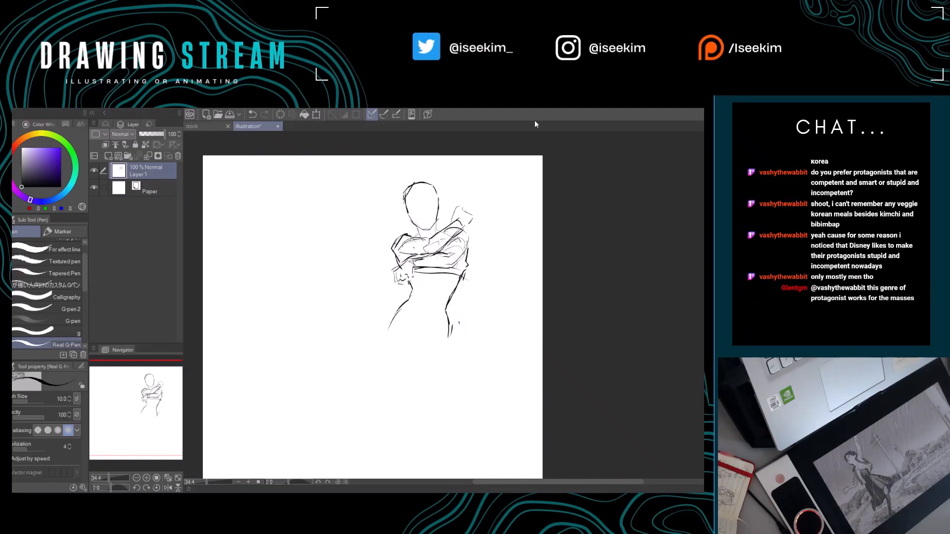
# Clean up the hip contour on the elbow side and sketch the pelvis with angled leg openings and the crotch.
pyautogui.moveTo(415, 381); pyautogui.dragTo(441, 383)
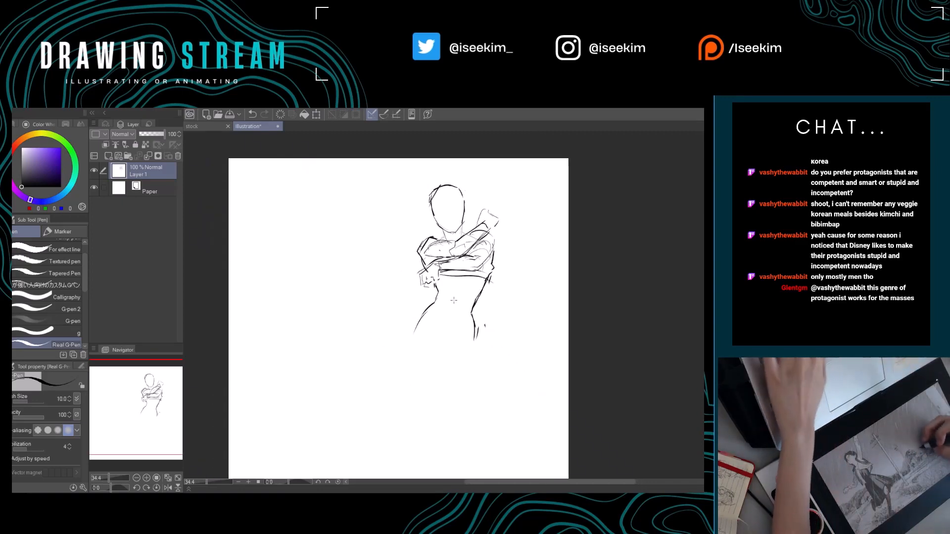
pyautogui.press('e')
pyautogui.moveTo(472, 319)
pyautogui.mouseDown()
pyautogui.moveTo(479, 305)
pyautogui.moveTo(474, 321)
pyautogui.mouseUp()
pyautogui.press('p')
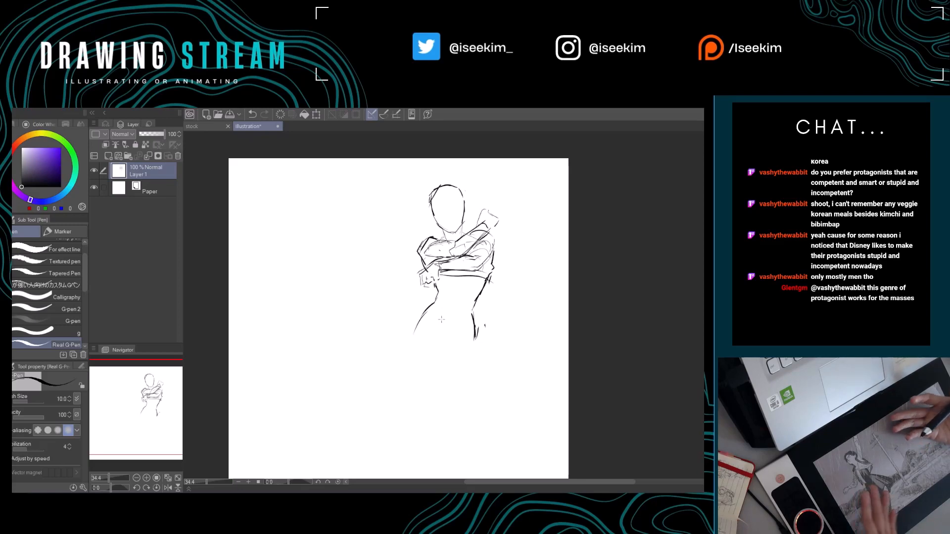
pyautogui.moveTo(434, 378); pyautogui.dragTo(423, 365)
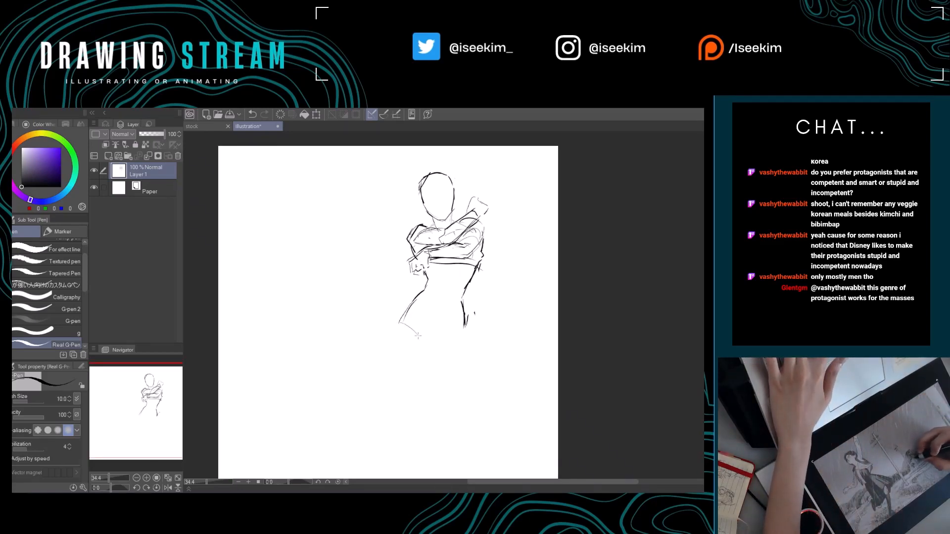
pyautogui.moveTo(401, 319); pyautogui.dragTo(422, 346)
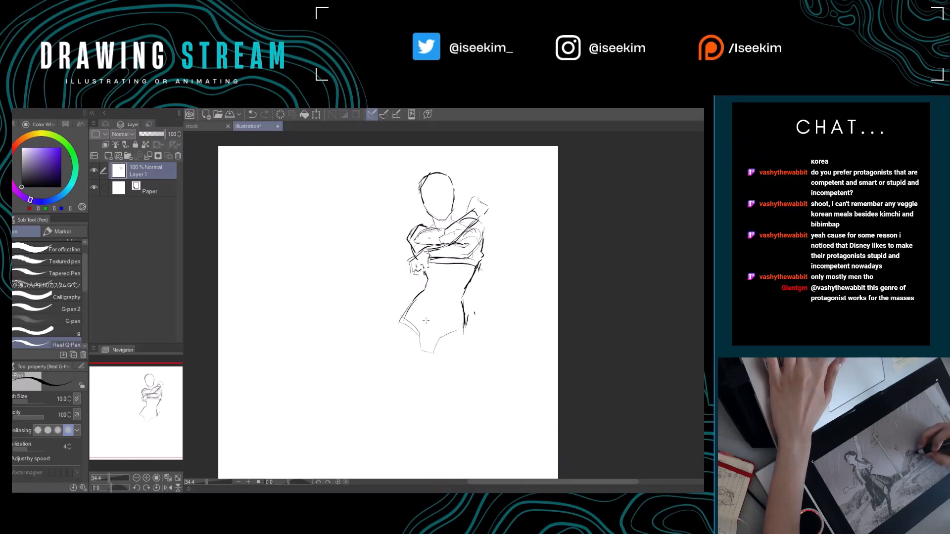
# Draw a waistband line across the hips and a navel mark on the abdomen, undoing a stray stroke.
pyautogui.moveTo(338, 323); pyautogui.dragTo(411, 324)
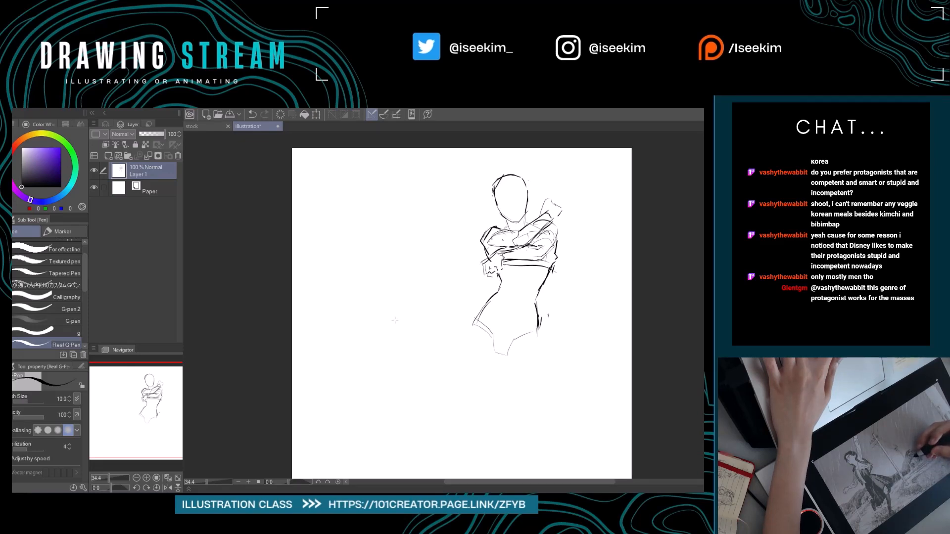
pyautogui.moveTo(394, 320); pyautogui.dragTo(426, 331)
pyautogui.moveTo(507, 333); pyautogui.dragTo(398, 309)
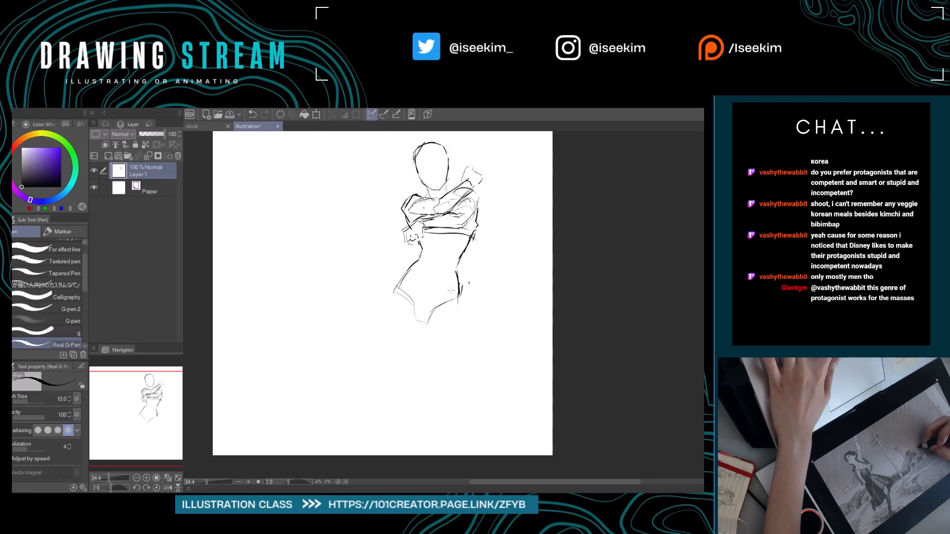
pyautogui.moveTo(407, 273)
pyautogui.mouseDown()
pyautogui.moveTo(458, 293)
pyautogui.moveTo(450, 337)
pyautogui.moveTo(487, 318)
pyautogui.mouseUp()
pyautogui.hotkey('ctrl', 'z')
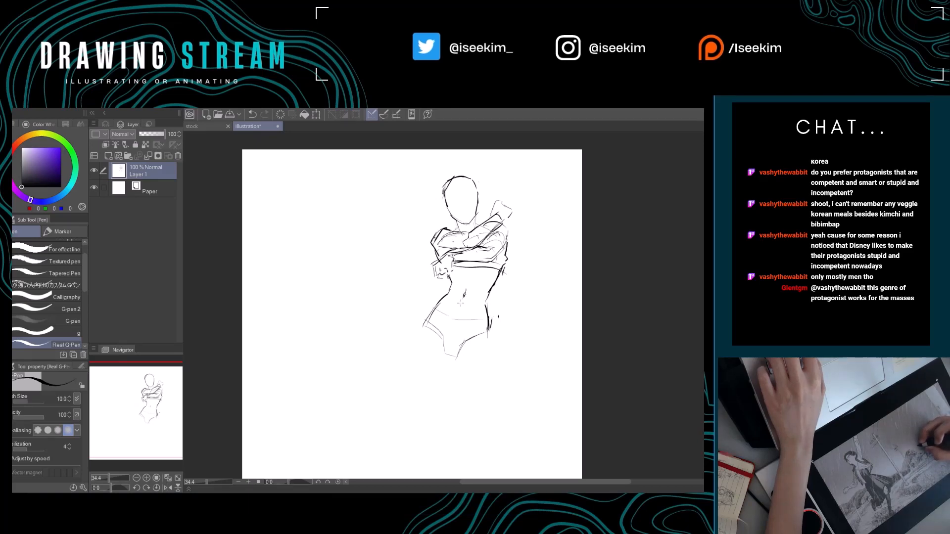
# Erase the straight line under the crossed arms and replace it with a curved line across the lower chest.
pyautogui.moveTo(461, 279); pyautogui.dragTo(441, 292)
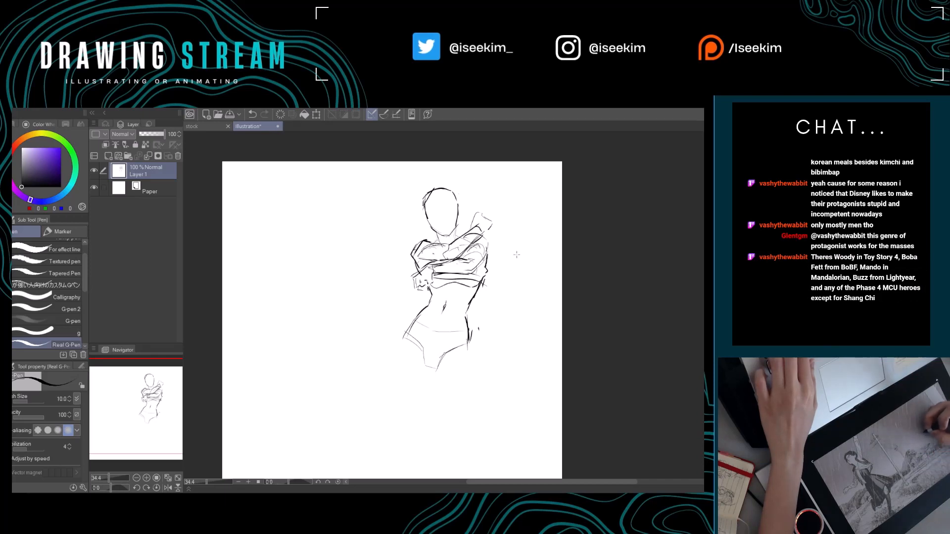
pyautogui.press('e')
pyautogui.moveTo(437, 278)
pyautogui.mouseDown()
pyautogui.moveTo(493, 287)
pyautogui.moveTo(463, 299)
pyautogui.moveTo(443, 291)
pyautogui.mouseUp()
pyautogui.press('p')
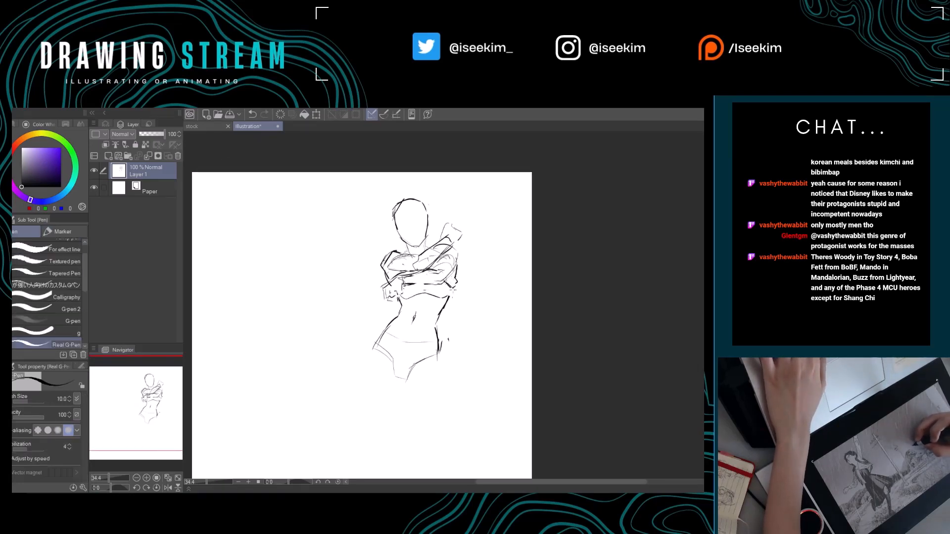
# Clean up the elbow of the second arm and redraw the torso contour running down from it.
pyautogui.press('e')
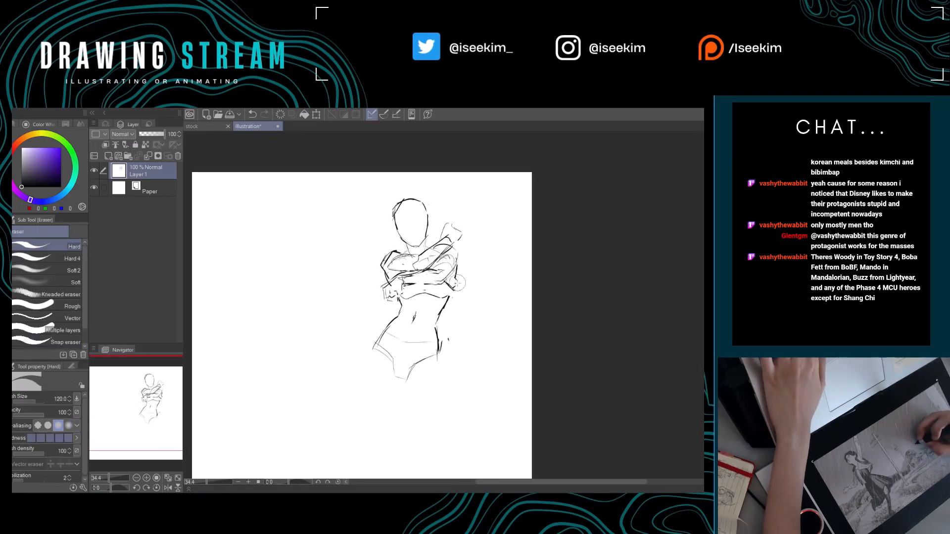
pyautogui.press('p')
pyautogui.moveTo(457, 263); pyautogui.dragTo(444, 308)
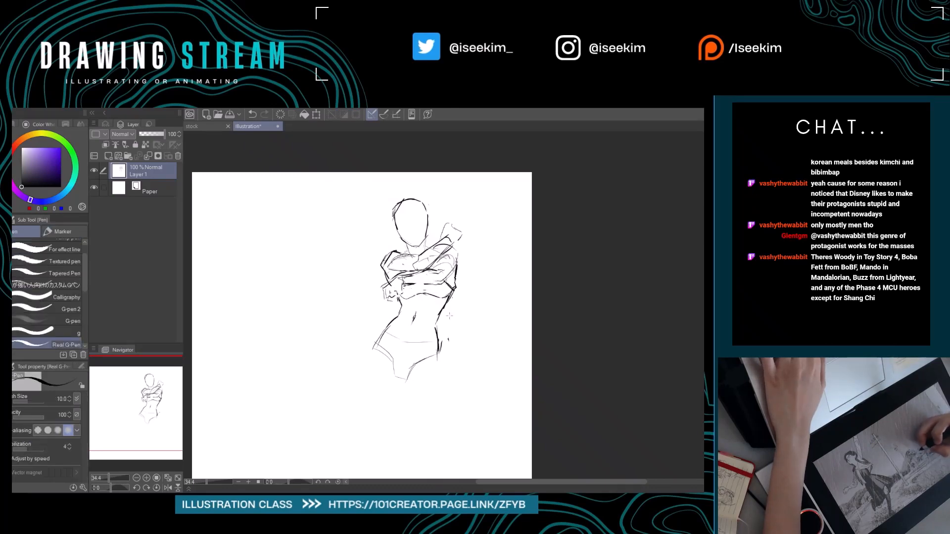
# Add light abdominal contour lines beside the navel and touch up the waist edge.
pyautogui.moveTo(444, 312); pyautogui.dragTo(429, 322)
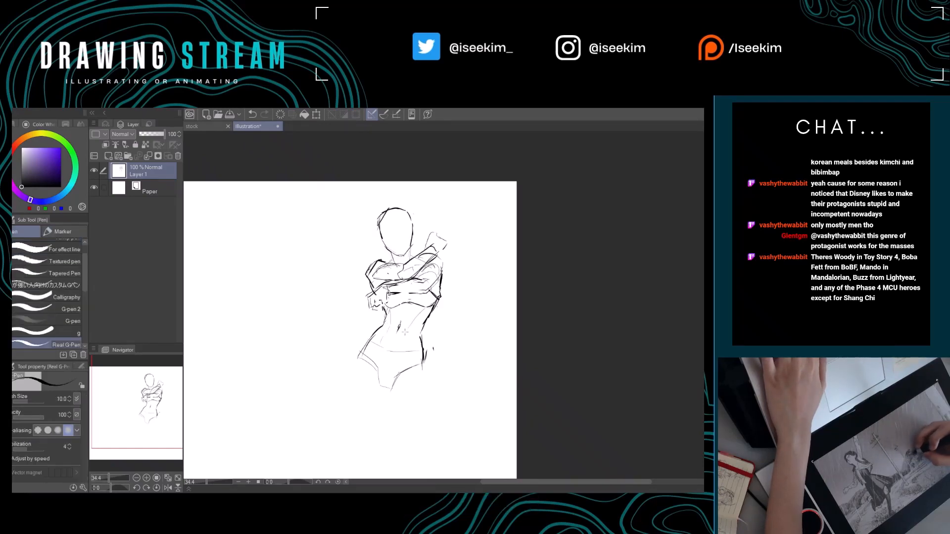
pyautogui.press('e')
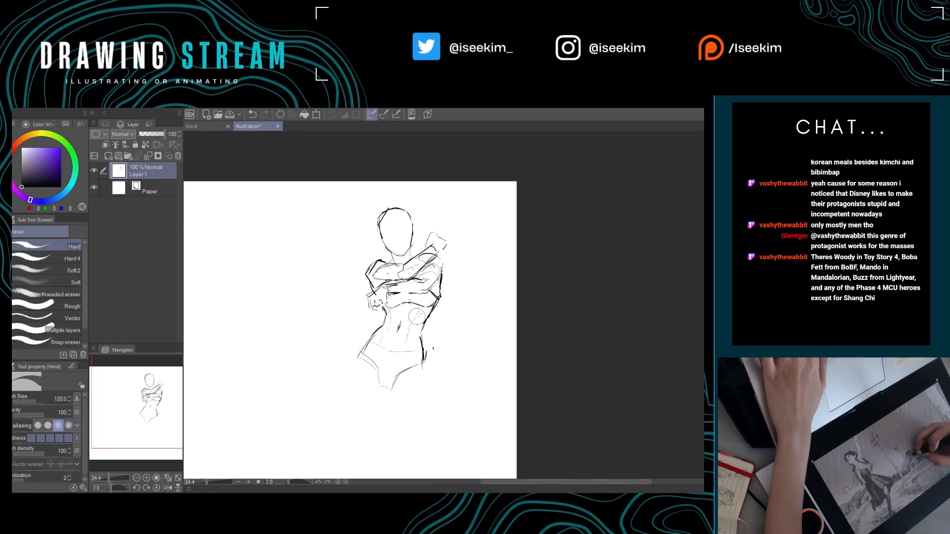
pyautogui.press('p')
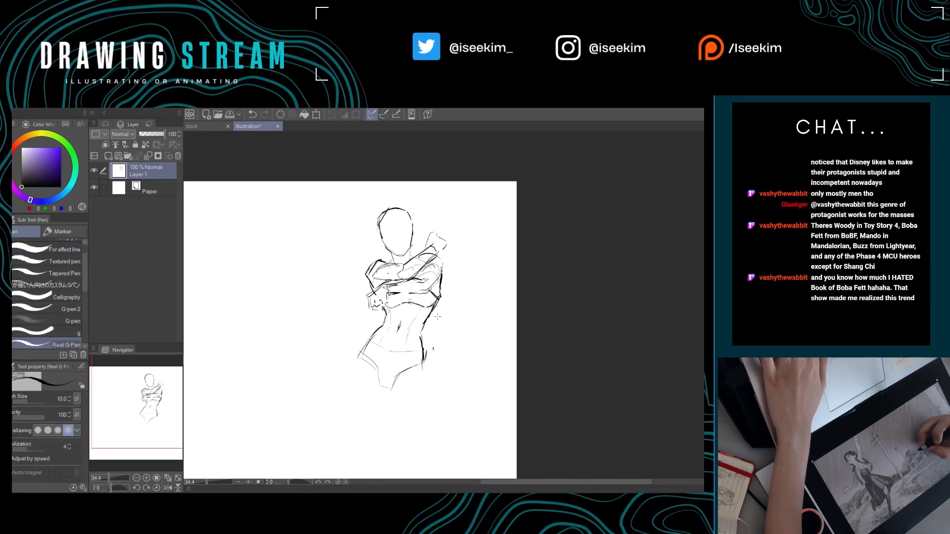
pyautogui.moveTo(441, 317); pyautogui.dragTo(439, 314)
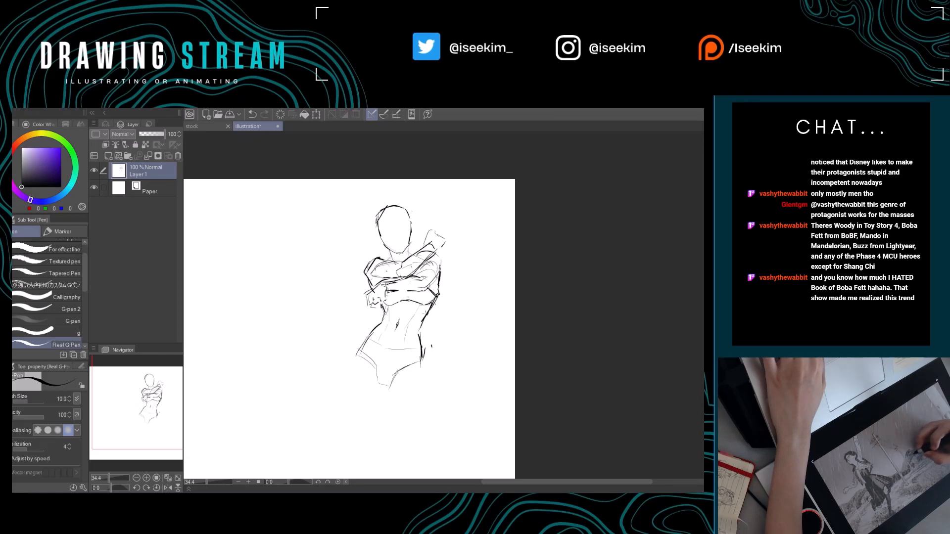
pyautogui.moveTo(458, 339); pyautogui.dragTo(475, 362)
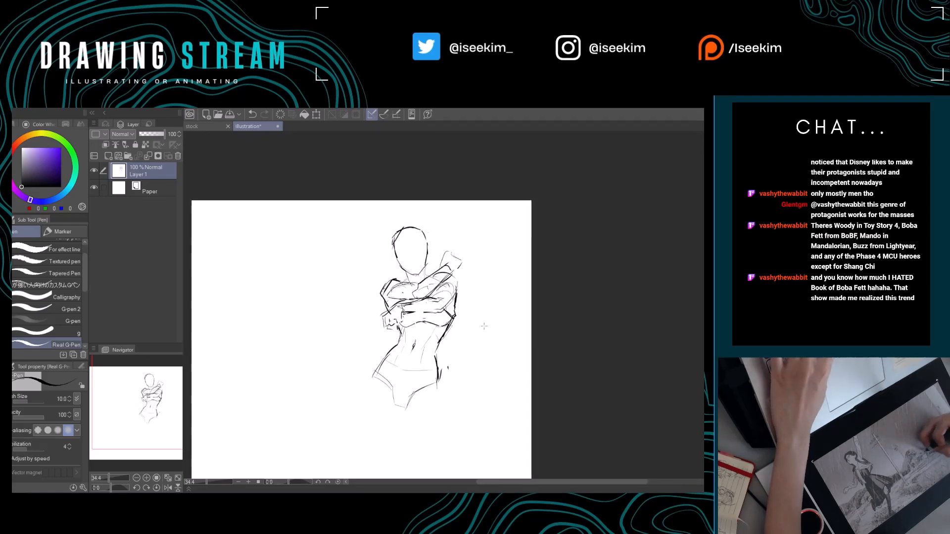
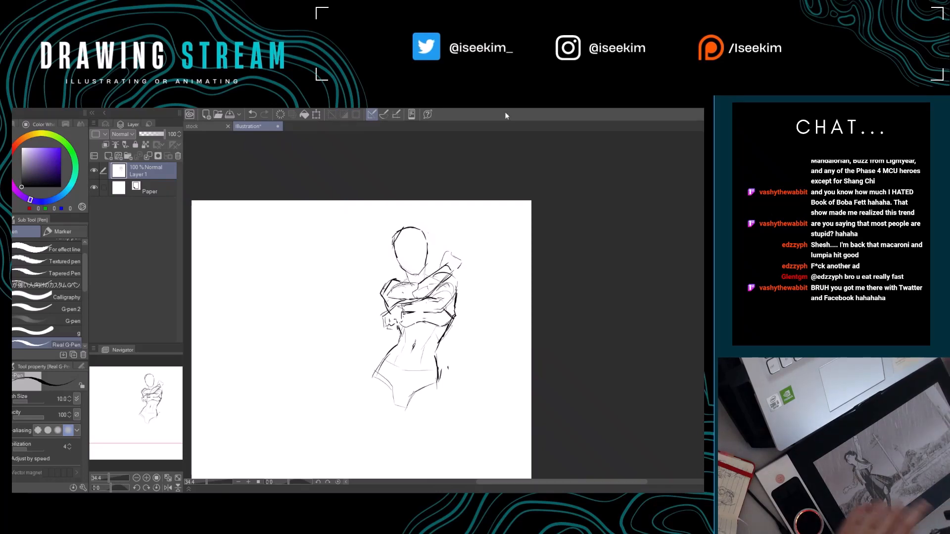
# Sketch the outer and inner contours of both thighs down from the hips to the knees.
pyautogui.moveTo(394, 353)
pyautogui.mouseDown()
pyautogui.moveTo(421, 320)
pyautogui.moveTo(382, 360)
pyautogui.moveTo(393, 400)
pyautogui.mouseUp()
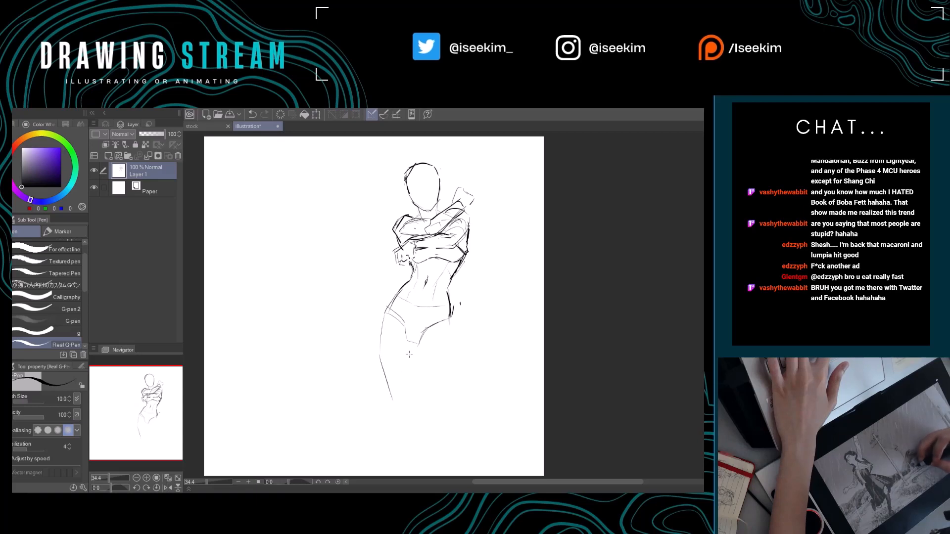
pyautogui.moveTo(415, 345); pyautogui.dragTo(409, 407)
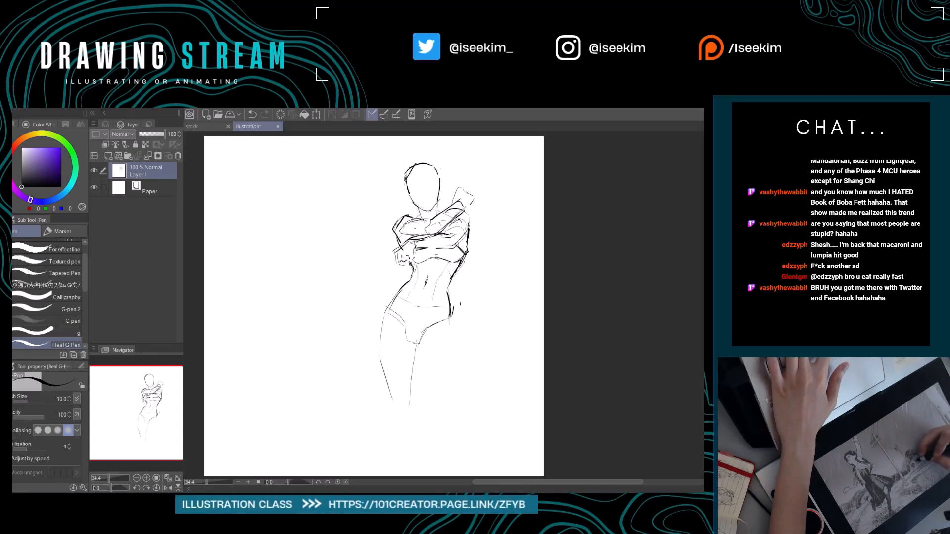
pyautogui.moveTo(416, 346); pyautogui.dragTo(437, 399)
pyautogui.moveTo(449, 315)
pyautogui.mouseDown()
pyautogui.moveTo(461, 401)
pyautogui.moveTo(447, 425)
pyautogui.moveTo(444, 406)
pyautogui.moveTo(459, 402)
pyautogui.moveTo(462, 424)
pyautogui.mouseUp()
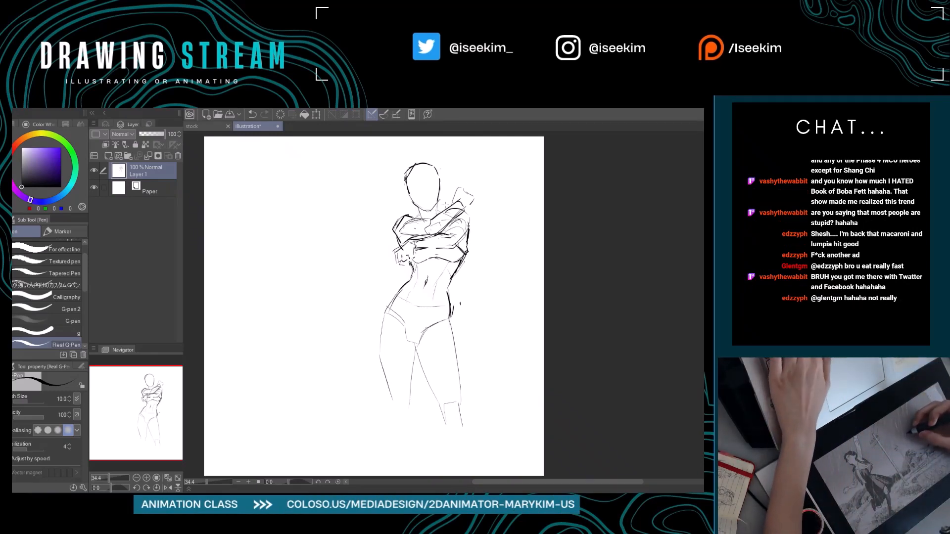
# Erase the raised forearm and hand beside the neck, cleaning up the lines around the shoulder.
pyautogui.press('e')
pyautogui.moveTo(471, 190)
pyautogui.mouseDown()
pyautogui.moveTo(444, 221)
pyautogui.moveTo(429, 221)
pyautogui.moveTo(453, 198)
pyautogui.moveTo(453, 212)
pyautogui.moveTo(400, 228)
pyautogui.moveTo(445, 207)
pyautogui.mouseUp()
pyautogui.press('p')
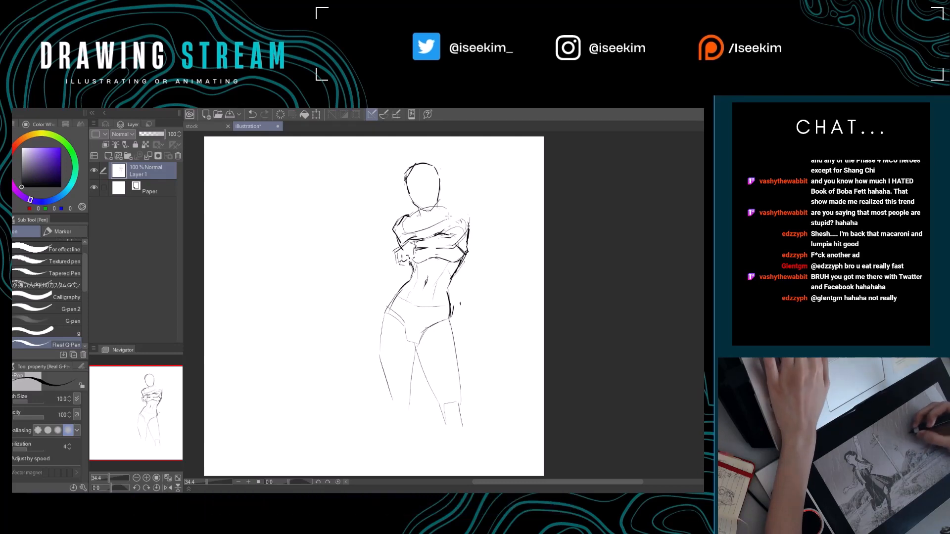
pyautogui.press('e')
pyautogui.moveTo(420, 212)
pyautogui.mouseDown()
pyautogui.moveTo(449, 212)
pyautogui.moveTo(441, 207)
pyautogui.moveTo(448, 203)
pyautogui.moveTo(442, 218)
pyautogui.moveTo(458, 213)
pyautogui.mouseUp()
pyautogui.press('p')
pyautogui.hotkey('ctrl', 'z')
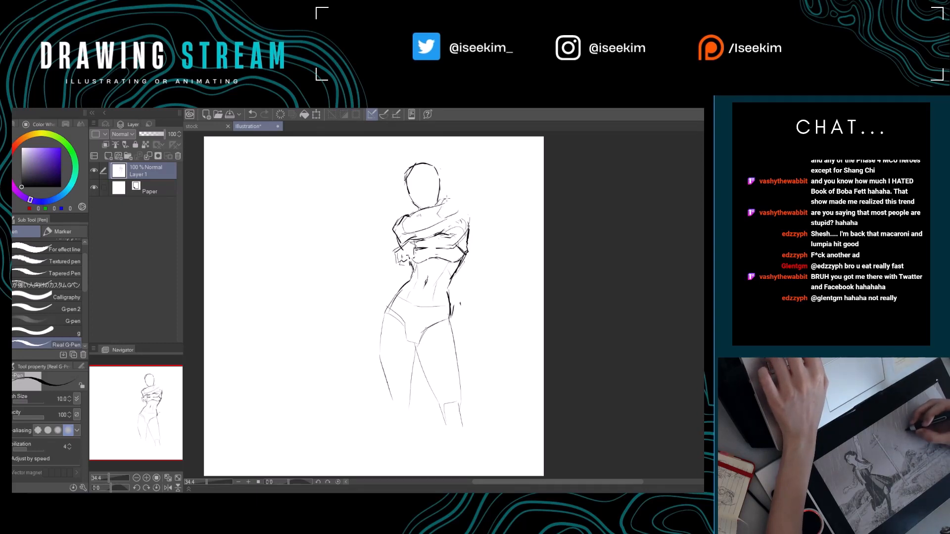
# Redraw the raised forearm extending diagonally beside the head and finish it with a closed hand.
pyautogui.moveTo(443, 200); pyautogui.dragTo(463, 184)
pyautogui.moveTo(451, 216); pyautogui.dragTo(471, 186)
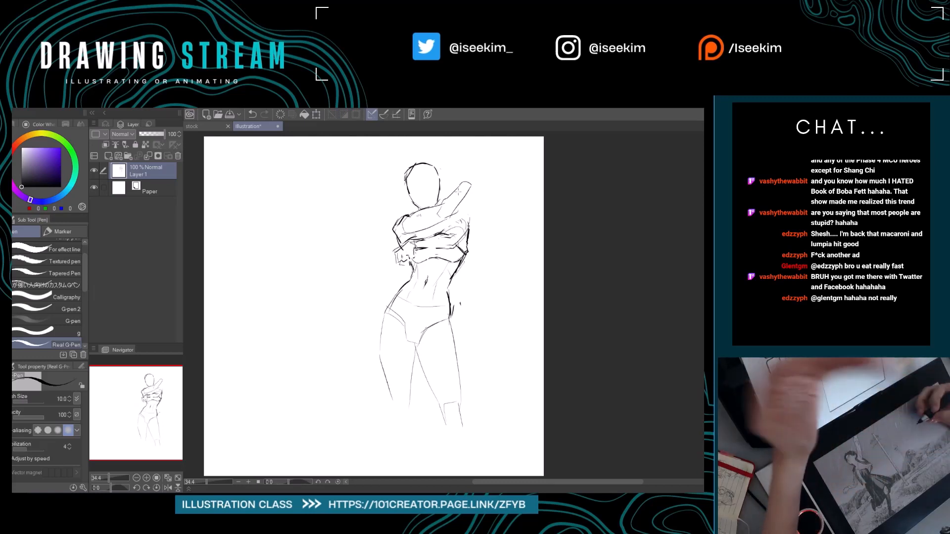
pyautogui.moveTo(459, 182)
pyautogui.mouseDown()
pyautogui.moveTo(467, 170)
pyautogui.moveTo(473, 187)
pyautogui.mouseUp()
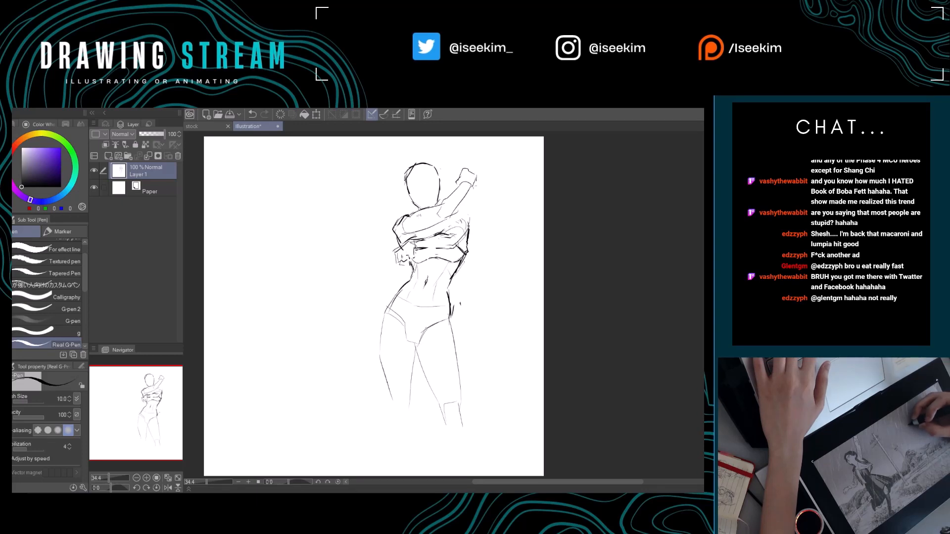
pyautogui.press('e')
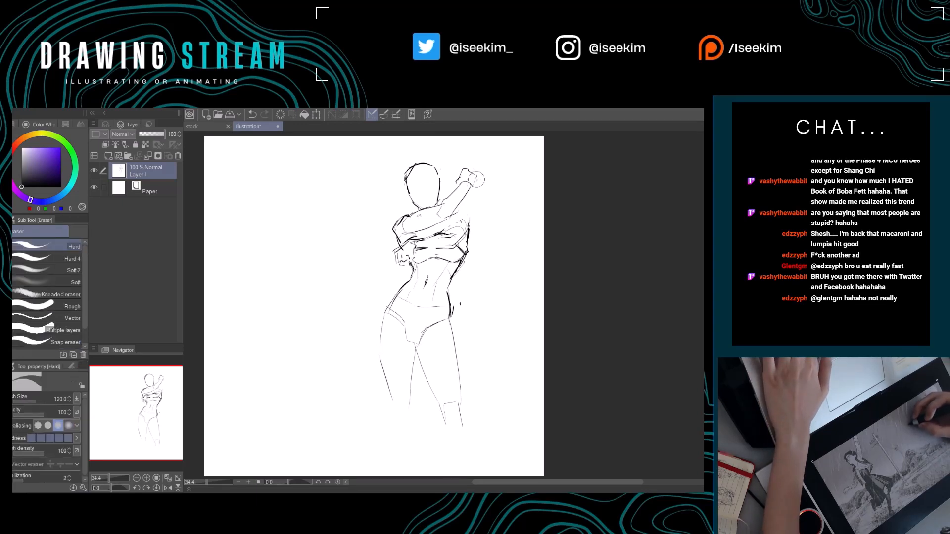
pyautogui.press('p')
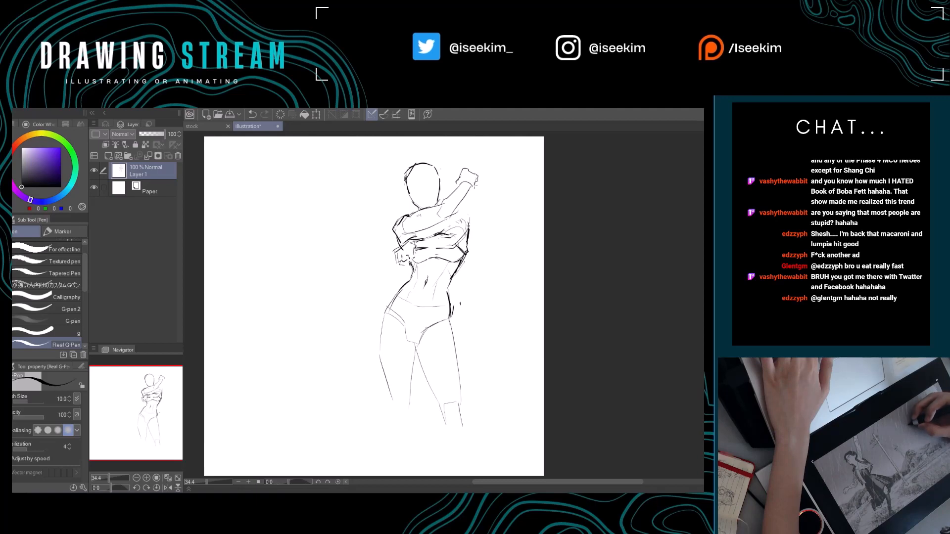
pyautogui.moveTo(484, 206); pyautogui.dragTo(485, 198)
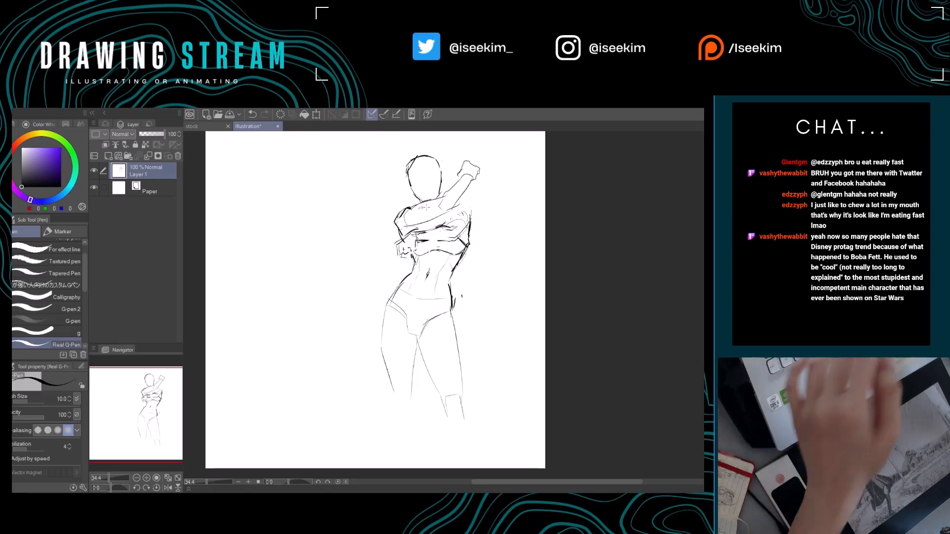
# Lasso the lower crossed arm with its hand, shift it slightly, and clear the selection.
pyautogui.press('m')
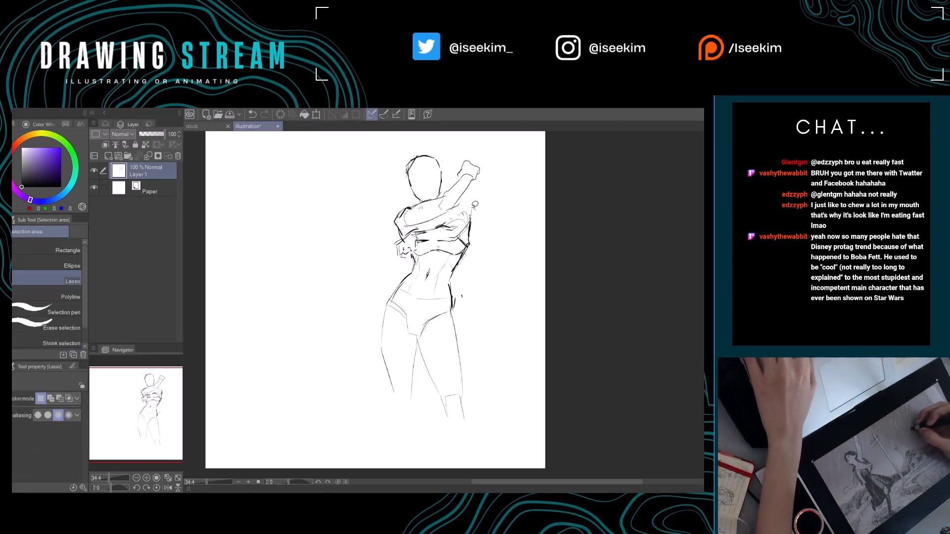
pyautogui.moveTo(474, 210)
pyautogui.mouseDown()
pyautogui.moveTo(407, 227)
pyautogui.moveTo(397, 235)
pyautogui.moveTo(401, 254)
pyautogui.moveTo(467, 234)
pyautogui.moveTo(477, 207)
pyautogui.moveTo(467, 227)
pyautogui.mouseUp()
pyautogui.press('k')
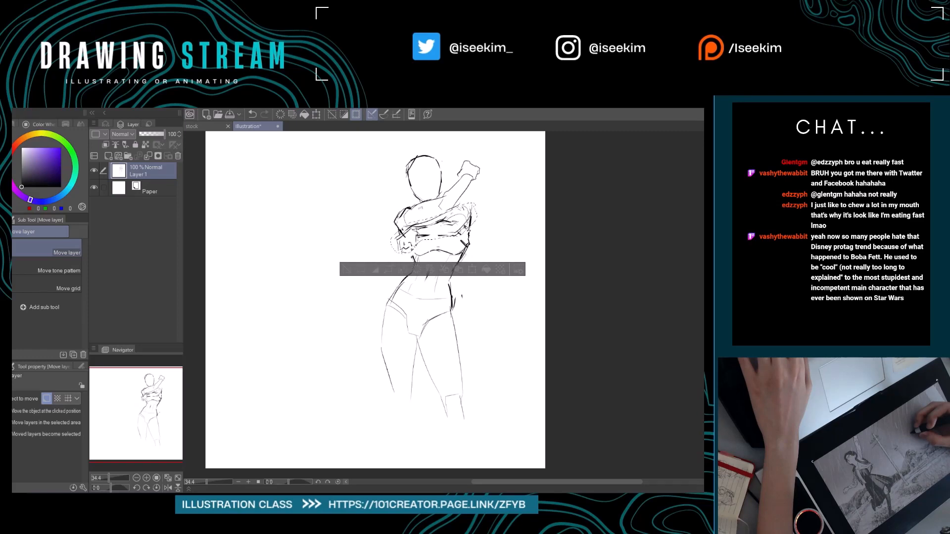
pyautogui.hotkey('ctrl', 'd')
pyautogui.press('p')
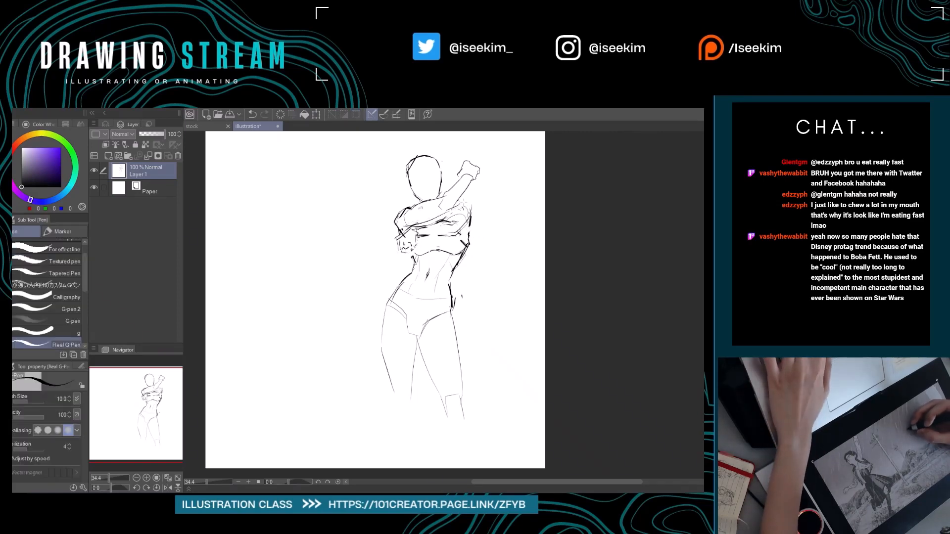
# Refine the bunched shirt folds around the shoulder and crossed arms, and draw the shirt's hem under the chest.
pyautogui.moveTo(456, 200)
pyautogui.mouseDown()
pyautogui.moveTo(472, 213)
pyautogui.moveTo(441, 220)
pyautogui.moveTo(409, 246)
pyautogui.mouseUp()
pyautogui.hotkey('ctrl', 'z')
pyautogui.press('e')
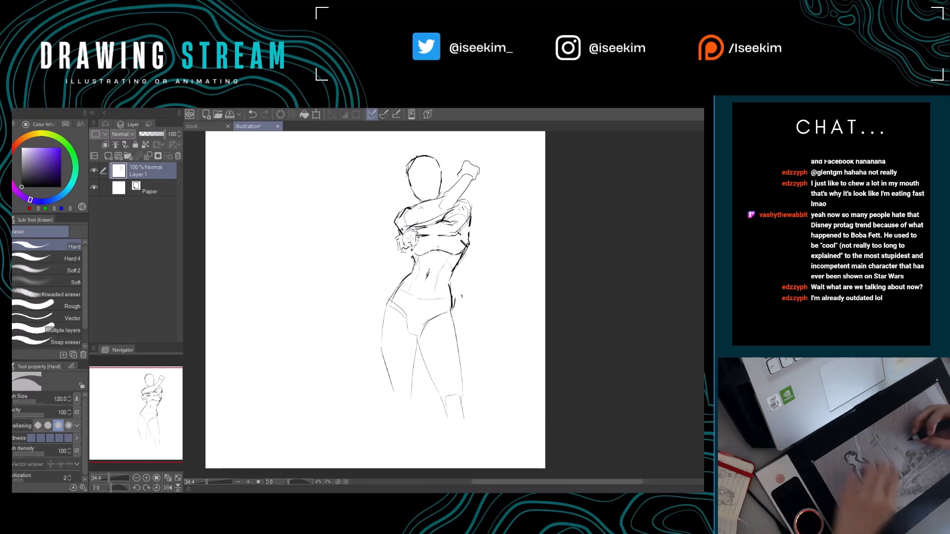
pyautogui.press('p')
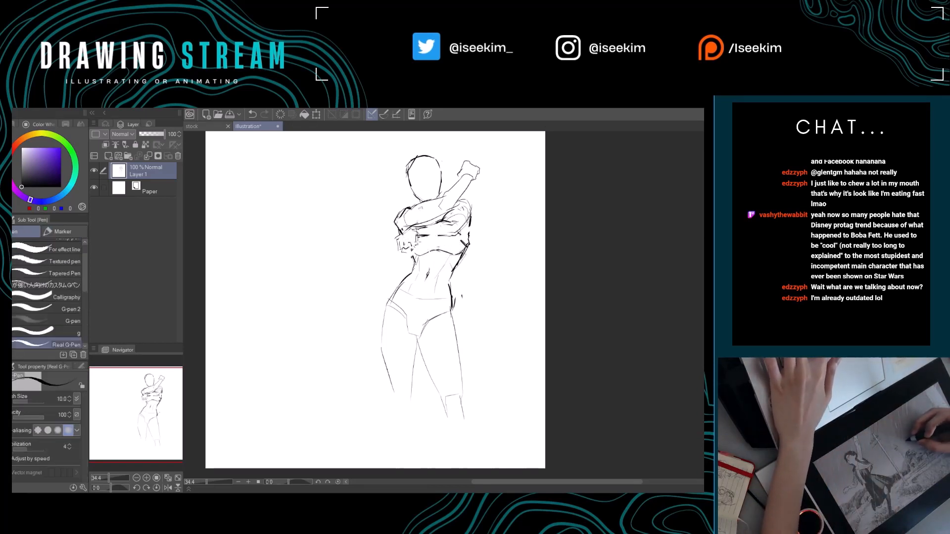
pyautogui.moveTo(416, 243); pyautogui.dragTo(470, 242)
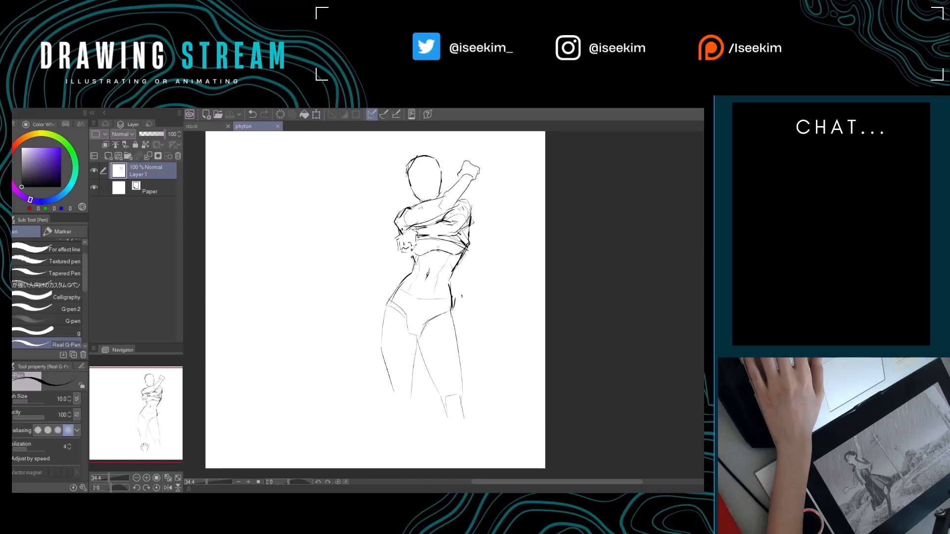
# Scale the whole figure down to 88% and move it to the upper right of the canvas.
pyautogui.hotkey('ctrl', '0')
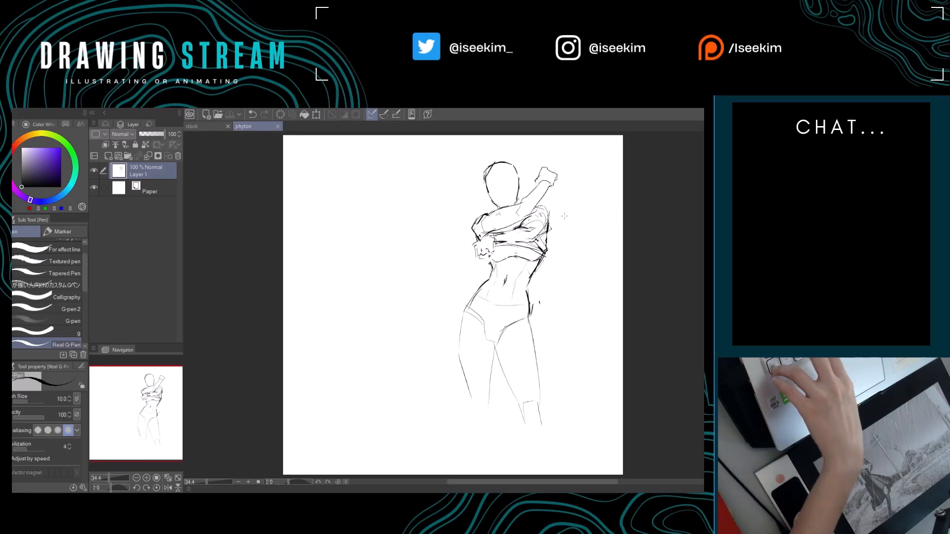
pyautogui.hotkey('ctrl', 't')
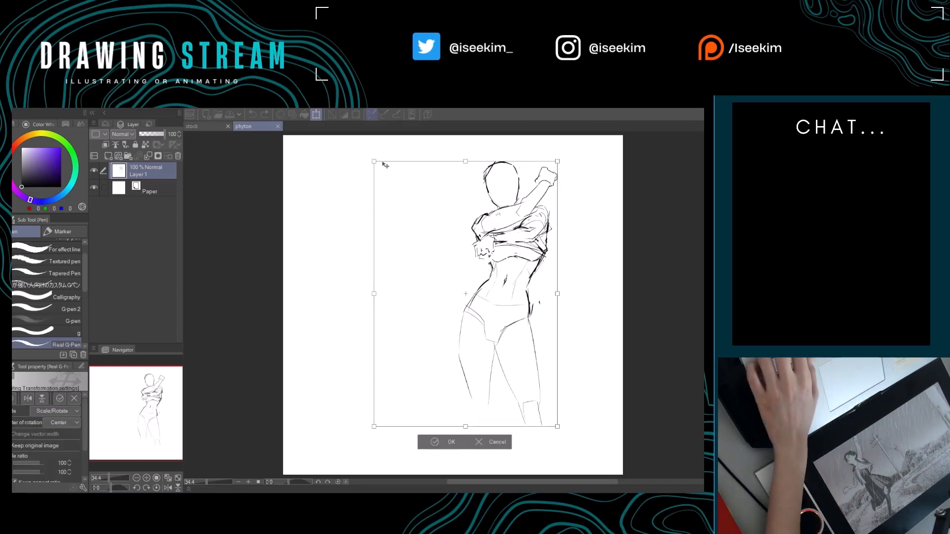
pyautogui.moveTo(374, 161); pyautogui.dragTo(410, 192)
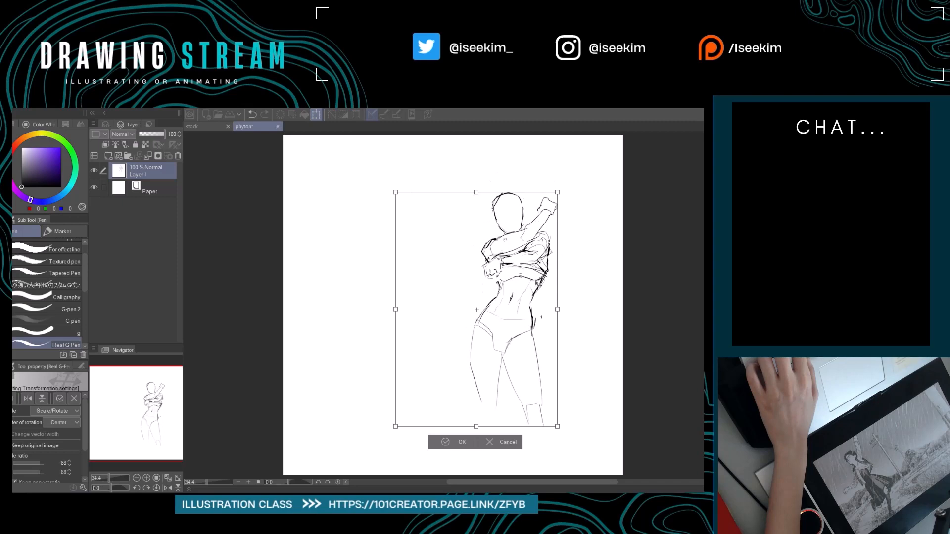
pyautogui.moveTo(539, 281); pyautogui.dragTo(558, 231)
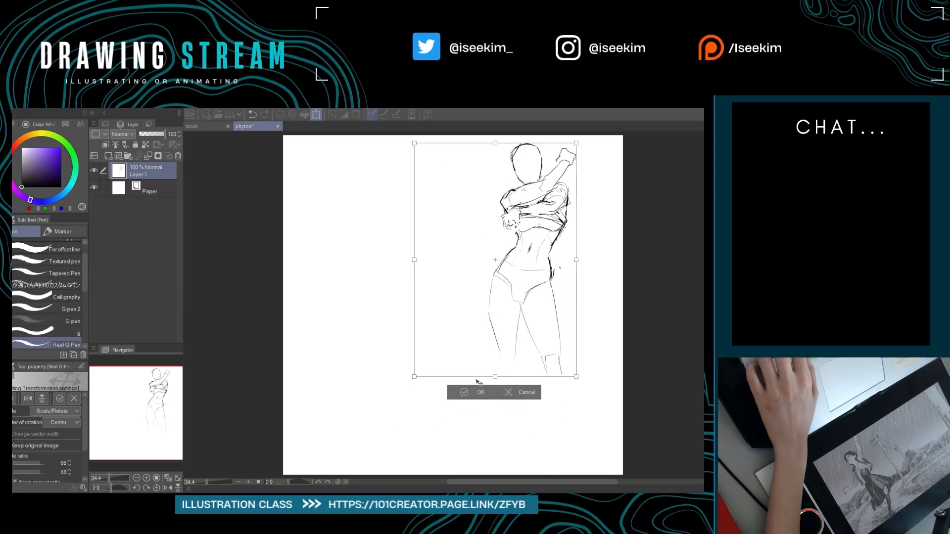
pyautogui.click(470, 391)
# Close off the left thigh at the knee and sketch the right leg's knee and shin.
pyautogui.scroll(-4, 616, 326)
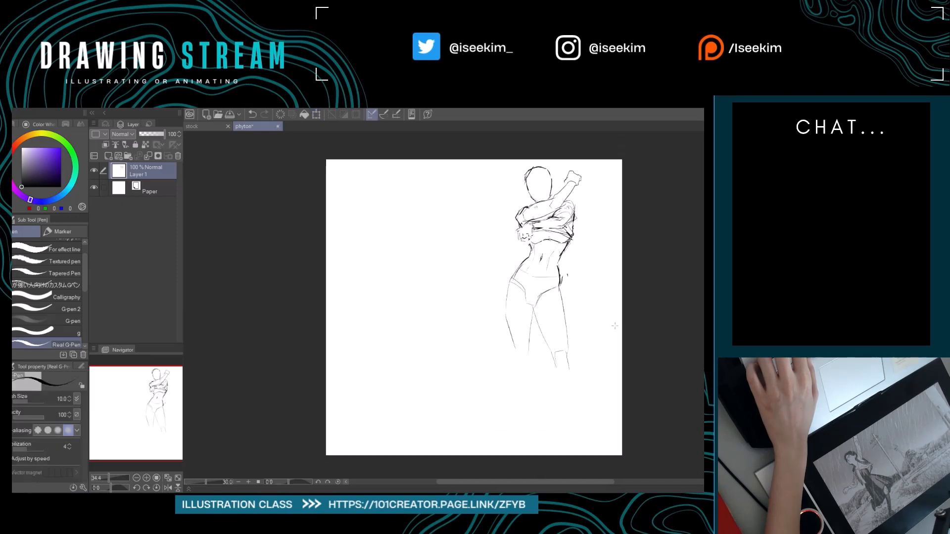
pyautogui.scroll(2, 616, 326)
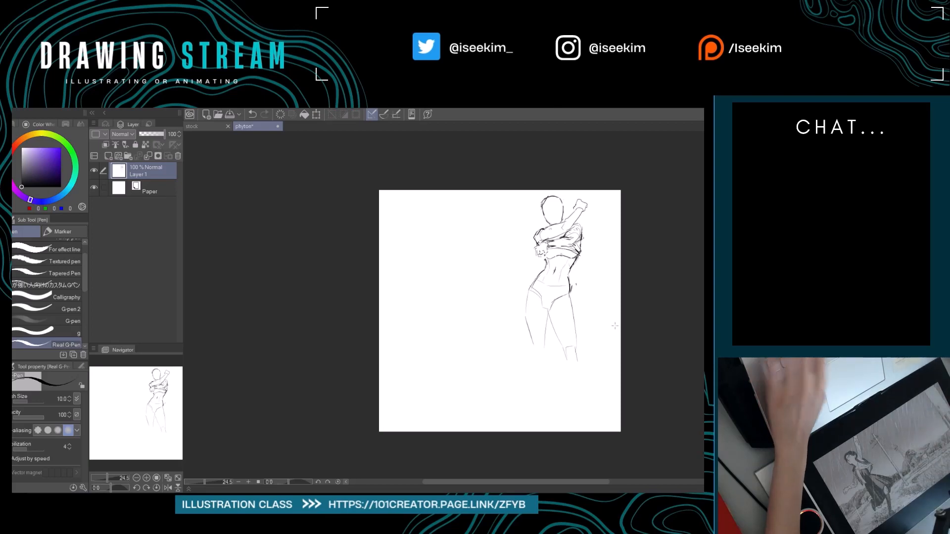
pyautogui.moveTo(524, 301); pyautogui.dragTo(439, 296)
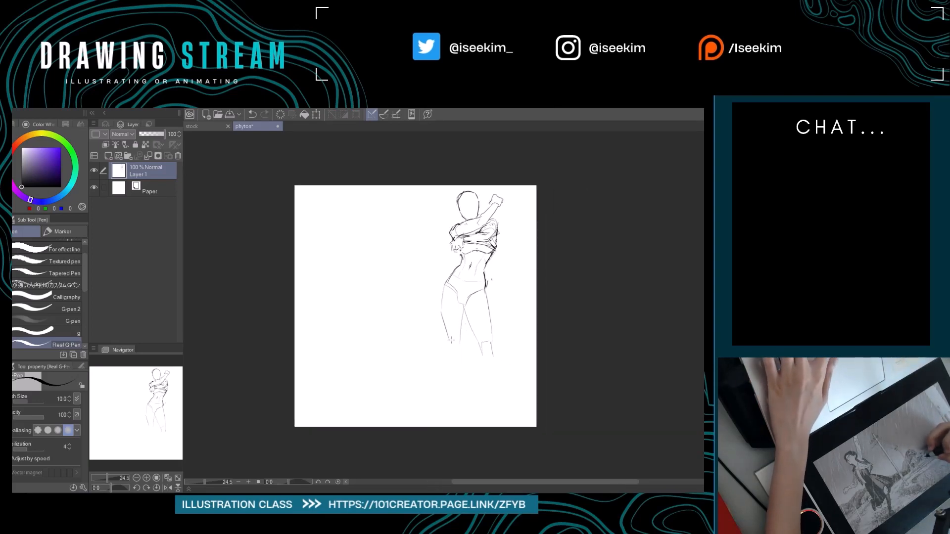
pyautogui.moveTo(449, 343)
pyautogui.mouseDown()
pyautogui.moveTo(491, 350)
pyautogui.moveTo(480, 355)
pyautogui.mouseUp()
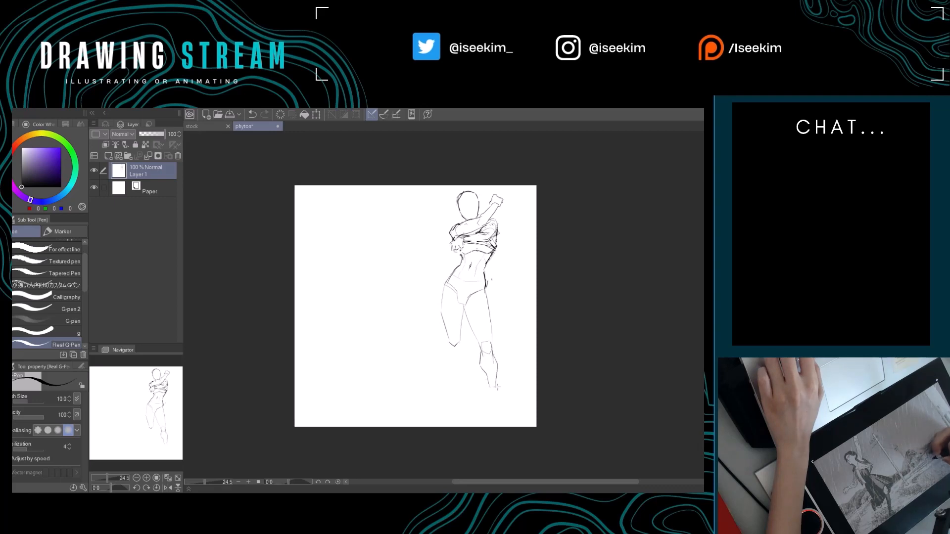
pyautogui.hotkey('ctrl', 'z')
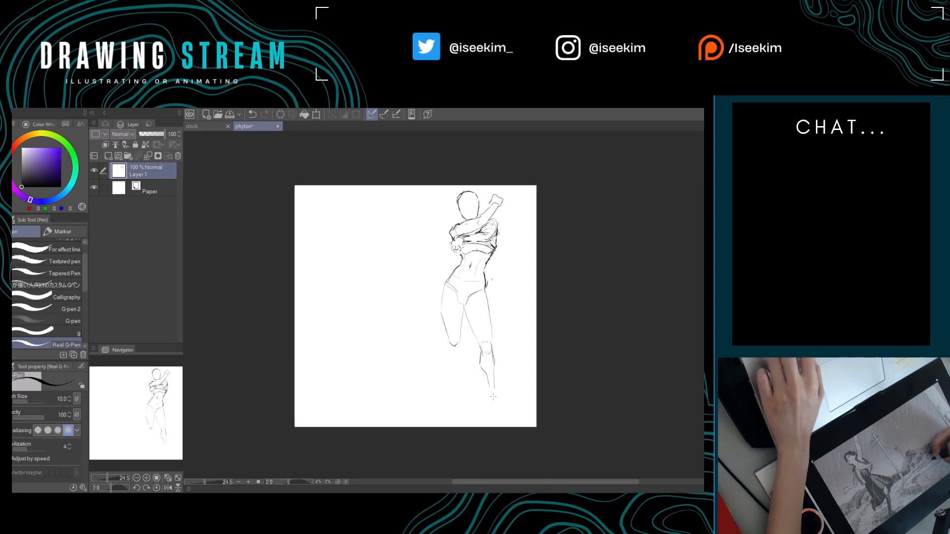
pyautogui.moveTo(491, 391); pyautogui.dragTo(499, 364)
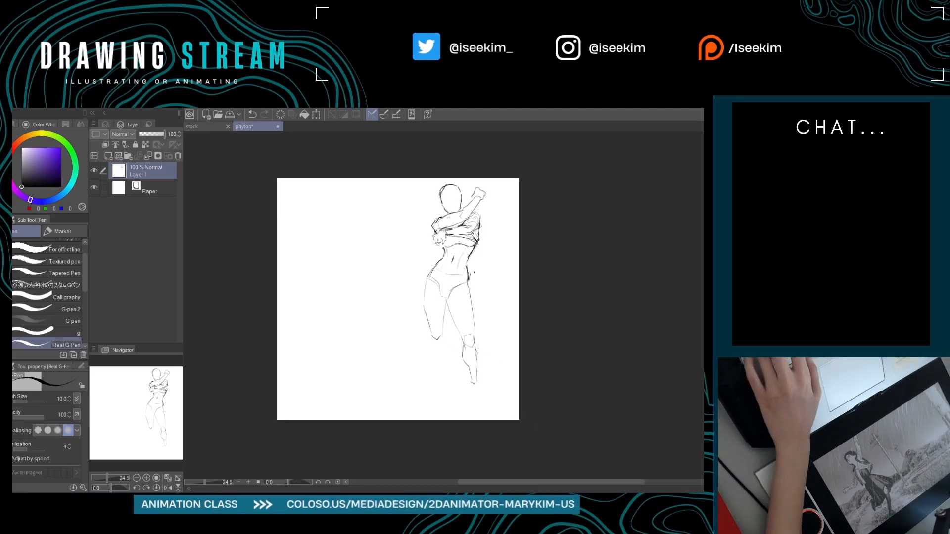
# Clean up the right leg's shin contours and extend them into the ankle.
pyautogui.hotkey('ctrl', '0')
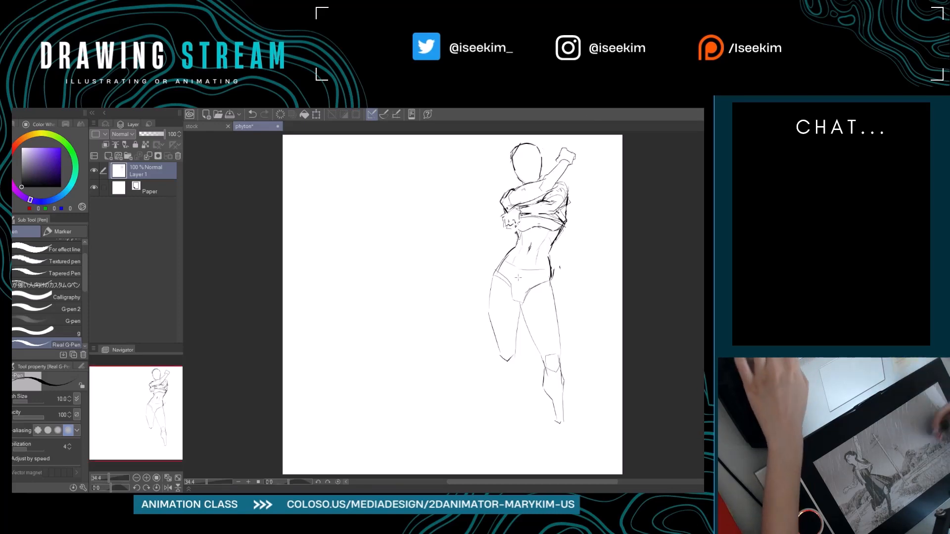
pyautogui.moveTo(546, 328); pyautogui.dragTo(519, 298)
pyautogui.press('e')
pyautogui.moveTo(534, 384)
pyautogui.mouseDown()
pyautogui.moveTo(536, 336)
pyautogui.moveTo(525, 346)
pyautogui.moveTo(531, 351)
pyautogui.moveTo(535, 339)
pyautogui.moveTo(538, 367)
pyautogui.mouseUp()
pyautogui.press('p')
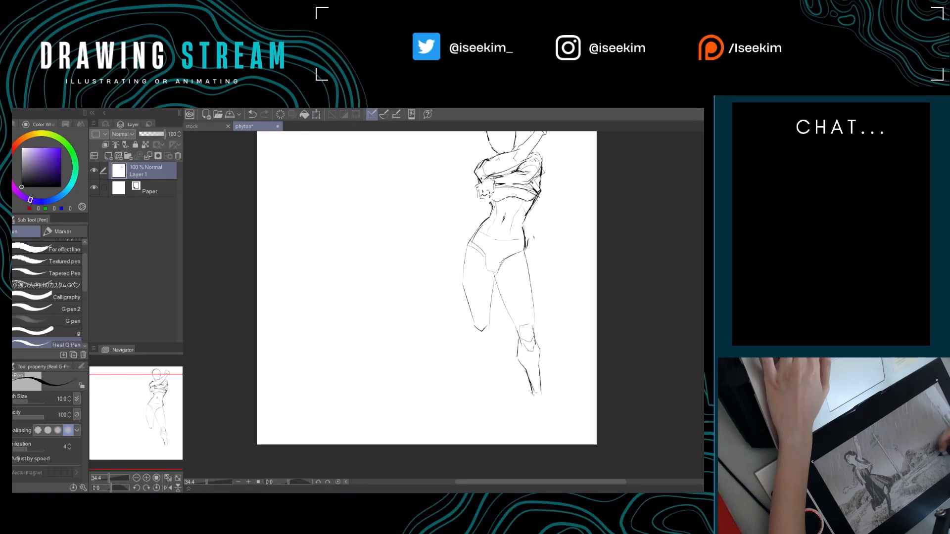
pyautogui.moveTo(538, 389); pyautogui.dragTo(533, 399)
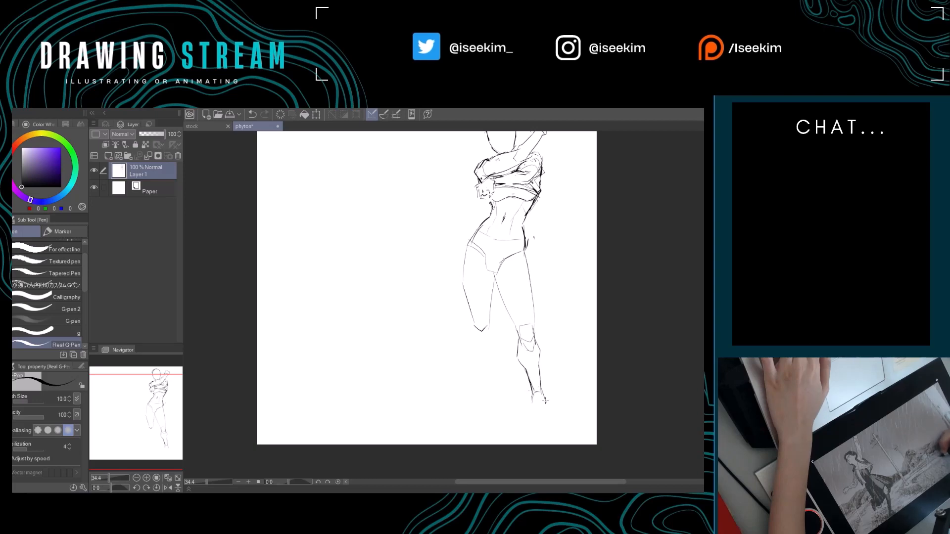
# Sketch the left leg's kneecap and shin down to the ankle, undoing stray strokes.
pyautogui.moveTo(560, 369); pyautogui.dragTo(543, 372)
pyautogui.moveTo(457, 326)
pyautogui.mouseDown()
pyautogui.moveTo(472, 346)
pyautogui.moveTo(460, 329)
pyautogui.moveTo(471, 329)
pyautogui.mouseUp()
pyautogui.press('e')
pyautogui.press('p')
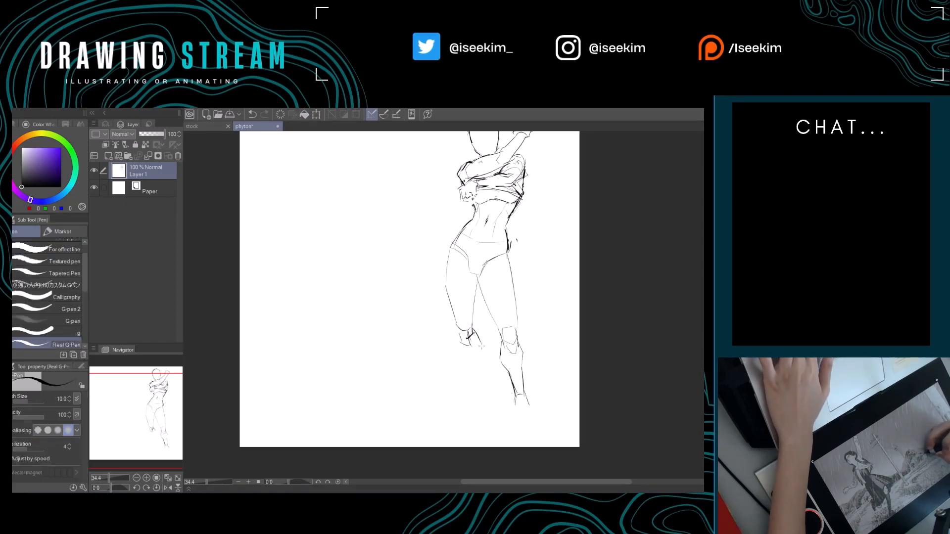
pyautogui.hotkey('ctrl', 'z')
pyautogui.hotkey('ctrl', 'z')
pyautogui.moveTo(472, 329)
pyautogui.mouseDown()
pyautogui.moveTo(476, 388)
pyautogui.moveTo(467, 388)
pyautogui.moveTo(476, 389)
pyautogui.mouseUp()
pyautogui.hotkey('ctrl', 'z')
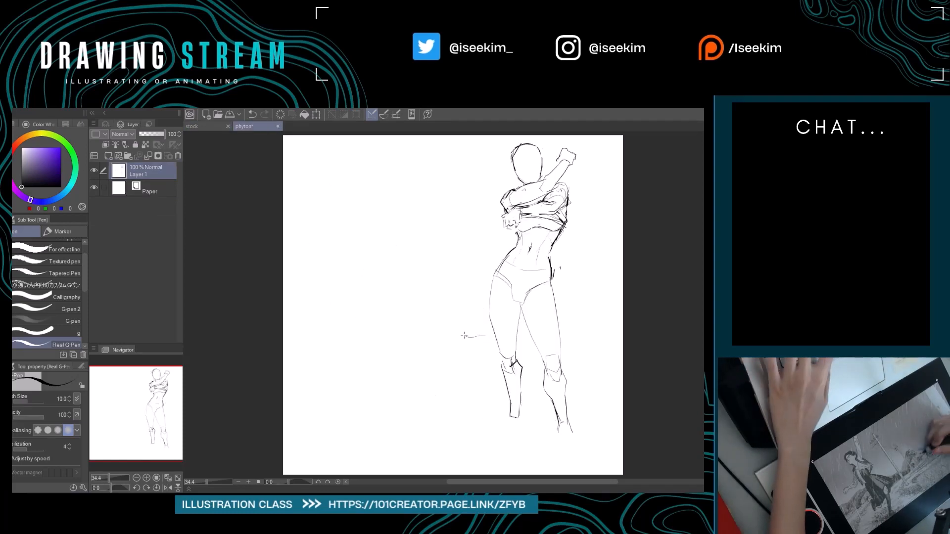
pyautogui.hotkey('ctrl', 'z')
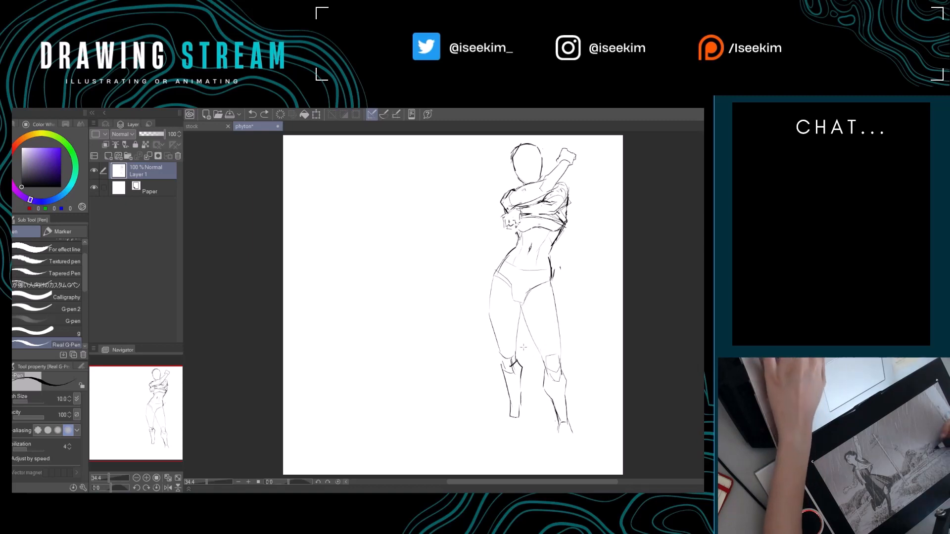
# Erase the lower legs, inner thigh lines, right thigh and briefs, leaving the outer left hip and thigh contour.
pyautogui.press('e')
pyautogui.moveTo(532, 319)
pyautogui.mouseDown()
pyautogui.moveTo(575, 344)
pyautogui.moveTo(552, 415)
pyautogui.moveTo(557, 354)
pyautogui.moveTo(571, 417)
pyautogui.moveTo(527, 369)
pyautogui.moveTo(521, 419)
pyautogui.moveTo(507, 359)
pyautogui.moveTo(503, 411)
pyautogui.mouseUp()
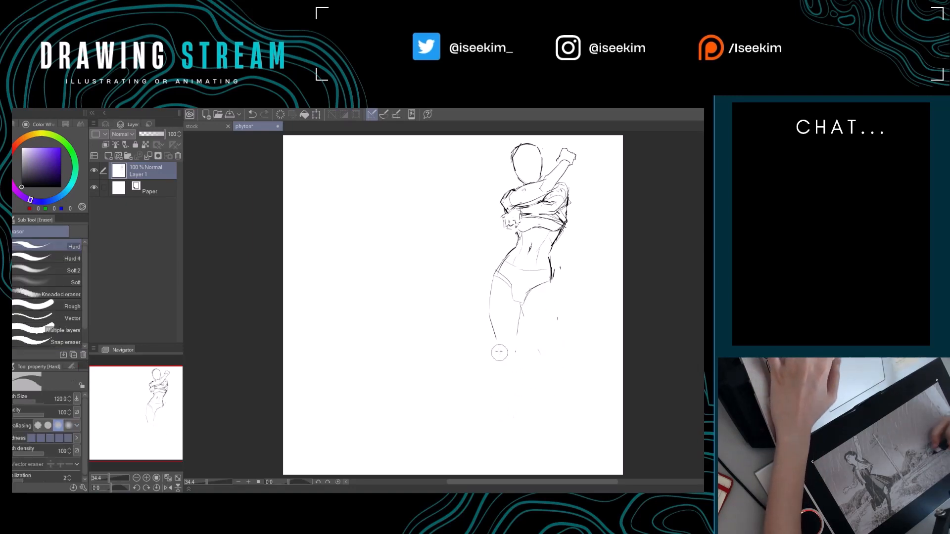
pyautogui.moveTo(518, 357); pyautogui.dragTo(496, 360)
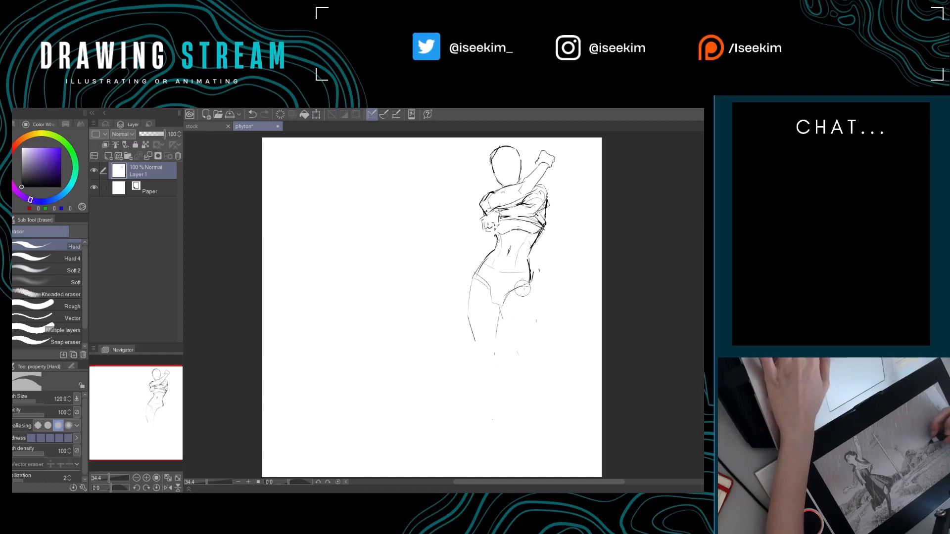
pyautogui.moveTo(486, 275)
pyautogui.mouseDown()
pyautogui.moveTo(509, 255)
pyautogui.moveTo(526, 259)
pyautogui.moveTo(533, 288)
pyautogui.mouseUp()
pyautogui.press('p')
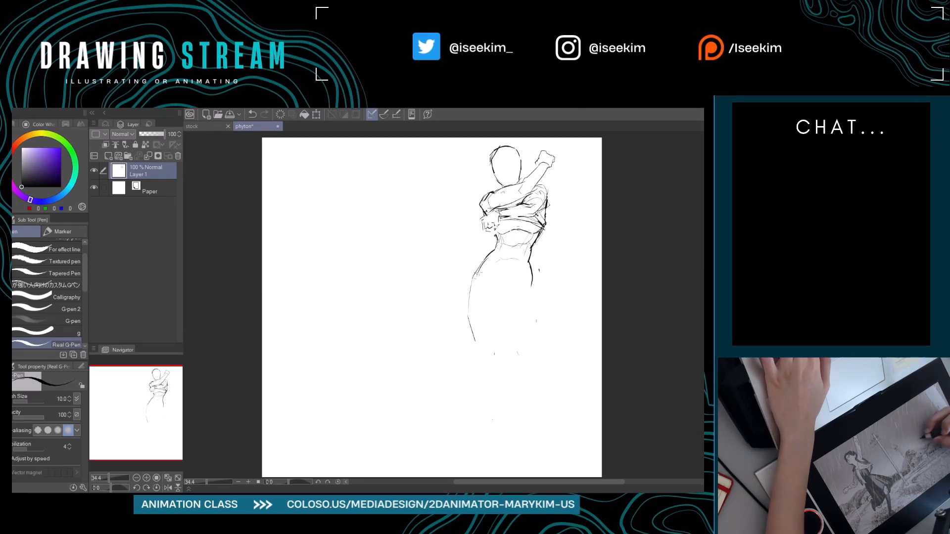
# Sketch the hip crease and briefs line, and extend the outer contours of both thighs down to the knees.
pyautogui.moveTo(474, 275); pyautogui.dragTo(498, 299)
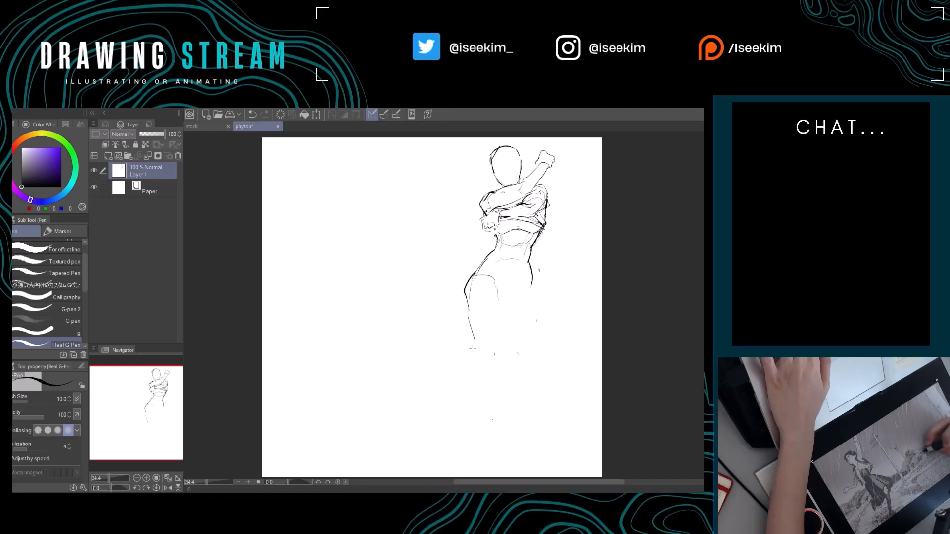
pyautogui.moveTo(468, 337); pyautogui.dragTo(476, 374)
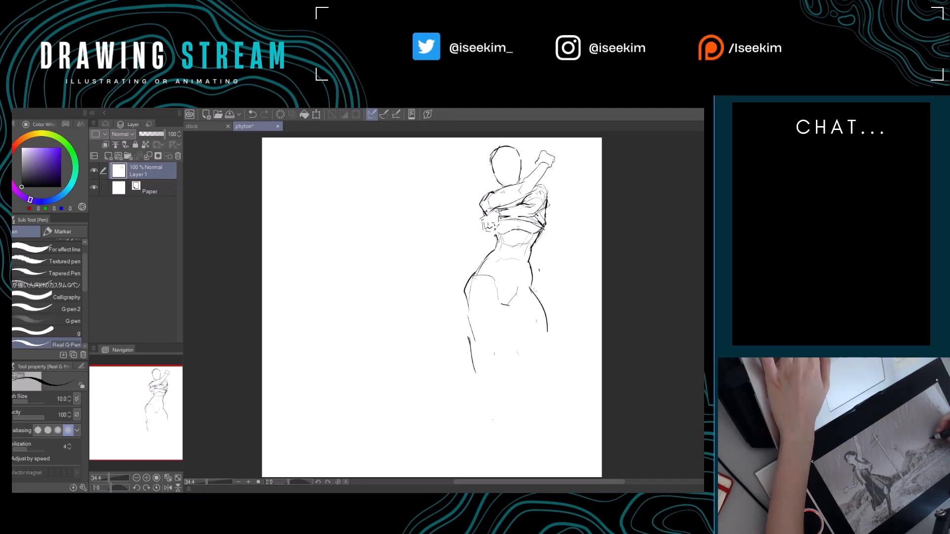
pyautogui.moveTo(532, 283); pyautogui.dragTo(555, 360)
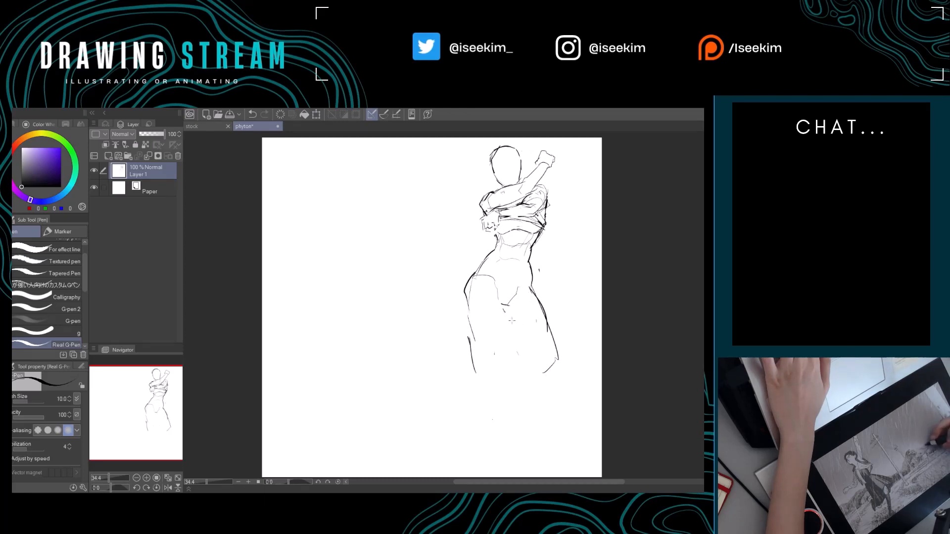
# Sketch the bent leg's inner thigh and knee, with the lower leg folding back toward the standing leg.
pyautogui.moveTo(506, 312)
pyautogui.mouseDown()
pyautogui.moveTo(541, 364)
pyautogui.moveTo(530, 357)
pyautogui.moveTo(557, 369)
pyautogui.mouseUp()
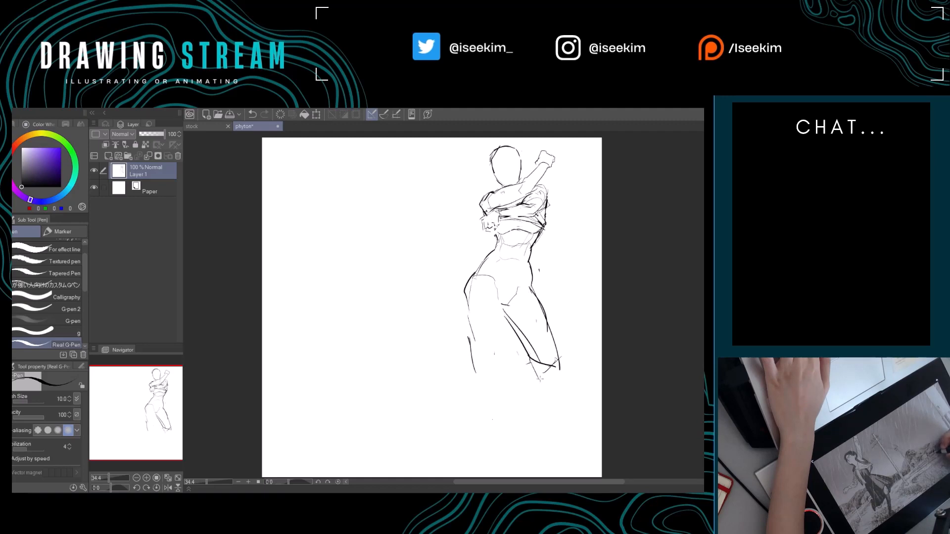
pyautogui.moveTo(515, 375); pyautogui.dragTo(497, 400)
pyautogui.moveTo(562, 374); pyautogui.dragTo(517, 397)
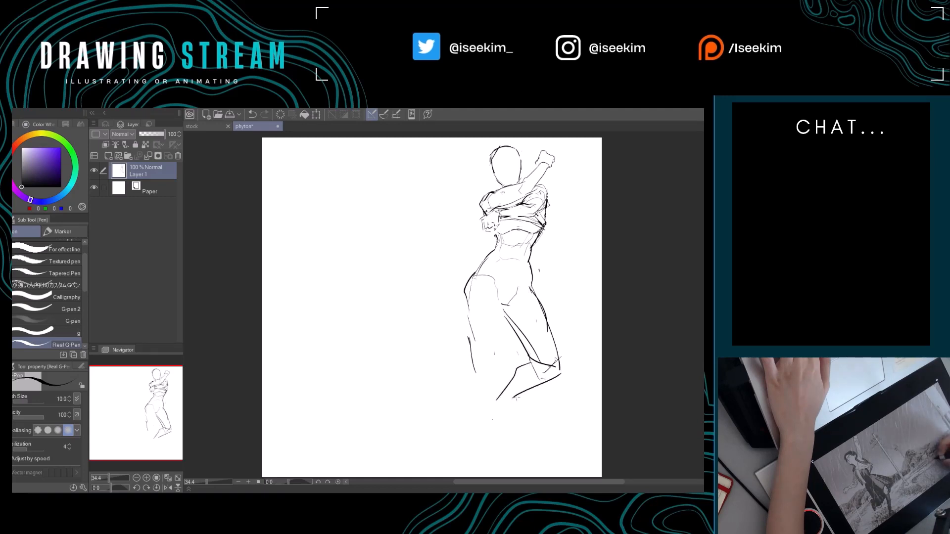
pyautogui.moveTo(552, 369); pyautogui.dragTo(504, 399)
# Sketch the standing leg from inner thigh and knee down through the shin to the ankle and foot.
pyautogui.moveTo(510, 308); pyautogui.dragTo(493, 375)
pyautogui.moveTo(467, 310); pyautogui.dragTo(489, 447)
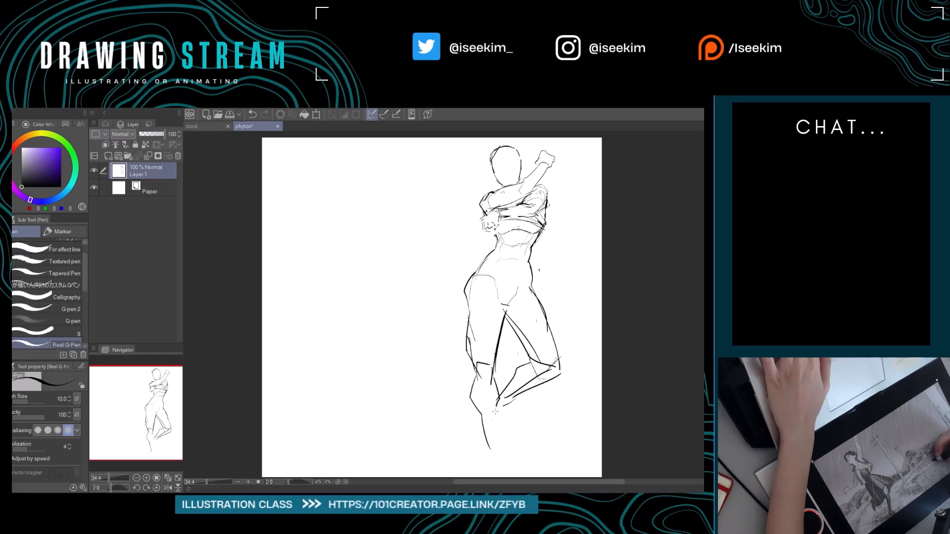
pyautogui.moveTo(486, 411)
pyautogui.mouseDown()
pyautogui.moveTo(478, 448)
pyautogui.moveTo(500, 388)
pyautogui.moveTo(470, 390)
pyautogui.moveTo(467, 398)
pyautogui.mouseUp()
pyautogui.press('e')
pyautogui.press('p')
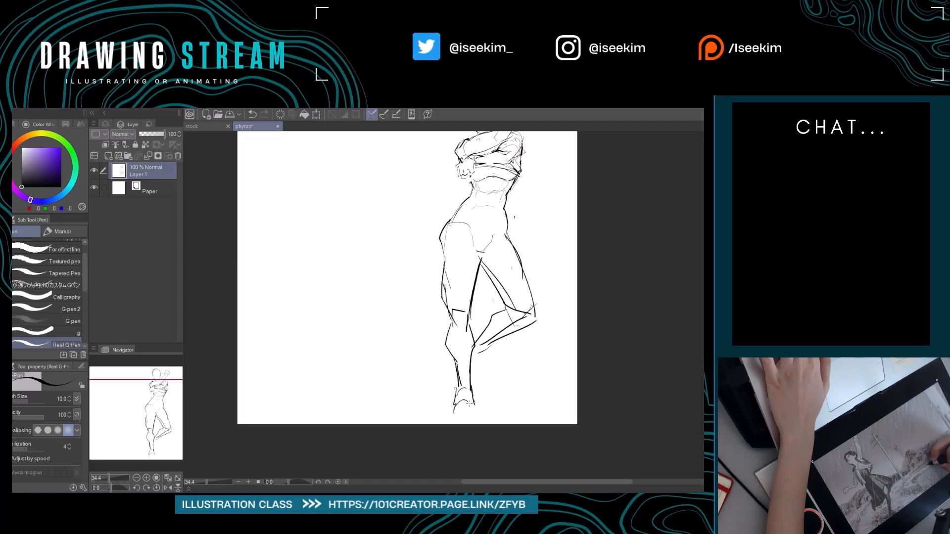
pyautogui.moveTo(480, 408)
pyautogui.mouseDown()
pyautogui.moveTo(452, 418)
pyautogui.moveTo(483, 420)
pyautogui.mouseUp()
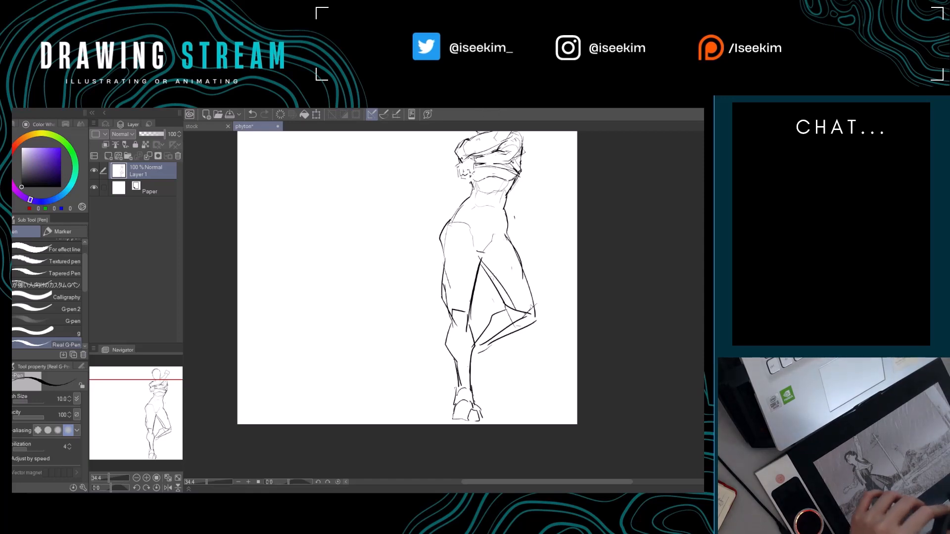
# Erase the overlapping inner thigh lines between the legs and redraw the standing leg's inner thigh contour.
pyautogui.hotkey('ctrl', '0')
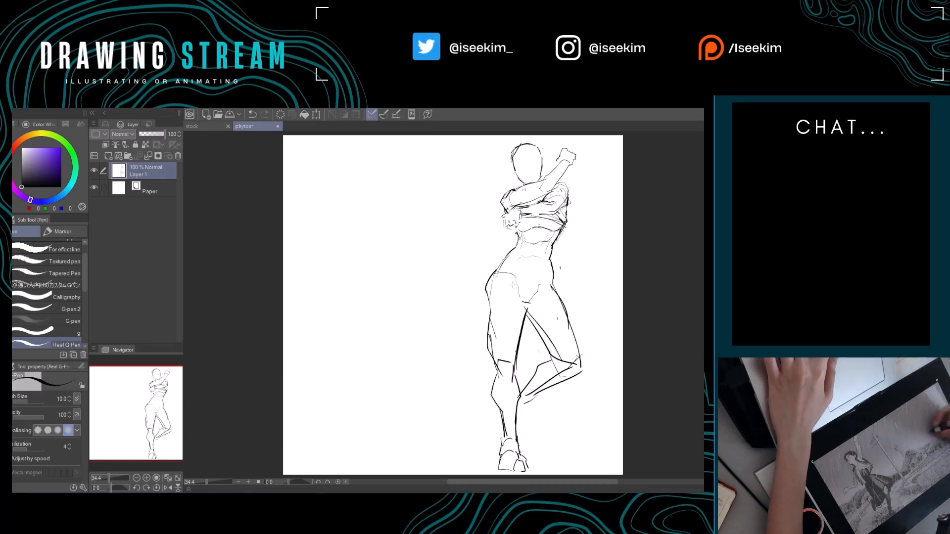
pyautogui.moveTo(538, 302)
pyautogui.mouseDown()
pyautogui.moveTo(502, 265)
pyautogui.moveTo(488, 275)
pyautogui.moveTo(478, 329)
pyautogui.mouseUp()
pyautogui.press('e')
pyautogui.press('p')
pyautogui.press('e')
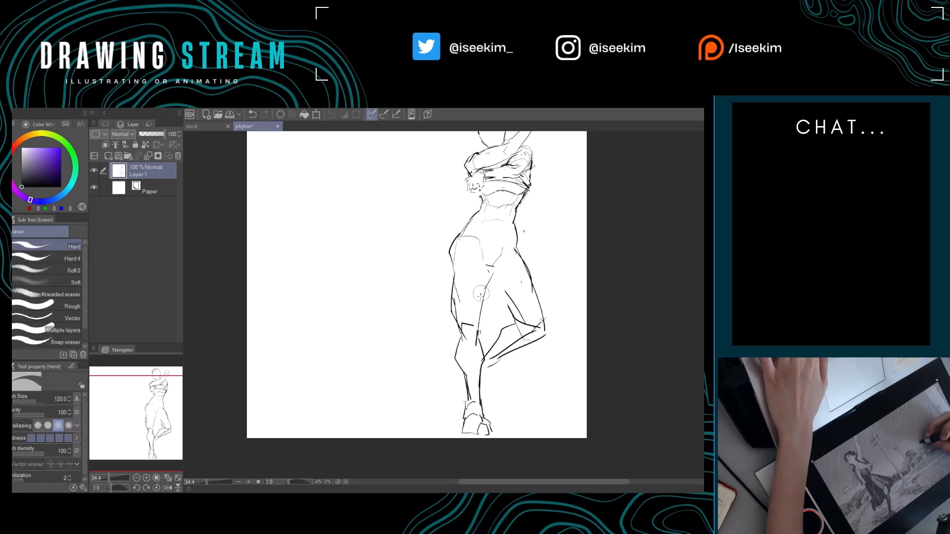
pyautogui.moveTo(482, 294); pyautogui.dragTo(479, 319)
pyautogui.press('p')
pyautogui.moveTo(494, 272)
pyautogui.mouseDown()
pyautogui.moveTo(481, 340)
pyautogui.moveTo(465, 346)
pyautogui.moveTo(463, 335)
pyautogui.moveTo(468, 349)
pyautogui.moveTo(472, 336)
pyautogui.moveTo(468, 351)
pyautogui.moveTo(468, 329)
pyautogui.mouseUp()
# Refine the briefs line at the hip and define the standing leg's kneecap.
pyautogui.press('e')
pyautogui.press('p')
pyautogui.press('e')
pyautogui.press('p')
pyautogui.moveTo(479, 267)
pyautogui.mouseDown()
pyautogui.moveTo(473, 277)
pyautogui.moveTo(485, 280)
pyautogui.moveTo(503, 261)
pyautogui.moveTo(574, 283)
pyautogui.mouseUp()
pyautogui.press('e')
pyautogui.press('p')
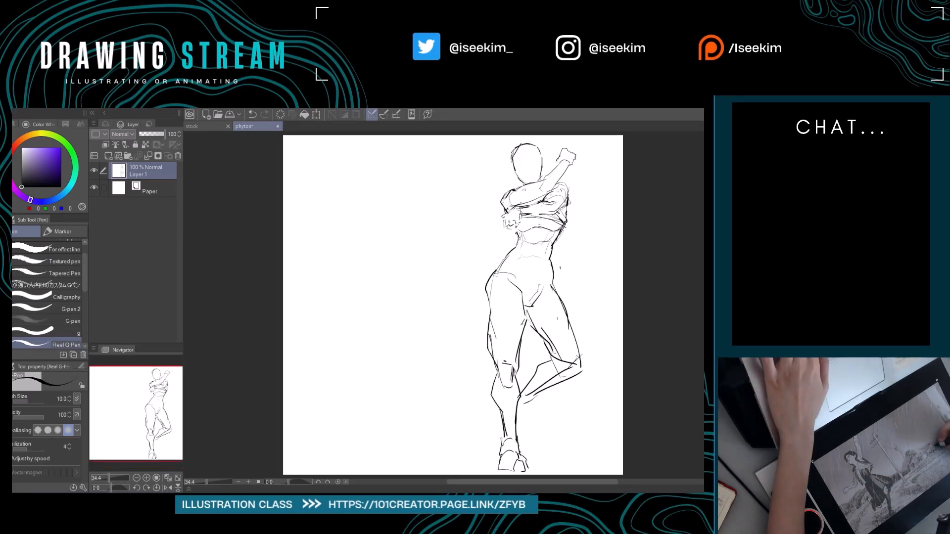
# Erase the bent leg's knee and calf underside, and redraw its thigh contours narrower.
pyautogui.press('e')
pyautogui.press('p')
pyautogui.moveTo(533, 321)
pyautogui.mouseDown()
pyautogui.moveTo(573, 364)
pyautogui.moveTo(549, 383)
pyautogui.moveTo(556, 377)
pyautogui.mouseUp()
pyautogui.press('e')
pyautogui.press('p')
pyautogui.press('e')
pyautogui.press('p')
pyautogui.press('e')
pyautogui.moveTo(555, 288)
pyautogui.mouseDown()
pyautogui.moveTo(571, 313)
pyautogui.moveTo(581, 381)
pyautogui.moveTo(564, 333)
pyautogui.moveTo(573, 360)
pyautogui.mouseUp()
pyautogui.press('p')
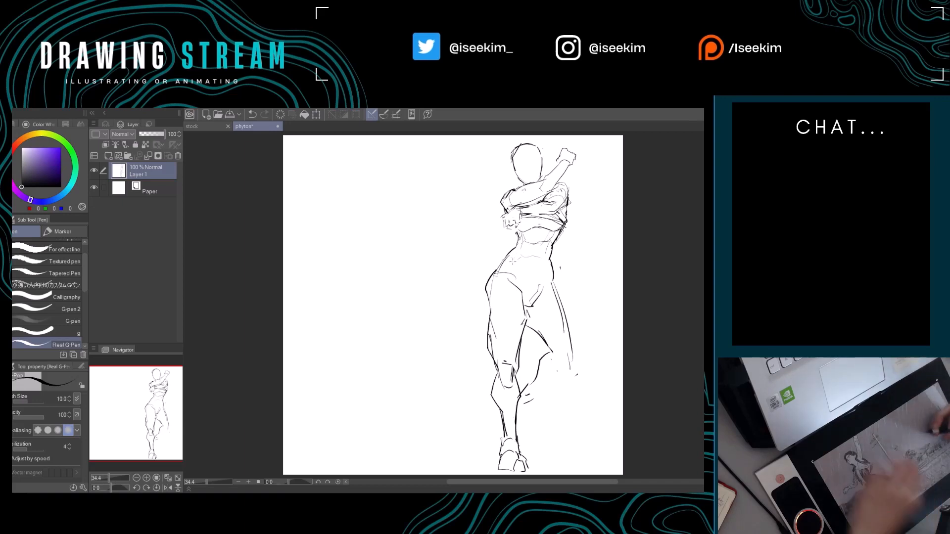
# Refine the bent leg's inner thigh down to the knee and soften the upper calf line behind it.
pyautogui.press('e')
pyautogui.moveTo(543, 337)
pyautogui.mouseDown()
pyautogui.moveTo(554, 364)
pyautogui.moveTo(523, 326)
pyautogui.moveTo(543, 340)
pyautogui.mouseUp()
pyautogui.press('p')
pyautogui.press('e')
pyautogui.press('p')
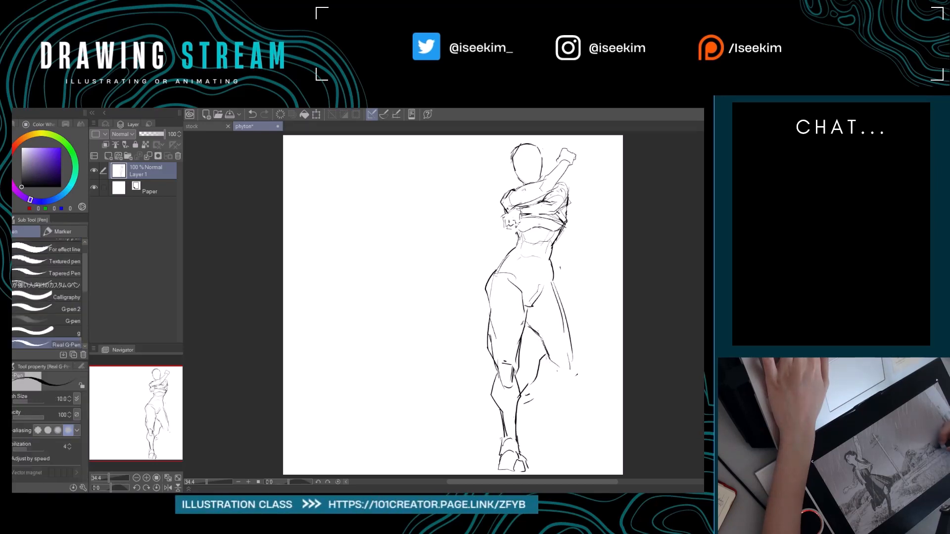
pyautogui.press('e')
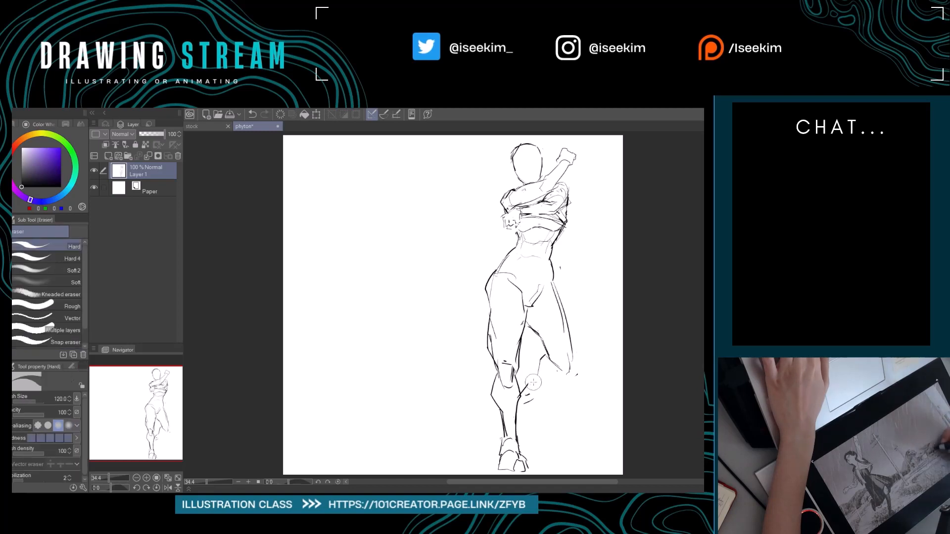
pyautogui.moveTo(545, 356); pyautogui.dragTo(528, 386)
pyautogui.press('p')
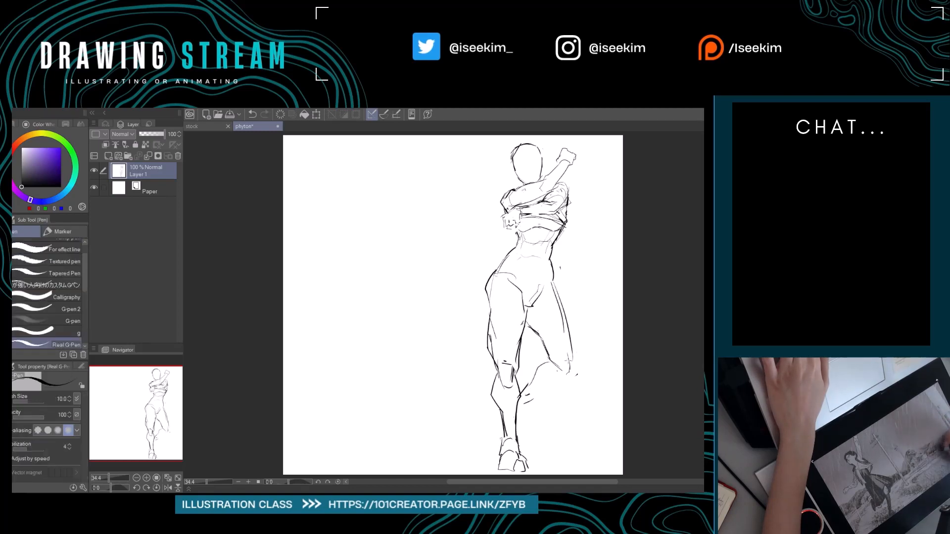
# Redraw the bent leg's knee and calf underside, and sketch the foot hanging behind the standing shin.
pyautogui.moveTo(572, 342)
pyautogui.mouseDown()
pyautogui.moveTo(571, 374)
pyautogui.moveTo(526, 402)
pyautogui.mouseUp()
pyautogui.press('r')
pyautogui.moveTo(616, 346); pyautogui.dragTo(620, 327)
pyautogui.press('p')
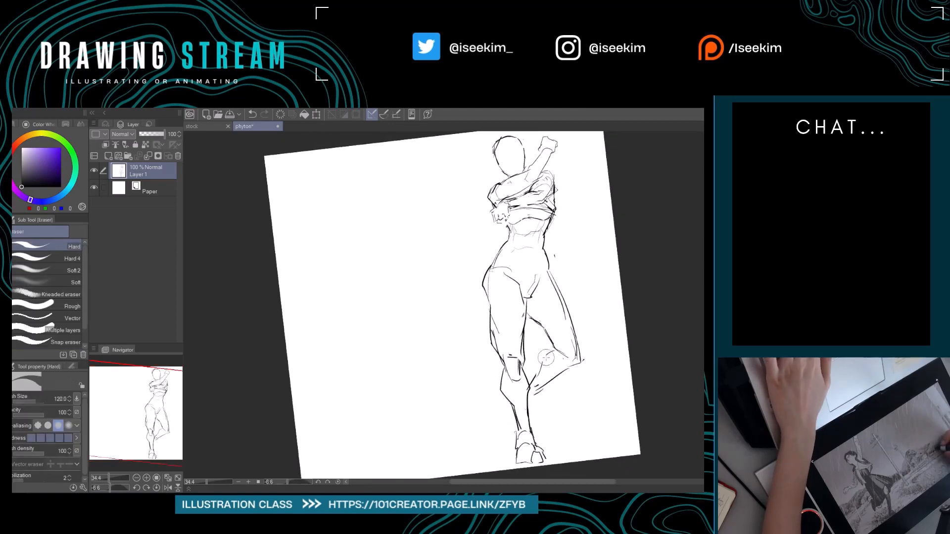
pyautogui.moveTo(561, 377); pyautogui.dragTo(534, 396)
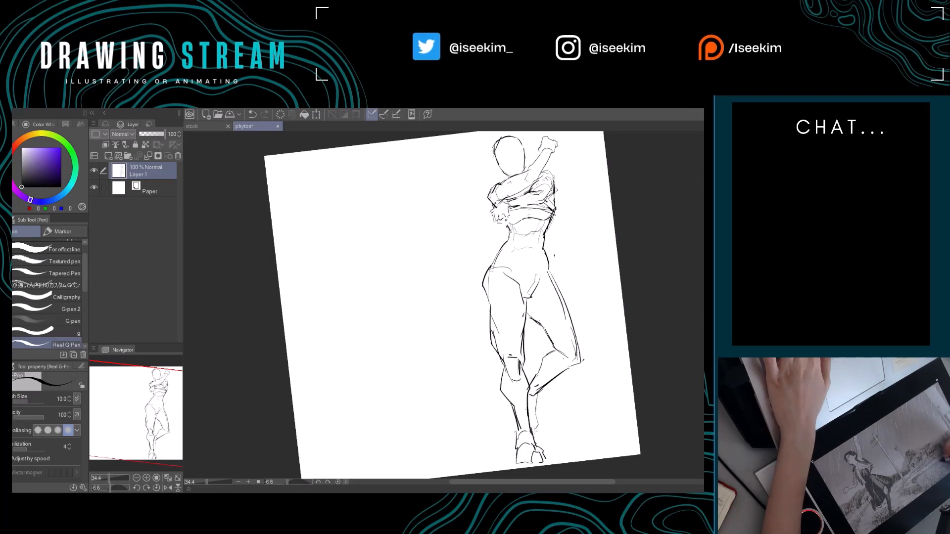
# Close the bent knee and reshape the calf's upper contour into a rounded curve.
pyautogui.hotkey('ctrl', '@')
pyautogui.press('e')
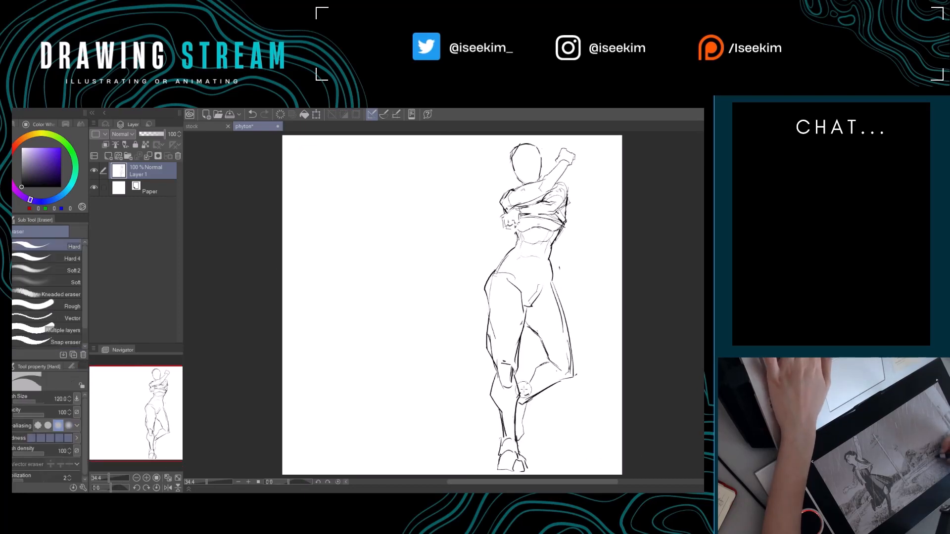
pyautogui.press('r')
pyautogui.moveTo(614, 343); pyautogui.dragTo(620, 300)
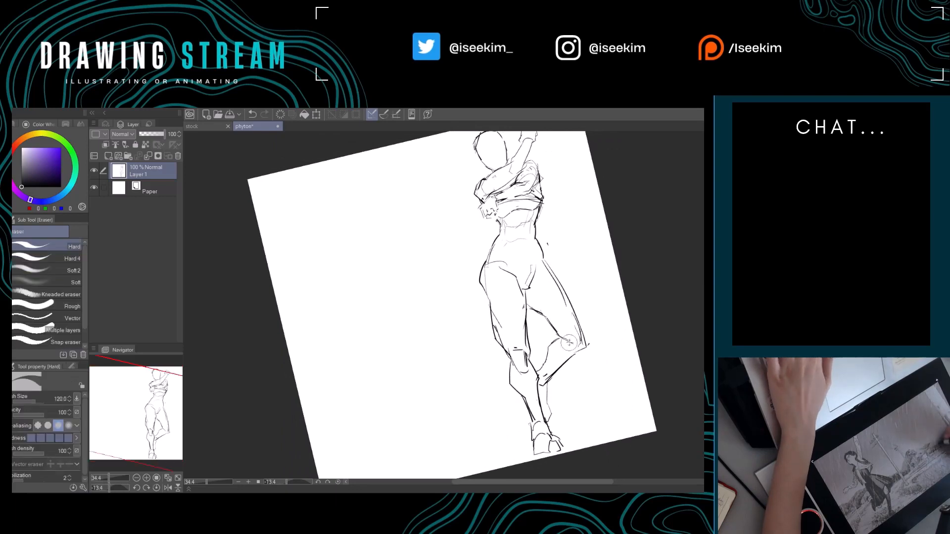
pyautogui.press('p')
pyautogui.moveTo(593, 371); pyautogui.dragTo(577, 356)
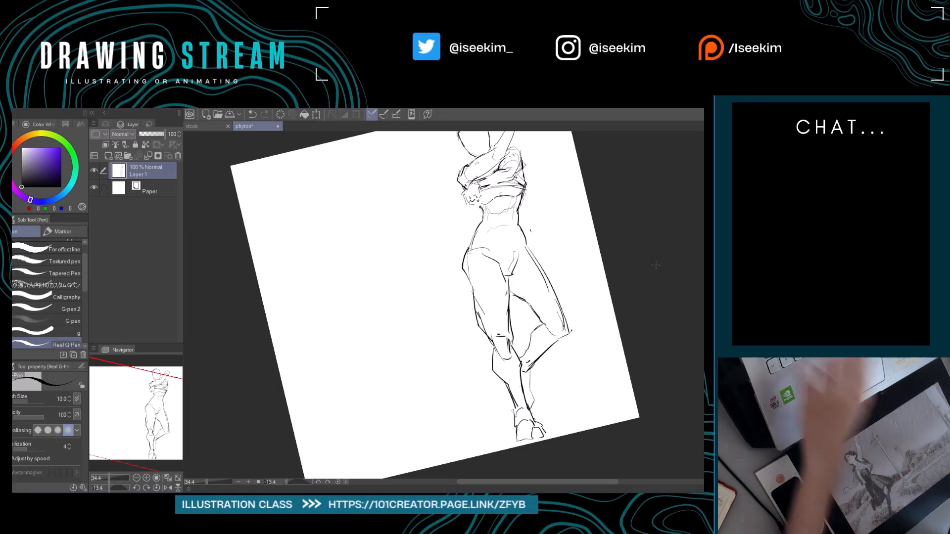
# Refine the bent leg's heel and foot contour beside the standing leg's shin.
pyautogui.hotkey('ctrl', '@')
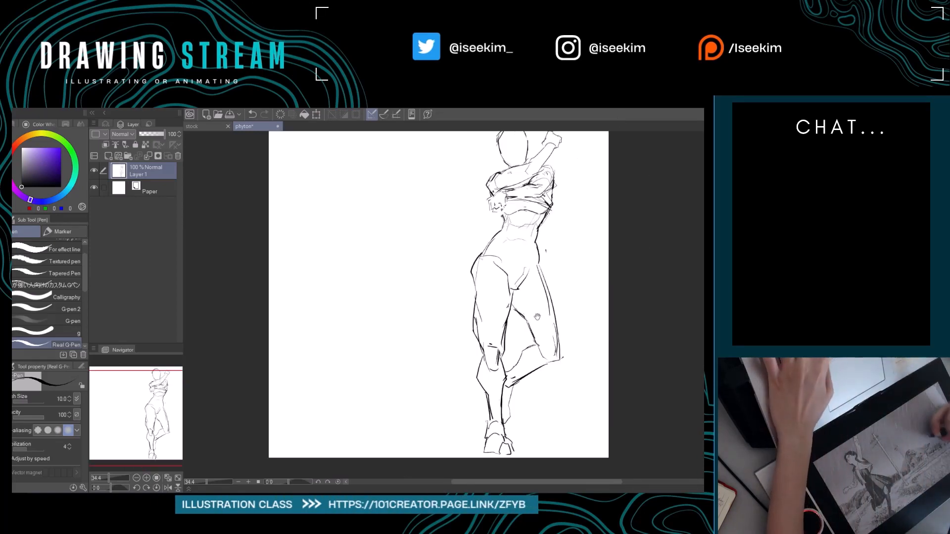
pyautogui.moveTo(529, 389); pyautogui.dragTo(478, 383)
pyautogui.press('e')
pyautogui.press('p')
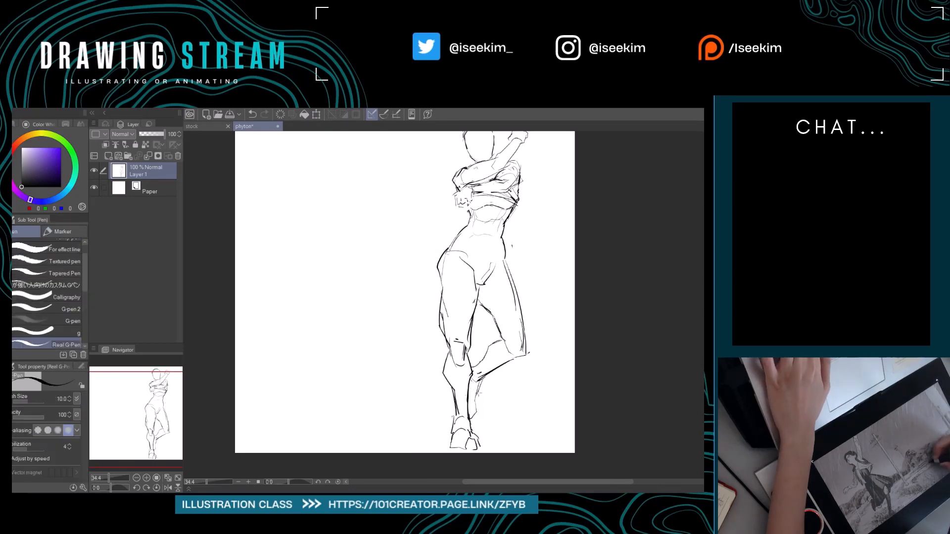
pyautogui.press('e')
pyautogui.press('p')
pyautogui.moveTo(512, 391); pyautogui.dragTo(490, 415)
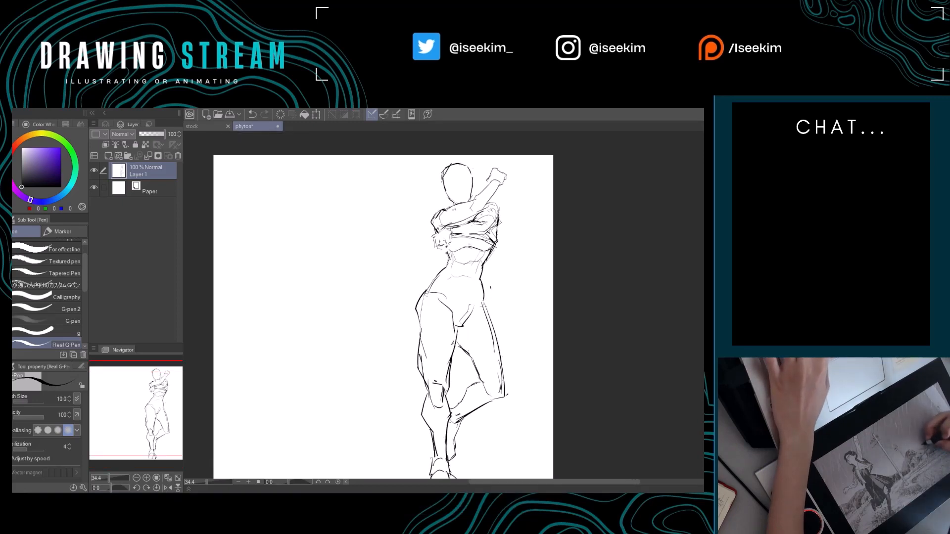
# Close the briefs line at the bent leg's hip and shift the whole drawing slightly lower on the canvas.
pyautogui.moveTo(489, 314)
pyautogui.mouseDown()
pyautogui.moveTo(558, 290)
pyautogui.moveTo(560, 302)
pyautogui.moveTo(584, 304)
pyautogui.mouseUp()
pyautogui.press('k')
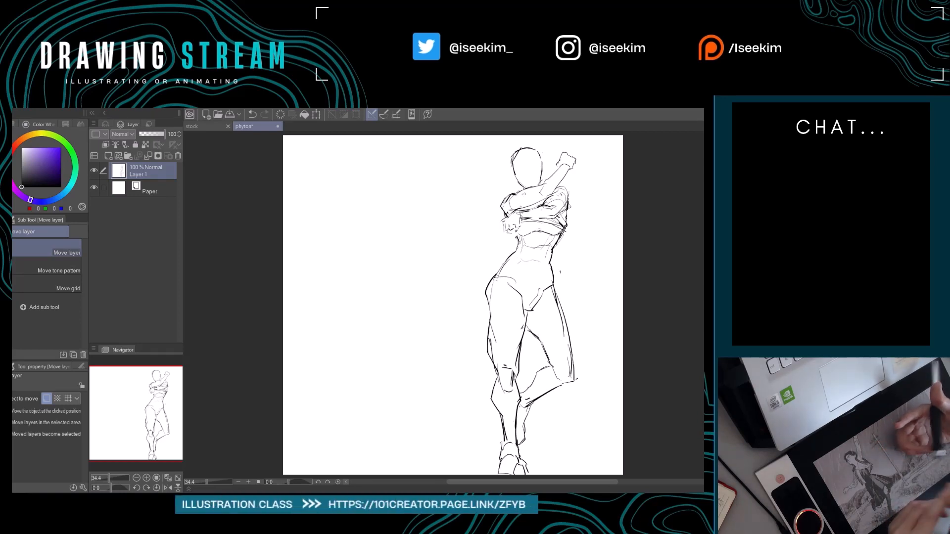
pyautogui.press('p')
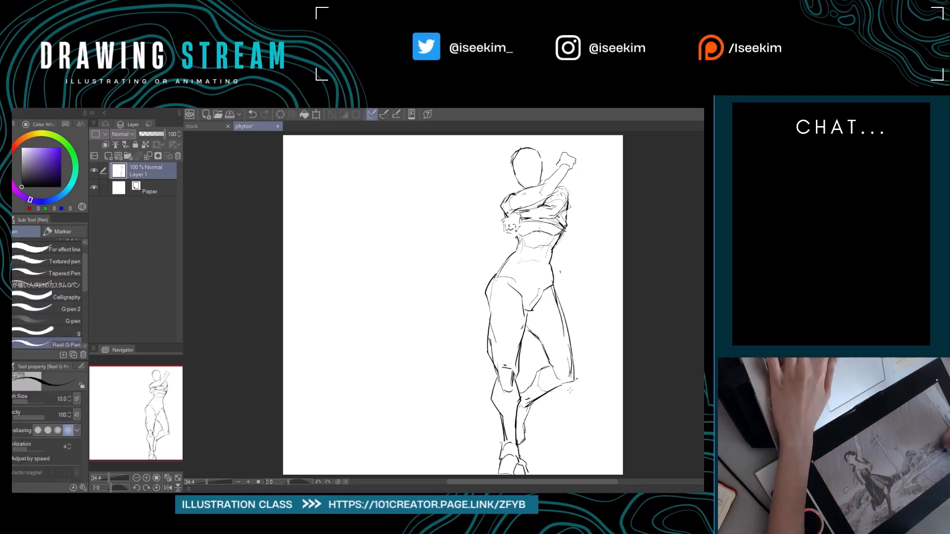
# Clean up the bent leg's calf underside and rework the ankle and foot lines, undoing the last stroke.
pyautogui.press('e')
pyautogui.moveTo(561, 386)
pyautogui.mouseDown()
pyautogui.moveTo(544, 393)
pyautogui.moveTo(565, 386)
pyautogui.mouseUp()
pyautogui.press('p')
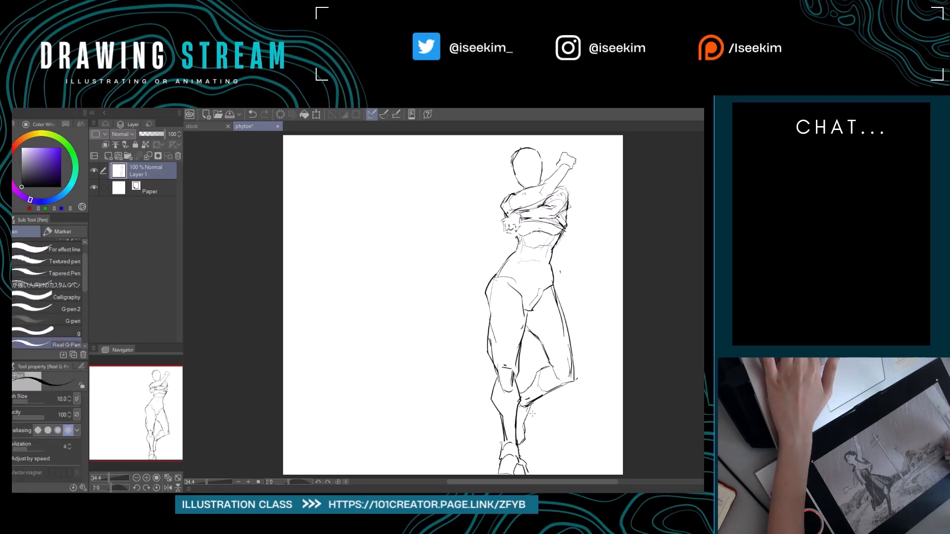
pyautogui.press('e')
pyautogui.moveTo(529, 410); pyautogui.dragTo(524, 428)
pyautogui.press('p')
pyautogui.press('e')
pyautogui.press('p')
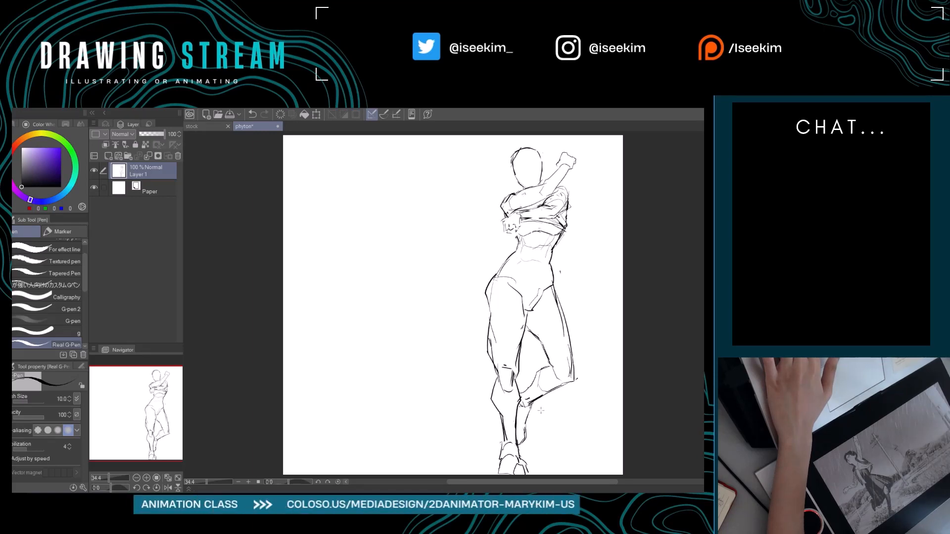
pyautogui.moveTo(514, 424); pyautogui.dragTo(527, 428)
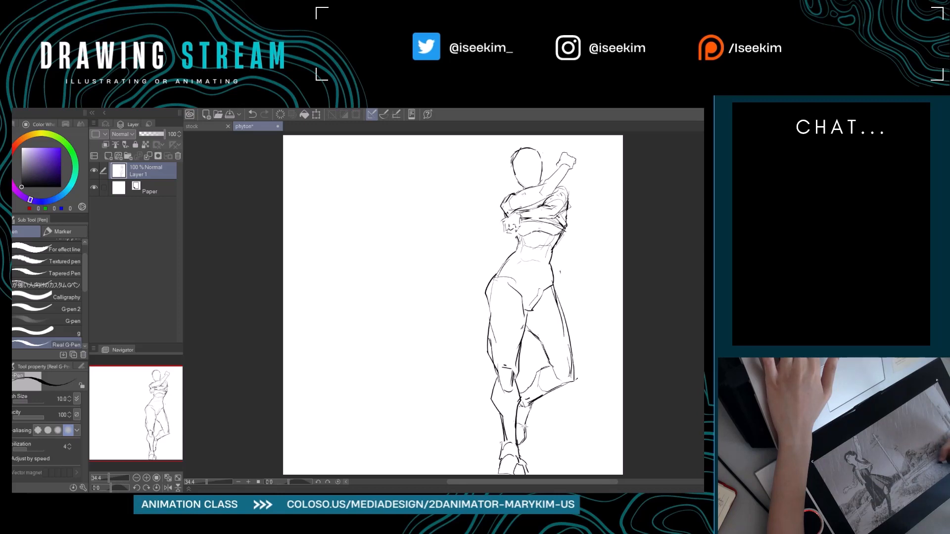
pyautogui.hotkey('ctrl', 'z')
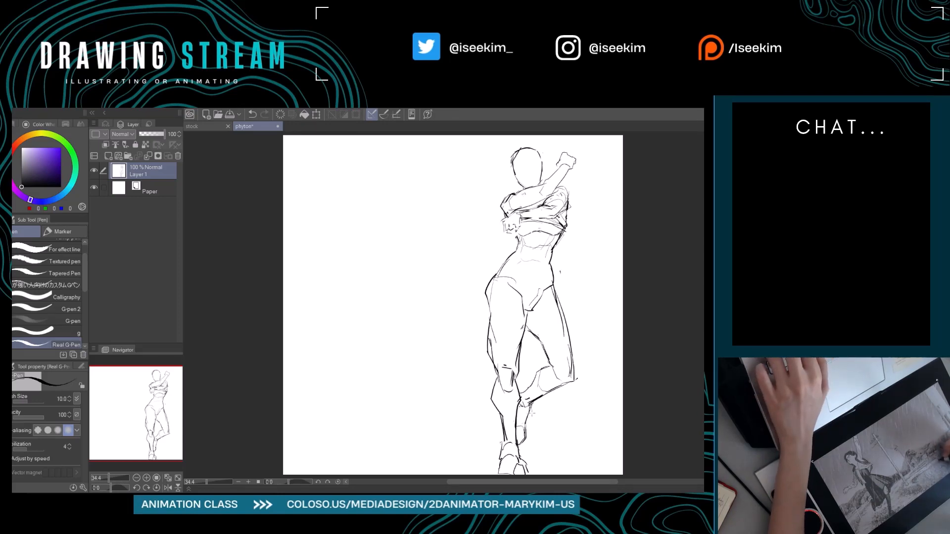
# Erase and redraw the lower part of the bent leg's foot, reshaping the heel and toes.
pyautogui.press('e')
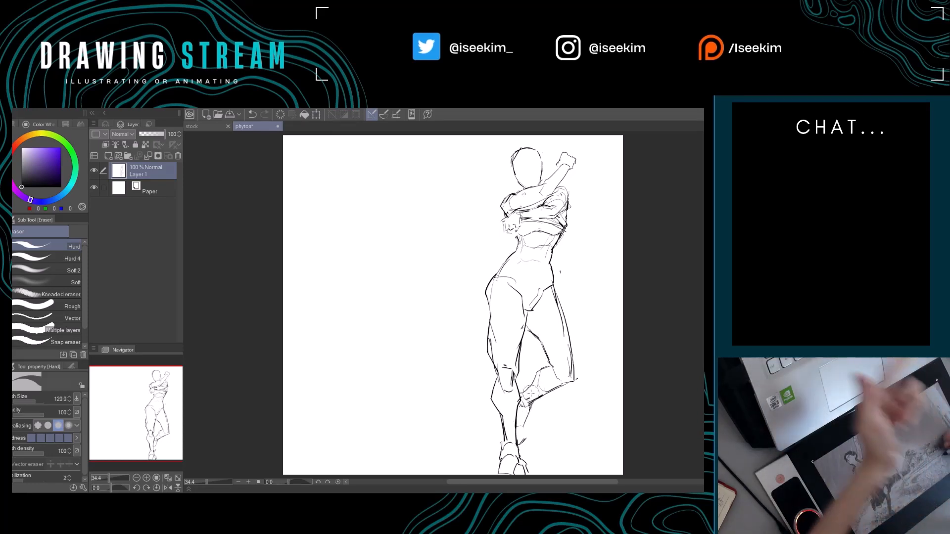
pyautogui.press('p')
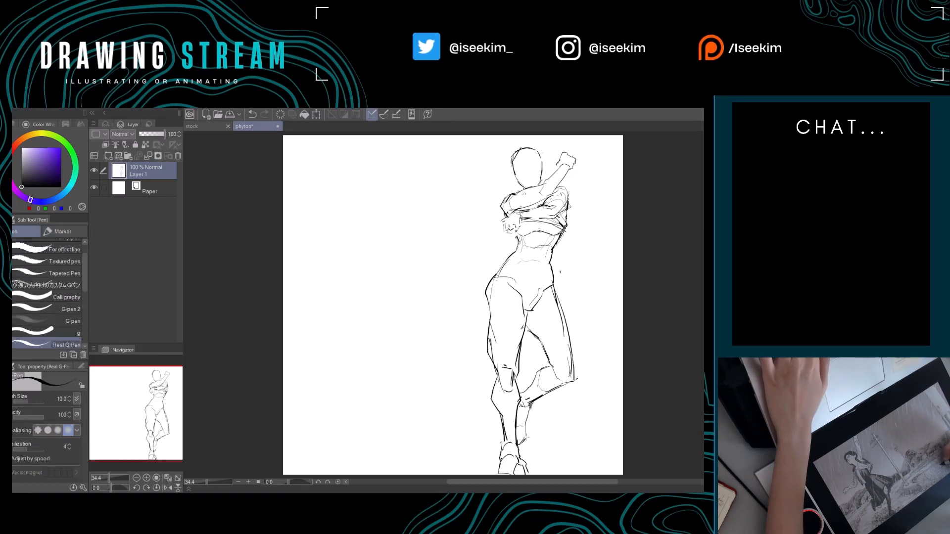
pyautogui.press('e')
pyautogui.moveTo(526, 437); pyautogui.dragTo(519, 449)
pyautogui.press('p')
pyautogui.moveTo(561, 423); pyautogui.dragTo(543, 429)
pyautogui.press('e')
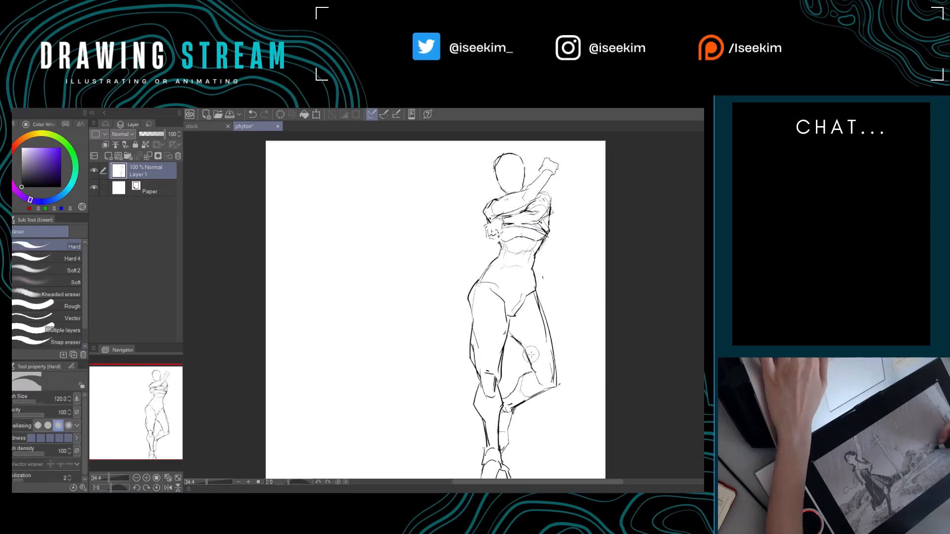
pyautogui.press('p')
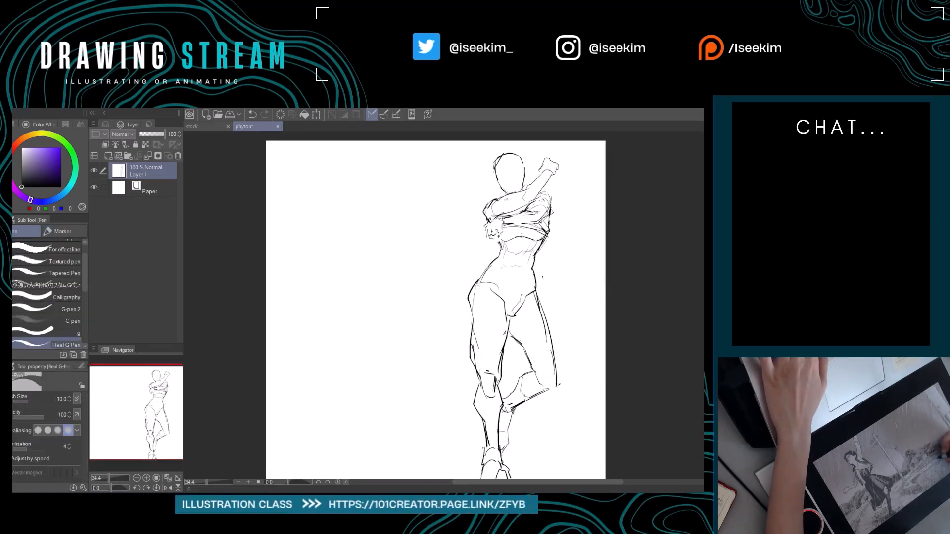
# Clean up the bent leg's heel and redraw the calf contour between the knee and ankle.
pyautogui.press('e')
pyautogui.moveTo(511, 406); pyautogui.dragTo(507, 412)
pyautogui.press('p')
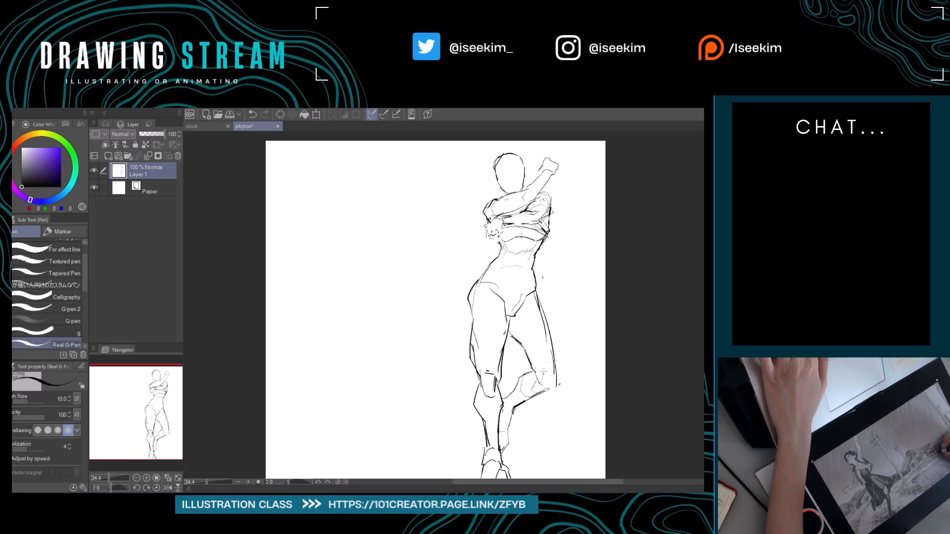
pyautogui.press('e')
pyautogui.moveTo(525, 378); pyautogui.dragTo(514, 396)
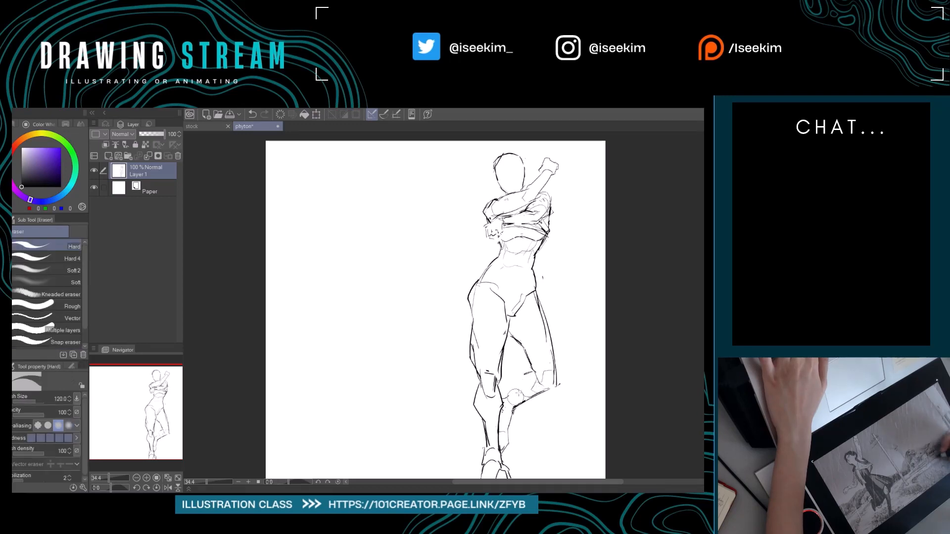
pyautogui.press('p')
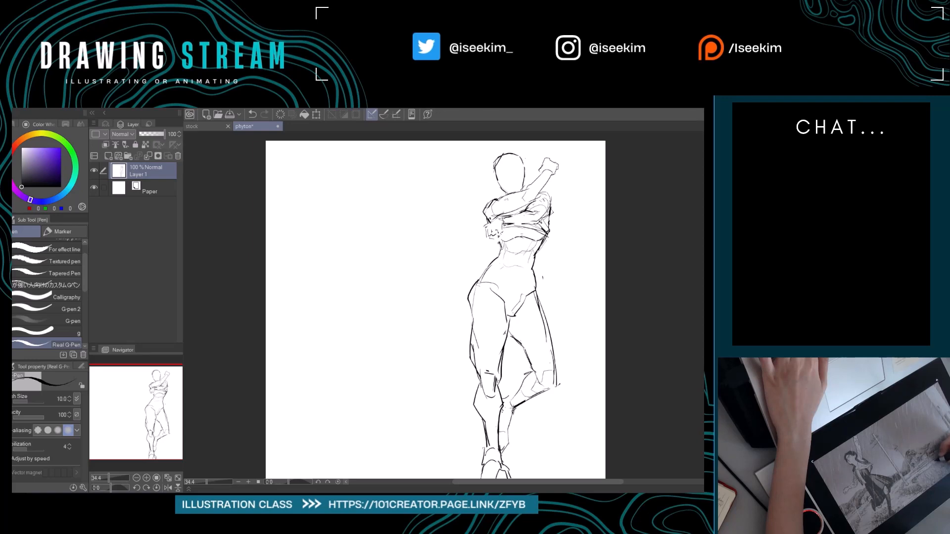
# Erase the bent leg's old foot outline below the ankle, leaving only a short guide line for its replacement.
pyautogui.press('e')
pyautogui.moveTo(525, 402)
pyautogui.mouseDown()
pyautogui.moveTo(551, 391)
pyautogui.moveTo(518, 396)
pyautogui.moveTo(522, 411)
pyautogui.mouseUp()
pyautogui.press('p')
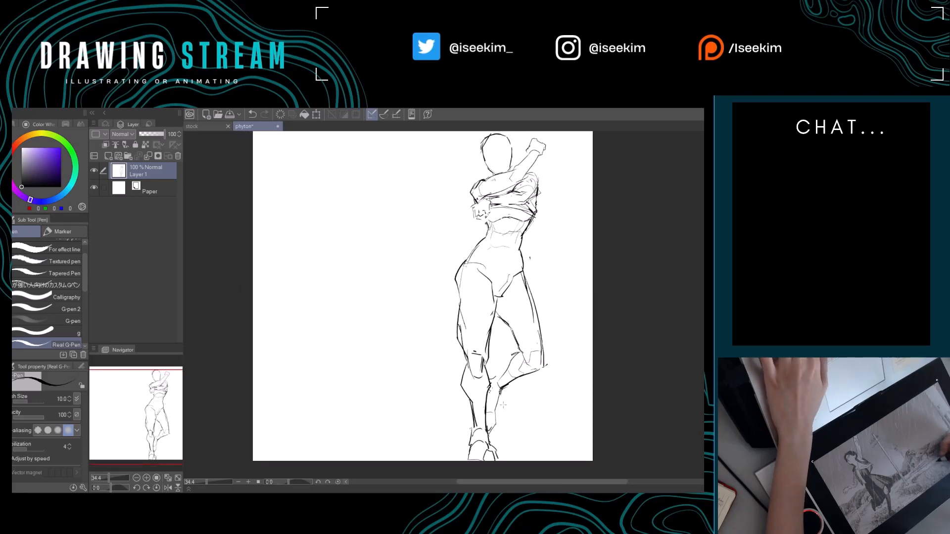
pyautogui.press('e')
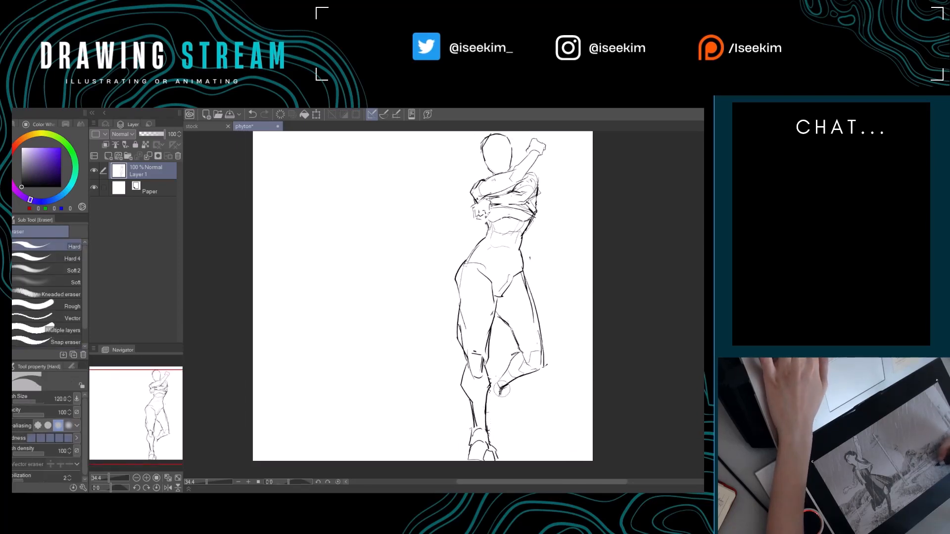
pyautogui.press('p')
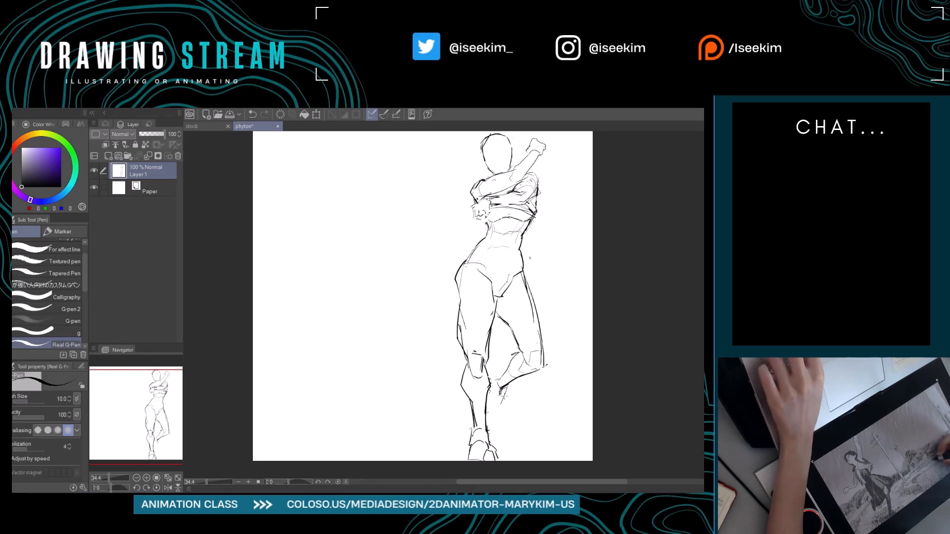
pyautogui.press('e')
pyautogui.press('p')
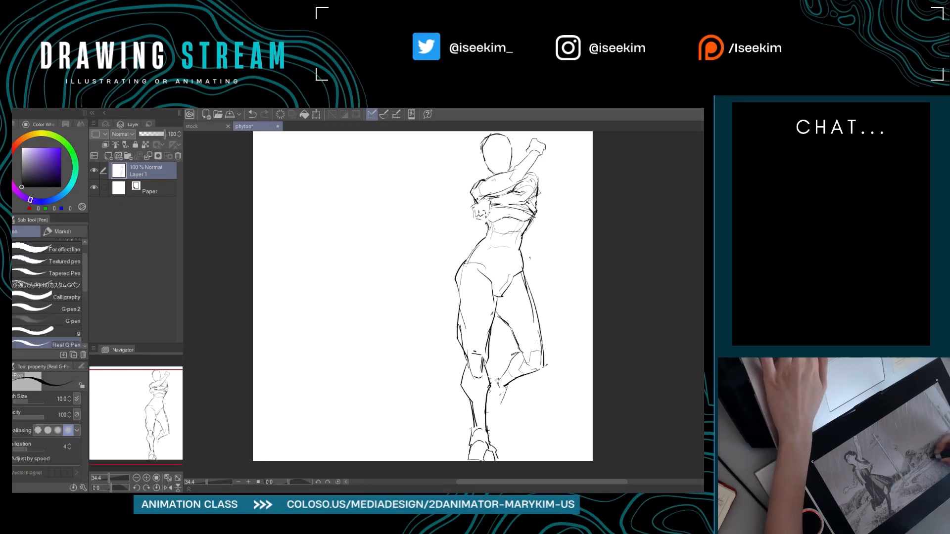
# Draw a new downward-pointing foot with heel and toes below the bent leg's ankle, erasing the stray inner lines.
pyautogui.moveTo(506, 391); pyautogui.dragTo(490, 396)
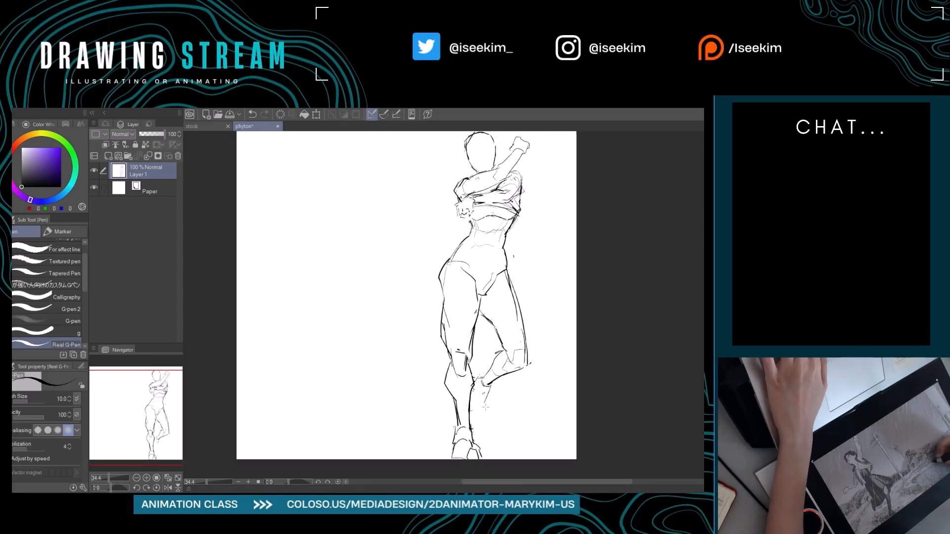
pyautogui.moveTo(472, 406); pyautogui.dragTo(491, 394)
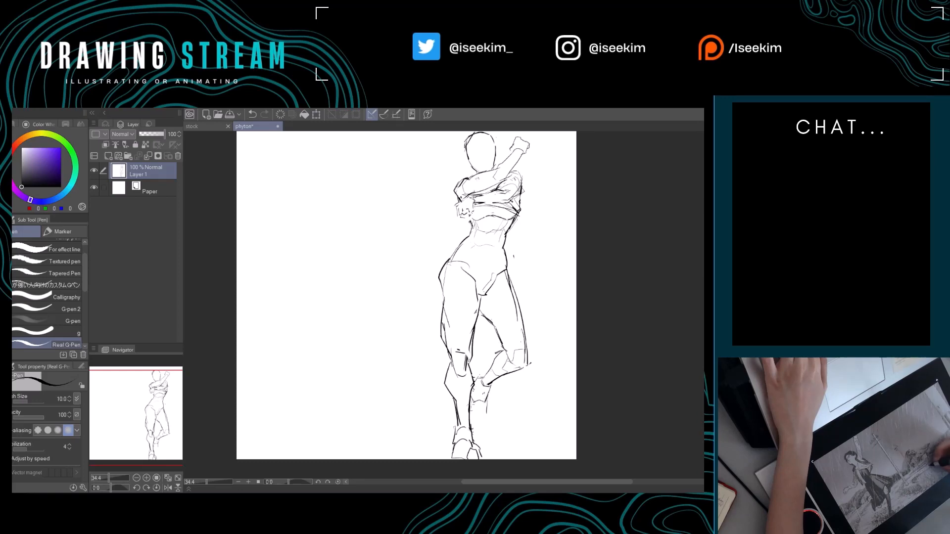
pyautogui.moveTo(476, 419); pyautogui.dragTo(486, 426)
pyautogui.press('e')
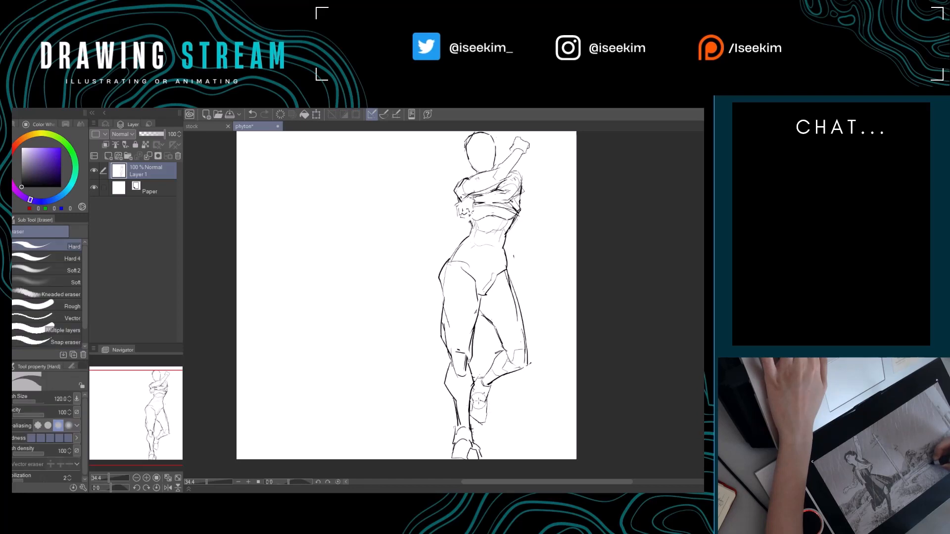
pyautogui.moveTo(481, 400); pyautogui.dragTo(471, 411)
pyautogui.press('p')
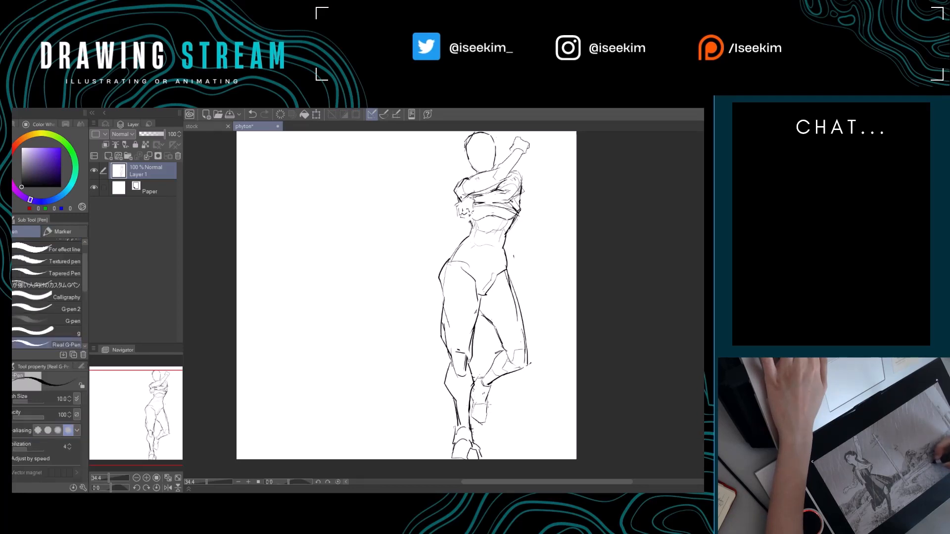
pyautogui.moveTo(519, 379); pyautogui.dragTo(531, 421)
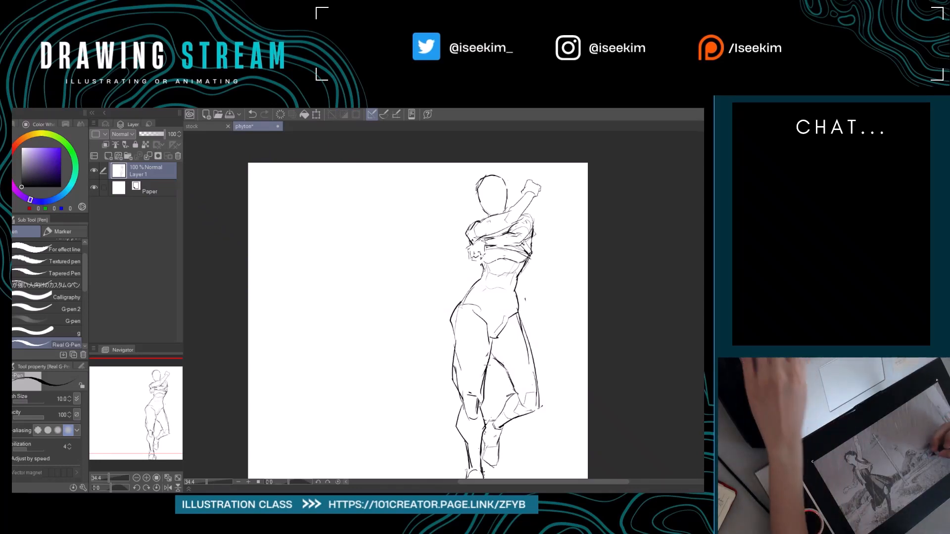
pyautogui.moveTo(487, 365)
pyautogui.mouseDown()
pyautogui.moveTo(523, 337)
pyautogui.moveTo(520, 307)
pyautogui.mouseUp()
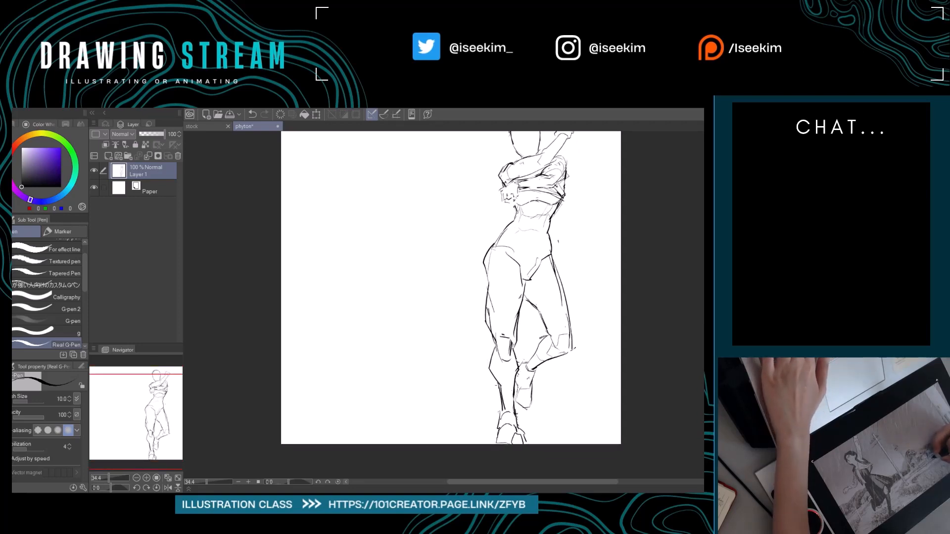
# Erase and redraw the standing leg's outer calf with a rounder contour from the knee towards the ankle.
pyautogui.press('e')
pyautogui.moveTo(502, 384)
pyautogui.mouseDown()
pyautogui.moveTo(500, 428)
pyautogui.moveTo(477, 392)
pyautogui.moveTo(461, 409)
pyautogui.moveTo(463, 395)
pyautogui.moveTo(471, 445)
pyautogui.mouseUp()
pyautogui.press('p')
pyautogui.press('e')
pyautogui.press('p')
pyautogui.press('e')
pyautogui.press('p')
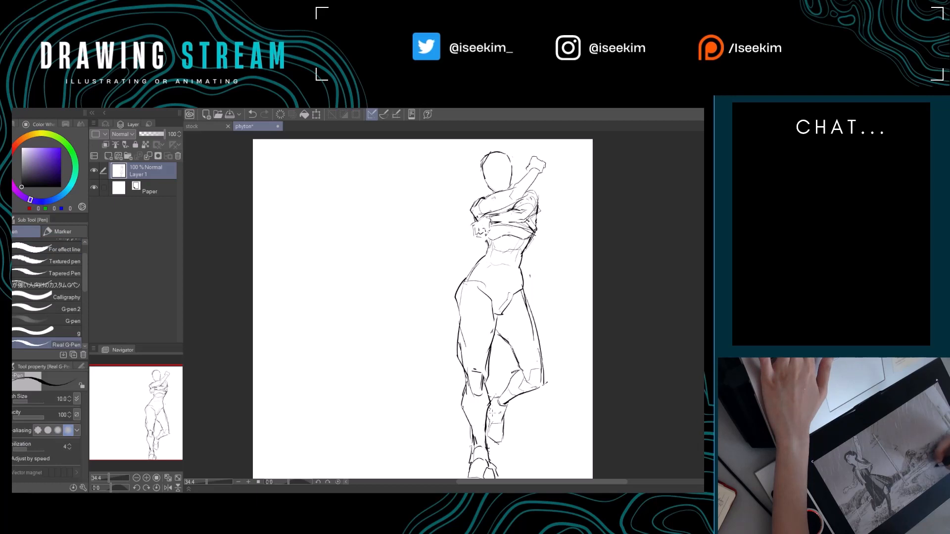
# Erase and redraw the bent leg's ankle and heel where they meet the standing calf.
pyautogui.press('e')
pyautogui.moveTo(495, 393)
pyautogui.mouseDown()
pyautogui.moveTo(484, 414)
pyautogui.moveTo(494, 414)
pyautogui.moveTo(488, 406)
pyautogui.mouseUp()
pyautogui.press('p')
pyautogui.moveTo(488, 407)
pyautogui.mouseDown()
pyautogui.moveTo(490, 427)
pyautogui.moveTo(492, 395)
pyautogui.moveTo(487, 436)
pyautogui.moveTo(492, 410)
pyautogui.mouseUp()
pyautogui.press('space')
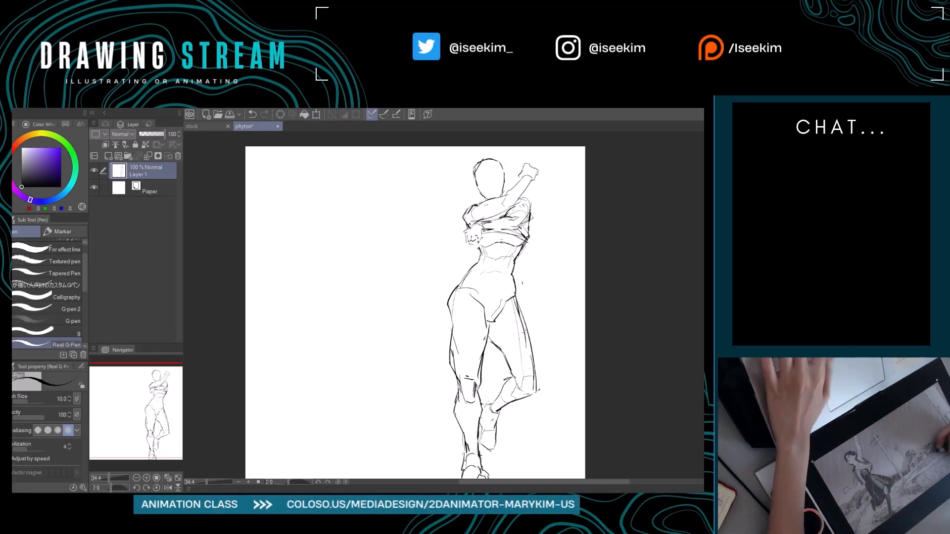
# Rework the bent leg's outer thigh line from hip to knee, undoing the unwanted strokes.
pyautogui.hotkey('ctrl', 'z')
pyautogui.moveTo(517, 302); pyautogui.dragTo(529, 399)
pyautogui.hotkey('ctrl', 'z')
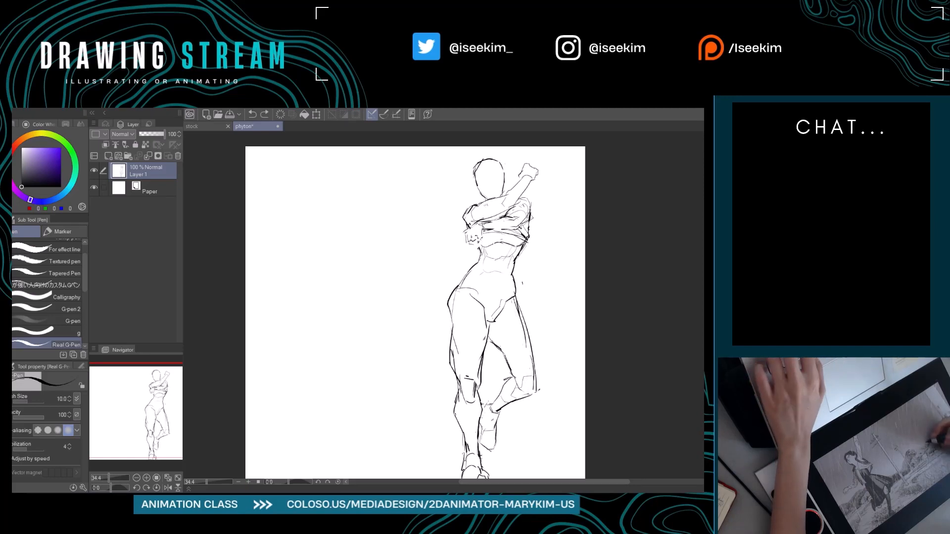
pyautogui.moveTo(529, 350)
pyautogui.mouseDown()
pyautogui.moveTo(531, 399)
pyautogui.moveTo(548, 381)
pyautogui.moveTo(502, 394)
pyautogui.moveTo(503, 428)
pyautogui.moveTo(528, 410)
pyautogui.moveTo(494, 389)
pyautogui.moveTo(507, 391)
pyautogui.moveTo(505, 402)
pyautogui.moveTo(490, 417)
pyautogui.mouseUp()
# Refine the bent leg's ankle and foot contour with small erasures and strokes, undoing the last stroke.
pyautogui.press('e')
pyautogui.press('p')
pyautogui.press('e')
pyautogui.press('p')
pyautogui.hotkey('ctrl', 'z')
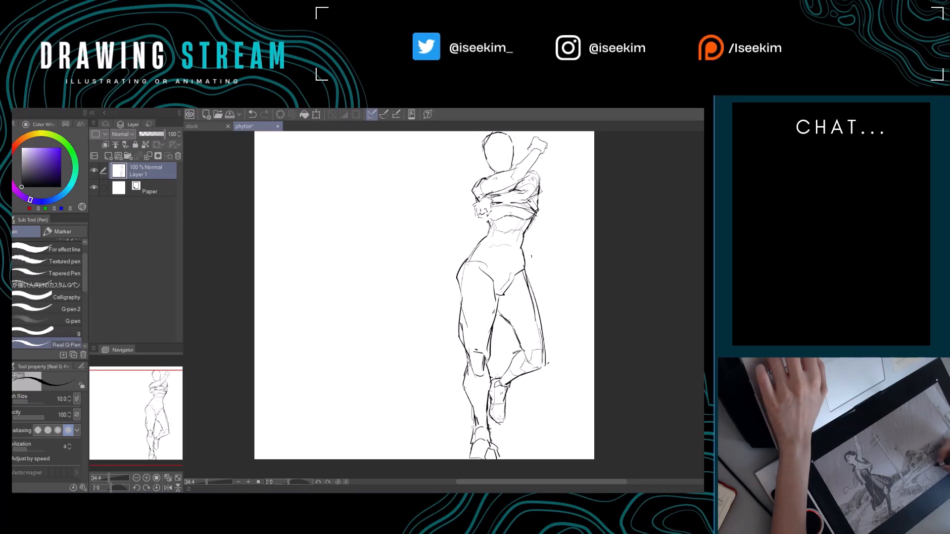
pyautogui.moveTo(552, 412)
pyautogui.mouseDown()
pyautogui.moveTo(531, 419)
pyautogui.moveTo(544, 411)
pyautogui.mouseUp()
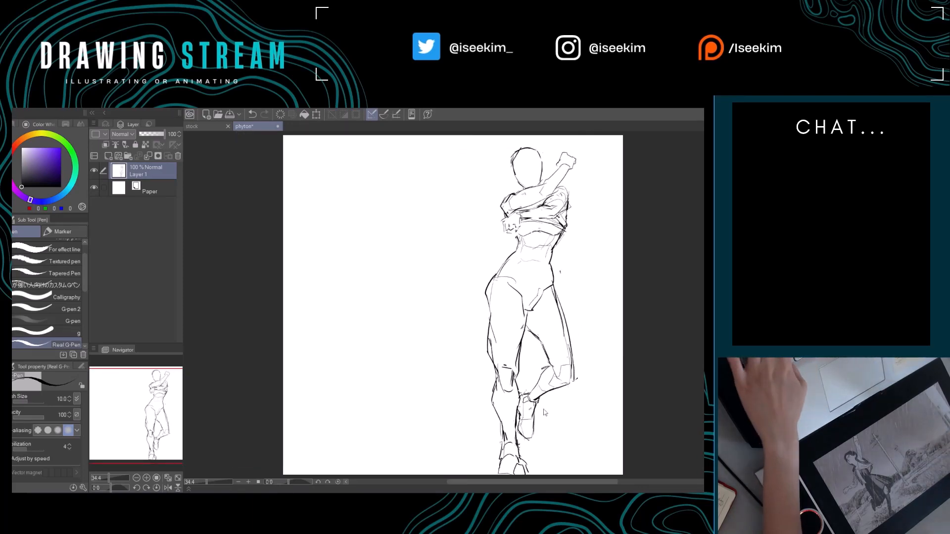
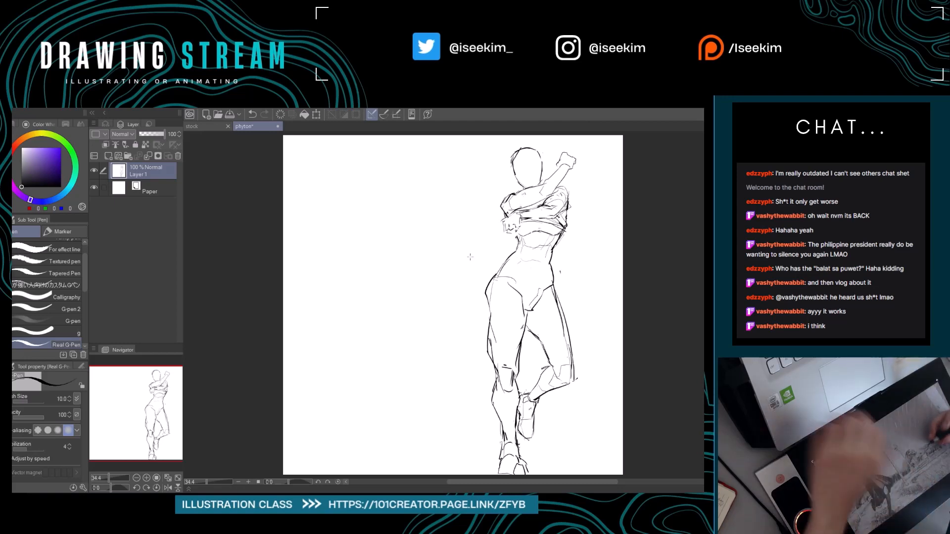
# On a new layer, sketch the lowered garment's waistband and folds across the standing leg's upper thigh, trimming overlapping strokes.
pyautogui.hotkey('ctrl', 'shift', 'n')
pyautogui.moveTo(555, 286); pyautogui.dragTo(492, 270)
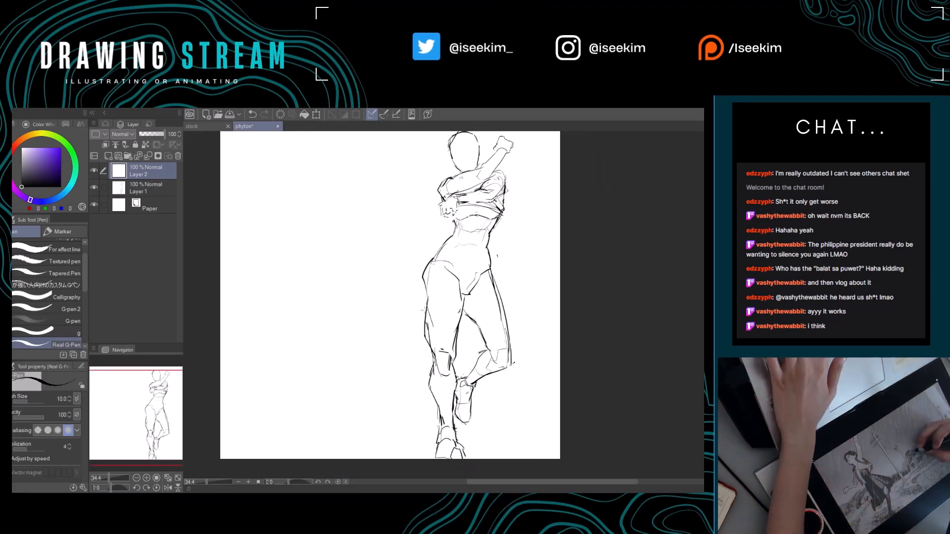
pyautogui.moveTo(421, 308); pyautogui.dragTo(455, 319)
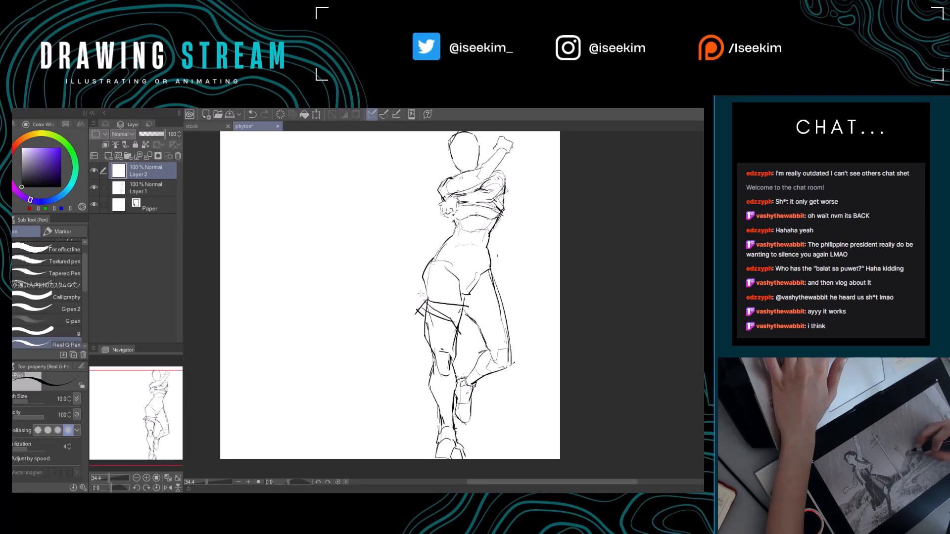
pyautogui.press('e')
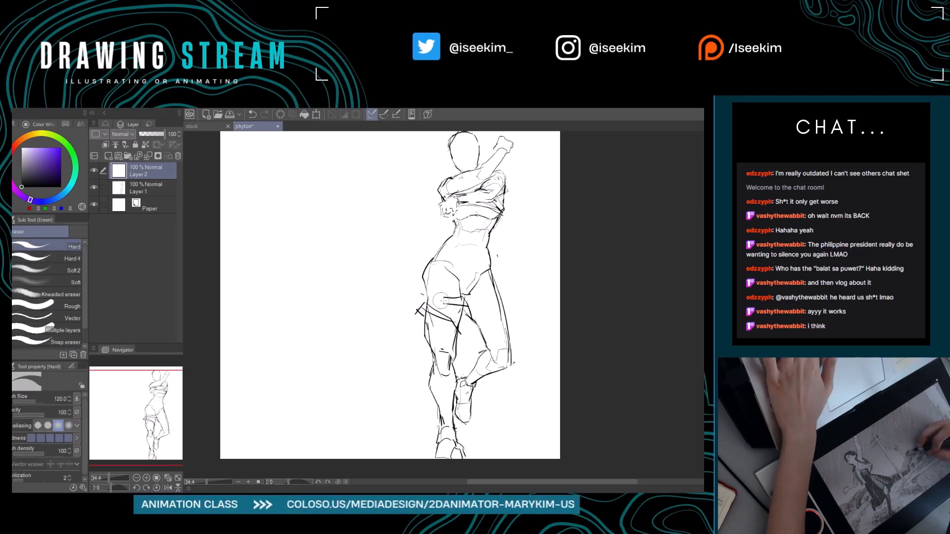
pyautogui.press('p')
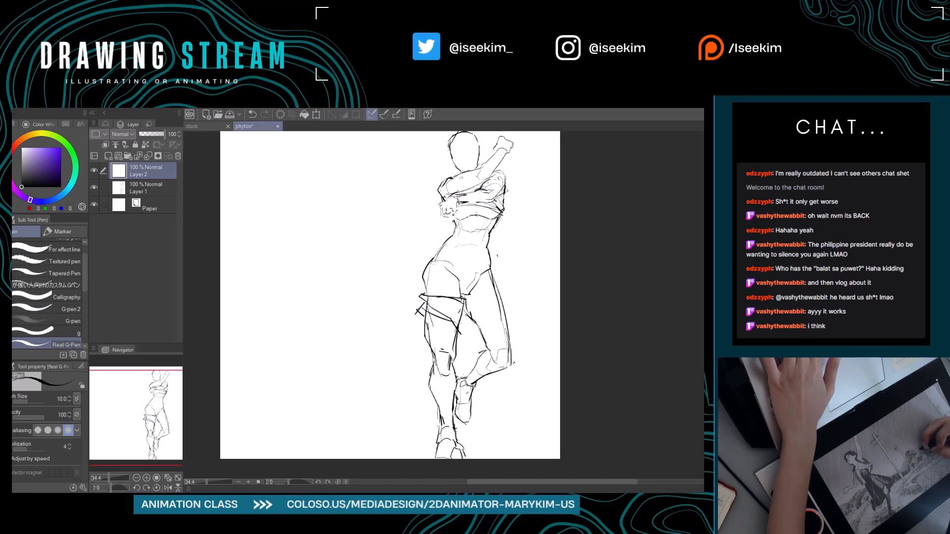
pyautogui.press('e')
pyautogui.moveTo(460, 323)
pyautogui.mouseDown()
pyautogui.moveTo(465, 306)
pyautogui.moveTo(461, 328)
pyautogui.mouseUp()
pyautogui.press('p')
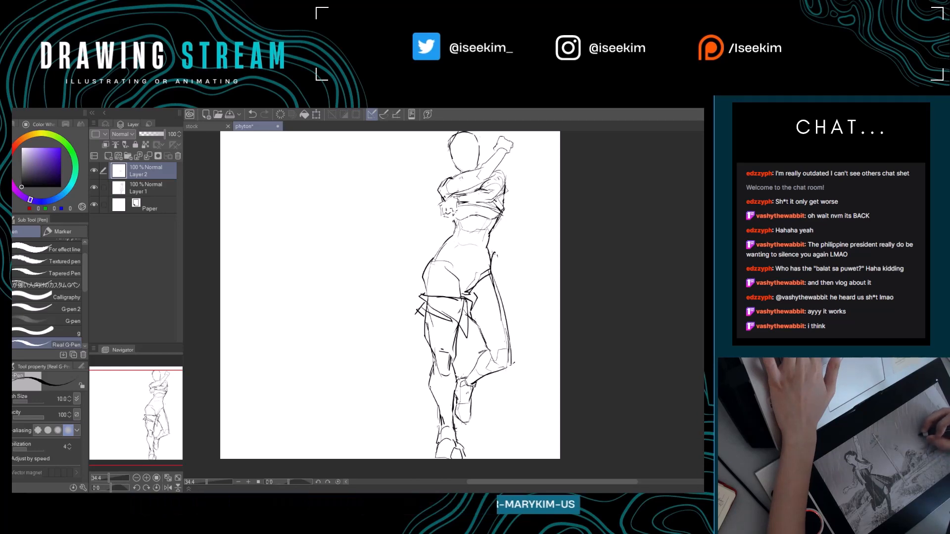
# Sketch the garment's fabric folds from the crotch over the bent leg's hip and upper thigh, undoing an unwanted stroke.
pyautogui.moveTo(495, 253); pyautogui.dragTo(491, 260)
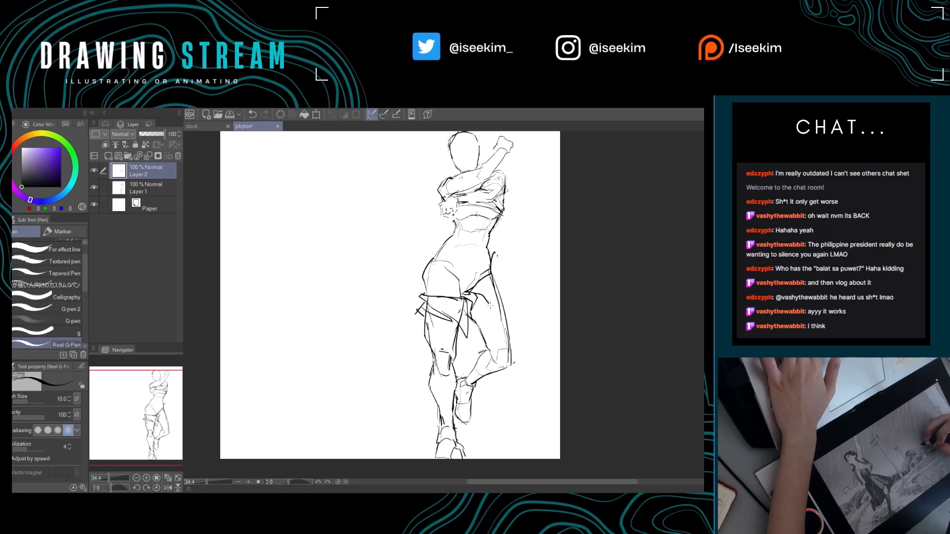
pyautogui.hotkey('ctrl', 'z')
pyautogui.moveTo(477, 292); pyautogui.dragTo(505, 305)
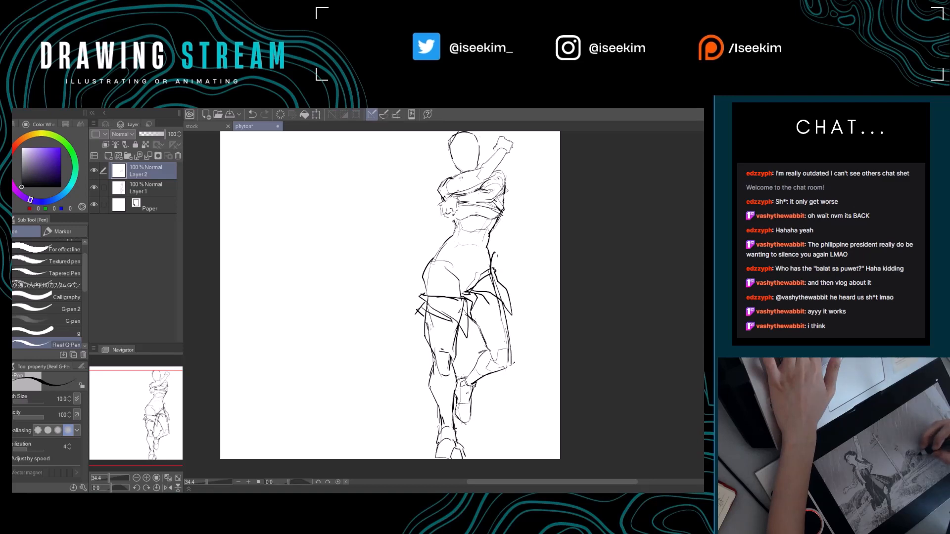
# Sketch the loose garment's outer edge down the standing leg's side and erase the excess lines near the ankle.
pyautogui.moveTo(416, 312); pyautogui.dragTo(424, 337)
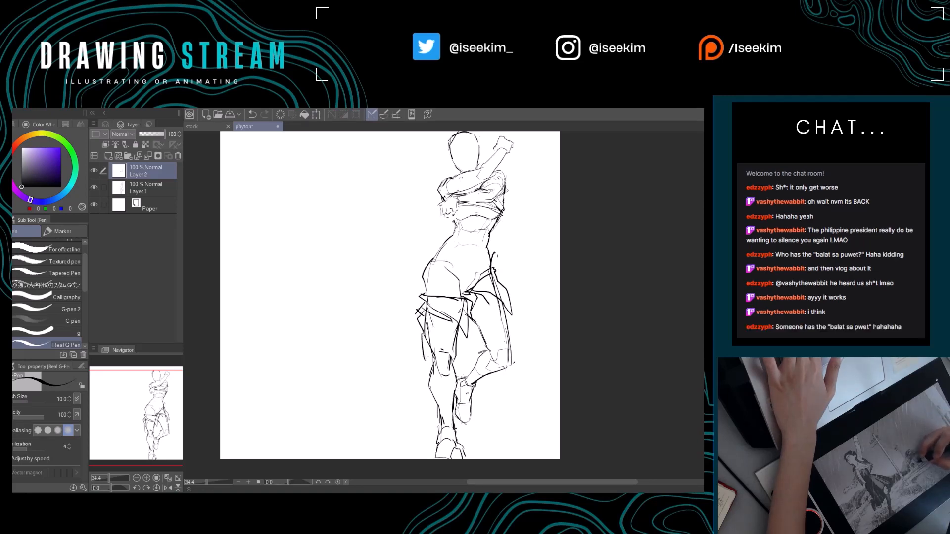
pyautogui.moveTo(450, 377); pyautogui.dragTo(453, 344)
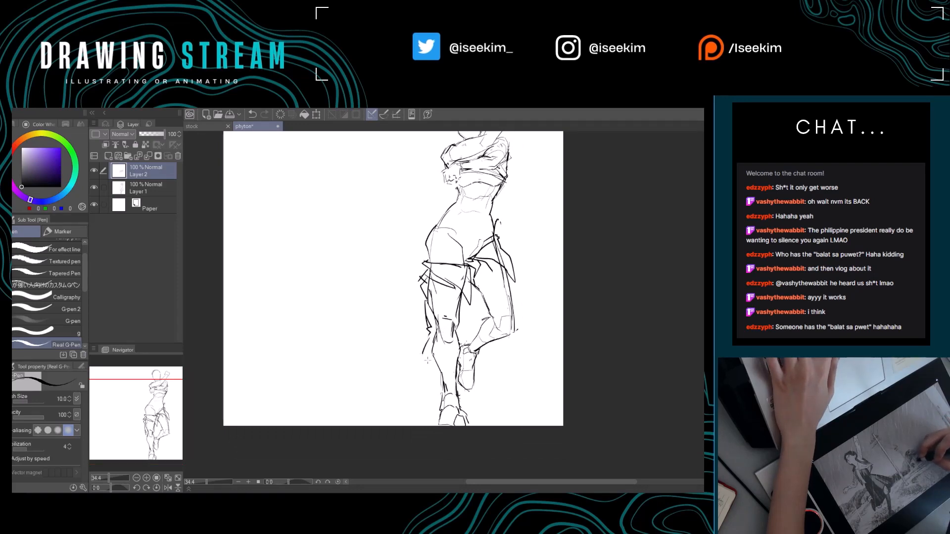
pyautogui.moveTo(446, 376); pyautogui.dragTo(419, 386)
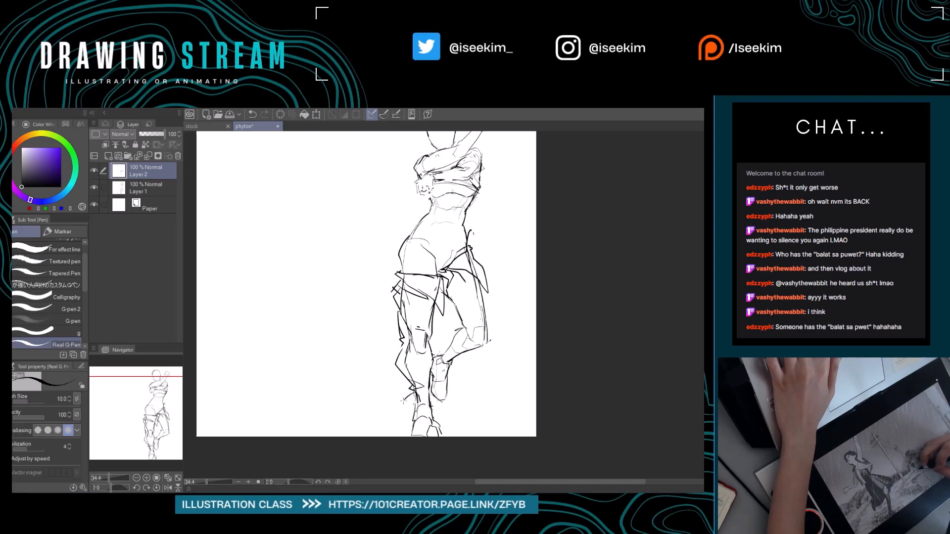
pyautogui.press('e')
pyautogui.moveTo(408, 400); pyautogui.dragTo(437, 380)
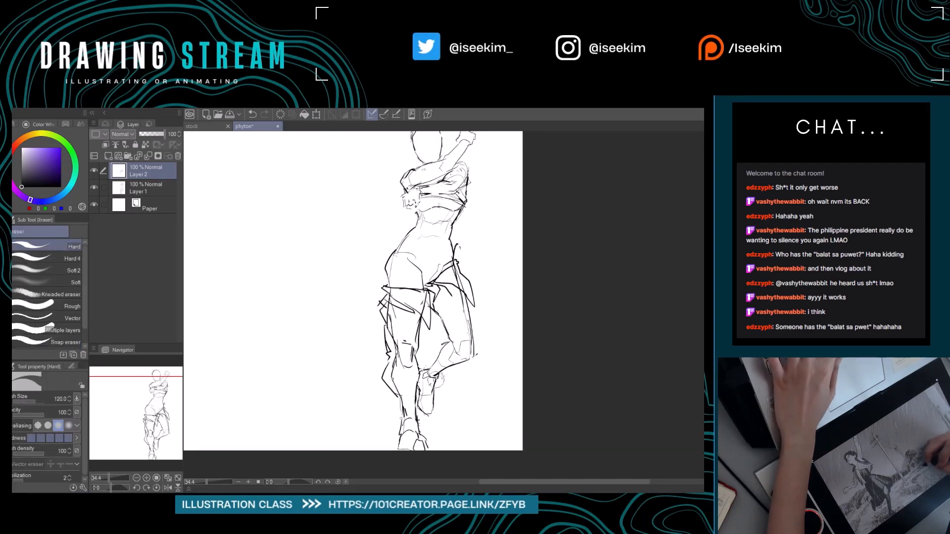
# Draw the garment's gathered, angular folds around the standing leg's knee.
pyautogui.press('p')
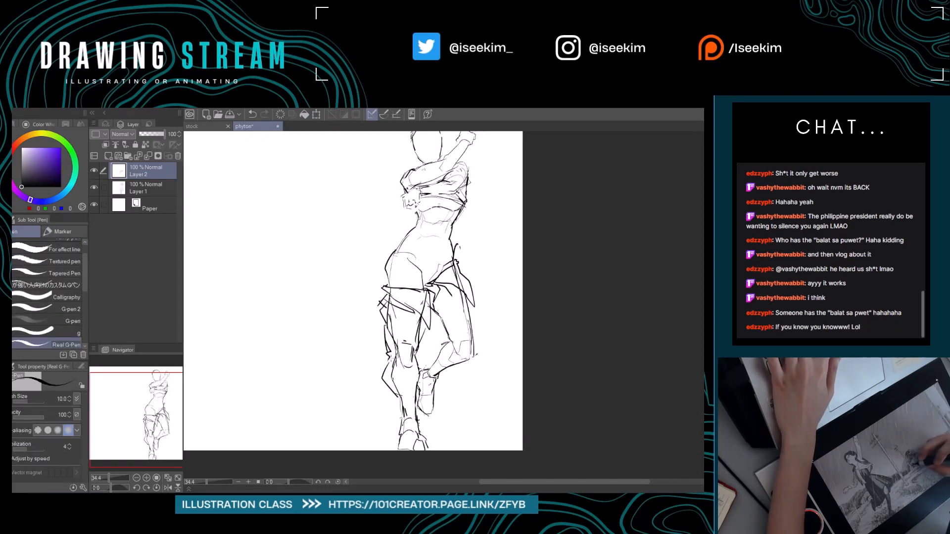
pyautogui.moveTo(415, 363); pyautogui.dragTo(396, 361)
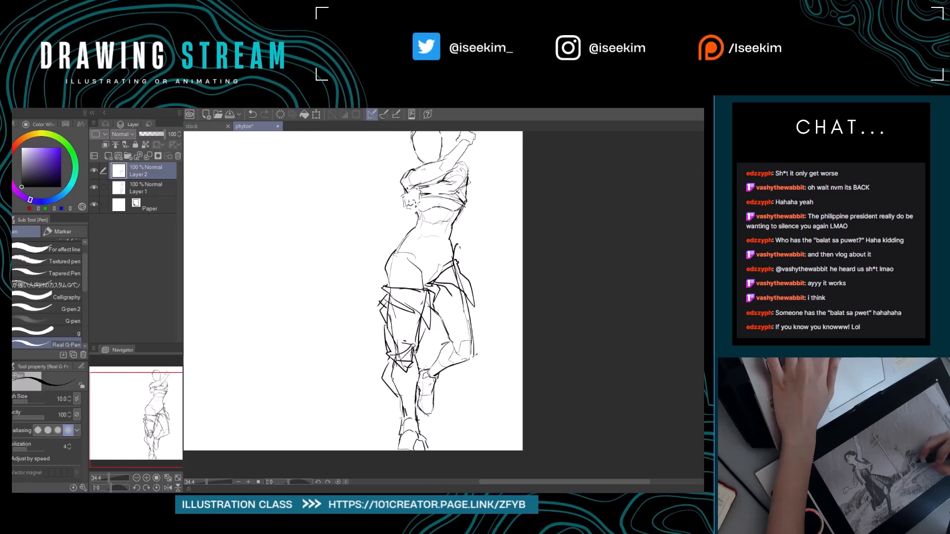
pyautogui.moveTo(436, 307); pyautogui.dragTo(482, 339)
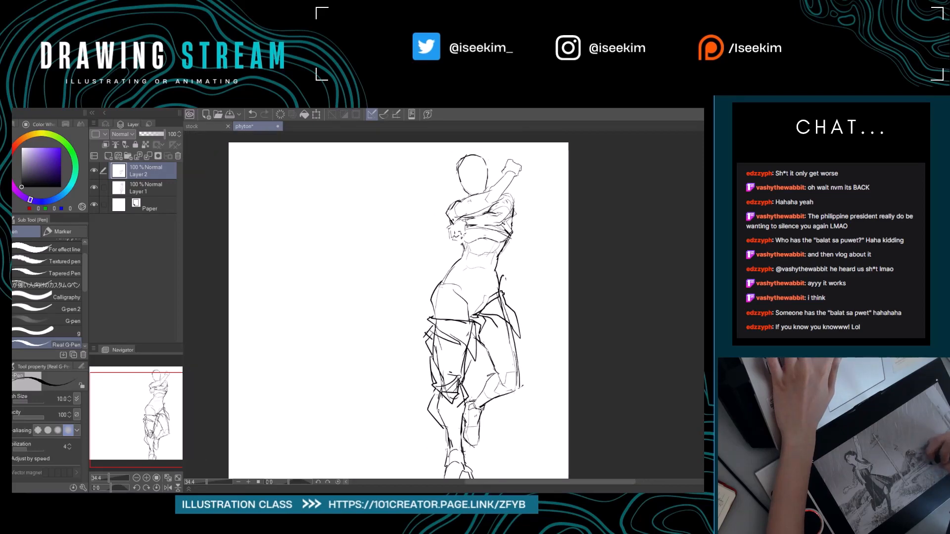
# Lasso both legs on Layer 1, then cut and paste them onto their own layer.
pyautogui.click(147, 188)
pyautogui.moveTo(462, 219); pyautogui.dragTo(441, 196)
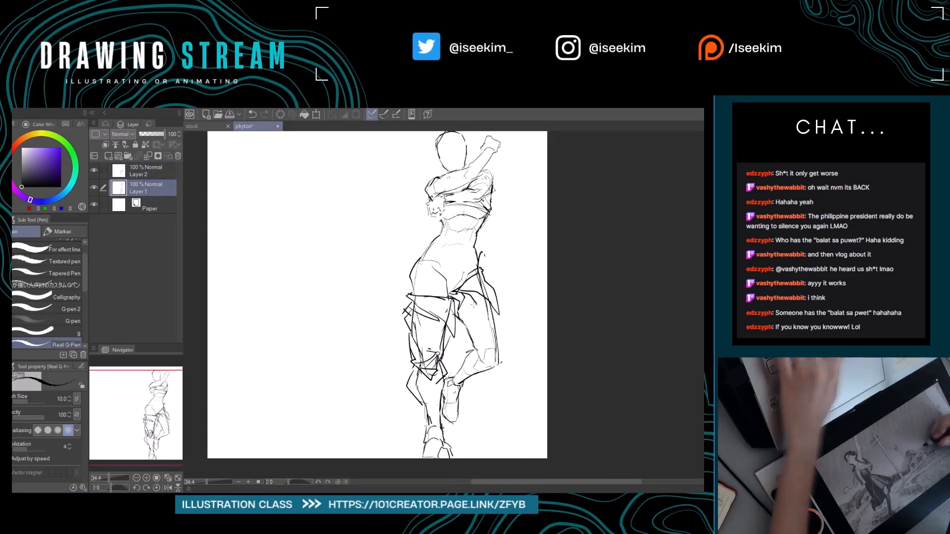
pyautogui.press('m')
pyautogui.moveTo(502, 276)
pyautogui.mouseDown()
pyautogui.moveTo(420, 288)
pyautogui.moveTo(388, 344)
pyautogui.moveTo(431, 484)
pyautogui.moveTo(500, 421)
pyautogui.moveTo(528, 279)
pyautogui.moveTo(503, 272)
pyautogui.mouseUp()
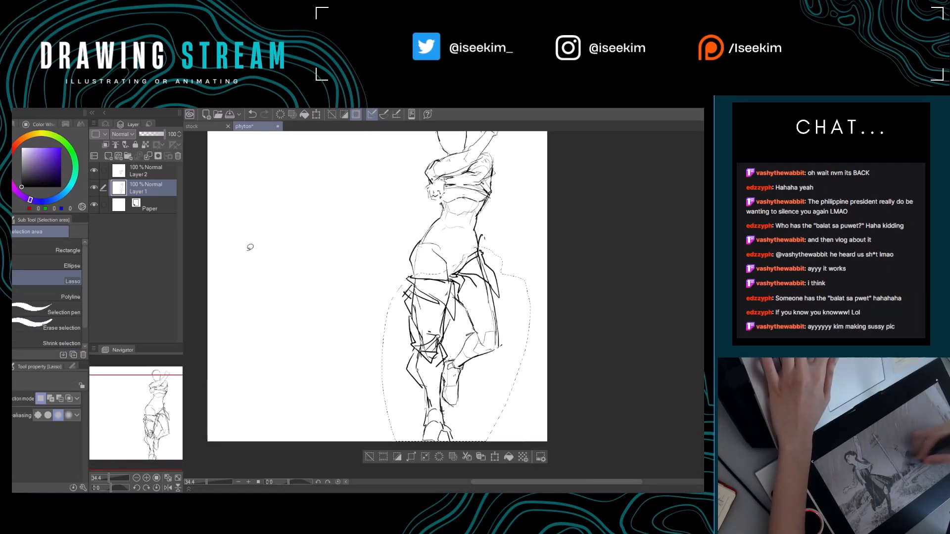
pyautogui.hotkey('ctrl', 'x')
pyautogui.hotkey('ctrl', 'v')
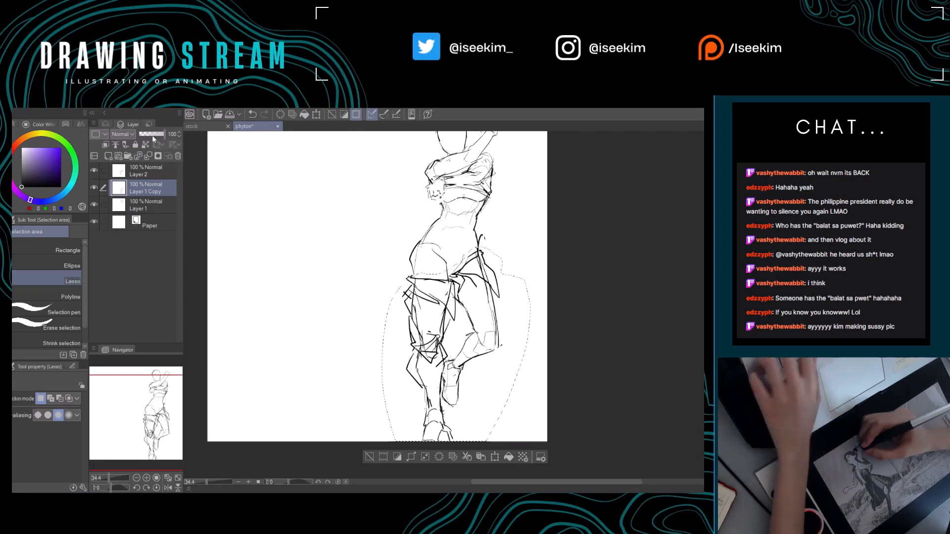
# Lower the pasted leg layer's opacity to 31%, then make Layer 2 active and clear the selection.
pyautogui.click(150, 134)
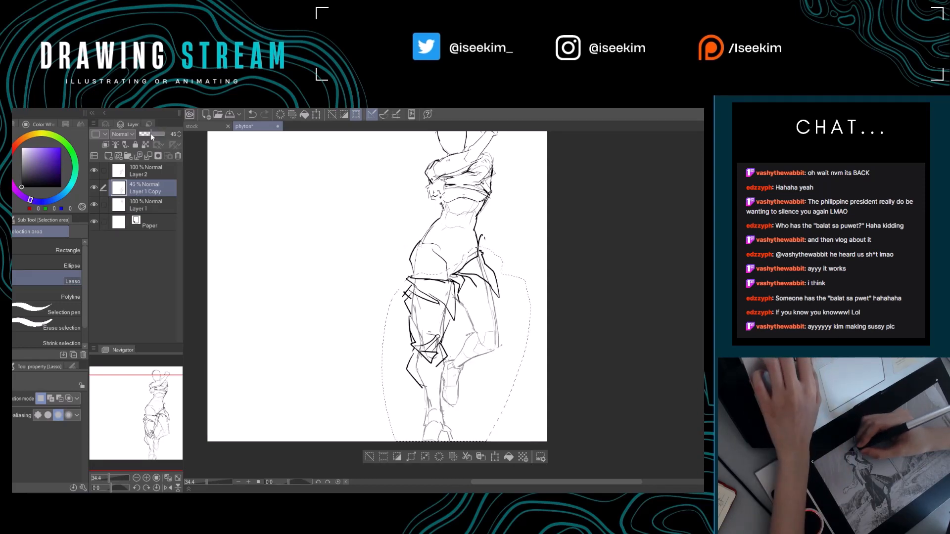
pyautogui.moveTo(151, 134); pyautogui.dragTo(149, 135)
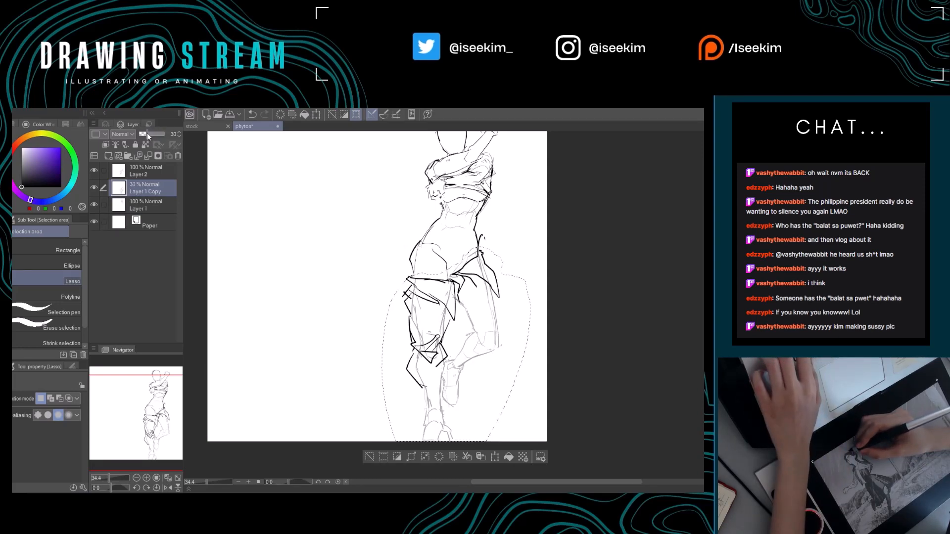
pyautogui.click(143, 171)
pyautogui.hotkey('ctrl', 'd')
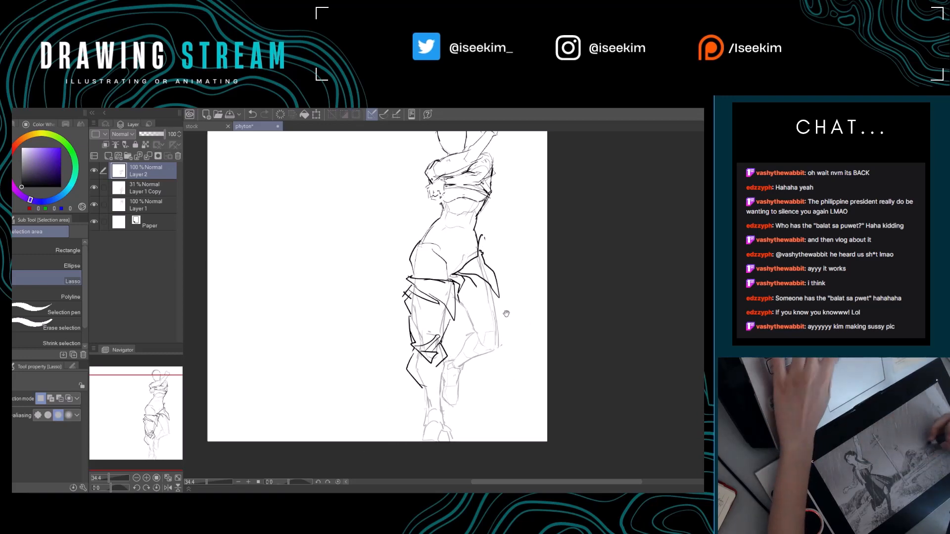
# Draw the V-shaped contour from both hips down to the crotch above the garment, undoing an unwanted stroke.
pyautogui.moveTo(506, 314); pyautogui.dragTo(512, 345)
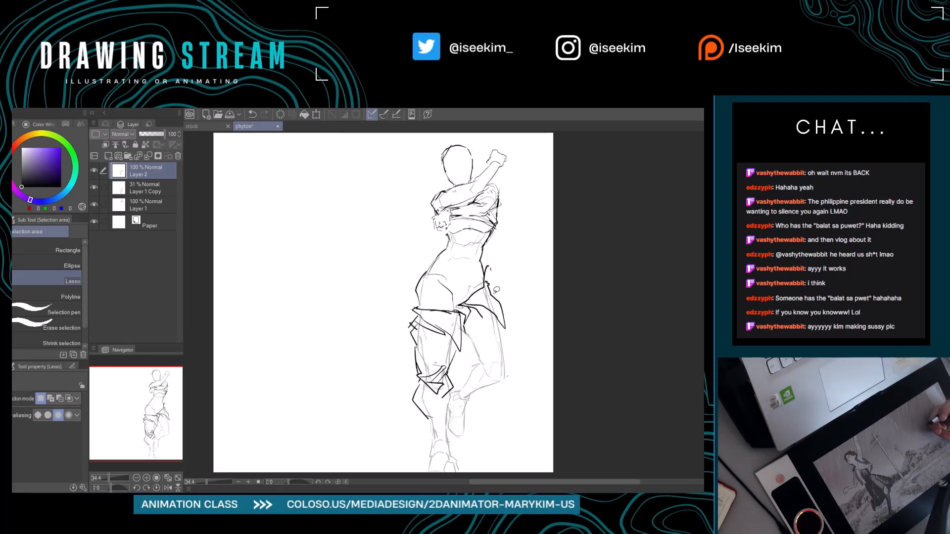
pyautogui.press('p')
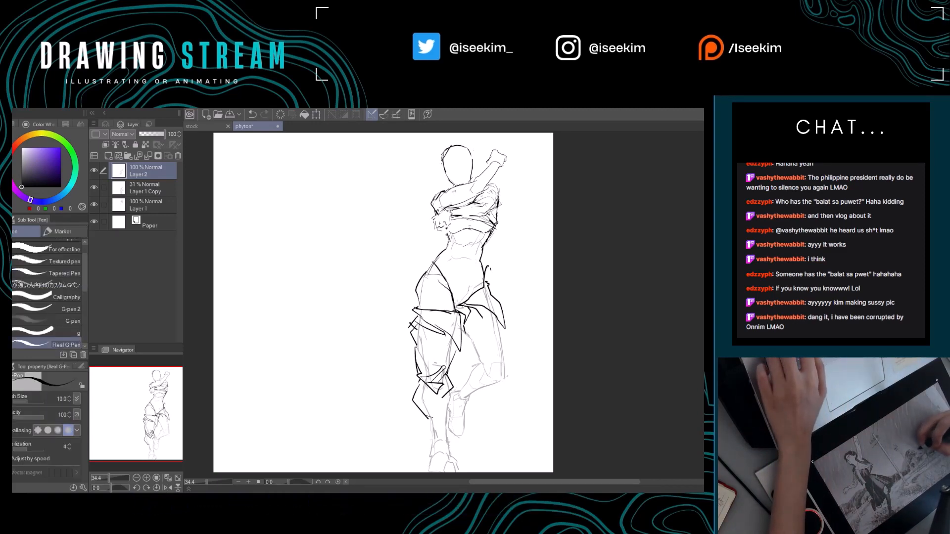
pyautogui.moveTo(455, 295); pyautogui.dragTo(432, 298)
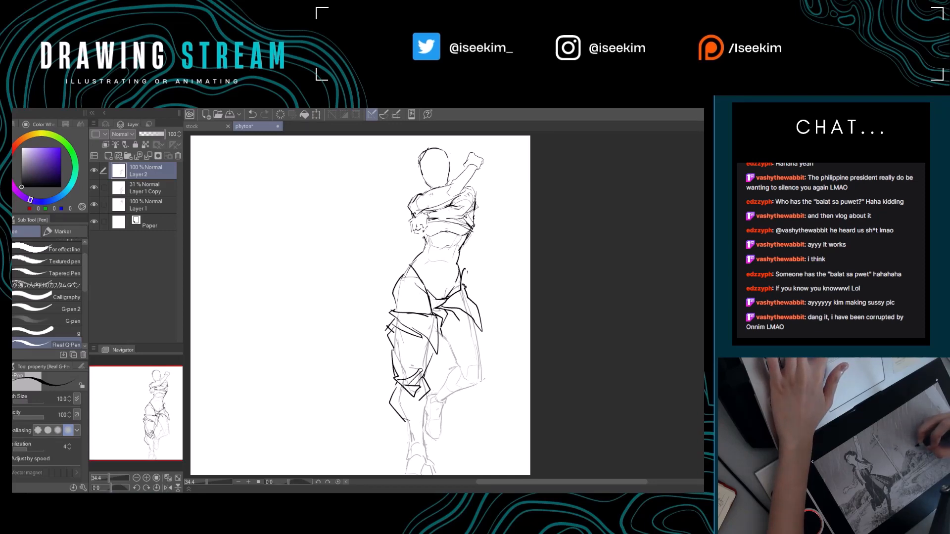
pyautogui.moveTo(476, 283); pyautogui.dragTo(515, 270)
pyautogui.hotkey('ctrl', 'z')
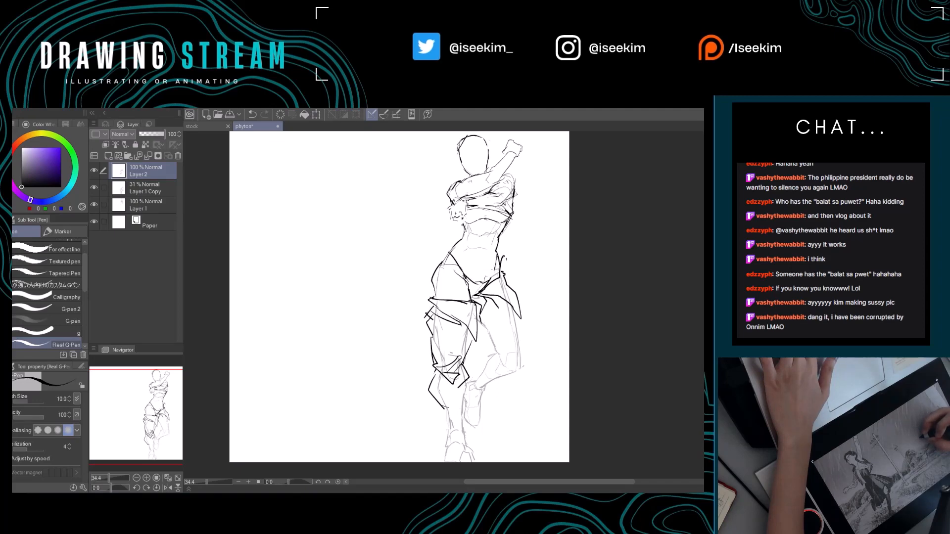
# Refine the hip and crotch contour with small erasures and strokes, and mark the navel on the belly.
pyautogui.moveTo(495, 299)
pyautogui.mouseDown()
pyautogui.moveTo(475, 325)
pyautogui.moveTo(451, 302)
pyautogui.moveTo(449, 313)
pyautogui.moveTo(467, 306)
pyautogui.mouseUp()
pyautogui.press('e')
pyautogui.press('p')
pyautogui.press('e')
pyautogui.press('p')
pyautogui.press('e')
pyautogui.press('p')
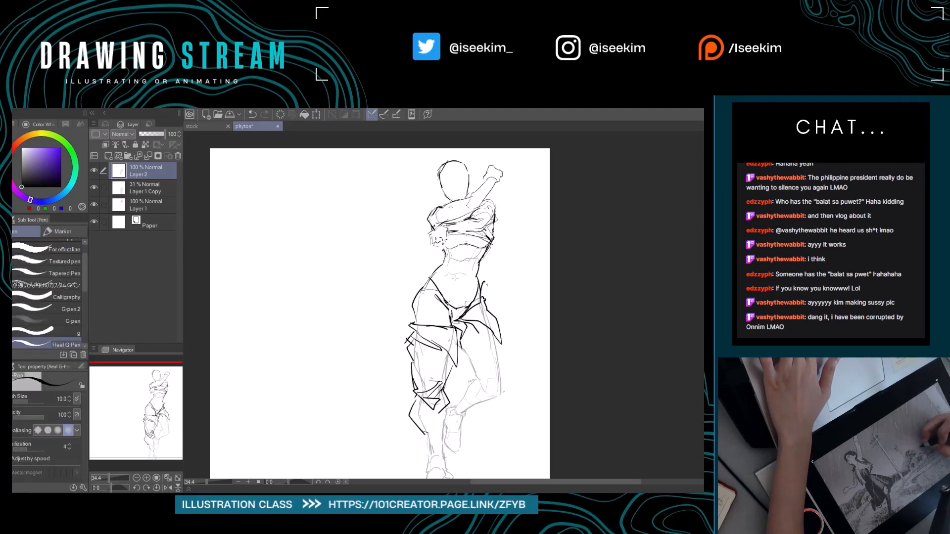
pyautogui.press('e')
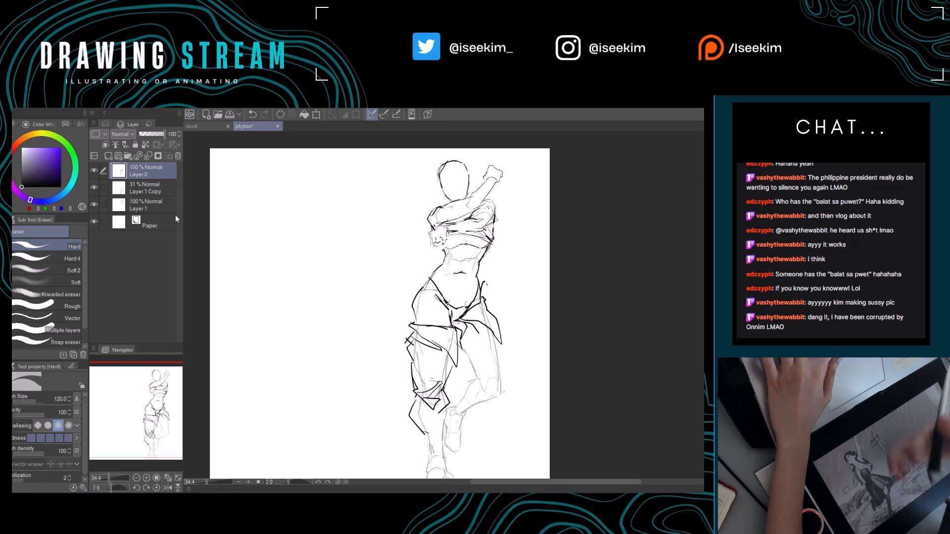
# Move Layer 2 below the faded leg layer and merge it down into Layer 1.
pyautogui.moveTo(149, 171); pyautogui.dragTo(148, 198)
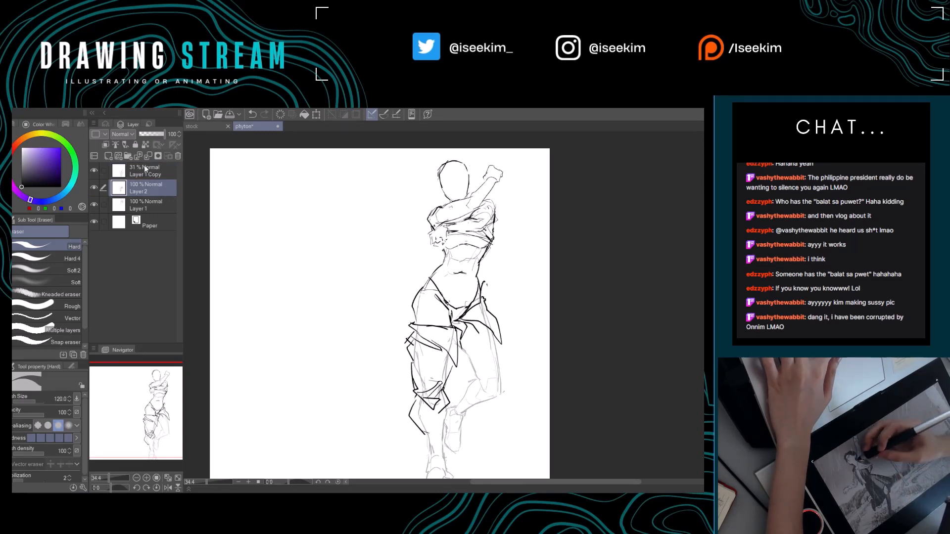
pyautogui.click(147, 157)
pyautogui.moveTo(350, 342); pyautogui.dragTo(328, 327)
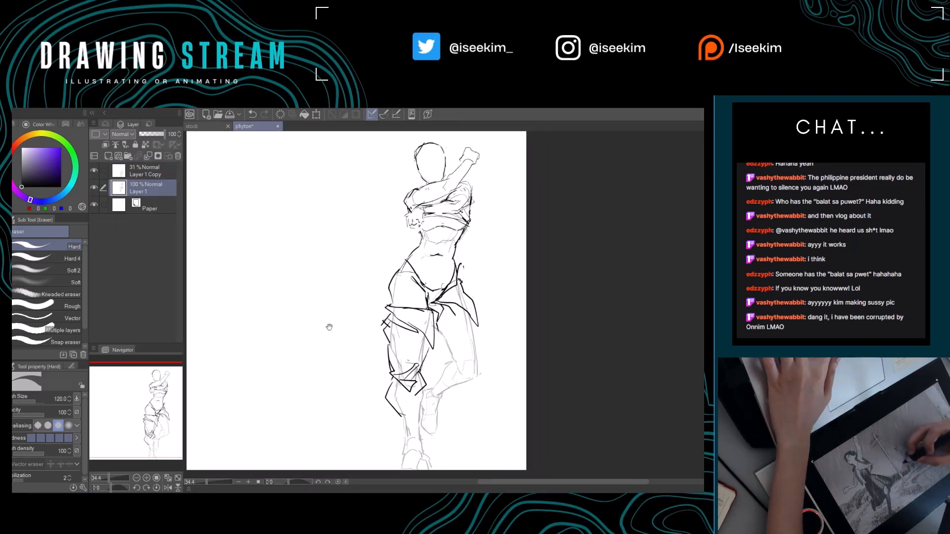
# Erase and redraw the waist contours on both sides between the shirt hem and the hips.
pyautogui.press('p')
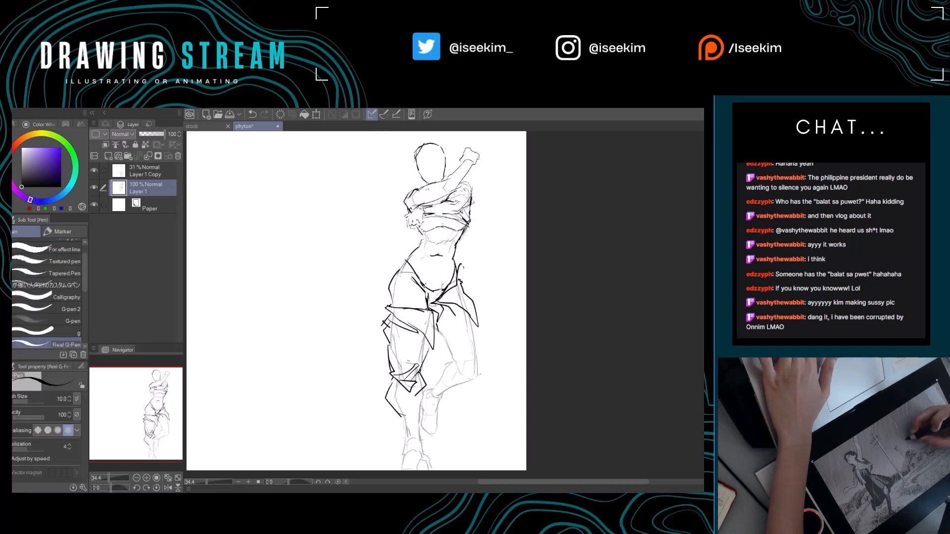
pyautogui.press('e')
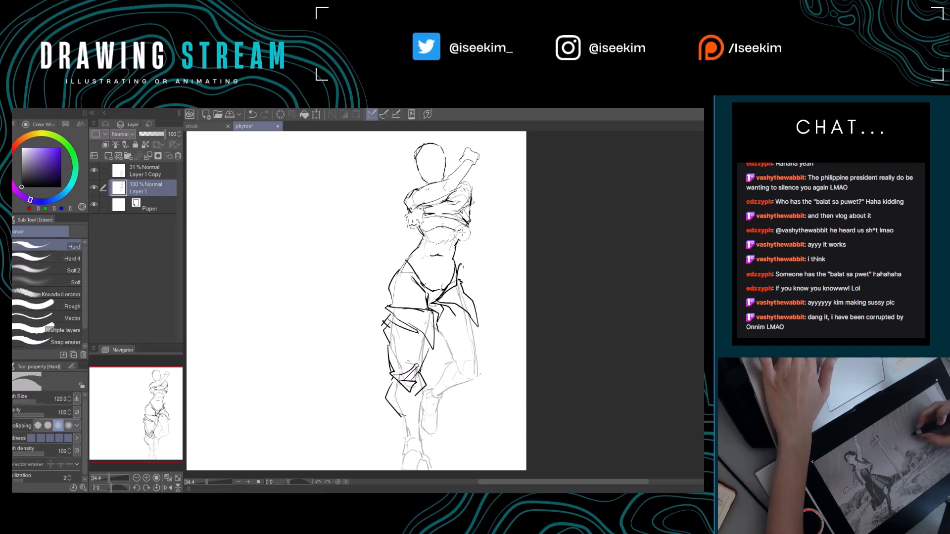
pyautogui.press('p')
pyautogui.press('e')
pyautogui.press('p')
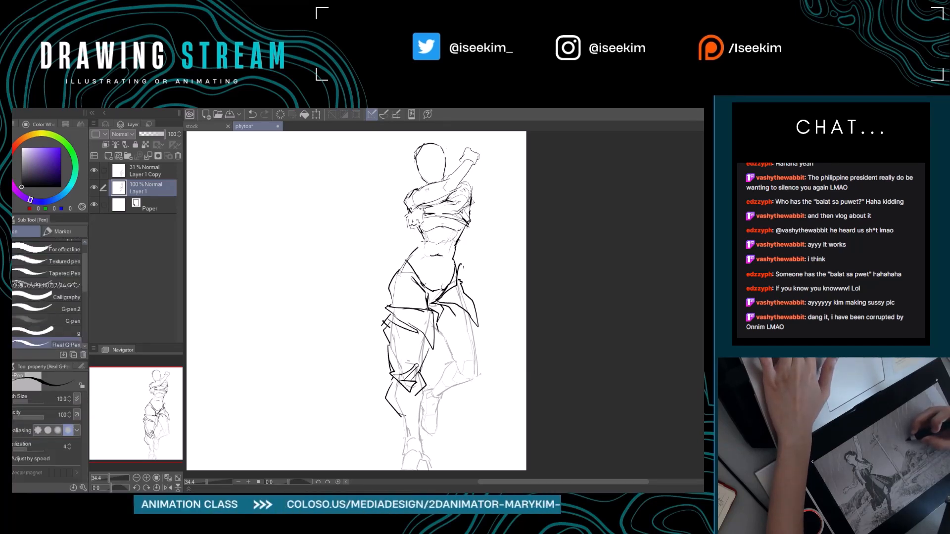
pyautogui.press('e')
pyautogui.moveTo(458, 244)
pyautogui.mouseDown()
pyautogui.moveTo(464, 301)
pyautogui.moveTo(405, 265)
pyautogui.moveTo(517, 198)
pyautogui.moveTo(462, 286)
pyautogui.moveTo(425, 278)
pyautogui.mouseUp()
pyautogui.press('p')
# Lasso the upper body, move it slightly down to shorten the waist, and clear the selection.
pyautogui.press('m')
pyautogui.press('k')
pyautogui.hotkey('ctrl', 'd')
# Clean up the waist below the shirt hem, add ribcage and abdominal lines, and refine the hand gripping the shirt.
pyautogui.press('e')
pyautogui.press('p')
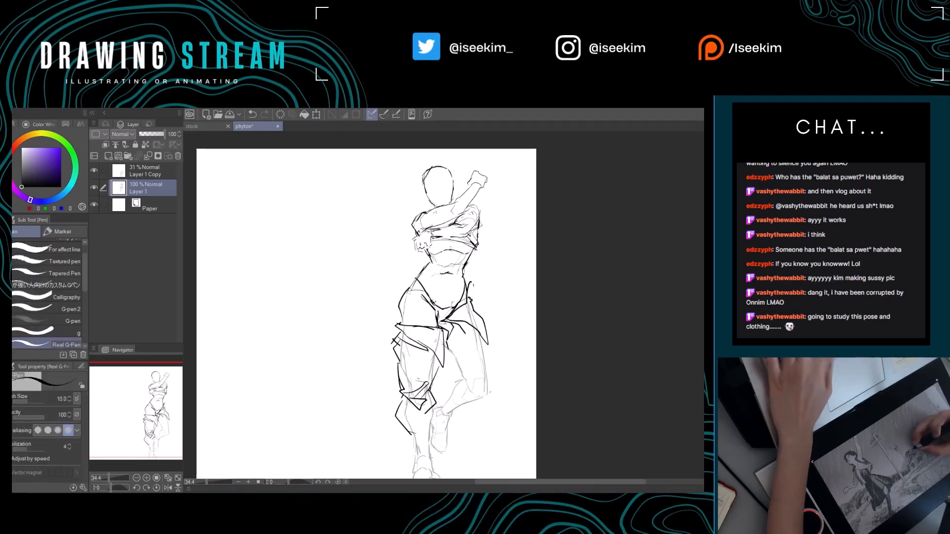
pyautogui.moveTo(469, 329)
pyautogui.mouseDown()
pyautogui.moveTo(444, 323)
pyautogui.moveTo(467, 326)
pyautogui.mouseUp()
pyautogui.press('e')
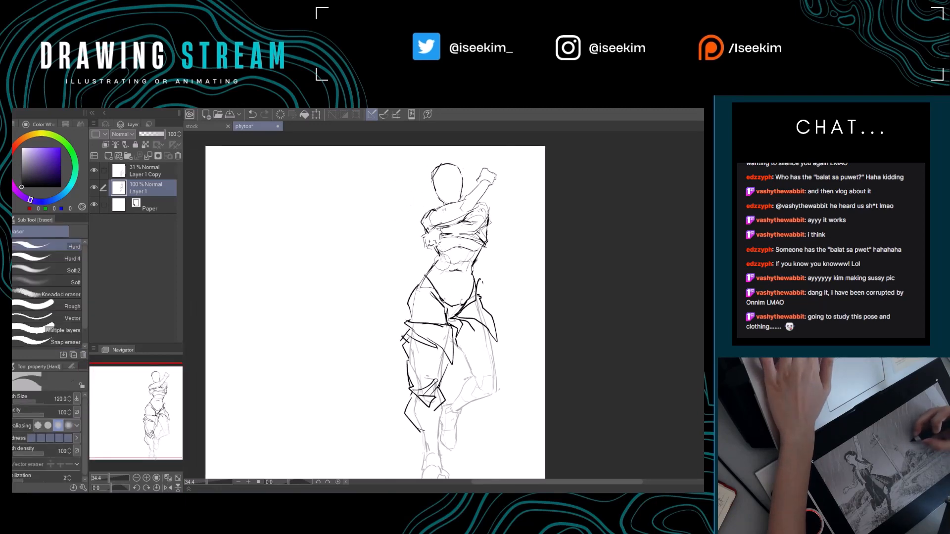
pyautogui.press('p')
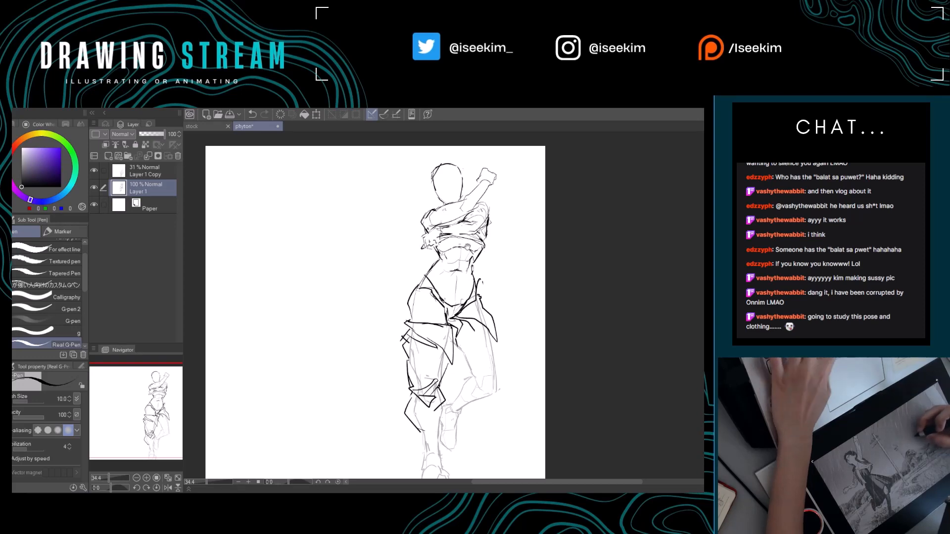
pyautogui.moveTo(455, 317); pyautogui.dragTo(445, 315)
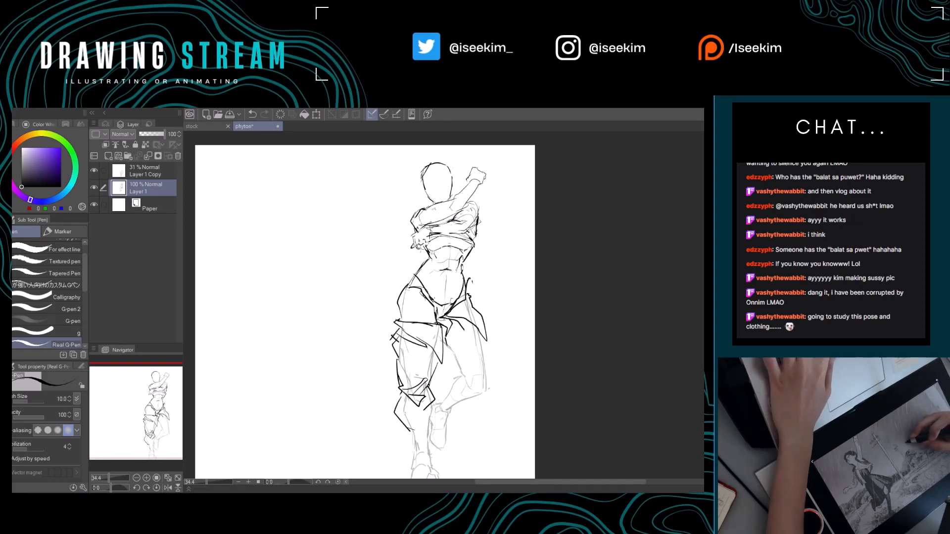
# Refine the waist contours and draw the underbust garment lines beneath the raised shirt hem.
pyautogui.moveTo(447, 271); pyautogui.dragTo(462, 265)
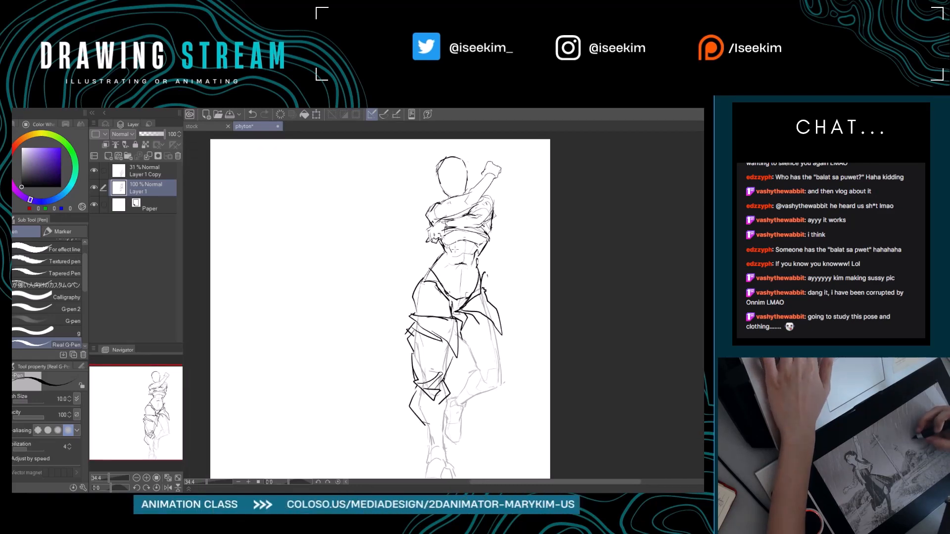
pyautogui.press('e')
pyautogui.press('p')
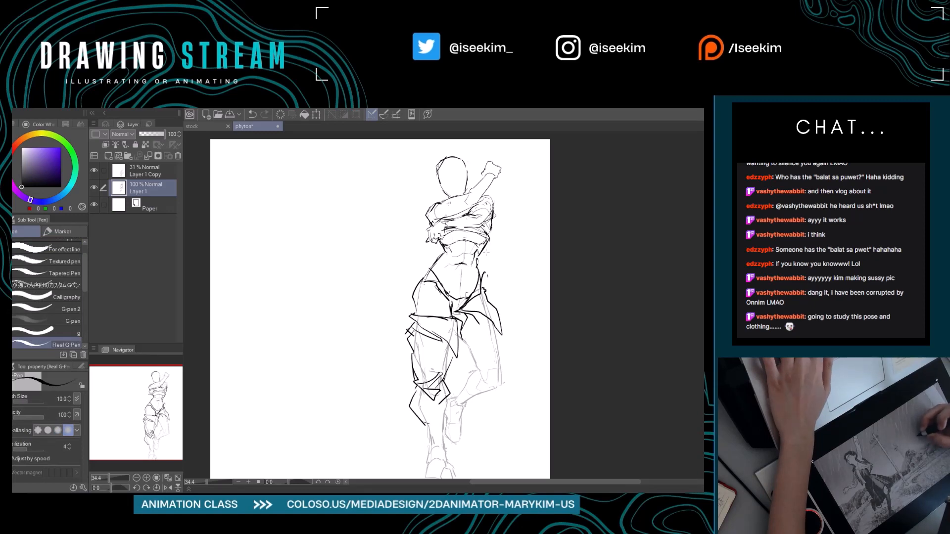
pyautogui.moveTo(487, 246); pyautogui.dragTo(471, 250)
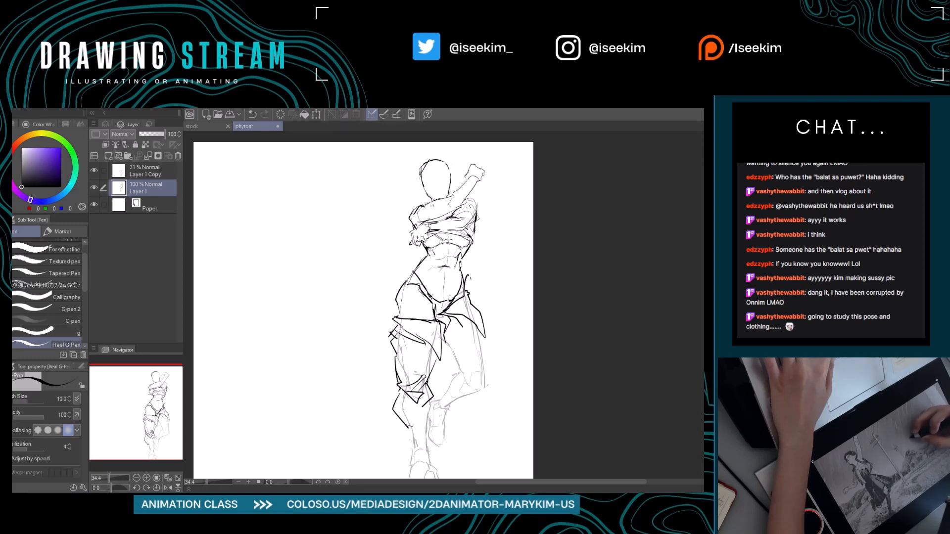
pyautogui.moveTo(483, 271)
pyautogui.mouseDown()
pyautogui.moveTo(509, 268)
pyautogui.moveTo(490, 265)
pyautogui.mouseUp()
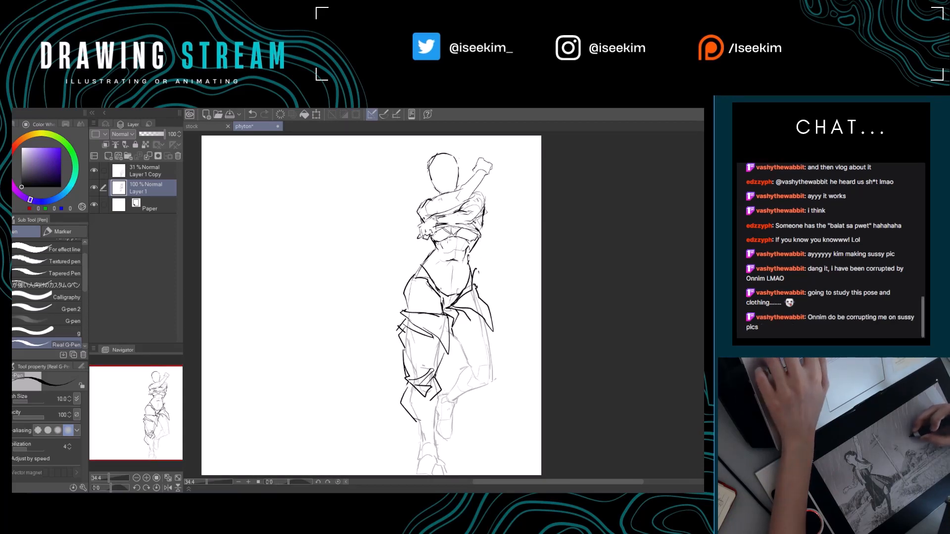
pyautogui.moveTo(449, 241)
pyautogui.mouseDown()
pyautogui.moveTo(453, 201)
pyautogui.moveTo(459, 249)
pyautogui.mouseUp()
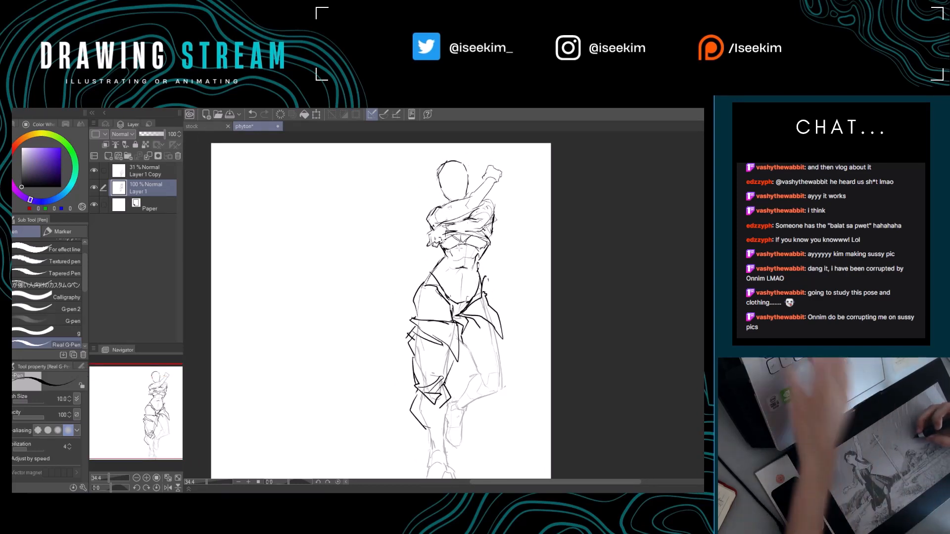
# Erase and redraw the ribcage arch, abdominal lines and navel on the bare midriff.
pyautogui.press('e')
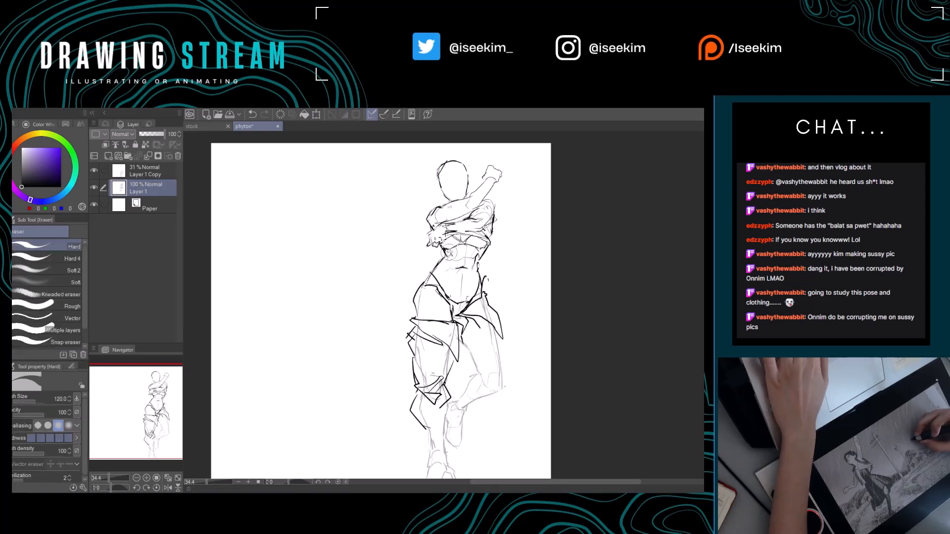
pyautogui.press('p')
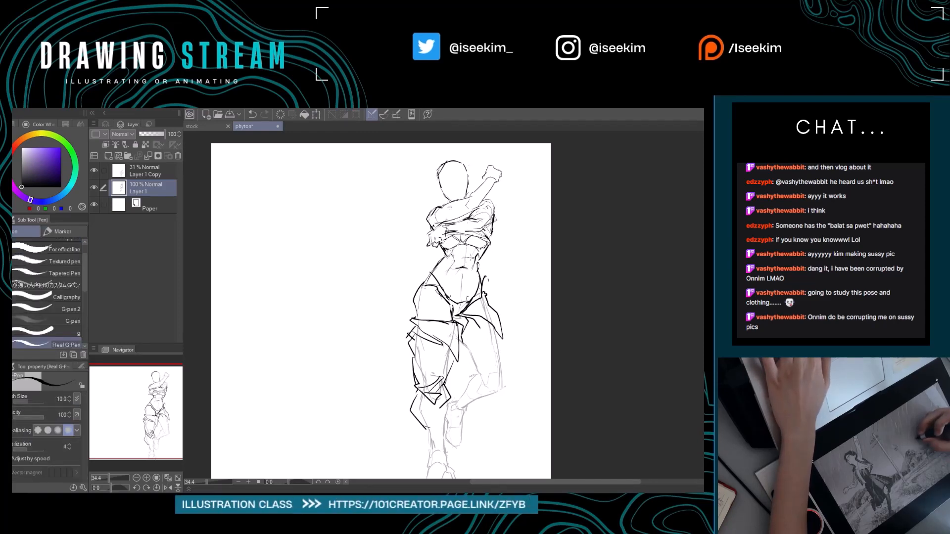
pyautogui.press('e')
pyautogui.press('p')
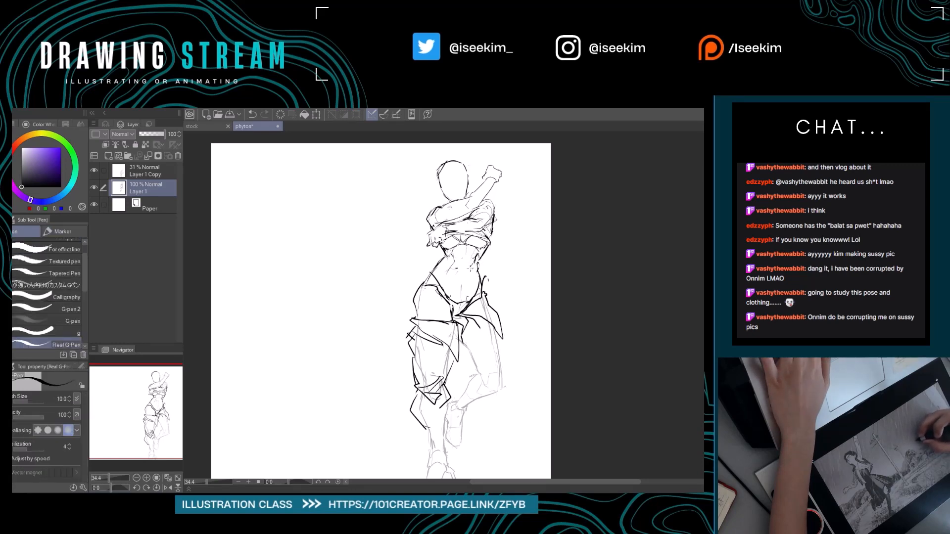
pyautogui.press('e')
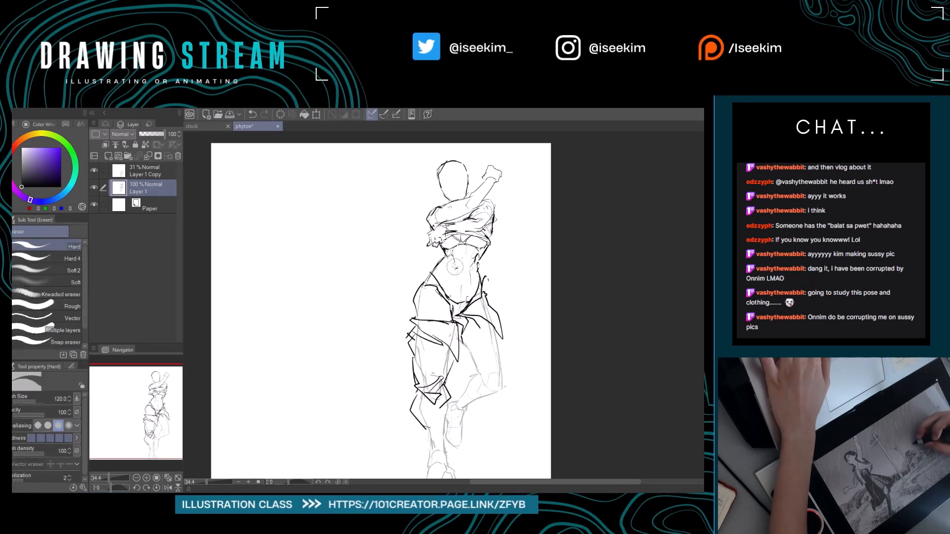
pyautogui.press('p')
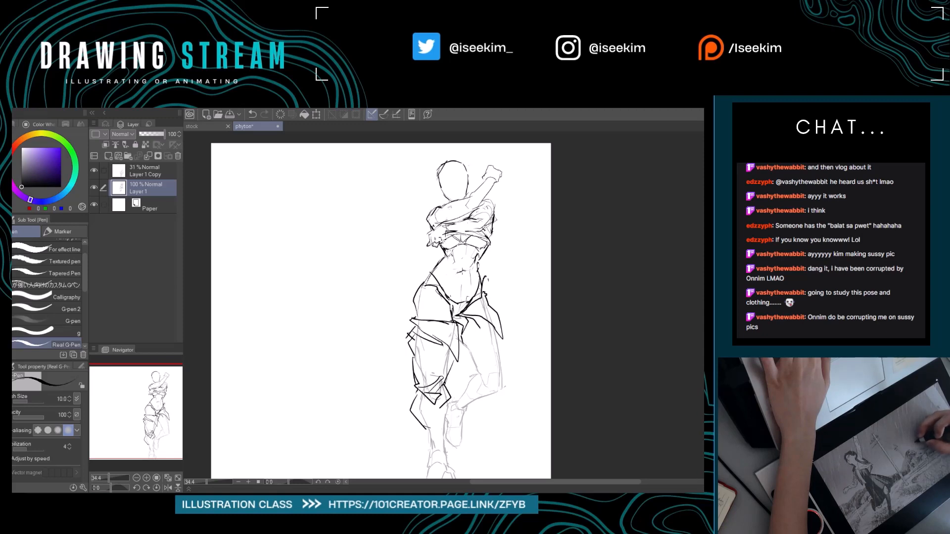
pyautogui.press('e')
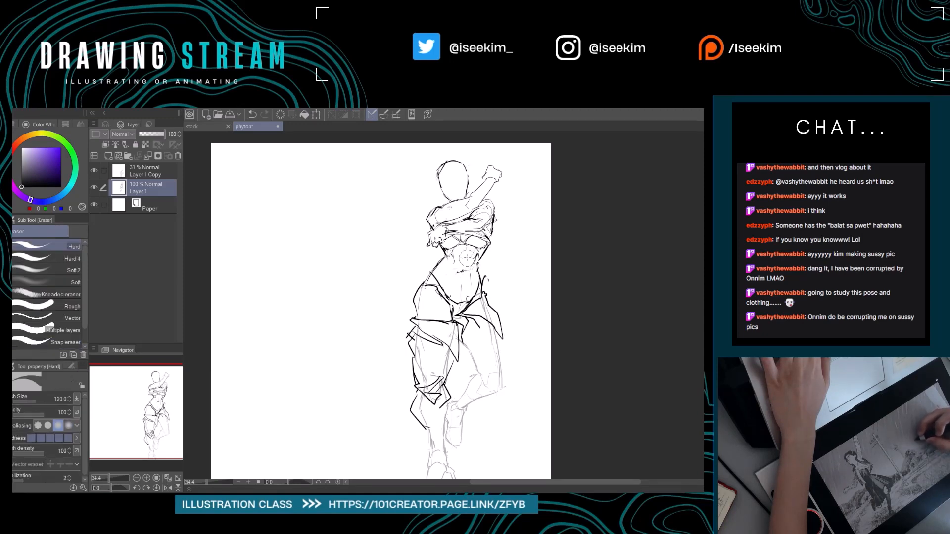
pyautogui.press('p')
pyautogui.press('e')
pyautogui.press('p')
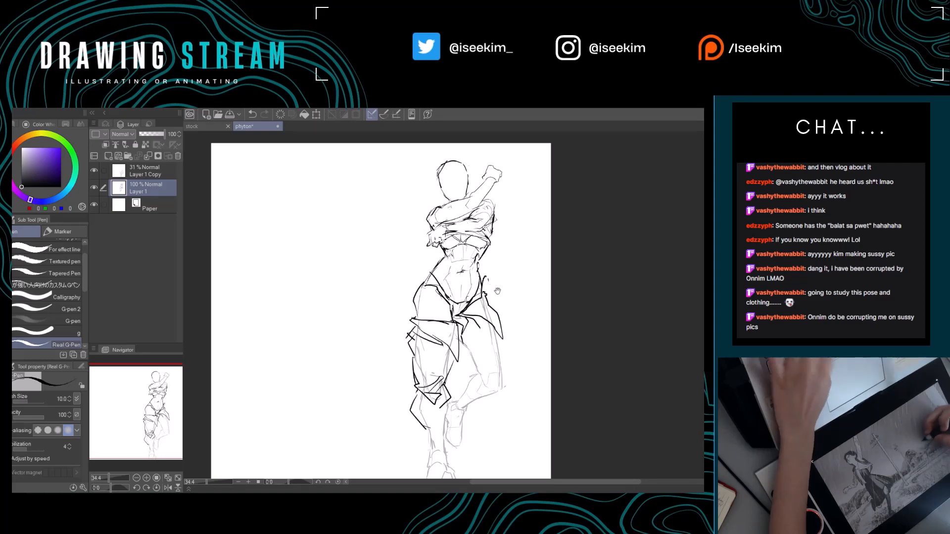
# Erase the bunched cloth around the standing leg's knee and redraw the trouser contours with jagged folds.
pyautogui.moveTo(503, 312); pyautogui.dragTo(529, 295)
pyautogui.moveTo(492, 325)
pyautogui.mouseDown()
pyautogui.moveTo(537, 333)
pyautogui.moveTo(491, 315)
pyautogui.moveTo(514, 331)
pyautogui.moveTo(504, 331)
pyautogui.mouseUp()
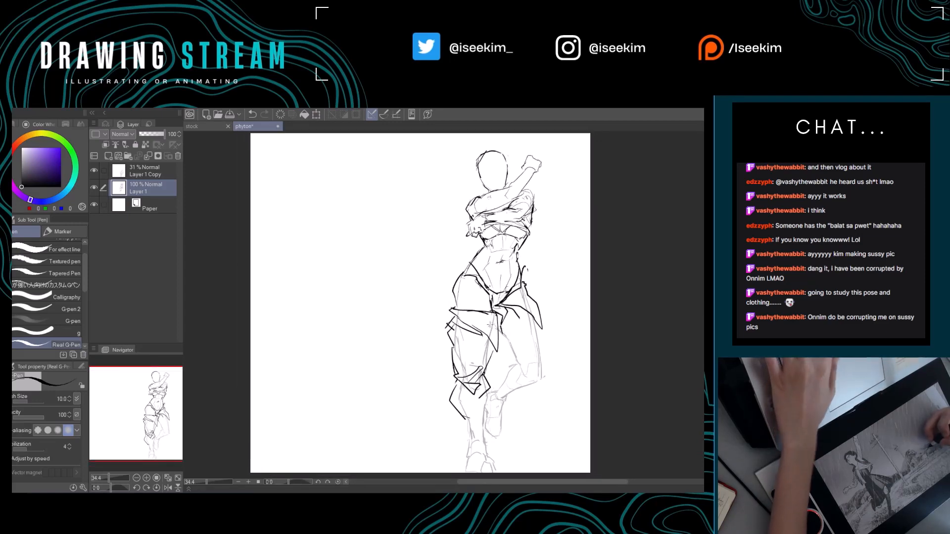
pyautogui.moveTo(510, 325); pyautogui.dragTo(450, 294)
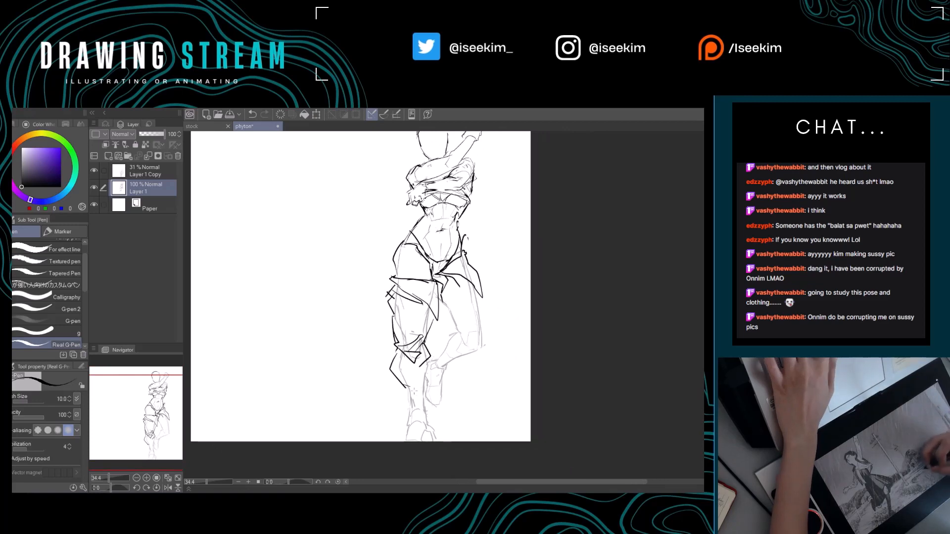
pyautogui.press('e')
pyautogui.moveTo(395, 369)
pyautogui.mouseDown()
pyautogui.moveTo(419, 339)
pyautogui.moveTo(378, 366)
pyautogui.moveTo(421, 386)
pyautogui.moveTo(420, 373)
pyautogui.moveTo(410, 381)
pyautogui.mouseUp()
pyautogui.press('p')
pyautogui.press('e')
pyautogui.press('p')
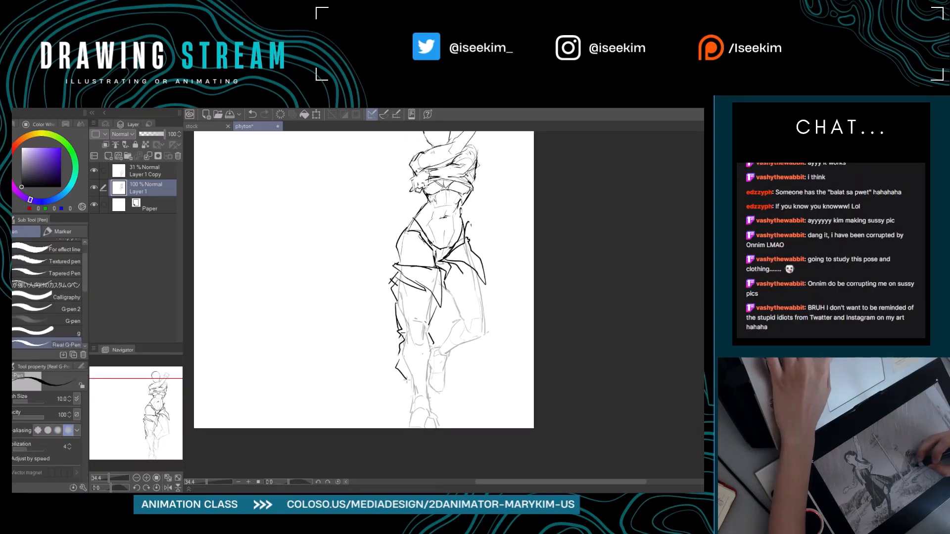
# Undo the lower shin strokes and redraw the standing trouser leg below the knee as a loose, creased shape.
pyautogui.hotkey('ctrl', 'z')
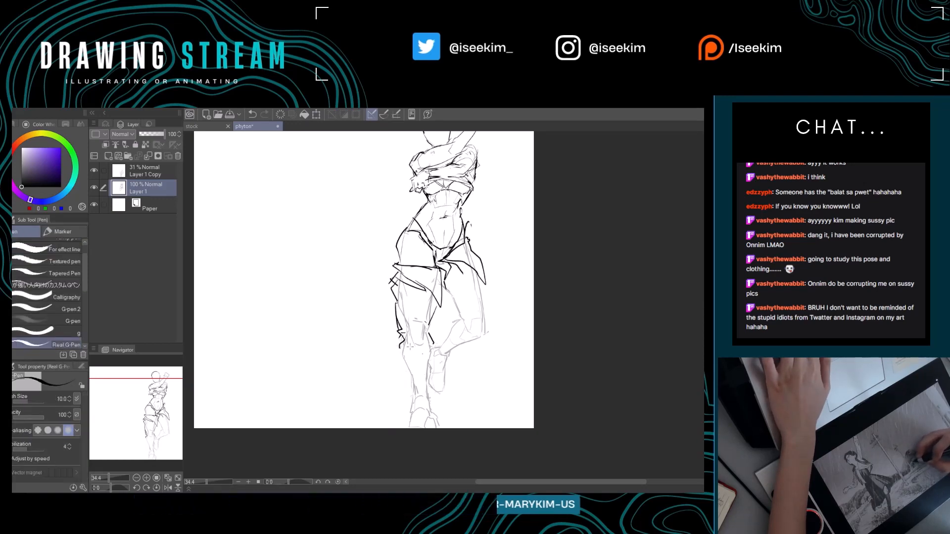
pyautogui.moveTo(402, 344); pyautogui.dragTo(415, 354)
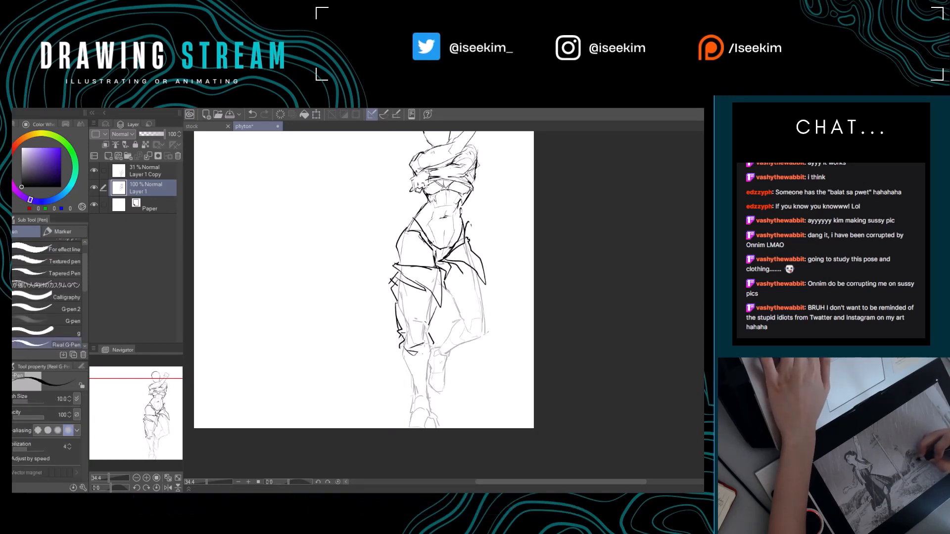
pyautogui.hotkey('ctrl', 'z')
pyautogui.press('e')
pyautogui.press('p')
pyautogui.moveTo(433, 321)
pyautogui.mouseDown()
pyautogui.moveTo(432, 363)
pyautogui.moveTo(421, 382)
pyautogui.mouseUp()
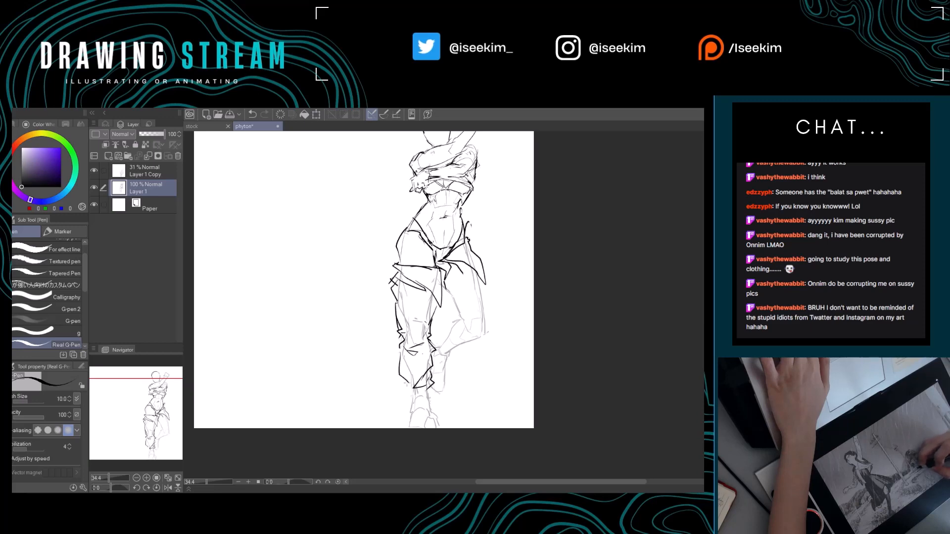
# Sketch the gathered trouser cuff above the standing foot and erase the stray cloth lines along the outer thigh.
pyautogui.press('e')
pyautogui.moveTo(407, 386)
pyautogui.mouseDown()
pyautogui.moveTo(400, 378)
pyautogui.moveTo(382, 400)
pyautogui.moveTo(380, 378)
pyautogui.moveTo(375, 393)
pyautogui.moveTo(391, 413)
pyautogui.moveTo(450, 391)
pyautogui.moveTo(441, 409)
pyautogui.mouseUp()
pyautogui.press('p')
pyautogui.press('e')
pyautogui.press('p')
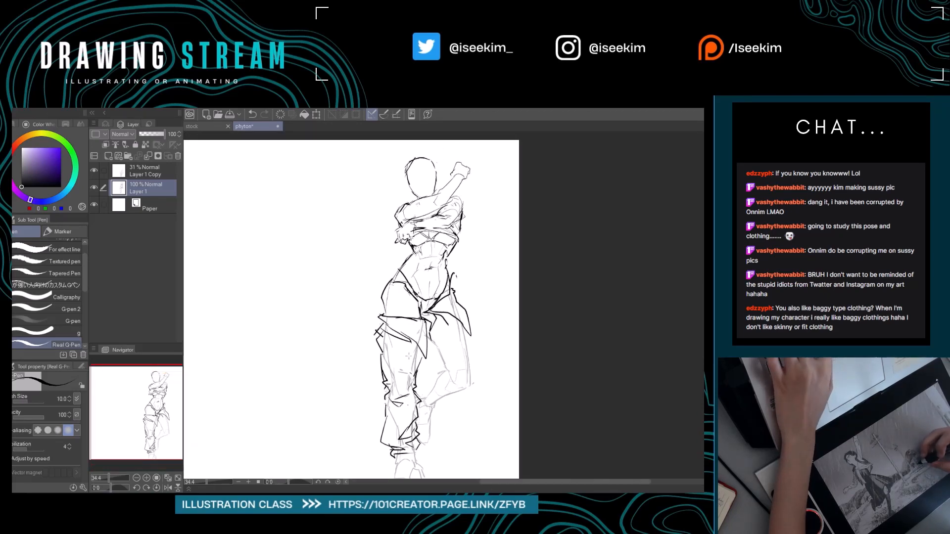
pyautogui.press('e')
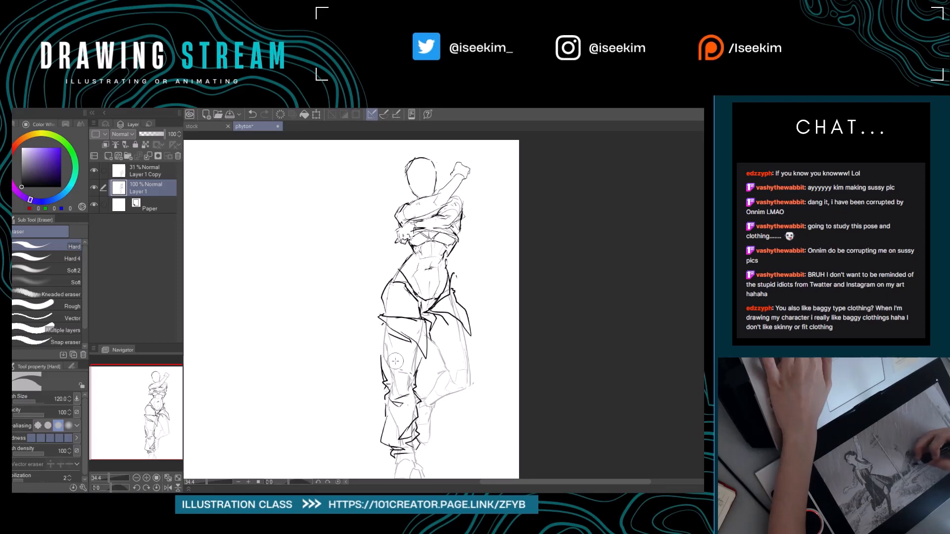
pyautogui.moveTo(383, 370); pyautogui.dragTo(410, 376)
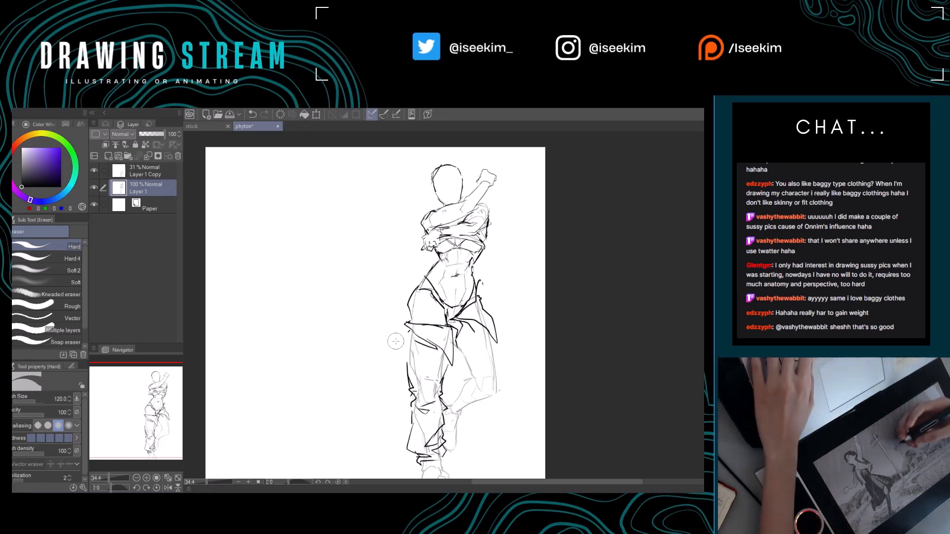
pyautogui.press('p')
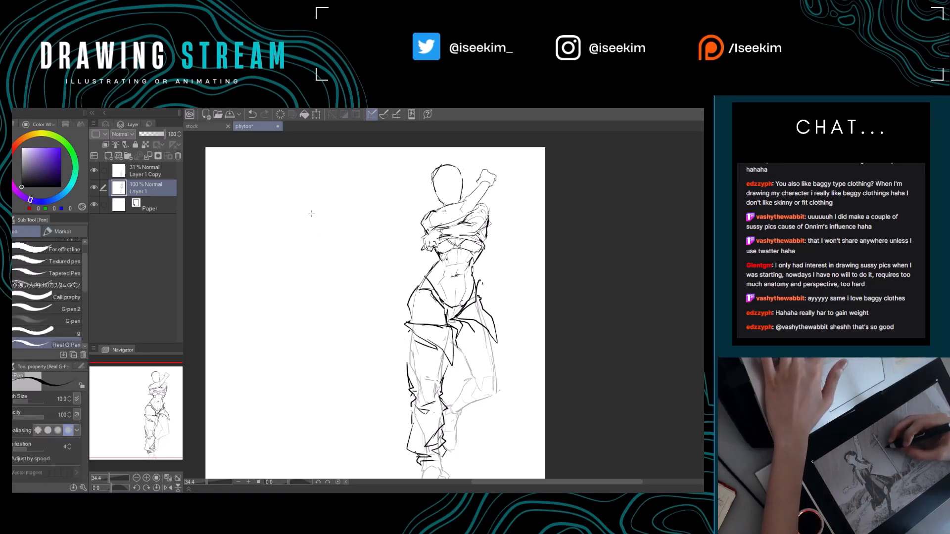
pyautogui.moveTo(318, 215)
pyautogui.mouseDown()
pyautogui.moveTo(303, 209)
pyautogui.moveTo(333, 236)
pyautogui.moveTo(318, 231)
pyautogui.mouseUp()
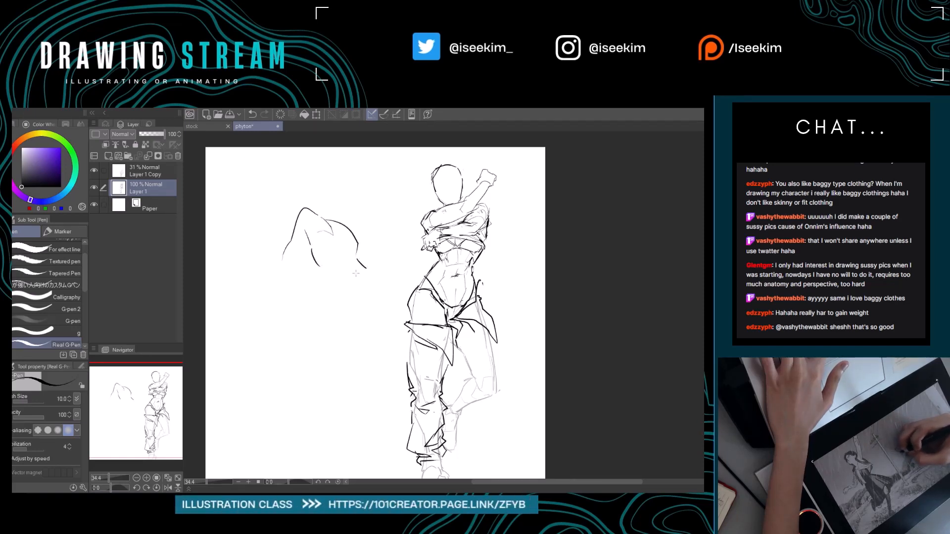
pyautogui.hotkey('ctrl', 'z')
pyautogui.moveTo(353, 249); pyautogui.dragTo(356, 270)
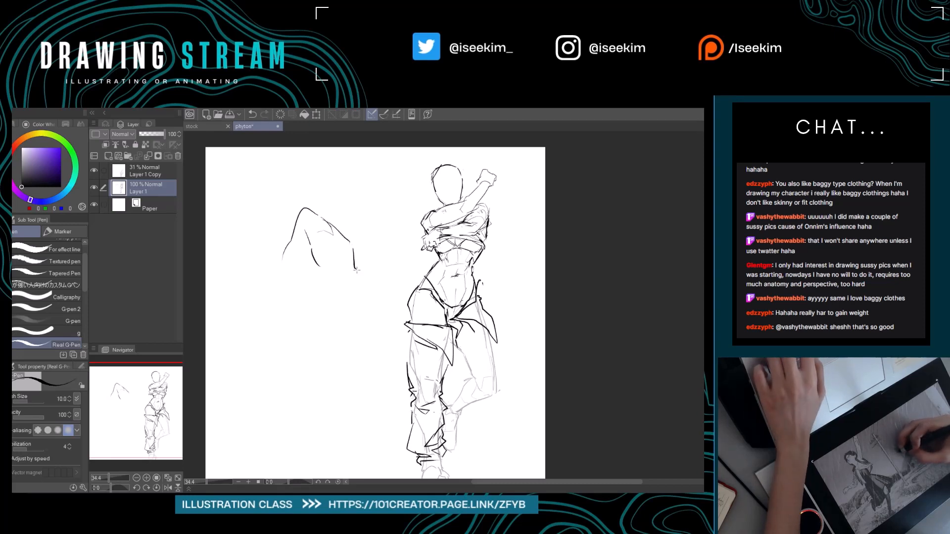
pyautogui.moveTo(305, 244)
pyautogui.mouseDown()
pyautogui.moveTo(332, 288)
pyautogui.moveTo(312, 293)
pyautogui.moveTo(398, 300)
pyautogui.mouseUp()
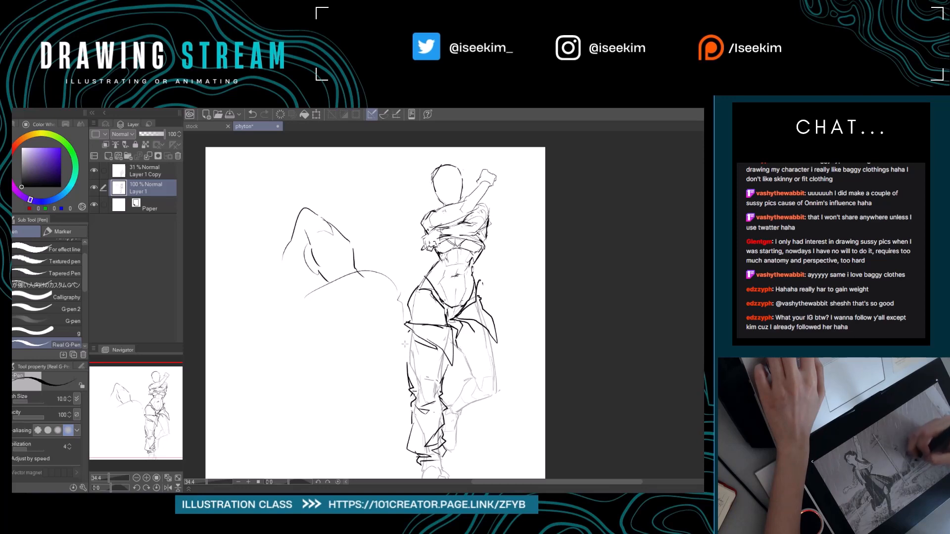
pyautogui.press('e')
pyautogui.moveTo(285, 256)
pyautogui.mouseDown()
pyautogui.moveTo(318, 193)
pyautogui.moveTo(300, 301)
pyautogui.moveTo(391, 297)
pyautogui.moveTo(394, 307)
pyautogui.moveTo(340, 291)
pyautogui.mouseUp()
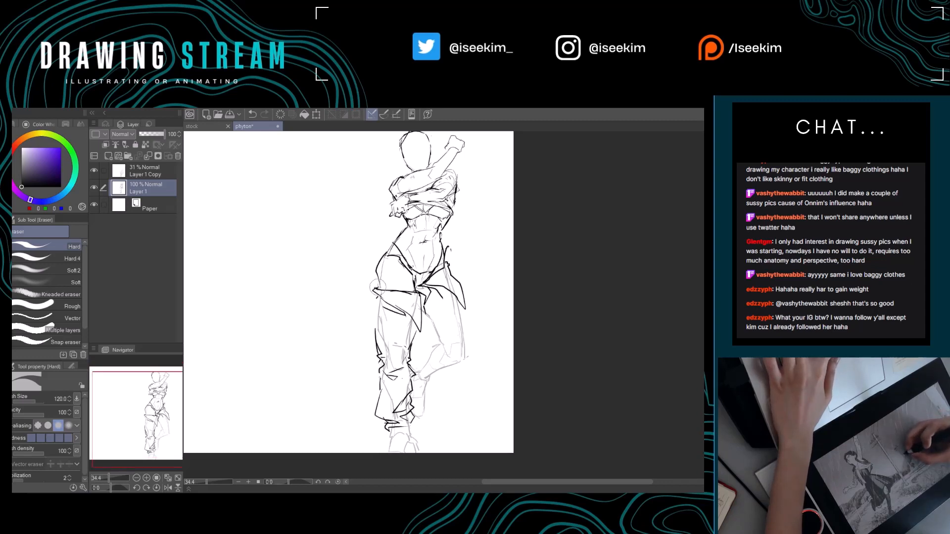
# Draw loose cloth bulging outward from the standing leg's outer thigh, with creases down to the knee.
pyautogui.press('p')
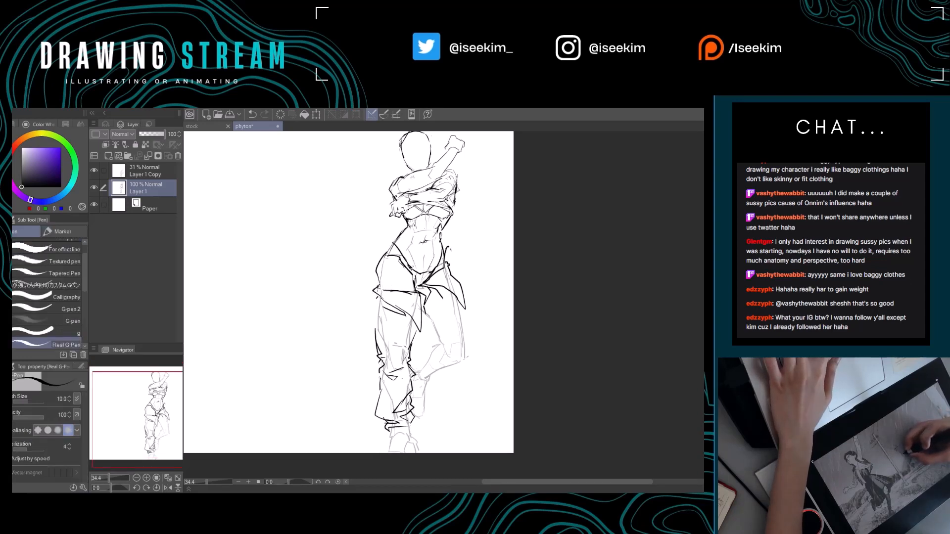
pyautogui.moveTo(384, 304)
pyautogui.mouseDown()
pyautogui.moveTo(390, 292)
pyautogui.moveTo(374, 291)
pyautogui.mouseUp()
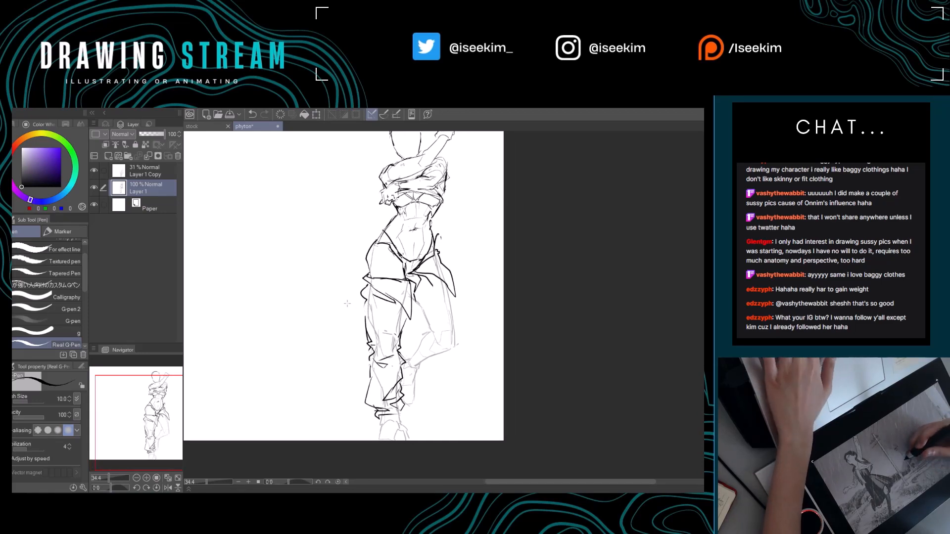
pyautogui.press('e')
pyautogui.press('p')
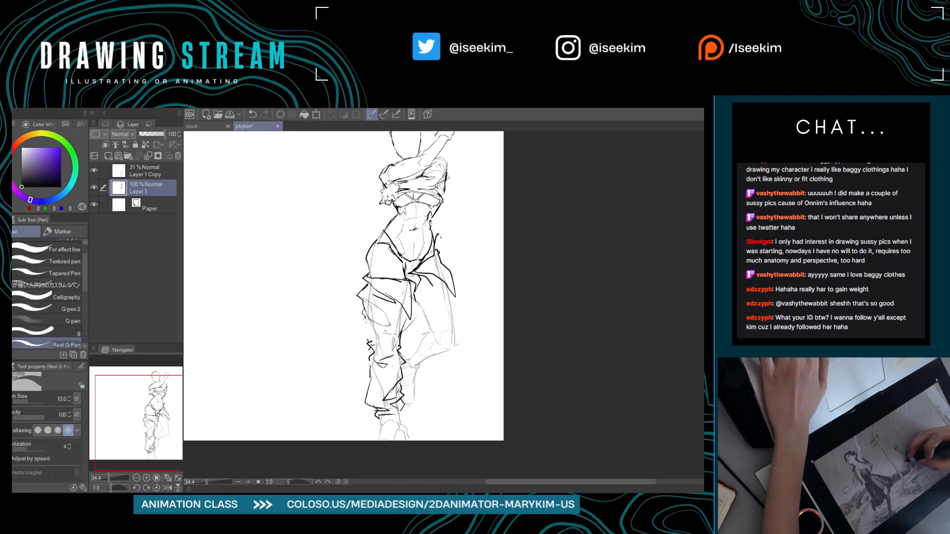
# Add sweeping fold lines across the standing thigh and around the knee, erasing and redrawing the overlaps.
pyautogui.press('c')
pyautogui.moveTo(364, 317)
pyautogui.mouseDown()
pyautogui.moveTo(393, 339)
pyautogui.moveTo(408, 328)
pyautogui.moveTo(396, 333)
pyautogui.mouseUp()
pyautogui.press('e')
pyautogui.press('p')
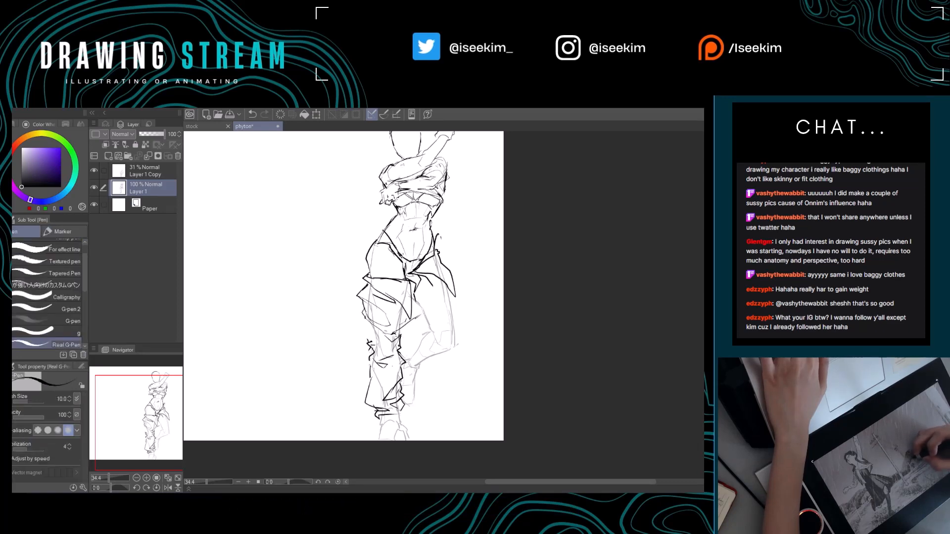
pyautogui.moveTo(429, 304); pyautogui.dragTo(397, 335)
pyautogui.moveTo(365, 296)
pyautogui.mouseDown()
pyautogui.moveTo(403, 316)
pyautogui.moveTo(394, 309)
pyautogui.mouseUp()
pyautogui.press('e')
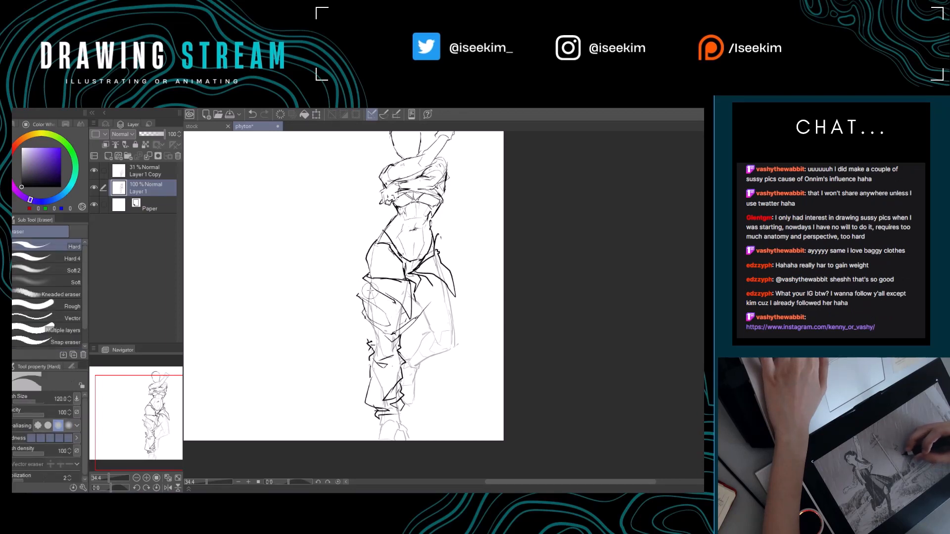
pyautogui.press('p')
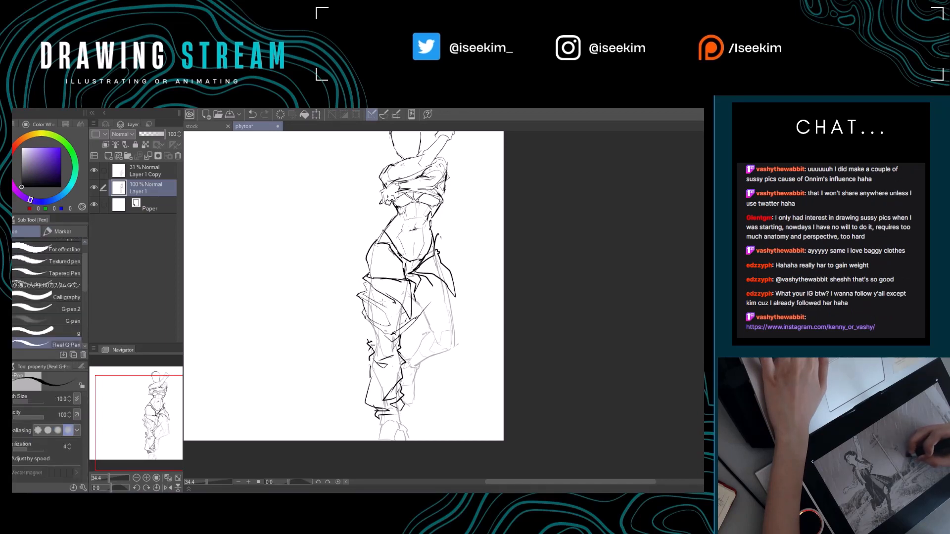
# Draw the bent leg's baggy trouser shape, with folds radiating from the crotch and a creased outline around the knee.
pyautogui.press('e')
pyautogui.moveTo(375, 306)
pyautogui.mouseDown()
pyautogui.moveTo(391, 327)
pyautogui.moveTo(435, 284)
pyautogui.moveTo(449, 293)
pyautogui.mouseUp()
pyautogui.press('p')
pyautogui.moveTo(403, 341)
pyautogui.mouseDown()
pyautogui.moveTo(411, 337)
pyautogui.moveTo(397, 338)
pyautogui.moveTo(394, 350)
pyautogui.mouseUp()
pyautogui.press('e')
pyautogui.press('p')
pyautogui.moveTo(409, 318); pyautogui.dragTo(380, 354)
pyautogui.moveTo(361, 320)
pyautogui.mouseDown()
pyautogui.moveTo(365, 337)
pyautogui.moveTo(329, 318)
pyautogui.moveTo(371, 328)
pyautogui.moveTo(433, 290)
pyautogui.moveTo(422, 299)
pyautogui.moveTo(441, 292)
pyautogui.moveTo(420, 321)
pyautogui.moveTo(432, 330)
pyautogui.mouseUp()
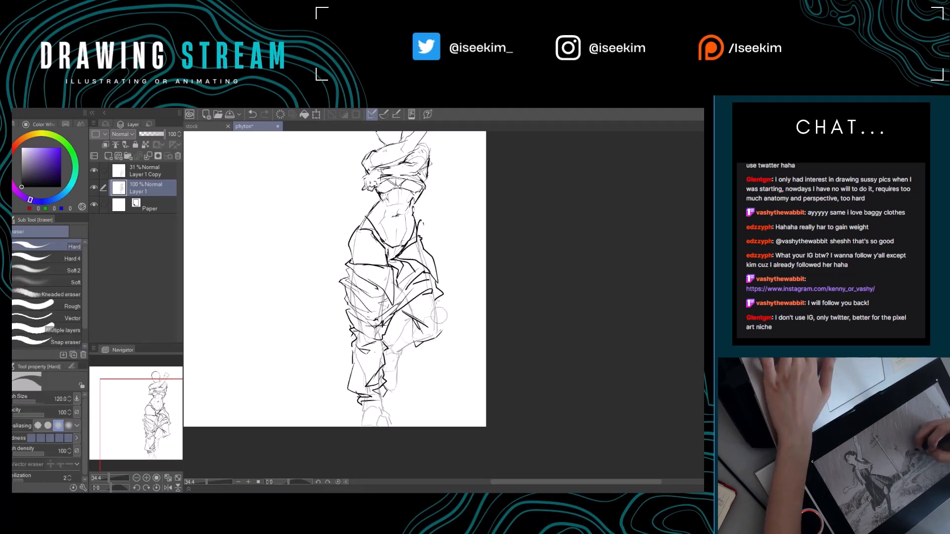
pyautogui.moveTo(441, 319)
pyautogui.mouseDown()
pyautogui.moveTo(448, 327)
pyautogui.moveTo(440, 325)
pyautogui.mouseUp()
pyautogui.moveTo(420, 321); pyautogui.dragTo(449, 332)
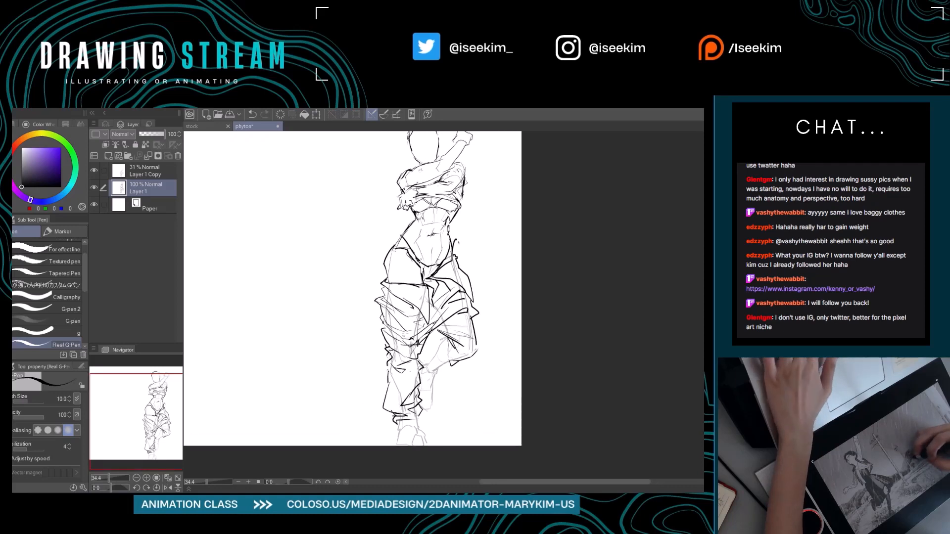
# Erase the bulging folds on the standing leg's outer thigh and redraw a cleaner, straighter trouser contour.
pyautogui.press('e')
pyautogui.moveTo(380, 296)
pyautogui.mouseDown()
pyautogui.moveTo(421, 344)
pyautogui.moveTo(433, 324)
pyautogui.moveTo(403, 355)
pyautogui.mouseUp()
pyautogui.press('p')
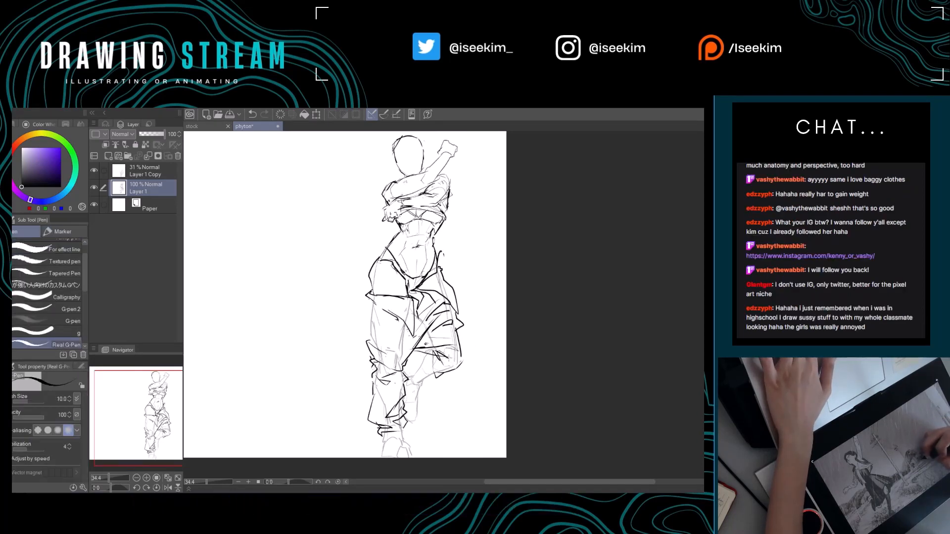
# Clean up the bent leg's lower trouser edge below the knee and redraw it with a gathered, creased hem.
pyautogui.press('e')
pyautogui.moveTo(434, 349); pyautogui.dragTo(417, 347)
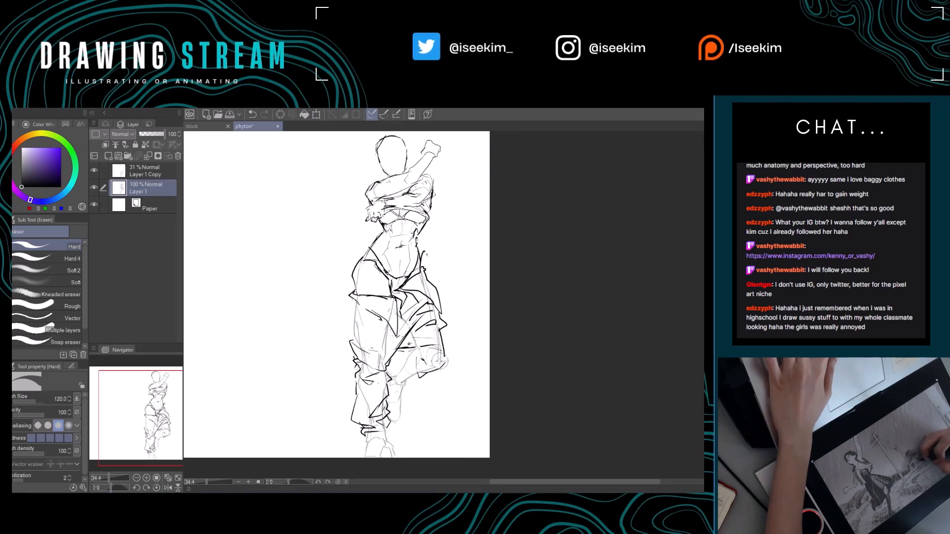
pyautogui.press('p')
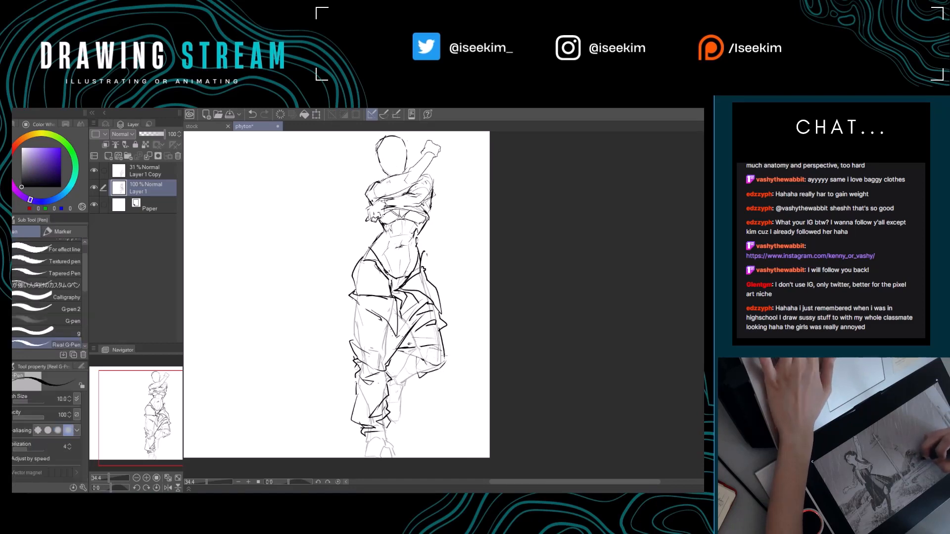
pyautogui.moveTo(433, 356); pyautogui.dragTo(452, 357)
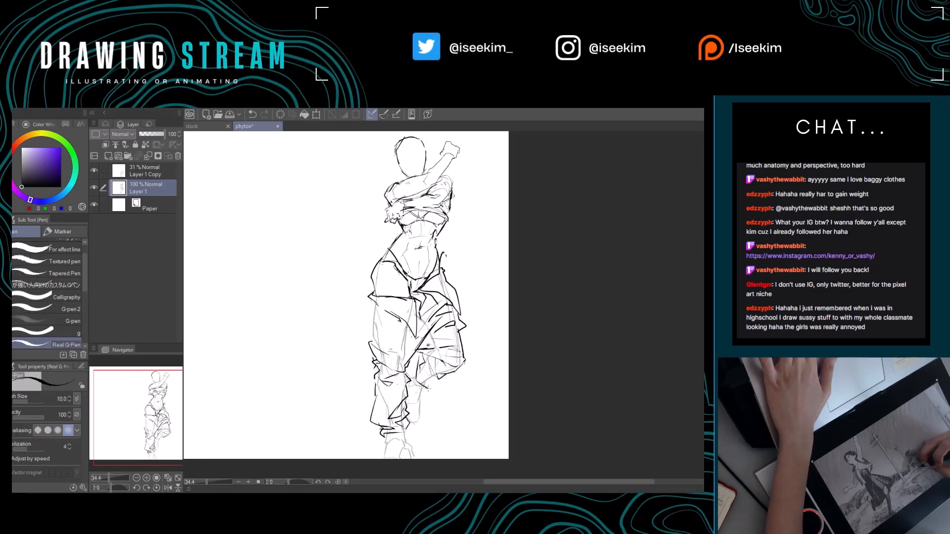
pyautogui.moveTo(447, 384); pyautogui.dragTo(435, 373)
pyautogui.press('e')
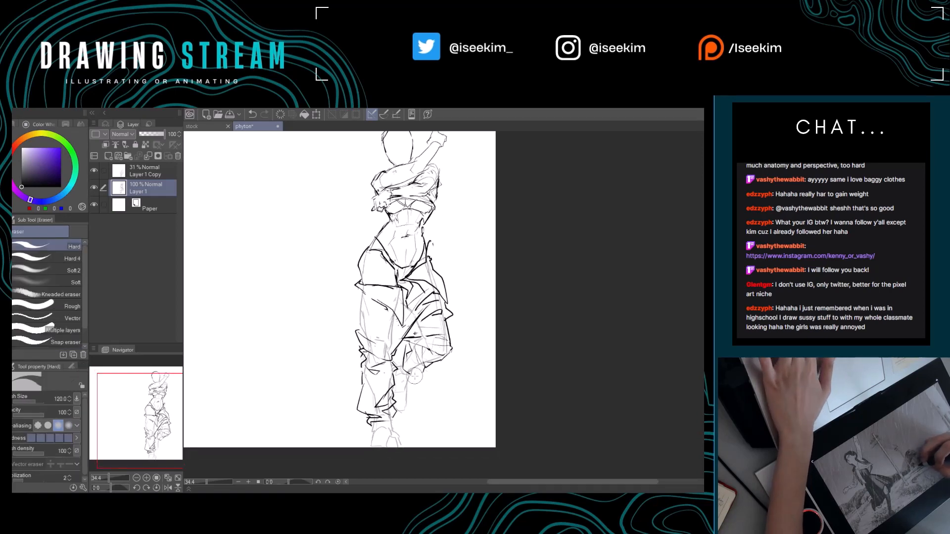
pyautogui.click(416, 377)
pyautogui.press('p')
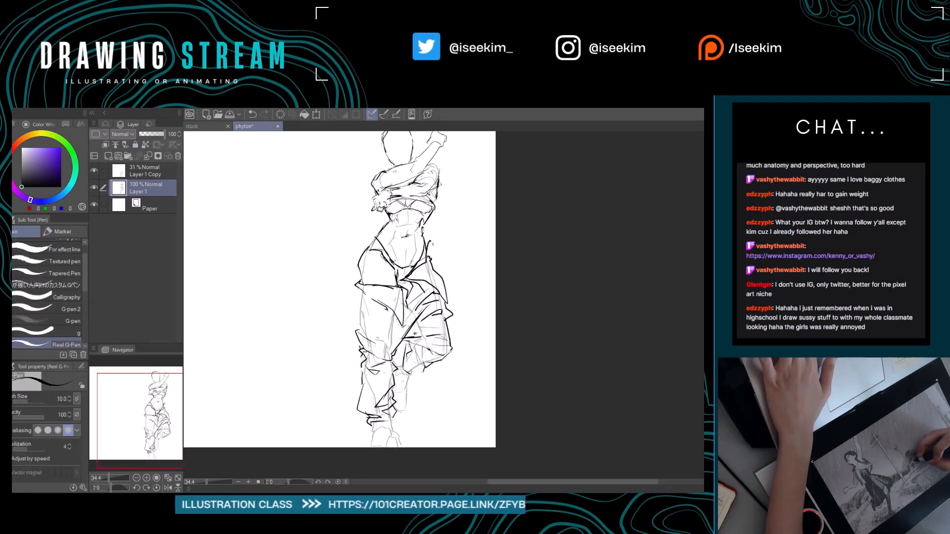
pyautogui.moveTo(407, 348)
pyautogui.mouseDown()
pyautogui.moveTo(399, 355)
pyautogui.moveTo(412, 384)
pyautogui.moveTo(425, 371)
pyautogui.mouseUp()
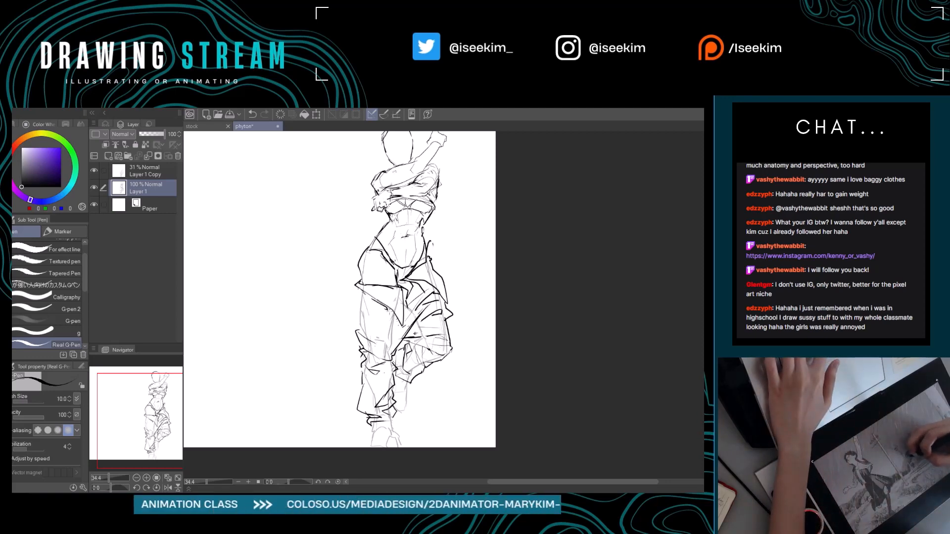
pyautogui.scroll(-1, 339, 290)
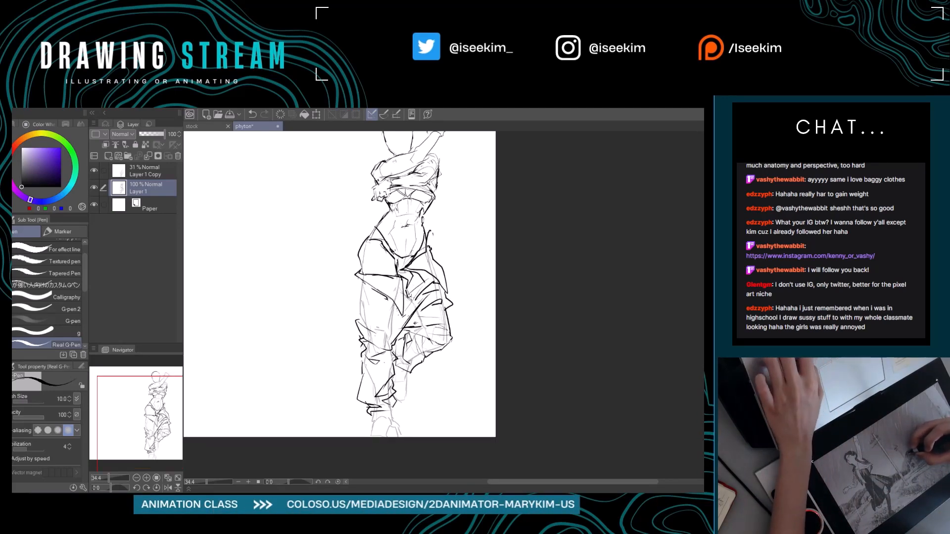
pyautogui.moveTo(409, 296); pyautogui.dragTo(426, 319)
pyautogui.moveTo(370, 292); pyautogui.dragTo(358, 313)
pyautogui.moveTo(359, 313); pyautogui.dragTo(408, 335)
pyautogui.hotkey('ctrl', 'z')
pyautogui.hotkey('ctrl', 'z')
pyautogui.hotkey('ctrl', 'z')
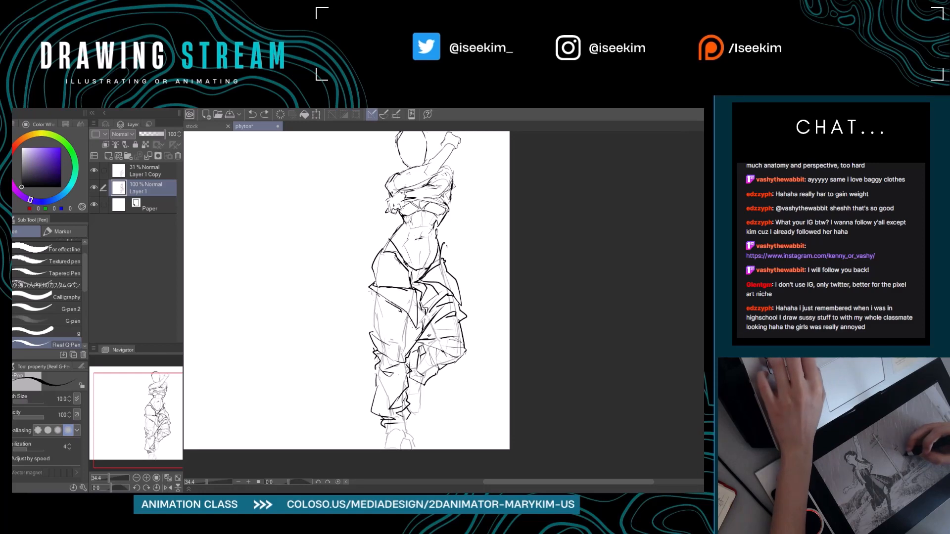
# Draw a pointed, baggy bulge on the standing leg's outer thigh, with fold lines crossing the thigh above the knee.
pyautogui.moveTo(366, 303)
pyautogui.mouseDown()
pyautogui.moveTo(370, 334)
pyautogui.moveTo(399, 350)
pyautogui.moveTo(410, 342)
pyautogui.moveTo(383, 317)
pyautogui.moveTo(418, 339)
pyautogui.mouseUp()
pyautogui.hotkey('ctrl', 'z')
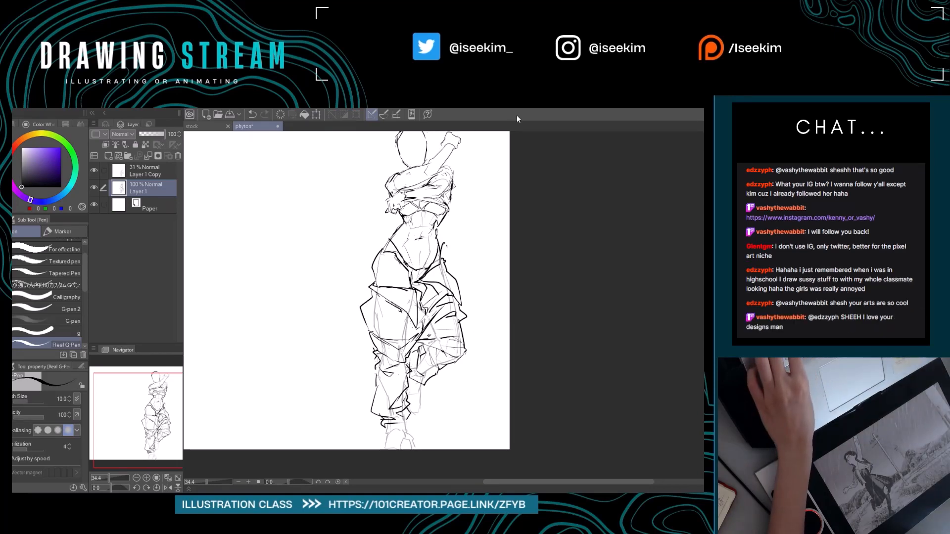
pyautogui.hotkey('ctrl', '0')
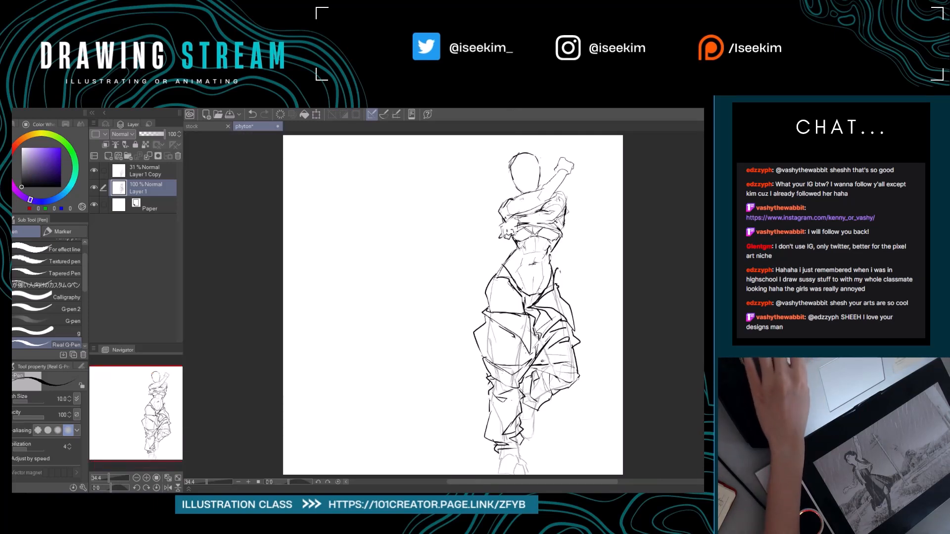
pyautogui.moveTo(483, 338); pyautogui.dragTo(437, 326)
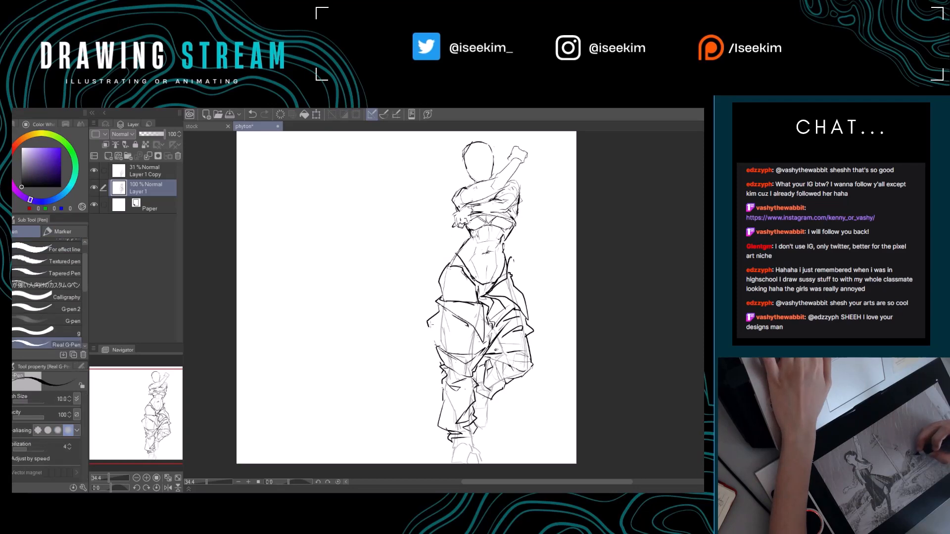
pyautogui.moveTo(434, 337)
pyautogui.mouseDown()
pyautogui.moveTo(390, 343)
pyautogui.moveTo(384, 354)
pyautogui.mouseUp()
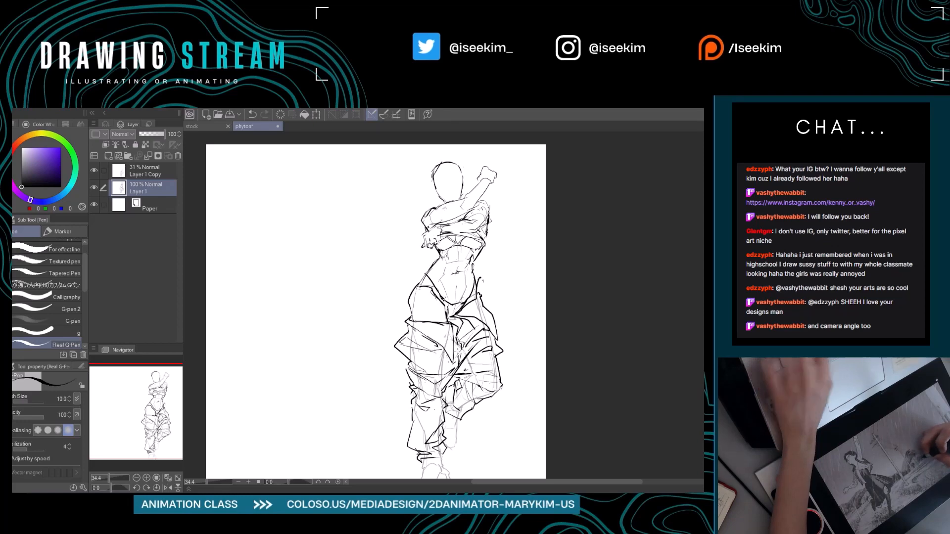
# Erase the stray hip lines on the bent leg and redraw its outer contour as a looser flap from waist to thigh.
pyautogui.moveTo(459, 351); pyautogui.dragTo(441, 340)
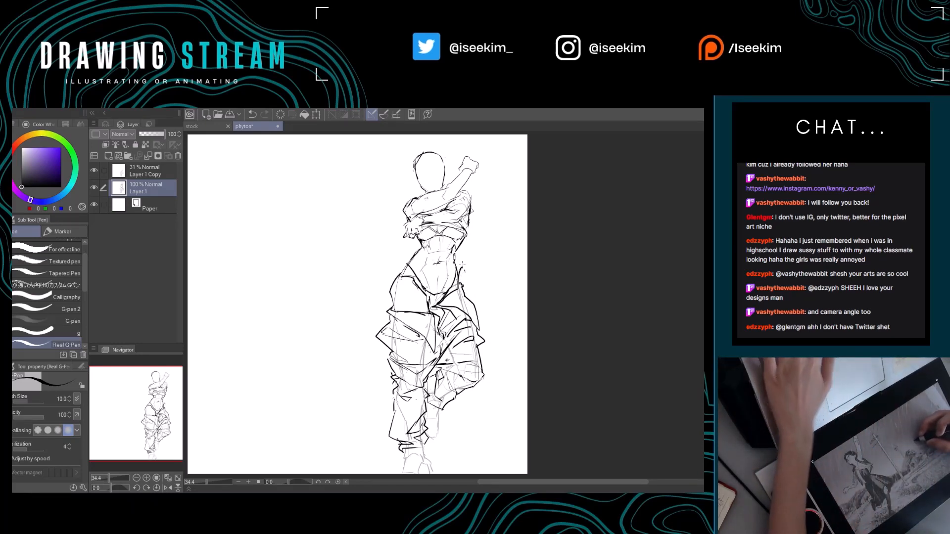
pyautogui.moveTo(464, 280); pyautogui.dragTo(476, 300)
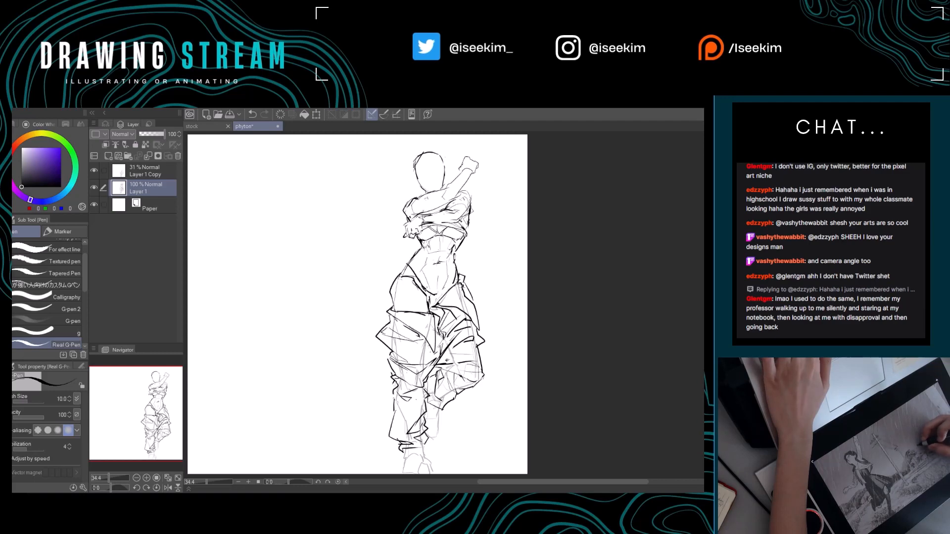
pyautogui.press('e')
pyautogui.press('p')
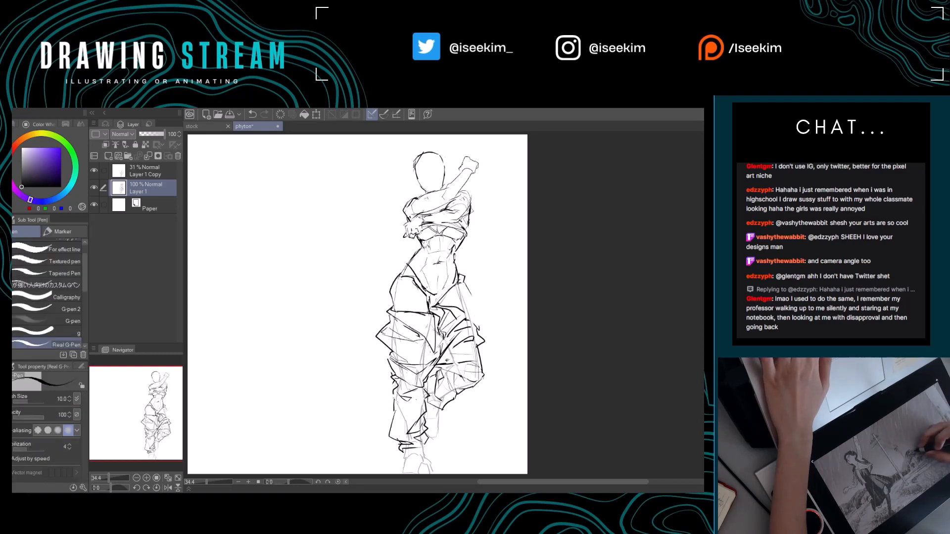
pyautogui.press('e')
pyautogui.press('p')
pyautogui.moveTo(464, 295)
pyautogui.mouseDown()
pyautogui.moveTo(451, 311)
pyautogui.moveTo(466, 303)
pyautogui.moveTo(478, 322)
pyautogui.mouseUp()
pyautogui.moveTo(465, 285)
pyautogui.mouseDown()
pyautogui.moveTo(478, 324)
pyautogui.moveTo(499, 342)
pyautogui.moveTo(528, 328)
pyautogui.mouseUp()
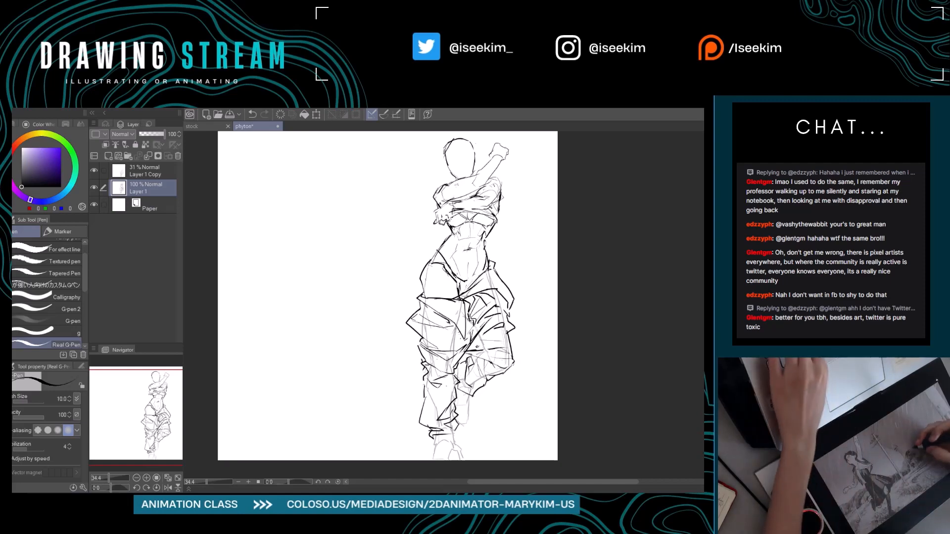
# Add fold lines across the bent thigh, then erase and redraw the outer trouser edge beside the knee.
pyautogui.moveTo(367, 265); pyautogui.dragTo(405, 278)
pyautogui.hotkey('ctrl', 'z')
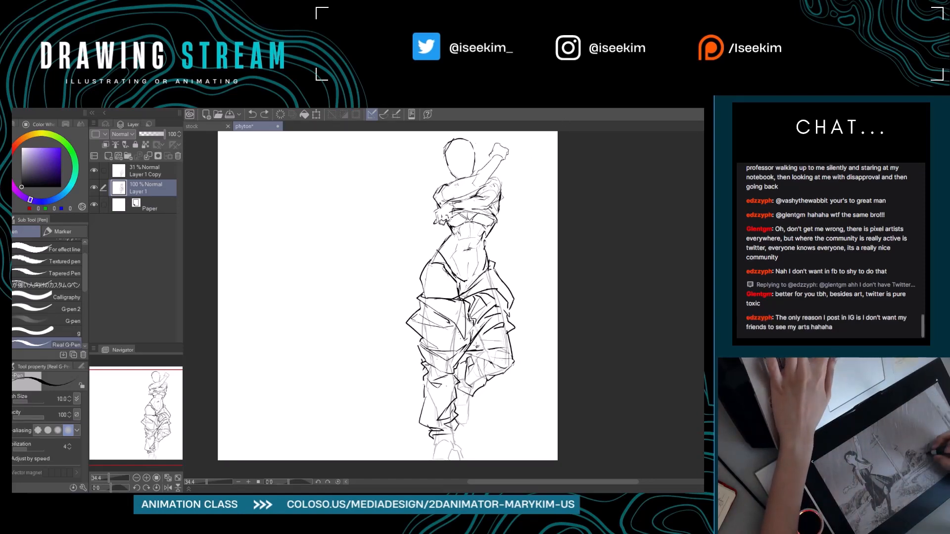
pyautogui.moveTo(468, 349); pyautogui.dragTo(505, 337)
pyautogui.press('e')
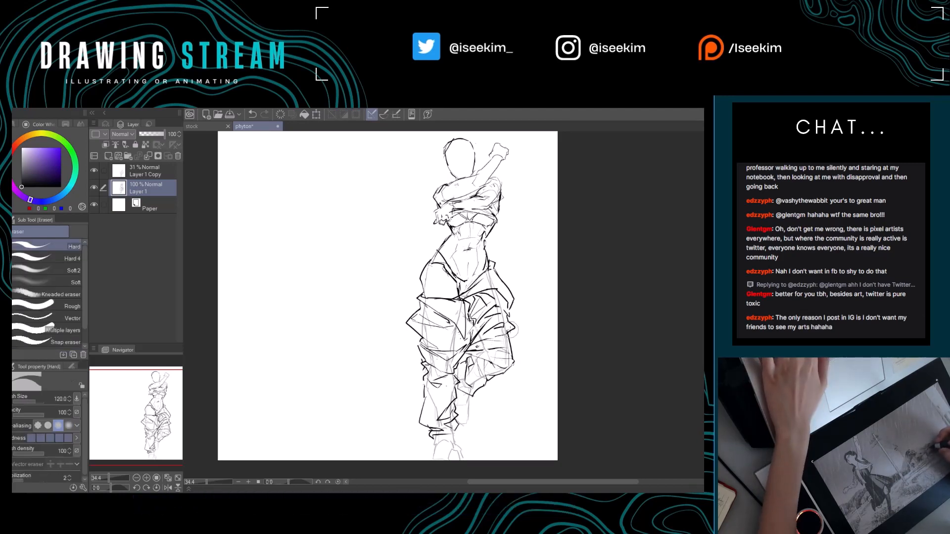
pyautogui.press('p')
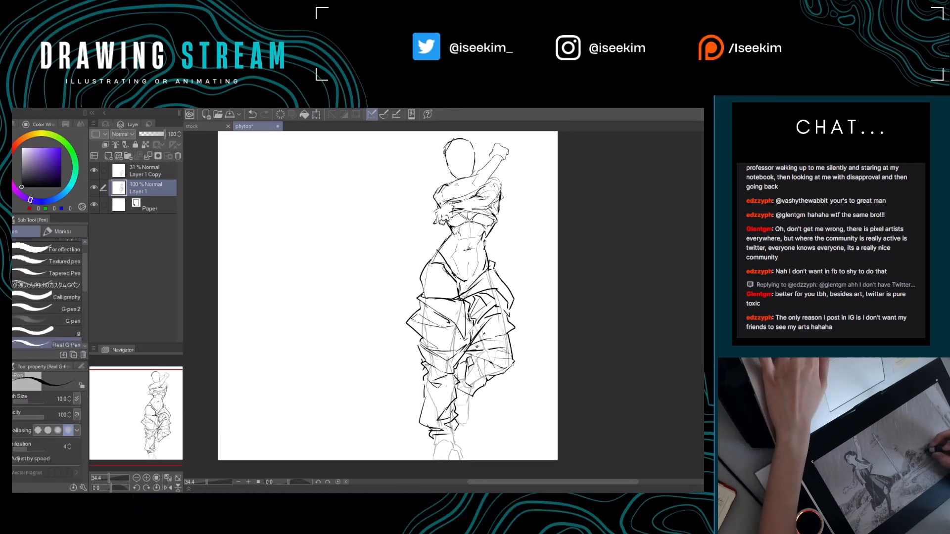
pyautogui.press('e')
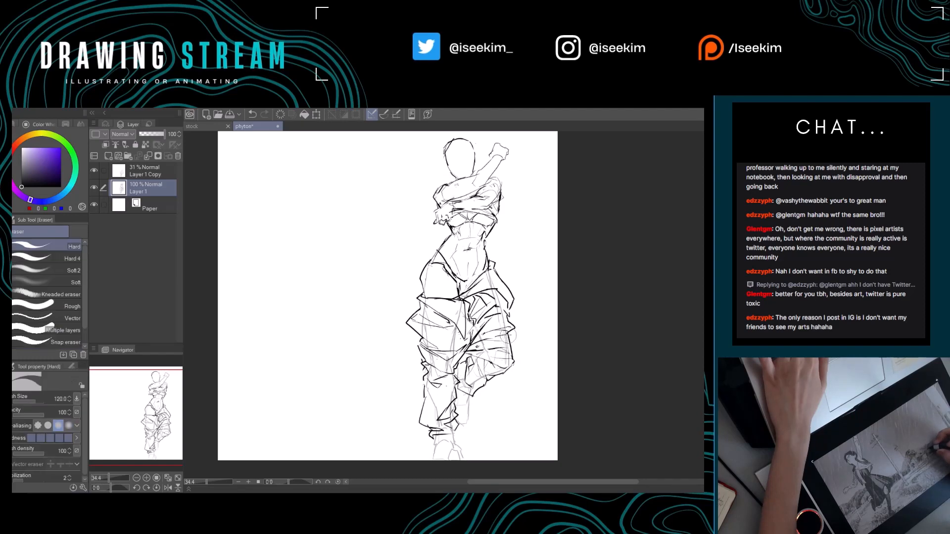
pyautogui.moveTo(508, 336); pyautogui.dragTo(514, 345)
pyautogui.press('p')
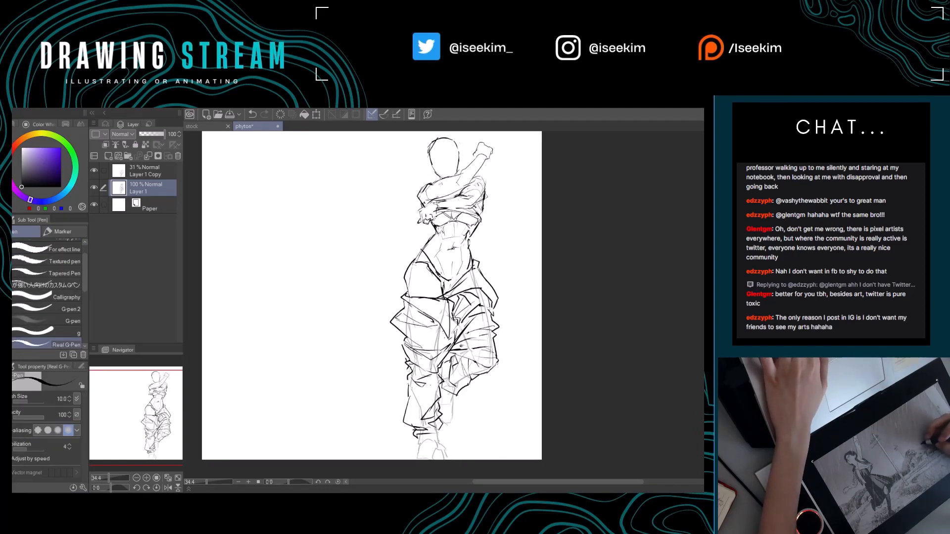
# Rework the bent leg's outer edge beneath the hip flap and simplify the folds on its upper thigh.
pyautogui.press('e')
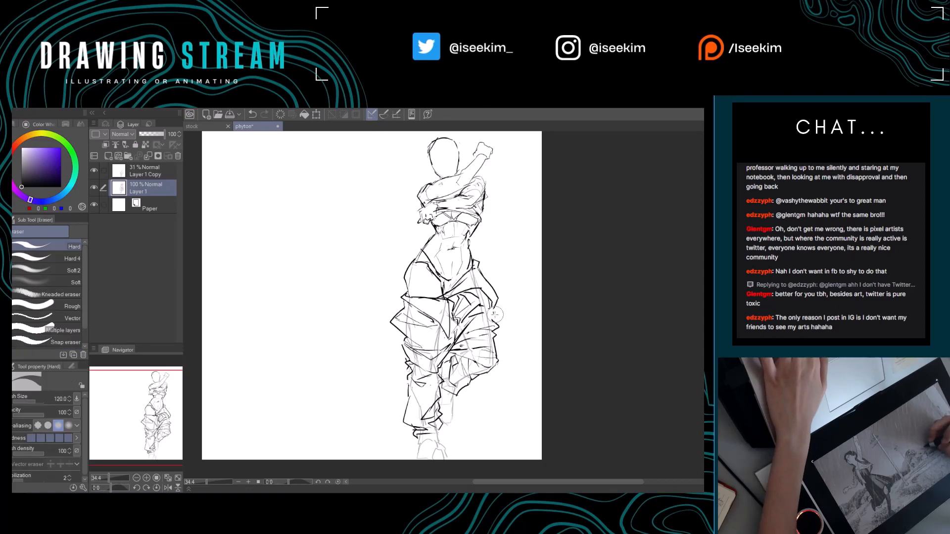
pyautogui.press('p')
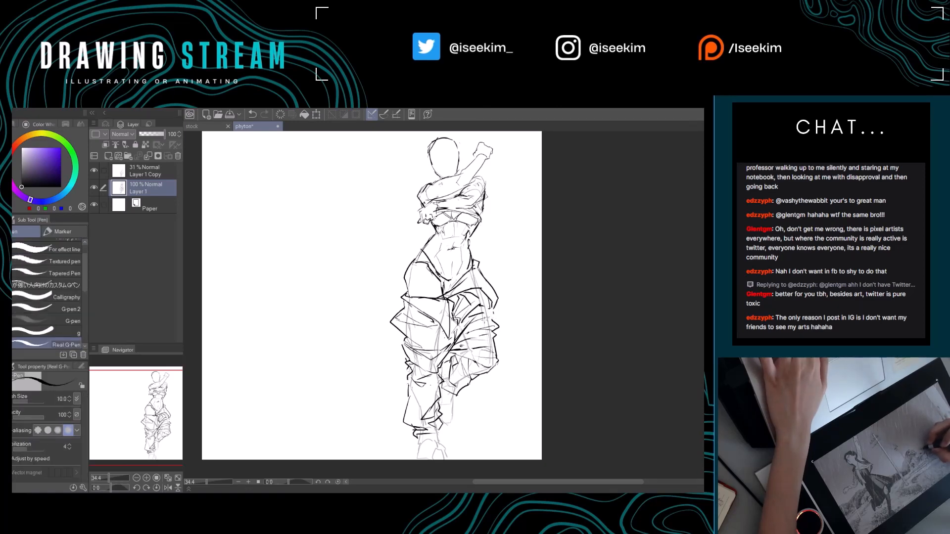
pyautogui.press('e')
pyautogui.press('p')
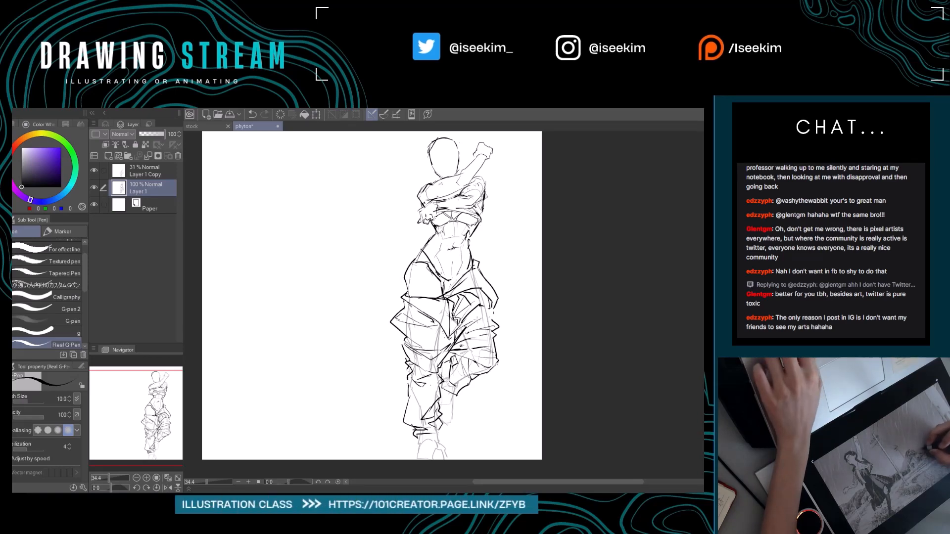
pyautogui.hotkey('ctrl', 'z')
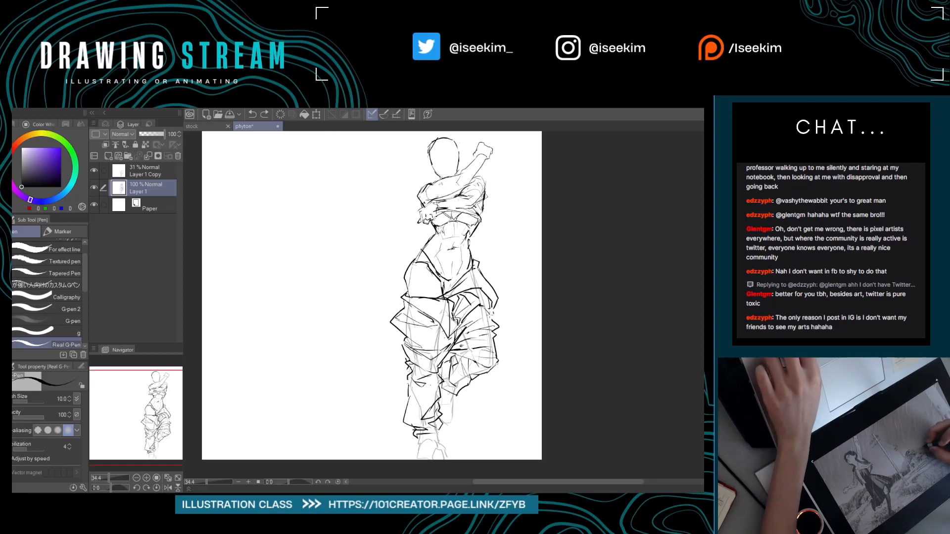
pyautogui.moveTo(481, 294)
pyautogui.mouseDown()
pyautogui.moveTo(501, 318)
pyautogui.moveTo(486, 316)
pyautogui.moveTo(476, 298)
pyautogui.moveTo(471, 309)
pyautogui.moveTo(482, 317)
pyautogui.mouseUp()
pyautogui.hotkey('ctrl', 'z')
pyautogui.press('e')
pyautogui.press('p')
pyautogui.press('e')
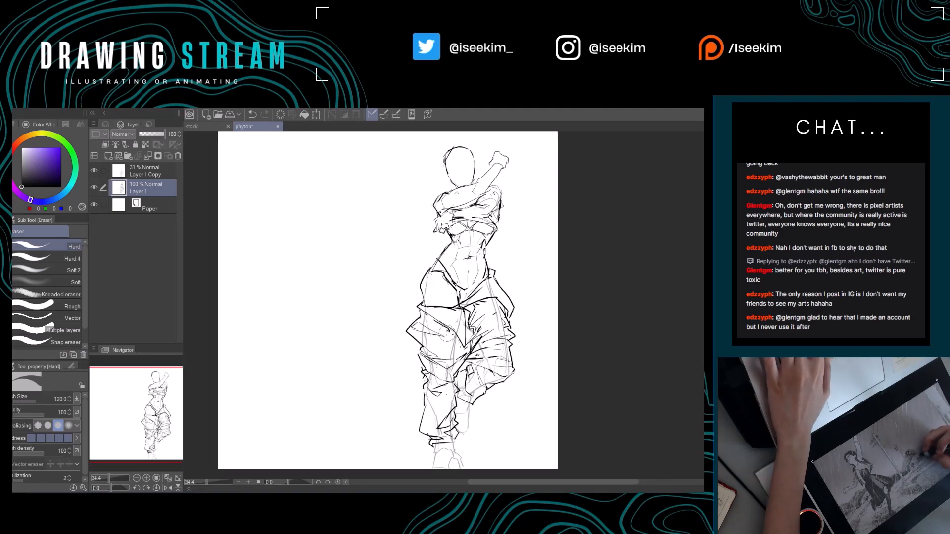
# Clean up the overlapping fold lines on the standing thigh and adjust the creases across both trouser legs.
pyautogui.press('p')
pyautogui.press('e')
pyautogui.moveTo(446, 333); pyautogui.dragTo(440, 326)
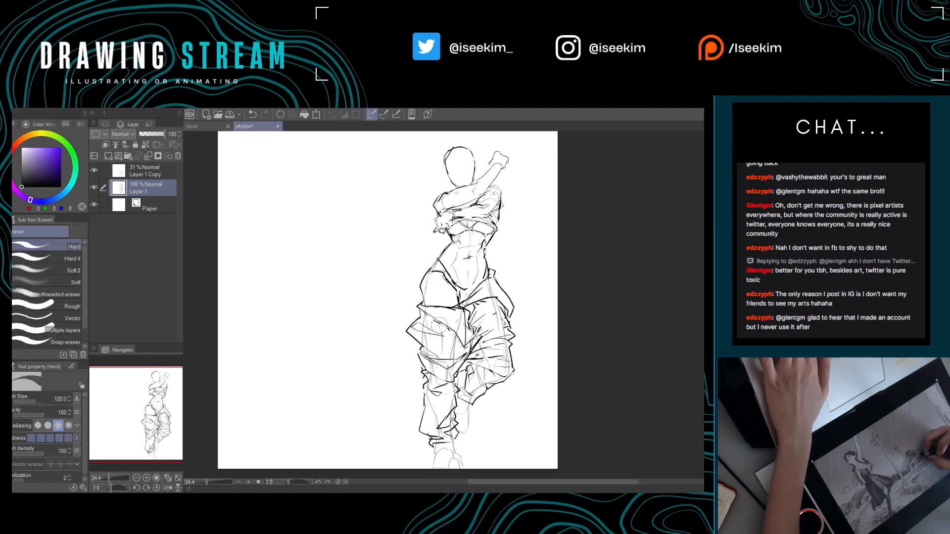
pyautogui.moveTo(495, 351); pyautogui.dragTo(472, 347)
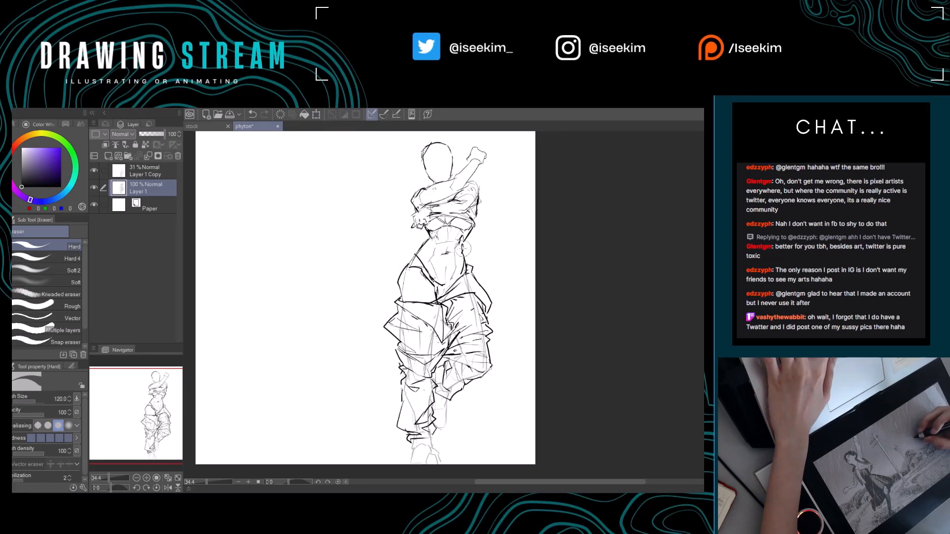
# Refine the waist, lower-abdomen and hip lines above the trousers, alternately erasing and redrawing small strokes.
pyautogui.press('p')
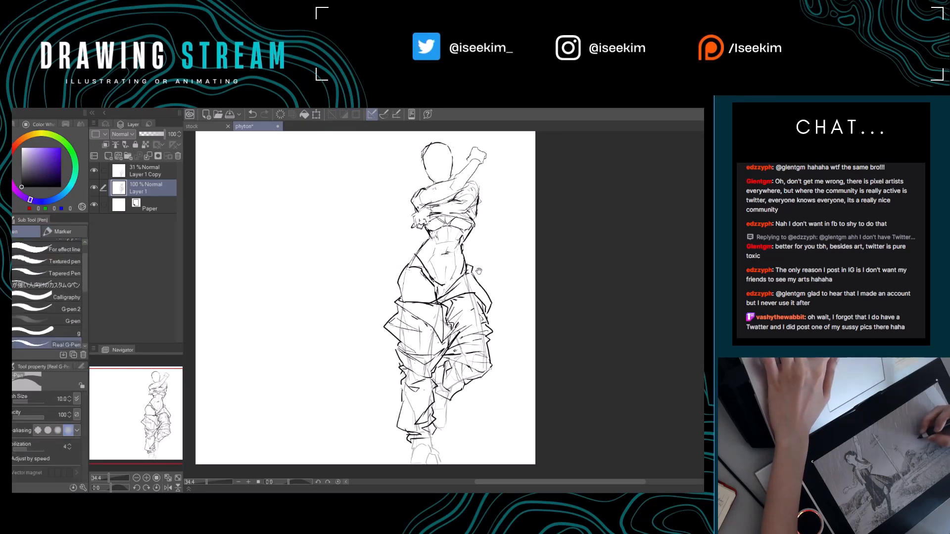
pyautogui.moveTo(479, 271); pyautogui.dragTo(497, 264)
pyautogui.press('e')
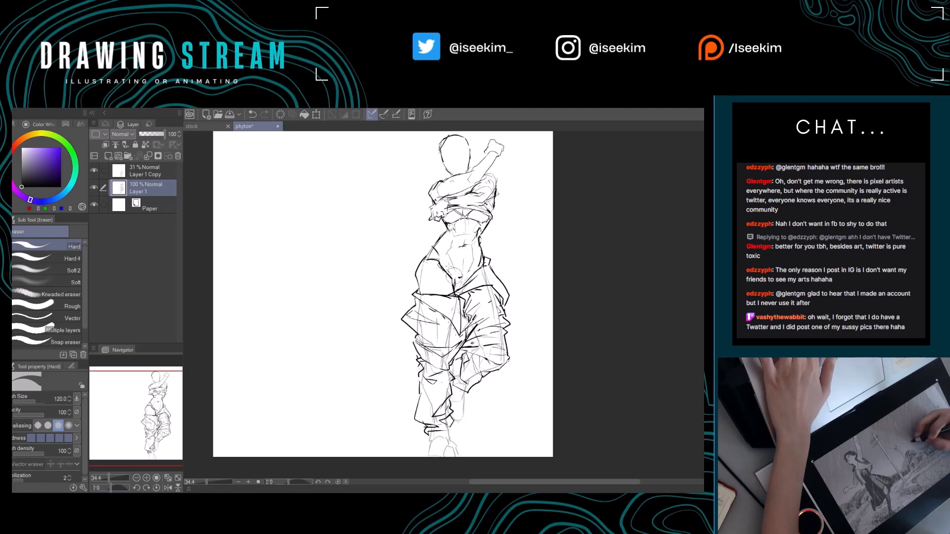
pyautogui.press('p')
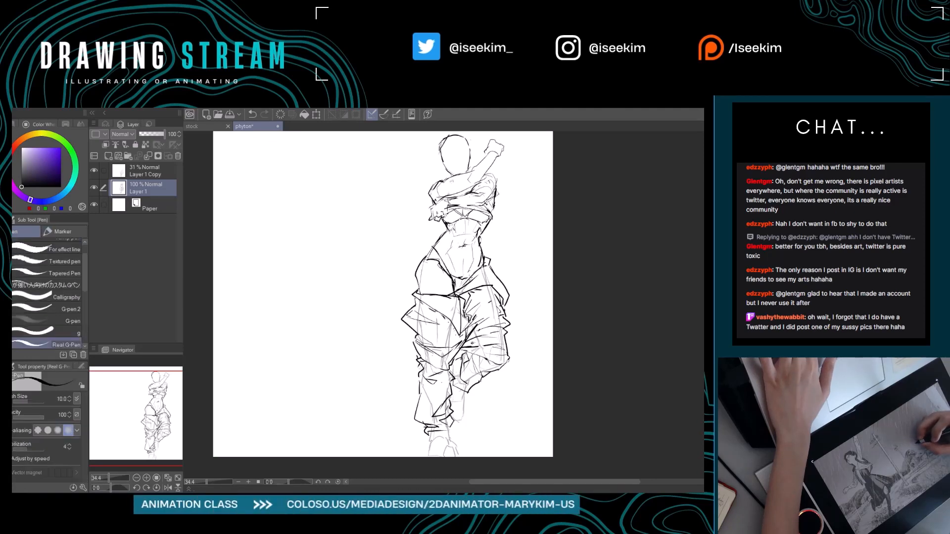
pyautogui.press('e')
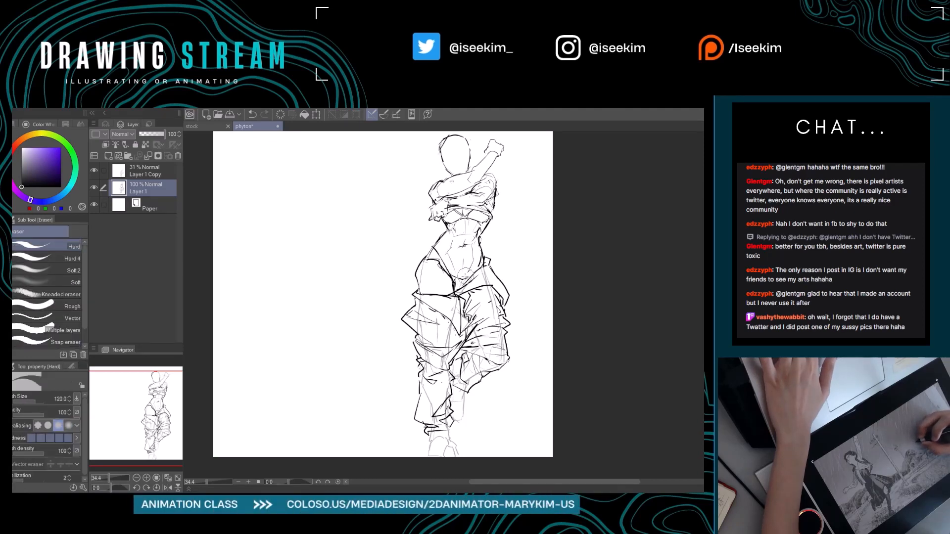
pyautogui.press('p')
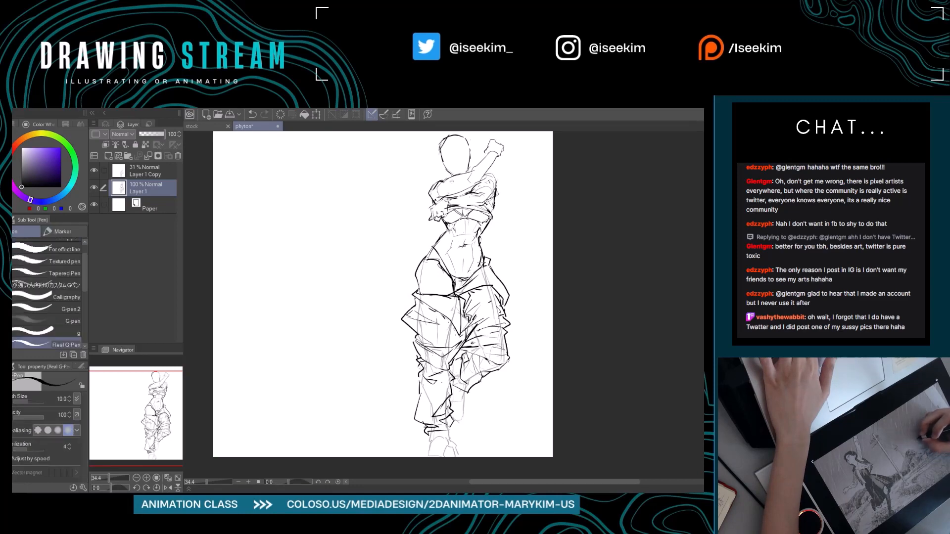
pyautogui.press('e')
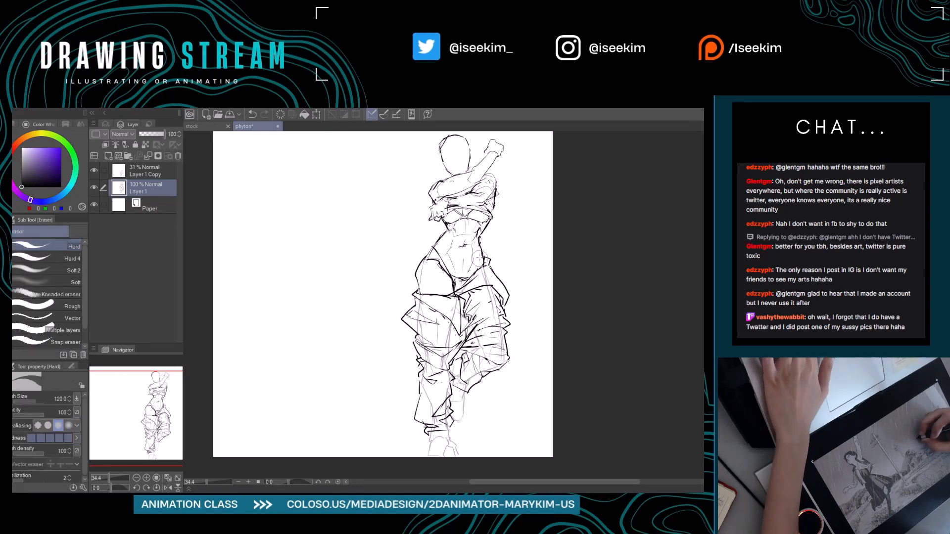
pyautogui.press('p')
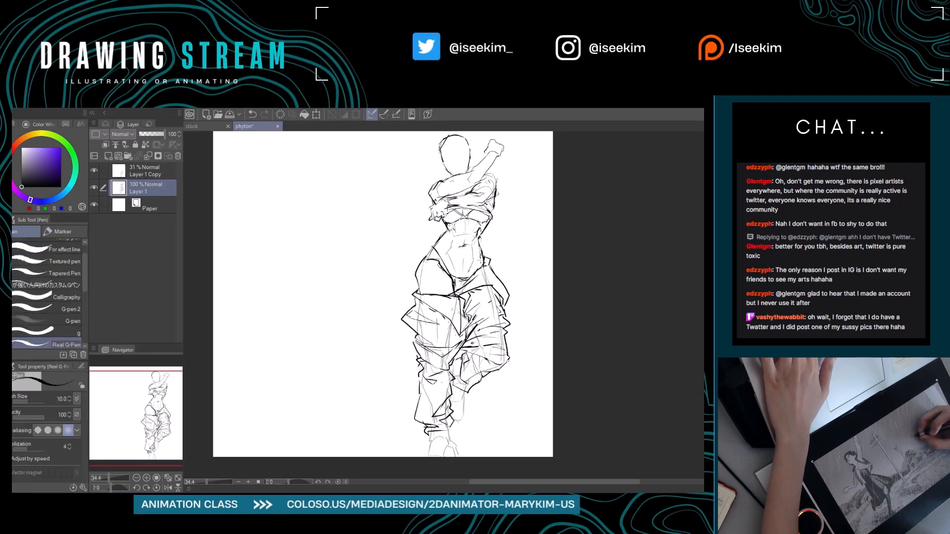
# Undo the latest waist strokes, erase the abdomen's inner muscle lines and redraw them more simply.
pyautogui.moveTo(478, 258); pyautogui.dragTo(483, 271)
pyautogui.hotkey('ctrl', 'z')
pyautogui.hotkey('ctrl', 'z')
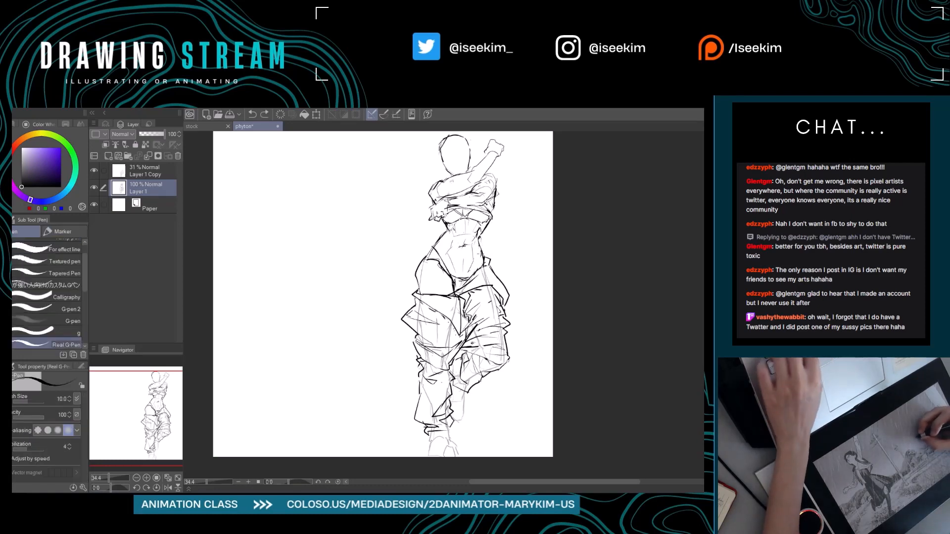
pyautogui.scroll(1, 468, 263)
pyautogui.press('e')
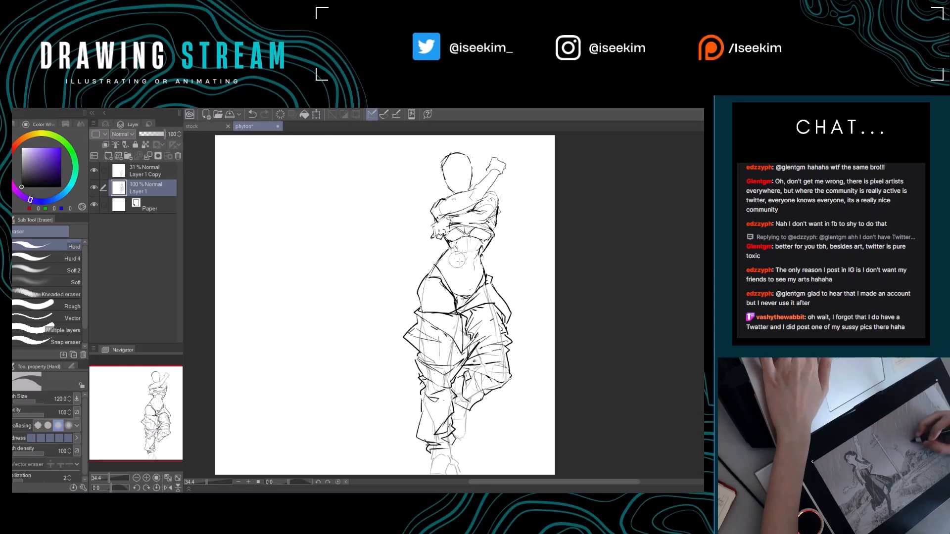
pyautogui.press('p')
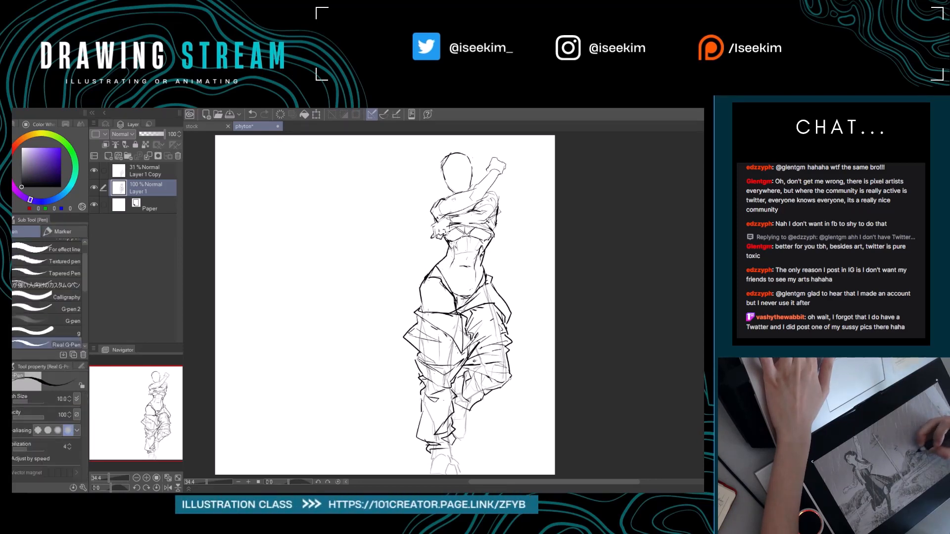
pyautogui.moveTo(488, 350); pyautogui.dragTo(474, 346)
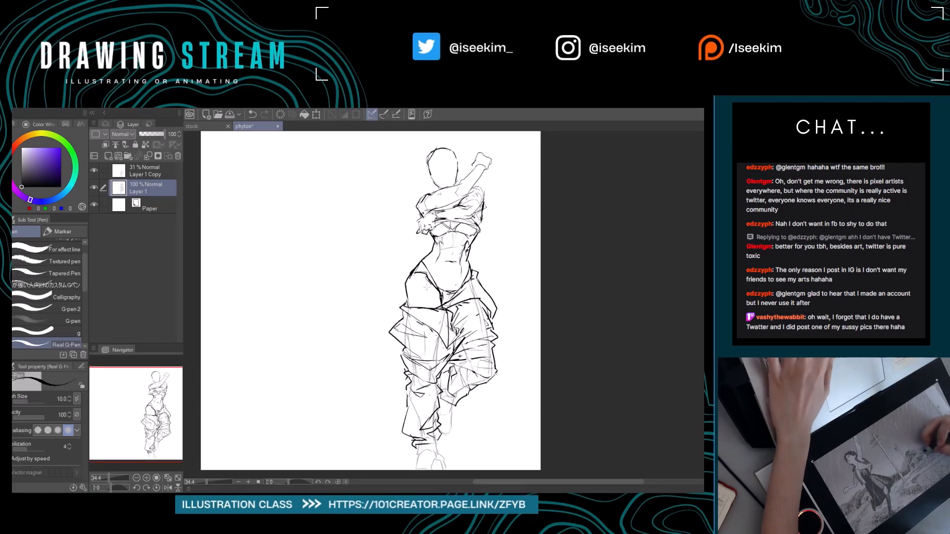
# Refine the rib and abdominal muscle marks on the bare torso by alternately erasing and redrawing short strokes.
pyautogui.press('e')
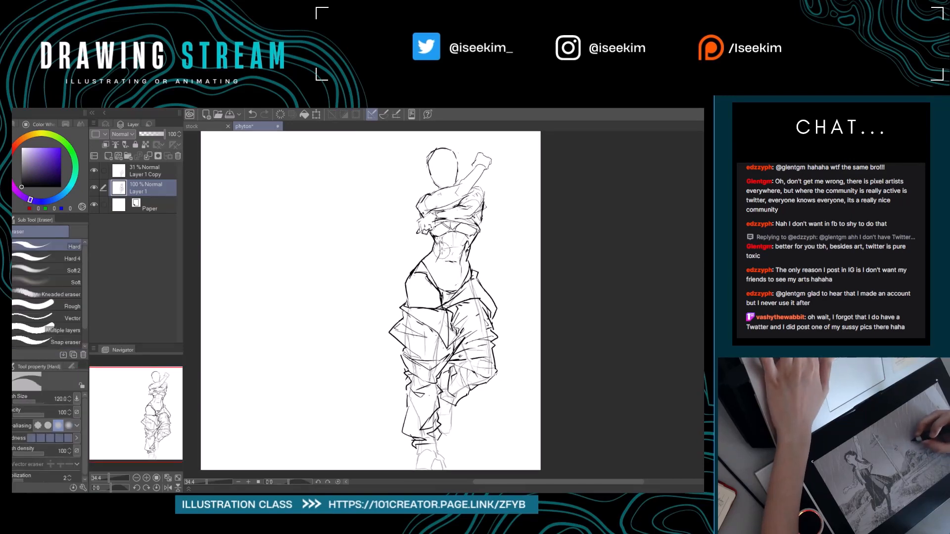
pyautogui.press('p')
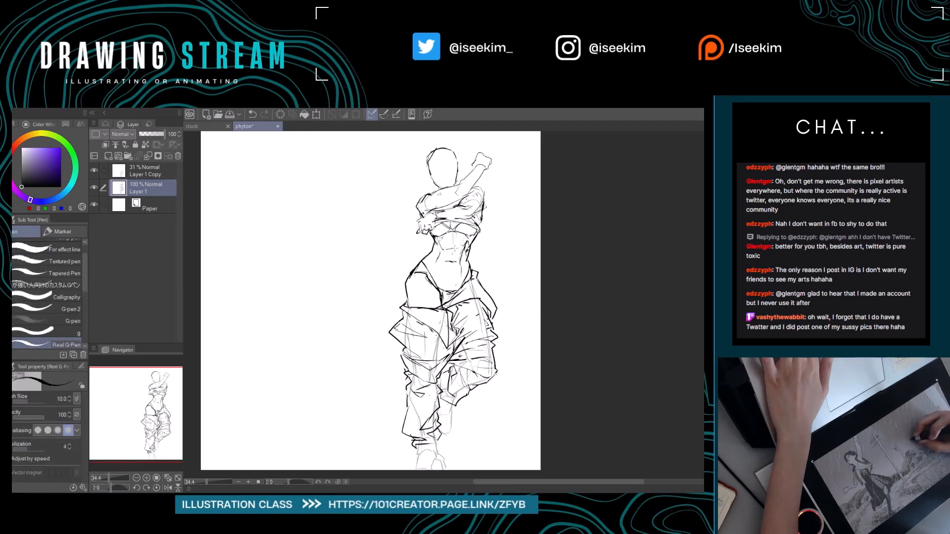
pyautogui.press('e')
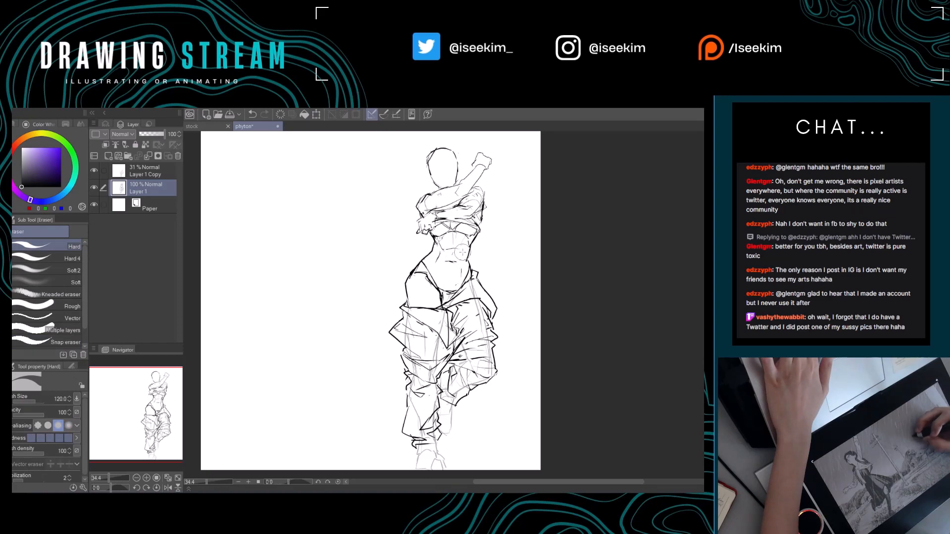
pyautogui.press('p')
pyautogui.press('e')
pyautogui.press('p')
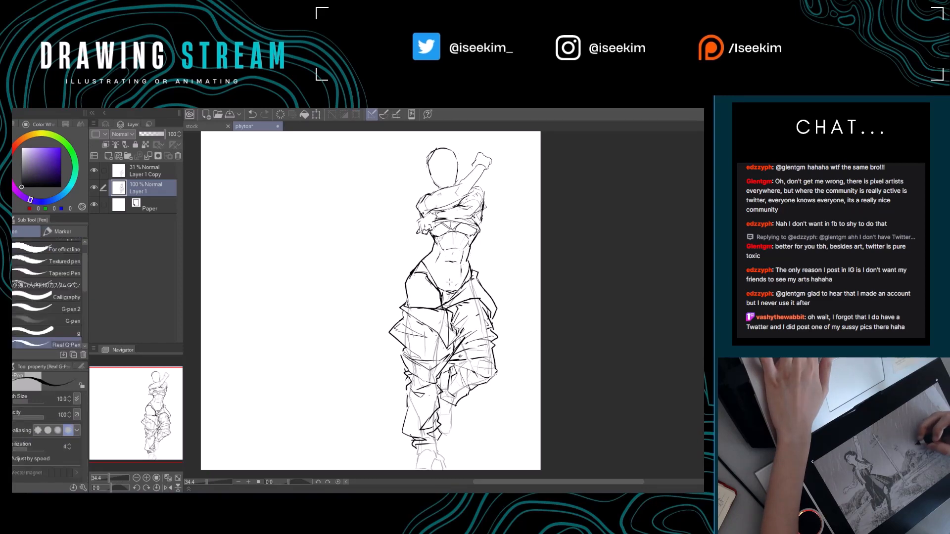
pyautogui.press('e')
pyautogui.press('p')
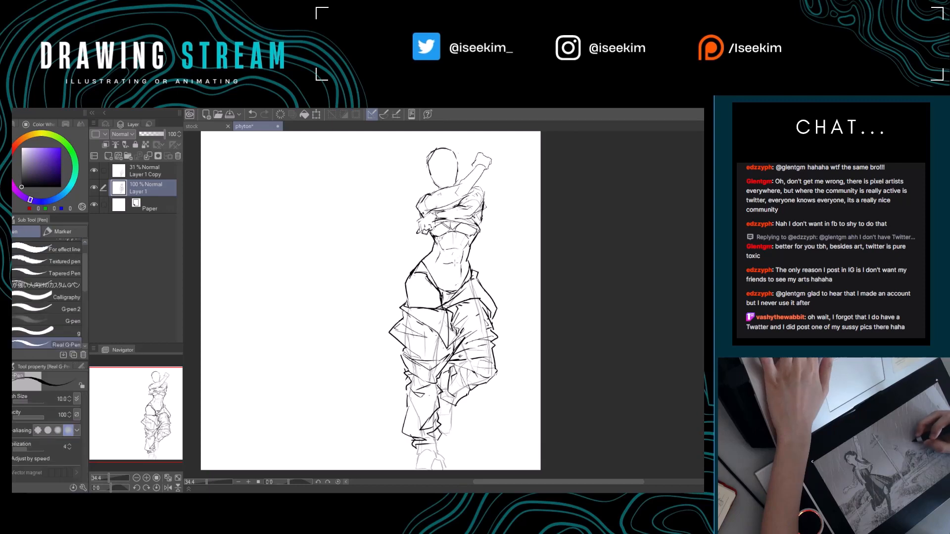
pyautogui.press('e')
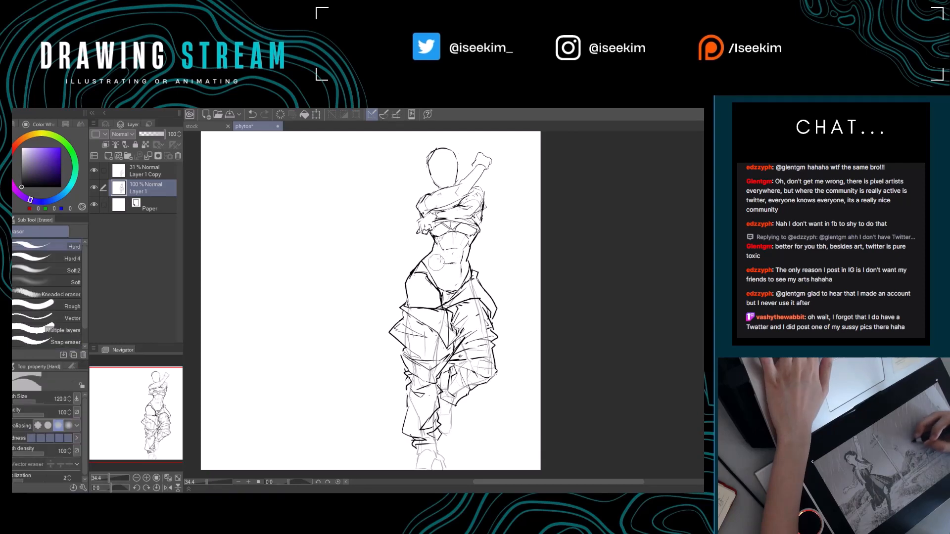
pyautogui.press('p')
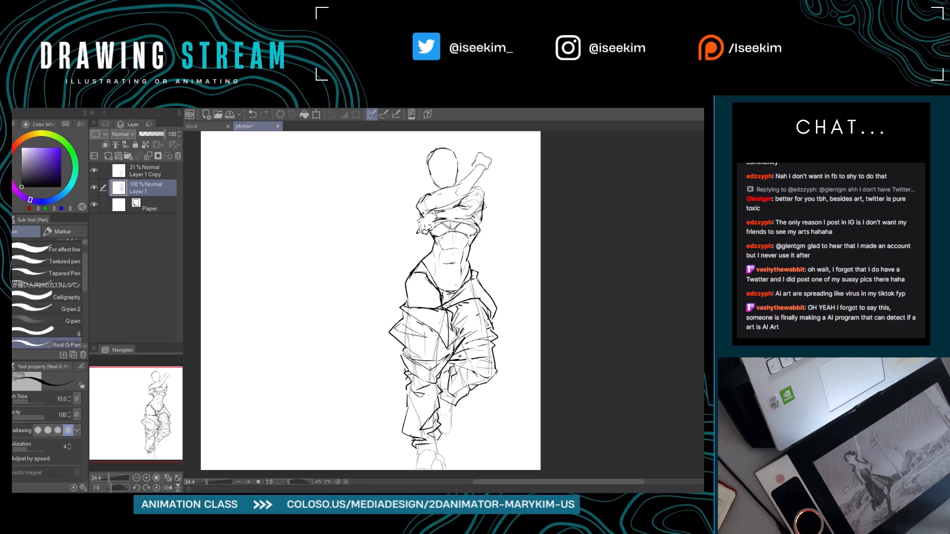
# Erase the old folds and contours on the standing leg's trousers between the knee and ankle.
pyautogui.moveTo(441, 203); pyautogui.dragTo(466, 236)
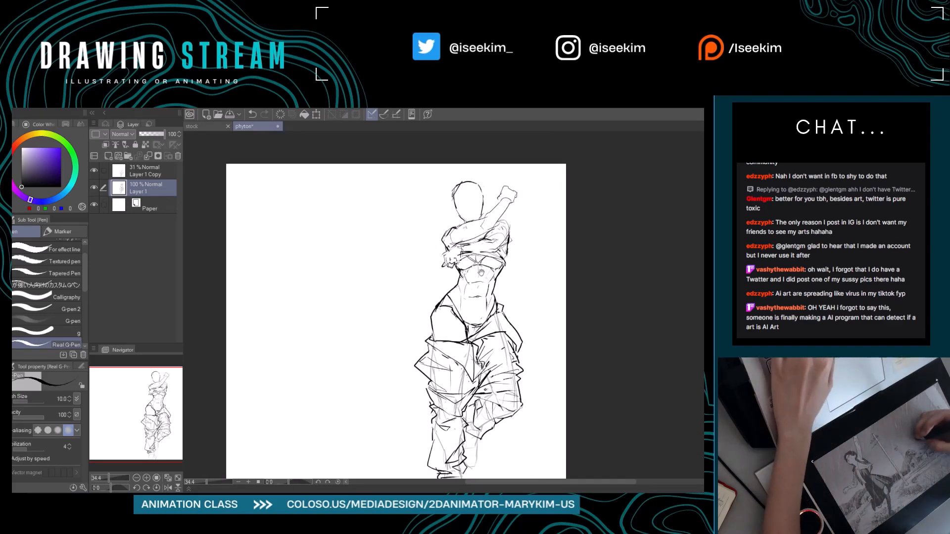
pyautogui.moveTo(451, 272); pyautogui.dragTo(467, 241)
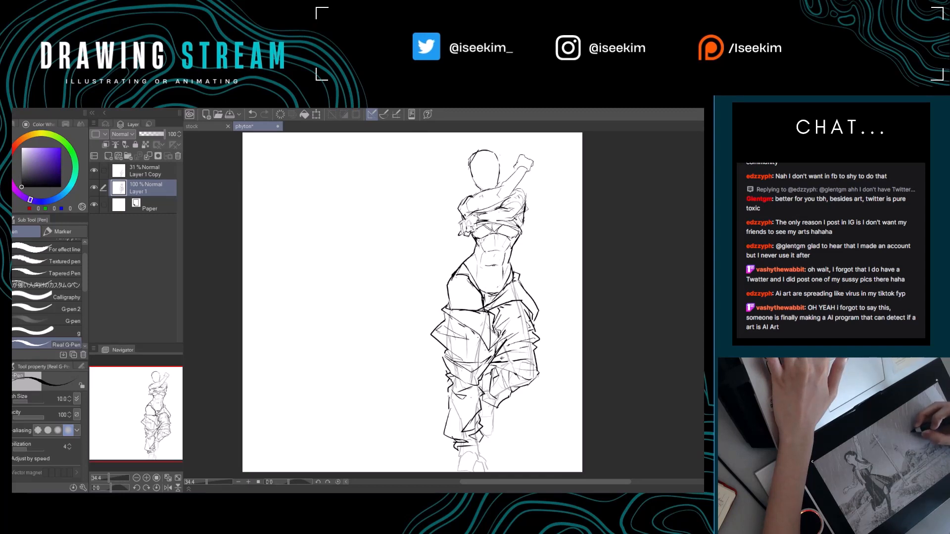
pyautogui.moveTo(491, 251); pyautogui.dragTo(456, 249)
pyautogui.moveTo(463, 334)
pyautogui.mouseDown()
pyautogui.moveTo(476, 308)
pyautogui.moveTo(457, 291)
pyautogui.mouseUp()
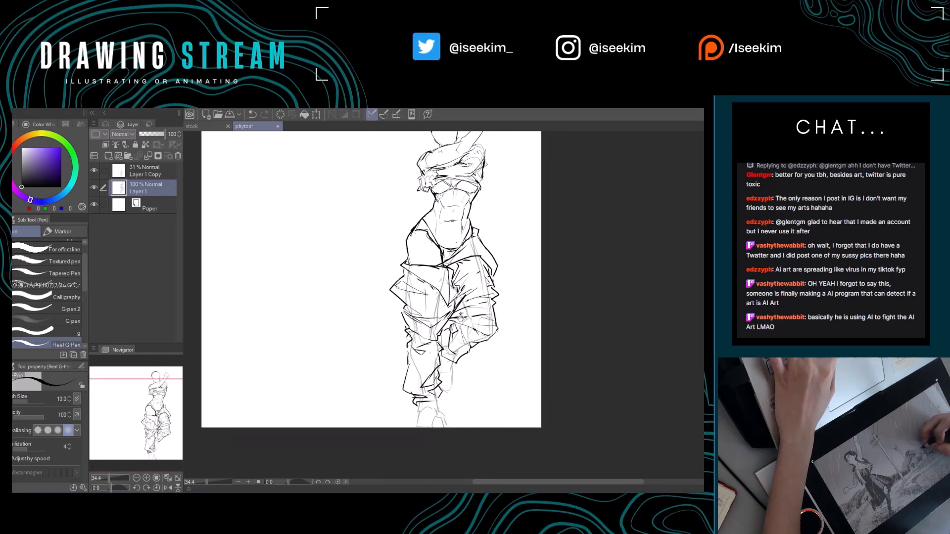
pyautogui.press('e')
pyautogui.moveTo(412, 340)
pyautogui.mouseDown()
pyautogui.moveTo(435, 364)
pyautogui.moveTo(435, 382)
pyautogui.mouseUp()
pyautogui.press('p')
pyautogui.moveTo(406, 331)
pyautogui.mouseDown()
pyautogui.moveTo(441, 368)
pyautogui.moveTo(435, 389)
pyautogui.moveTo(407, 376)
pyautogui.moveTo(406, 354)
pyautogui.moveTo(431, 396)
pyautogui.mouseUp()
pyautogui.press('e')
pyautogui.press('p')
pyautogui.press('e')
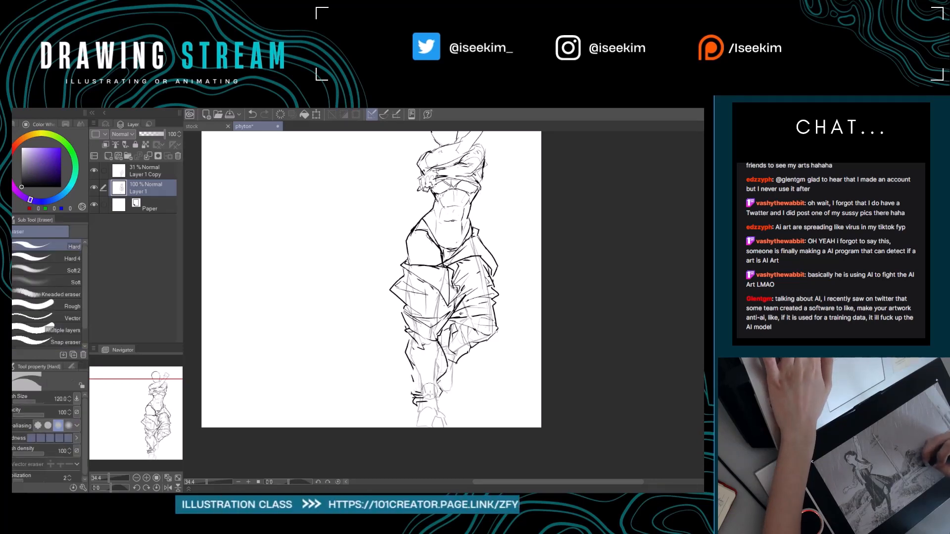
# Clear the remaining shin and ankle lines, then redraw the standing leg's lower trousers with diagonal folds and a gathered cuff.
pyautogui.moveTo(413, 354)
pyautogui.mouseDown()
pyautogui.moveTo(418, 396)
pyautogui.moveTo(446, 369)
pyautogui.moveTo(440, 375)
pyautogui.mouseUp()
pyautogui.press('p')
pyautogui.moveTo(449, 342)
pyautogui.mouseDown()
pyautogui.moveTo(439, 391)
pyautogui.moveTo(437, 349)
pyautogui.mouseUp()
pyautogui.press('e')
pyautogui.press('p')
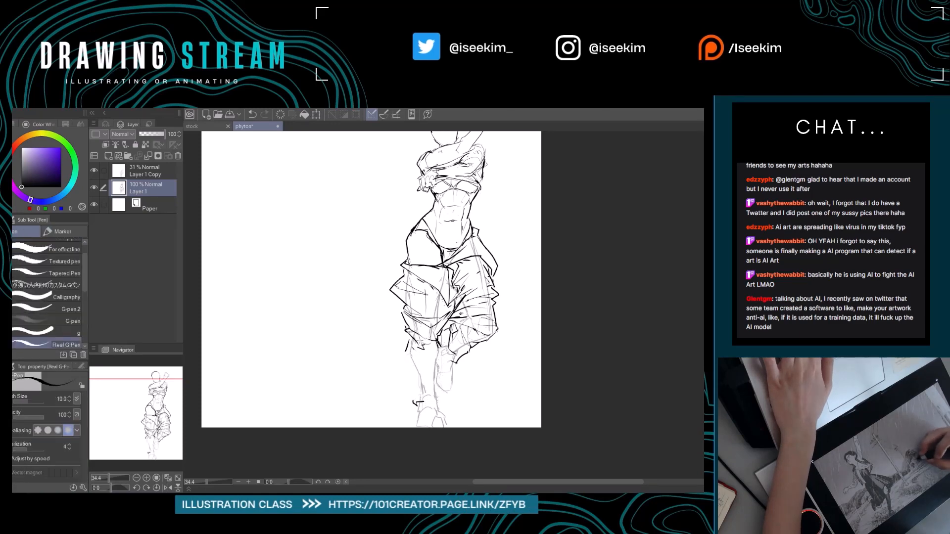
pyautogui.press('e')
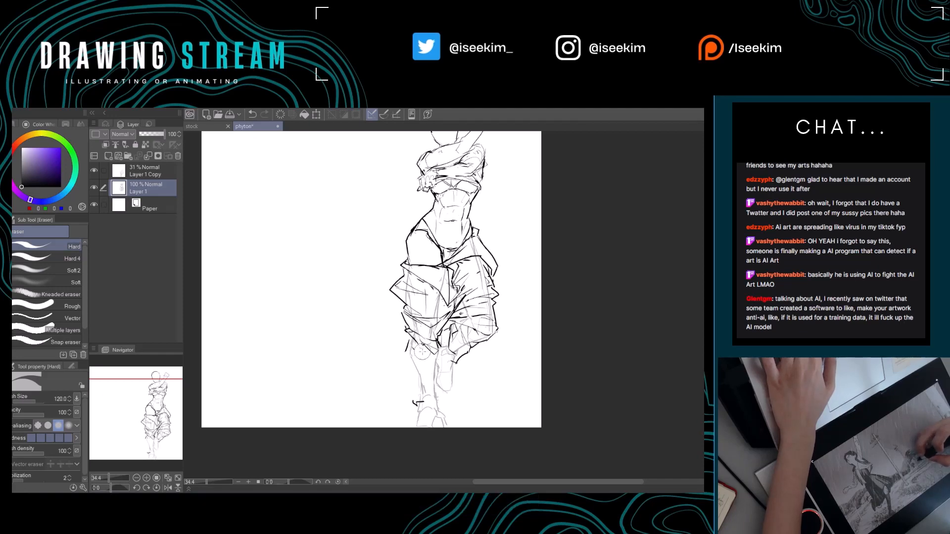
pyautogui.press('p')
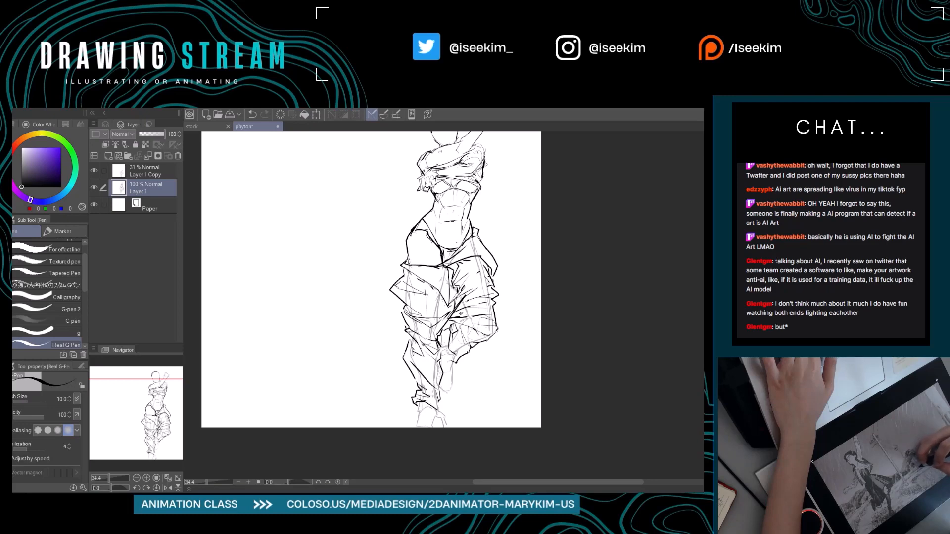
# Rework the bent leg's lower trouser folds and hem, then redraw the outer edge around the knee.
pyautogui.moveTo(473, 372)
pyautogui.mouseDown()
pyautogui.moveTo(438, 375)
pyautogui.moveTo(444, 362)
pyautogui.moveTo(425, 353)
pyautogui.moveTo(434, 365)
pyautogui.moveTo(480, 374)
pyautogui.moveTo(452, 399)
pyautogui.mouseUp()
pyautogui.press('e')
pyautogui.press('p')
pyautogui.press('e')
pyautogui.moveTo(435, 352)
pyautogui.mouseDown()
pyautogui.moveTo(448, 348)
pyautogui.moveTo(435, 351)
pyautogui.moveTo(463, 361)
pyautogui.moveTo(464, 372)
pyautogui.mouseUp()
pyautogui.press('p')
pyautogui.press('e')
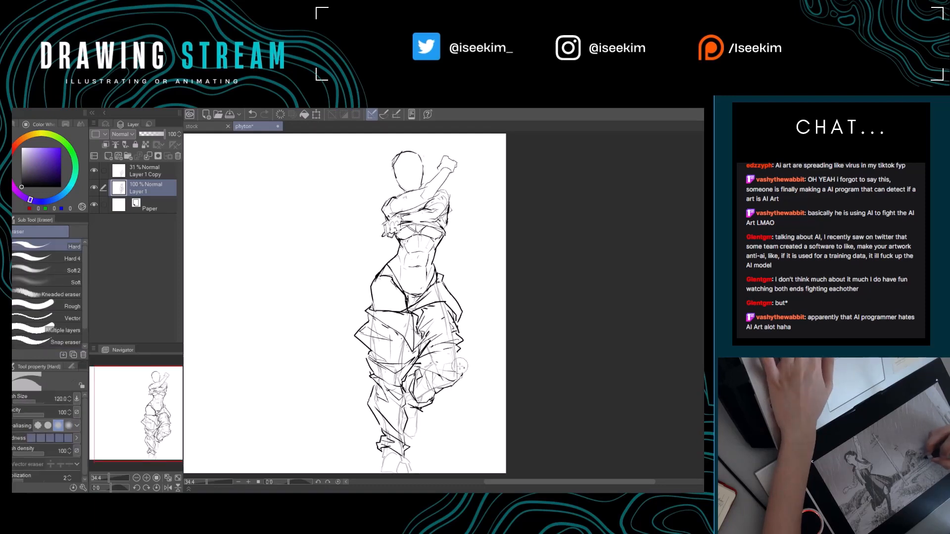
pyautogui.press('p')
pyautogui.press('p')
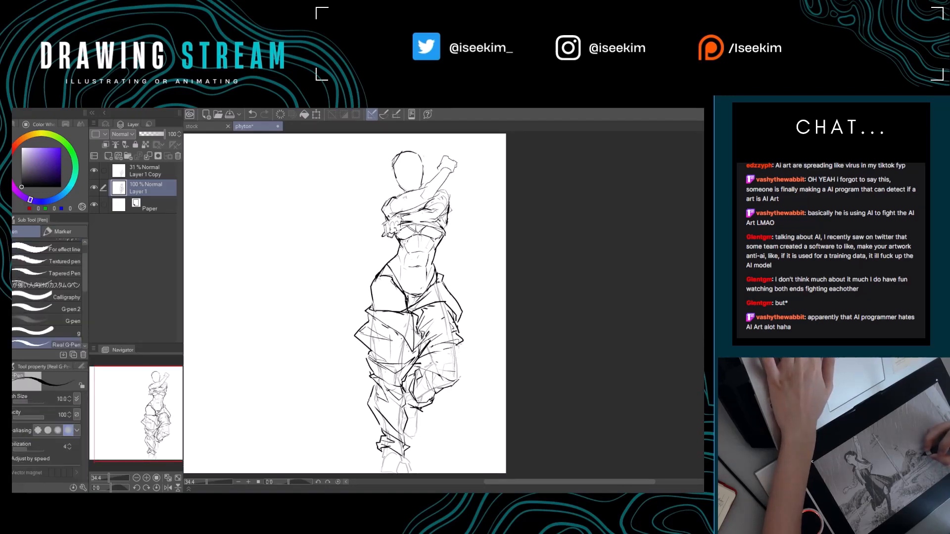
pyautogui.moveTo(463, 341)
pyautogui.mouseDown()
pyautogui.moveTo(460, 385)
pyautogui.moveTo(515, 344)
pyautogui.mouseUp()
# Reshape the tip of the hip flap beside the bent leg and redraw the folded-over edge on the standing thigh.
pyautogui.press('e')
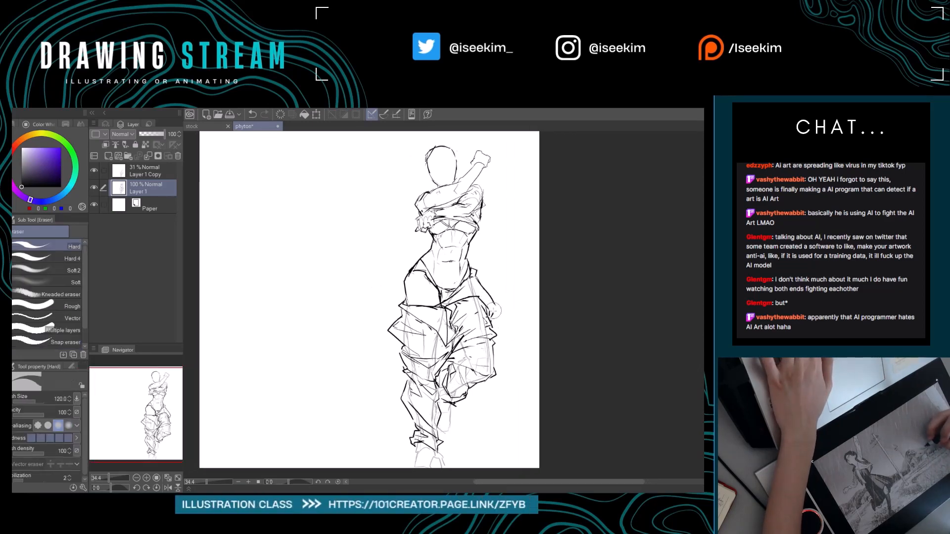
pyautogui.press('p')
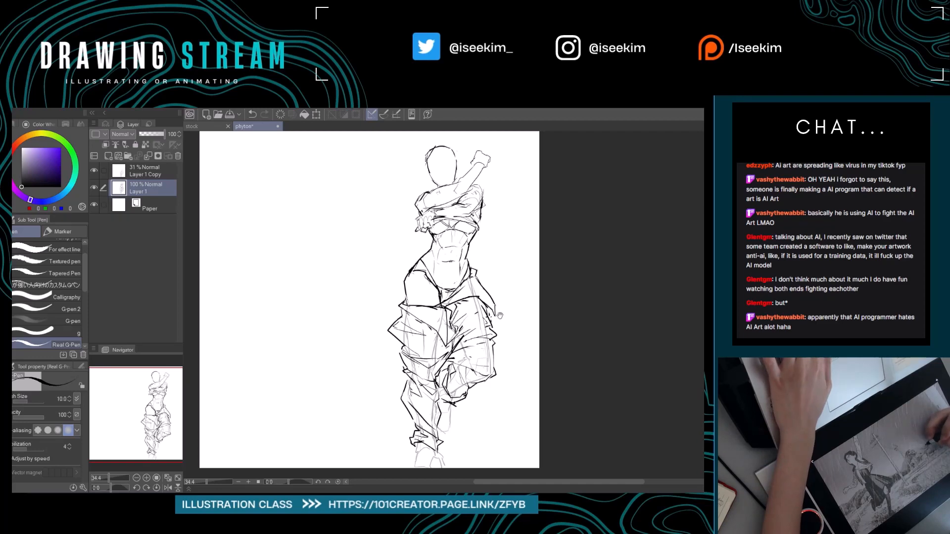
pyautogui.moveTo(424, 327)
pyautogui.mouseDown()
pyautogui.moveTo(452, 330)
pyautogui.moveTo(456, 339)
pyautogui.moveTo(437, 323)
pyautogui.moveTo(418, 327)
pyautogui.moveTo(446, 331)
pyautogui.moveTo(437, 322)
pyautogui.moveTo(465, 360)
pyautogui.moveTo(476, 314)
pyautogui.mouseUp()
pyautogui.press('e')
pyautogui.press('p')
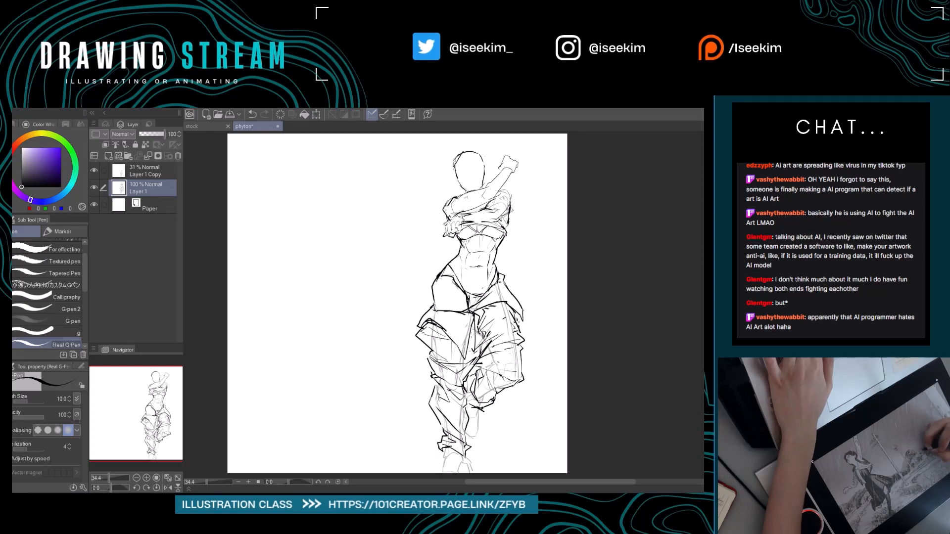
# Draw a pointed flap hanging over the standing thigh and clean up the inner-leg folds beside and beneath it.
pyautogui.press('e')
pyautogui.moveTo(466, 358)
pyautogui.mouseDown()
pyautogui.moveTo(470, 337)
pyautogui.moveTo(452, 341)
pyautogui.moveTo(454, 354)
pyautogui.moveTo(473, 319)
pyautogui.mouseUp()
pyautogui.press('p')
pyautogui.moveTo(458, 354)
pyautogui.mouseDown()
pyautogui.moveTo(467, 346)
pyautogui.moveTo(466, 372)
pyautogui.mouseUp()
pyautogui.press('e')
pyautogui.press('p')
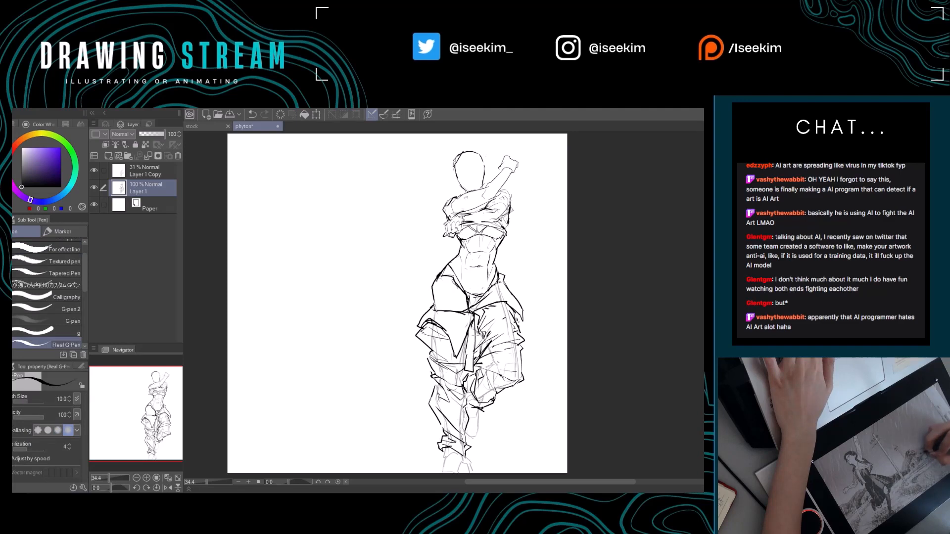
pyautogui.press('e')
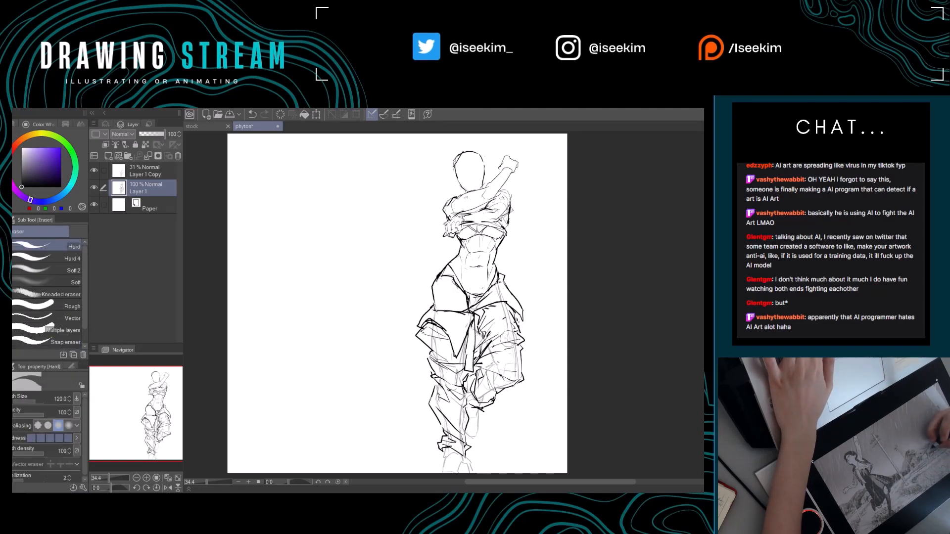
pyautogui.moveTo(464, 345); pyautogui.dragTo(440, 333)
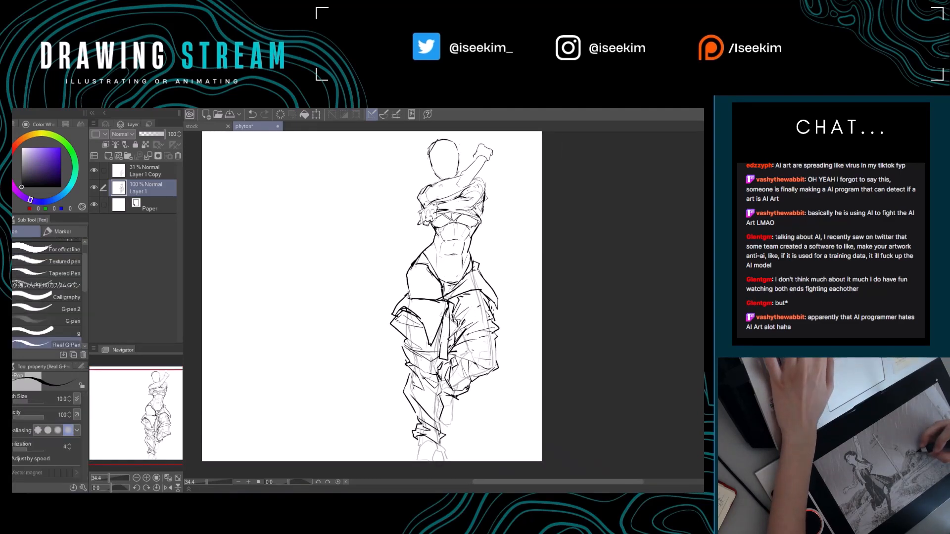
pyautogui.press('p')
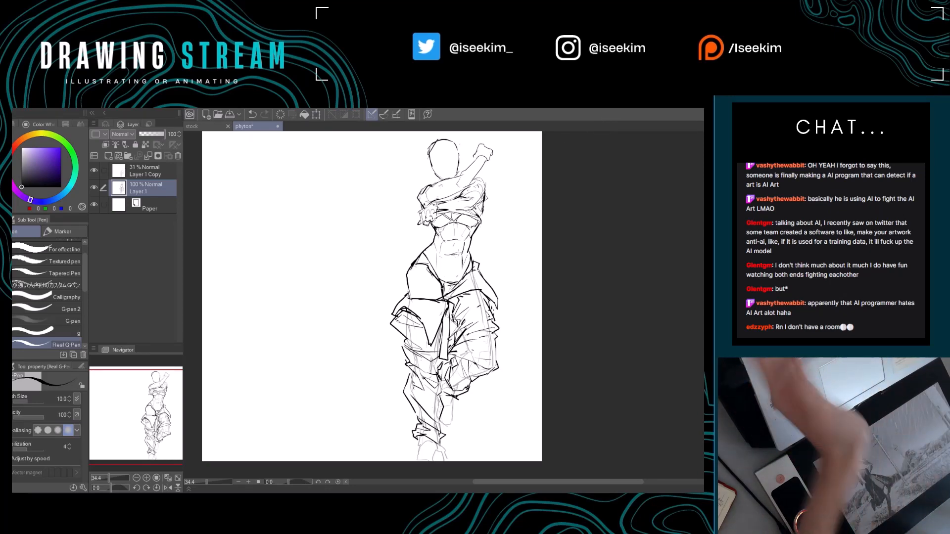
# Erase and redraw the hip and upper-thigh contour of the standing leg above the trouser flap.
pyautogui.press('e')
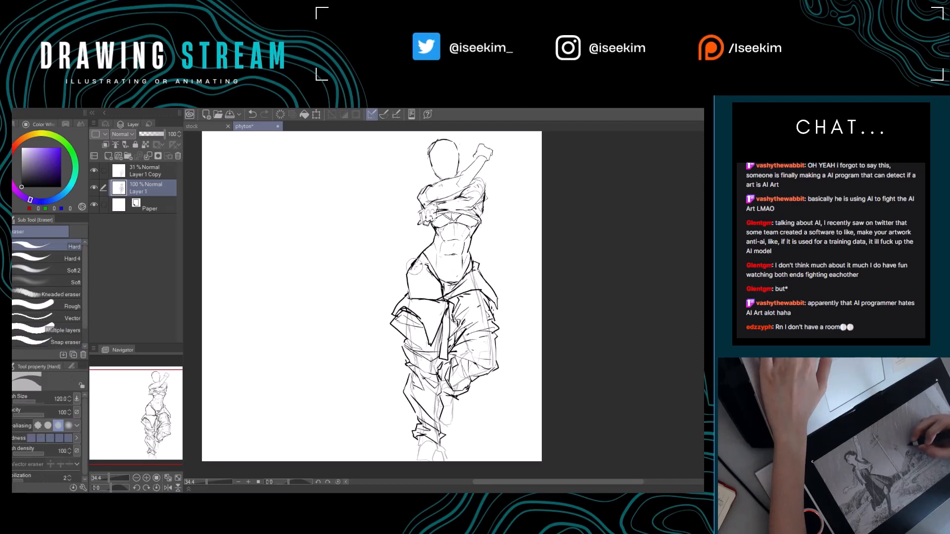
pyautogui.press('p')
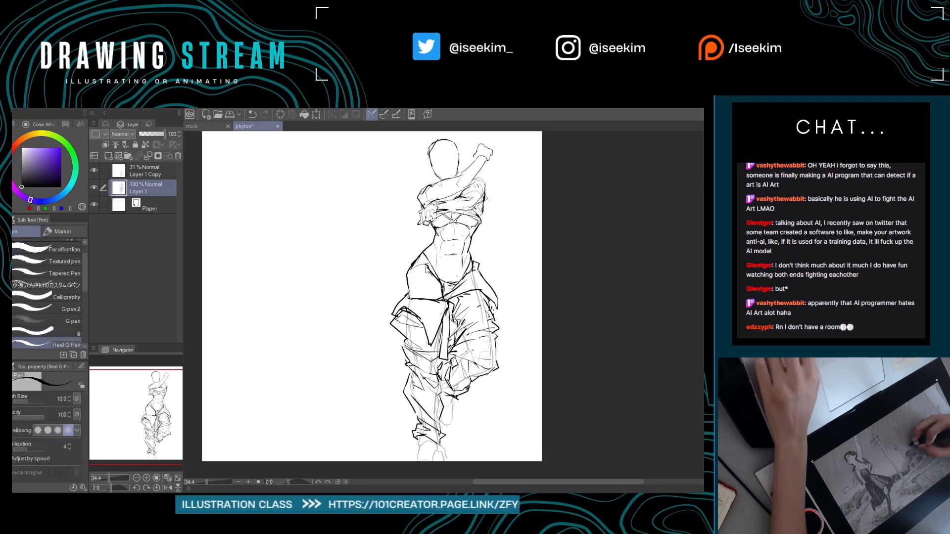
pyautogui.moveTo(445, 297); pyautogui.dragTo(420, 312)
pyautogui.press('e')
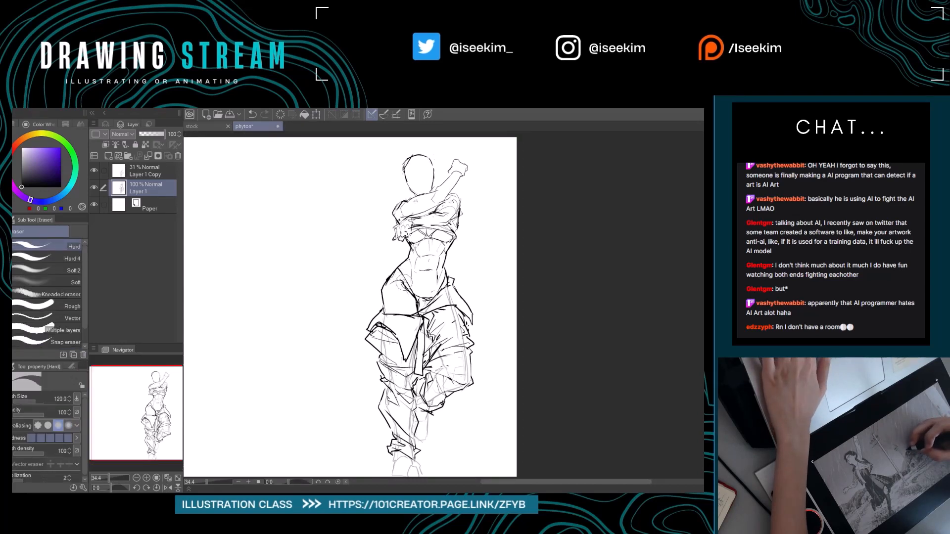
pyautogui.moveTo(413, 298)
pyautogui.mouseDown()
pyautogui.moveTo(455, 291)
pyautogui.moveTo(429, 299)
pyautogui.mouseUp()
pyautogui.press('p')
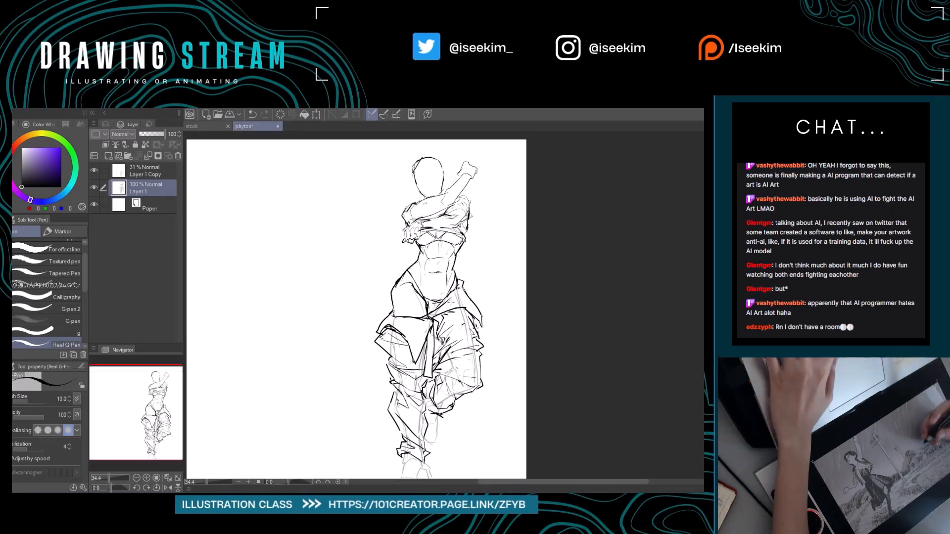
pyautogui.moveTo(449, 319); pyautogui.dragTo(440, 285)
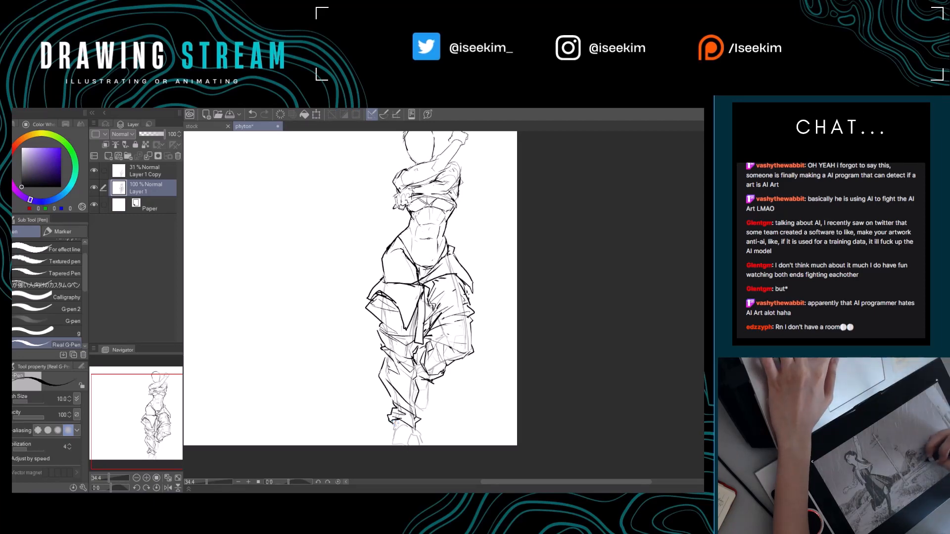
# Erase the diagonal shin folds on the standing leg and redraw the outer trouser contour down to the cuff.
pyautogui.moveTo(435, 389)
pyautogui.mouseDown()
pyautogui.moveTo(462, 393)
pyautogui.moveTo(453, 396)
pyautogui.mouseUp()
pyautogui.press('e')
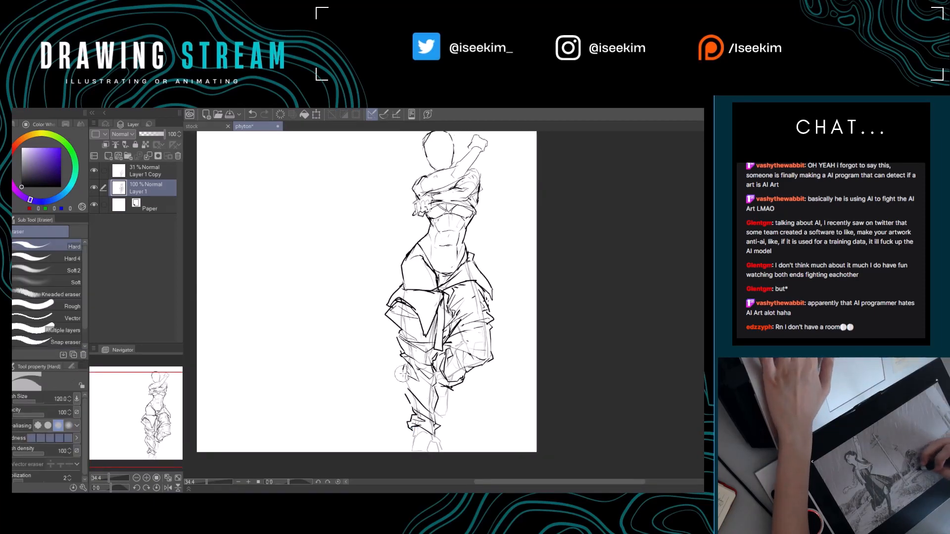
pyautogui.moveTo(402, 375); pyautogui.dragTo(429, 412)
pyautogui.press('p')
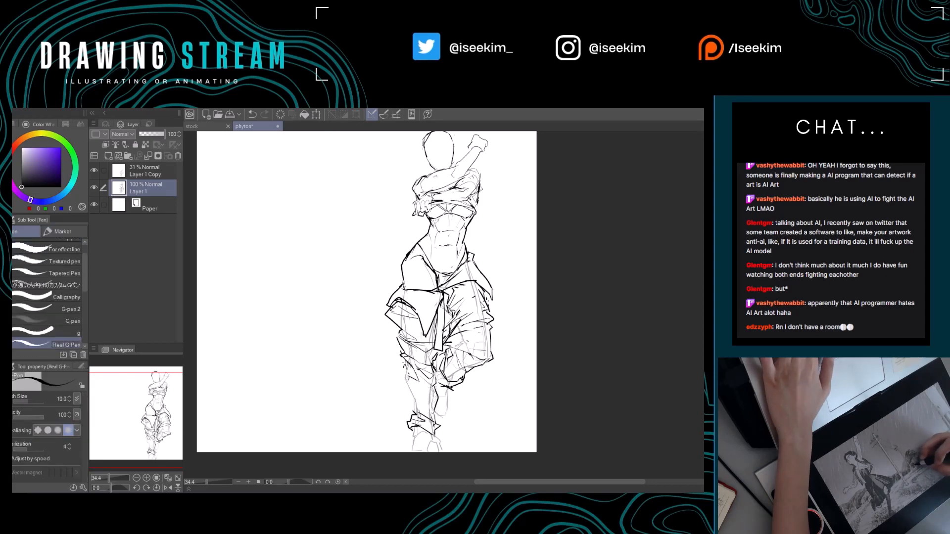
pyautogui.moveTo(406, 362)
pyautogui.mouseDown()
pyautogui.moveTo(405, 402)
pyautogui.moveTo(421, 413)
pyautogui.mouseUp()
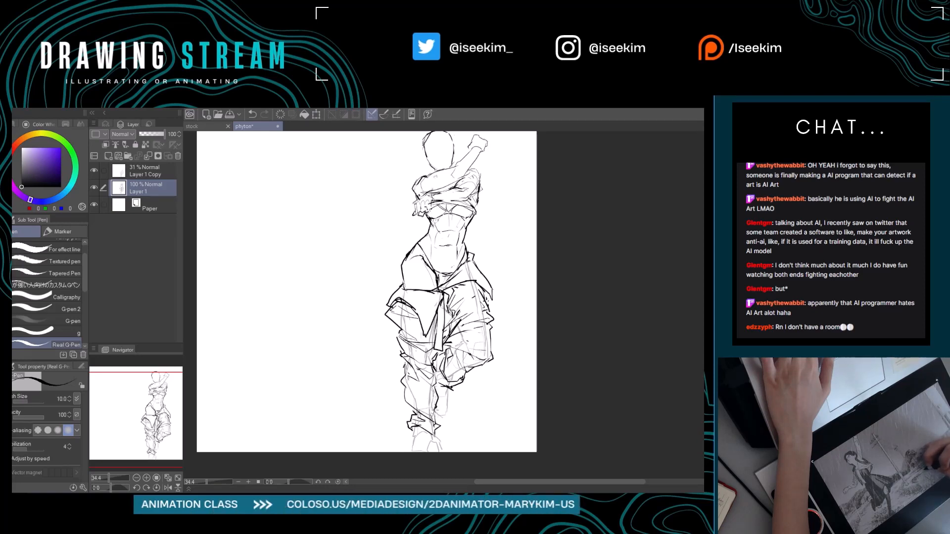
pyautogui.moveTo(437, 407); pyautogui.dragTo(434, 430)
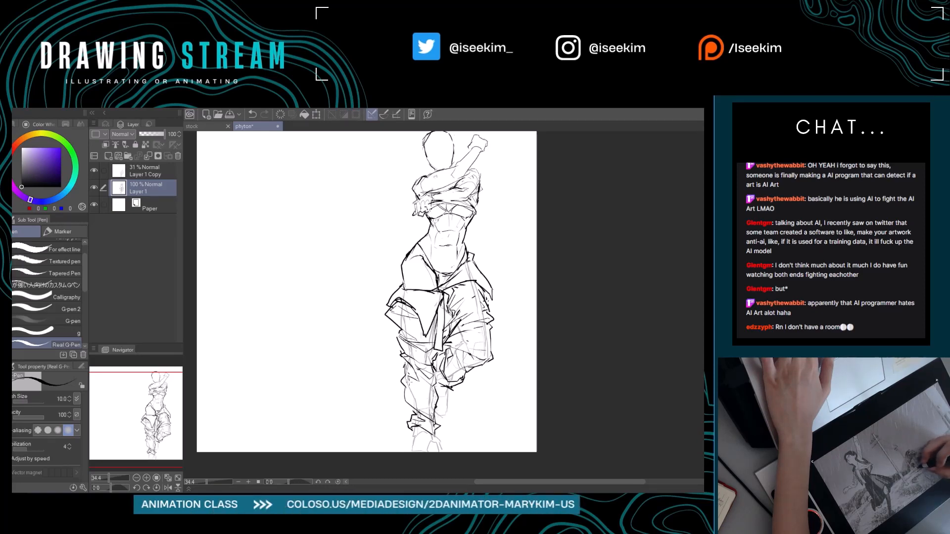
pyautogui.moveTo(439, 386)
pyautogui.mouseDown()
pyautogui.moveTo(410, 385)
pyautogui.moveTo(420, 395)
pyautogui.mouseUp()
pyautogui.hotkey('ctrl', 'z')
pyautogui.hotkey('ctrl', 'z')
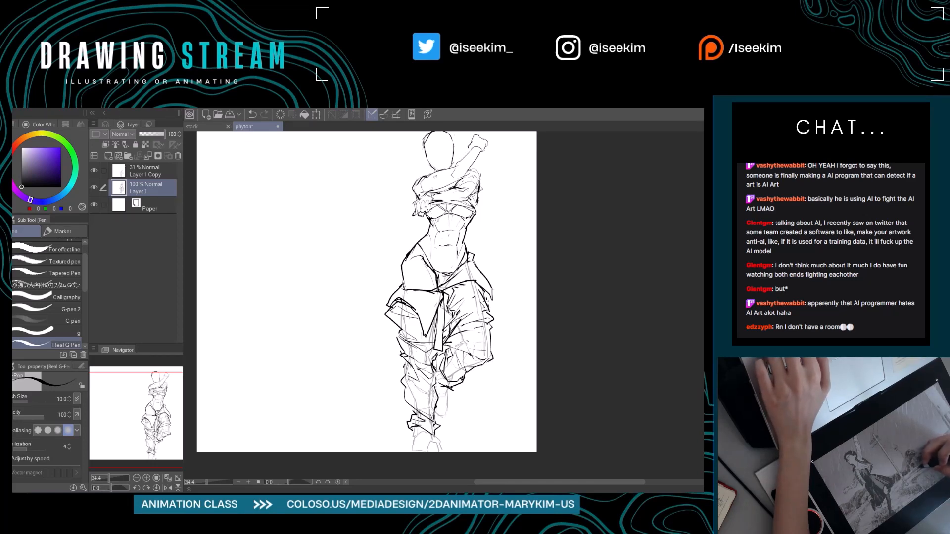
# Trim the protruding outer corner of the folded flap on the standing thigh and redraw its edge.
pyautogui.moveTo(484, 381); pyautogui.dragTo(490, 399)
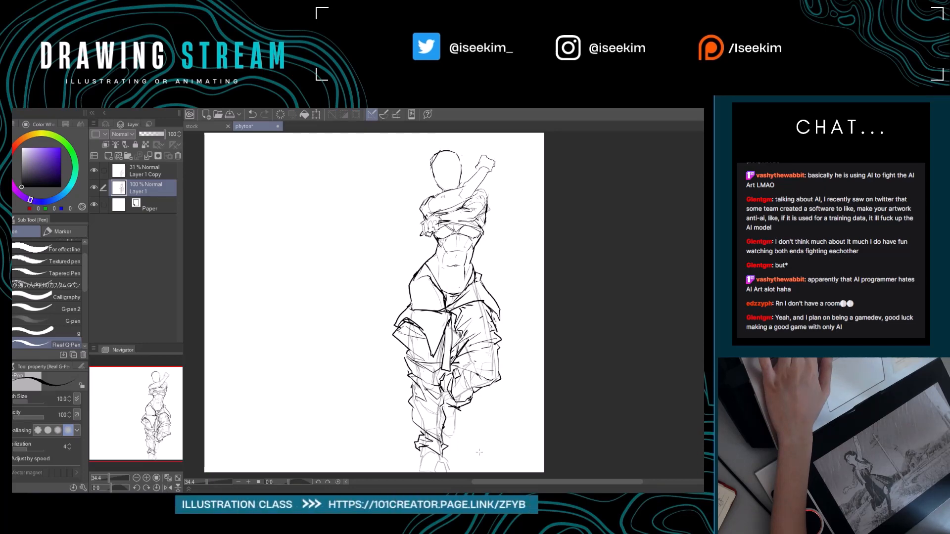
pyautogui.moveTo(435, 356); pyautogui.dragTo(417, 325)
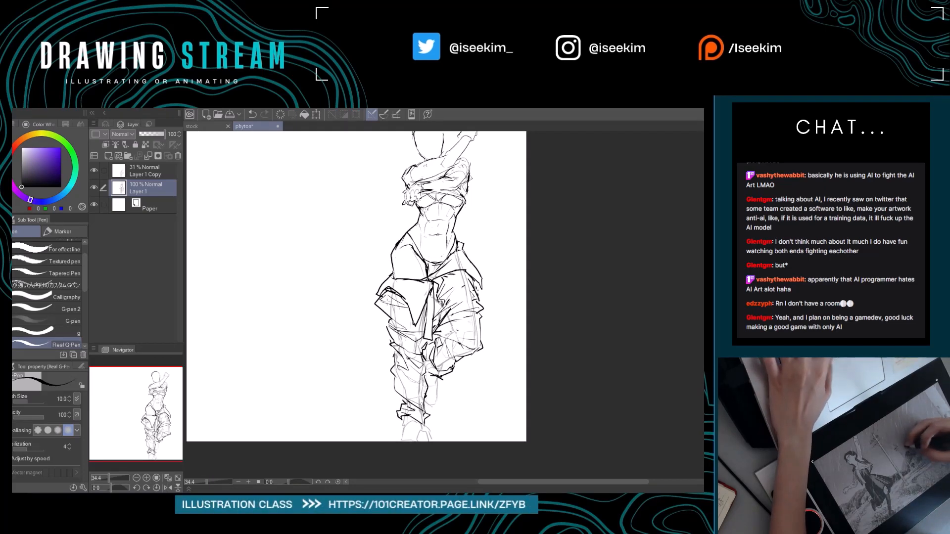
pyautogui.press('e')
pyautogui.moveTo(381, 298)
pyautogui.mouseDown()
pyautogui.moveTo(377, 306)
pyautogui.moveTo(390, 306)
pyautogui.mouseUp()
pyautogui.press('p')
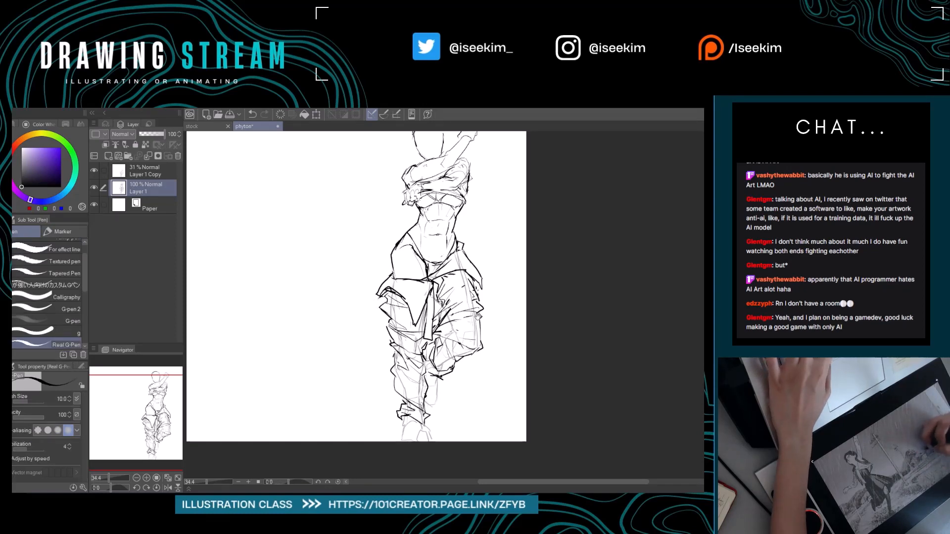
# Erase stray fold lines on the bent leg's upper thigh and redraw the creases below the hip flap.
pyautogui.moveTo(460, 285); pyautogui.dragTo(433, 282)
pyautogui.press('e')
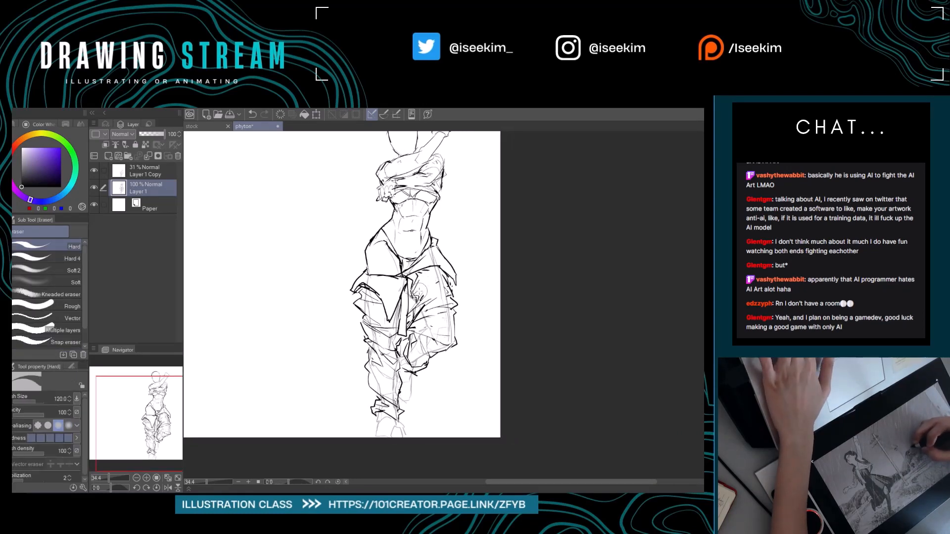
pyautogui.press('p')
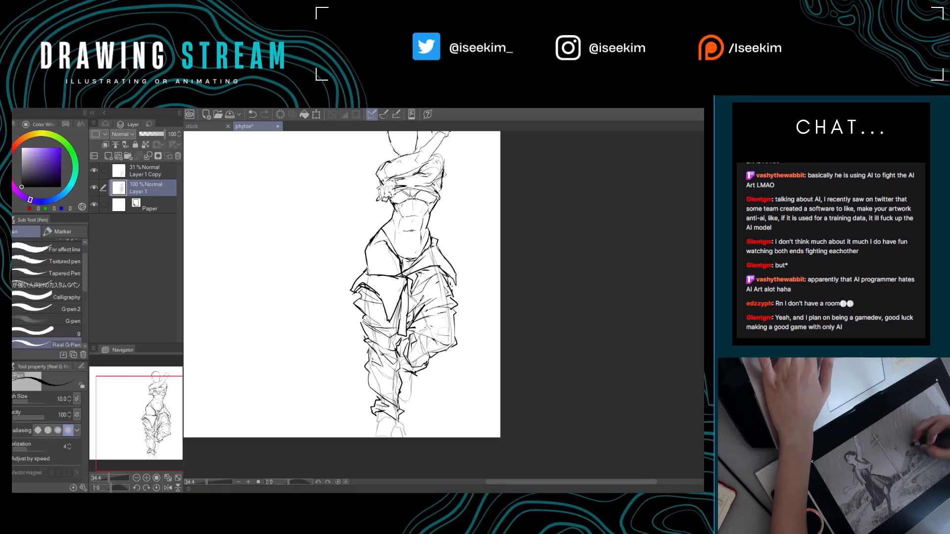
pyautogui.moveTo(466, 284); pyautogui.dragTo(467, 310)
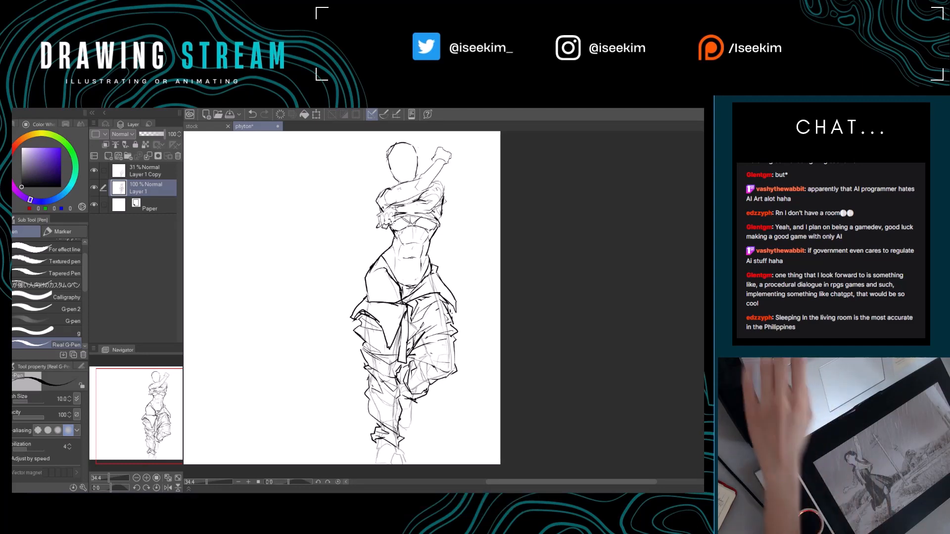
# Touch up the outer edge of the folded trouser flap on the standing thigh, alternating between erasing and redrawing lines.
pyautogui.moveTo(386, 297); pyautogui.dragTo(508, 307)
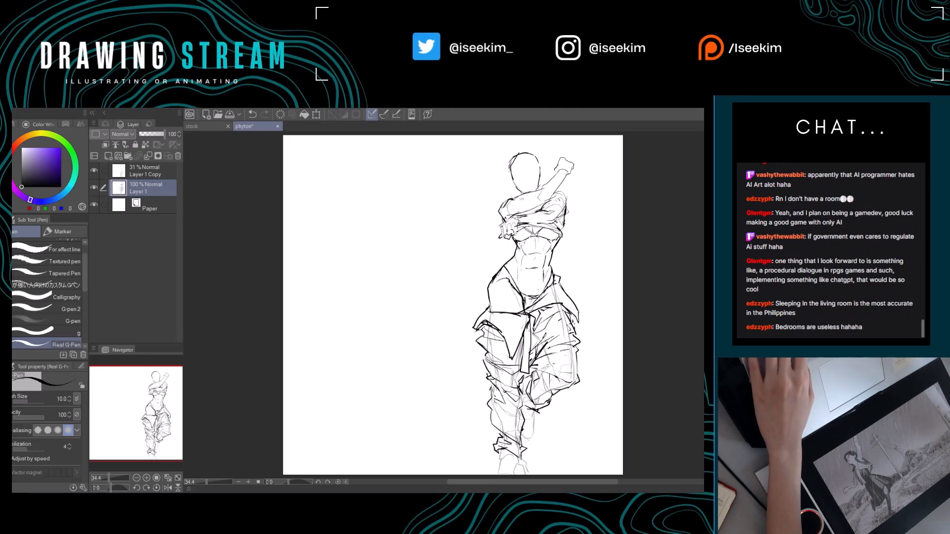
pyautogui.hotkey('shift', 'space')
pyautogui.moveTo(485, 315)
pyautogui.mouseDown()
pyautogui.moveTo(475, 336)
pyautogui.moveTo(486, 319)
pyautogui.moveTo(481, 330)
pyautogui.moveTo(449, 324)
pyautogui.mouseUp()
pyautogui.press('e')
pyautogui.press('p')
pyautogui.press('e')
pyautogui.press('p')
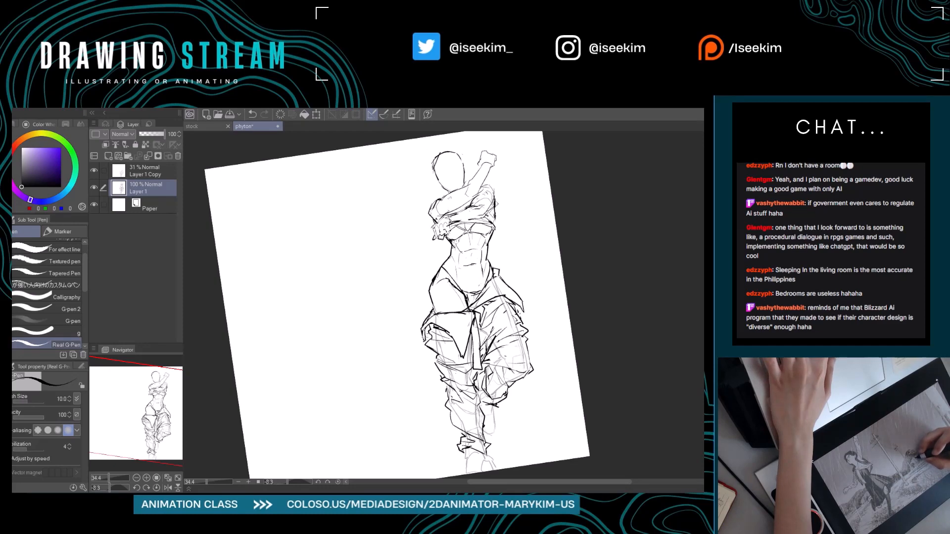
pyautogui.hotkey('ctrl', '@')
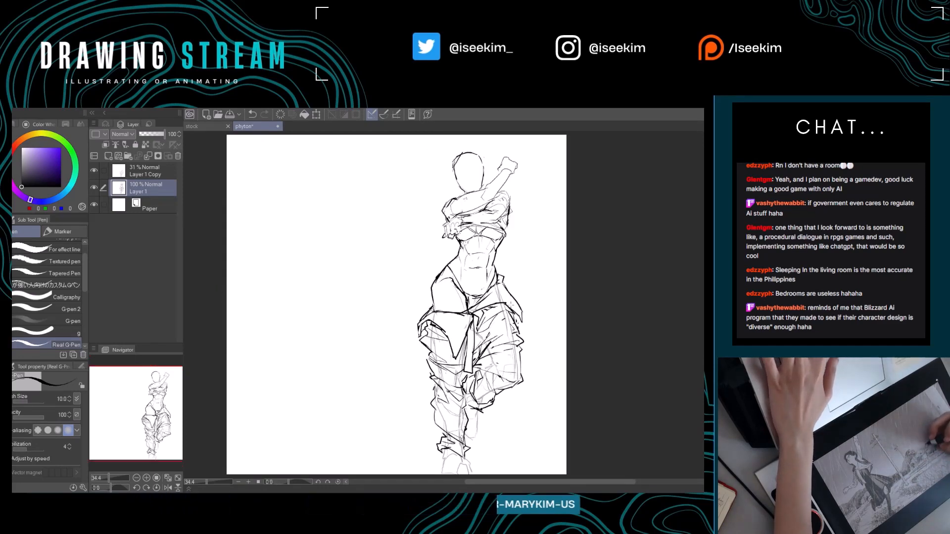
pyautogui.moveTo(499, 316); pyautogui.dragTo(446, 326)
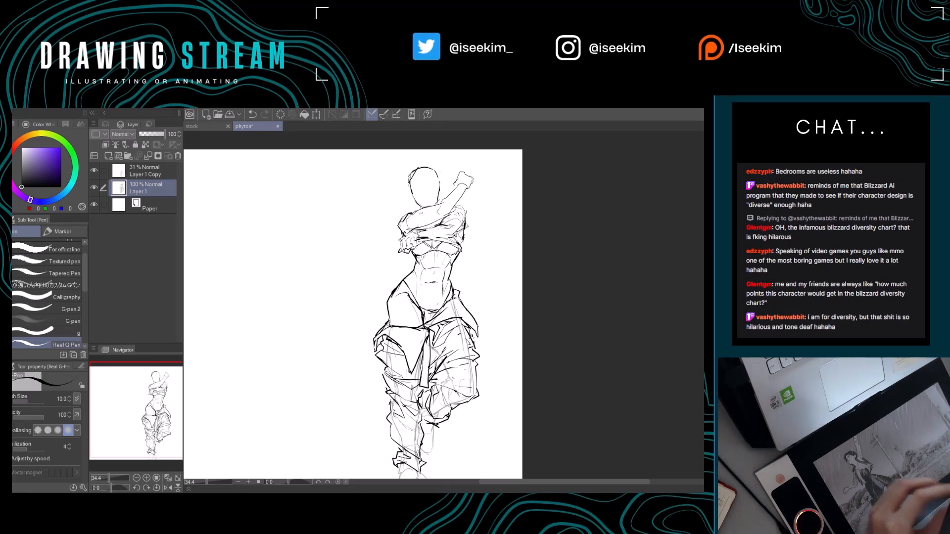
pyautogui.moveTo(509, 241); pyautogui.dragTo(609, 226)
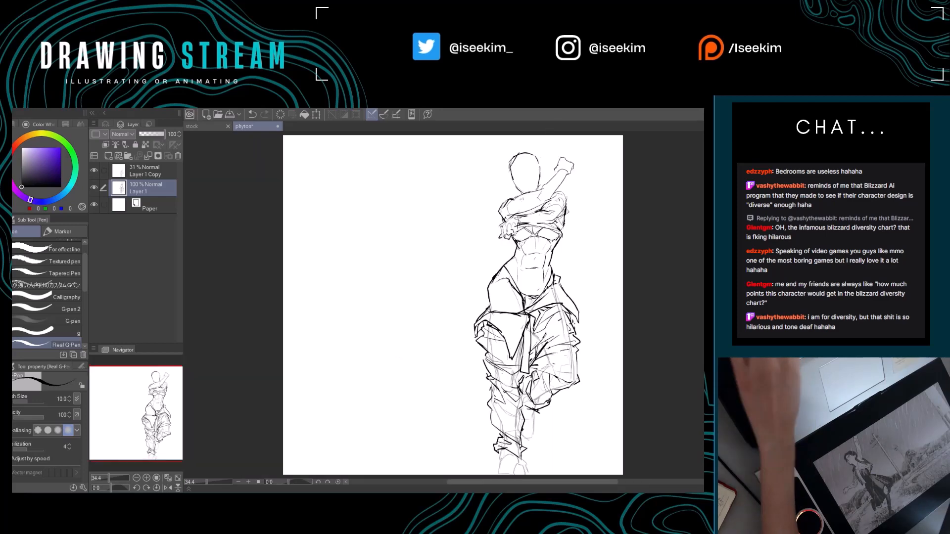
pyautogui.moveTo(480, 234); pyautogui.dragTo(433, 230)
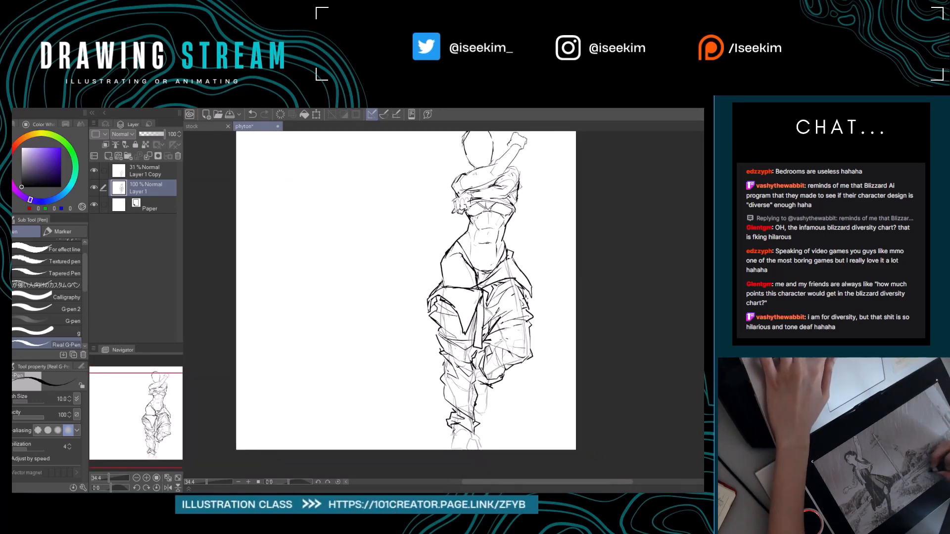
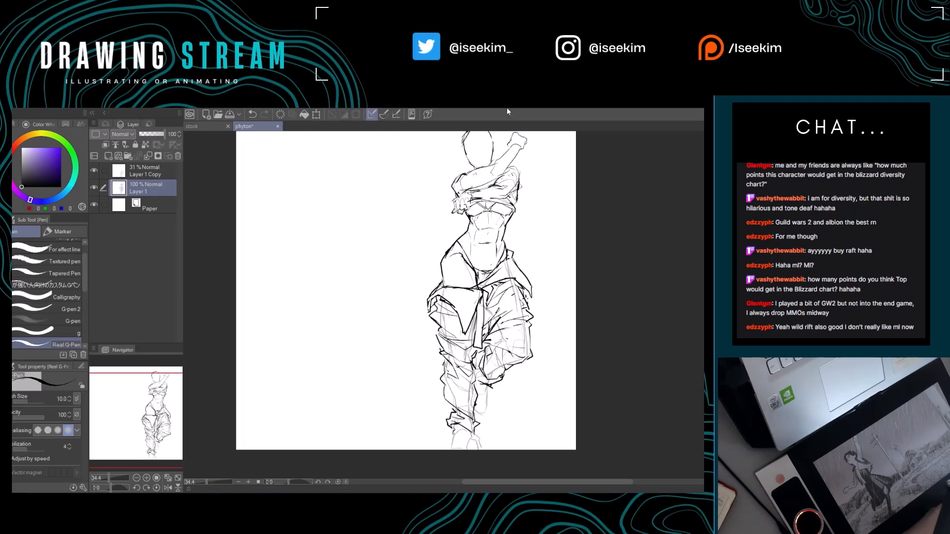
# Erase stray fold lines on the inner side of the bent leg's trouser, beside the standing knee.
pyautogui.moveTo(638, 266); pyautogui.dragTo(686, 290)
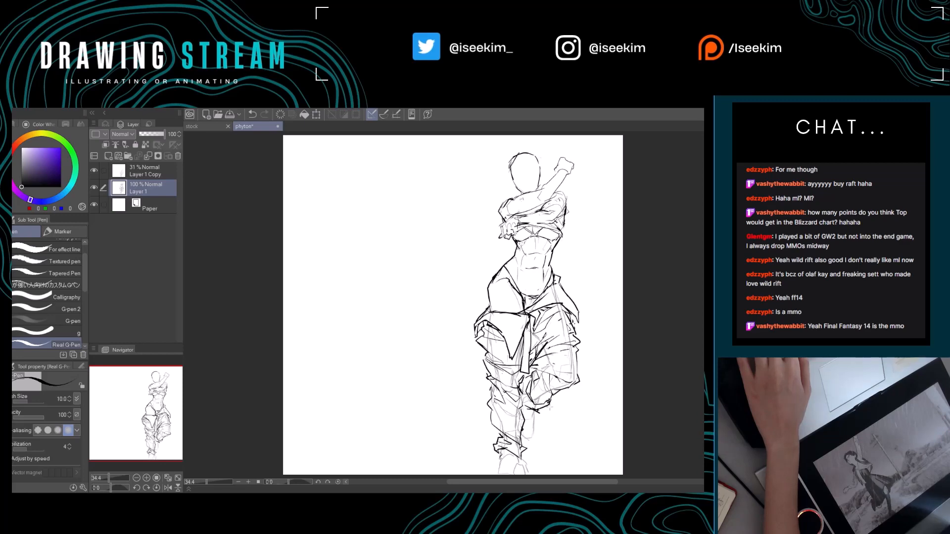
pyautogui.scroll(-1, 550, 409)
pyautogui.moveTo(537, 381)
pyautogui.mouseDown()
pyautogui.moveTo(447, 301)
pyautogui.moveTo(433, 312)
pyautogui.moveTo(440, 302)
pyautogui.mouseUp()
pyautogui.press('e')
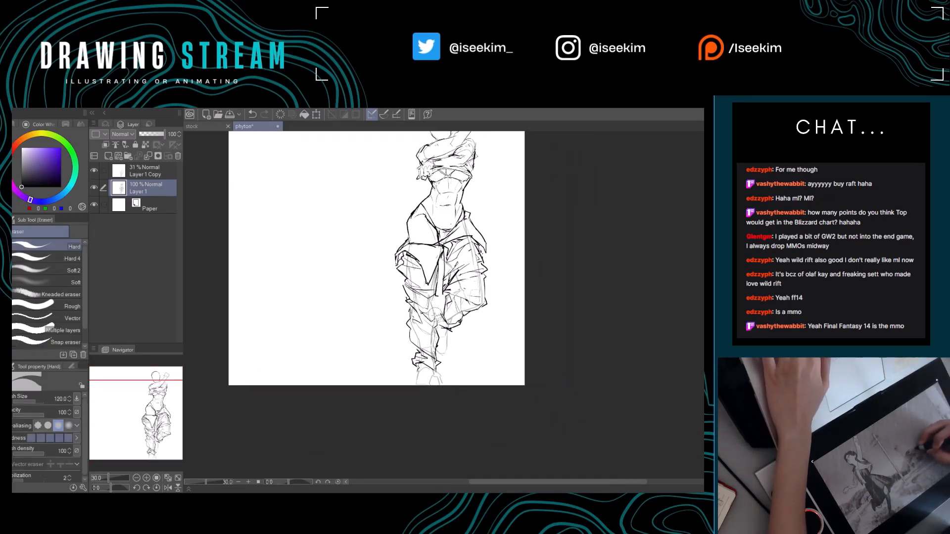
pyautogui.press('p')
pyautogui.press('e')
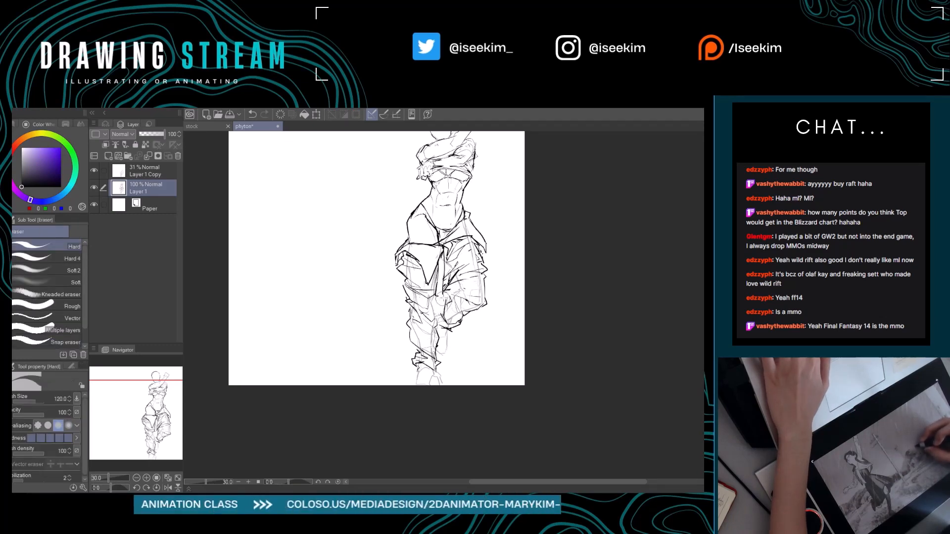
pyautogui.moveTo(454, 288); pyautogui.dragTo(447, 291)
pyautogui.press('p')
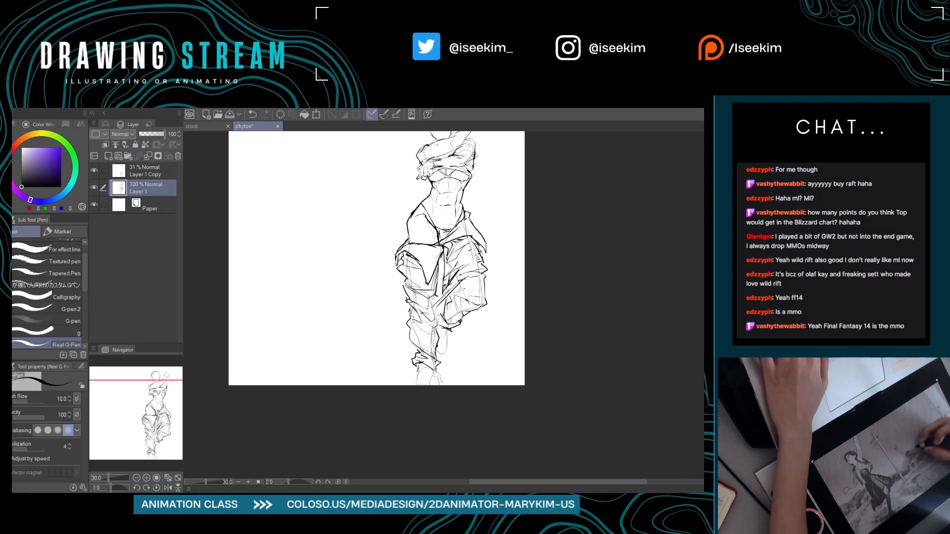
pyautogui.press('e')
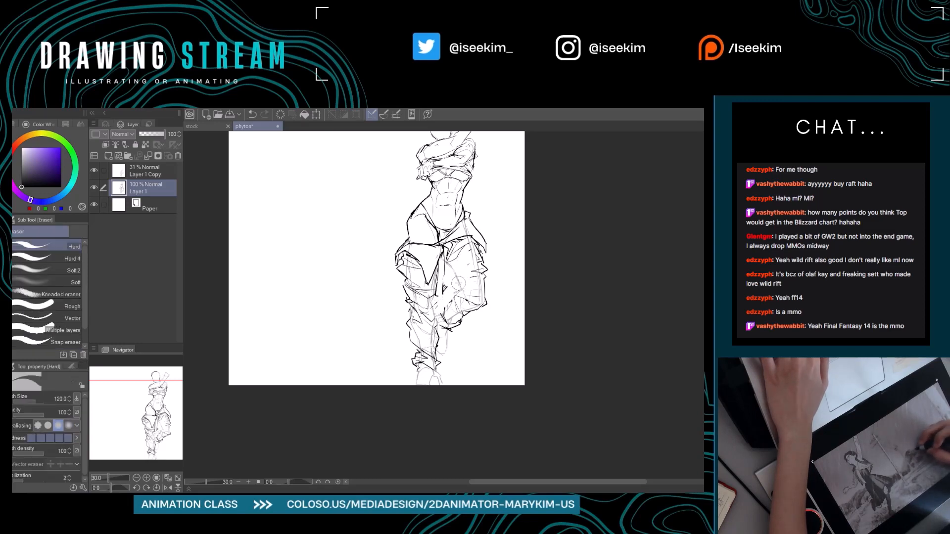
pyautogui.press('p')
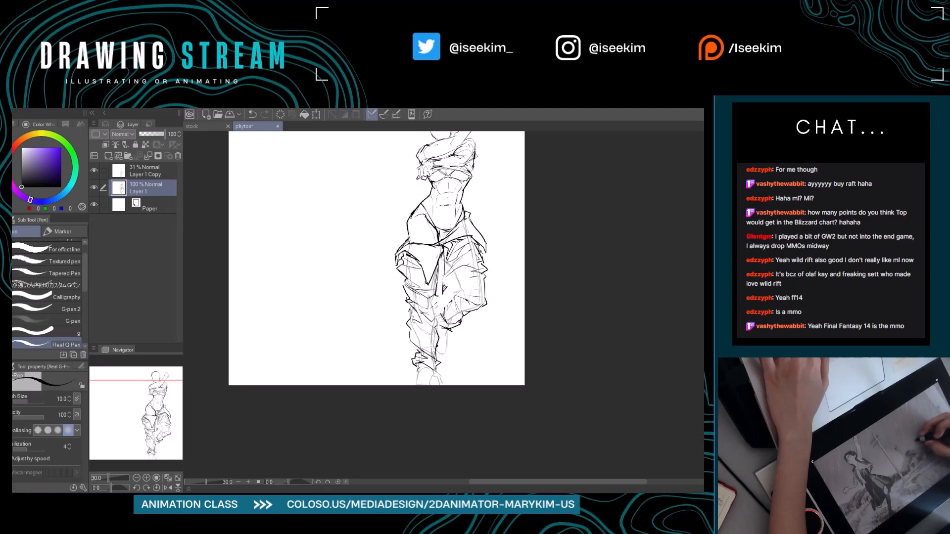
# Redraw the inner crease of the bent leg toward the standing knee, undoing the unwanted strokes.
pyautogui.moveTo(461, 275); pyautogui.dragTo(445, 299)
pyautogui.hotkey('ctrl', 'z')
pyautogui.hotkey('ctrl', 'z')
pyautogui.hotkey('ctrl', 'z')
pyautogui.moveTo(445, 295)
pyautogui.mouseDown()
pyautogui.moveTo(423, 327)
pyautogui.moveTo(439, 312)
pyautogui.mouseUp()
pyautogui.press('e')
pyautogui.press('p')
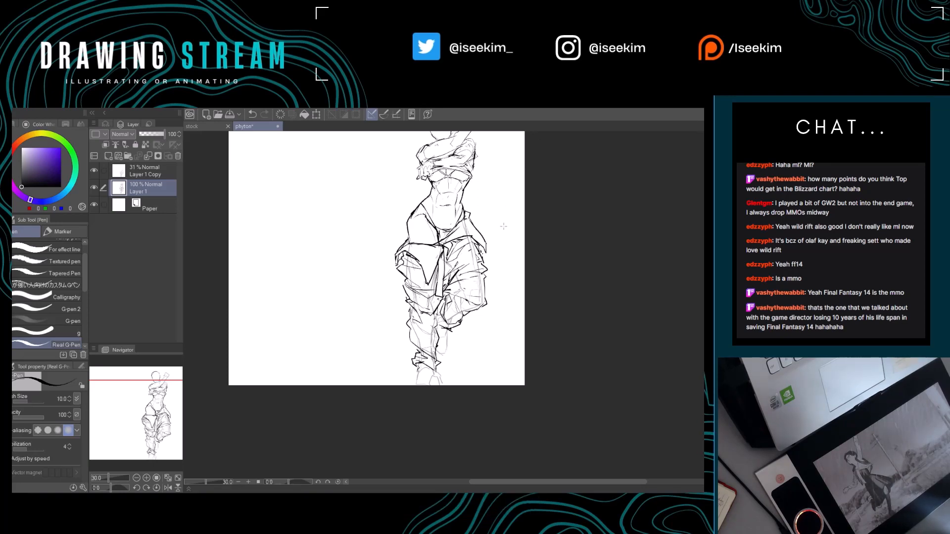
pyautogui.hotkey('ctrl', '0')
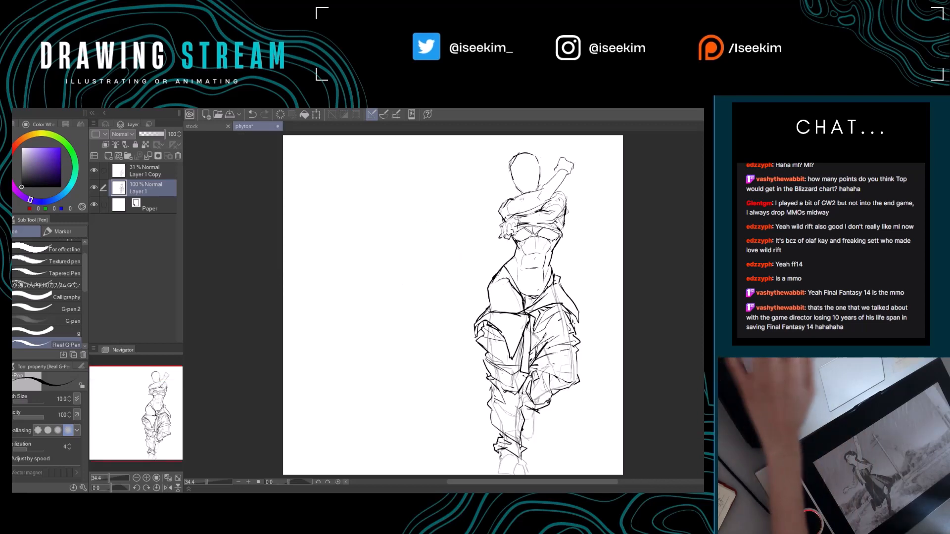
# Touch up the trouser folds just below the standing leg's knee and undo the last stroke.
pyautogui.scroll(-1, 546, 392)
pyautogui.moveTo(546, 393); pyautogui.dragTo(432, 328)
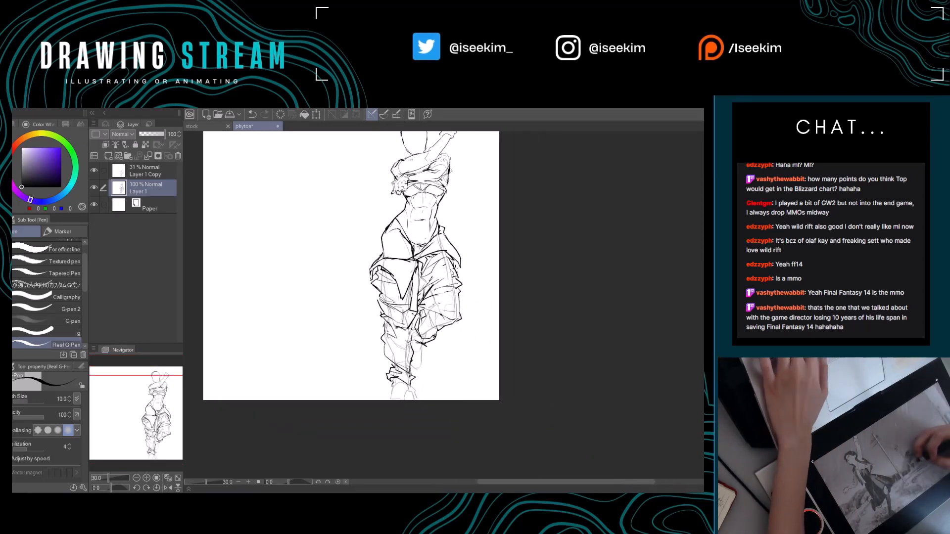
pyautogui.press('e')
pyautogui.press('p')
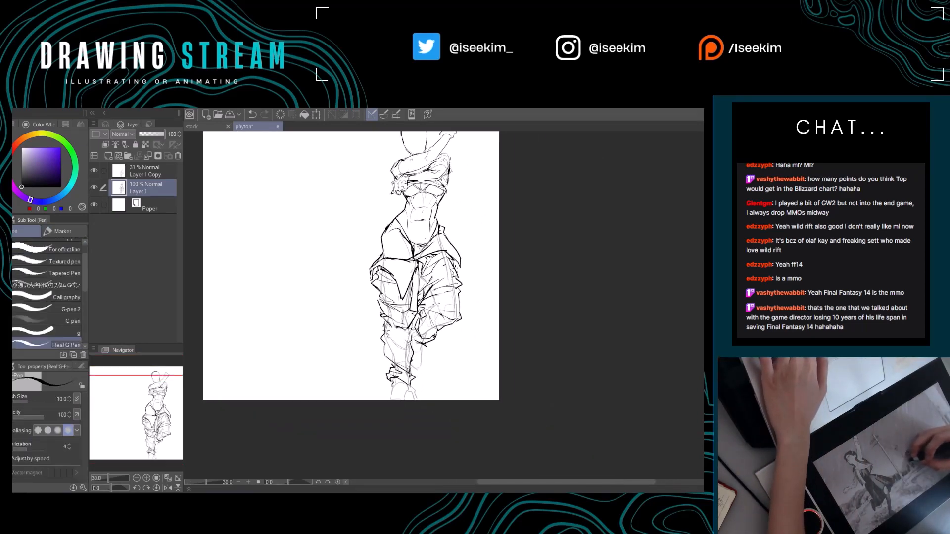
pyautogui.moveTo(396, 334); pyautogui.dragTo(381, 321)
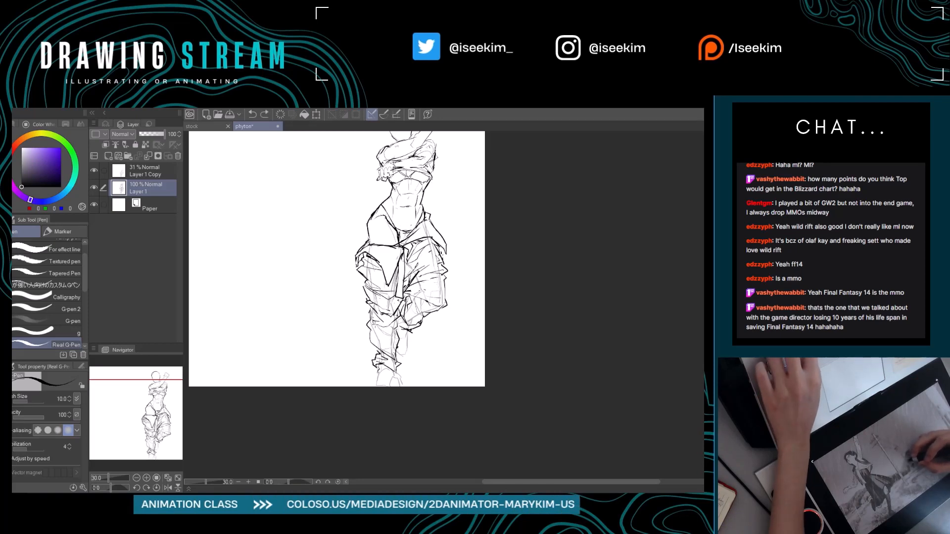
pyautogui.hotkey('ctrl', 'z')
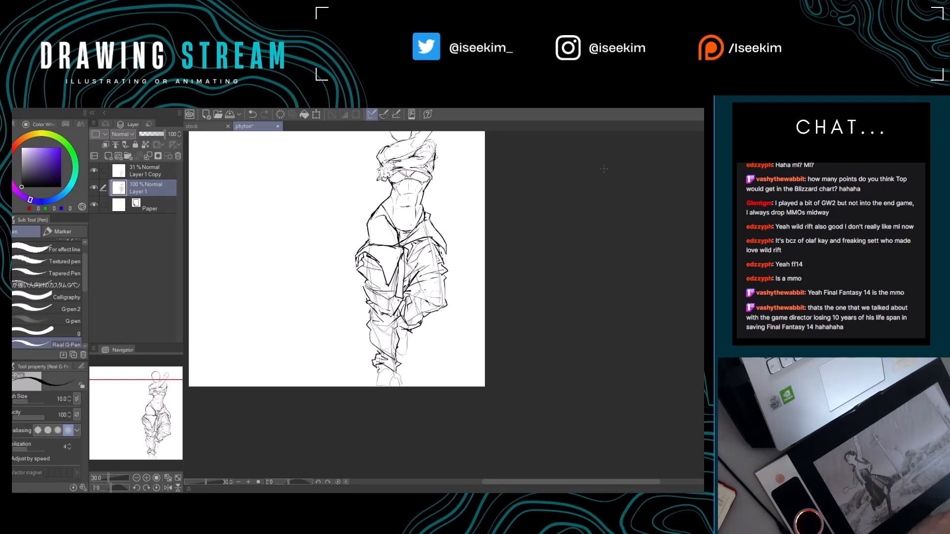
pyautogui.hotkey('ctrl', '0')
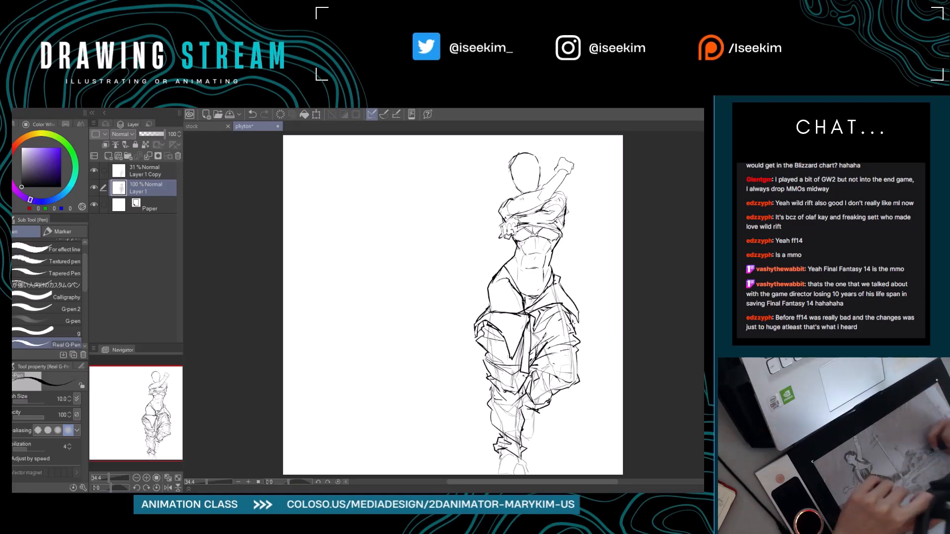
# Clean up the bunched fabric around the standing leg's knee, alternating between erasing and redrawing short lines.
pyautogui.moveTo(437, 294)
pyautogui.mouseDown()
pyautogui.moveTo(472, 341)
pyautogui.moveTo(427, 289)
pyautogui.moveTo(408, 293)
pyautogui.mouseUp()
pyautogui.hotkey('ctrl', 'z')
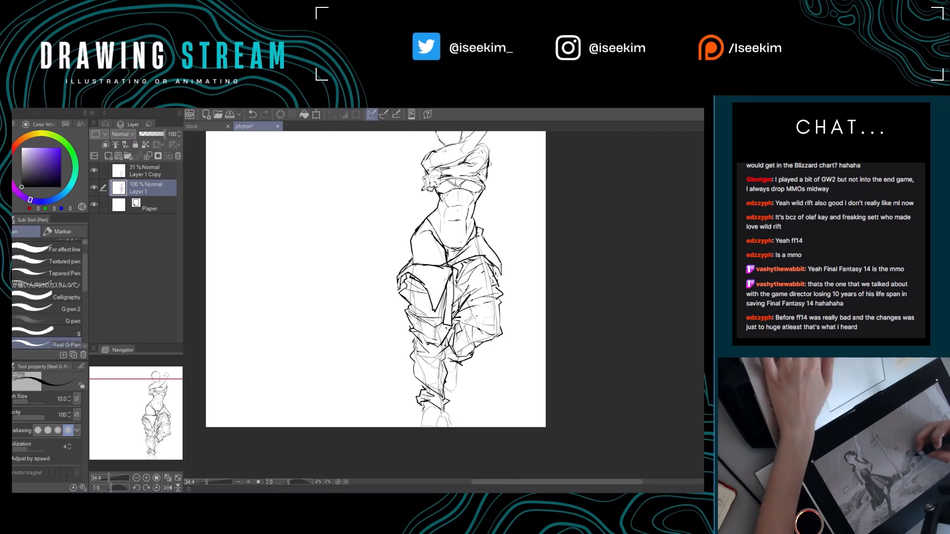
pyautogui.press('e')
pyautogui.press('p')
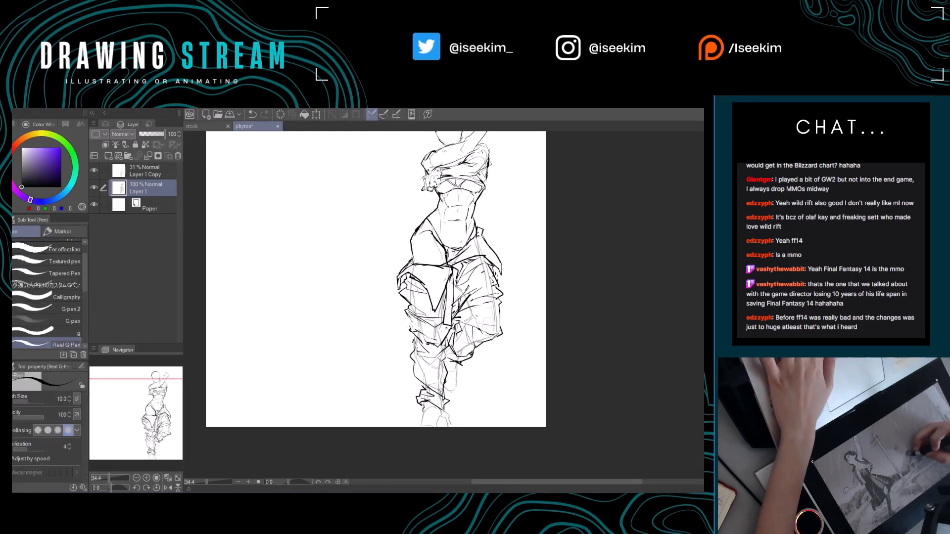
pyautogui.press('e')
pyautogui.press('p')
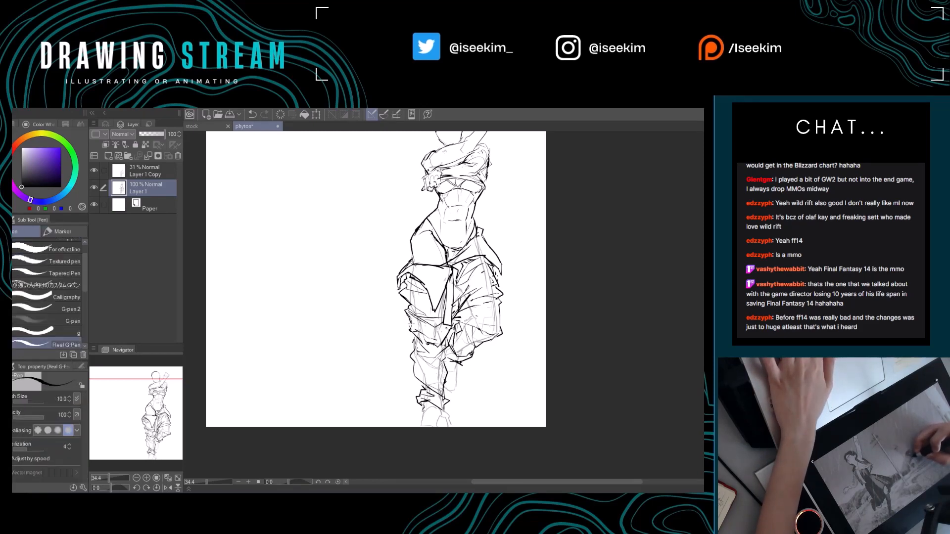
pyautogui.moveTo(415, 328); pyautogui.dragTo(390, 325)
# Erase and redraw the creases running across the standing leg between knee and upper shin.
pyautogui.press('e')
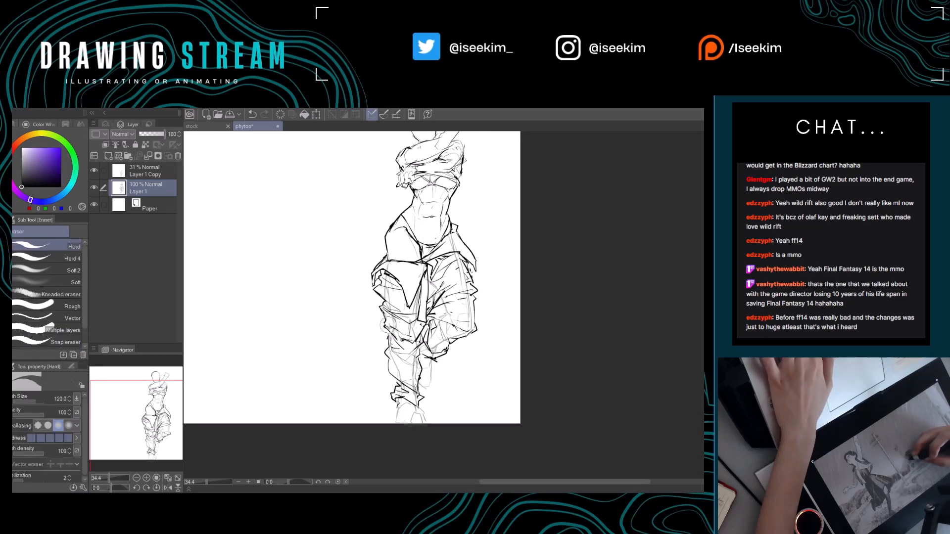
pyautogui.press('p')
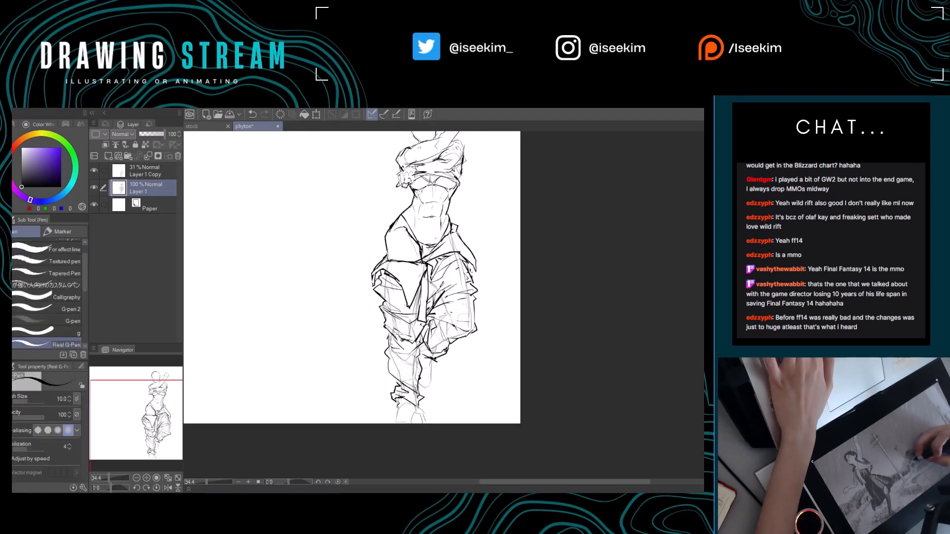
pyautogui.press('e')
pyautogui.press('p')
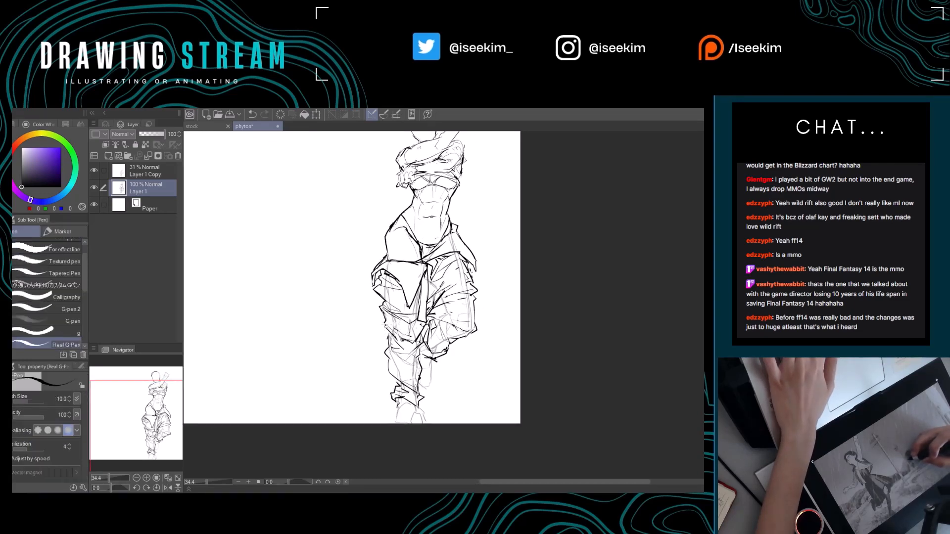
pyautogui.press('e')
pyautogui.press('p')
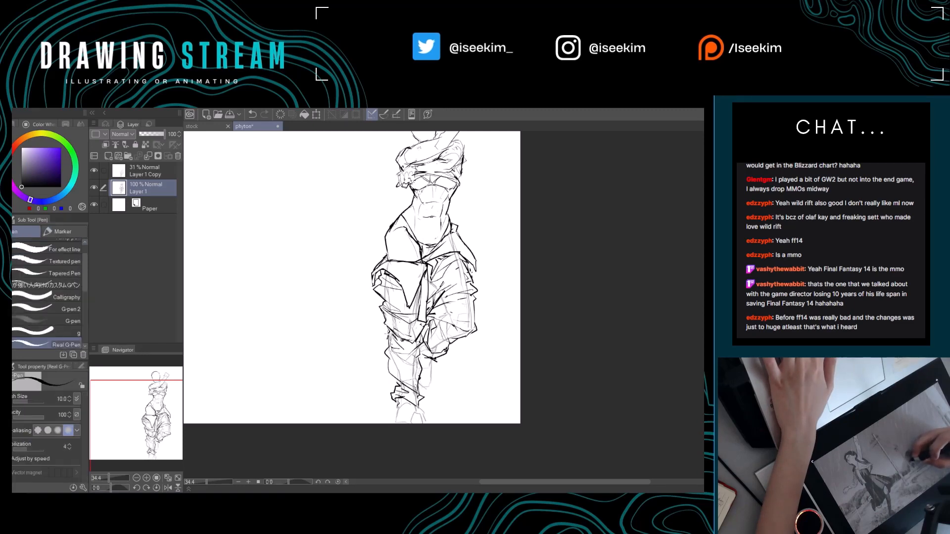
# Refine the trouser contour and small folds on the standing leg's upper shin with alternating eraser and pen strokes.
pyautogui.press('e')
pyautogui.press('p')
pyautogui.press('e')
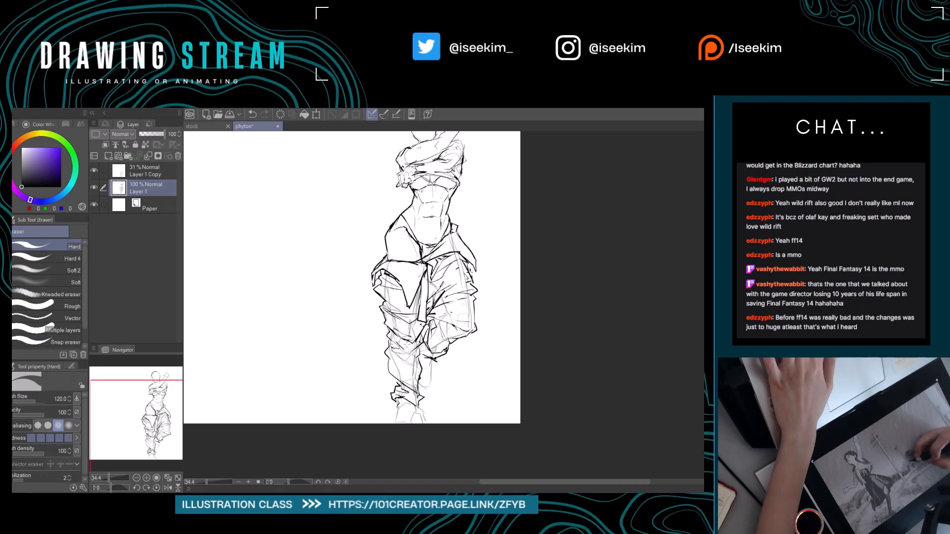
pyautogui.press('p')
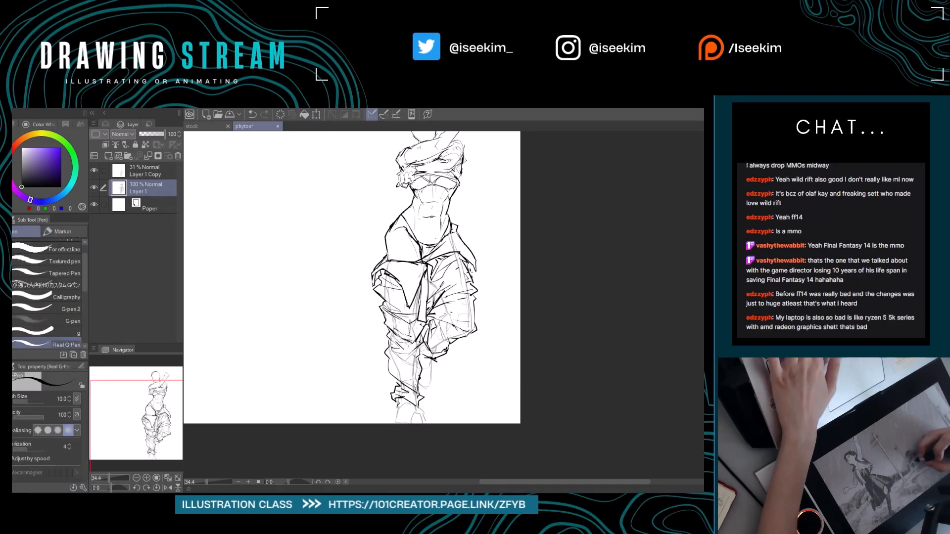
pyautogui.press('e')
pyautogui.press('p')
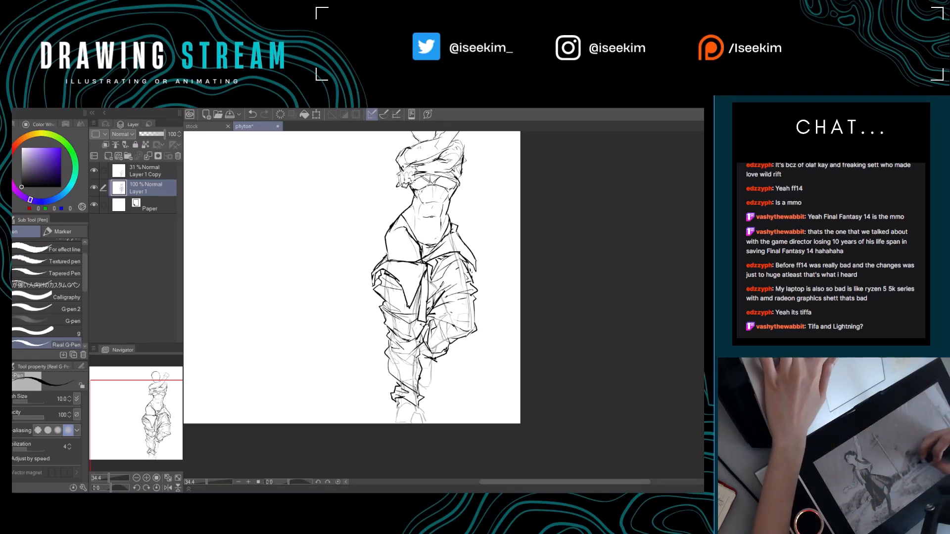
# Rework the standing leg's shin folds and erase the outer edge of the bunched ankle cuff.
pyautogui.moveTo(453, 372); pyautogui.dragTo(434, 374)
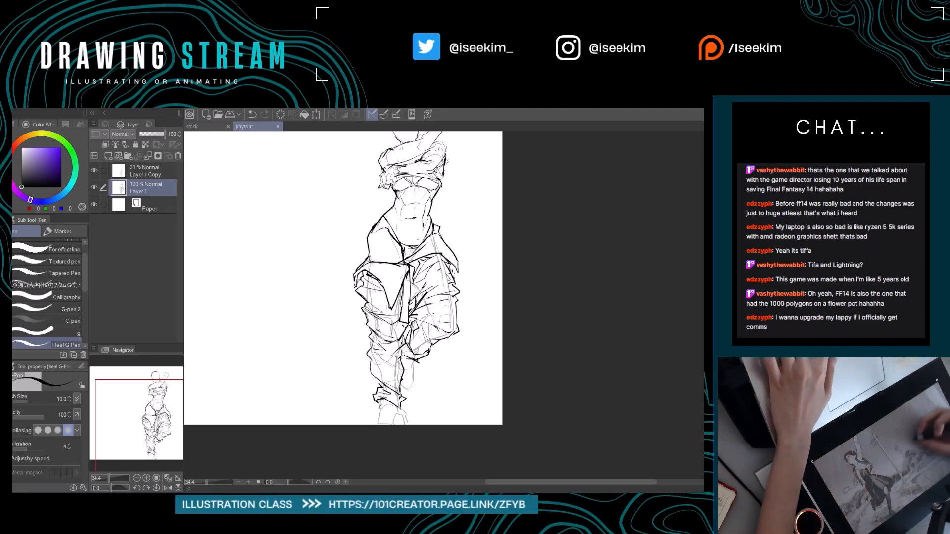
pyautogui.moveTo(432, 274)
pyautogui.mouseDown()
pyautogui.moveTo(444, 269)
pyautogui.moveTo(445, 278)
pyautogui.mouseUp()
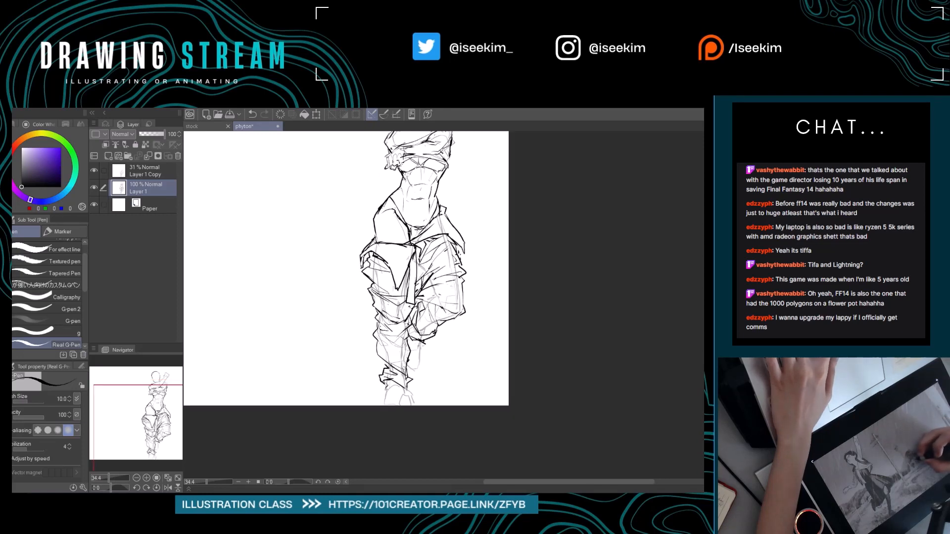
pyautogui.moveTo(406, 366)
pyautogui.mouseDown()
pyautogui.moveTo(418, 379)
pyautogui.moveTo(401, 365)
pyautogui.moveTo(379, 404)
pyautogui.moveTo(398, 428)
pyautogui.mouseUp()
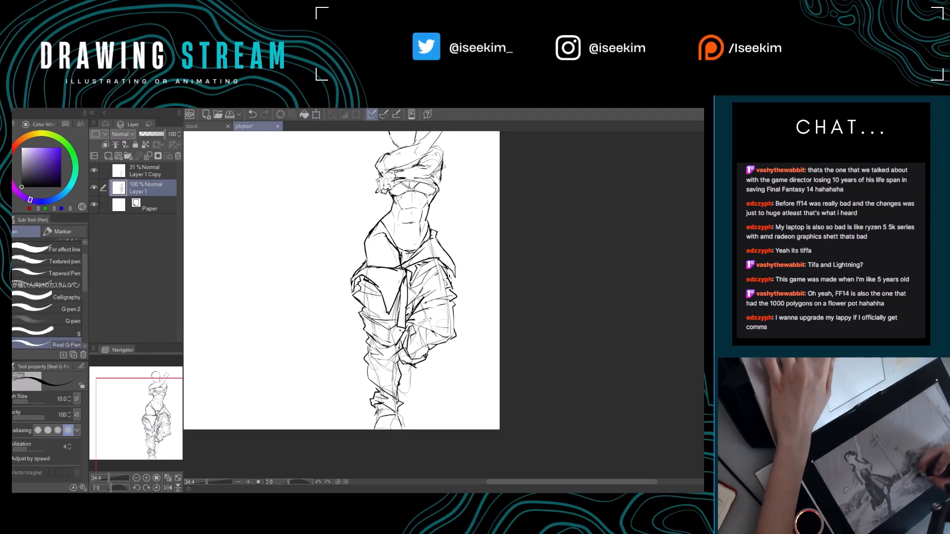
pyautogui.press('e')
pyautogui.press('p')
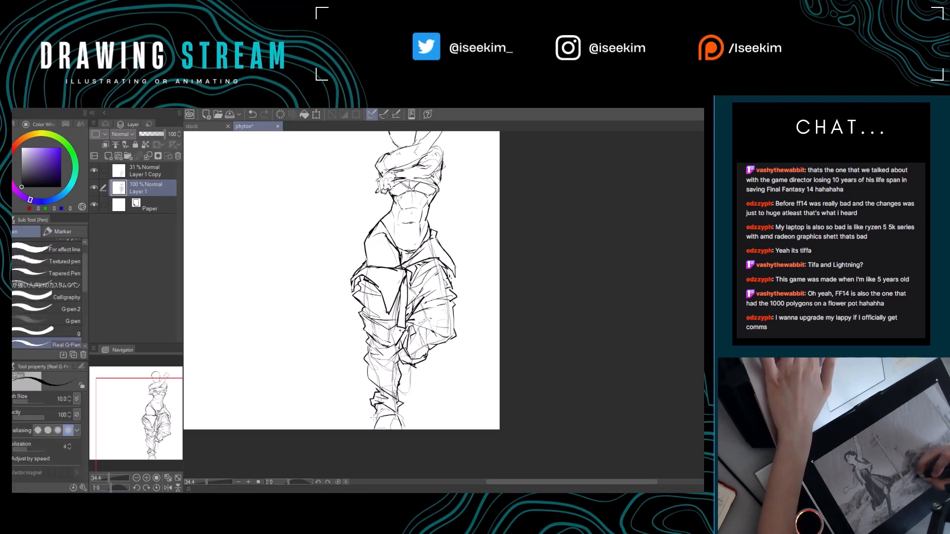
pyautogui.press('e')
pyautogui.moveTo(376, 411); pyautogui.dragTo(373, 419)
pyautogui.press('p')
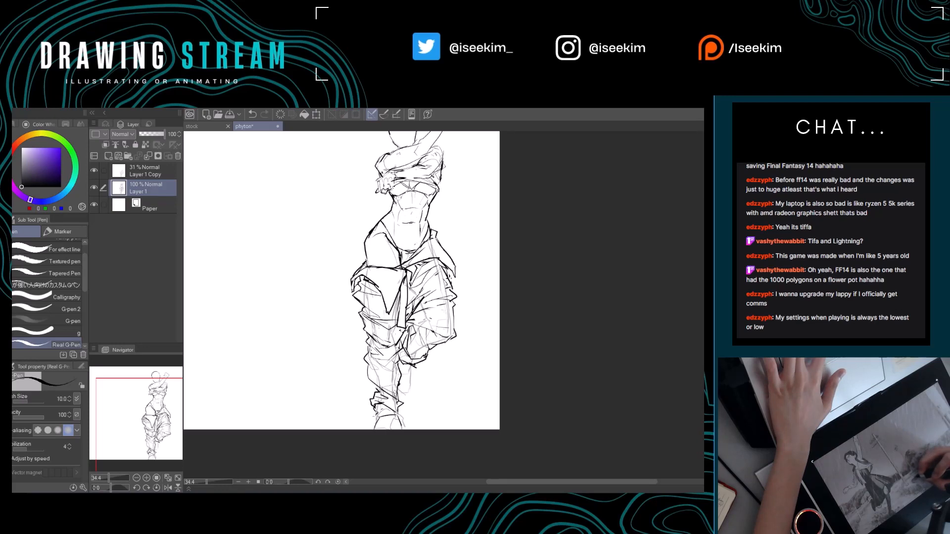
# Redraw the outer line below the standing leg's ankle cuff and tidy the neighbouring cuff folds.
pyautogui.moveTo(377, 419); pyautogui.dragTo(374, 428)
pyautogui.moveTo(445, 389); pyautogui.dragTo(437, 391)
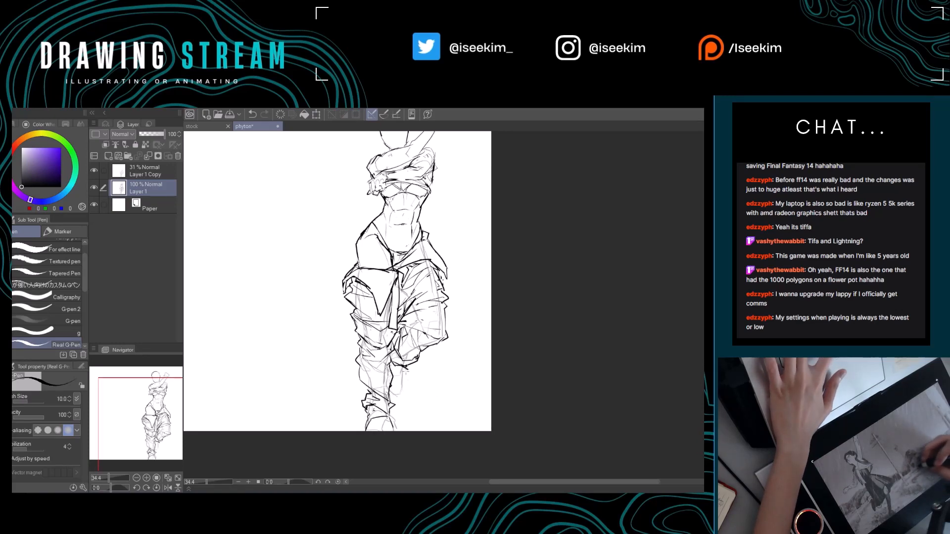
pyautogui.press('e')
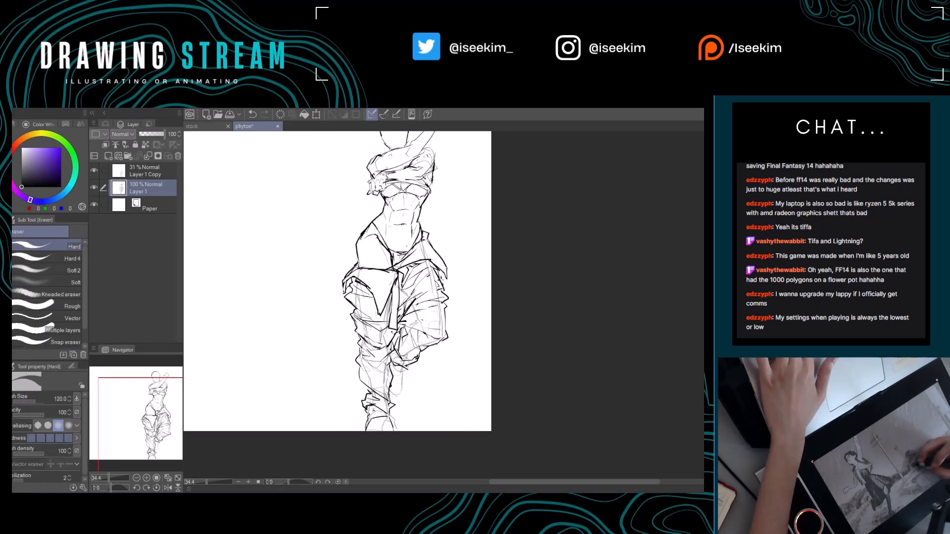
pyautogui.press('p')
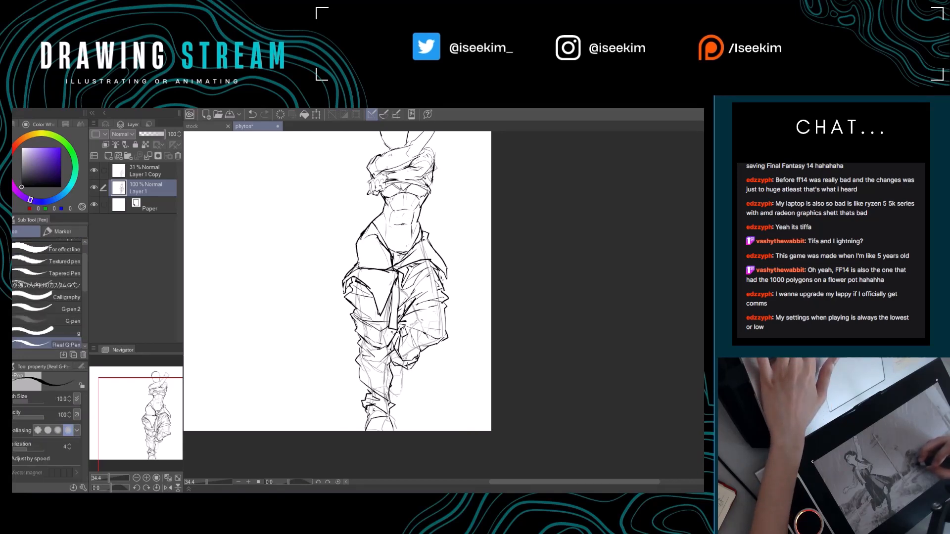
# Darken the standing leg's inner contour and cuff folds, and outline the lower leg hanging beneath the bent knee.
pyautogui.moveTo(413, 368); pyautogui.dragTo(419, 370)
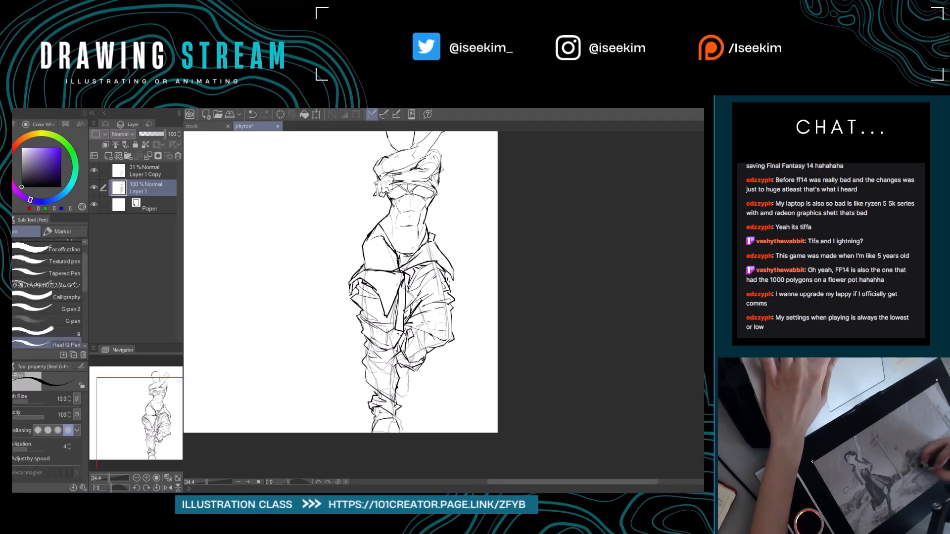
pyautogui.moveTo(428, 405); pyautogui.dragTo(424, 399)
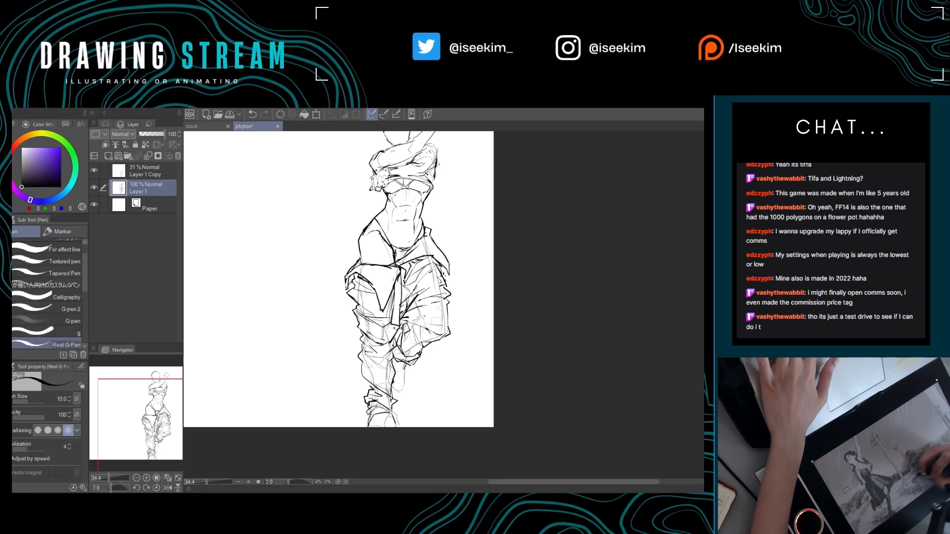
pyautogui.moveTo(413, 416); pyautogui.dragTo(406, 400)
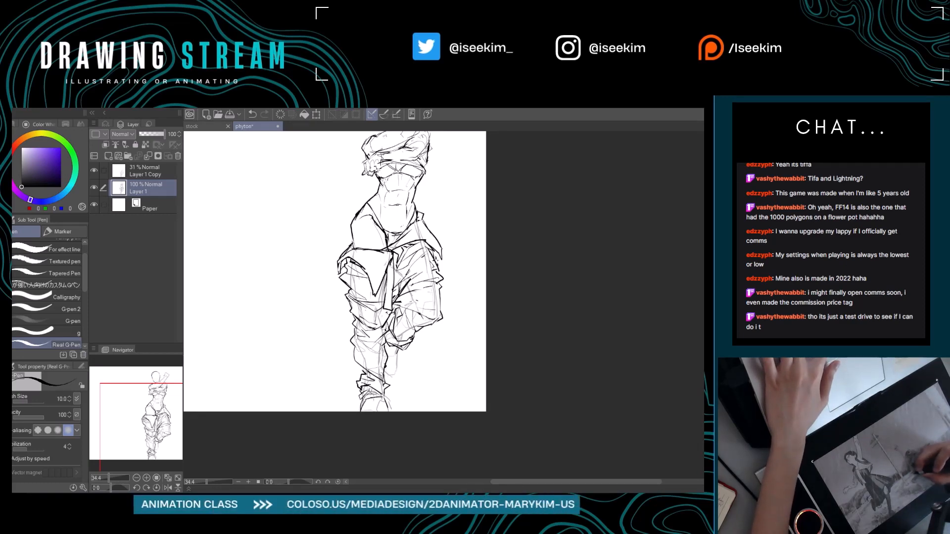
pyautogui.moveTo(390, 350); pyautogui.dragTo(404, 363)
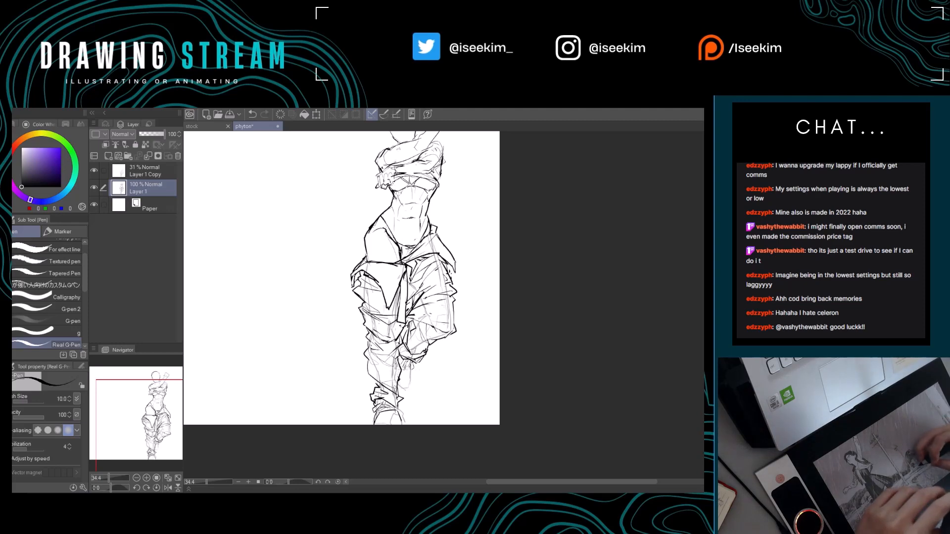
# Redraw the foot hanging beneath the bent knee and add small detail strokes inside its outline.
pyautogui.moveTo(399, 385); pyautogui.dragTo(411, 385)
pyautogui.hotkey('ctrl', 'z')
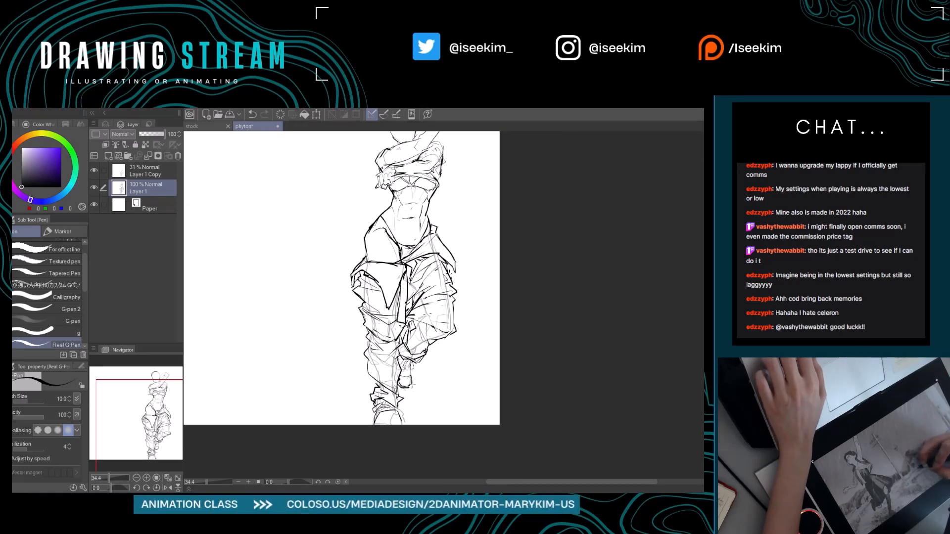
pyautogui.hotkey('ctrl', 'z')
pyautogui.moveTo(411, 374); pyautogui.dragTo(410, 387)
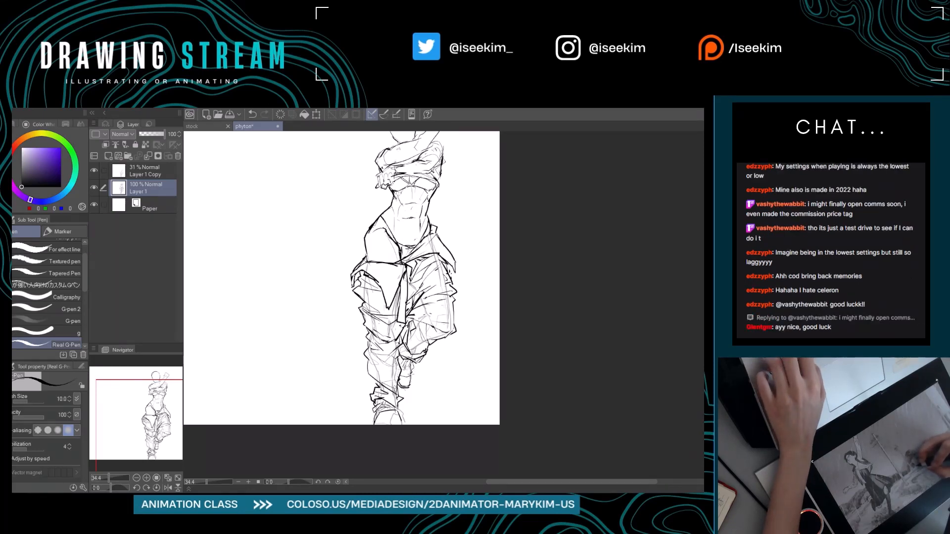
pyautogui.hotkey('ctrl', 'z')
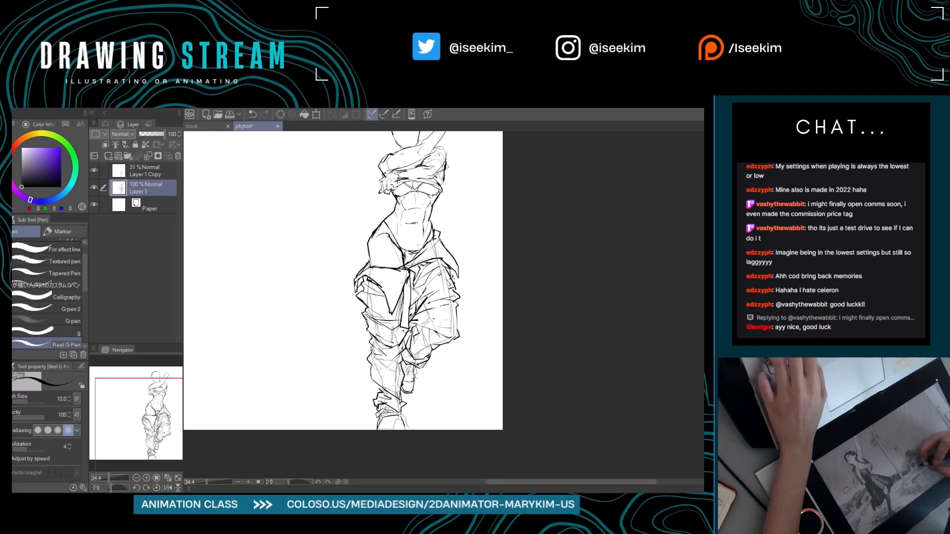
pyautogui.hotkey('ctrl', 'y')
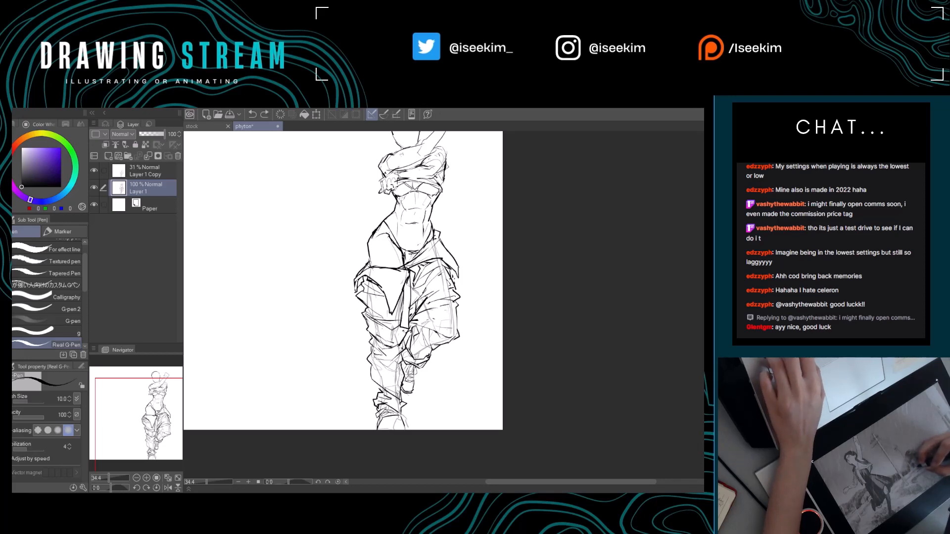
pyautogui.moveTo(417, 378); pyautogui.dragTo(417, 384)
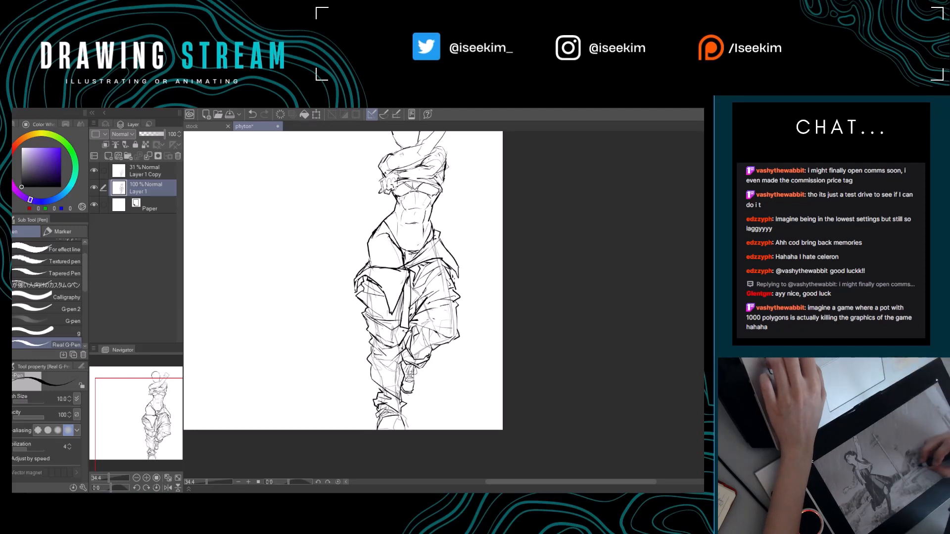
# Erase stray sketch lines beside the standing leg's ankle at the canvas's lower edge.
pyautogui.moveTo(434, 389); pyautogui.dragTo(444, 387)
pyautogui.moveTo(405, 418); pyautogui.dragTo(417, 425)
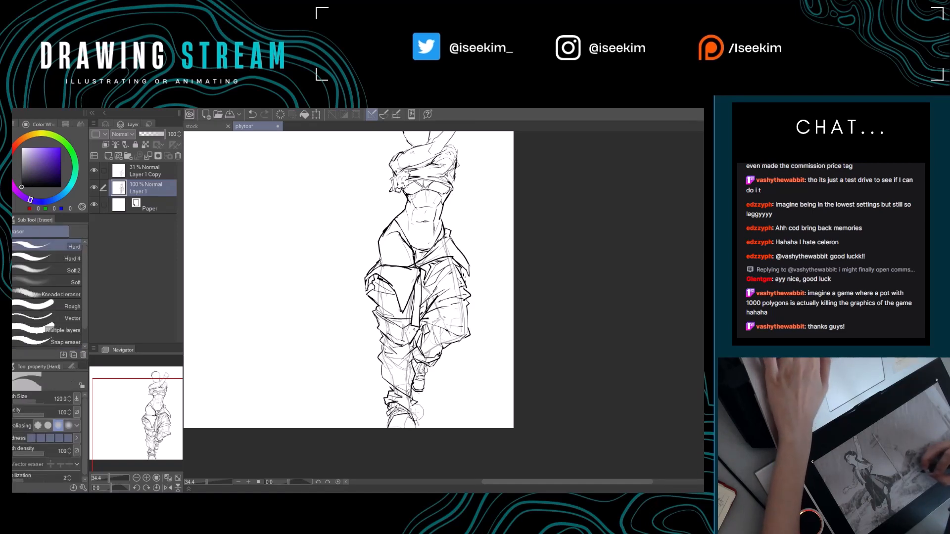
pyautogui.moveTo(450, 427); pyautogui.dragTo(426, 380)
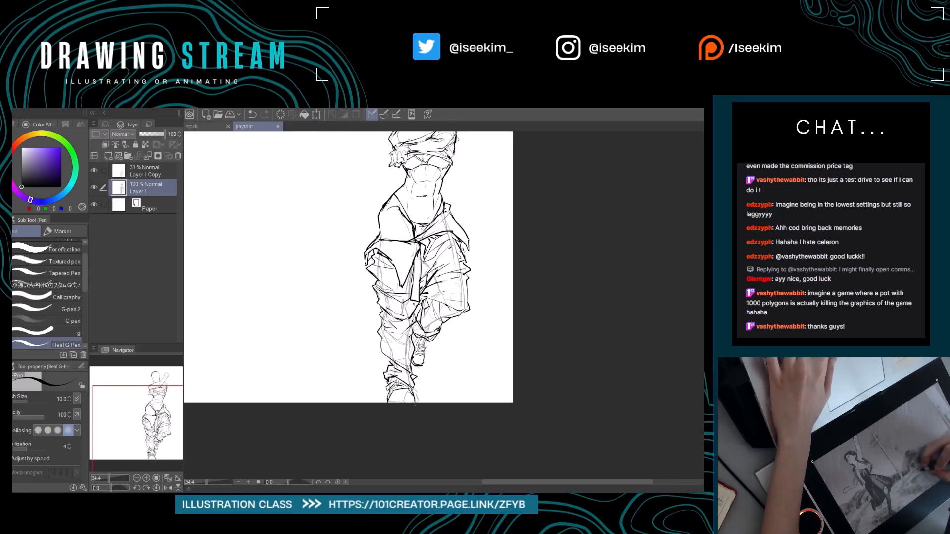
# Review the full figure from head to foot and save the drawing.
pyautogui.moveTo(469, 264); pyautogui.dragTo(545, 345)
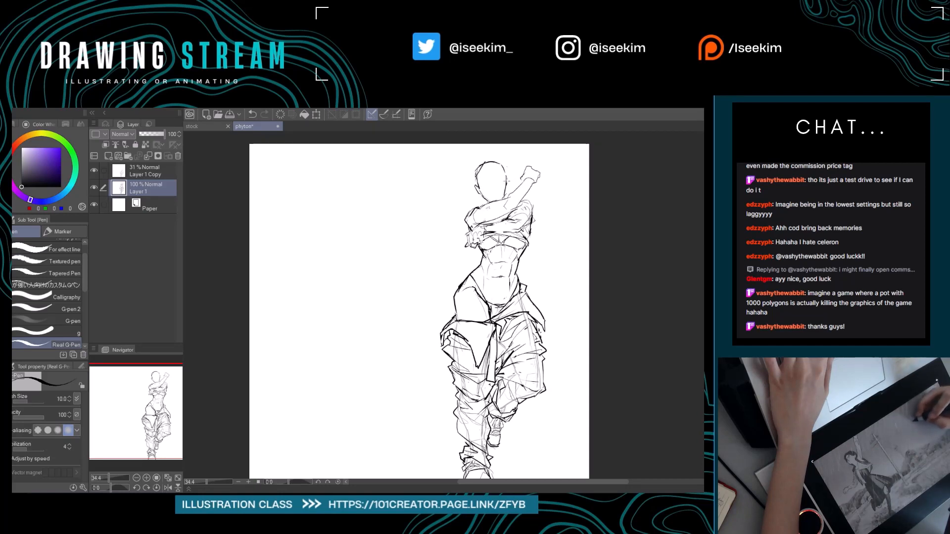
pyautogui.moveTo(516, 214)
pyautogui.mouseDown()
pyautogui.moveTo(523, 201)
pyautogui.moveTo(516, 205)
pyautogui.mouseUp()
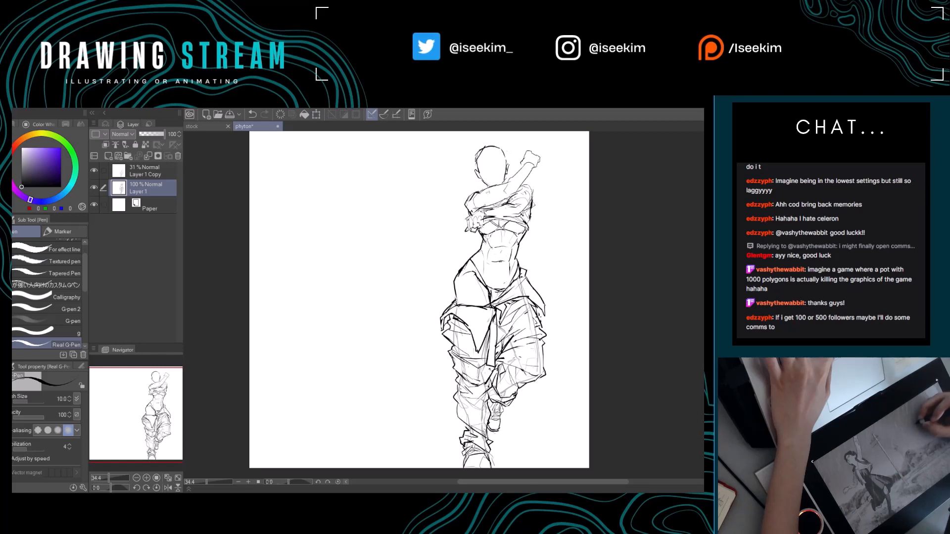
pyautogui.moveTo(492, 235)
pyautogui.mouseDown()
pyautogui.moveTo(532, 219)
pyautogui.moveTo(464, 240)
pyautogui.moveTo(525, 233)
pyautogui.mouseUp()
pyautogui.moveTo(420, 299)
pyautogui.mouseDown()
pyautogui.moveTo(439, 320)
pyautogui.moveTo(397, 302)
pyautogui.mouseUp()
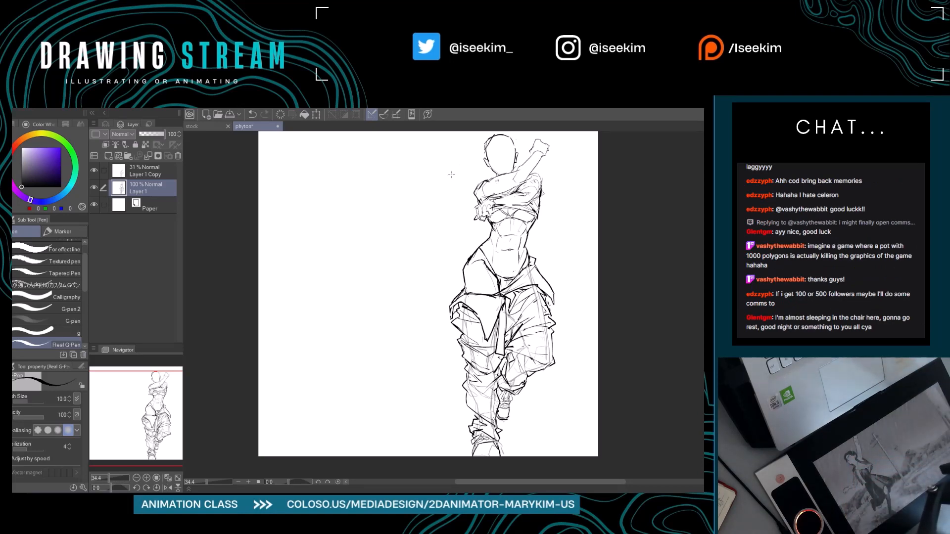
pyautogui.moveTo(422, 246); pyautogui.dragTo(445, 266)
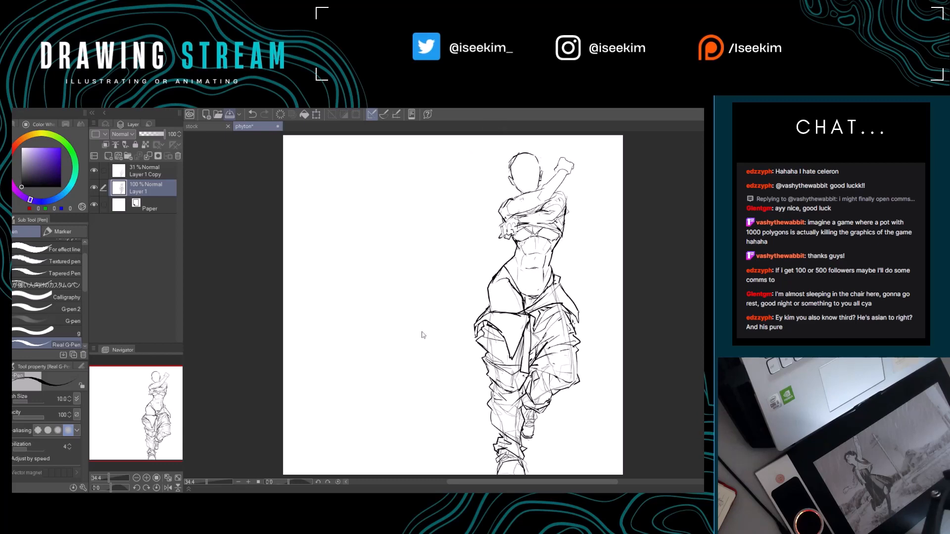
pyautogui.hotkey('ctrl', 's')
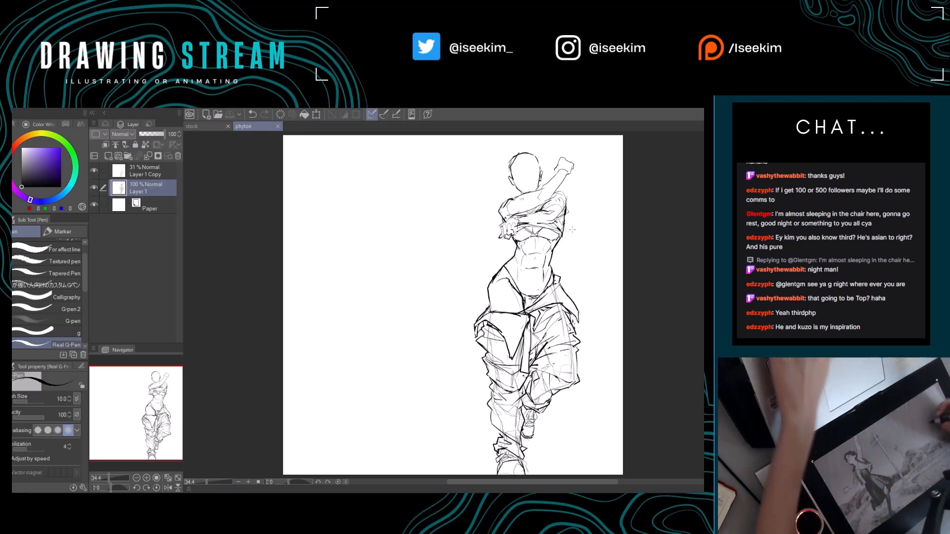
# Refine the fold lines on the bent leg's upper thigh with the eraser and Real G-Pen, undoing unwanted strokes.
pyautogui.press('r')
pyautogui.moveTo(592, 238); pyautogui.dragTo(552, 187)
pyautogui.press('e')
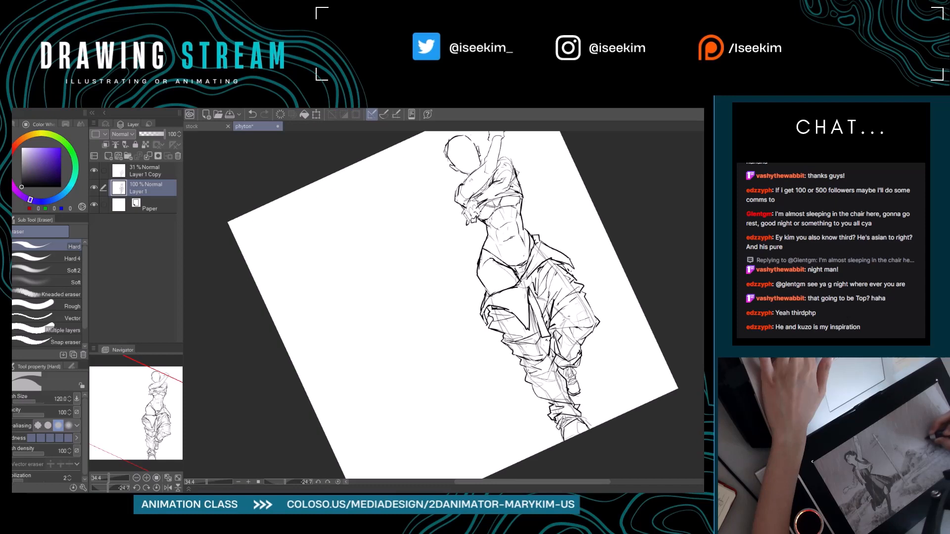
pyautogui.press('p')
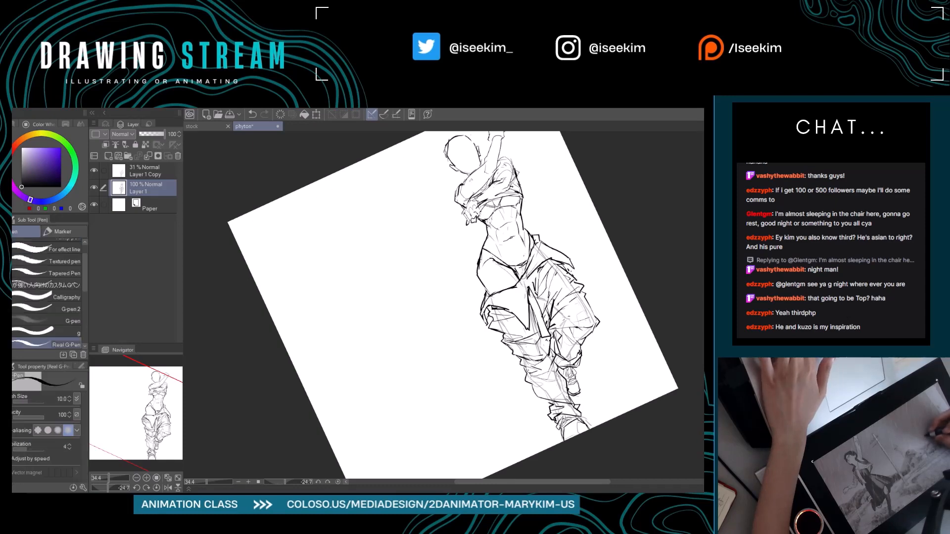
pyautogui.moveTo(526, 286); pyautogui.dragTo(532, 304)
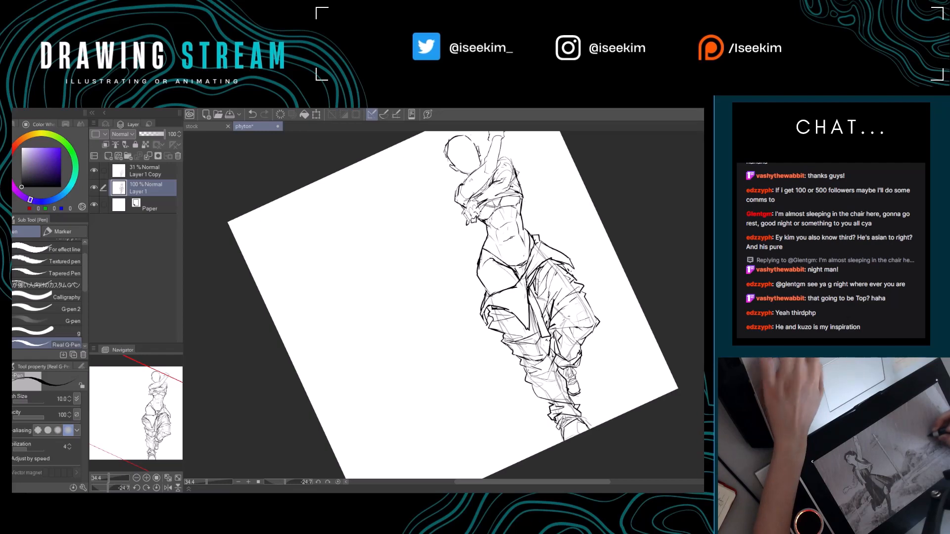
pyautogui.hotkey('ctrl', '0')
pyautogui.moveTo(527, 321)
pyautogui.mouseDown()
pyautogui.moveTo(498, 321)
pyautogui.moveTo(496, 375)
pyautogui.mouseUp()
pyautogui.hotkey('ctrl', 'z')
pyautogui.hotkey('ctrl', 'z')
pyautogui.moveTo(499, 328)
pyautogui.mouseDown()
pyautogui.moveTo(495, 373)
pyautogui.moveTo(500, 339)
pyautogui.mouseUp()
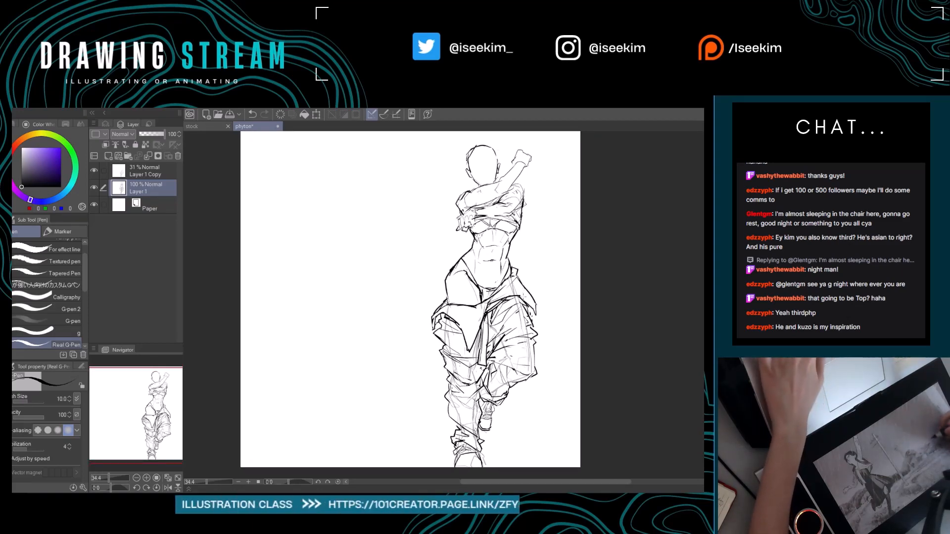
# Strengthen the waistband edge at the bent leg's hip with the canvas tilted to -12 degrees.
pyautogui.press('r')
pyautogui.moveTo(508, 262); pyautogui.dragTo(496, 264)
pyautogui.press('p')
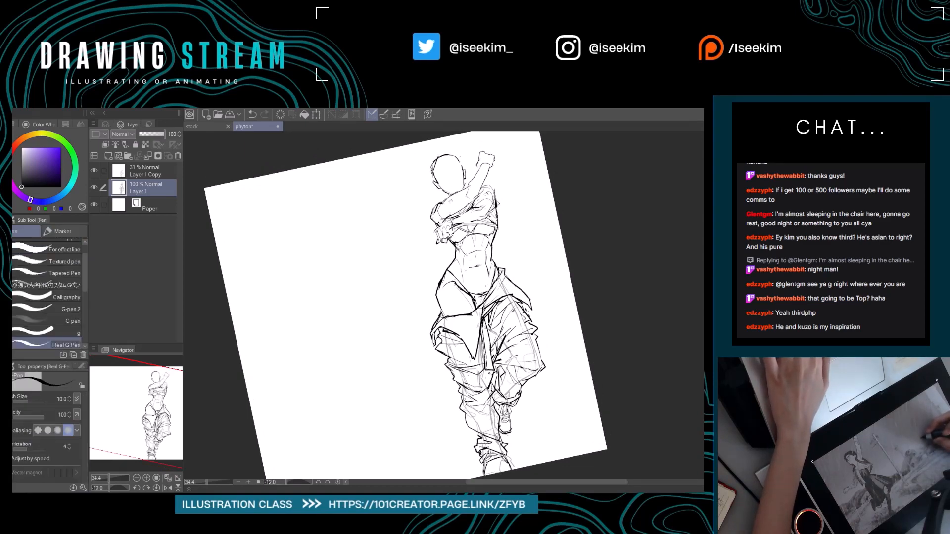
pyautogui.moveTo(502, 268); pyautogui.dragTo(499, 277)
pyautogui.hotkey('ctrl', '@')
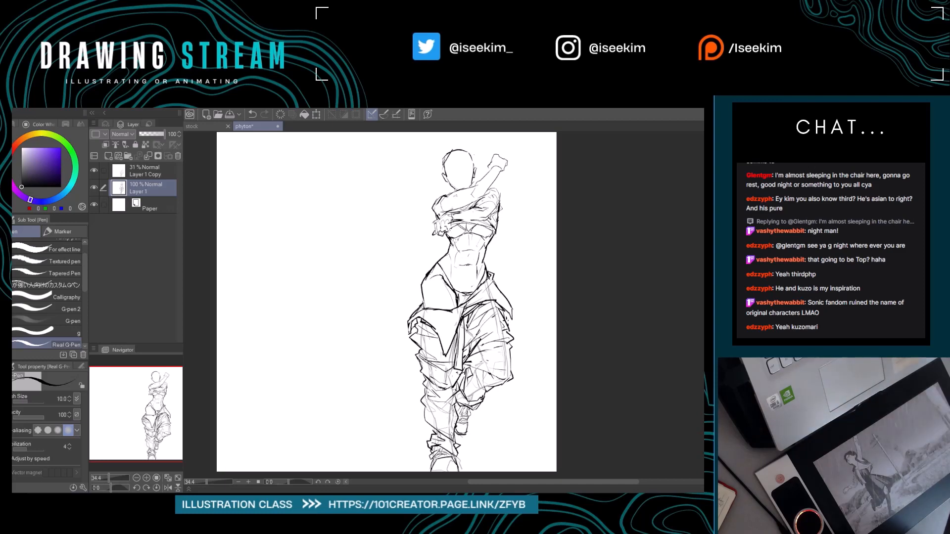
# Undo the stray arc beside the hip and draw new folds on the trouser flap below the standing leg's bare hip.
pyautogui.moveTo(505, 262); pyautogui.dragTo(573, 290)
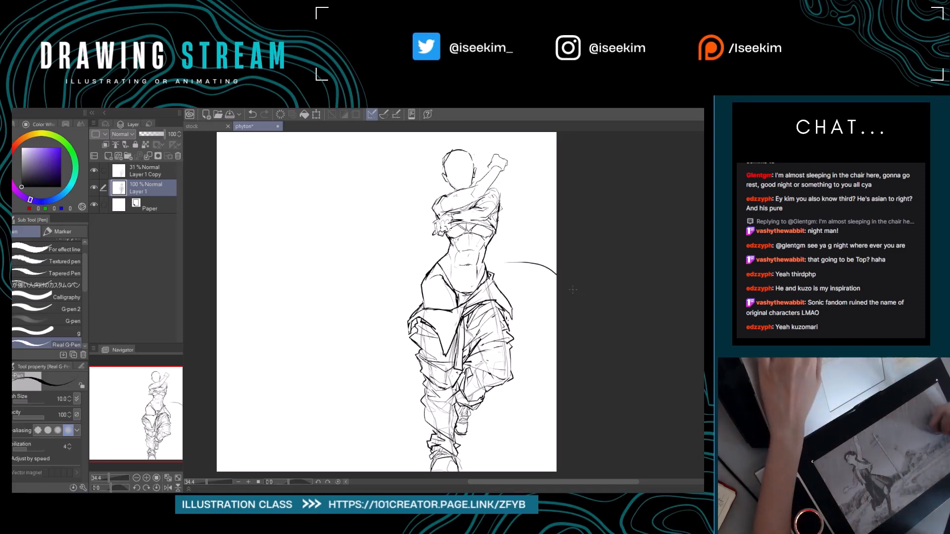
pyautogui.hotkey('ctrl', 'z')
pyautogui.press('r')
pyautogui.moveTo(537, 220); pyautogui.dragTo(565, 293)
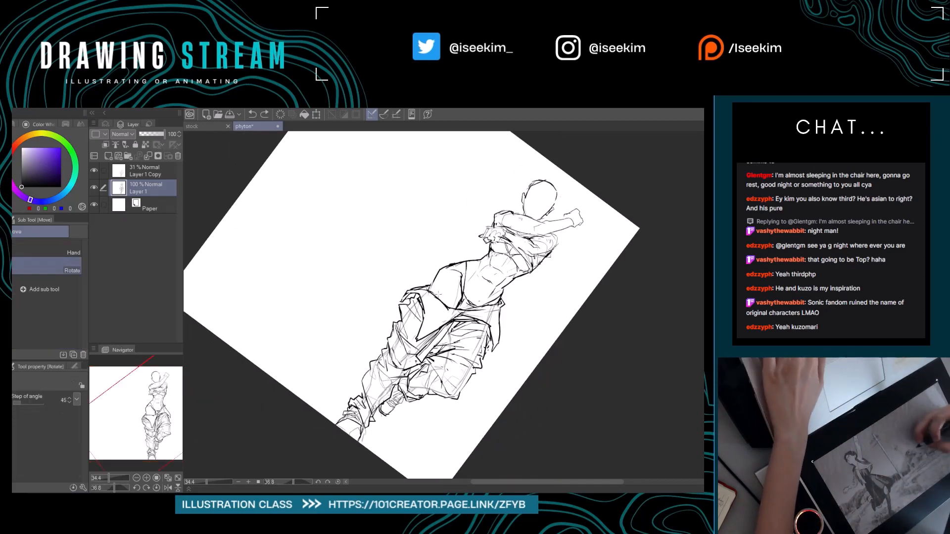
pyautogui.press('p')
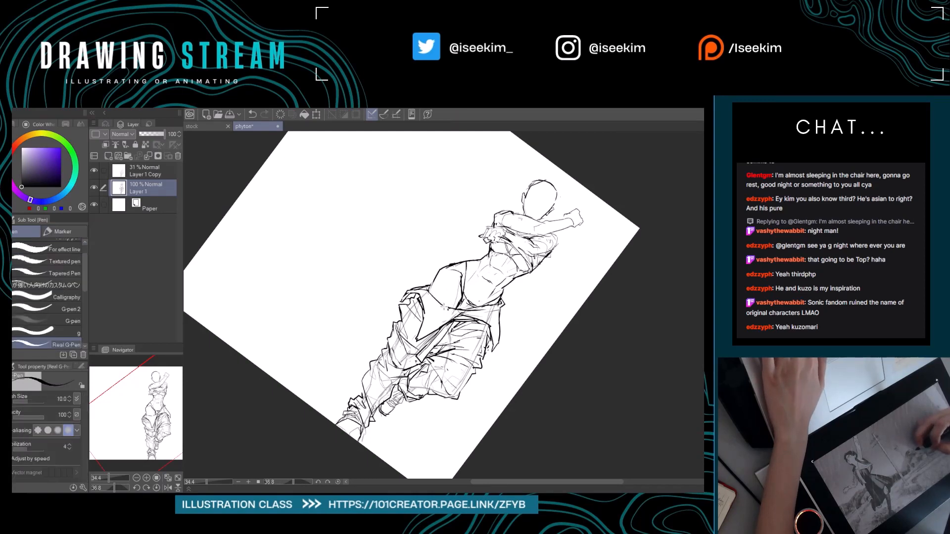
pyautogui.press('e')
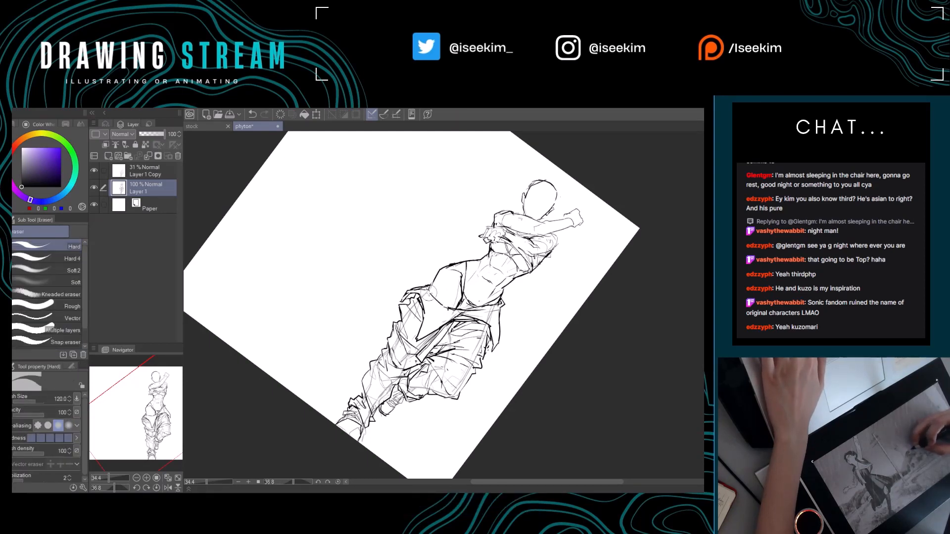
pyautogui.press('p')
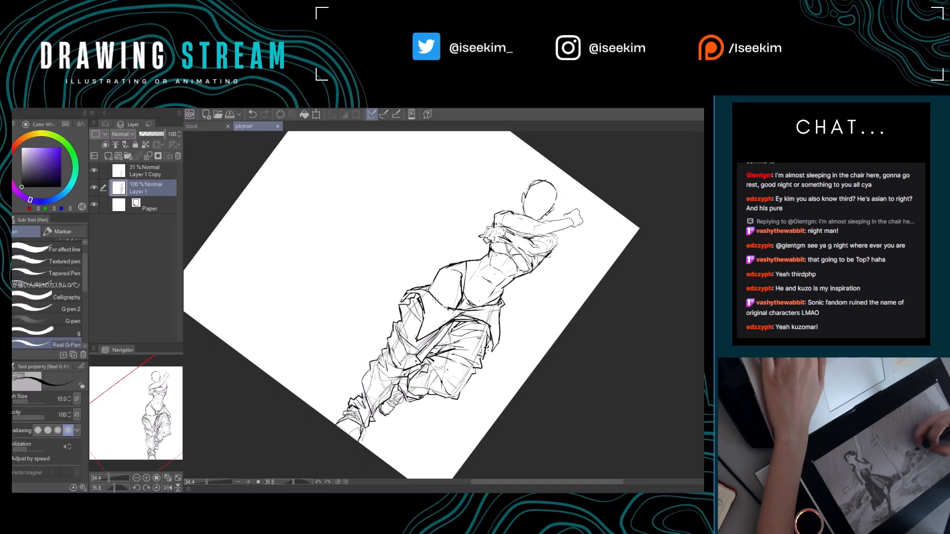
pyautogui.moveTo(437, 300); pyautogui.dragTo(451, 311)
pyautogui.hotkey('ctrl', '@')
pyautogui.press('e')
pyautogui.press('p')
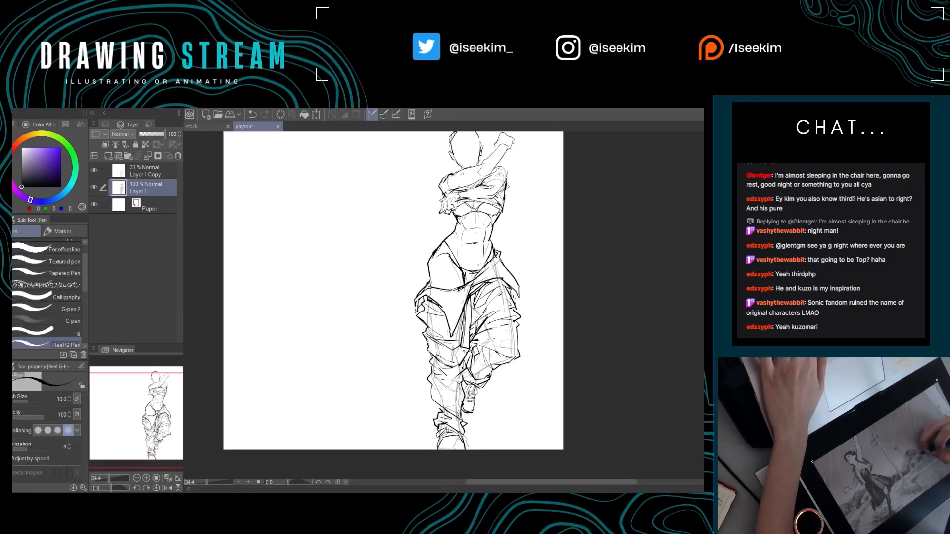
# Rework the trouser flap's hanging point and the folds between the thighs with alternating eraser and pen strokes.
pyautogui.press('e')
pyautogui.moveTo(460, 323)
pyautogui.mouseDown()
pyautogui.moveTo(454, 334)
pyautogui.moveTo(469, 293)
pyautogui.mouseUp()
pyautogui.press('p')
pyautogui.press('e')
pyautogui.press('p')
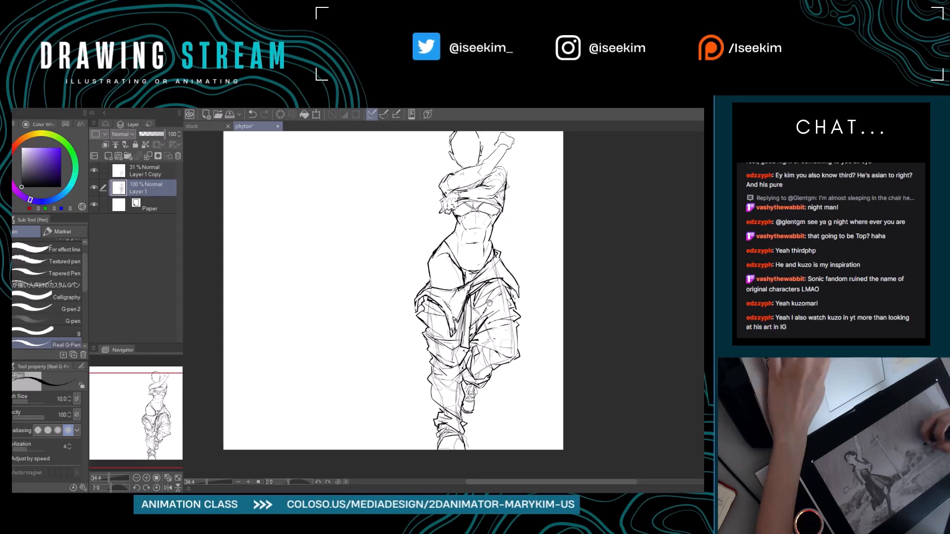
pyautogui.moveTo(458, 304); pyautogui.dragTo(420, 303)
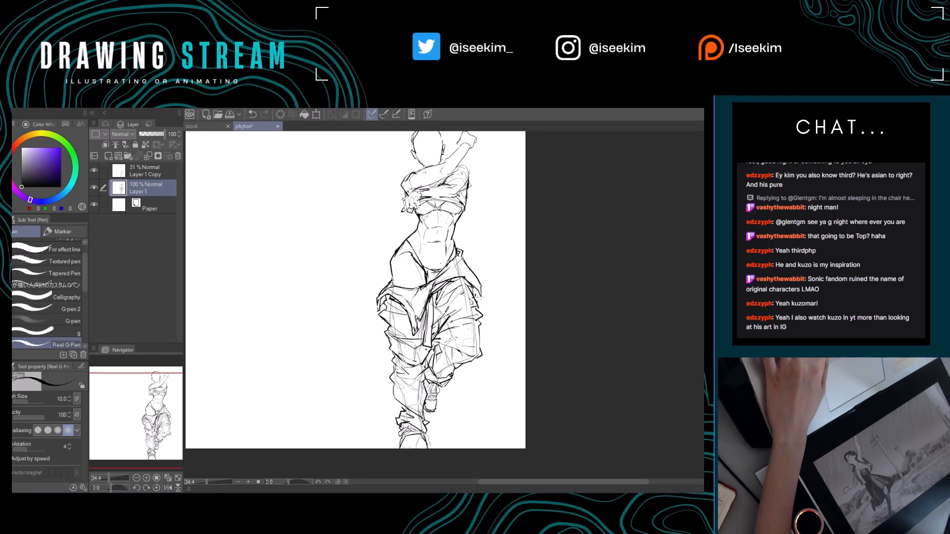
pyautogui.press('e')
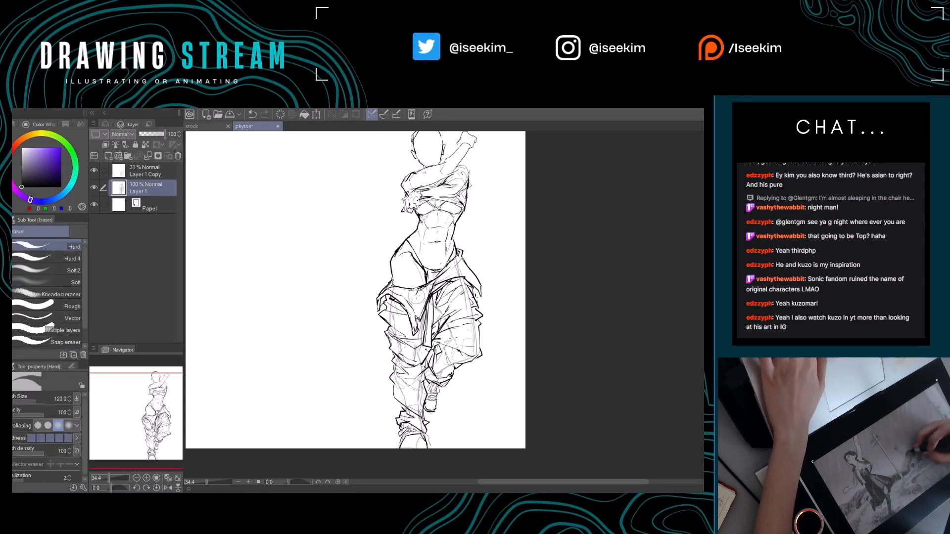
pyautogui.press('p')
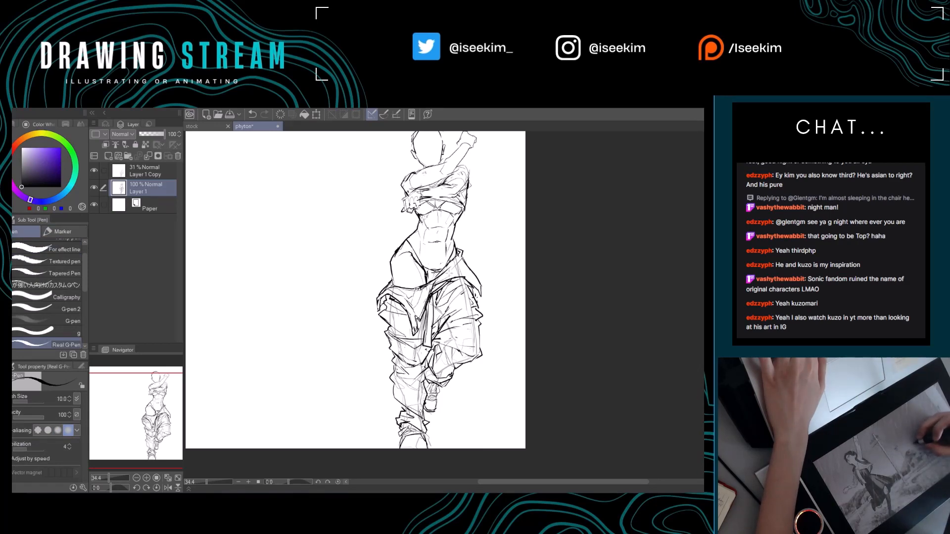
# Clean up the upper outline of the head with the hard eraser and return to the pen.
pyautogui.moveTo(507, 291); pyautogui.dragTo(492, 291)
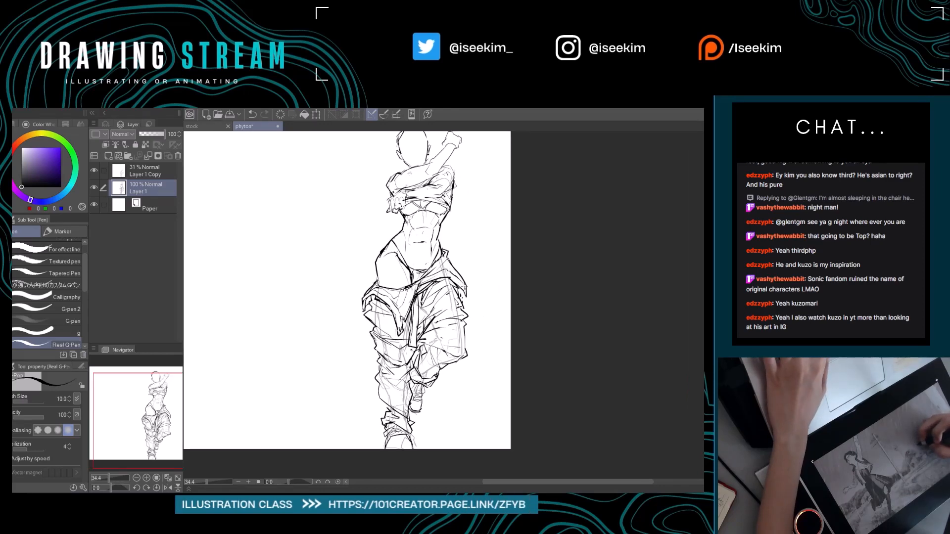
pyautogui.moveTo(466, 287); pyautogui.dragTo(465, 287)
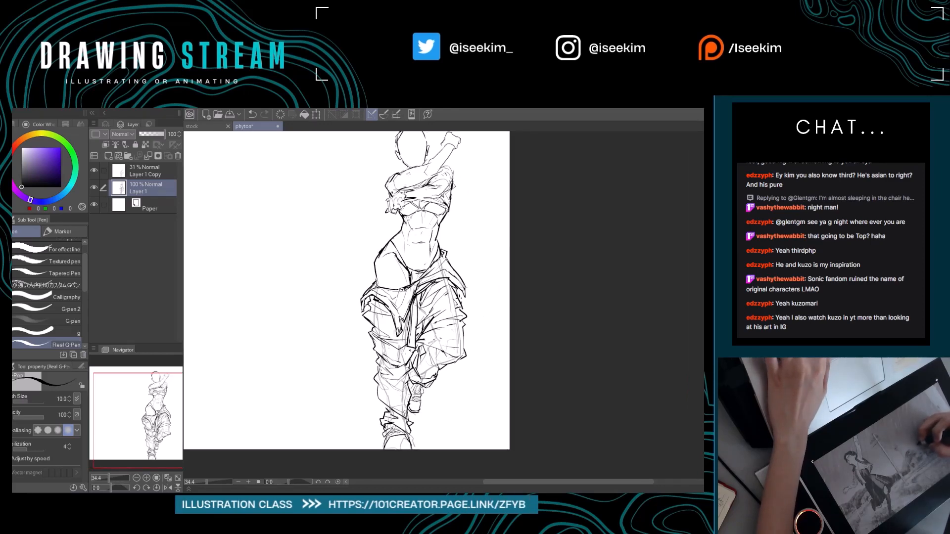
pyautogui.moveTo(445, 222); pyautogui.dragTo(510, 278)
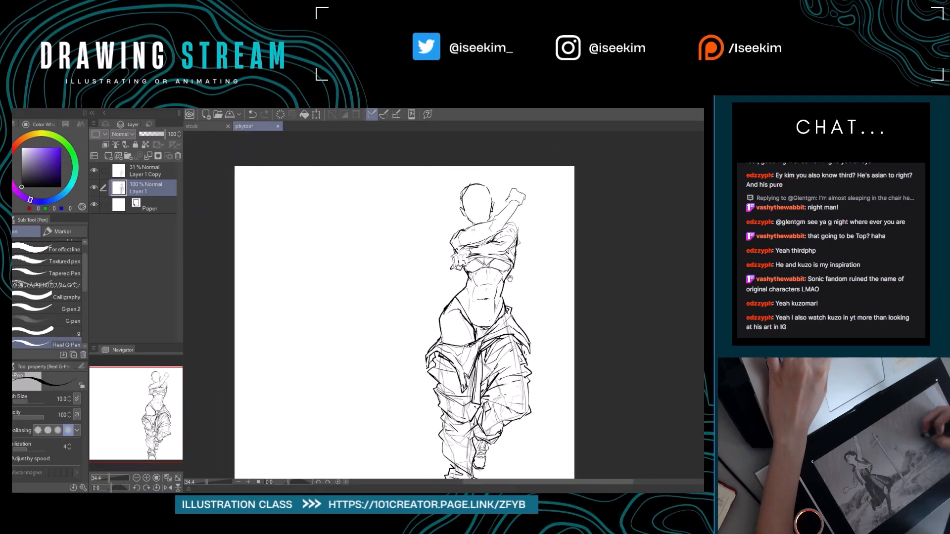
pyautogui.press('e')
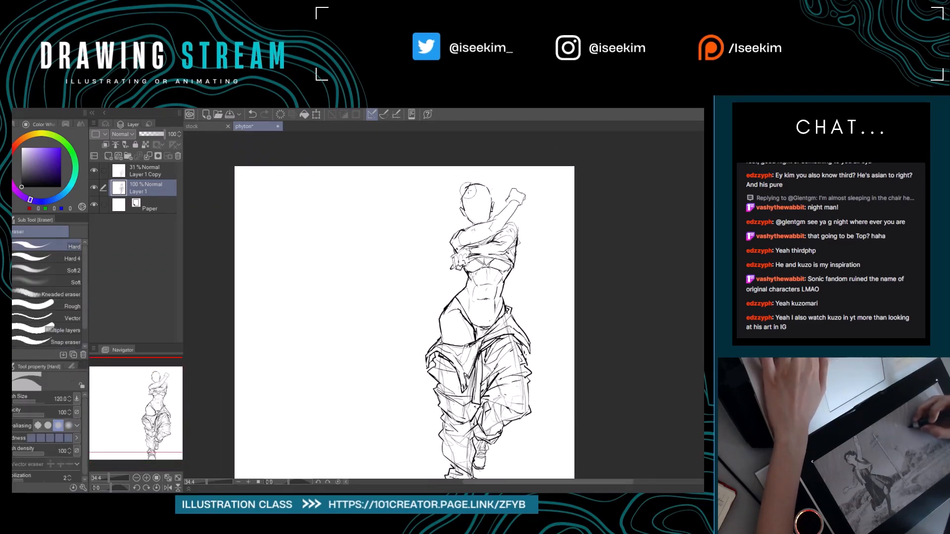
pyautogui.moveTo(469, 191); pyautogui.dragTo(465, 197)
pyautogui.press('p')
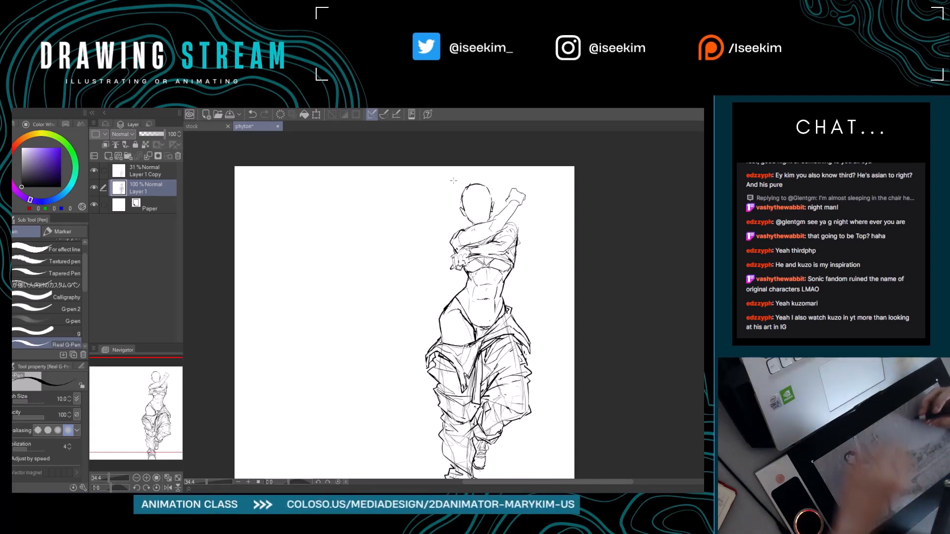
pyautogui.moveTo(393, 286); pyautogui.dragTo(362, 243)
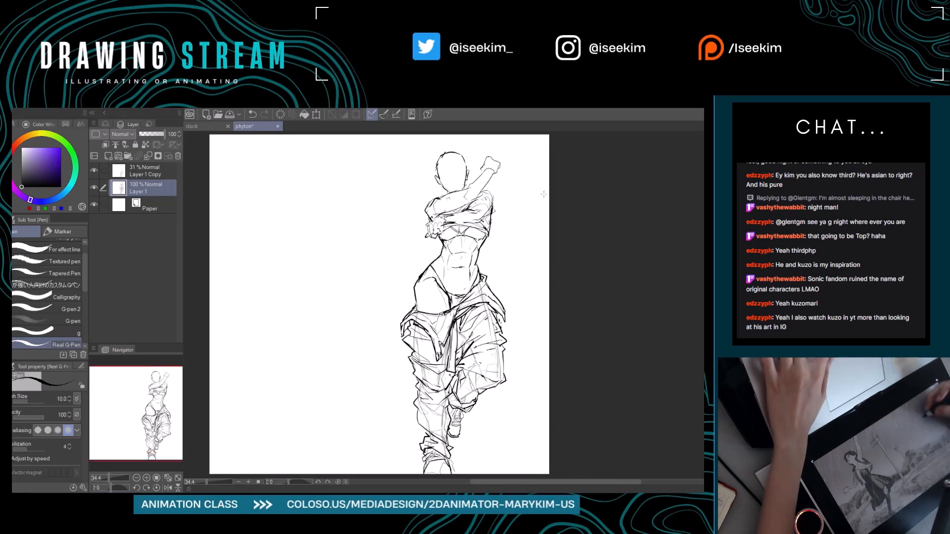
pyautogui.hotkey('shift', 'space')
pyautogui.moveTo(529, 176); pyautogui.dragTo(596, 290)
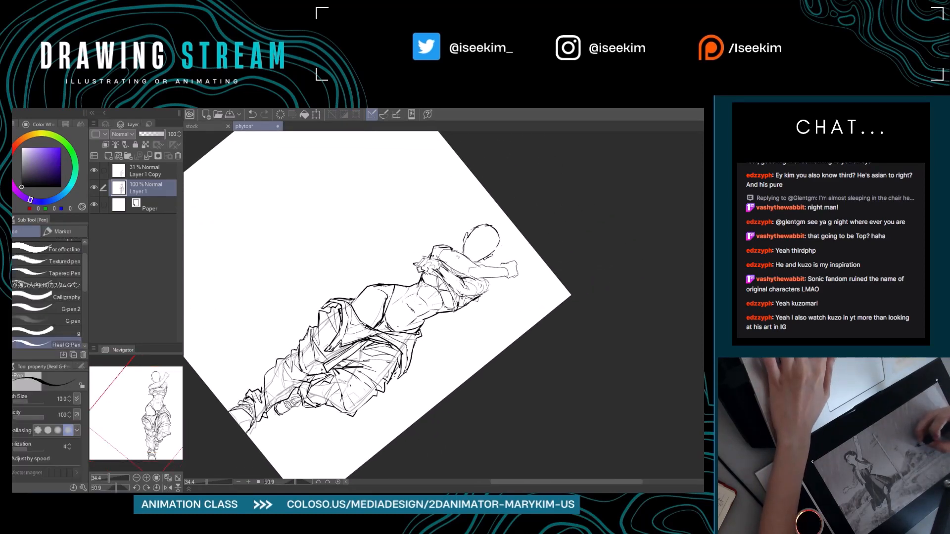
pyautogui.moveTo(468, 285); pyautogui.dragTo(474, 293)
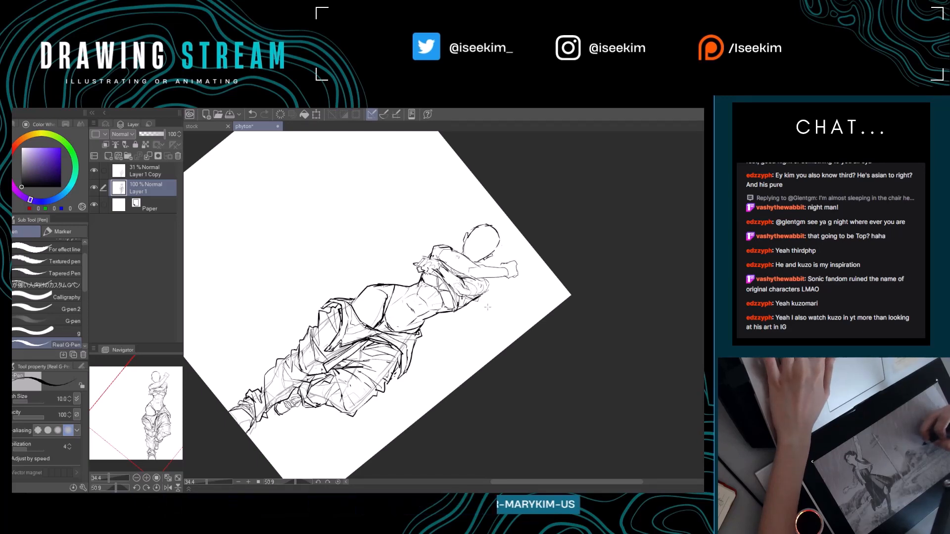
pyautogui.hotkey('ctrl', '@')
pyautogui.moveTo(351, 410); pyautogui.dragTo(302, 295)
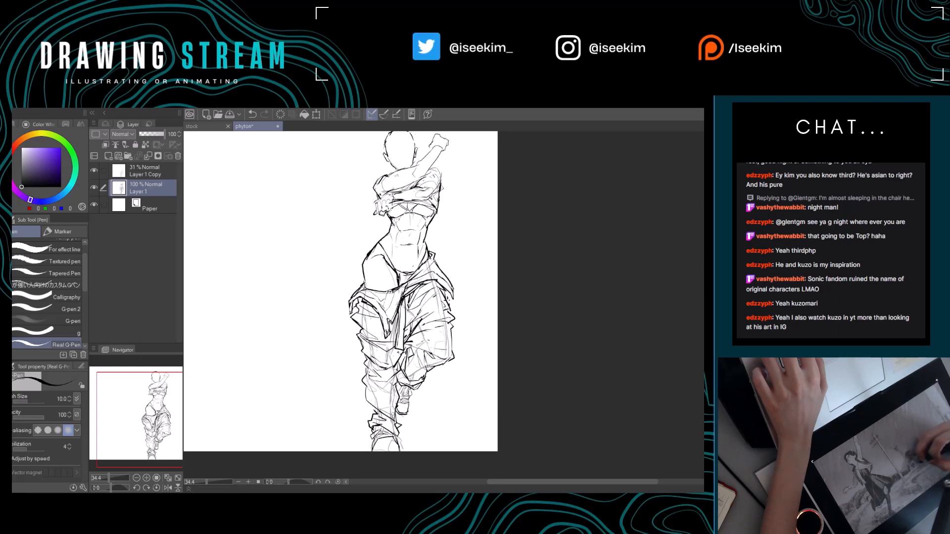
pyautogui.moveTo(457, 351); pyautogui.dragTo(443, 351)
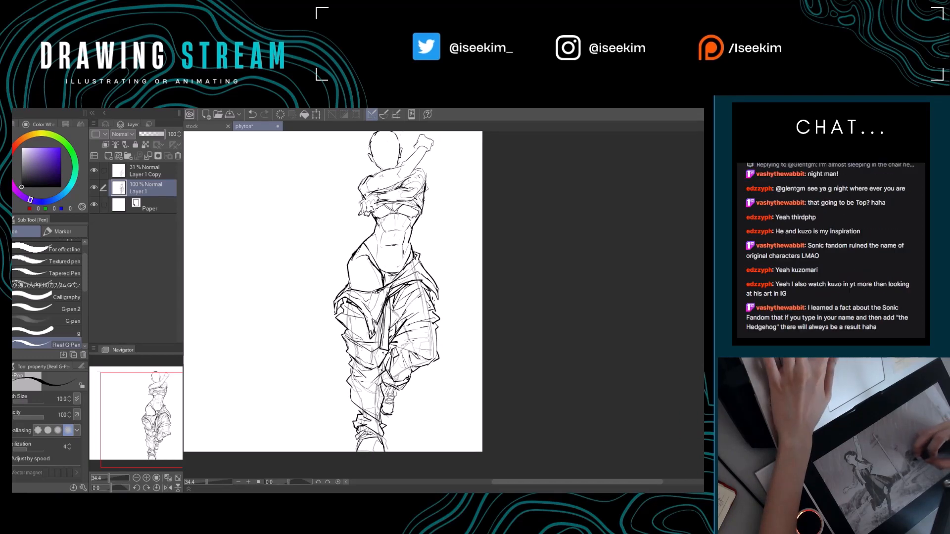
pyautogui.press('e')
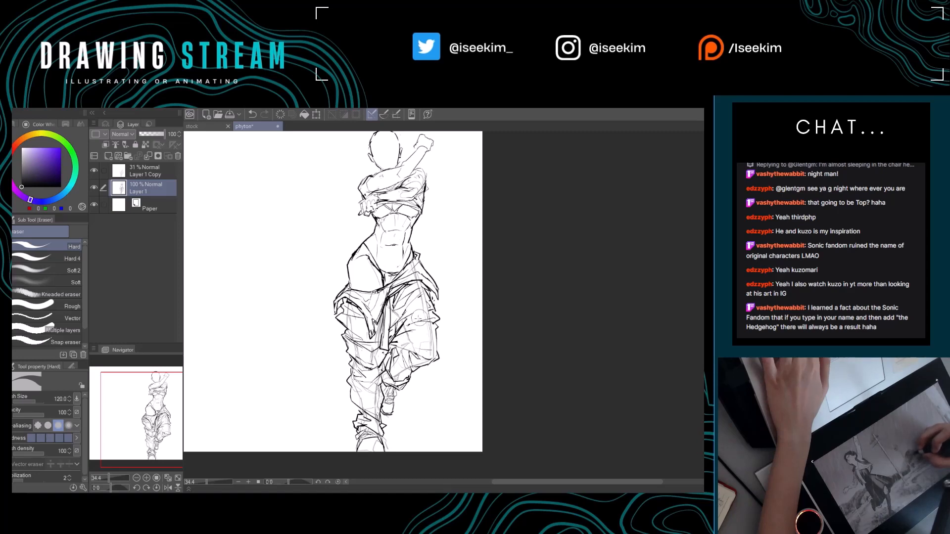
pyautogui.press('p')
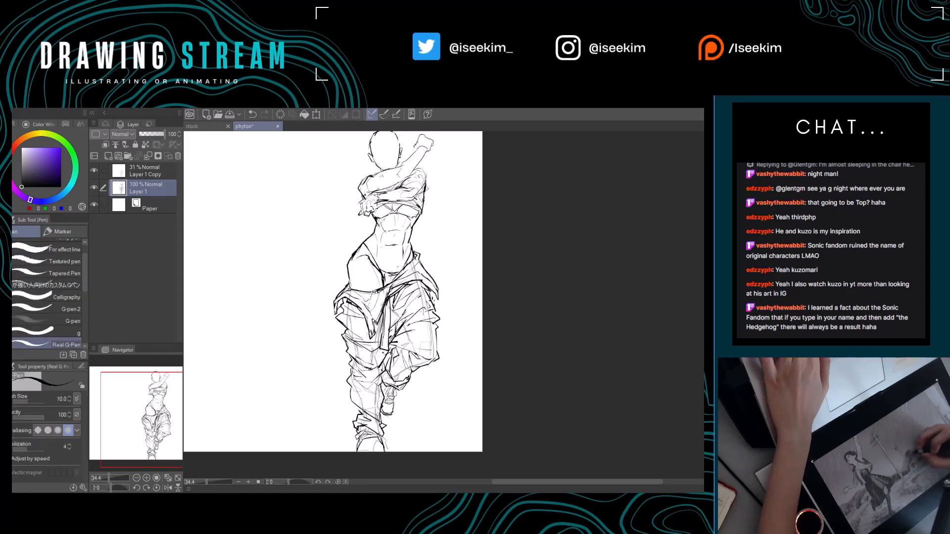
pyautogui.moveTo(386, 346); pyautogui.dragTo(400, 345)
pyautogui.press('e')
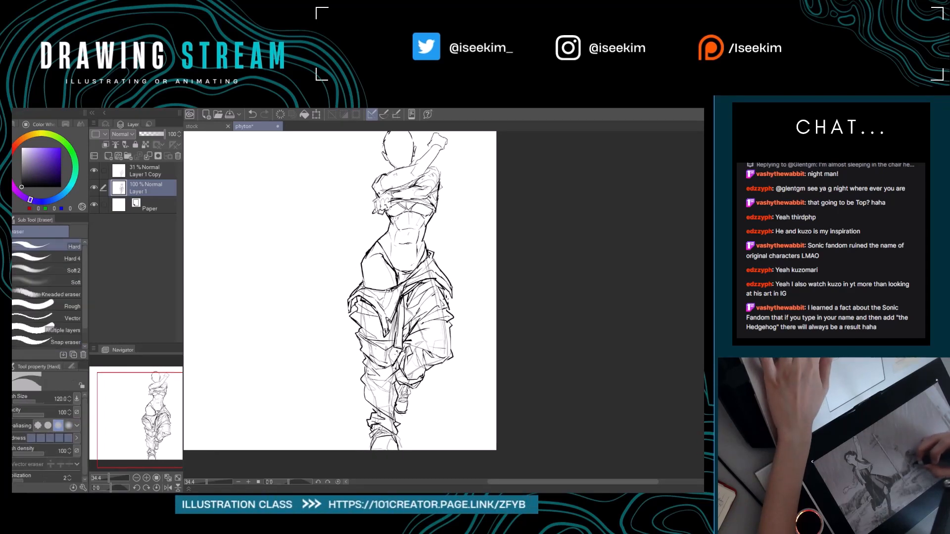
pyautogui.press('p')
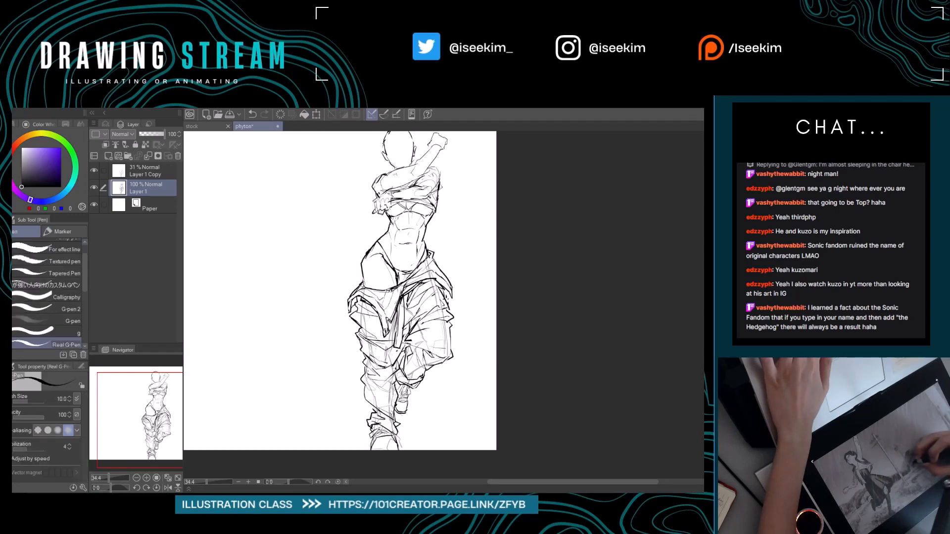
pyautogui.press('e')
pyautogui.press('p')
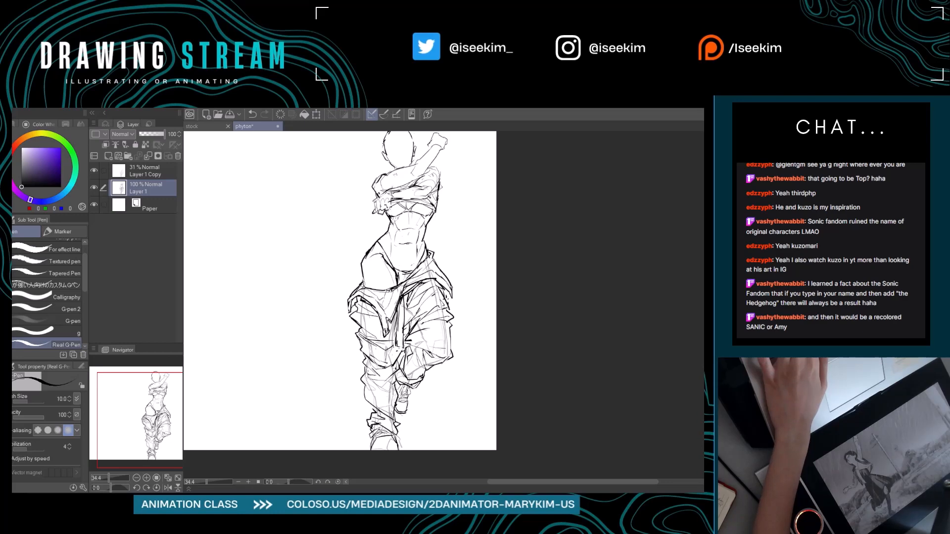
# Sketch the rounded outline of a second, larger head in the blank area beside the standing figure.
pyautogui.hotkey('ctrl', '0')
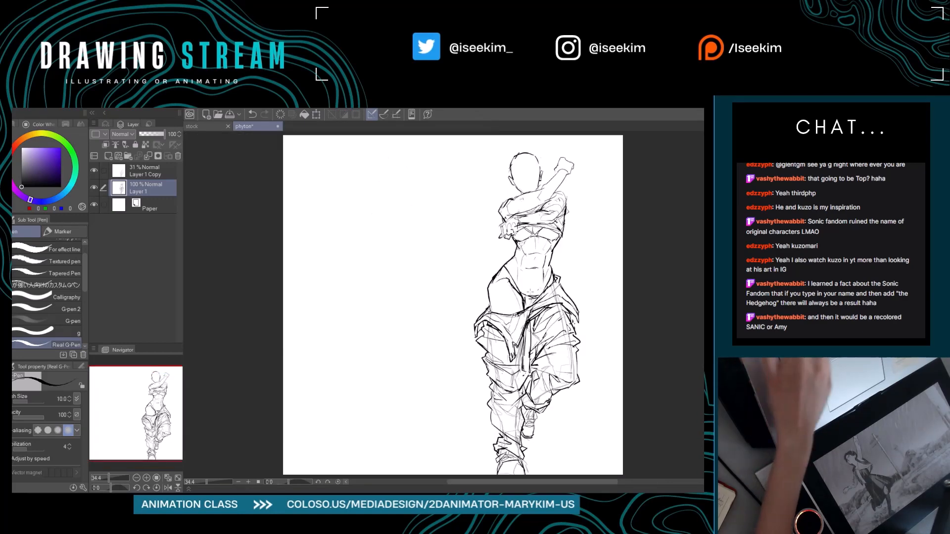
pyautogui.hotkey('ctrl', '+')
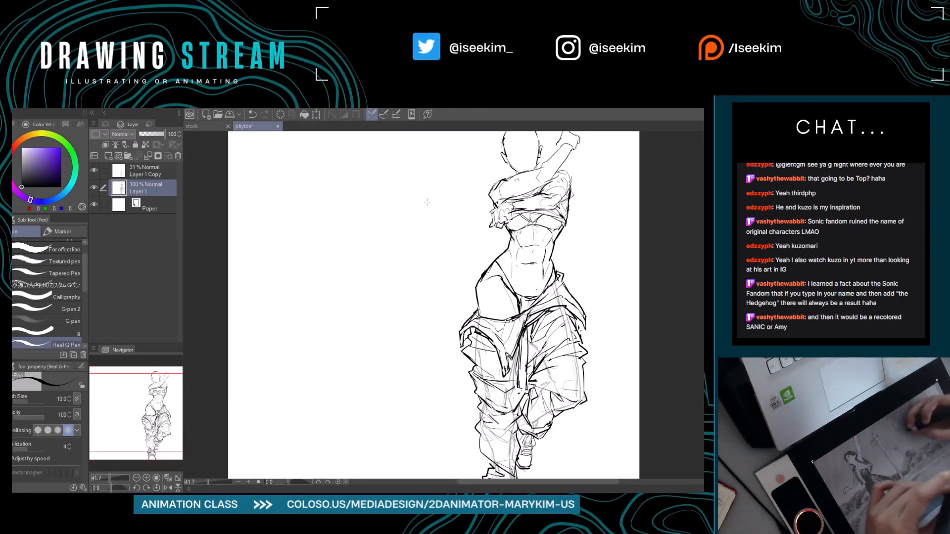
pyautogui.hotkey('ctrl', '-')
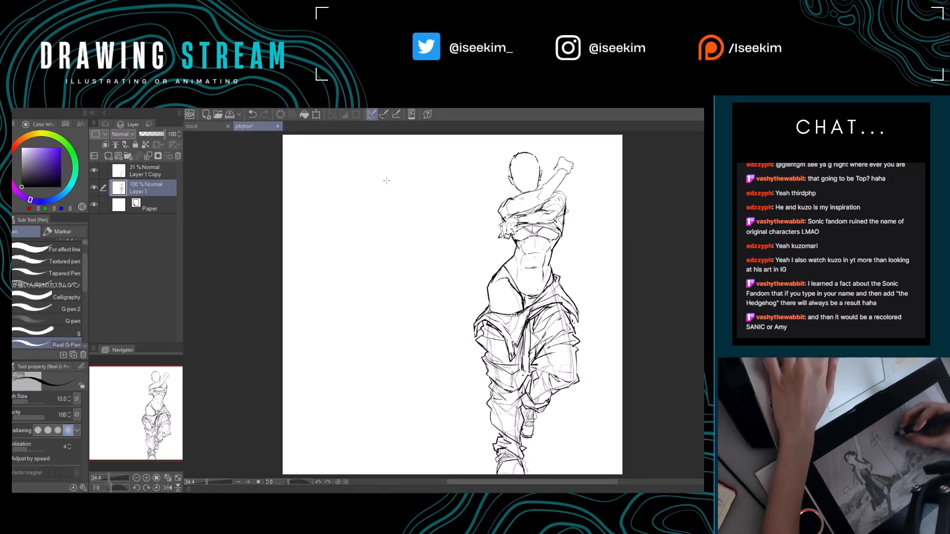
pyautogui.moveTo(387, 180)
pyautogui.mouseDown()
pyautogui.moveTo(364, 193)
pyautogui.moveTo(356, 220)
pyautogui.moveTo(365, 245)
pyautogui.mouseUp()
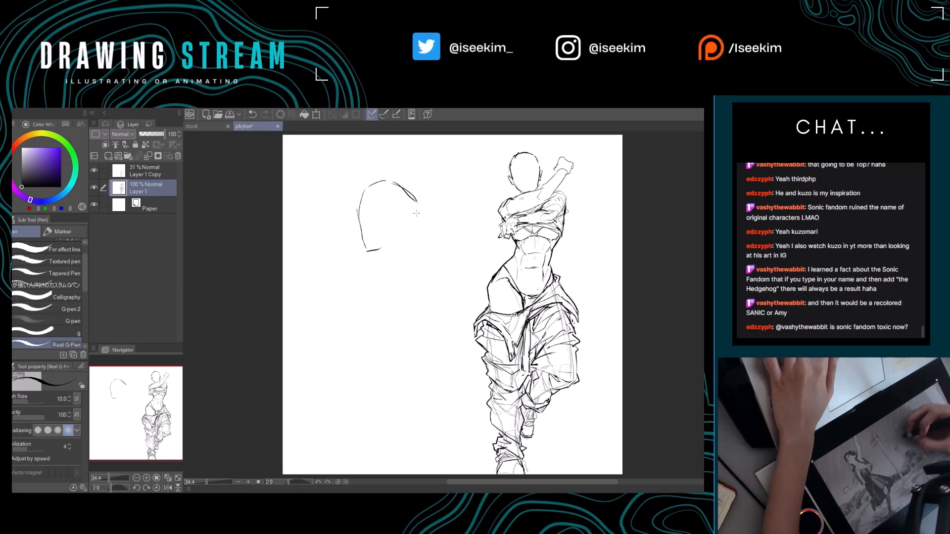
pyautogui.moveTo(417, 208); pyautogui.dragTo(404, 242)
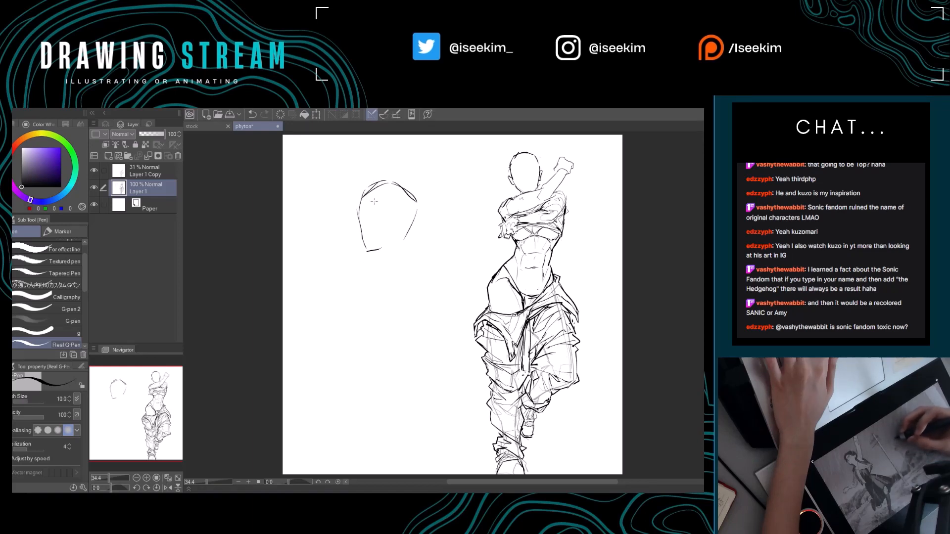
# Refine the new head's forehead and temple contour with alternating eraser and pen strokes.
pyautogui.press('e')
pyautogui.moveTo(368, 192)
pyautogui.mouseDown()
pyautogui.moveTo(387, 181)
pyautogui.moveTo(356, 220)
pyautogui.moveTo(356, 212)
pyautogui.mouseUp()
pyautogui.press('p')
pyautogui.press('e')
pyautogui.press('p')
pyautogui.press('e')
pyautogui.press('p')
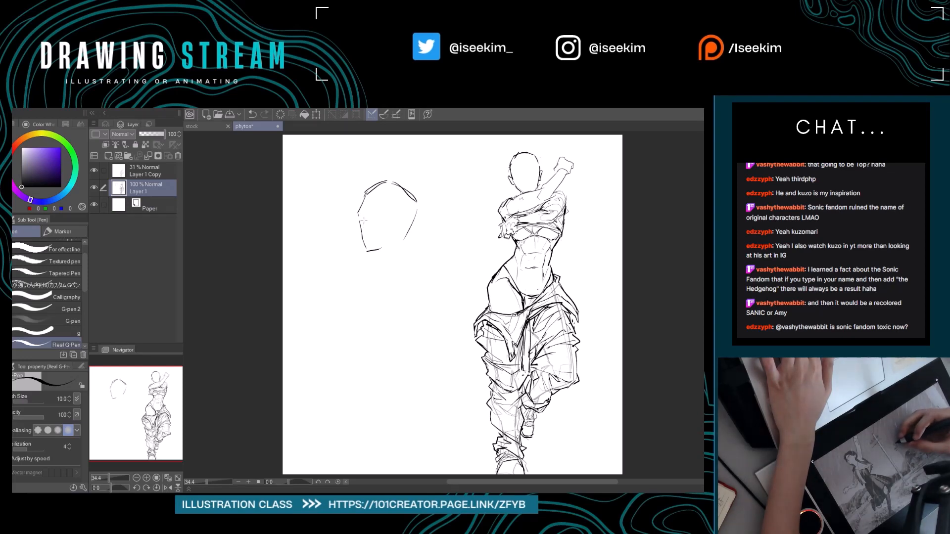
# Add a brow line and the side plane of the forehead to the new head, reworking its face contour.
pyautogui.moveTo(358, 213); pyautogui.dragTo(391, 228)
pyautogui.press('e')
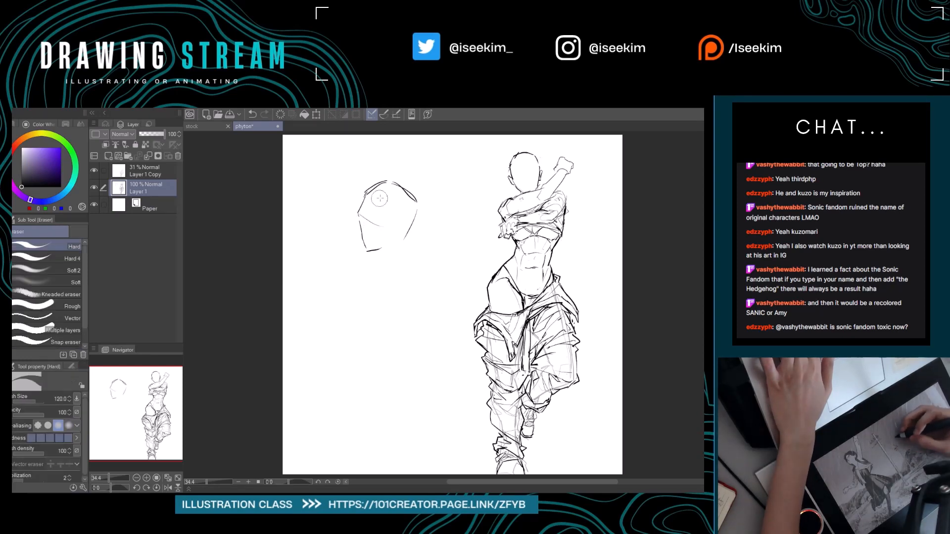
pyautogui.press('p')
pyautogui.moveTo(383, 185)
pyautogui.mouseDown()
pyautogui.moveTo(360, 216)
pyautogui.moveTo(360, 246)
pyautogui.moveTo(356, 223)
pyautogui.moveTo(360, 249)
pyautogui.moveTo(358, 220)
pyautogui.mouseUp()
pyautogui.press('e')
pyautogui.press('p')
pyautogui.press('e')
pyautogui.press('p')
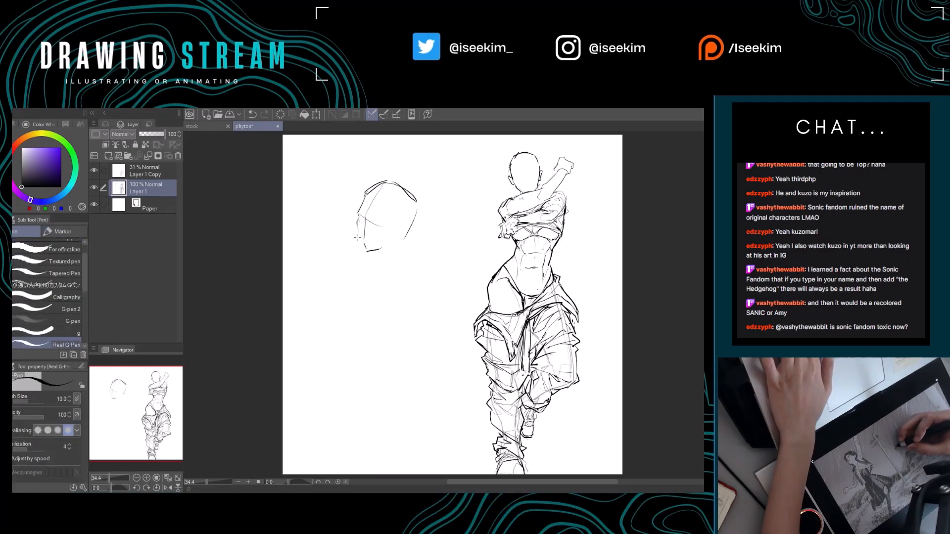
# Redraw the new head's chin and jaw with eraser and pen, and add the neck lines below.
pyautogui.press('e')
pyautogui.moveTo(365, 254)
pyautogui.mouseDown()
pyautogui.moveTo(403, 241)
pyautogui.moveTo(389, 232)
pyautogui.moveTo(394, 219)
pyautogui.moveTo(416, 208)
pyautogui.moveTo(366, 240)
pyautogui.mouseUp()
pyautogui.press('p')
pyautogui.press('e')
pyautogui.press('p')
pyautogui.press('e')
pyautogui.press('p')
pyautogui.press('e')
pyautogui.press('p')
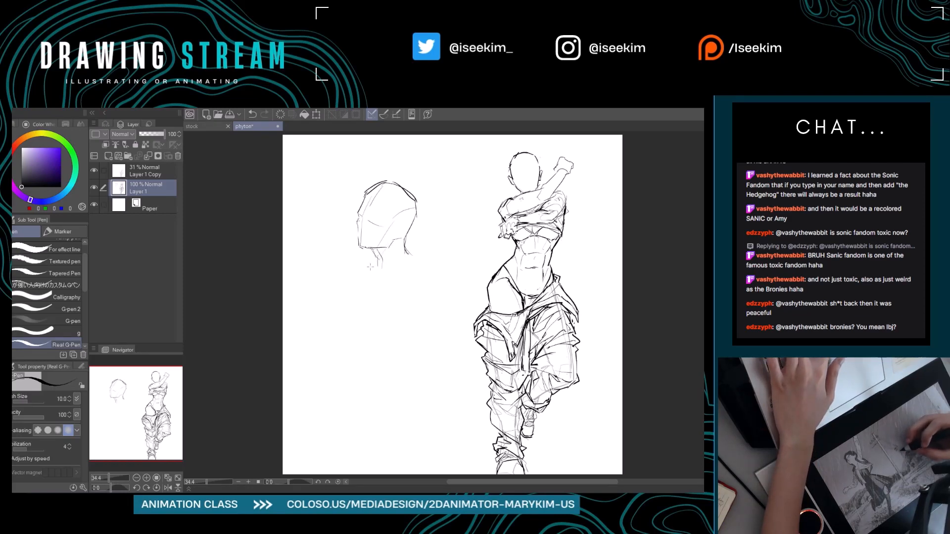
# Sketch the second figure's shoulder line and both sides of the torso tapering to the waist.
pyautogui.moveTo(353, 260)
pyautogui.mouseDown()
pyautogui.moveTo(402, 262)
pyautogui.moveTo(412, 253)
pyautogui.moveTo(426, 266)
pyautogui.mouseUp()
pyautogui.press('e')
pyautogui.press('p')
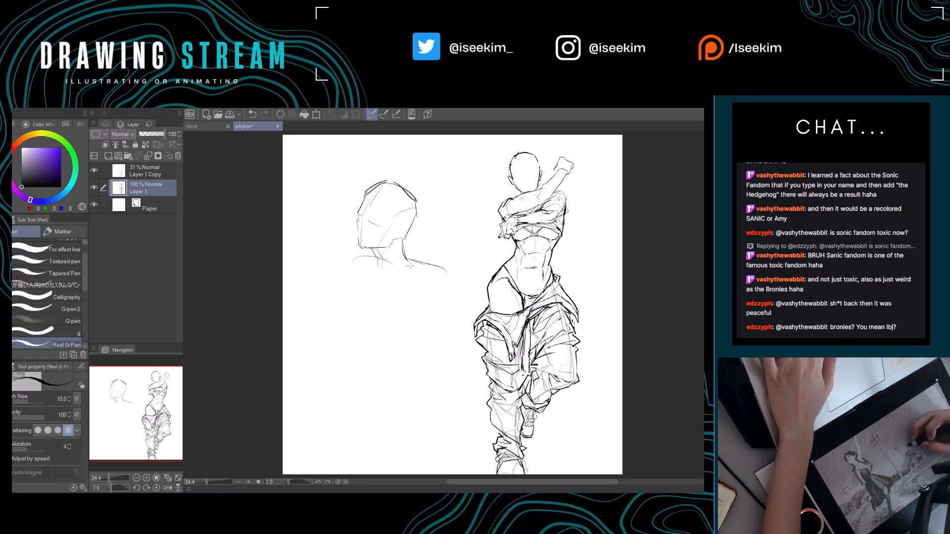
pyautogui.moveTo(369, 259); pyautogui.dragTo(417, 262)
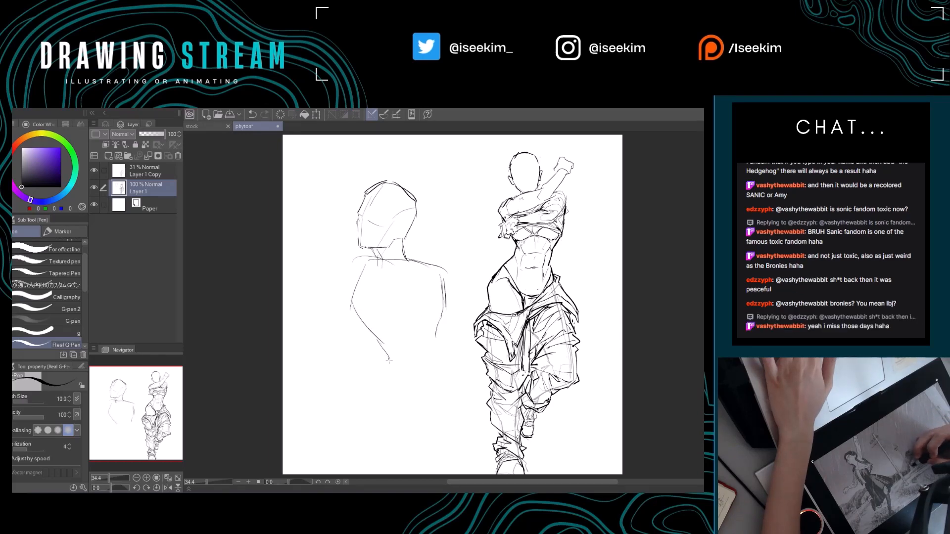
pyautogui.moveTo(418, 325); pyautogui.dragTo(408, 317)
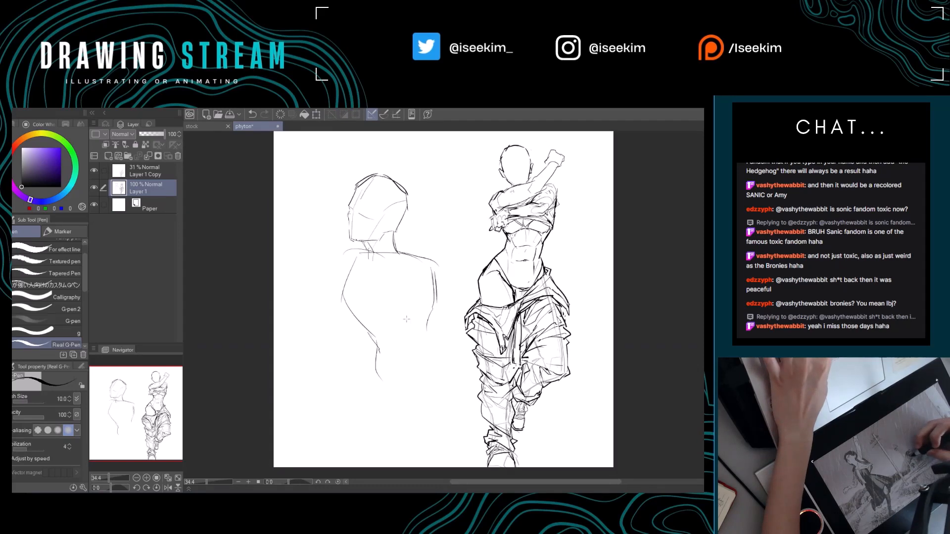
# Draw the second figure's waist, flaring hip curve and opposite straight hip line below the torso.
pyautogui.press('e')
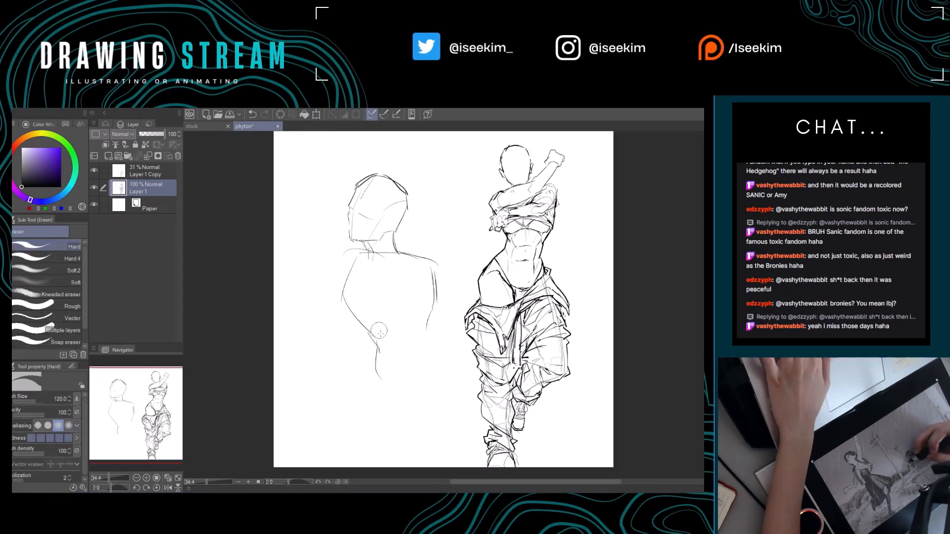
pyautogui.press('p')
pyautogui.moveTo(435, 298); pyautogui.dragTo(427, 328)
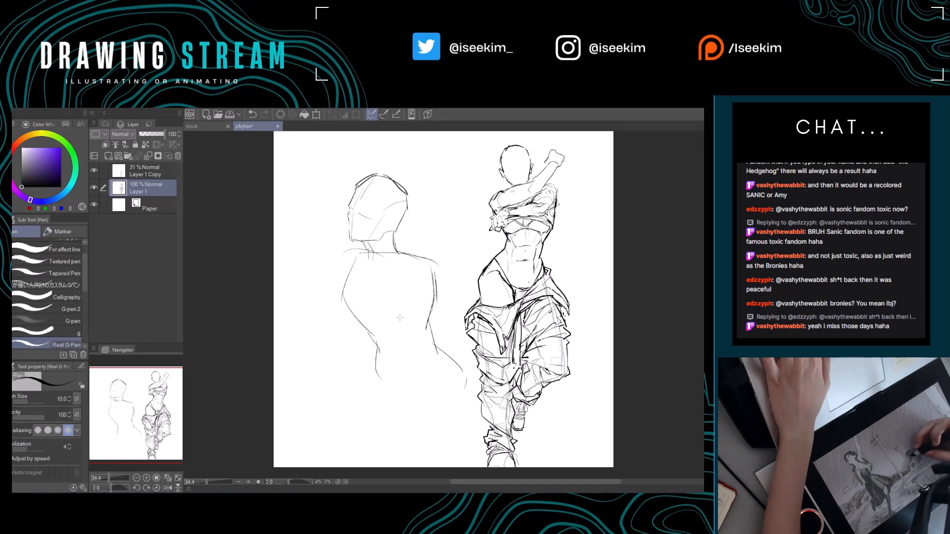
pyautogui.moveTo(377, 356); pyautogui.dragTo(373, 402)
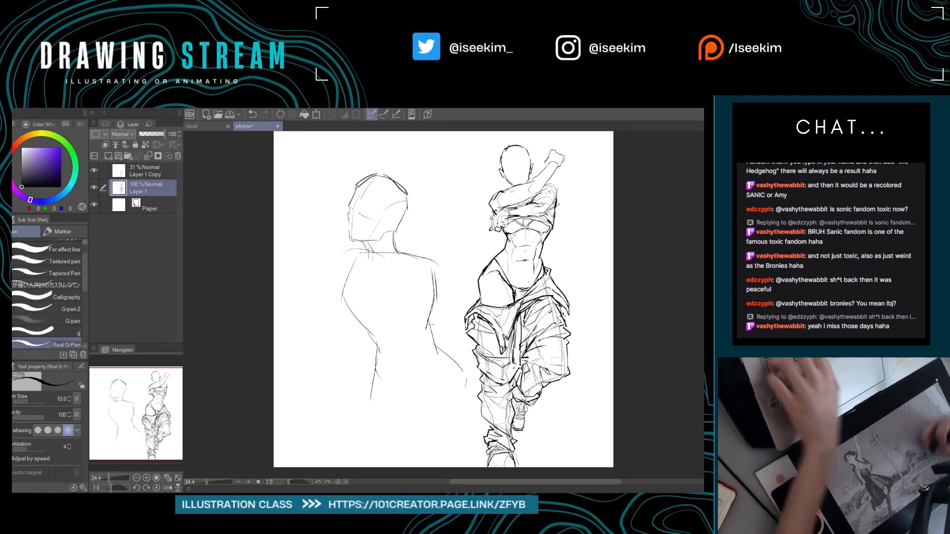
# Lasso the new head-and-torso sketch and cut and paste it onto its own layer above Layer 1.
pyautogui.hotkey('ctrl', 't')
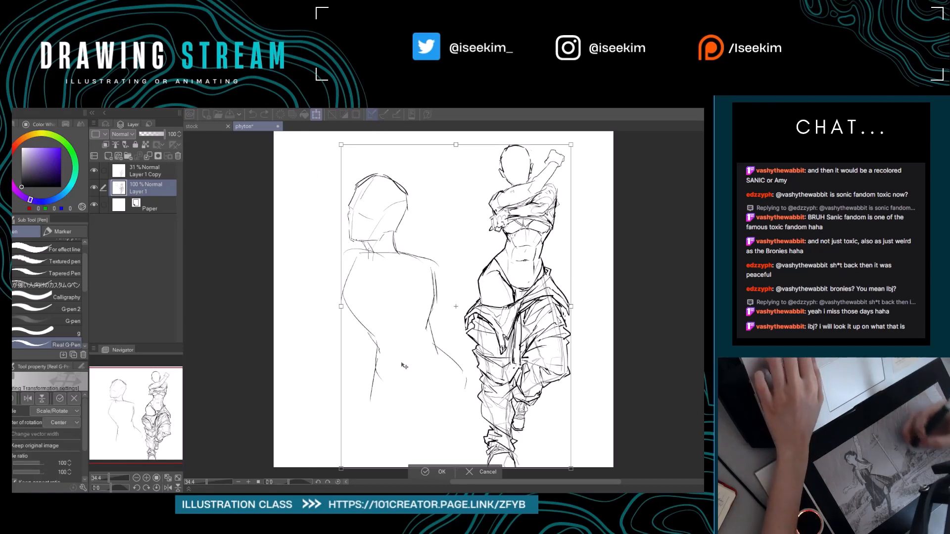
pyautogui.click(488, 473)
pyautogui.press('m')
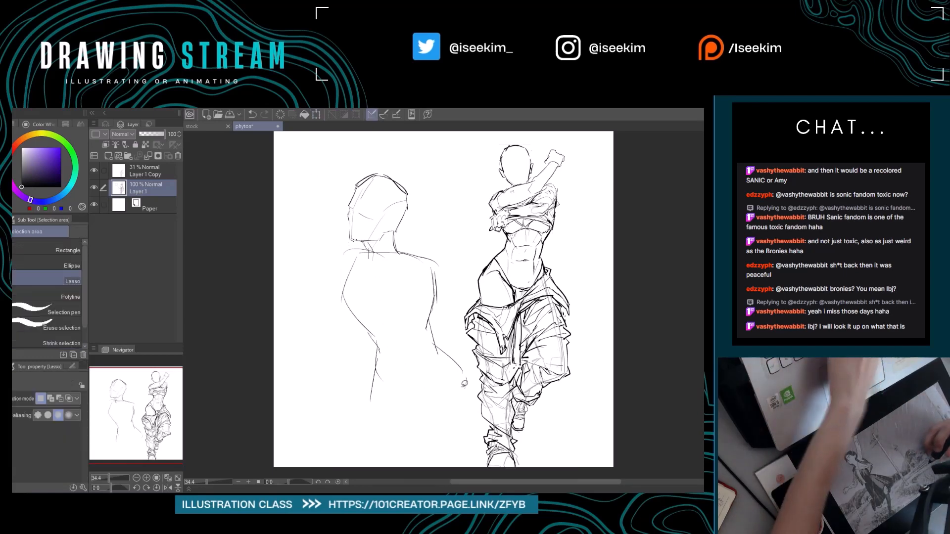
pyautogui.moveTo(466, 402)
pyautogui.mouseDown()
pyautogui.moveTo(451, 328)
pyautogui.moveTo(449, 259)
pyautogui.moveTo(423, 177)
pyautogui.moveTo(317, 211)
pyautogui.moveTo(367, 426)
pyautogui.moveTo(474, 395)
pyautogui.mouseUp()
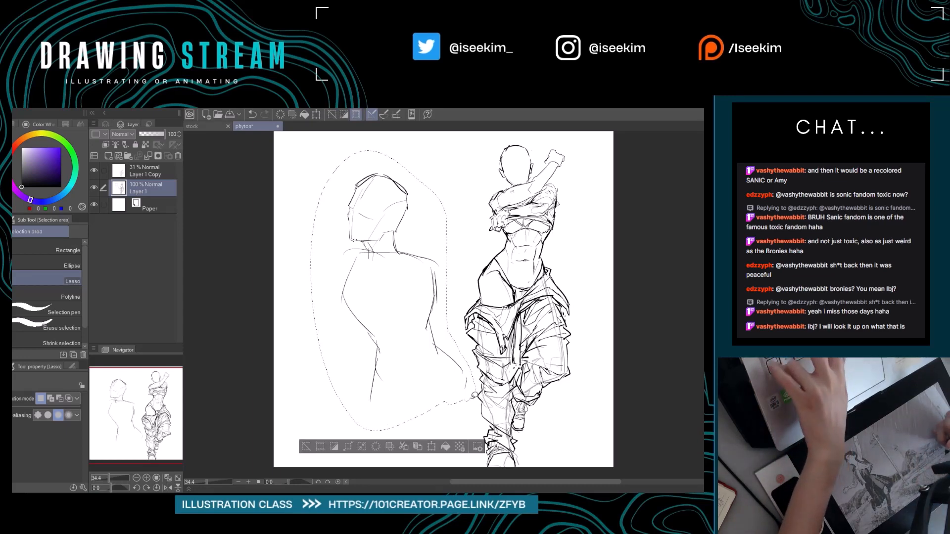
pyautogui.hotkey('ctrl', 'x')
pyautogui.hotkey('ctrl', 'v')
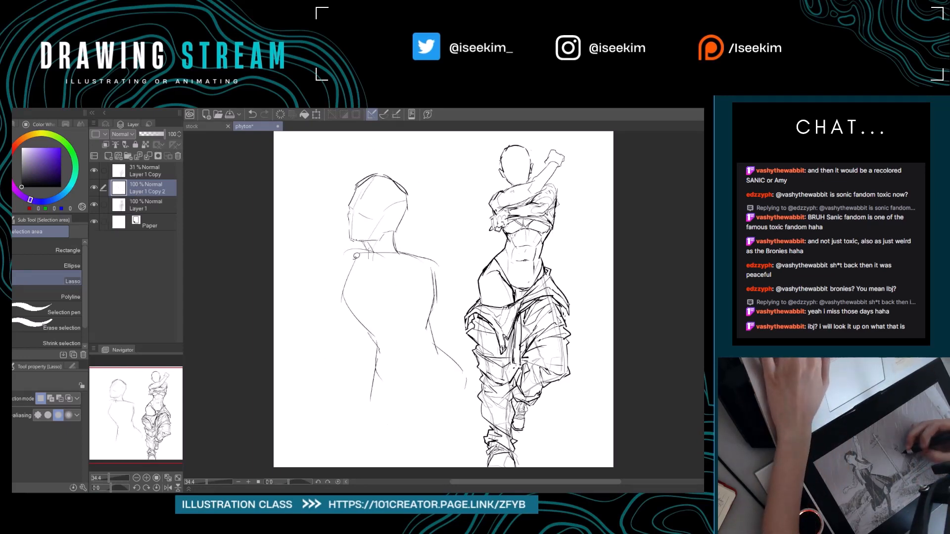
# Scale the pasted head-and-torso sketch down slightly and apply the transformation.
pyautogui.hotkey('ctrl', 't')
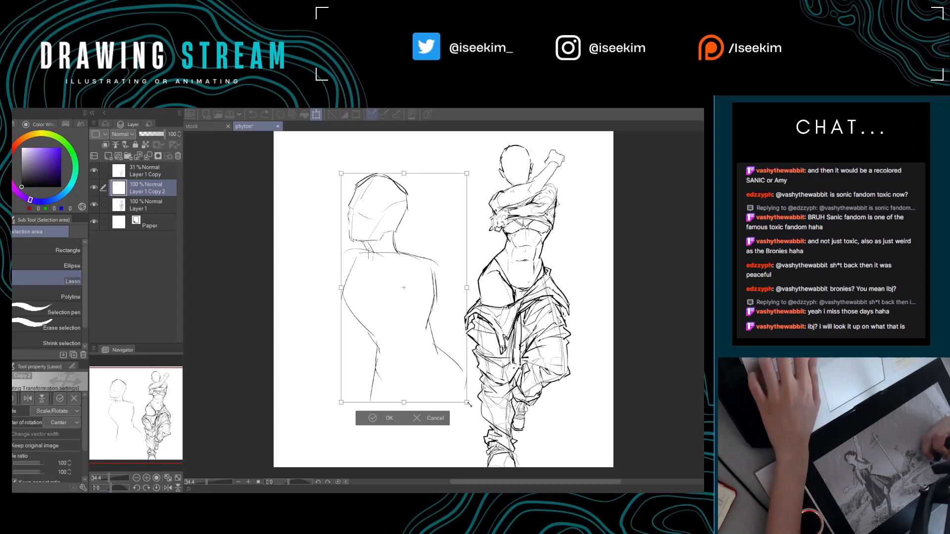
pyautogui.moveTo(471, 425); pyautogui.dragTo(439, 364)
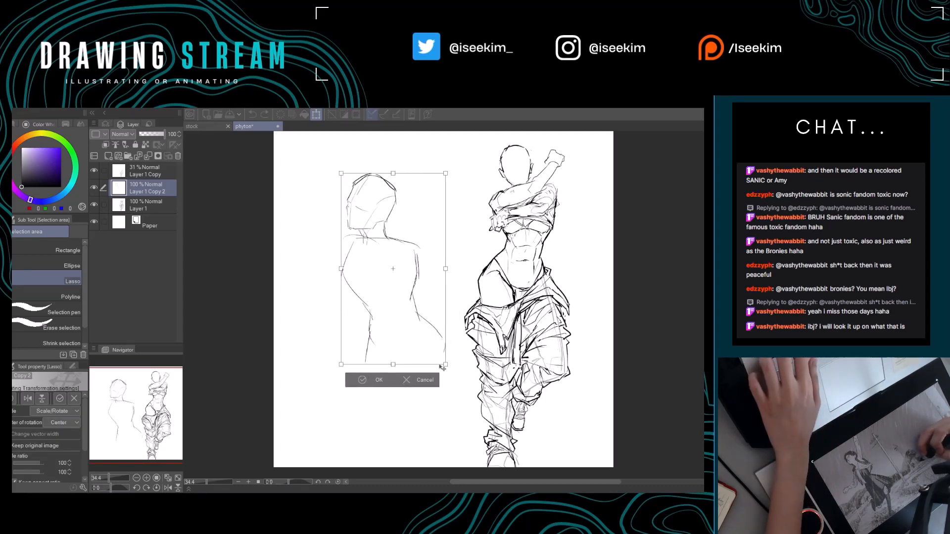
pyautogui.click(377, 380)
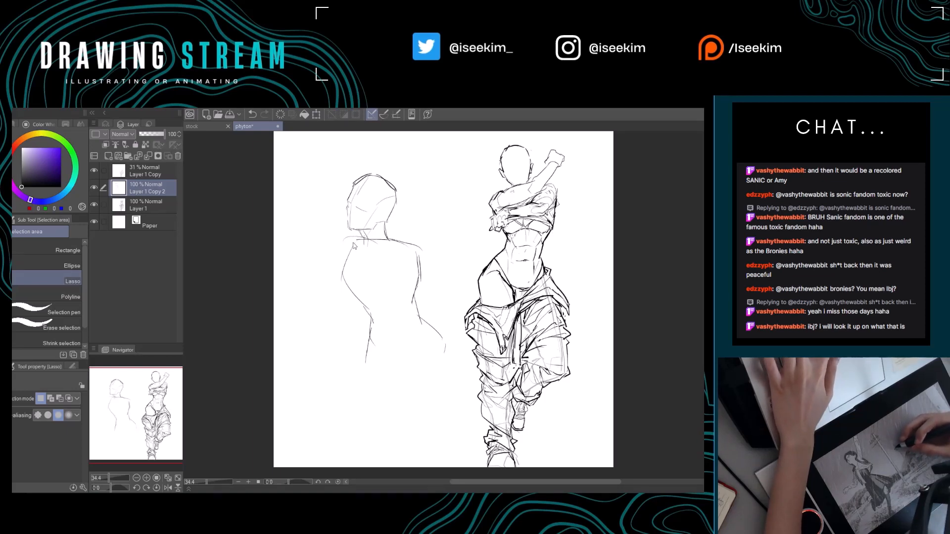
# Block in the second figure's shoulders and shoulder-blade lines, reshaping the shoulder on the face side into an angular contour with an upper arm.
pyautogui.press('p')
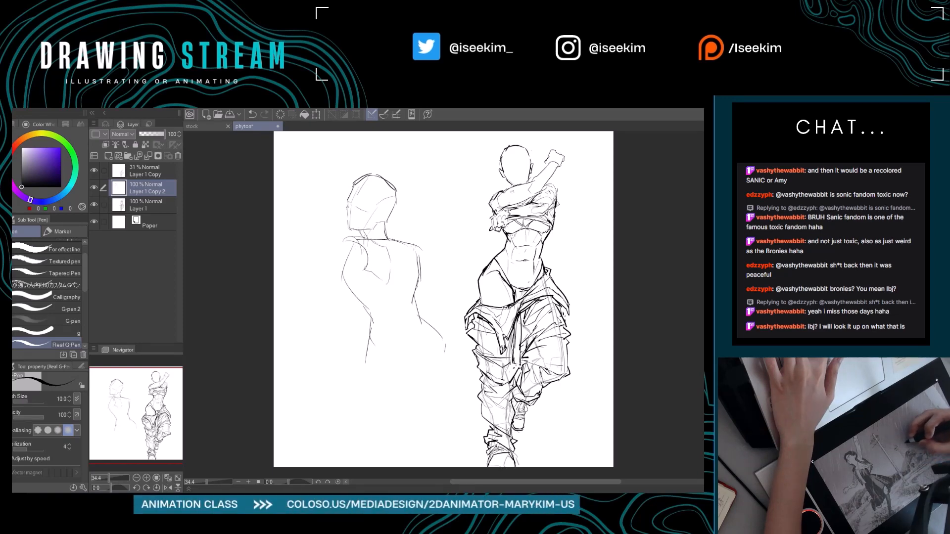
pyautogui.moveTo(422, 262)
pyautogui.mouseDown()
pyautogui.moveTo(418, 275)
pyautogui.moveTo(449, 274)
pyautogui.moveTo(389, 266)
pyautogui.mouseUp()
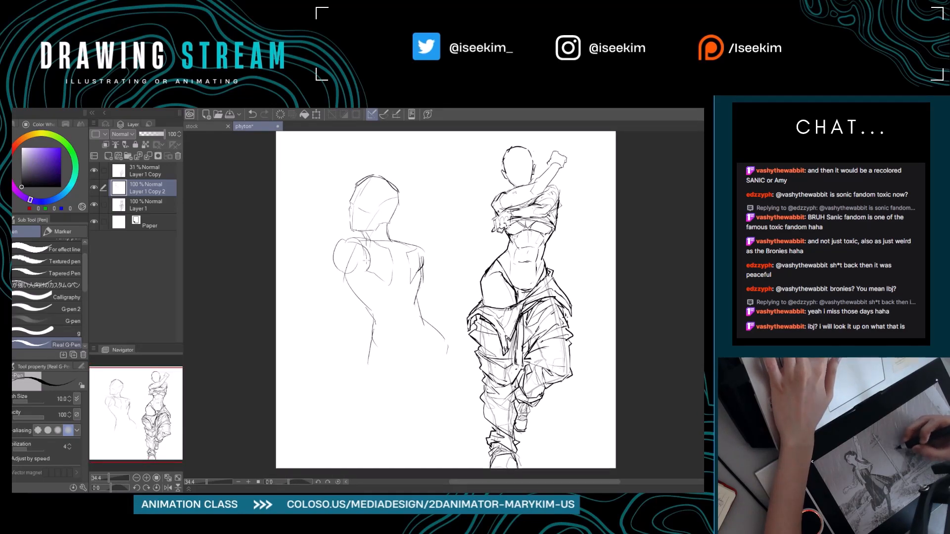
pyautogui.press('e')
pyautogui.moveTo(340, 242)
pyautogui.mouseDown()
pyautogui.moveTo(332, 262)
pyautogui.moveTo(336, 248)
pyautogui.moveTo(347, 252)
pyautogui.moveTo(338, 262)
pyautogui.moveTo(343, 240)
pyautogui.moveTo(331, 248)
pyautogui.moveTo(340, 279)
pyautogui.moveTo(365, 273)
pyautogui.mouseUp()
pyautogui.press('p')
pyautogui.press('e')
pyautogui.press('p')
pyautogui.press('e')
pyautogui.press('p')
# Erase and redraw the second figure's shoulder on the side away from the face, carrying its outer contour down along the upper arm.
pyautogui.moveTo(389, 324)
pyautogui.mouseDown()
pyautogui.moveTo(367, 300)
pyautogui.moveTo(388, 288)
pyautogui.moveTo(394, 226)
pyautogui.moveTo(385, 219)
pyautogui.moveTo(411, 236)
pyautogui.moveTo(390, 227)
pyautogui.mouseUp()
pyautogui.press('e')
pyautogui.press('p')
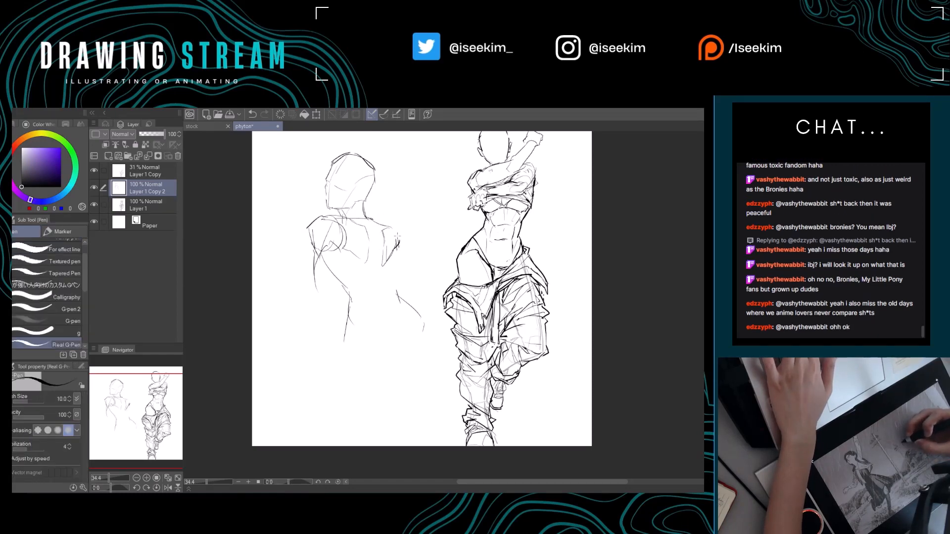
pyautogui.press('e')
pyautogui.moveTo(391, 264); pyautogui.dragTo(399, 241)
pyautogui.press('p')
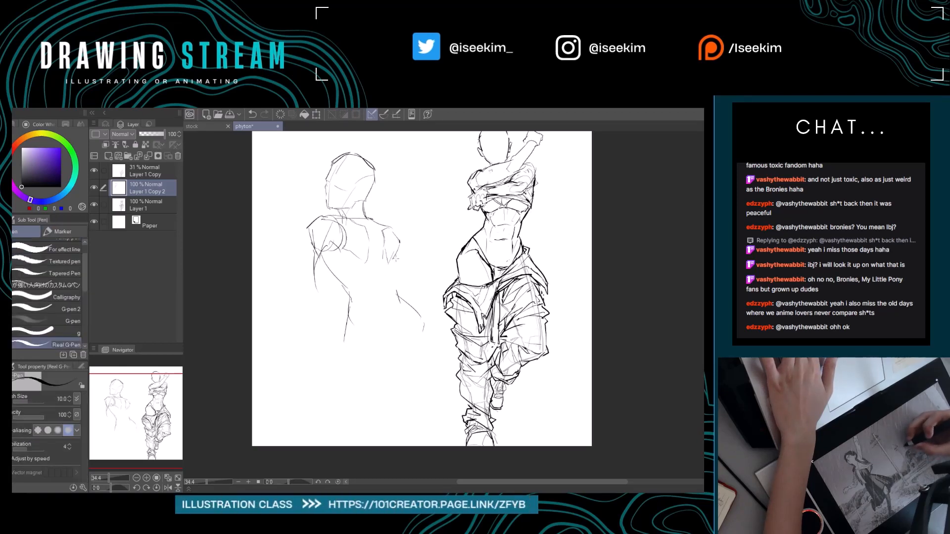
pyautogui.press('e')
pyautogui.moveTo(400, 241); pyautogui.dragTo(395, 257)
pyautogui.press('p')
pyautogui.moveTo(398, 241)
pyautogui.mouseDown()
pyautogui.moveTo(388, 288)
pyautogui.moveTo(415, 325)
pyautogui.moveTo(392, 289)
pyautogui.mouseUp()
# Erase the old waist and hip lines and redraw both sides of the torso tapering into a waist with a flaring hip curve.
pyautogui.press('e')
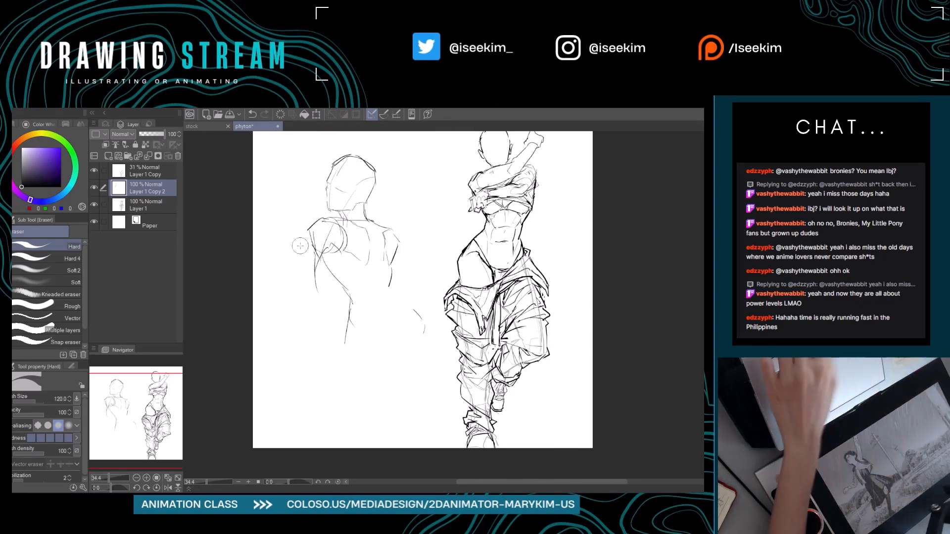
pyautogui.moveTo(350, 290)
pyautogui.mouseDown()
pyautogui.moveTo(326, 266)
pyautogui.moveTo(346, 341)
pyautogui.mouseUp()
pyautogui.moveTo(414, 312); pyautogui.dragTo(392, 297)
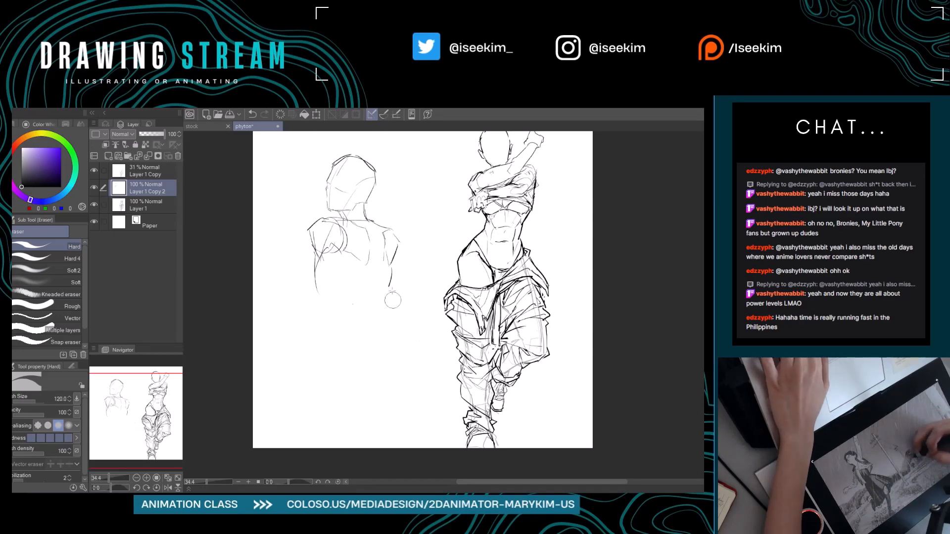
pyautogui.press('p')
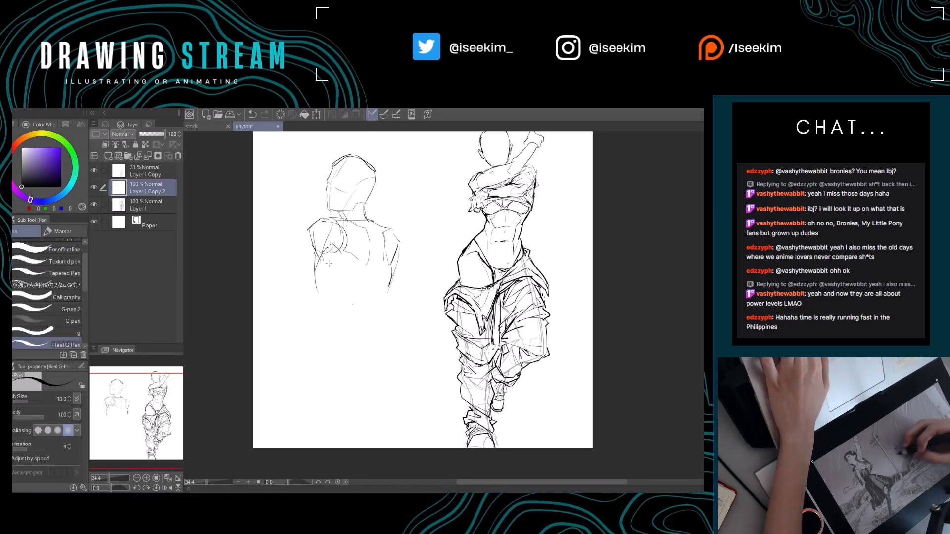
pyautogui.moveTo(321, 271); pyautogui.dragTo(339, 297)
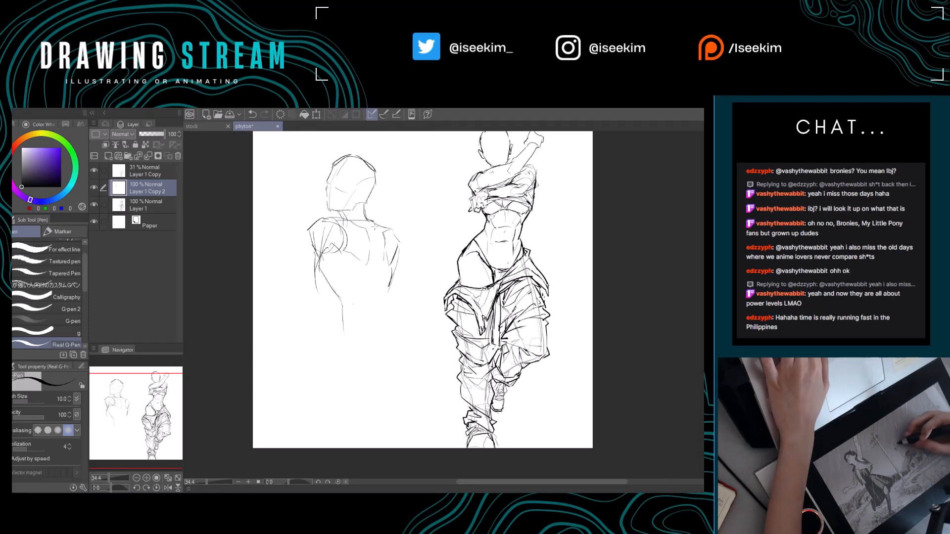
pyautogui.moveTo(379, 246); pyautogui.dragTo(379, 291)
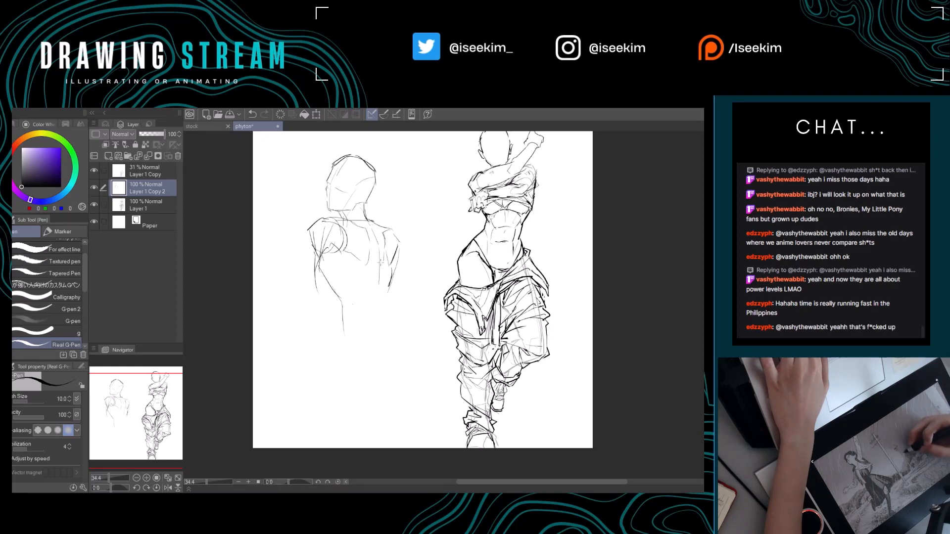
pyautogui.press('e')
pyautogui.moveTo(371, 227); pyautogui.dragTo(380, 242)
pyautogui.press('p')
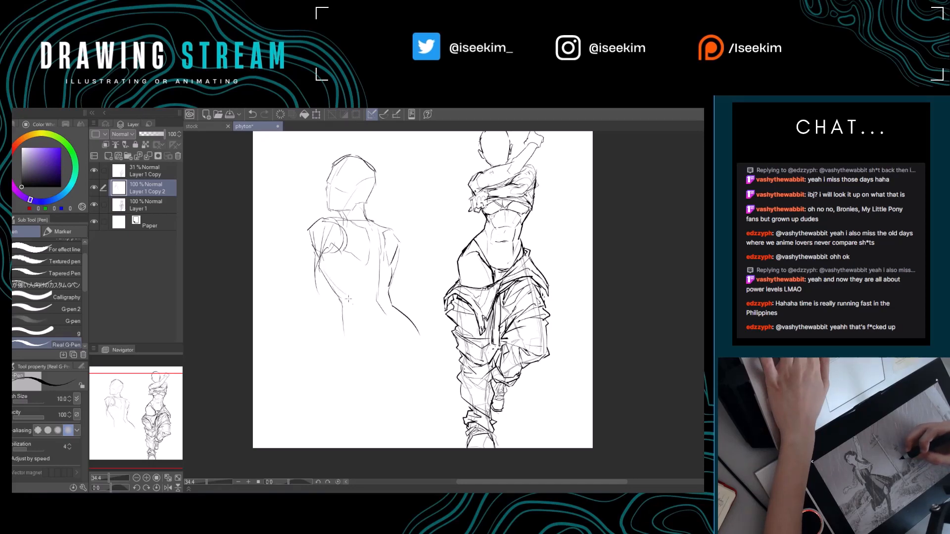
# Outline the second figure's pelvis with a long hip line, a rounded opposite hip and a closing curve beneath the buttocks.
pyautogui.press('e')
pyautogui.press('p')
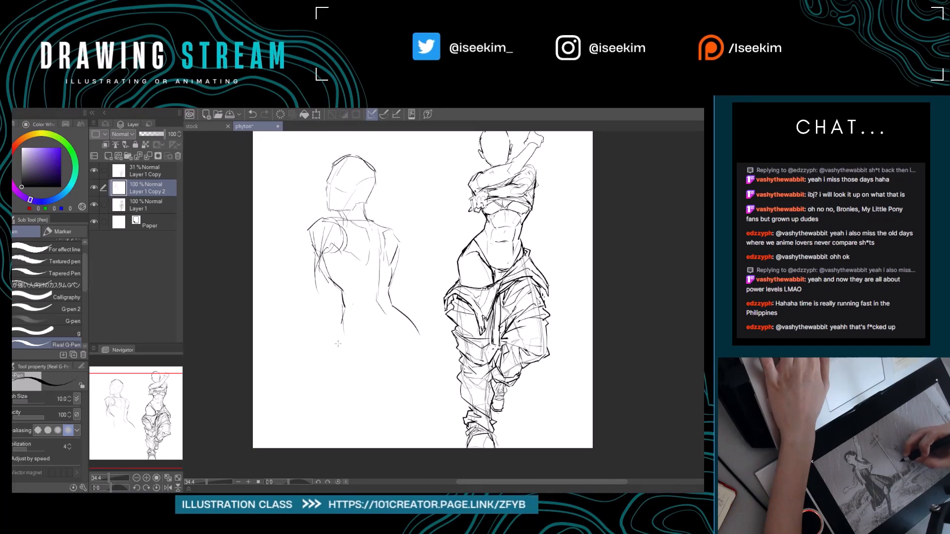
pyautogui.moveTo(344, 310)
pyautogui.mouseDown()
pyautogui.moveTo(342, 356)
pyautogui.moveTo(370, 373)
pyautogui.moveTo(403, 367)
pyautogui.mouseUp()
pyautogui.press('e')
pyautogui.press('p')
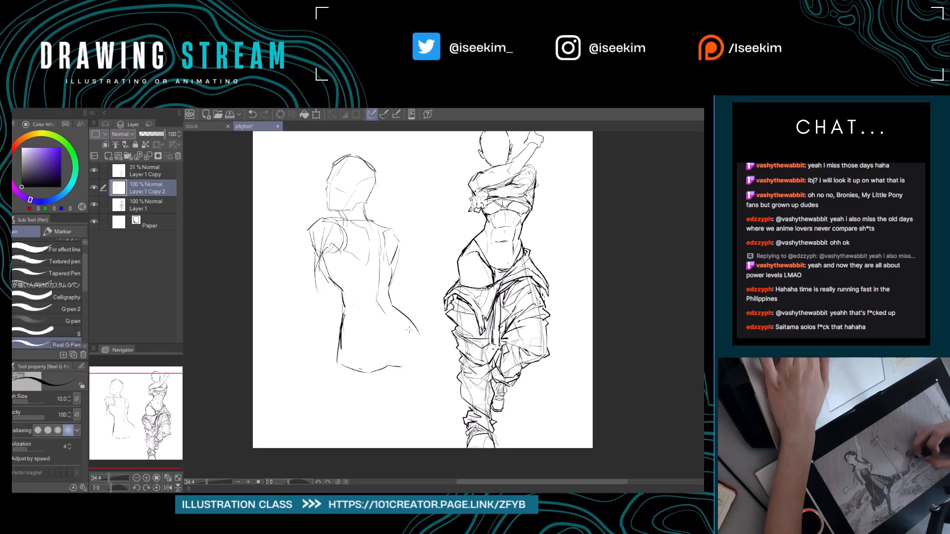
pyautogui.press('e')
pyautogui.moveTo(412, 320); pyautogui.dragTo(428, 350)
pyautogui.press('p')
pyautogui.moveTo(391, 301); pyautogui.dragTo(406, 320)
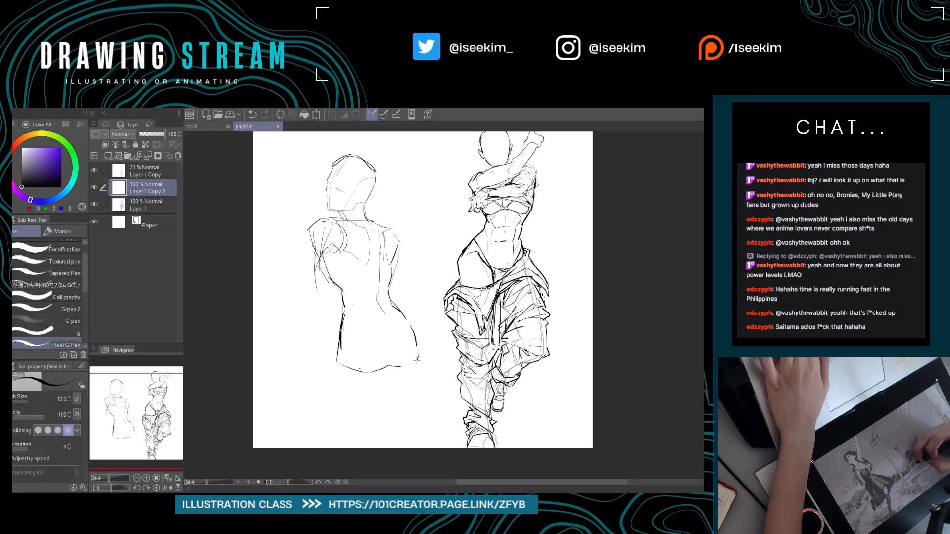
pyautogui.moveTo(417, 362); pyautogui.dragTo(406, 369)
pyautogui.moveTo(424, 303); pyautogui.dragTo(435, 318)
# Erase the upper-arm contour on the side away from the face and redraw a darker, rounded shoulder there.
pyautogui.press('e')
pyautogui.moveTo(411, 263)
pyautogui.mouseDown()
pyautogui.moveTo(387, 240)
pyautogui.moveTo(402, 243)
pyautogui.mouseUp()
pyautogui.press('p')
pyautogui.press('e')
pyautogui.press('p')
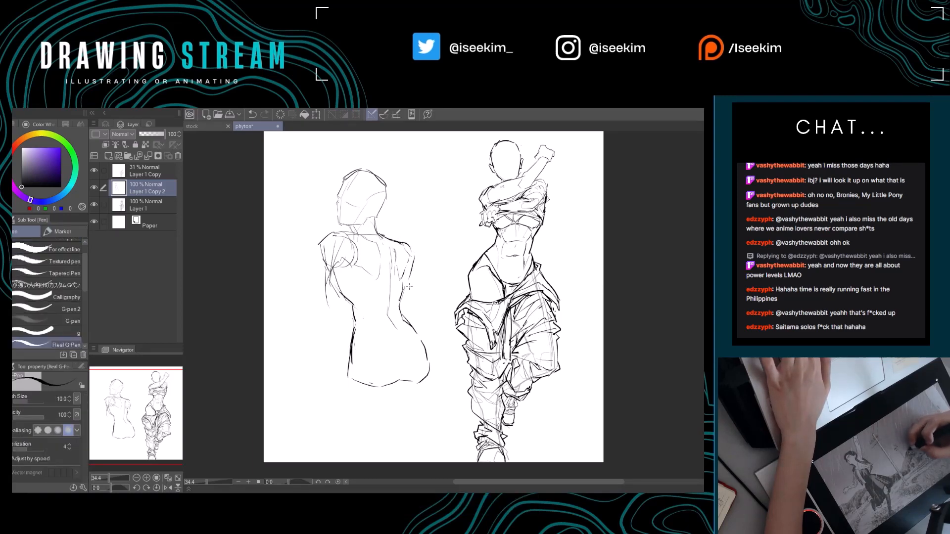
pyautogui.press('e')
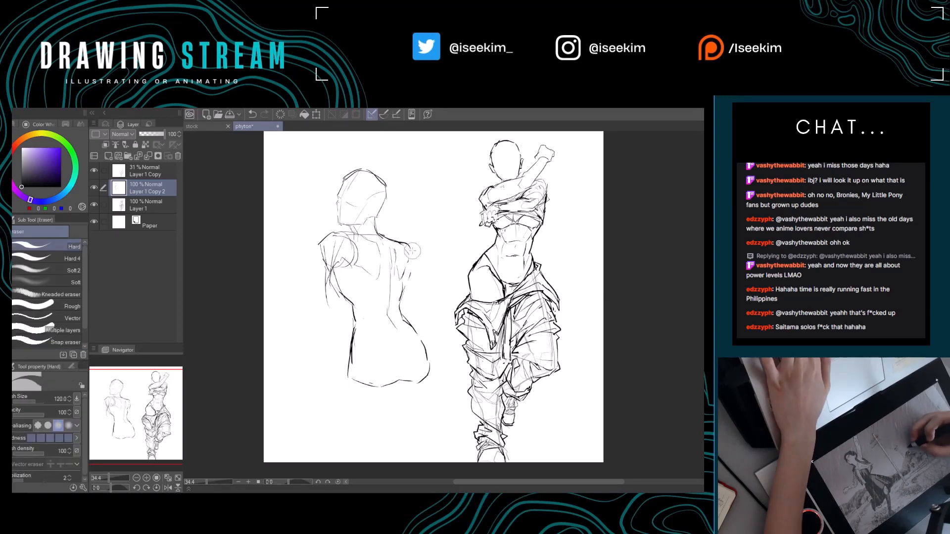
pyautogui.press('p')
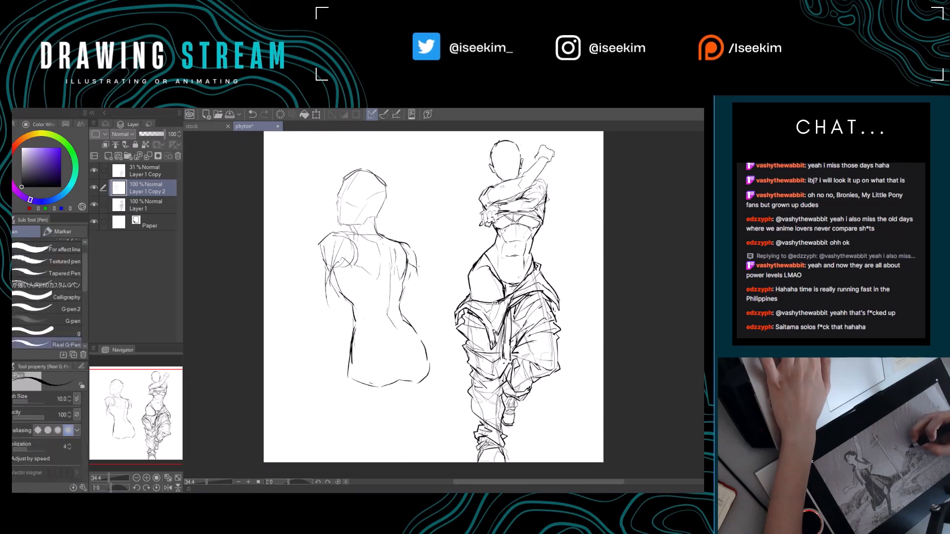
# Draw the arm on the side away from the face angling outward from the shoulder to a bent elbow.
pyautogui.press('e')
pyautogui.moveTo(417, 254); pyautogui.dragTo(419, 270)
pyautogui.press('p')
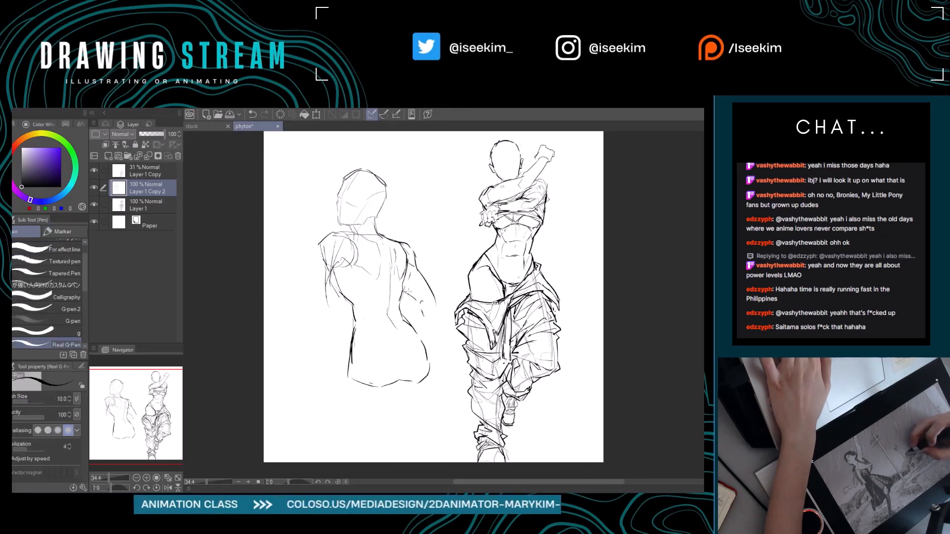
pyautogui.press('e')
pyautogui.press('p')
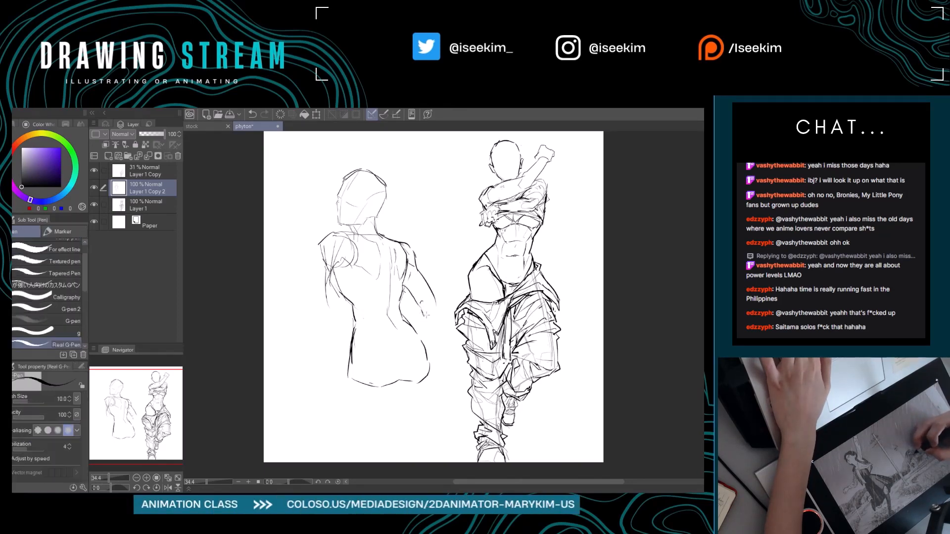
pyautogui.moveTo(426, 314); pyautogui.dragTo(424, 300)
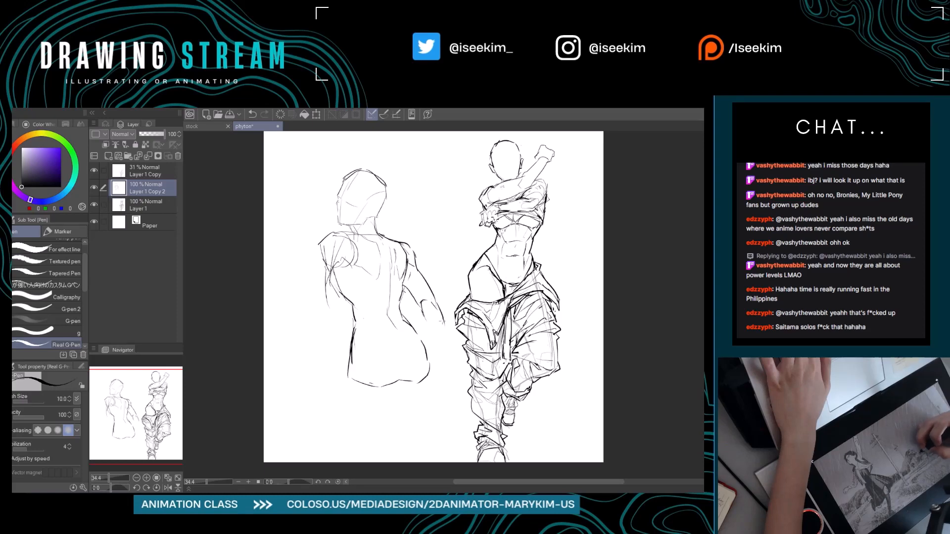
pyautogui.press('e')
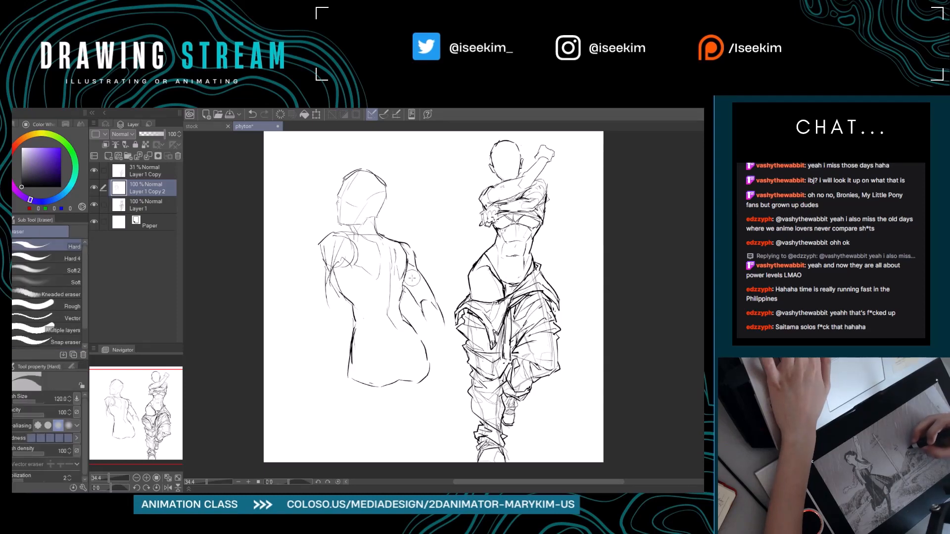
pyautogui.press('p')
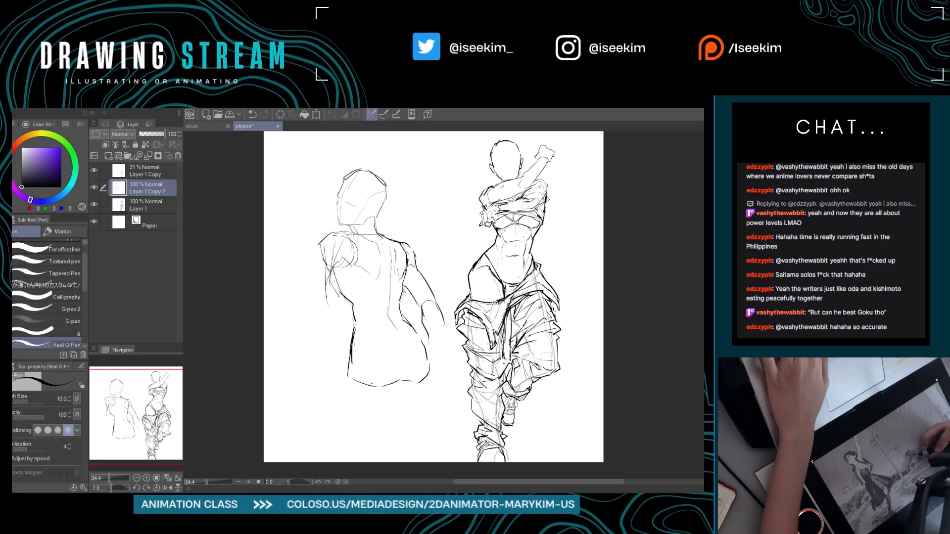
# Draw the forearm from the bent elbow down to a hand resting against the hip.
pyautogui.press('e')
pyautogui.press('p')
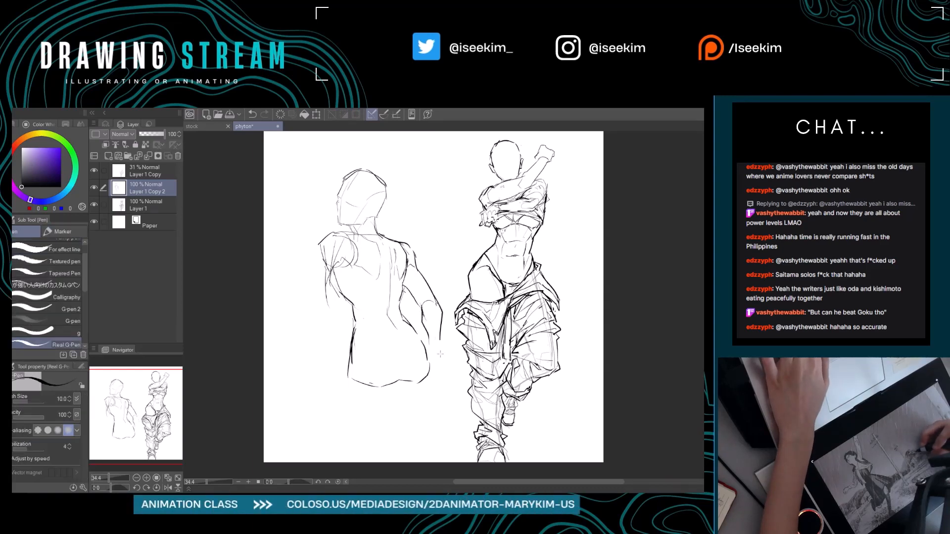
pyautogui.moveTo(440, 354)
pyautogui.mouseDown()
pyautogui.moveTo(414, 373)
pyautogui.moveTo(439, 349)
pyautogui.moveTo(437, 371)
pyautogui.moveTo(426, 368)
pyautogui.mouseUp()
pyautogui.press('e')
pyautogui.press('p')
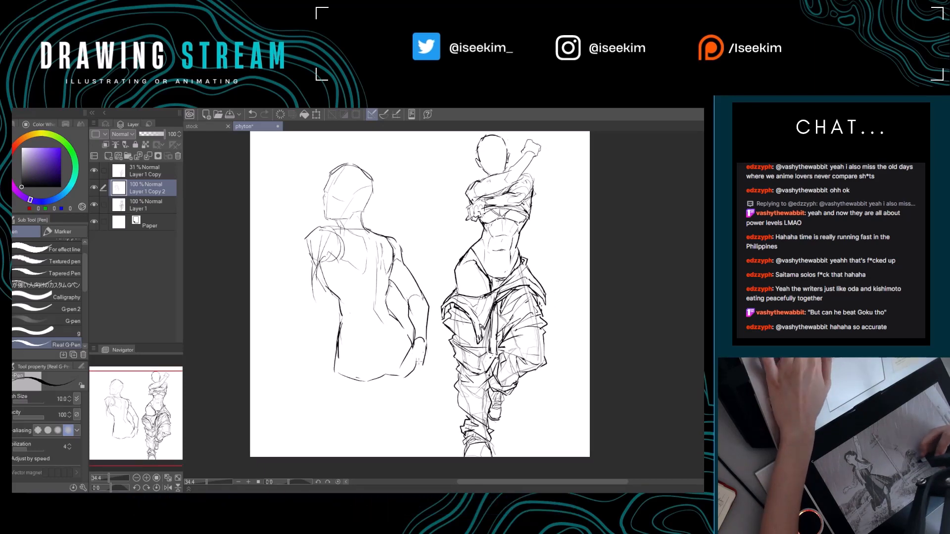
# Redraw the hip line on the face side as a softer curve and round the lower corner of the buttocks.
pyautogui.moveTo(342, 270); pyautogui.dragTo(356, 277)
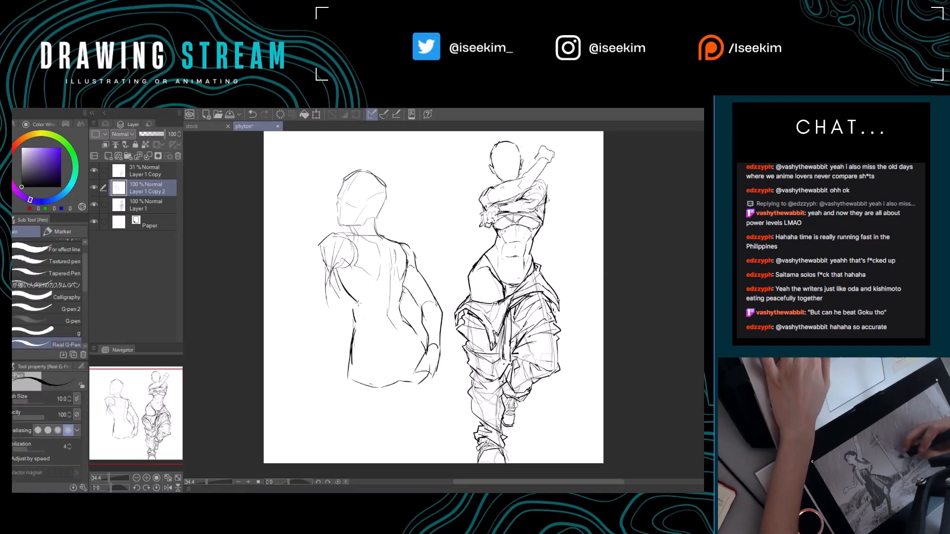
pyautogui.moveTo(360, 322); pyautogui.dragTo(350, 368)
pyautogui.press('e')
pyautogui.press('p')
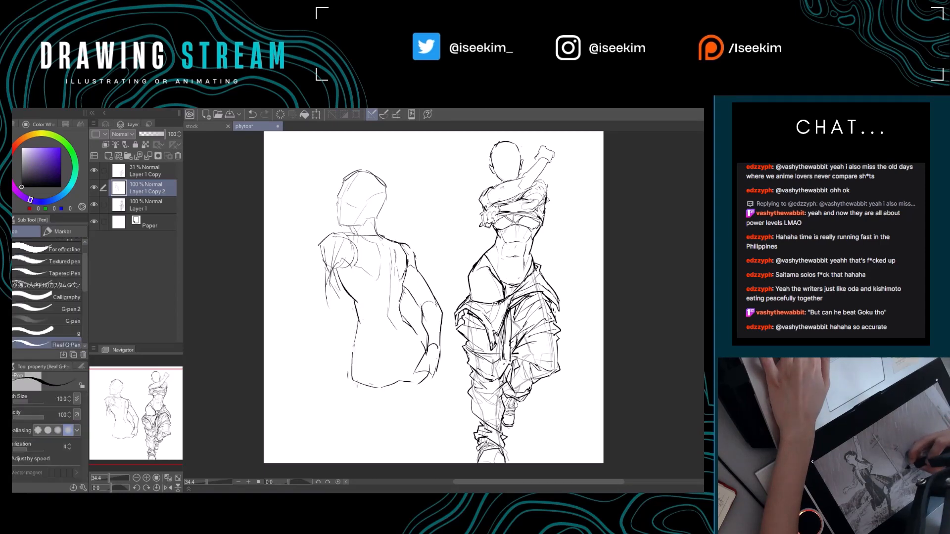
pyautogui.press('e')
pyautogui.press('p')
pyautogui.moveTo(351, 369)
pyautogui.mouseDown()
pyautogui.moveTo(364, 388)
pyautogui.moveTo(357, 403)
pyautogui.mouseUp()
pyautogui.press('e')
pyautogui.press('p')
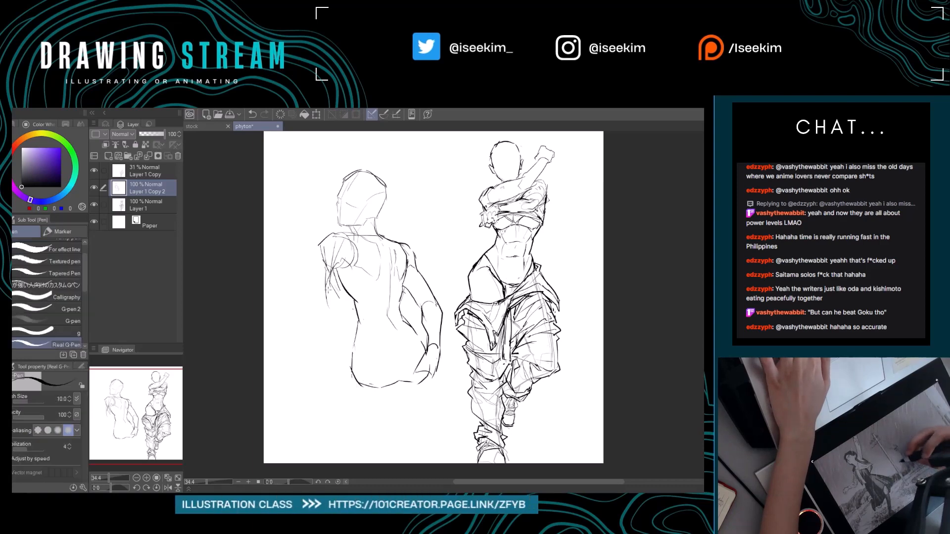
# Erase the angular shoulder and arm on the face side and redraw a rounded shoulder with a lowered upper arm.
pyautogui.moveTo(320, 265)
pyautogui.mouseDown()
pyautogui.moveTo(331, 303)
pyautogui.moveTo(325, 259)
pyautogui.moveTo(335, 255)
pyautogui.moveTo(352, 306)
pyautogui.mouseUp()
pyautogui.press('e')
pyautogui.press('space')
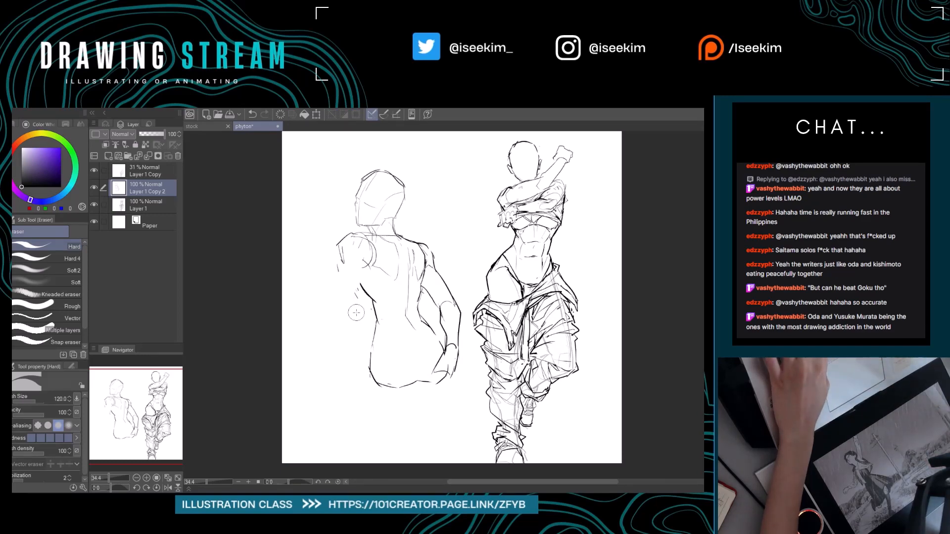
pyautogui.moveTo(351, 237)
pyautogui.mouseDown()
pyautogui.moveTo(341, 264)
pyautogui.moveTo(360, 244)
pyautogui.mouseUp()
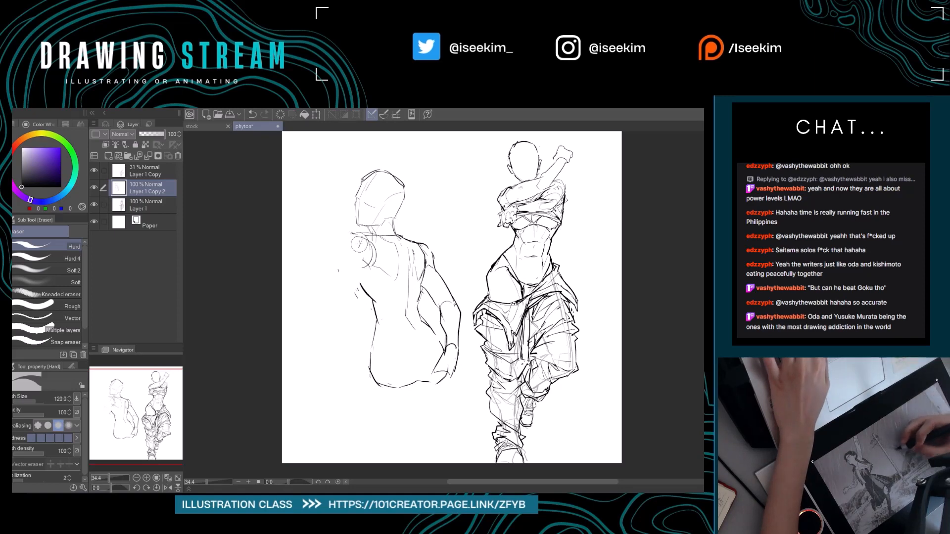
pyautogui.press('p')
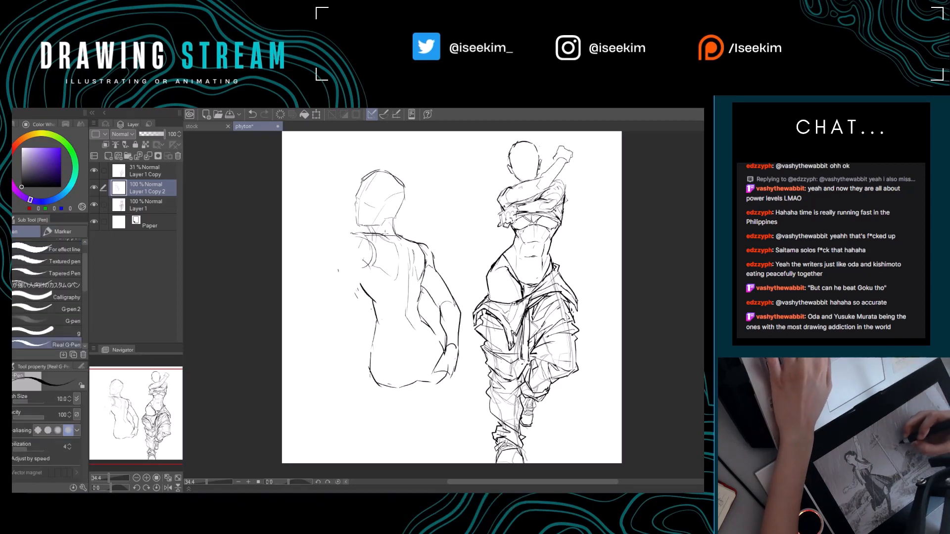
pyautogui.moveTo(395, 218)
pyautogui.mouseDown()
pyautogui.moveTo(403, 243)
pyautogui.moveTo(364, 224)
pyautogui.moveTo(358, 255)
pyautogui.moveTo(381, 290)
pyautogui.mouseUp()
pyautogui.press('e')
pyautogui.press('p')
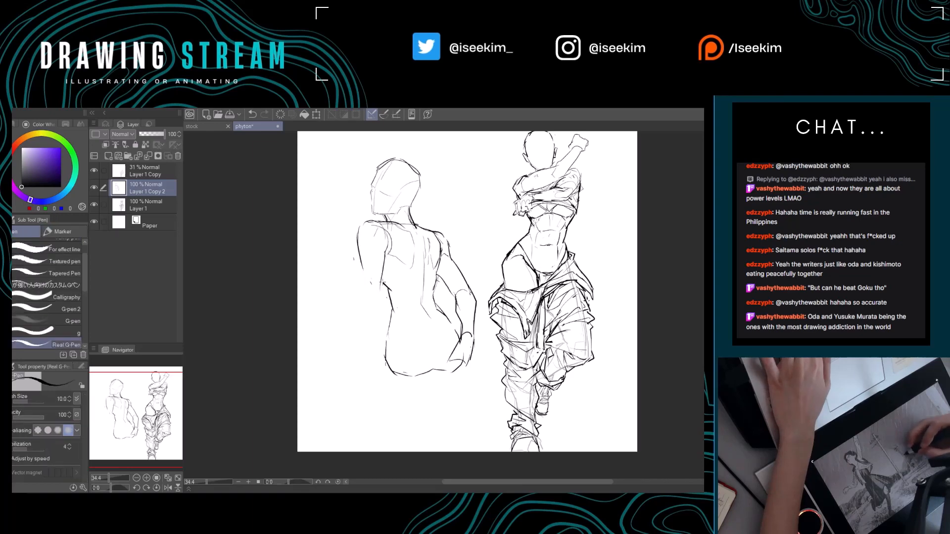
# Undo the last stroke, then erase the face-side upper arm's outer contour and redraw it hanging straighter from the shoulder.
pyautogui.hotkey('ctrl', 'z')
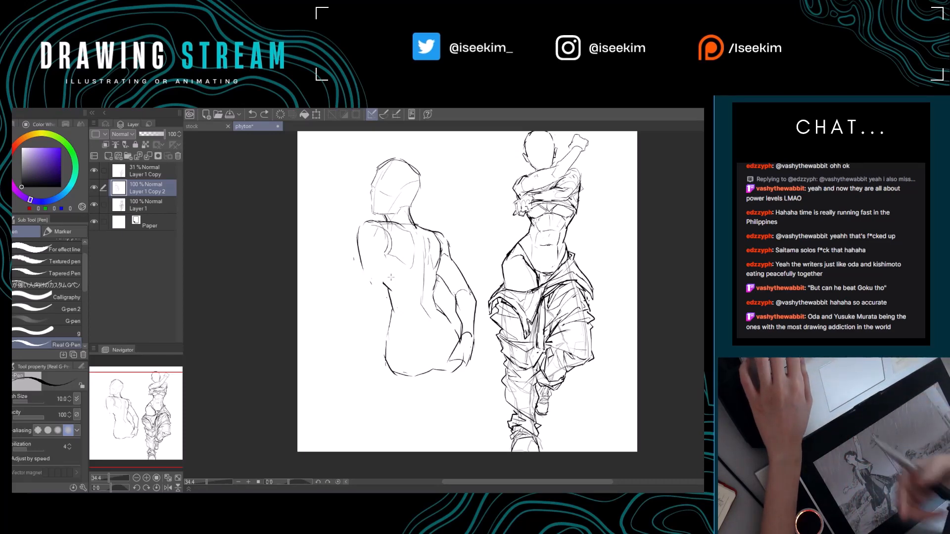
pyautogui.moveTo(375, 310); pyautogui.dragTo(365, 301)
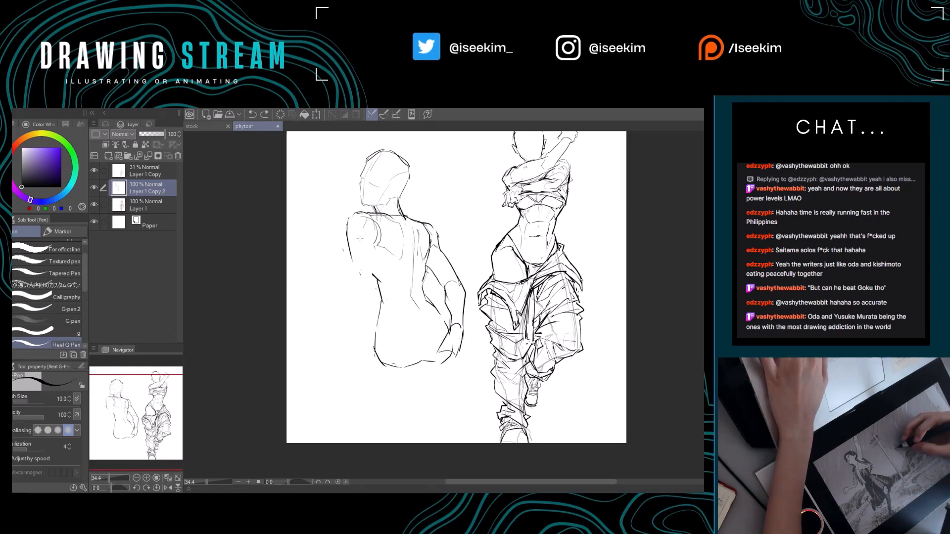
pyautogui.press('e')
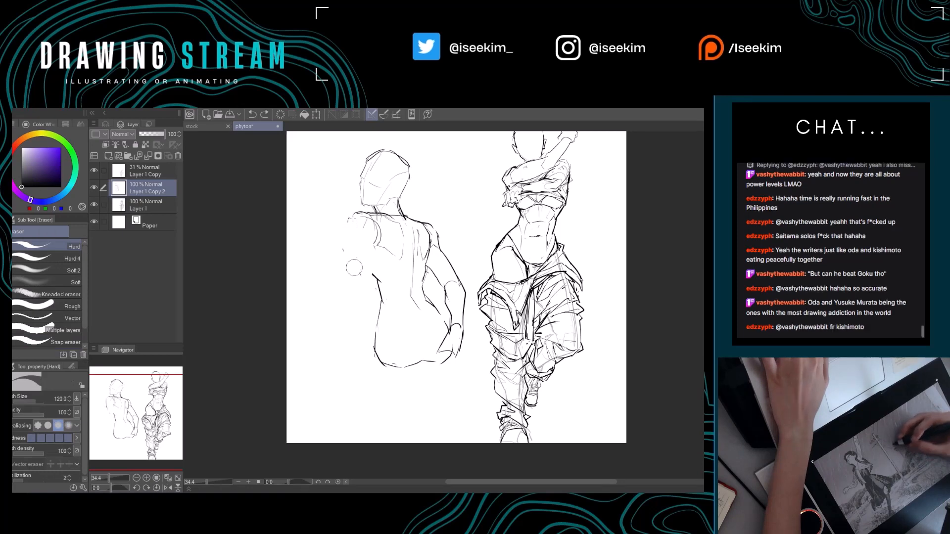
pyautogui.press('p')
pyautogui.moveTo(353, 213)
pyautogui.mouseDown()
pyautogui.moveTo(349, 295)
pyautogui.moveTo(372, 292)
pyautogui.mouseUp()
pyautogui.hotkey('ctrl', 'z')
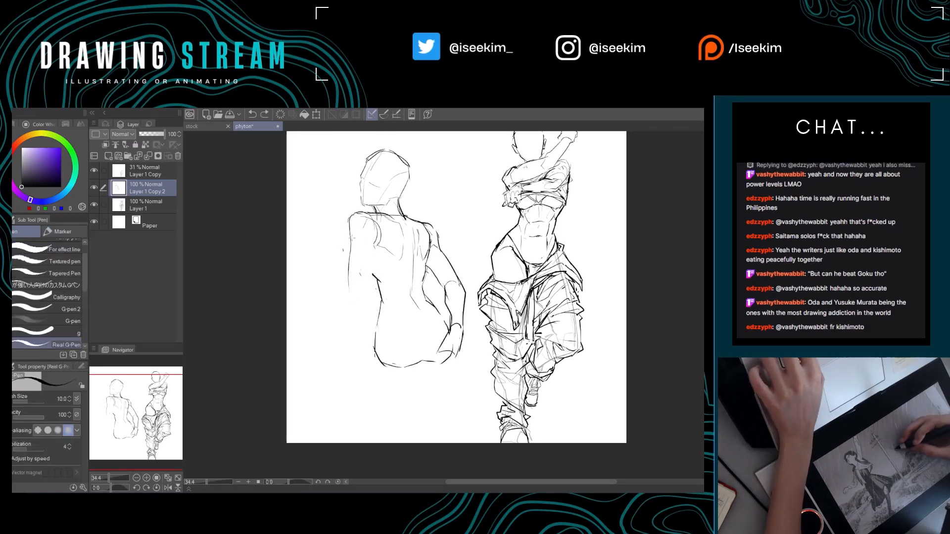
pyautogui.moveTo(356, 236)
pyautogui.mouseDown()
pyautogui.moveTo(368, 291)
pyautogui.moveTo(354, 297)
pyautogui.moveTo(375, 261)
pyautogui.moveTo(368, 292)
pyautogui.mouseUp()
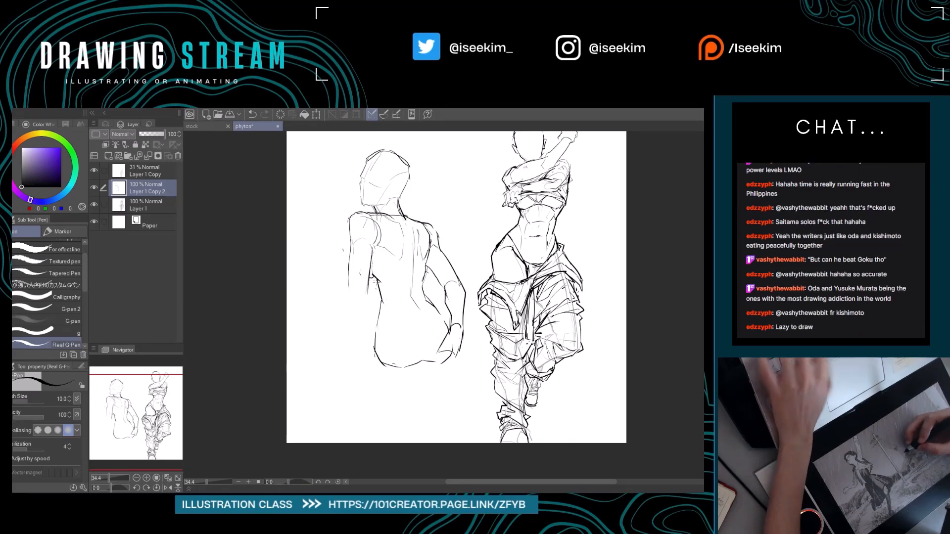
# Draw the face-side forearm from the elbow down to the lower hip and erase the hip outline behind it.
pyautogui.moveTo(378, 274); pyautogui.dragTo(366, 254)
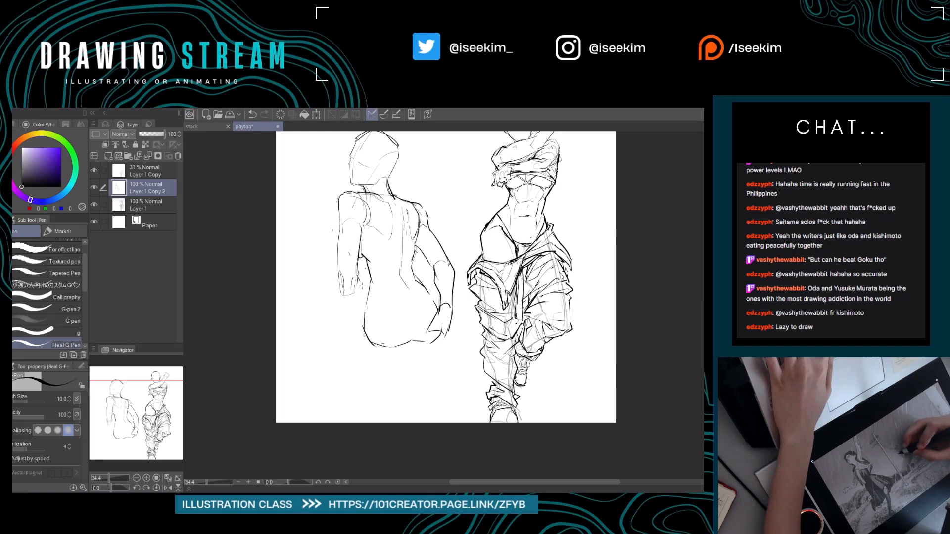
pyautogui.moveTo(363, 286)
pyautogui.mouseDown()
pyautogui.moveTo(363, 333)
pyautogui.moveTo(375, 320)
pyautogui.moveTo(390, 330)
pyautogui.moveTo(366, 325)
pyautogui.moveTo(376, 328)
pyautogui.moveTo(350, 277)
pyautogui.moveTo(364, 315)
pyautogui.mouseUp()
pyautogui.press('e')
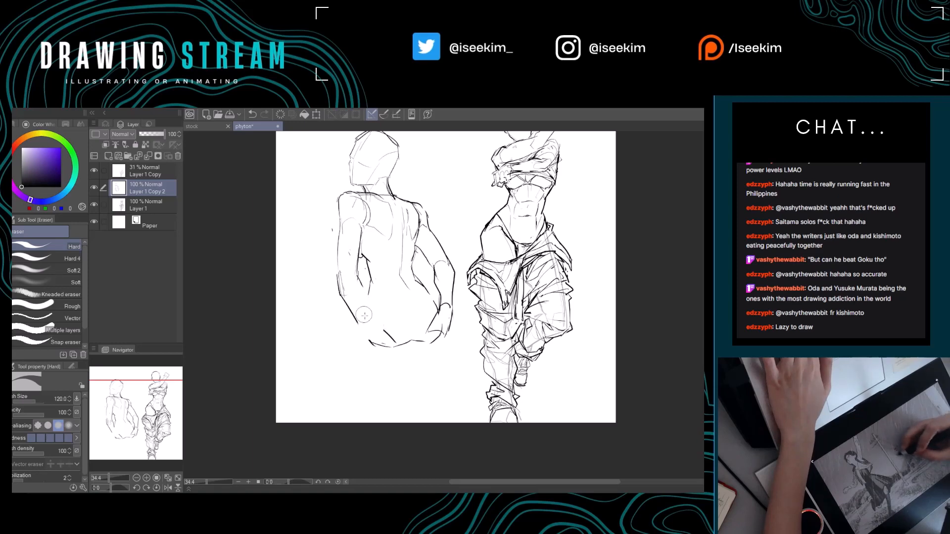
pyautogui.press('p')
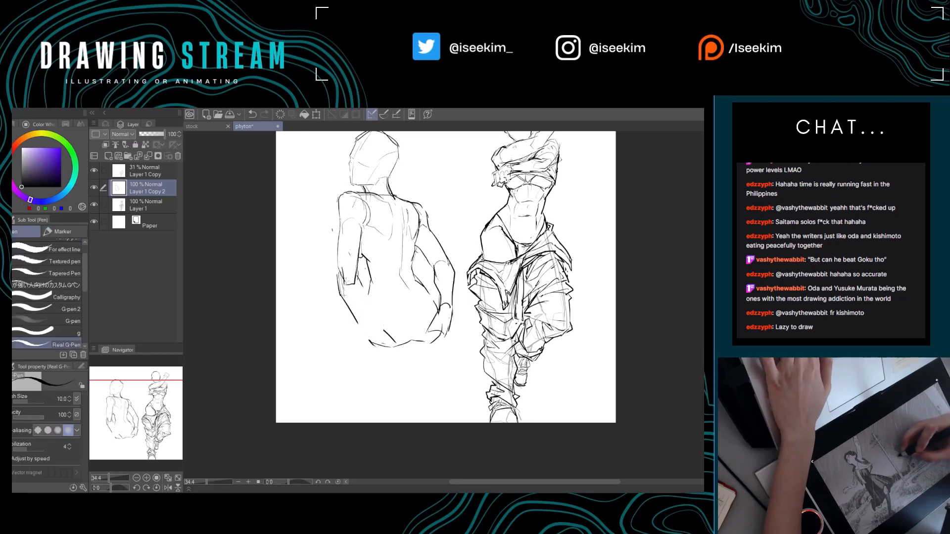
pyautogui.press('e')
pyautogui.moveTo(341, 292); pyautogui.dragTo(353, 314)
pyautogui.press('p')
pyautogui.moveTo(341, 275)
pyautogui.mouseDown()
pyautogui.moveTo(342, 296)
pyautogui.moveTo(388, 325)
pyautogui.moveTo(367, 329)
pyautogui.mouseUp()
pyautogui.press('e')
pyautogui.press('p')
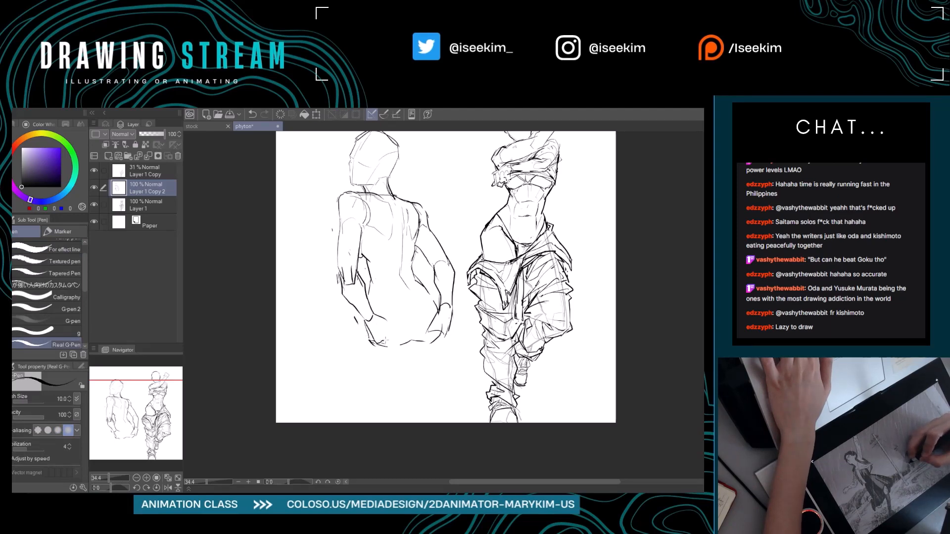
# Rework the wrist end of the face-side forearm and erase the lines around its elbow.
pyautogui.moveTo(390, 330)
pyautogui.mouseDown()
pyautogui.moveTo(338, 312)
pyautogui.moveTo(351, 306)
pyautogui.moveTo(366, 321)
pyautogui.moveTo(348, 297)
pyautogui.moveTo(339, 316)
pyautogui.mouseUp()
pyautogui.press('e')
pyautogui.press('p')
pyautogui.press('e')
pyautogui.press('p')
pyautogui.press('e')
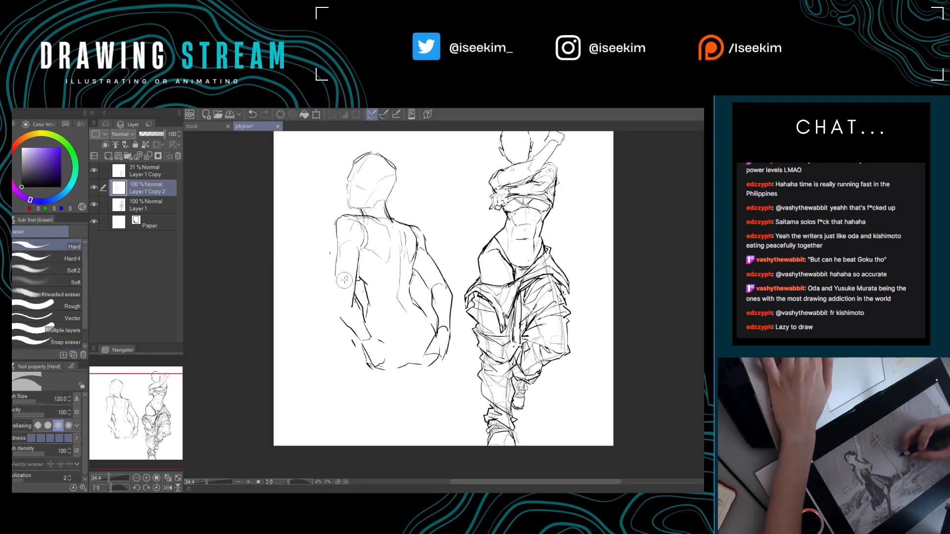
# Try a new face-side upper arm by erasing its contours and redrawing the inner line down to the elbow.
pyautogui.press('p')
pyautogui.moveTo(338, 247); pyautogui.dragTo(339, 310)
pyautogui.press('e')
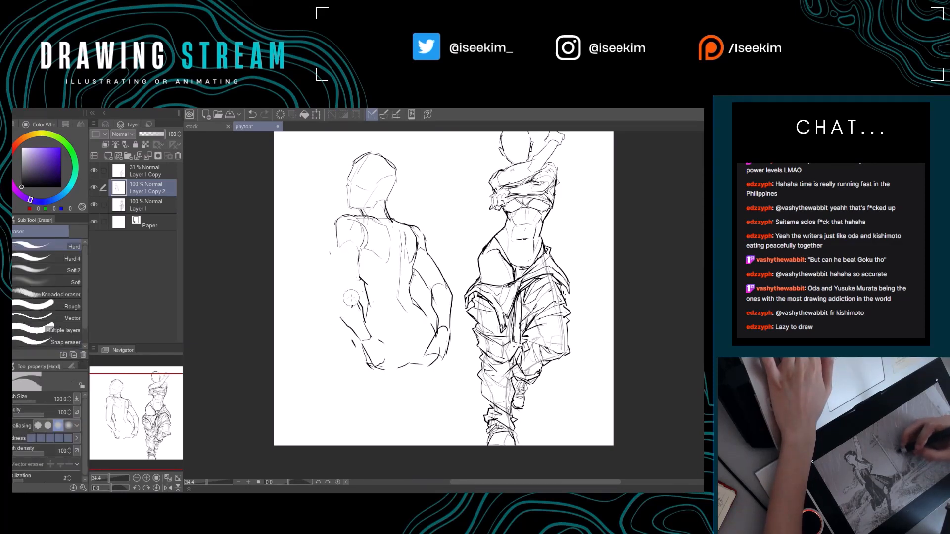
pyautogui.press('p')
pyautogui.moveTo(358, 243); pyautogui.dragTo(356, 302)
pyautogui.press('e')
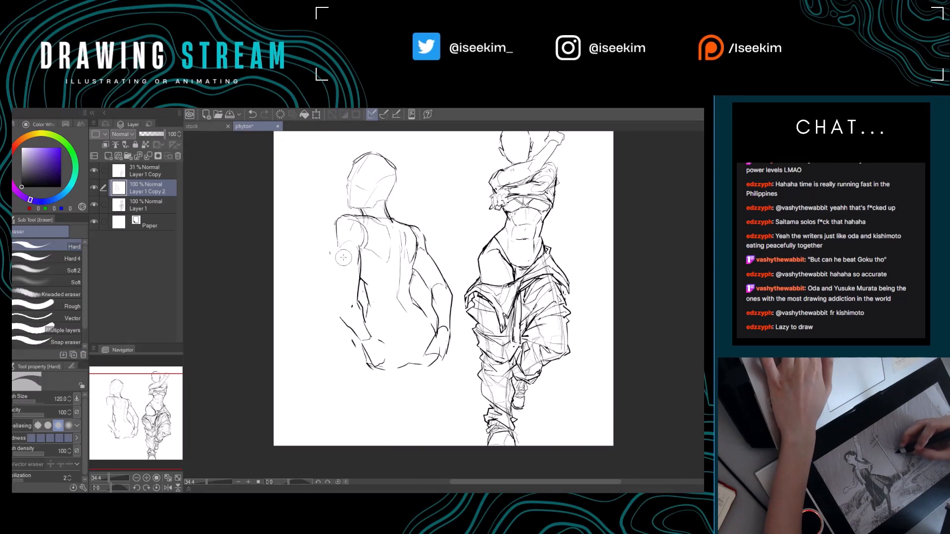
pyautogui.press('p')
pyautogui.moveTo(357, 261); pyautogui.dragTo(366, 302)
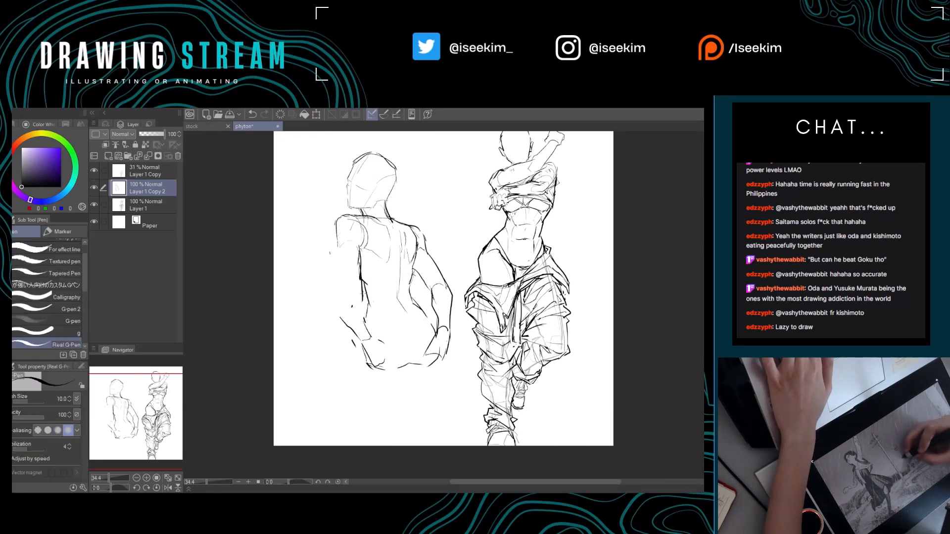
# Redraw the face-side arm's outer contour from shoulder to wrist and draw a hand with spread fingers over the buttock.
pyautogui.moveTo(337, 246)
pyautogui.mouseDown()
pyautogui.moveTo(345, 304)
pyautogui.moveTo(349, 282)
pyautogui.moveTo(363, 324)
pyautogui.moveTo(353, 340)
pyautogui.mouseUp()
pyautogui.press('e')
pyautogui.press('p')
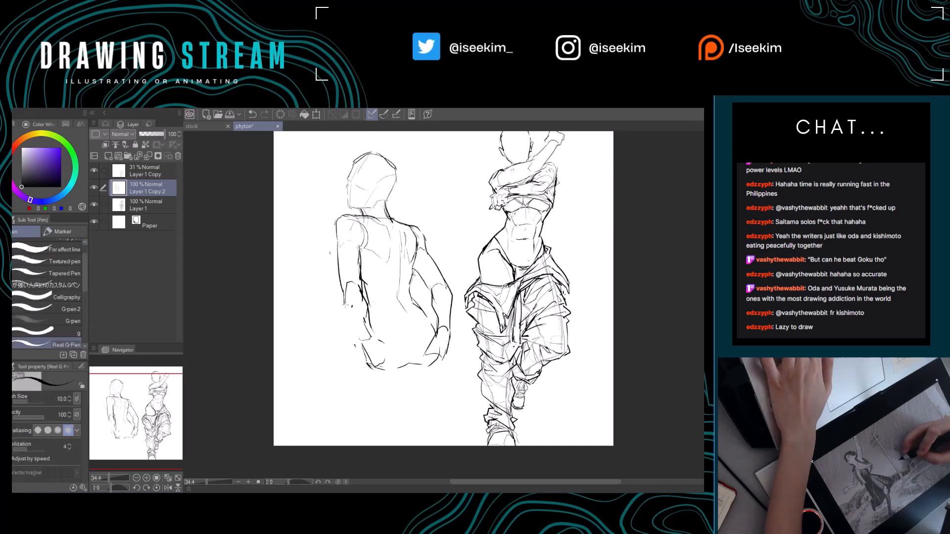
pyautogui.moveTo(344, 297)
pyautogui.mouseDown()
pyautogui.moveTo(350, 320)
pyautogui.moveTo(372, 335)
pyautogui.moveTo(356, 296)
pyautogui.moveTo(353, 316)
pyautogui.mouseUp()
pyautogui.press('e')
pyautogui.press('p')
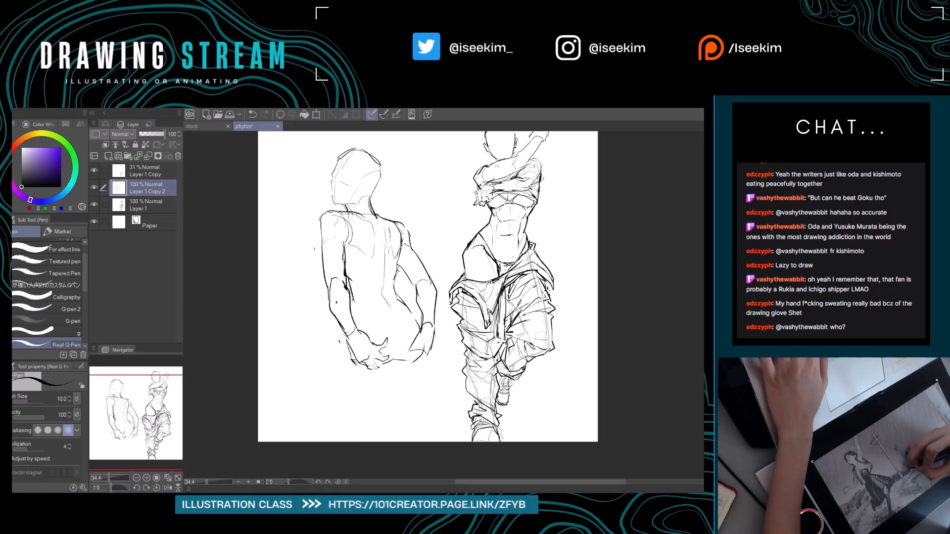
# Erase the far-side hand's rough shape and redraw it with separate fingers gripping the hip.
pyautogui.press('e')
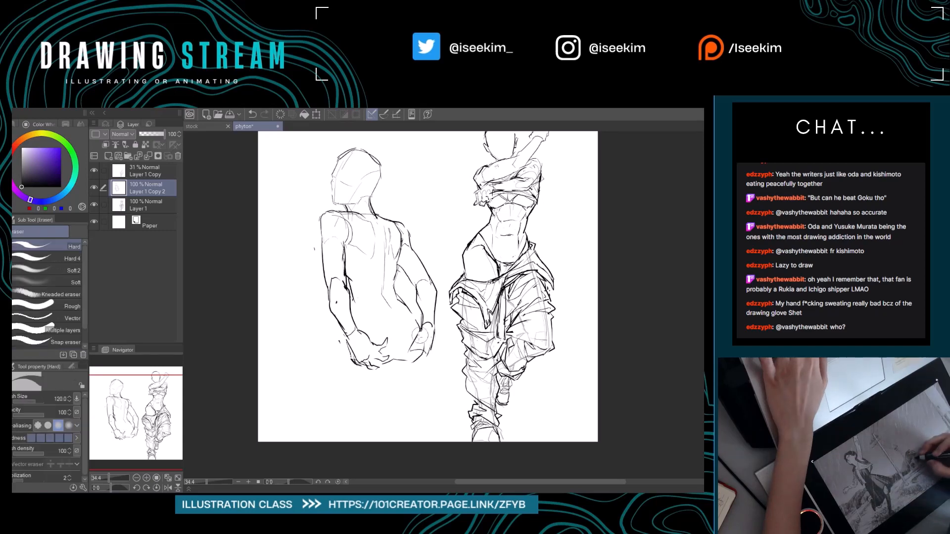
pyautogui.moveTo(424, 330); pyautogui.dragTo(417, 358)
pyautogui.press('p')
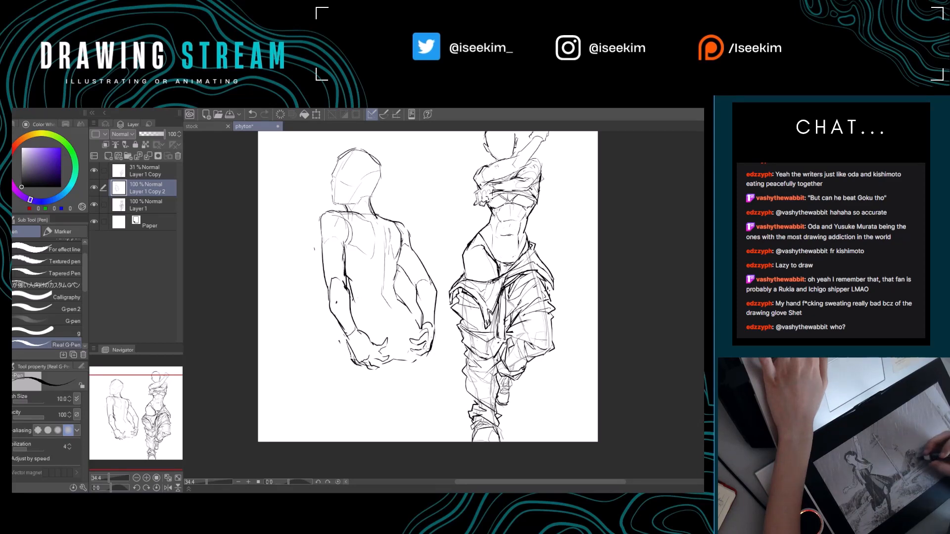
pyautogui.press('e')
pyautogui.moveTo(434, 339); pyautogui.dragTo(432, 349)
pyautogui.press('p')
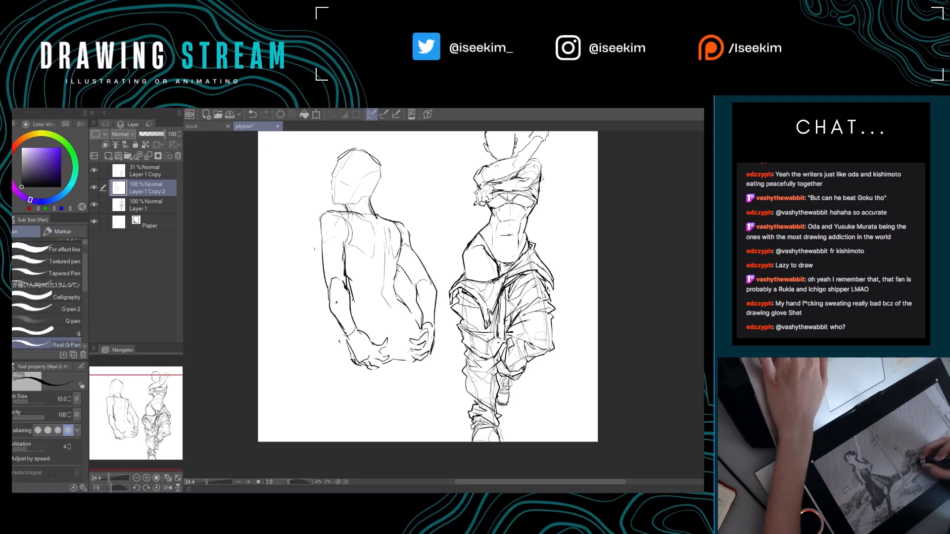
# Touch up the buttock contour between the hands, start the thigh line below the face-side hand, and undo the last stroke.
pyautogui.moveTo(425, 361); pyautogui.dragTo(419, 367)
pyautogui.moveTo(386, 316)
pyautogui.mouseDown()
pyautogui.moveTo(396, 355)
pyautogui.moveTo(393, 341)
pyautogui.moveTo(339, 373)
pyautogui.moveTo(337, 362)
pyautogui.moveTo(335, 393)
pyautogui.moveTo(354, 399)
pyautogui.mouseUp()
pyautogui.hotkey('ctrl', 'z')
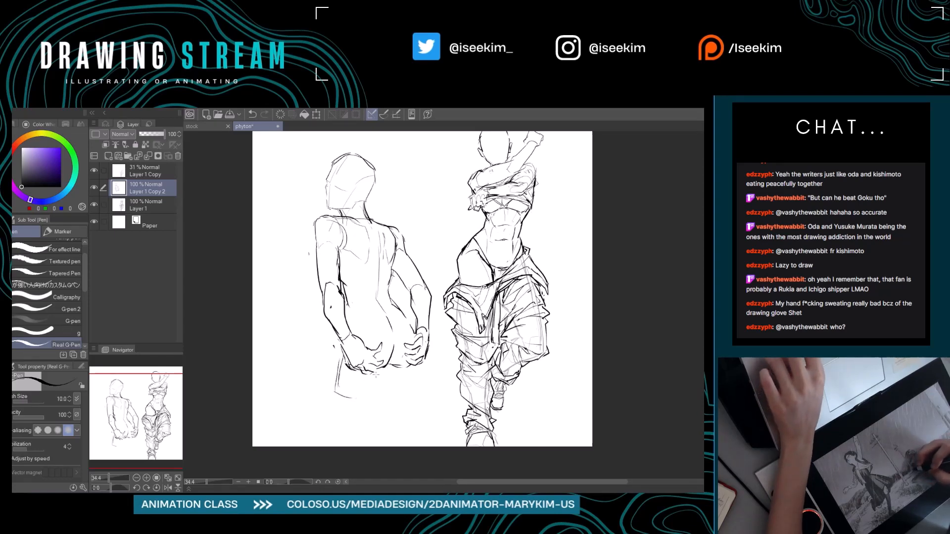
# Erase the face-side arm down to the wrist and redraw the upper arm with both contours reaching the elbow.
pyautogui.press('e')
pyautogui.moveTo(337, 251)
pyautogui.mouseDown()
pyautogui.moveTo(340, 326)
pyautogui.moveTo(334, 262)
pyautogui.moveTo(340, 296)
pyautogui.mouseUp()
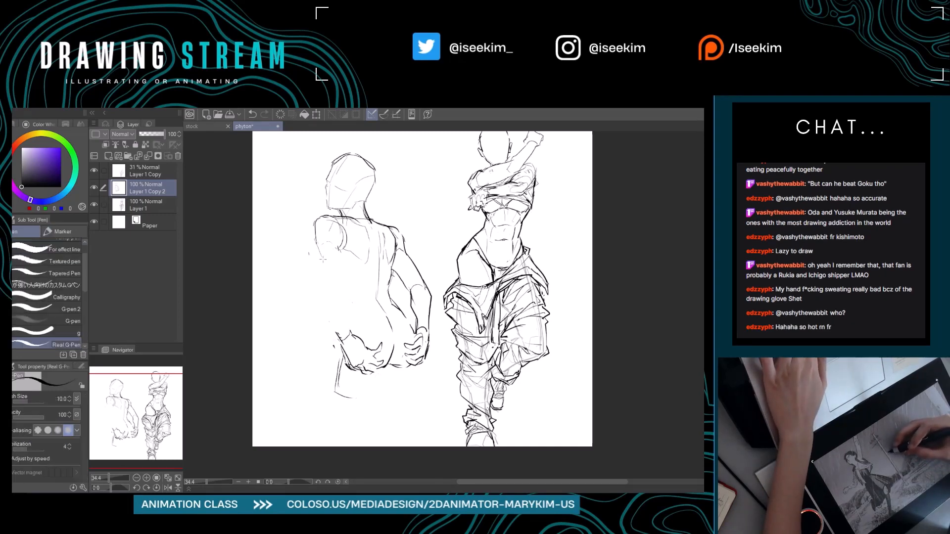
pyautogui.press('p')
pyautogui.moveTo(334, 237); pyautogui.dragTo(351, 288)
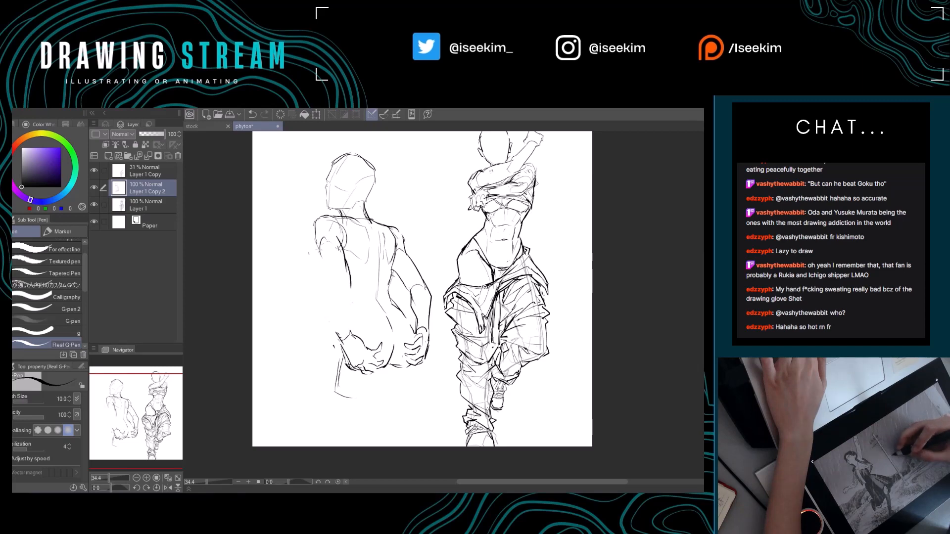
pyautogui.moveTo(320, 249); pyautogui.dragTo(330, 282)
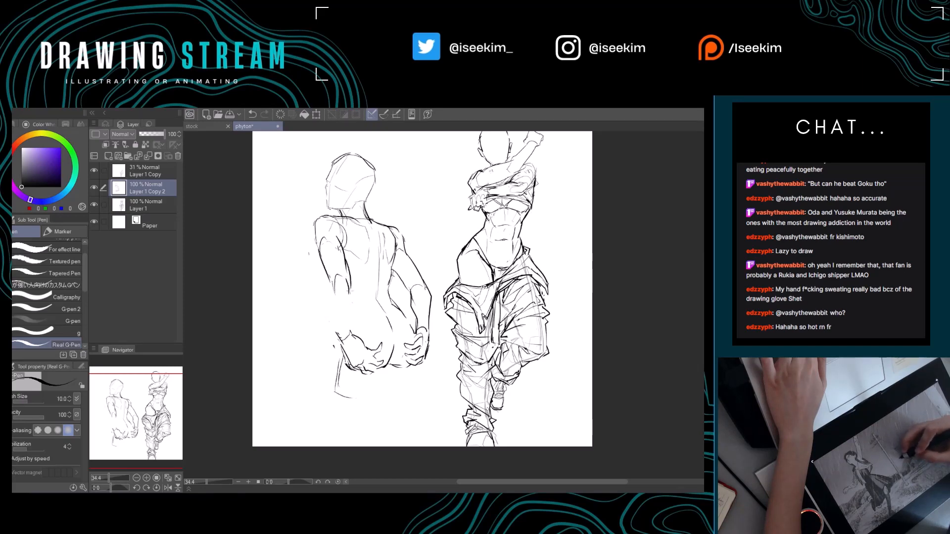
pyautogui.press('e')
pyautogui.moveTo(341, 330); pyautogui.dragTo(346, 312)
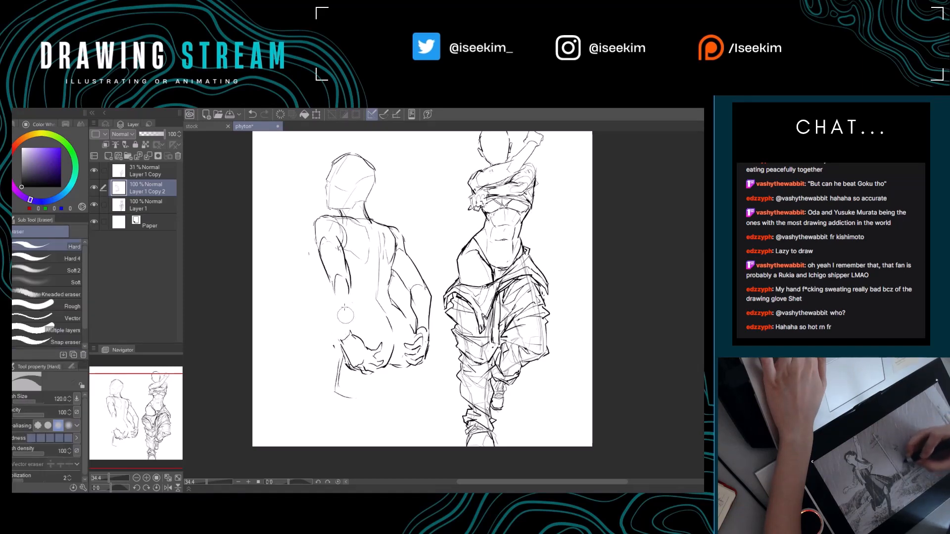
pyautogui.press('p')
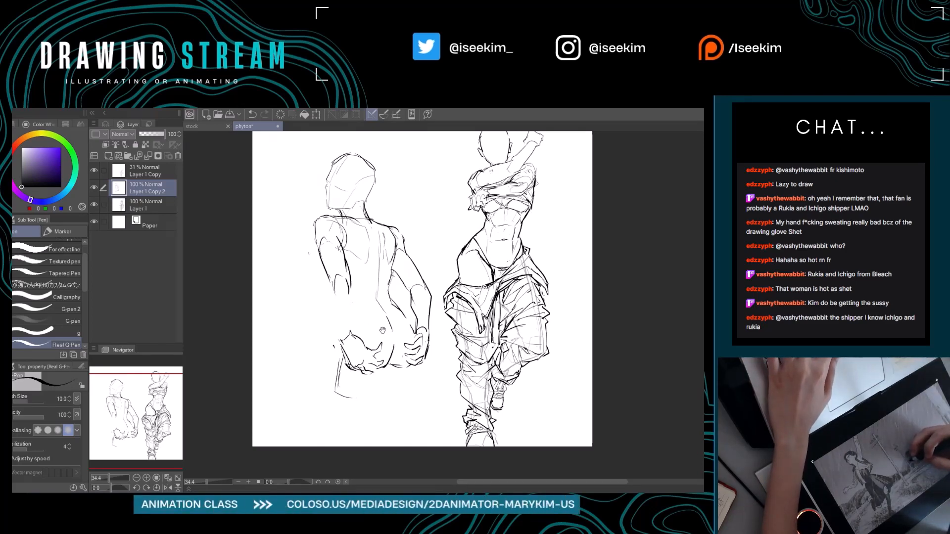
# Redraw the face-side forearm with both contours joining the new elbow to the hand on the buttock.
pyautogui.moveTo(374, 321); pyautogui.dragTo(394, 334)
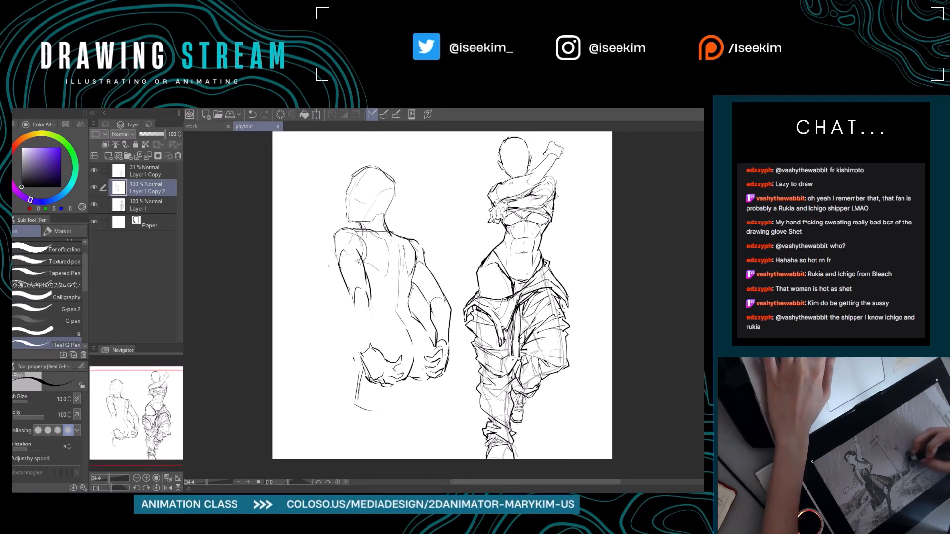
pyautogui.moveTo(371, 299); pyautogui.dragTo(368, 353)
pyautogui.press('e')
pyautogui.press('p')
pyautogui.press('e')
pyautogui.moveTo(372, 315); pyautogui.dragTo(372, 343)
pyautogui.press('p')
pyautogui.moveTo(350, 298); pyautogui.dragTo(362, 358)
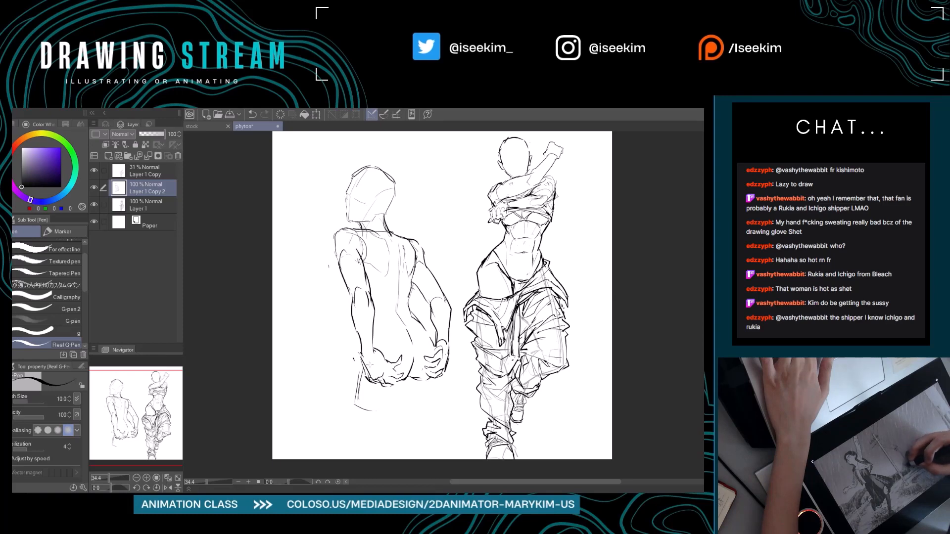
pyautogui.press('e')
pyautogui.press('p')
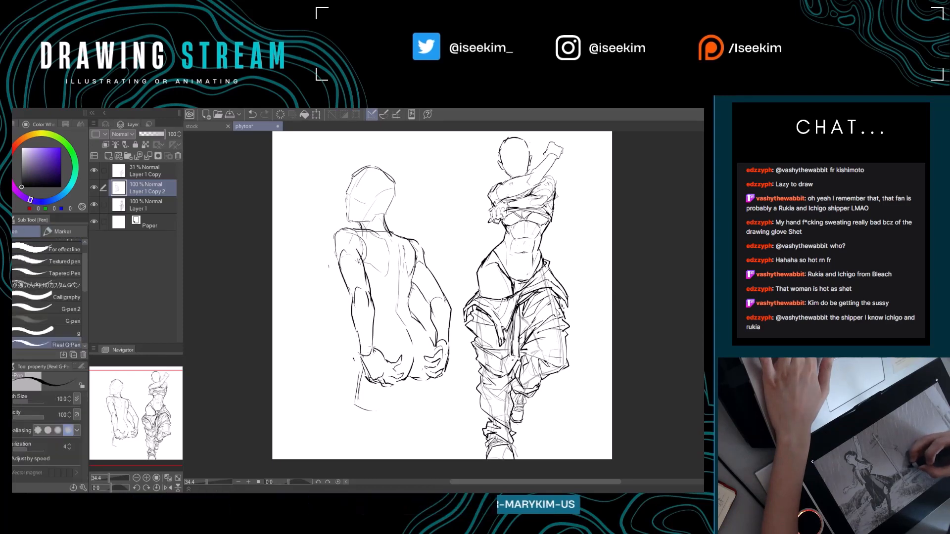
# Refine the face-side elbow contour and sketch the lower-back and buttock lines between the two hands.
pyautogui.moveTo(384, 349); pyautogui.dragTo(369, 347)
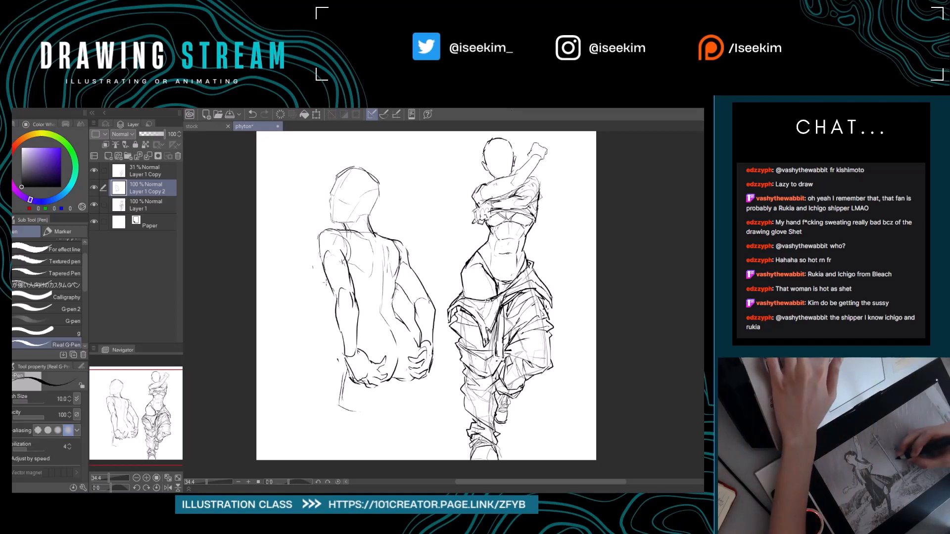
pyautogui.moveTo(326, 289); pyautogui.dragTo(388, 336)
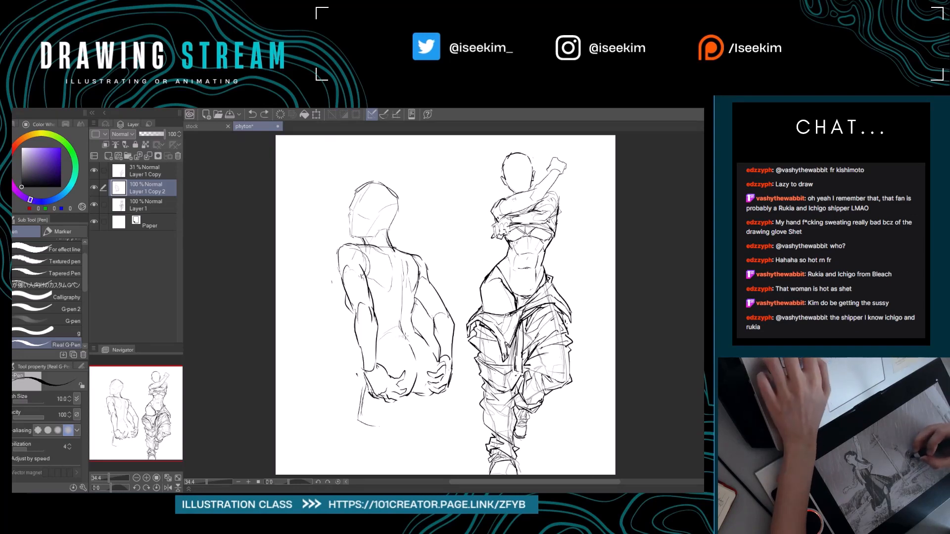
pyautogui.moveTo(415, 343); pyautogui.dragTo(407, 334)
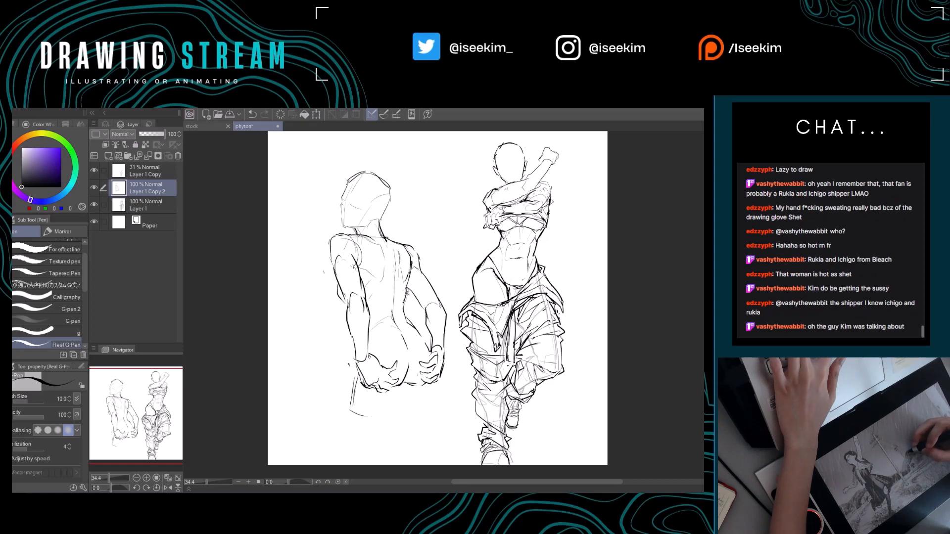
pyautogui.moveTo(419, 309); pyautogui.dragTo(403, 308)
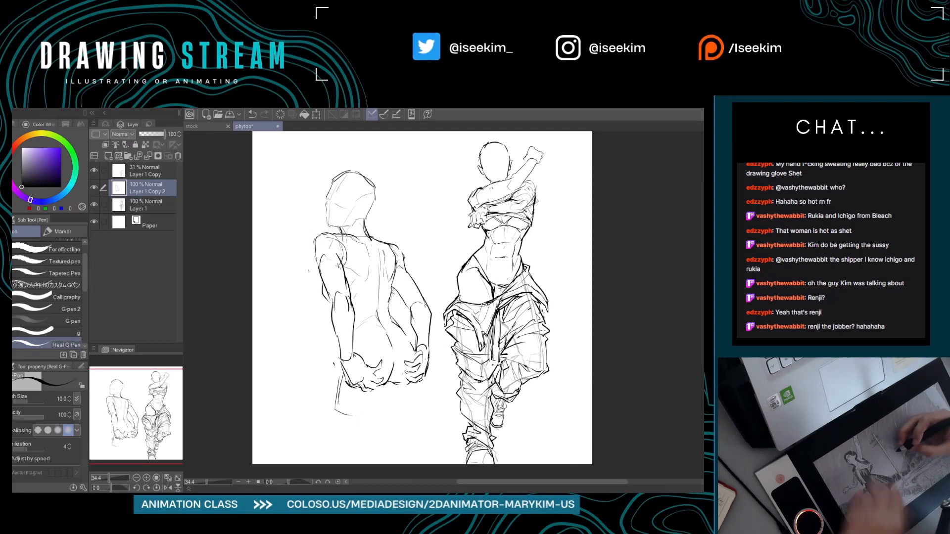
# Erase stray lines behind the face-side shoulder, draw that side's shoulder blade, and undo the last stroke.
pyautogui.press('e')
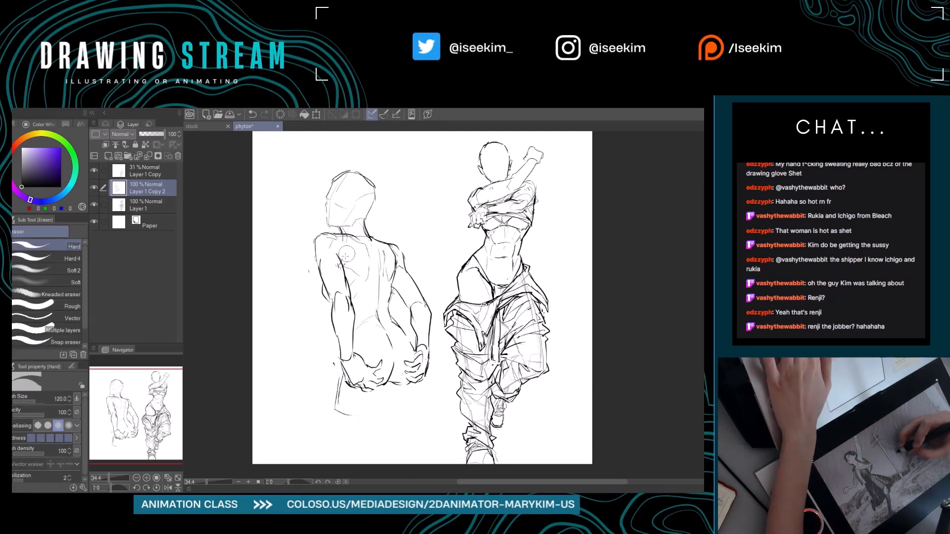
pyautogui.press('p')
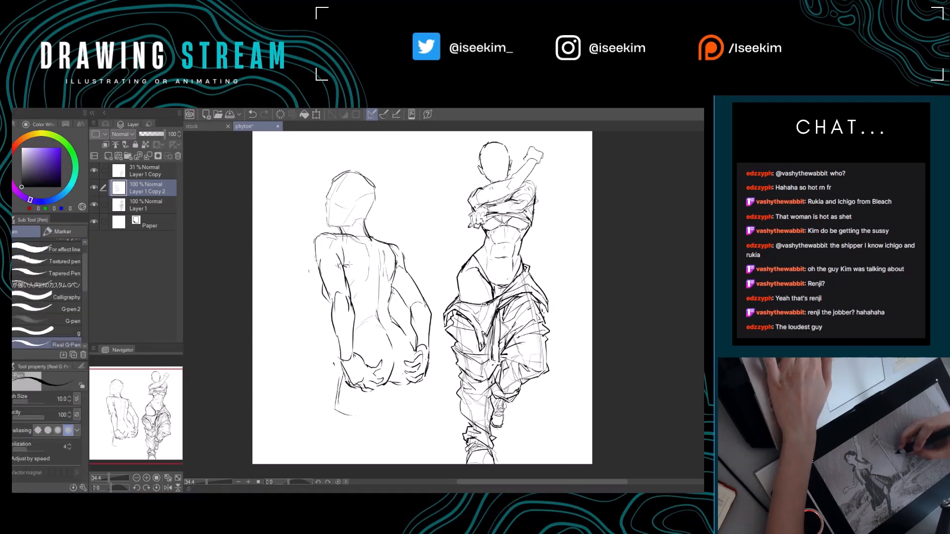
pyautogui.moveTo(368, 270); pyautogui.dragTo(370, 285)
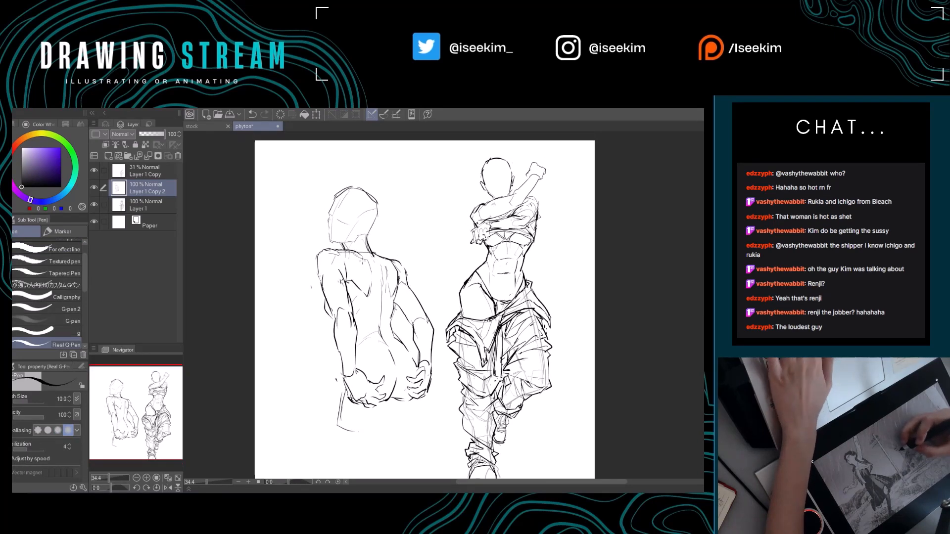
pyautogui.press('e')
pyautogui.moveTo(356, 255); pyautogui.dragTo(370, 258)
pyautogui.press('p')
pyautogui.hotkey('ctrl', 'z')
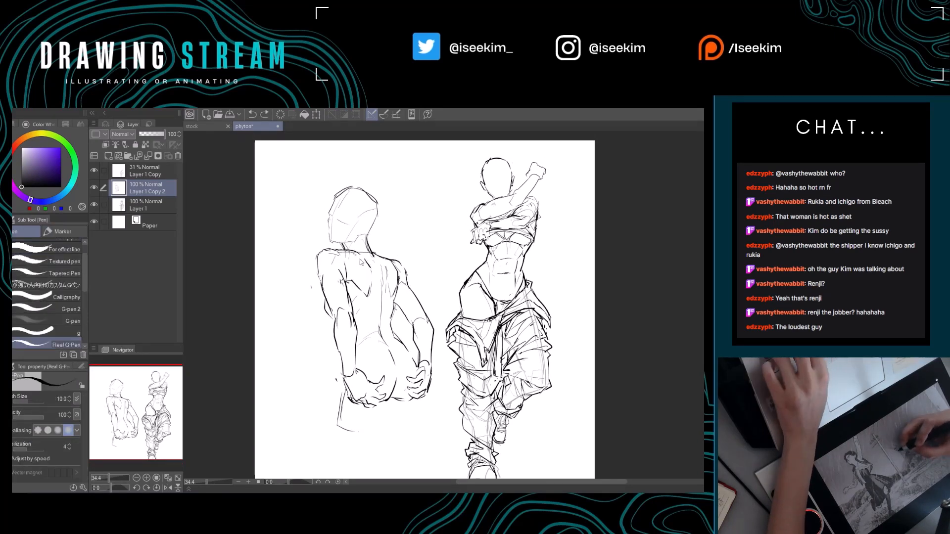
# Clean up the top of the face-side shoulder blade and define the opposite shoulder blade.
pyautogui.press('e')
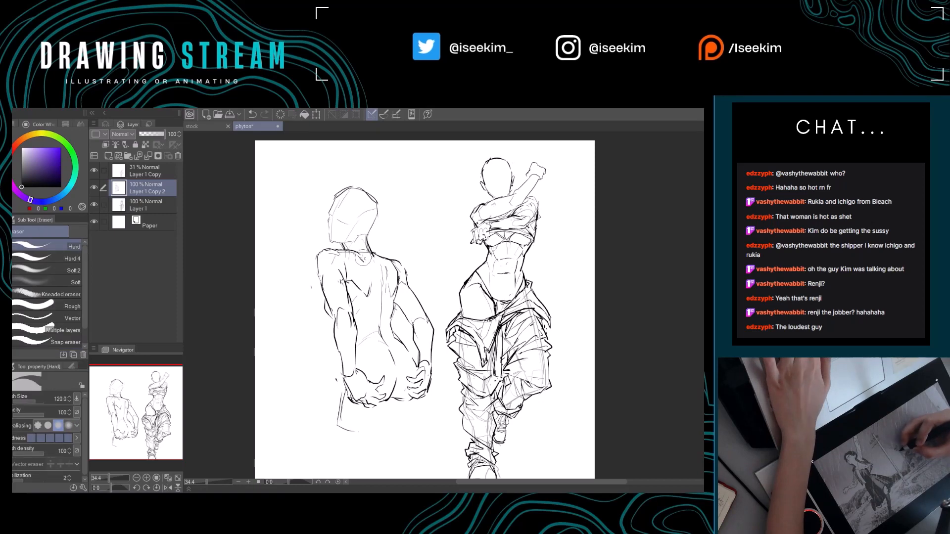
pyautogui.moveTo(364, 259); pyautogui.dragTo(370, 268)
pyautogui.press('p')
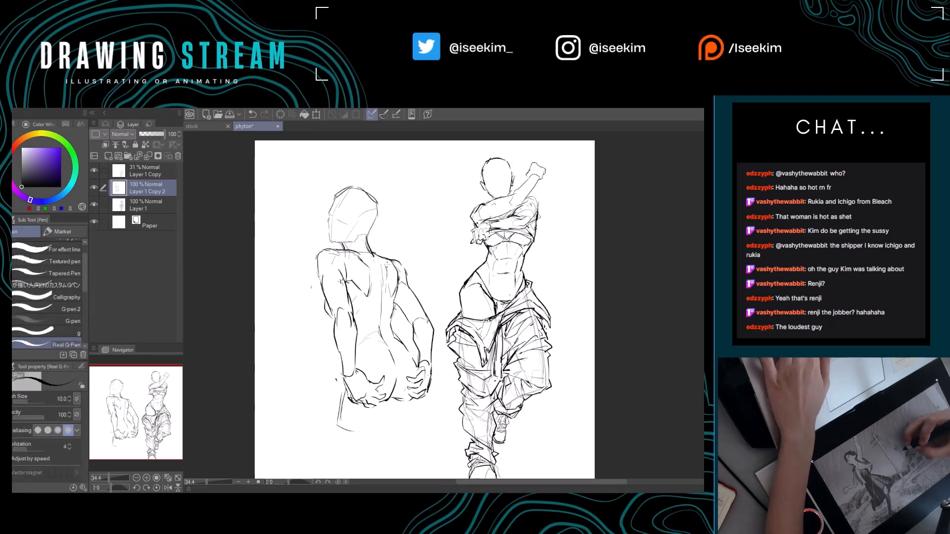
pyautogui.press('e')
pyautogui.press('p')
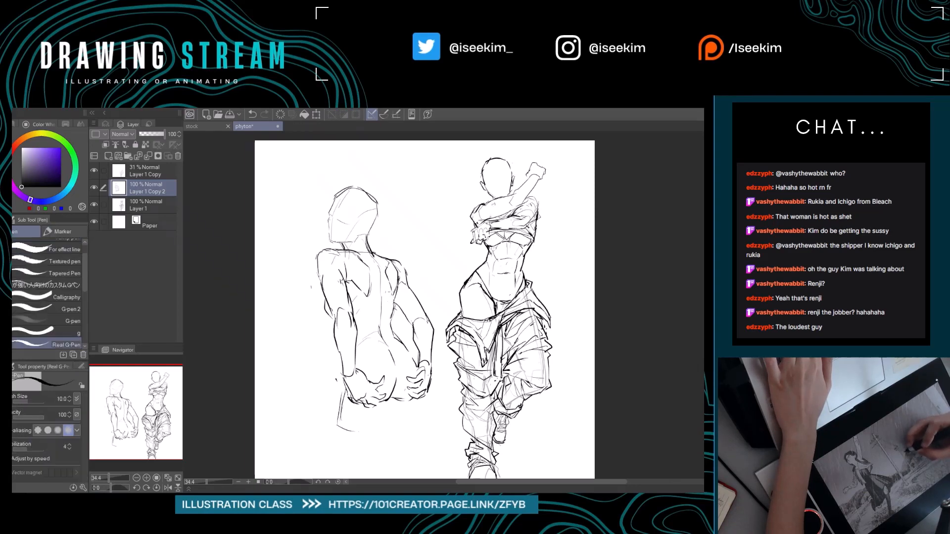
# Refine the back-view figure's lower-back and buttock lines, and sketch the start of the thigh contour below the hands.
pyautogui.moveTo(391, 293); pyautogui.dragTo(403, 274)
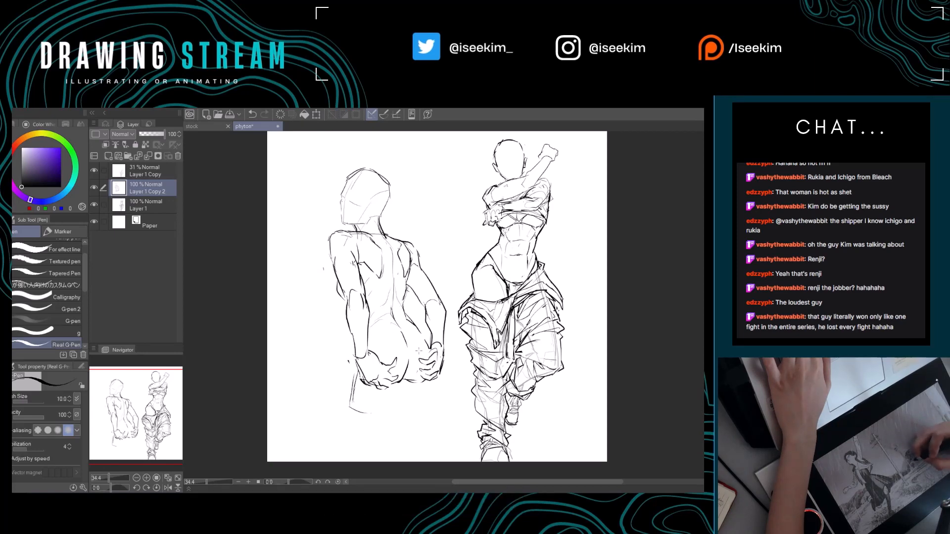
pyautogui.moveTo(387, 317); pyautogui.dragTo(382, 292)
pyautogui.press('e')
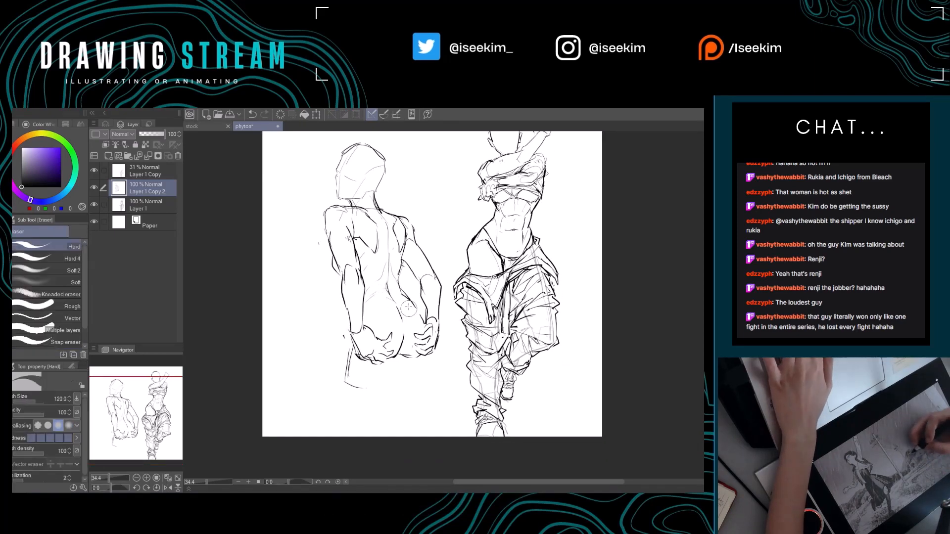
pyautogui.press('p')
pyautogui.moveTo(423, 317)
pyautogui.mouseDown()
pyautogui.moveTo(435, 303)
pyautogui.moveTo(412, 326)
pyautogui.moveTo(448, 343)
pyautogui.moveTo(428, 295)
pyautogui.mouseUp()
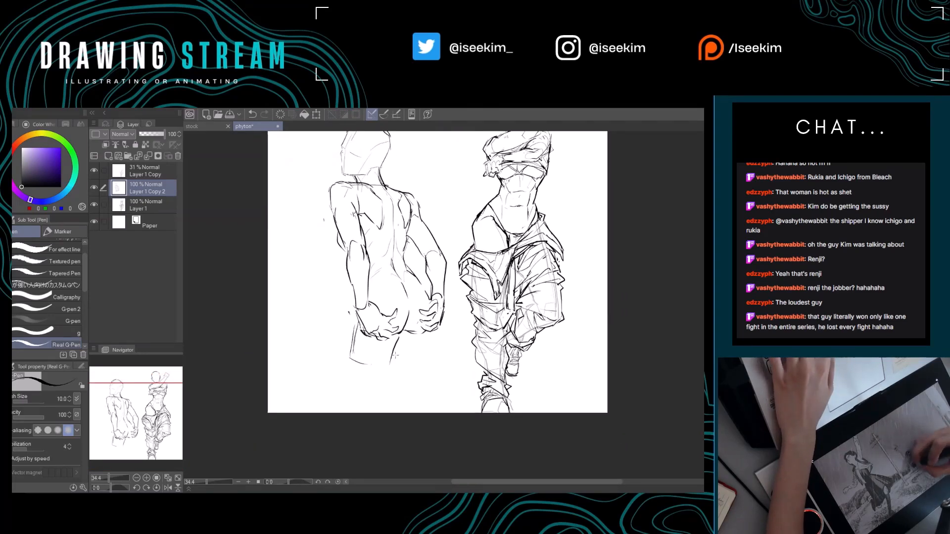
pyautogui.moveTo(435, 359); pyautogui.dragTo(401, 357)
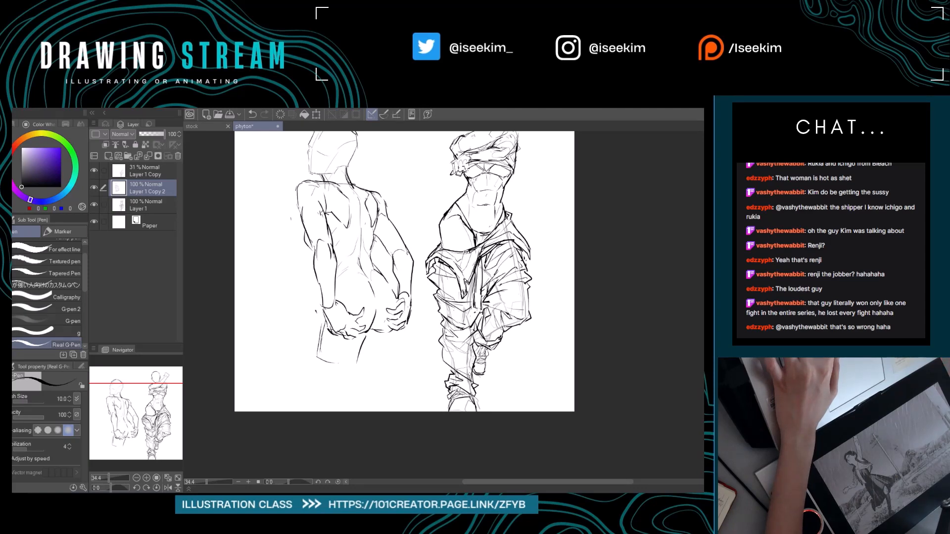
# Sketch the back-view figure's facial profile and the ear and jaw area, undoing unwanted strokes.
pyautogui.hotkey('ctrl', '0')
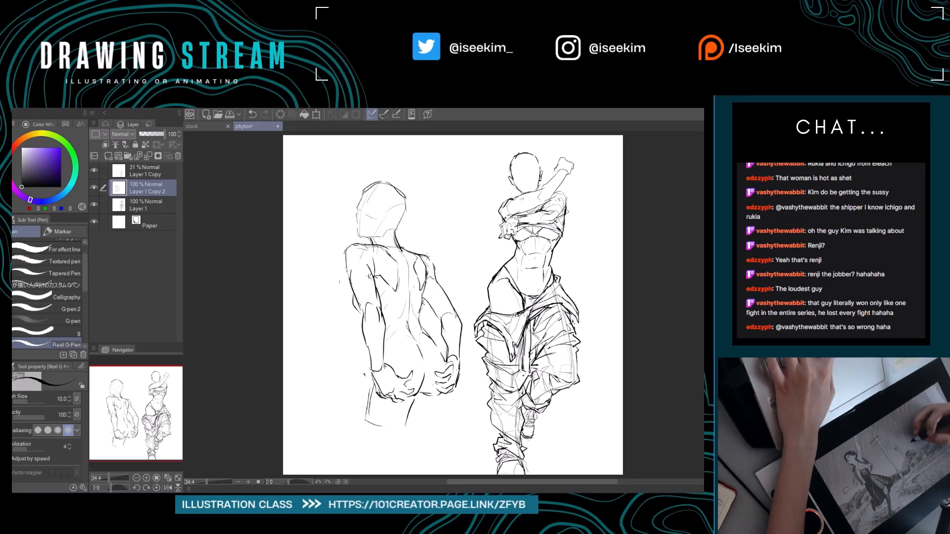
pyautogui.moveTo(435, 243); pyautogui.dragTo(489, 248)
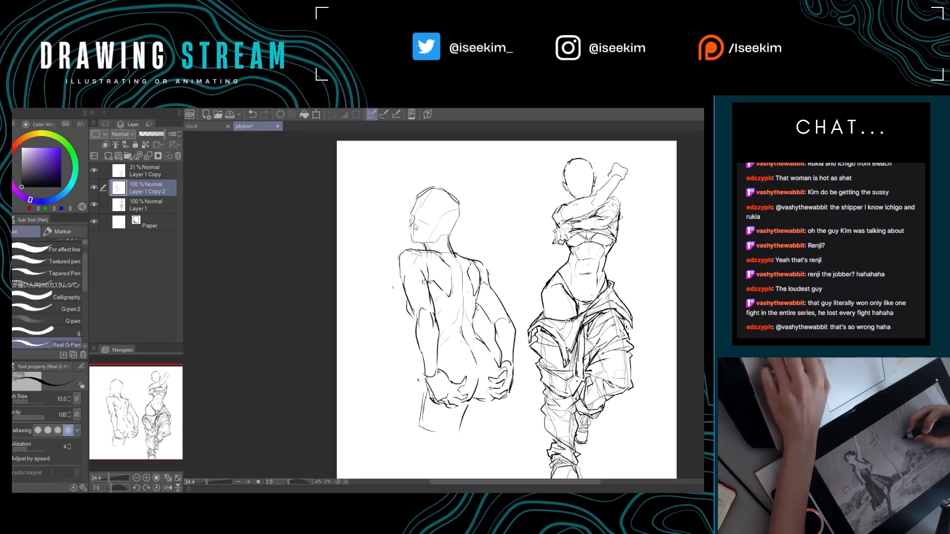
pyautogui.hotkey('ctrl', 'z')
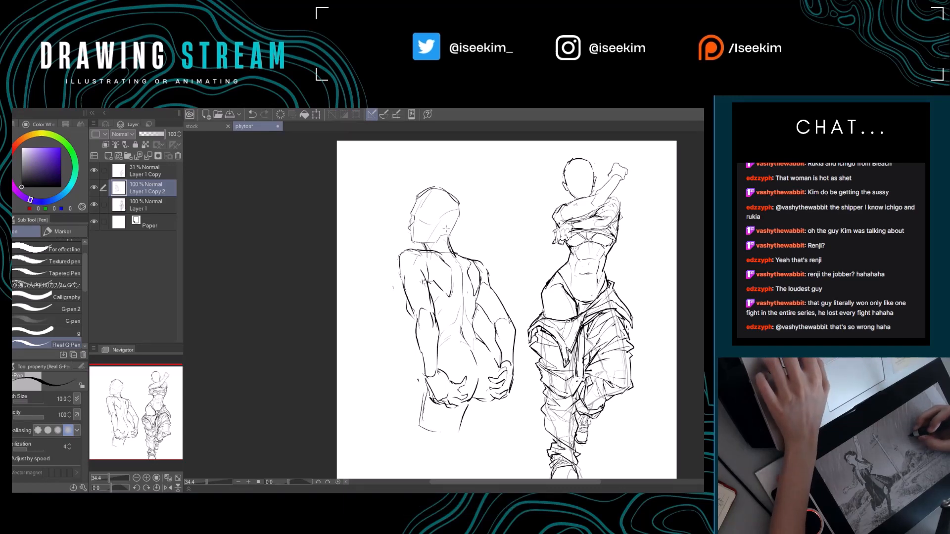
pyautogui.moveTo(454, 226)
pyautogui.mouseDown()
pyautogui.moveTo(438, 243)
pyautogui.moveTo(456, 231)
pyautogui.mouseUp()
pyautogui.hotkey('ctrl', 'z')
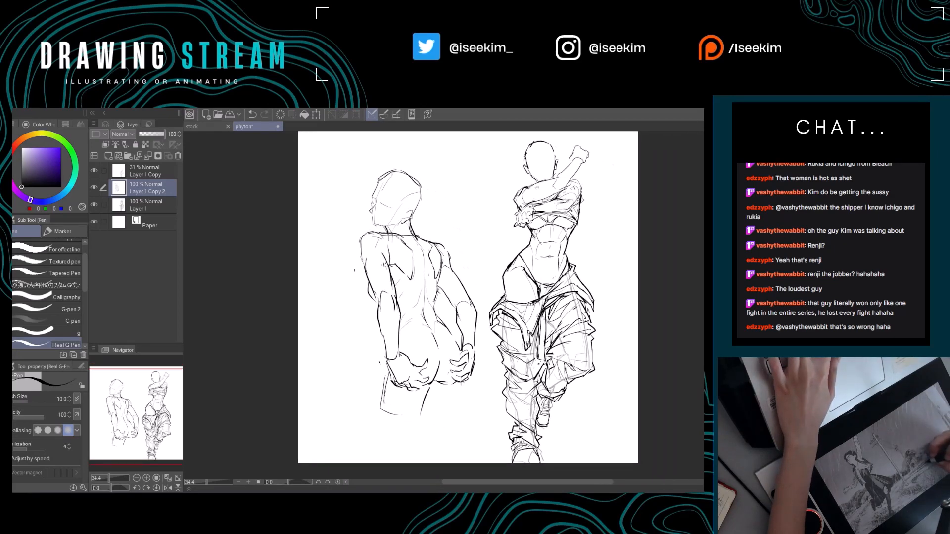
pyautogui.hotkey('ctrl', 'z')
# Close the second thigh's outline below the hand and slightly enlarge the back-view figure.
pyautogui.moveTo(427, 404); pyautogui.dragTo(449, 414)
pyautogui.moveTo(474, 348)
pyautogui.mouseDown()
pyautogui.moveTo(459, 360)
pyautogui.moveTo(418, 322)
pyautogui.mouseUp()
pyautogui.press('k')
pyautogui.hotkey('ctrl', 't')
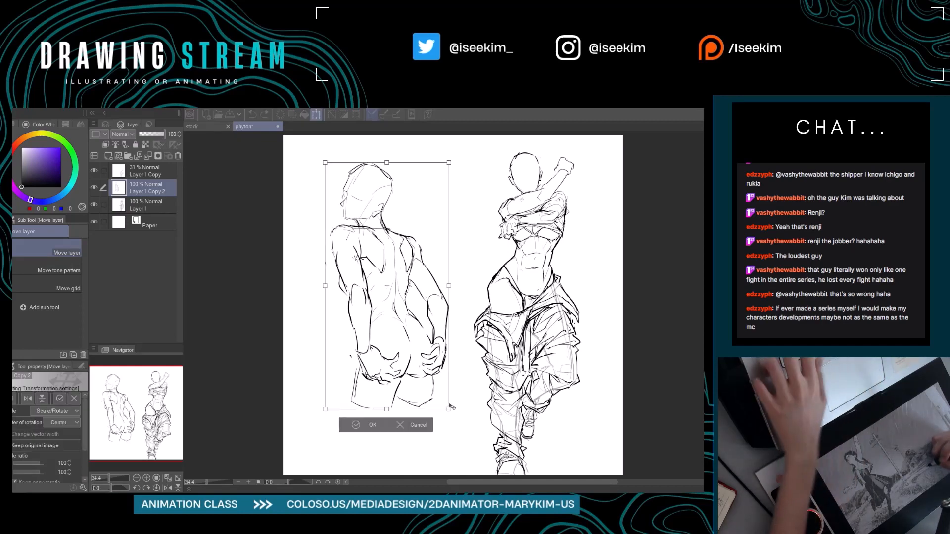
pyautogui.moveTo(449, 408)
pyautogui.mouseDown()
pyautogui.moveTo(460, 422)
pyautogui.moveTo(447, 401)
pyautogui.mouseUp()
pyautogui.click(376, 438)
pyautogui.press('p')
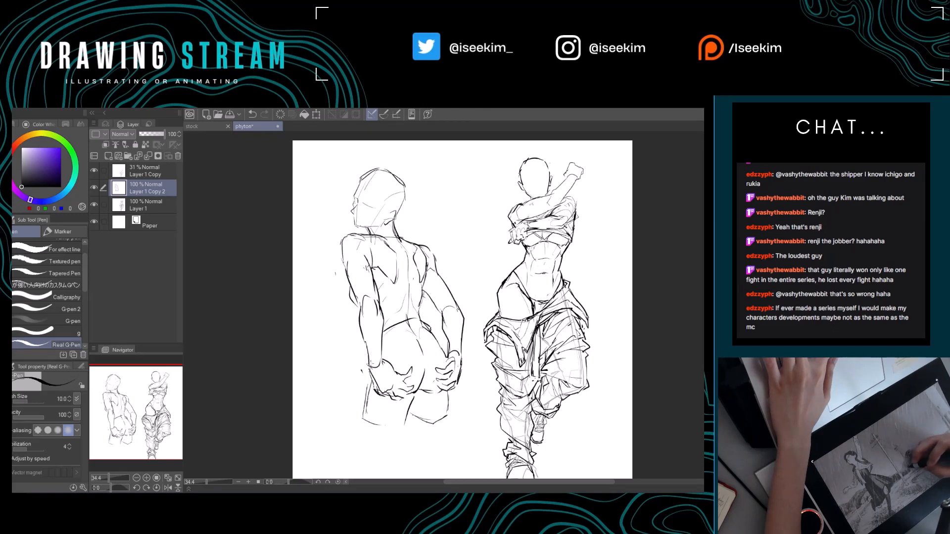
# Sketch lowered trousers with bunched, angular folds around the back-view figure's upper thighs.
pyautogui.moveTo(365, 380); pyautogui.dragTo(387, 425)
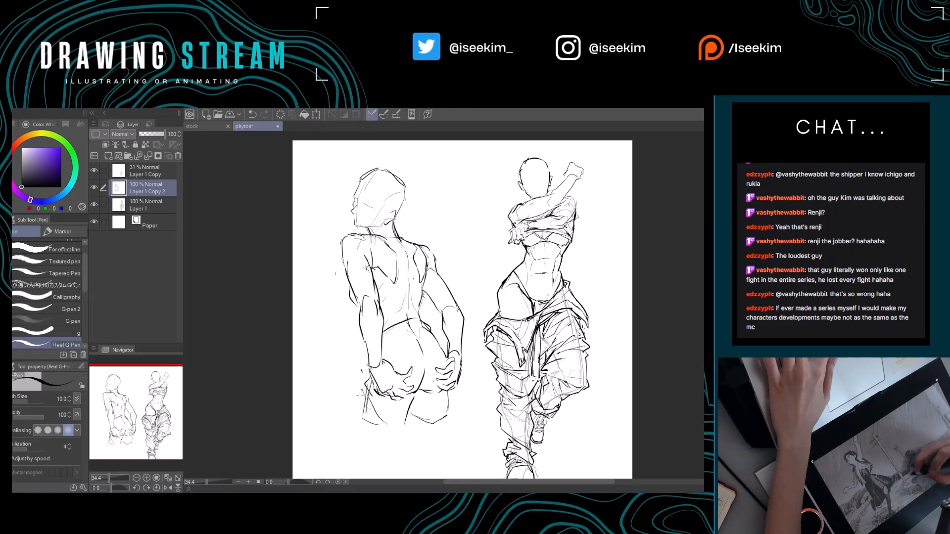
pyautogui.moveTo(361, 395)
pyautogui.mouseDown()
pyautogui.moveTo(356, 415)
pyautogui.moveTo(399, 435)
pyautogui.moveTo(447, 413)
pyautogui.moveTo(459, 418)
pyautogui.mouseUp()
pyautogui.moveTo(380, 397); pyautogui.dragTo(385, 441)
pyautogui.moveTo(425, 362)
pyautogui.mouseDown()
pyautogui.moveTo(408, 328)
pyautogui.moveTo(416, 302)
pyautogui.moveTo(445, 314)
pyautogui.moveTo(417, 302)
pyautogui.mouseUp()
# Sketch loose, chin-length hair around both sides and the top of the back-view figure's head.
pyautogui.press('k')
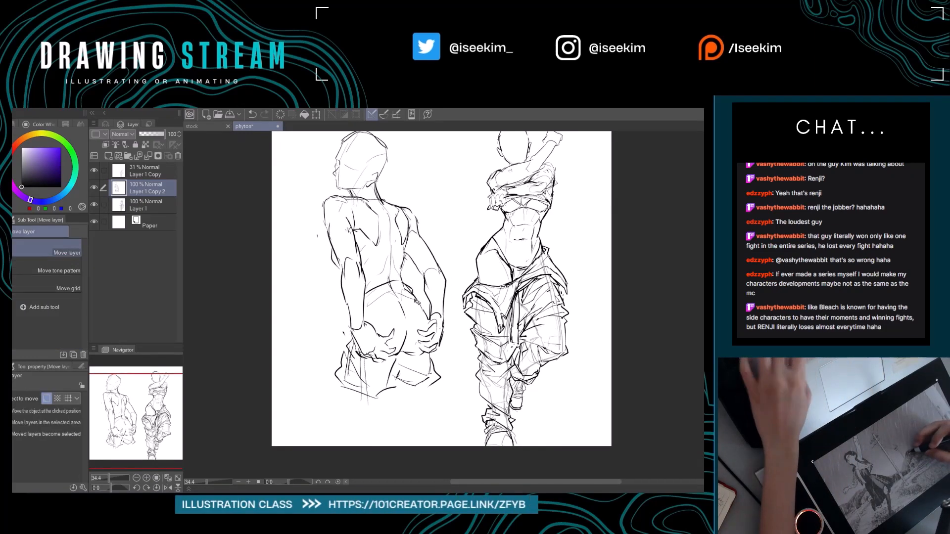
pyautogui.moveTo(462, 222); pyautogui.dragTo(473, 250)
pyautogui.press('p')
pyautogui.moveTo(386, 159)
pyautogui.mouseDown()
pyautogui.moveTo(417, 199)
pyautogui.moveTo(421, 218)
pyautogui.moveTo(408, 221)
pyautogui.mouseUp()
pyautogui.moveTo(359, 157); pyautogui.dragTo(339, 172)
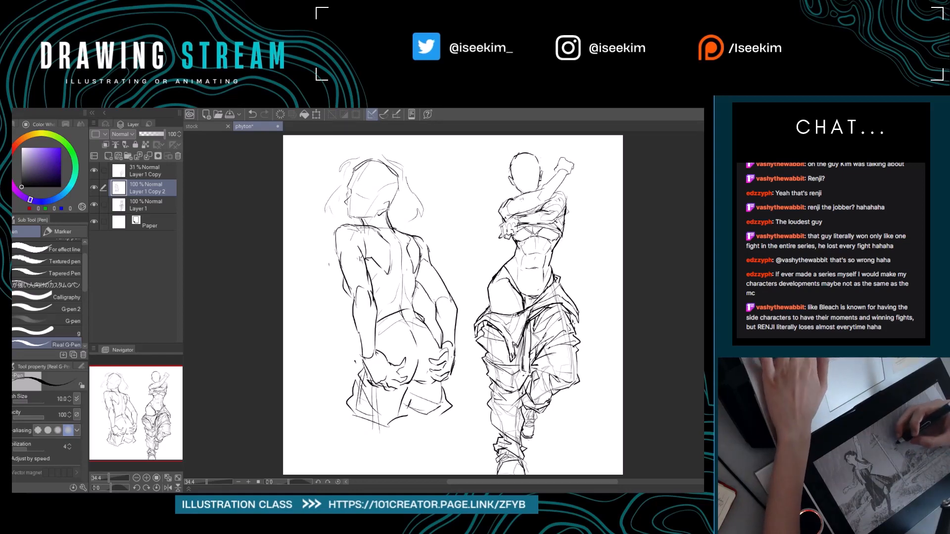
# Erase and redraw the lines where the back-view figure's neck meets the face-side shoulder.
pyautogui.press('e')
pyautogui.press('p')
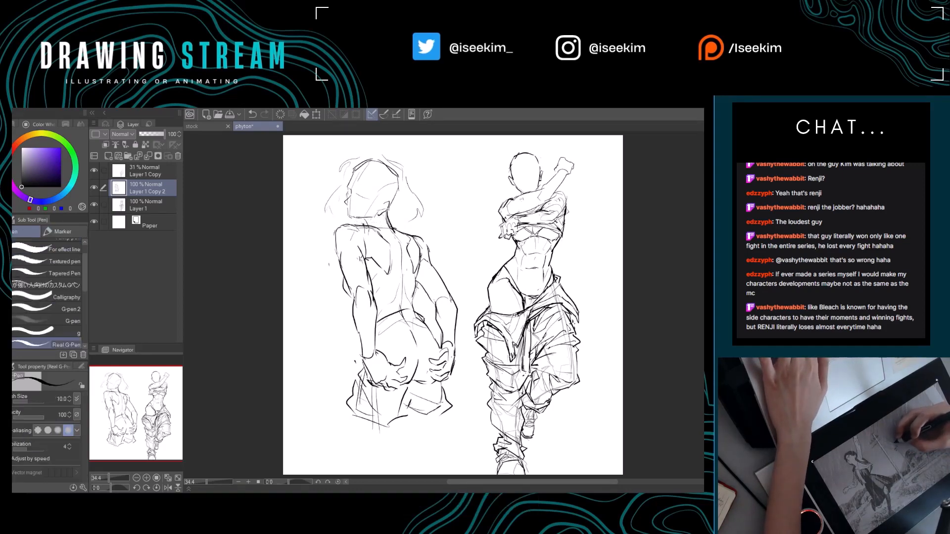
pyautogui.press('e')
pyautogui.moveTo(365, 217)
pyautogui.mouseDown()
pyautogui.moveTo(365, 228)
pyautogui.moveTo(394, 229)
pyautogui.mouseUp()
pyautogui.press('p')
pyautogui.press('e')
pyautogui.press('p')
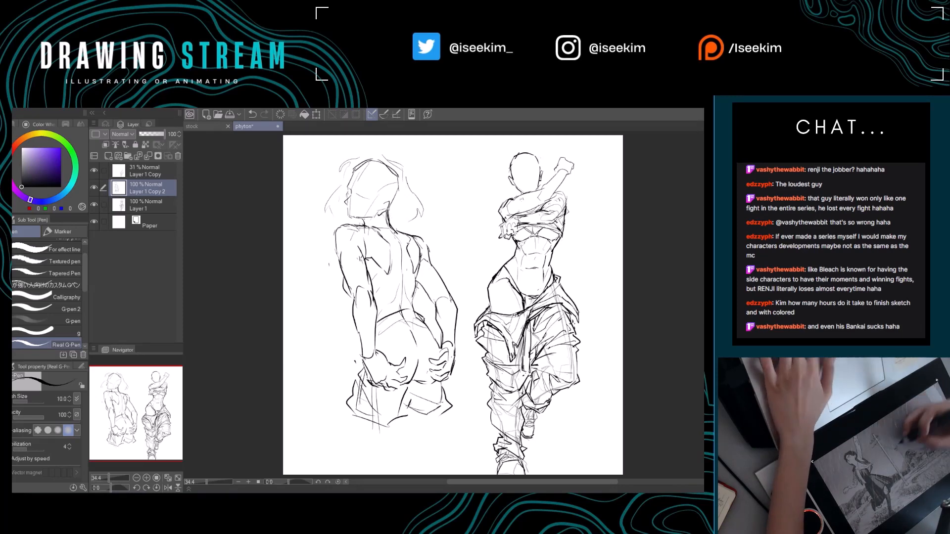
pyautogui.press('e')
pyautogui.moveTo(367, 224); pyautogui.dragTo(379, 236)
pyautogui.press('p')
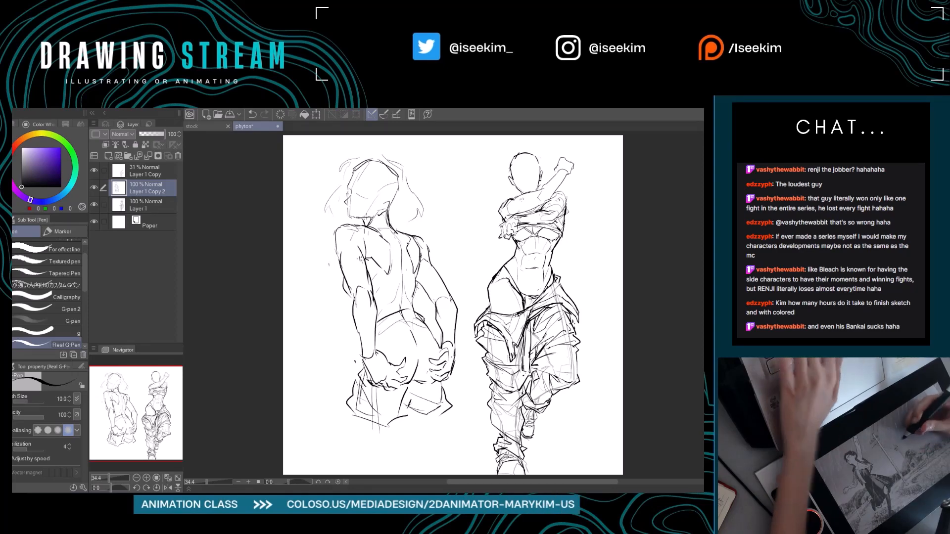
# Lasso the back-view figure's body below the head, scale it to 94%, and align it under the neck.
pyautogui.press('m')
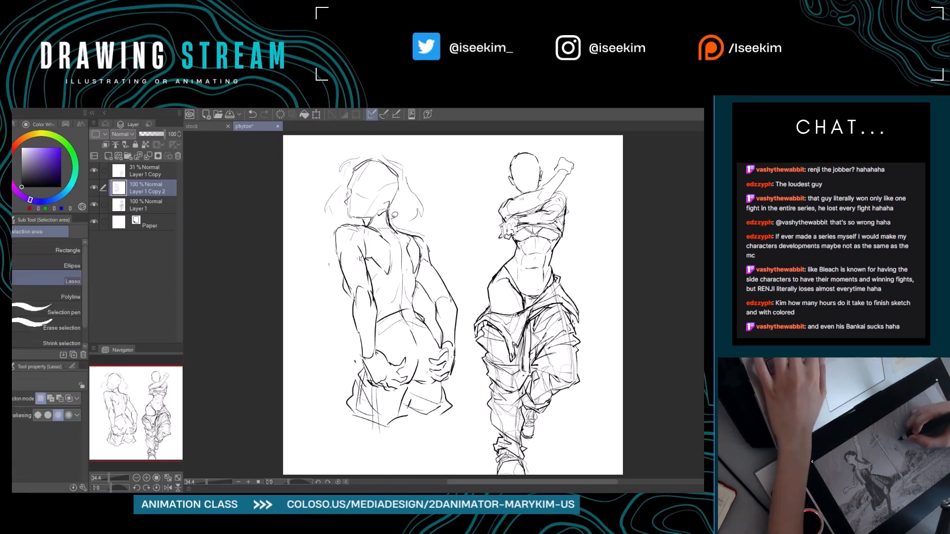
pyautogui.moveTo(352, 217)
pyautogui.mouseDown()
pyautogui.moveTo(313, 249)
pyautogui.moveTo(336, 384)
pyautogui.moveTo(383, 435)
pyautogui.moveTo(456, 423)
pyautogui.moveTo(471, 373)
pyautogui.moveTo(451, 253)
pyautogui.moveTo(434, 240)
pyautogui.mouseUp()
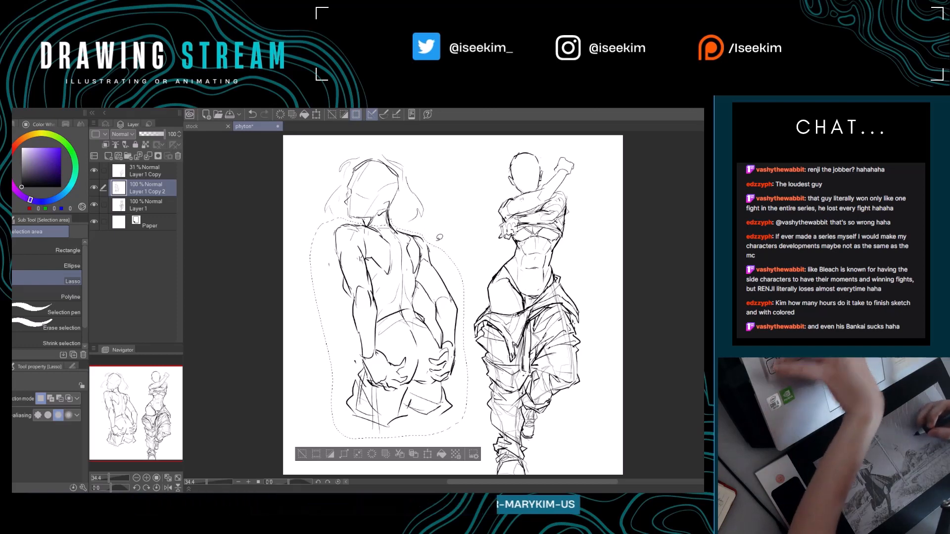
pyautogui.hotkey('ctrl', 't')
pyautogui.moveTo(468, 440); pyautogui.dragTo(455, 428)
pyautogui.moveTo(436, 353); pyautogui.dragTo(440, 353)
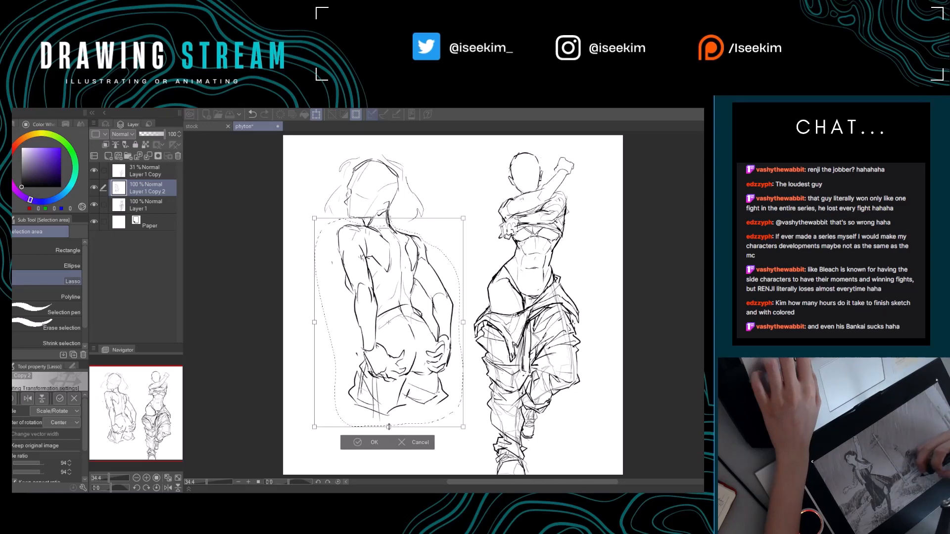
pyautogui.click(372, 443)
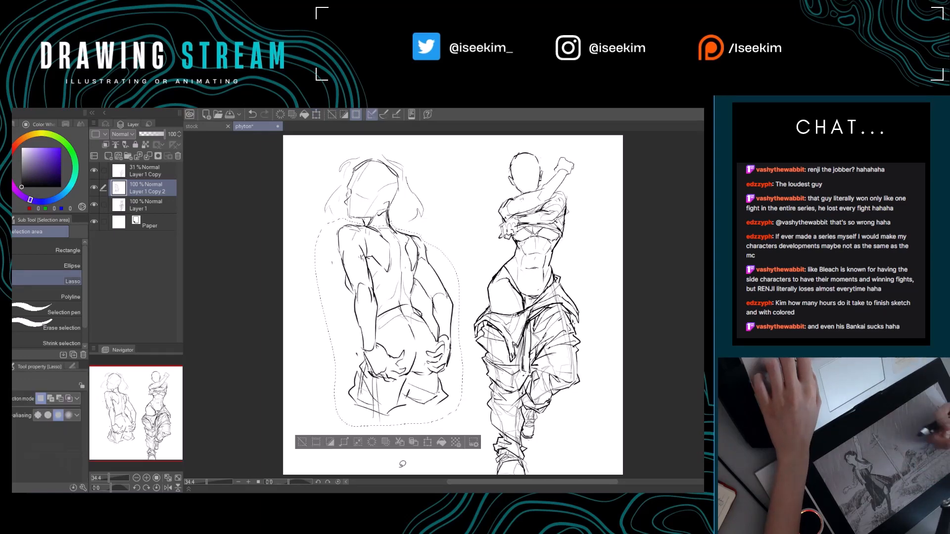
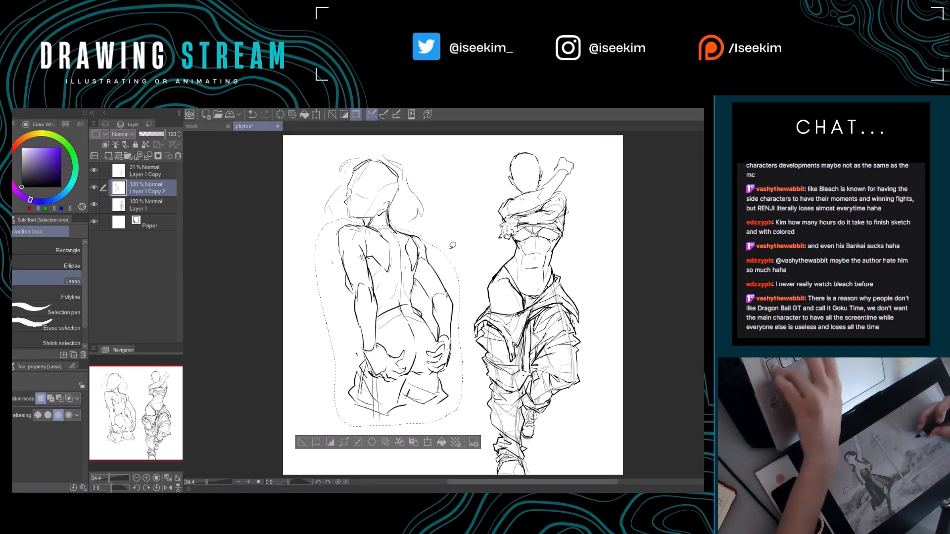
# Clear the selection and touch up the lines at the back-view figure's neck and nape below the ear.
pyautogui.hotkey('ctrl', 'd')
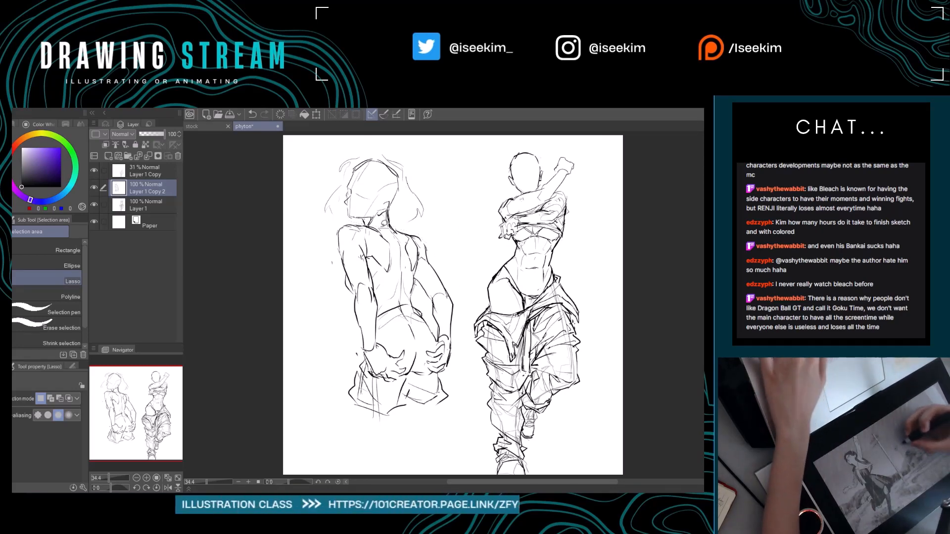
pyautogui.press('e')
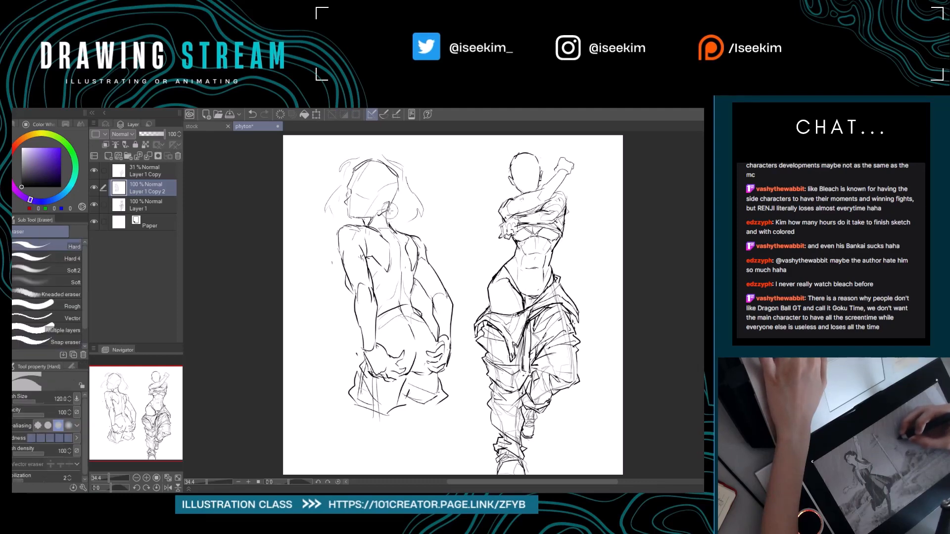
pyautogui.press('p')
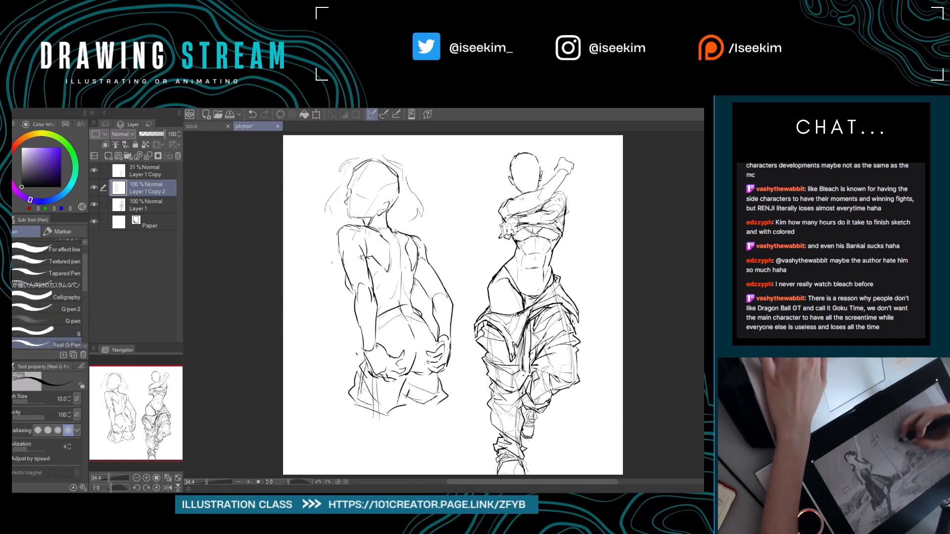
pyautogui.moveTo(408, 238); pyautogui.dragTo(399, 243)
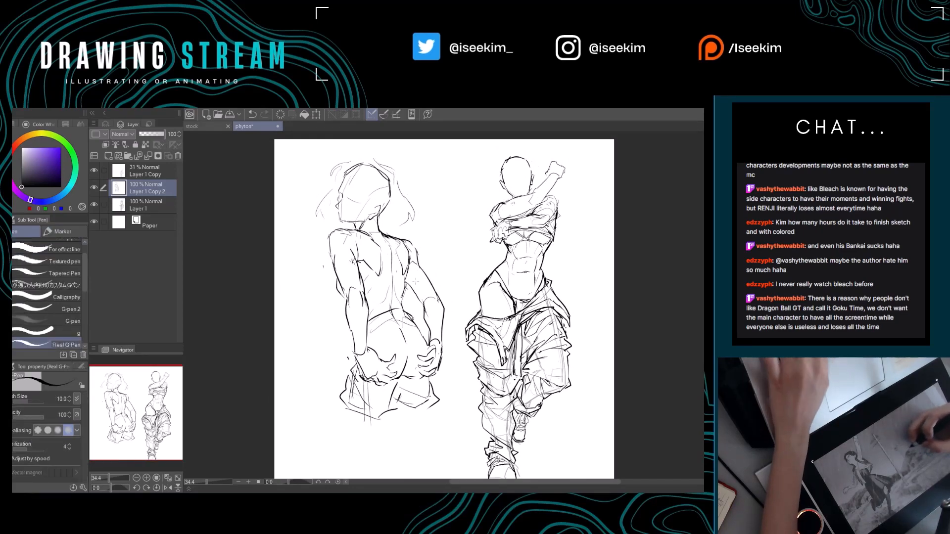
pyautogui.moveTo(353, 337); pyautogui.dragTo(349, 327)
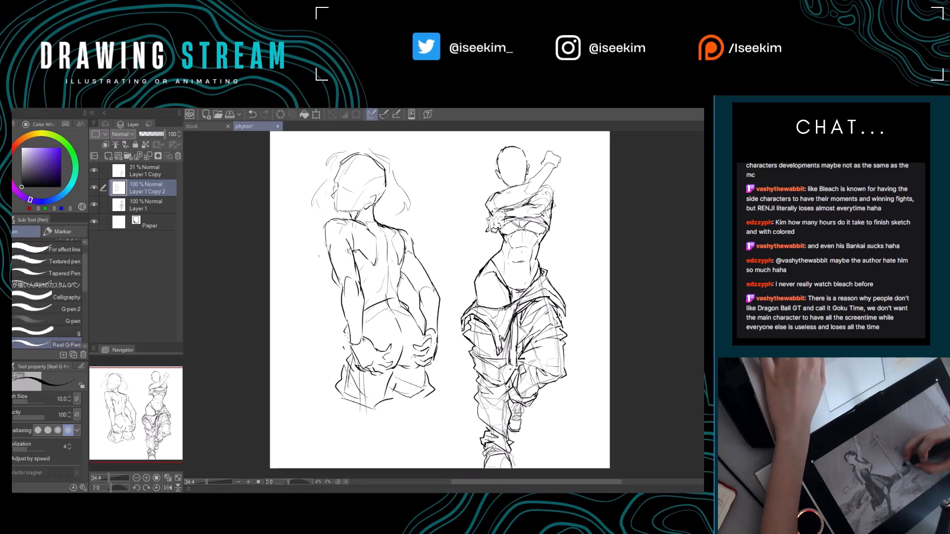
pyautogui.moveTo(442, 252)
pyautogui.mouseDown()
pyautogui.moveTo(450, 236)
pyautogui.moveTo(399, 241)
pyautogui.mouseUp()
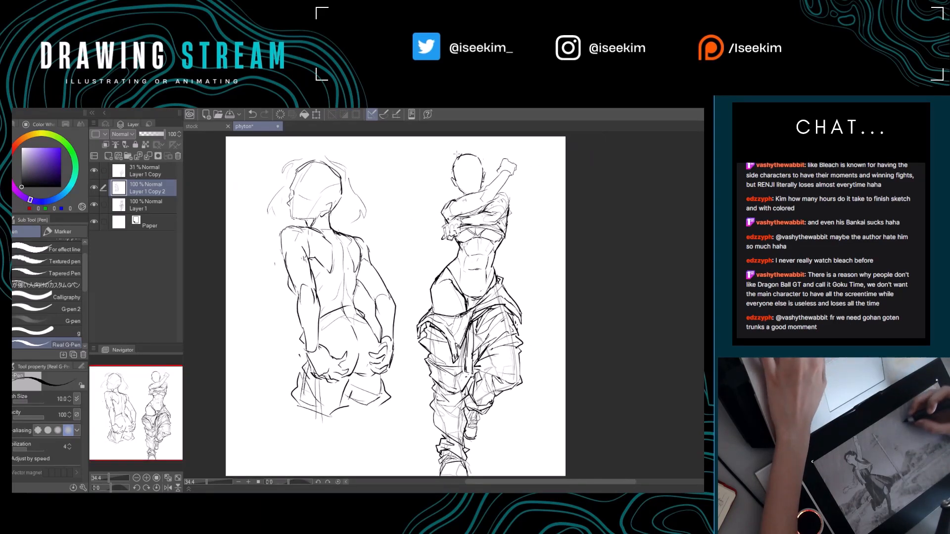
# Sketch loose hair around the top and both sides of the standing figure's head, erasing stray strokes.
pyautogui.moveTo(437, 201)
pyautogui.mouseDown()
pyautogui.moveTo(448, 188)
pyautogui.moveTo(436, 197)
pyautogui.mouseUp()
pyautogui.press('e')
pyautogui.press('p')
pyautogui.moveTo(446, 160); pyautogui.dragTo(446, 184)
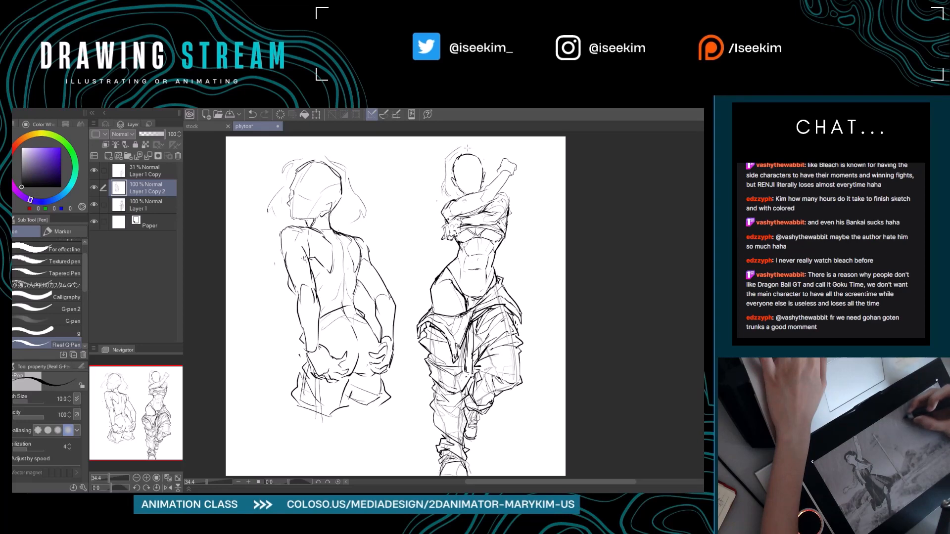
pyautogui.press('e')
pyautogui.moveTo(447, 158); pyautogui.dragTo(442, 195)
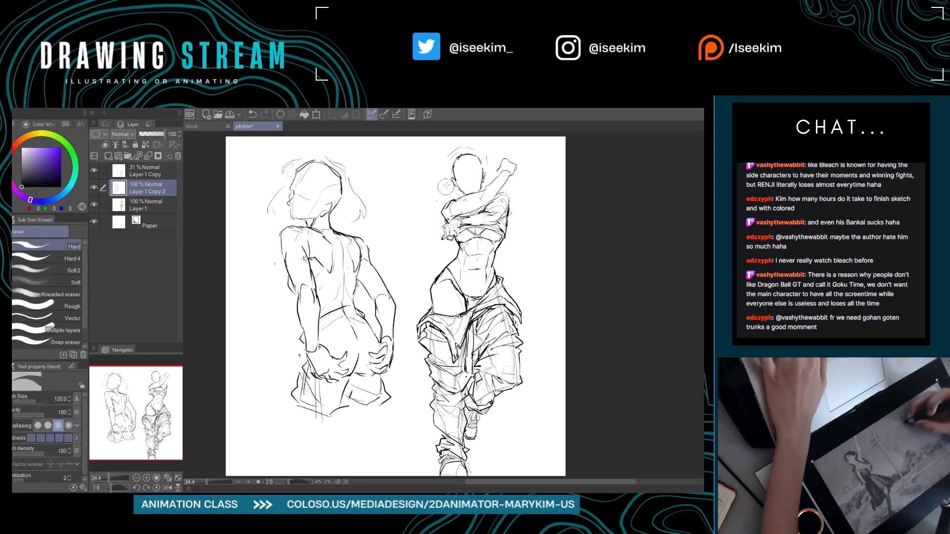
pyautogui.press('p')
pyautogui.press('e')
pyautogui.moveTo(449, 158)
pyautogui.mouseDown()
pyautogui.moveTo(503, 147)
pyautogui.moveTo(505, 163)
pyautogui.moveTo(543, 160)
pyautogui.mouseUp()
pyautogui.press('p')
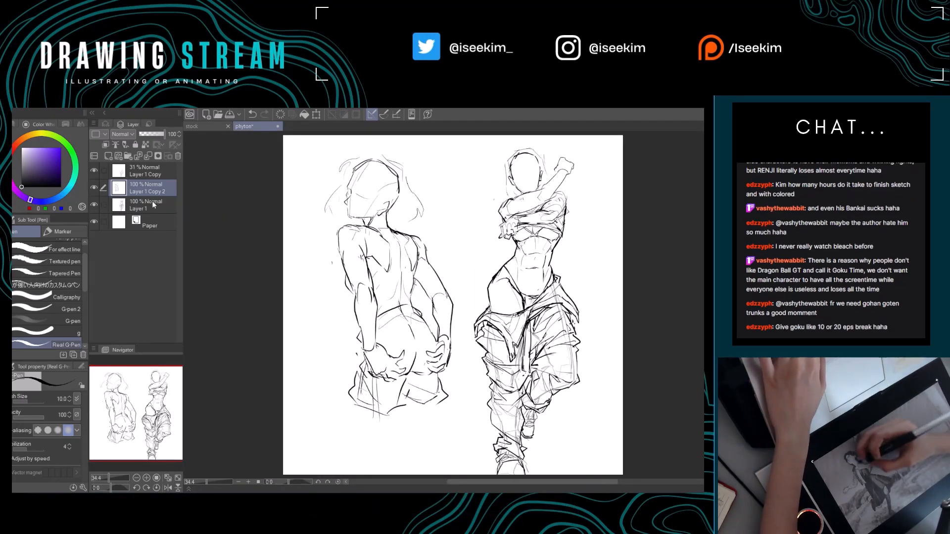
# Erase and redraw the back-view figure's hip contour beside the far arm and the lines around the near shoulder blade.
pyautogui.press('e')
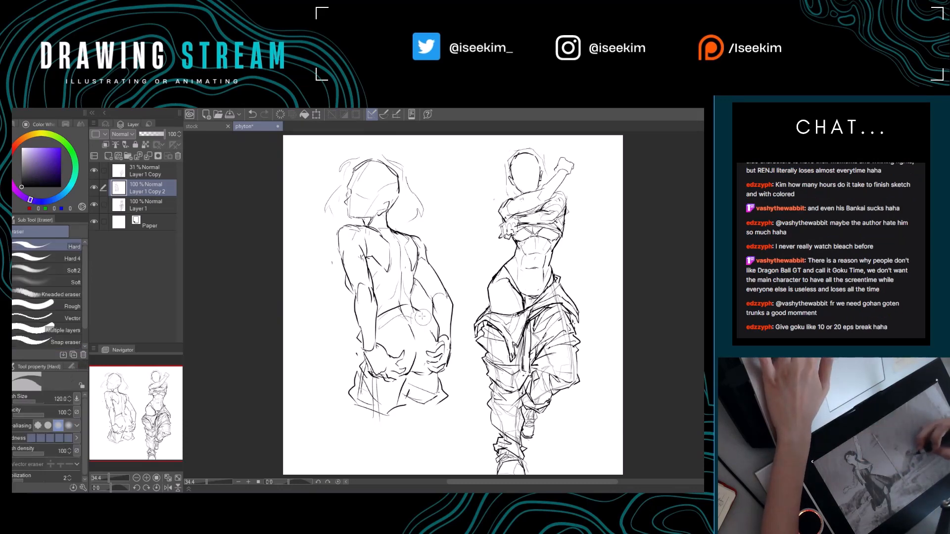
pyautogui.press('p')
pyautogui.moveTo(416, 318); pyautogui.dragTo(428, 326)
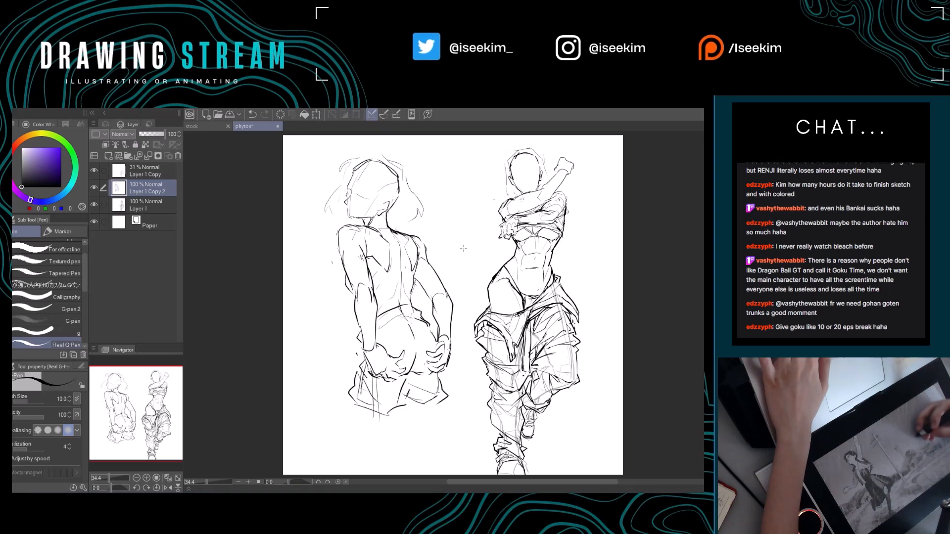
pyautogui.moveTo(412, 277); pyautogui.dragTo(390, 290)
pyautogui.press('e')
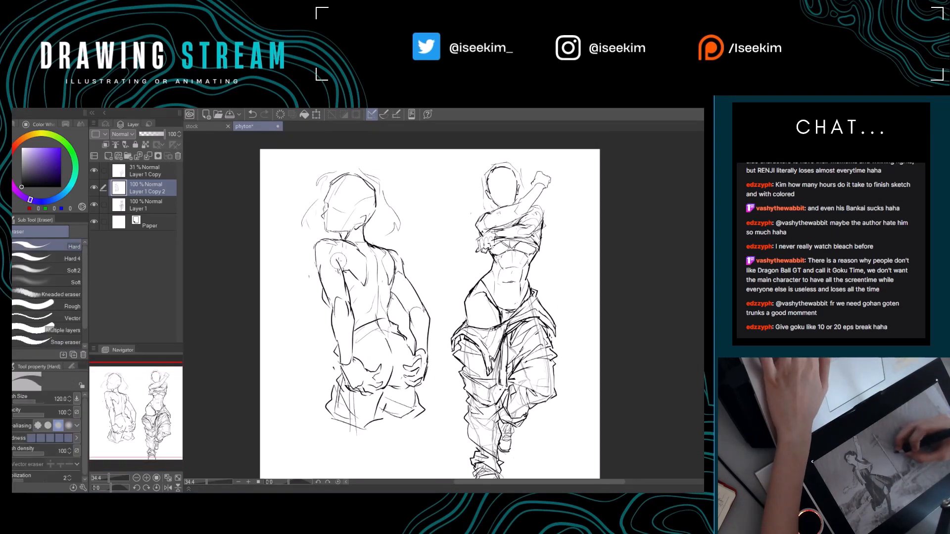
pyautogui.press('p')
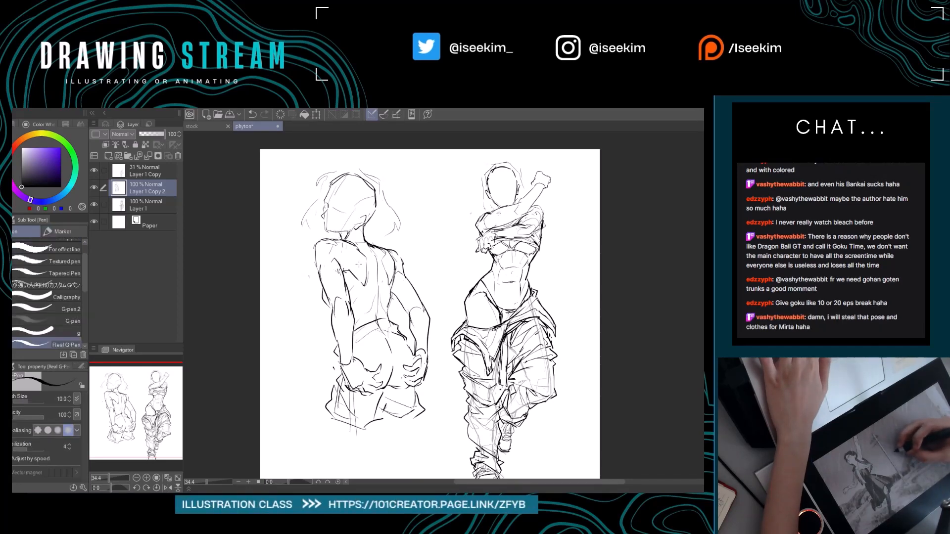
pyautogui.press('e')
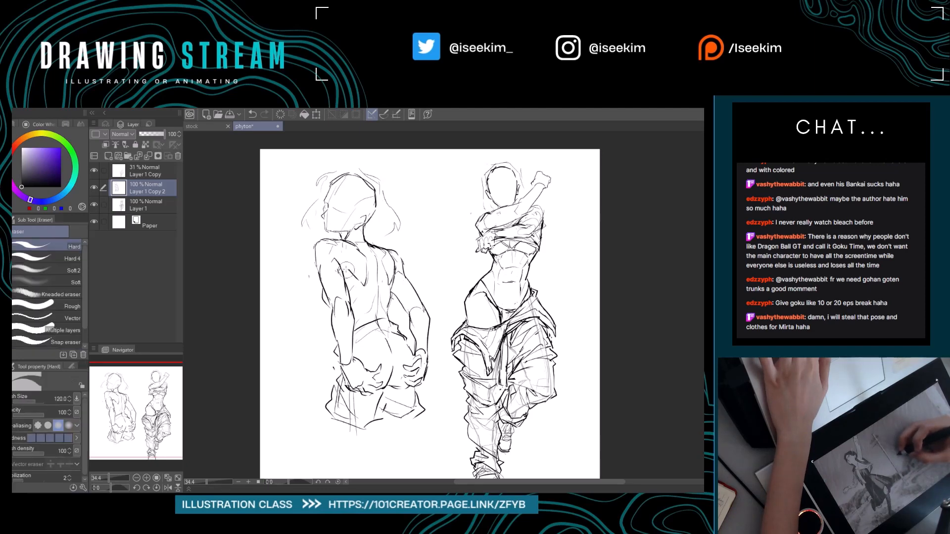
pyautogui.press('p')
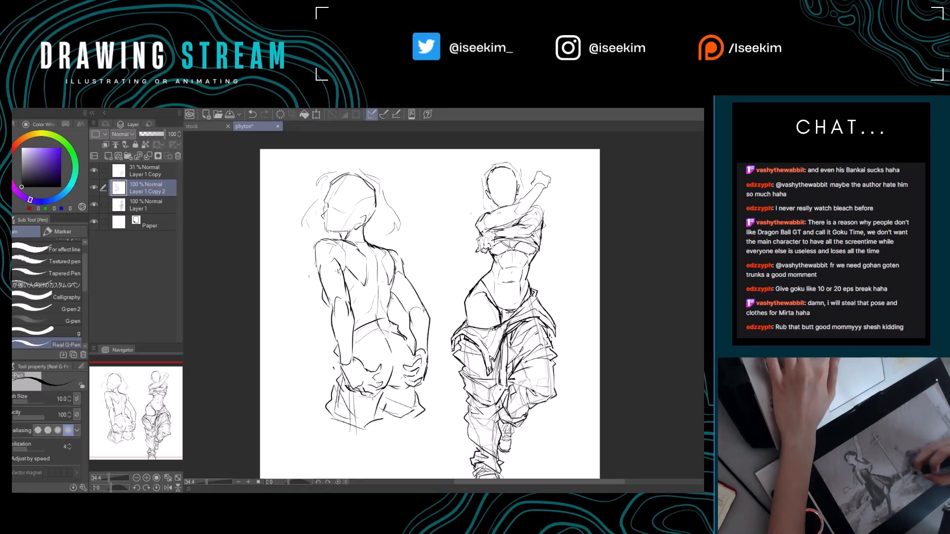
pyautogui.moveTo(452, 242)
pyautogui.mouseDown()
pyautogui.moveTo(472, 185)
pyautogui.moveTo(452, 233)
pyautogui.moveTo(475, 228)
pyautogui.mouseUp()
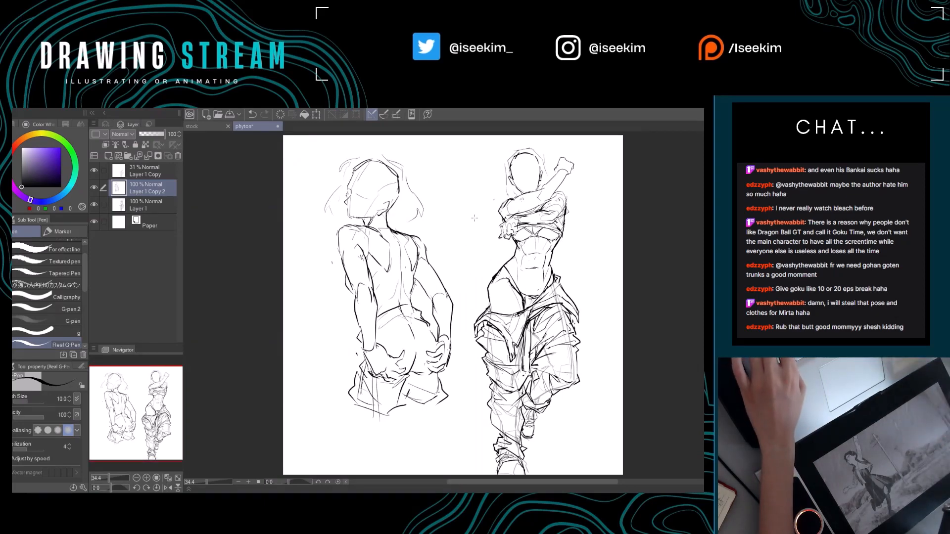
# Erase the back-view figure's outer trouser edge, redraw it flaring wider below the hand, and save the drawing.
pyautogui.hotkey('ctrl', 'Tab')
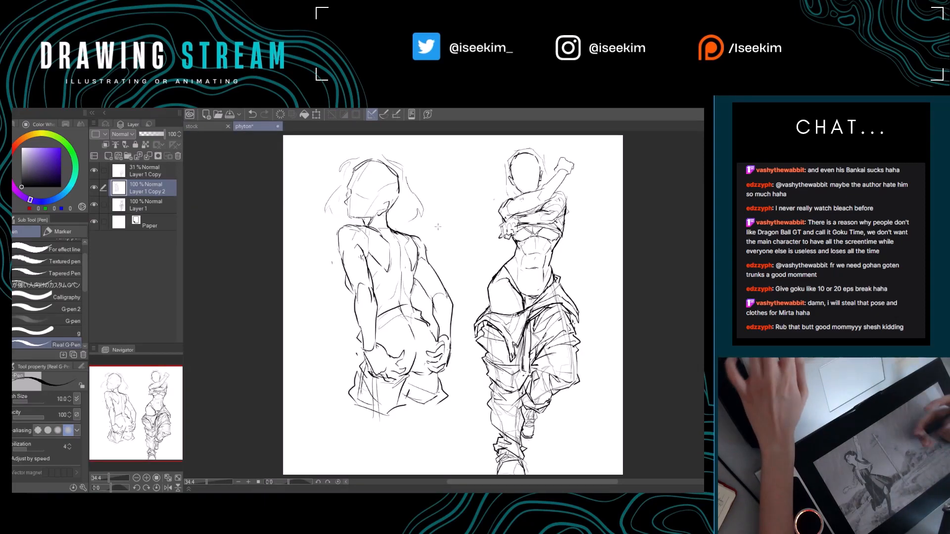
pyautogui.hotkey('ctrl', 'Tab')
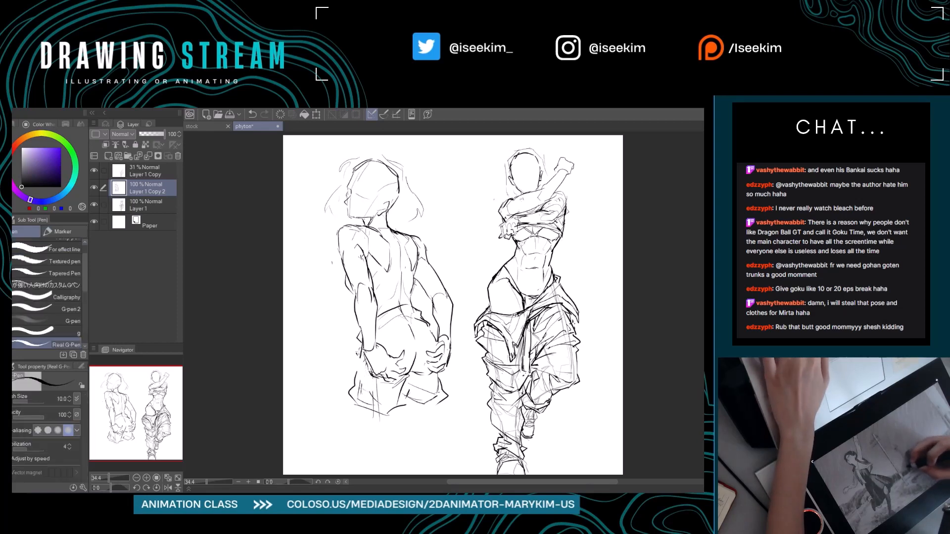
pyautogui.press('e')
pyautogui.moveTo(357, 373); pyautogui.dragTo(352, 404)
pyautogui.press('p')
pyautogui.moveTo(357, 350); pyautogui.dragTo(346, 405)
pyautogui.moveTo(440, 374); pyautogui.dragTo(448, 398)
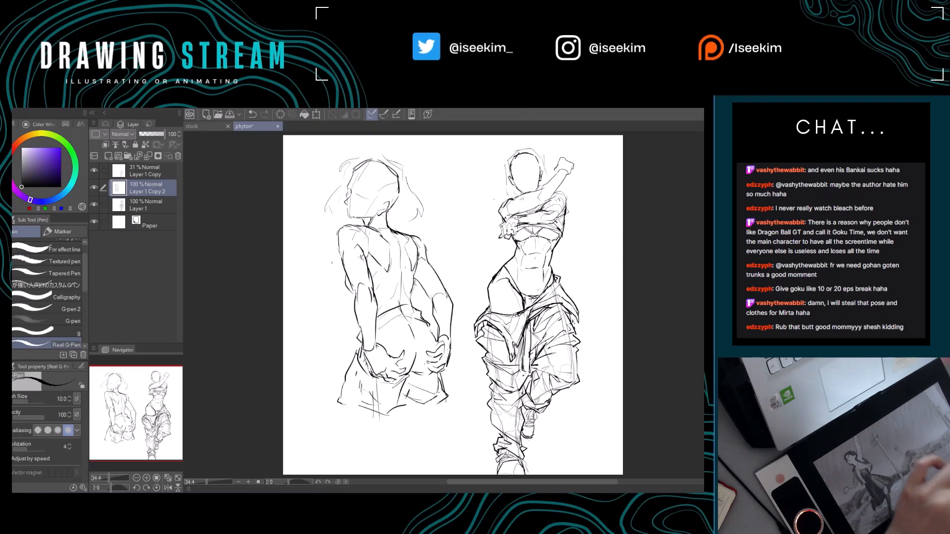
pyautogui.hotkey('ctrl', 's')
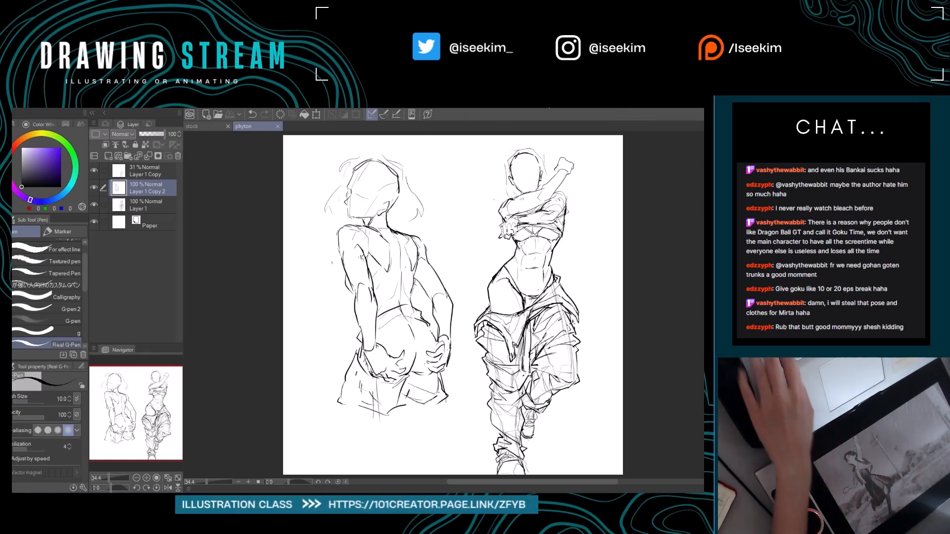
# Hide the palettes, sketch crossing facial guidelines on the standing figure's head, undo the last stroke, and save the drawing.
pyautogui.press('Tab')
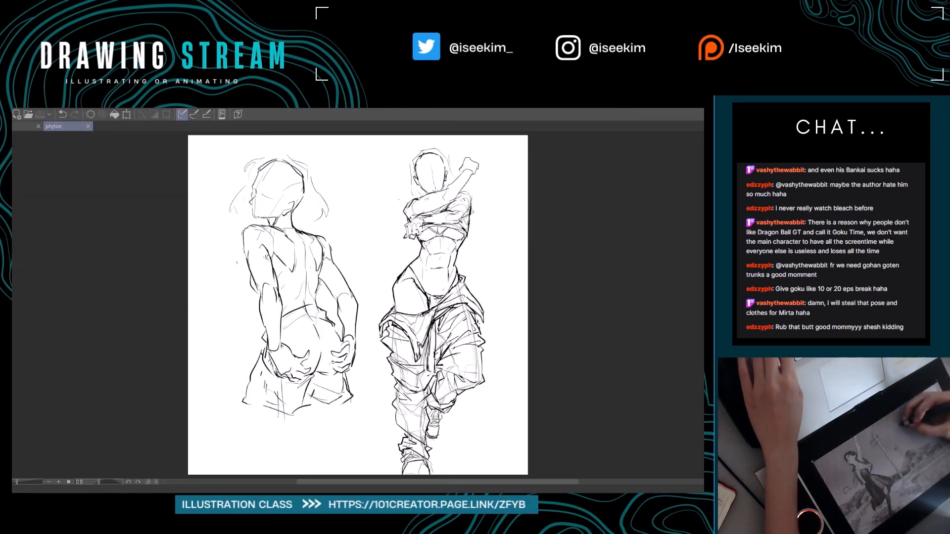
pyautogui.moveTo(430, 157); pyautogui.dragTo(434, 191)
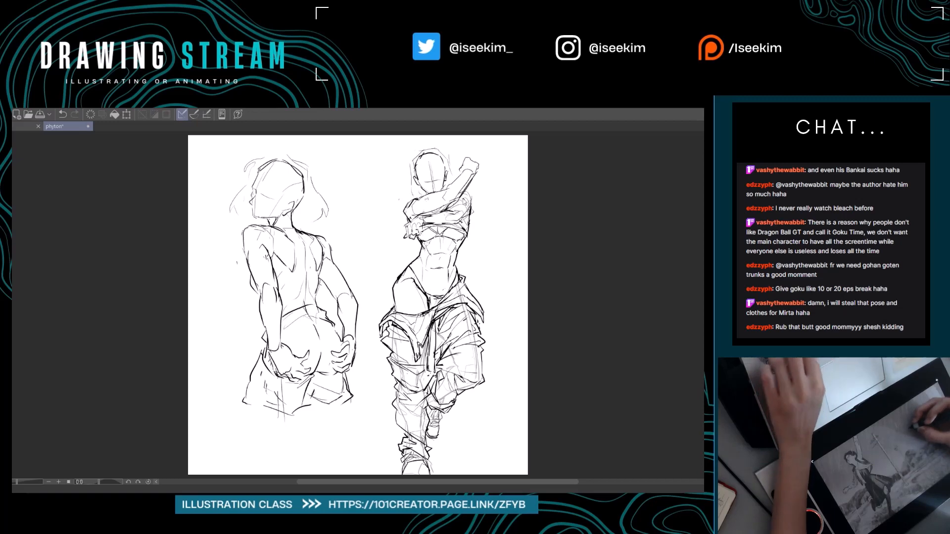
pyautogui.hotkey('ctrl', 'z')
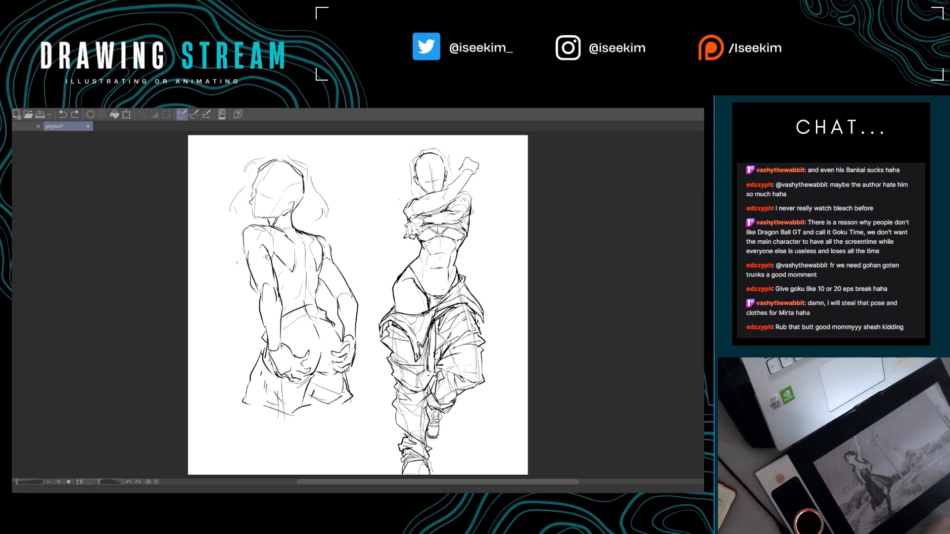
pyautogui.hotkey('ctrl', 's')
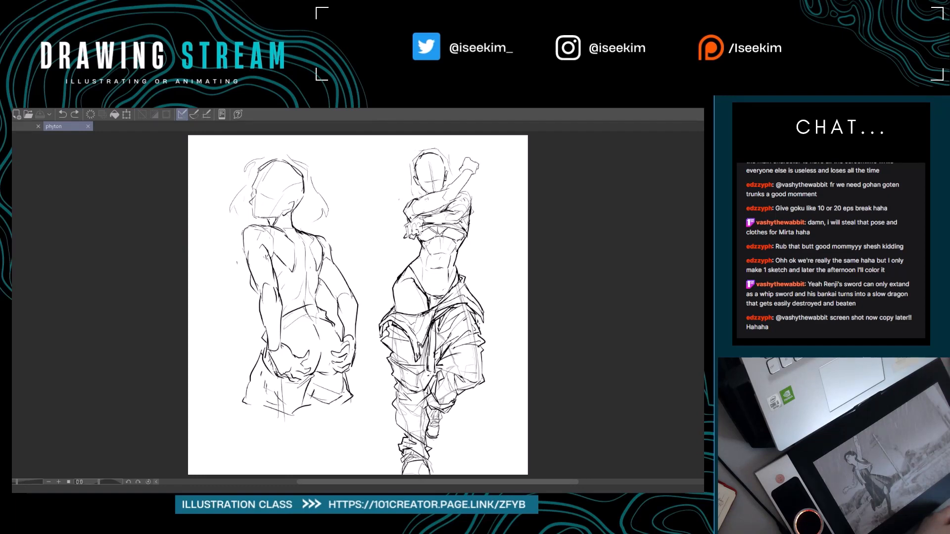
# View the stock drawing with the cloaked male character and fit it to the window.
pyautogui.scroll(-4, 448, 240)
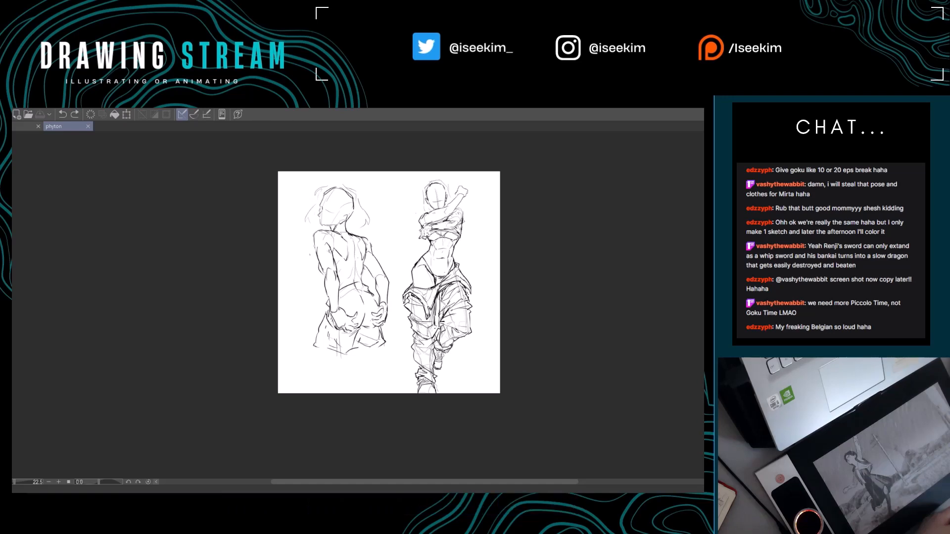
pyautogui.click(25, 127)
pyautogui.scroll(-5, 390, 176)
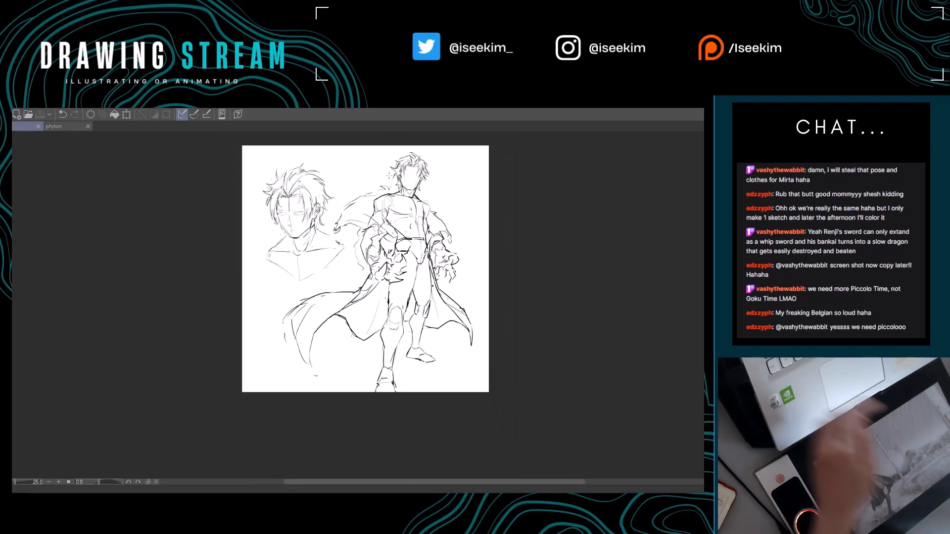
pyautogui.hotkey('ctrl', '0')
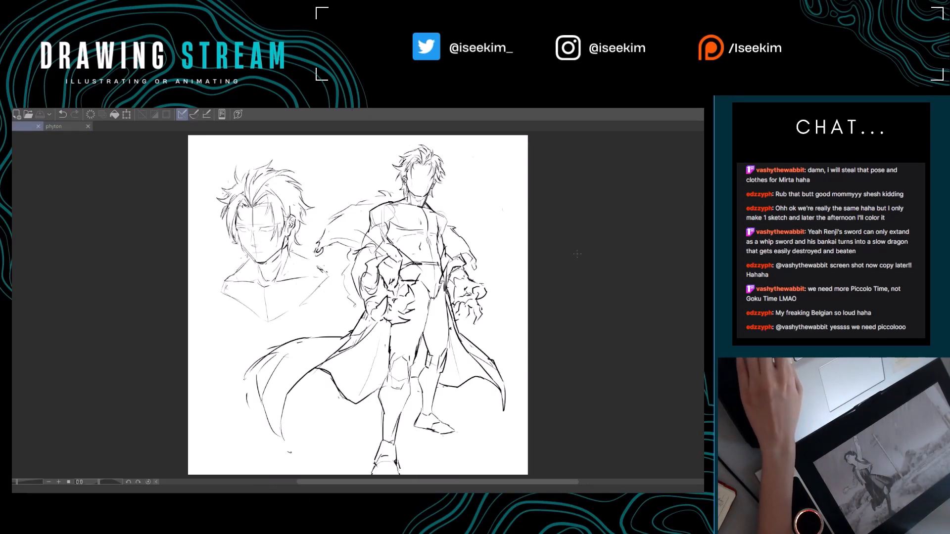
# Return to the phyton drawing, add contour lines to the standing figure's lower abdomen, and save the drawing.
pyautogui.hotkey('ctrl', 'Tab')
pyautogui.hotkey('ctrl', '0')
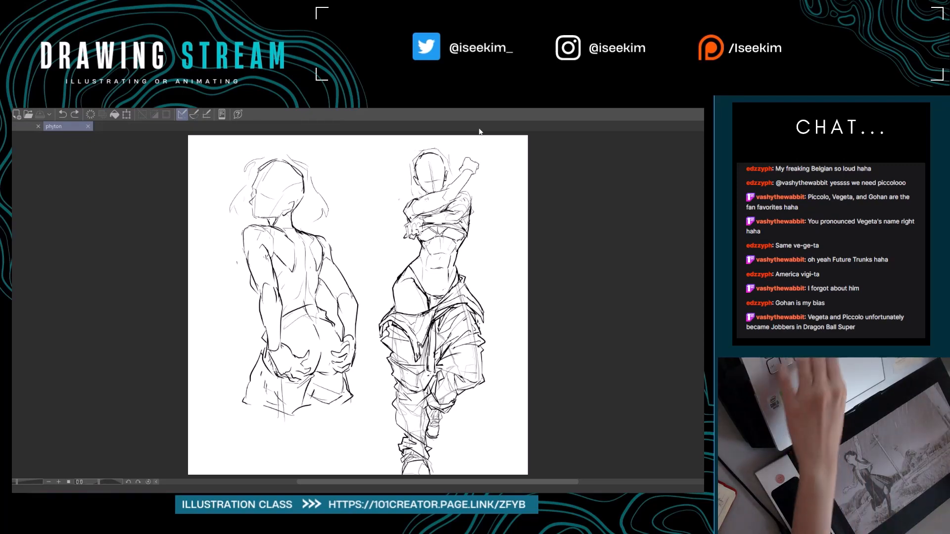
pyautogui.moveTo(423, 276); pyautogui.dragTo(428, 288)
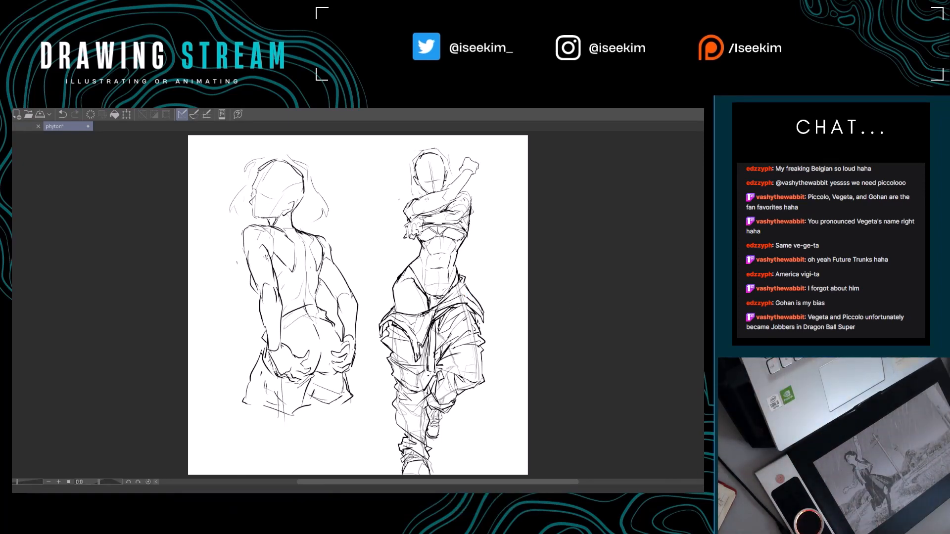
pyautogui.hotkey('ctrl', 's')
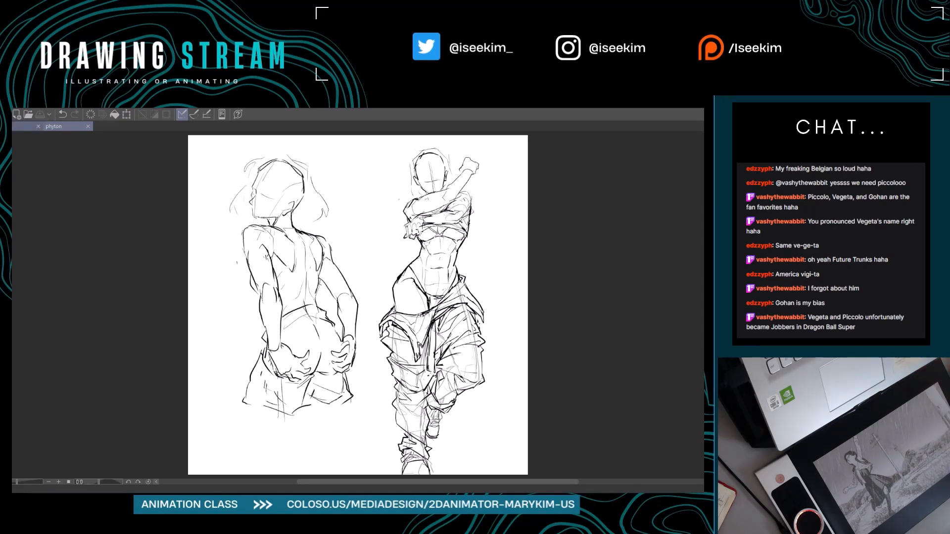
# Compare the two-figure sketch in phyton with the male character sketches in the stock drawing.
pyautogui.click(26, 127)
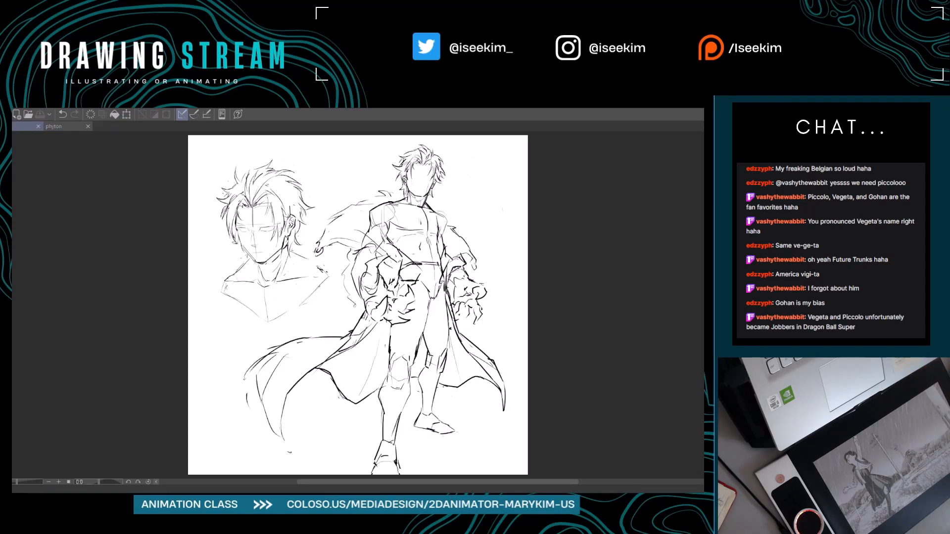
pyautogui.click(59, 125)
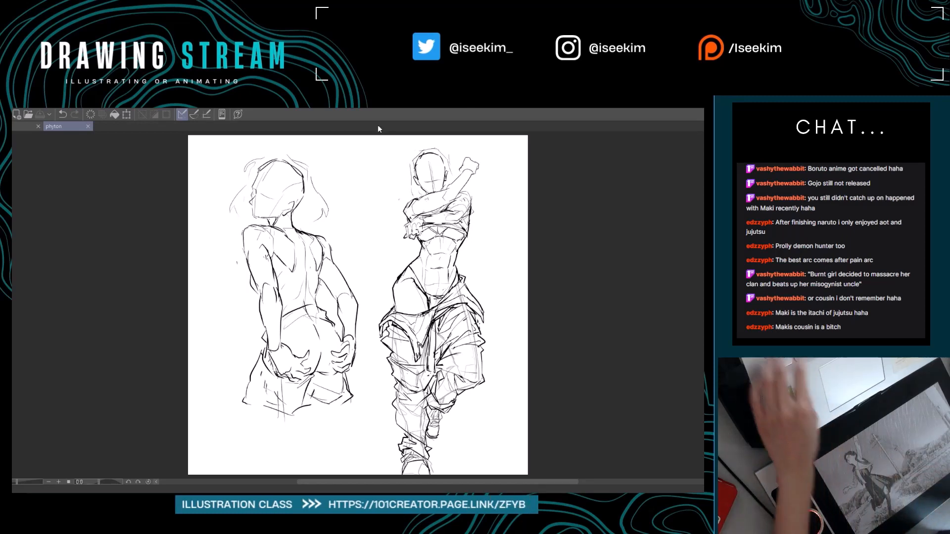
pyautogui.hotkey('ctrl', 'Tab')
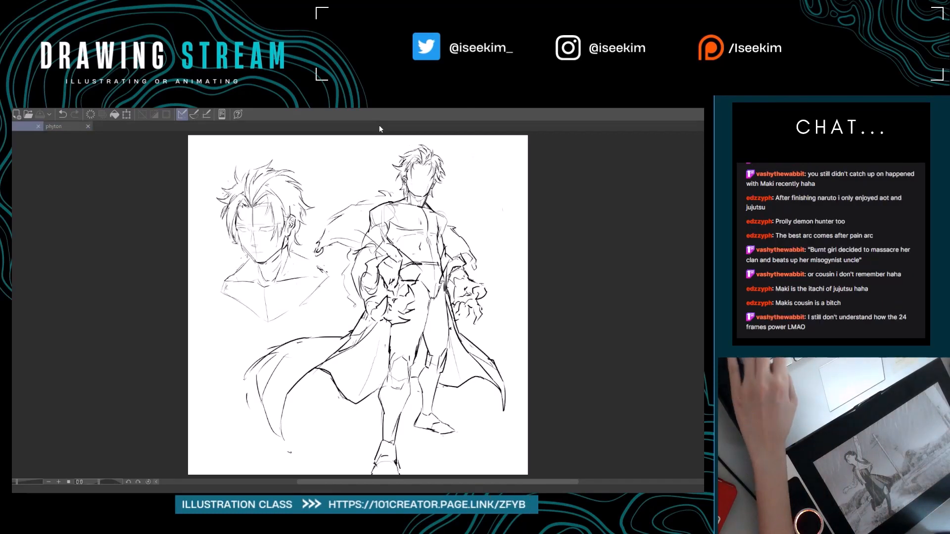
pyautogui.hotkey('ctrl', 'Tab')
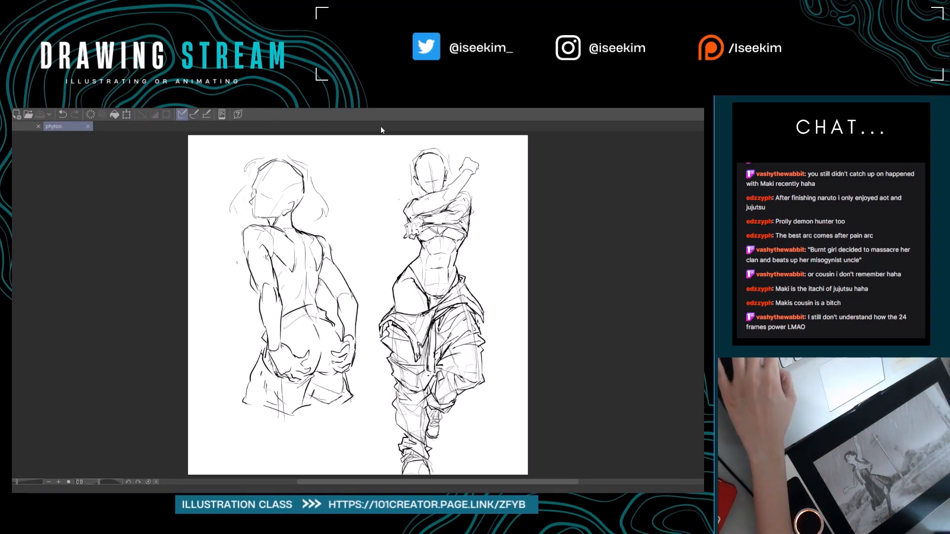
pyautogui.hotkey('ctrl', 'Tab')
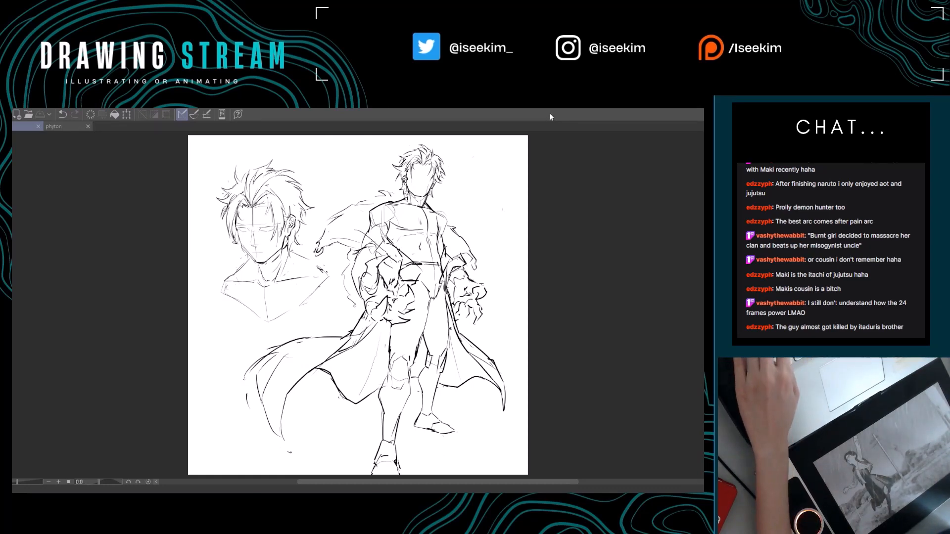
pyautogui.scroll(-4, 488, 297)
pyautogui.scroll(4, 489, 298)
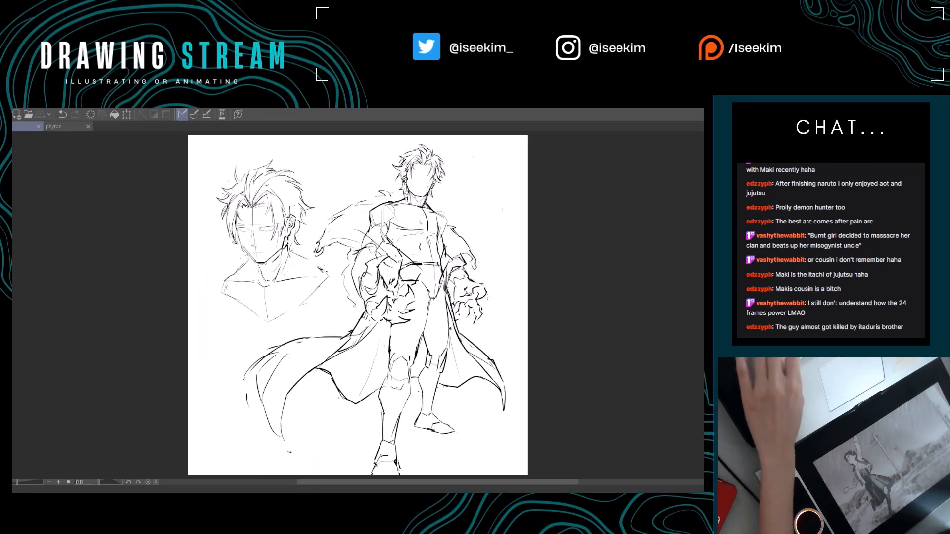
pyautogui.hotkey('ctrl', 'Tab')
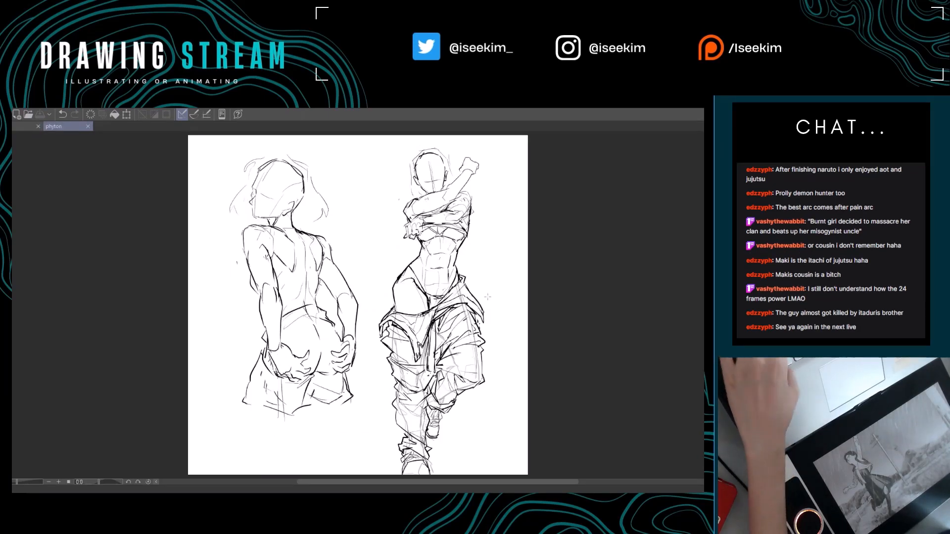
pyautogui.hotkey('ctrl', 'Tab')
pyautogui.hotkey('ctrl', 'Tab')
pyautogui.hotkey('ctrl', 'Tab')
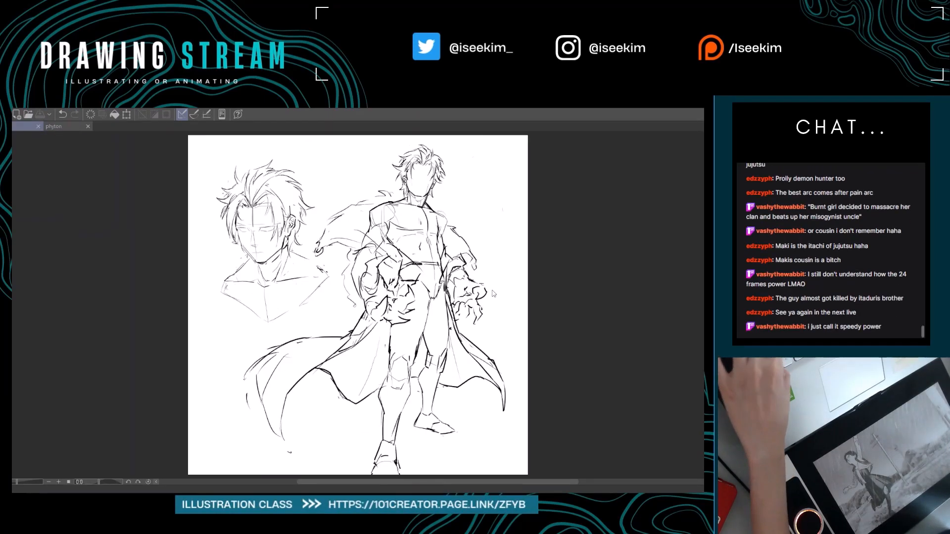
pyautogui.hotkey('ctrl', 'Tab')
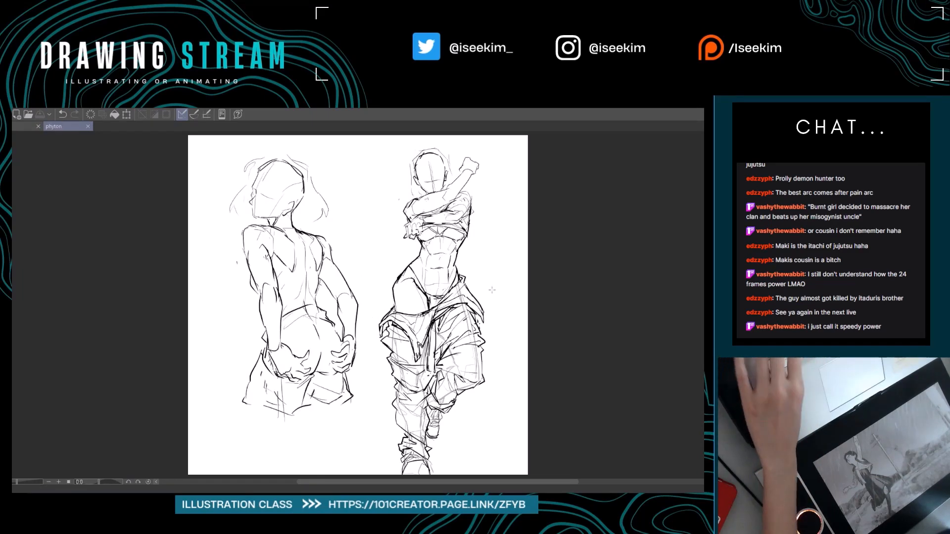
pyautogui.hotkey('ctrl', 'Tab')
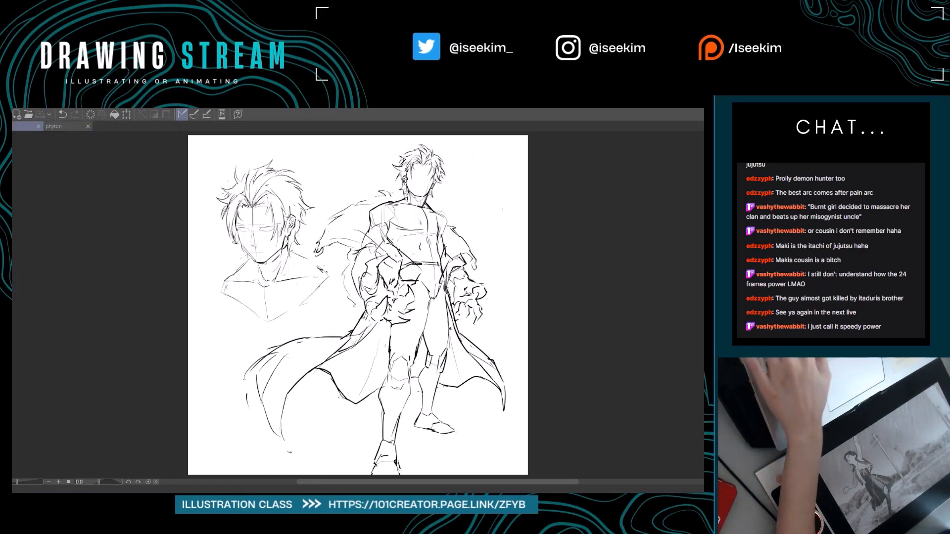